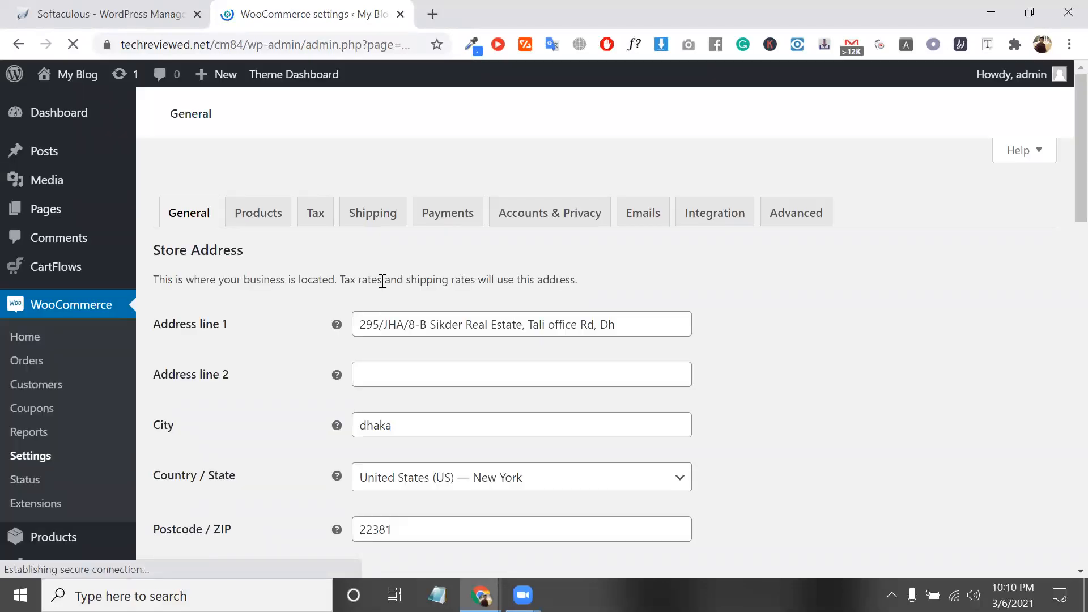
Review the store address, selling and shipping locations, tax, coupon and currency options in the General settings.
triple_click(382, 282)
scroll(383, 282, "down", 1)
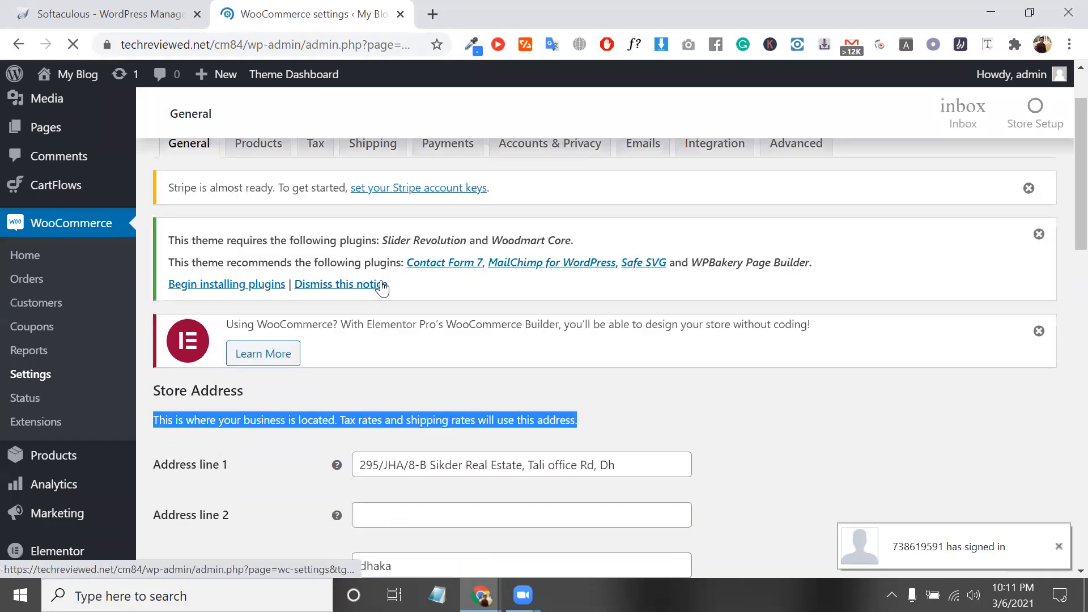
scroll(522, 308, "down", 8)
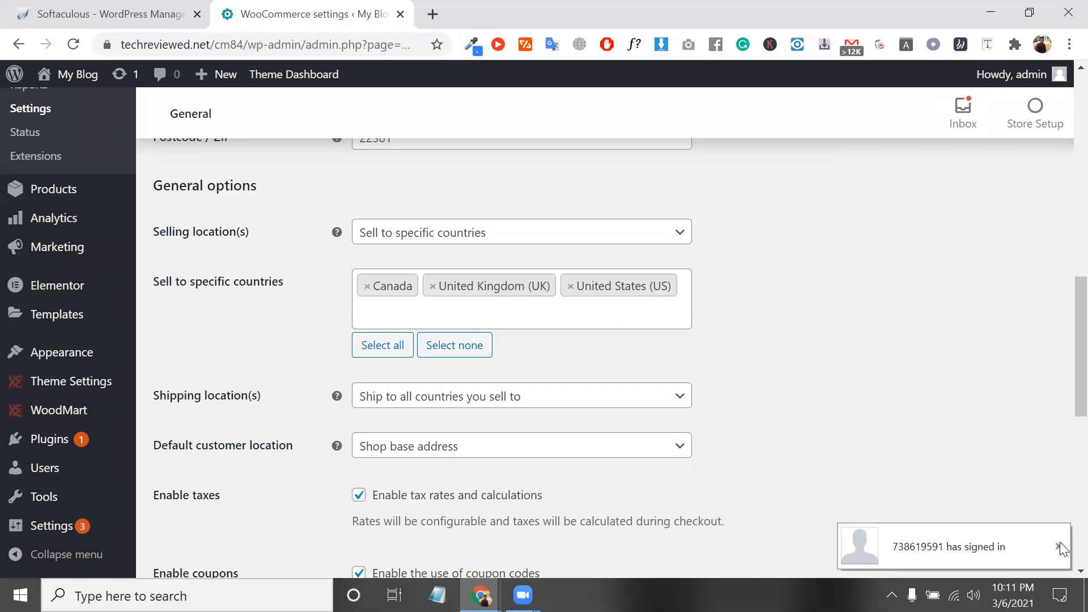
scroll(635, 272, "up", 3)
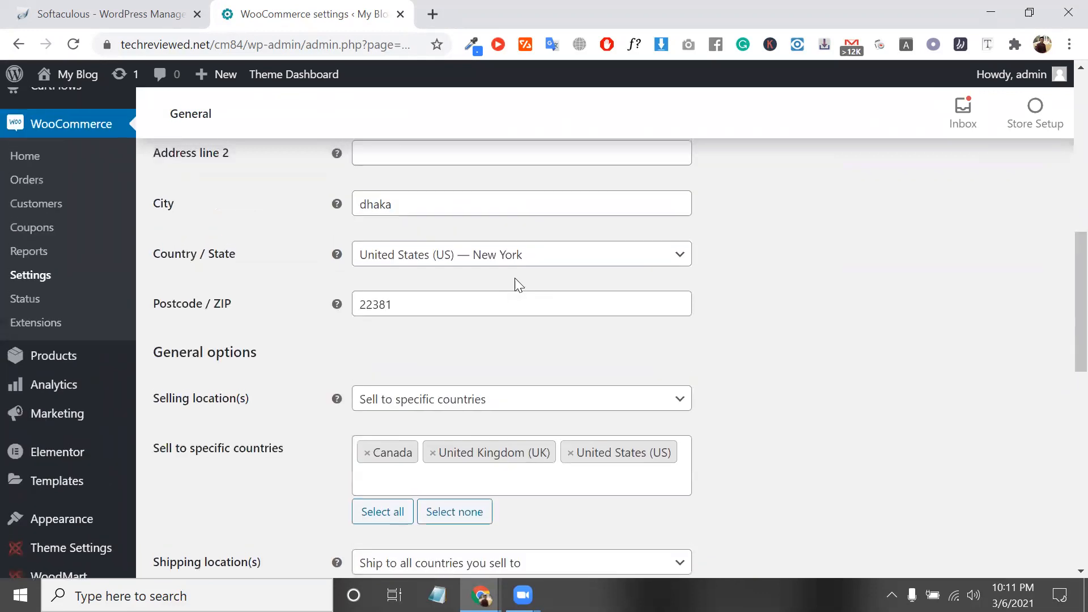
scroll(442, 333, "up", 5)
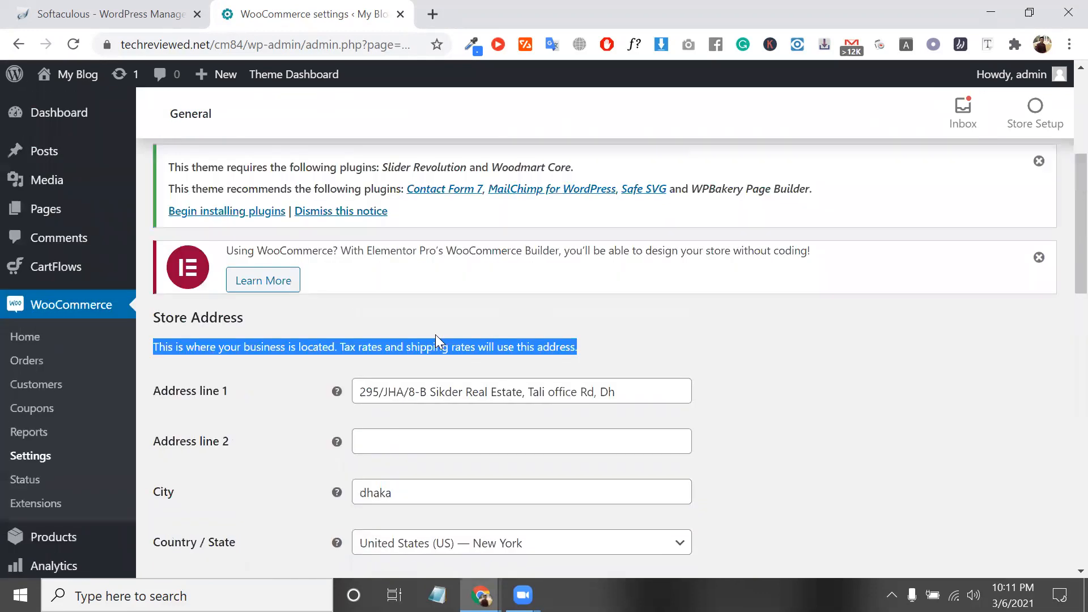
scroll(436, 334, "down", 15)
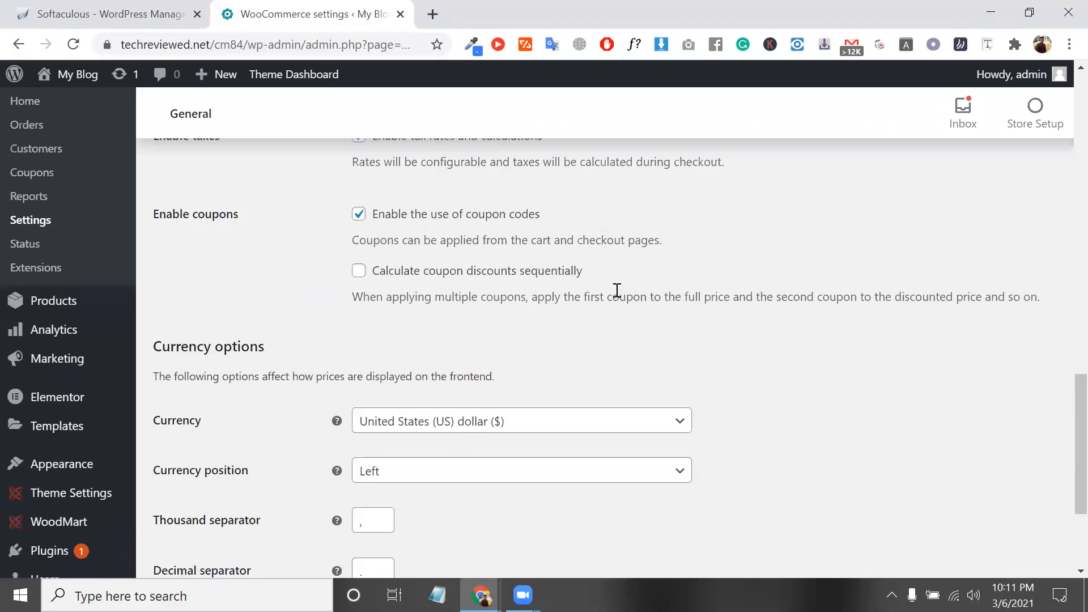
scroll(617, 291, "up", 4)
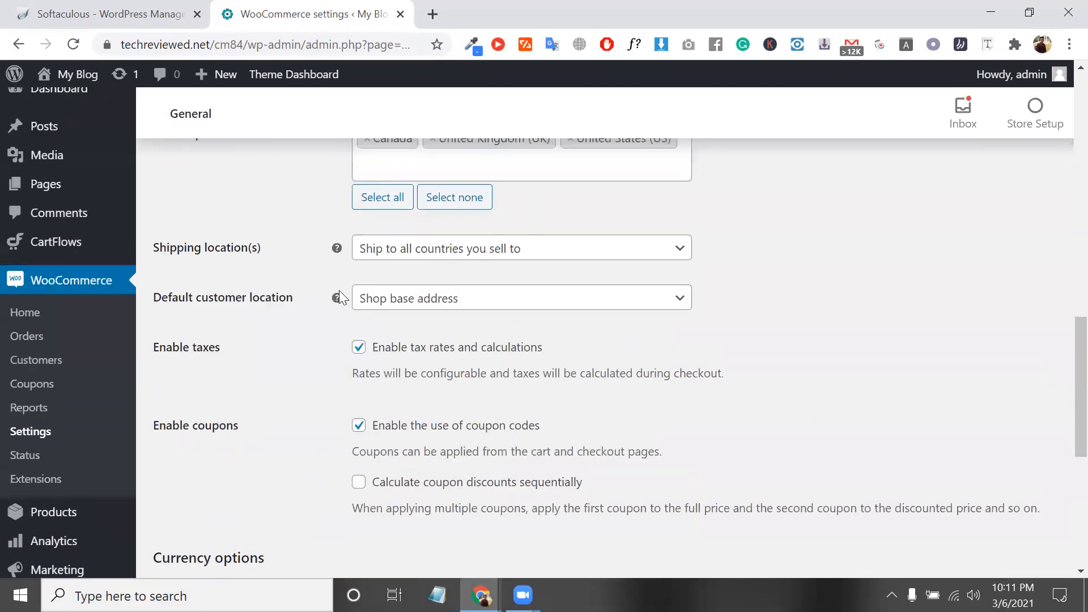
scroll(340, 296, "down", 1)
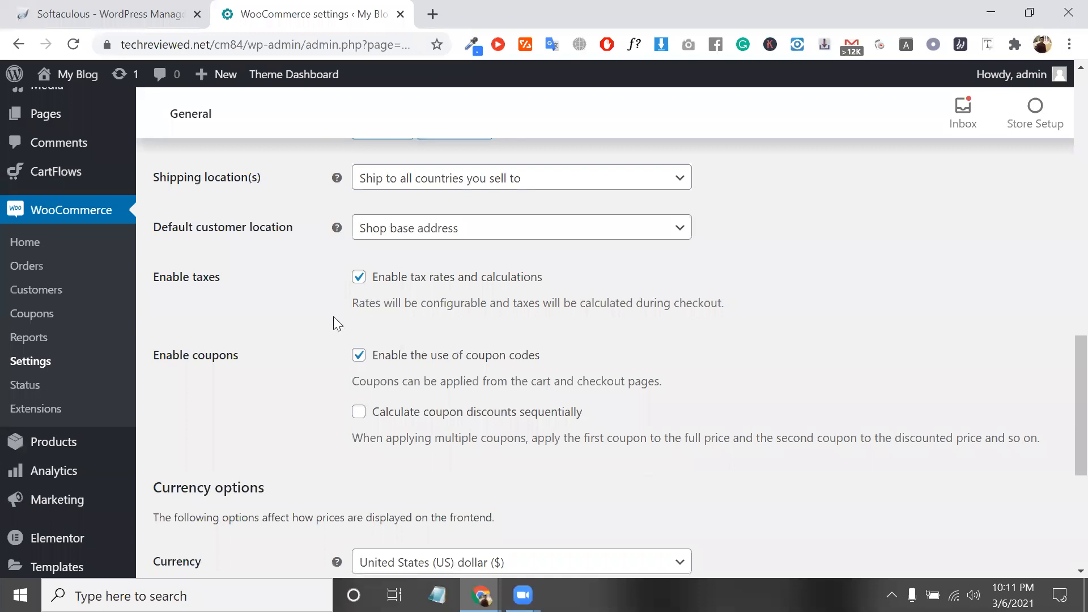
Open the WooCommerce Tax settings and look through the tax options.
scroll(334, 316, "up", 10)
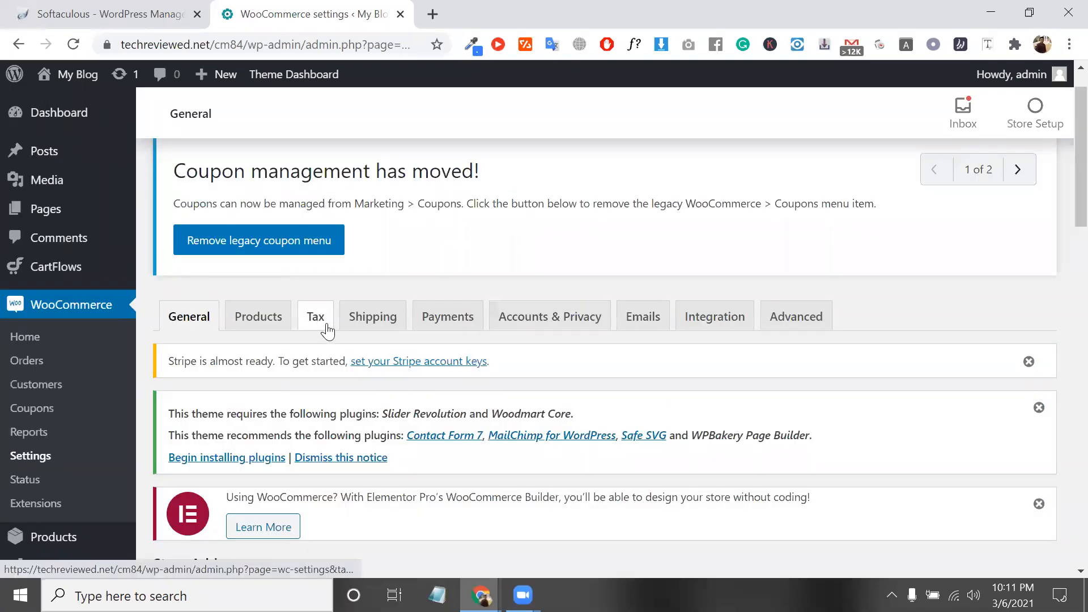
left_click(327, 331)
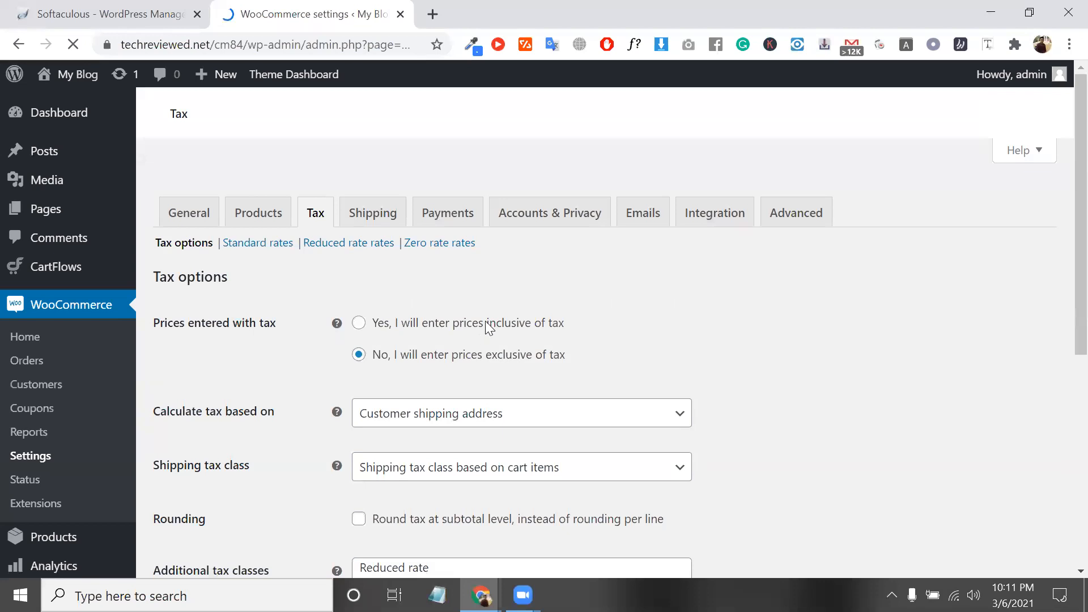
scroll(487, 320, "down", 5)
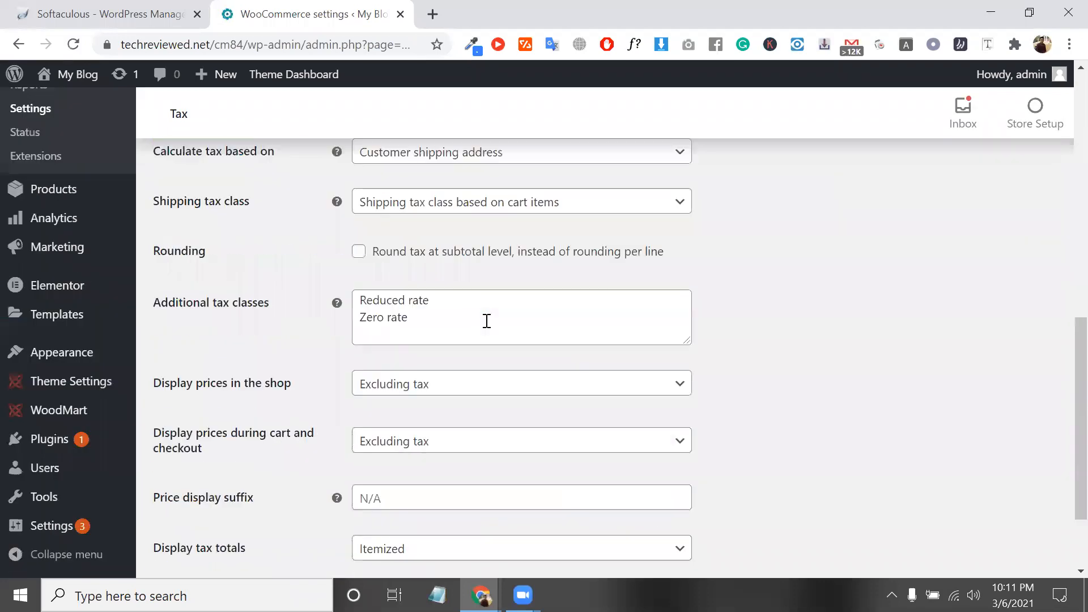
scroll(486, 321, "down", 2)
scroll(486, 328, "up", 2)
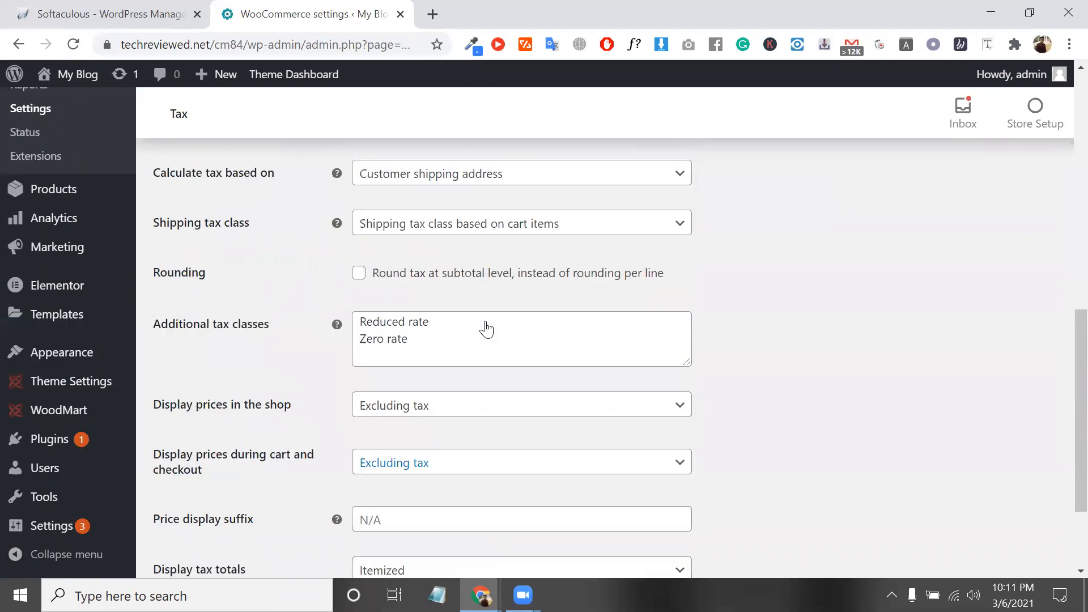
scroll(486, 329, "up", 3)
scroll(485, 321, "up", 2)
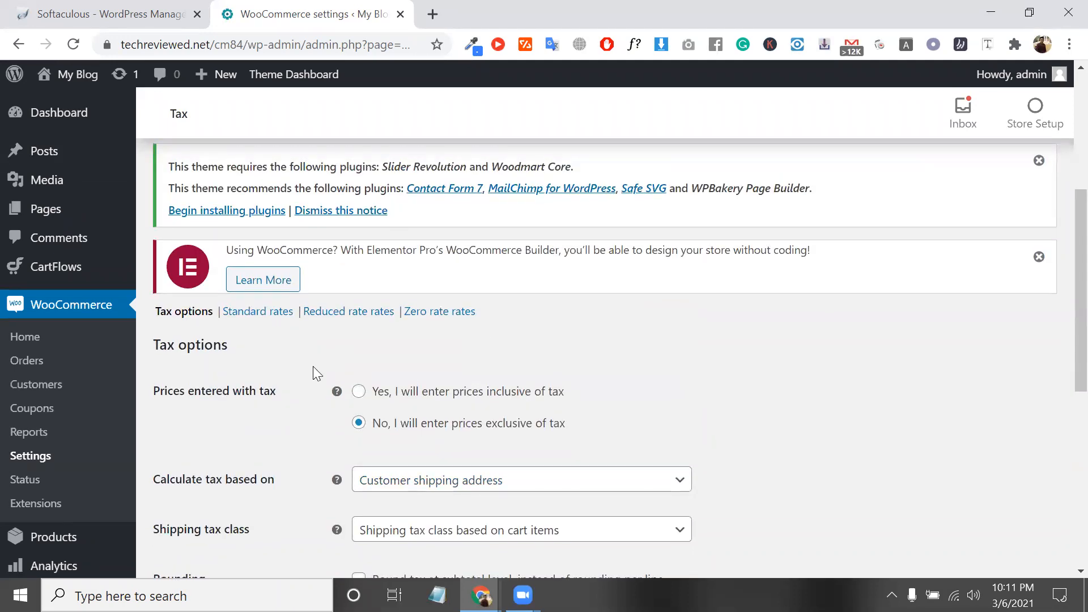
Highlight the "Prices entered with tax" label in the tax options.
scroll(313, 368, "down", 2)
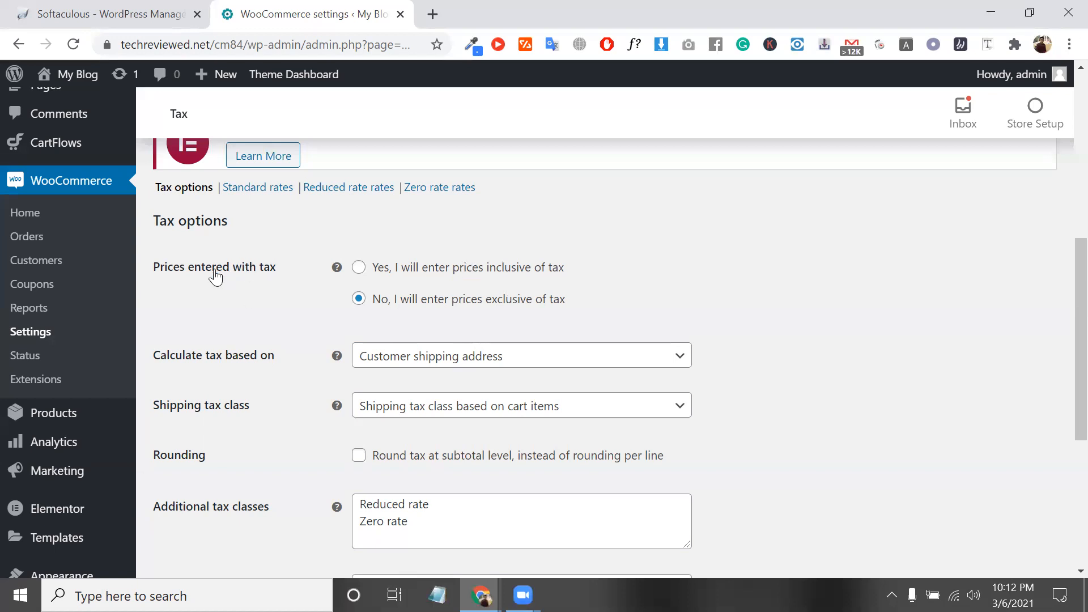
left_click_drag(286, 272, 154, 260)
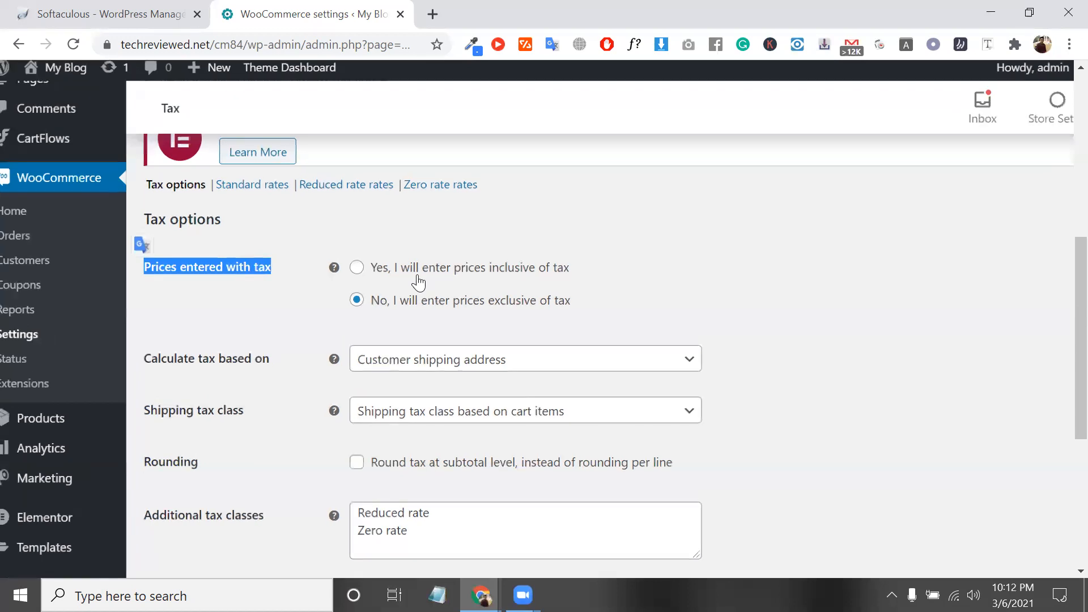
left_click(239, 270)
triple_click(239, 270)
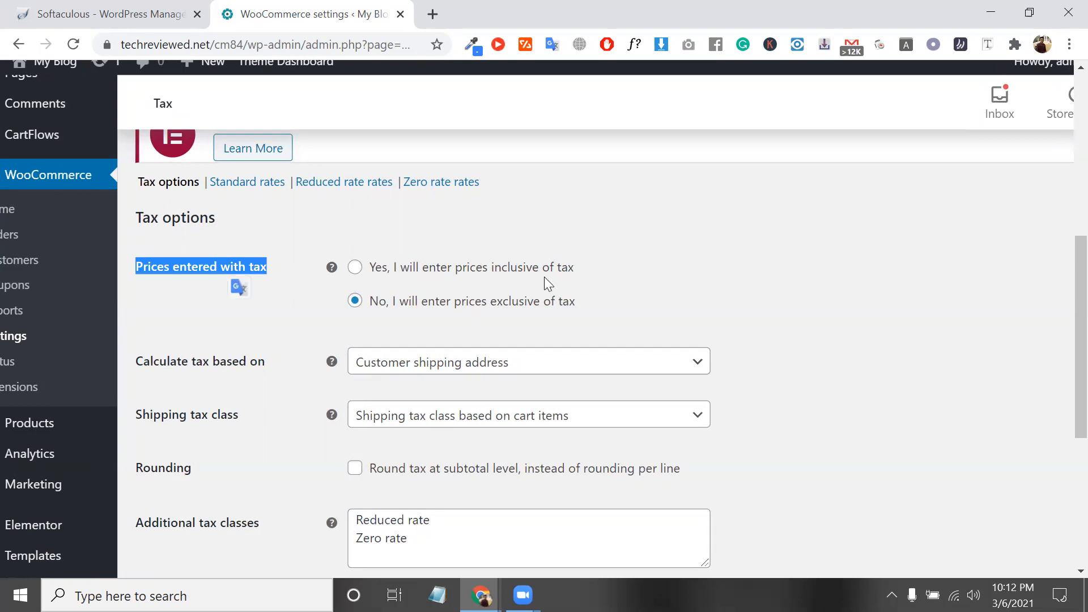
Open a blank browser tab and the site's front page in another new tab, keeping the tax settings in view.
left_click(433, 14)
left_click(315, 14)
mouse_move(57, 71)
right_click(51, 94)
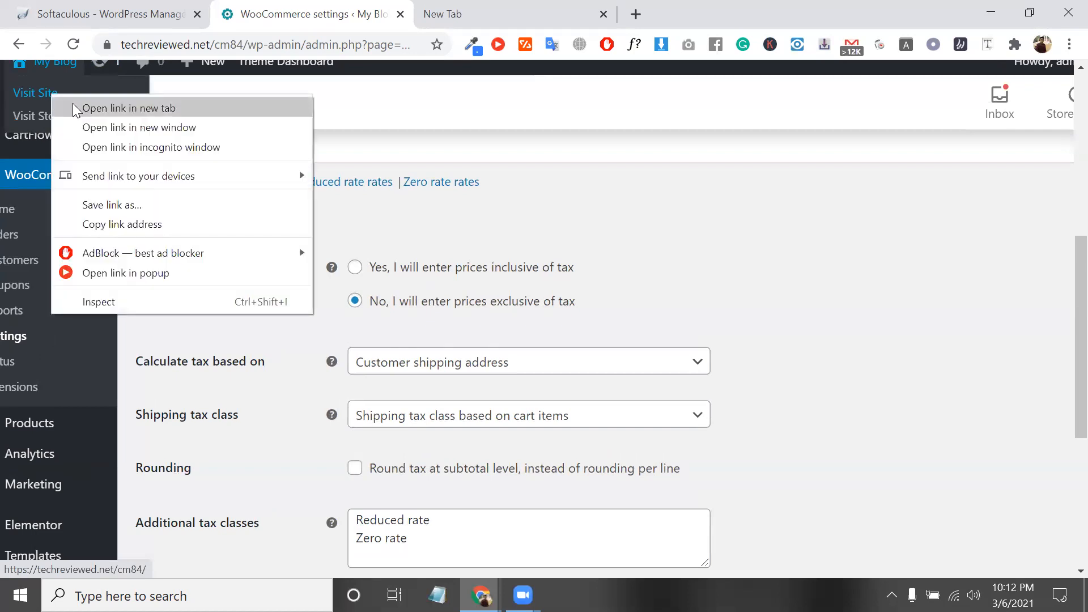
left_click(74, 107)
left_click(262, 7)
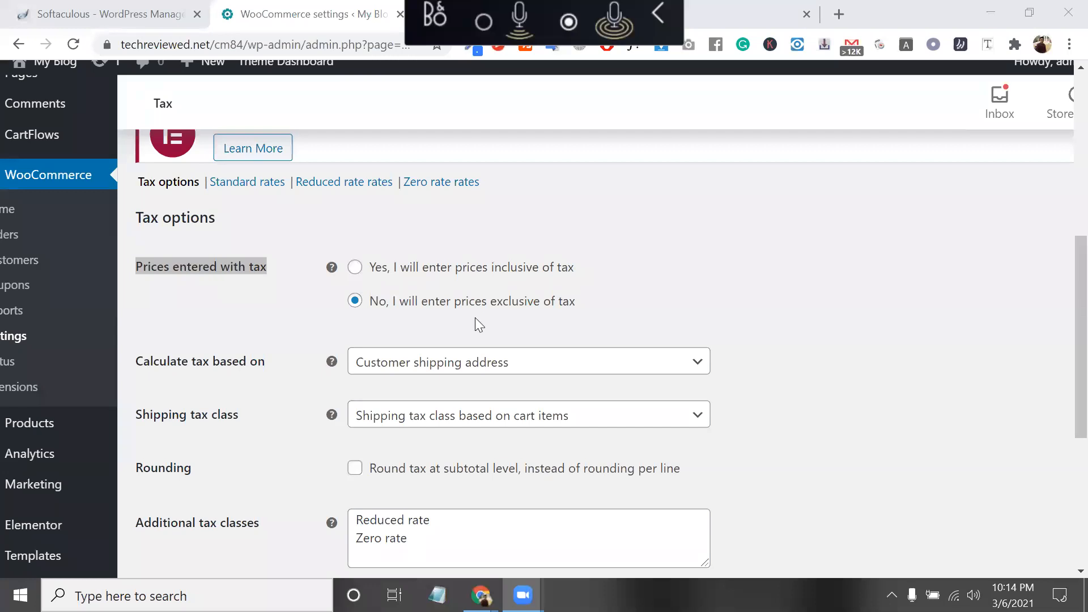
Try the option to enter prices inclusive of tax and switch back to prices exclusive of tax.
left_click(521, 275)
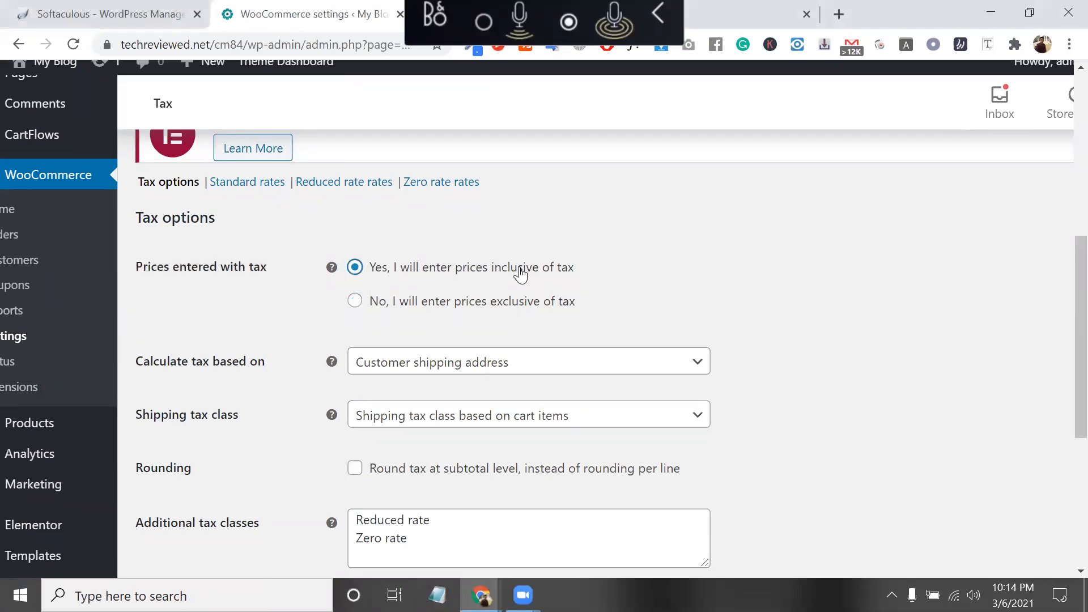
left_click(511, 308)
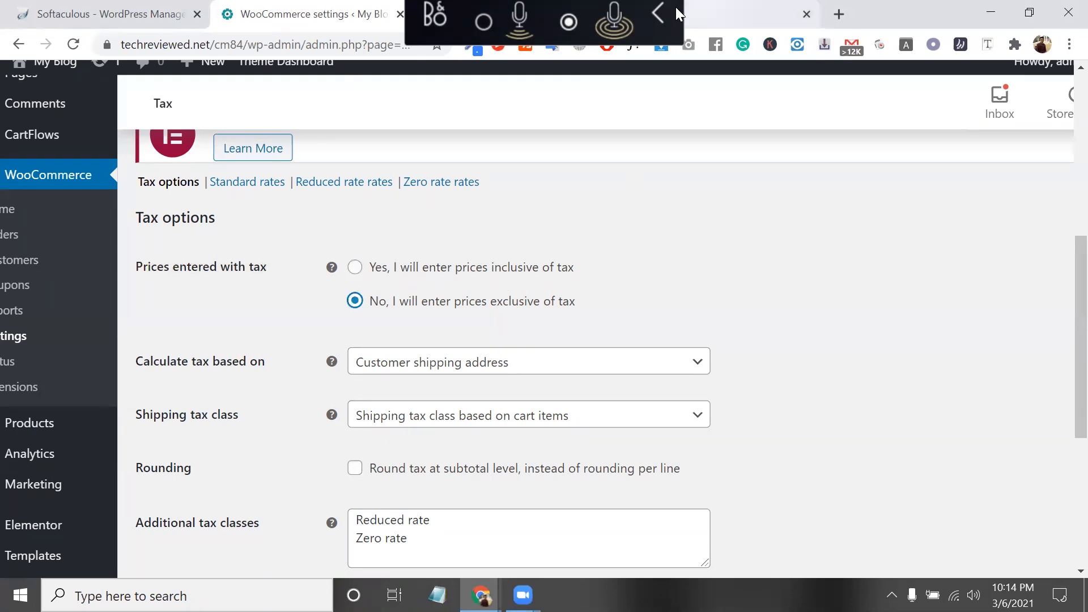
left_click(663, 13)
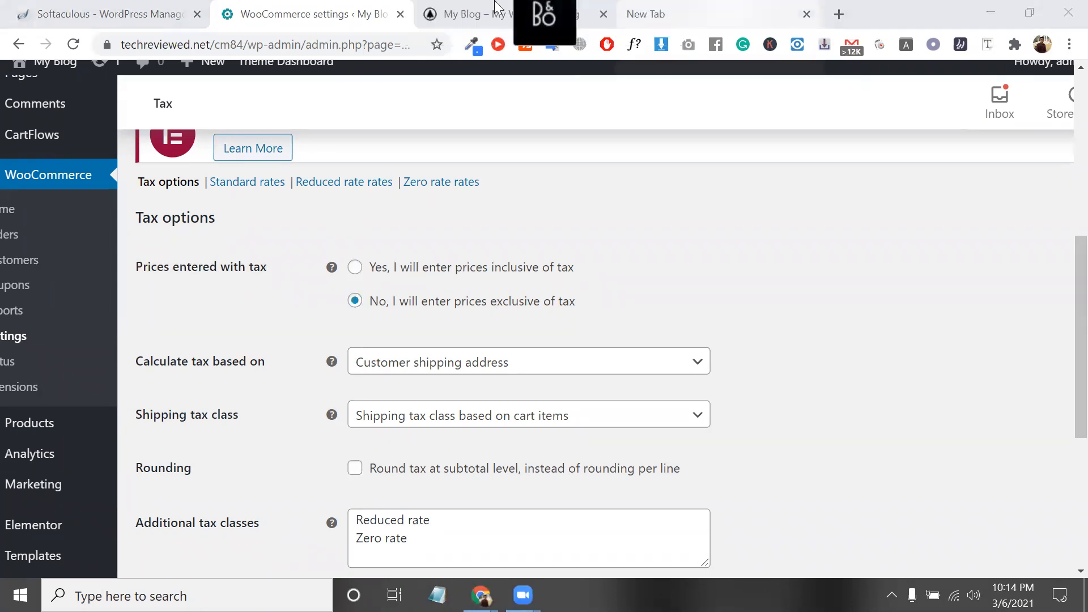
Open the store page from the admin site in a new tab and close the blog front page.
left_click(652, 14)
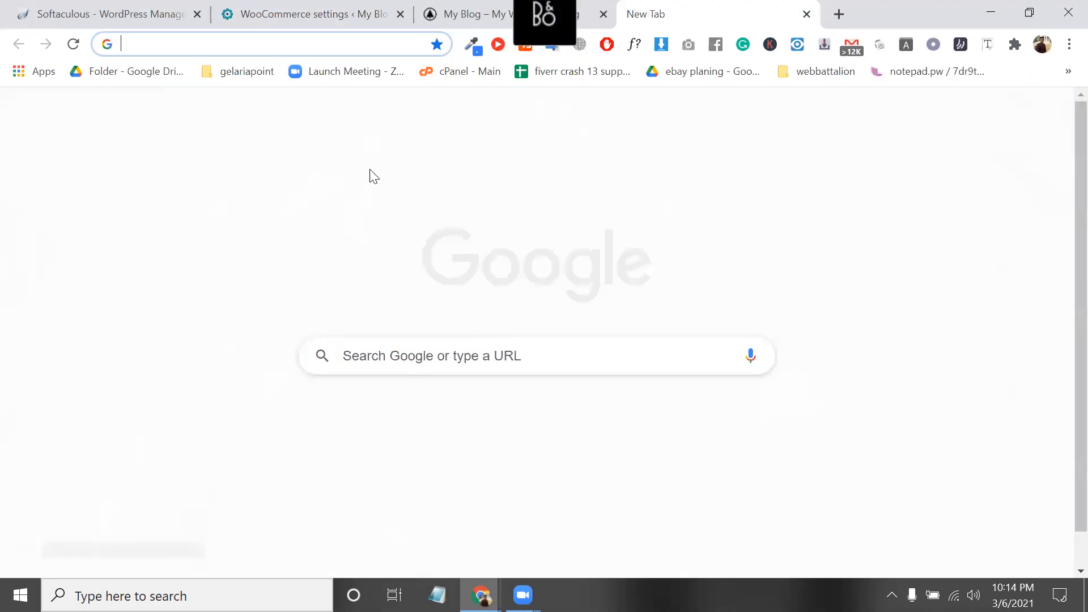
key("ctrl+shift+Tab")
key("ctrl+r")
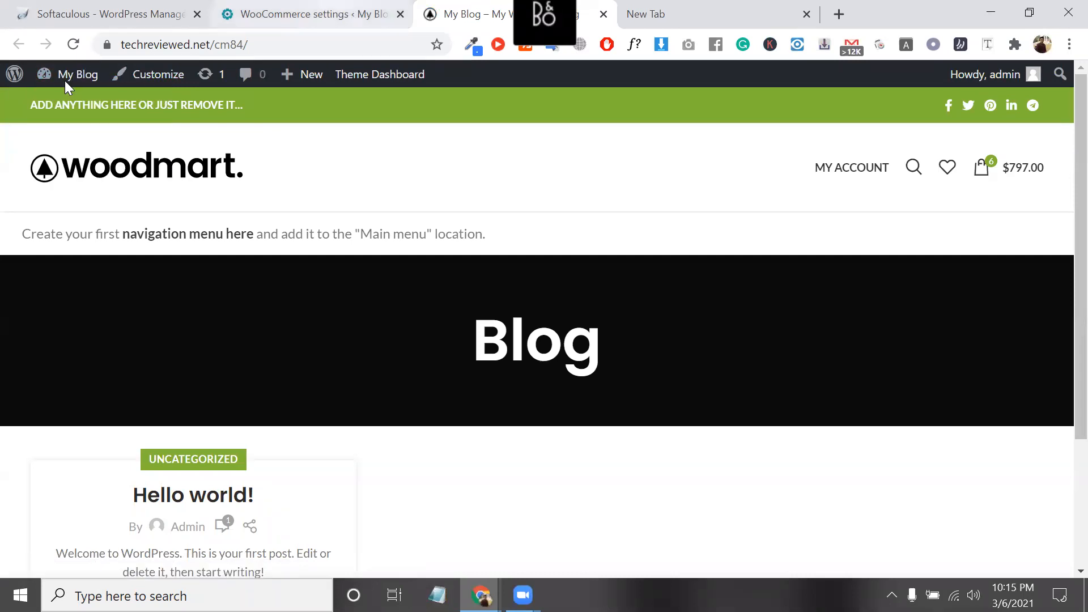
key("ctrl+shift+Tab")
right_click(65, 116)
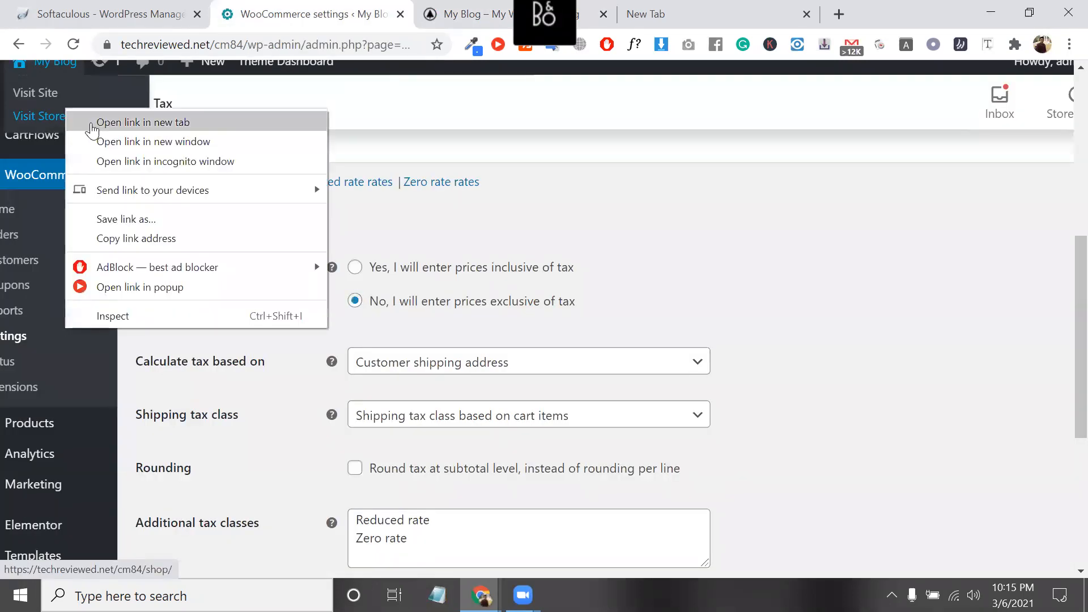
left_click(91, 122)
left_click(674, 12)
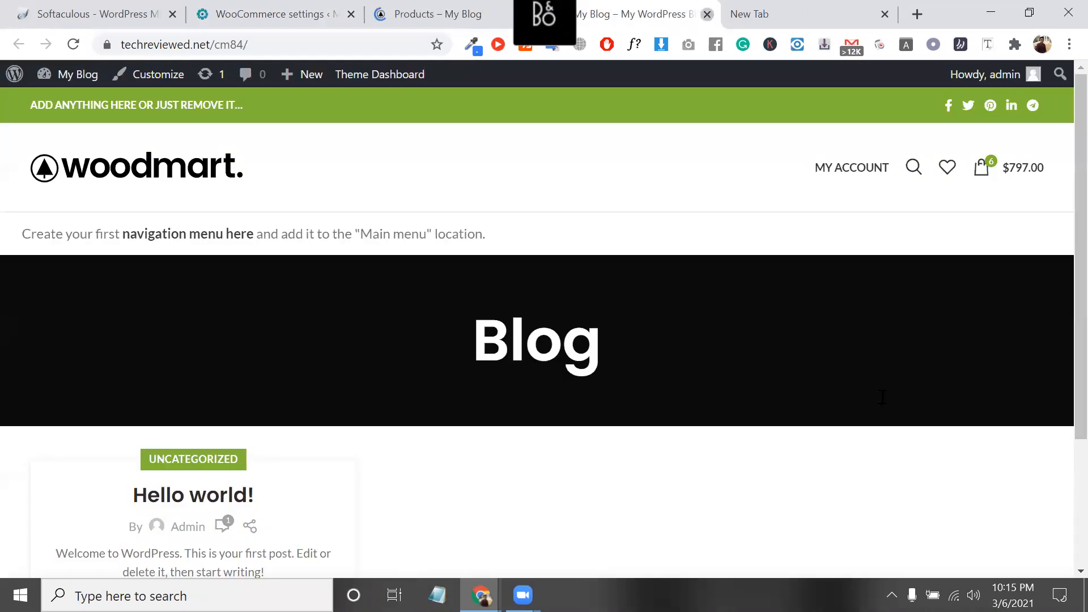
key("ctrl+w")
Add the ebook product on the shop page to the shopping cart.
key("ctrl+shift+Tab")
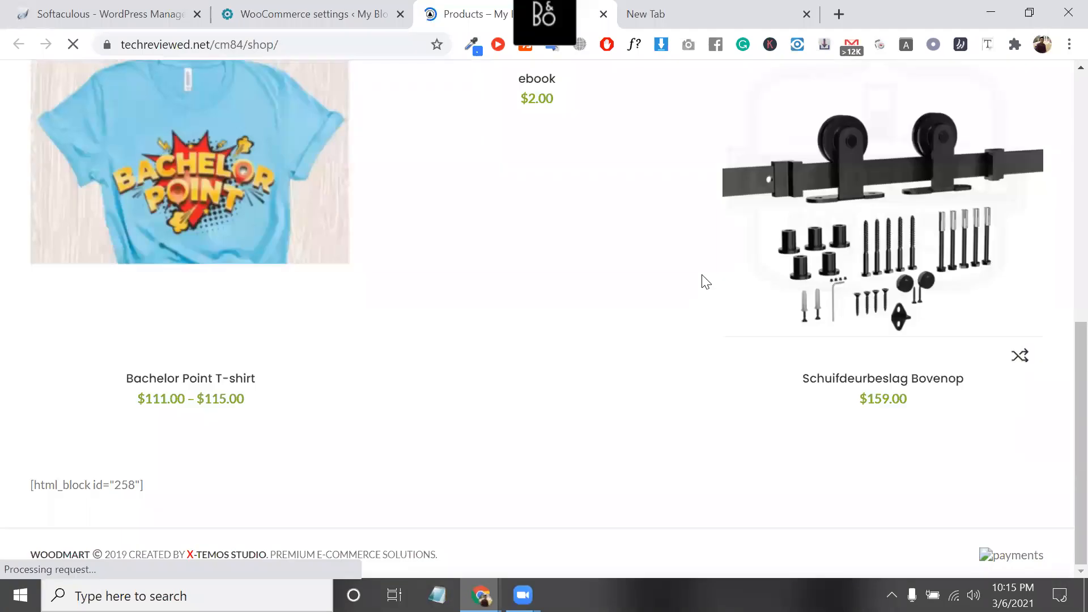
scroll(547, 372, "up", 5)
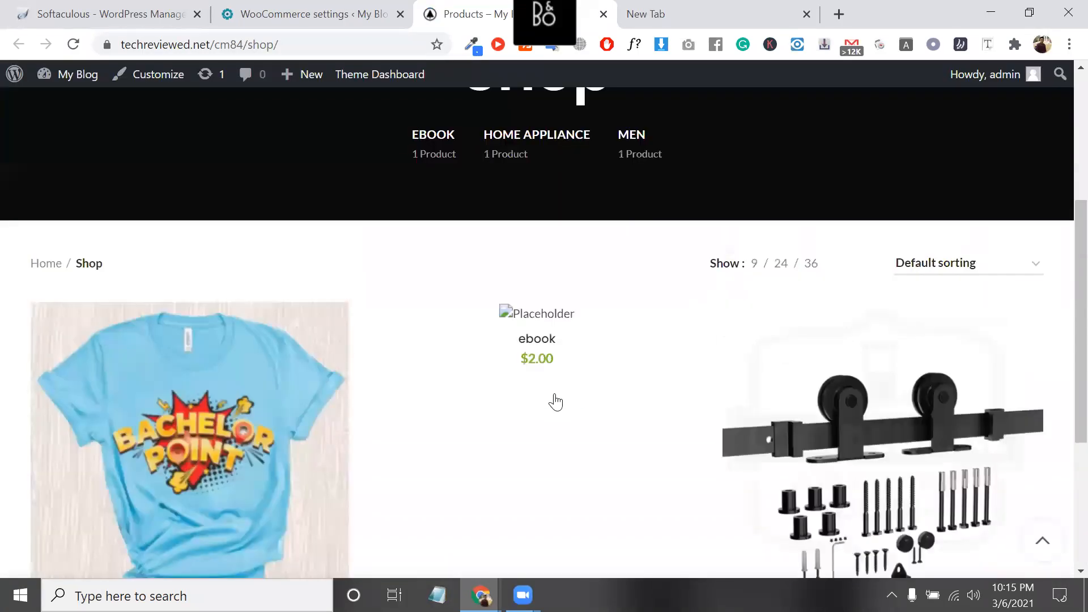
left_click(554, 402)
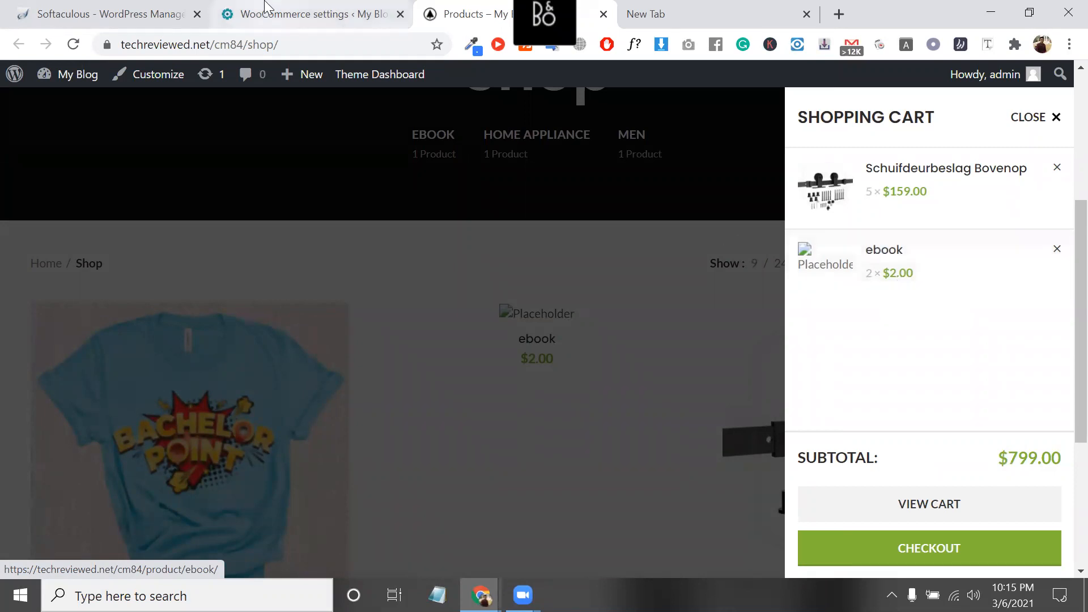
Return to the WooCommerce tax settings and select entering prices exclusive of tax.
key("ctrl+shift+Tab")
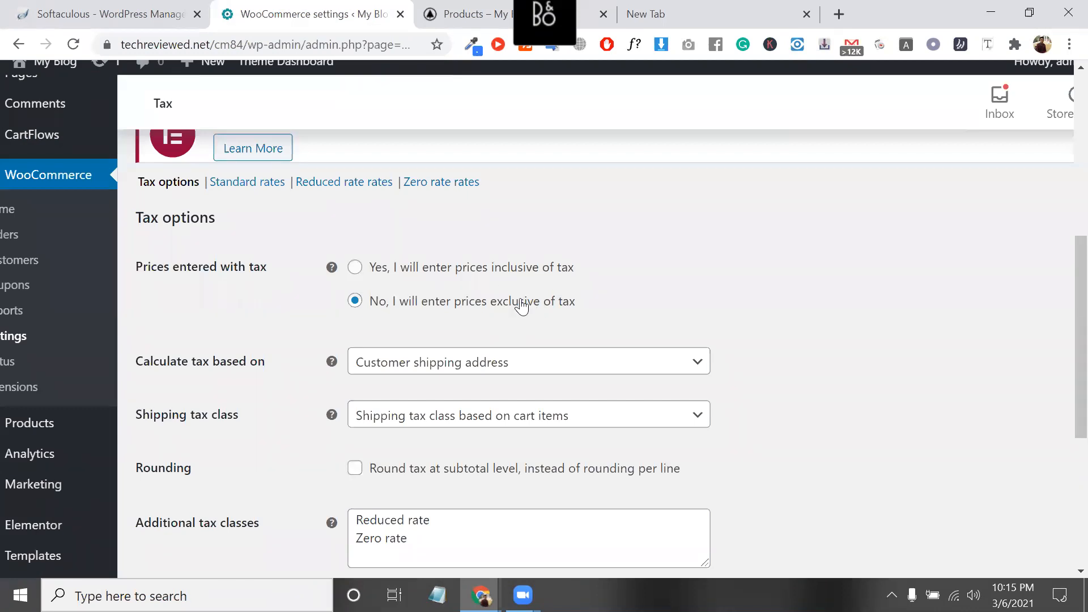
scroll(367, 255, "down", 1)
left_click(367, 249)
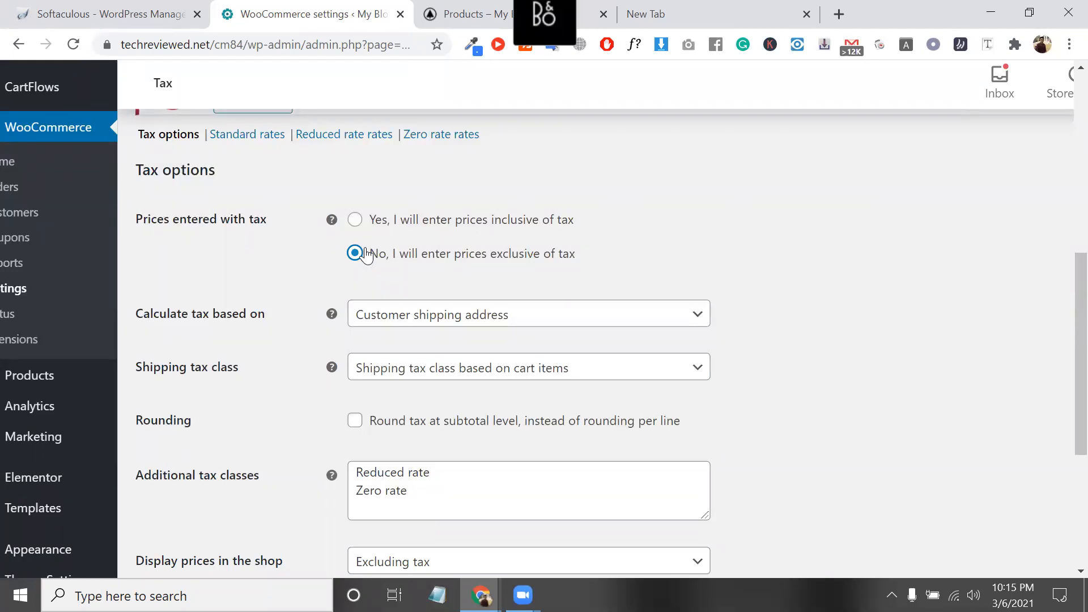
Set the tax calculation to be based on the customer shipping address.
scroll(428, 268, "down", 2)
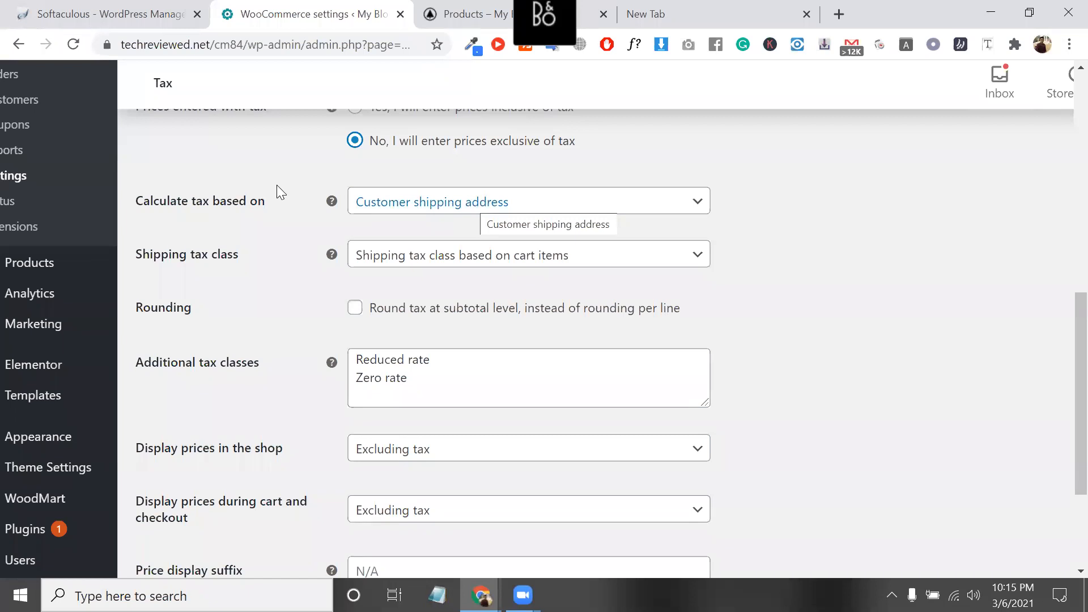
scroll(246, 181, "down", 1)
triple_click(246, 181)
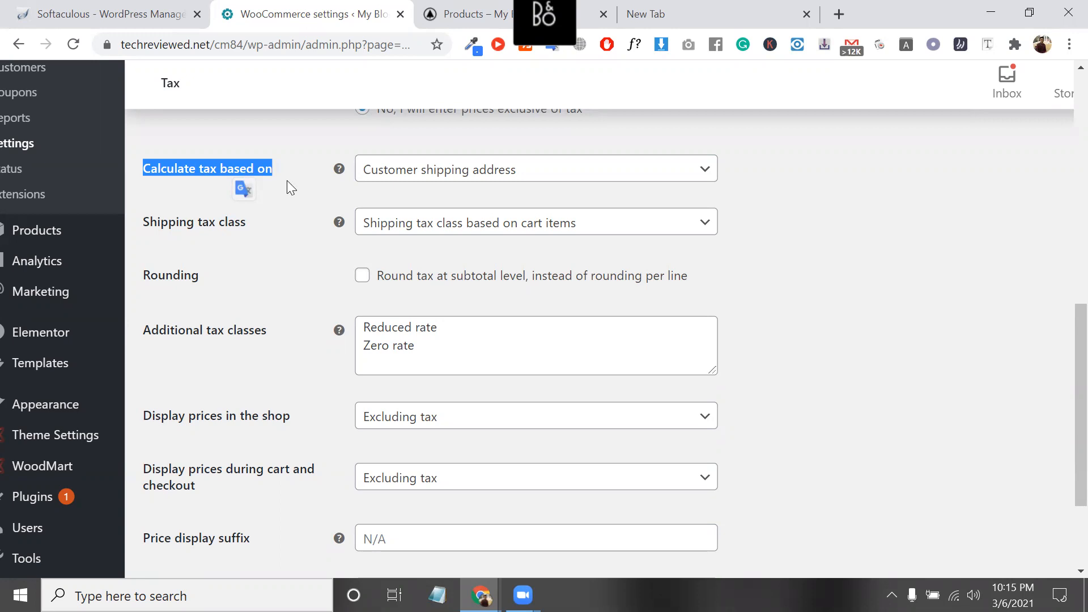
left_click(476, 179)
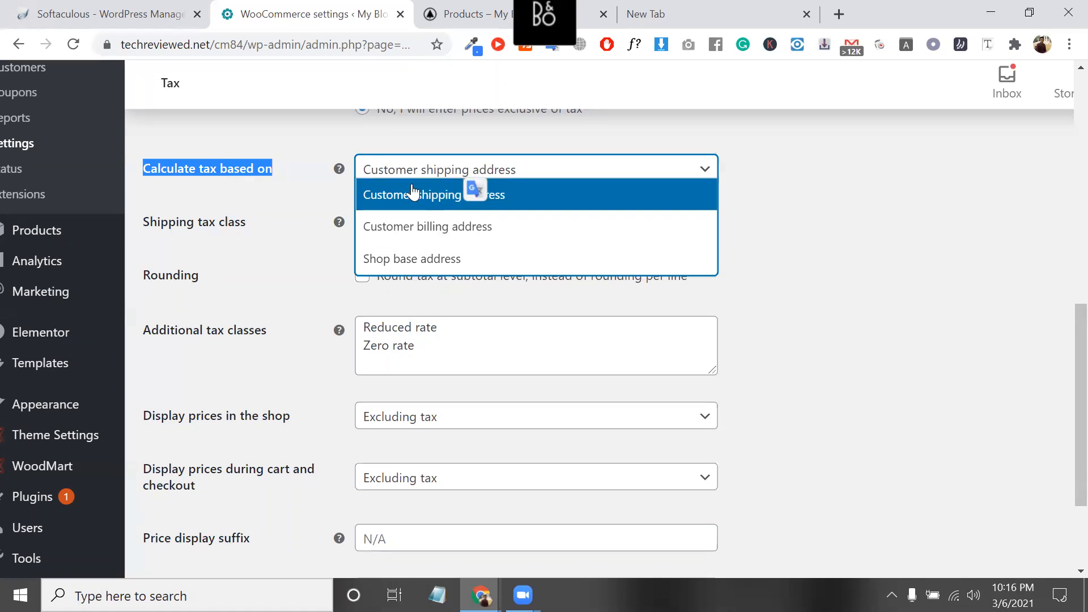
left_click(412, 195)
Review the address options for tax calculation and set it to be based on the shop base address.
left_click(477, 175)
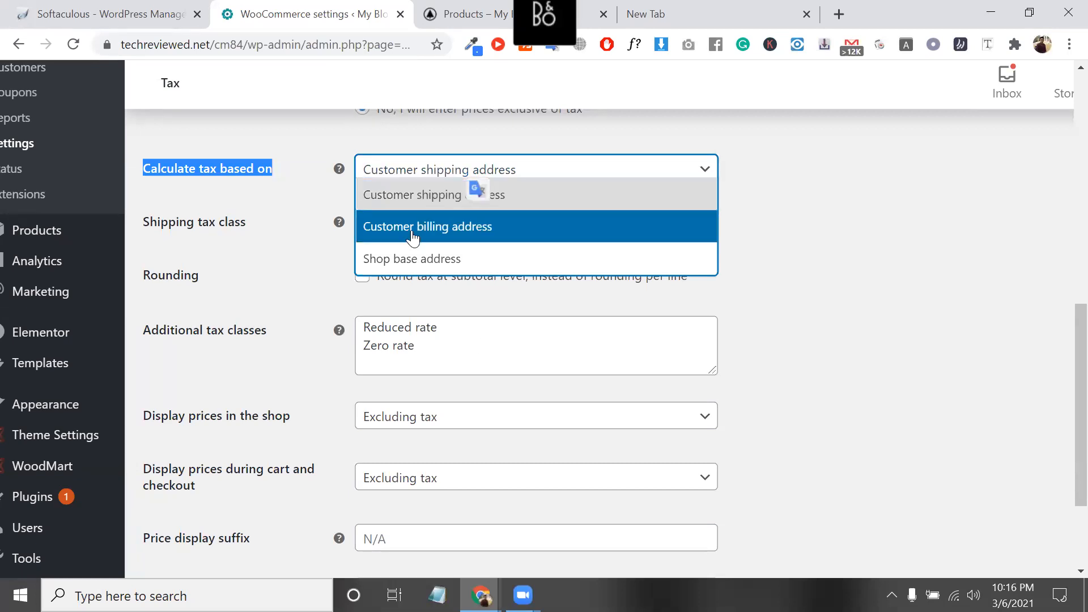
left_click(232, 182)
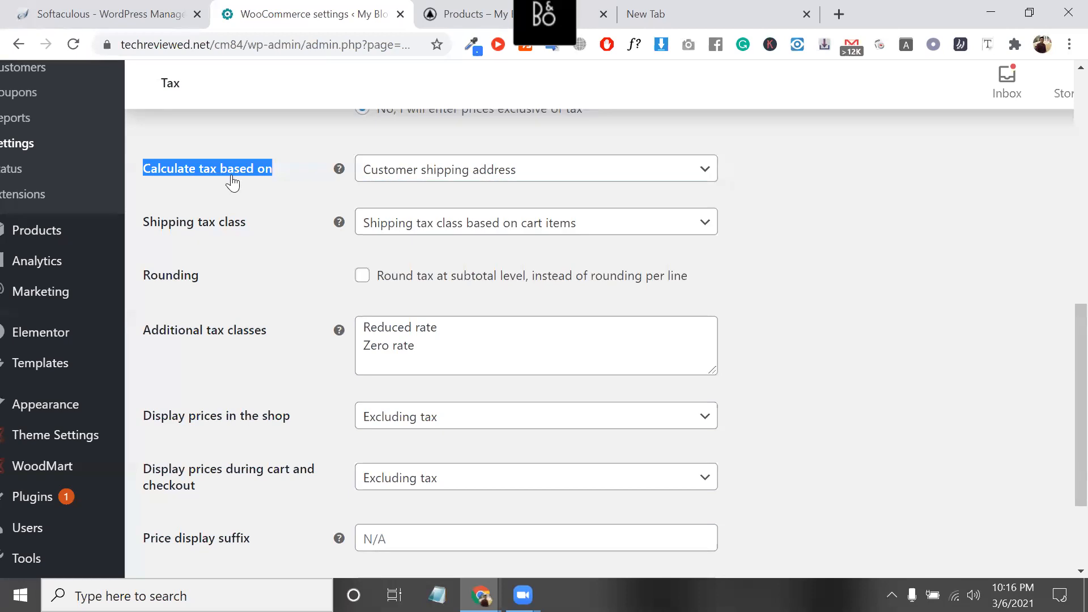
left_click(436, 179)
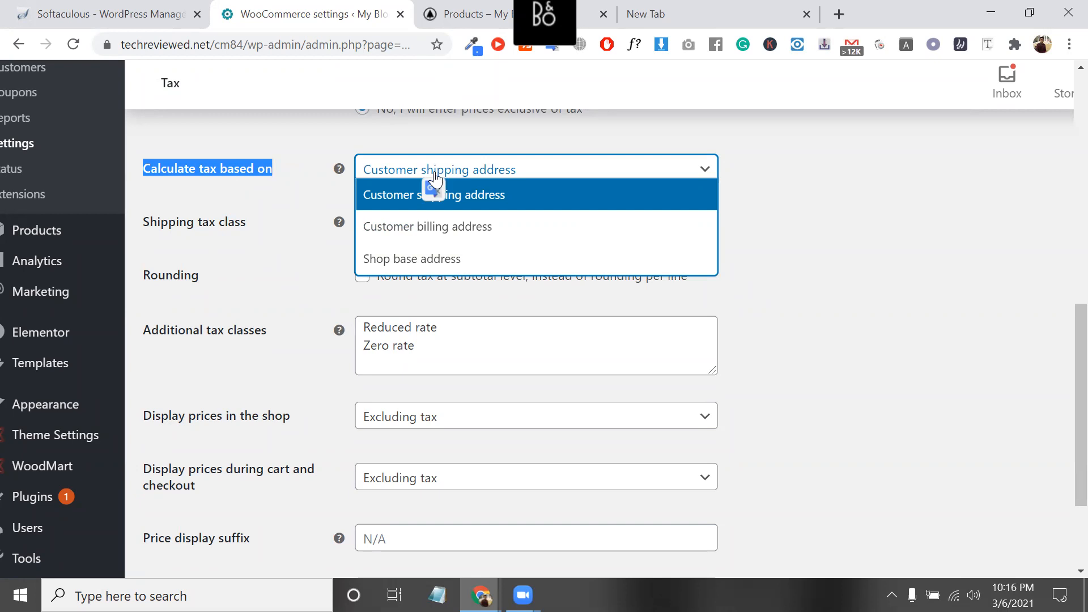
left_click(508, 196)
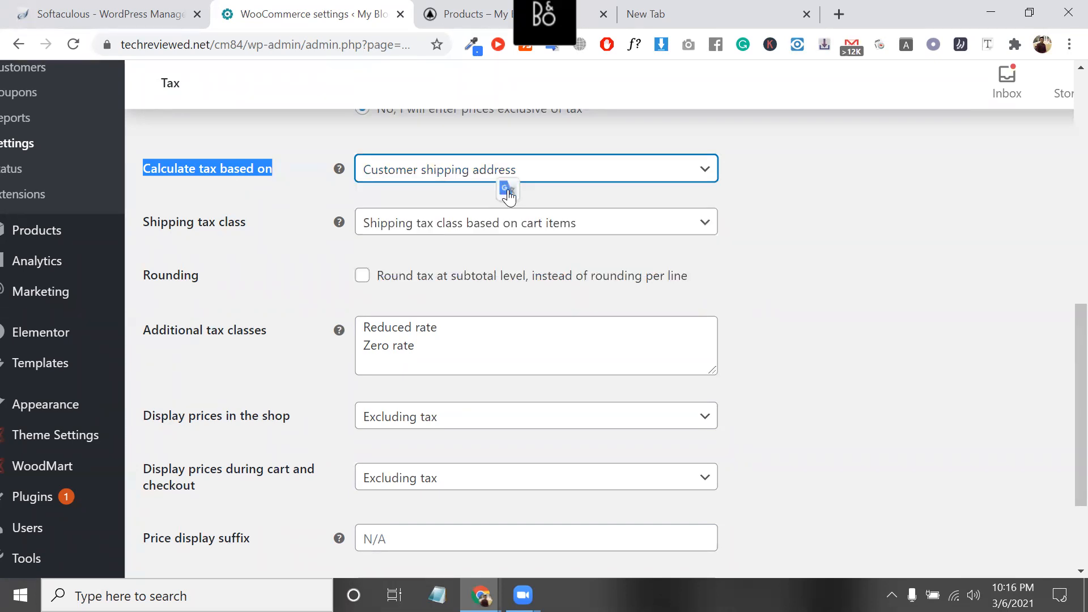
left_click(426, 172)
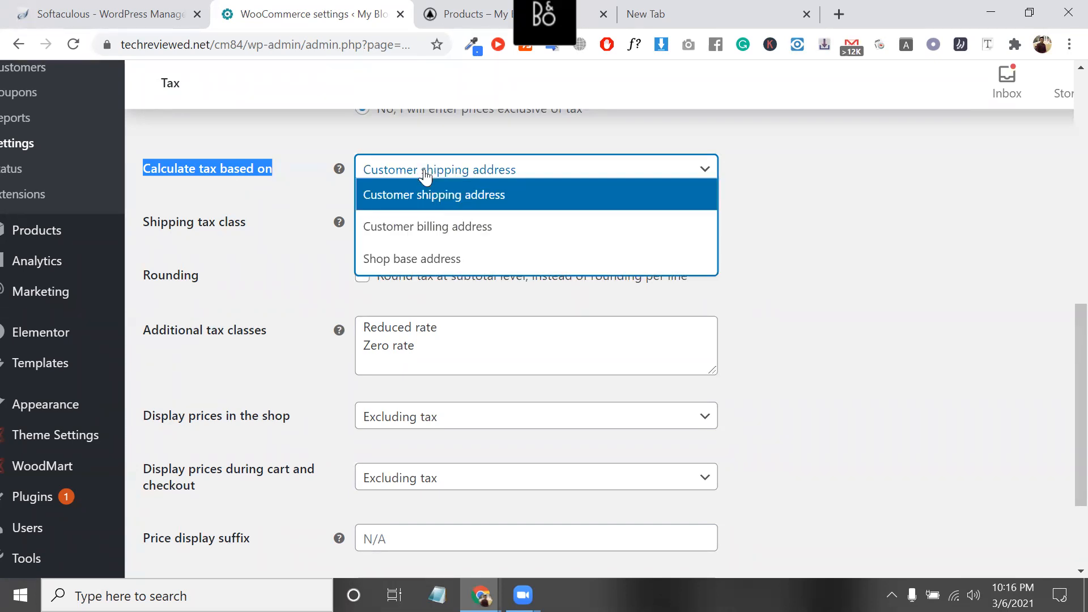
left_click(462, 258)
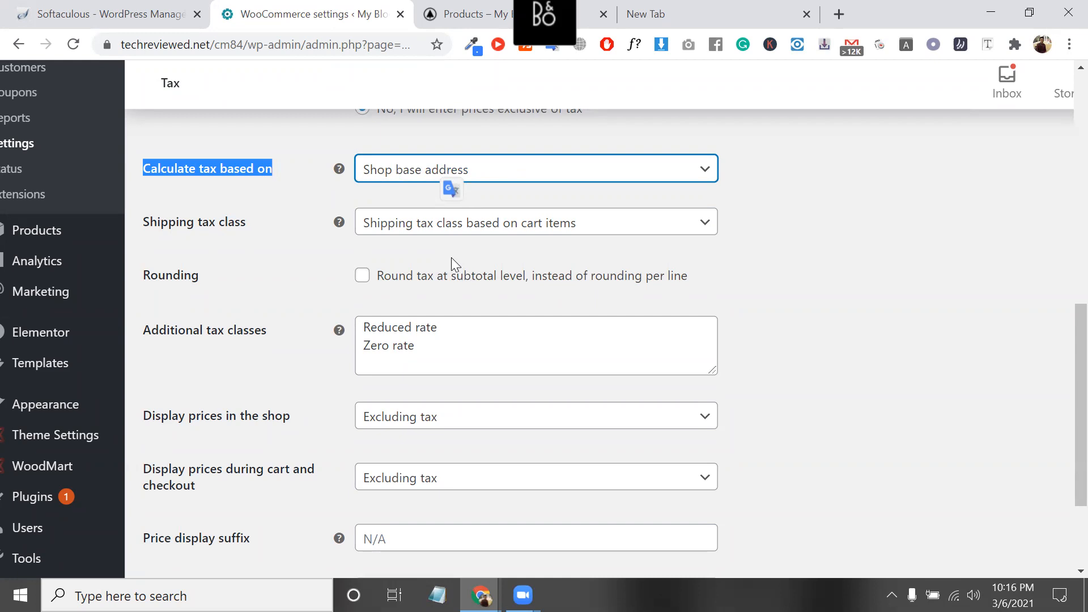
Set the tax calculation back to the customer shipping address.
left_click(506, 175)
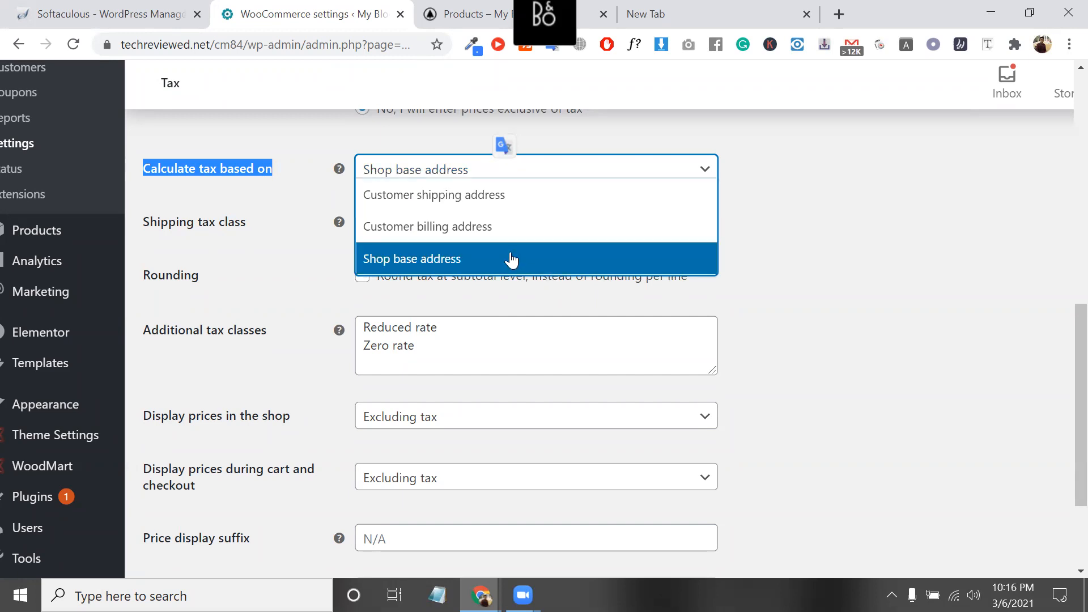
left_click(491, 200)
left_click(450, 171)
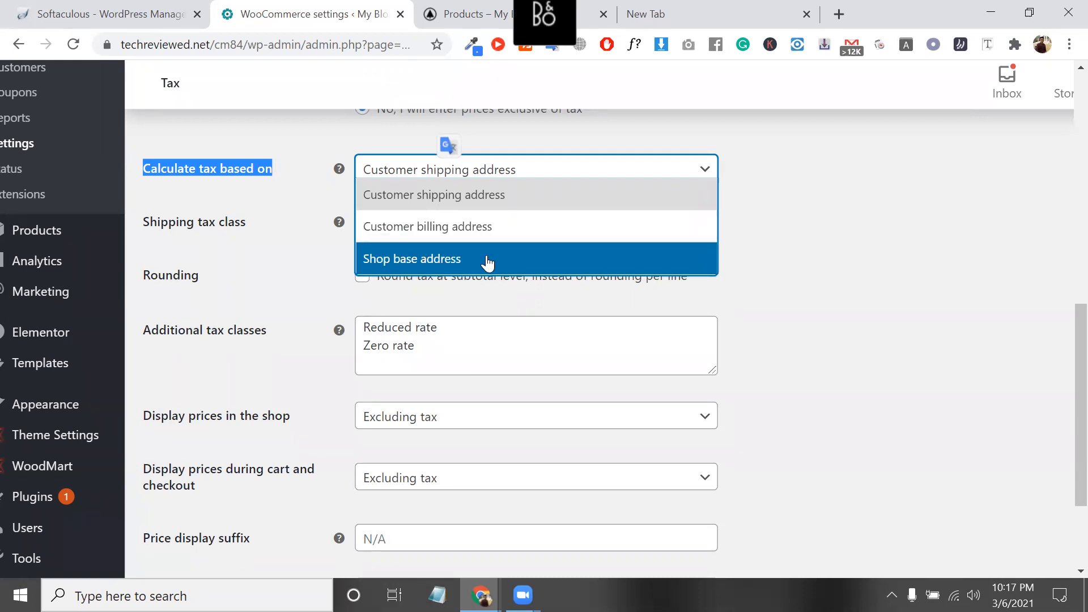
left_click(444, 199)
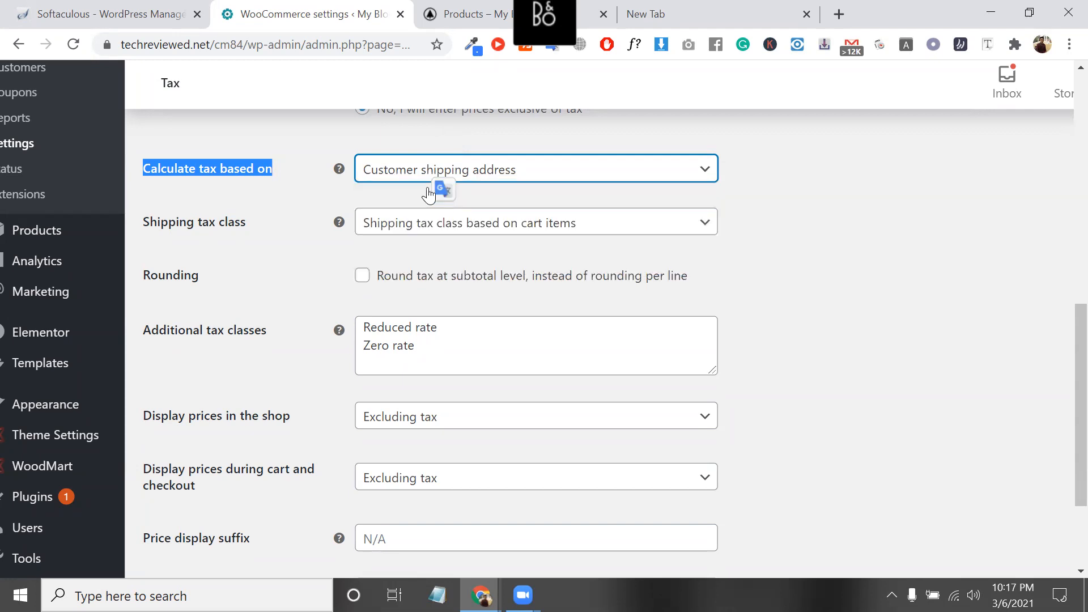
Highlight the shipping tax class setting and view its available options without changing the selection.
scroll(397, 226, "down", 1)
scroll(397, 226, "down", 1)
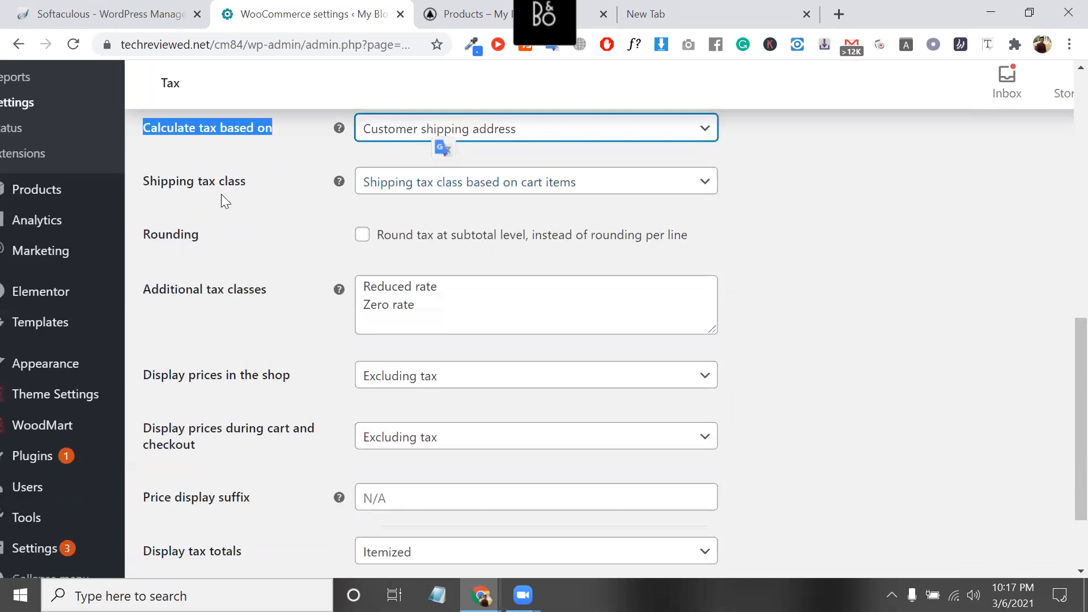
triple_click(222, 192)
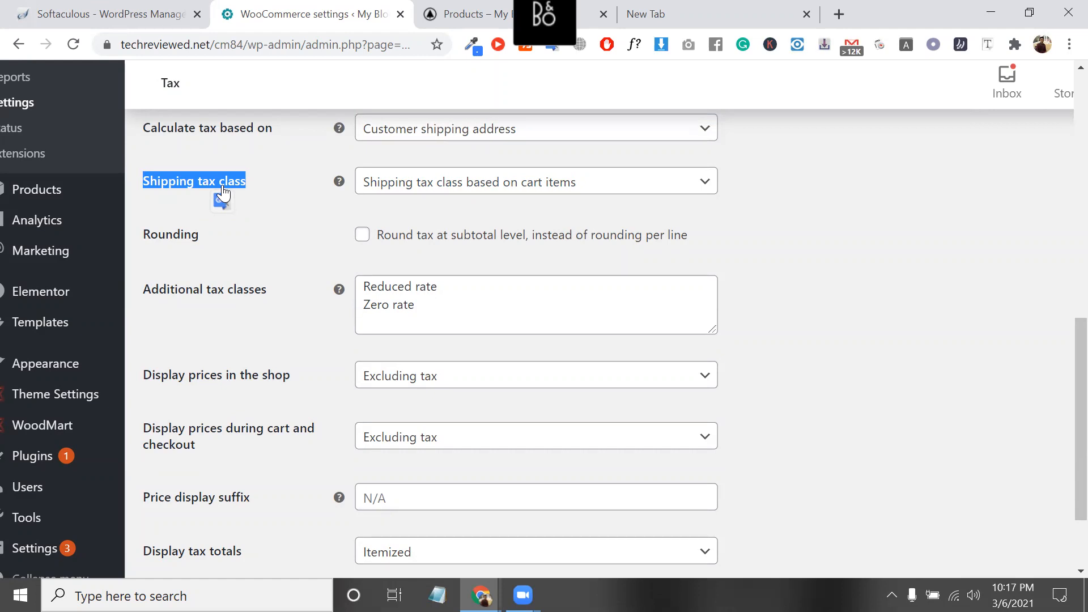
scroll(222, 184, "up", 3)
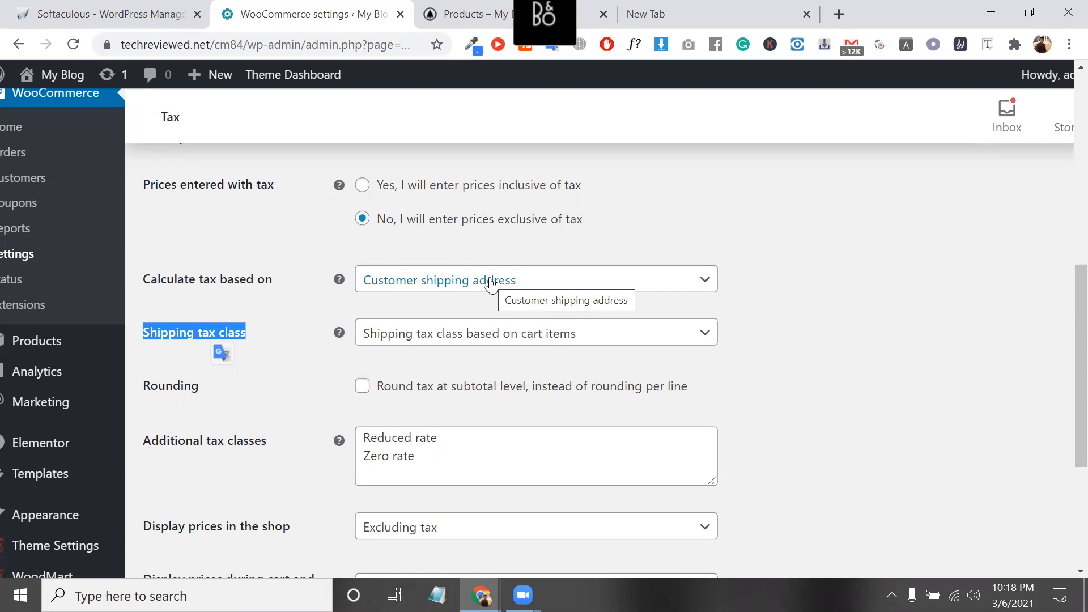
left_click(543, 340)
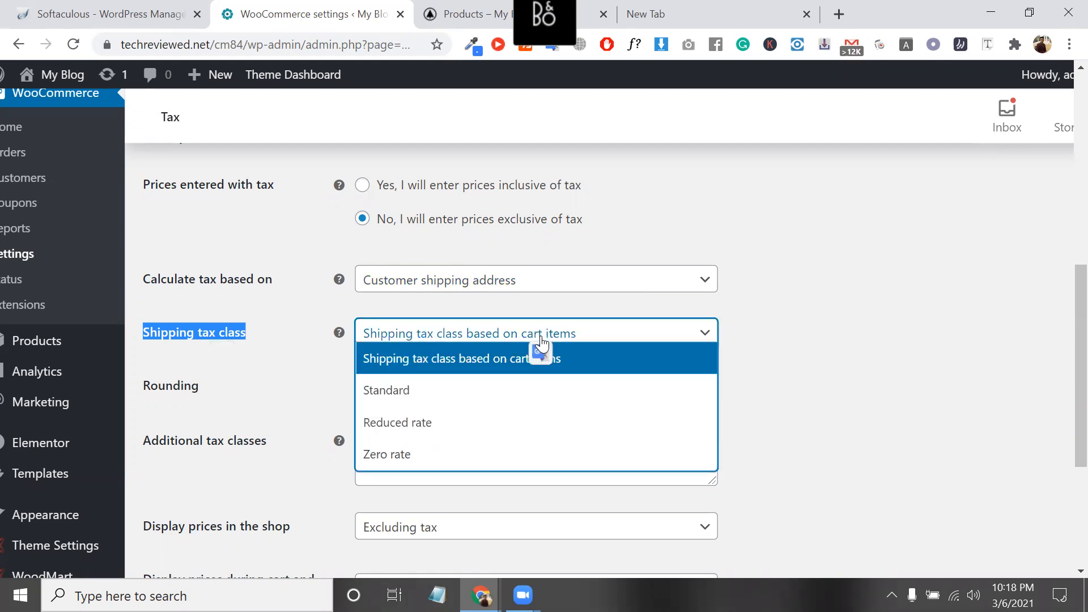
left_click(823, 334)
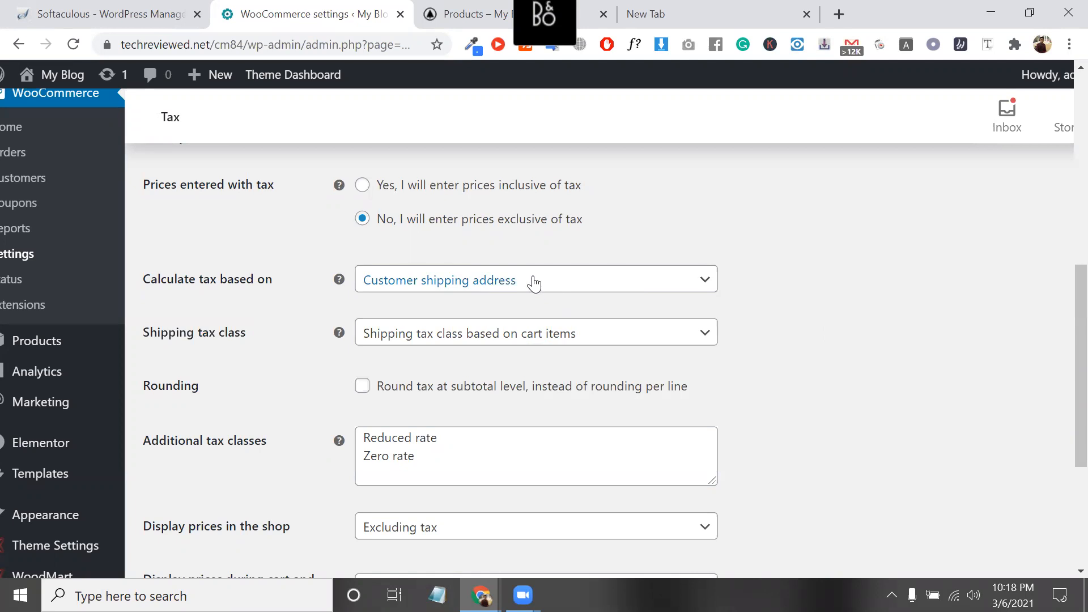
View the address options for calculating tax, close them unchanged and highlight the label of the price entry setting.
left_click(531, 282)
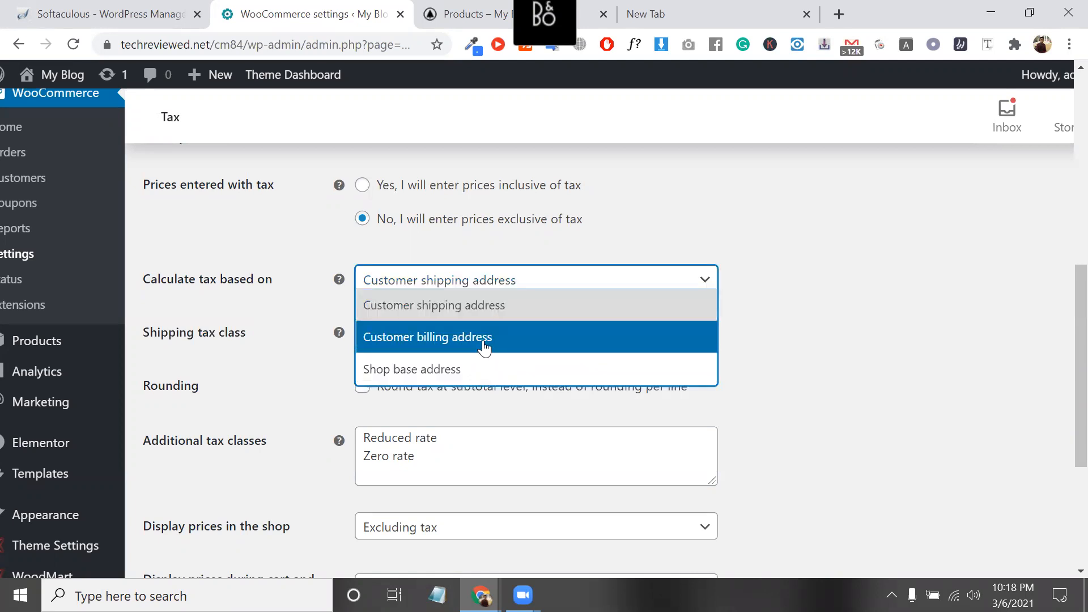
left_click(262, 187)
triple_click(261, 187)
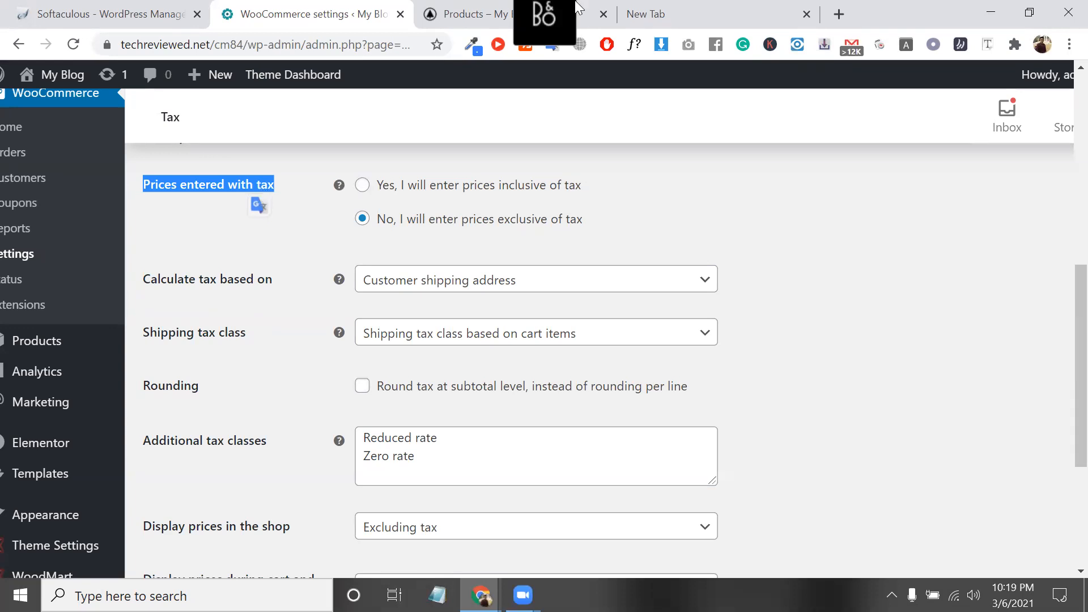
Switch to the store's shop page and proceed from the shopping cart to the checkout.
key("ctrl+Tab")
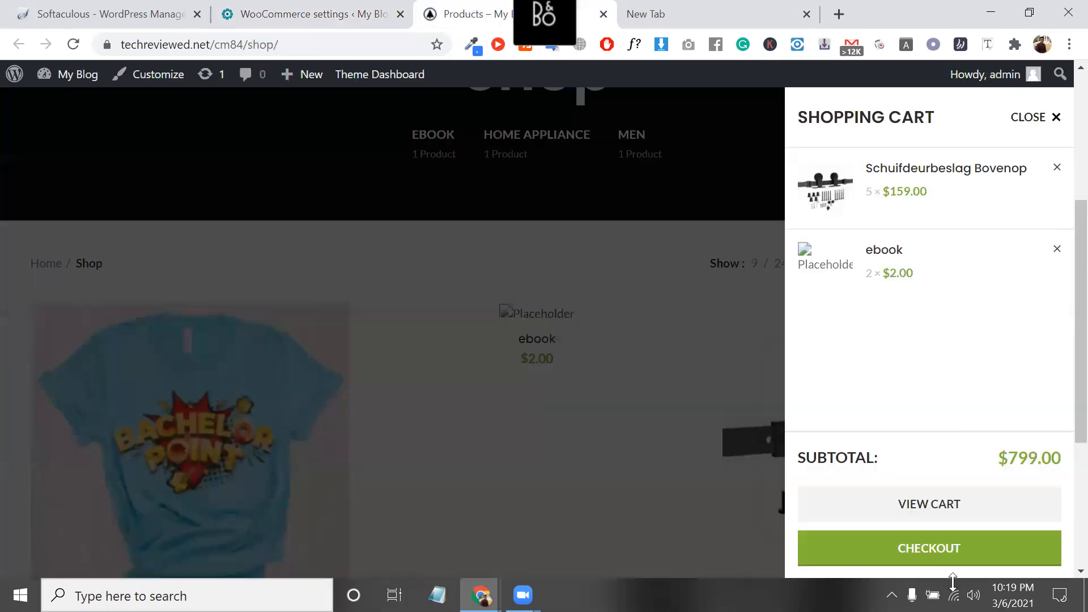
left_click(938, 549)
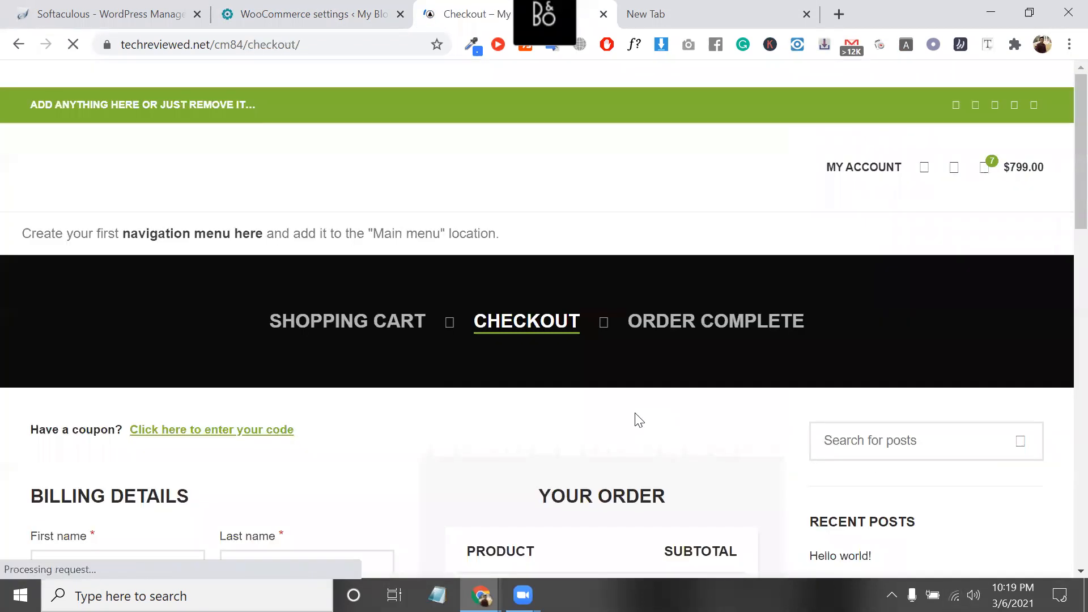
scroll(344, 312, "down", 5)
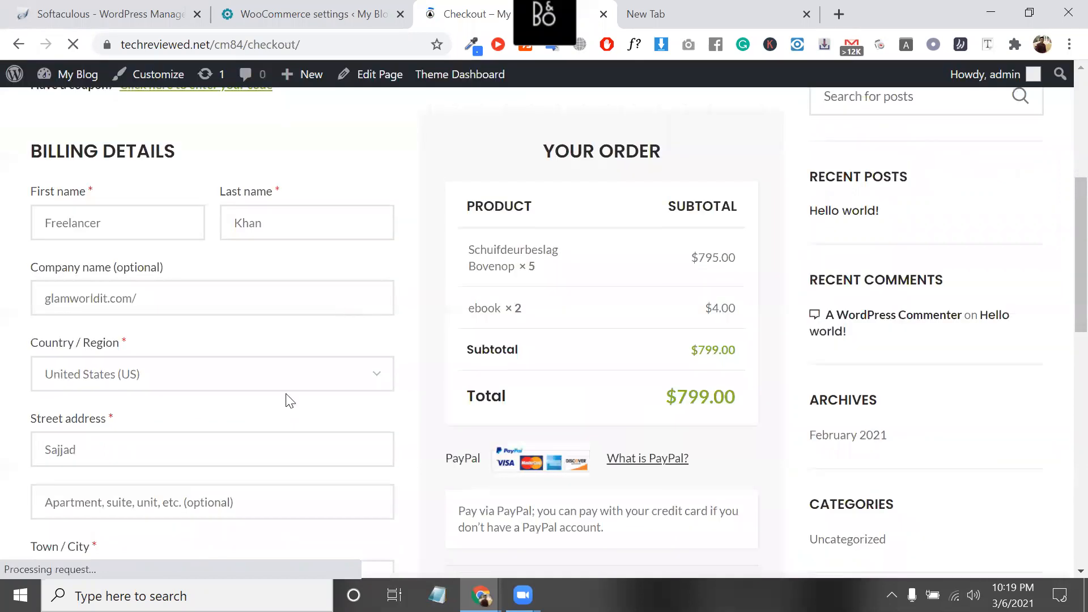
Examine the billing details form on the checkout page and the countries offered for the billing address.
scroll(216, 340, "down", 5)
scroll(211, 268, "up", 5)
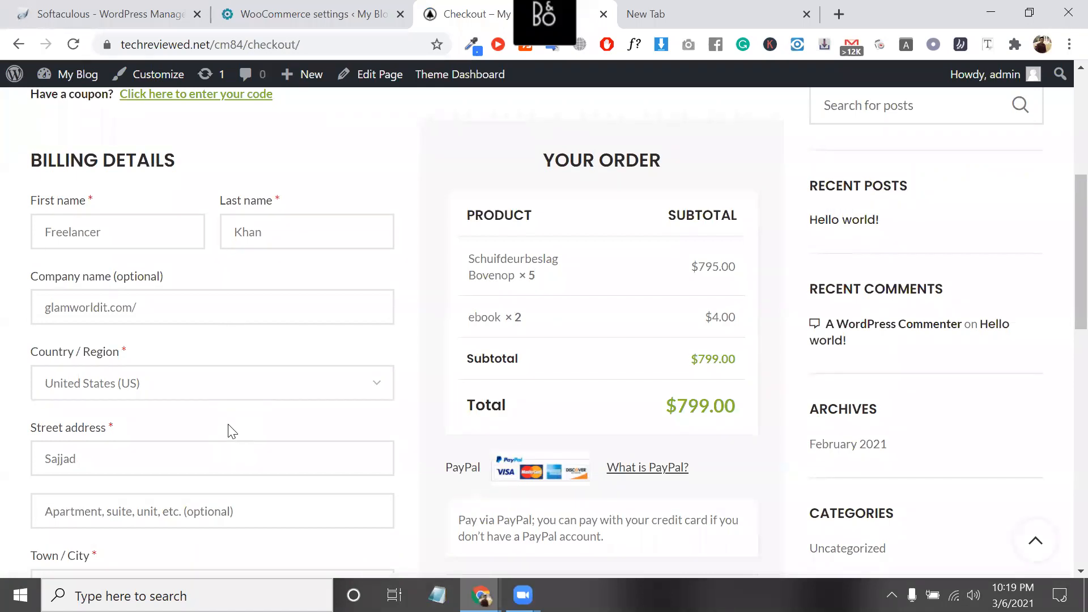
scroll(228, 430, "down", 9)
scroll(148, 356, "up", 2)
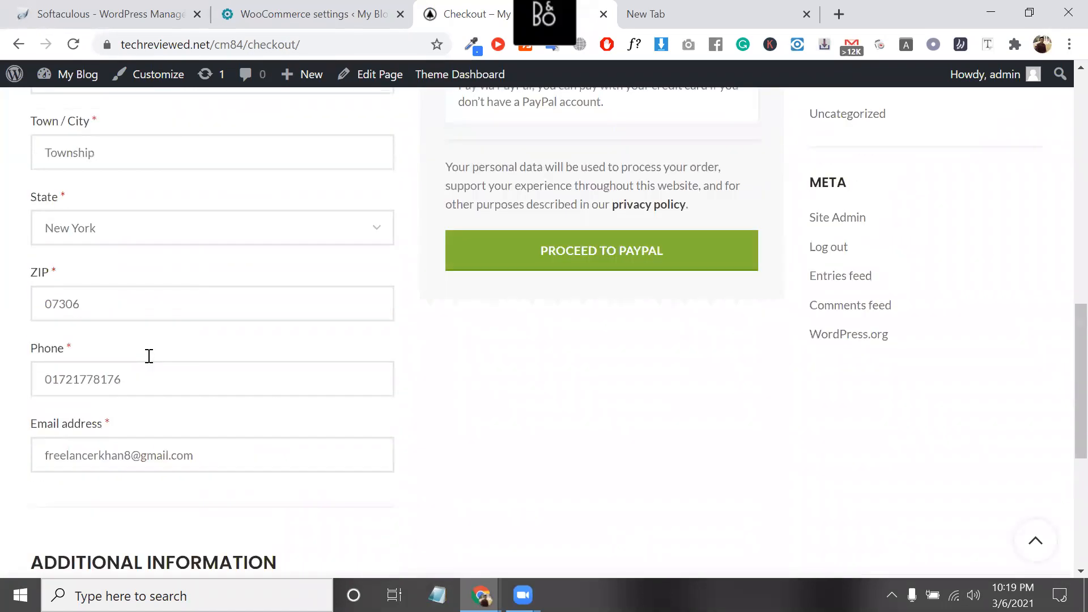
scroll(148, 356, "up", 4)
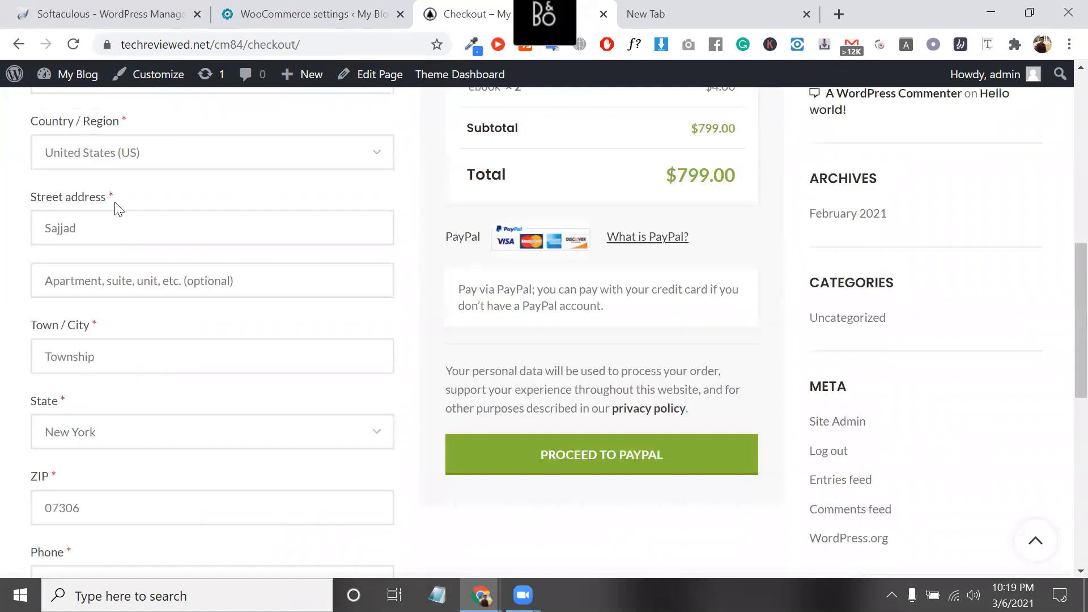
scroll(115, 208, "up", 5)
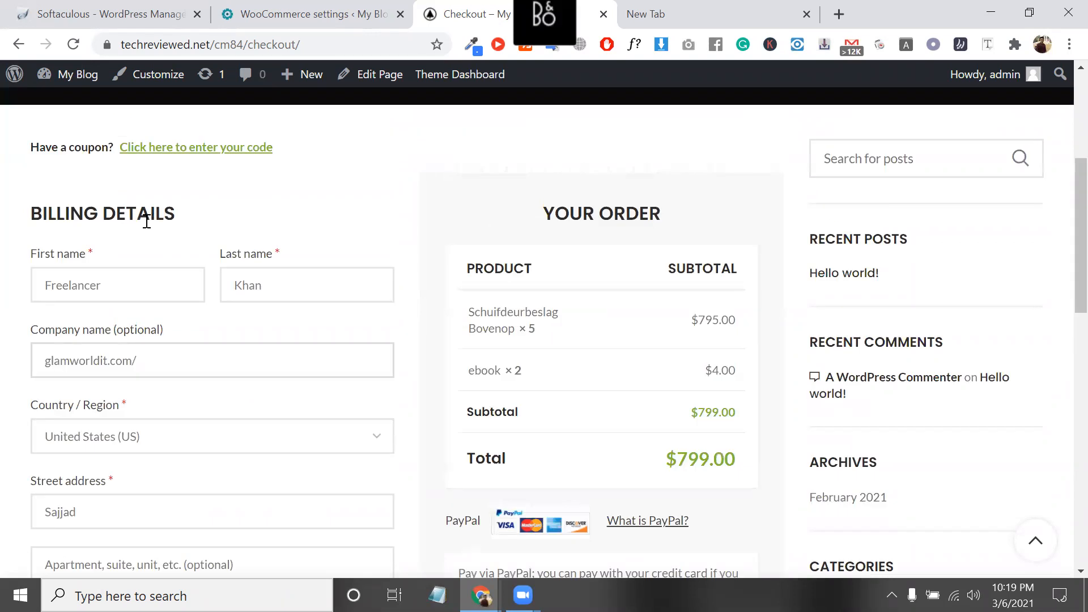
triple_click(145, 222)
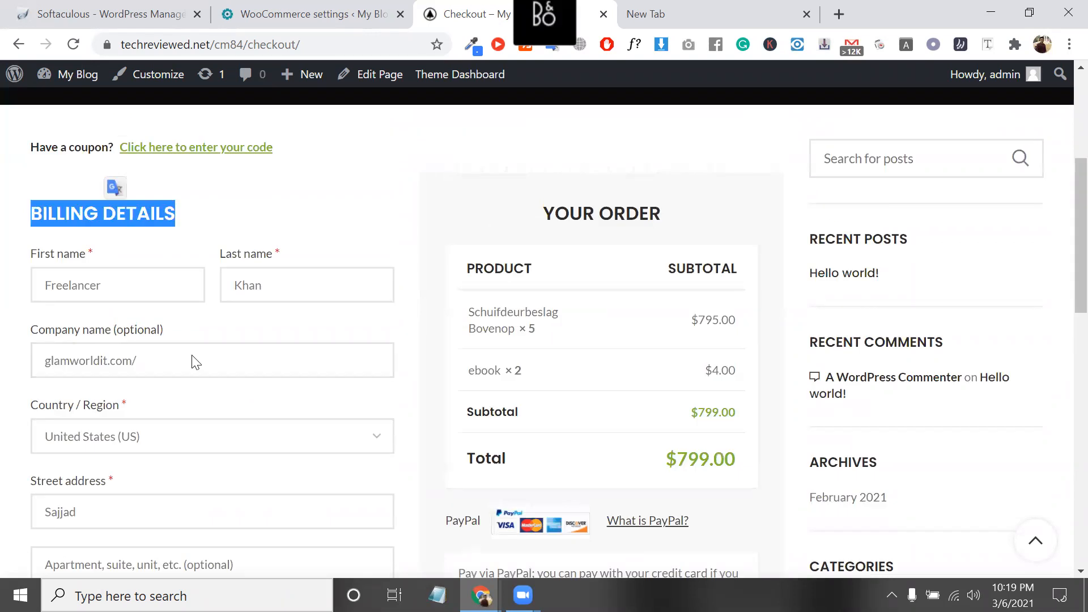
scroll(142, 308, "down", 2)
scroll(143, 309, "down", 1)
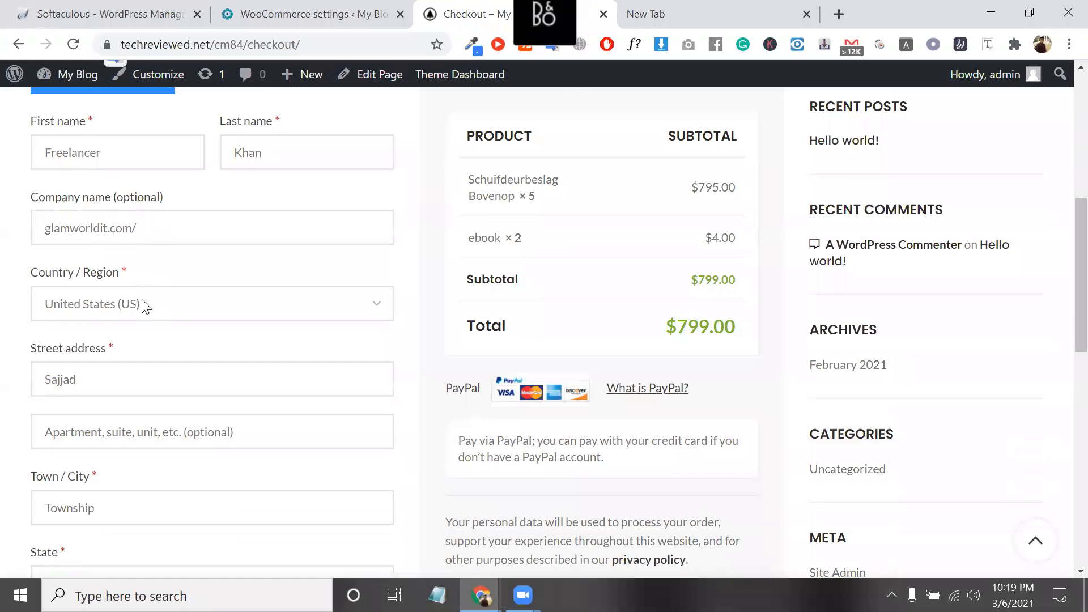
left_click(143, 306)
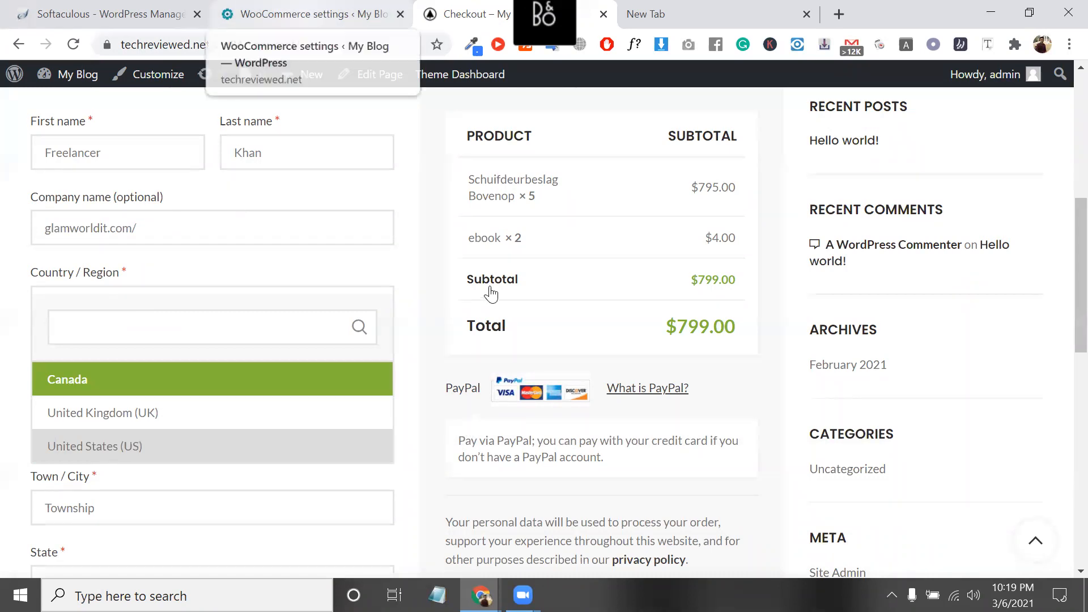
Return to the WooCommerce tax settings and view the address choices for tax calculation, keeping the selection.
key("ctrl+Page_Up")
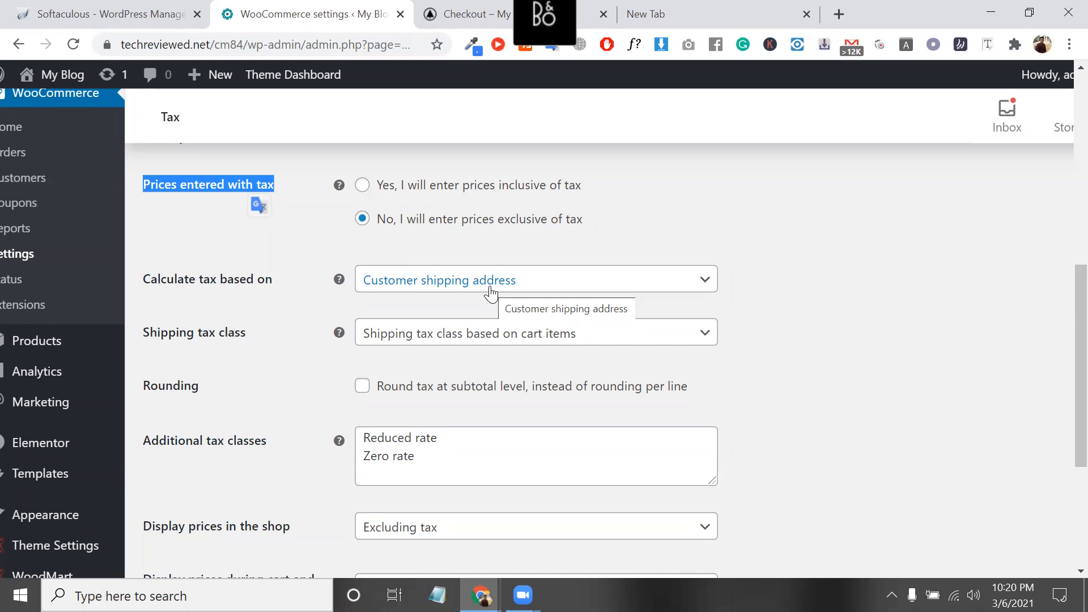
left_click(491, 293)
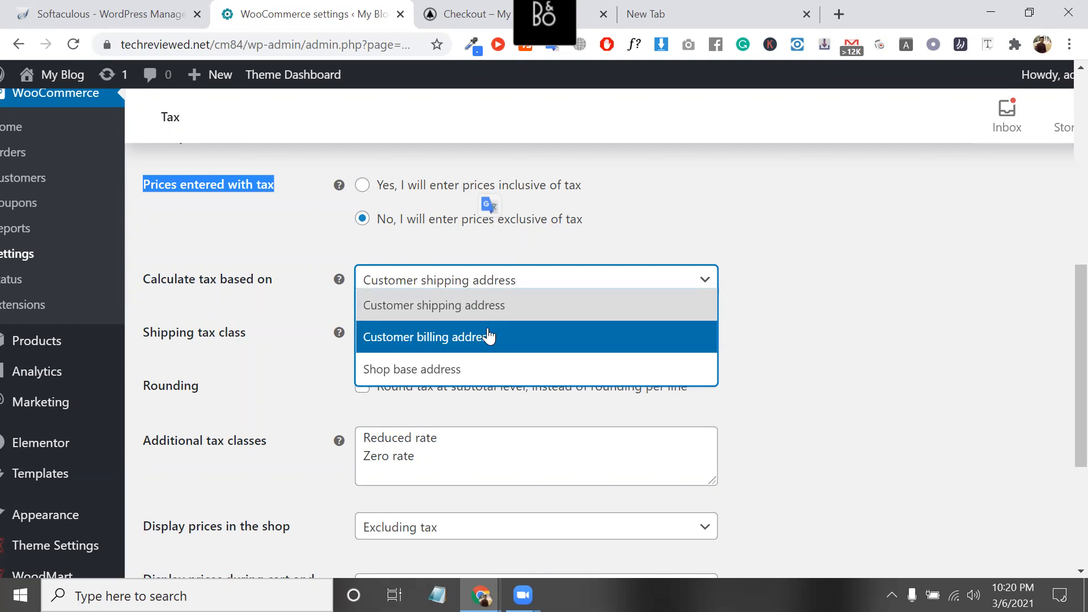
left_click(216, 347)
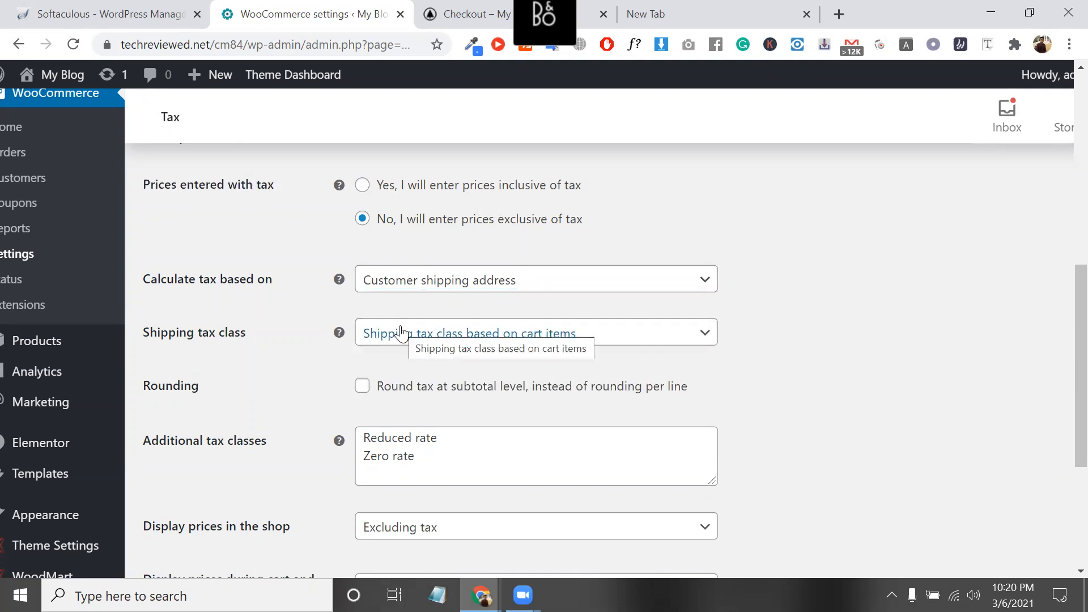
Compare the shipping tax class options with the standard, reduced and zero rate sections of the tax settings.
left_click(401, 333)
left_click(401, 332)
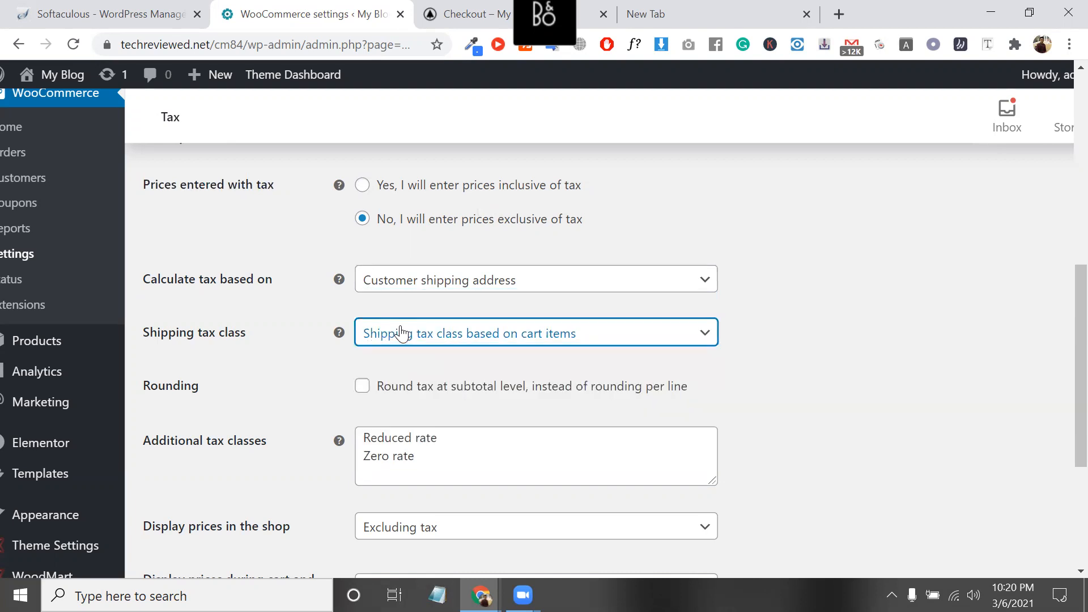
left_click(486, 338)
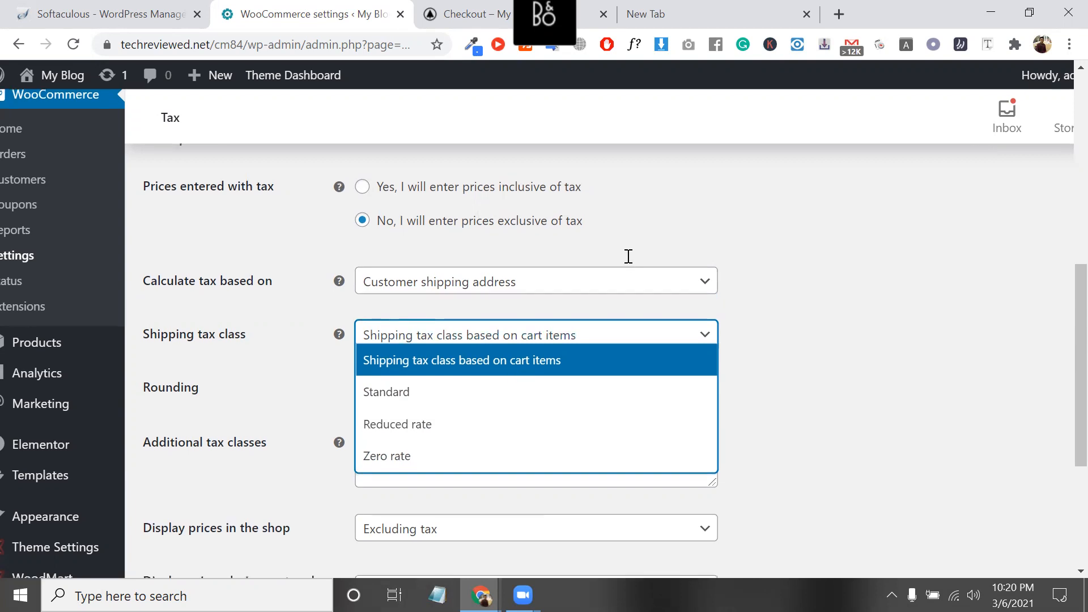
scroll(626, 255, "up", 2)
scroll(258, 384, "up", 2)
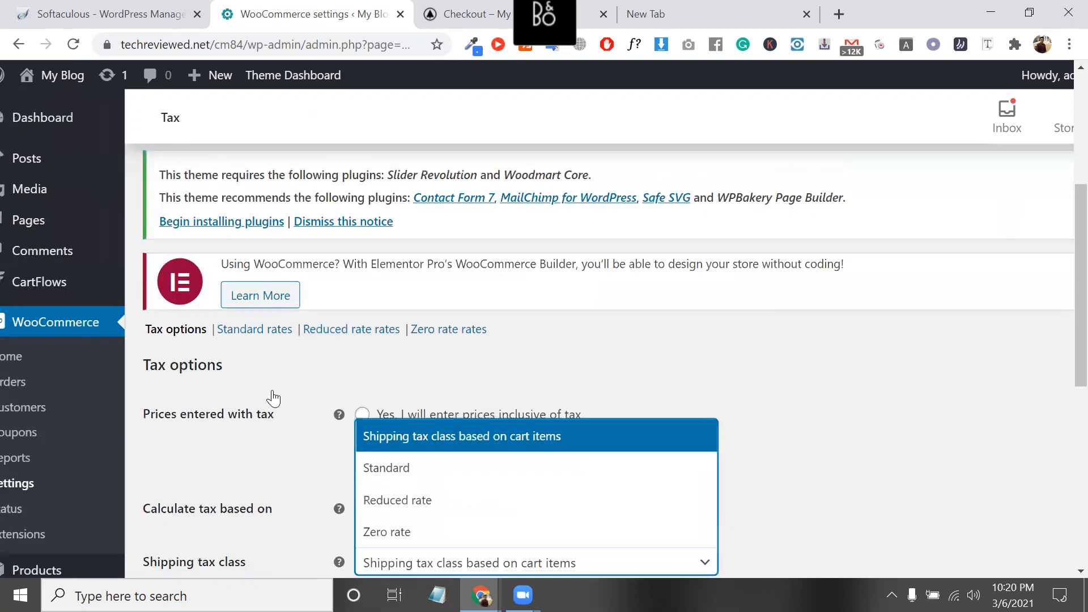
scroll(335, 400, "up", 1)
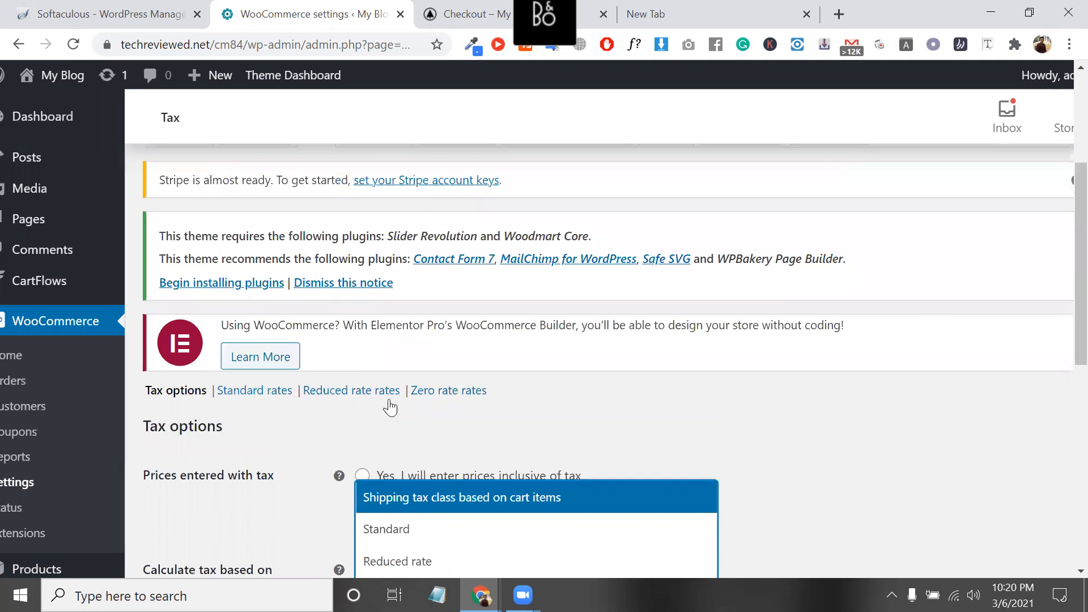
scroll(458, 406, "down", 1)
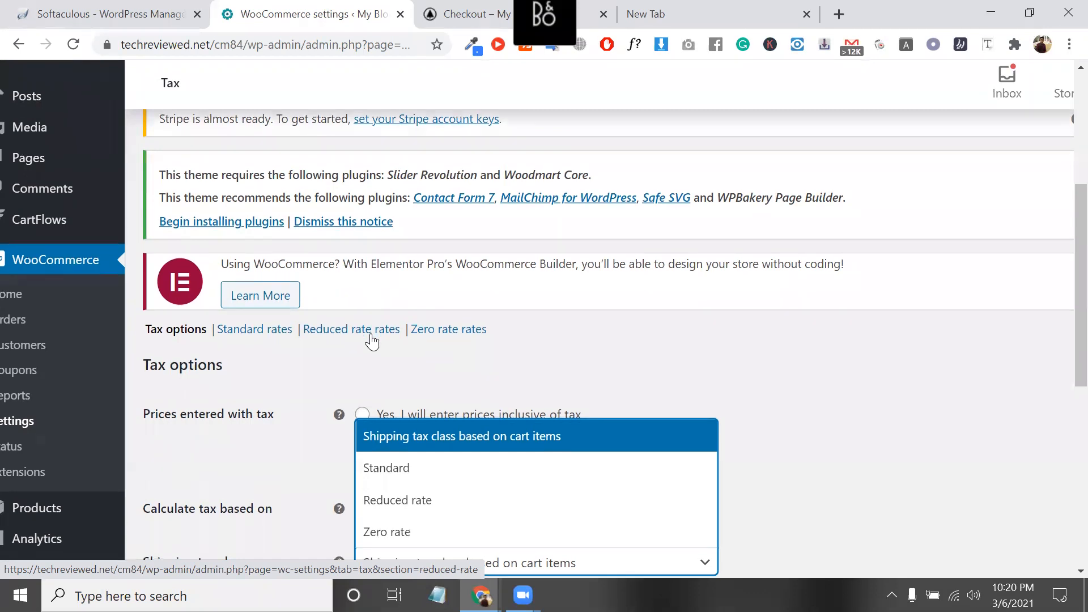
Close the shipping tax class options and highlight the Zero rate entry in the additional tax classes.
scroll(372, 342, "down", 7)
left_click(332, 299)
triple_click(416, 271)
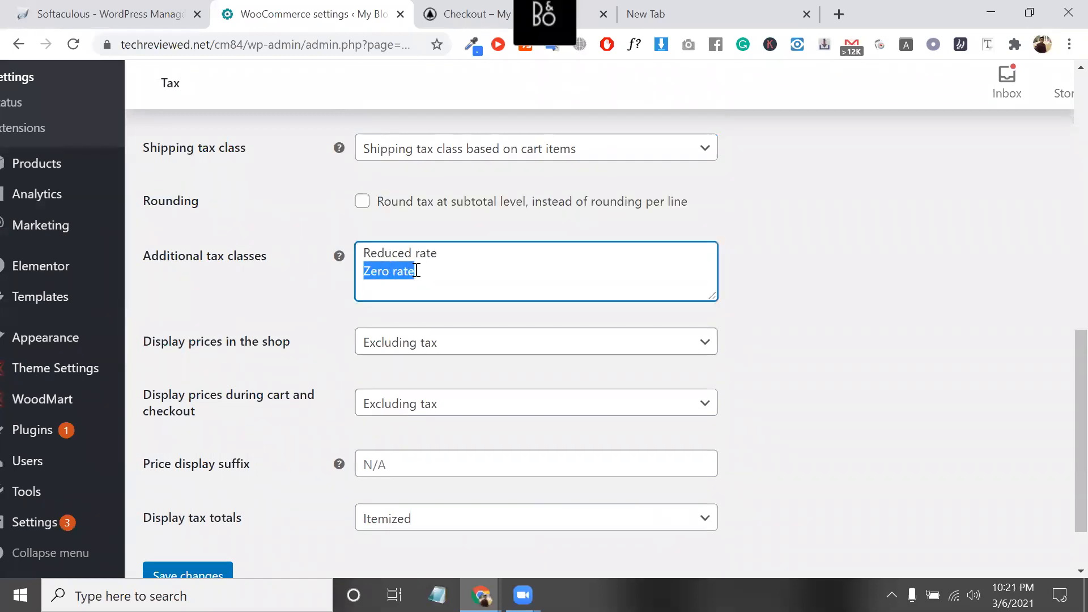
Remove all entries from the additional tax classes and save the tax settings.
left_click(448, 280)
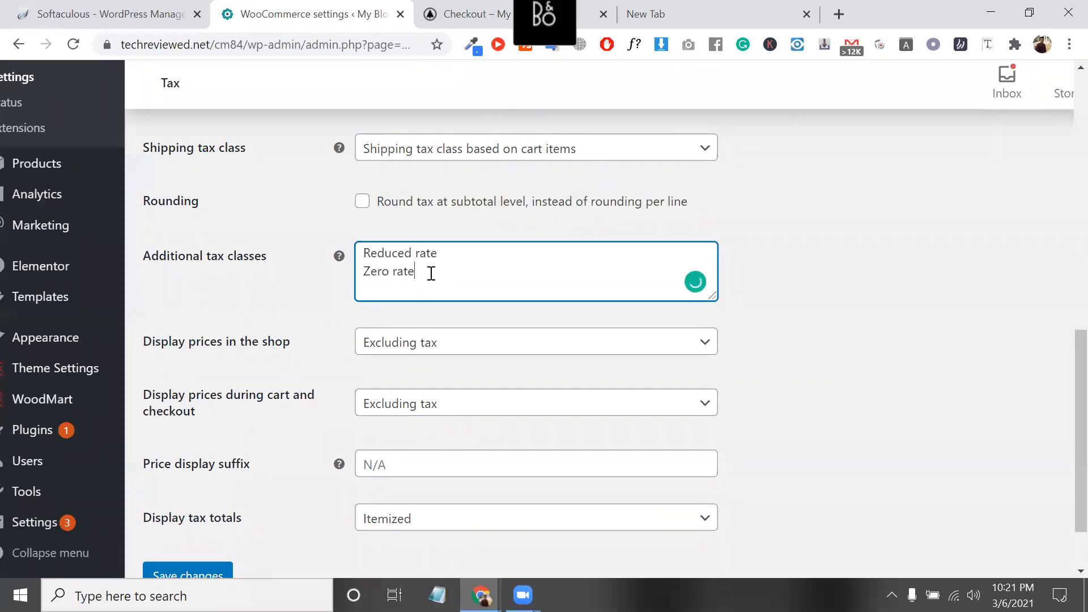
key("ctrl+a")
key("BackSpace")
scroll(219, 461, "down", 2)
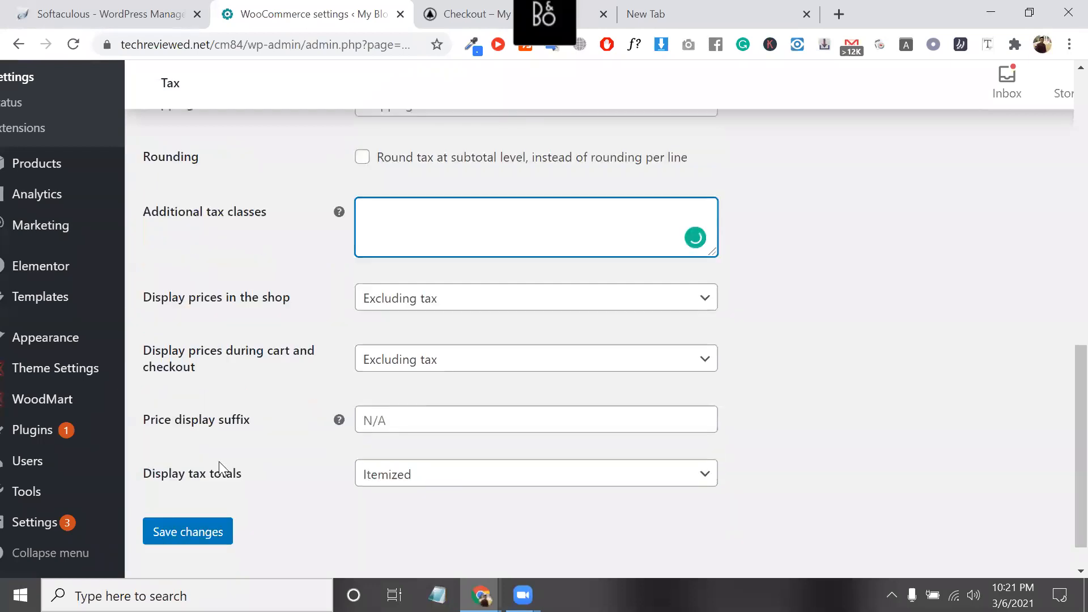
left_click(205, 485)
scroll(397, 402, "up", 10)
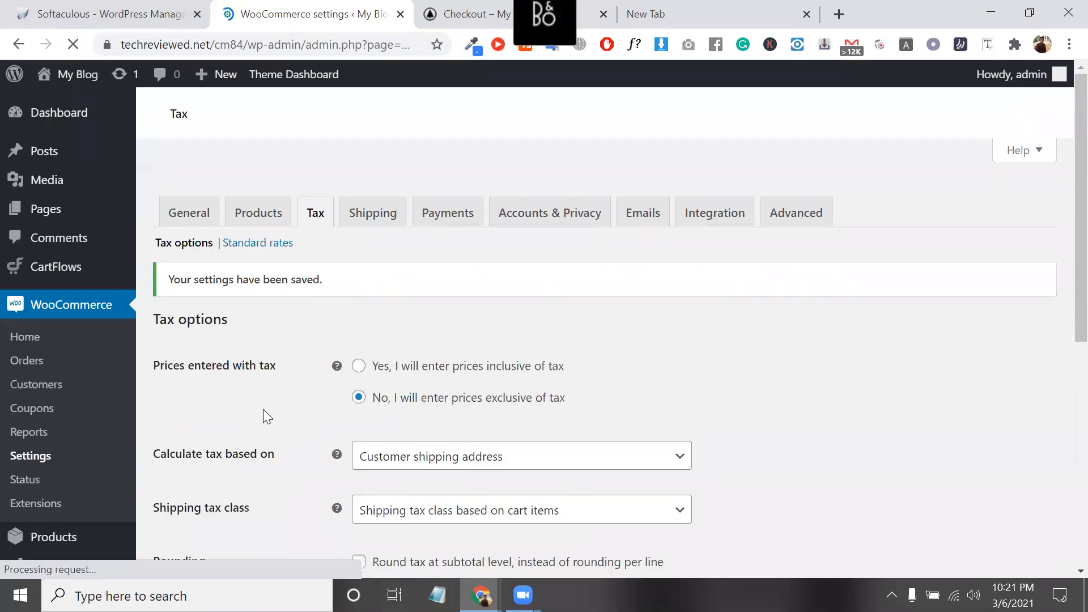
View the shipping tax class options available in the saved tax settings.
scroll(458, 283, "down", 3)
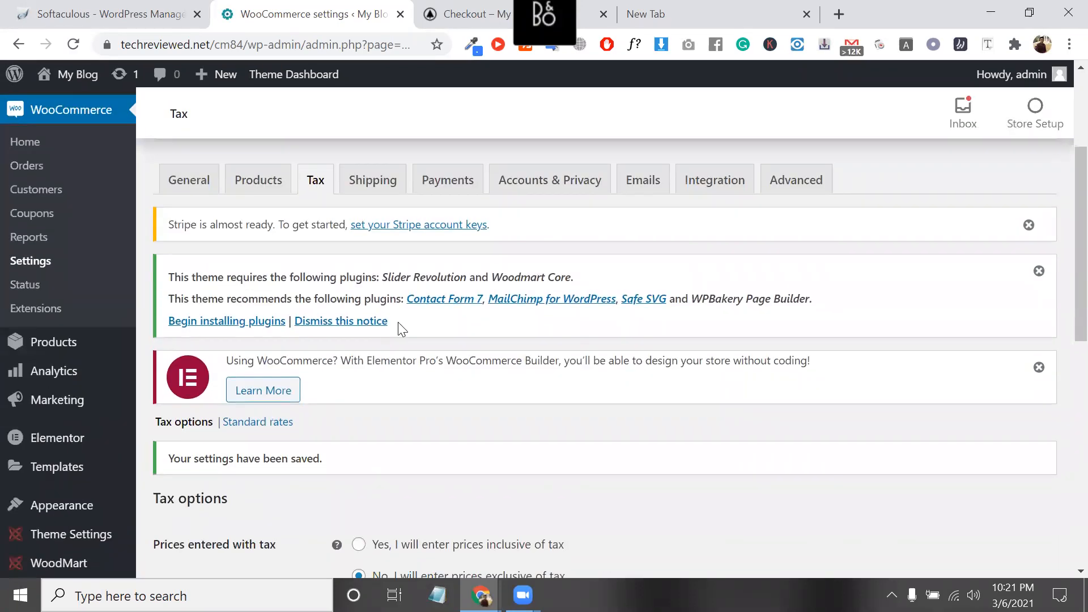
scroll(448, 255, "down", 8)
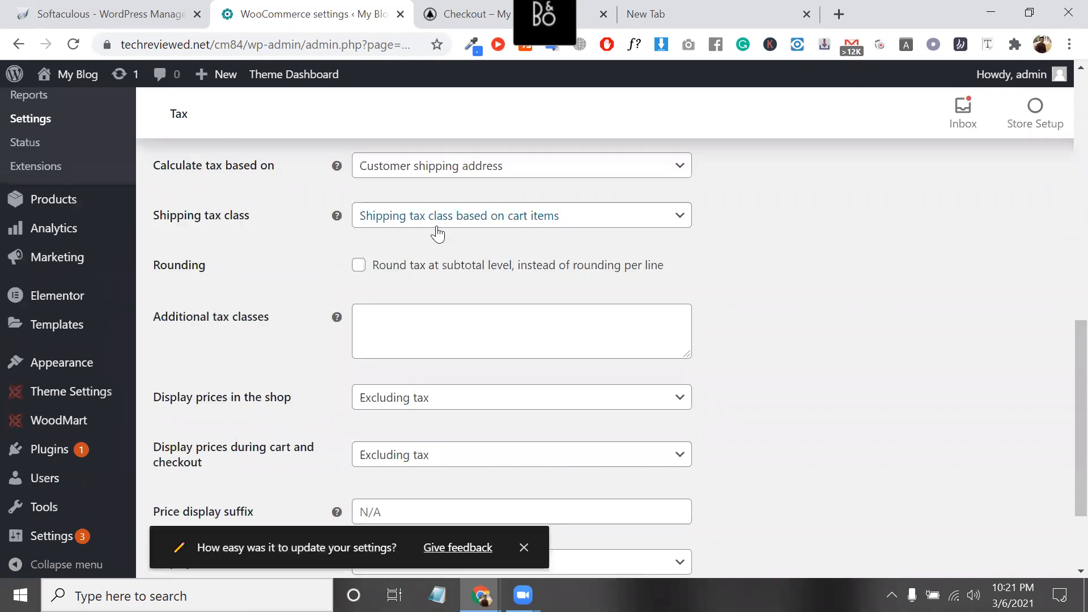
left_click(423, 225)
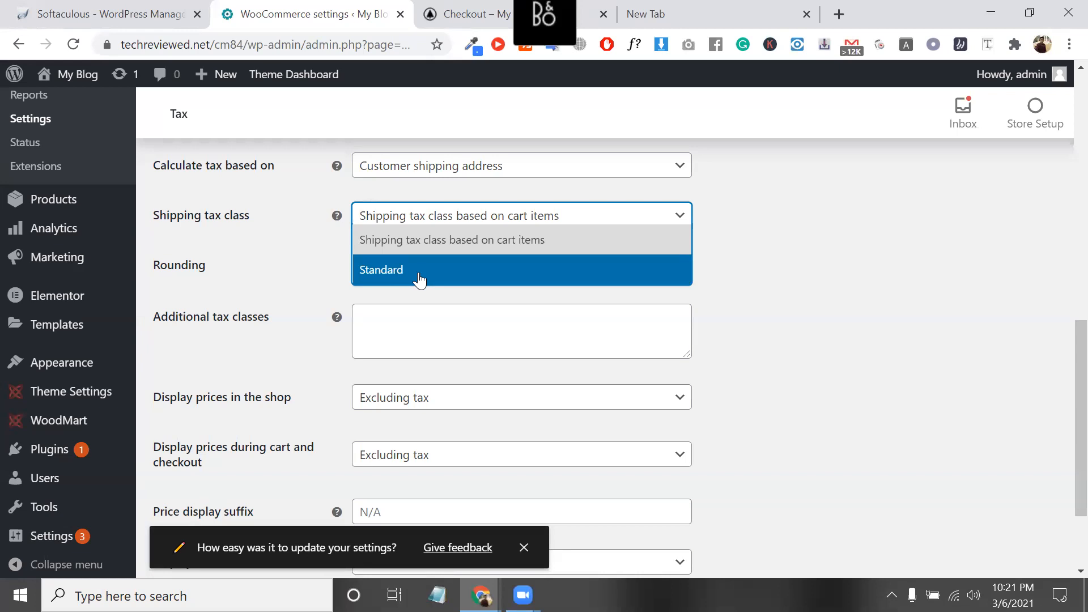
Open the site's admin dashboard in a new browser tab from the checkout page.
left_click(462, 6)
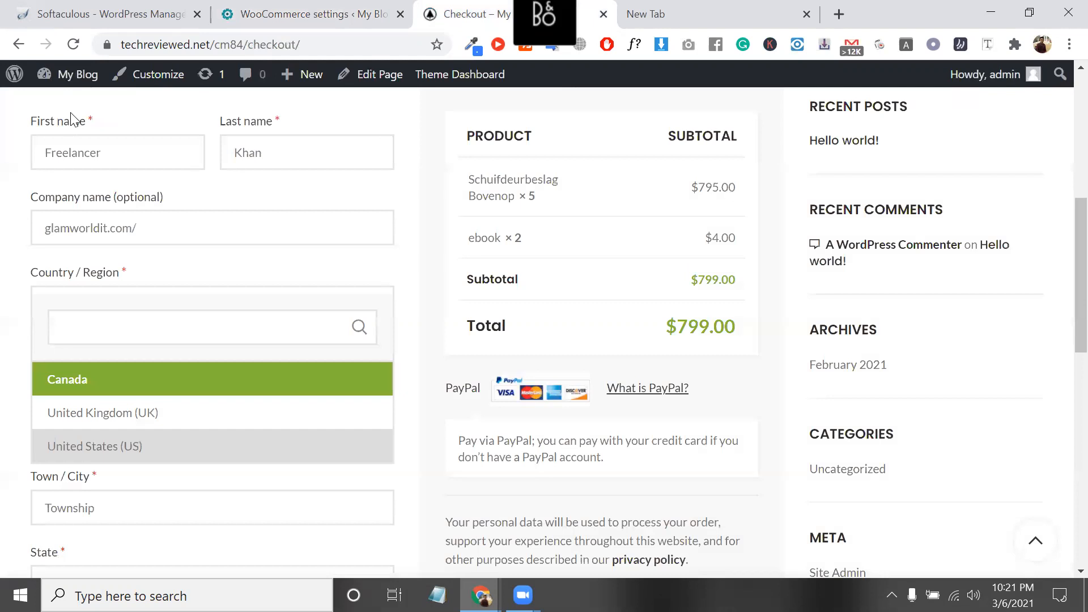
mouse_move(78, 74)
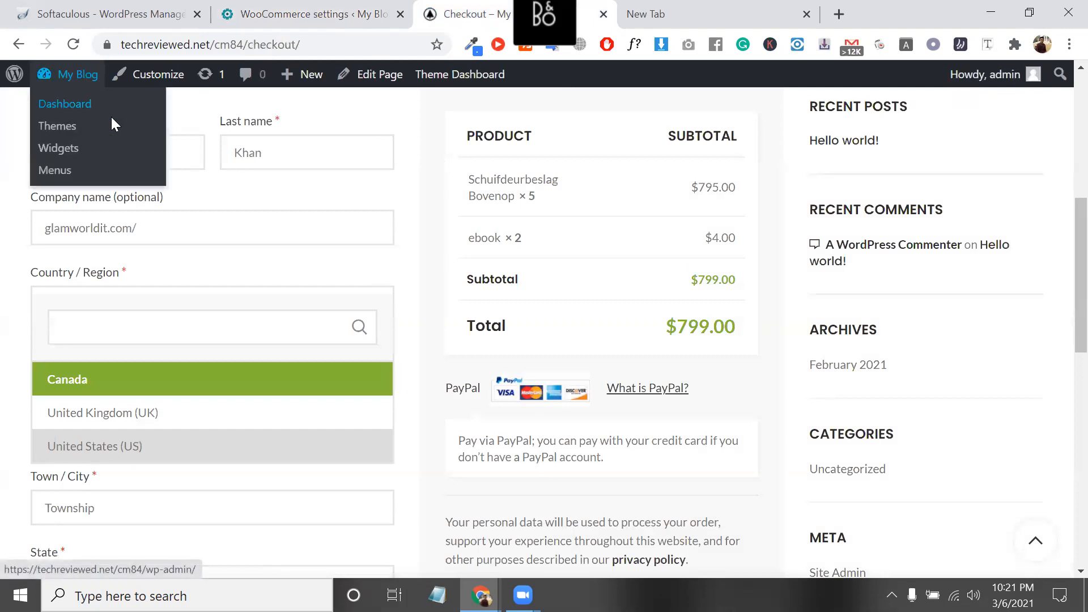
right_click(111, 119)
left_click(122, 117)
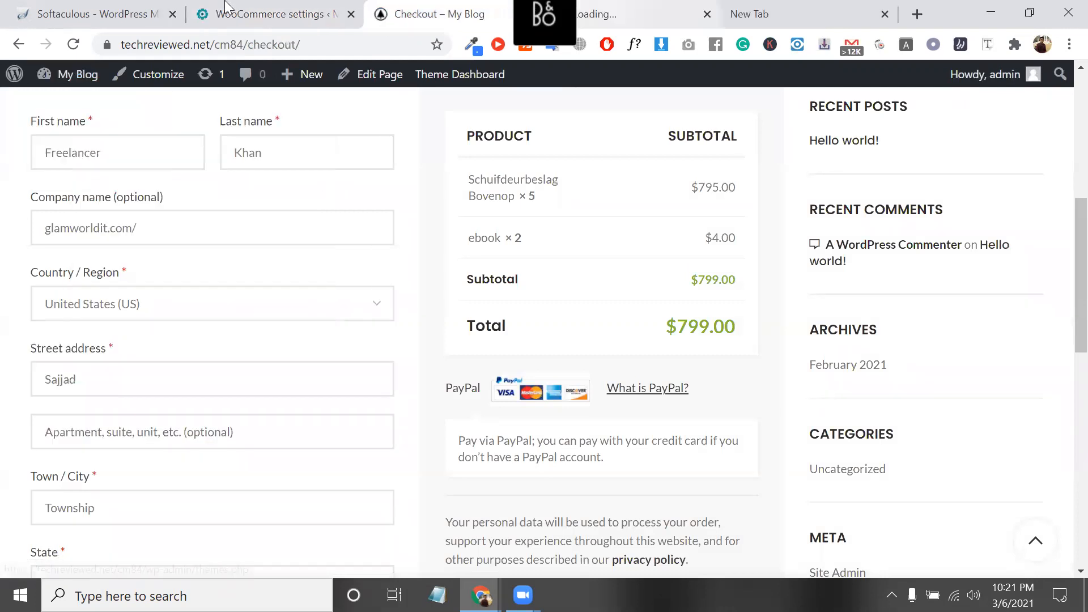
Return to the WooCommerce tax settings, set the shipping tax class to Standard and view its options again.
left_click(225, 7)
left_click(409, 216)
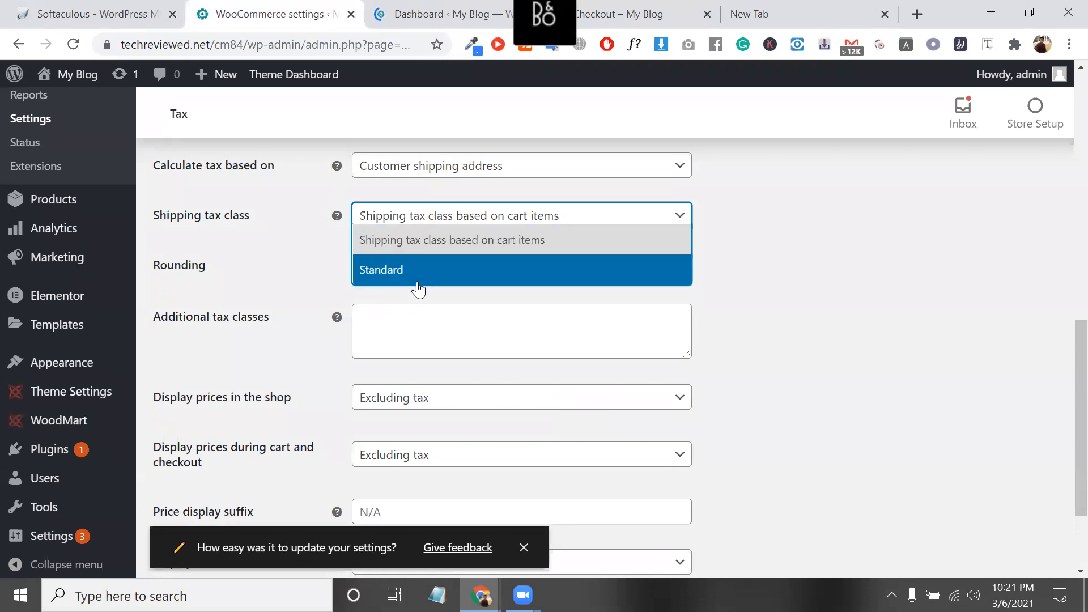
left_click(406, 275)
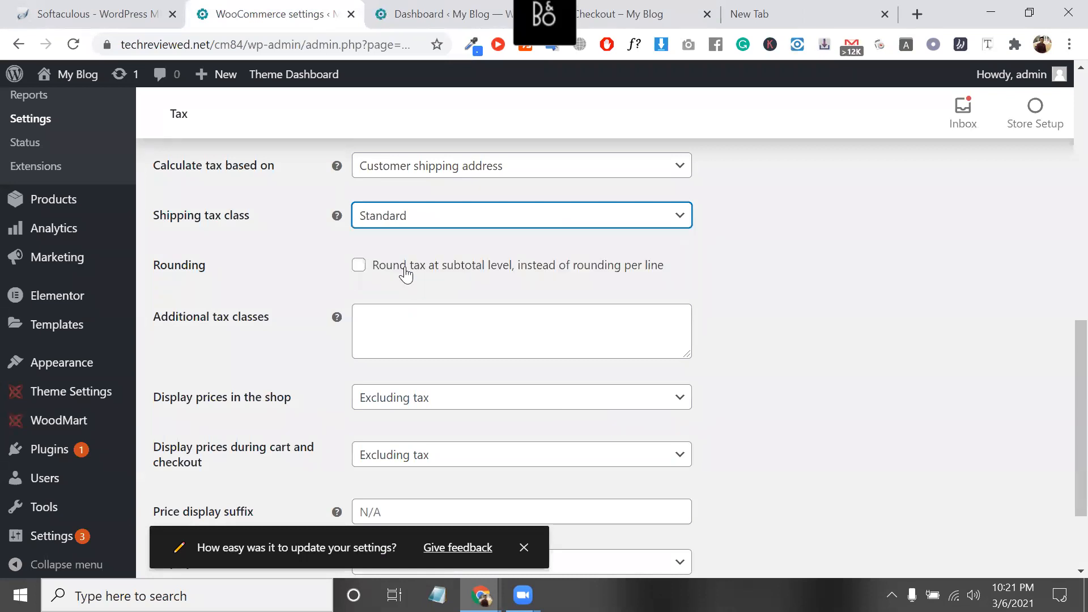
left_click(435, 222)
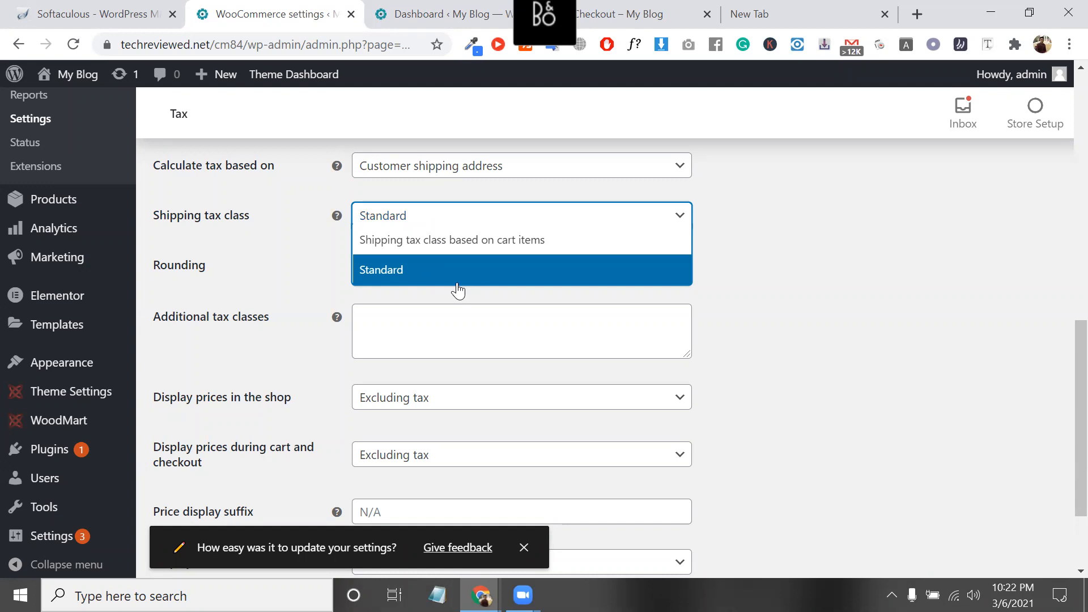
List all products in the dashboard tab and open the Bachelor Point T-shirt for editing.
left_click(442, 13)
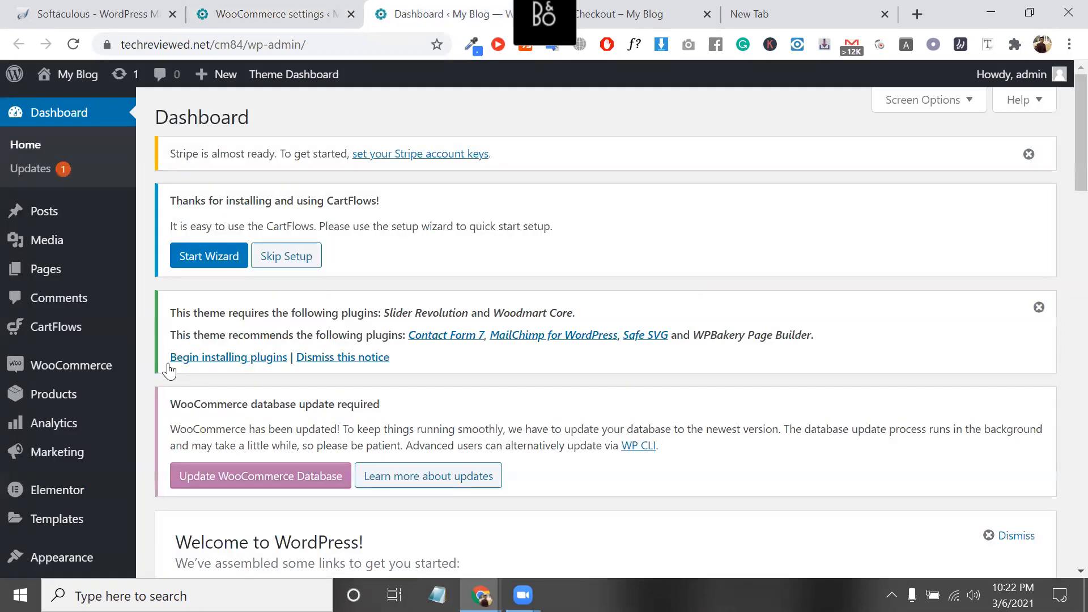
scroll(169, 368, "down", 1)
mouse_move(99, 355)
left_click(169, 366)
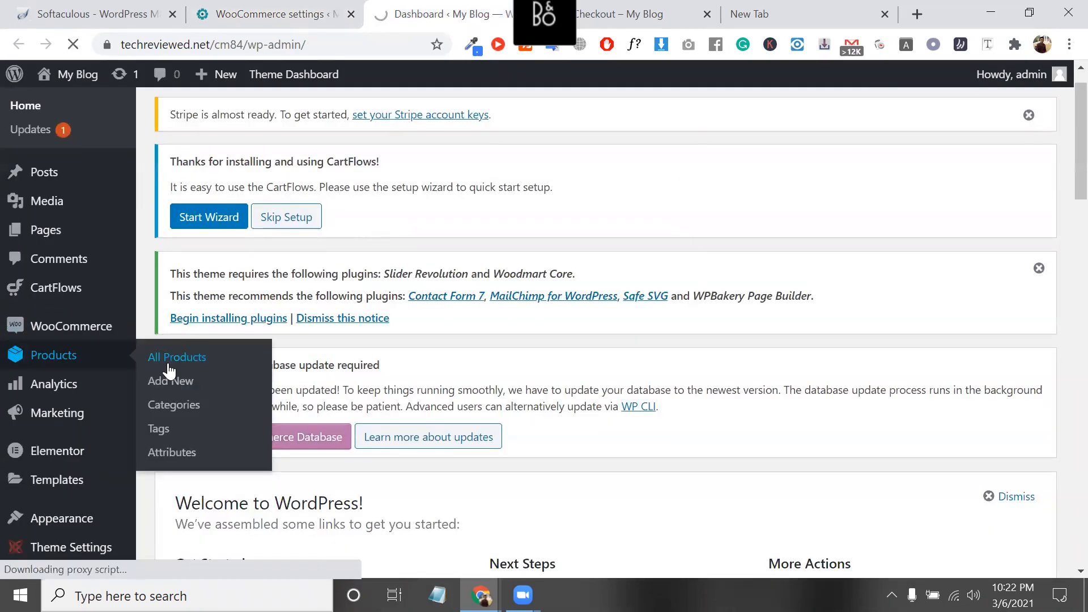
left_click(281, 6)
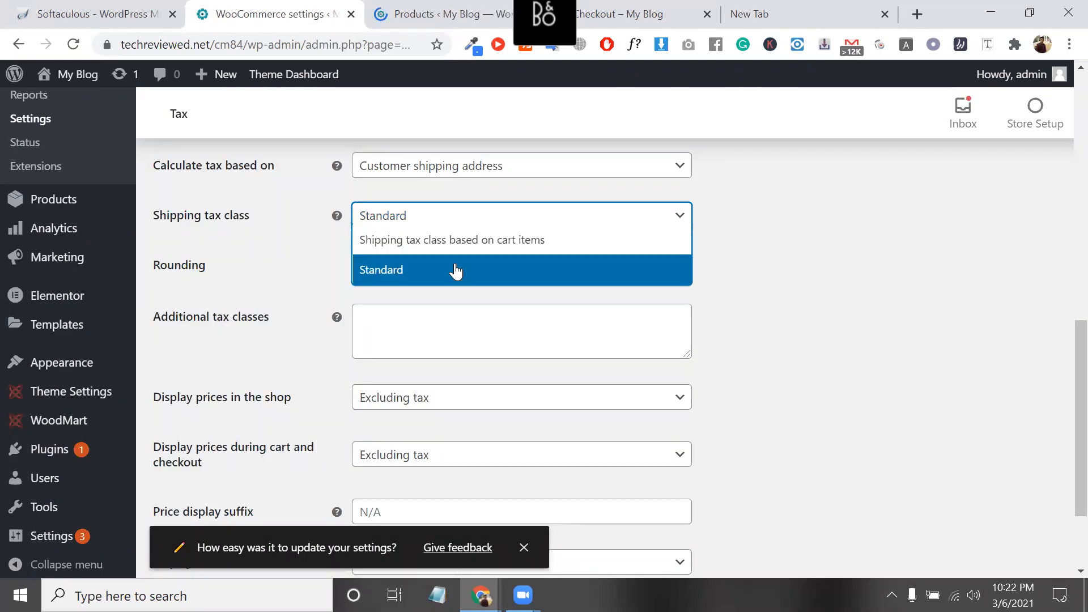
left_click(387, 7)
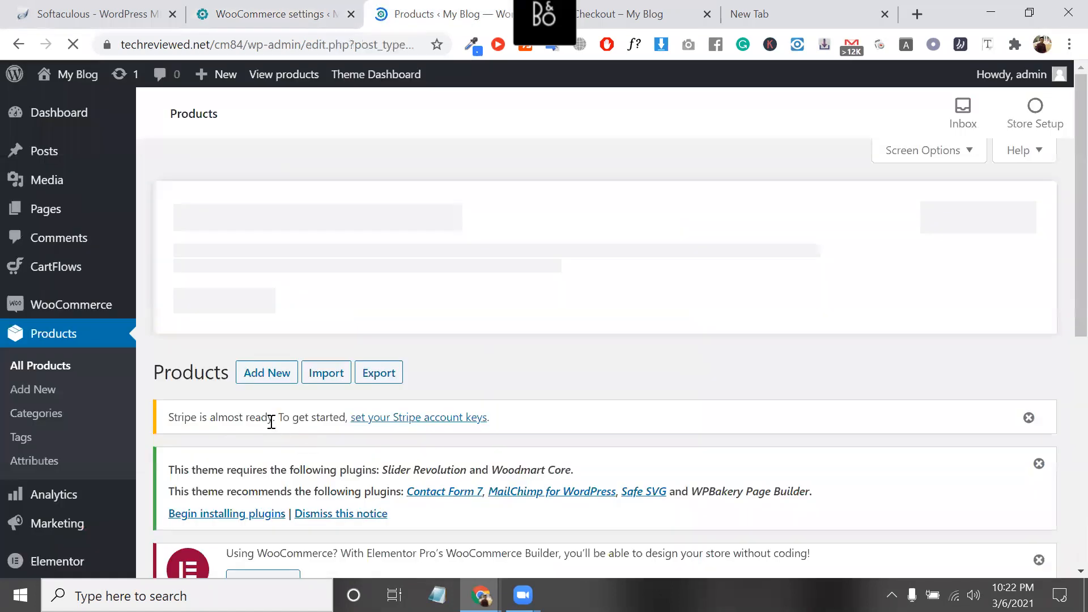
scroll(299, 428, "down", 5)
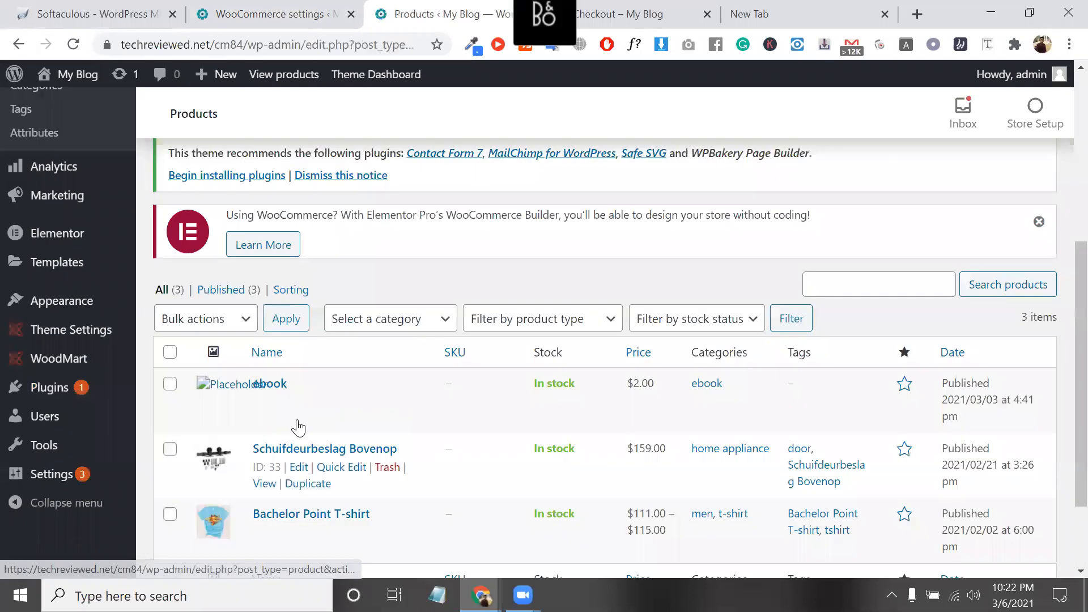
scroll(299, 428, "down", 2)
left_click(299, 422)
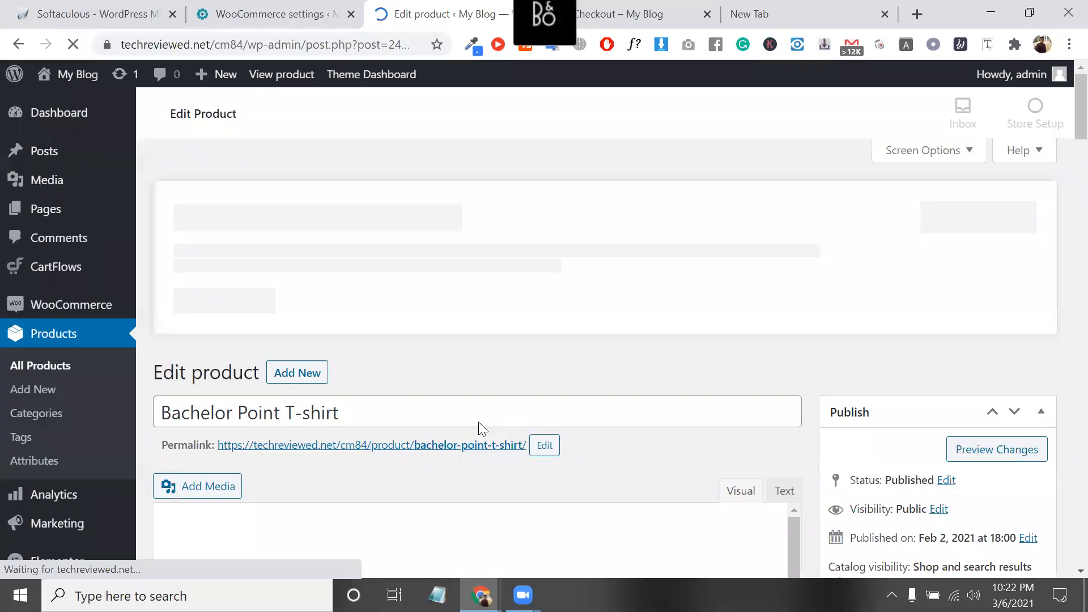
Find the tax status and tax class in the T-shirt's product data and examine the tax class choices.
scroll(479, 422, "down", 10)
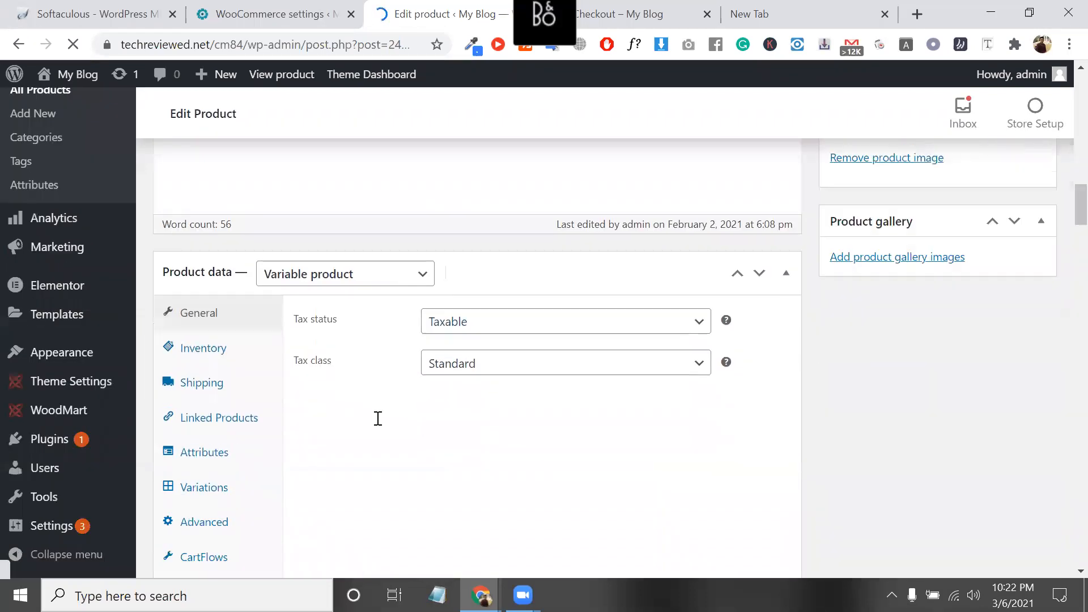
scroll(378, 422, "down", 5)
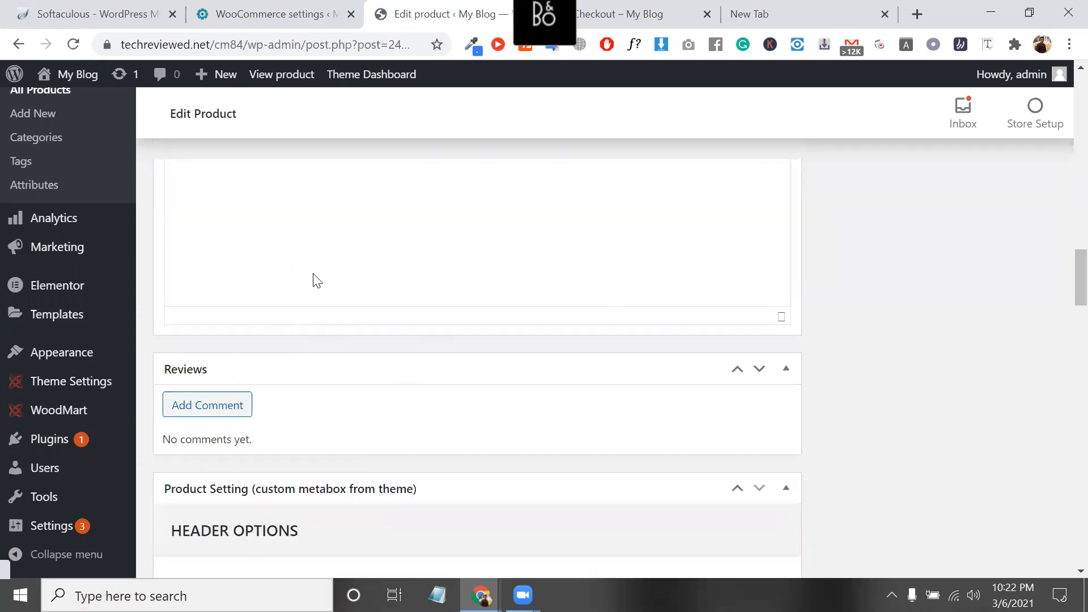
scroll(314, 306, "up", 4)
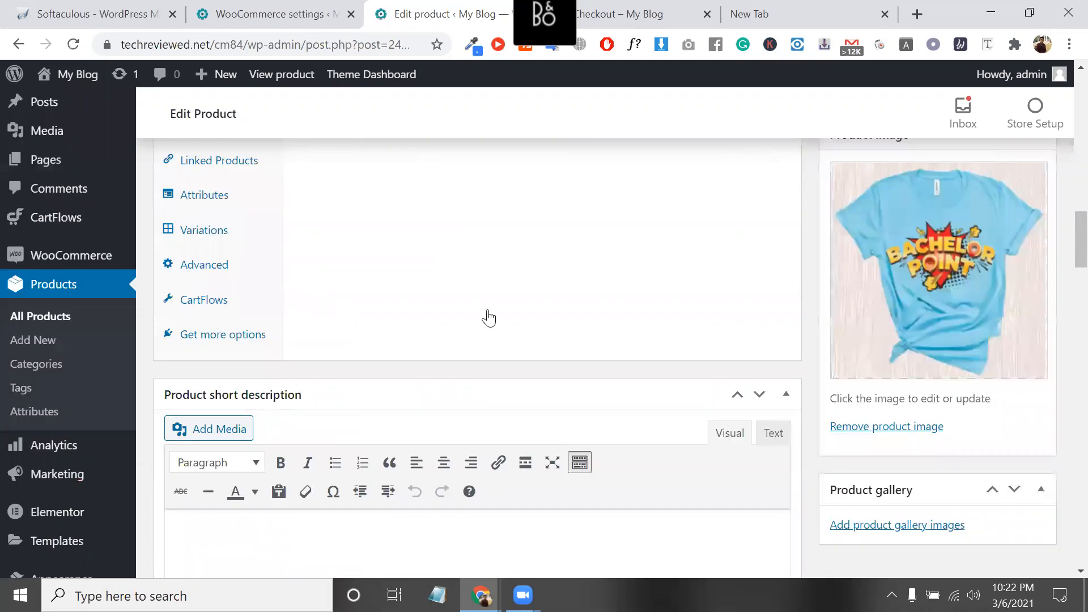
scroll(489, 311, "up", 3)
right_click(379, 420)
left_click(489, 315)
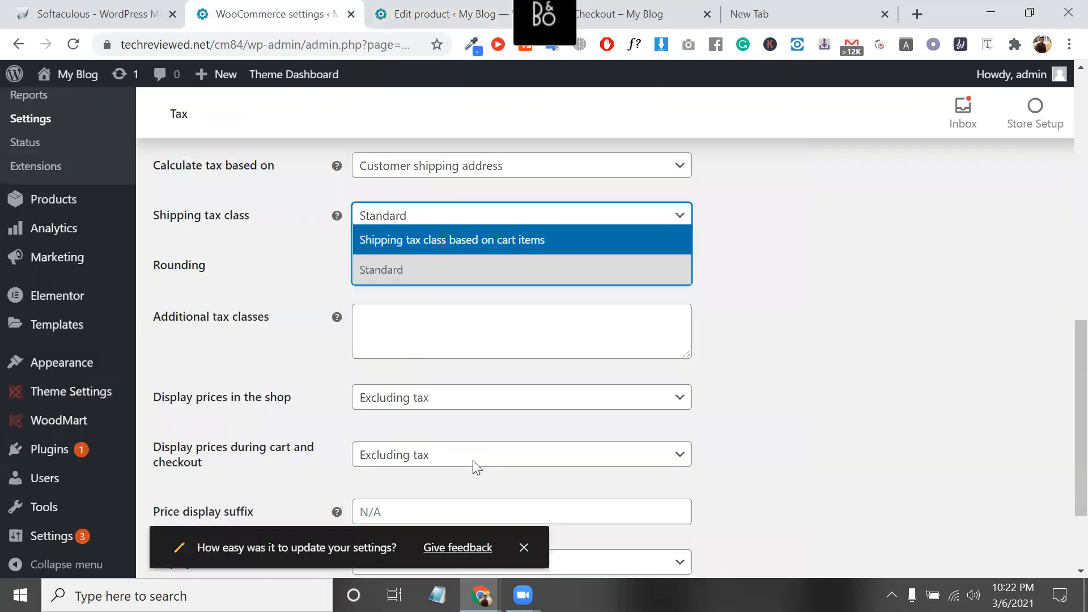
Enter "fashion product" as an additional tax class in the WooCommerce tax settings.
scroll(472, 460, "up", 1)
scroll(402, 339, "up", 1)
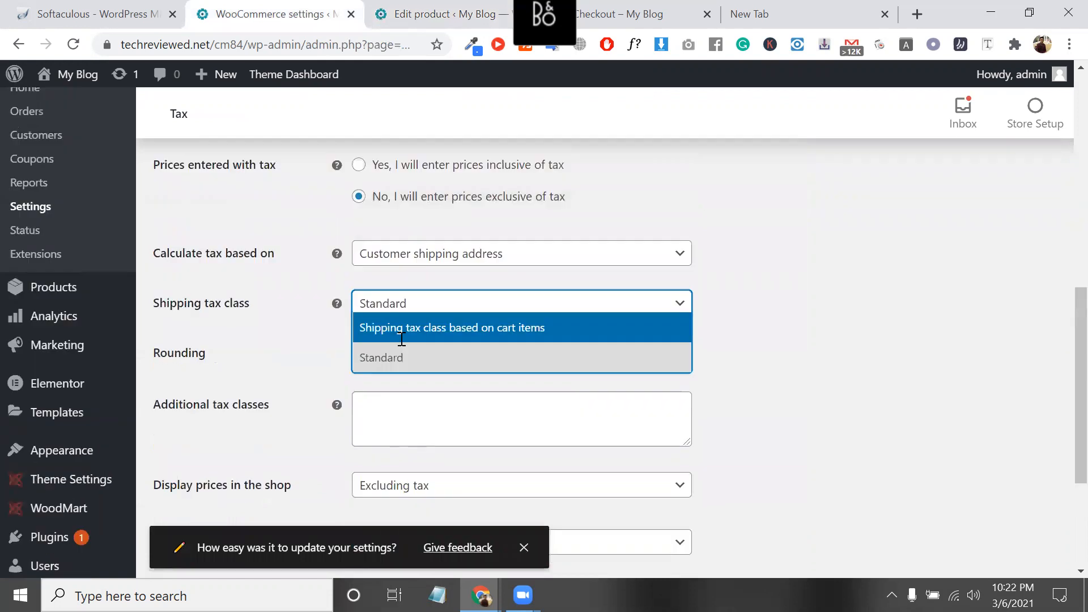
scroll(402, 339, "down", 1)
left_click(402, 339)
type("fashion-class")
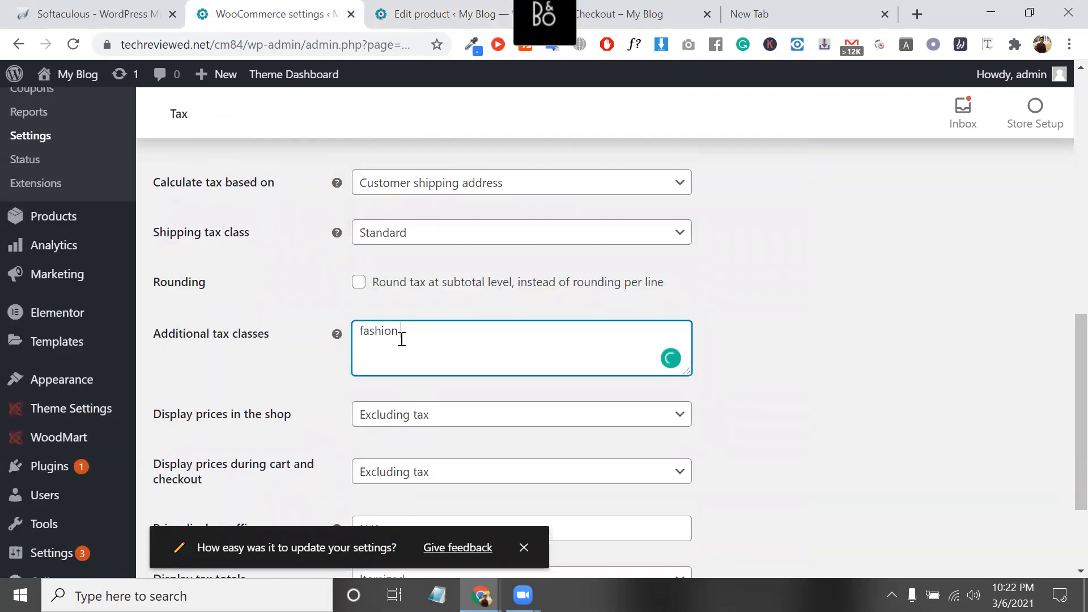
key("BackSpace")
key("BackSpace")
key("BackSpace")
key("BackSpace")
key("BackSpace")
type("priod")
type("cuc")
key("BackSpace")
key("BackSpace")
key("BackSpace")
key("BackSpace")
key("BackSpace")
key("BackSpace")
type("ocu")
type("t")
key("BackSpace")
key("BackSpace")
key("BackSpace")
type("duct")
Highlight the fashion product entry and save the changes to the tax settings.
triple_click(409, 337)
left_click(408, 335)
double_click(462, 337)
key("ctrl+a")
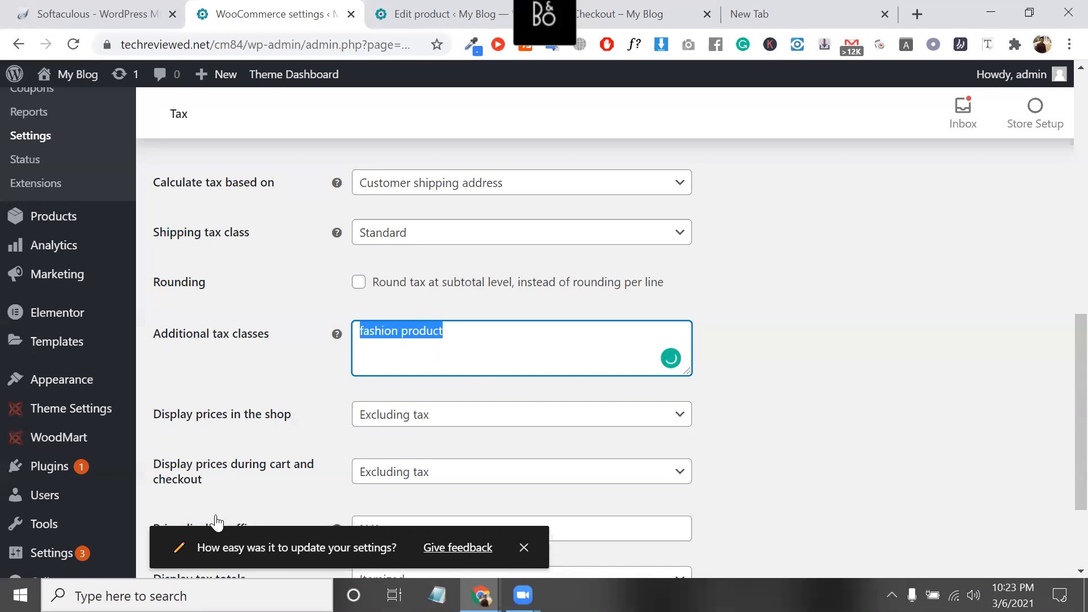
scroll(215, 523, "down", 2)
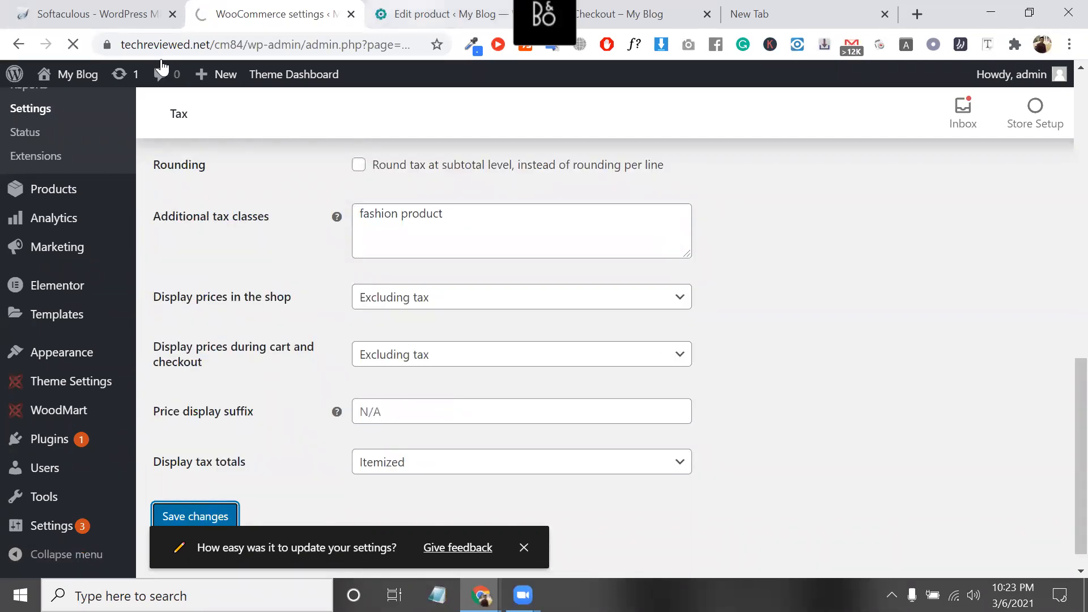
Reload the Bachelor Point T-shirt's edit page and set the product's tax class to fashion product.
left_click(431, 14)
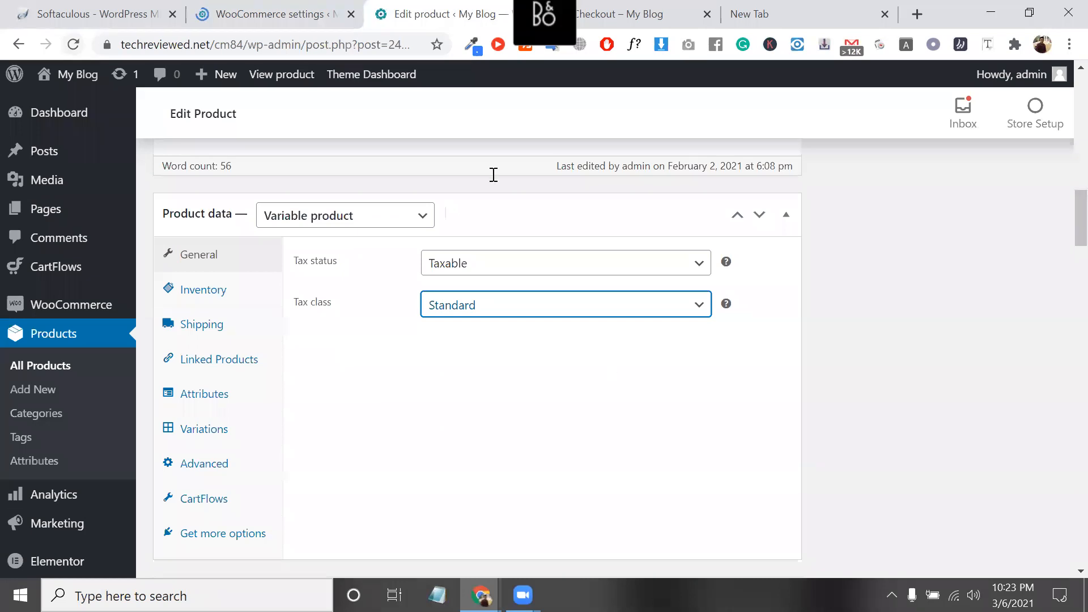
scroll(419, 290, "up", 11)
scroll(463, 406, "down", 2)
left_click(275, 14)
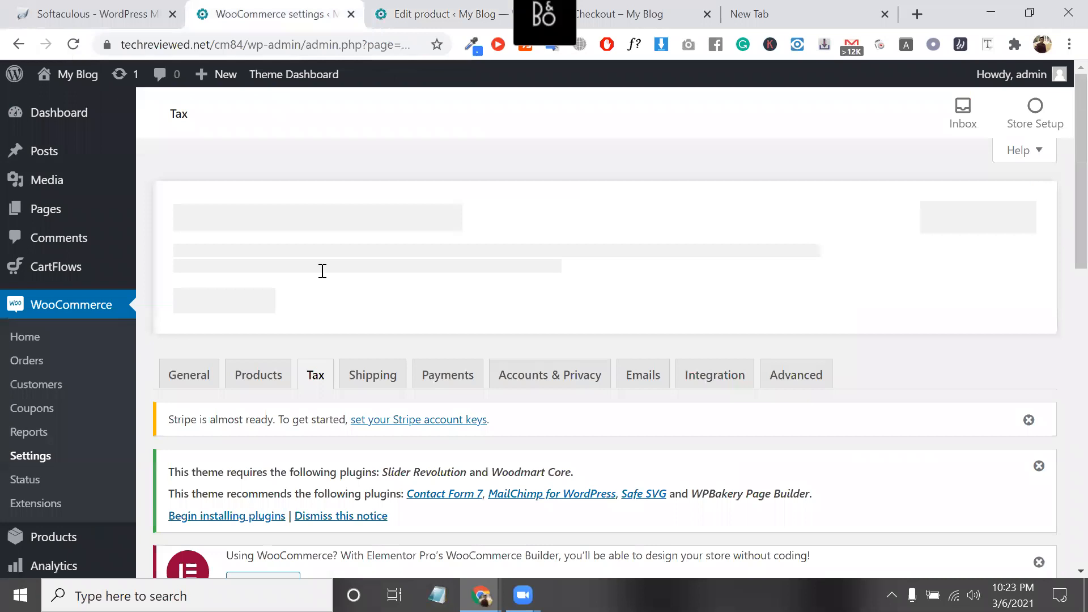
key("ctrl+Tab")
key("F5")
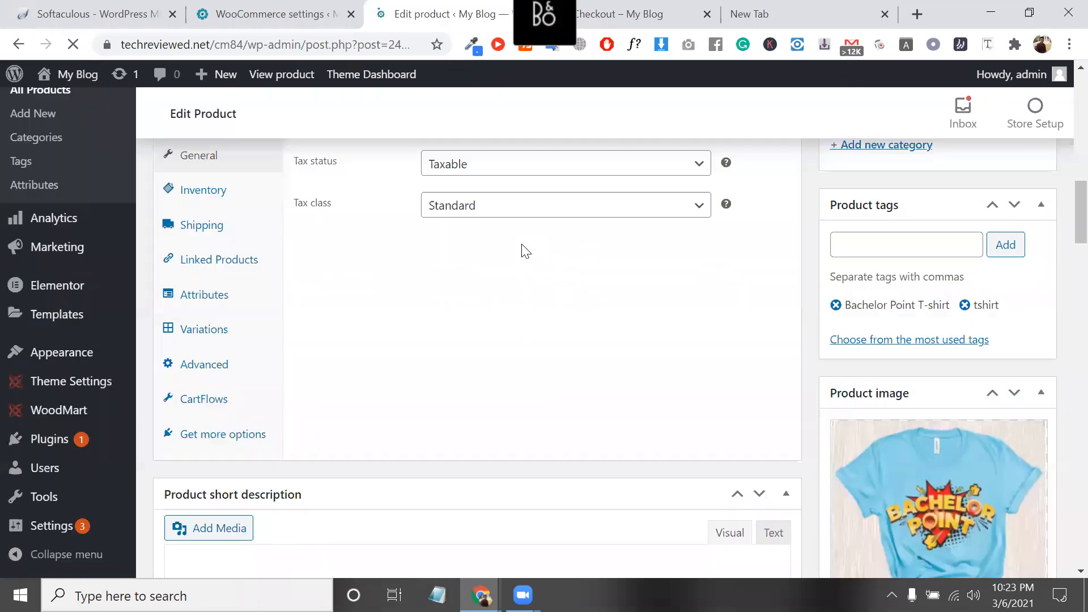
left_click(518, 243)
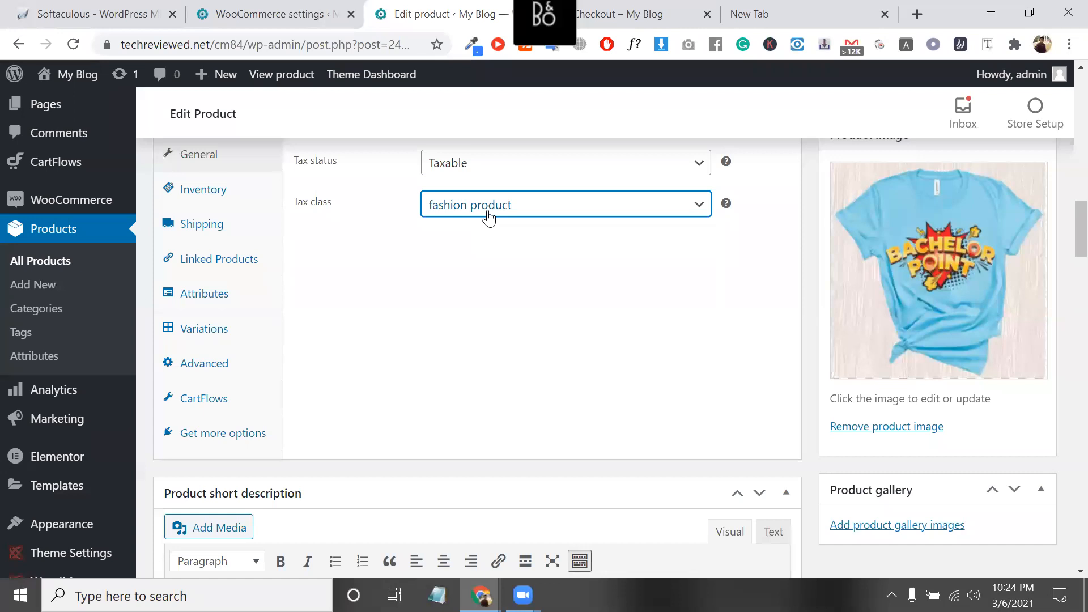
Go back to the WooCommerce tax settings and set the shipping tax class to "Shipping tax class based on cart items".
left_click(319, 12)
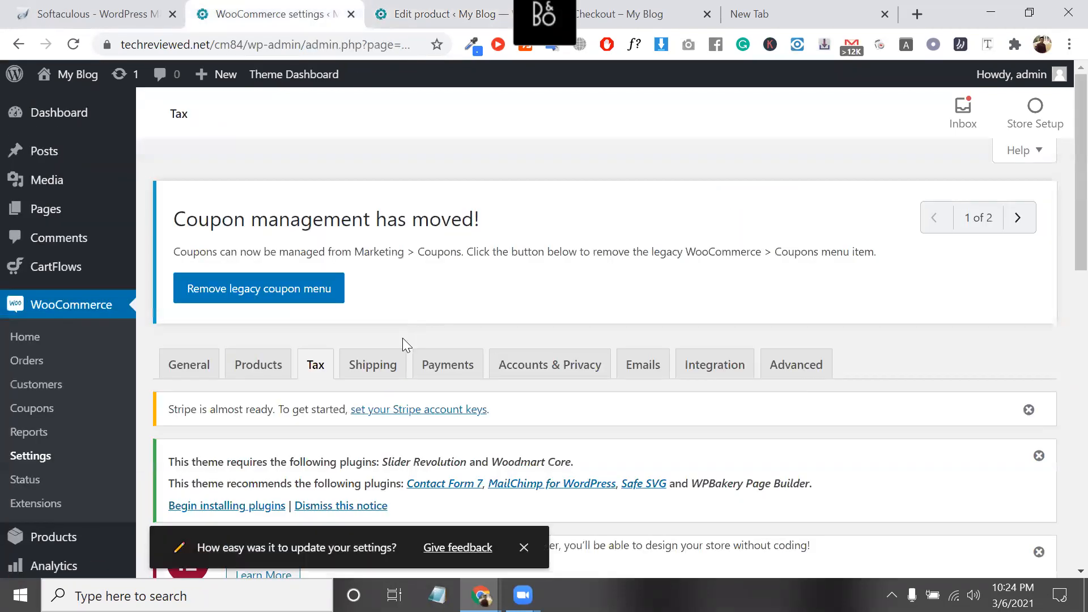
scroll(408, 329, "down", 10)
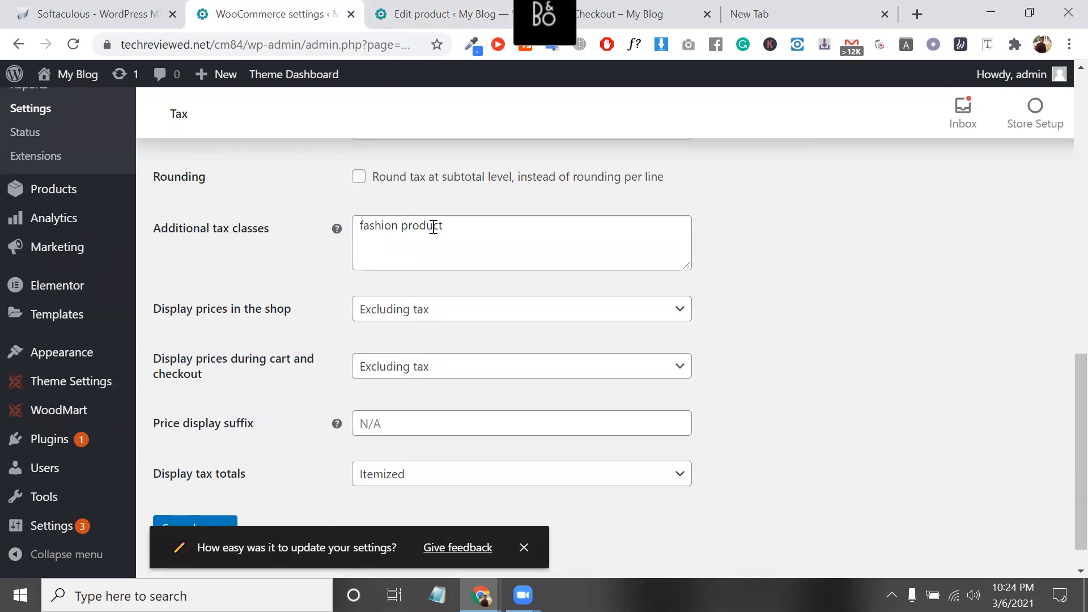
scroll(446, 370, "up", 4)
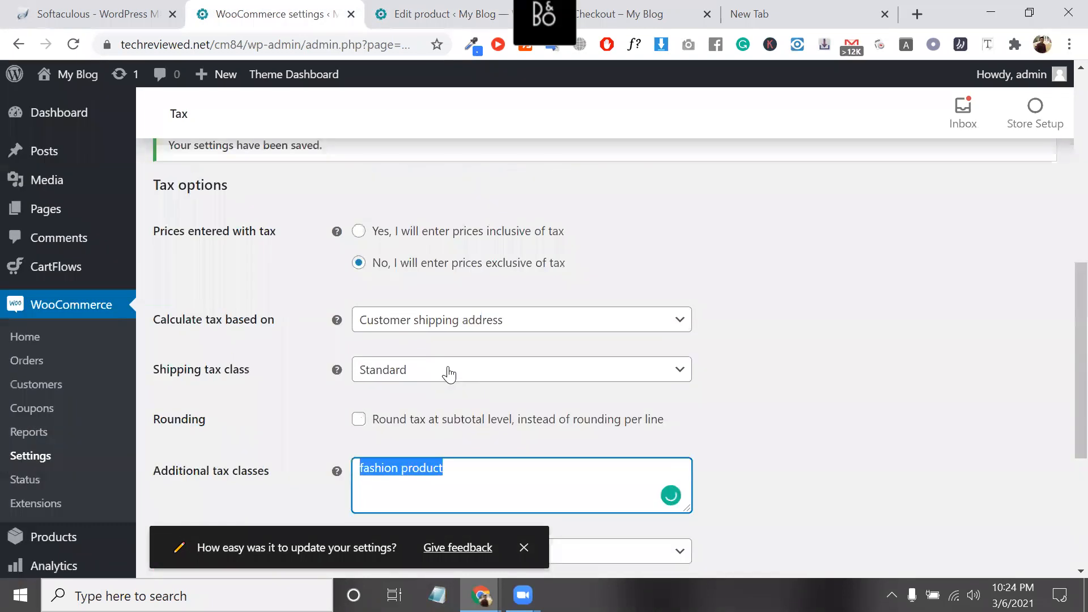
left_click(415, 377)
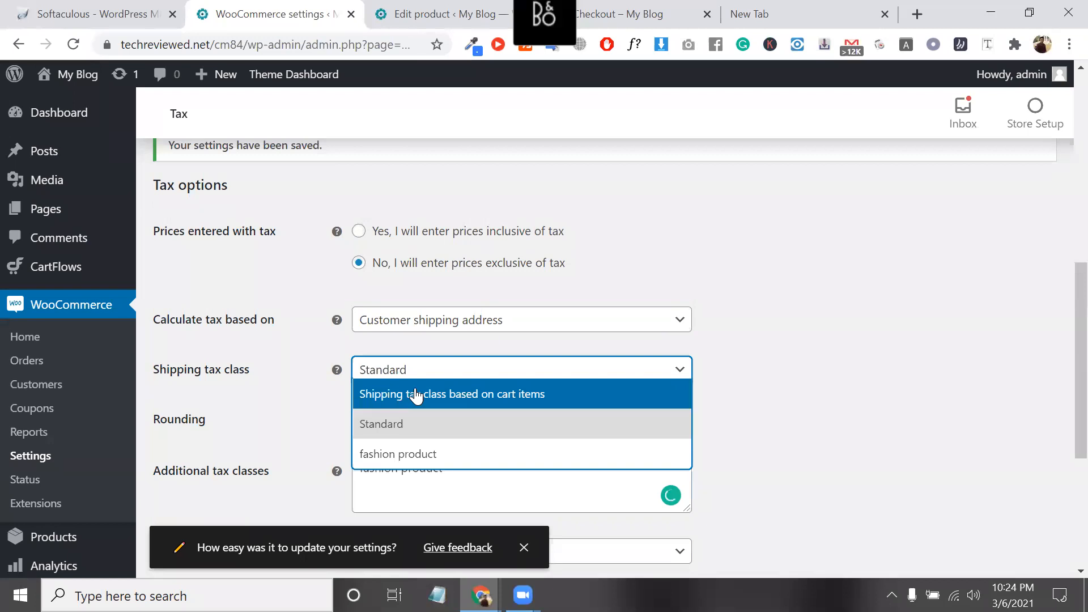
left_click(417, 396)
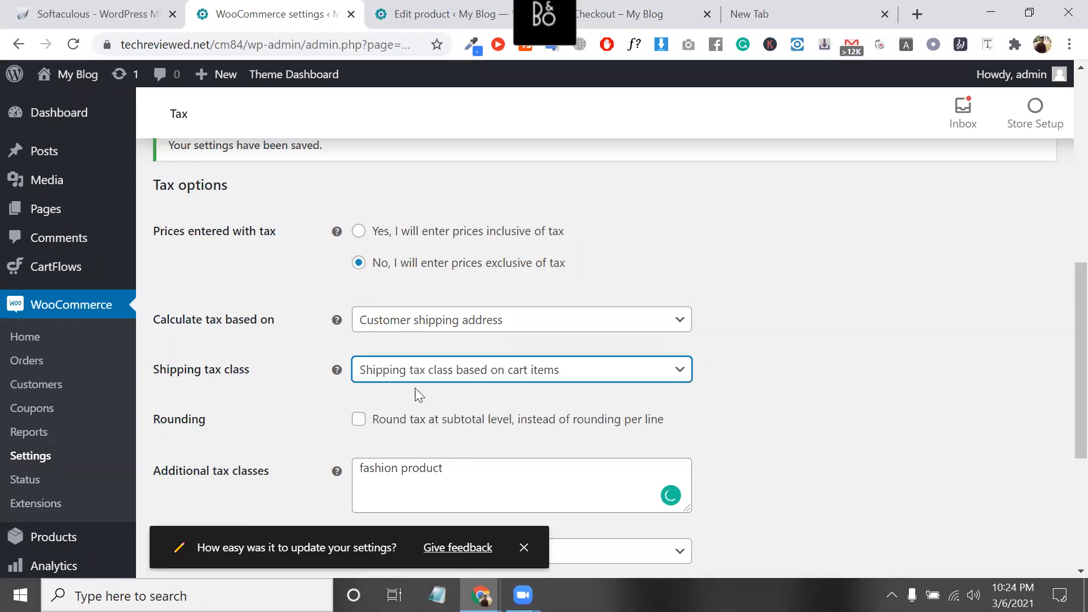
Review the shipping tax class options, keeping "Shipping tax class based on cart items", and check the additional tax class entry.
left_click(440, 376)
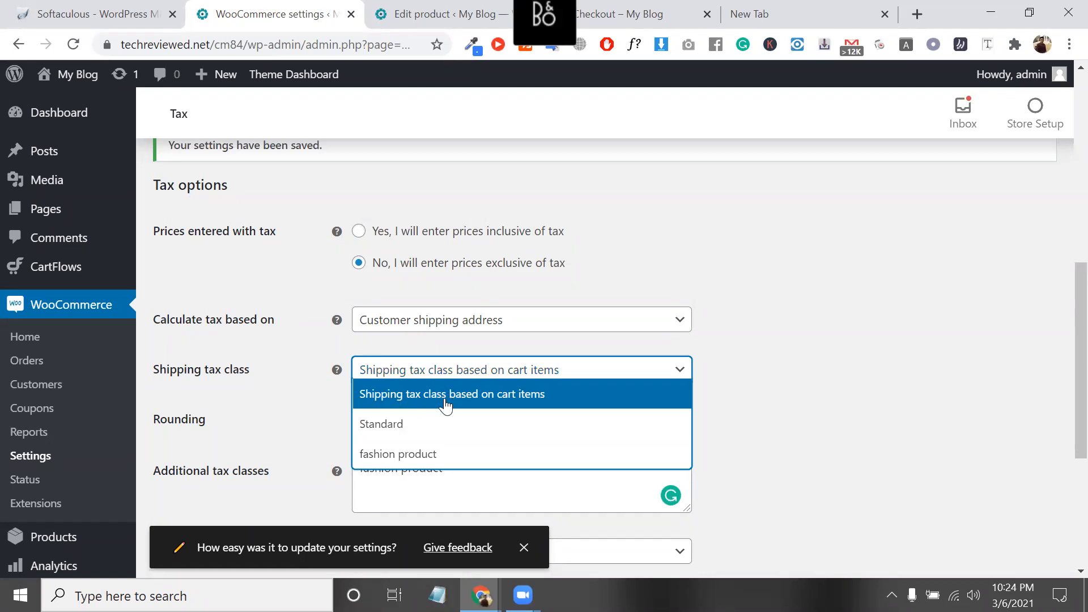
left_click(446, 403)
scroll(444, 403, "down", 5)
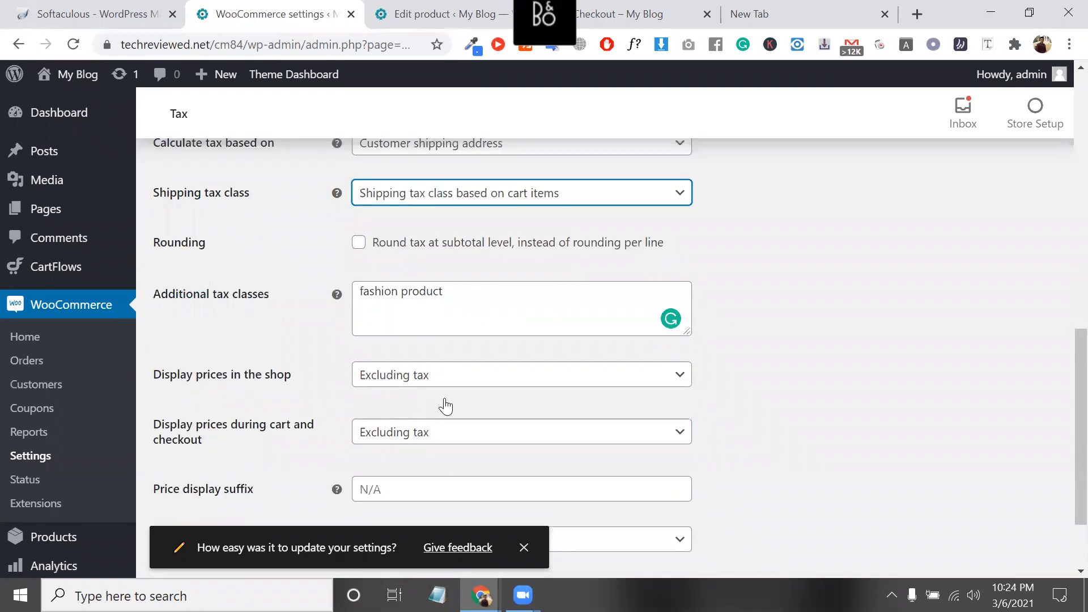
left_click(219, 468)
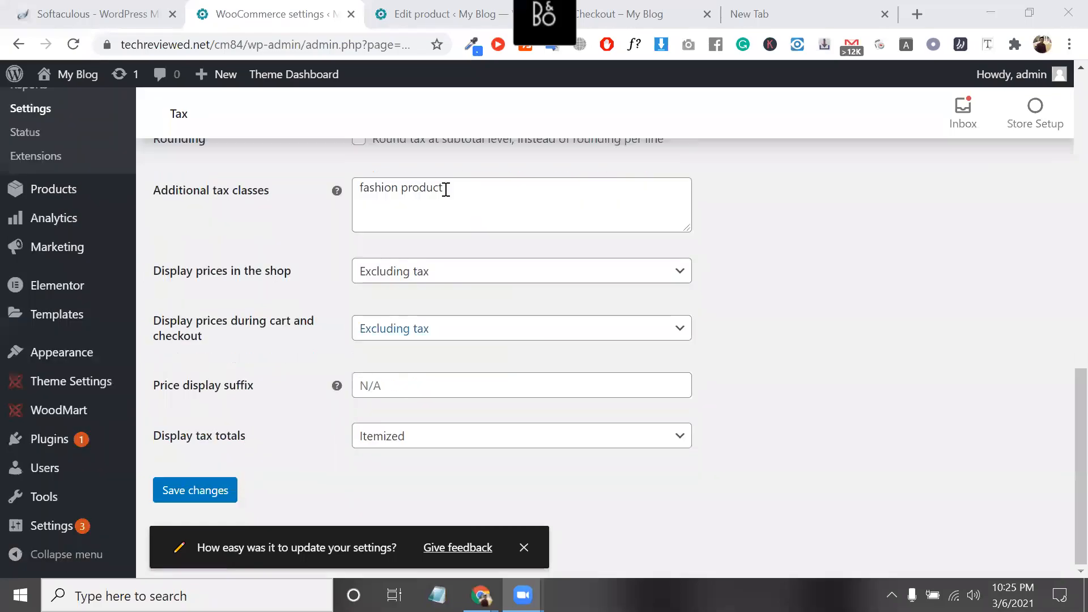
double_click(449, 189)
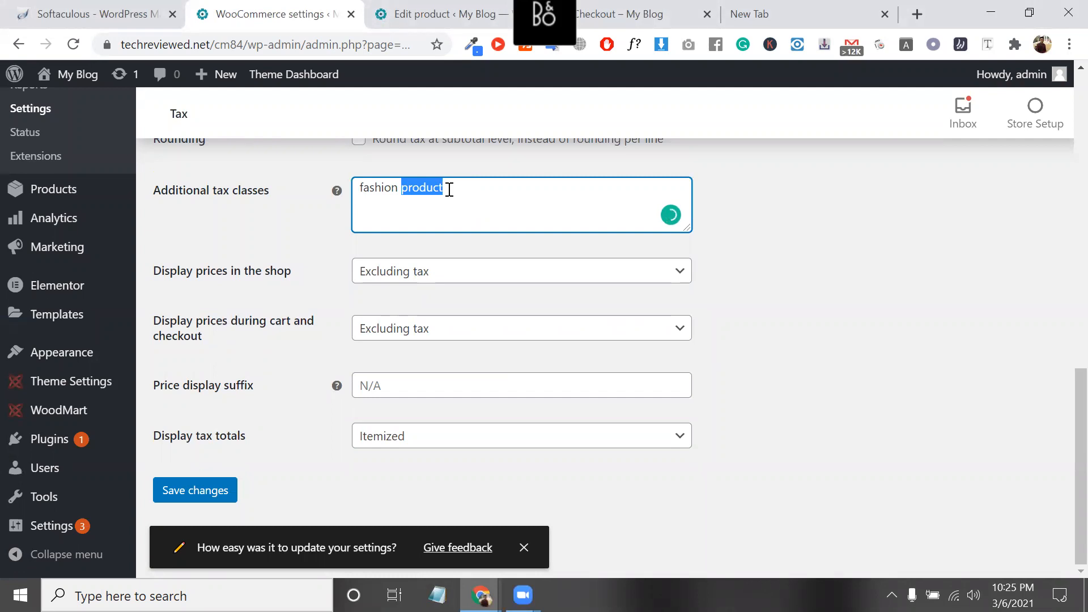
scroll(451, 243, "up", 3)
left_click(456, 292)
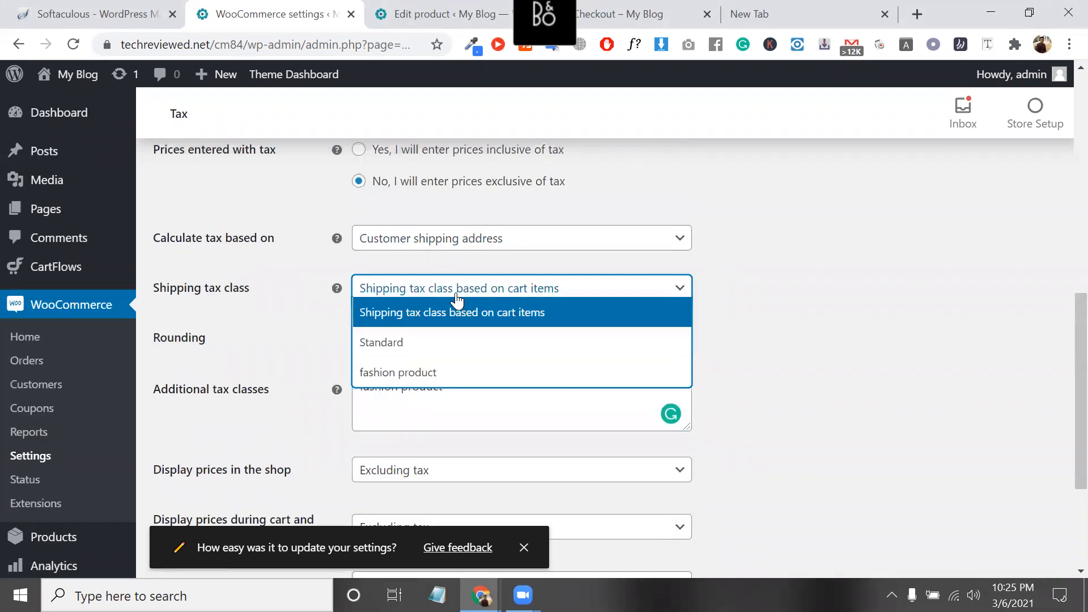
left_click(470, 315)
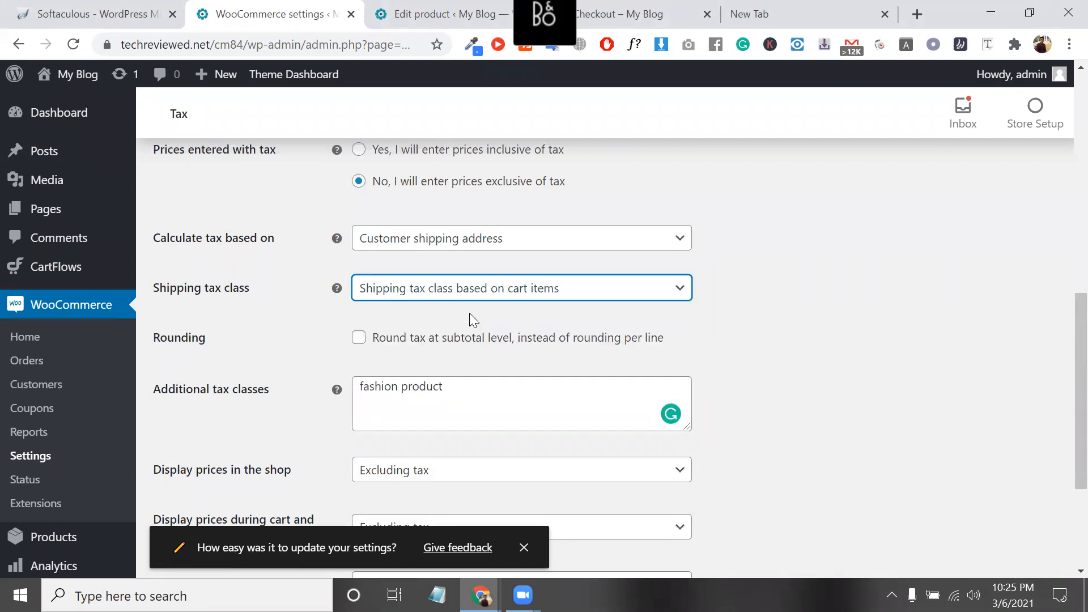
Turn on rounding tax at subtotal level, instead of rounding per line.
scroll(321, 293, "down", 1)
left_click(356, 272)
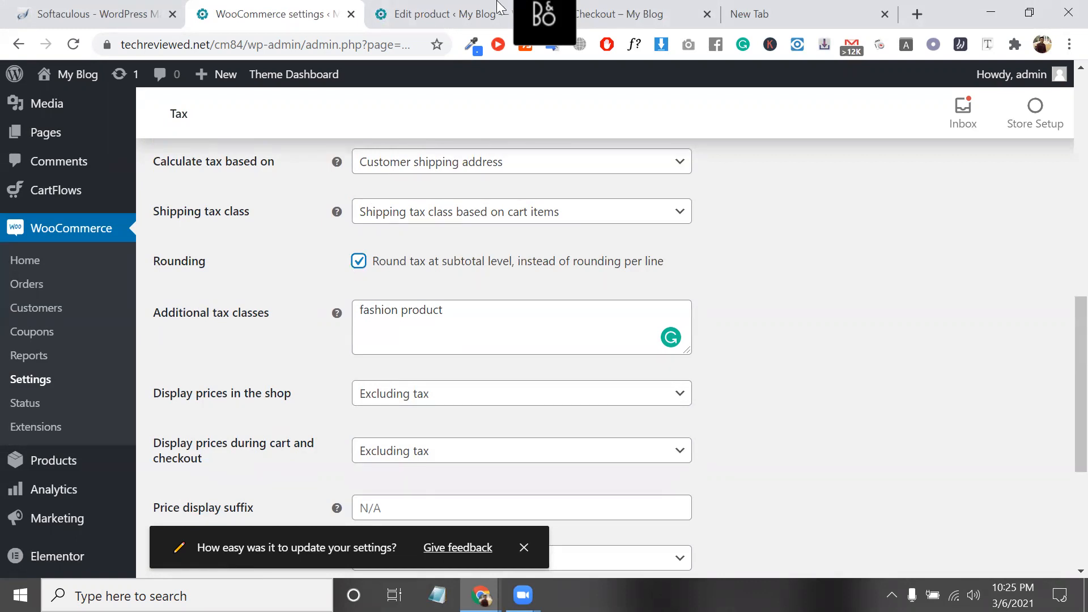
Switch to the store's checkout page and reload it to show the current order summary.
left_click(448, 15)
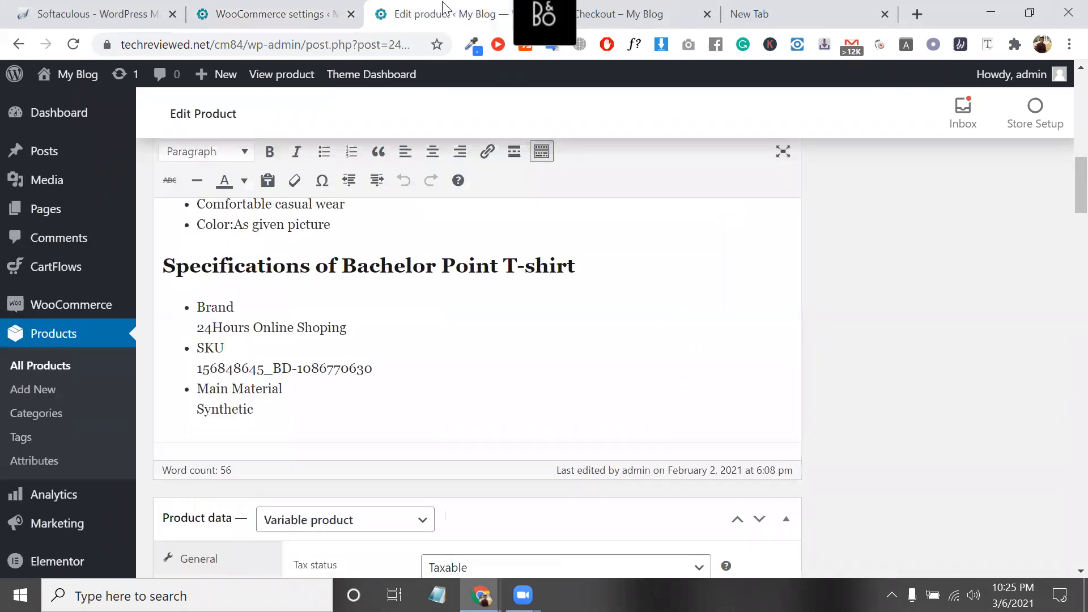
left_click(623, 14)
left_click(447, 14)
left_click(624, 14)
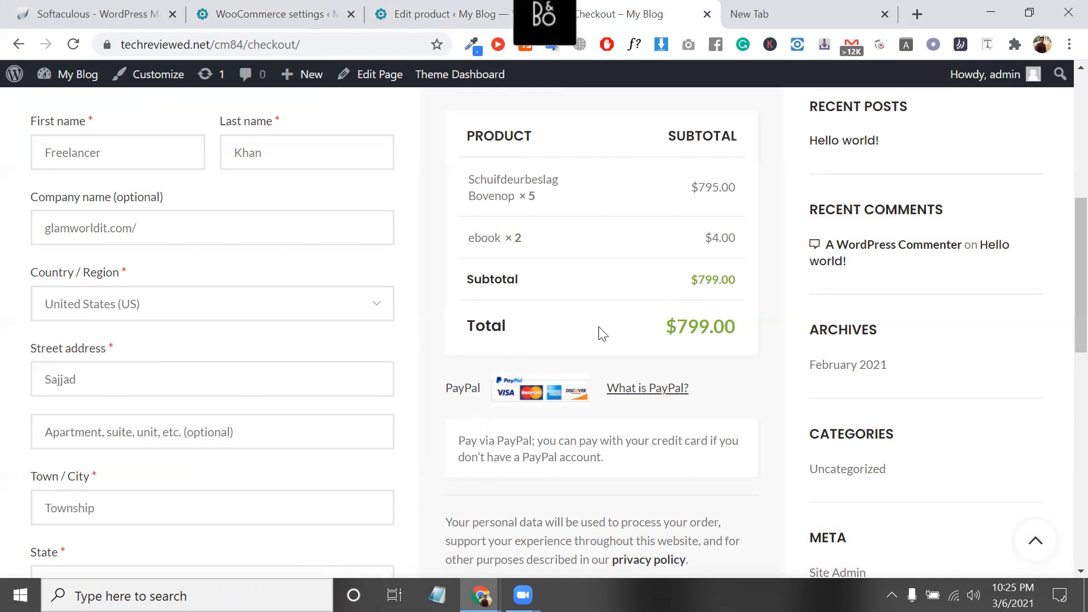
scroll(584, 339, "down", 1)
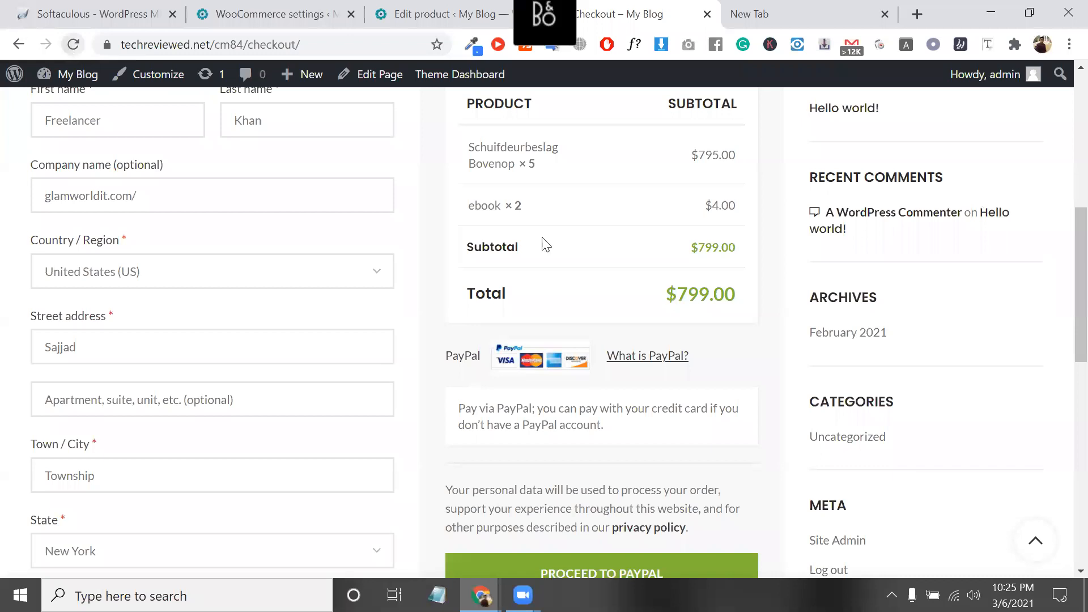
key("F5")
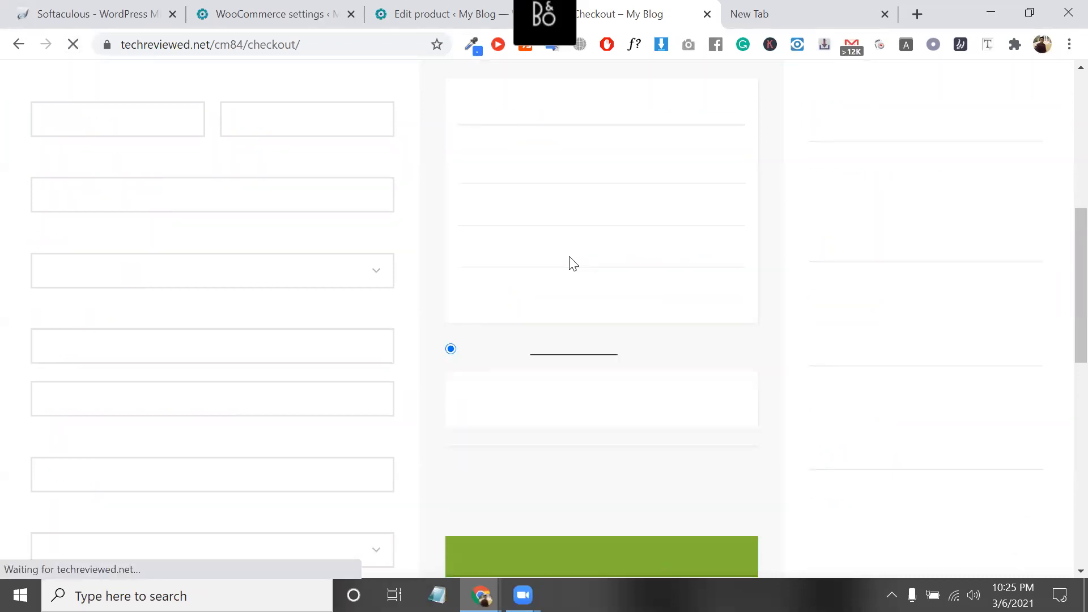
Examine the order summary by highlighting the product lines, the subtotal label and the subtotal amount.
left_click_drag(474, 246, 732, 248)
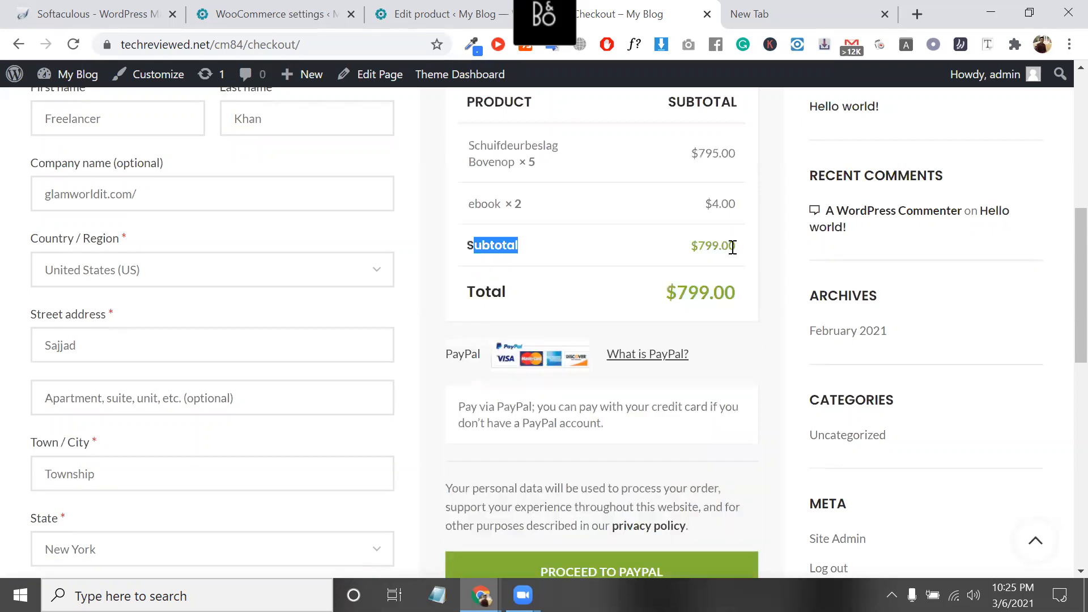
left_click(479, 245)
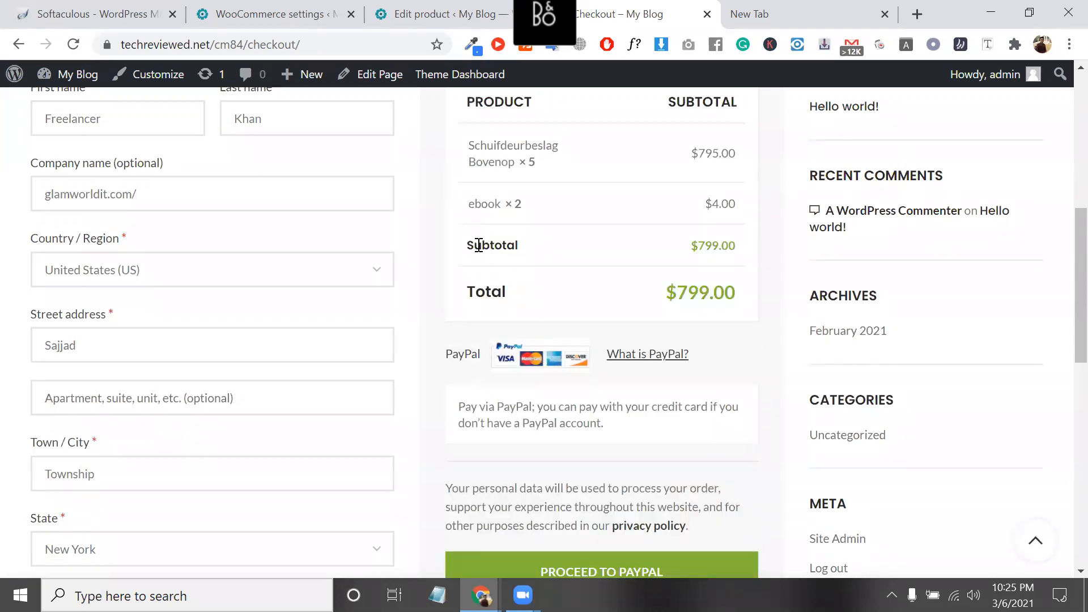
double_click(479, 246)
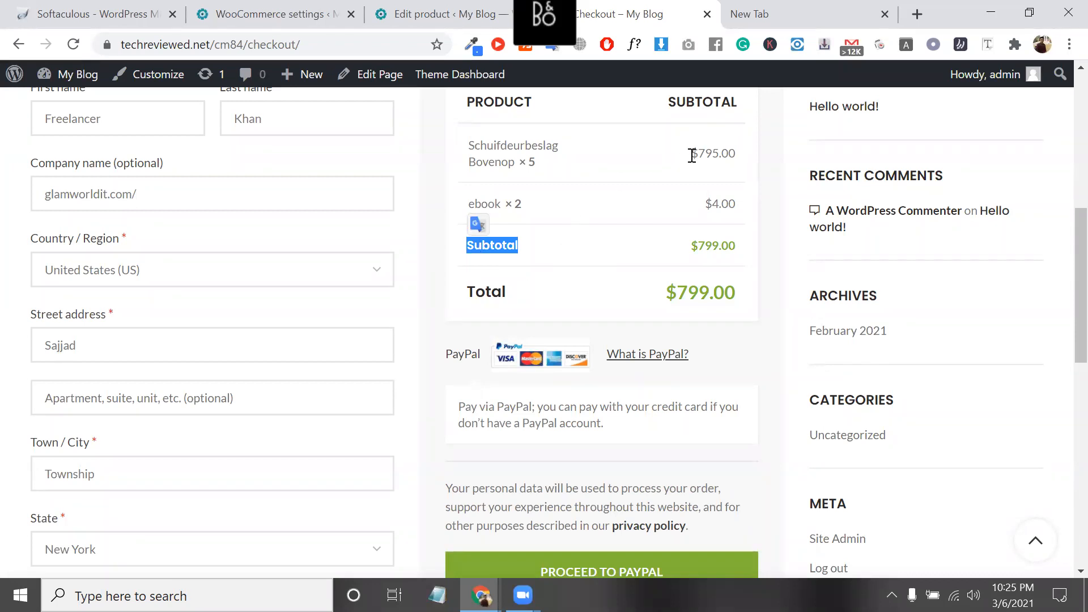
left_click(681, 180)
triple_click(701, 175)
left_click(701, 175)
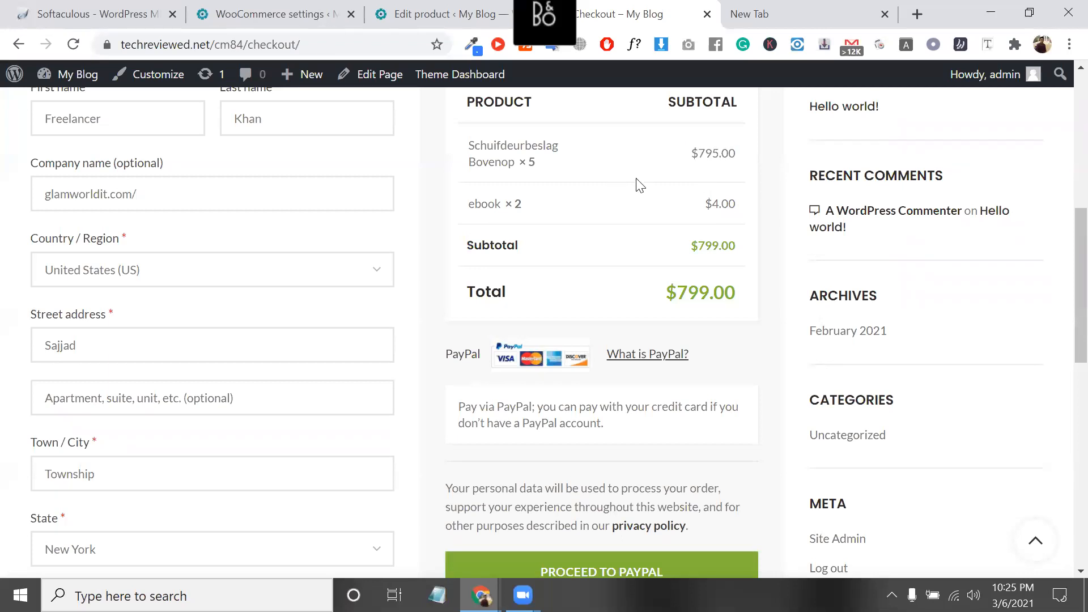
triple_click(525, 160)
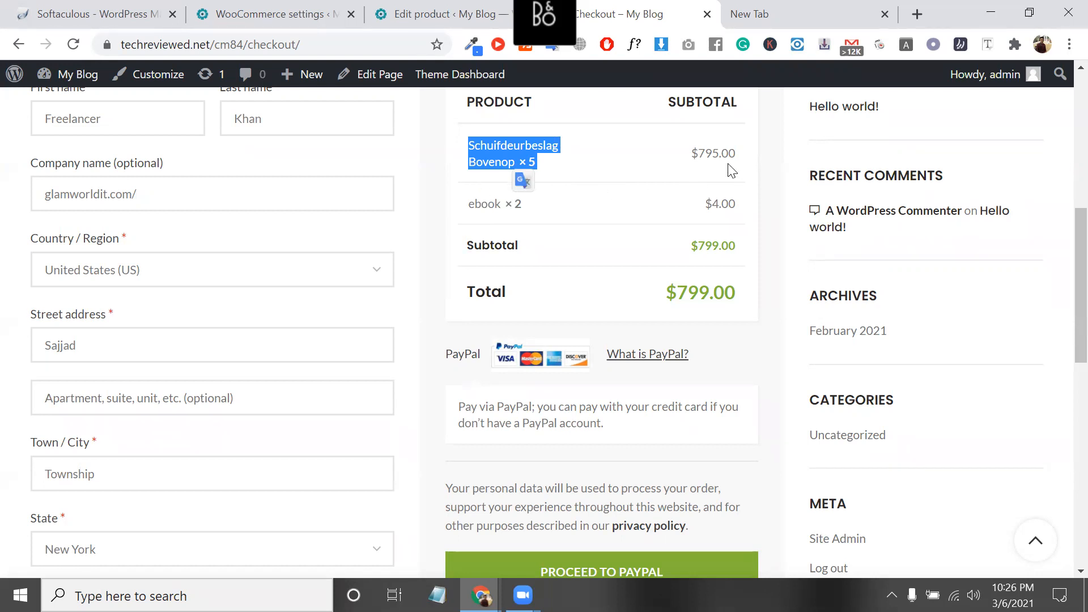
double_click(486, 204)
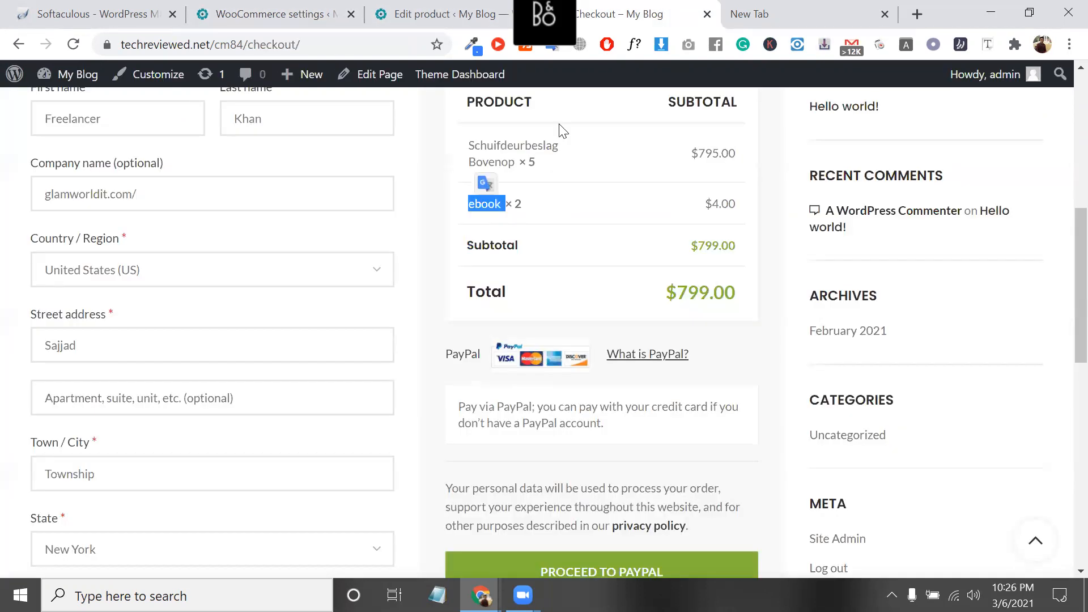
double_click(717, 246)
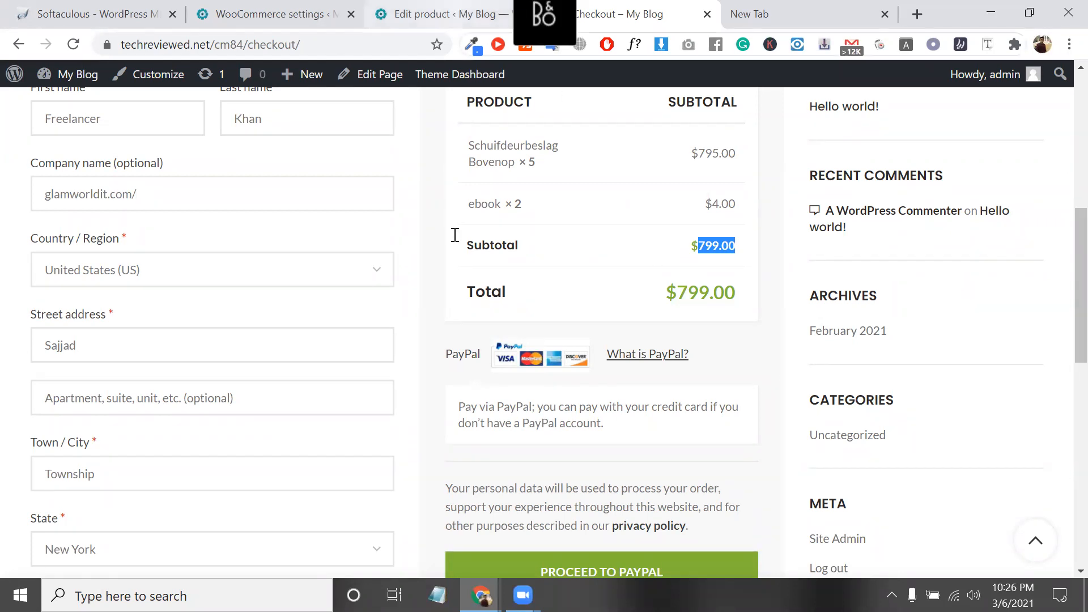
Return to the WooCommerce tax settings with rounding at subtotal level turned off, and highlight the fashion product tax class.
key("ctrl+shift+Tab")
key("ctrl+shift+Tab")
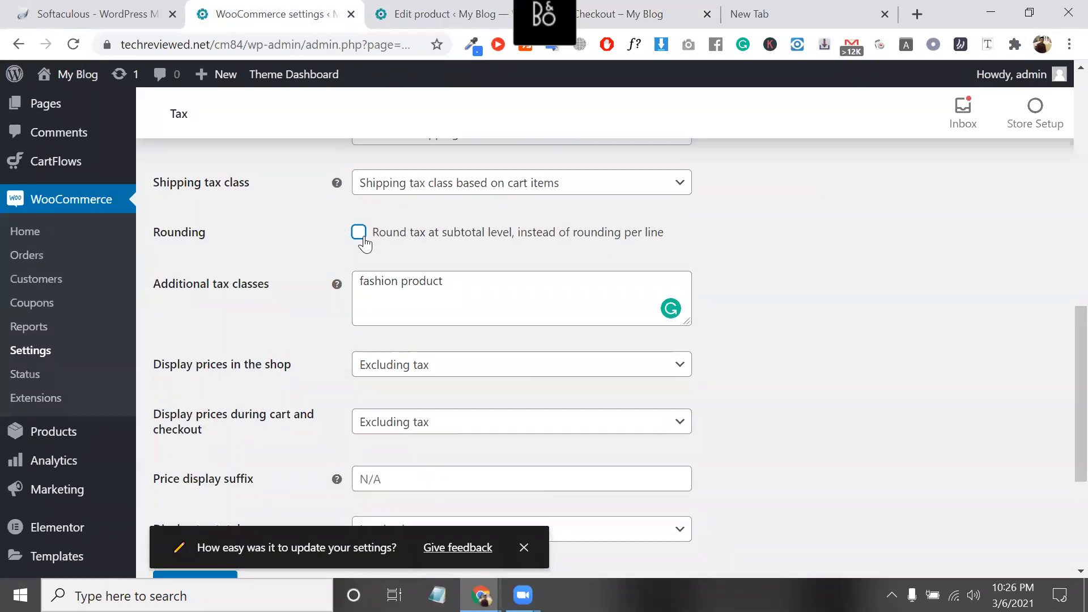
scroll(465, 223, "down", 3)
scroll(464, 219, "up", 1)
left_click_drag(470, 192, 322, 170)
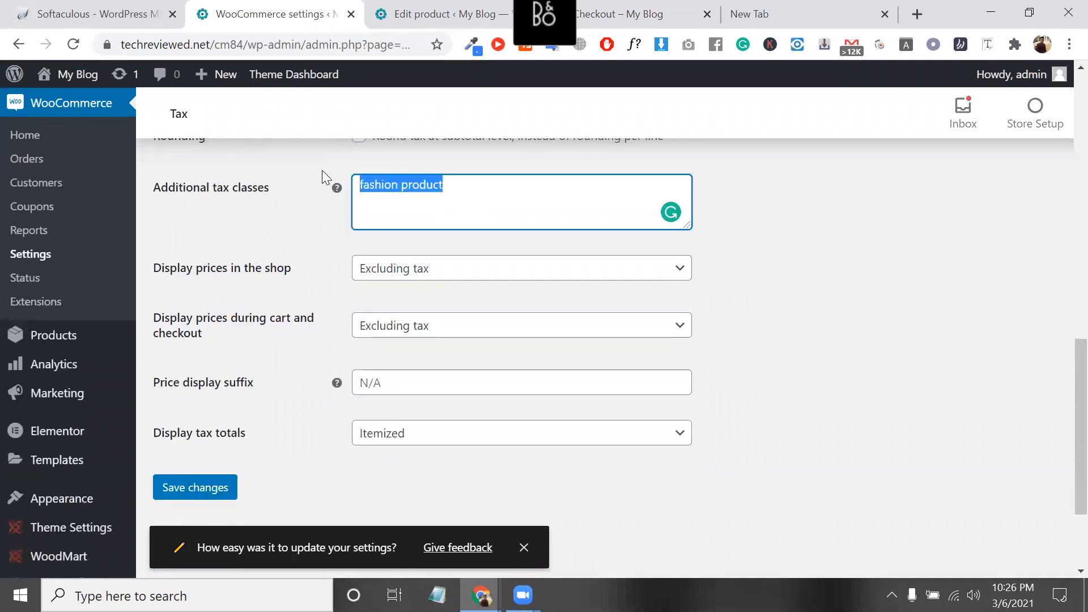
Try displaying prices in the shop including tax, and set the display back to excluding tax.
scroll(323, 176, "down", 2)
scroll(217, 191, "up", 1)
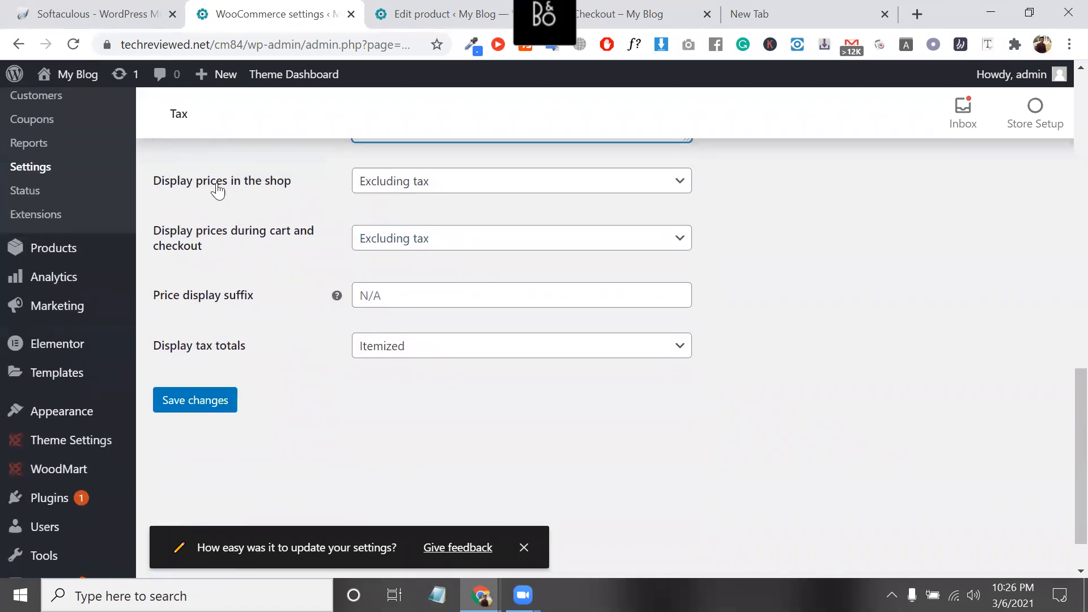
left_click(395, 192)
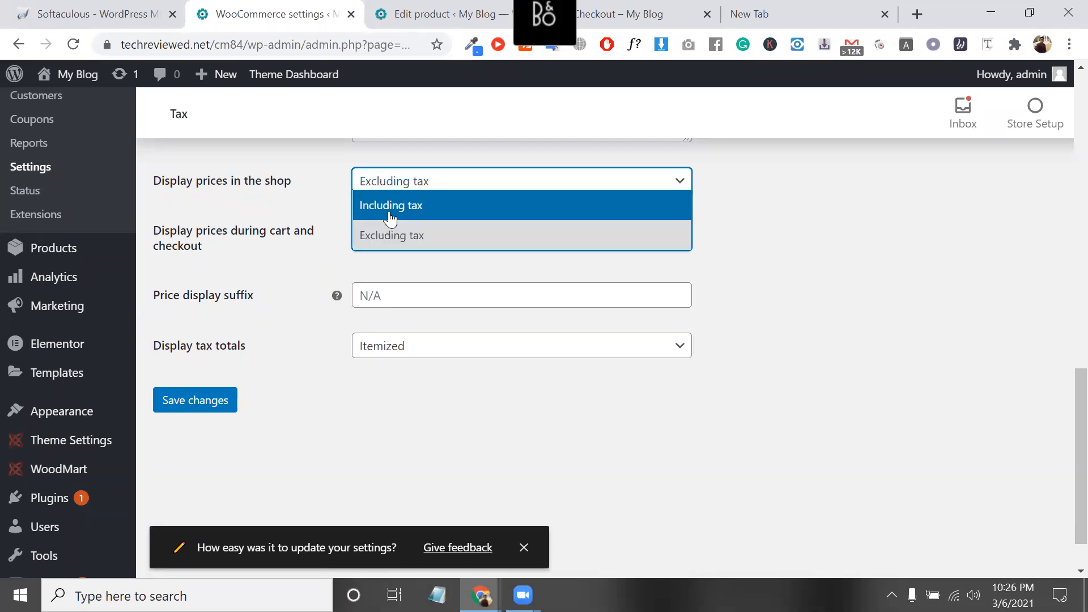
left_click(390, 218)
left_click(390, 192)
left_click(391, 236)
Open the store's shop page in a new browser tab and switch to it.
mouse_move(94, 89)
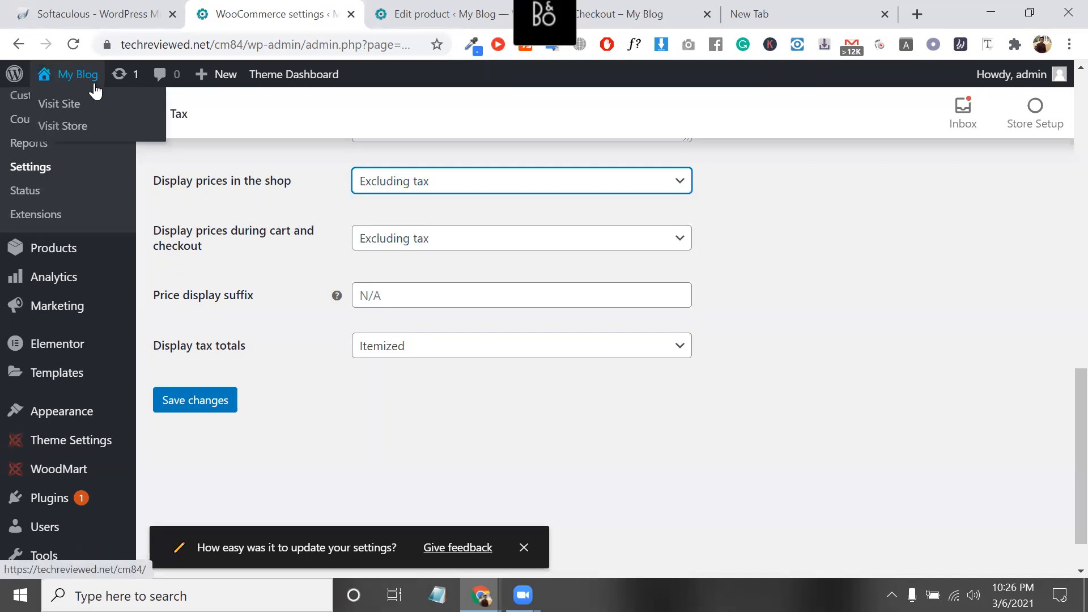
right_click(82, 123)
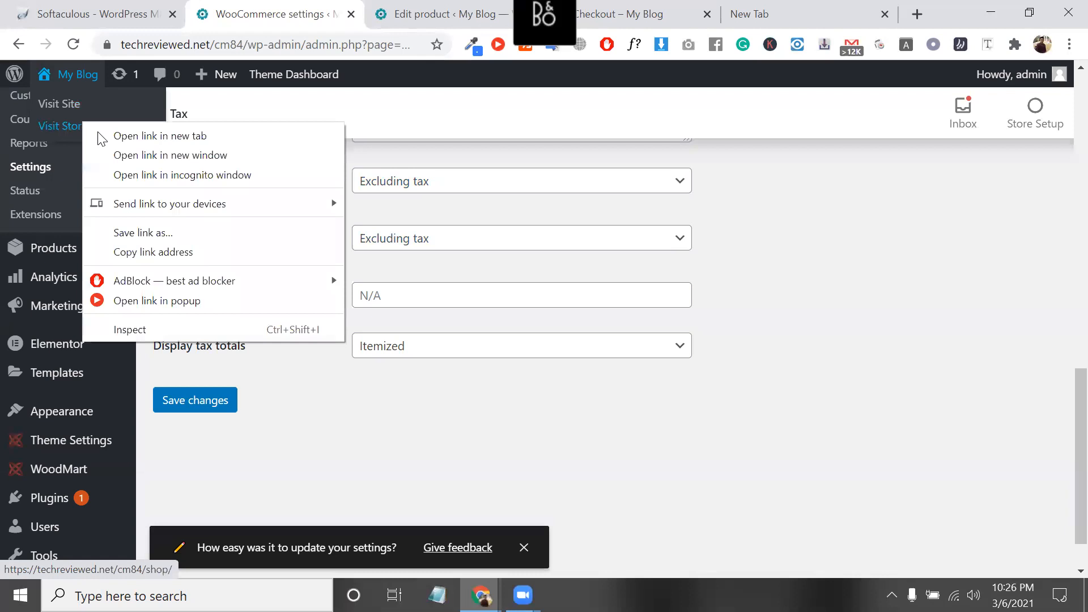
key("Return")
left_click(356, 22)
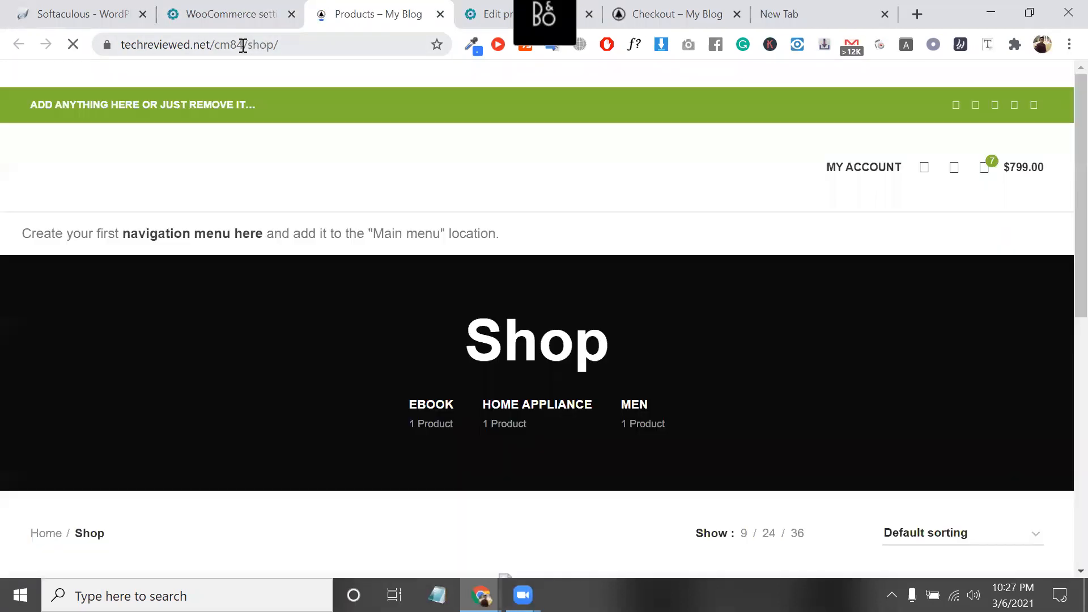
Highlight the shop part of the page address and examine the prices displayed under the products.
left_click_drag(246, 46, 103, 52)
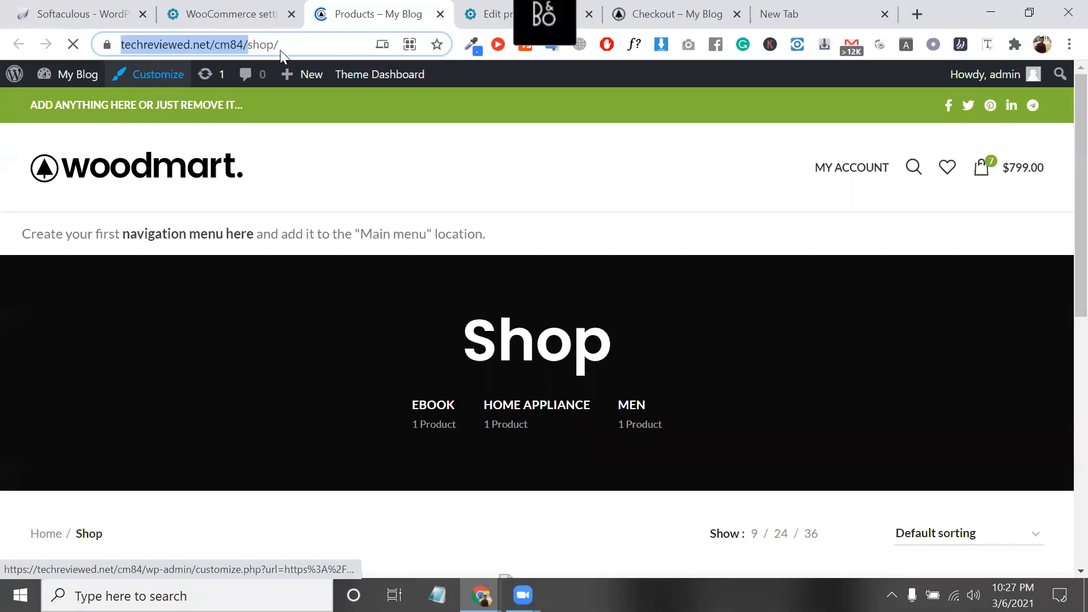
left_click(306, 42)
double_click(306, 42)
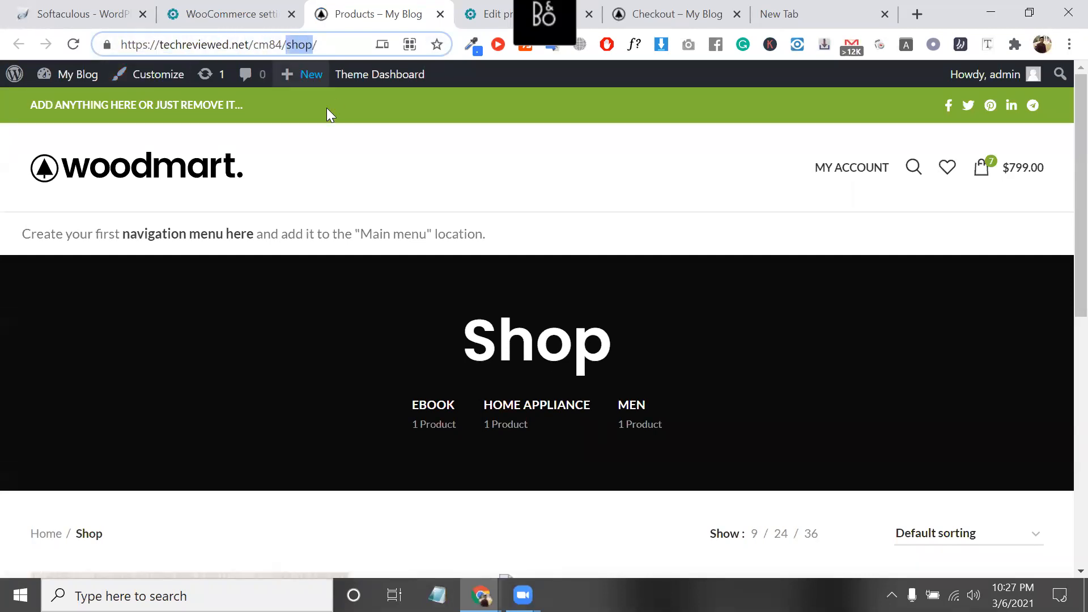
scroll(393, 250, "down", 5)
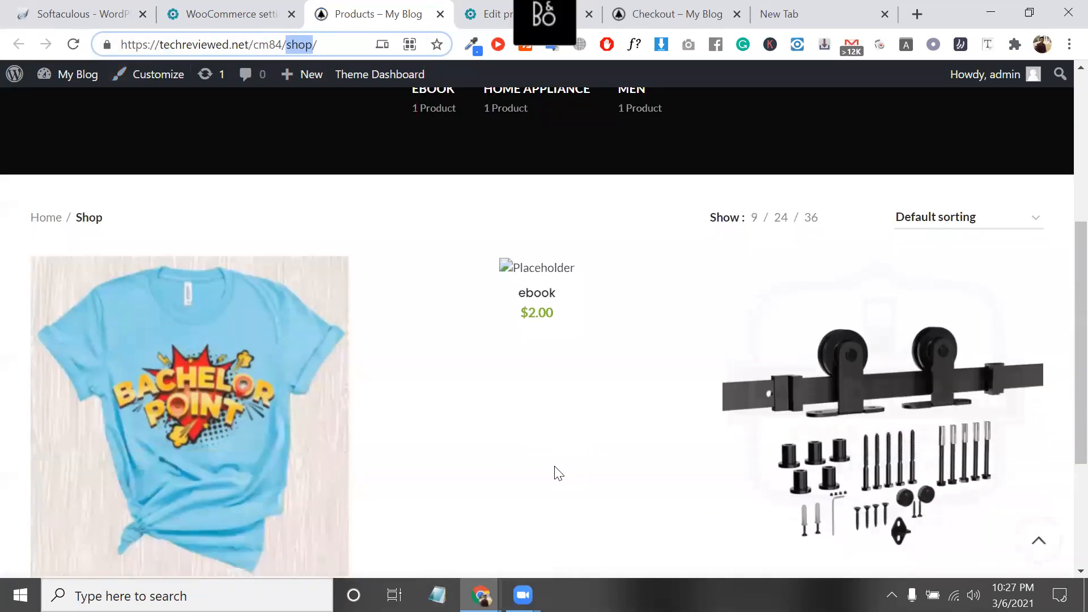
scroll(554, 471, "down", 4)
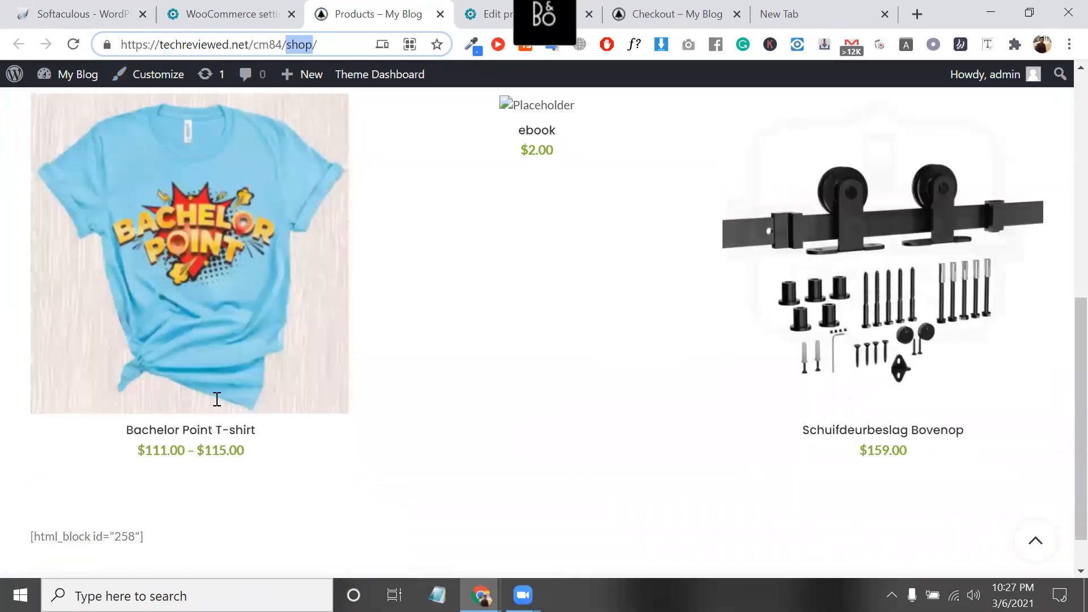
mouse_move(219, 398)
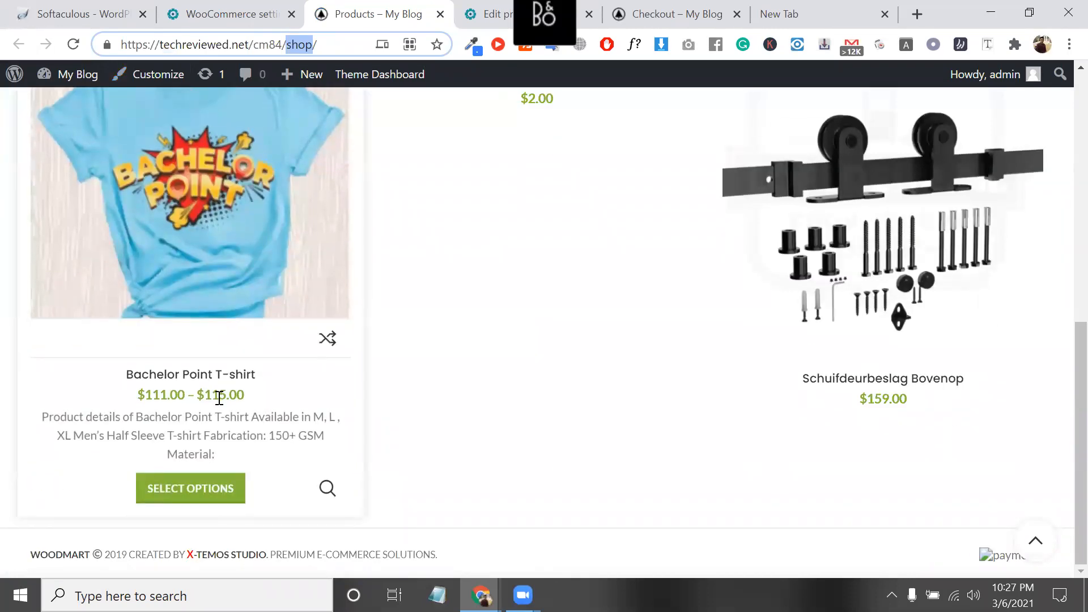
Load daraz.com.bd in the empty browser tab.
left_click(825, 7)
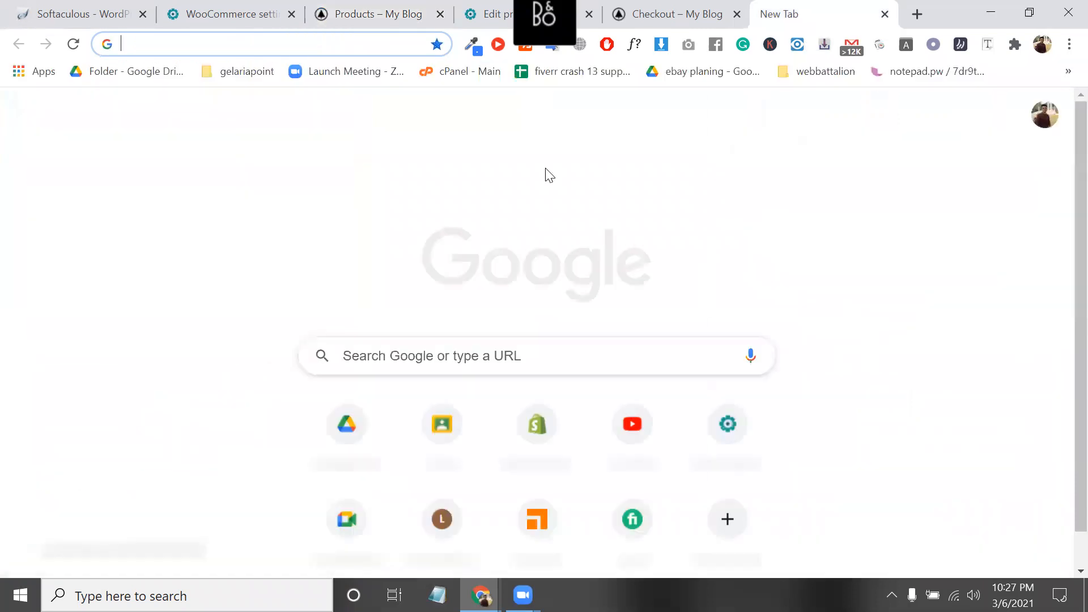
type("daraz.com.bd")
key("Return")
Browse the Daraz home page to examine how product prices are displayed in the Just For You section.
scroll(368, 378, "down", 10)
scroll(371, 384, "down", 10)
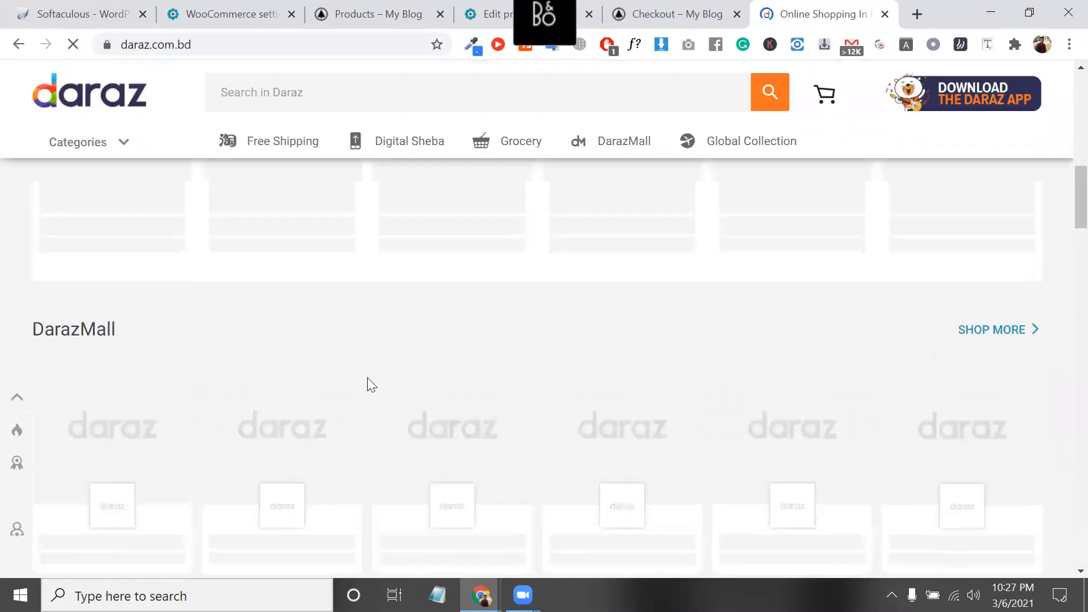
scroll(367, 377, "up", 10)
scroll(367, 379, "down", 14)
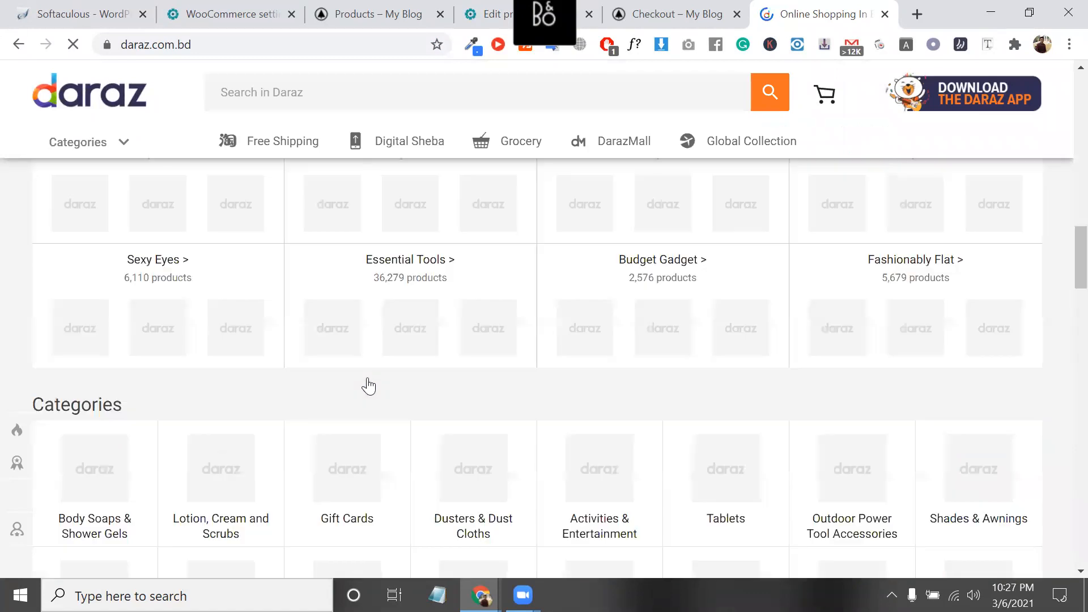
scroll(418, 205, "down", 1)
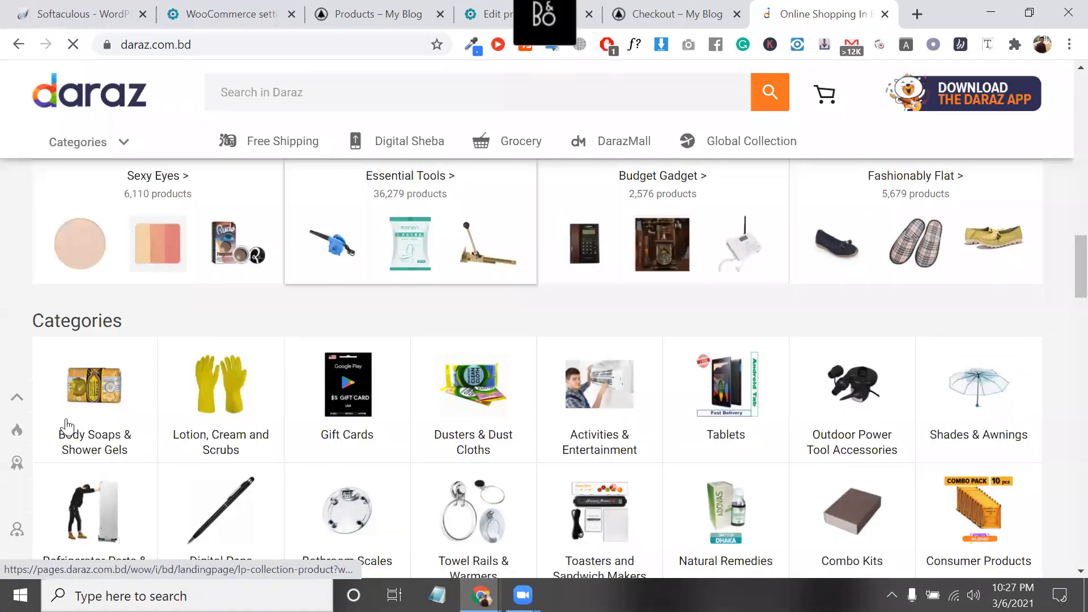
scroll(63, 426, "down", 3)
scroll(74, 431, "down", 3)
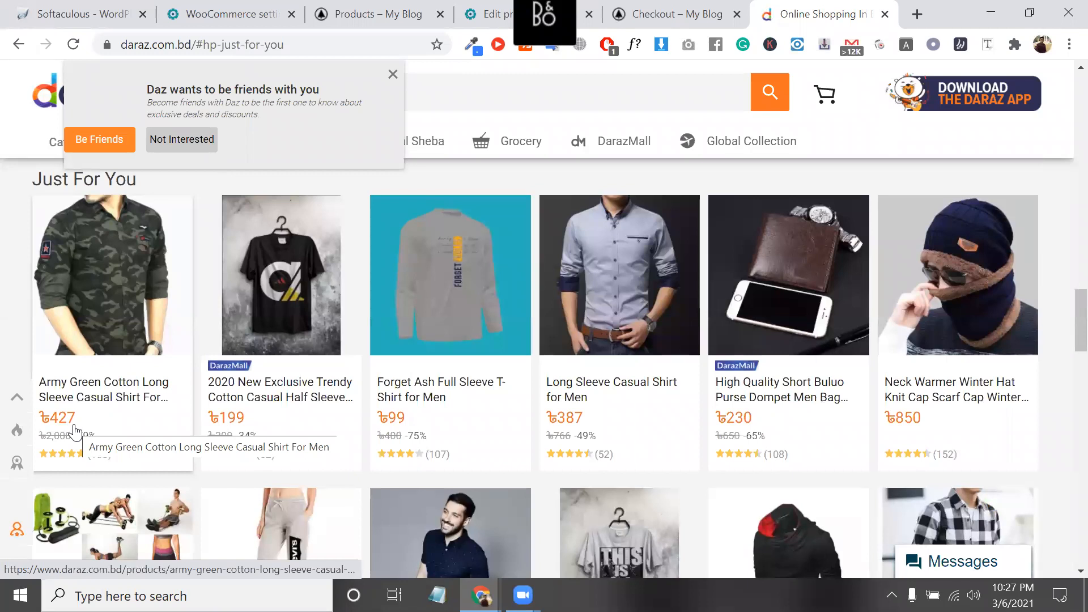
Revisit the shop page's product prices and highlight the order total amount on the checkout page.
left_click(374, 5)
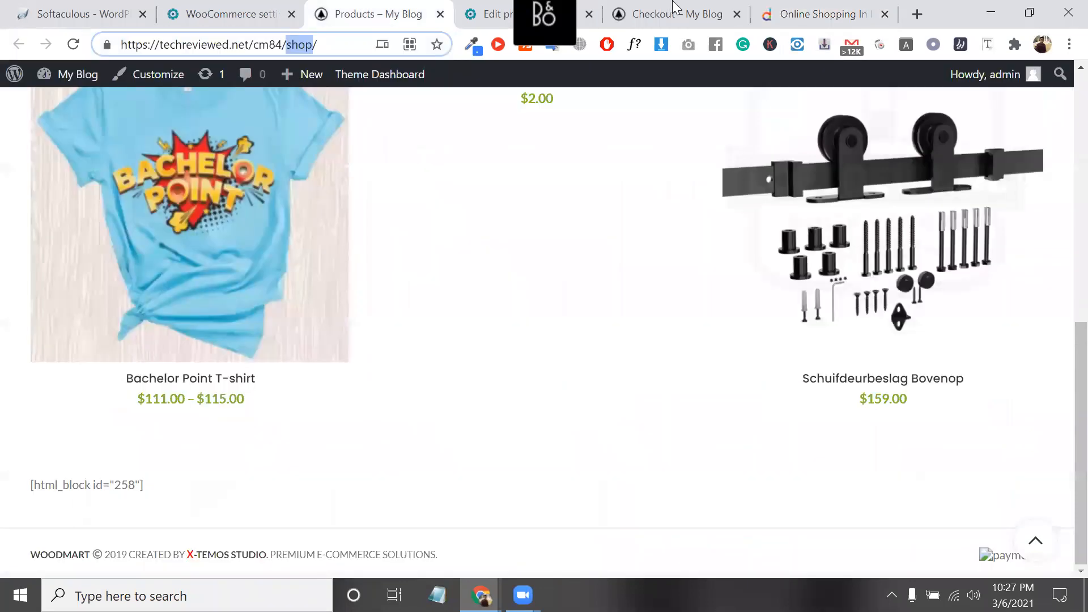
double_click(702, 292)
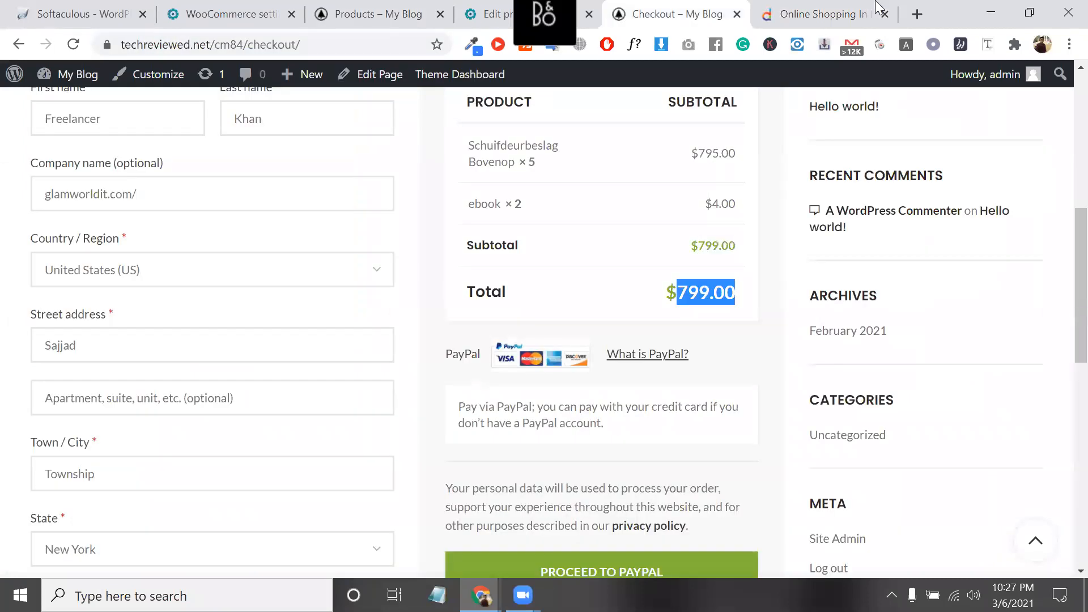
Load efood.live in a new browser tab.
left_click(909, 18)
type("fo")
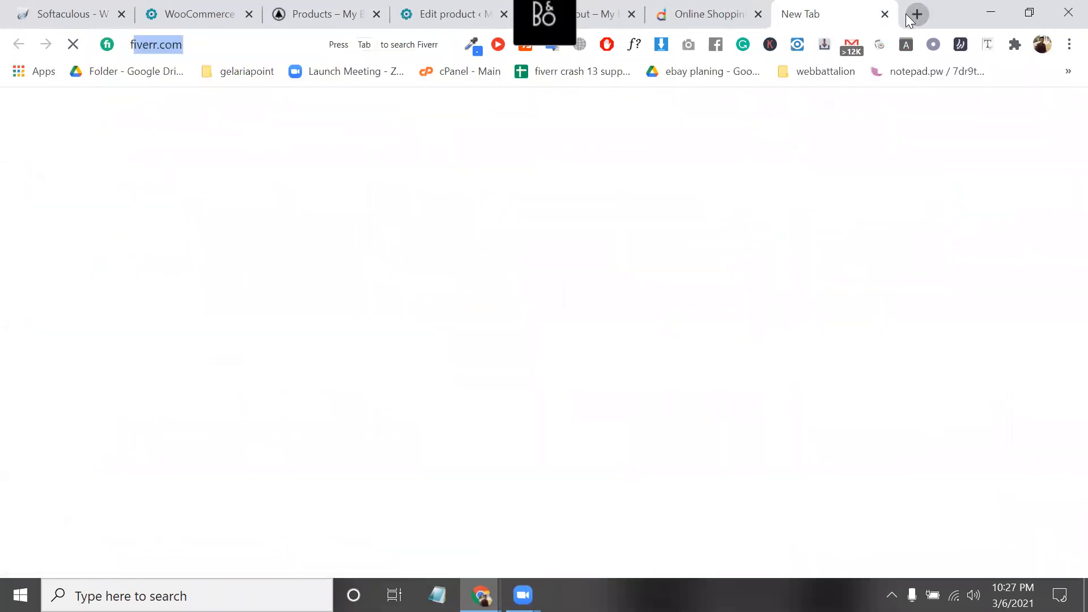
type("o")
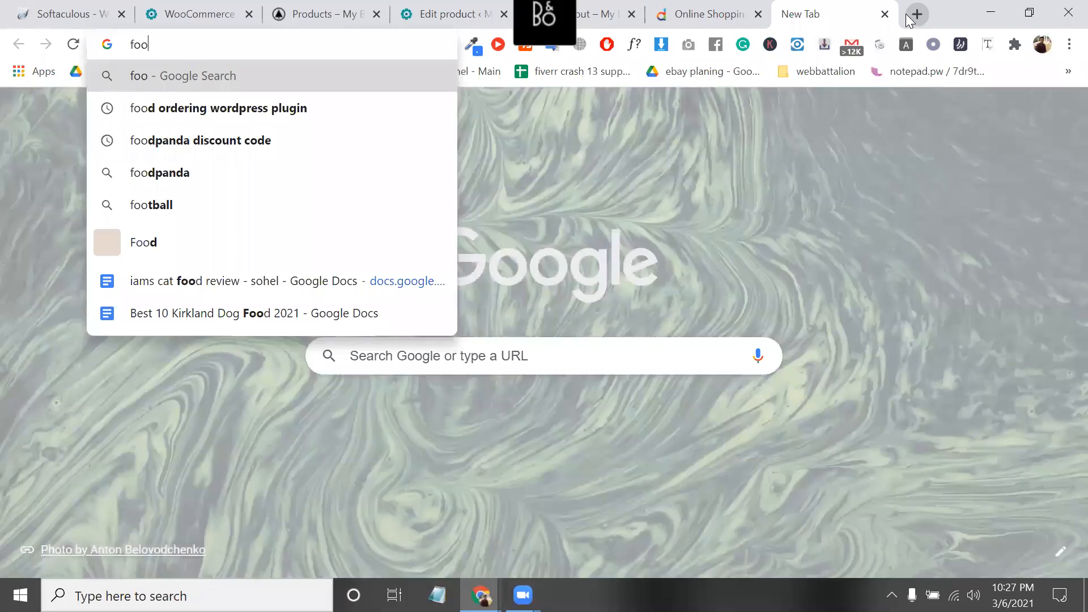
key("BackSpace")
key("BackSpace")
key("BackSpace")
type("e")
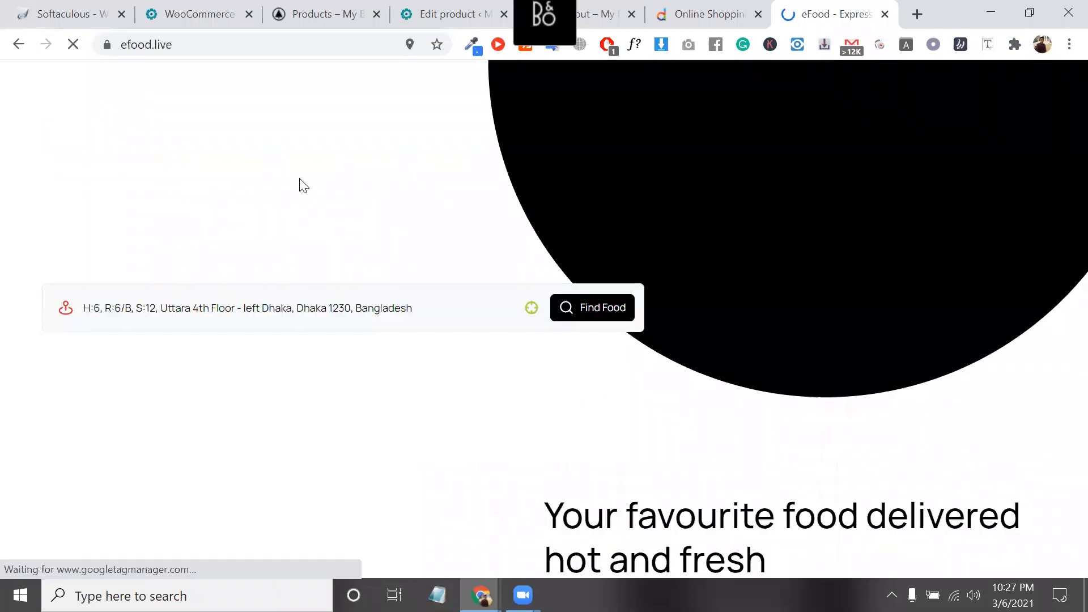
Find restaurants for the detected delivery location and open the Comilla Chotpoti & Fuchka restaurant page.
scroll(578, 283, "down", 2)
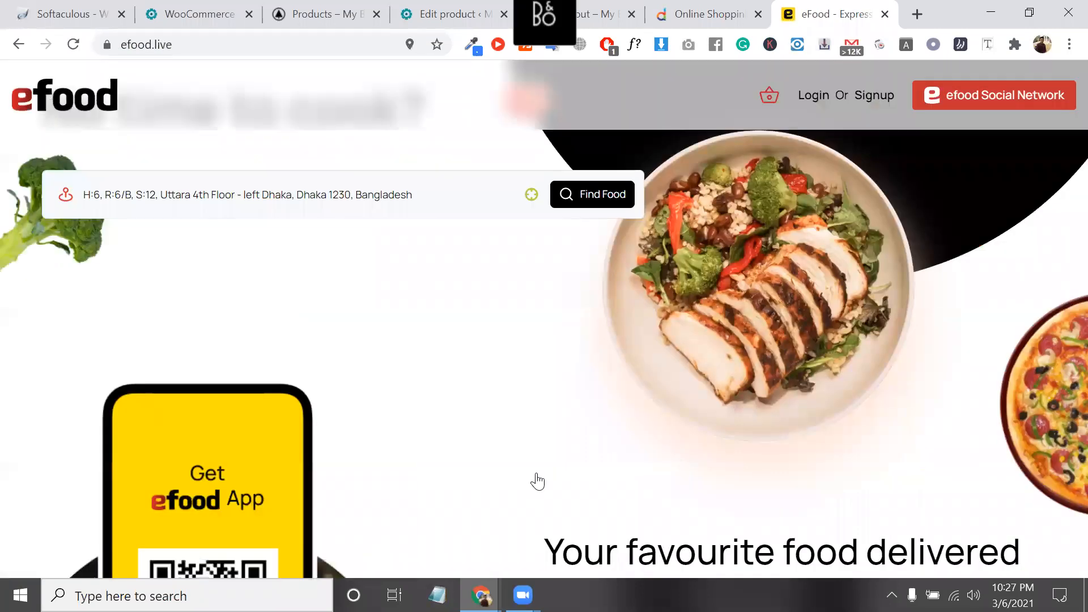
left_click(537, 474)
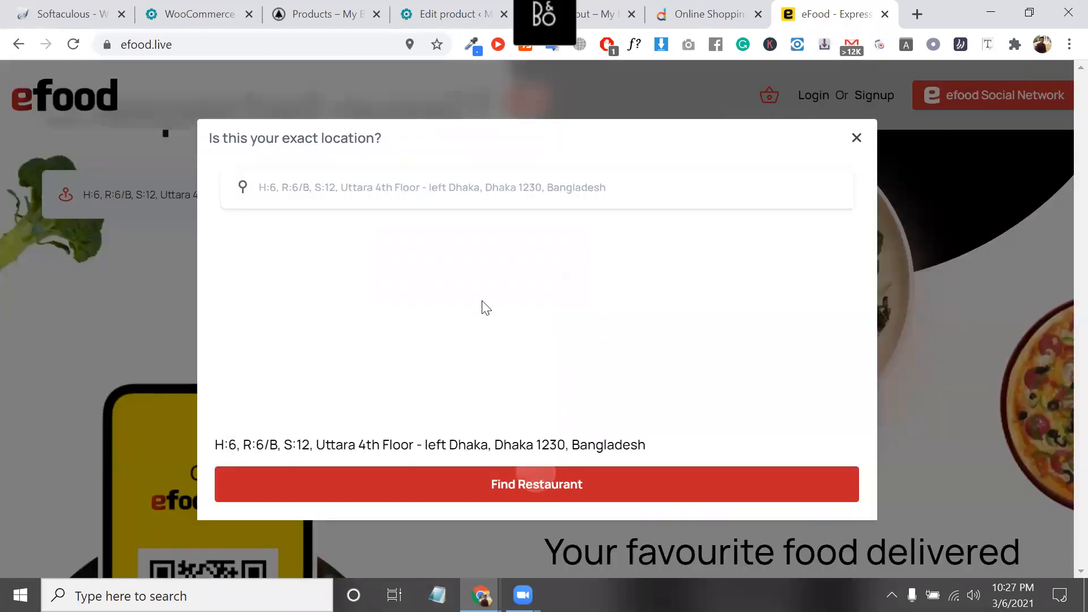
scroll(486, 308, "down", 3)
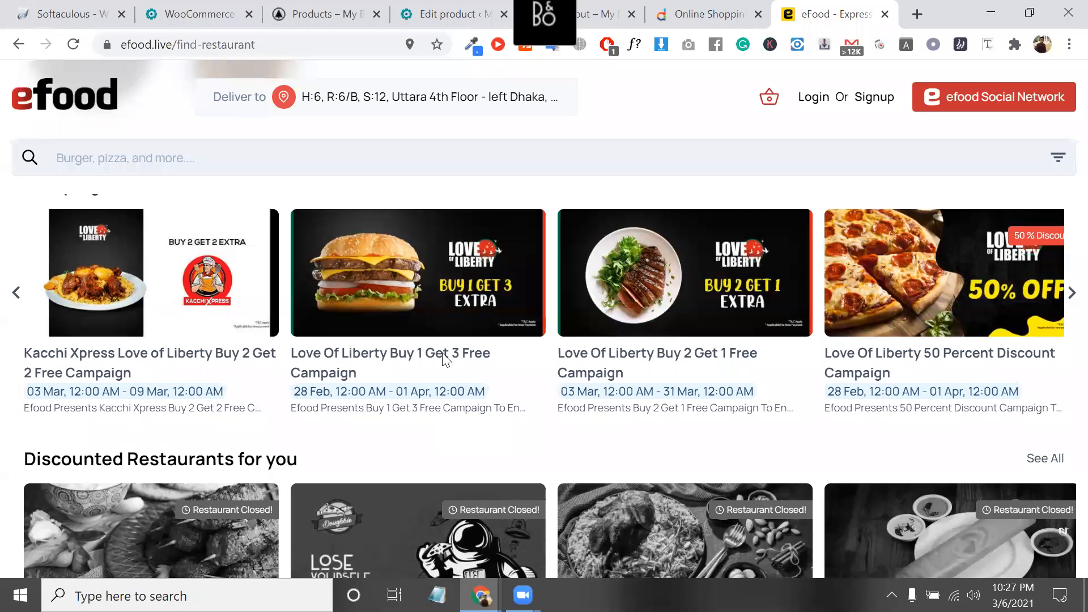
left_click(437, 311)
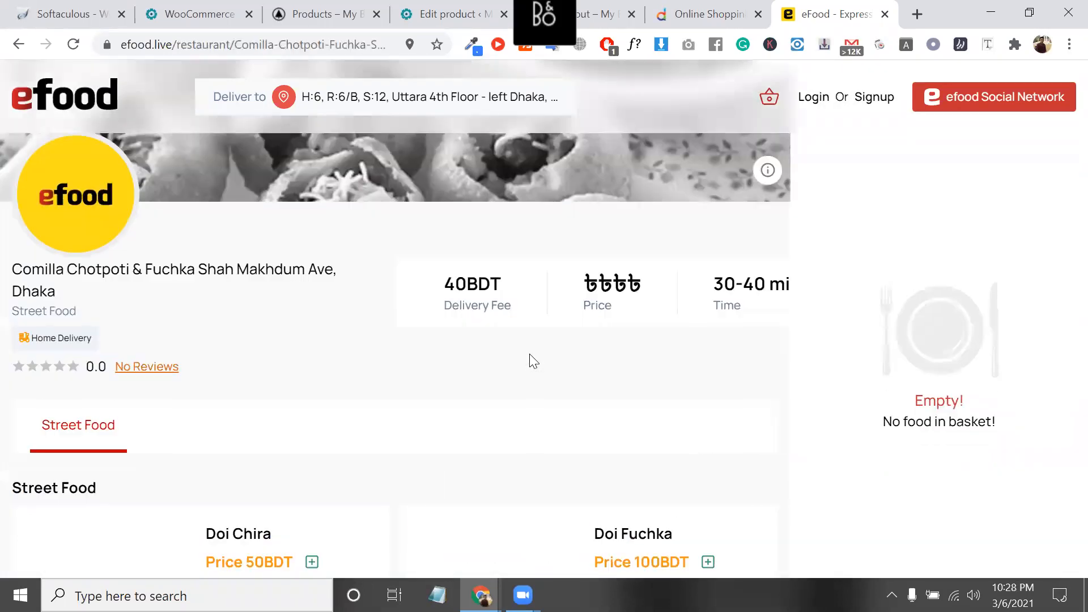
Add one Regular Fuchka from the Street Food menu to the cart and try to check out.
scroll(357, 389, "down", 4)
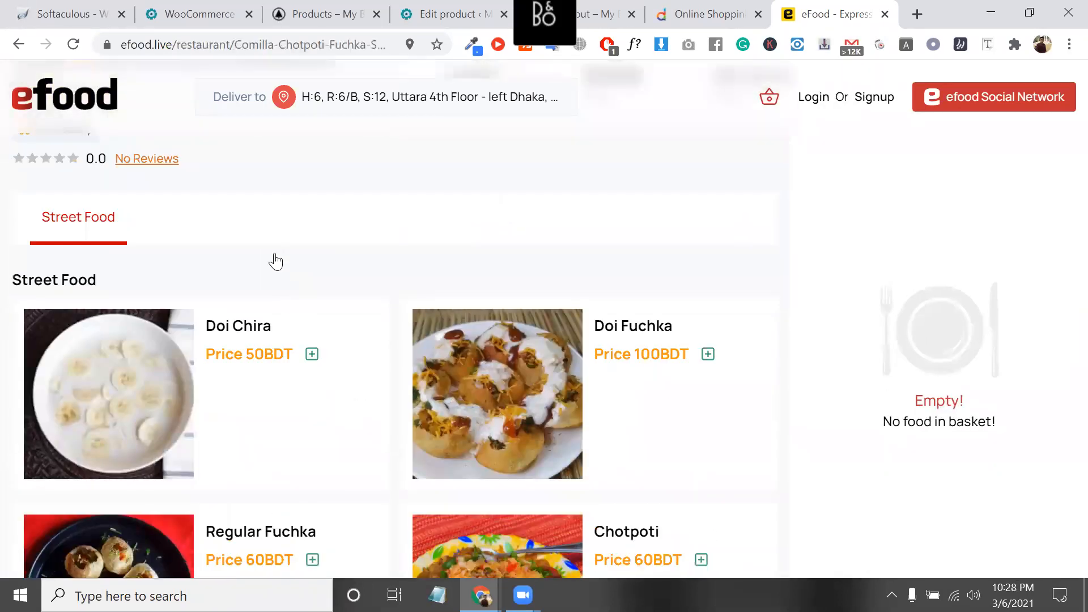
scroll(294, 256, "down", 2)
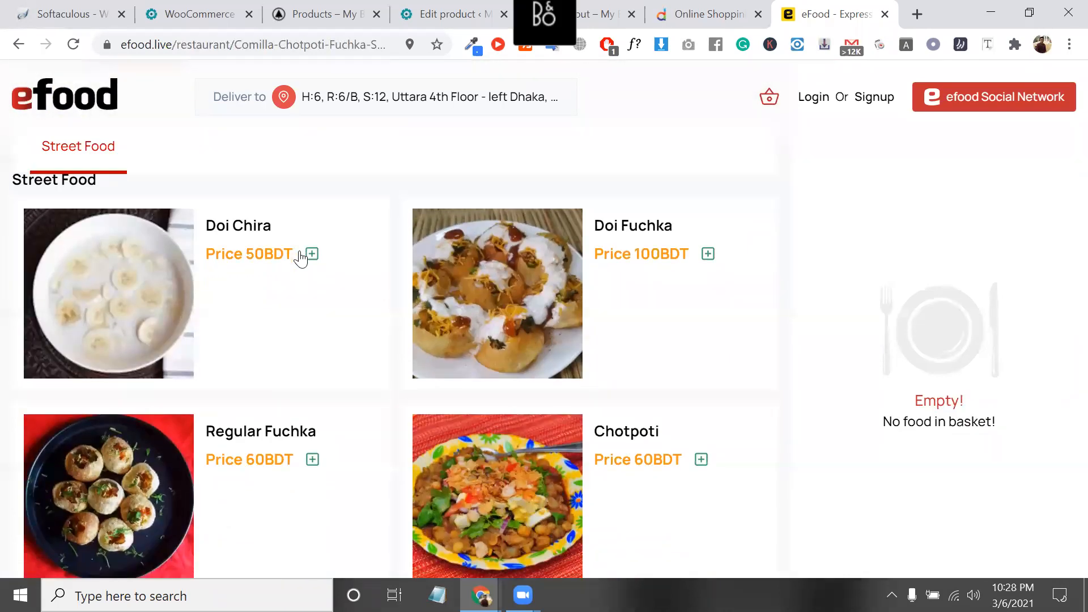
scroll(331, 403, "down", 4)
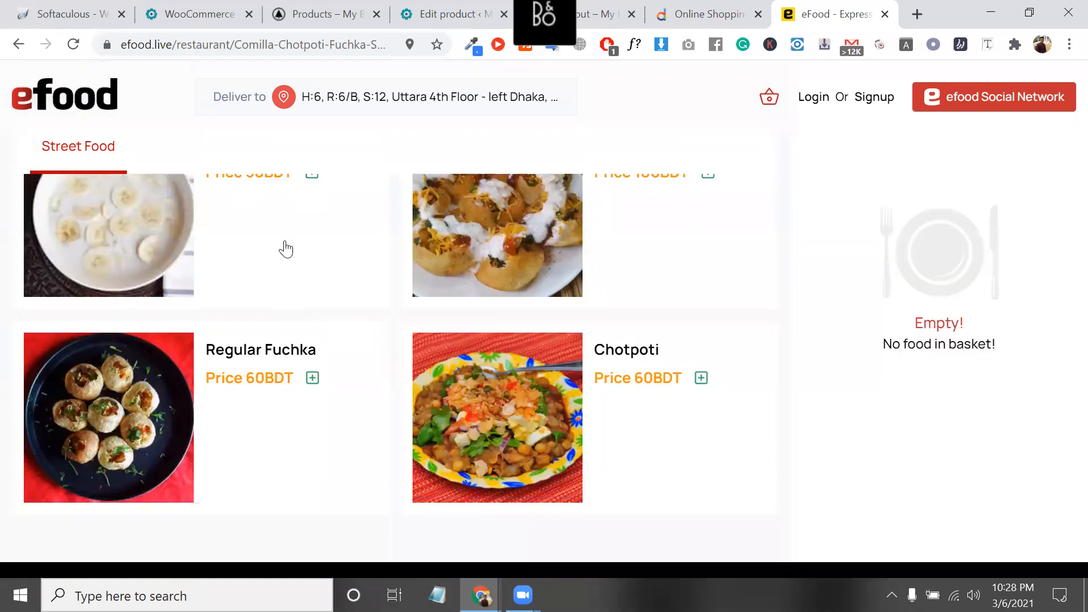
left_click(303, 255)
left_click(912, 420)
scroll(468, 549, "down", 3)
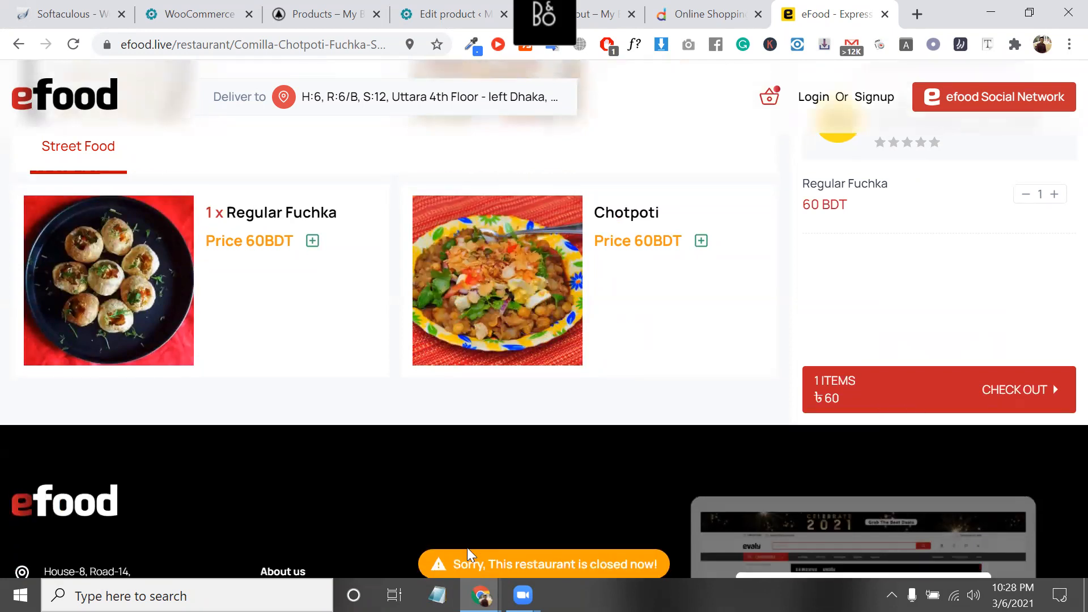
Examine the restaurant page and highlight the Regular Fuchka price in the cart.
left_click_drag(467, 548, 704, 407)
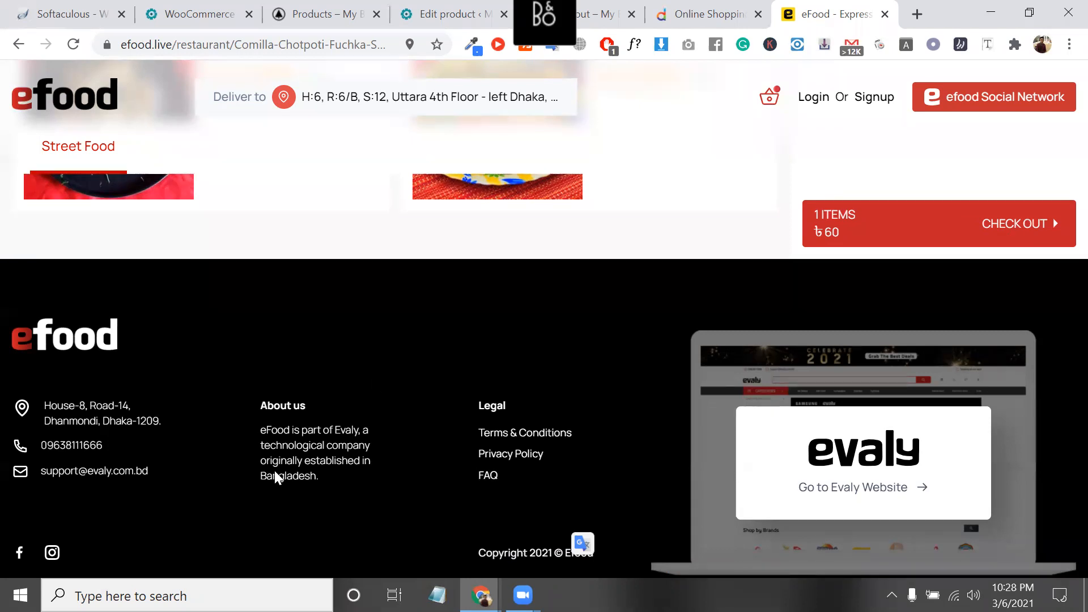
scroll(833, 403, "up", 7)
scroll(850, 339, "down", 2)
triple_click(833, 325)
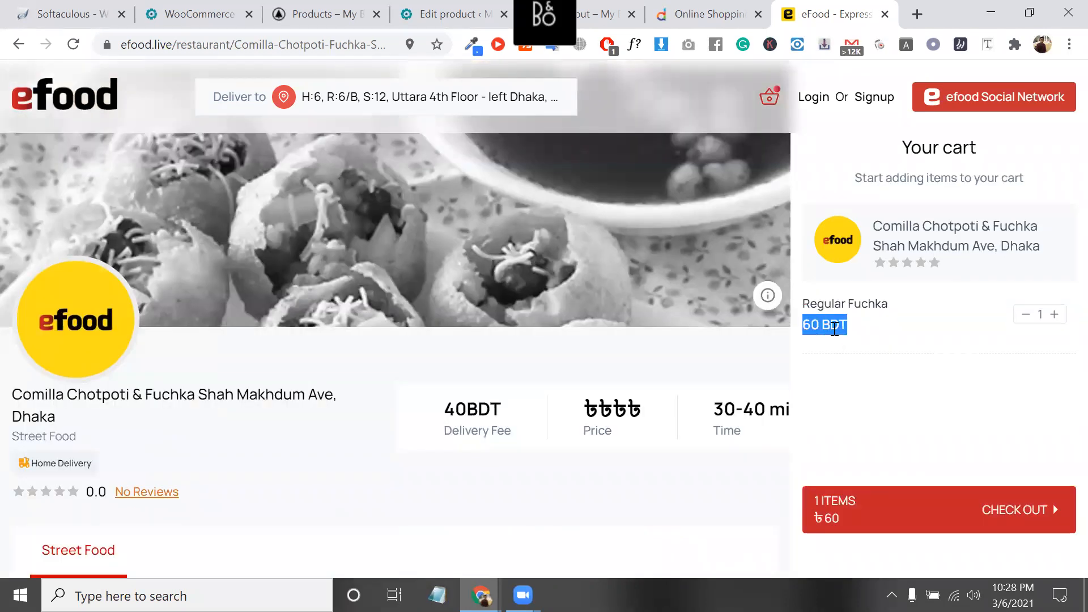
Return to the WooCommerce tax settings and choose Excluding tax for displaying prices in the shop.
left_click(737, 14)
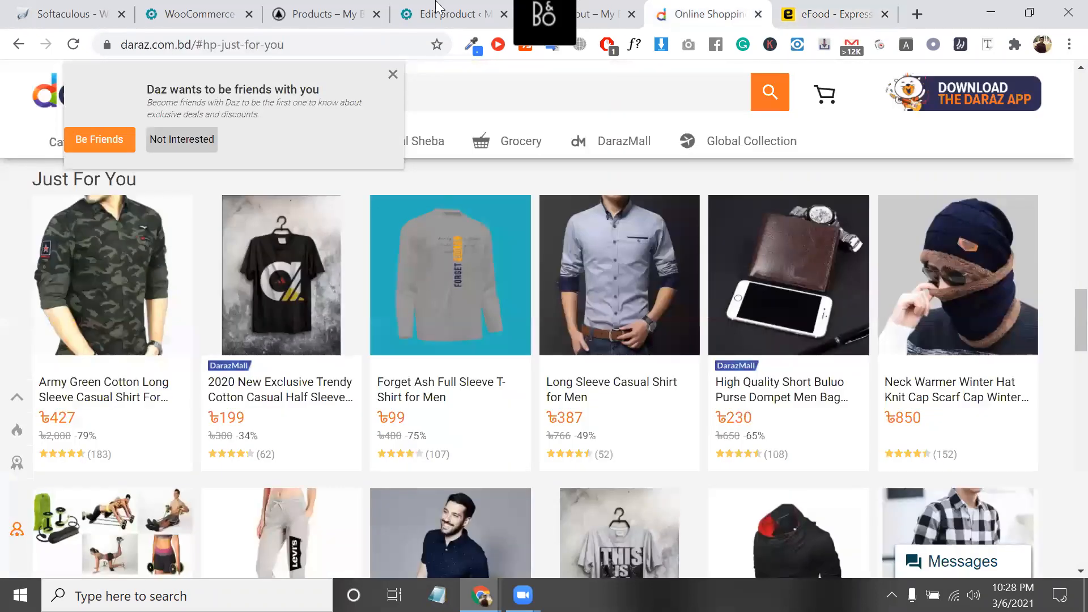
key("ctrl+Page_Up")
key("ctrl+Page_Up")
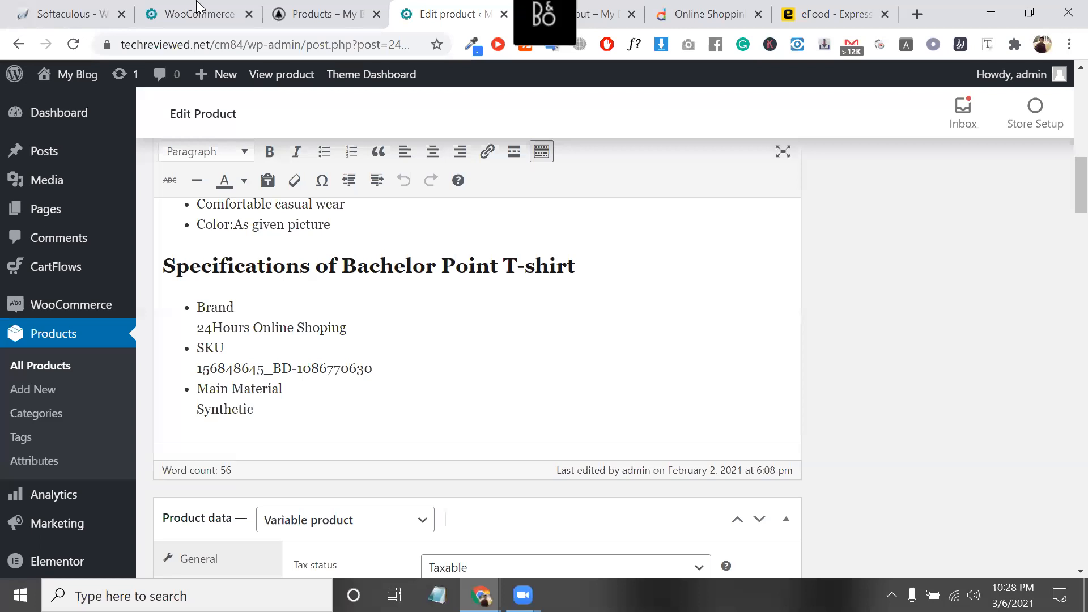
key("ctrl+Page_Up")
key("ctrl+Page_Up")
left_click(419, 190)
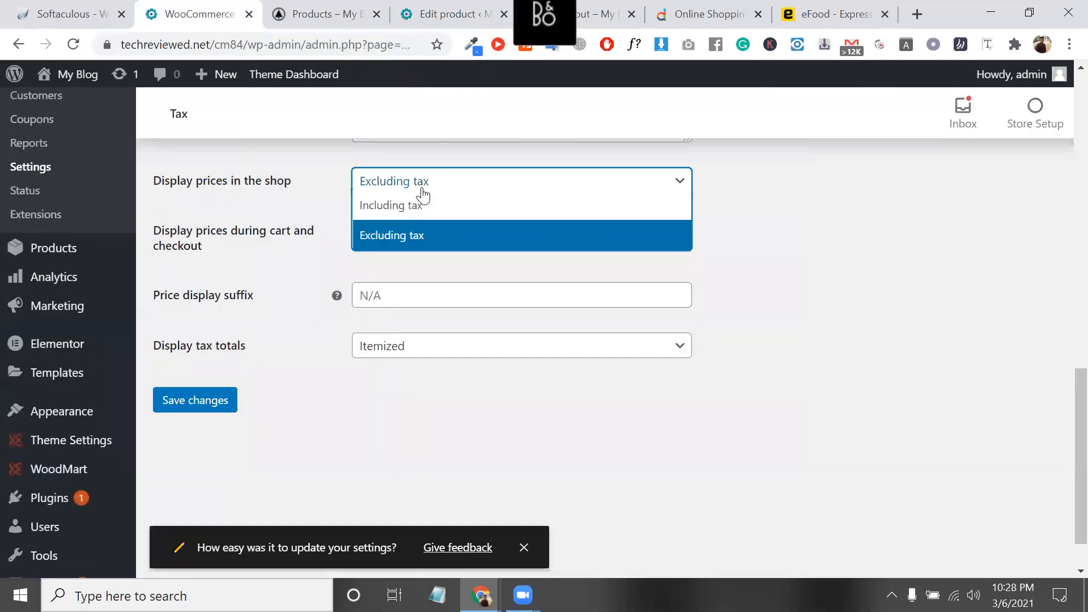
left_click(435, 246)
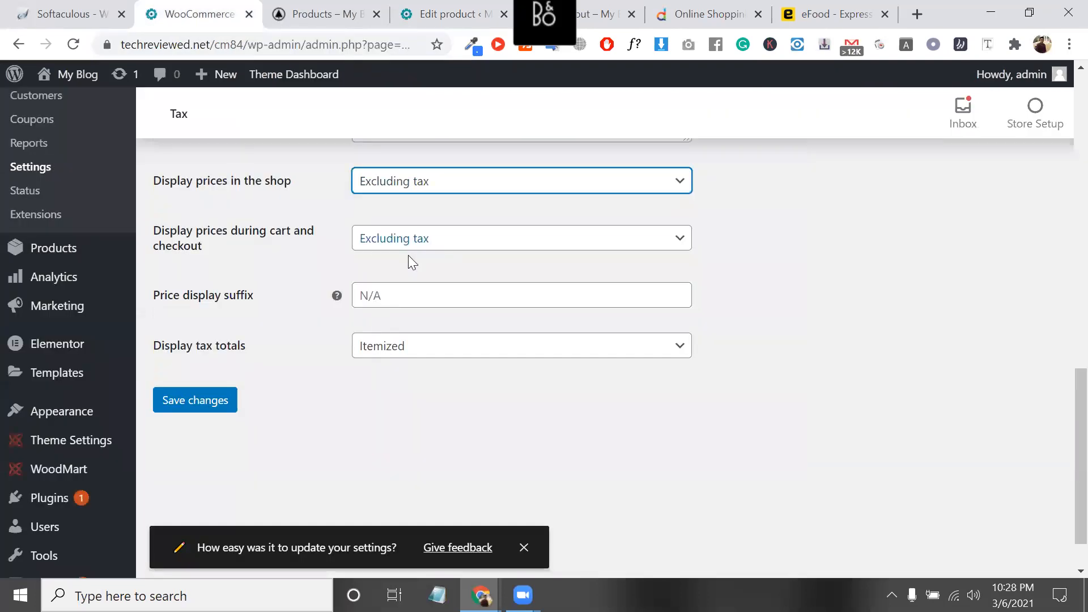
Set the display of prices during cart and checkout to Including tax.
triple_click(217, 240)
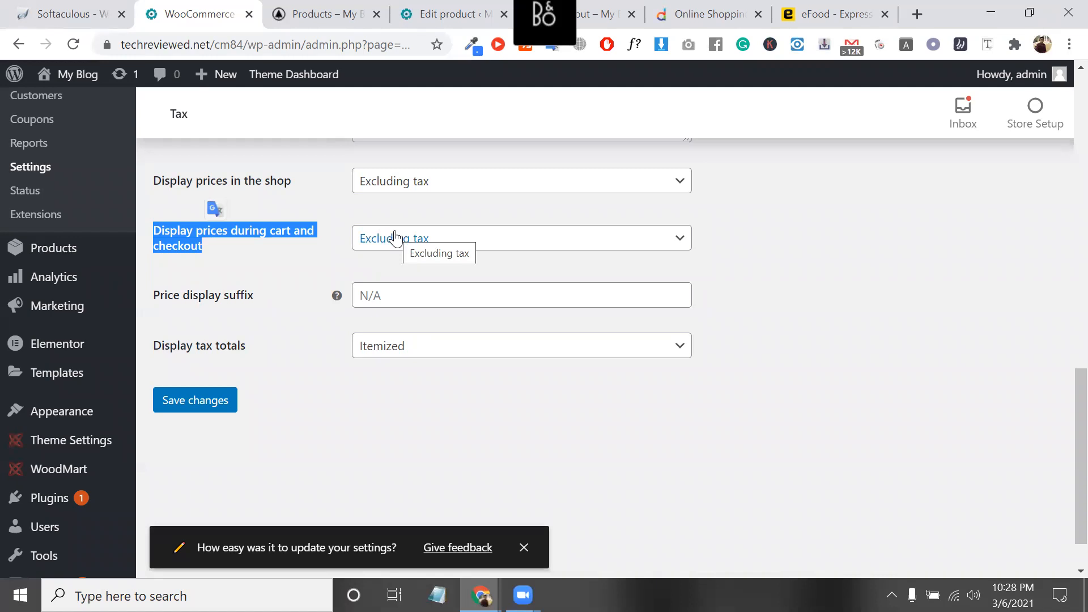
left_click(395, 238)
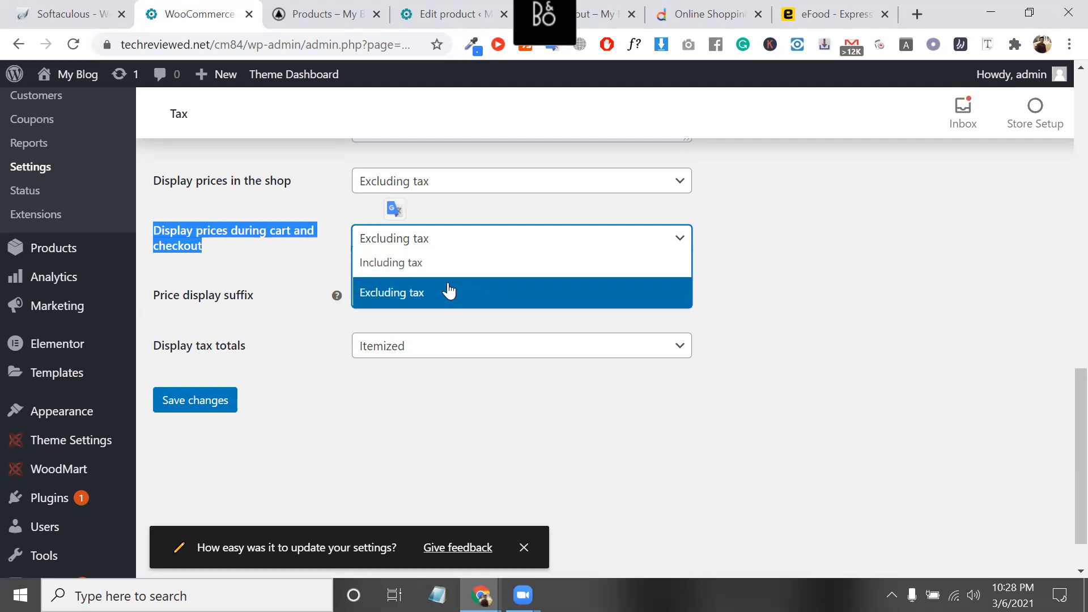
left_click(449, 292)
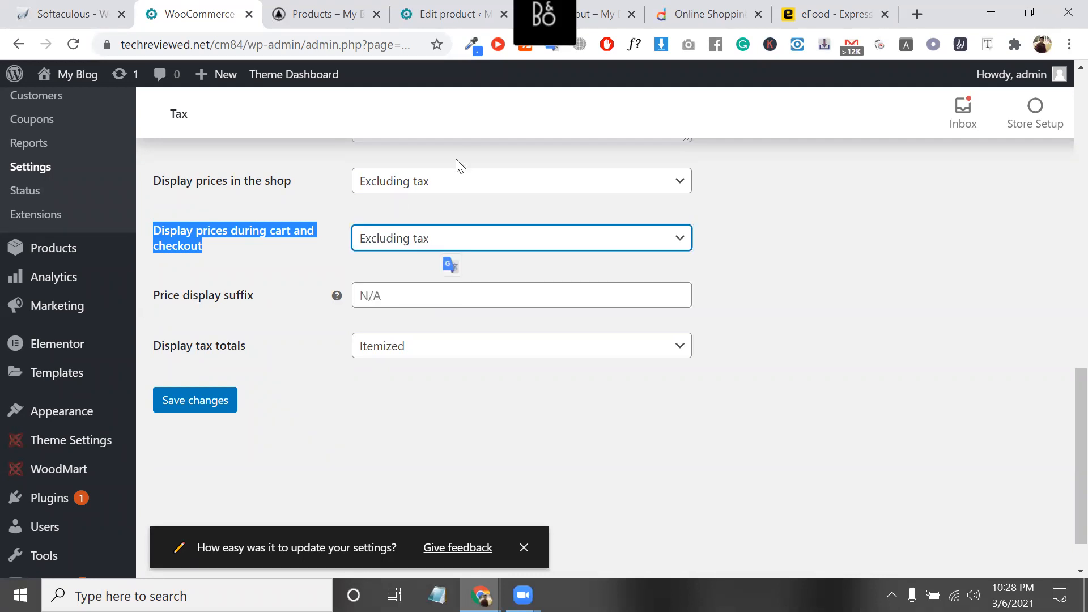
left_click(424, 243)
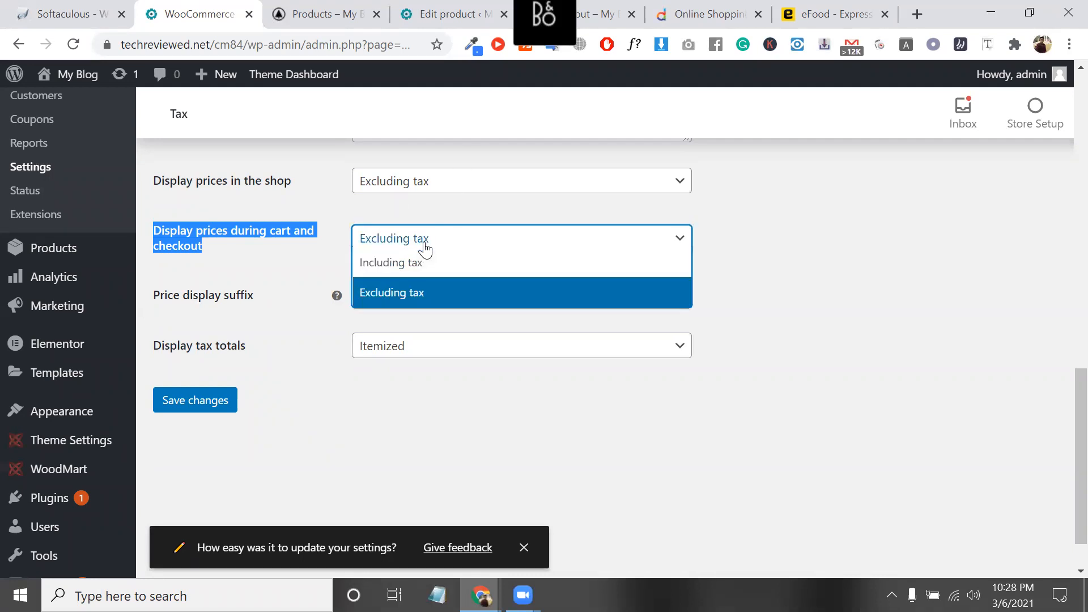
left_click(388, 270)
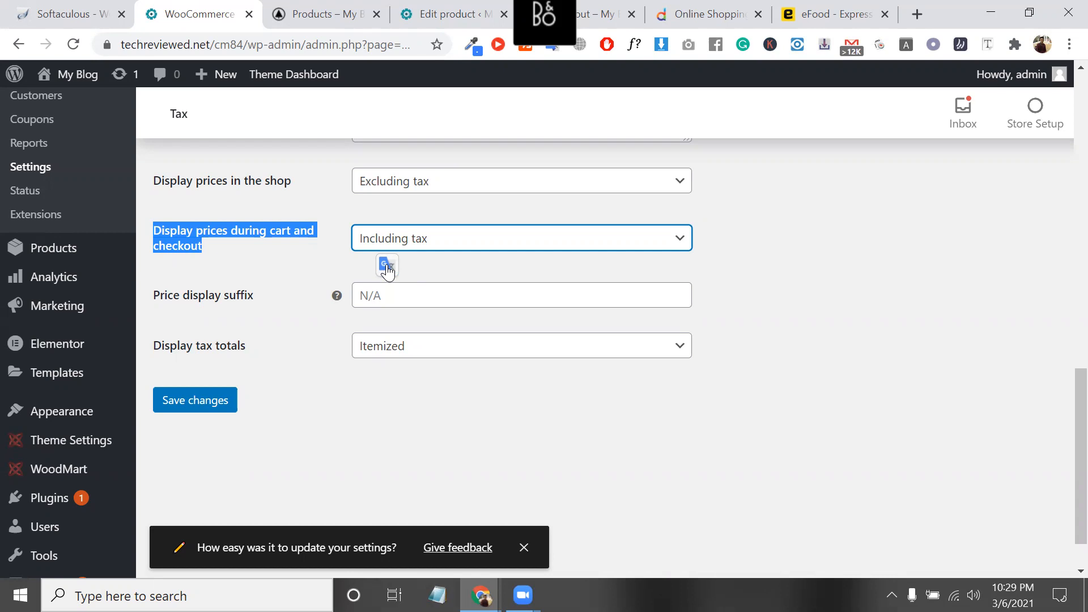
Highlight the shop and the cart and checkout price display labels to compare the two settings.
left_click(406, 292)
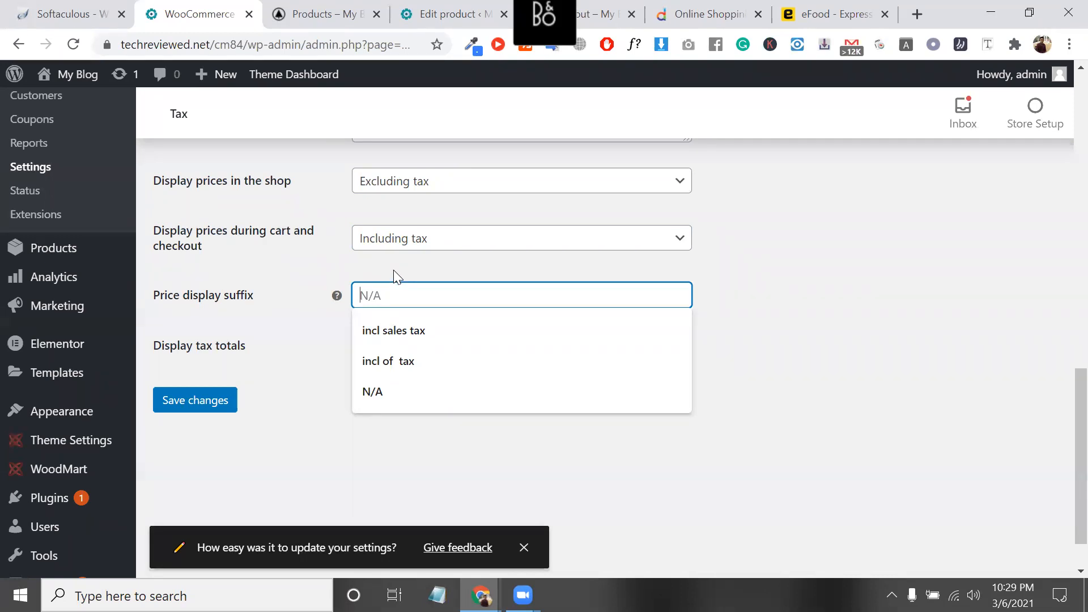
triple_click(294, 229)
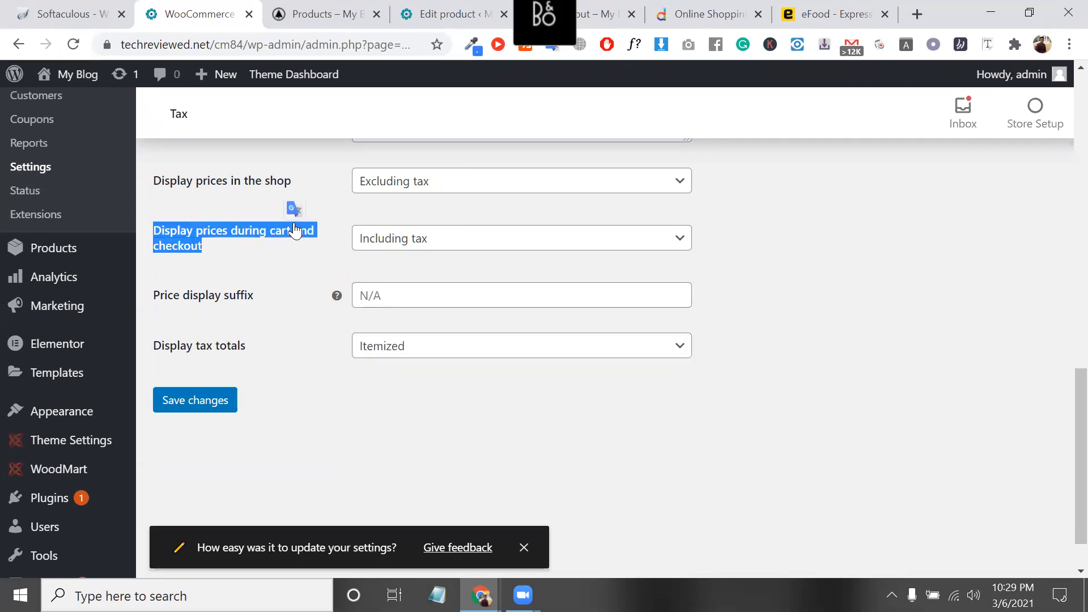
triple_click(245, 184)
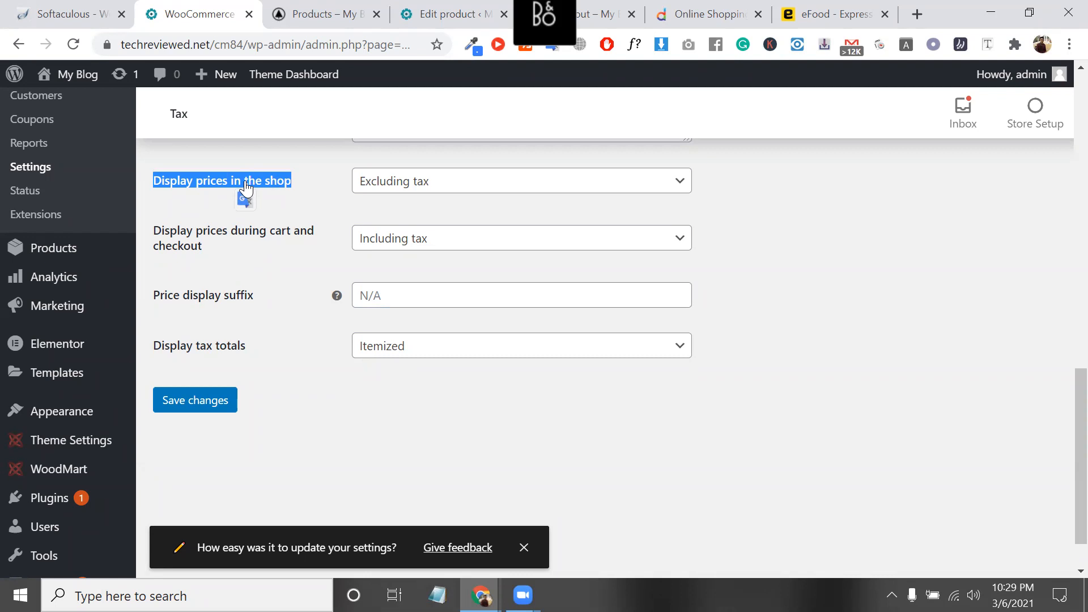
triple_click(292, 236)
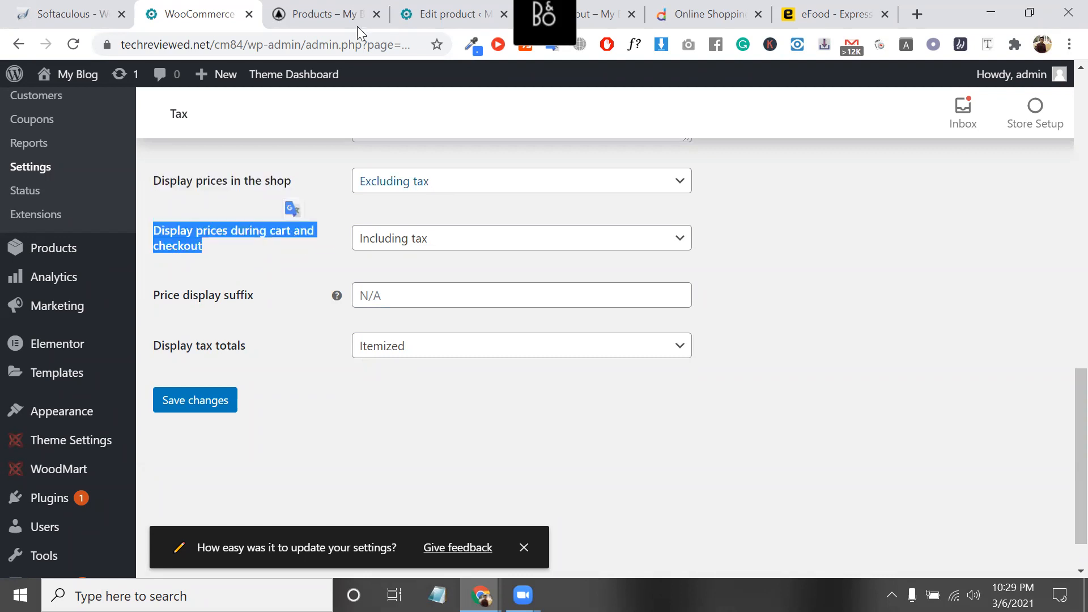
Set the price display suffix to "incl sales tax".
left_click(398, 300)
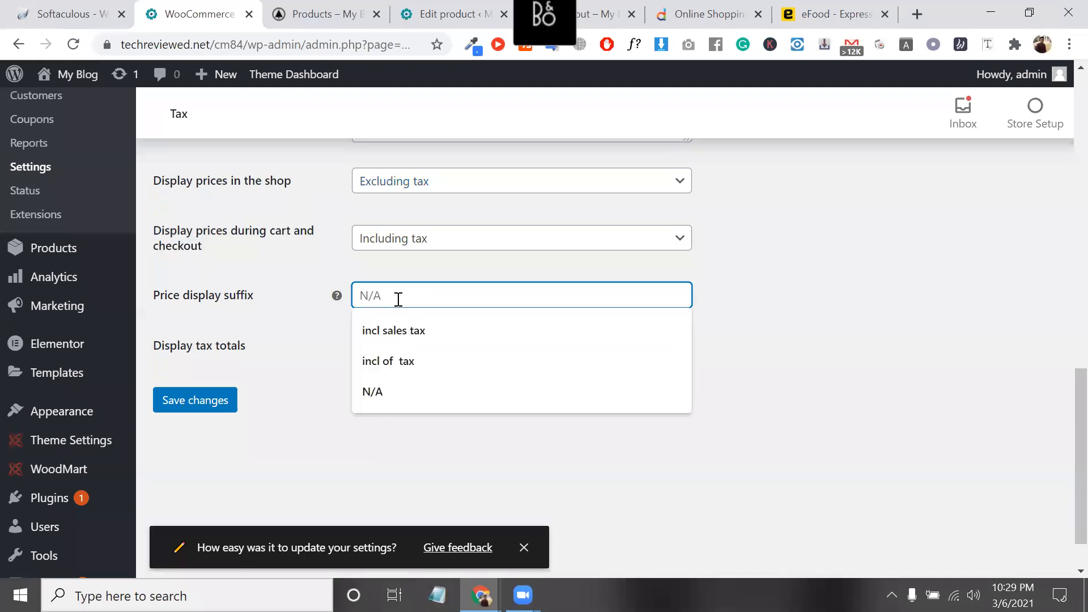
triple_click(164, 301)
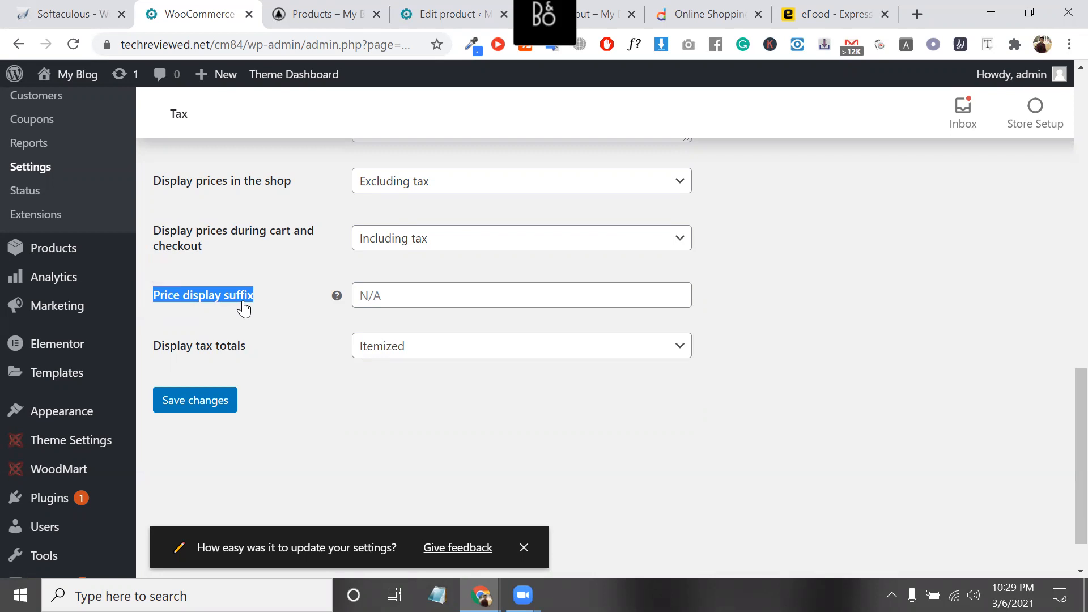
left_click(389, 304)
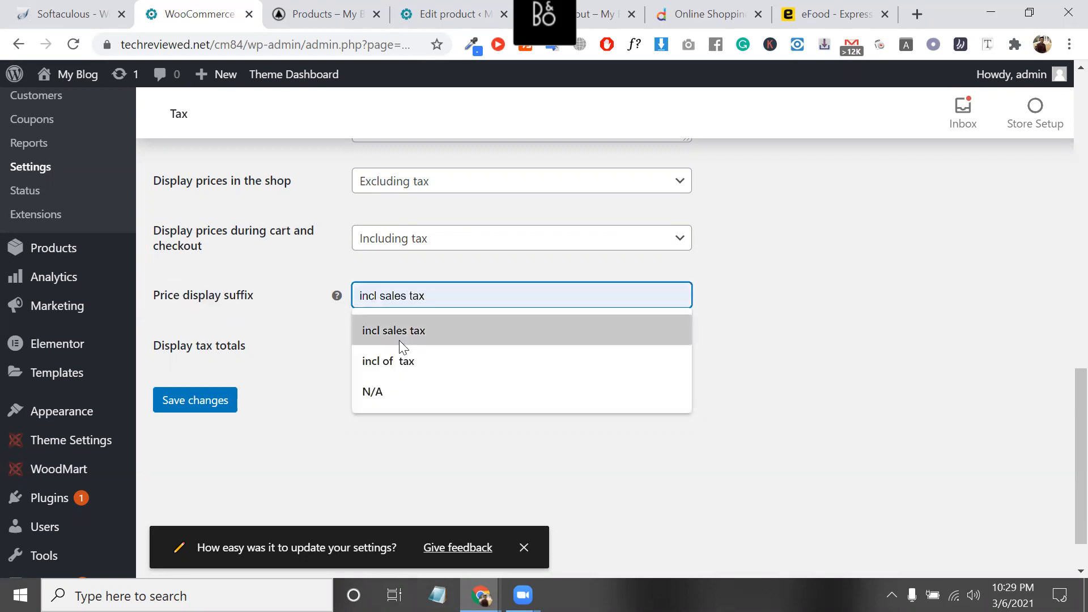
left_click(399, 339)
Switch to the checkout page and highlight the Subtotal and Total labels in the order summary.
left_click(332, 2)
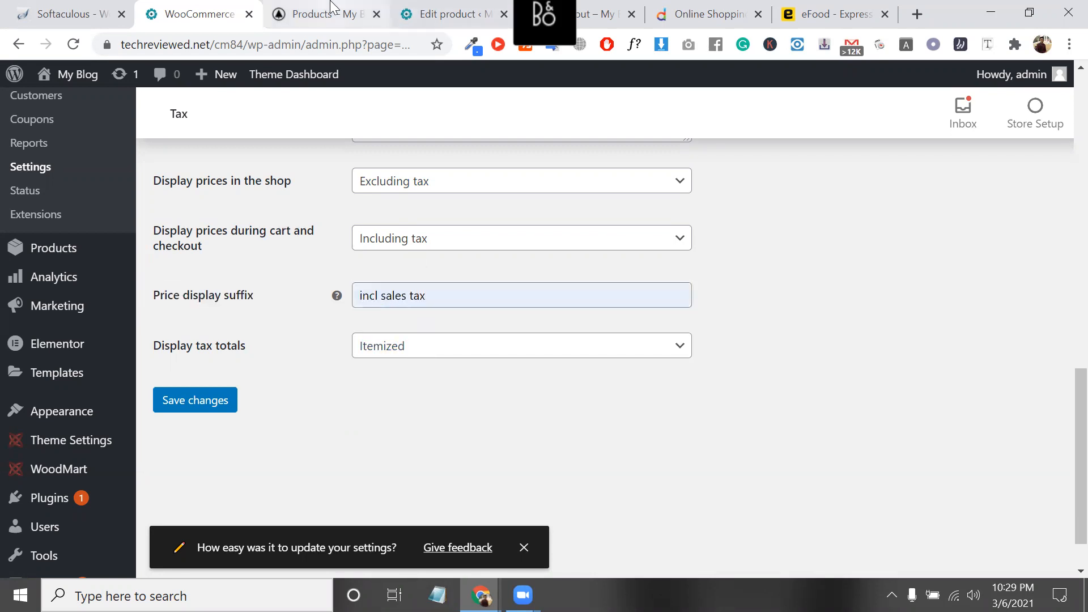
key("ctrl+Tab")
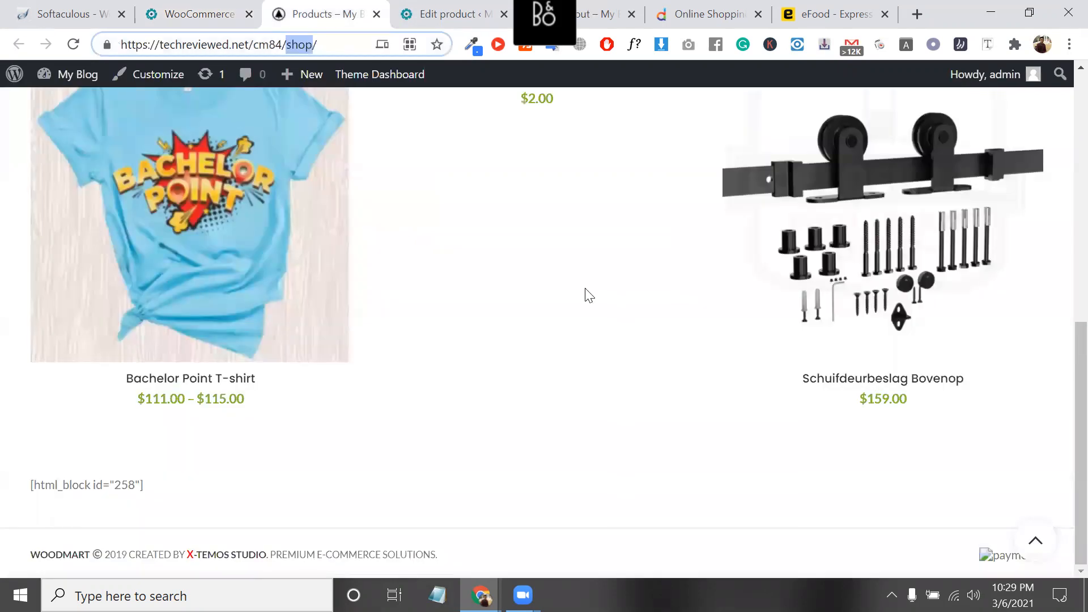
key("ctrl+Tab")
key("ctrl+Tab")
double_click(491, 245)
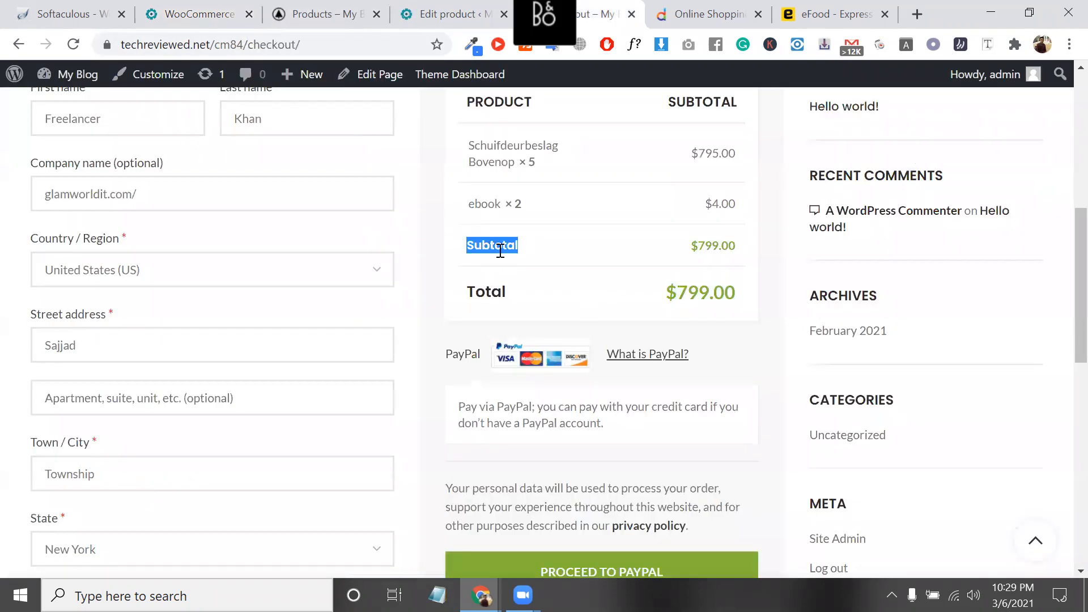
double_click(467, 272)
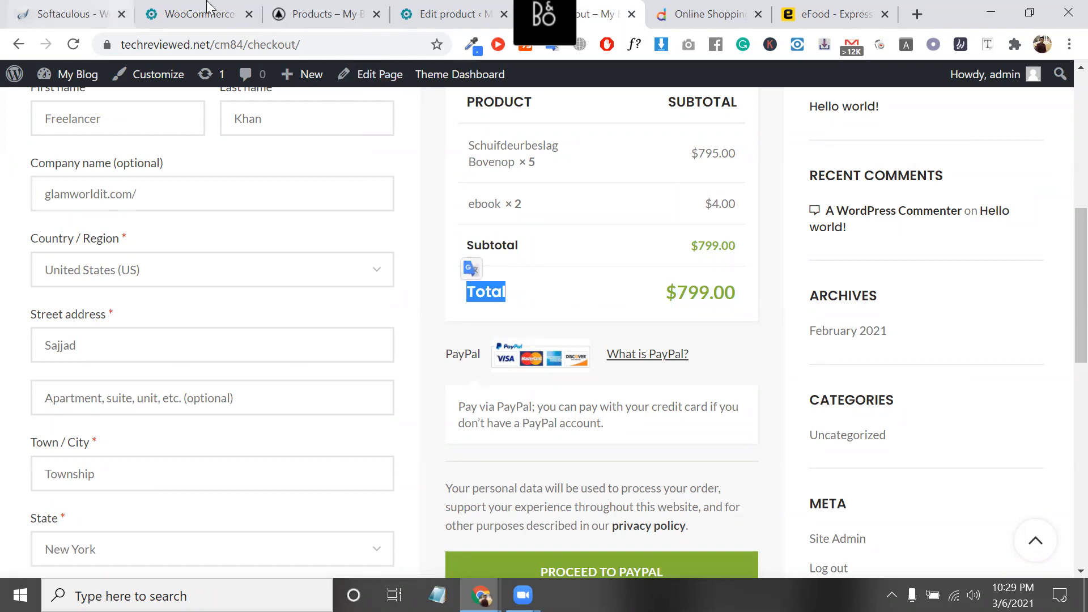
Return to the tax settings and highlight the words of the price display suffix.
left_click(193, 13)
double_click(371, 295)
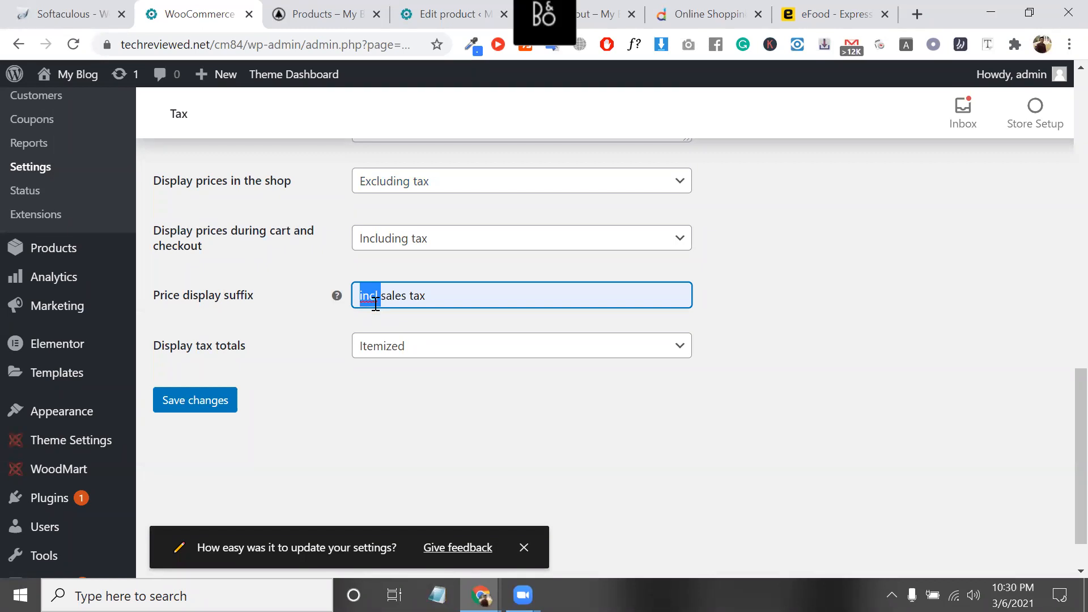
double_click(375, 303)
left_click(408, 304)
double_click(417, 296)
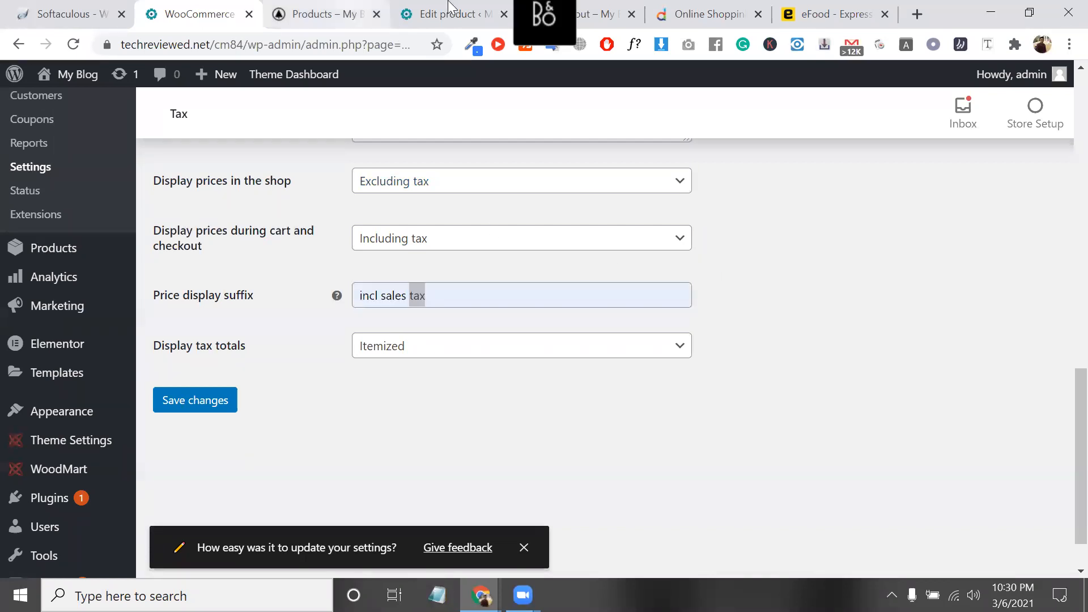
Move the tax settings page's browser tab beside the checkout page's tab and return to the tax settings.
left_click(335, 13)
left_click(455, 13)
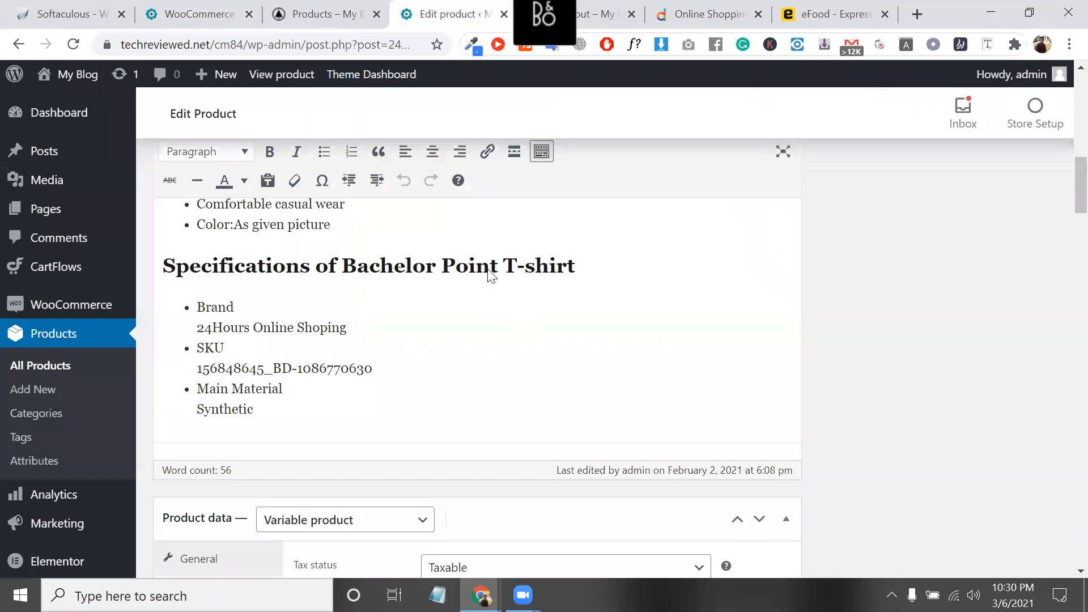
key("ctrl+Tab")
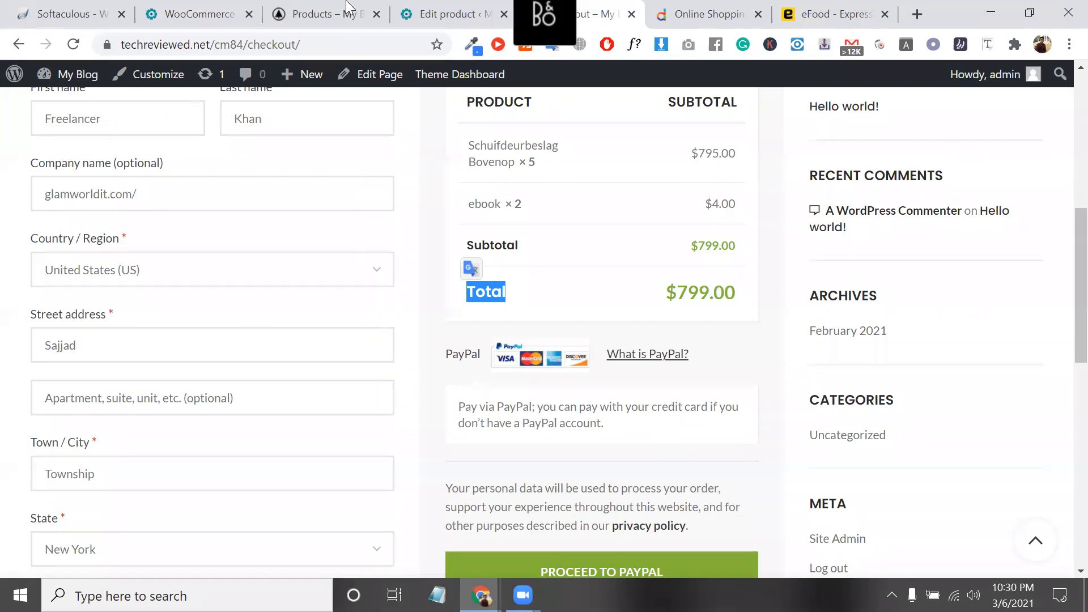
left_click(213, 5)
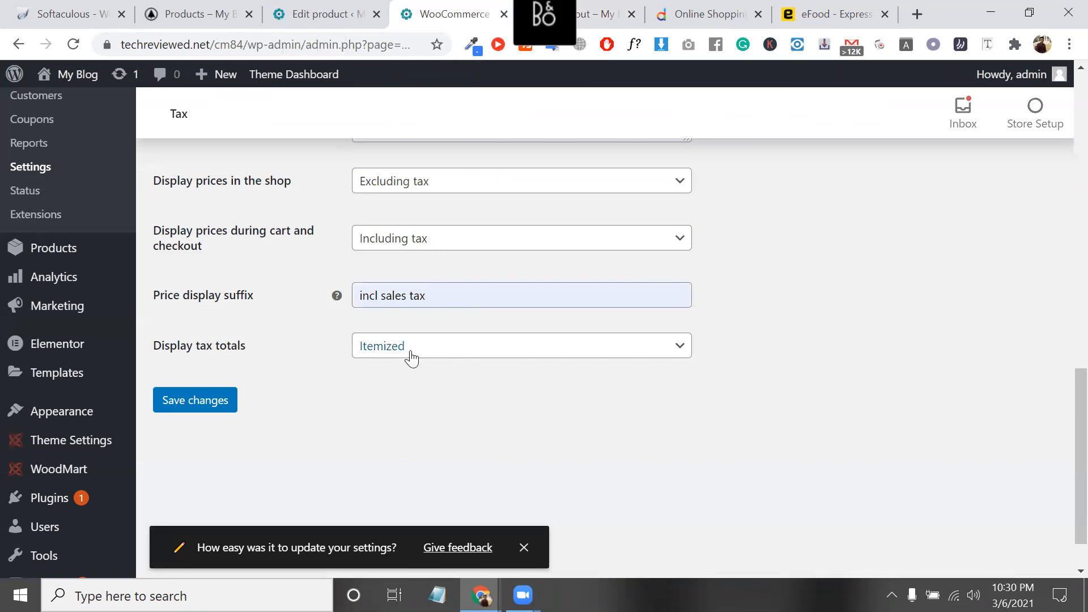
Review the Itemized option for displaying tax totals and highlight the Schuifdeurbeslag Bovenop line price on the checkout page.
left_click(408, 356)
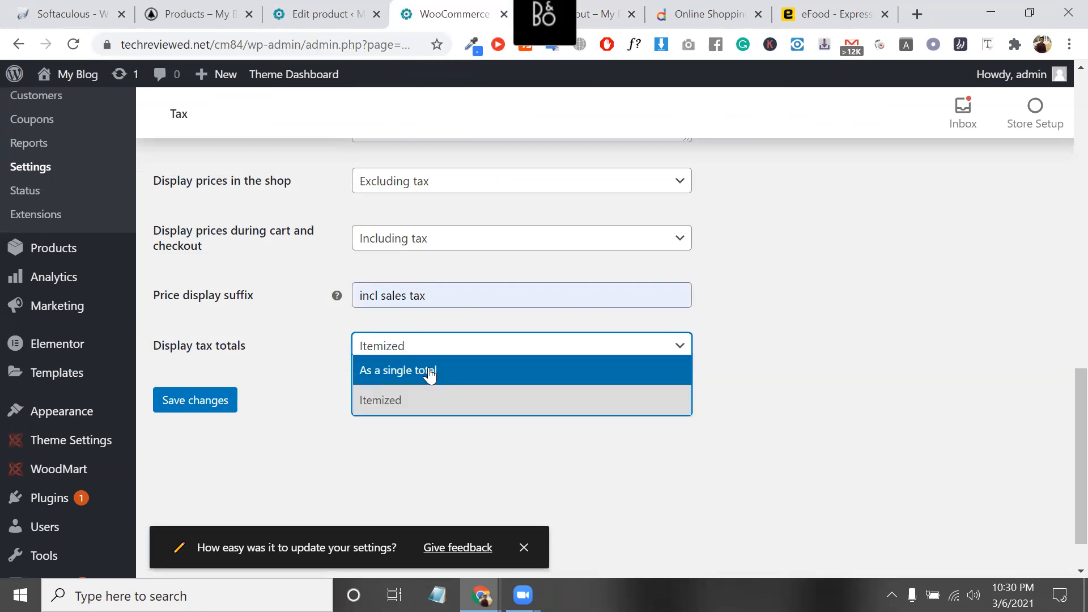
left_click(432, 399)
left_click(606, 16)
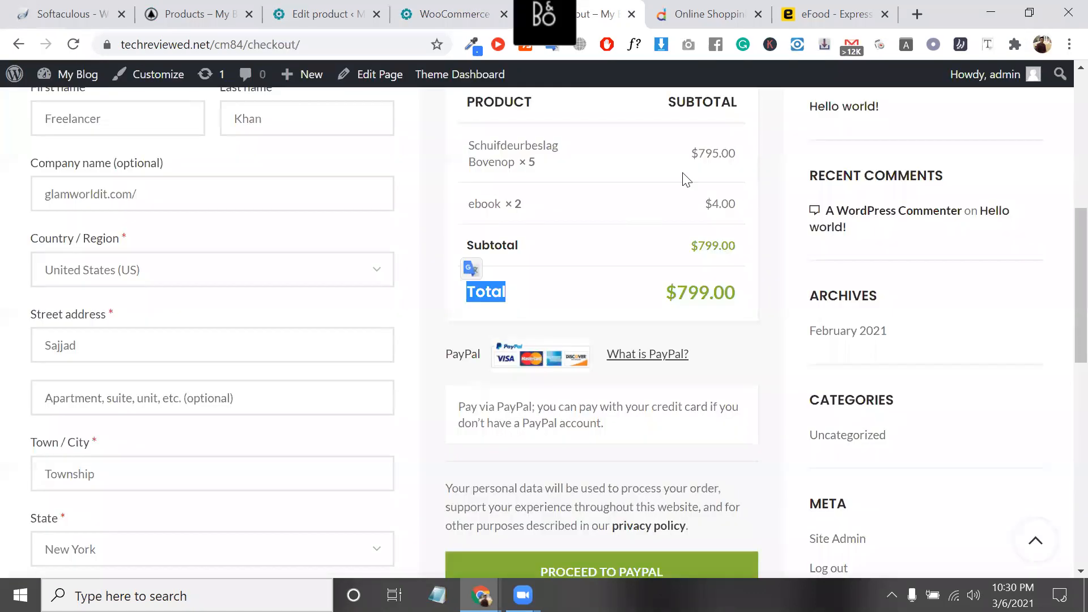
left_click(704, 152)
double_click(704, 152)
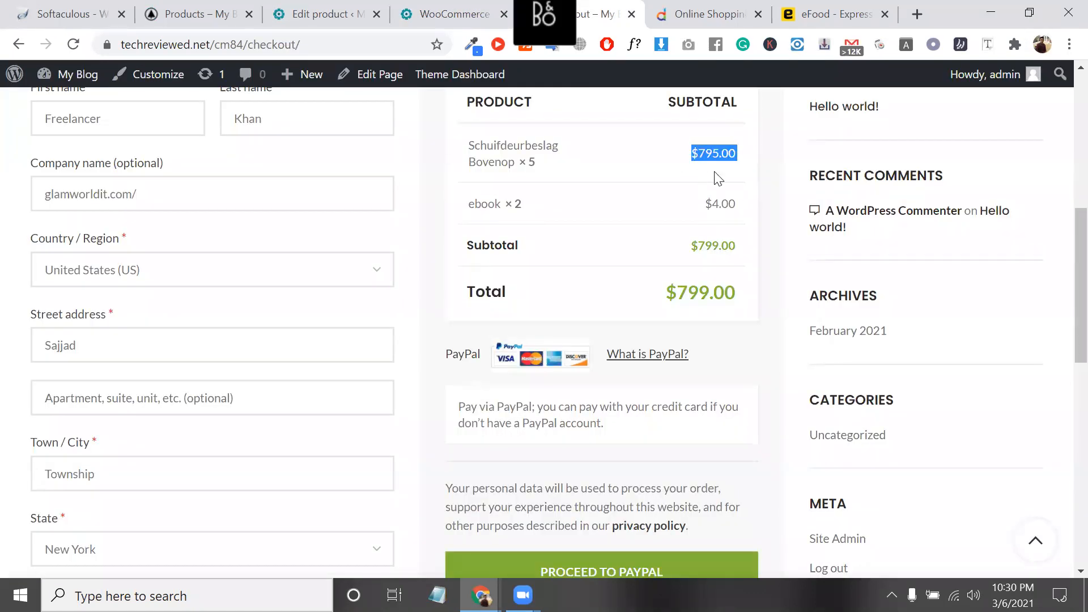
Set the display of tax totals to As a single total and save the tax settings.
left_click(475, 7)
left_click(409, 345)
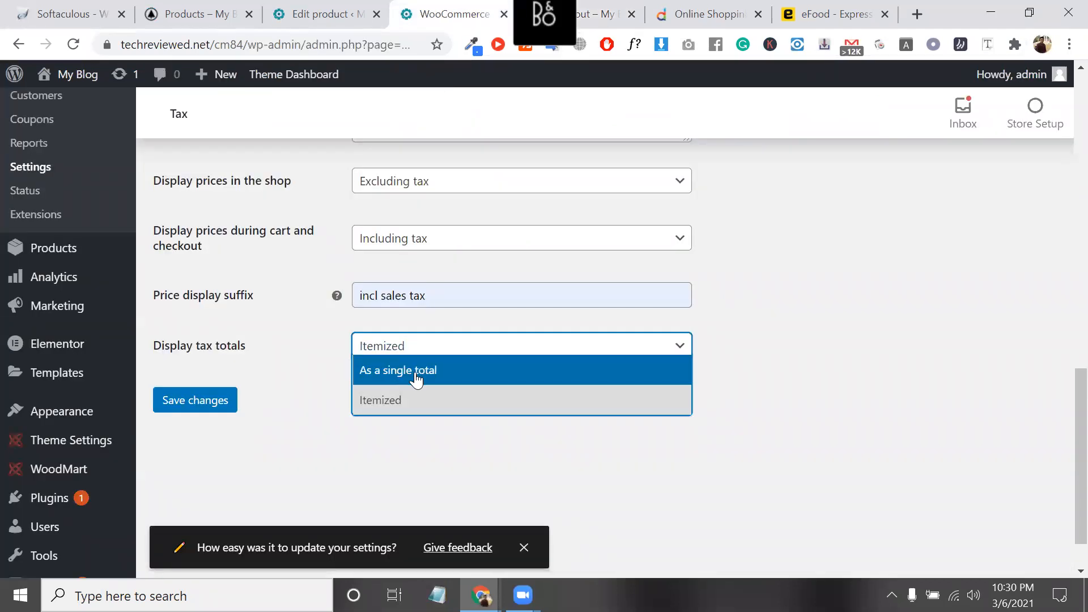
left_click(416, 374)
left_click(203, 407)
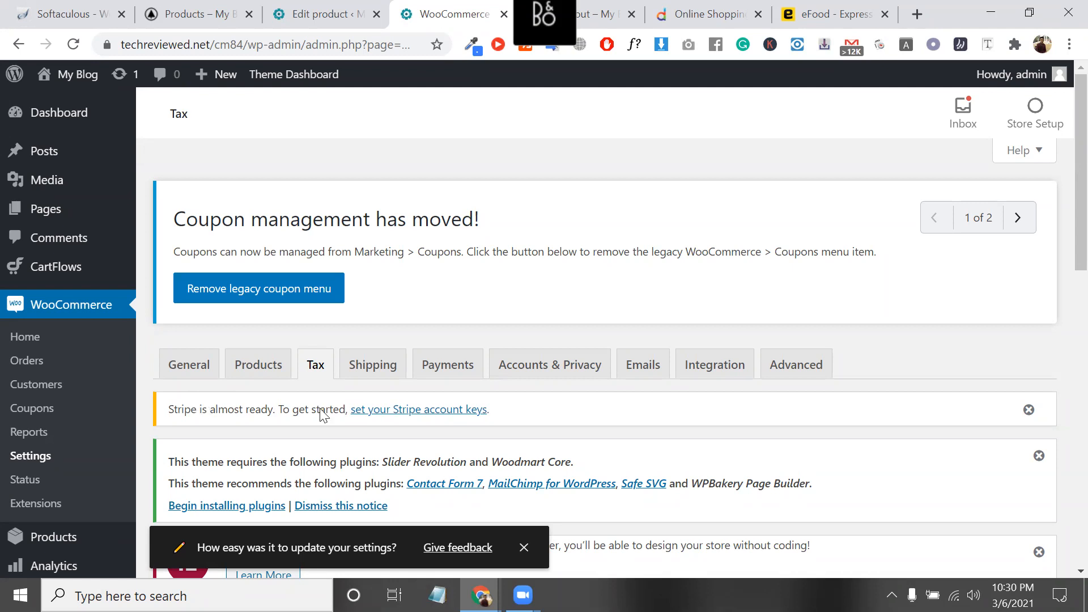
Highlight the full price display suffix text in the tax options.
scroll(384, 442, "down", 15)
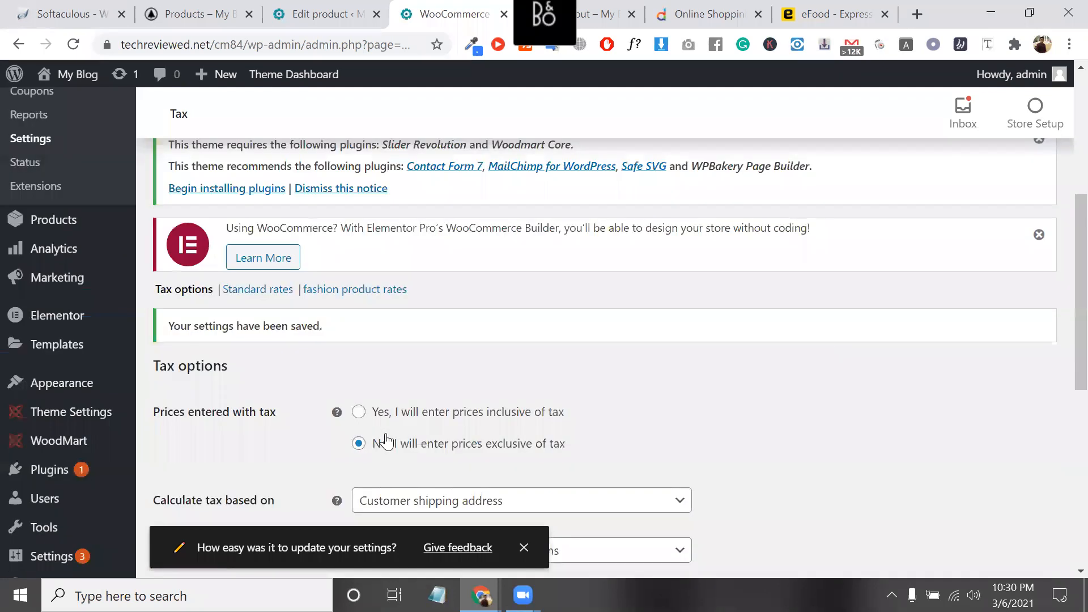
double_click(395, 391)
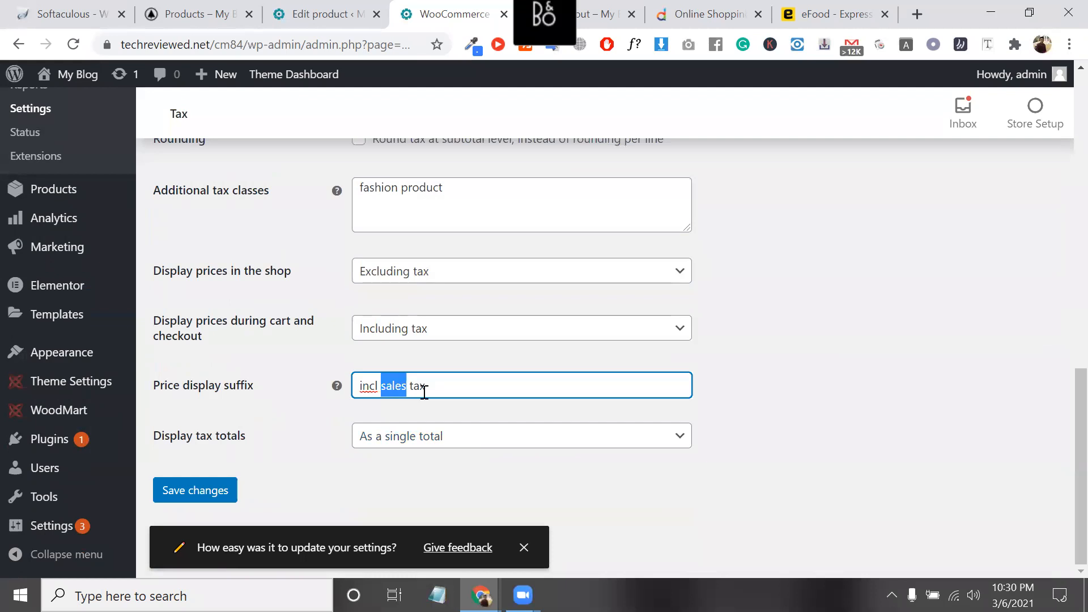
key("ctrl+a")
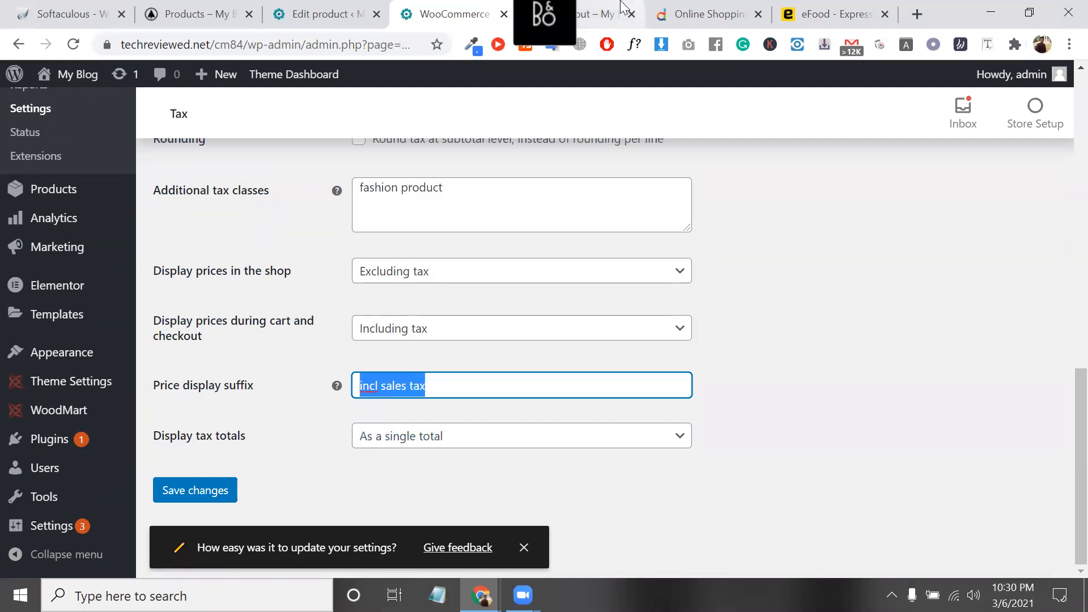
Highlight the ebook line and the Subtotal amount in the checkout order summary.
key("ctrl+Tab")
key("ctrl+shift+Tab")
key("ctrl+Tab")
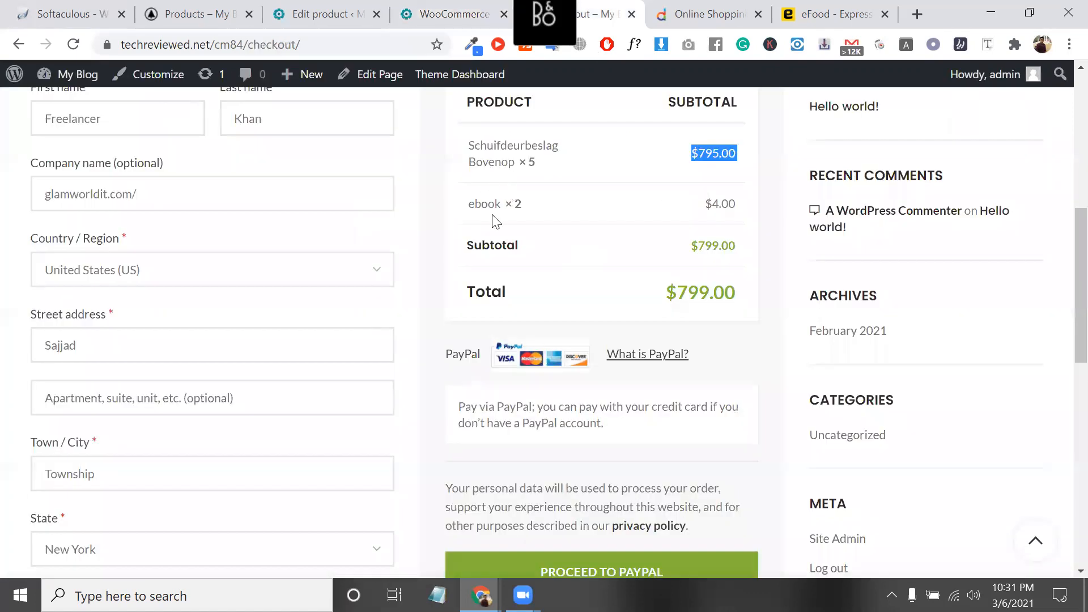
triple_click(492, 206)
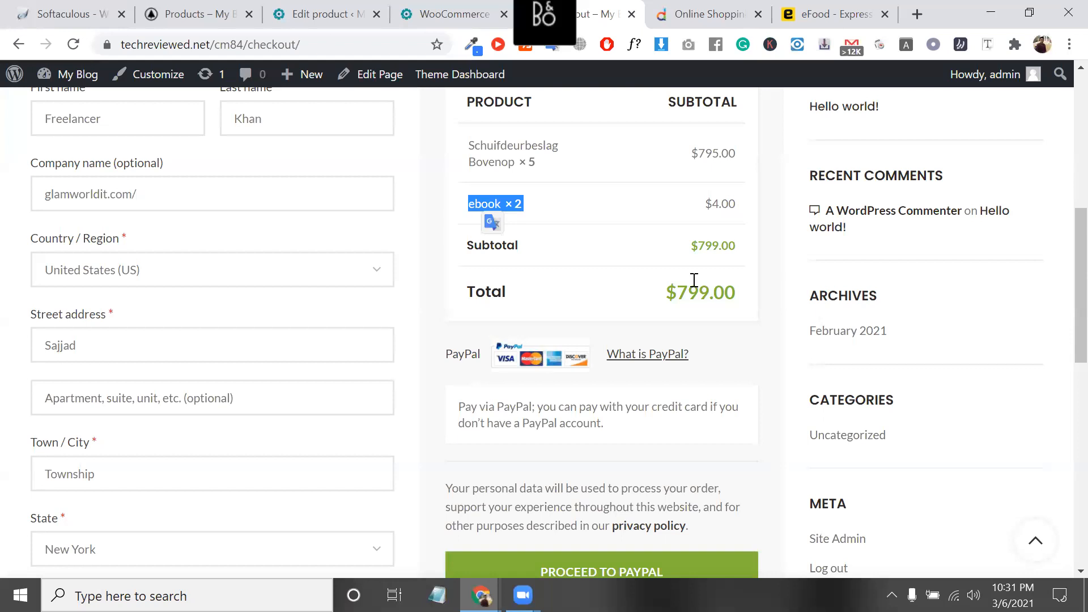
double_click(702, 246)
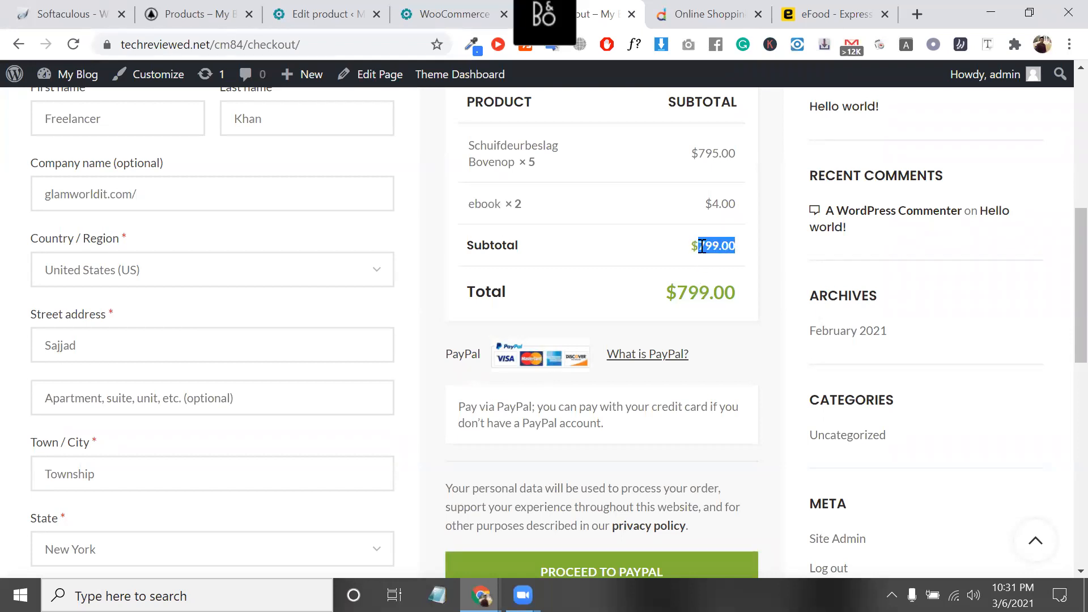
Revisit the tax totals display setting and highlight both product names in the checkout order summary.
left_click(466, 3)
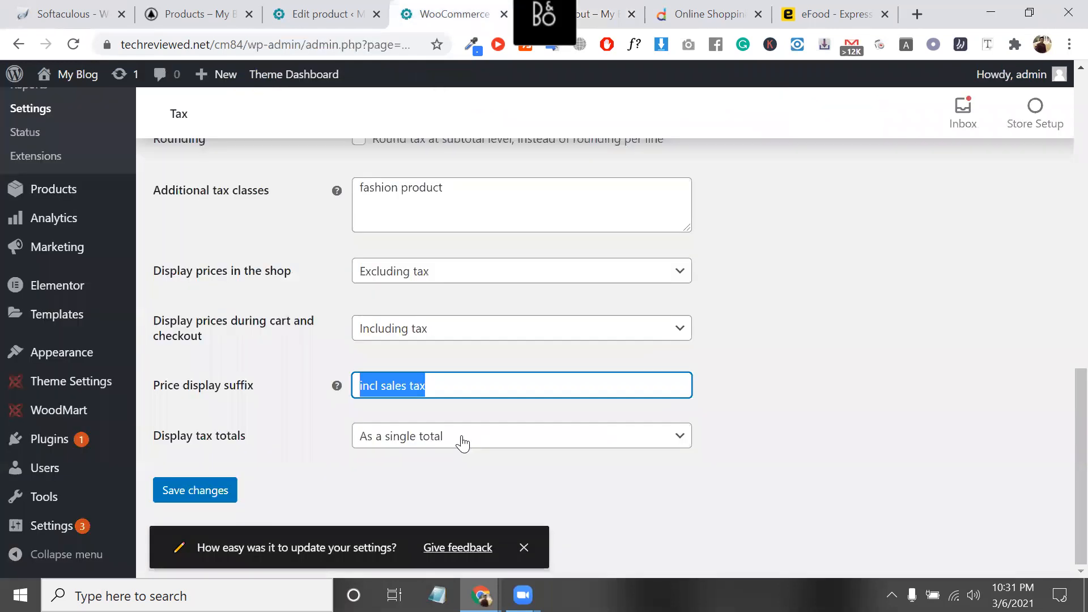
left_click(515, 432)
left_click(582, 4)
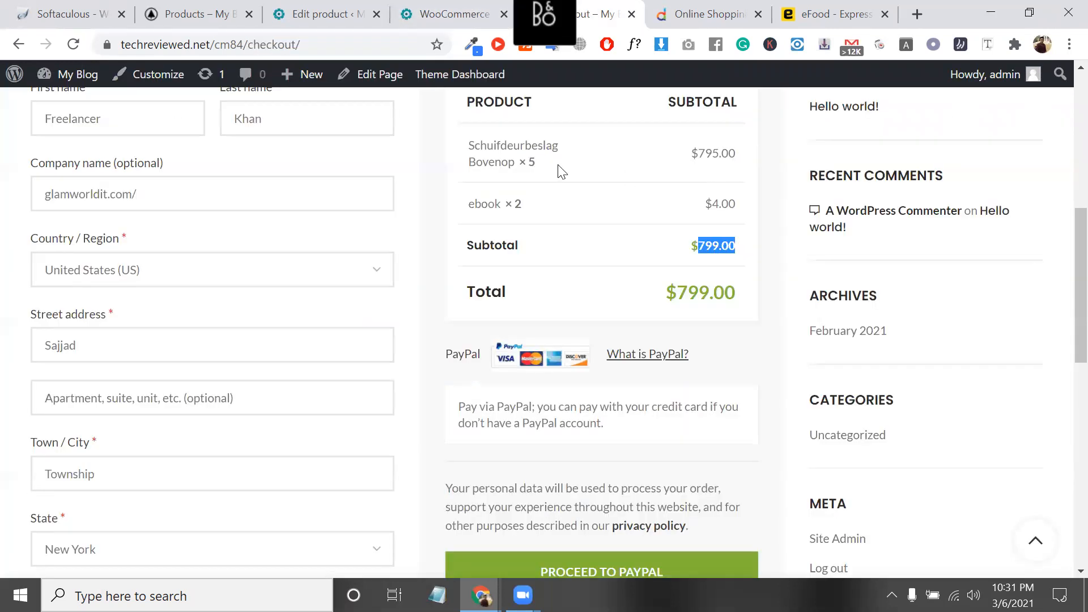
triple_click(535, 162)
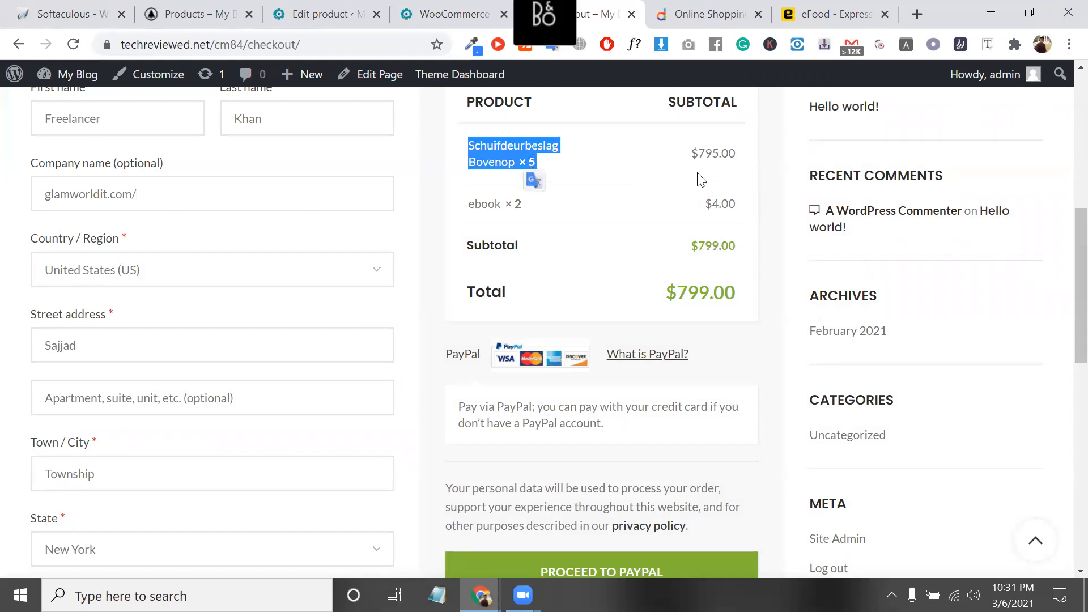
triple_click(512, 200)
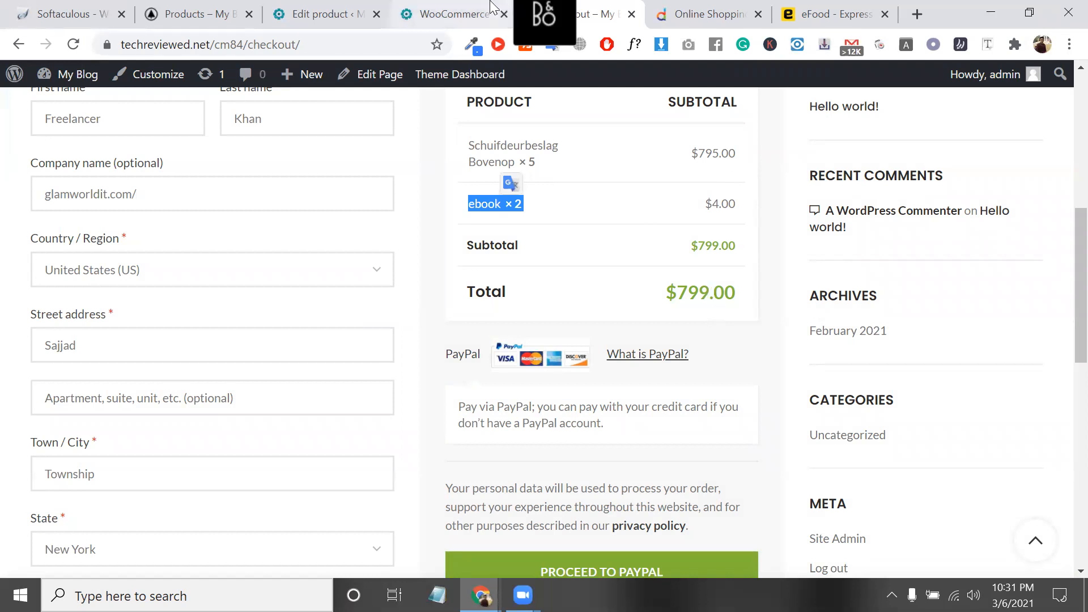
Save the tax settings and highlight the fashion product entry in the additional tax classes.
key("ctrl+shift+Tab")
left_click(178, 500)
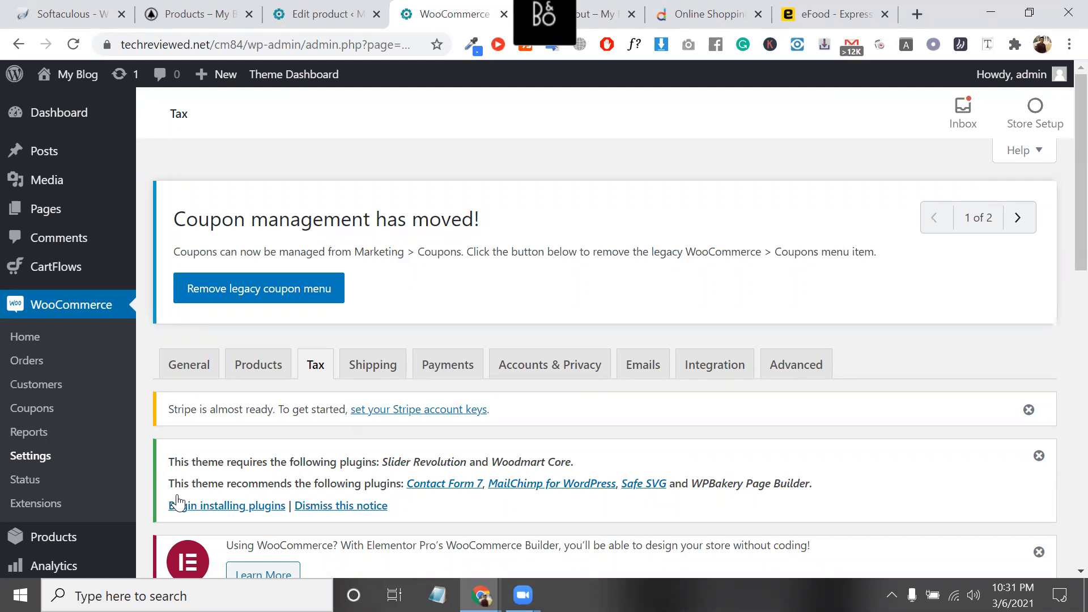
scroll(396, 465, "down", 6)
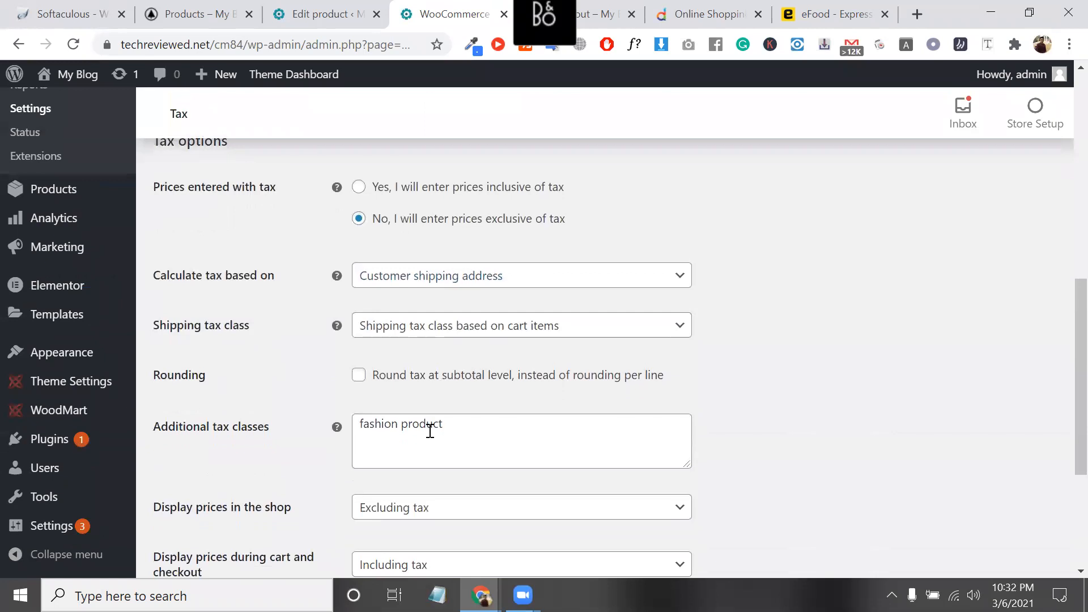
triple_click(430, 430)
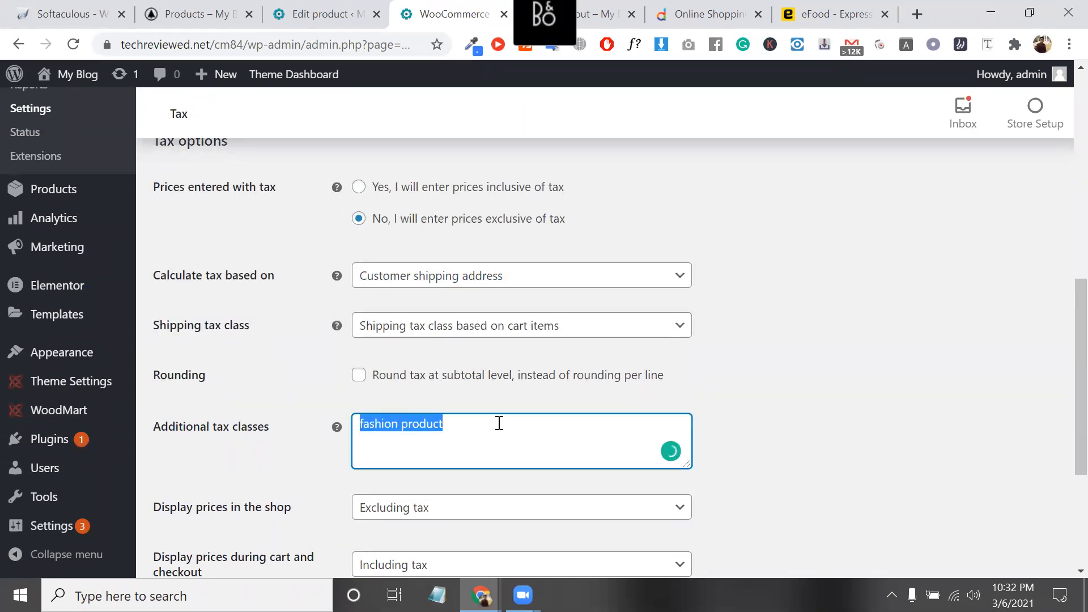
Open the Standard rates table and the fashion product rates table to examine their columns.
scroll(363, 454, "up", 8)
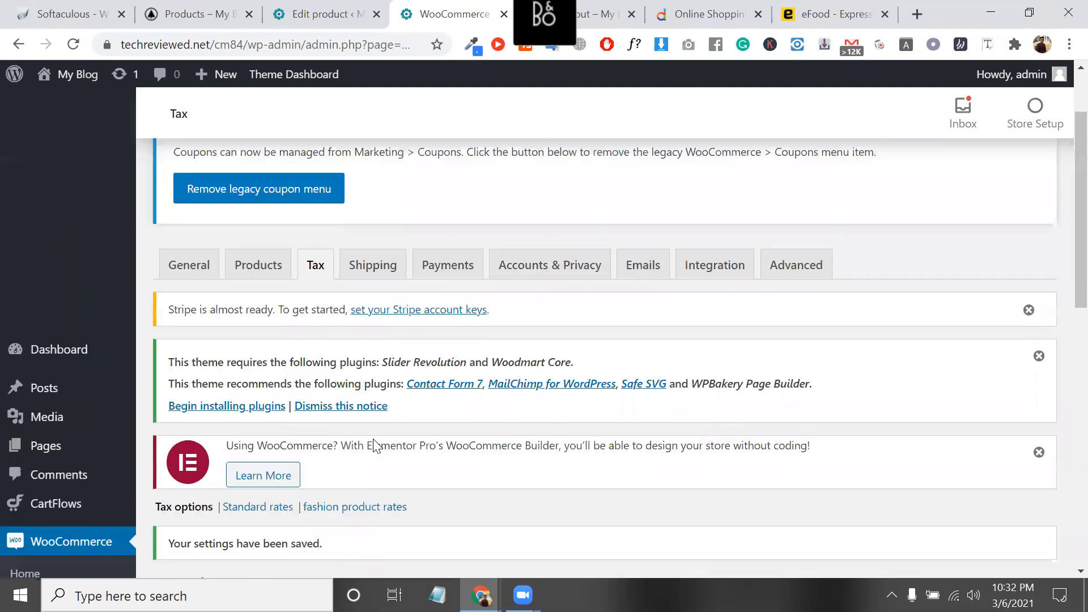
scroll(257, 346, "down", 3)
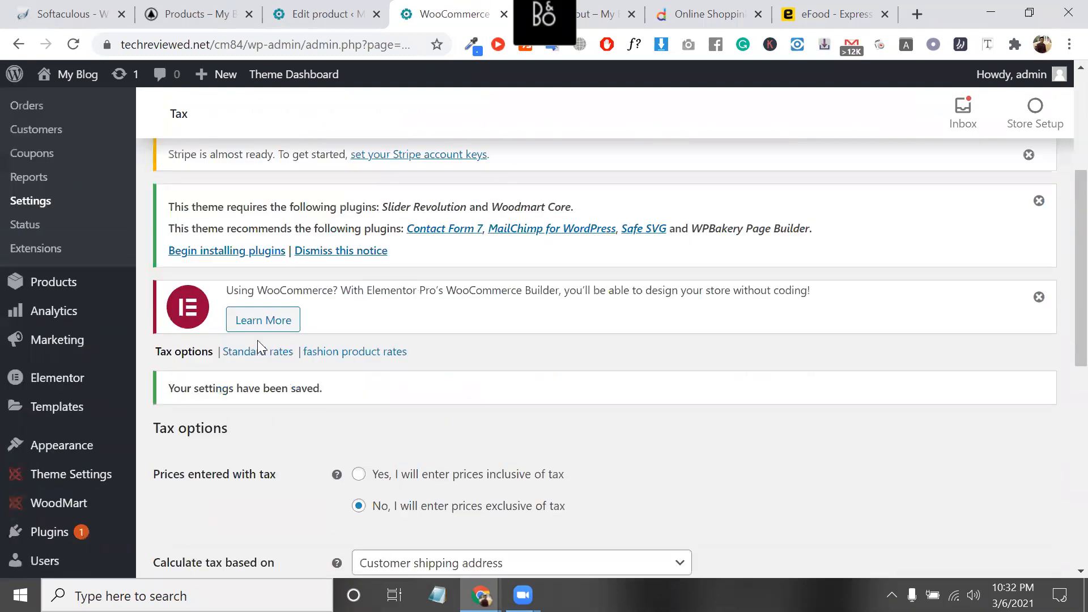
left_click(259, 342)
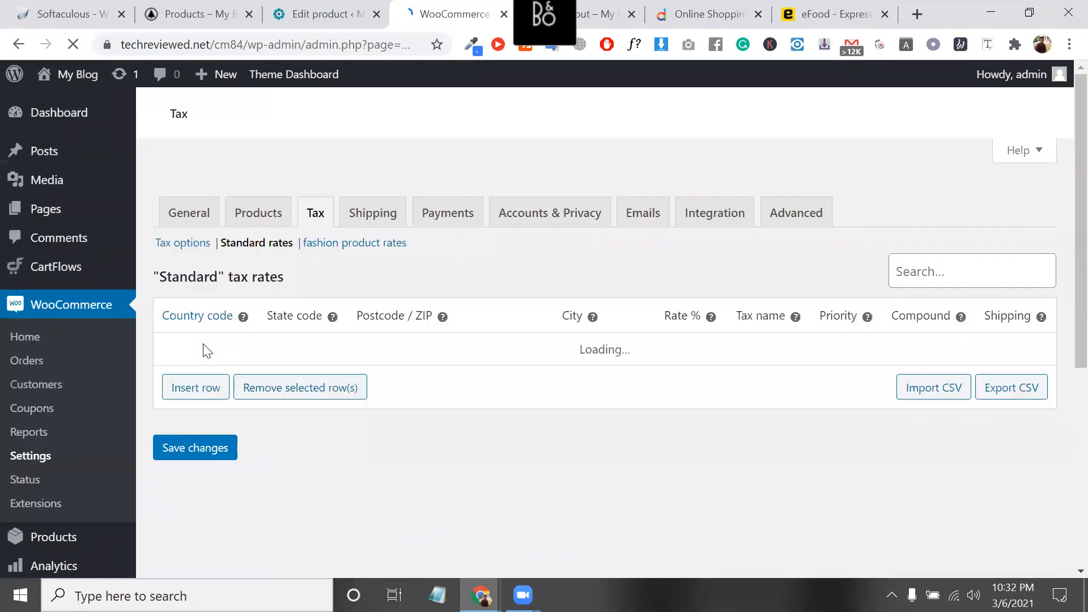
left_click(341, 367)
scroll(610, 323, "down", 4)
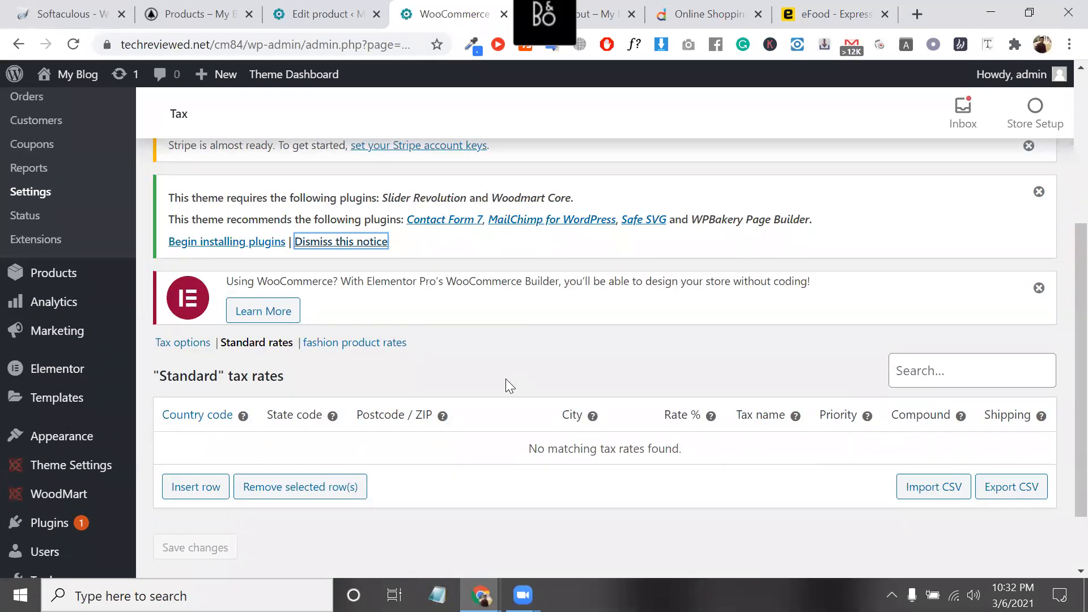
left_click(365, 341)
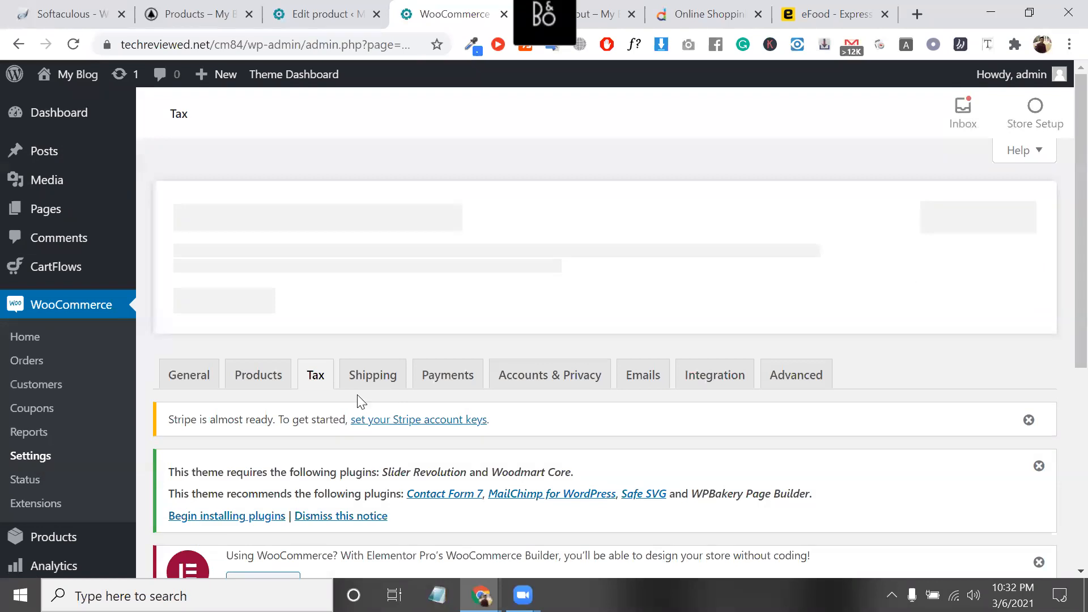
scroll(358, 401, "down", 5)
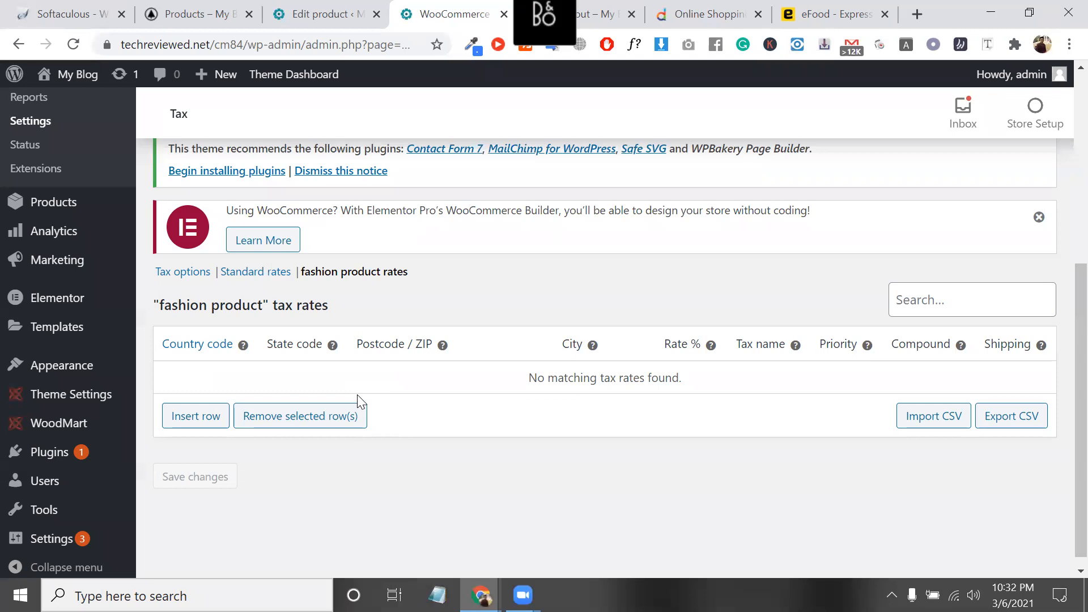
Switch to the Standard rates and back to the fashion product rates to compare the two tables.
left_click(285, 276)
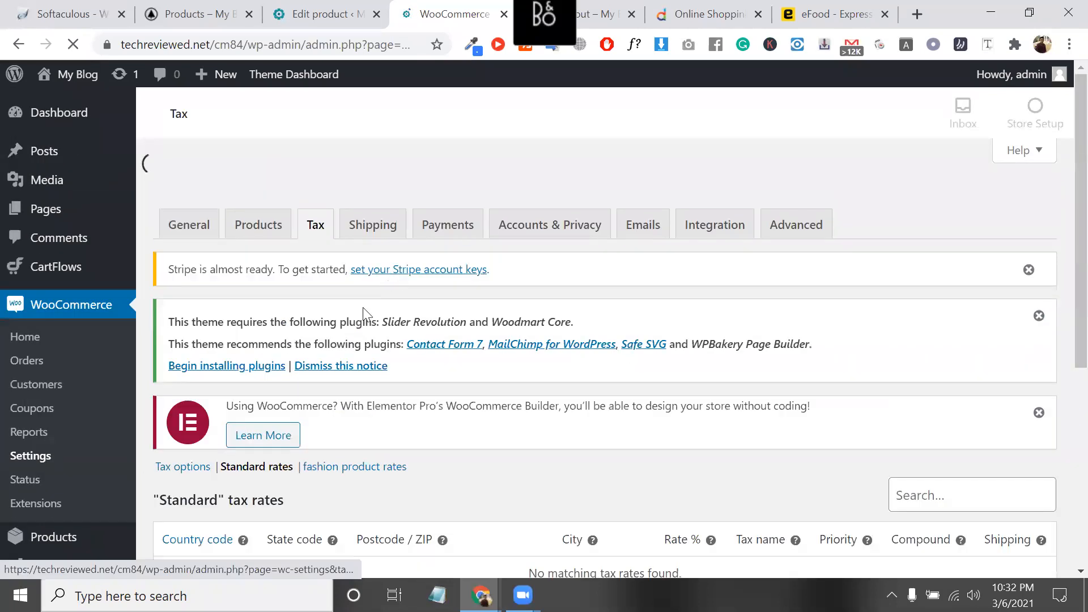
scroll(279, 413, "down", 4)
scroll(276, 396, "up", 3)
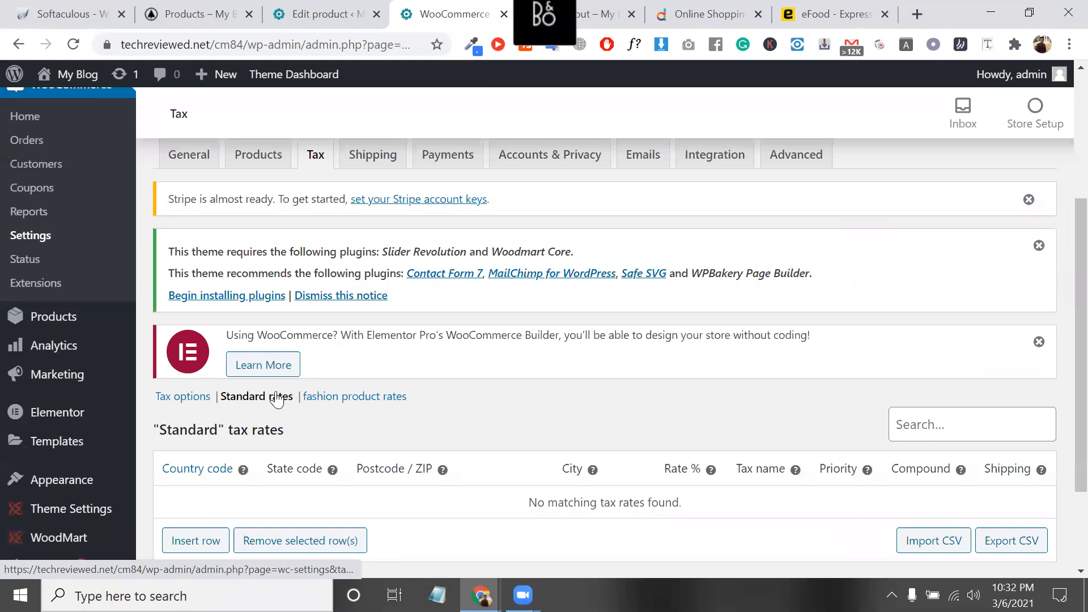
left_click(352, 389)
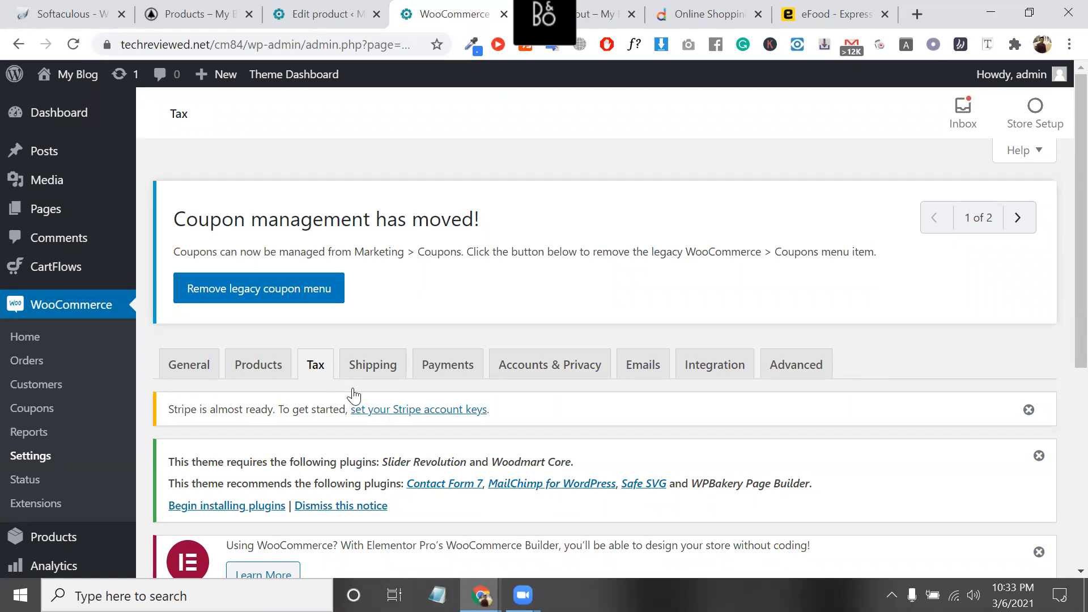
scroll(353, 395, "down", 5)
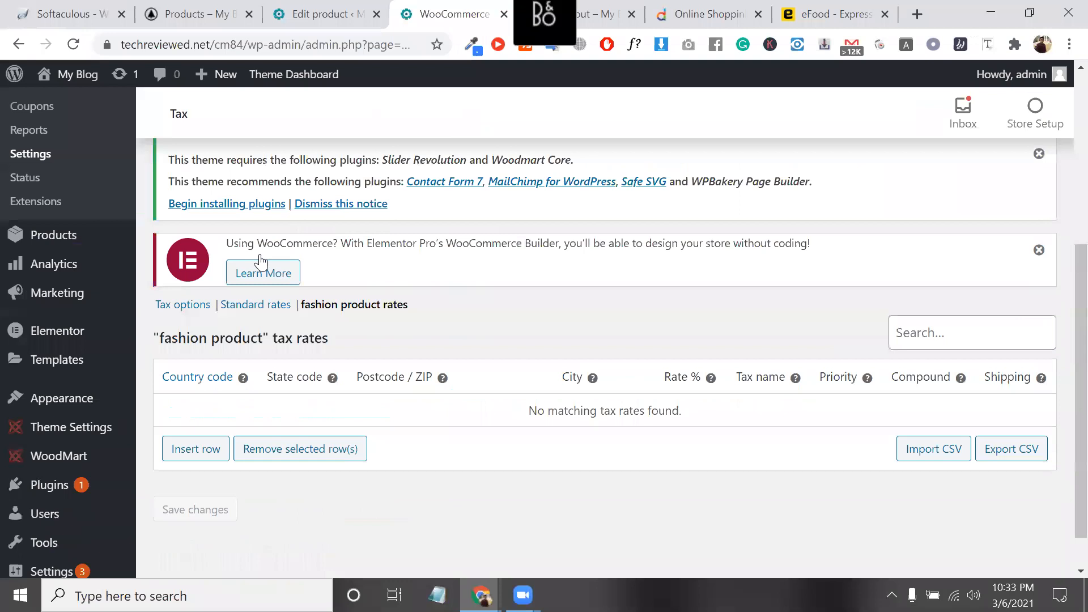
scroll(261, 262, "down", 1)
Open the Standard rates table and insert a blank tax rate row.
left_click(260, 262)
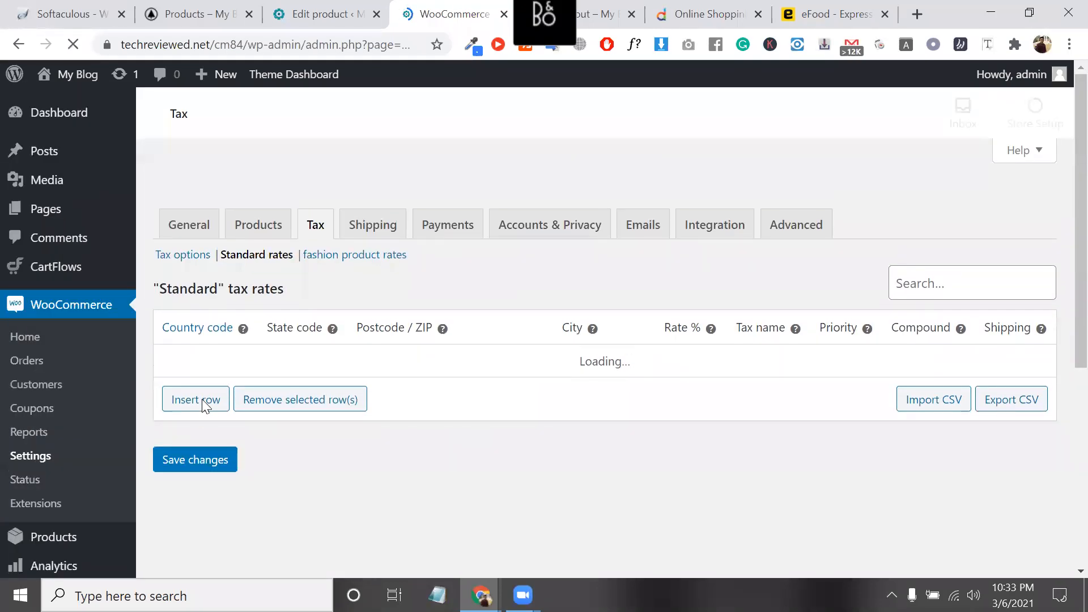
scroll(200, 269, "down", 5)
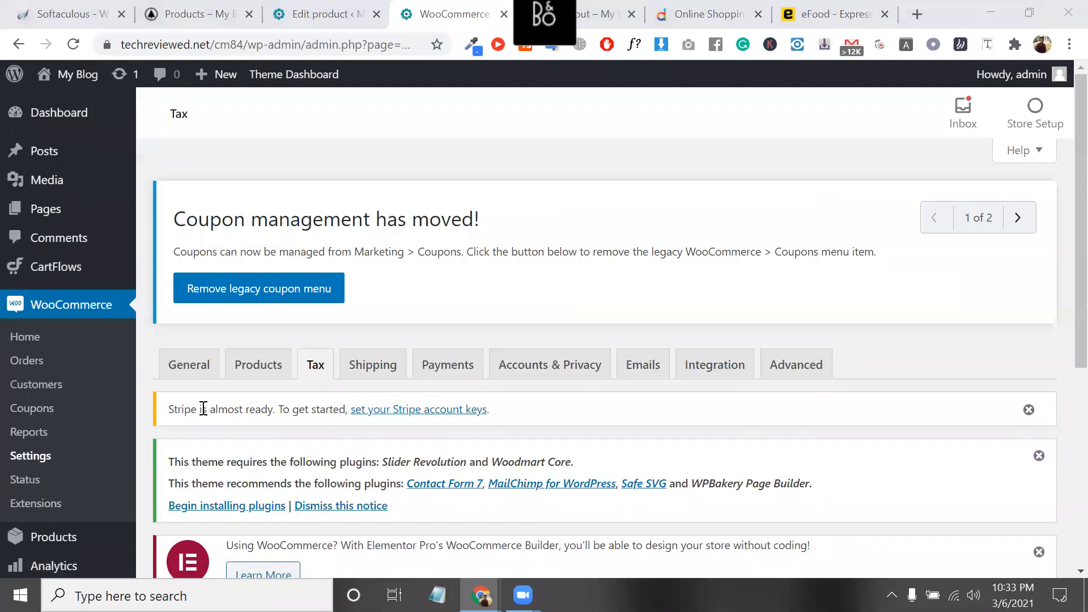
key("super+Tab")
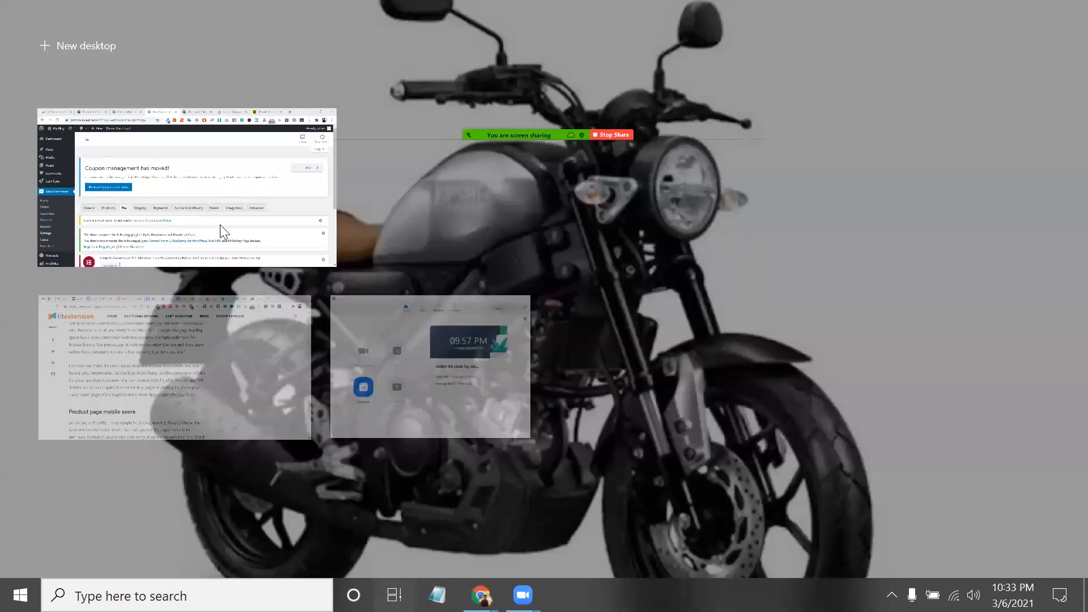
key("super+Tab")
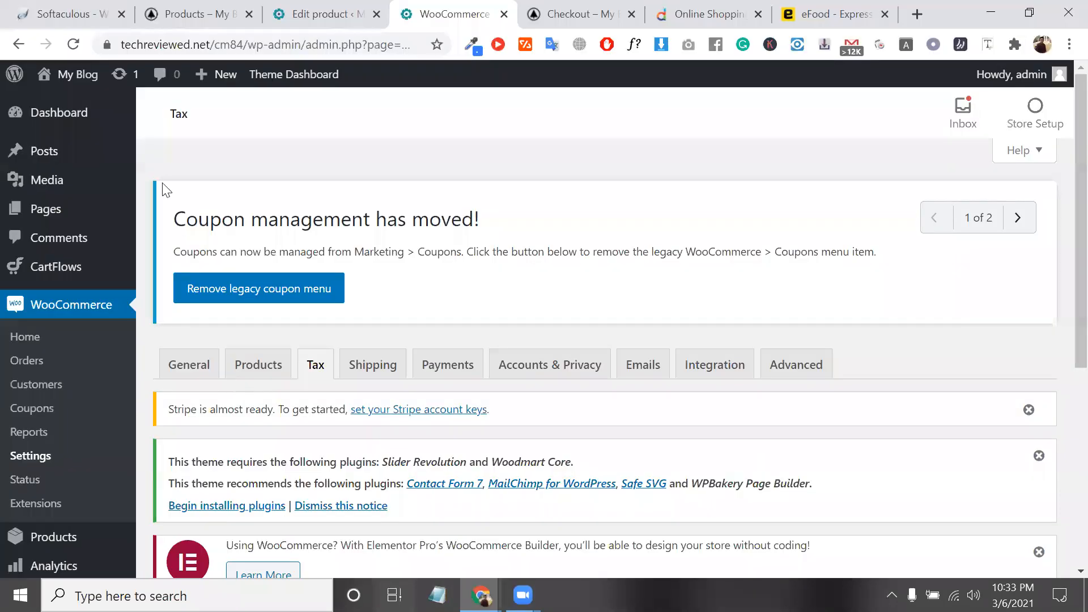
scroll(256, 418, "down", 6)
key("super+Tab")
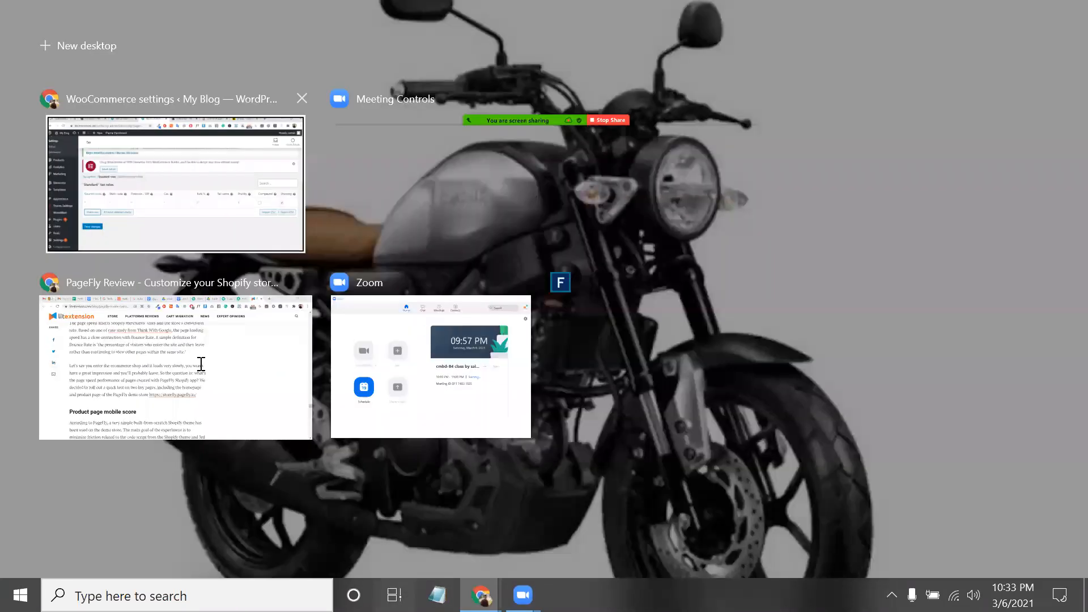
key("super+Tab")
left_click(201, 363)
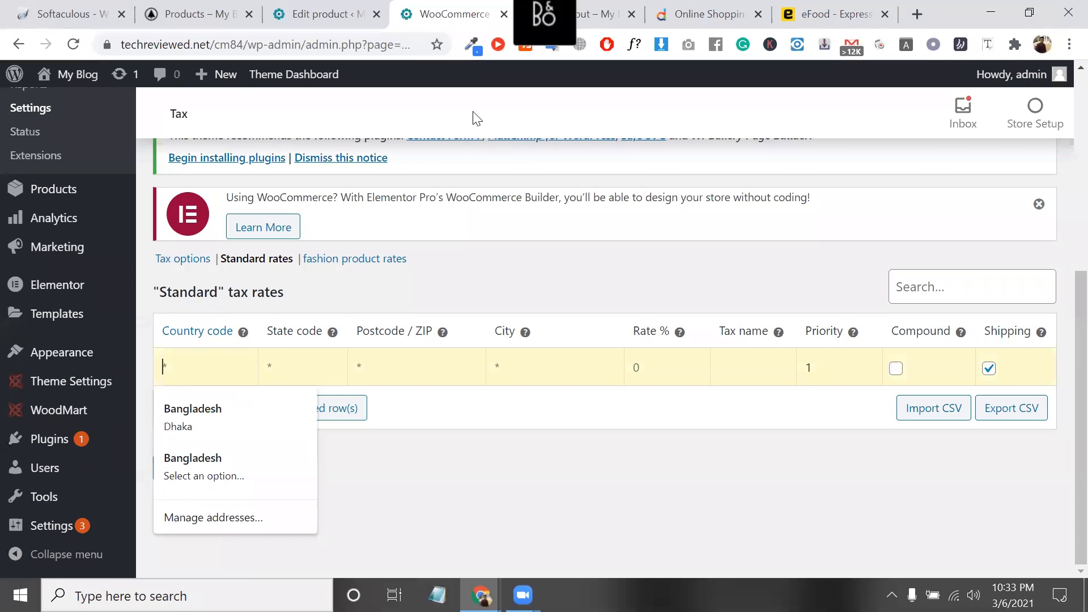
Revisit the checkout order summary, and open the General settings in a new tab to examine the store address and selling countries.
left_click(615, 11)
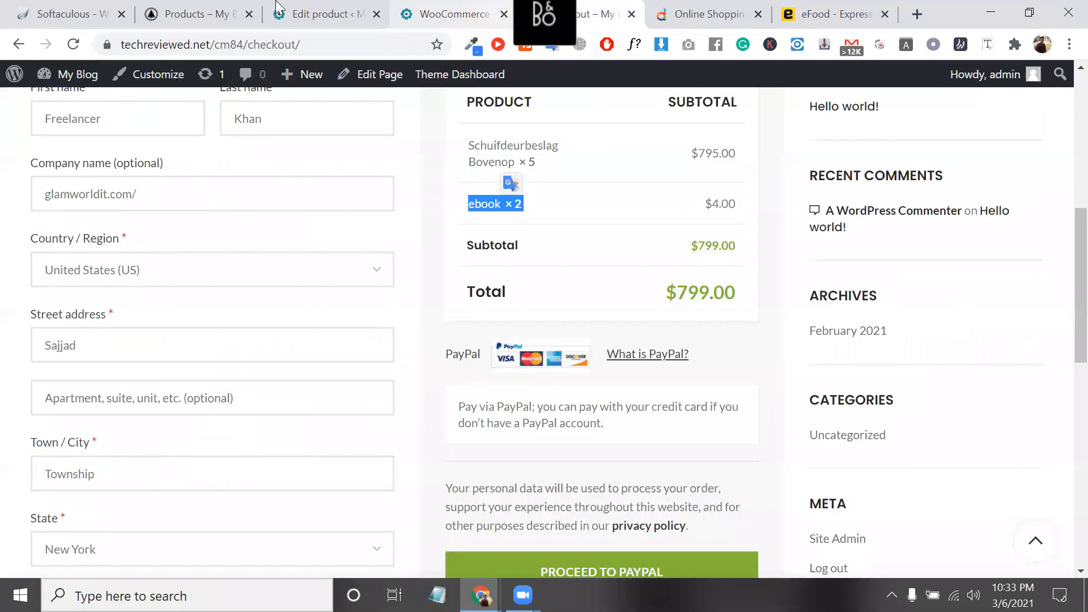
left_click(334, 10)
left_click(450, 10)
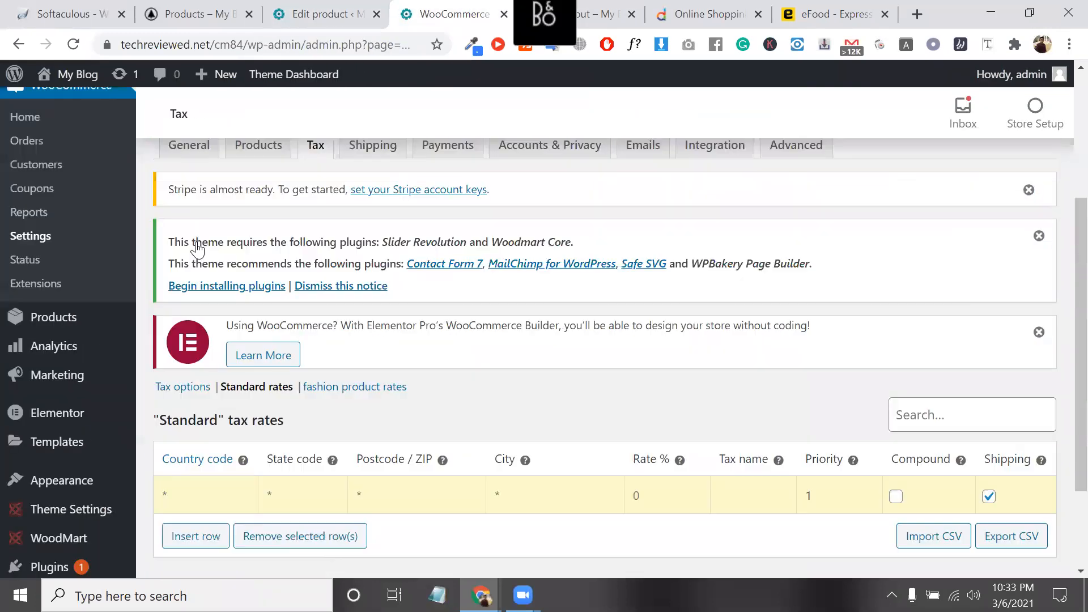
scroll(219, 250, "up", 2)
middle_click(187, 238)
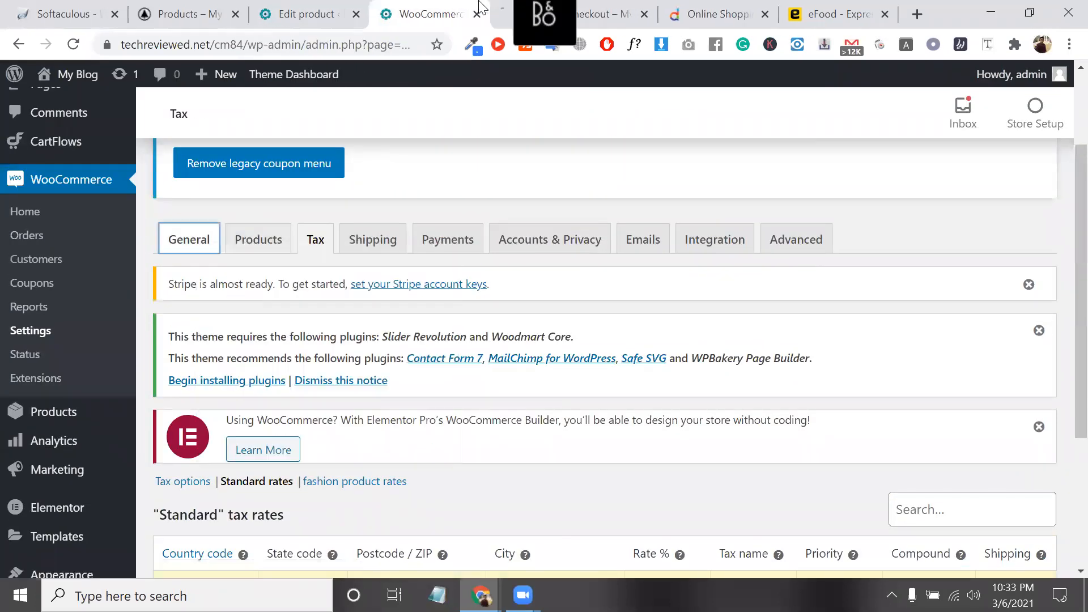
left_click(479, 10)
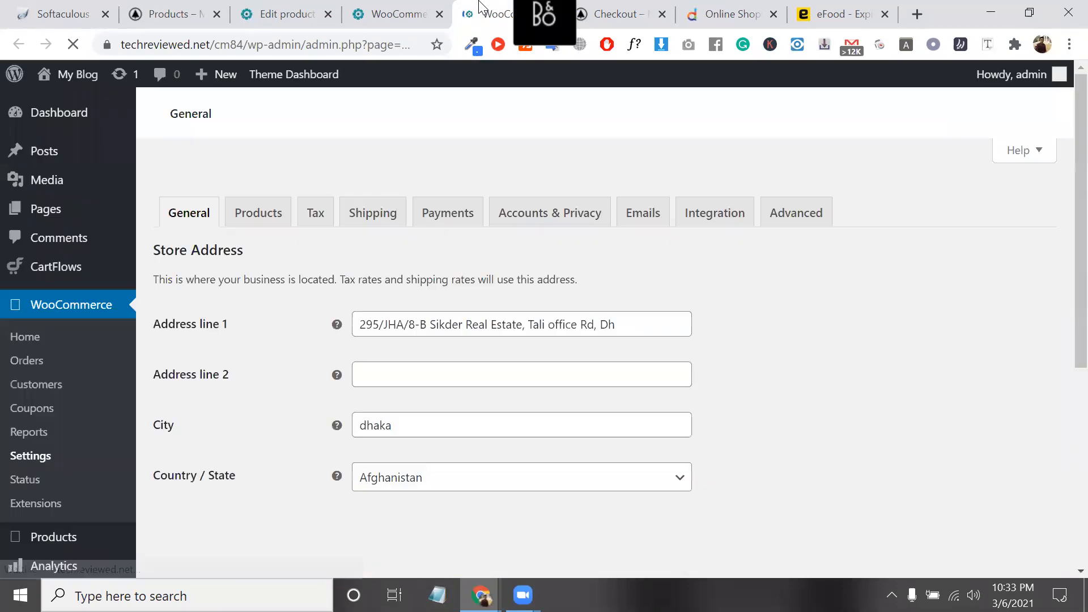
scroll(572, 329, "down", 4)
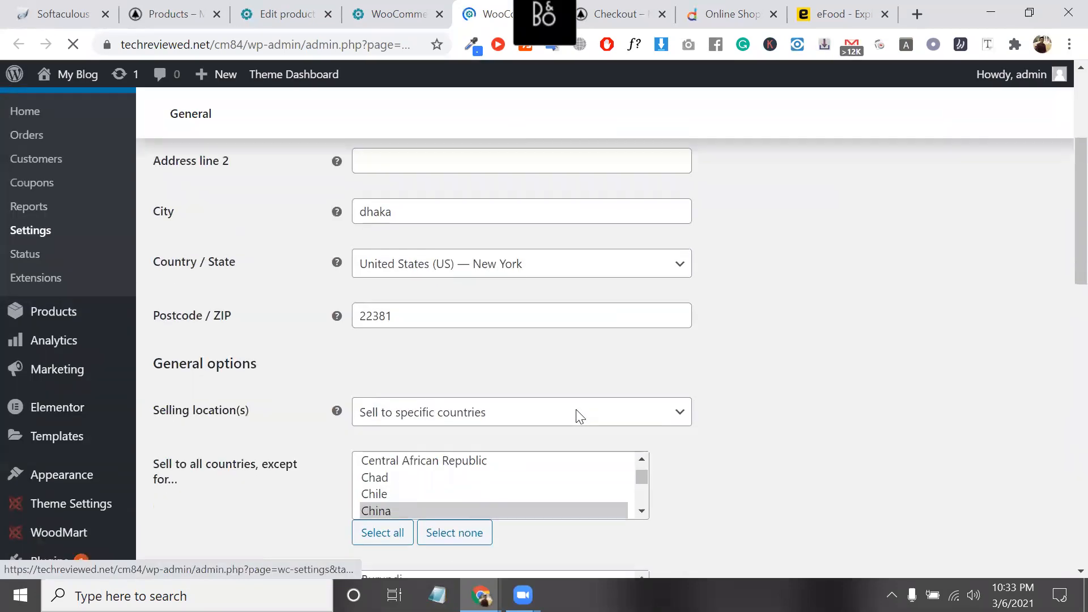
scroll(612, 411, "down", 2)
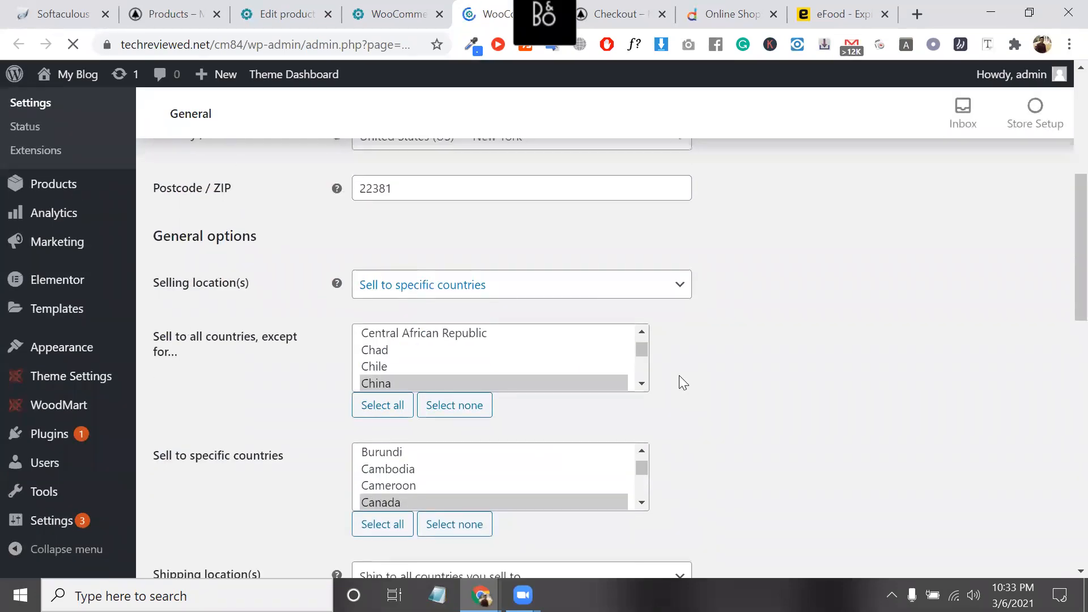
scroll(683, 383, "down", 3)
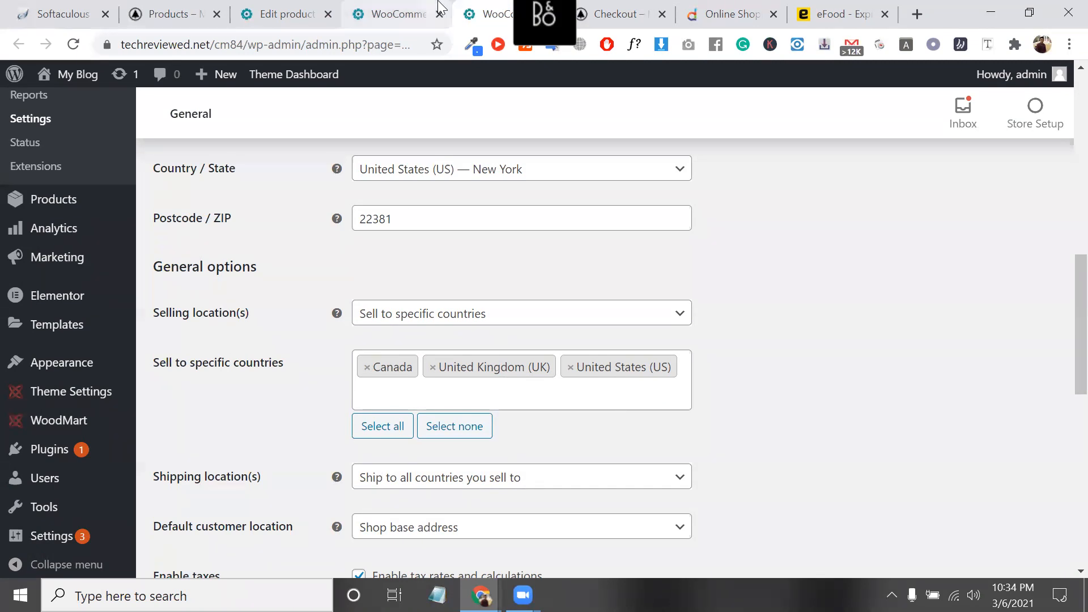
Return to the Standard rates table and show the country code suggestions for the new row.
left_click(396, 14)
scroll(221, 363, "down", 3)
left_click(220, 363)
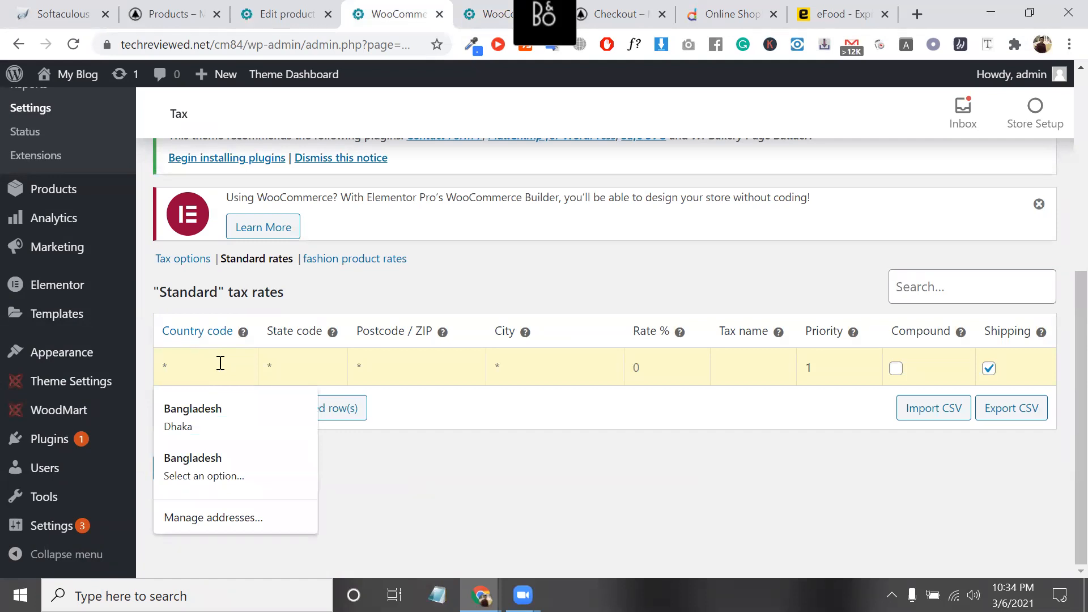
Switch back to the General settings and open the list of specific selling countries for editing.
left_click(492, 7)
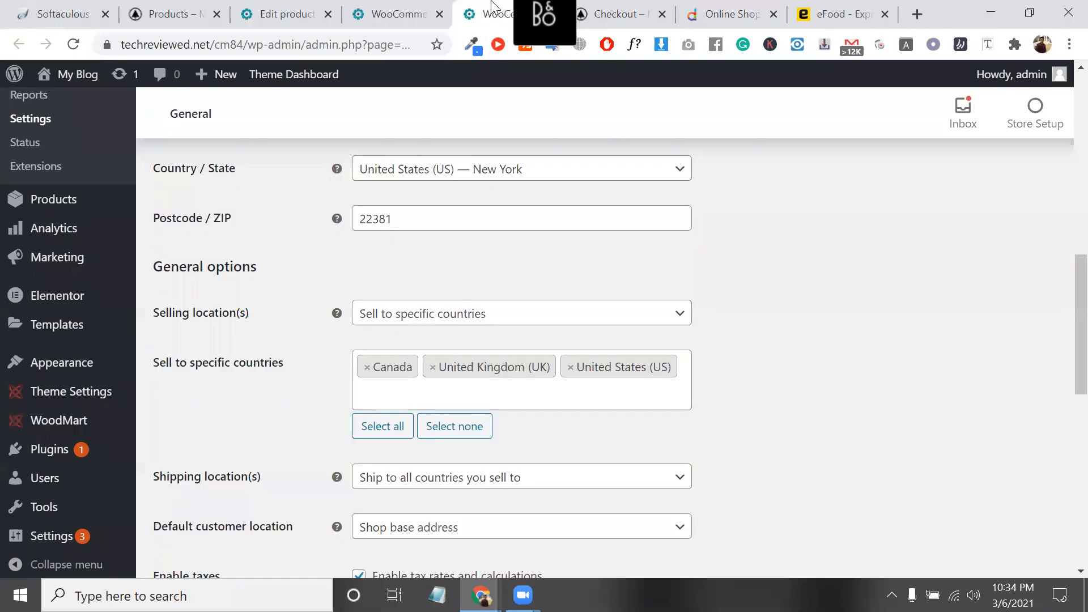
scroll(438, 279, "down", 2)
left_click(437, 277)
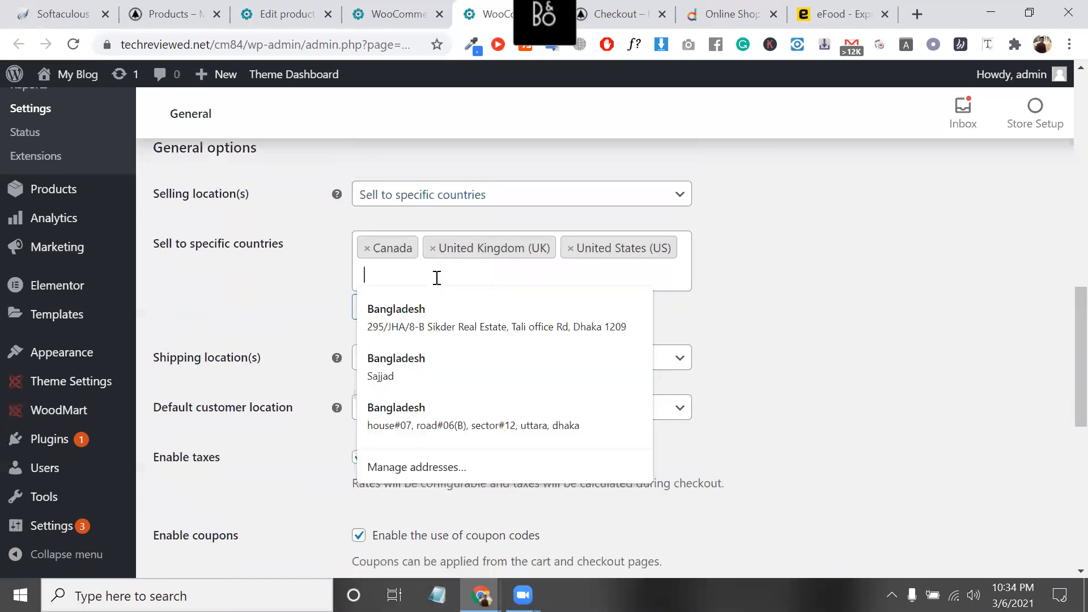
type("in")
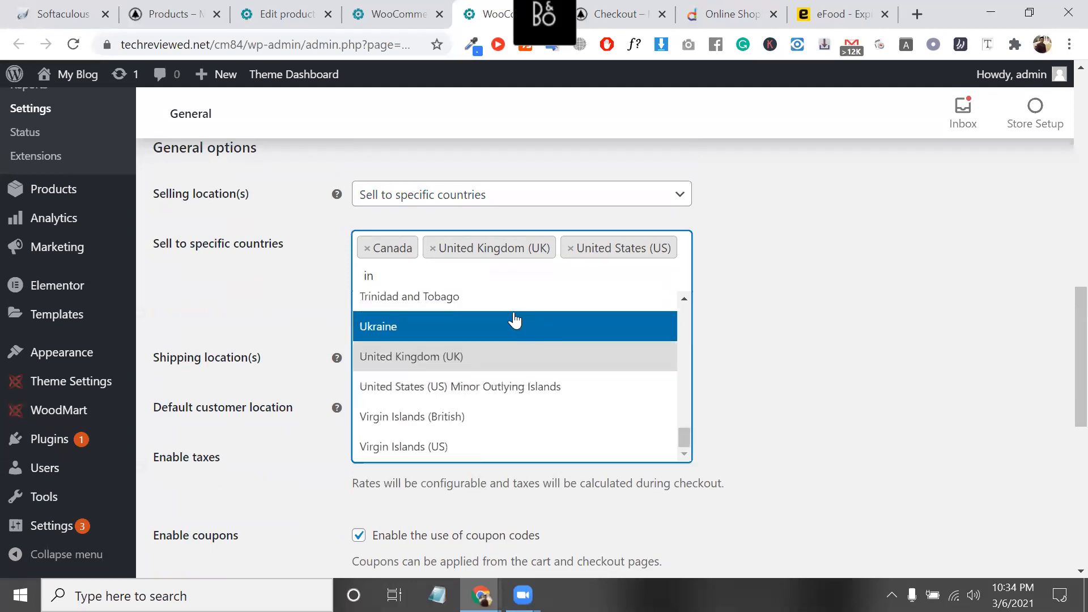
scroll(479, 340, "up", 20)
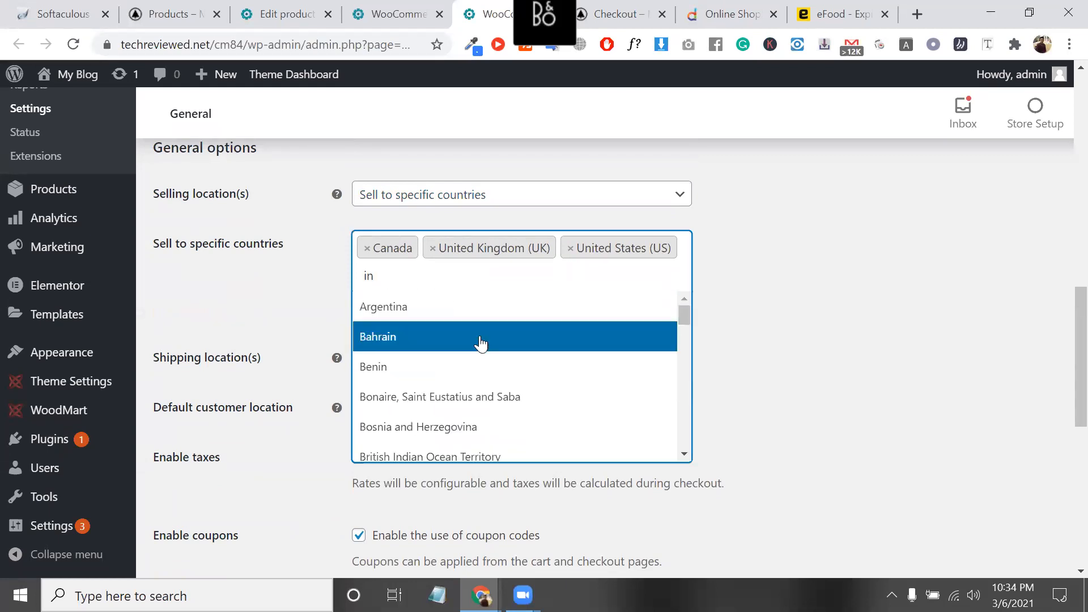
left_click(441, 268)
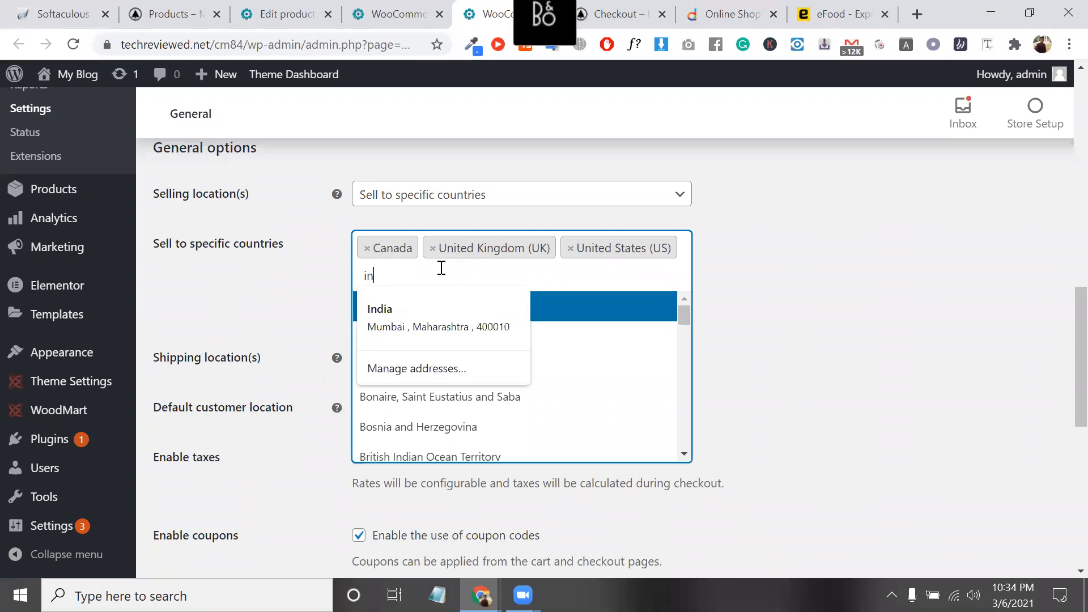
type("di")
key("BackSpace")
key("BackSpace")
key("BackSpace")
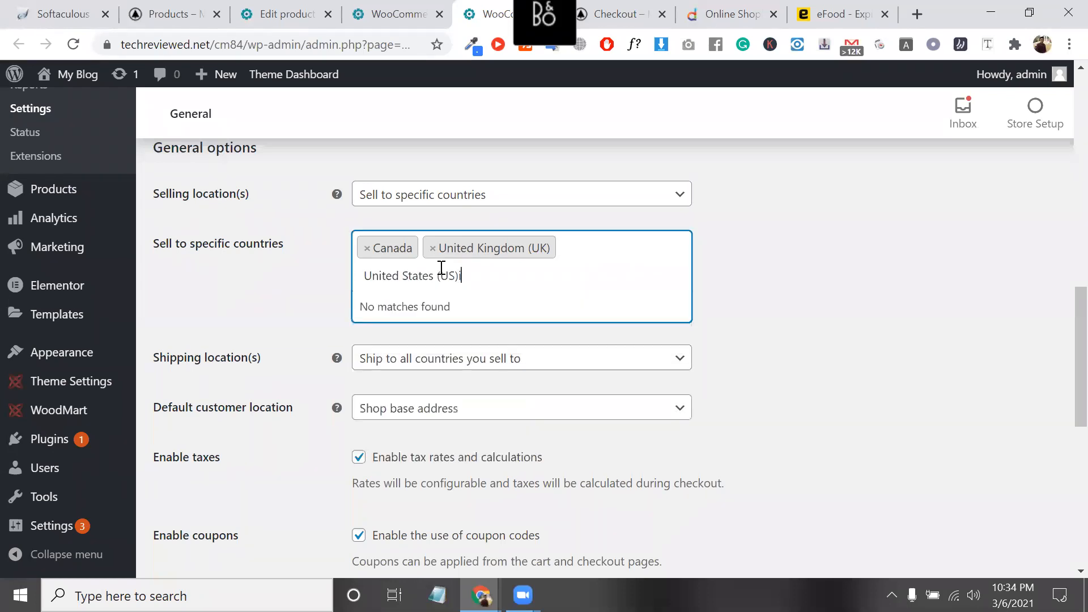
key("BackSpace")
key("BackSpace")
key("BackSpace")
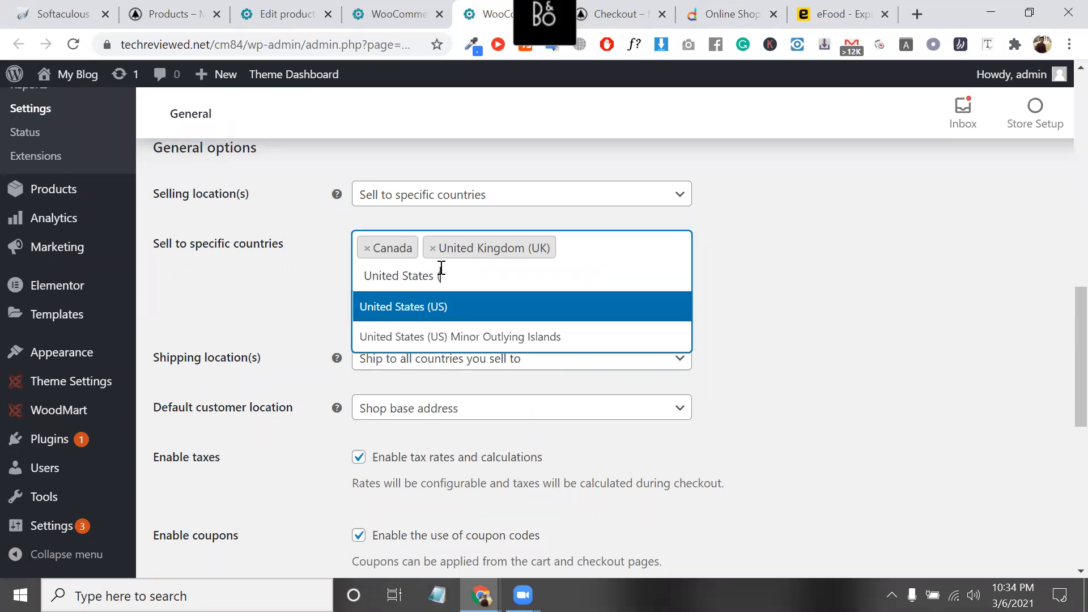
left_click(447, 316)
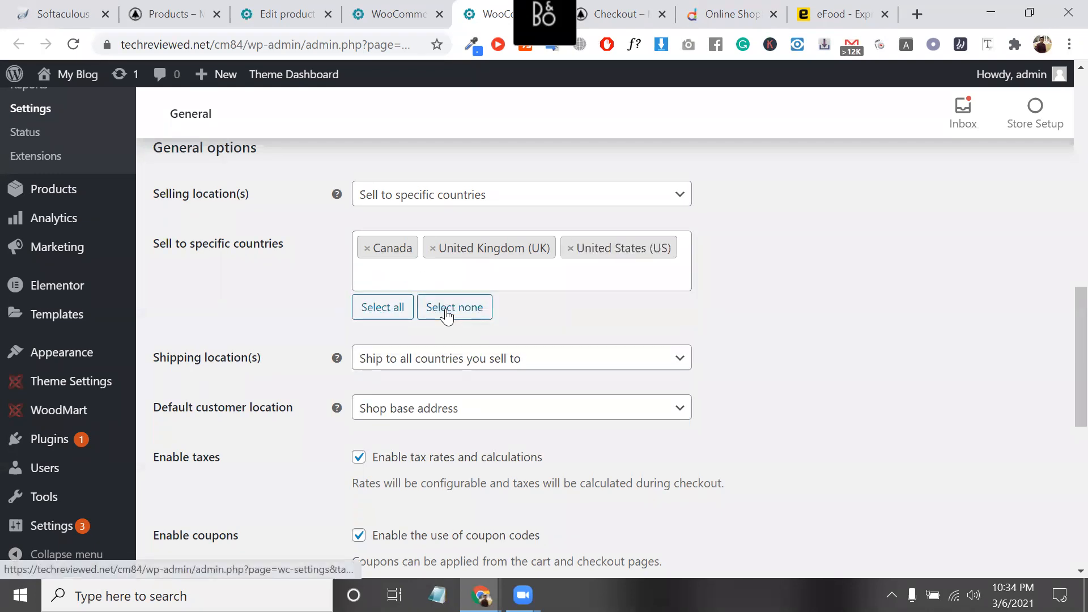
Add India to the specific selling countries and save the General settings.
type("in")
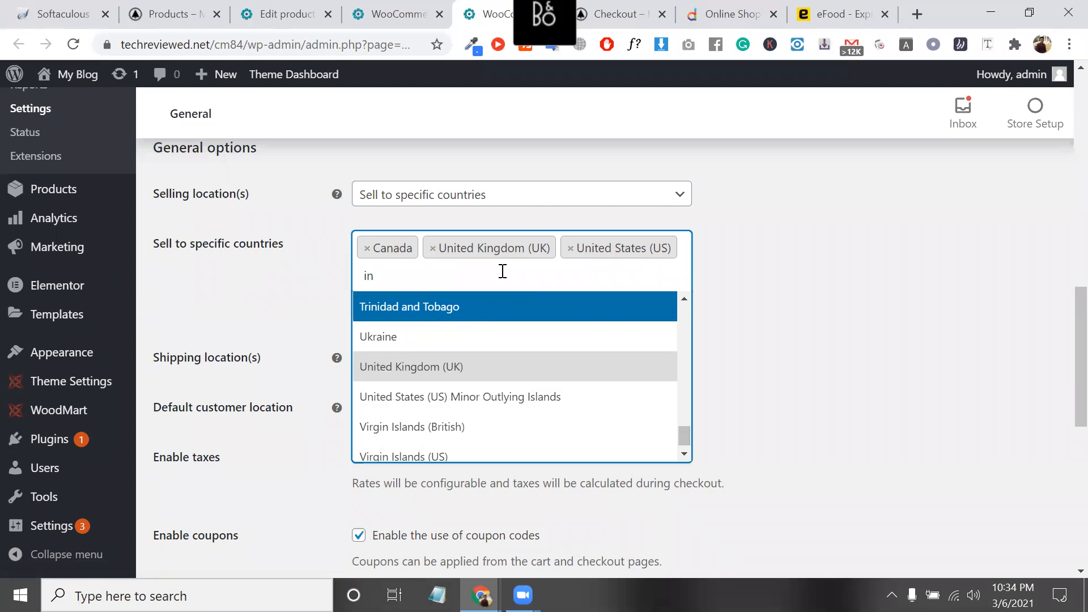
type("dia")
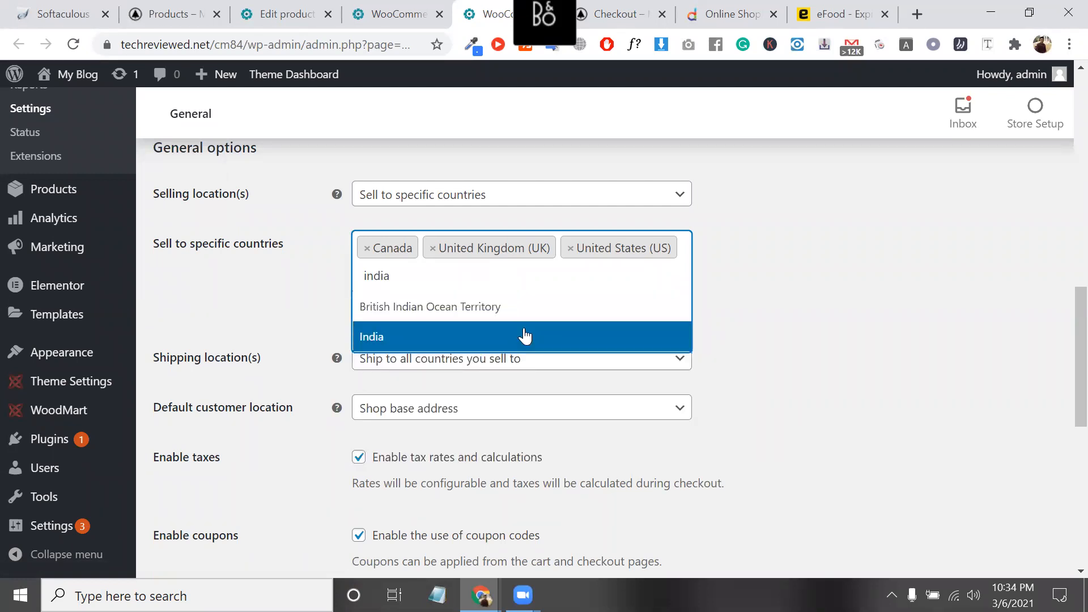
left_click(524, 336)
scroll(482, 396, "down", 10)
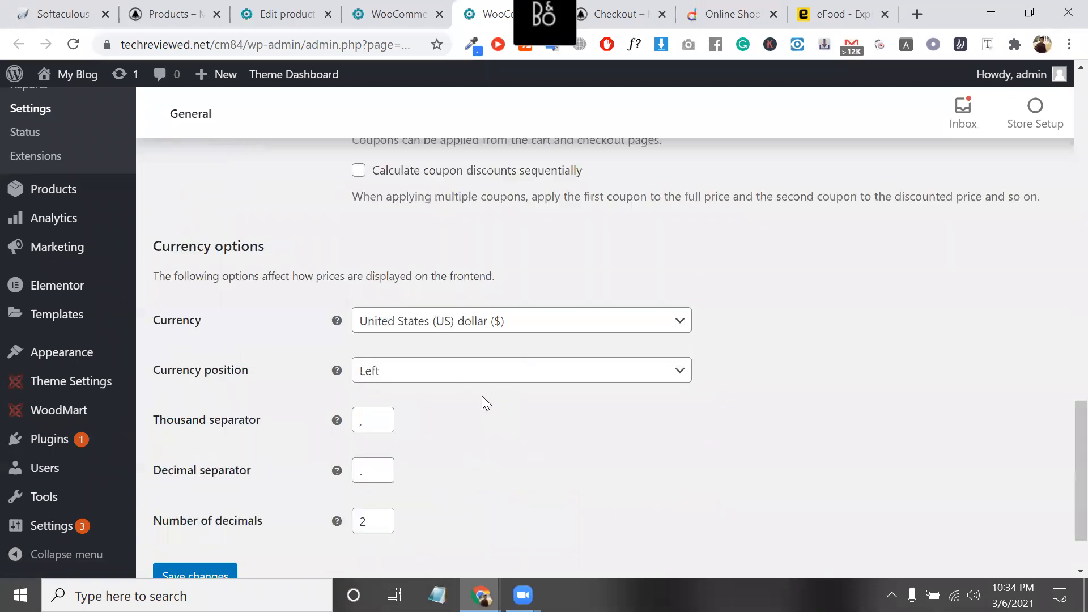
left_click(225, 488)
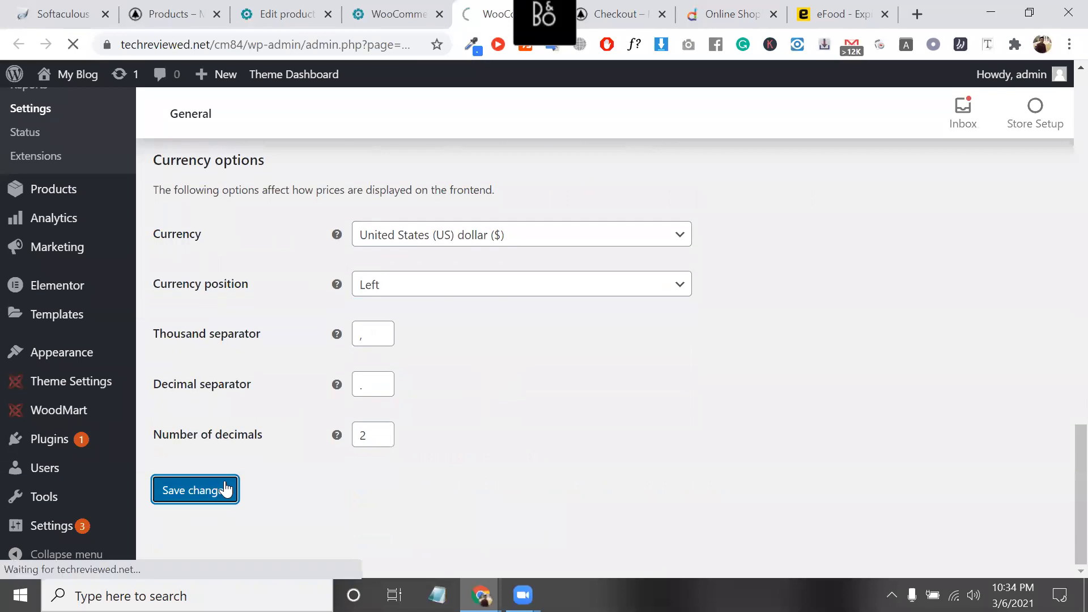
Reload the tax settings page, discarding unsaved changes, and insert a blank row in the Standard rates table.
left_click(402, 8)
left_click(73, 51)
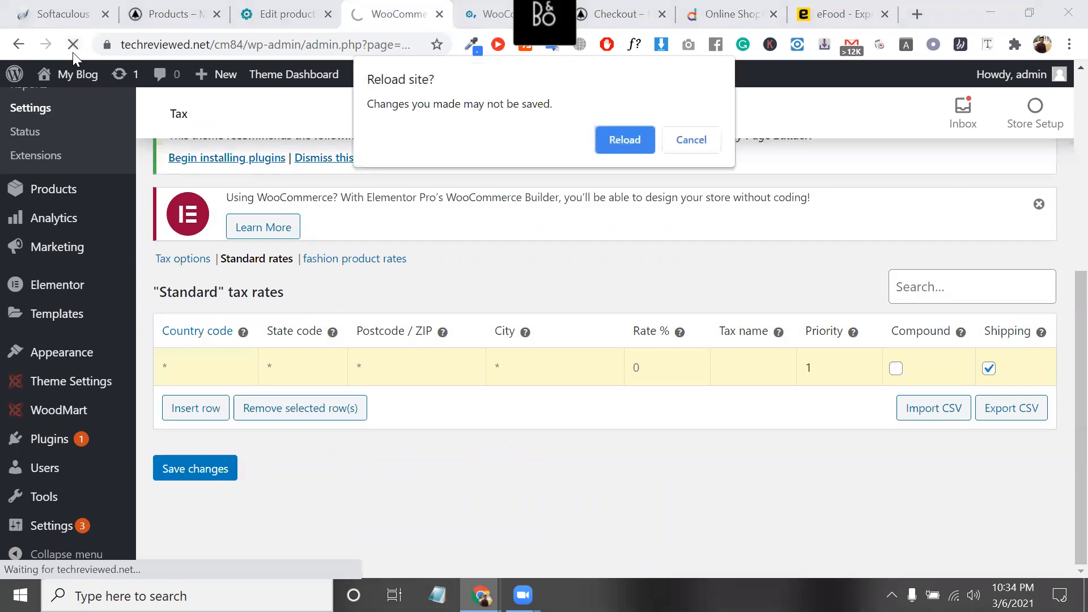
left_click(632, 140)
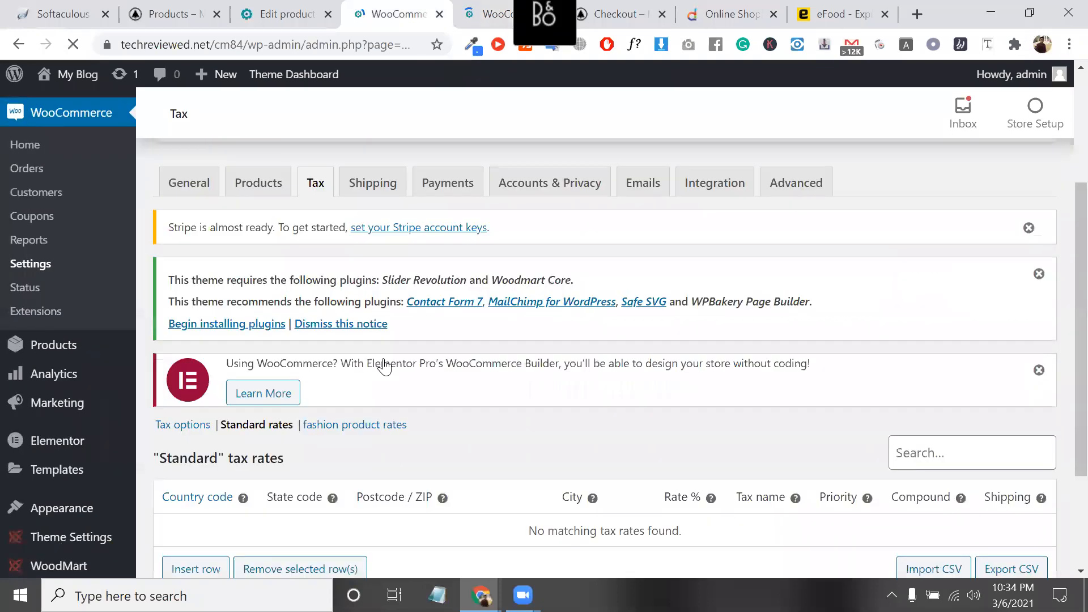
scroll(193, 425, "down", 3)
left_click(193, 425)
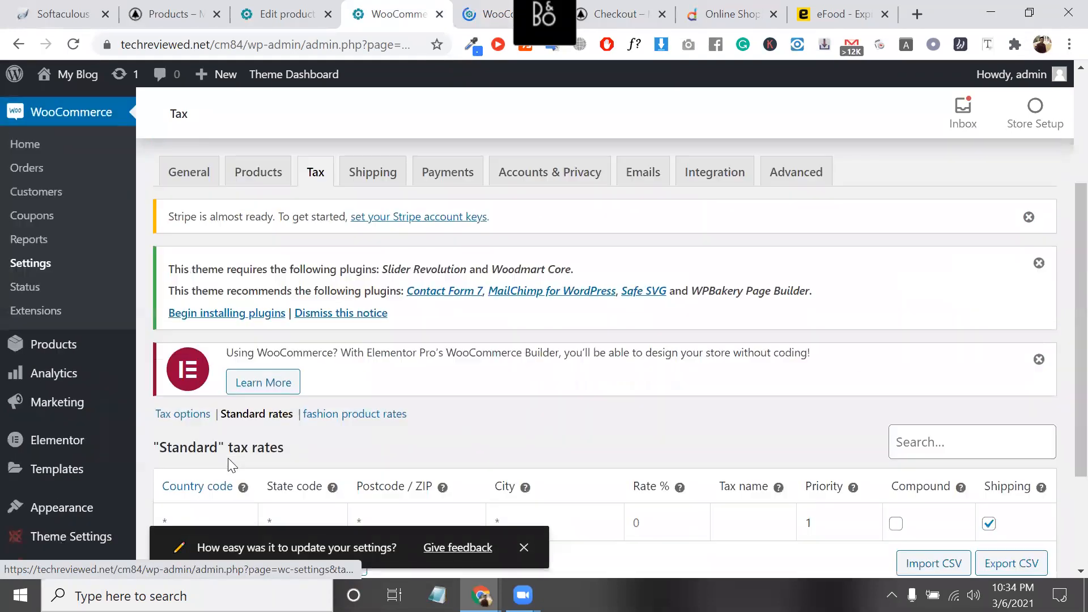
left_click(231, 360)
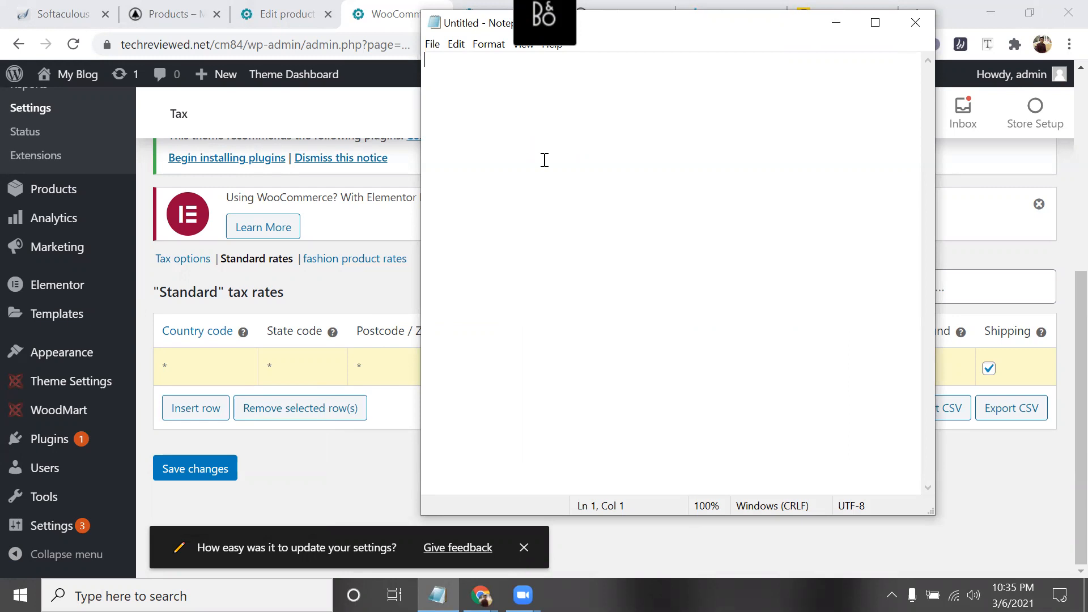
Switch to Notepad and enter "coutry" as the start of a new note.
type("coutrty")
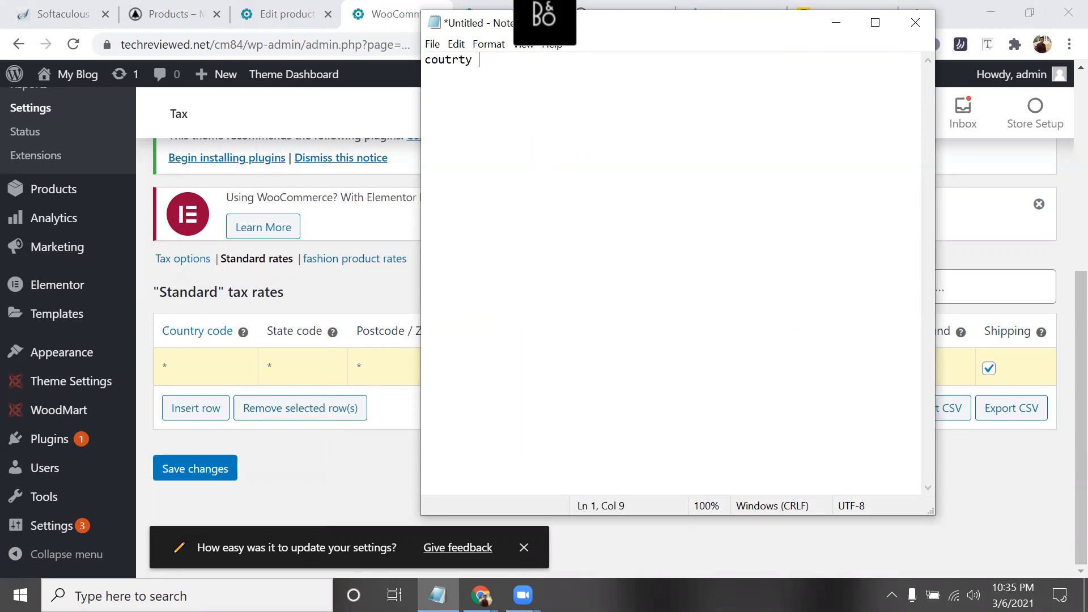
key("BackSpace")
key("BackSpace")
key("BackSpace")
type("y")
key("Return")
key("Return")
key("Return")
type("15")
key("Return")
key("Return")
key("Return")
type("a")
key("BackSpace")
key("BackSpace")
key("Return")
key("Return")
type("=========")
key("BackSpace")
key("BackSpace")
key("BackSpace")
key("BackSpace")
key("BackSpace")
key("BackSpace")
key("BackSpace")
key("BackSpace")
key("BackSpace")
type("c")
key("BackSpace")
key("BackSpace")
key("BackSpace")
key("BackSpace")
key("BackSpace")
key("BackSpace")
key("BackSpace")
key("BackSpace")
key("BackSpace")
key("BackSpace")
Complete the note's first line with "gov: 6%" and add a second line reading "state gov: 6%".
type("gov:")
type(" 36")
key("BackSpace")
key("BackSpace")
type("6%")
key("Return")
type("star")
key("BackSpace")
type("te gov: 6")
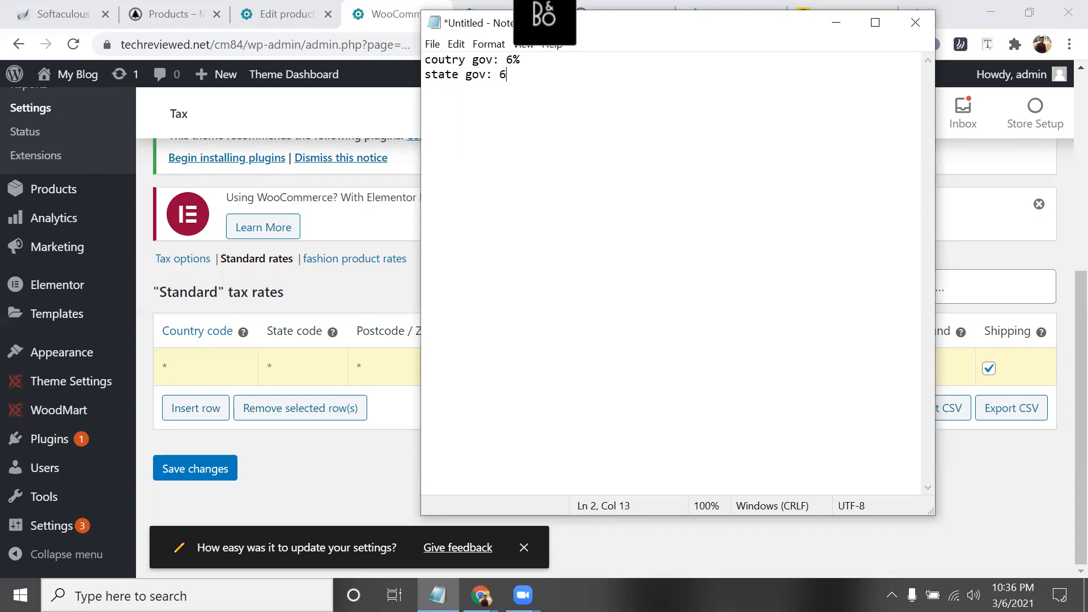
type("%")
Highlight both government tax lines in the note, and the first line on its own.
key("ctrl+a")
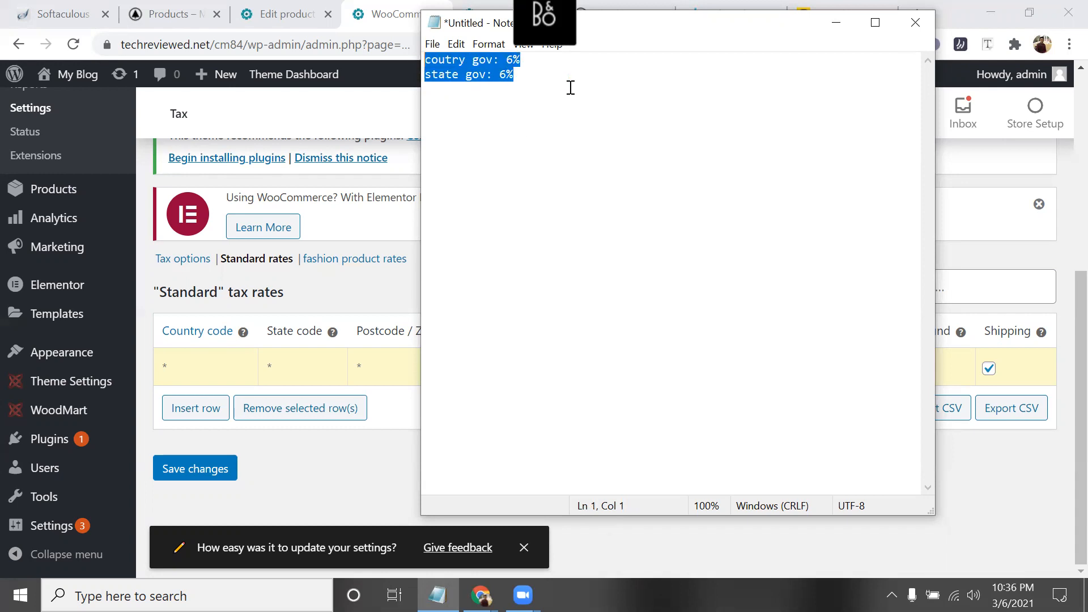
left_click(544, 56)
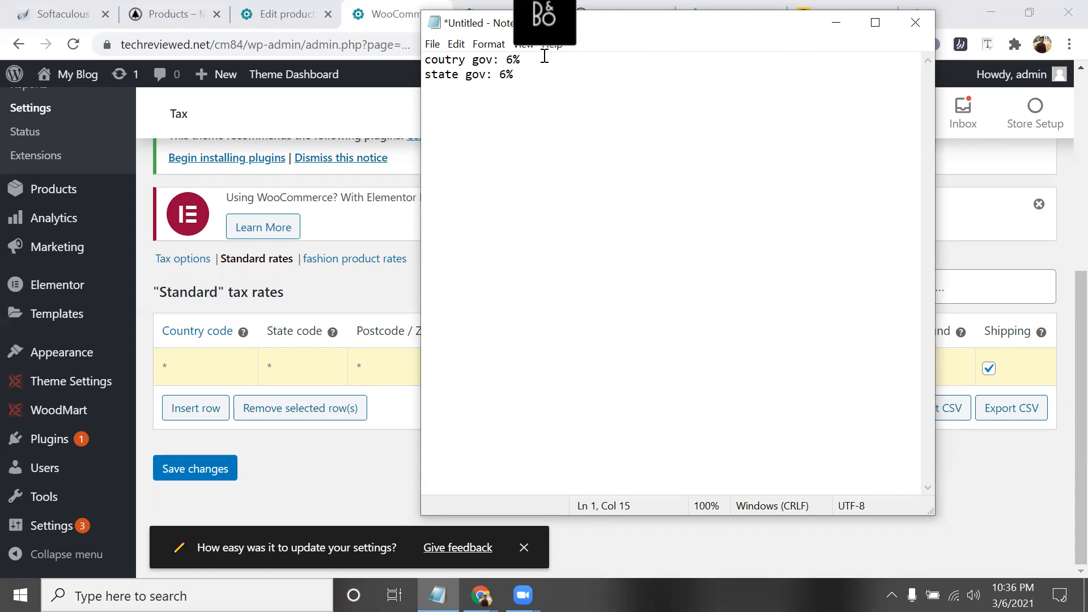
left_click_drag(544, 56, 428, 43)
Set the state gov rate in the note to 8% and correct the first line's opening word to "country".
left_click(518, 72)
double_click(517, 72)
left_click(518, 72)
left_click(507, 74)
key("BackSpace")
type("7")
key("BackSpace")
type("8")
left_click(446, 60)
type("n")
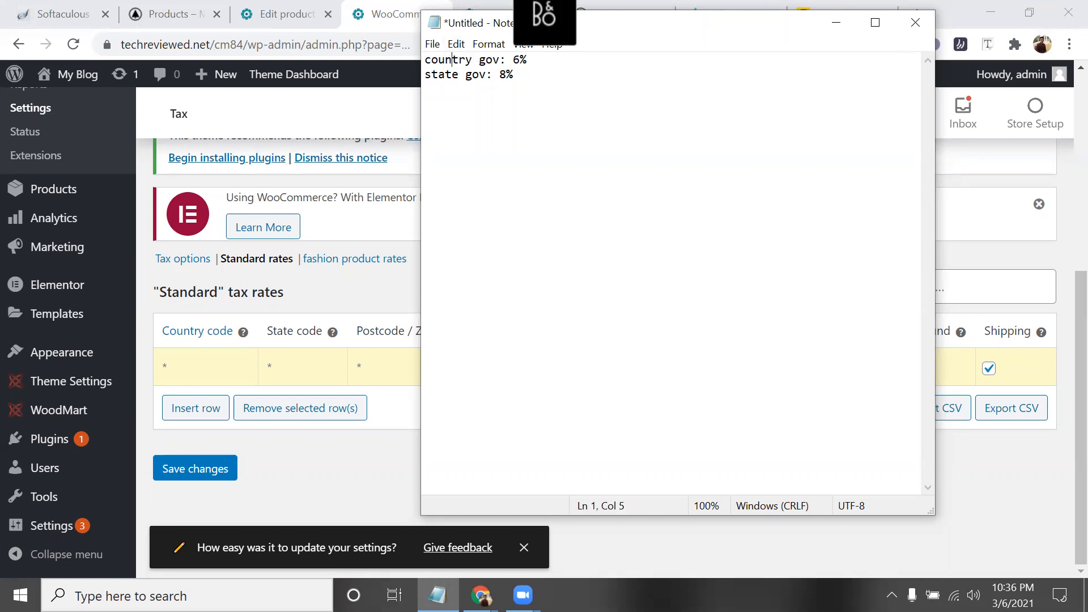
Highlight the tax percentages in the note, glance at the Standard tax rates page, and return to the note.
double_click(535, 57)
double_click(517, 75)
triple_click(273, 297)
left_click(273, 296)
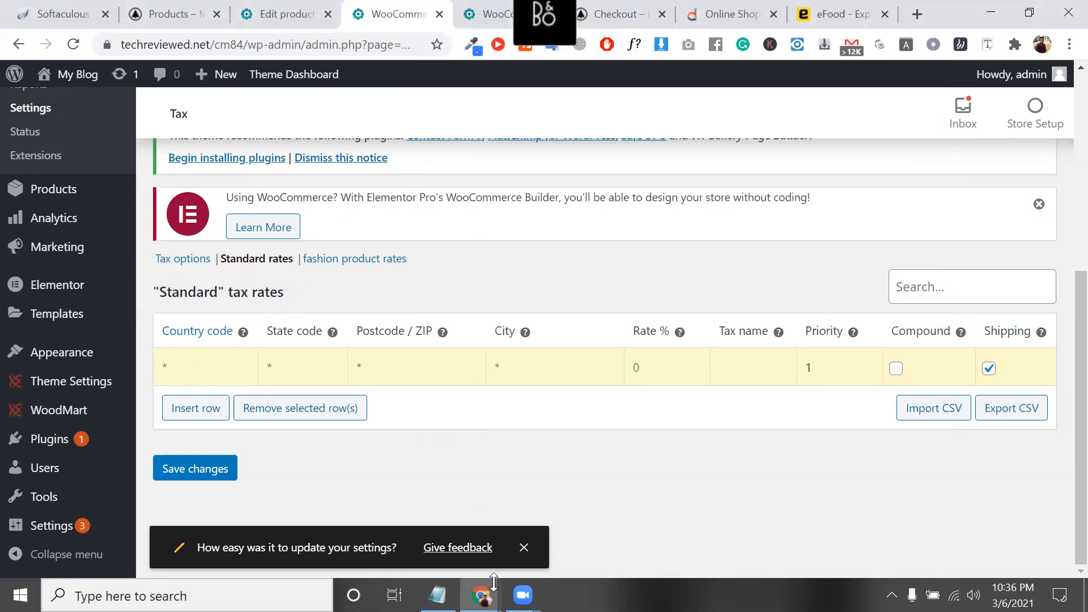
left_click(437, 596)
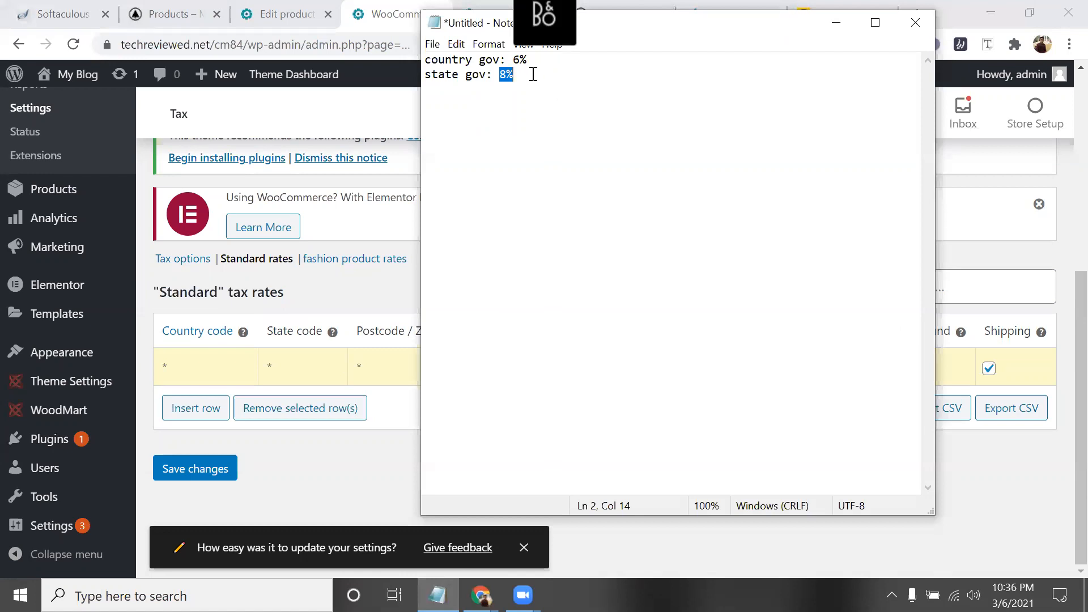
Highlight the "state gov:" and "country gov:" labels in the note to compare the two kinds of tax.
left_click_drag(513, 76, 414, 79)
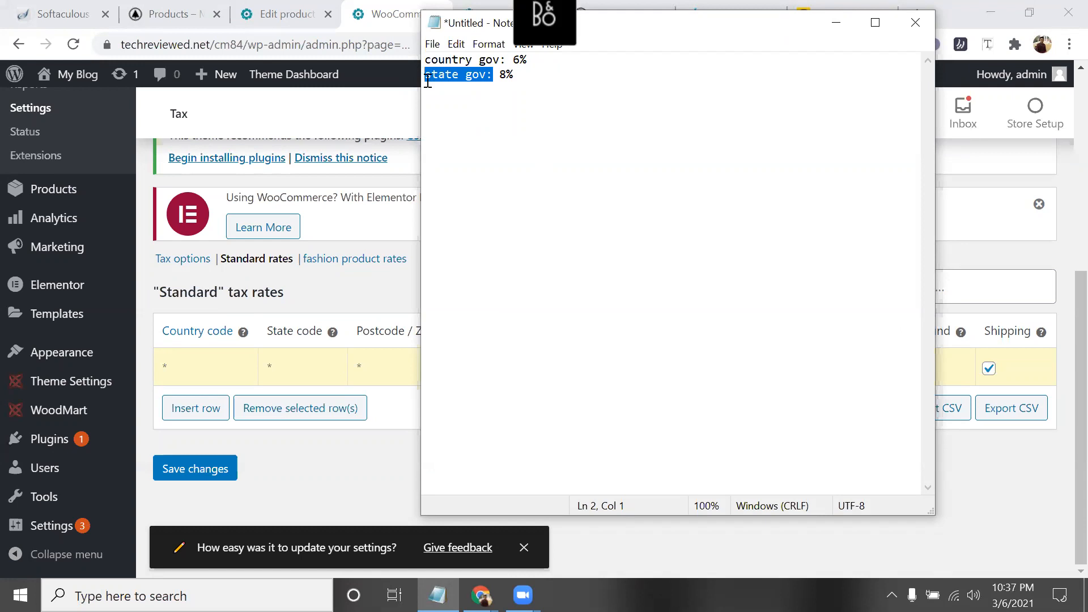
left_click(473, 76)
left_click(506, 60)
left_click_drag(482, 61, 425, 61)
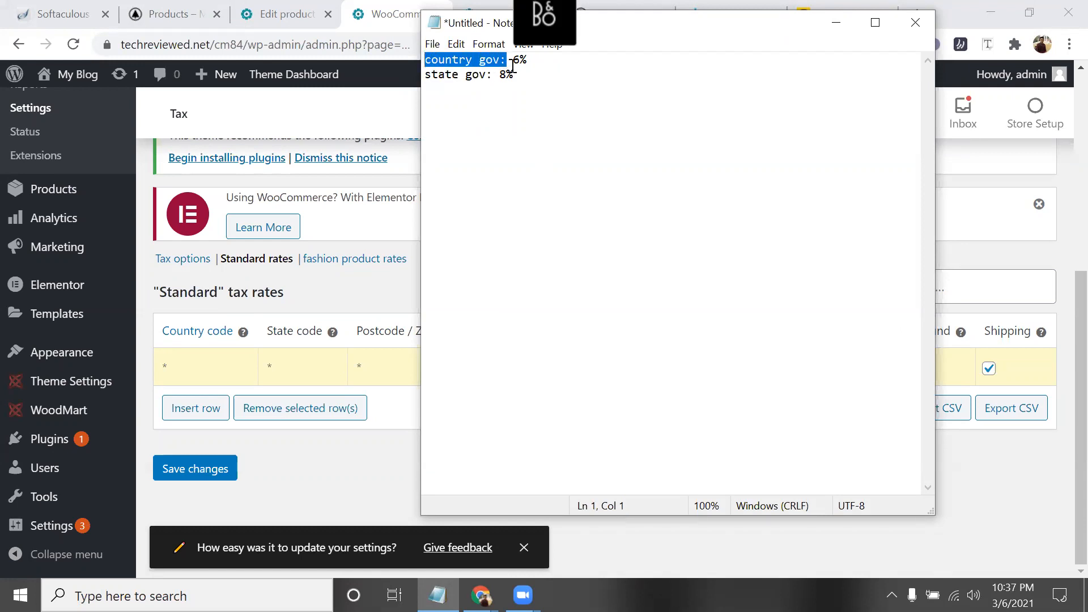
left_click_drag(493, 77, 417, 76)
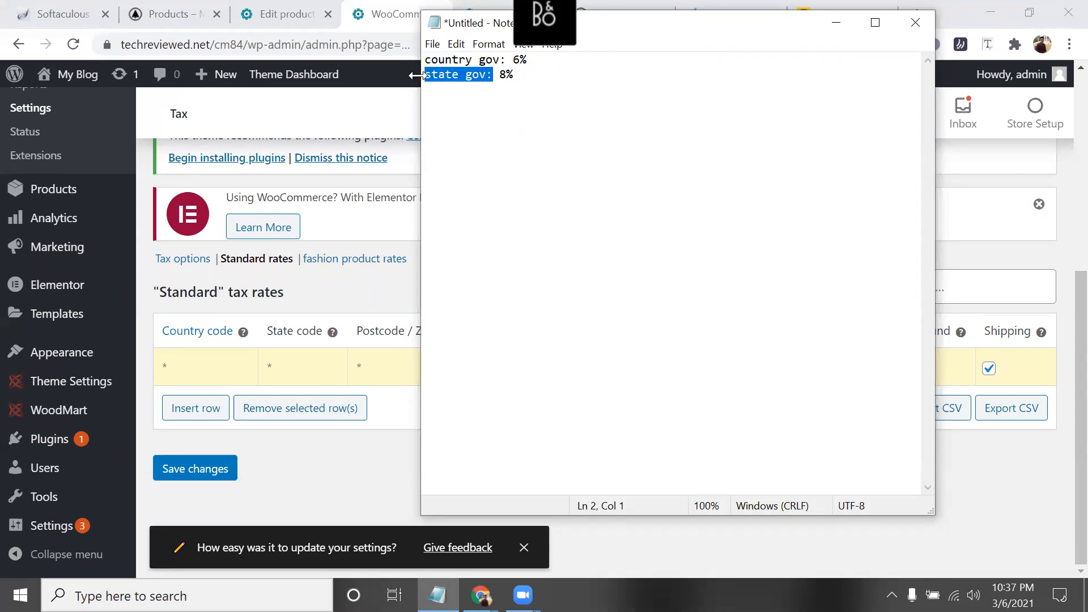
left_click(493, 75)
left_click_drag(492, 76, 424, 77)
left_click(498, 76)
left_click_drag(492, 77, 424, 77)
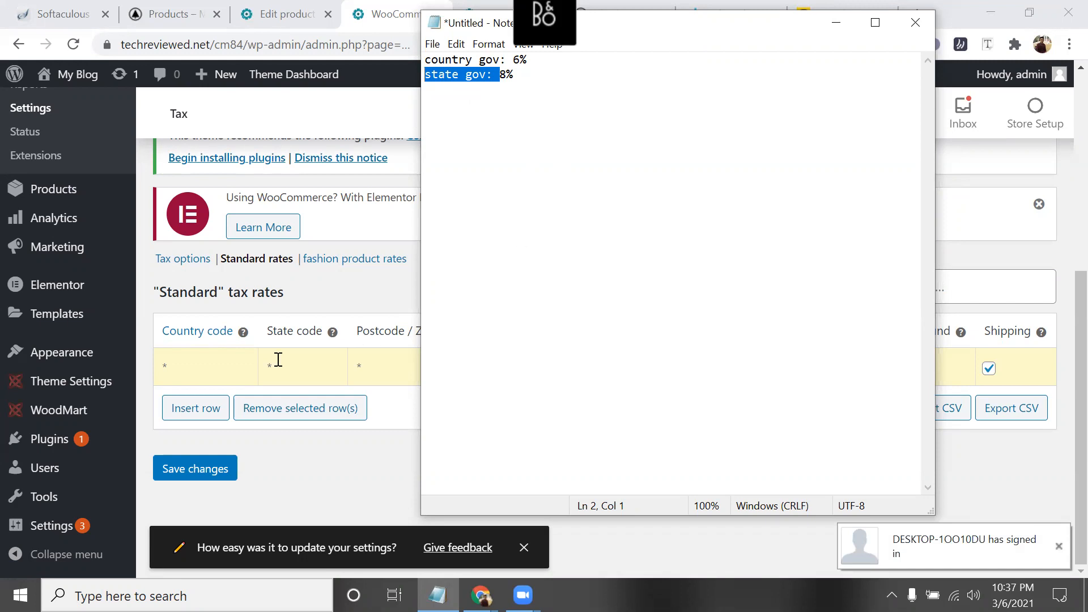
Enter IN as the country code in the Standard tax rates row and view the country code help tip.
left_click(222, 358)
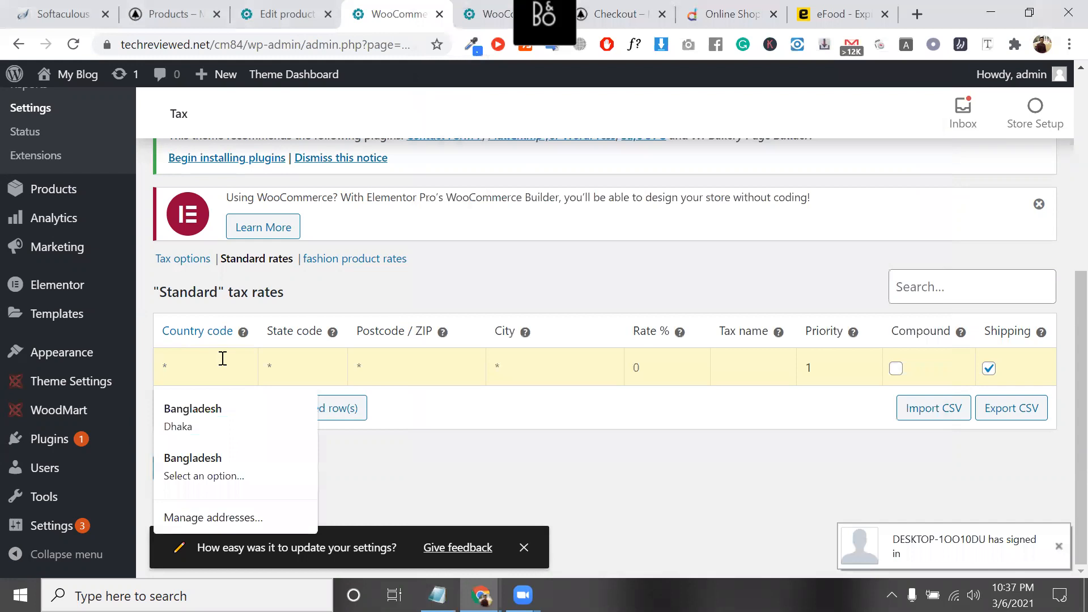
type("IN")
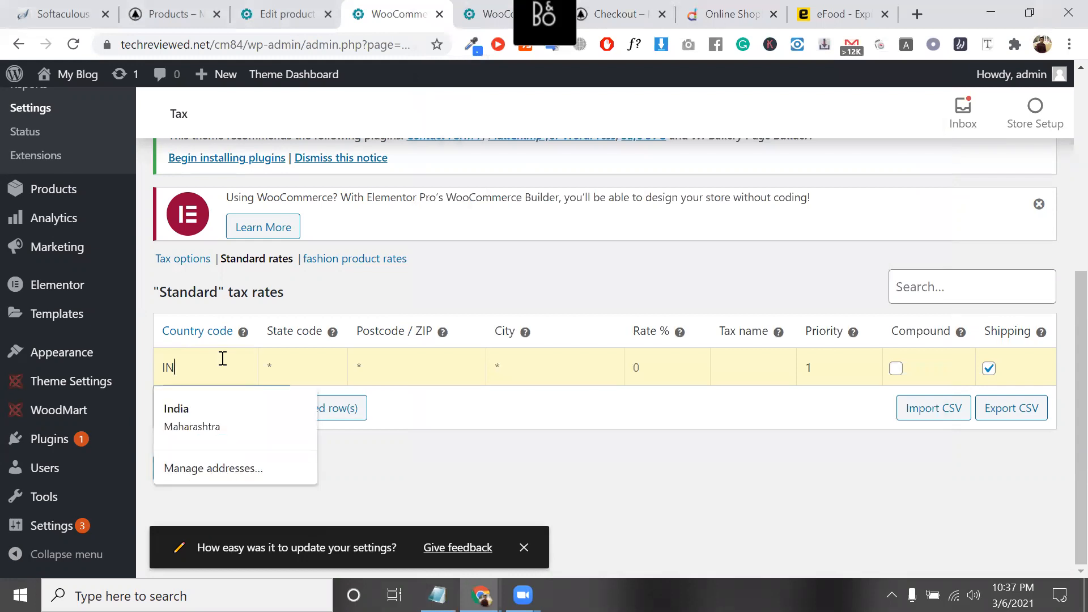
left_click(471, 285)
mouse_move(244, 330)
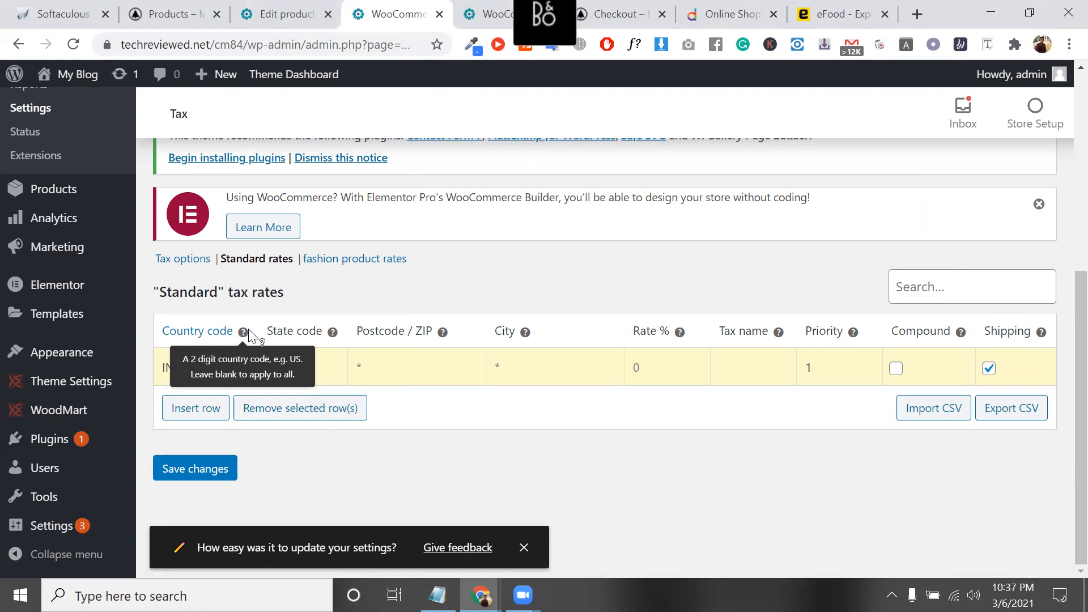
left_click(313, 368)
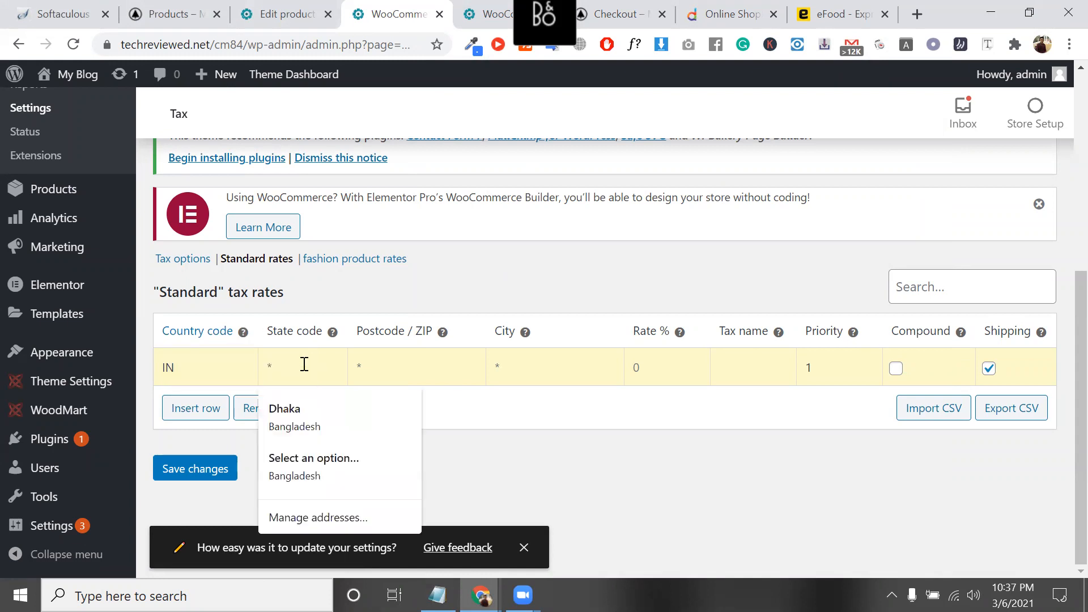
left_click(224, 374)
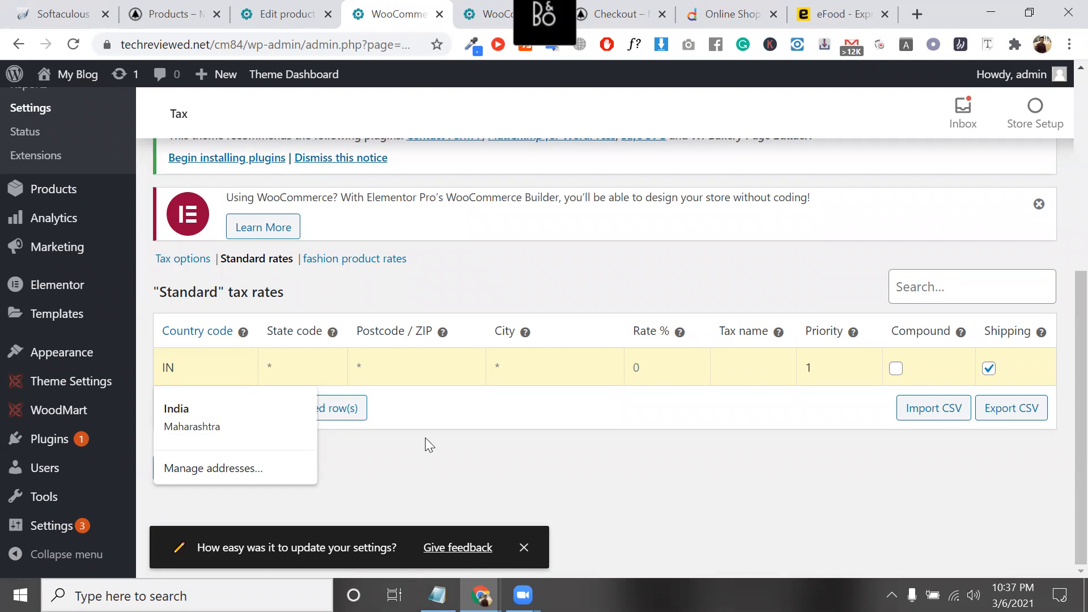
left_click(294, 376)
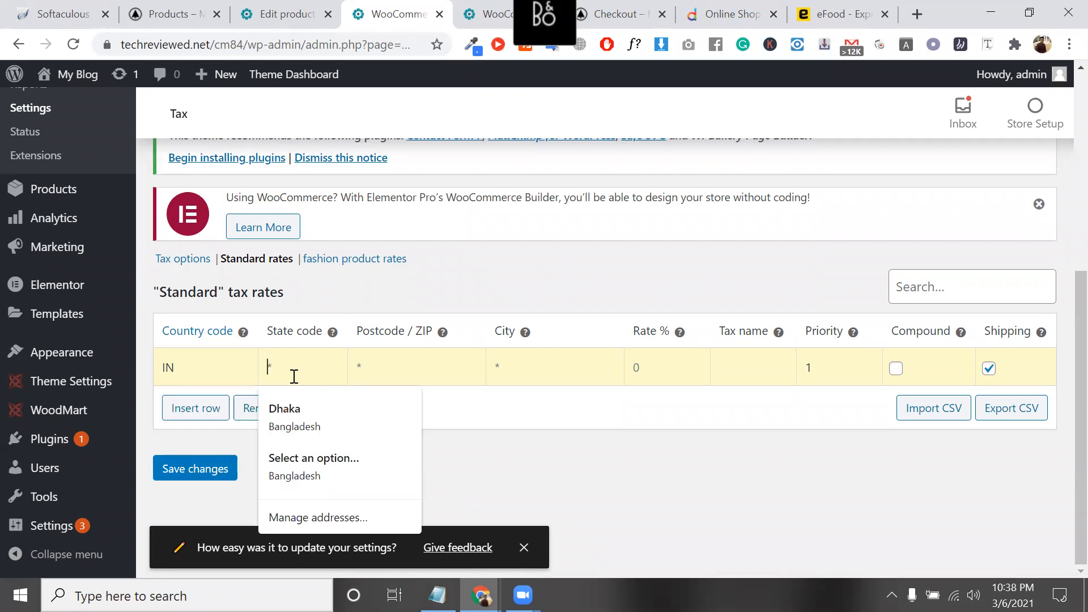
triple_click(272, 290)
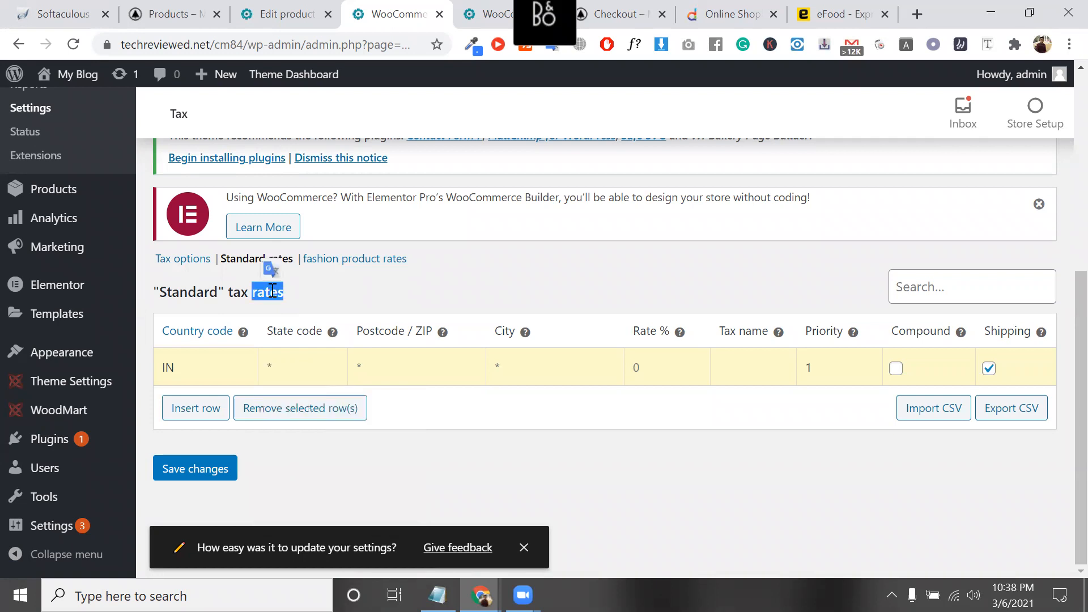
double_click(272, 290)
Search Google for "india country code" in a new browser tab.
left_click(916, 14)
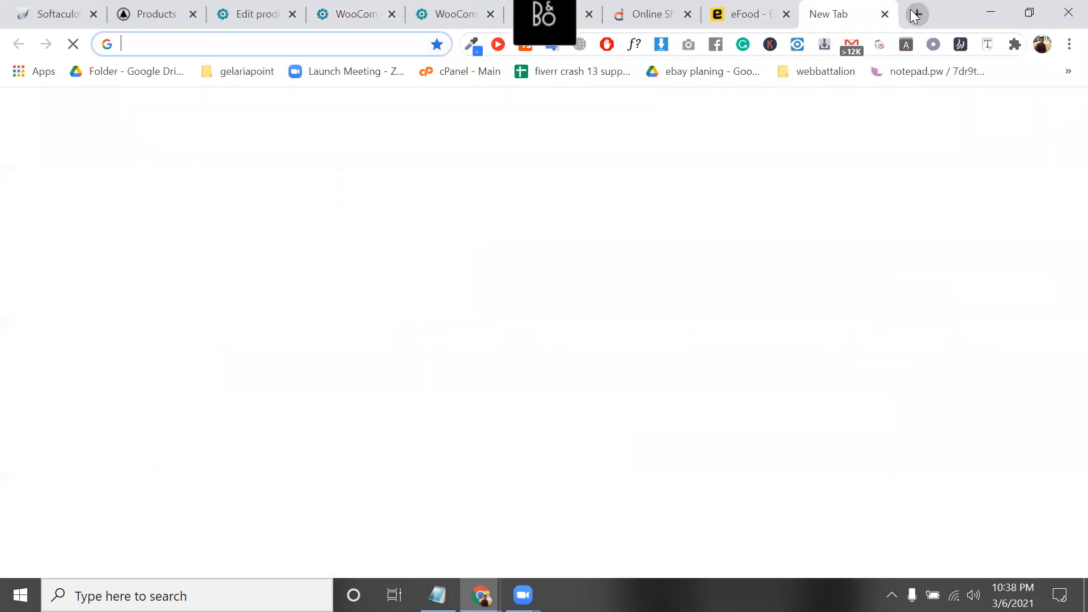
type("in")
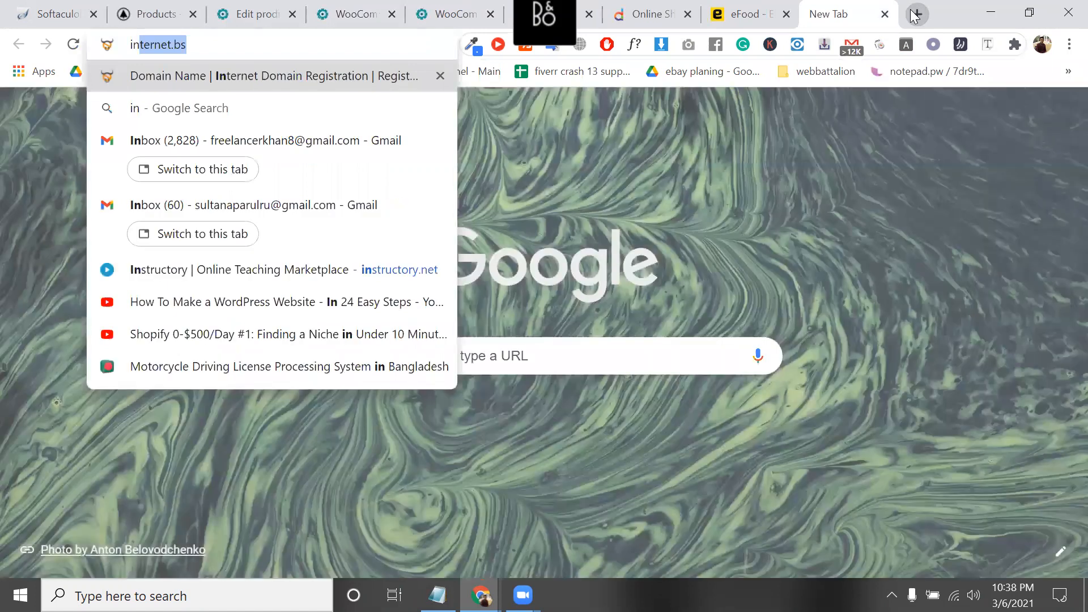
type("dia country c")
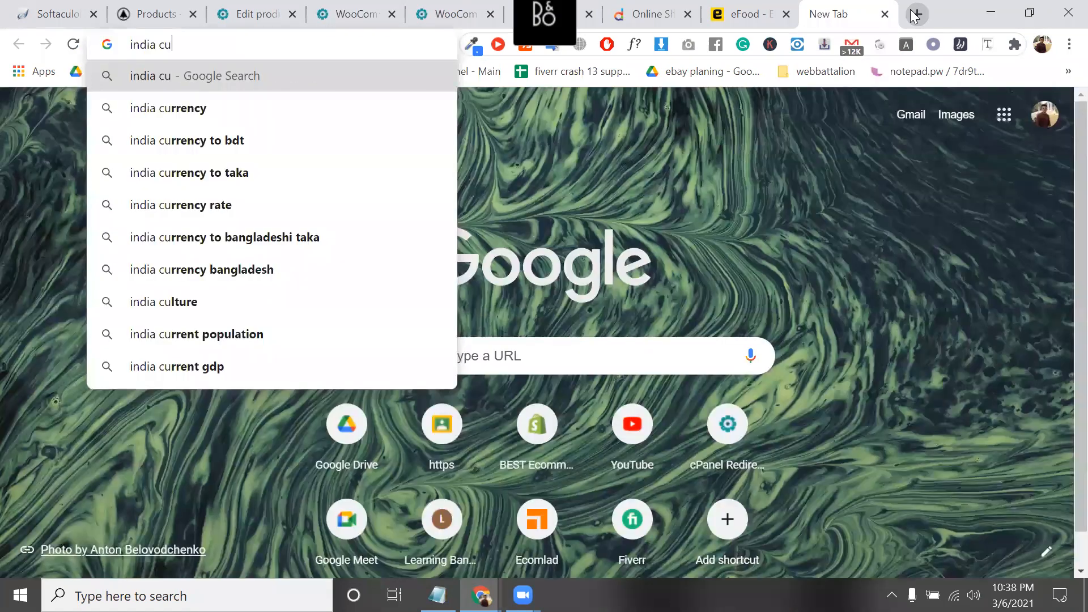
type("o")
key("Down")
key("Return")
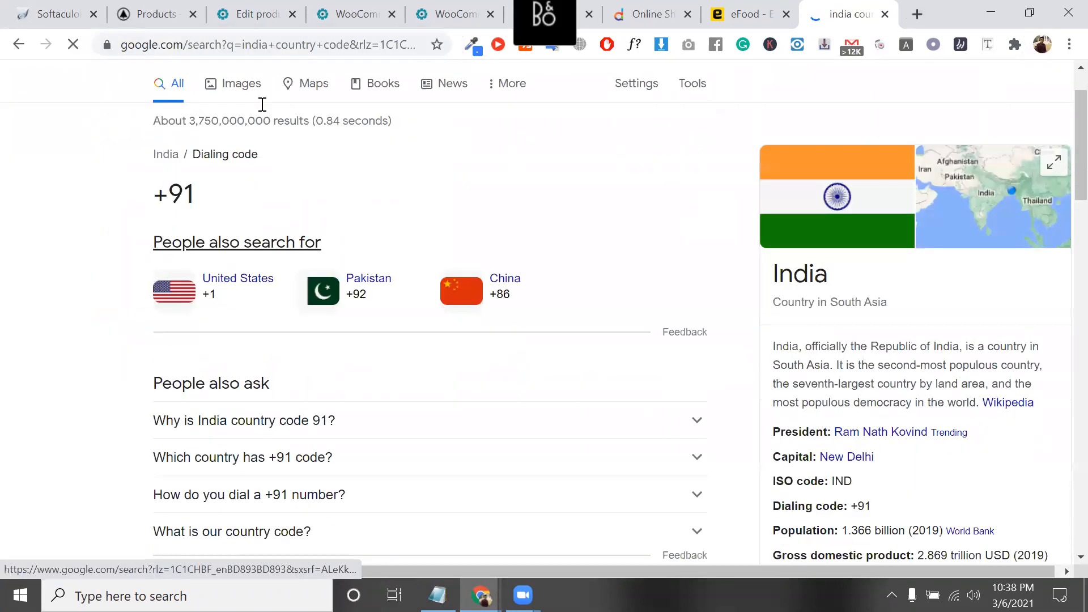
Search Google for "india country short name" and highlight India's three-letter and Alpha-2 codes in the answer.
double_click(252, 107)
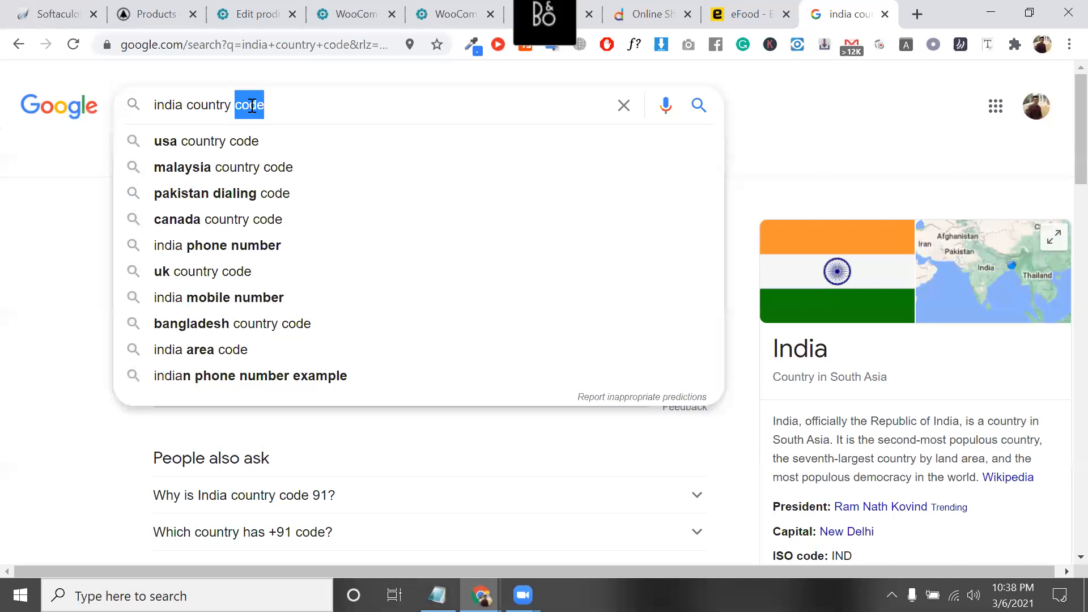
type("sho")
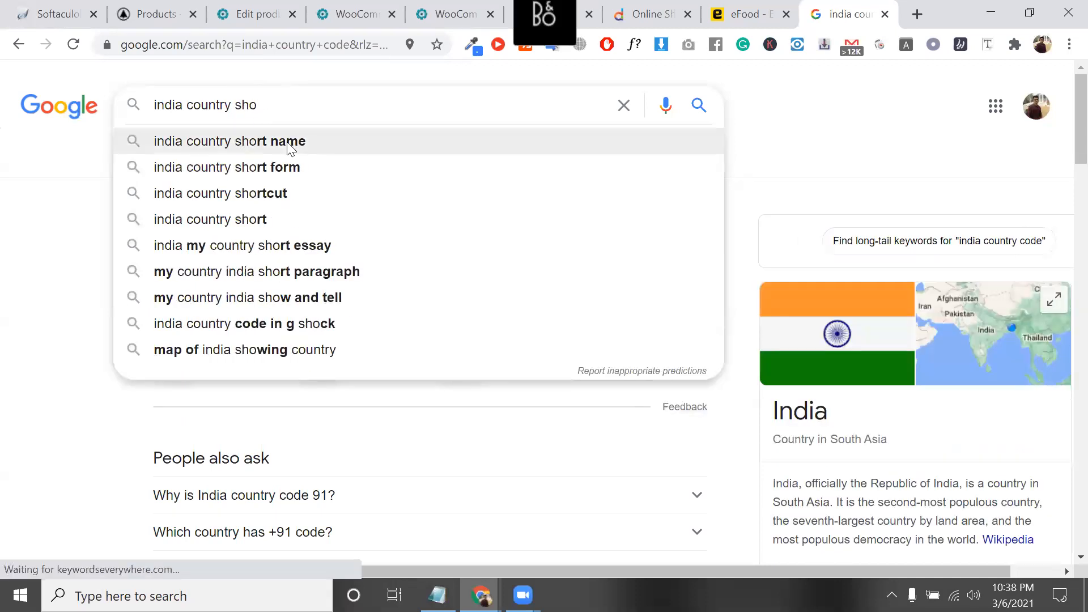
left_click(289, 149)
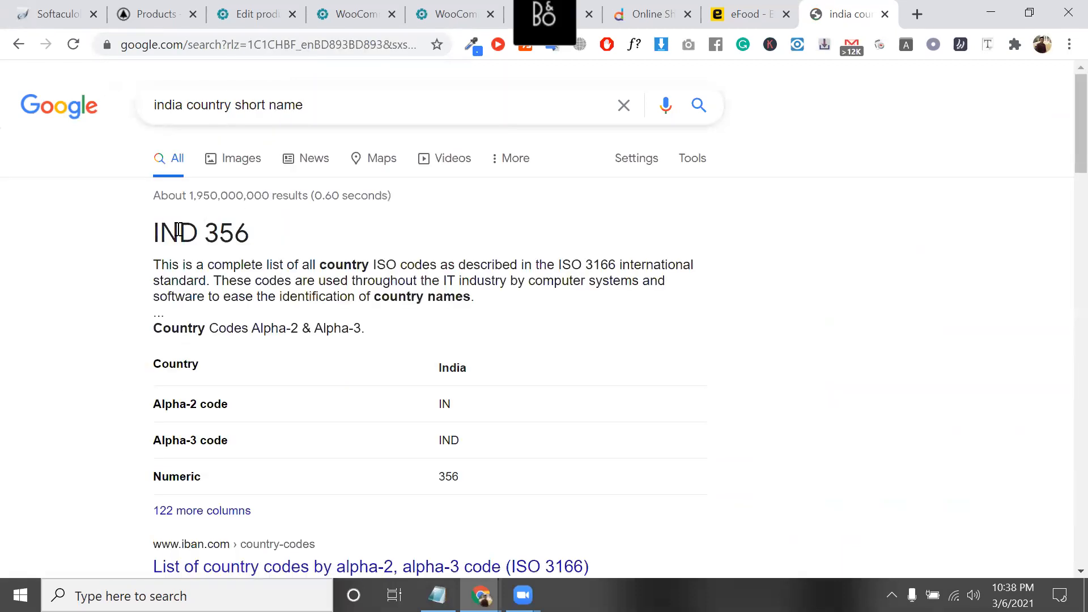
double_click(178, 231)
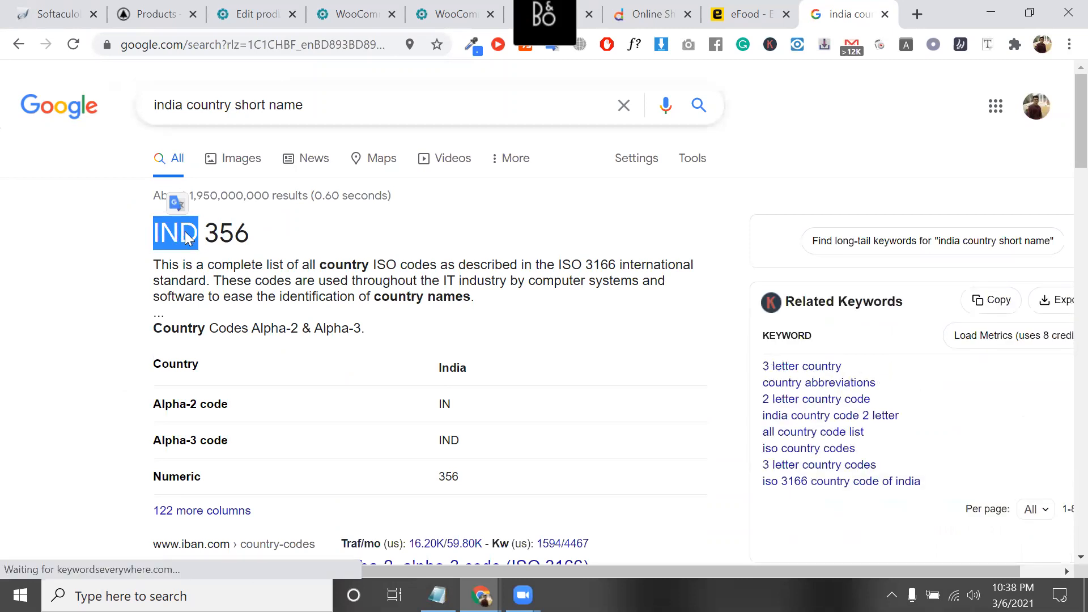
right_click(186, 232)
left_click(351, 240)
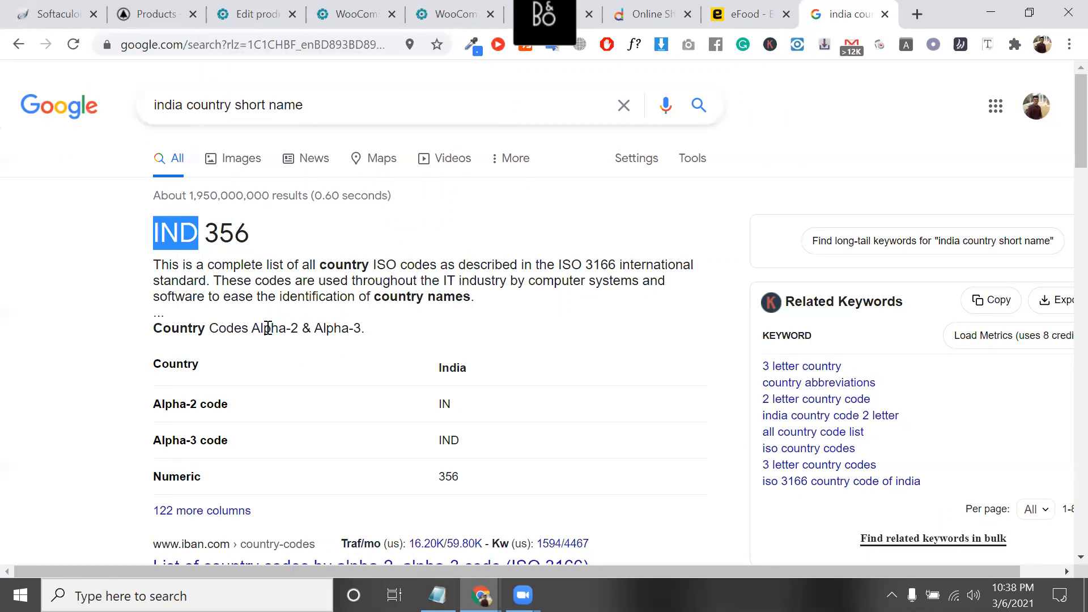
double_click(448, 401)
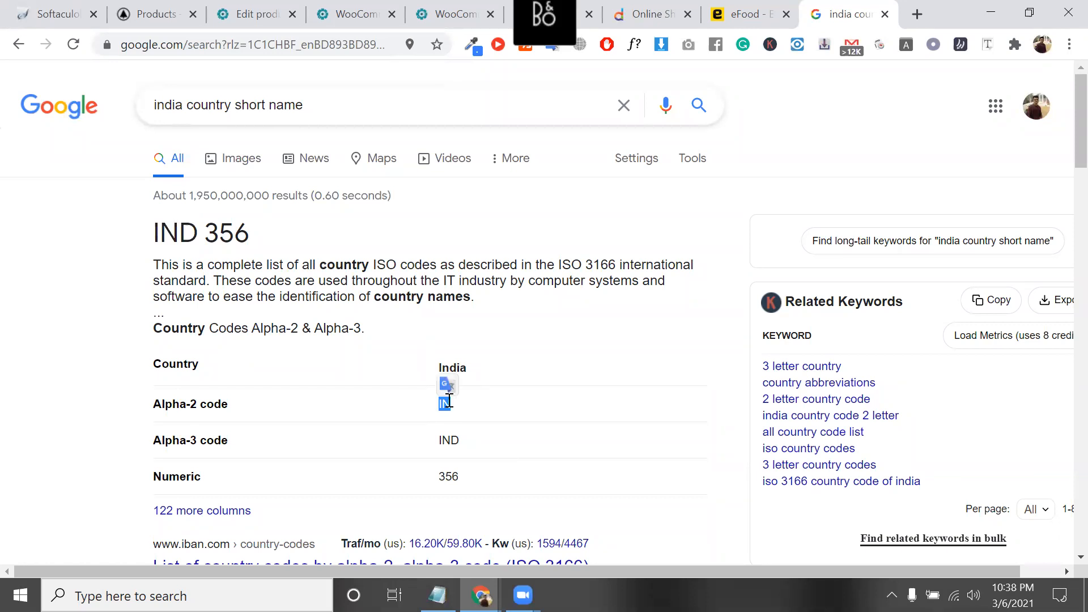
left_click(449, 401)
Close the browser tab with the WooCommerce General settings and move the Tax settings tab to just after the Google search tab.
left_click(275, 7)
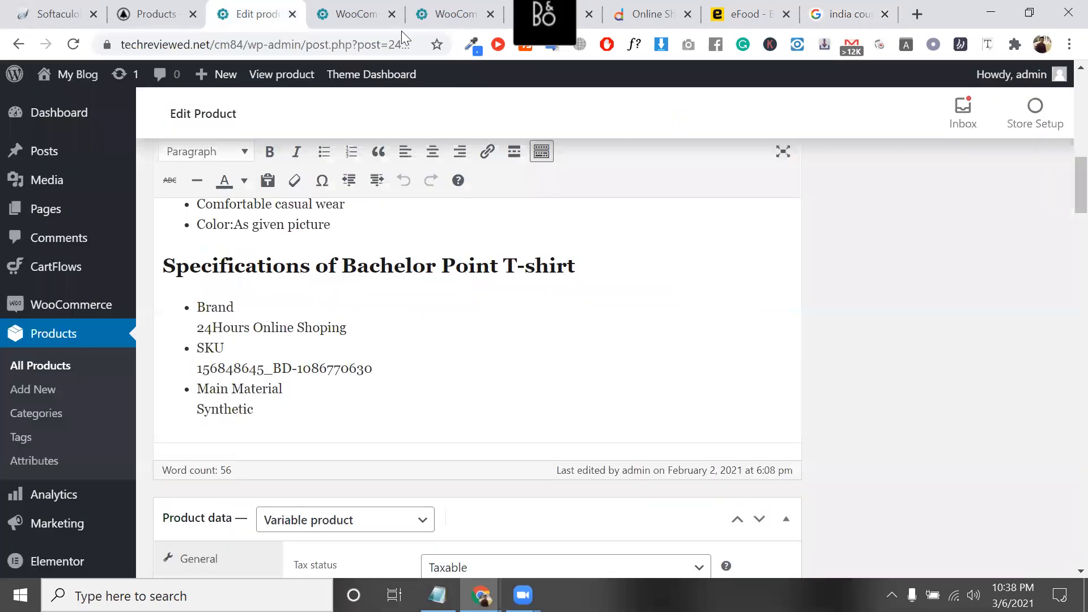
left_click(454, 13)
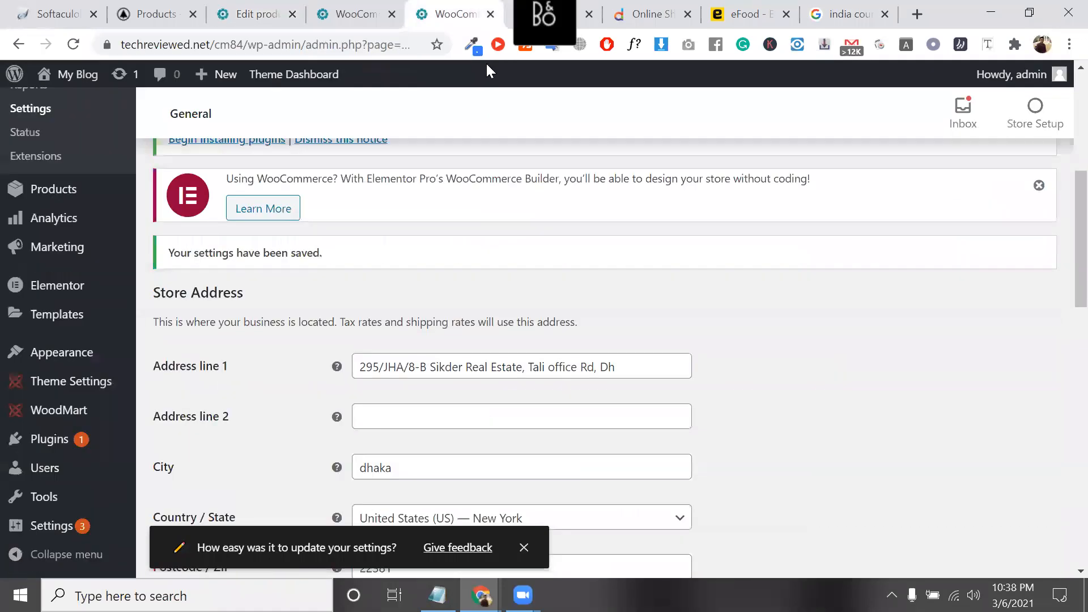
scroll(490, 71, "down", 3)
left_click(491, 16)
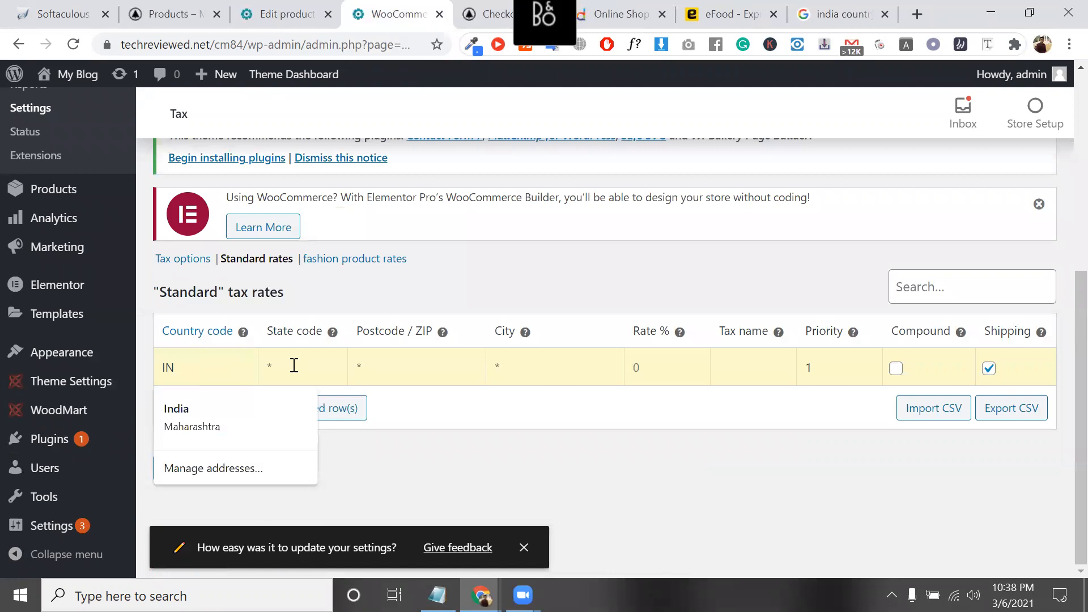
left_click(295, 366)
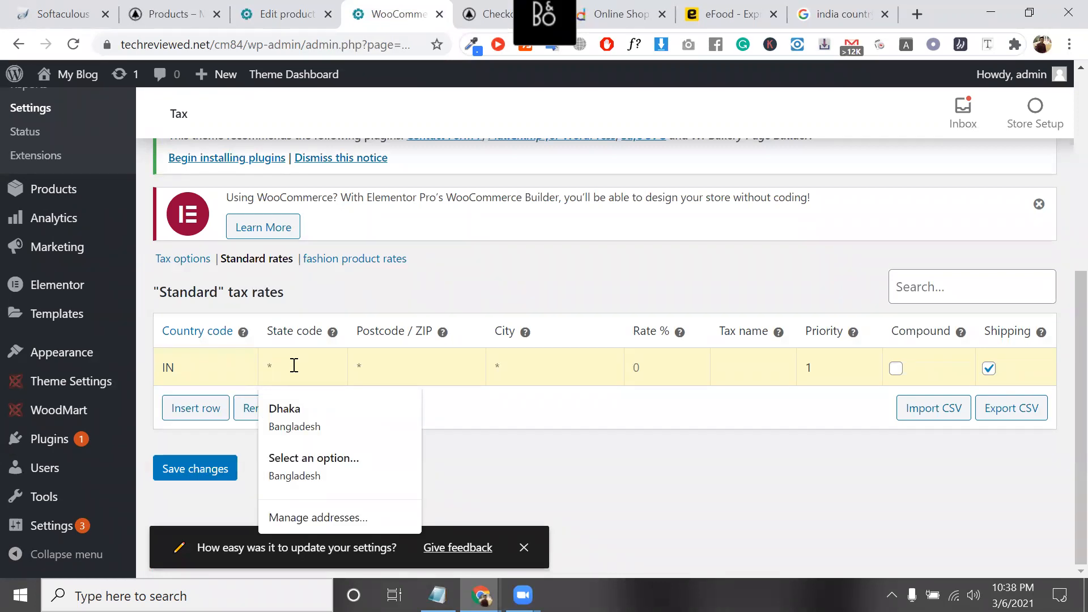
left_click_drag(396, 14, 905, 20)
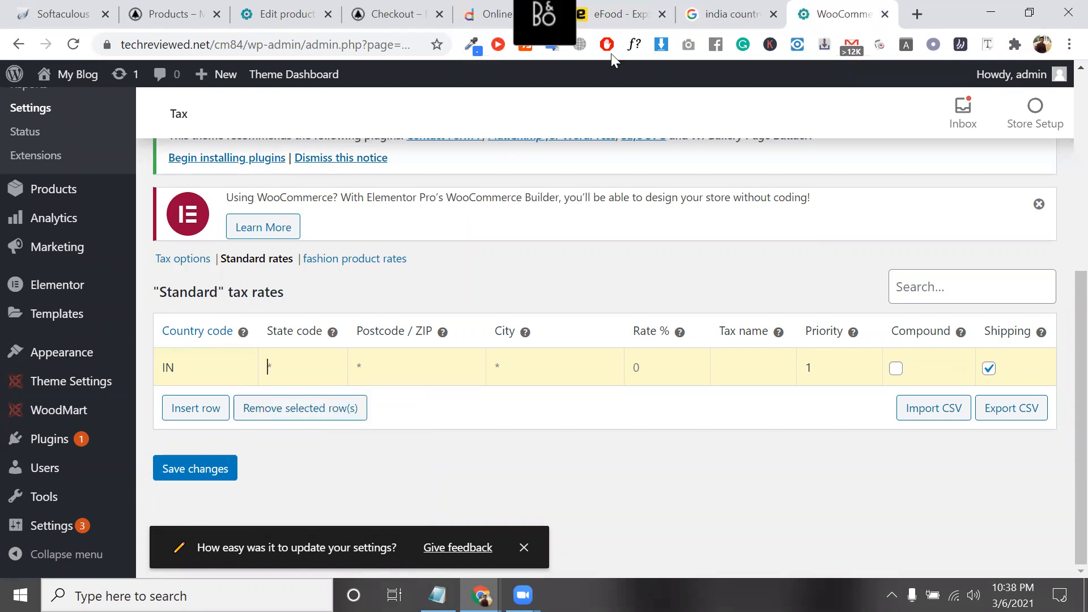
Search Google for "how many states in india" and highlight the number of states in the answer.
key("ctrl+shift+Tab")
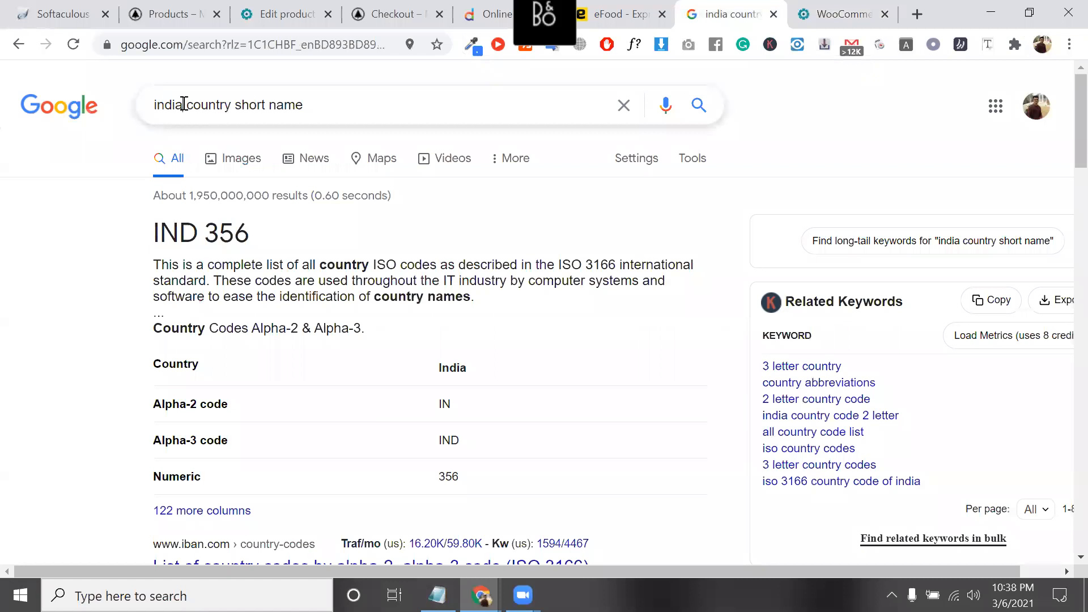
triple_click(184, 104)
type("how")
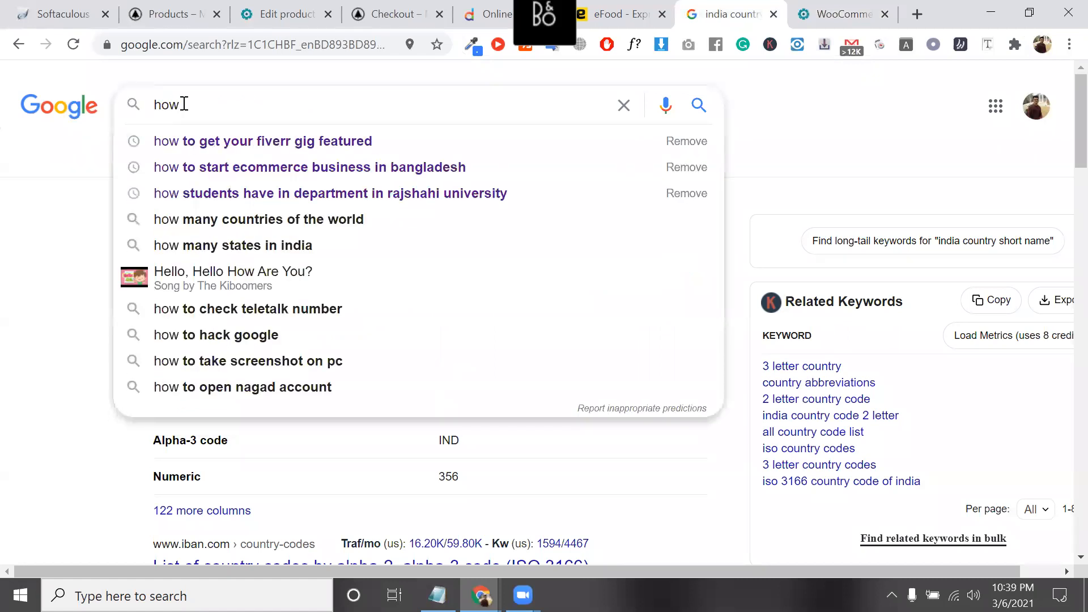
type(" man")
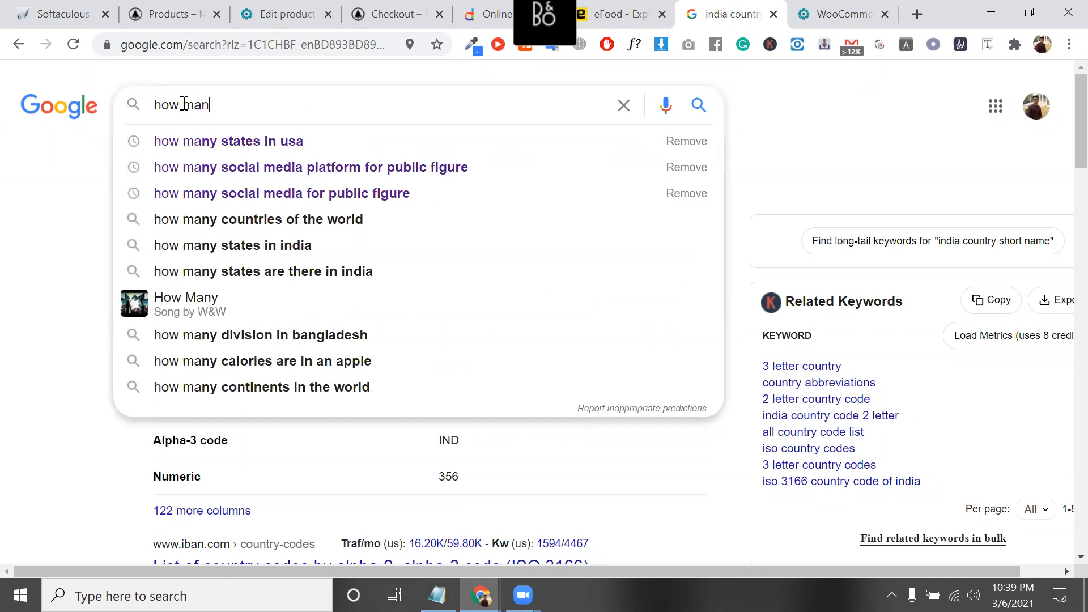
type("y states in india")
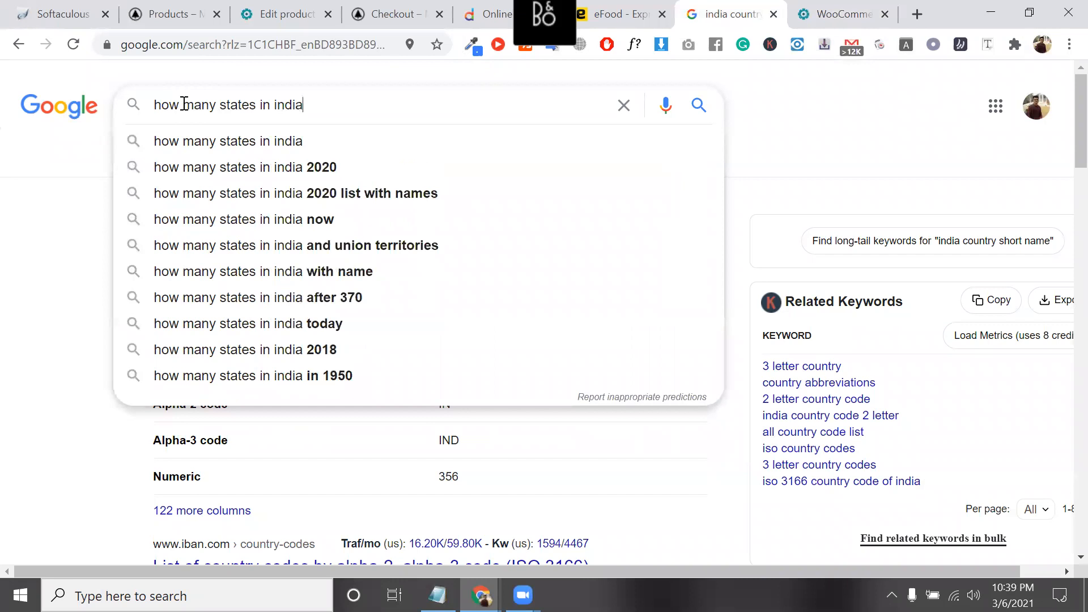
key("Return")
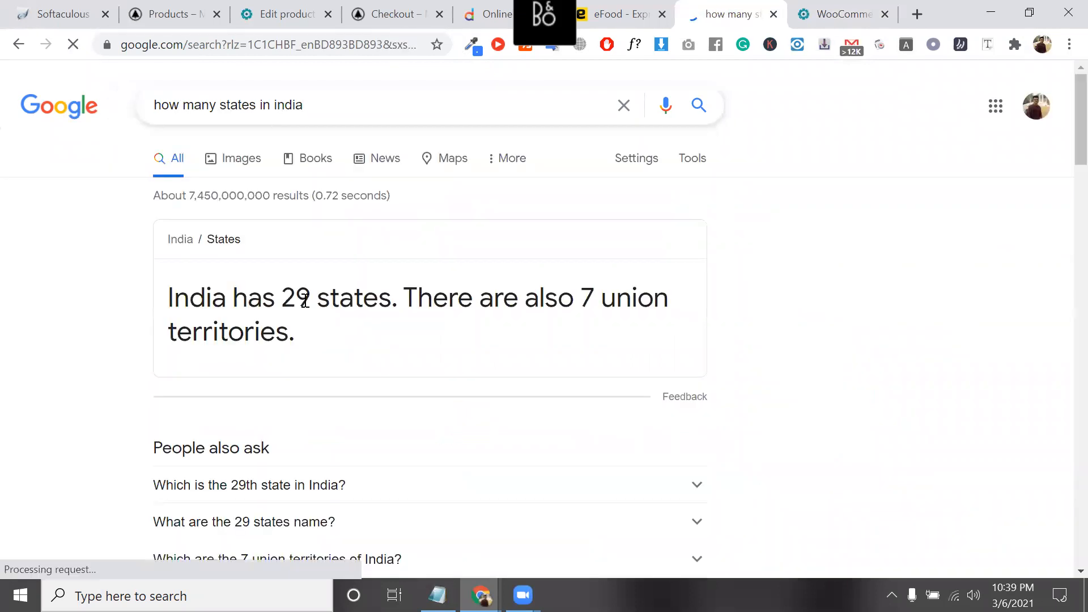
double_click(297, 300)
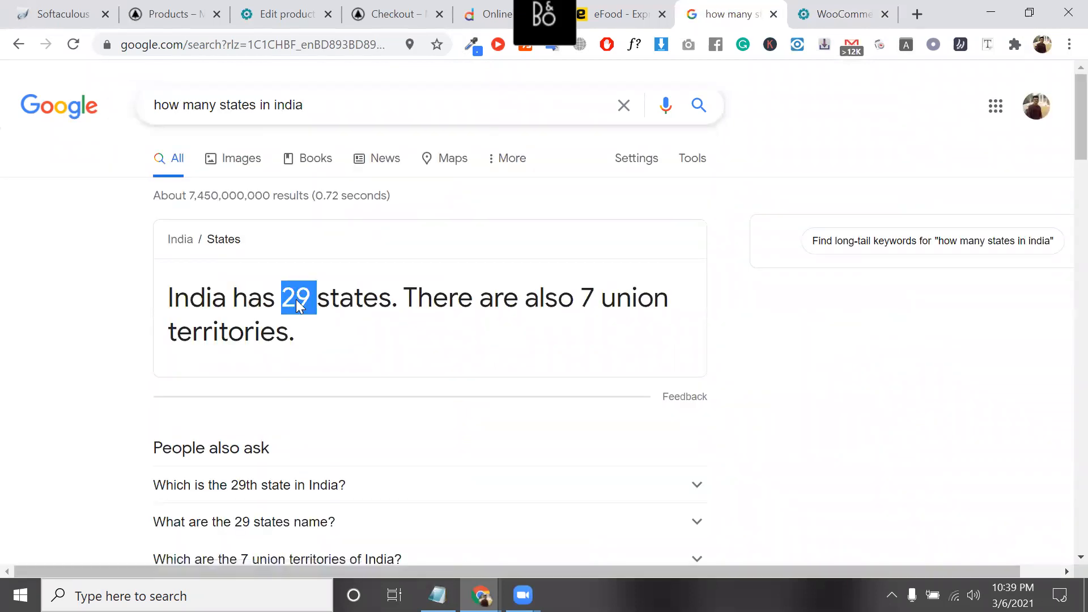
scroll(391, 232, "down", 2)
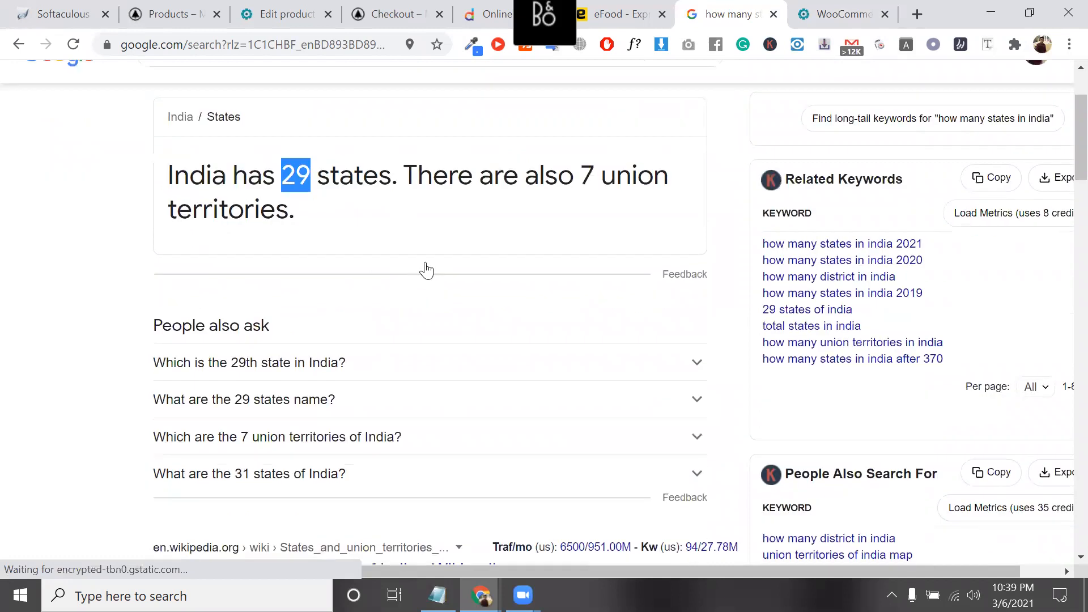
Expand the related question about India's 29th state and open its Wikipedia article "States and union territories of India".
scroll(393, 250, "down", 1)
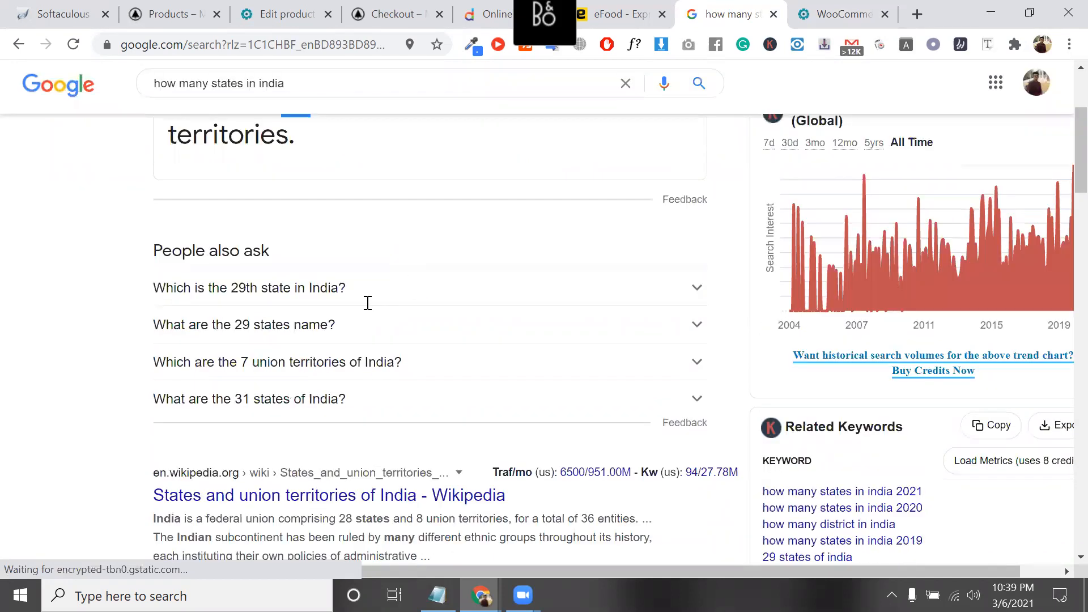
scroll(359, 384, "down", 1)
left_click(363, 265)
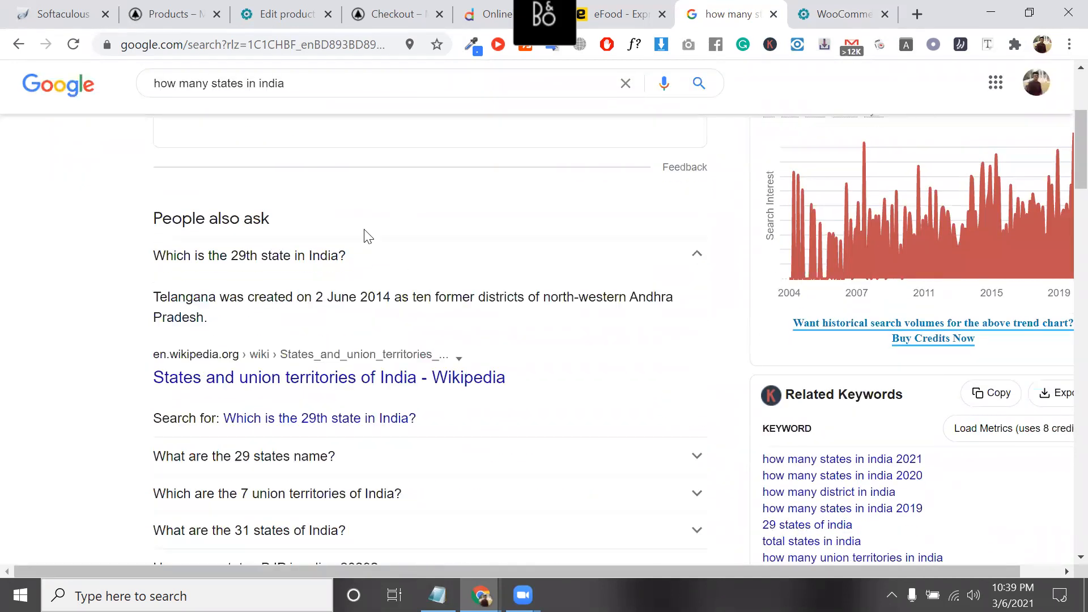
left_click(361, 379)
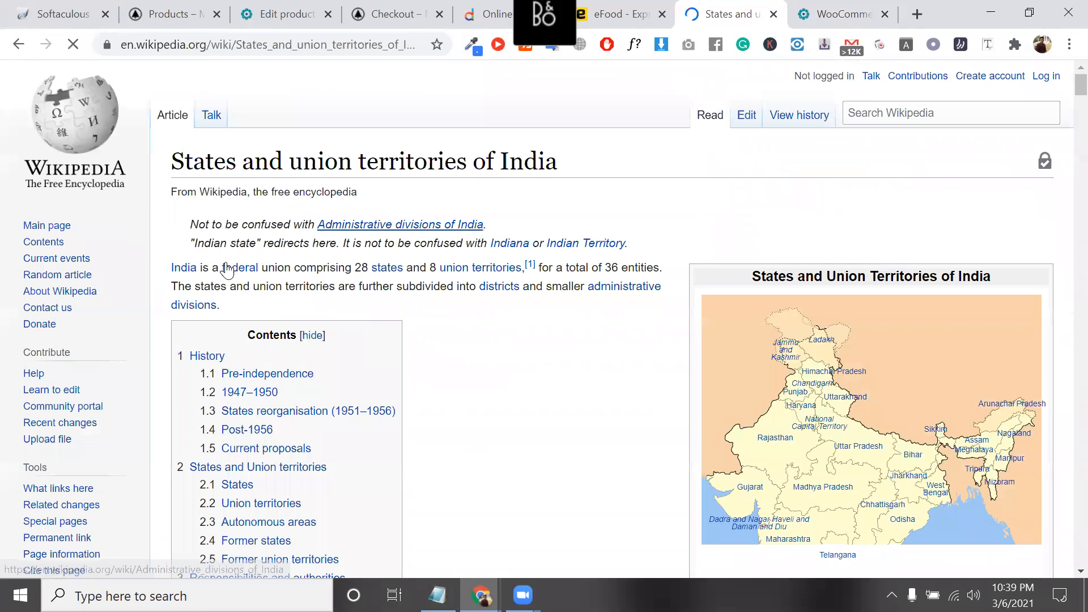
Find West Bengal in the article's States table and highlight its vehicle code.
left_click(288, 370)
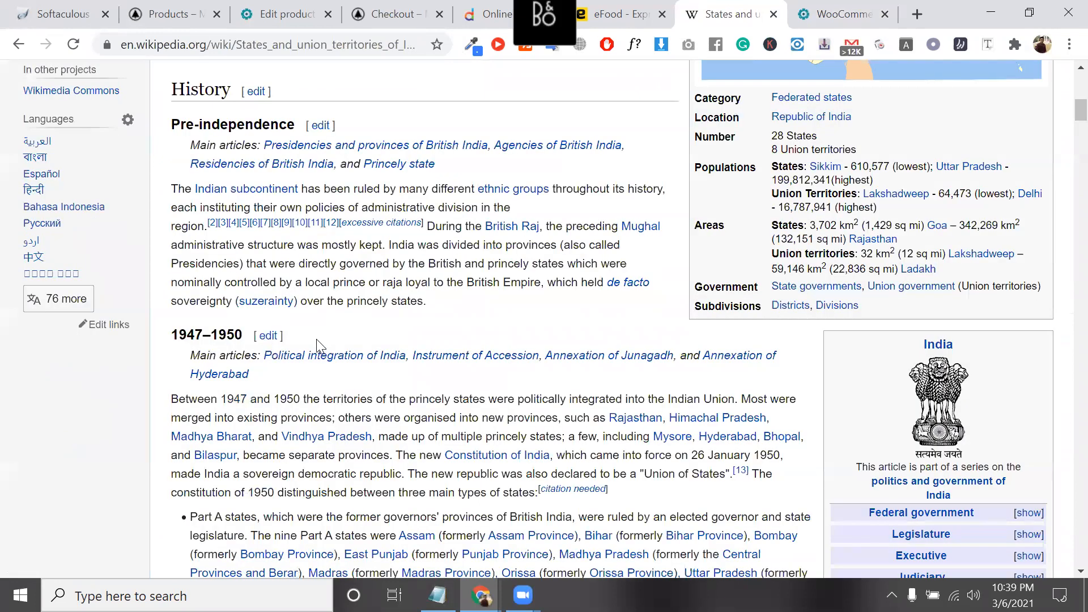
scroll(263, 340, "down", 20)
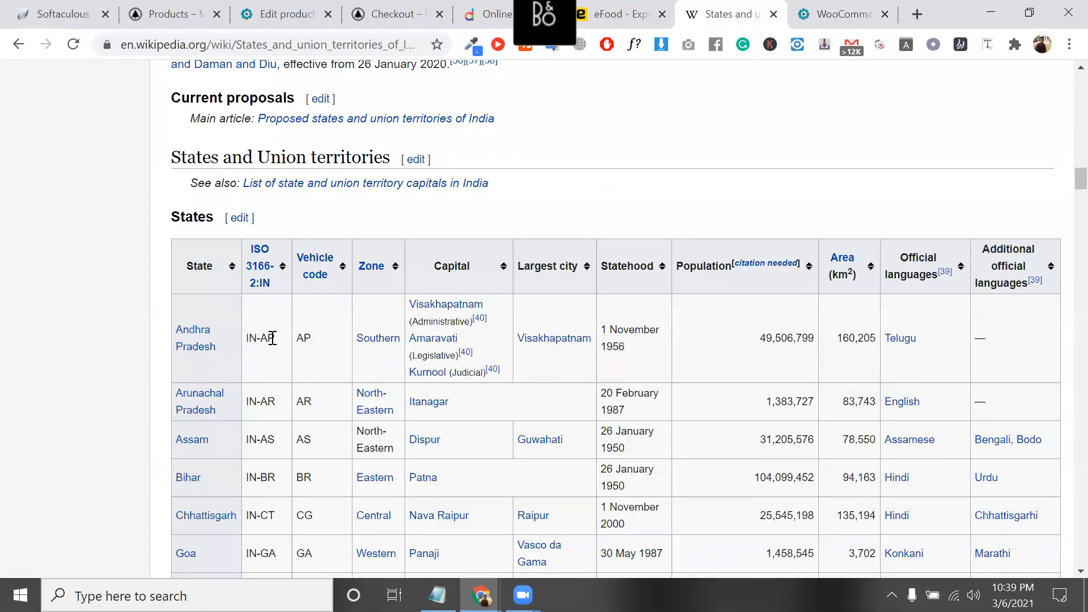
scroll(274, 337, "down", 5)
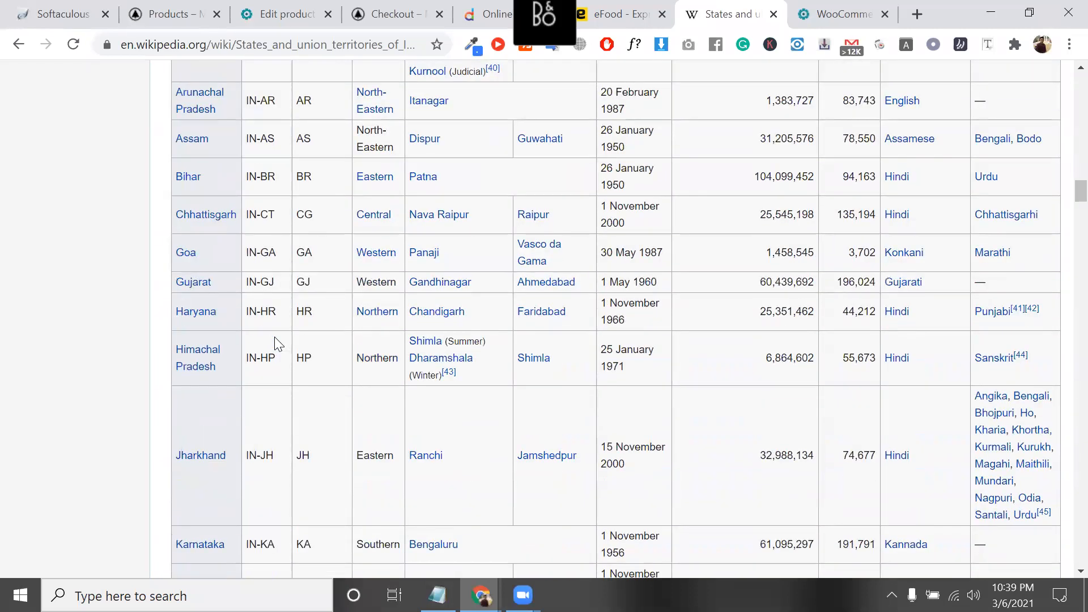
scroll(326, 459, "down", 9)
scroll(306, 463, "down", 4)
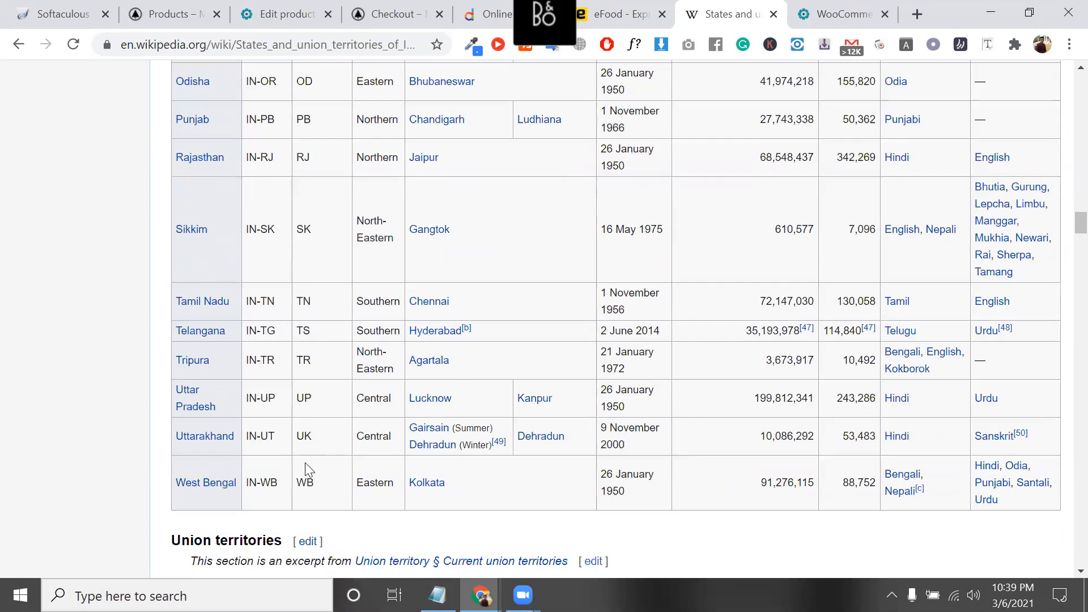
scroll(391, 300, "down", 1)
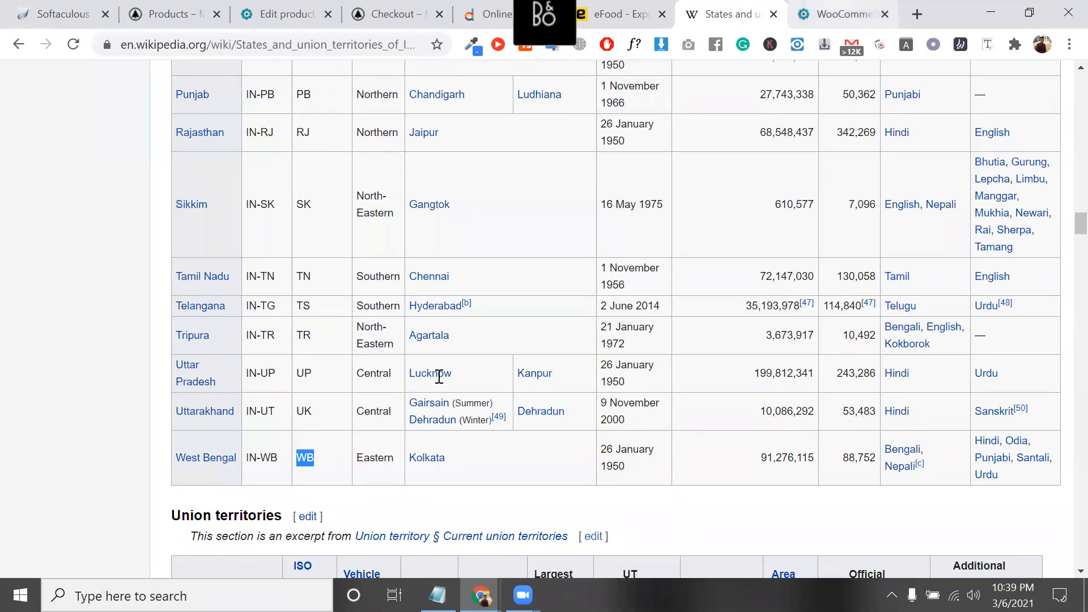
Switch to the Standard tax rates, try WB as the India row's state code, and clear it again.
key("ctrl+Tab")
type("WB")
left_click(408, 369)
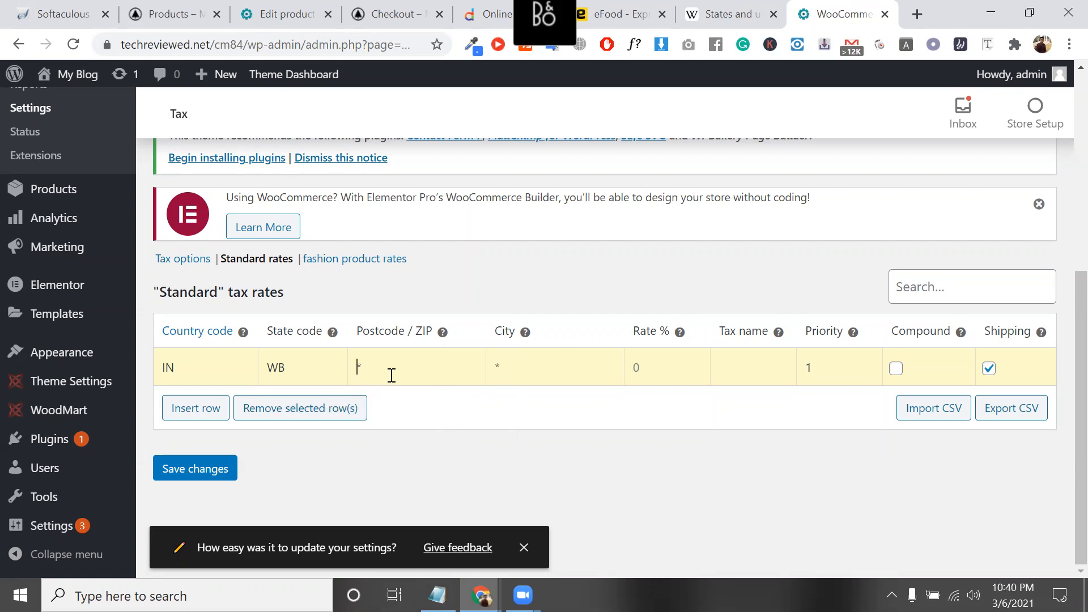
double_click(308, 367)
double_click(216, 367)
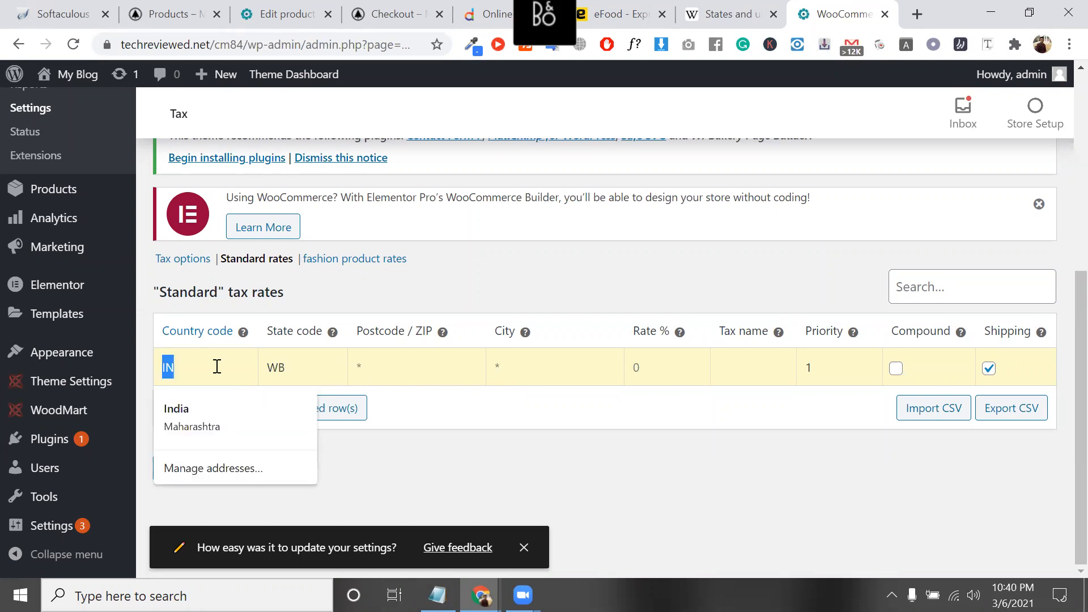
left_click(315, 374)
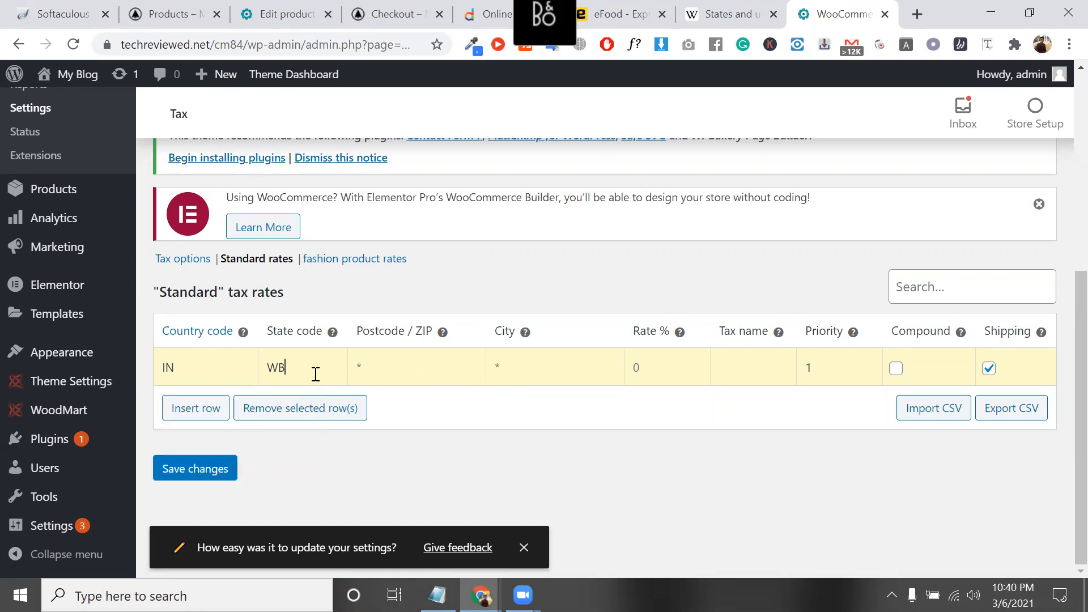
left_click(533, 354)
left_click_drag(302, 366, 262, 365)
key("BackSpace")
Set the India row's rate to 6% and tax name to "country gov", and exclude shipping from this tax.
left_click(189, 368)
left_click_drag(189, 367, 159, 366)
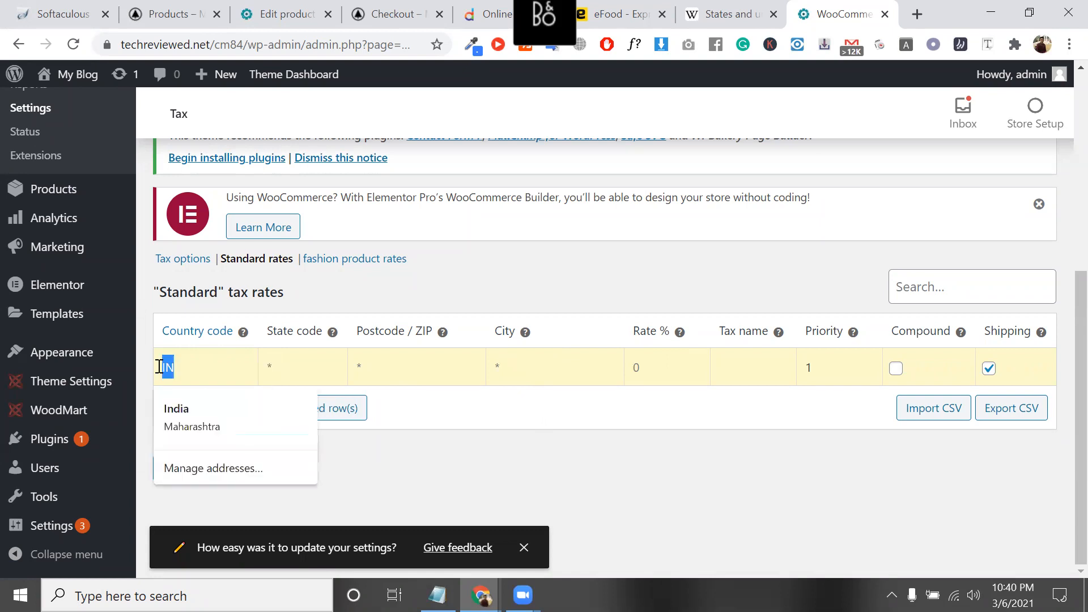
left_click(655, 359)
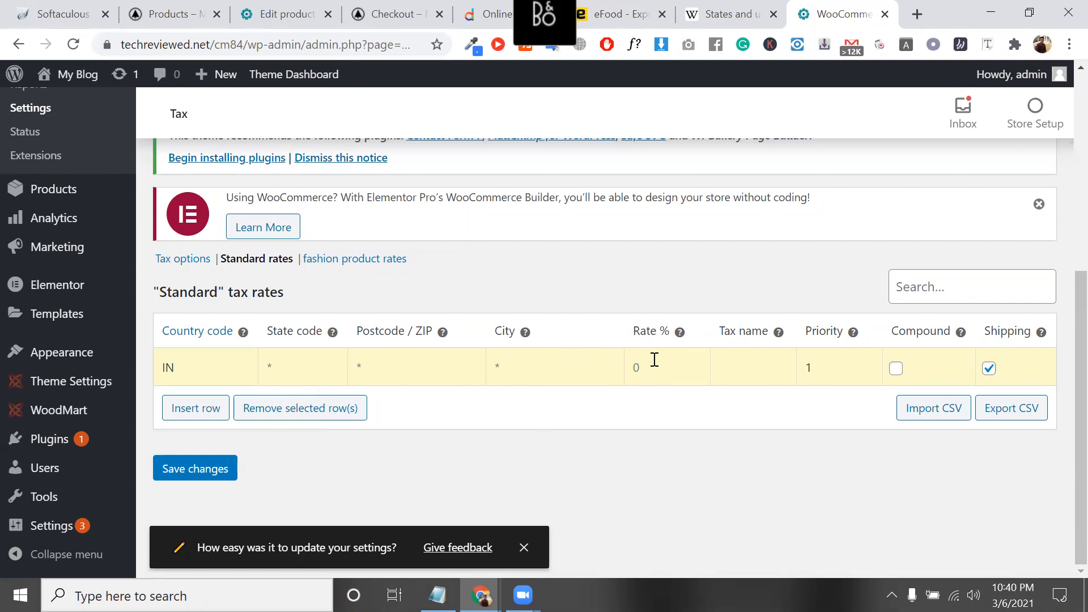
type("6")
double_click(683, 369)
left_click(746, 366)
type("country gov")
key("ctrl+a")
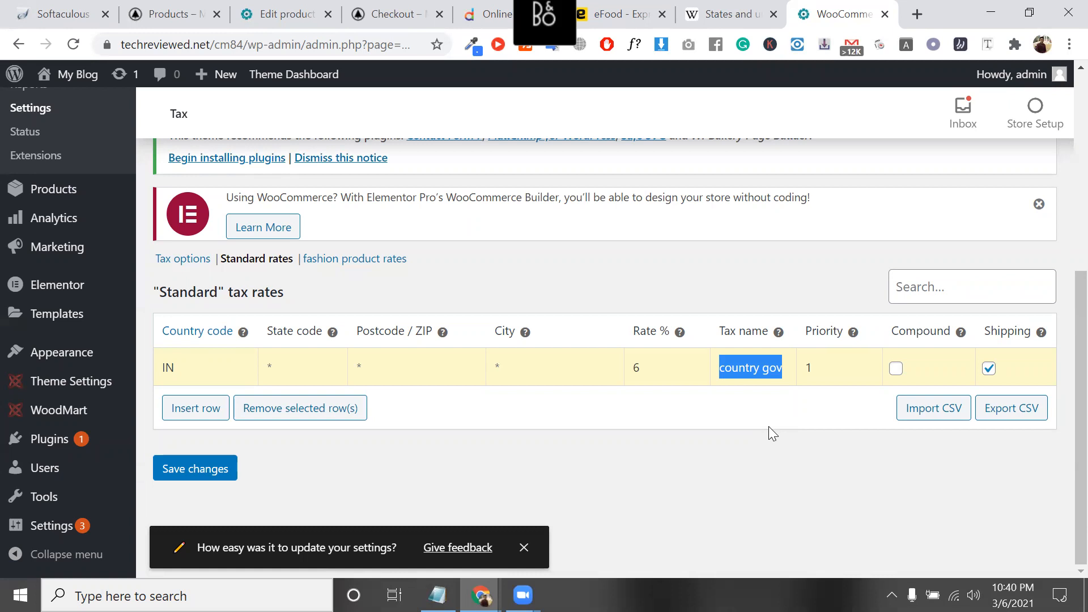
left_click(989, 369)
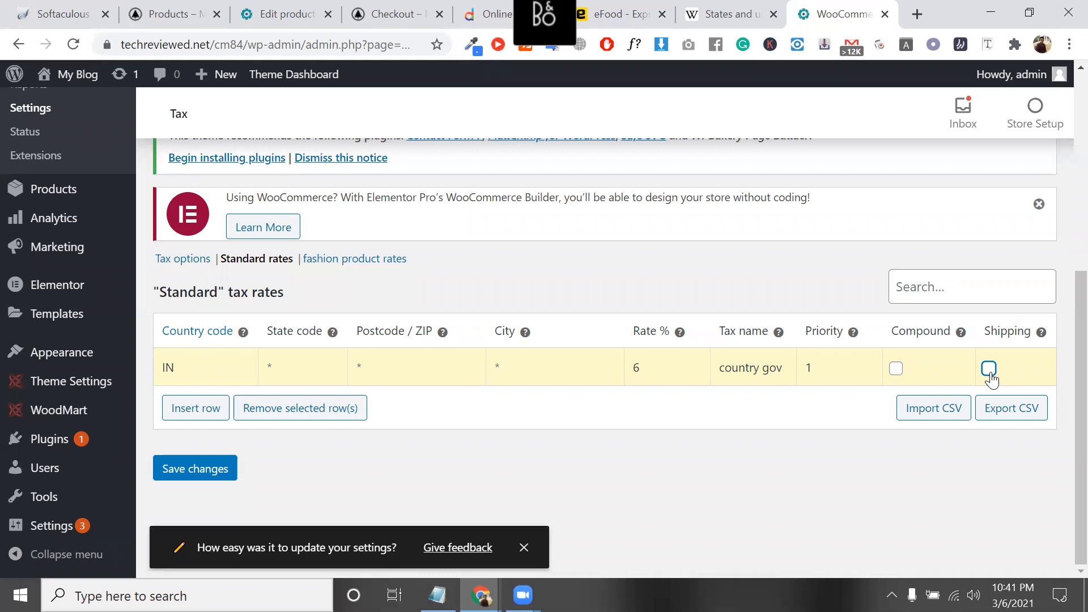
left_click(830, 362)
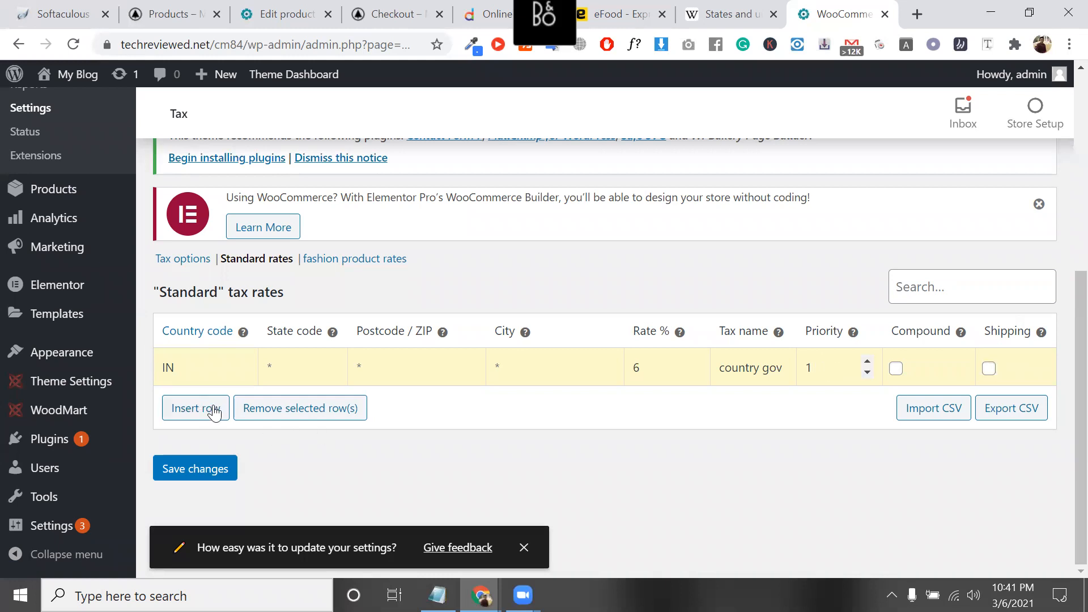
Insert a second tax rate row with country code IN and state code WB.
left_click(195, 408)
scroll(412, 420, "down", 5)
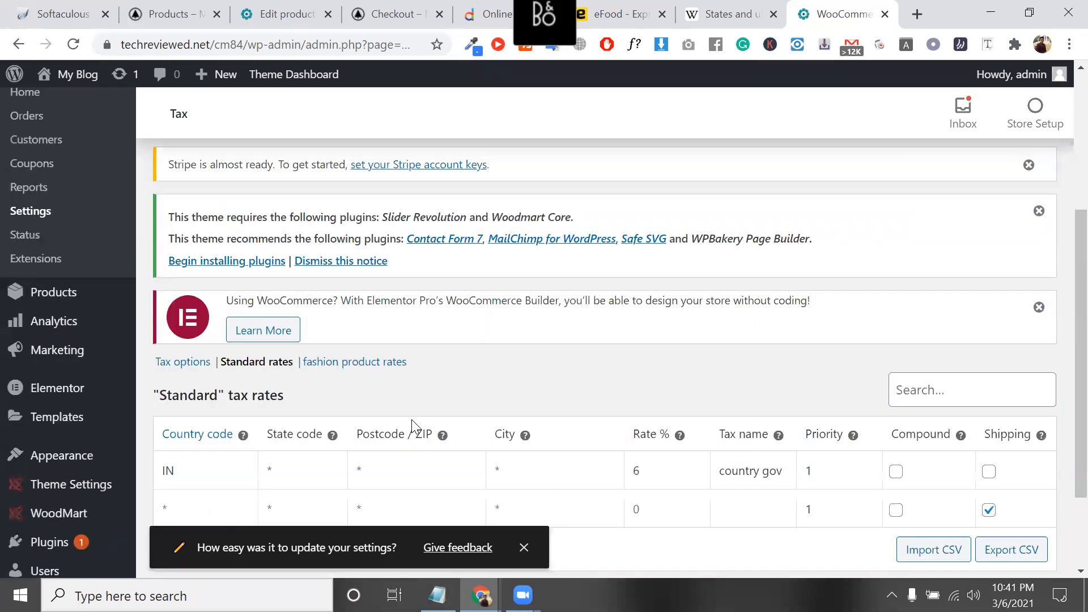
left_click(205, 384)
type("IN")
left_click(294, 385)
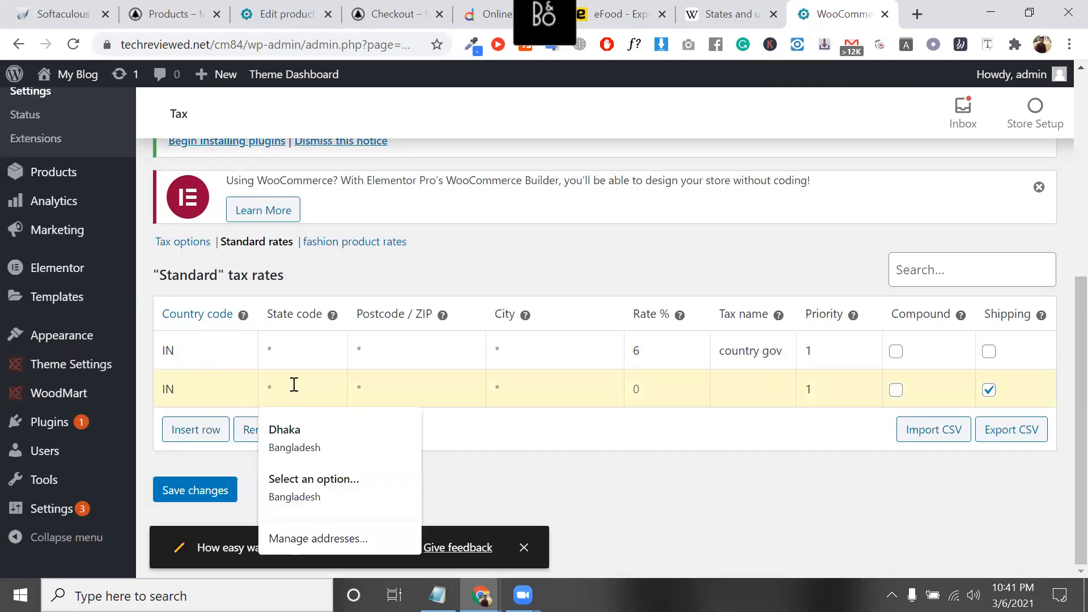
type("wb")
key("BackSpace")
key("BackSpace")
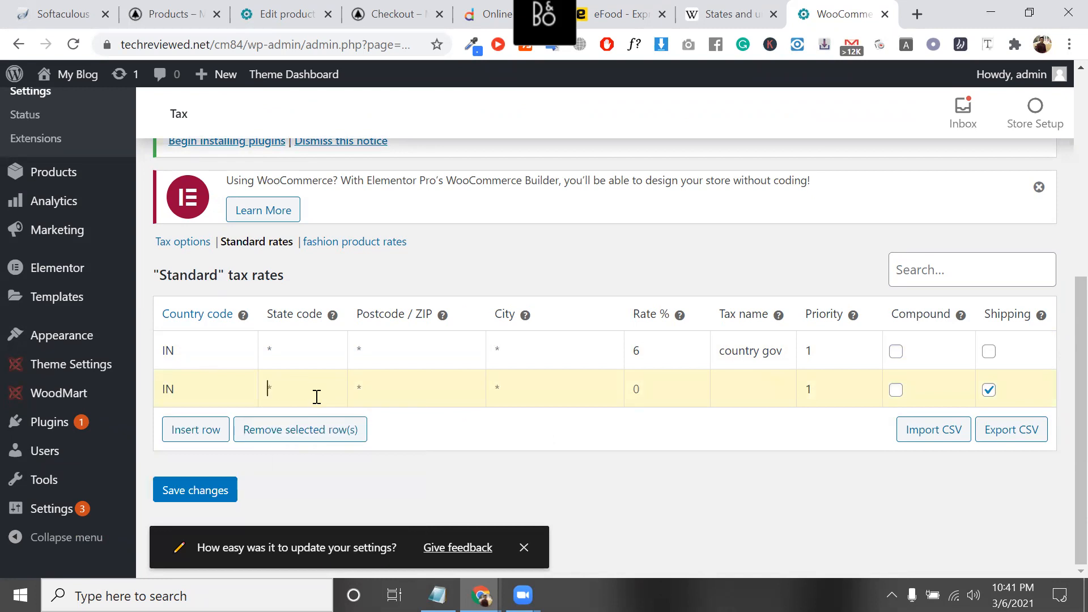
type("WB")
left_click(391, 391)
Set the WB row's rate to 7% and its tax name to "STATE GOV".
left_click(669, 388)
type("7")
type("STATE")
type(" GOV")
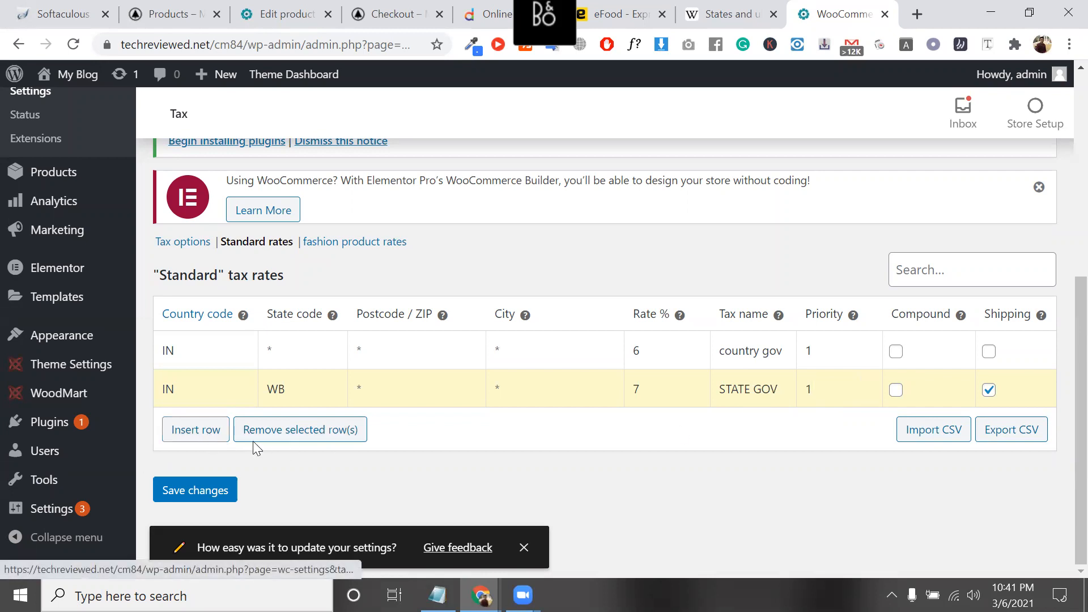
Try to add a third tax rate row with country code IN and save the tax rates.
left_click(196, 430)
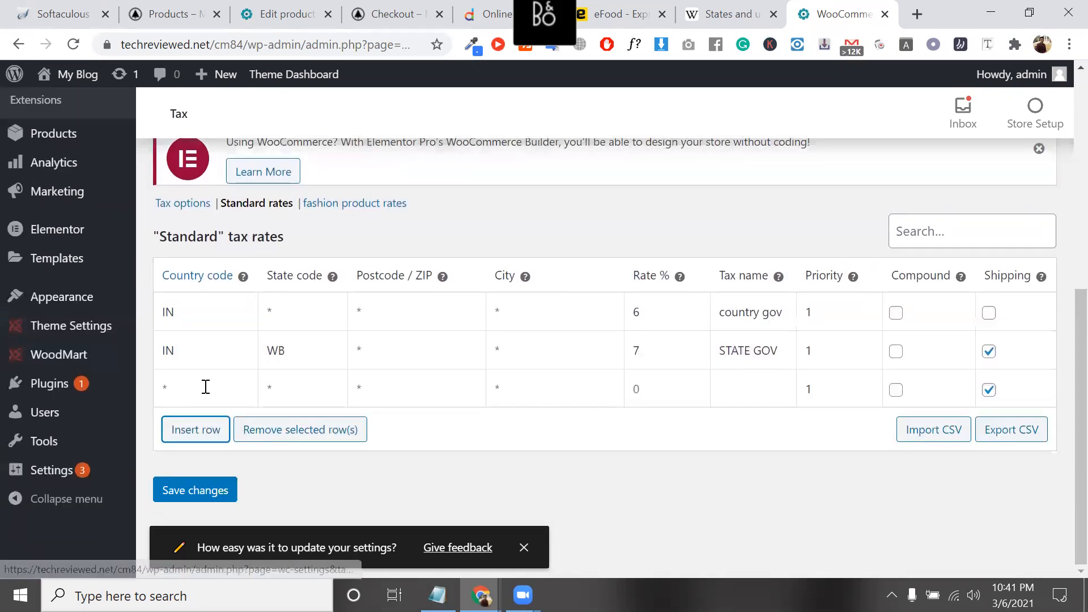
left_click(206, 387)
type("IN")
key("Return")
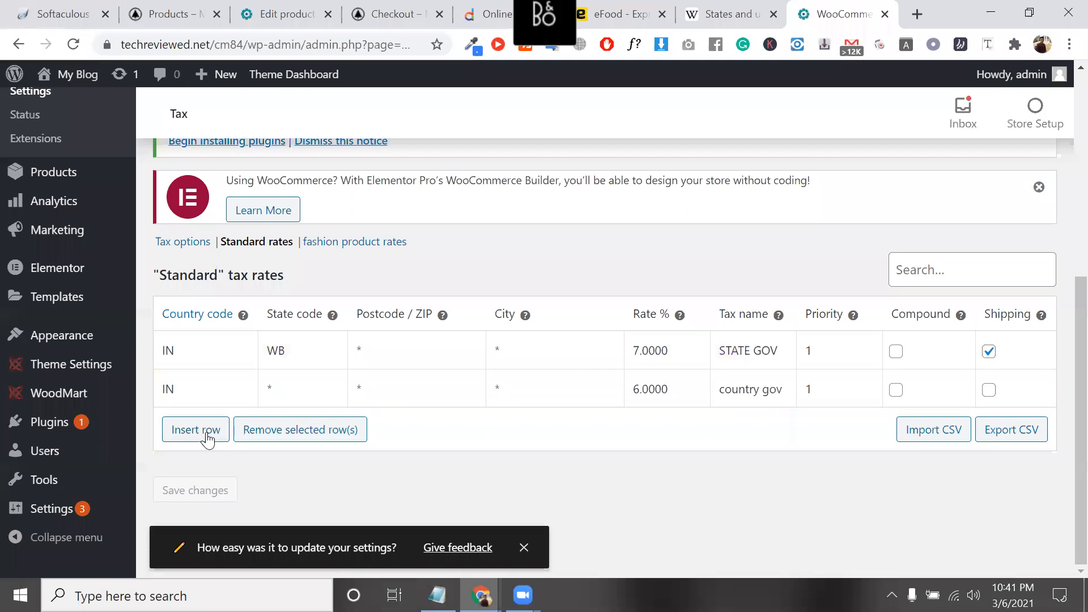
Insert a new row below the two Standard tax rates and set its country code to IN.
scroll(207, 439, "up", 5)
scroll(287, 386, "down", 7)
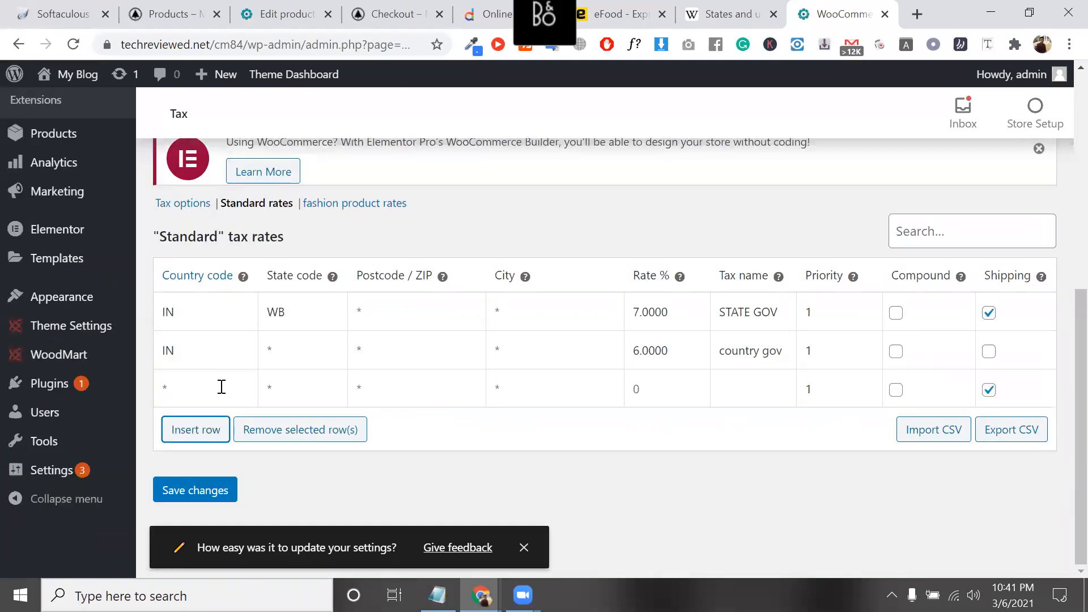
left_click(221, 388)
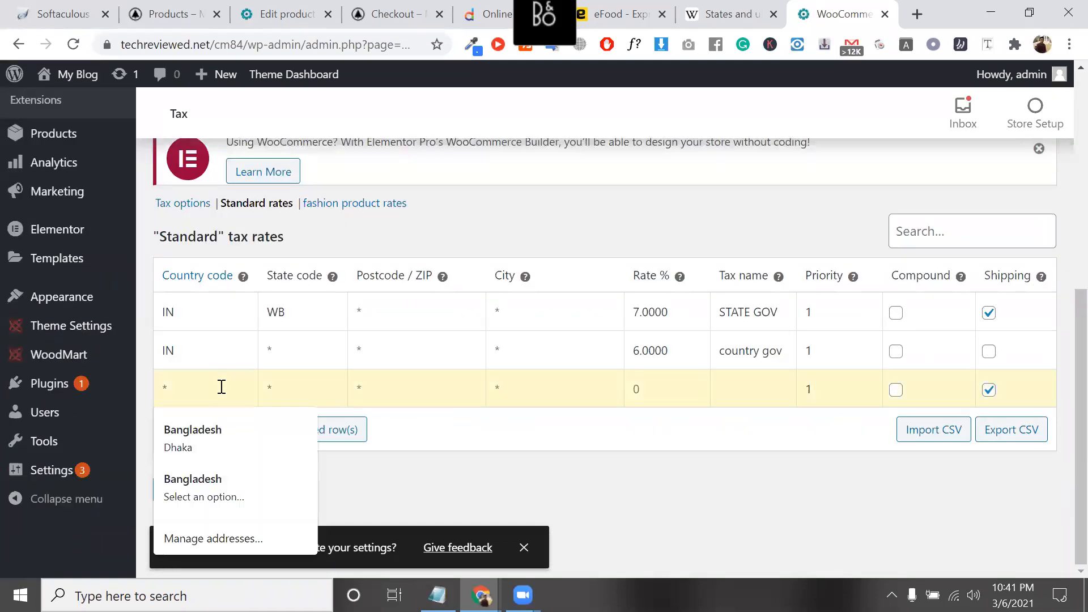
type("IN")
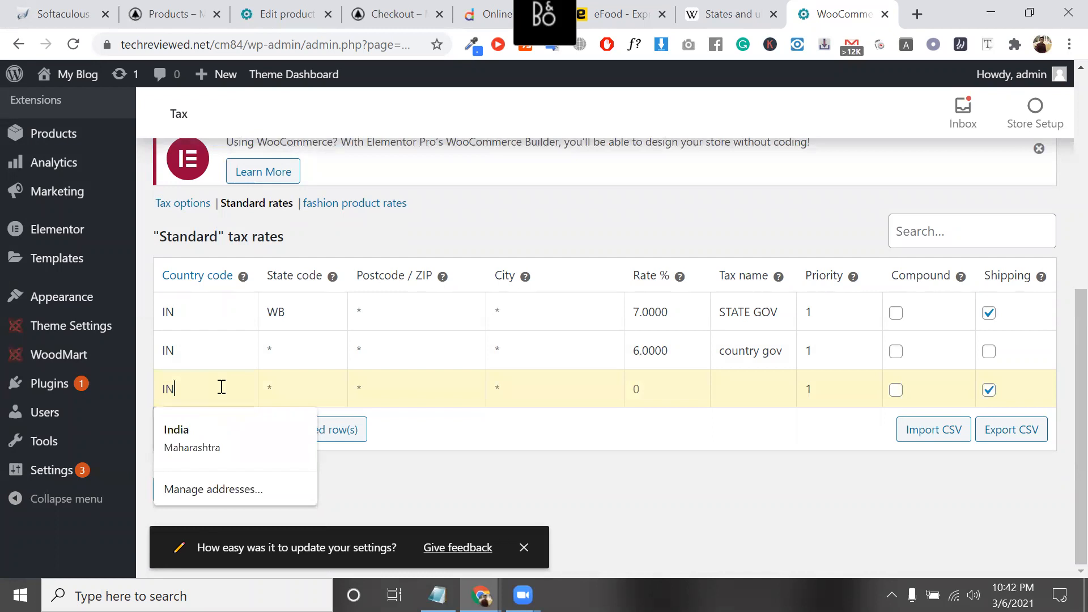
Copy Uttarakhand's vehicle code UK from the Wikipedia States table into the new tax rate row's state code.
left_click(296, 392)
left_click(754, 4)
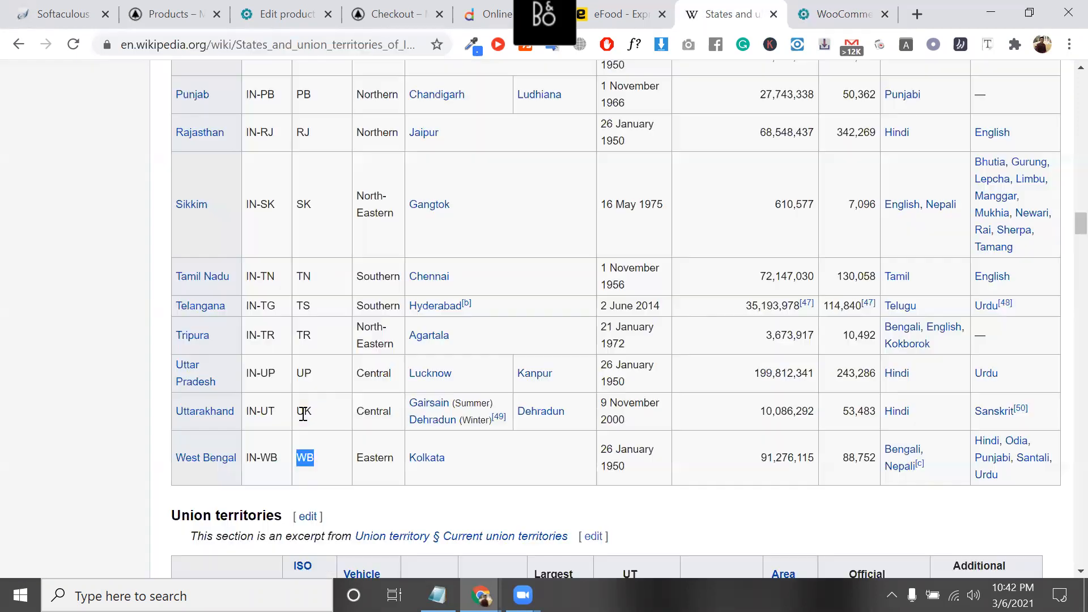
left_click_drag(282, 415, 306, 422)
right_click(305, 417)
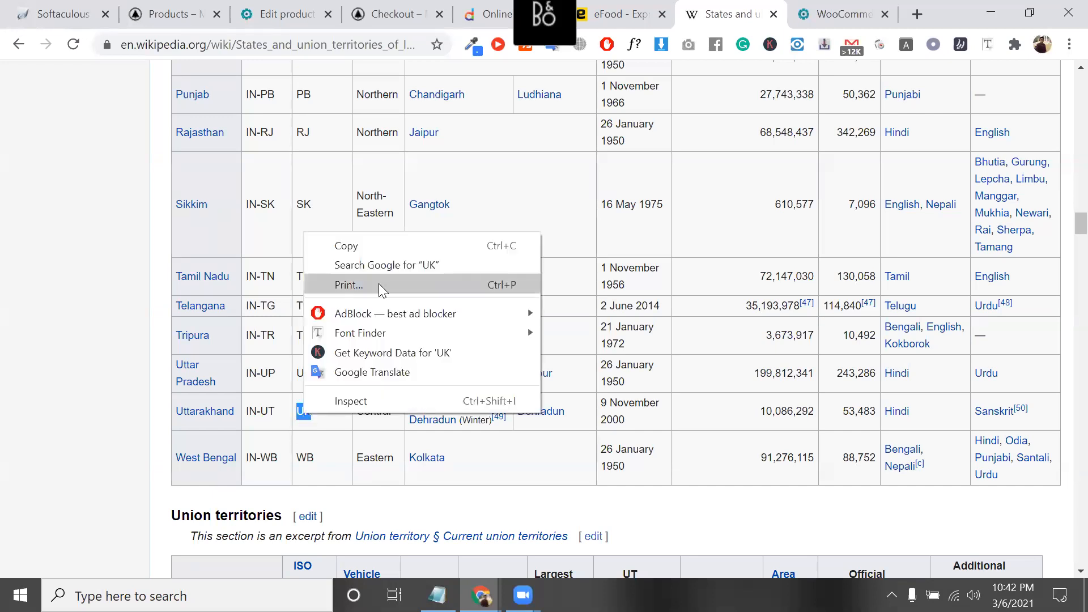
left_click(375, 244)
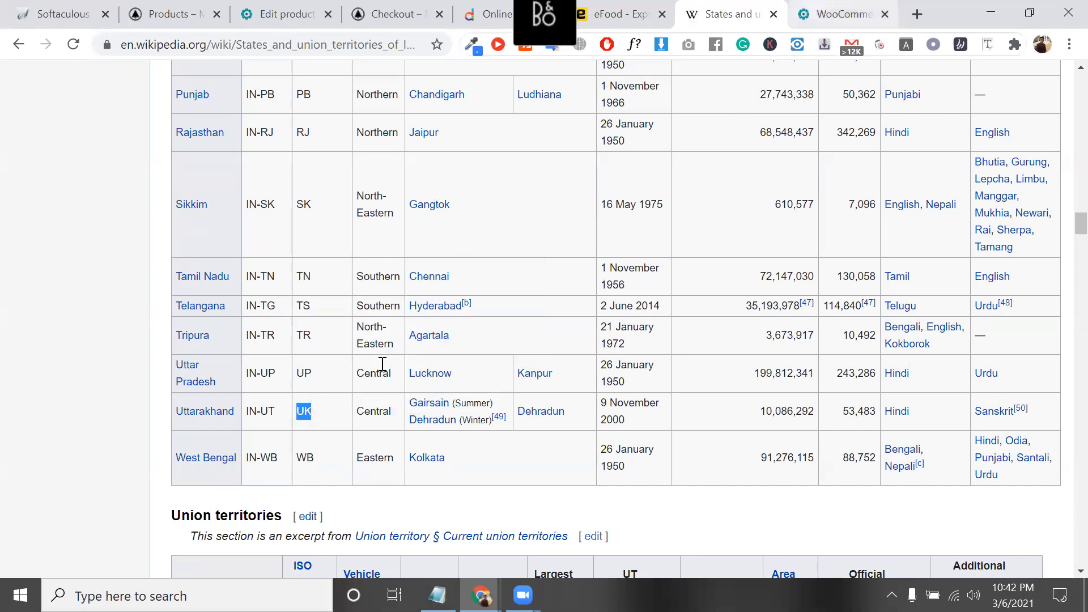
key("ctrl+Tab")
key("ctrl+v")
key("Tab")
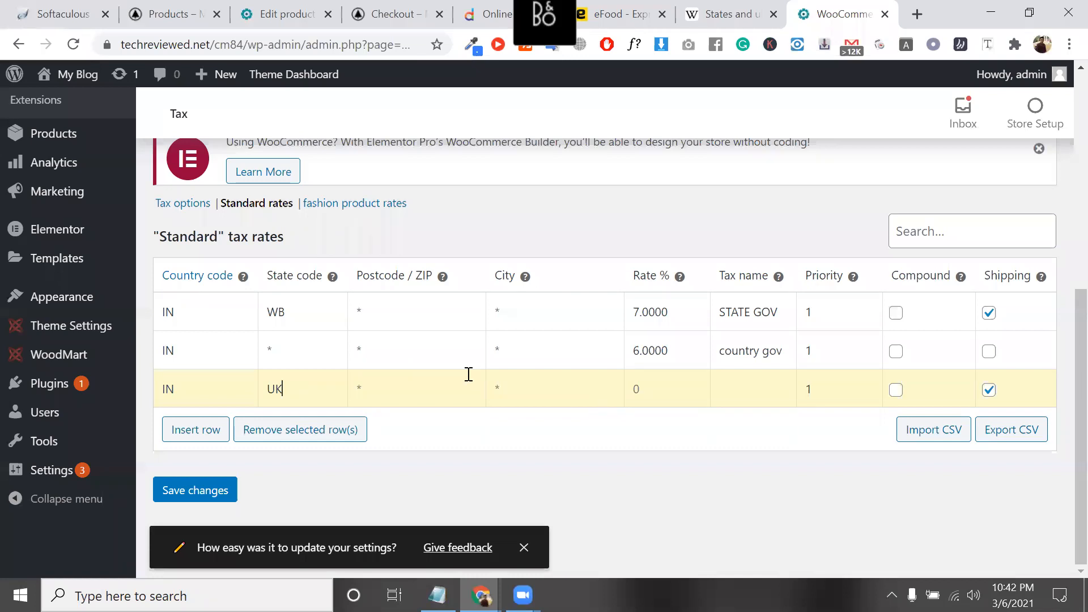
Set the UK row's rate to 8% and tax name to "STATE GOV", and save the tax rates.
left_click(677, 385)
type("8")
double_click(265, 389)
left_click(657, 385)
type("STATE GOV")
left_click(205, 498)
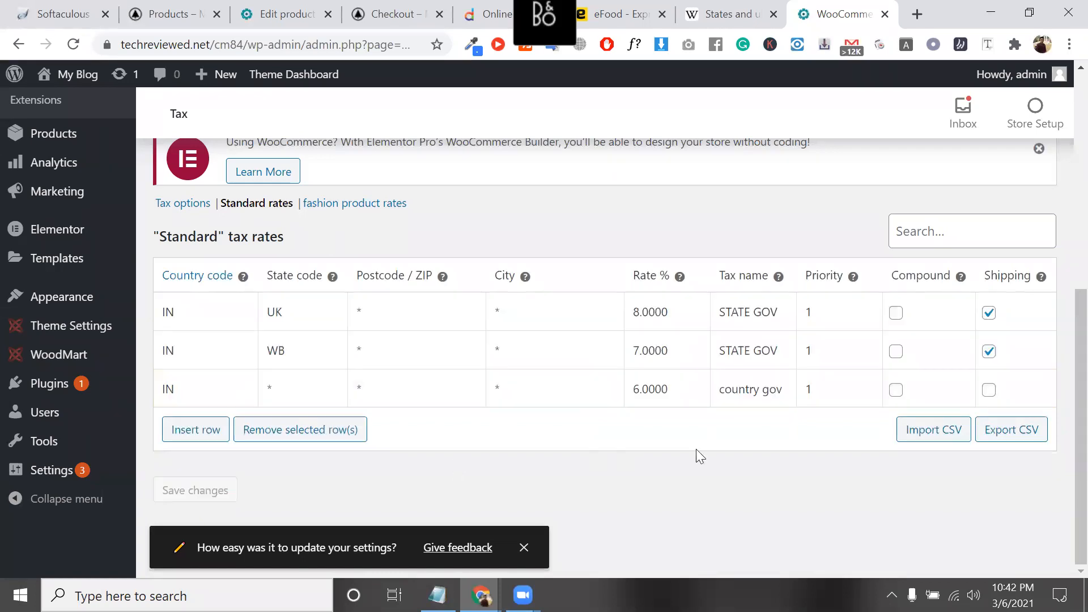
Exclude shipping from the UK and WB state tax rates and save the changes.
left_click(989, 313)
left_click(989, 351)
left_click(200, 492)
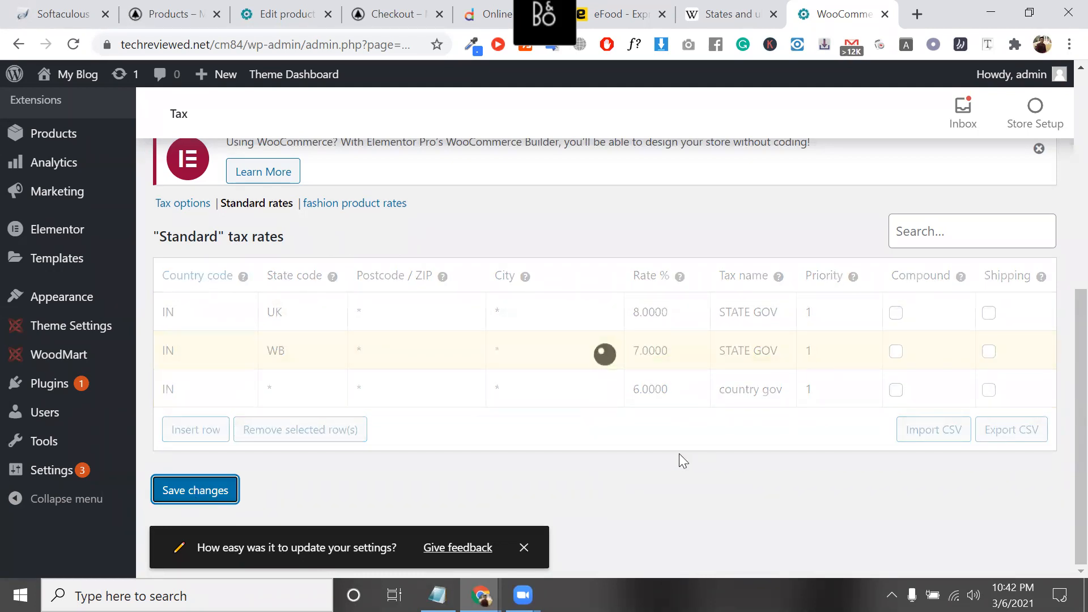
Set the priority of the "country gov" tax rate to 3.
double_click(811, 390)
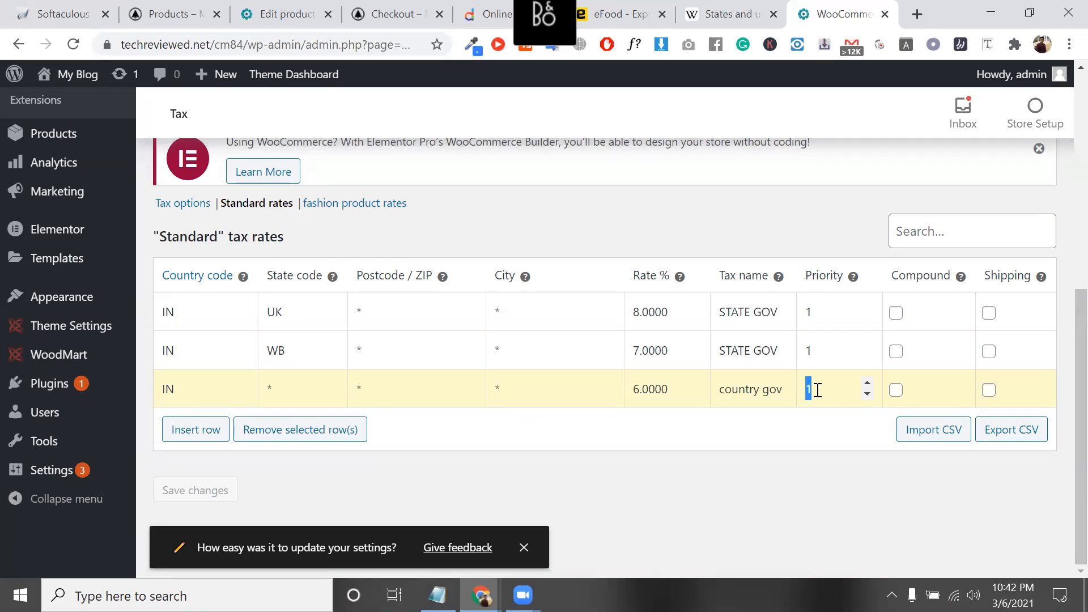
key("BackSpace")
type("3")
double_click(818, 393)
Review the UK row's state code and priority and the WB row's state code by highlighting them.
left_click(827, 315)
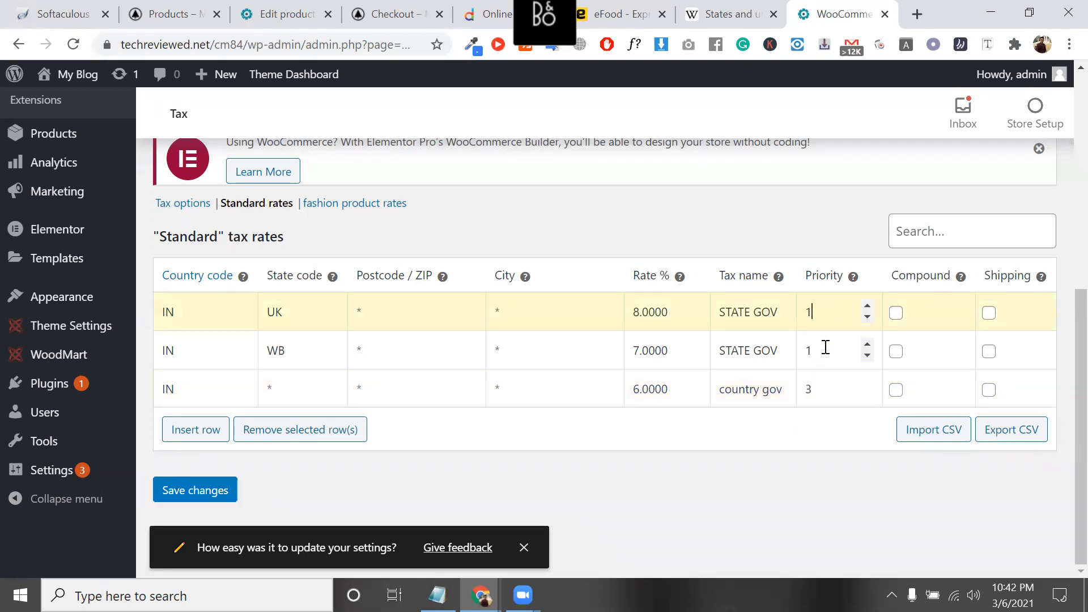
left_click(280, 312)
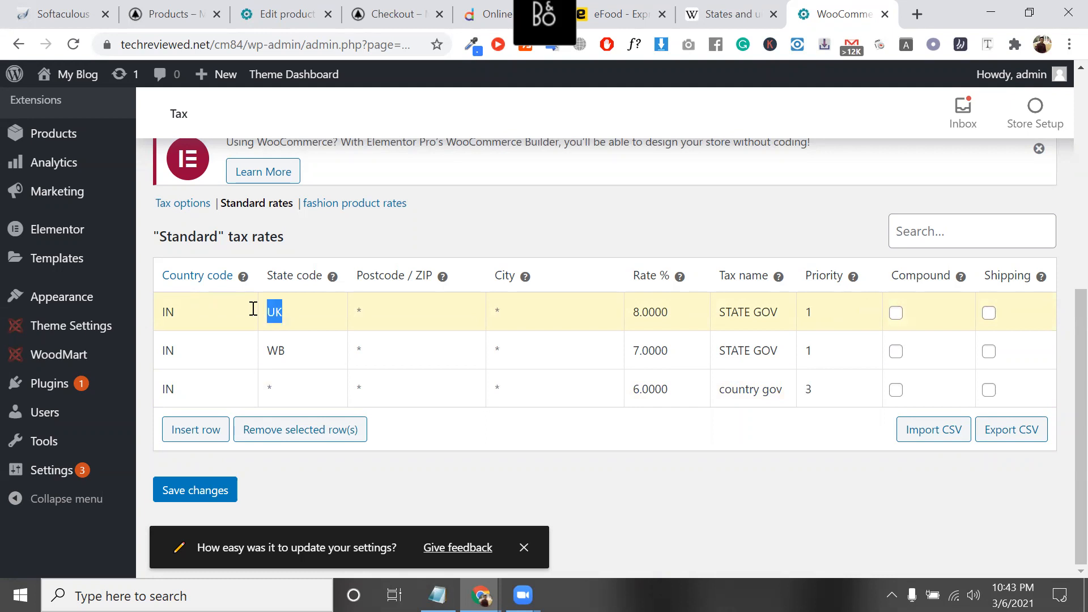
left_click(288, 312)
double_click(289, 314)
left_click(800, 314)
left_click_drag(813, 314, 800, 314)
left_click_drag(304, 345, 225, 352)
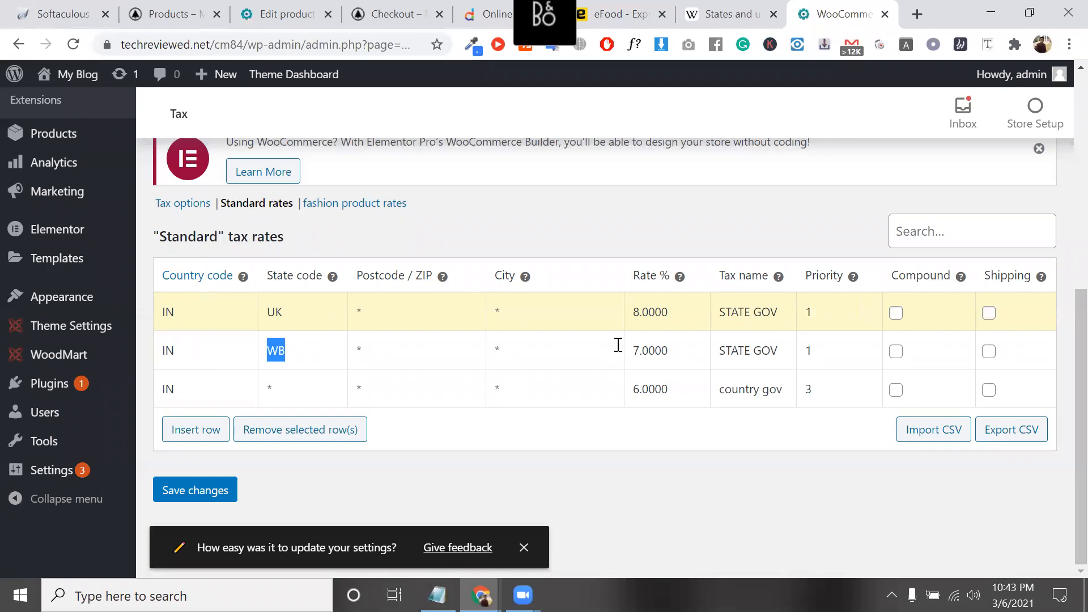
Compare the priorities of the UK and WB state tax rates and check the UK row's state code.
left_click(825, 327)
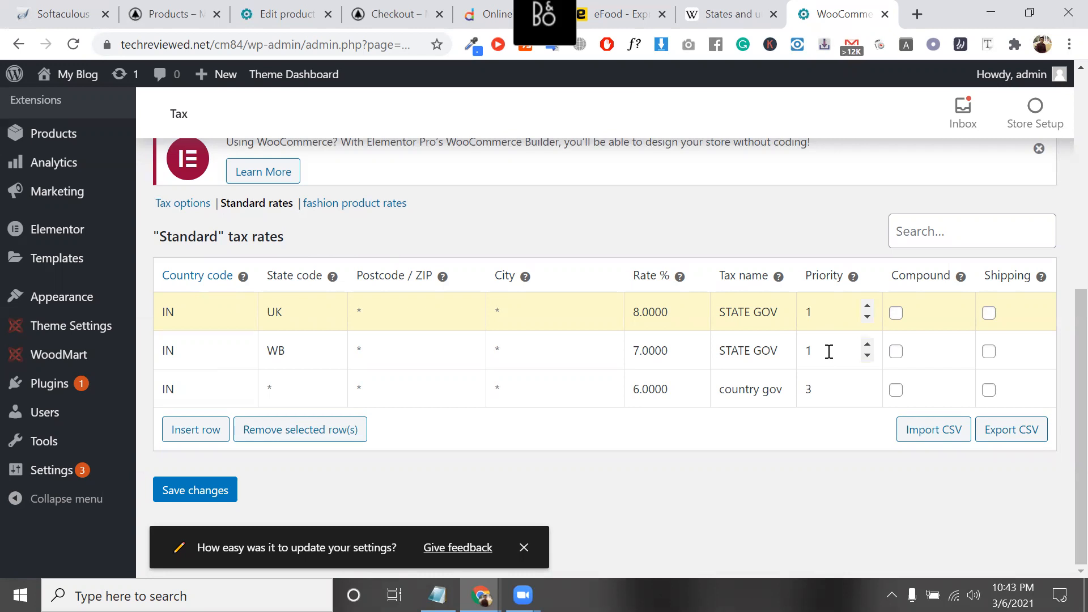
left_click(822, 351)
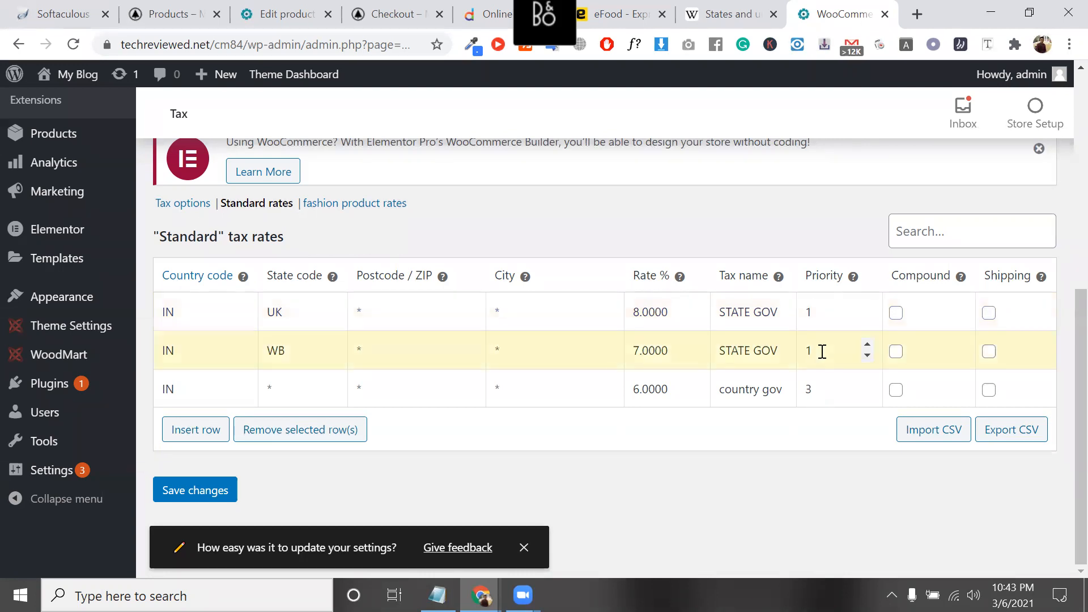
left_click(825, 318)
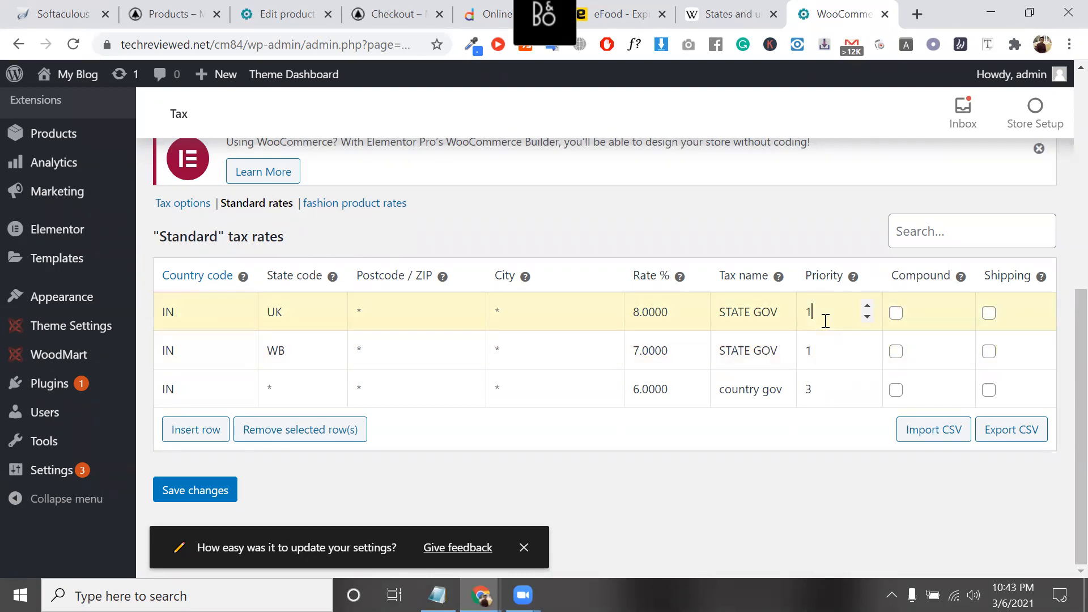
left_click(827, 356)
left_click(827, 321)
left_click(828, 349)
left_click(837, 324)
left_click(837, 353)
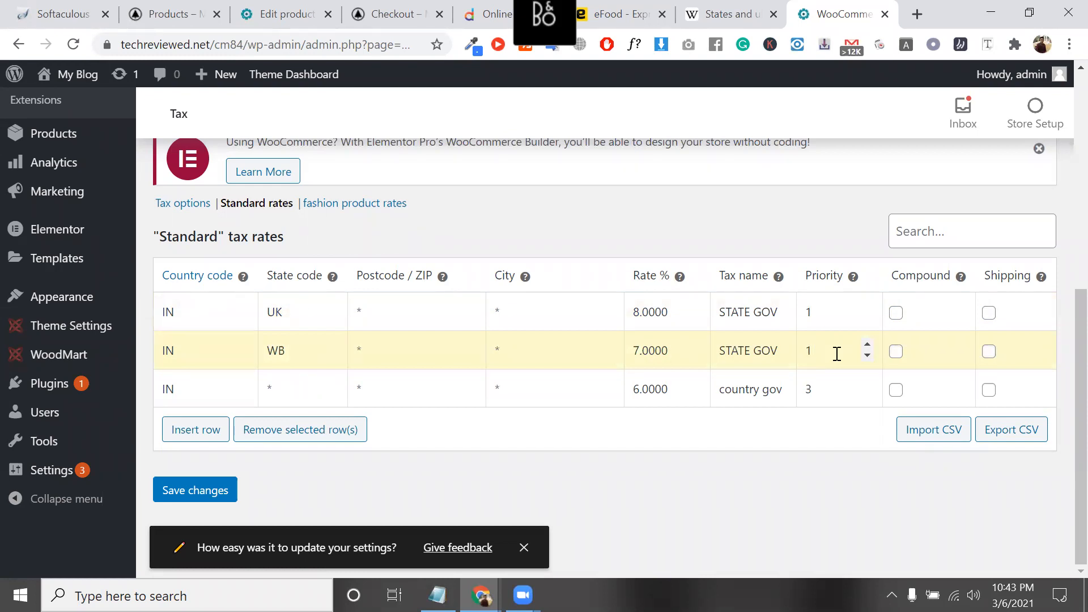
double_click(821, 355)
left_click_drag(301, 311, 264, 311)
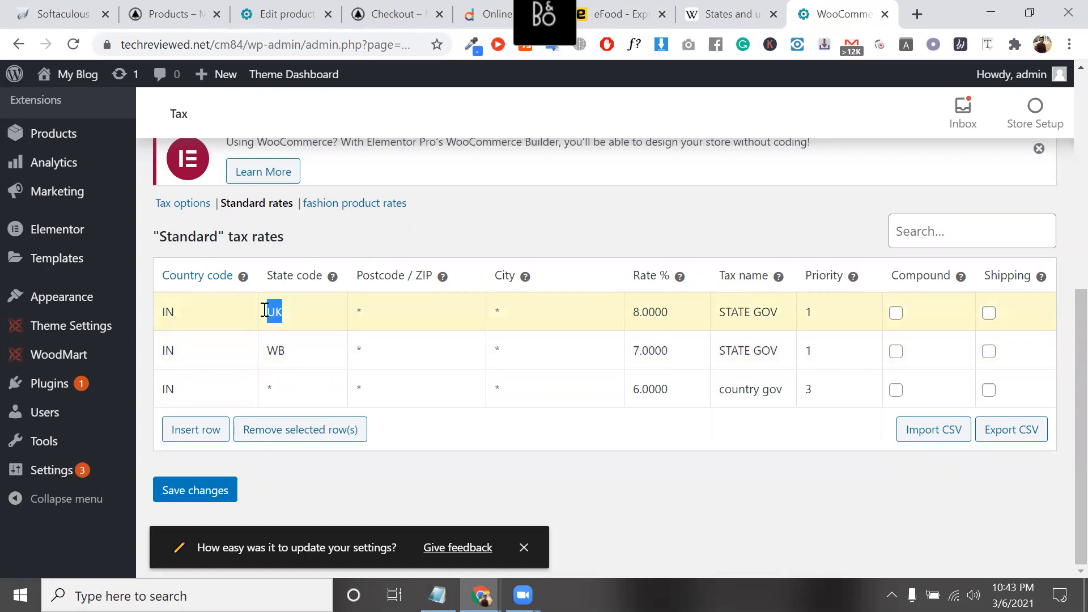
Set the priority of the Indian "country gov" tax rate to 2 and compare it with the state rates' priorities.
left_click_drag(830, 389, 807, 390)
type("2")
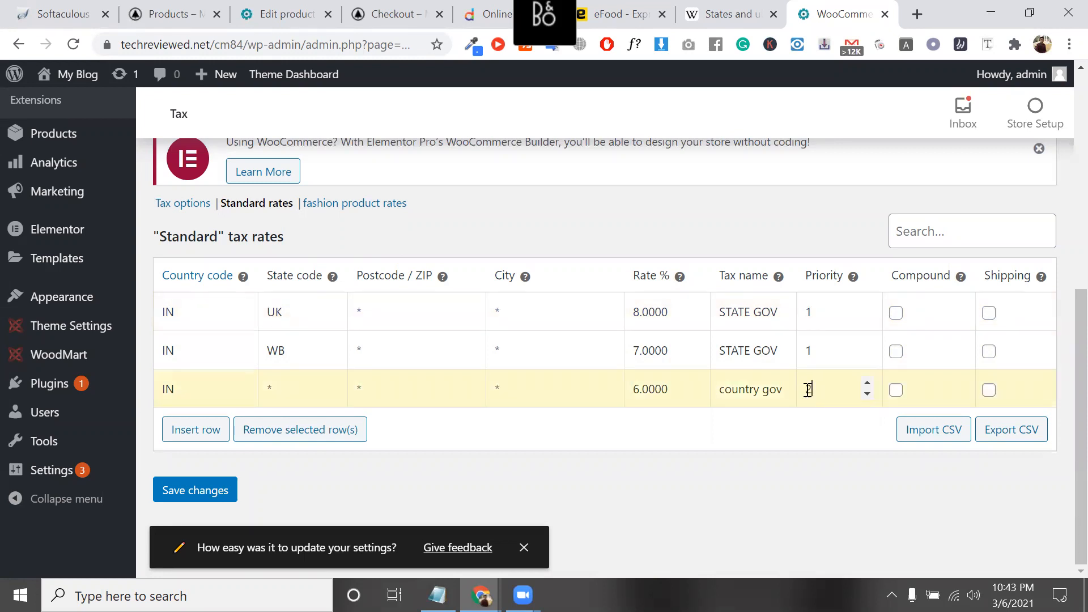
left_click_drag(825, 389, 779, 389)
left_click_drag(844, 343, 748, 348)
left_click_drag(819, 310, 792, 313)
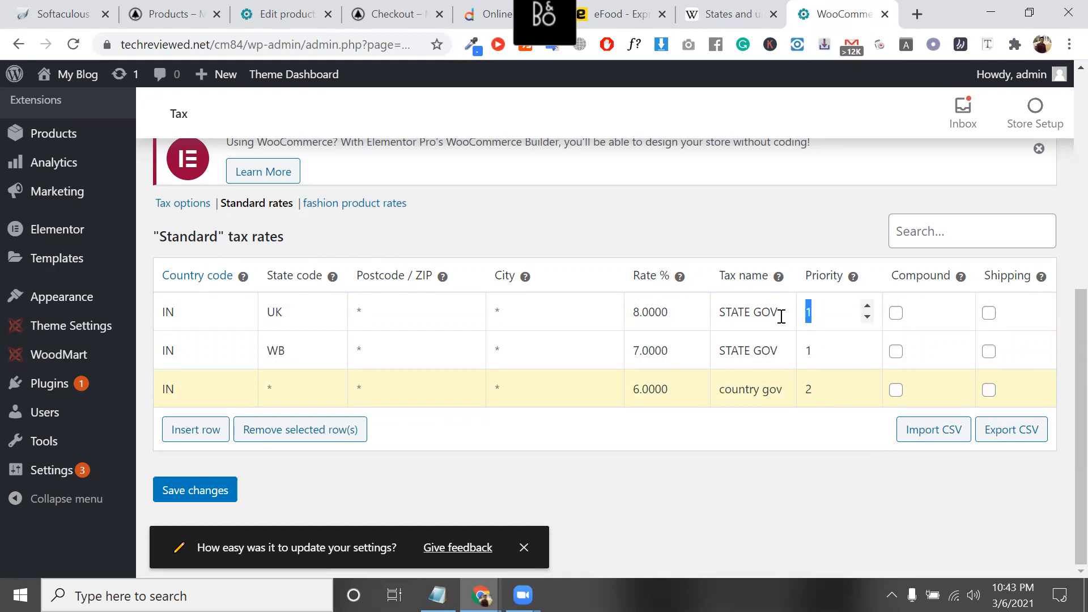
left_click(820, 390)
double_click(821, 393)
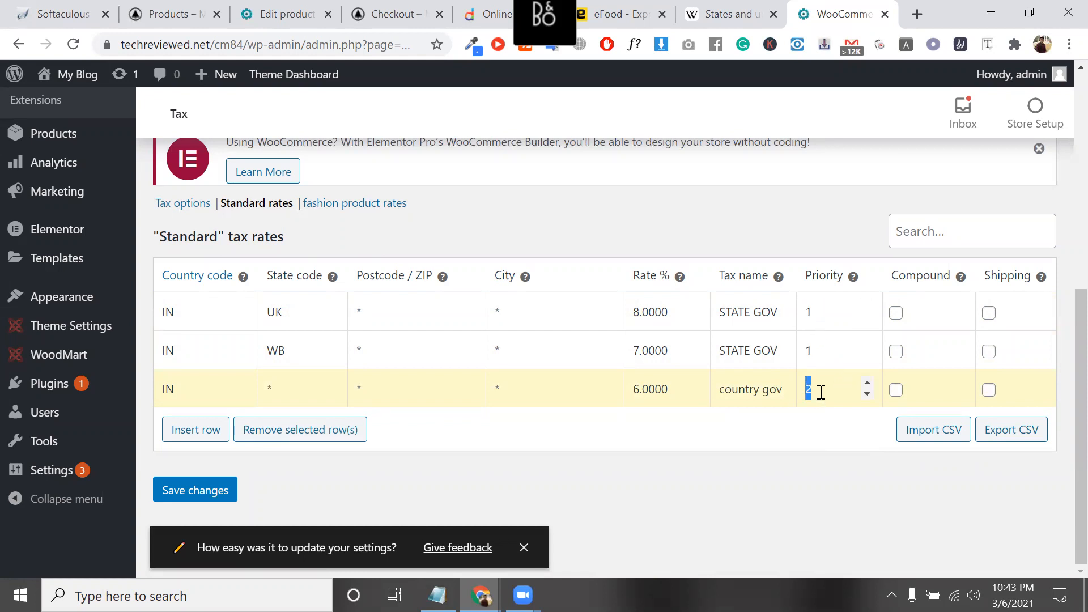
left_click_drag(821, 393, 803, 390)
left_click_drag(816, 354, 797, 297)
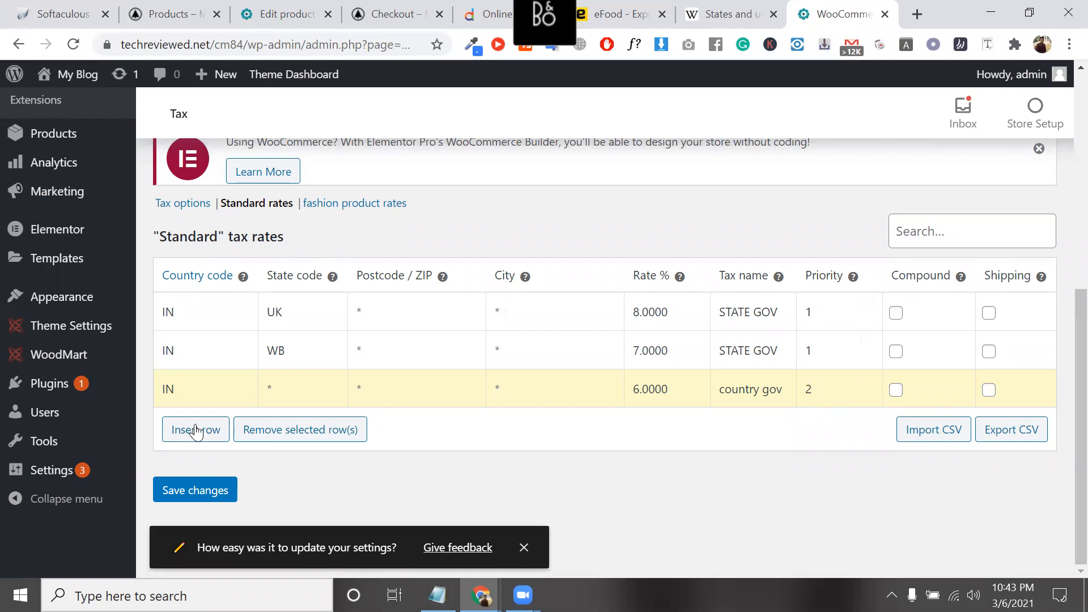
Insert a new tax rate row with country code US and priority 2.
left_click(225, 480)
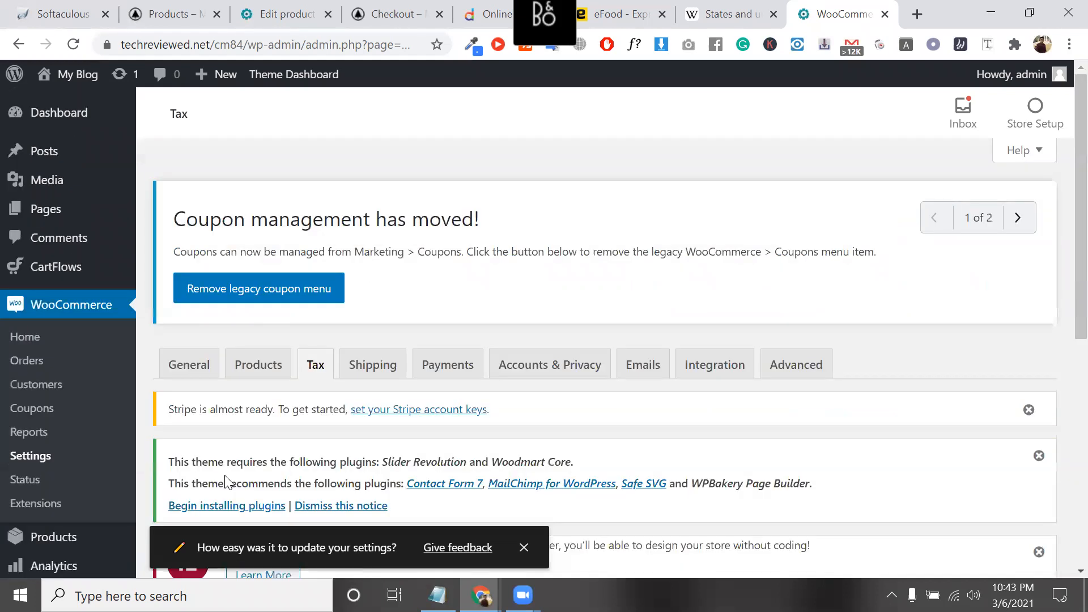
scroll(210, 431, "down", 8)
left_click(189, 382)
type("US")
left_click(240, 412)
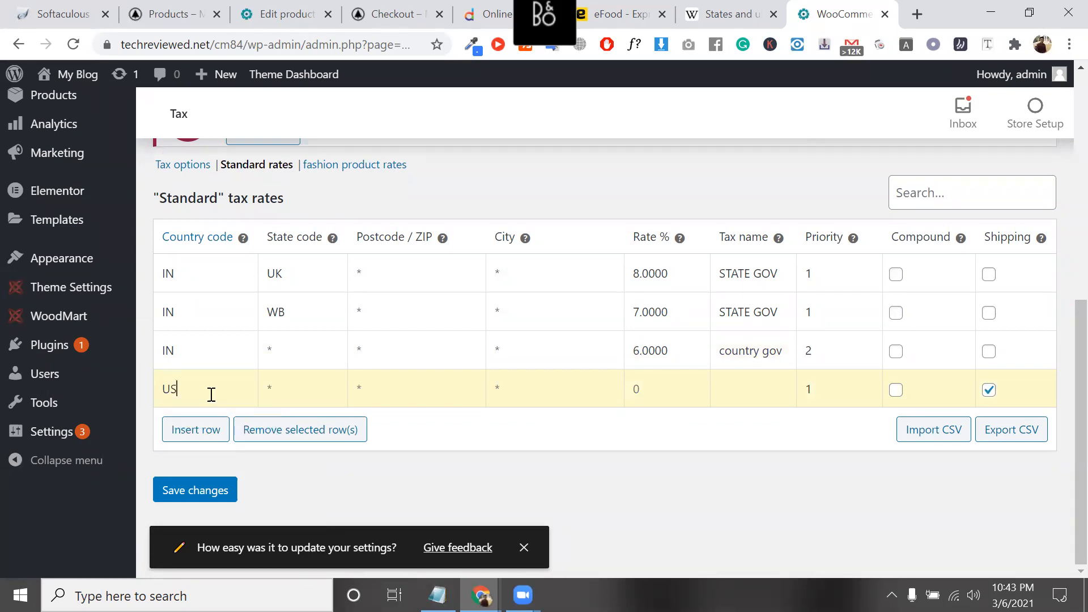
left_click(290, 399)
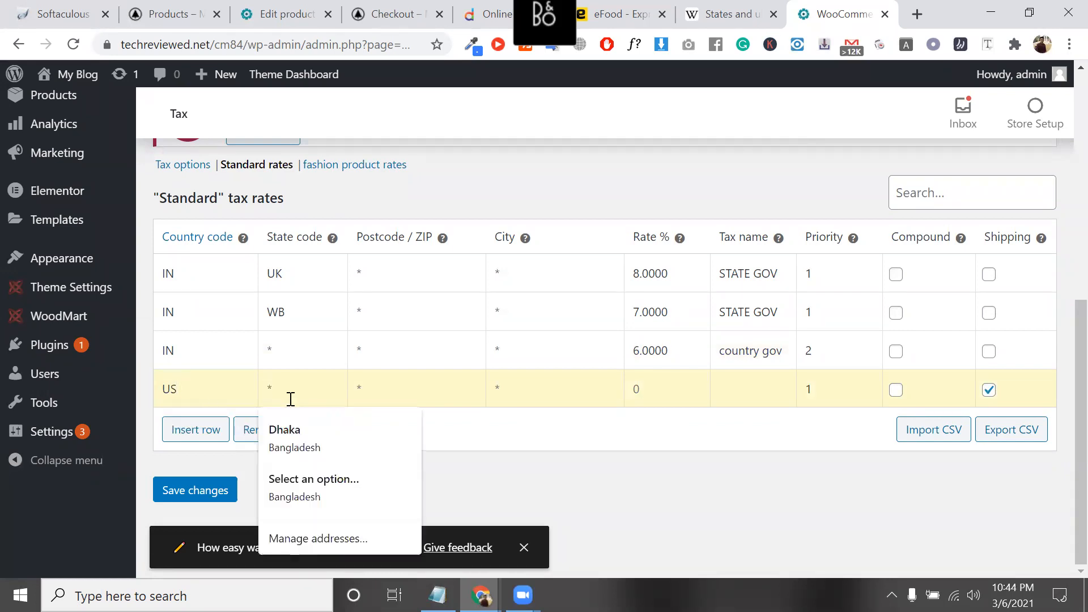
left_click(823, 393)
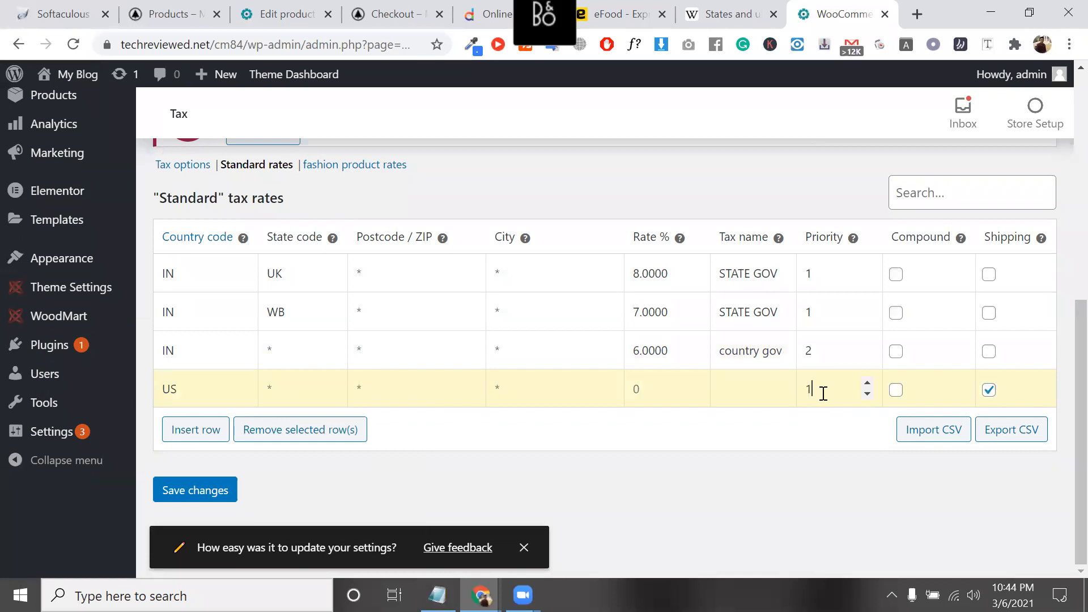
type("2")
Set the US row's tax rate to 4%, using the Indian country-wide rate for comparison.
left_click(360, 351)
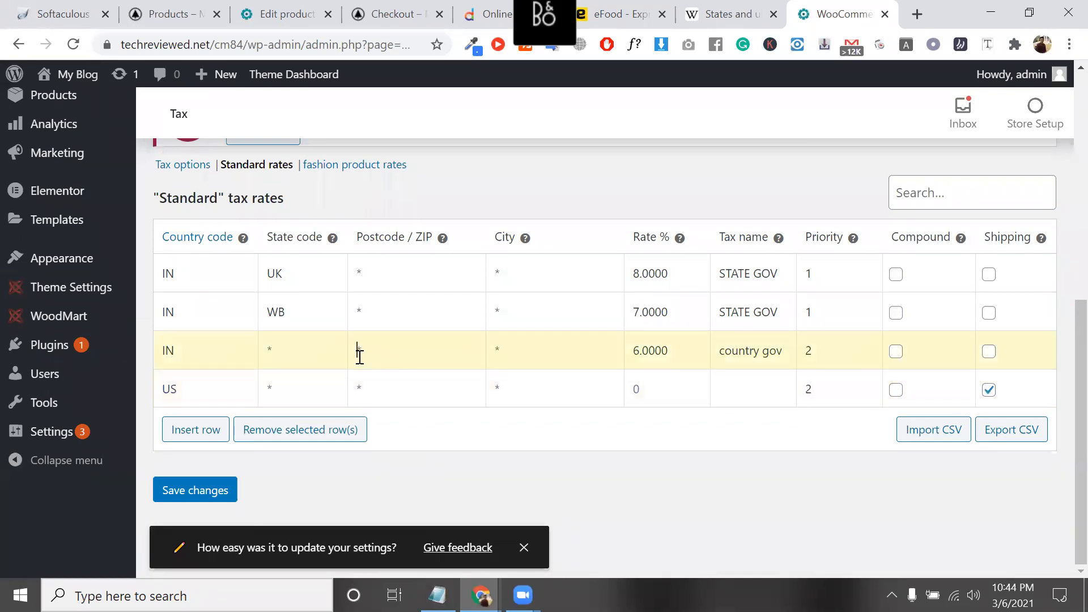
left_click_drag(669, 351, 615, 345)
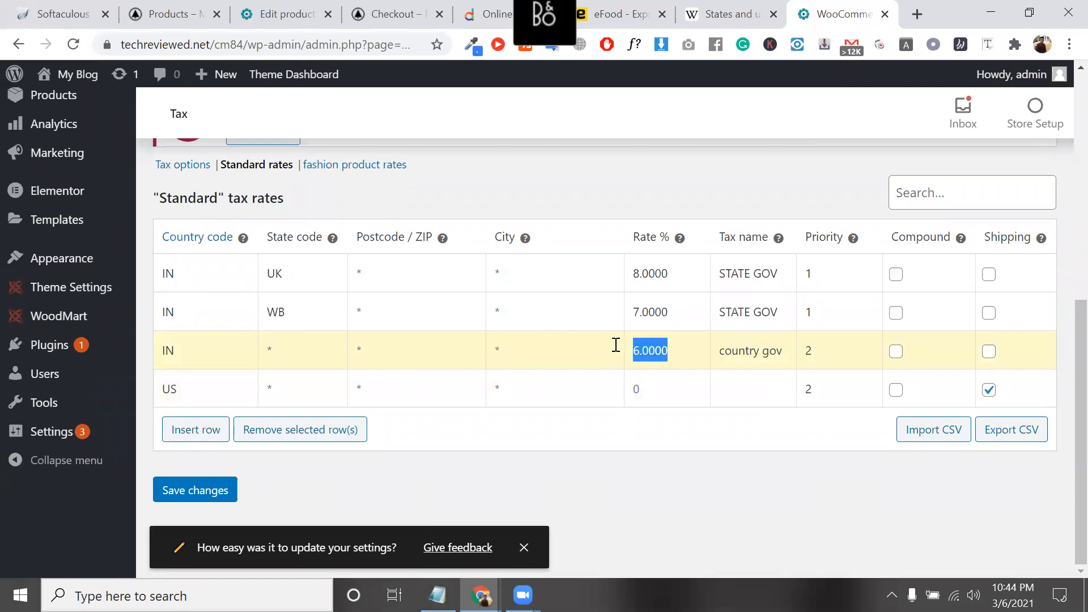
left_click_drag(183, 387, 158, 384)
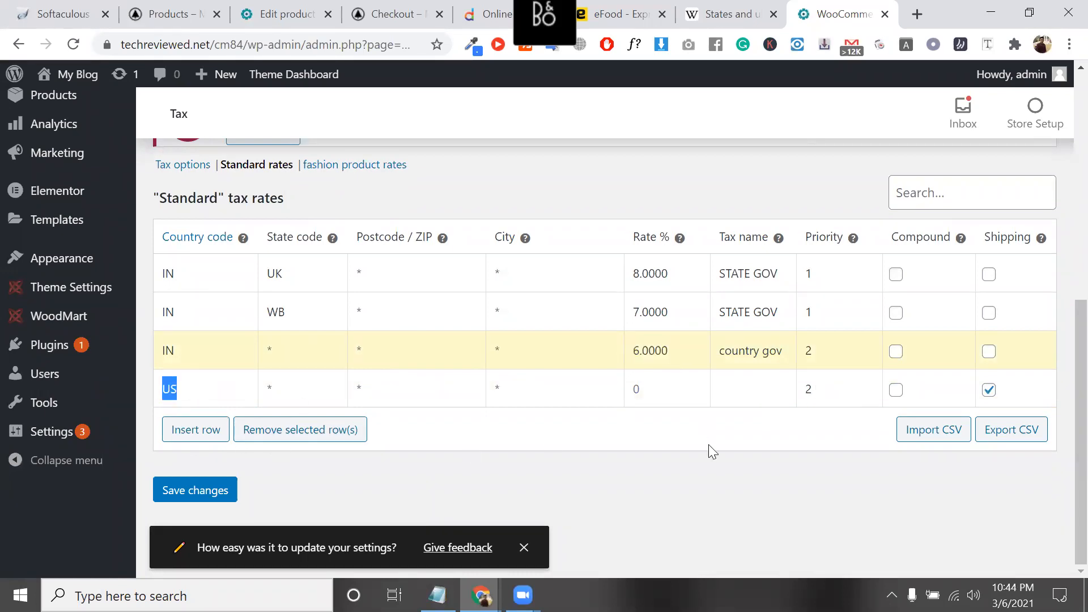
left_click_drag(826, 389, 683, 390)
left_click(635, 388)
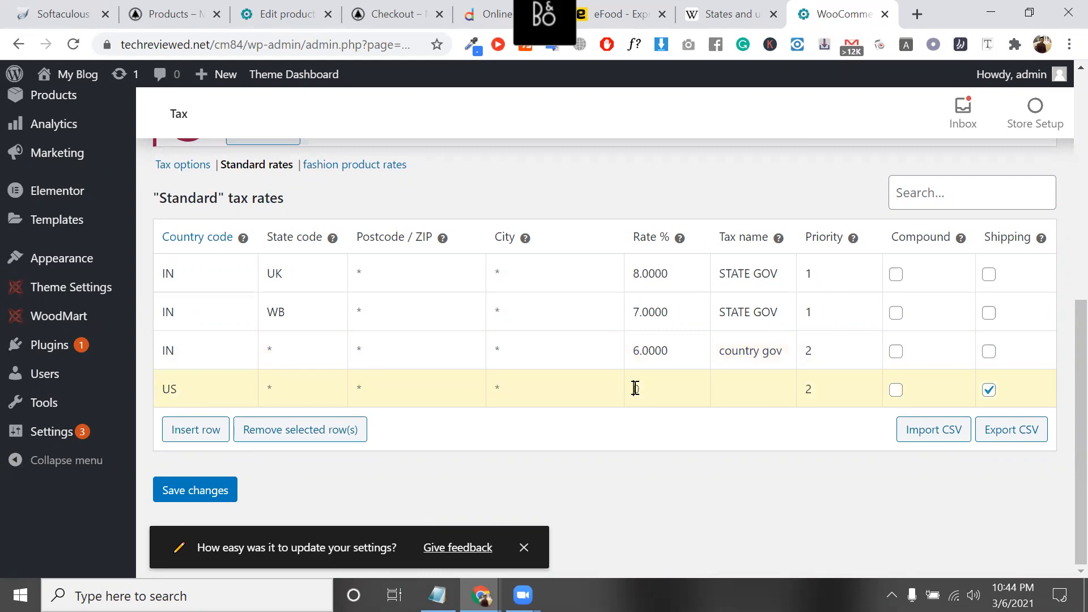
type("4")
Complete the US row with the tax name "country gov" and shipping excluded, and save the changes.
type("COU")
triple_click(752, 343)
key("ctrl+c")
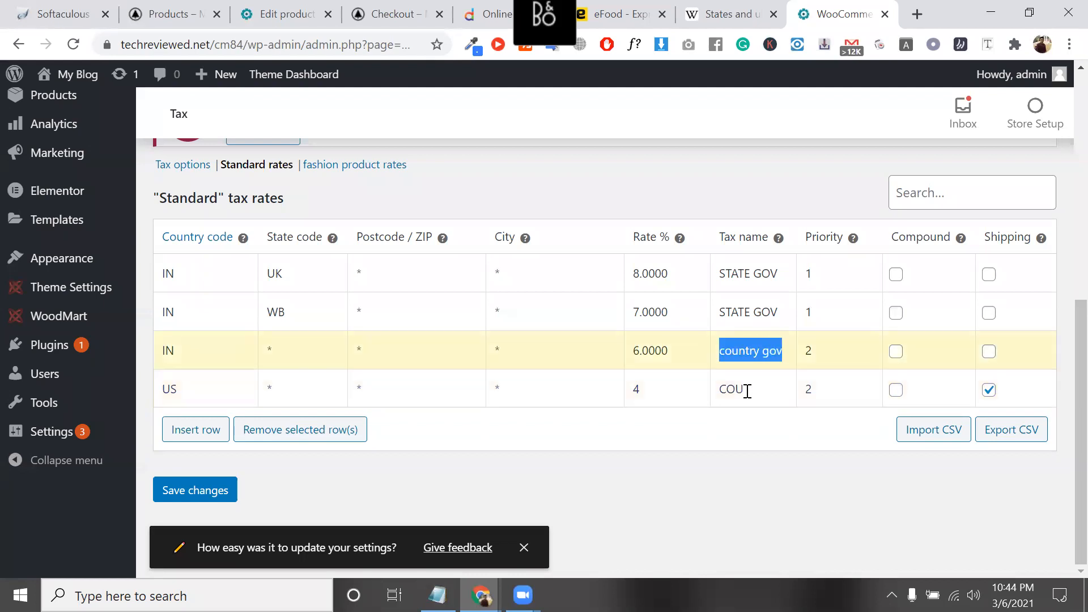
double_click(746, 390)
key("ctrl+v")
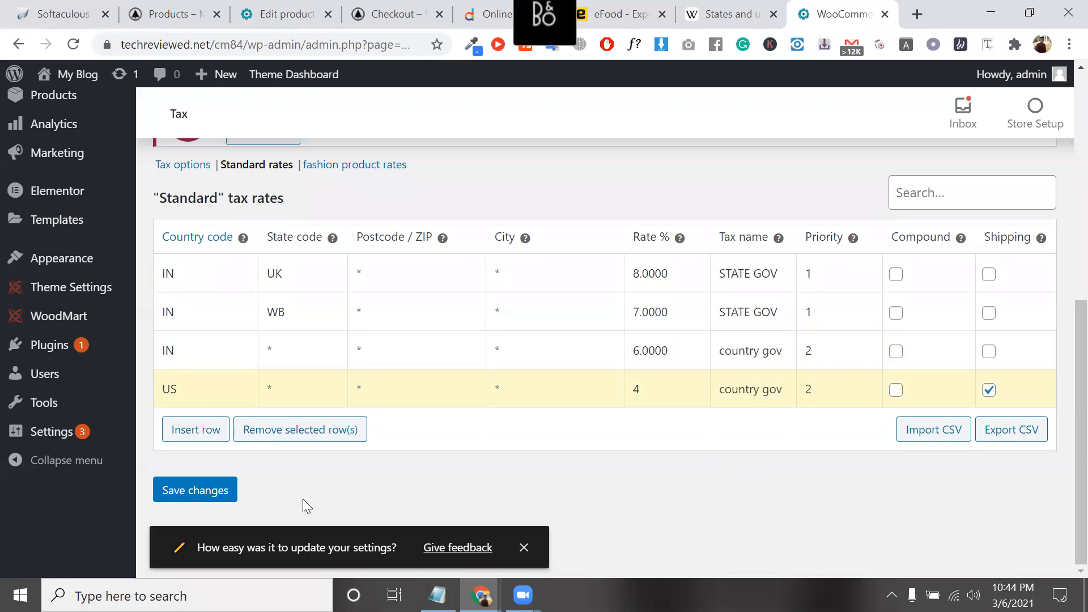
left_click(989, 390)
left_click(215, 487)
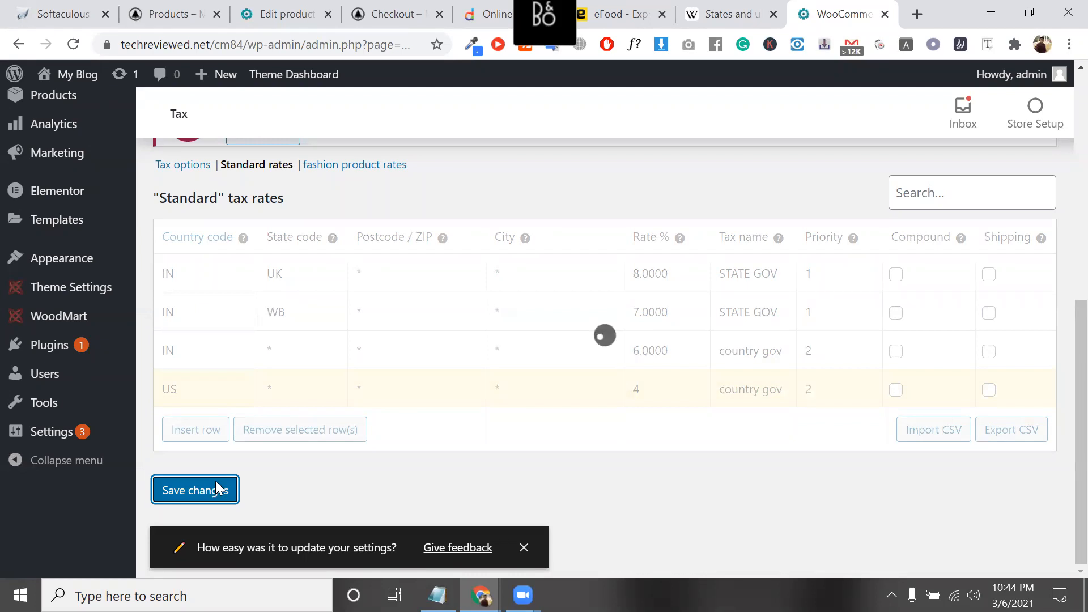
Review the rates of the Indian country-wide, WB and UK tax rows.
left_click(218, 356)
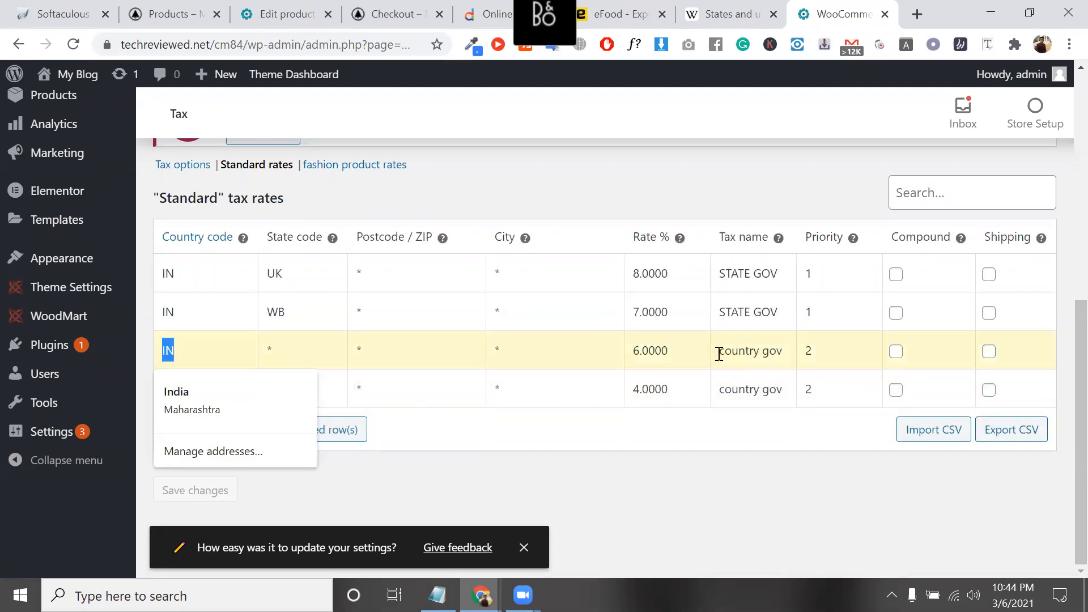
left_click(684, 354)
double_click(684, 354)
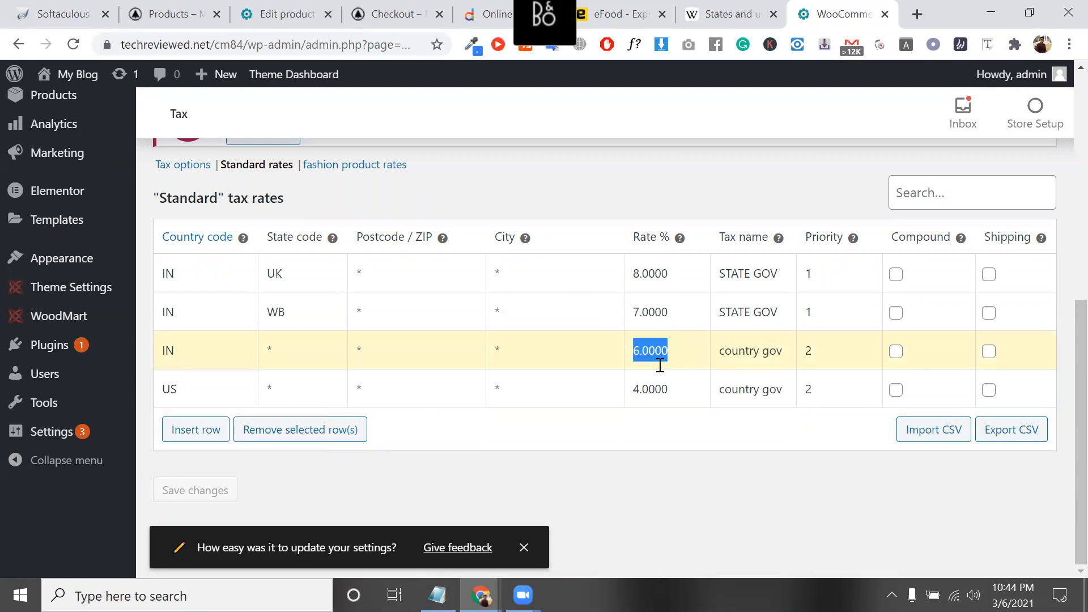
left_click(674, 312)
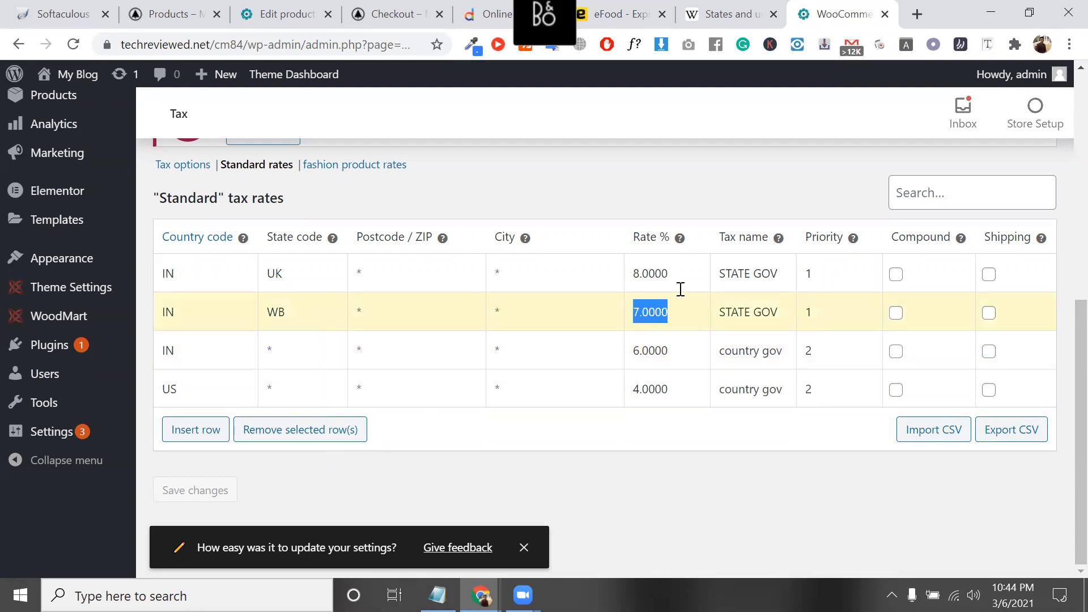
left_click(679, 287)
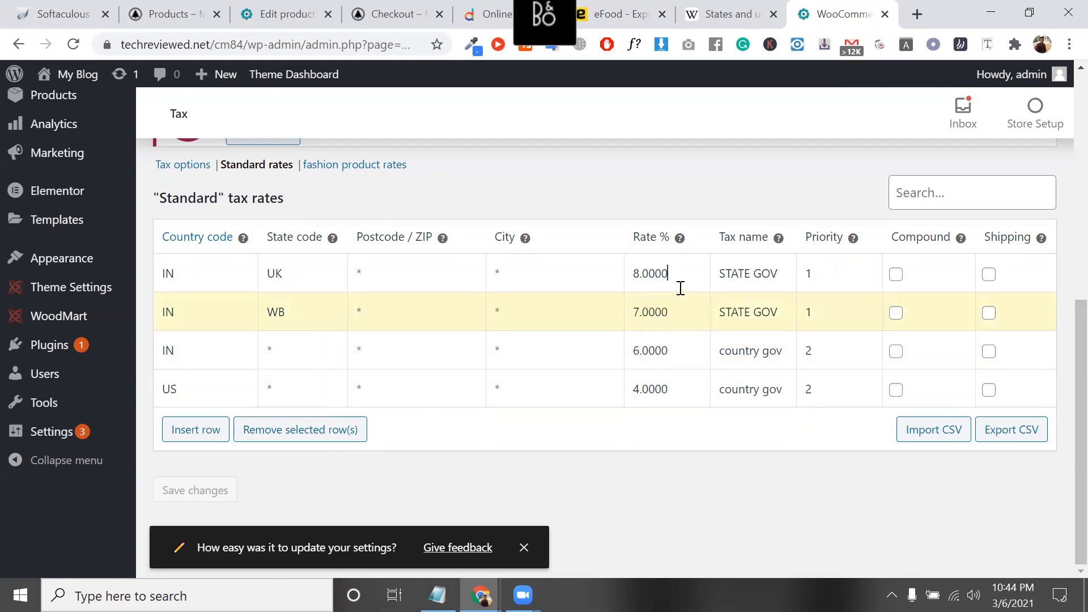
Insert another tax rate row below the US row with country code US and state code CL.
left_click(198, 389)
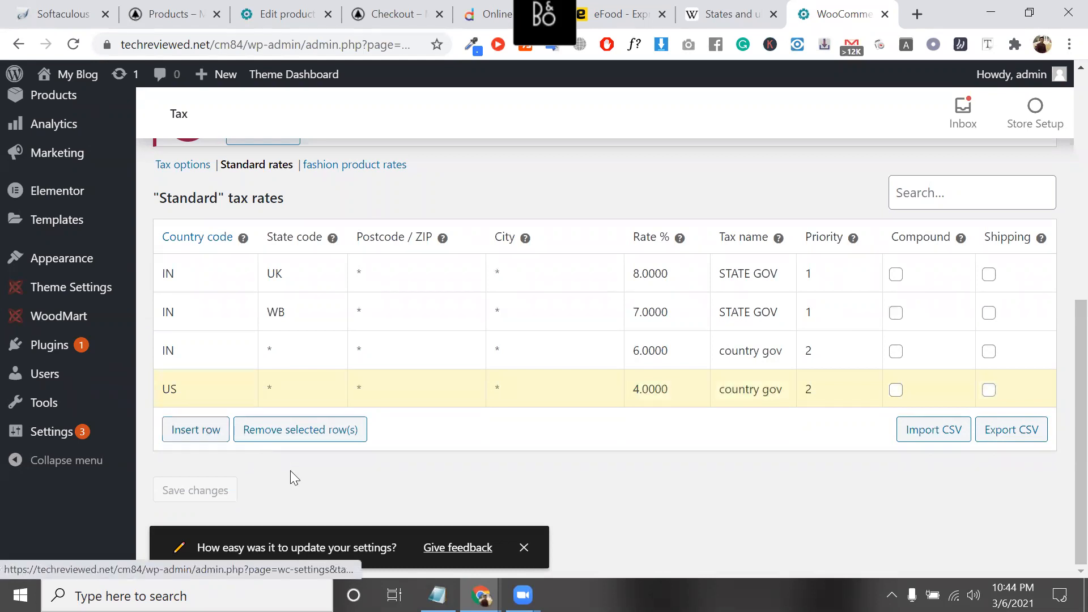
scroll(290, 472, "up", 10)
scroll(216, 428, "down", 10)
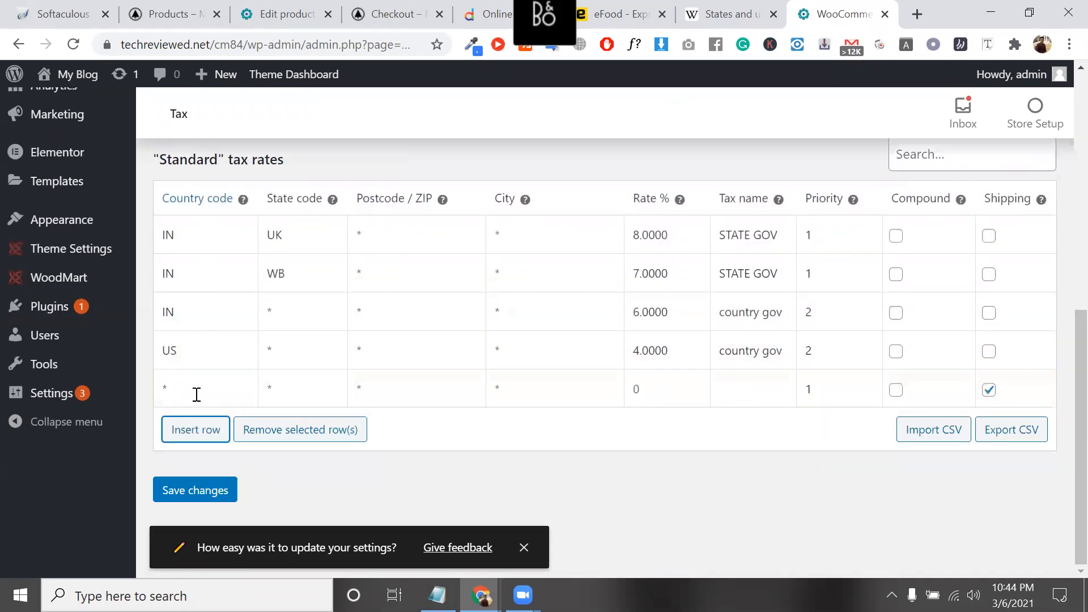
left_click(196, 395)
type("US")
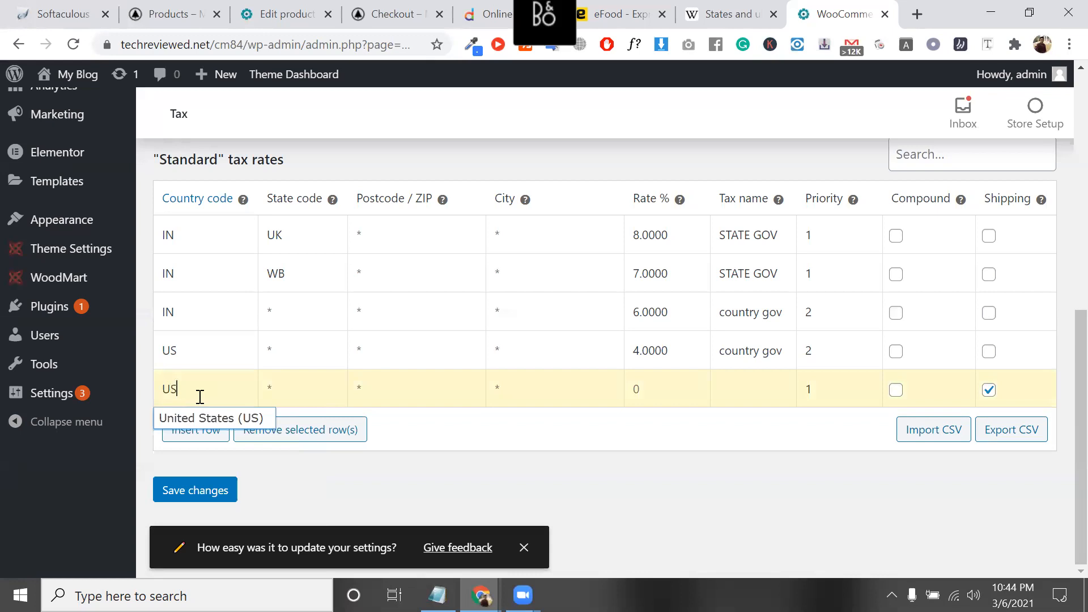
left_click(297, 386)
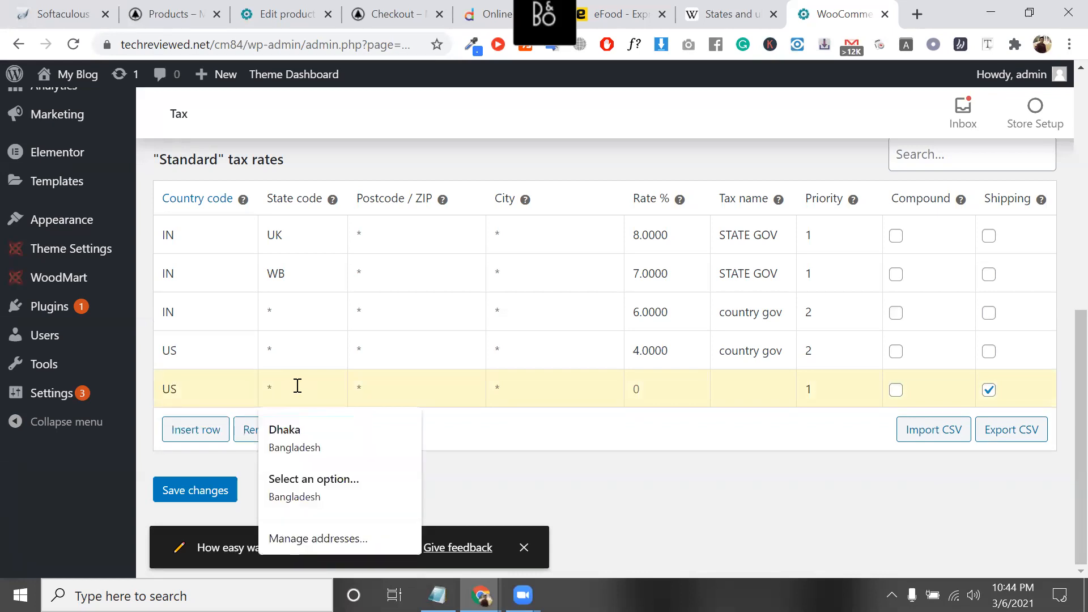
type("CL")
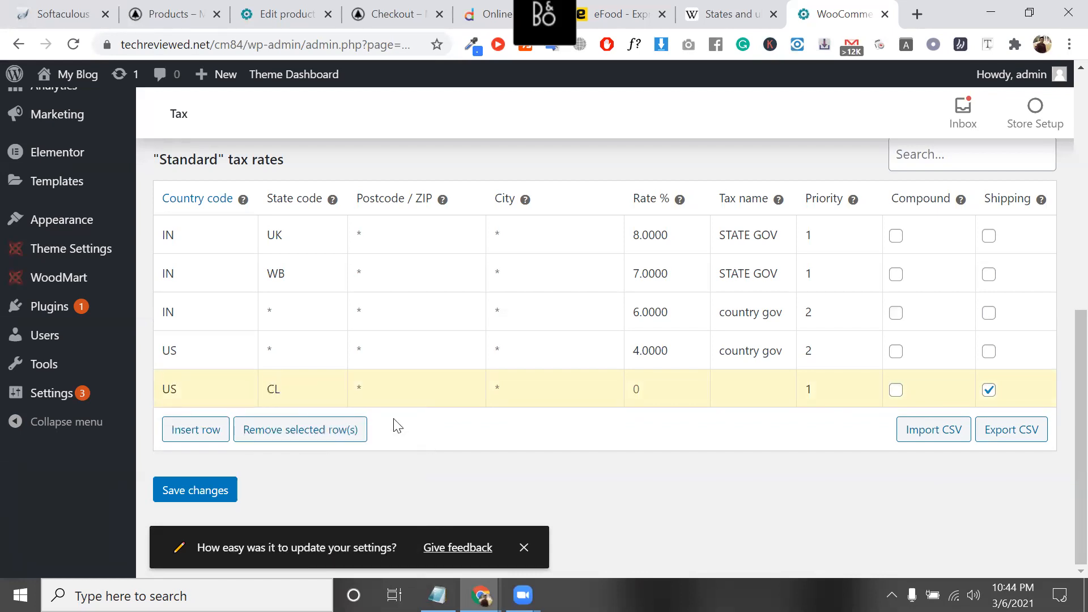
Compare the US CL row's priority with the Indian state rows' priorities, checking the US country and state codes.
left_click(813, 391)
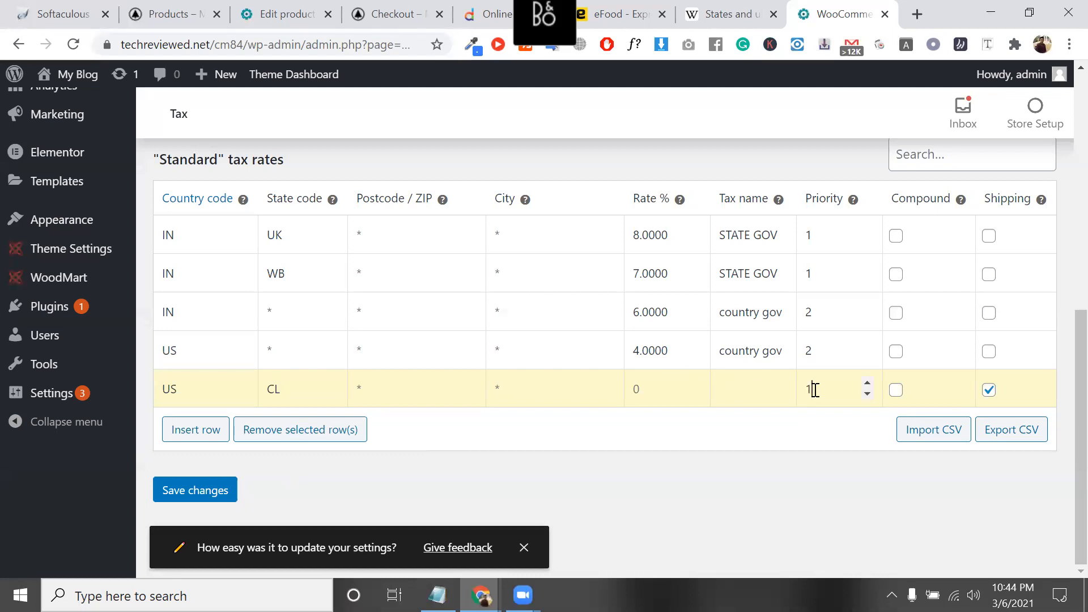
left_click(818, 234)
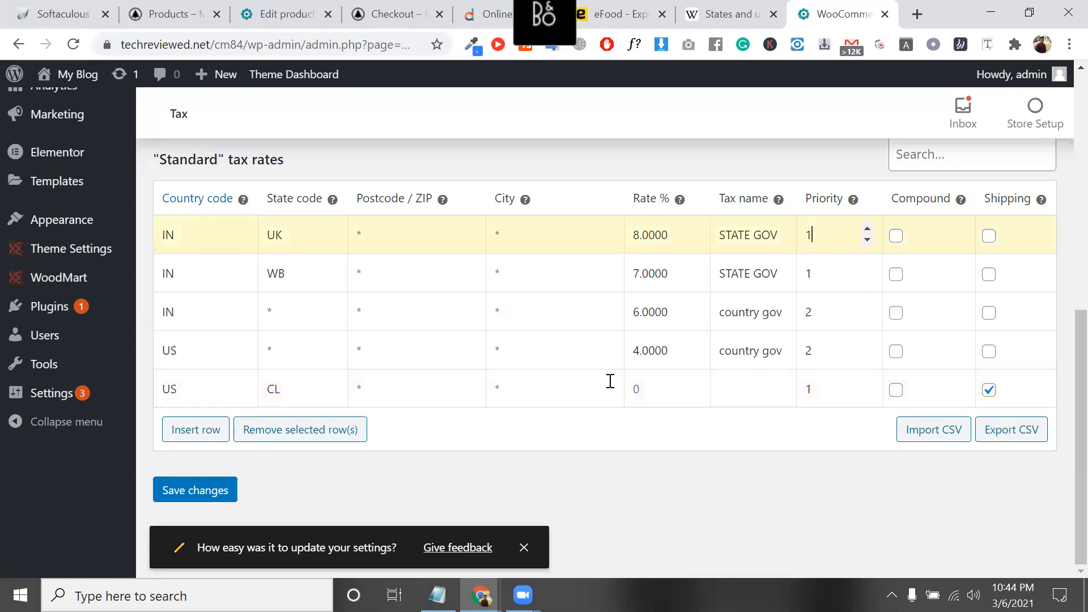
double_click(170, 350)
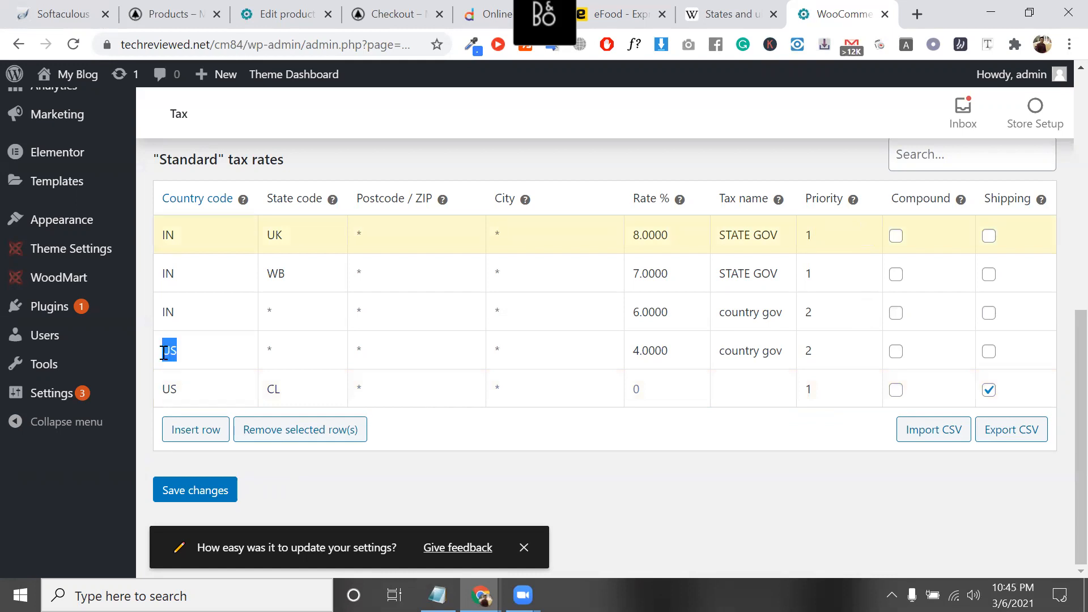
left_click(198, 356)
left_click_drag(198, 356, 161, 354)
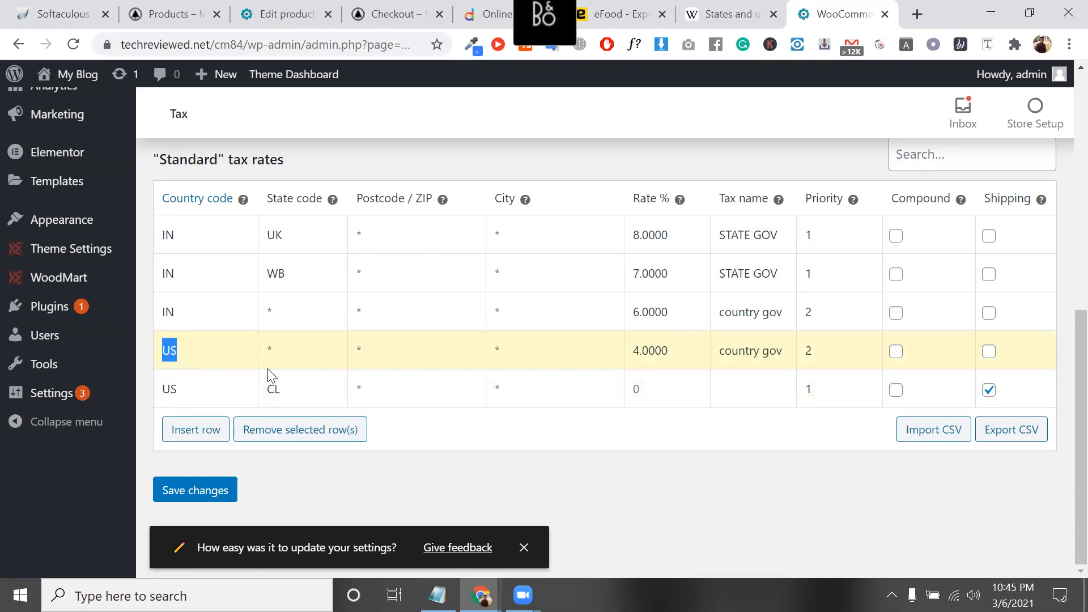
left_click_drag(304, 387, 275, 388)
left_click(810, 390)
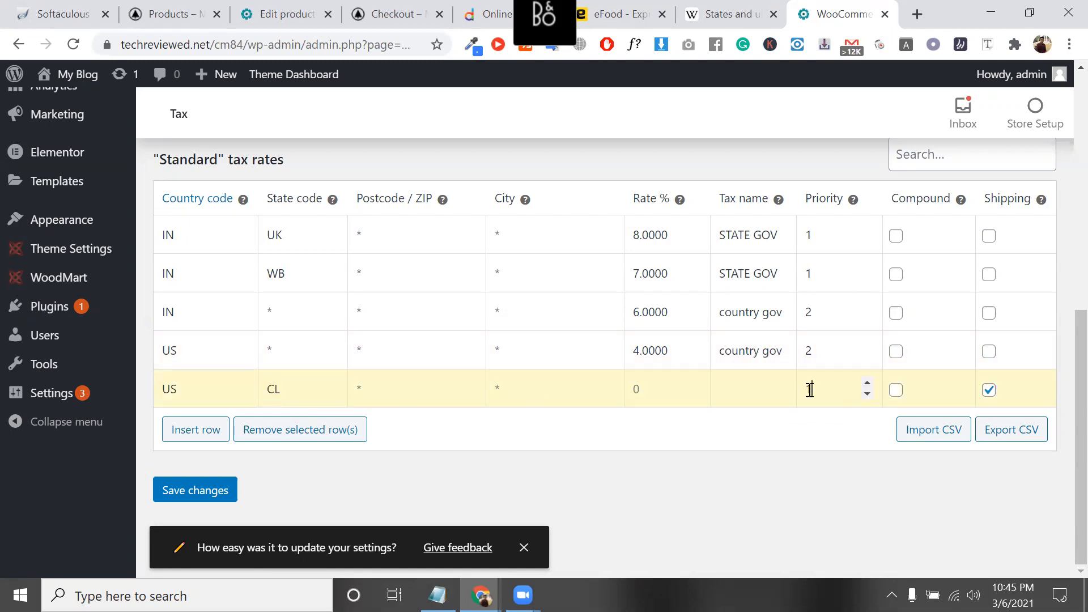
left_click_drag(810, 390, 776, 375)
left_click_drag(809, 261, 806, 252)
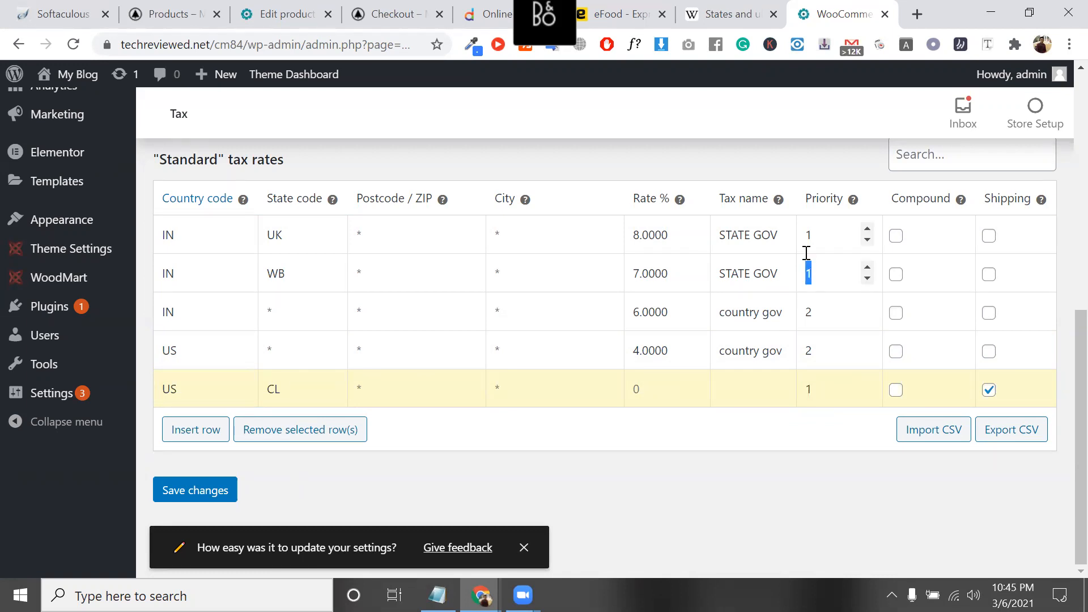
Save the tax rates, and review the rates, tax names and priorities of the country-wide IN and US rows.
left_click(190, 503)
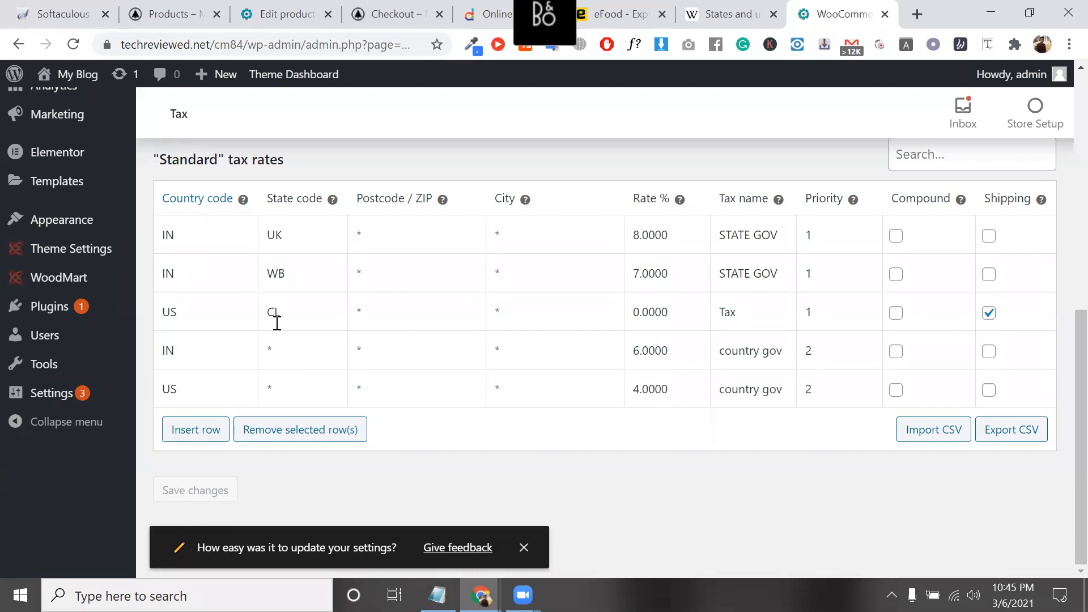
left_click(289, 358)
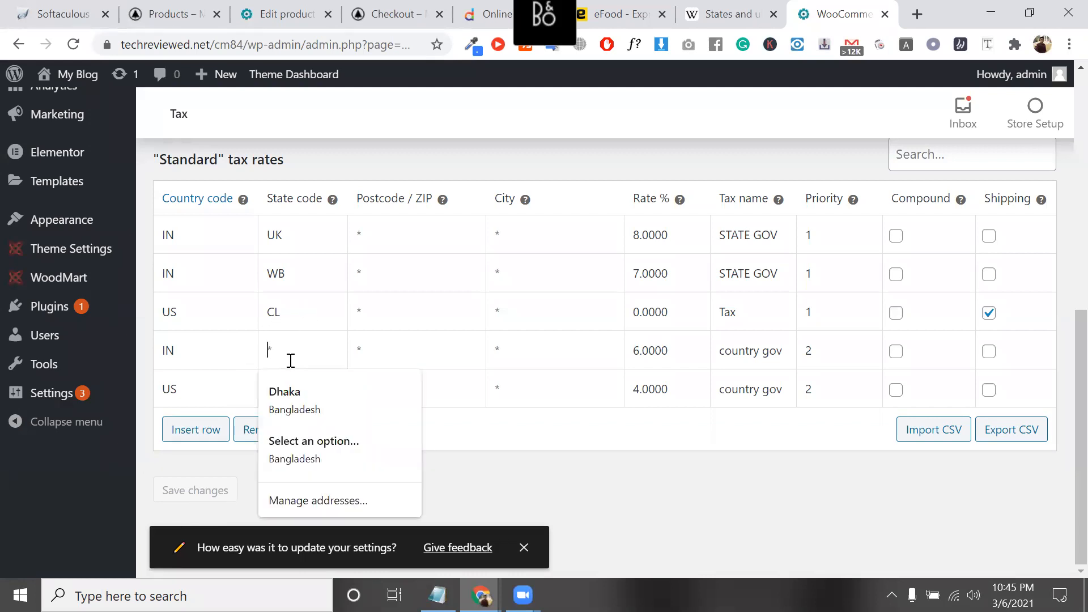
double_click(193, 360)
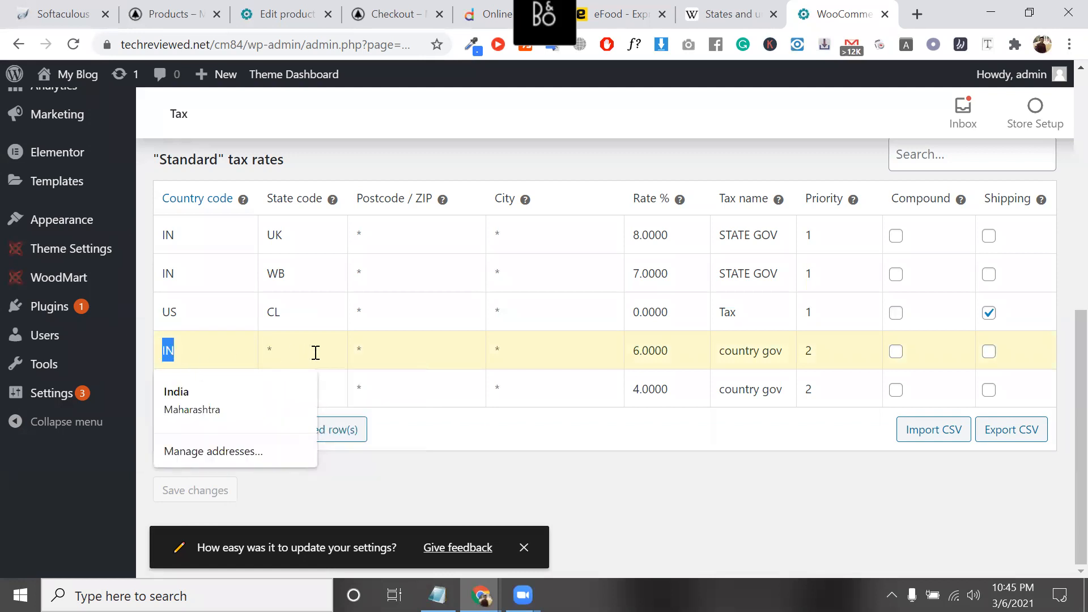
left_click(683, 351)
double_click(683, 352)
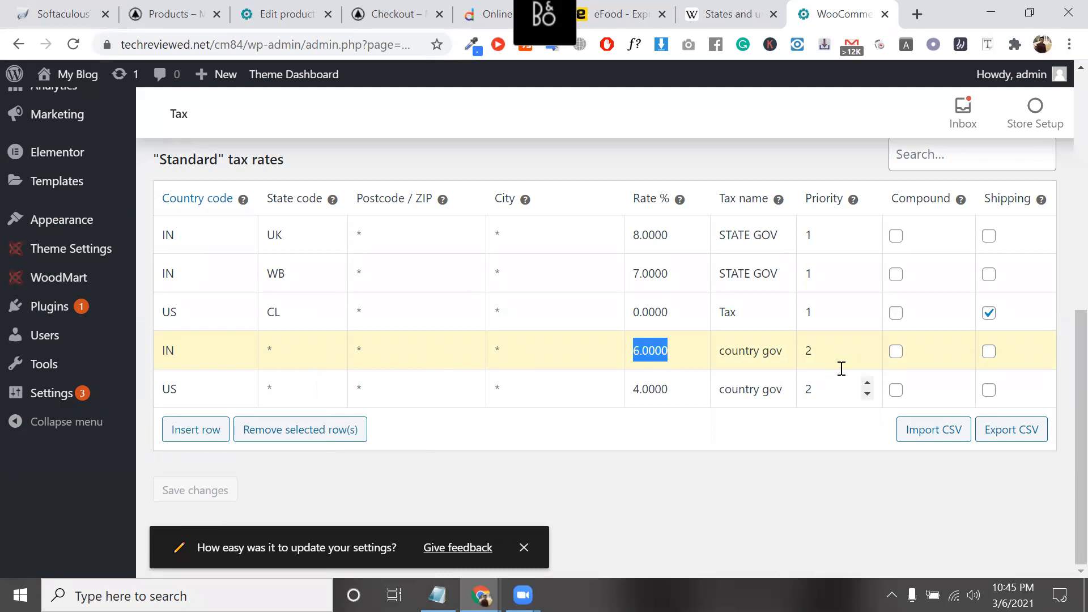
left_click(823, 354)
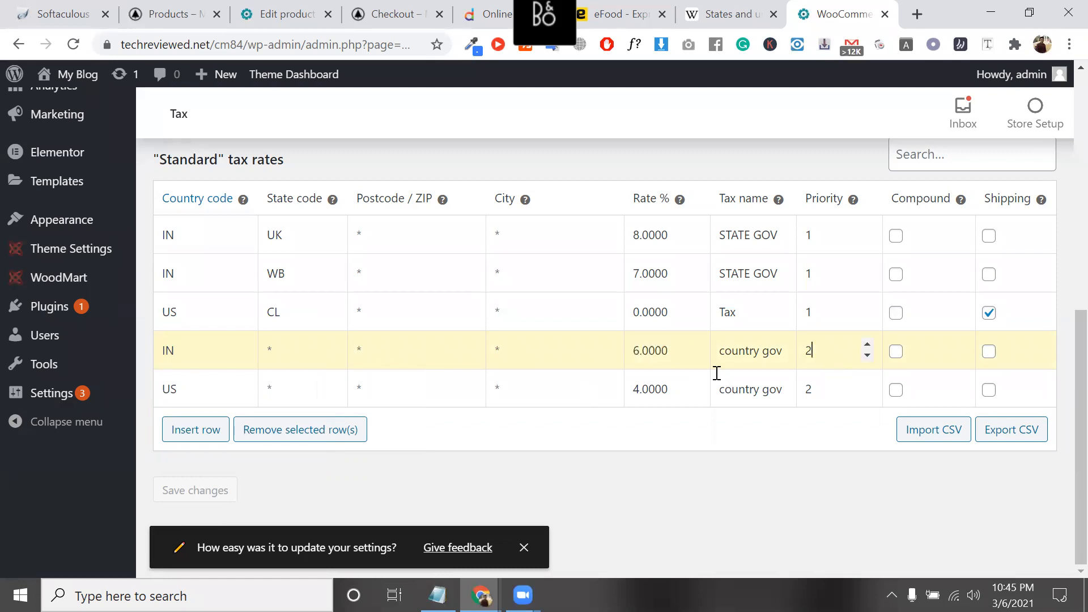
triple_click(762, 353)
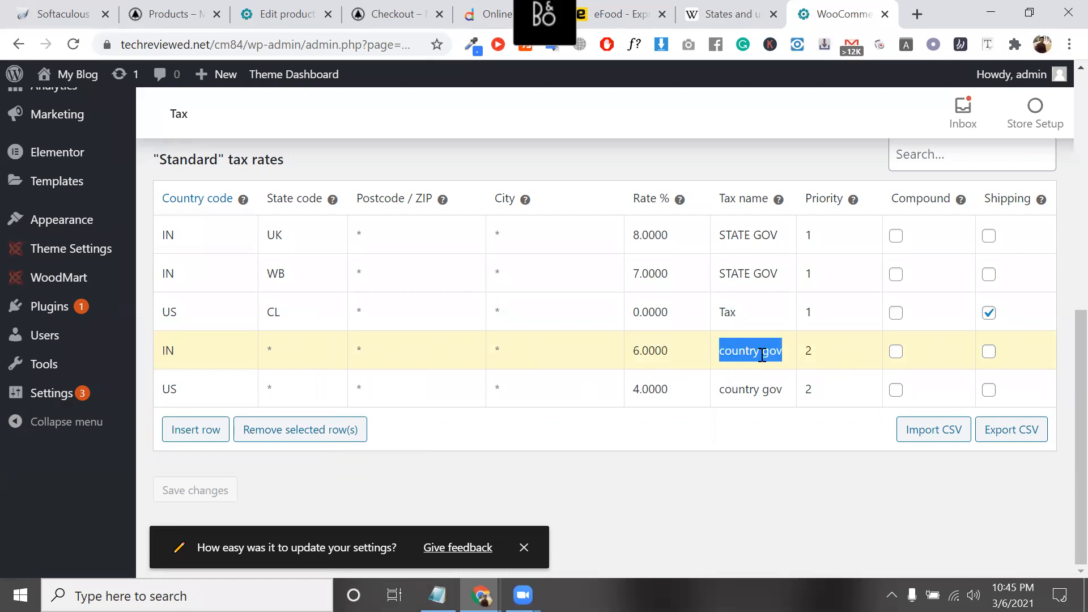
triple_click(770, 391)
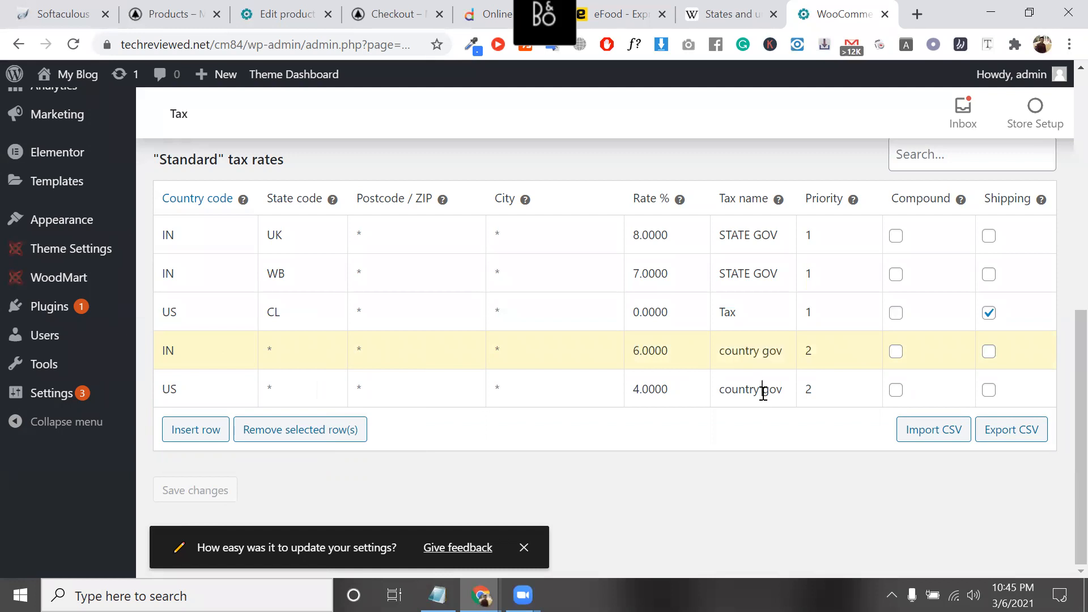
left_click(817, 390)
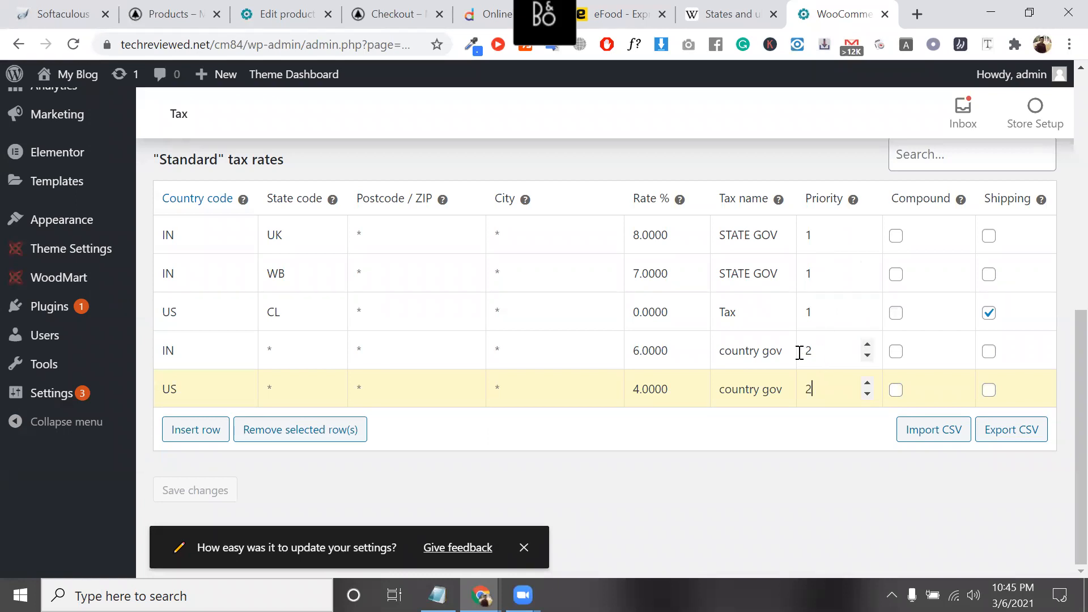
Examine the priority and rate of the country-wide Indian tax row.
double_click(822, 349)
left_click(823, 350)
double_click(824, 352)
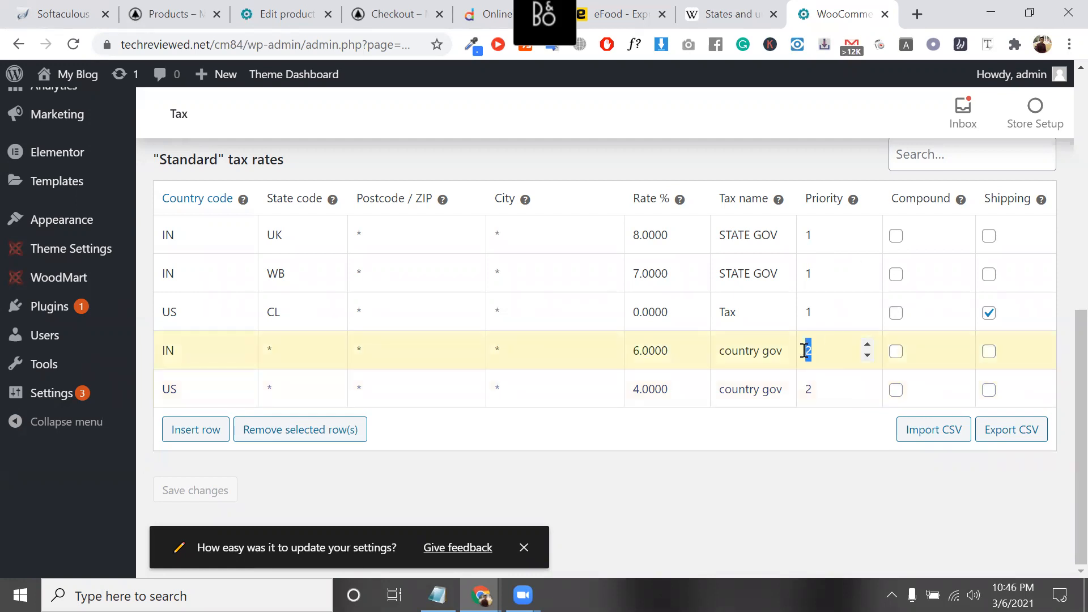
left_click_drag(702, 354, 524, 341)
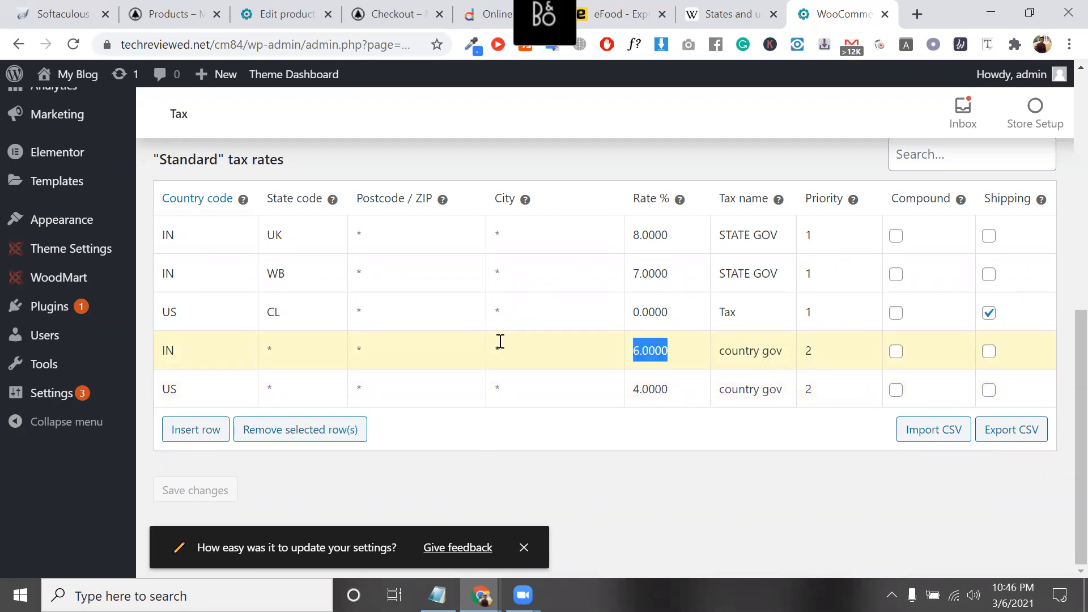
left_click(679, 352)
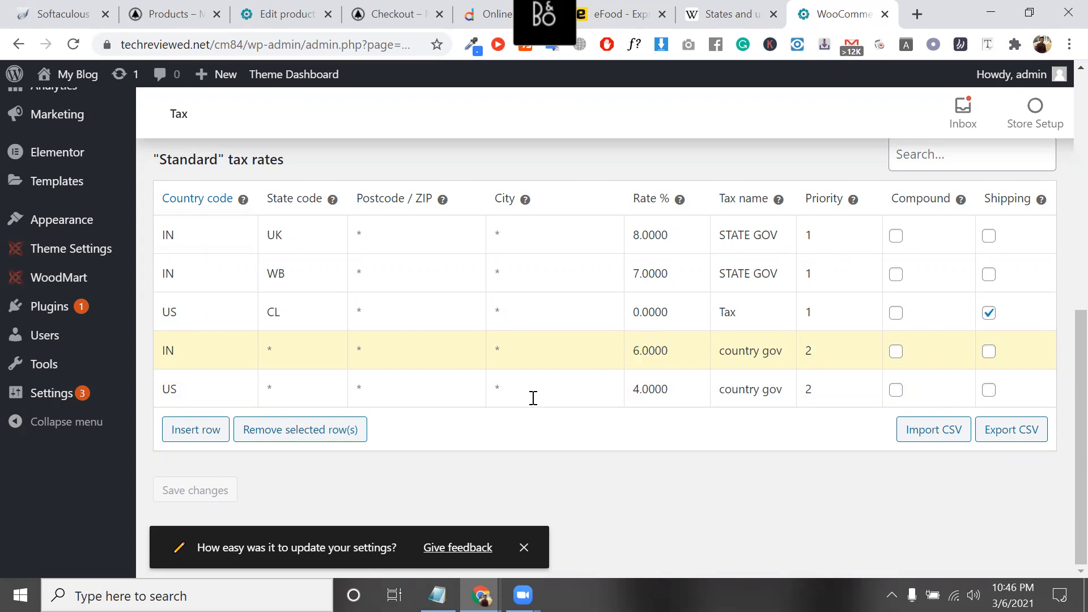
left_click(209, 358)
left_click_drag(684, 358, 613, 357)
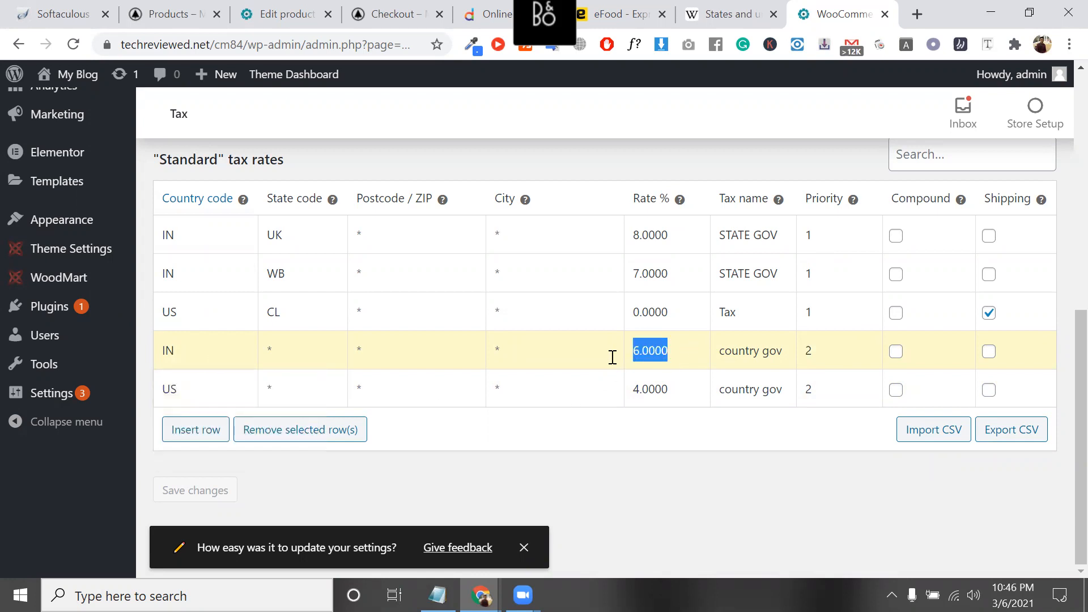
left_click(673, 355)
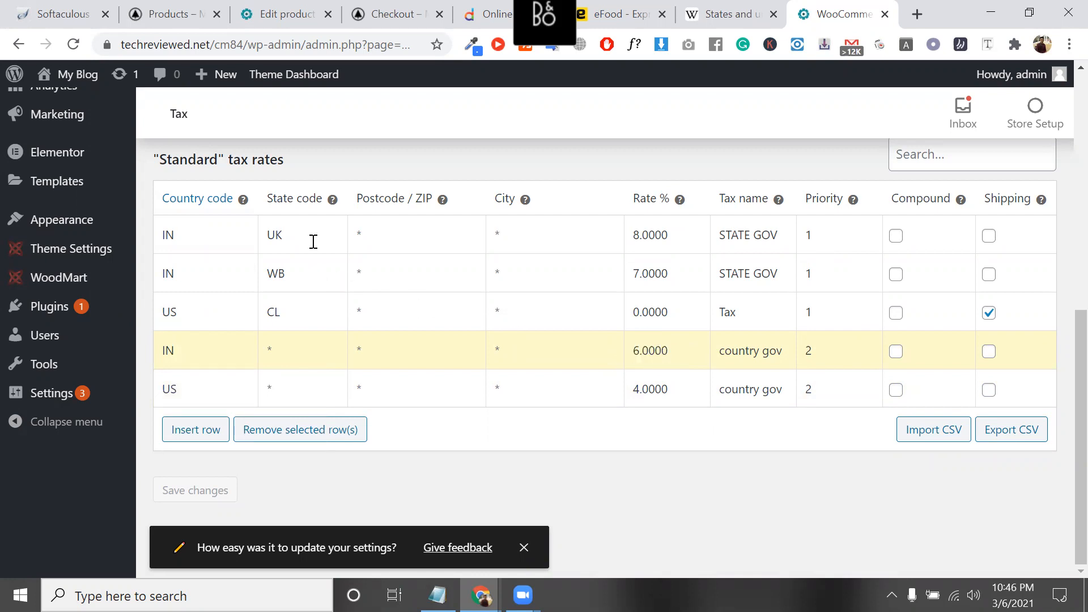
Compare the Indian UK and WB state rows with the country-wide rate, and read the help on compound rates.
left_click(312, 241)
left_click_drag(311, 279, 264, 273)
left_click_drag(675, 274, 627, 345)
left_click(656, 349)
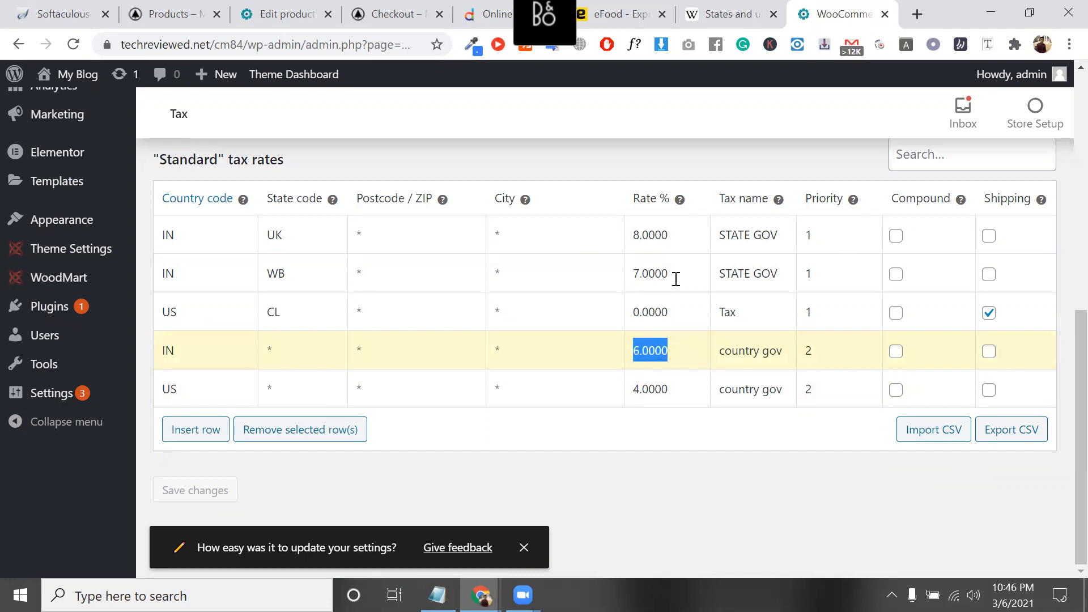
left_click(633, 274)
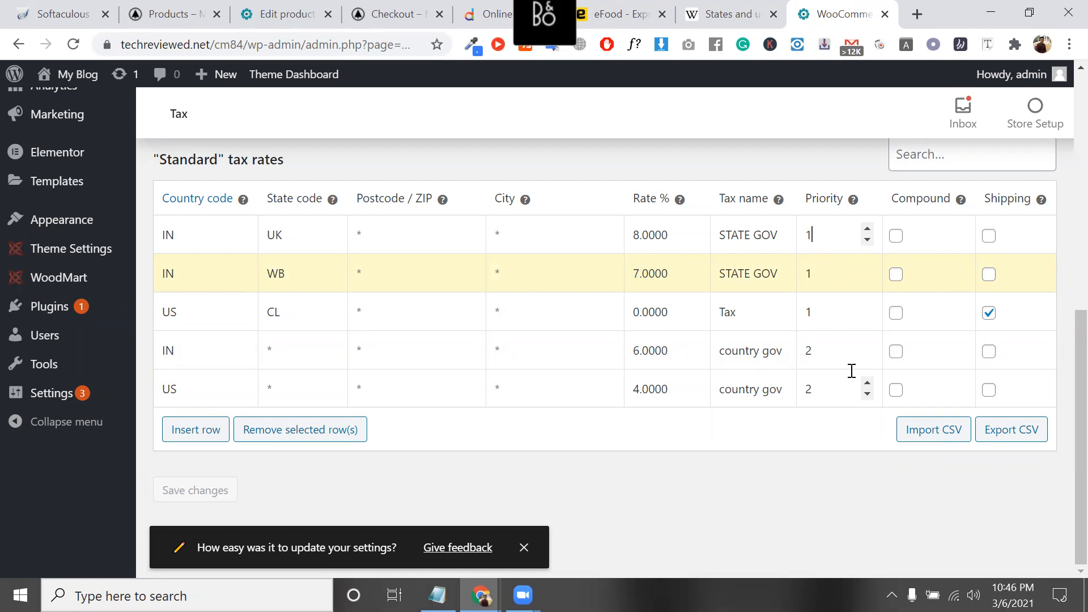
mouse_move(962, 210)
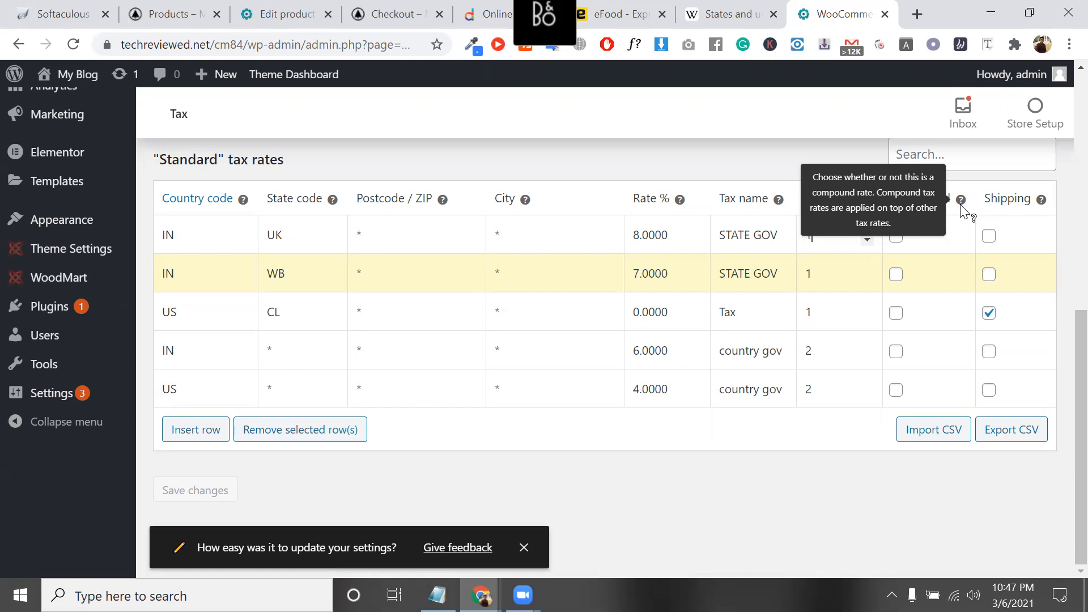
Try priority 2 on the US CL row, compare it with the other rows' priorities, and restore it to 1.
left_click(833, 307)
key("BackSpace")
type("2")
left_click(831, 274)
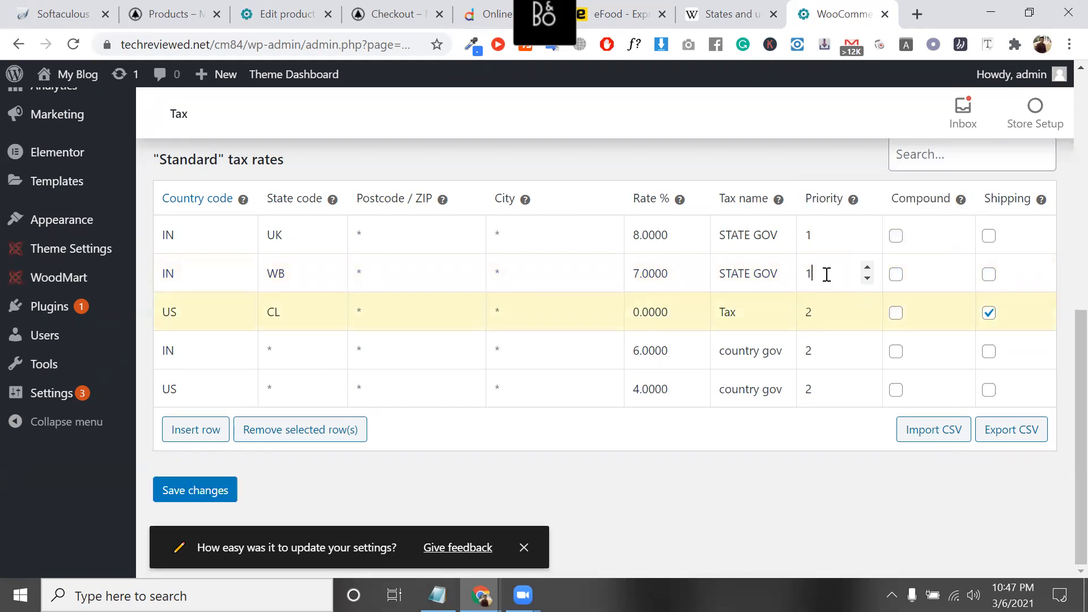
left_click(829, 237)
left_click_drag(834, 389, 803, 389)
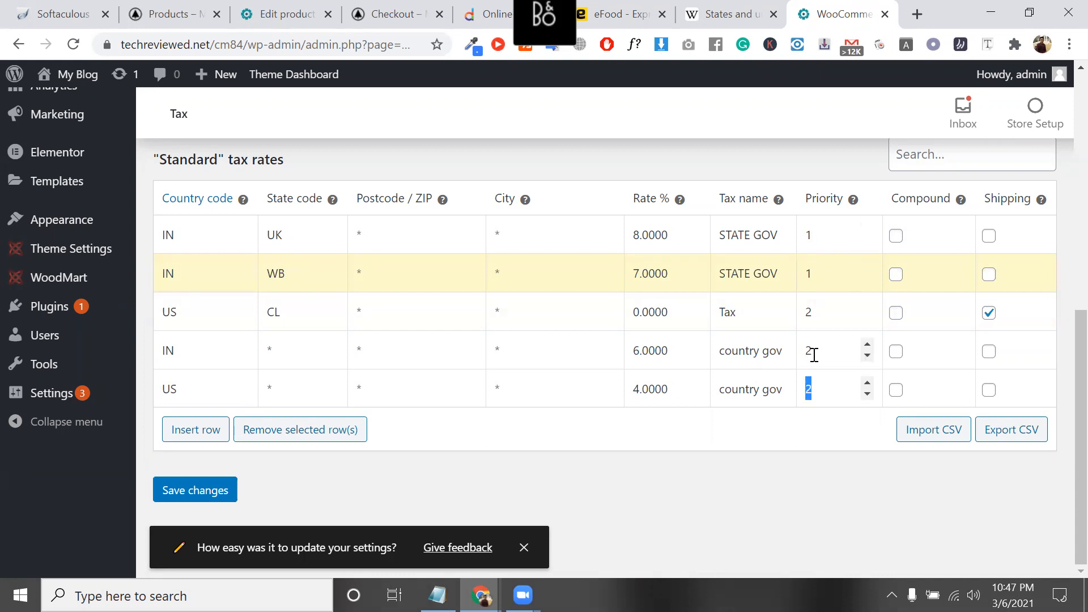
left_click(818, 314)
type("1")
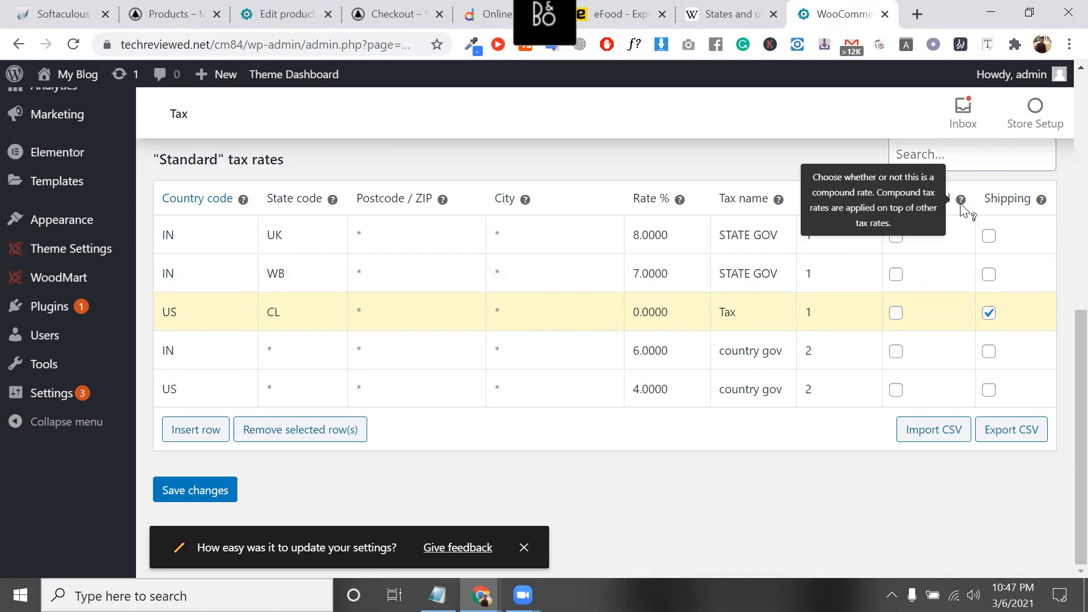
Insert a tax rate row below the US CL row, trying country code OWN and replacing it with OW.
triple_click(919, 211)
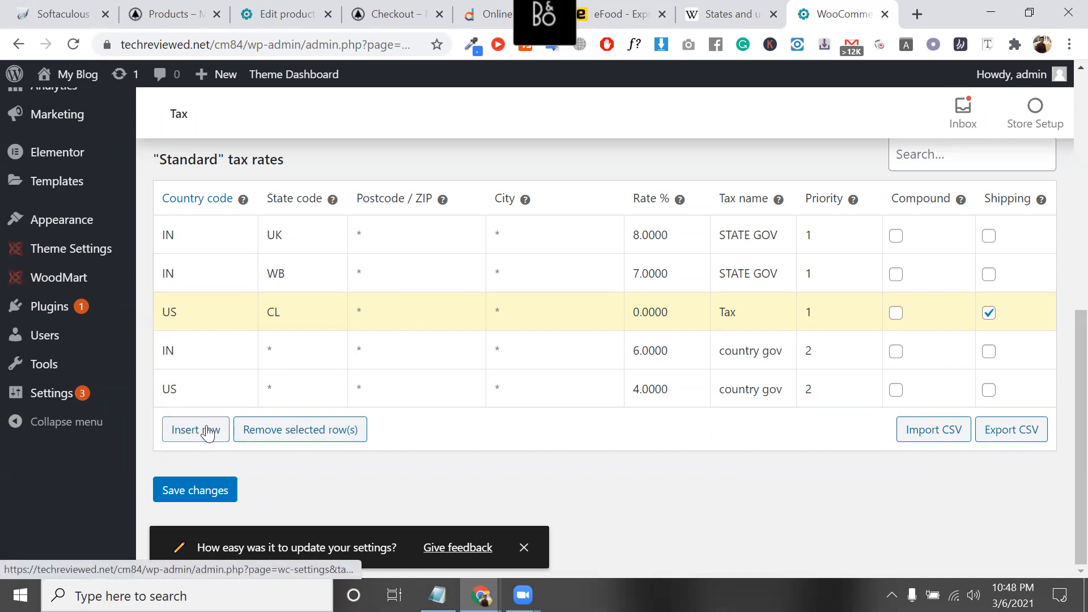
left_click(222, 440)
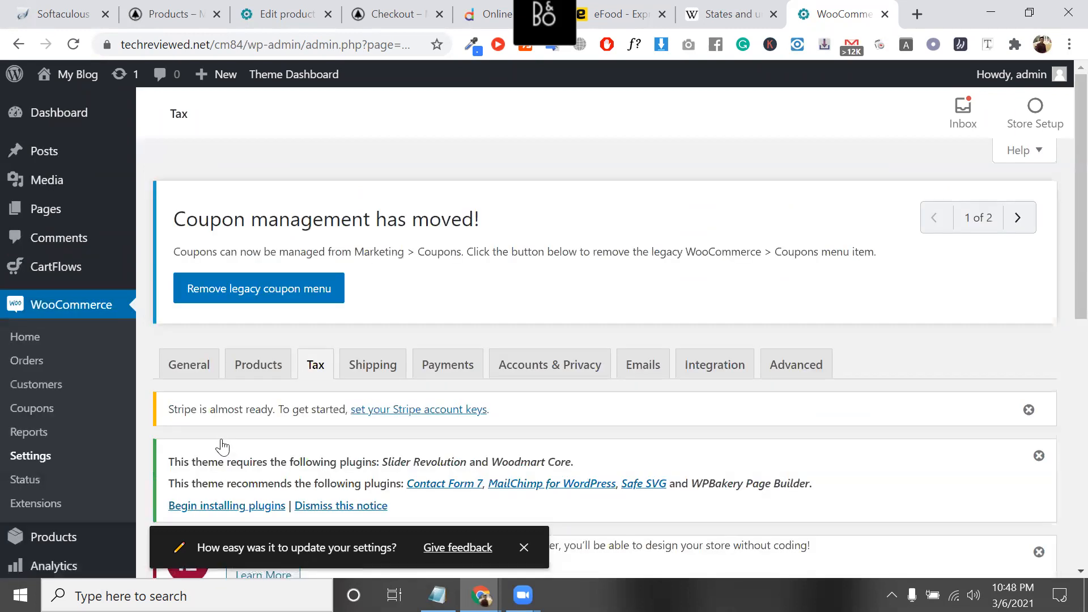
scroll(204, 369, "down", 8)
left_click(183, 310)
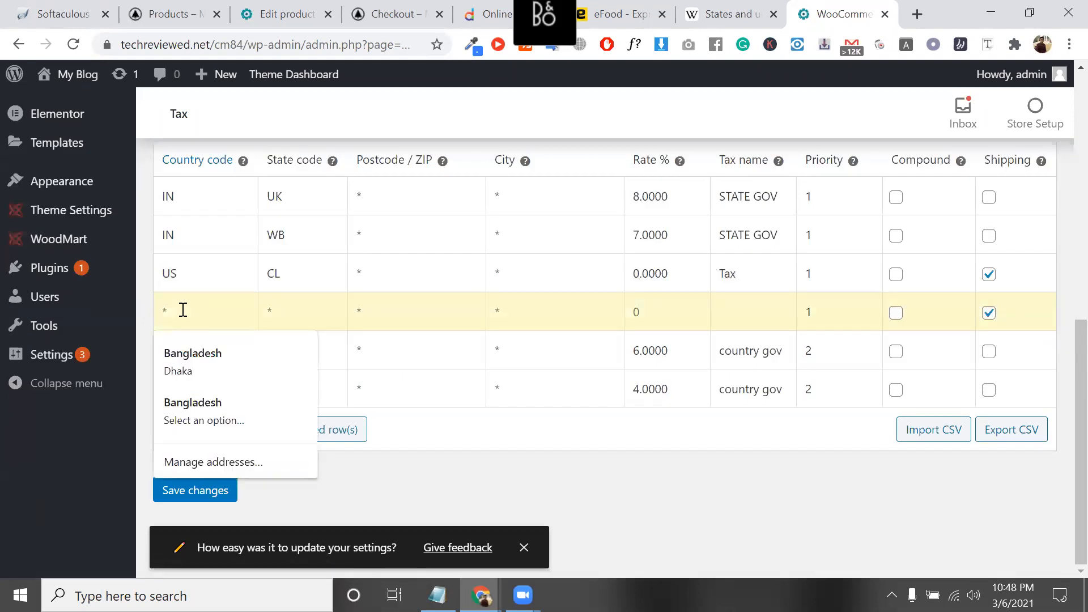
type("OWN")
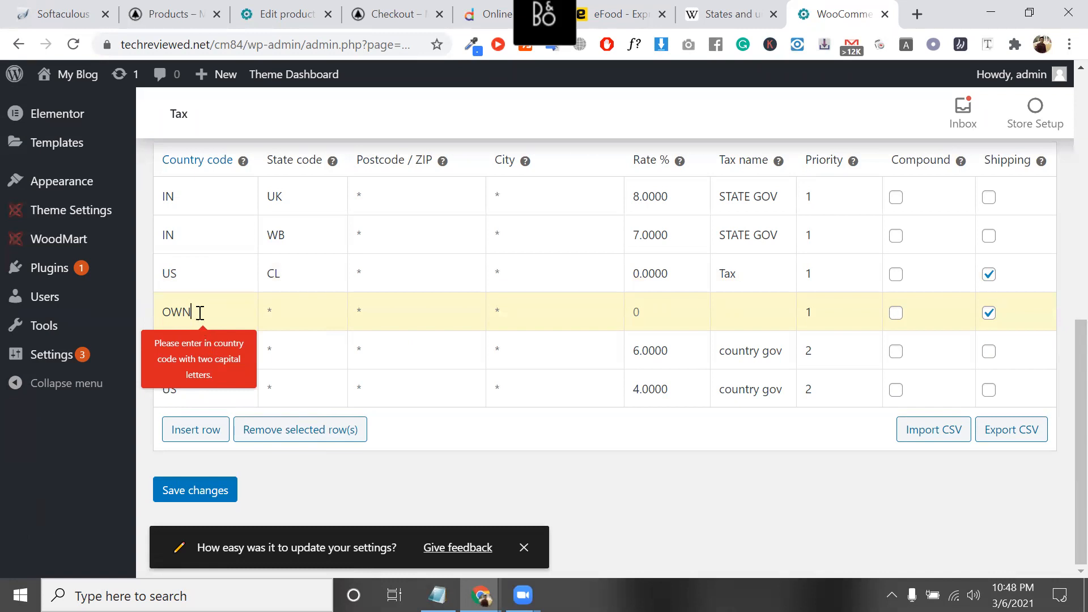
key("ctrl+a")
key("BackSpace")
type("OW")
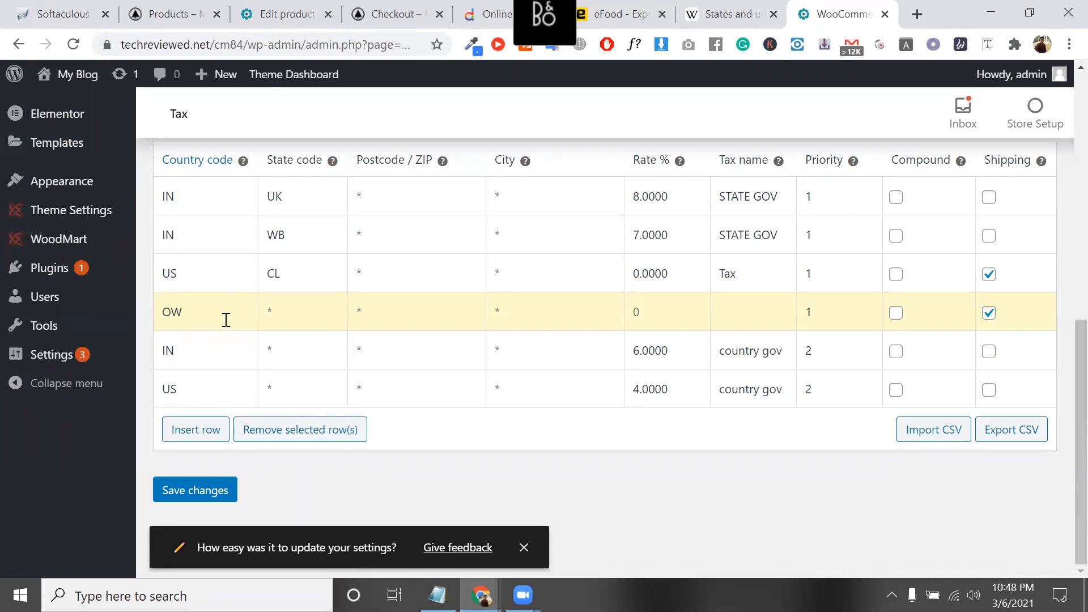
Clear the country code of the OW row and remove that row from the table.
left_click(369, 311)
left_click(896, 313)
left_click(234, 301)
double_click(234, 301)
key("BackSpace")
left_click(313, 445)
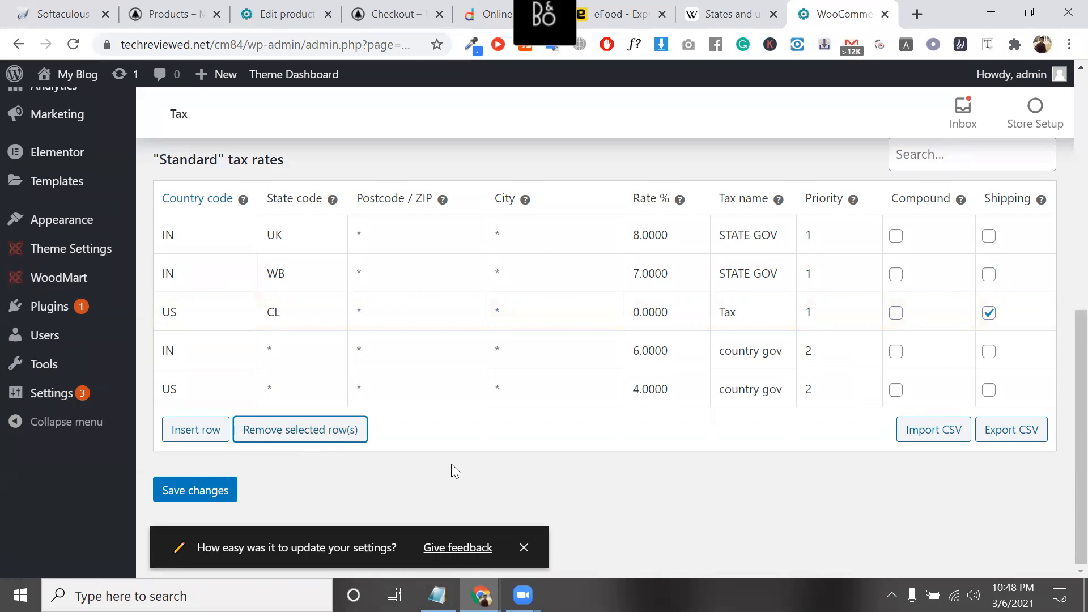
Exclude shipping from the US CL tax row and save the changes.
left_click(311, 310)
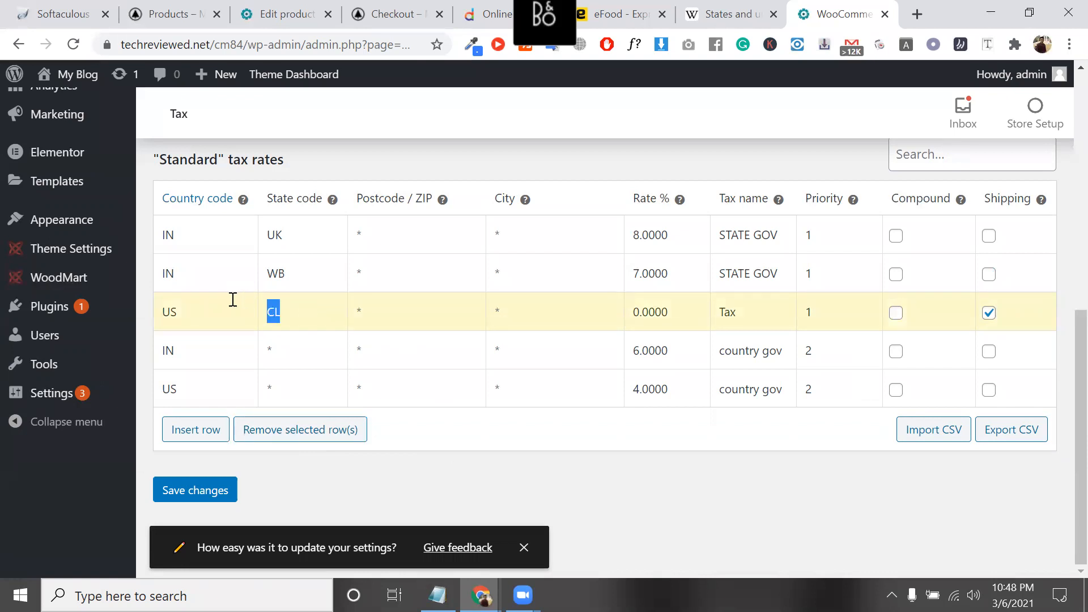
left_click(233, 299)
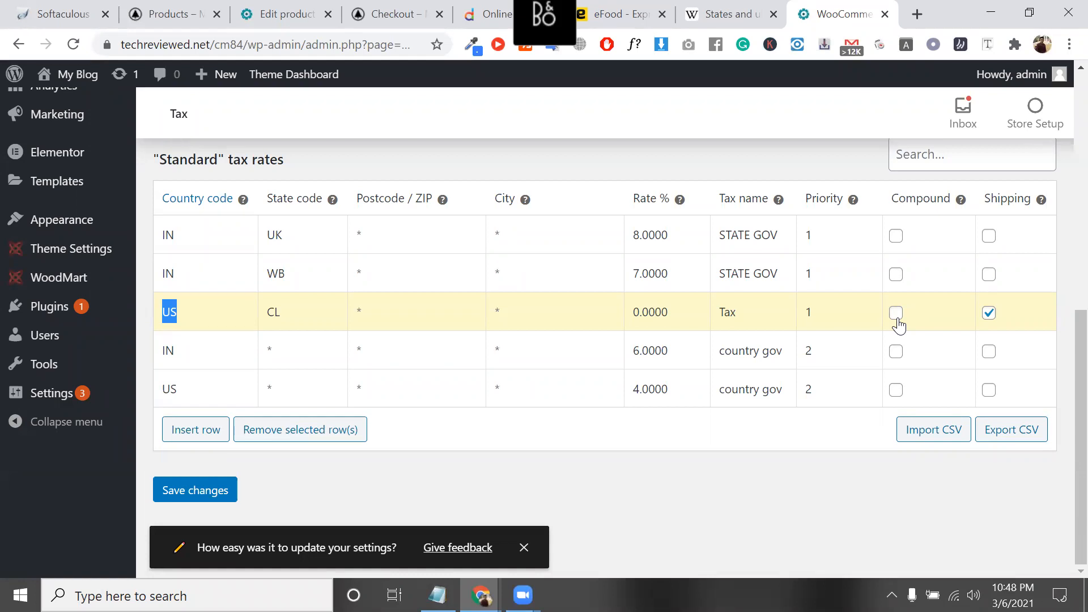
left_click(990, 313)
left_click(223, 491)
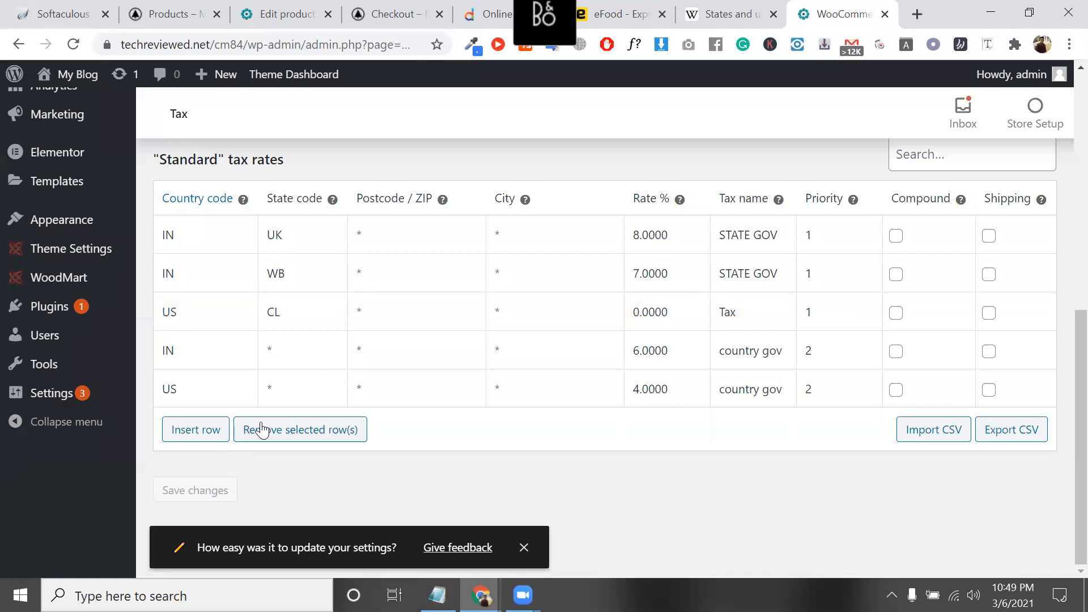
Review the Standard tax rates table, checking the country-wide US row and the priority of the Indian UK row.
scroll(335, 371, "up", 1)
scroll(335, 370, "up", 2)
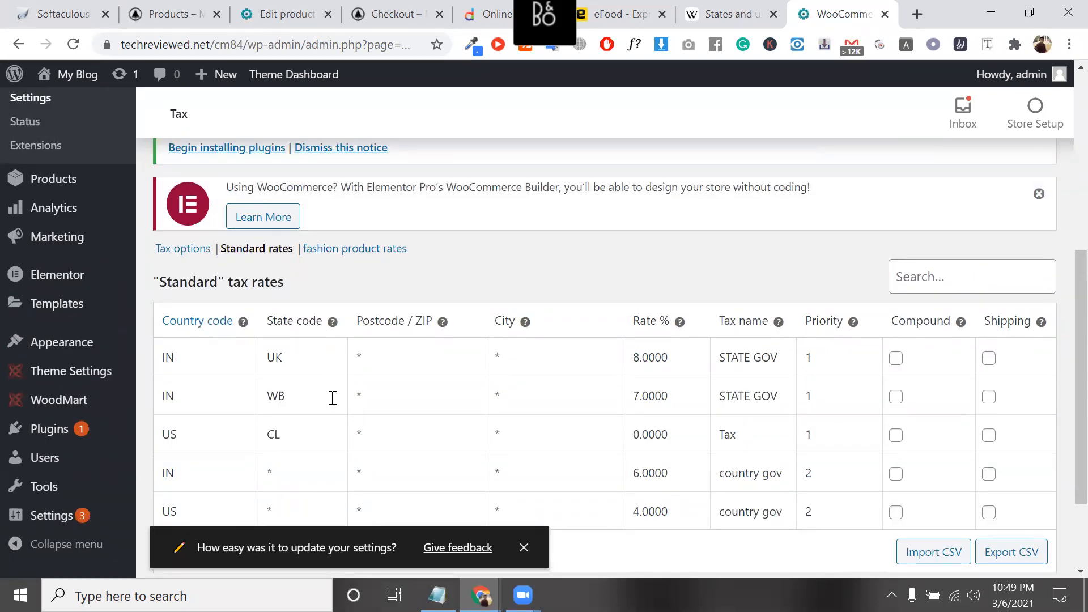
scroll(333, 394, "down", 2)
left_click(208, 377)
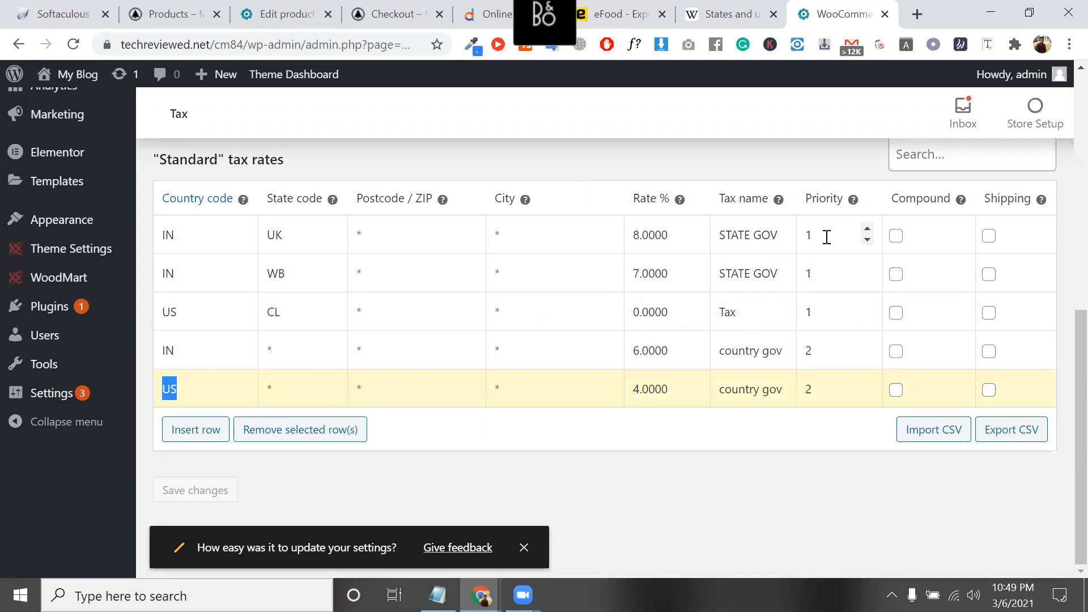
left_click(827, 237)
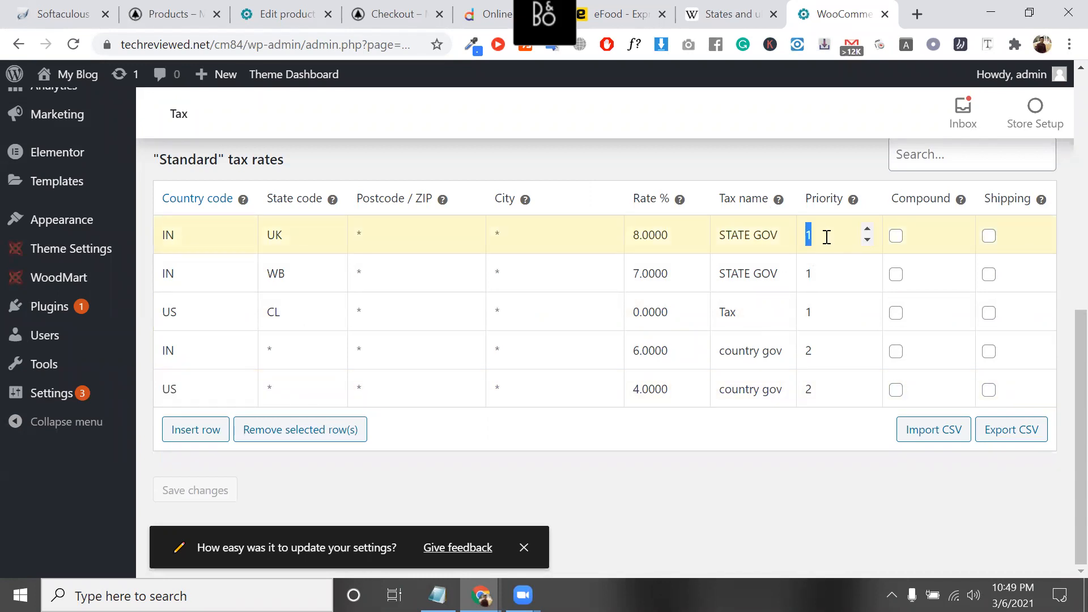
scroll(827, 237, "up", 5)
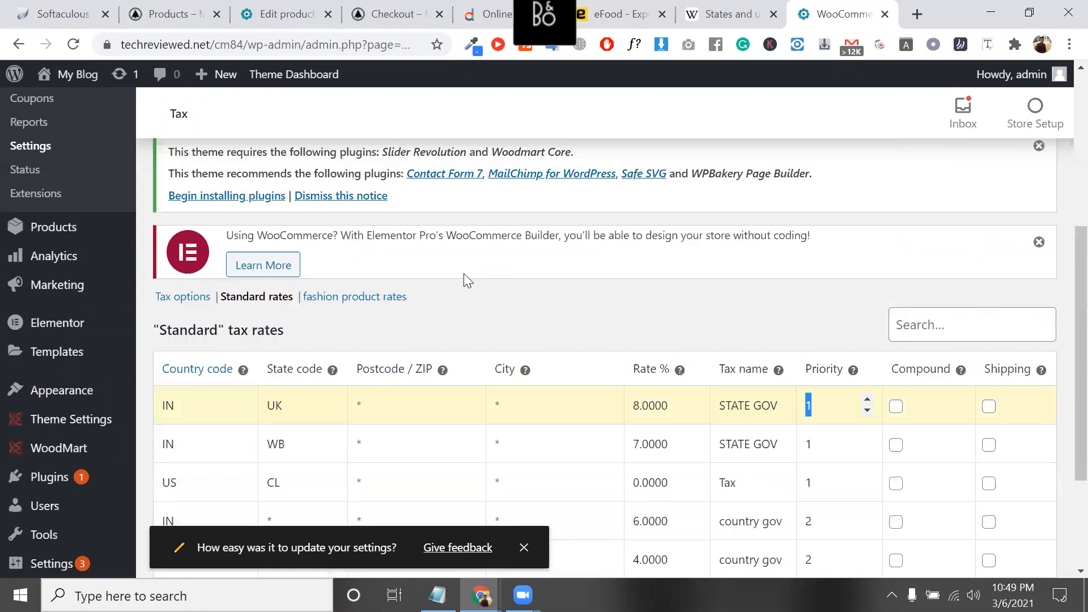
scroll(463, 278, "down", 4)
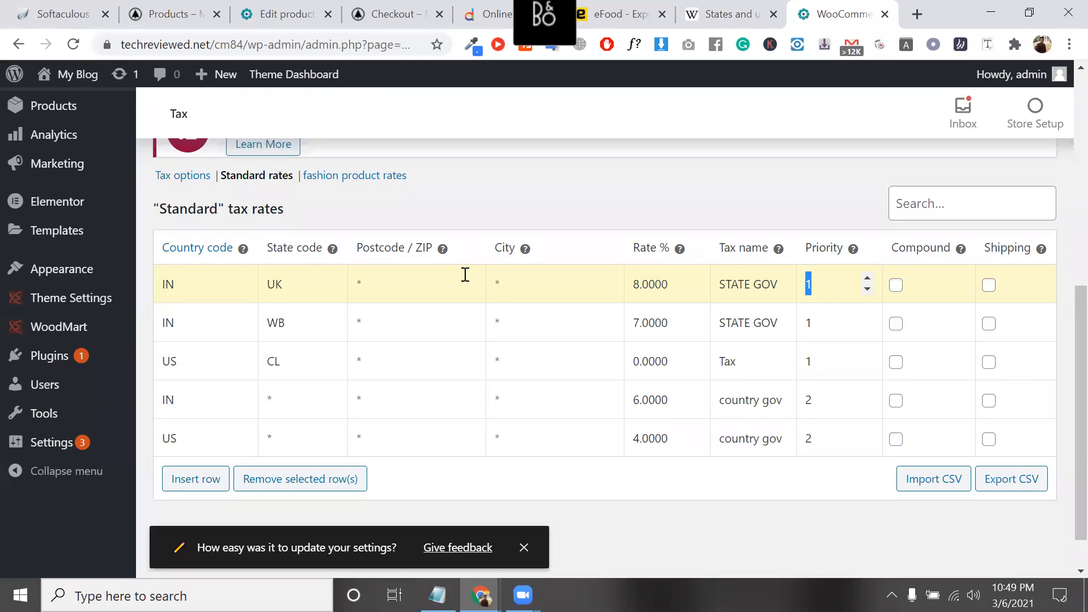
Switch to the Notepad note listing the country and state government tax percentages.
key("BackSpace")
left_click(437, 596)
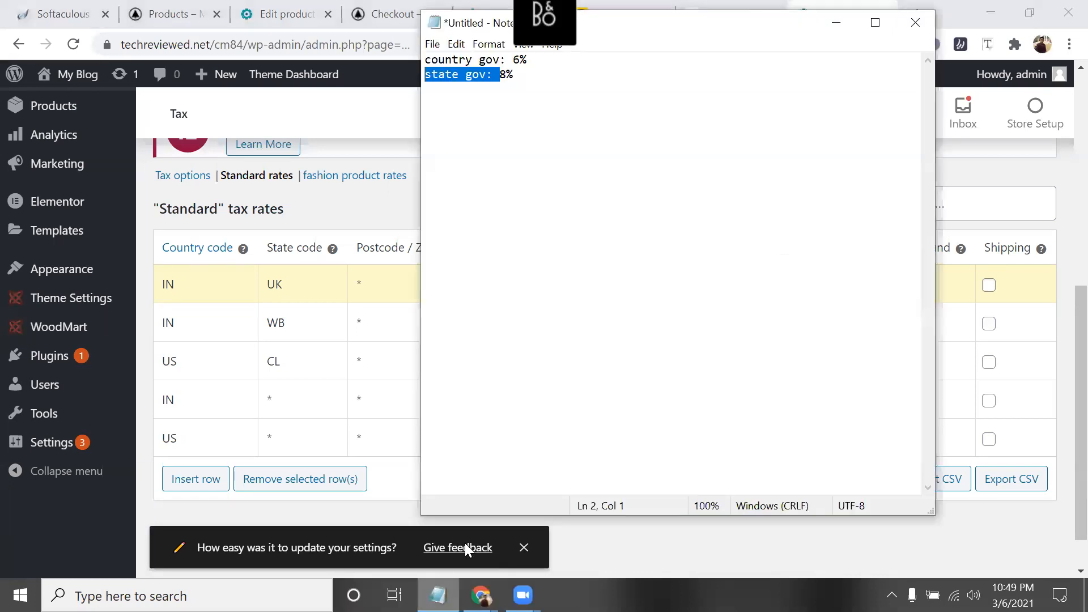
Start a new line in the note, below the state gov rate, reading "What's your product category".
left_click(551, 81)
key("Return")
key("Return")
key("Return")
type("WHA")
key("BackSpace")
key("BackSpace")
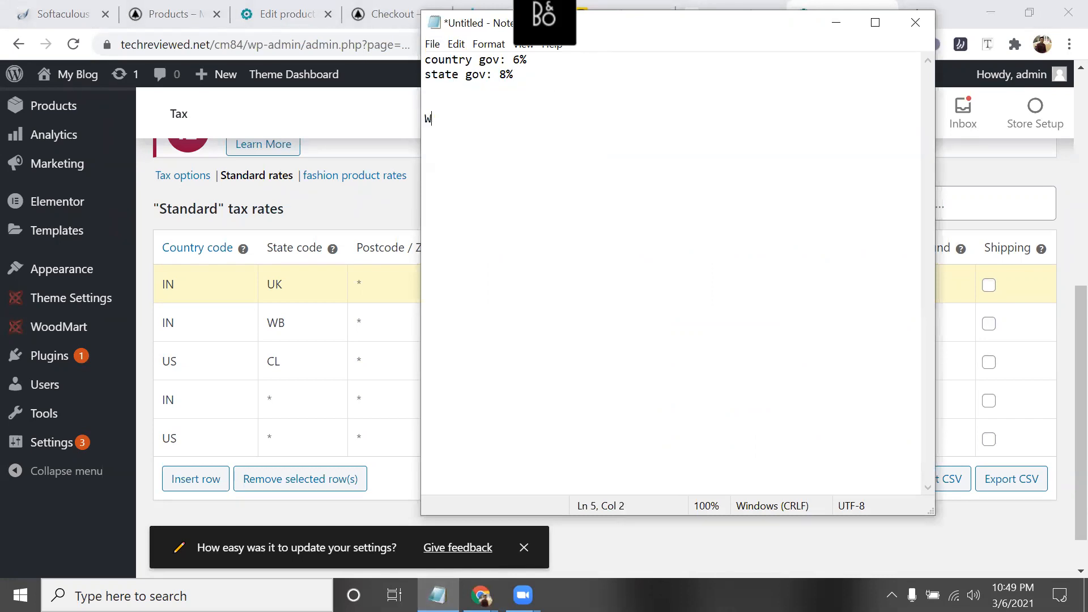
type("hat w")
key("BackSpace")
key("BackSpace")
type("'s your")
type(" product ca")
type("ted")
key("BackSpace")
type("gory")
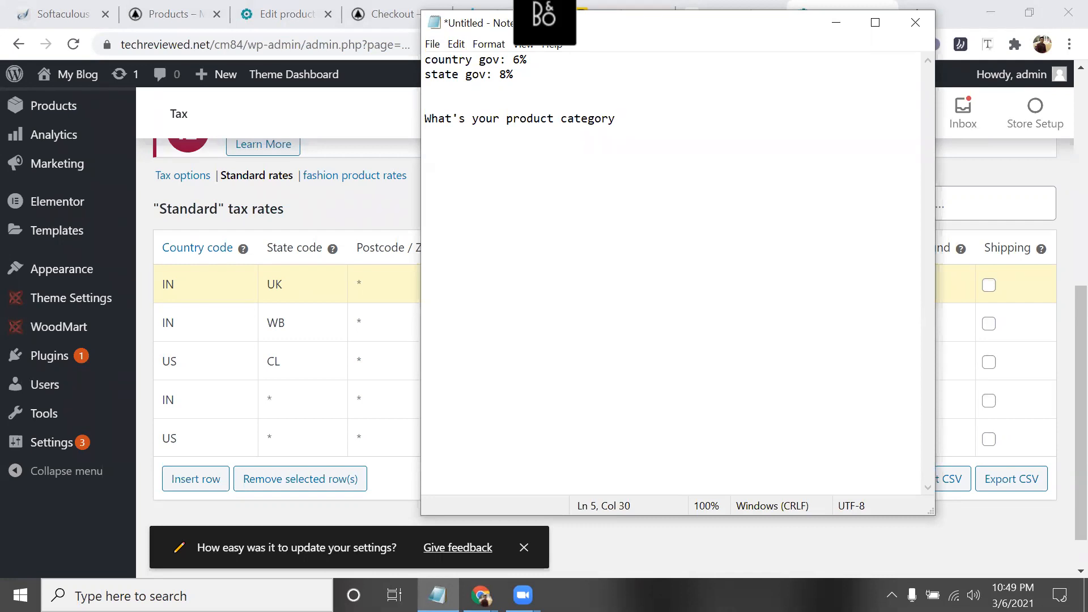
Extend the question in the note with "for tax & what's tax rate??".
key("BackSpace")
key("BackSpace")
key("BackSpace")
type("for tax")
key("BackSpace")
type("x & what's taxt")
key("BackSpace")
type("rate??")
left_click_drag(835, 120, 307, 137)
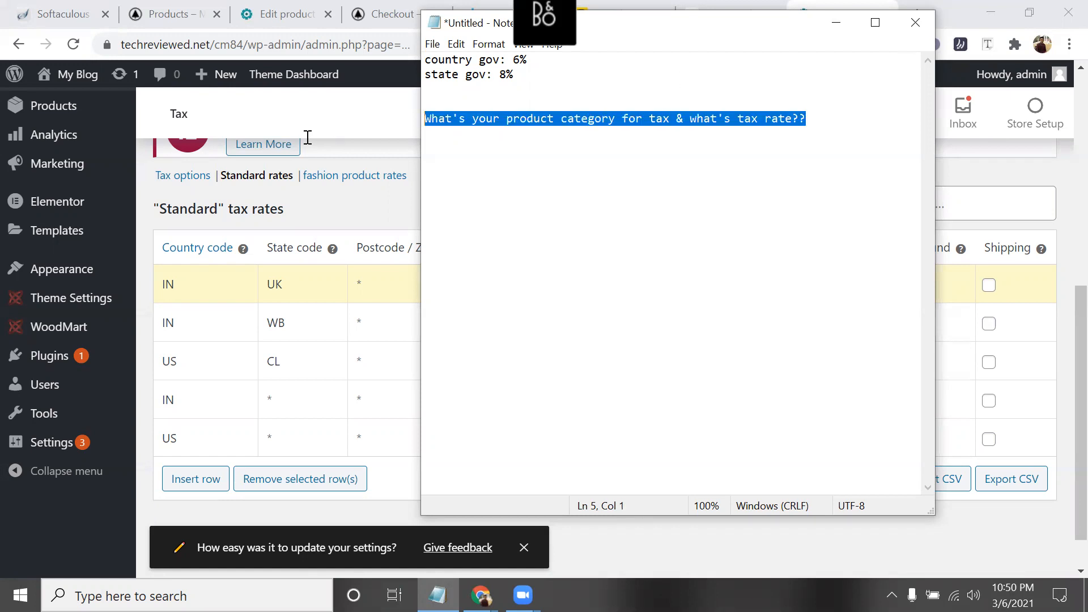
left_click(629, 233)
double_click(629, 233)
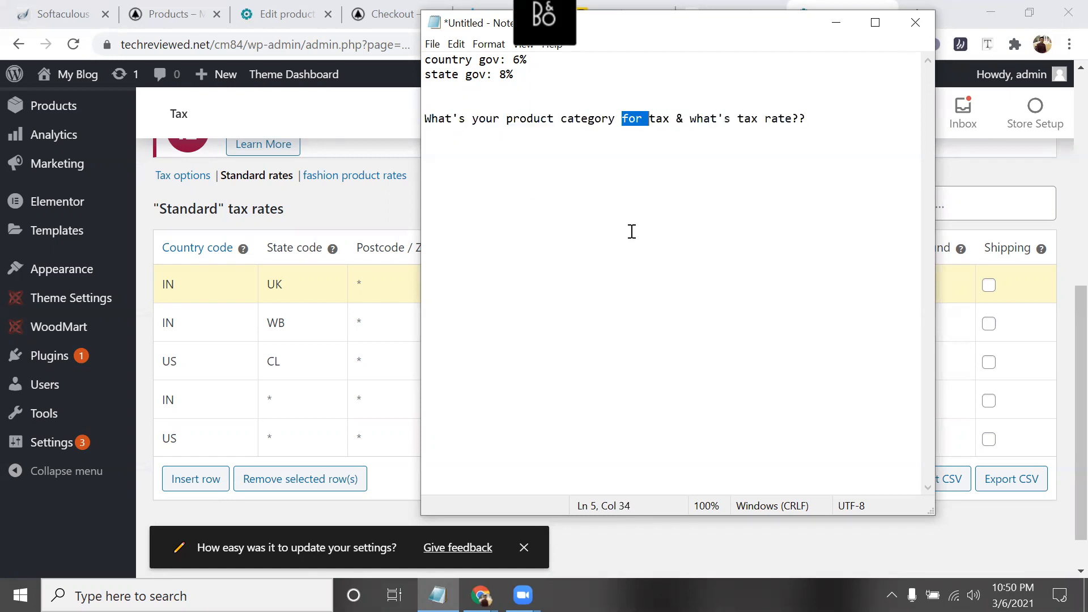
left_click(835, 110)
left_click_drag(425, 119, 561, 121)
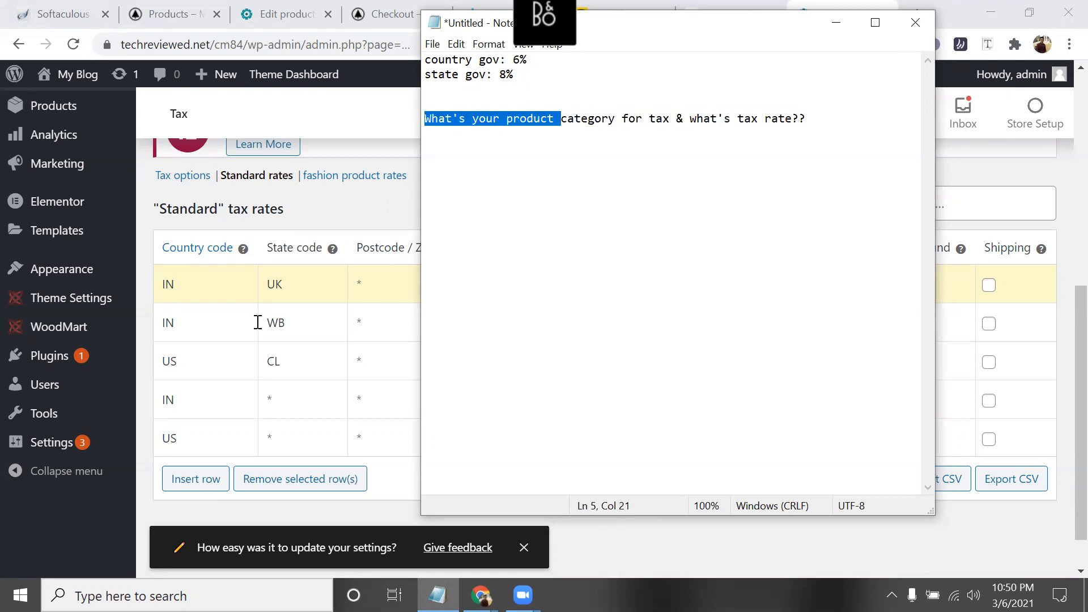
Switch to the WooCommerce tax settings in the browser and save the Standard tax rates.
left_click(261, 288)
left_click(362, 325)
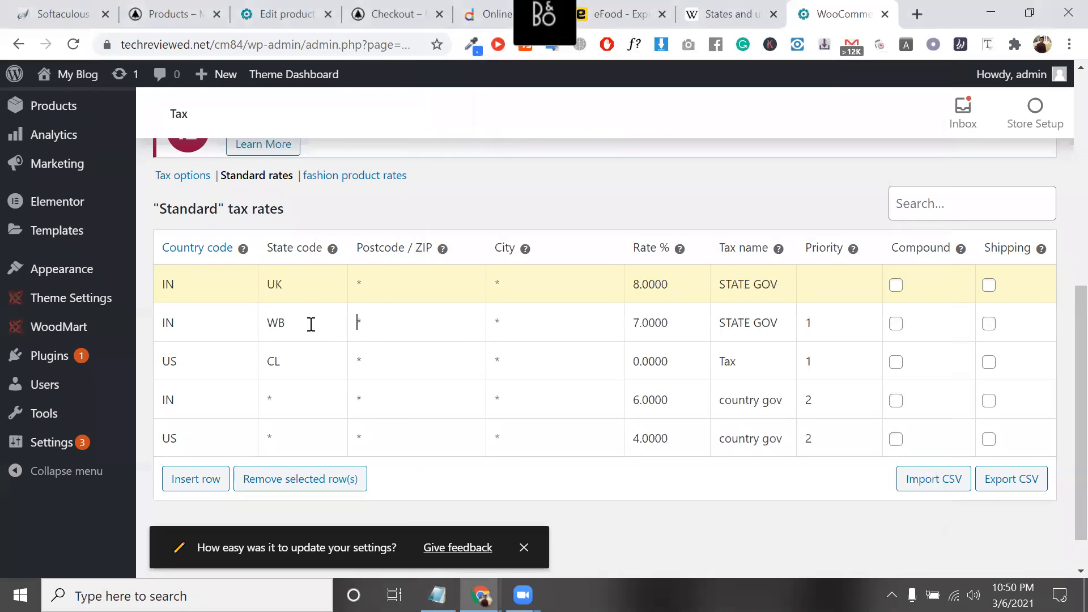
left_click(665, 284)
double_click(662, 283)
double_click(643, 283)
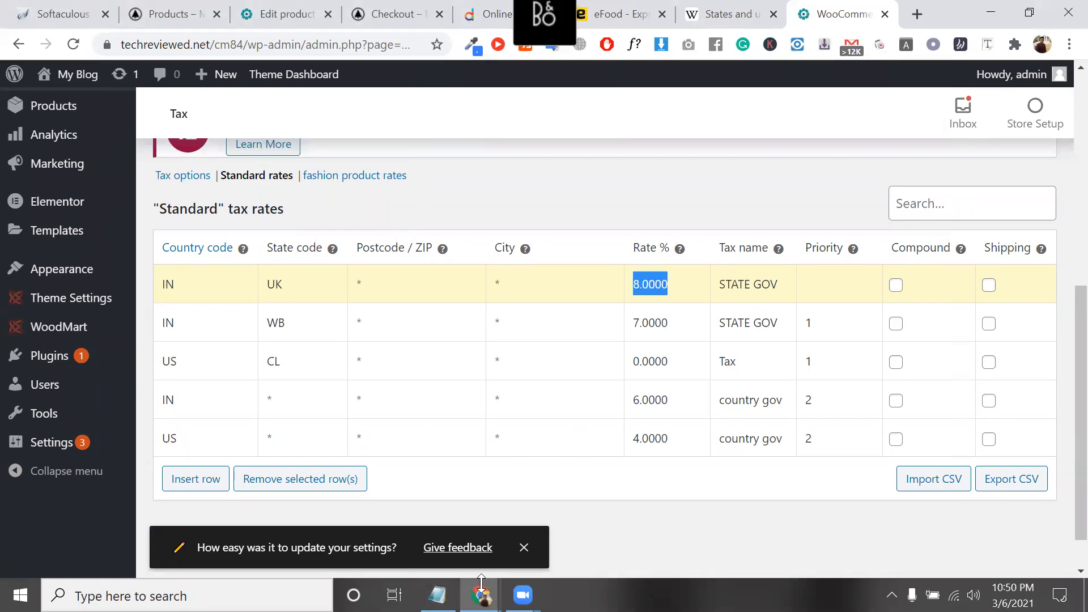
left_click(556, 300)
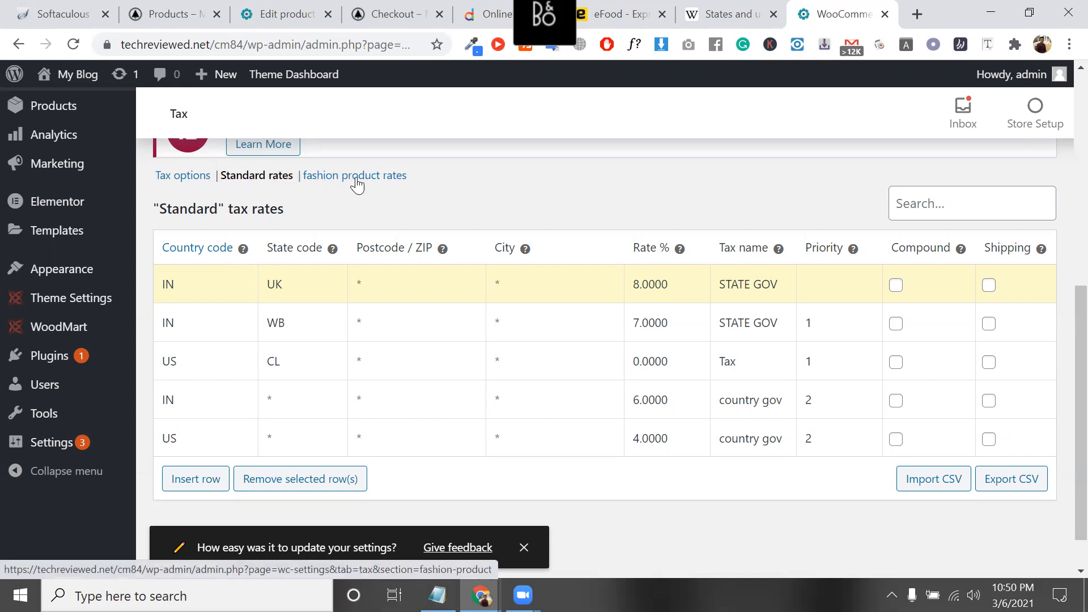
left_click(513, 273)
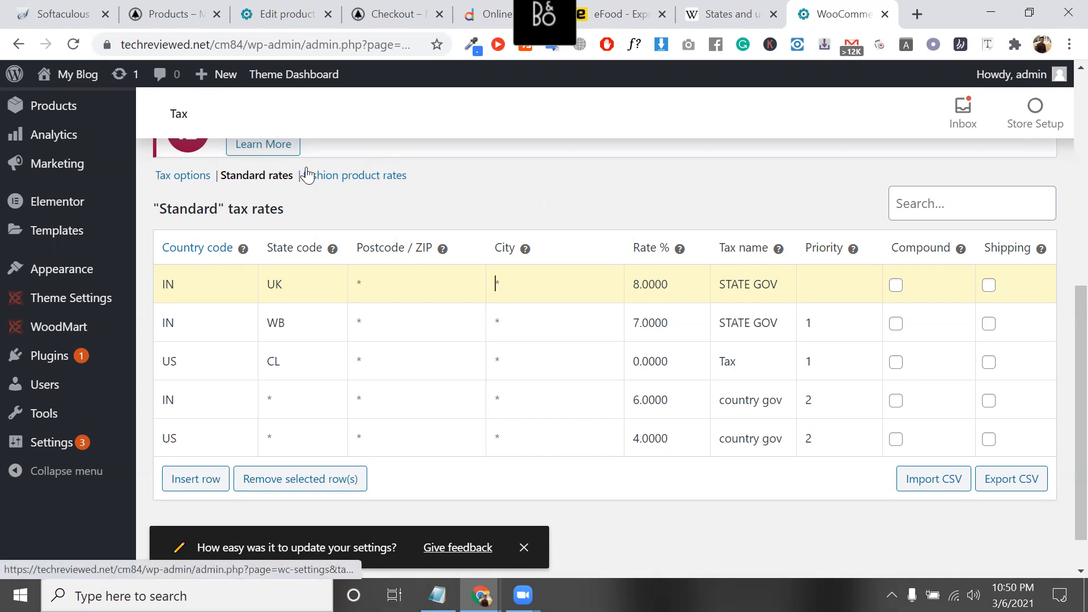
scroll(331, 306, "down", 1)
left_click(214, 497)
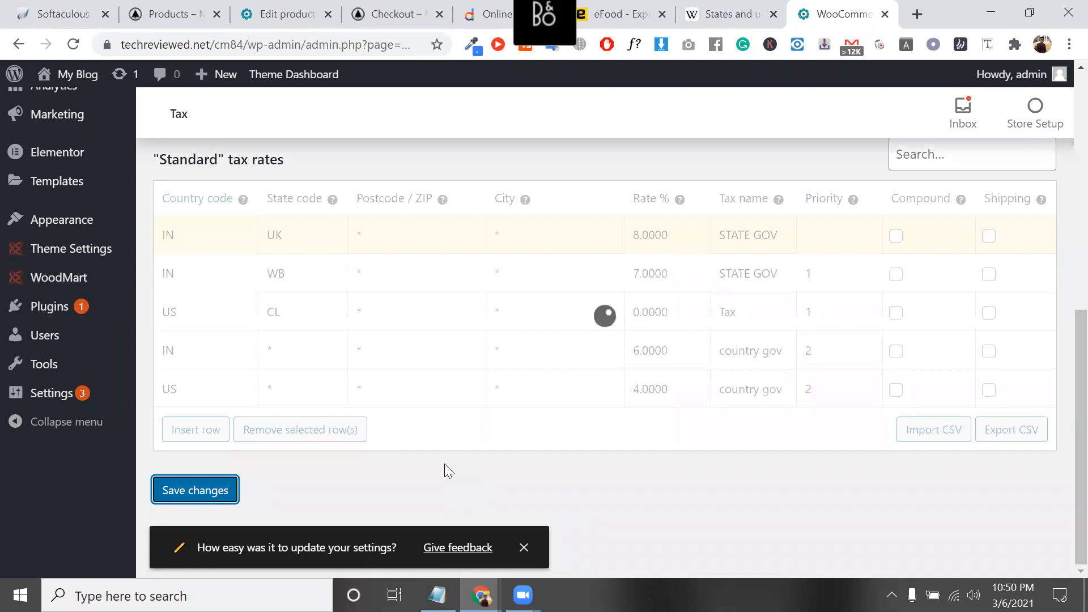
Review the product category question in the note and the Standard tax rates table in WooCommerce.
left_click(437, 595)
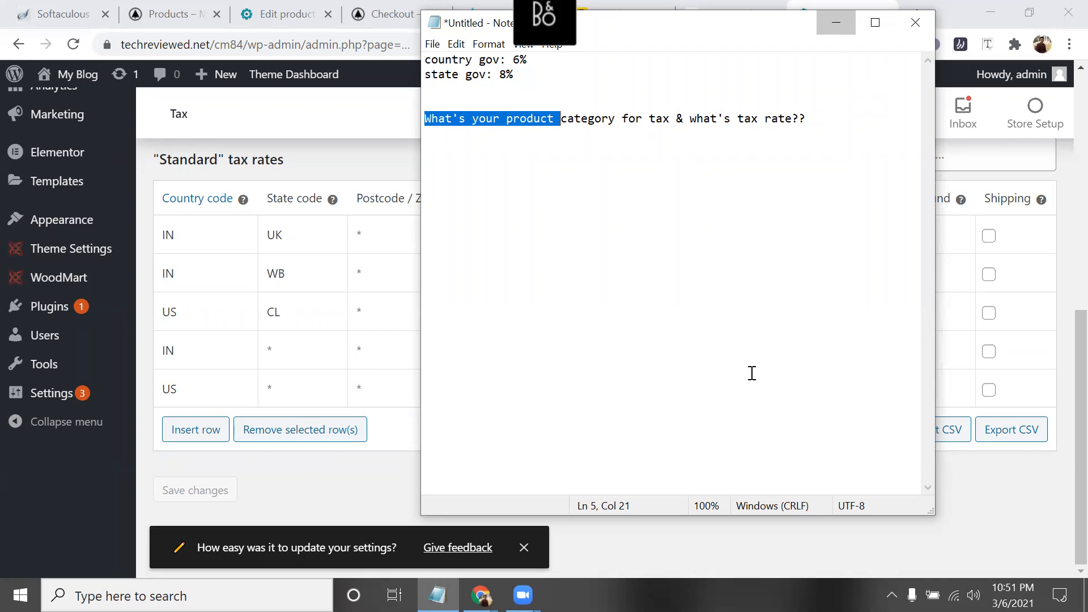
left_click(839, 24)
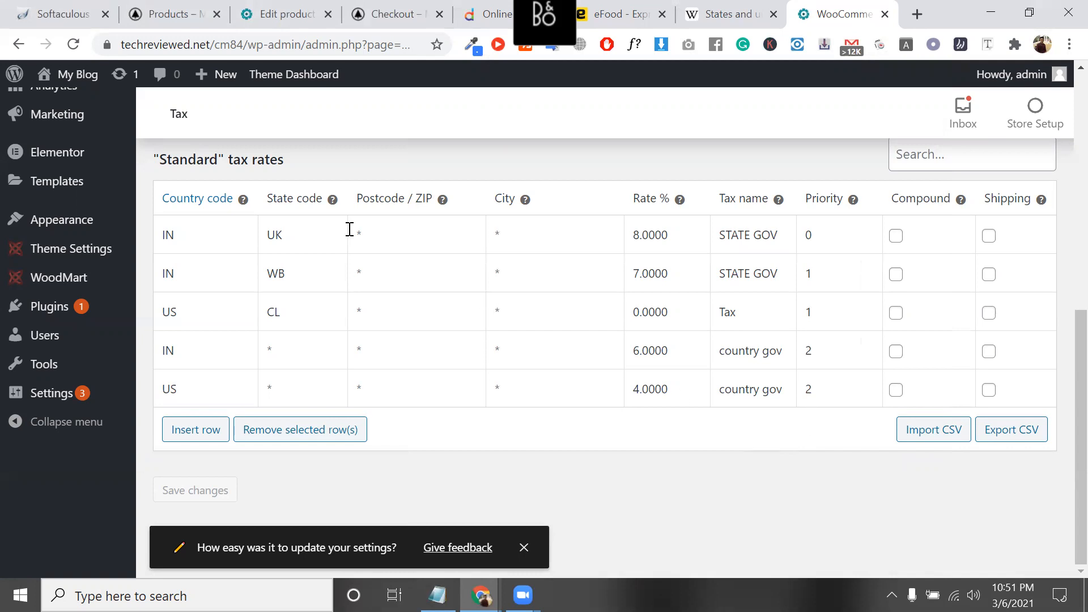
double_click(259, 160)
left_click(259, 161)
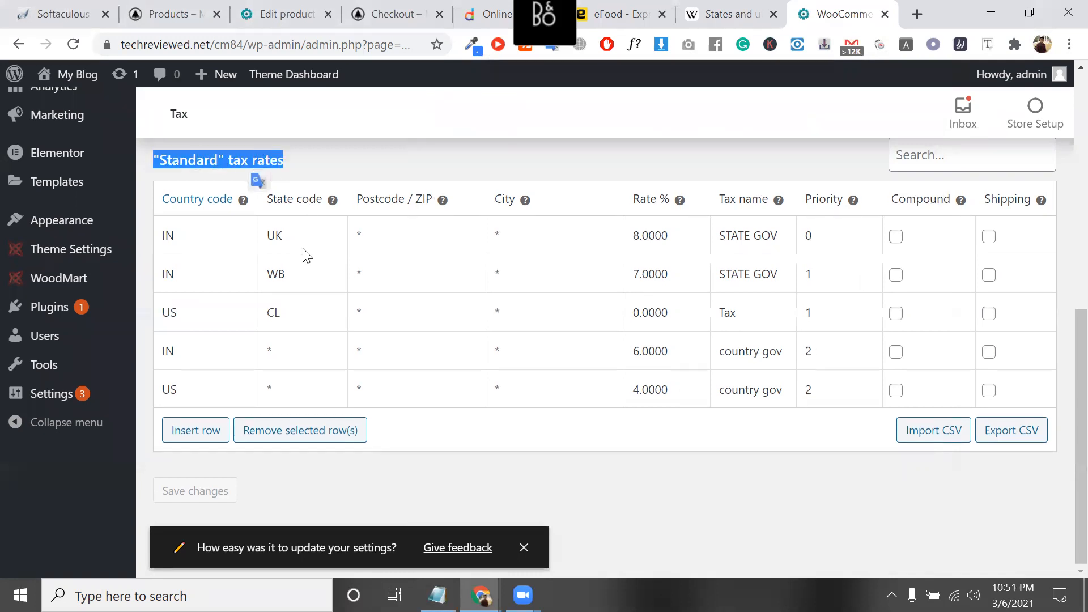
scroll(258, 170, "up", 2)
double_click(396, 193)
triple_click(395, 193)
scroll(411, 209, "up", 3)
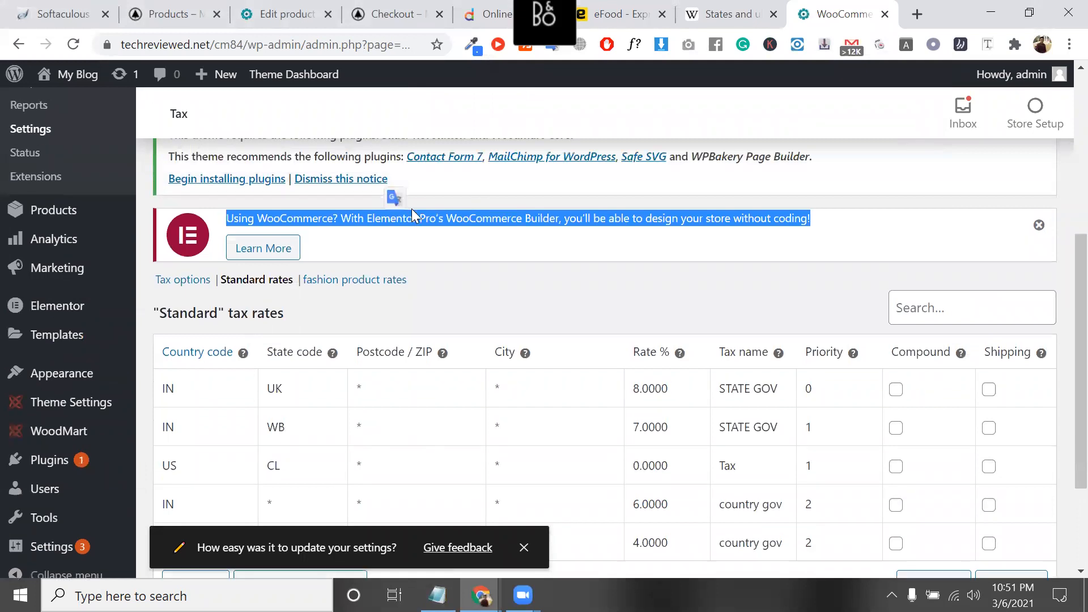
triple_click(439, 216)
scroll(510, 306, "down", 4)
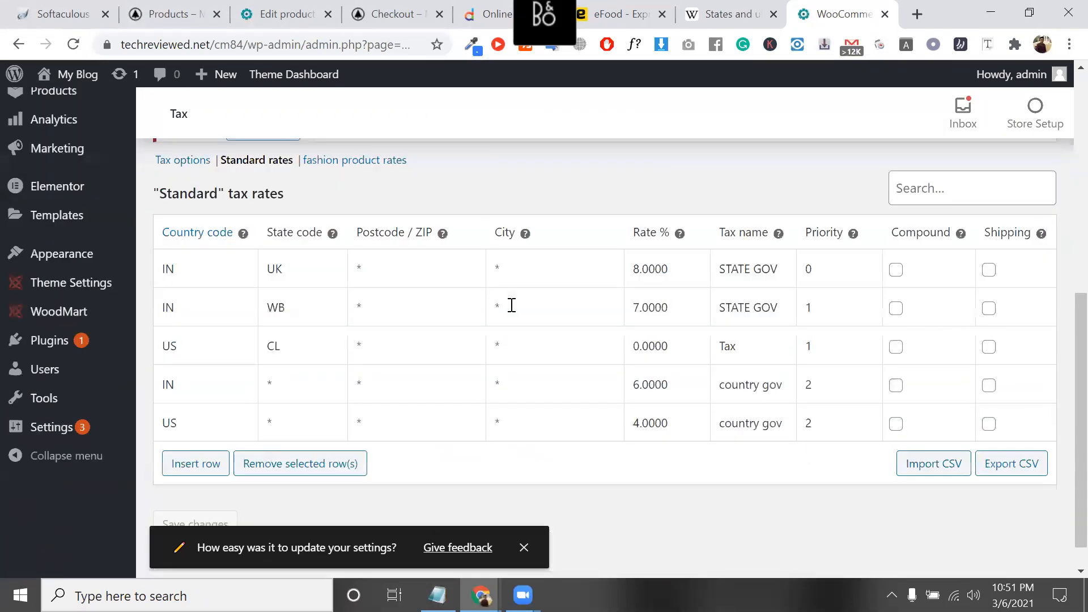
scroll(425, 311, "up", 2)
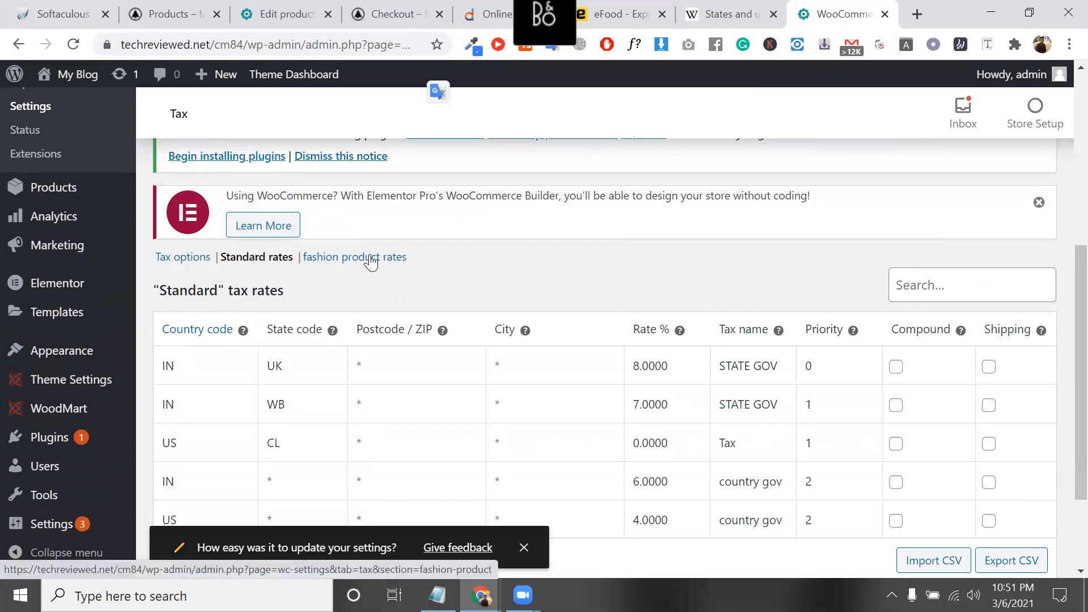
Set the Bachelor Point T-shirt's tax class to fashion product and update the product.
left_click(309, 14)
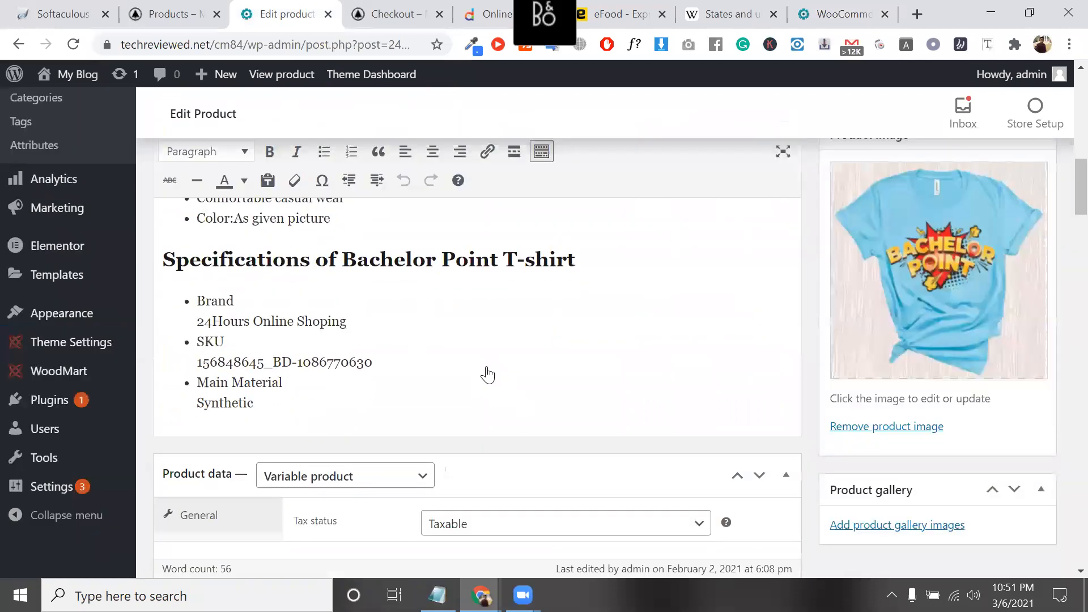
scroll(487, 375, "down", 3)
left_click(486, 366)
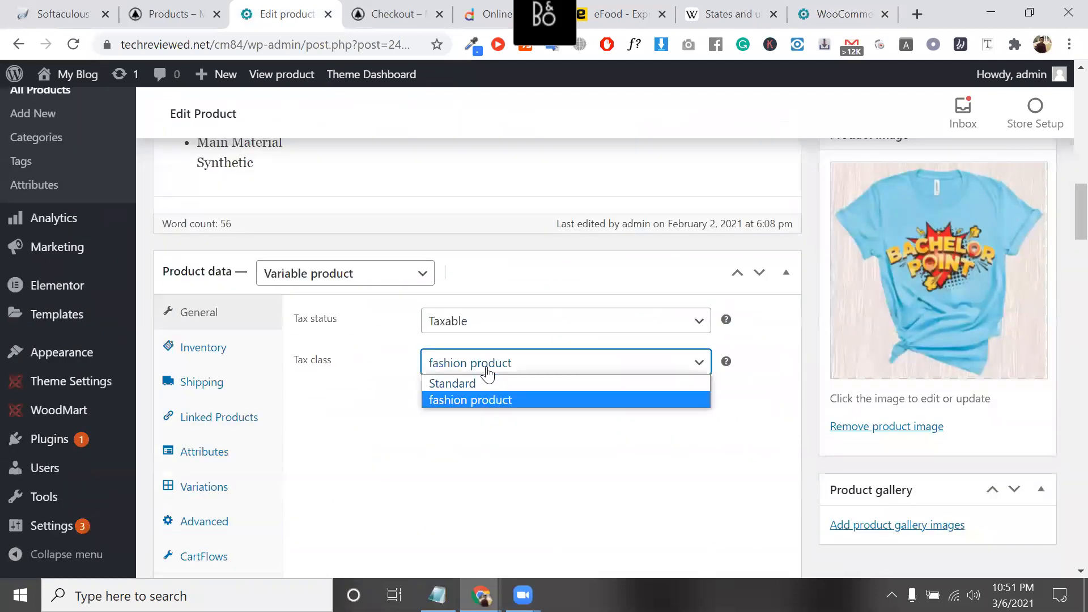
left_click(506, 400)
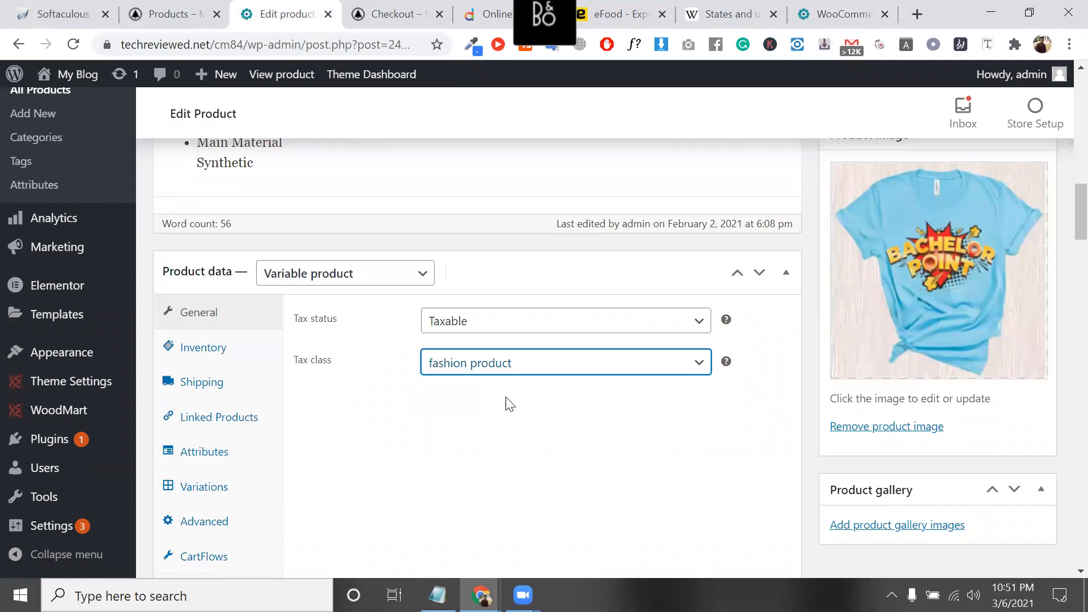
double_click(299, 362)
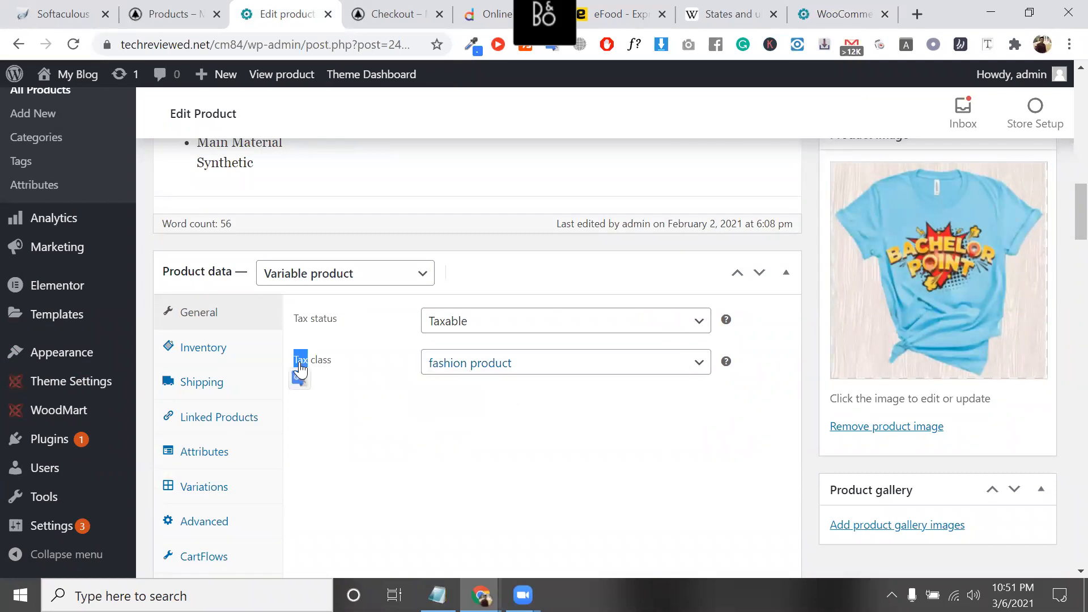
left_click_drag(299, 368, 521, 373)
scroll(959, 440, "up", 10)
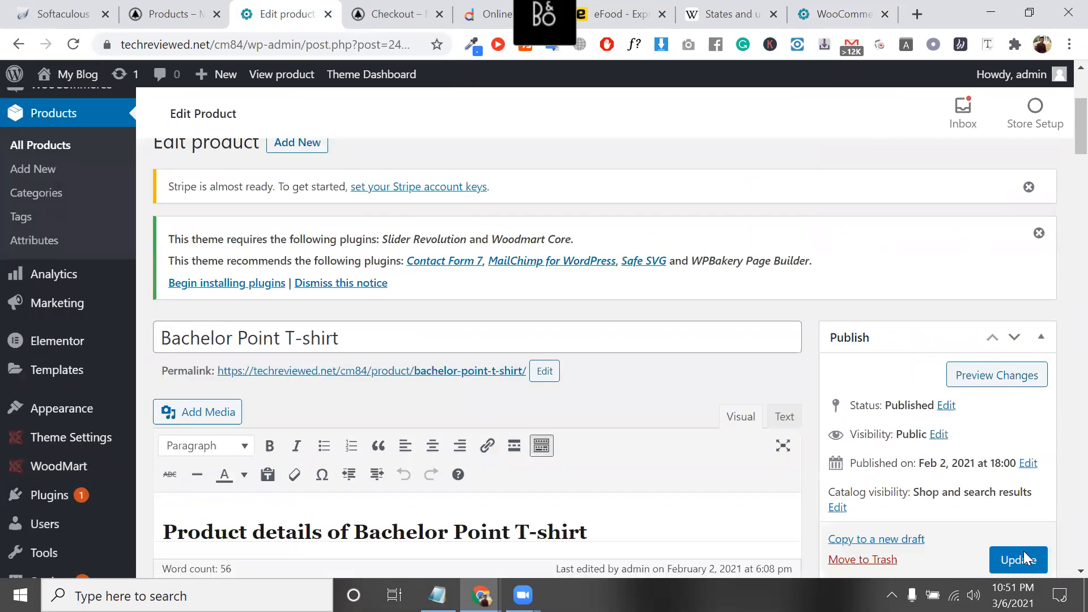
left_click(1023, 551)
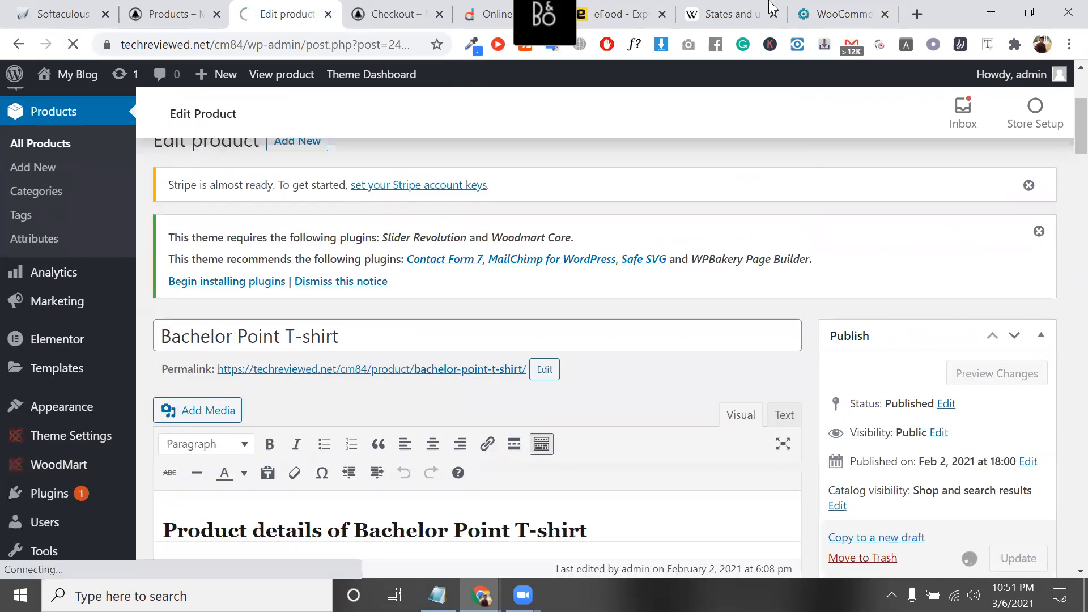
Return to the WooCommerce tax settings and open the fashion product rates table.
left_click(837, 7)
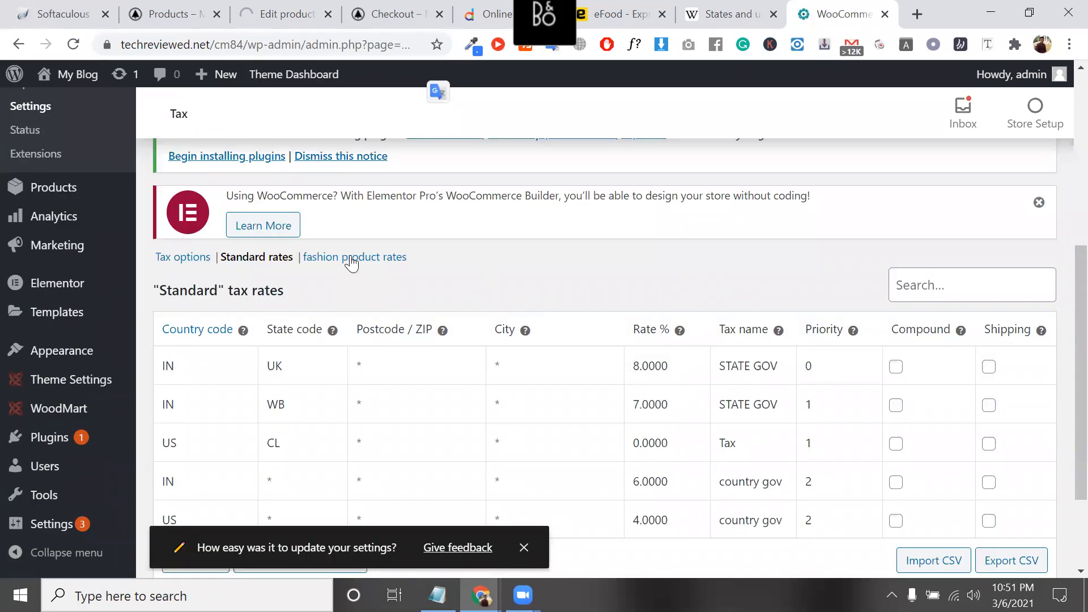
left_click(353, 261)
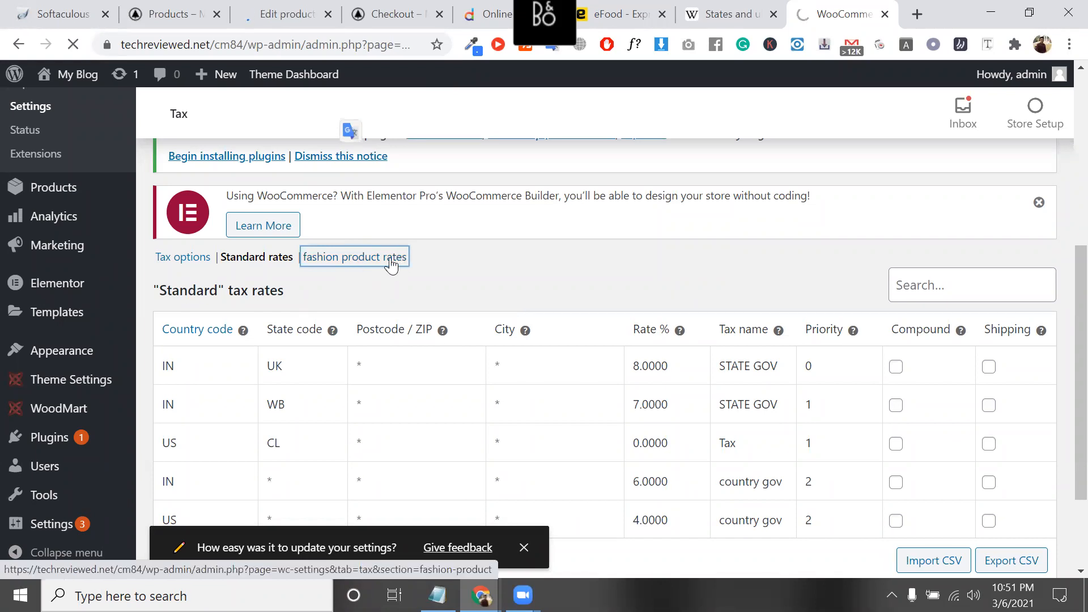
scroll(394, 264, "down", 1)
scroll(390, 258, "down", 2)
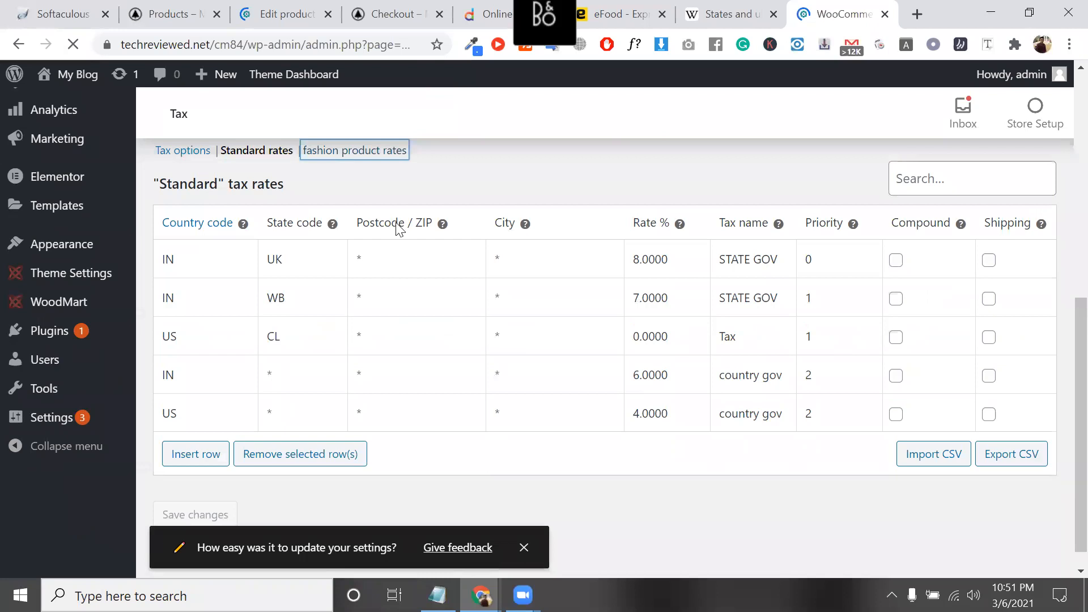
scroll(225, 286, "down", 2)
scroll(226, 286, "down", 1)
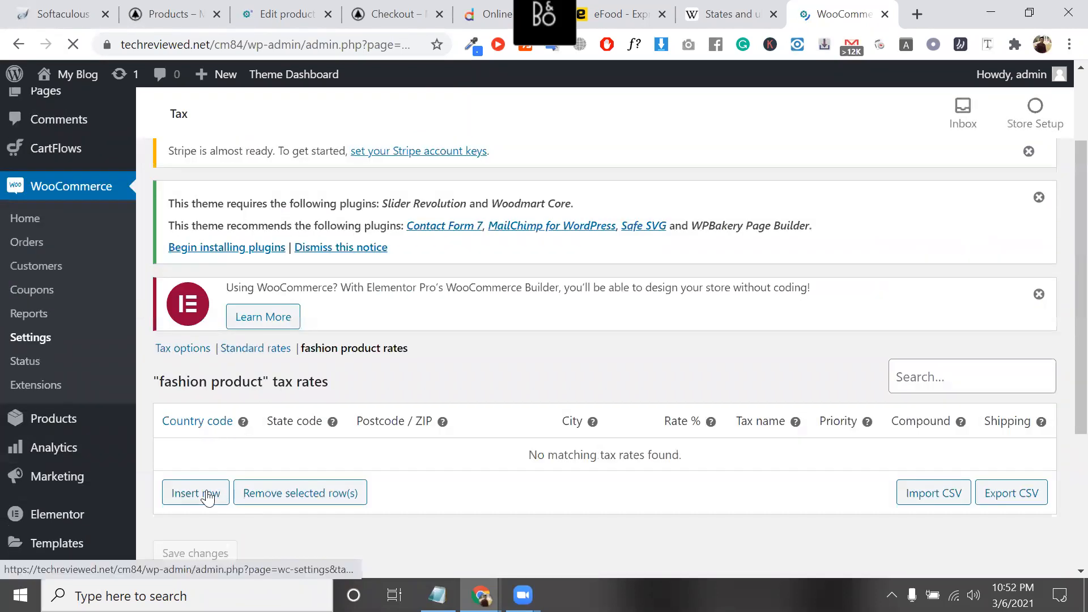
scroll(220, 501, "down", 1)
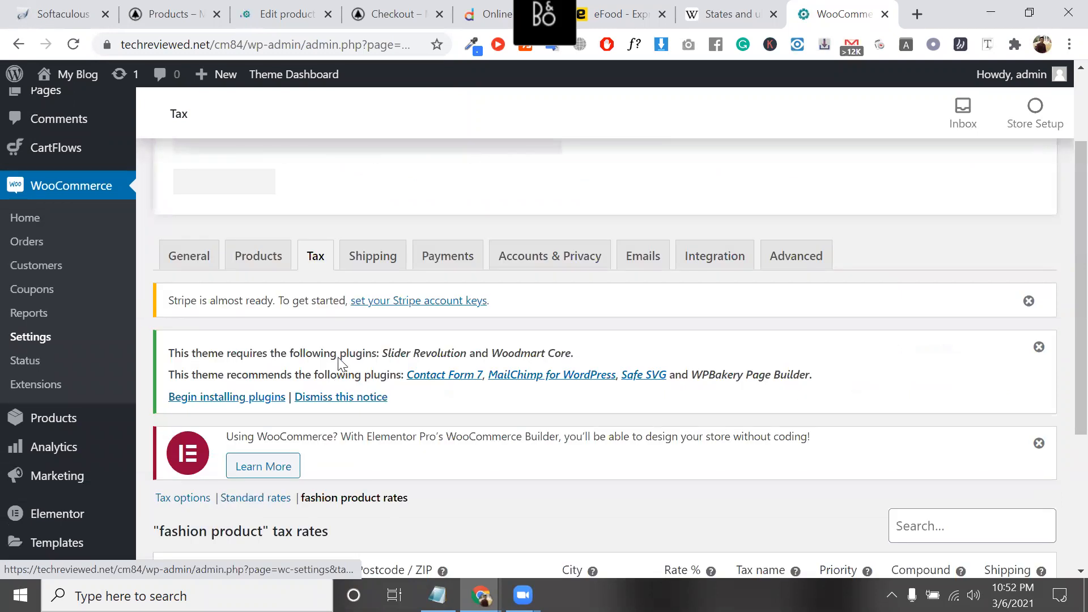
scroll(337, 357, "down", 4)
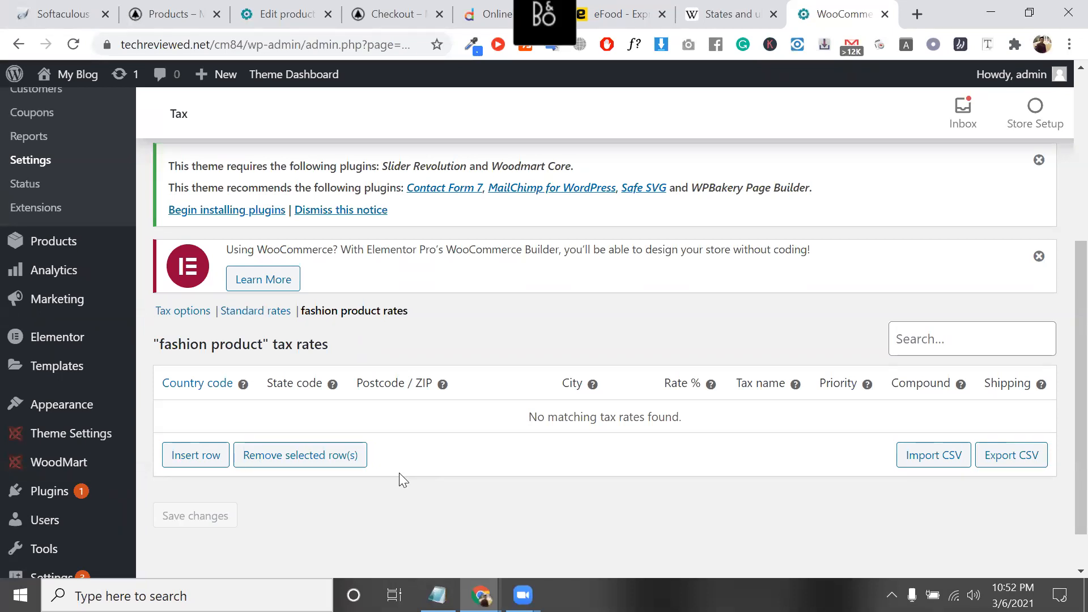
Leave the fashion product rates page and open a new browser tab.
scroll(391, 408, "up", 2)
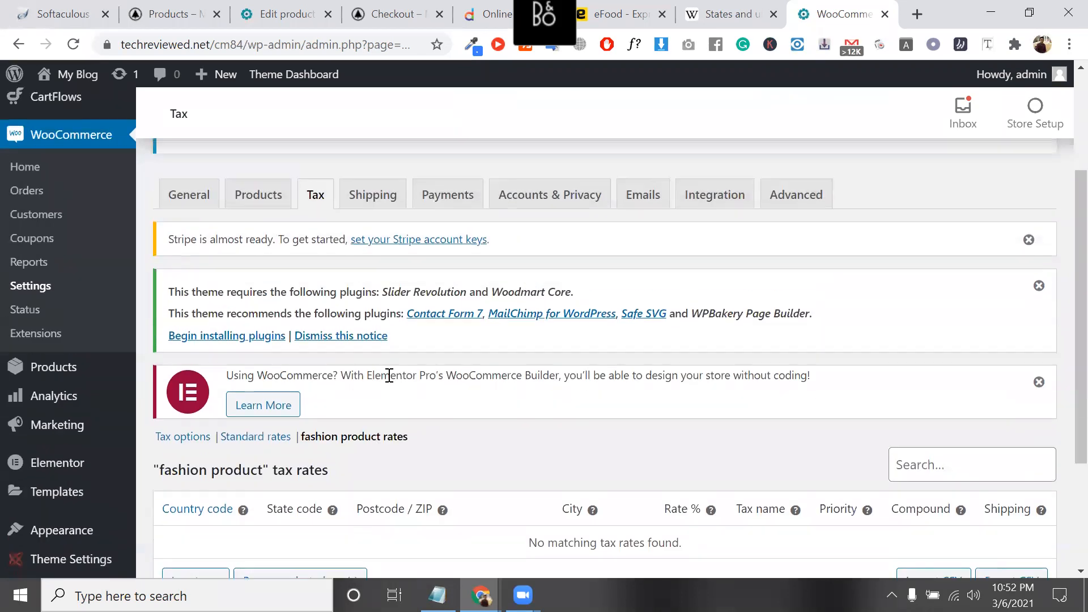
triple_click(390, 376)
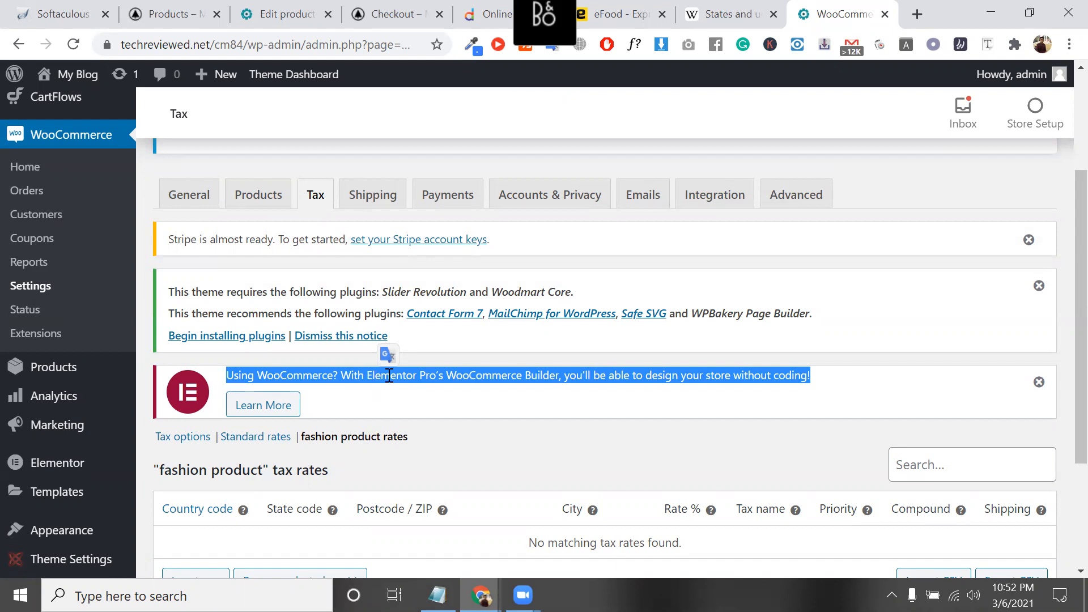
scroll(390, 376, "up", 3)
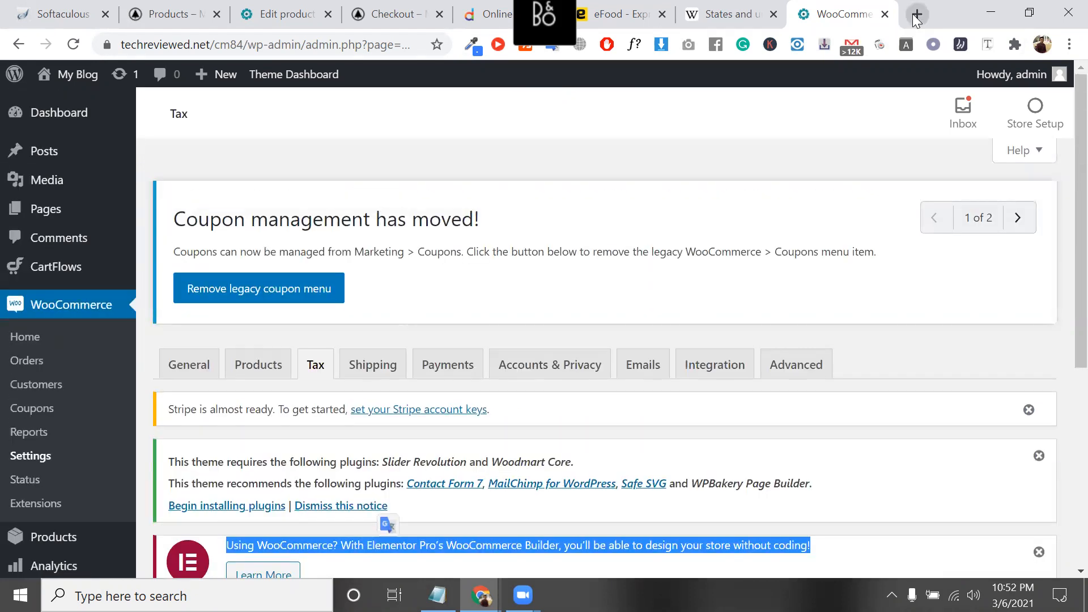
left_click(914, 13)
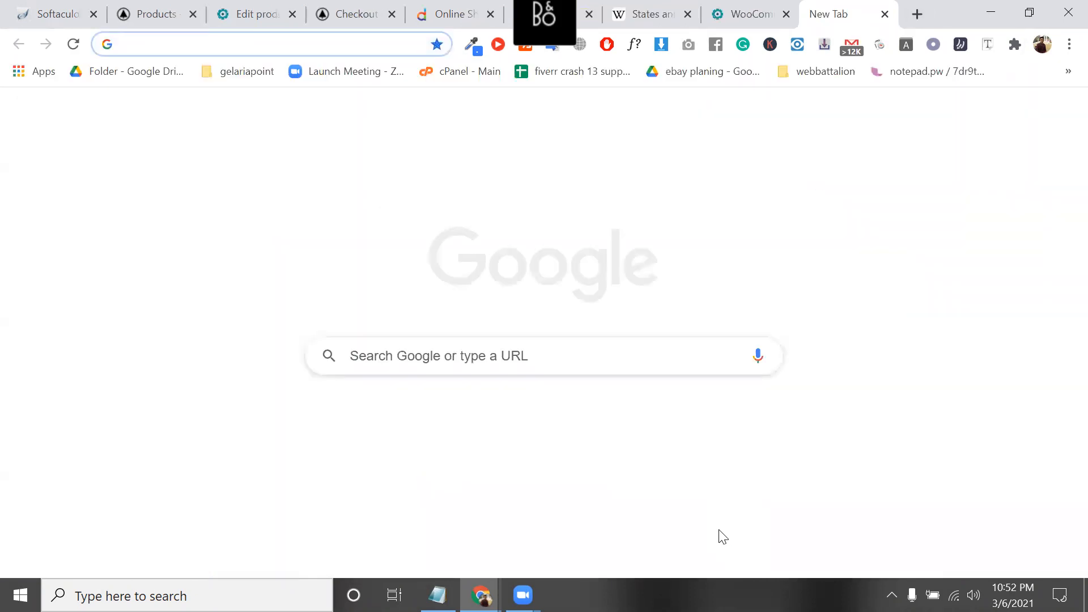
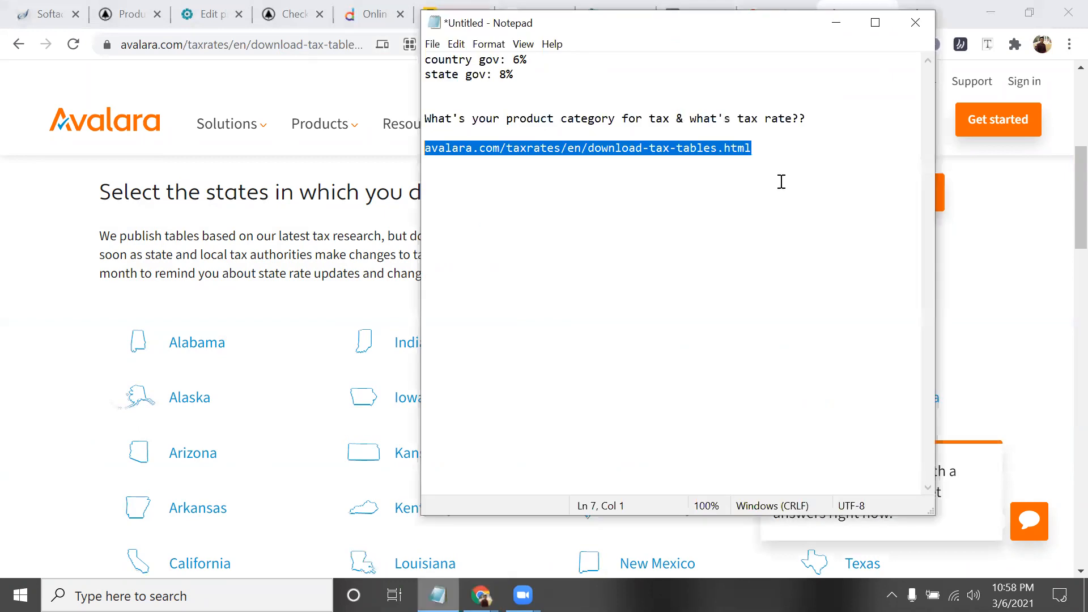
left_click(784, 167)
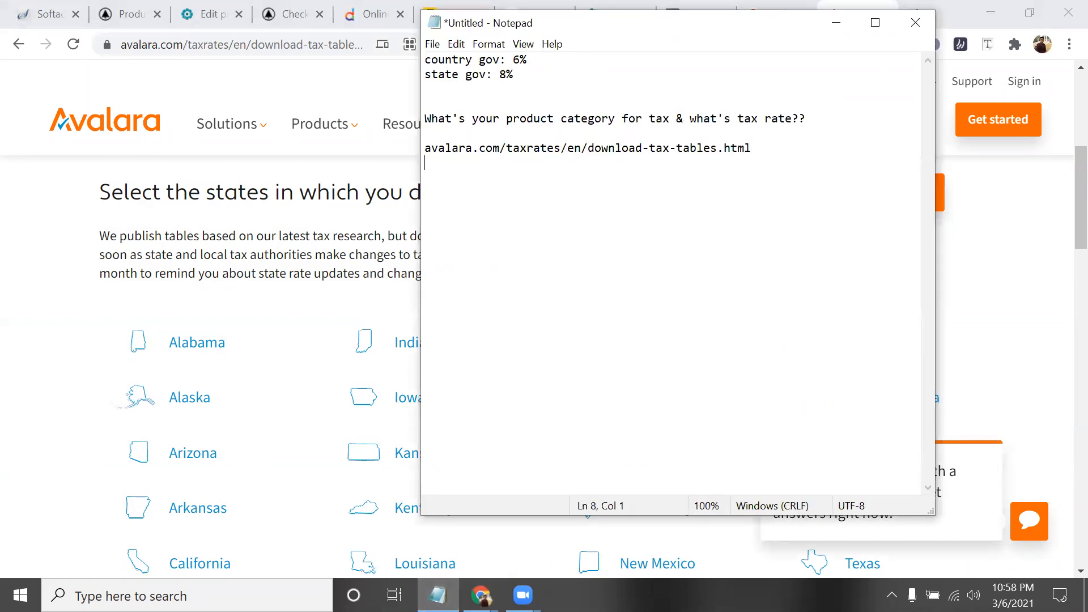
type("https://www.avalara.com/taxrates/en/download-tax-tables.html")
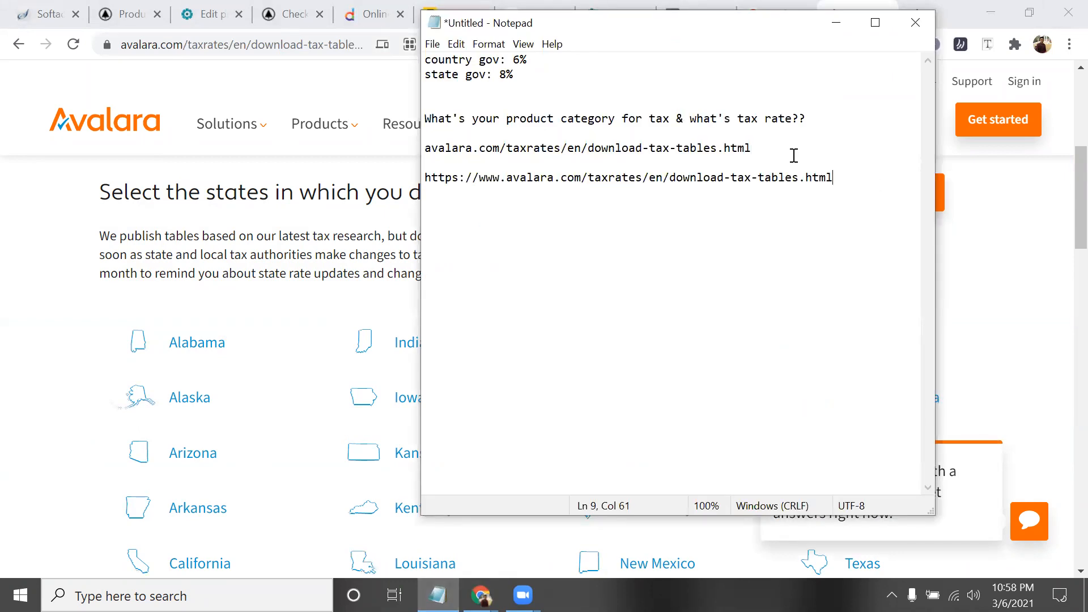
Delete the shorter Avalara address from the note, keeping the full https link.
key("Up")
key("Left")
key("shift+Home")
key("Delete")
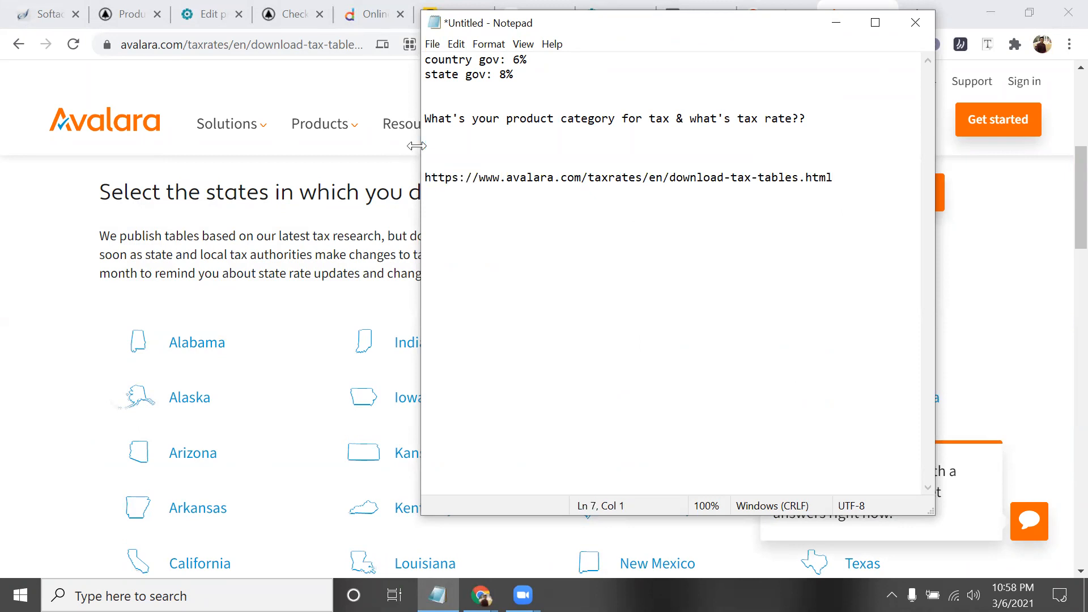
Switch to the Avalara page in the browser and select New Jersey, Texas, New York and New Mexico for the tax tables.
triple_click(243, 237)
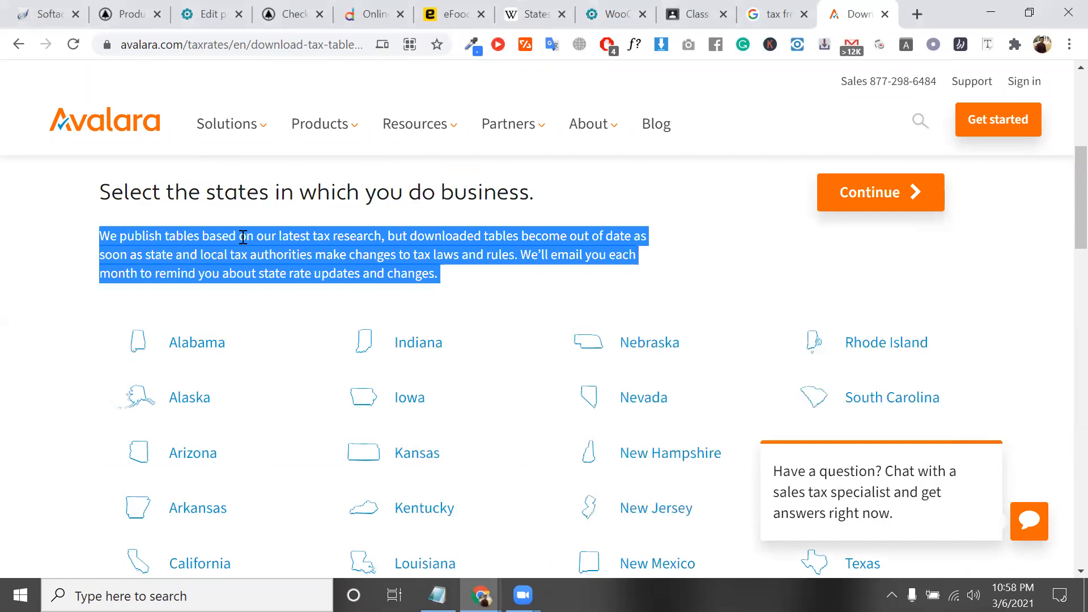
scroll(568, 396, "down", 2)
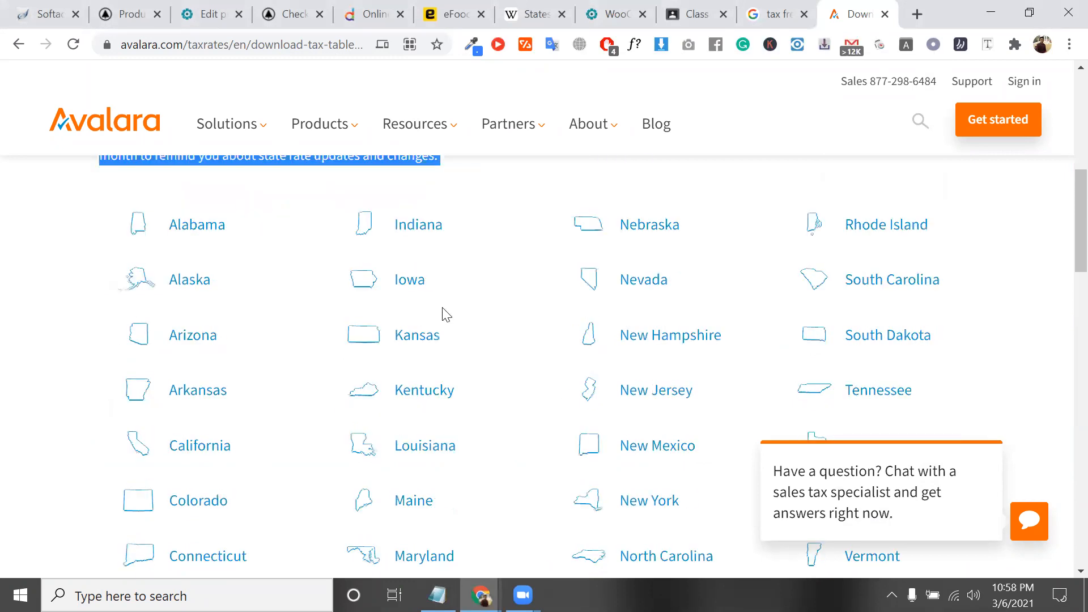
scroll(601, 331, "down", 1)
left_click(675, 385)
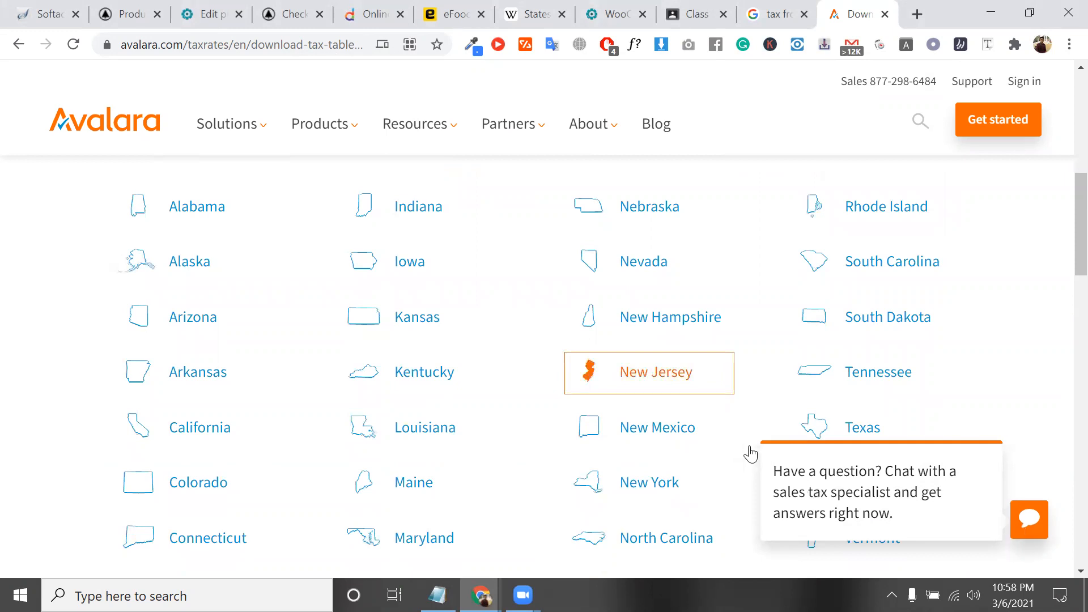
scroll(967, 394, "down", 1)
left_click(871, 355)
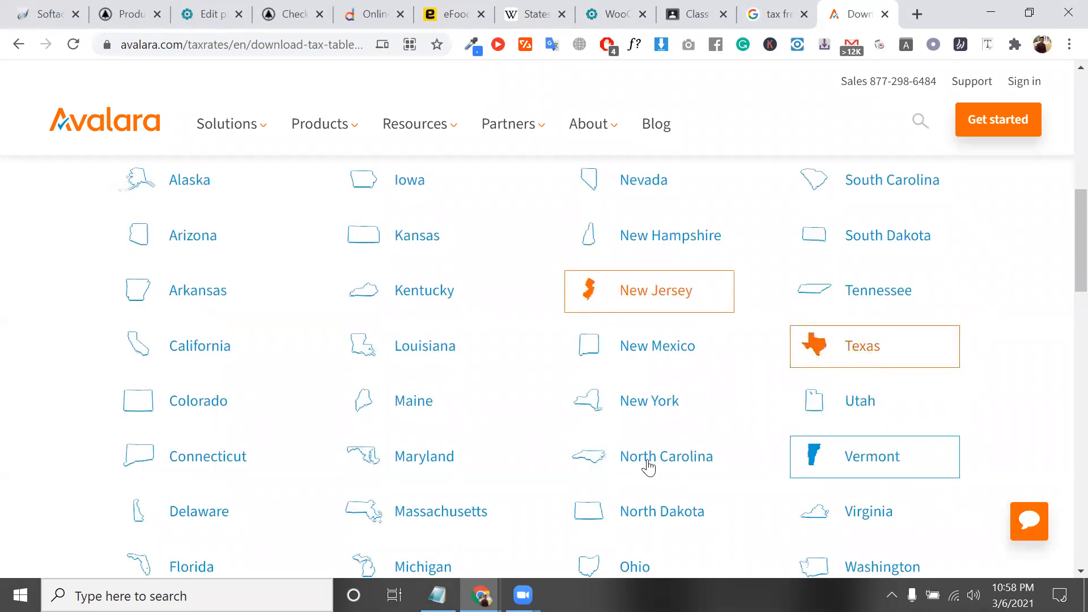
scroll(648, 468, "down", 1)
left_click(648, 402)
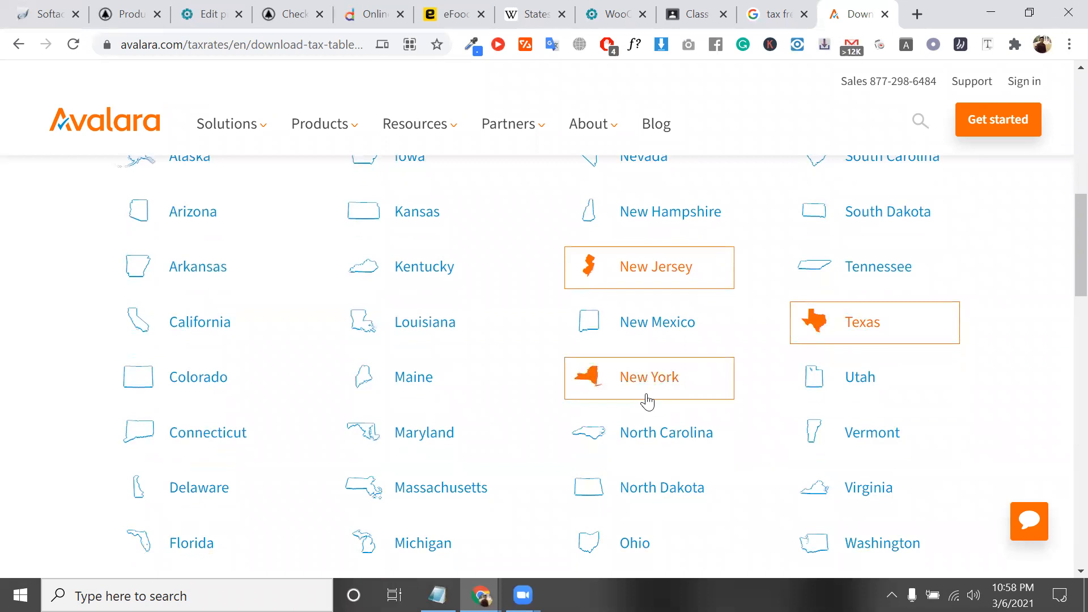
left_click(682, 341)
scroll(689, 346, "down", 1)
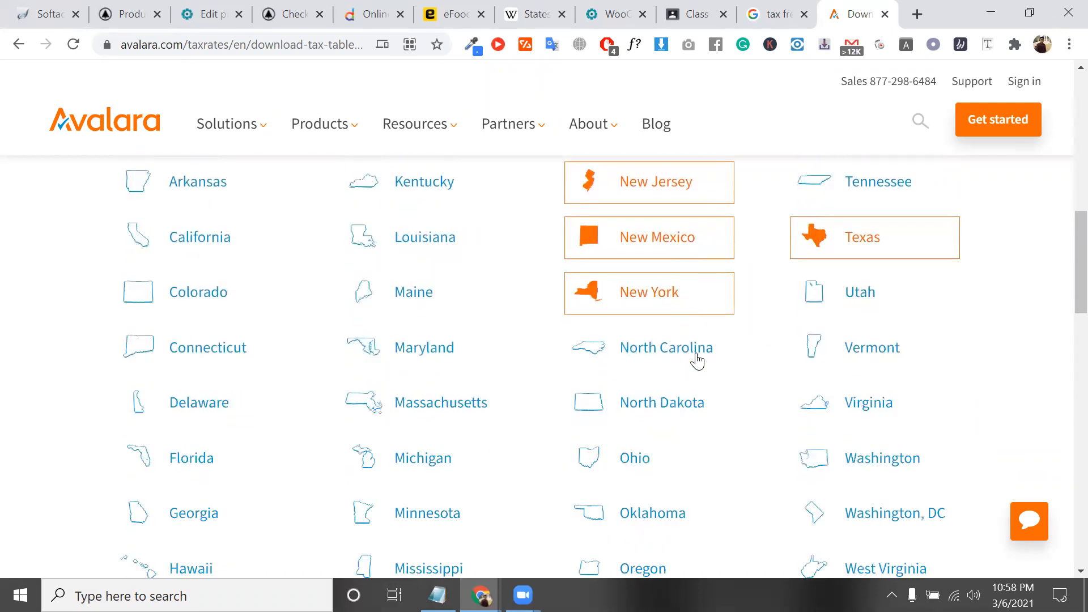
Add Florida and California to the selected states and continue to the confirmation form.
scroll(845, 408, "down", 1)
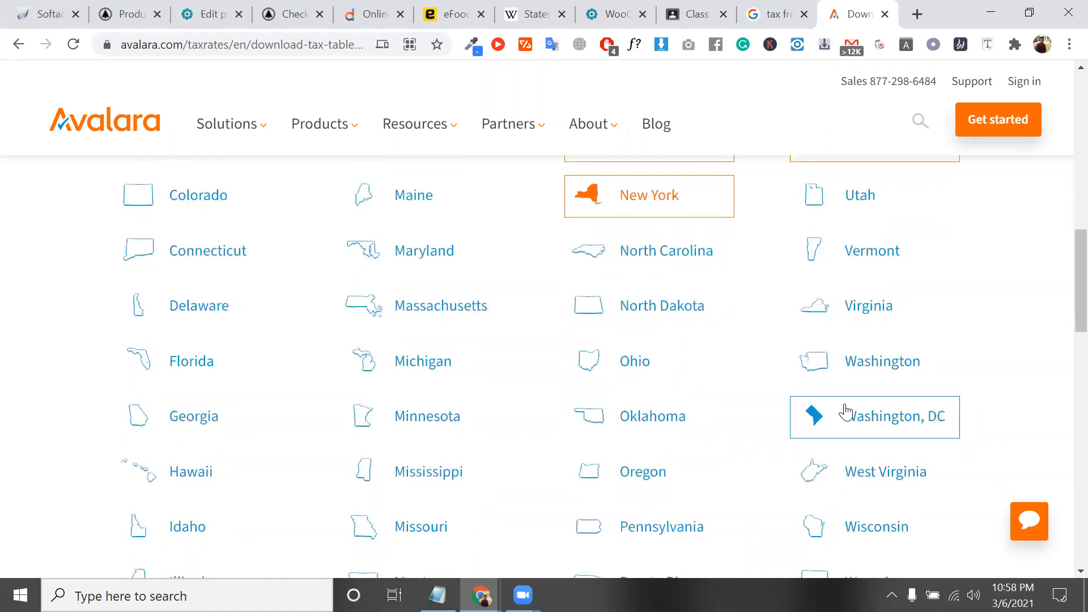
scroll(879, 437, "down", 1)
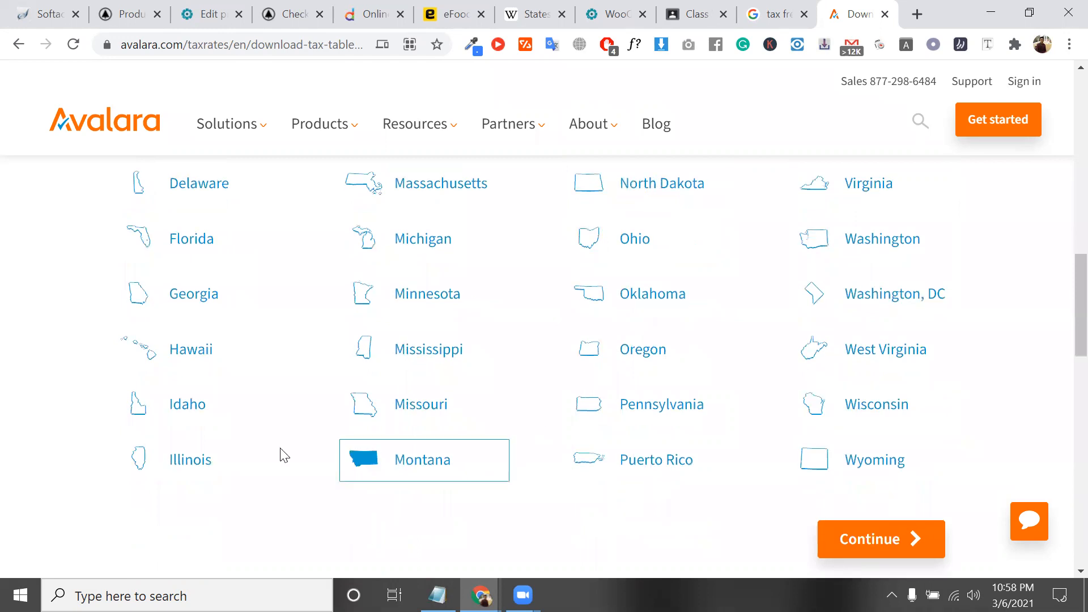
left_click(224, 253)
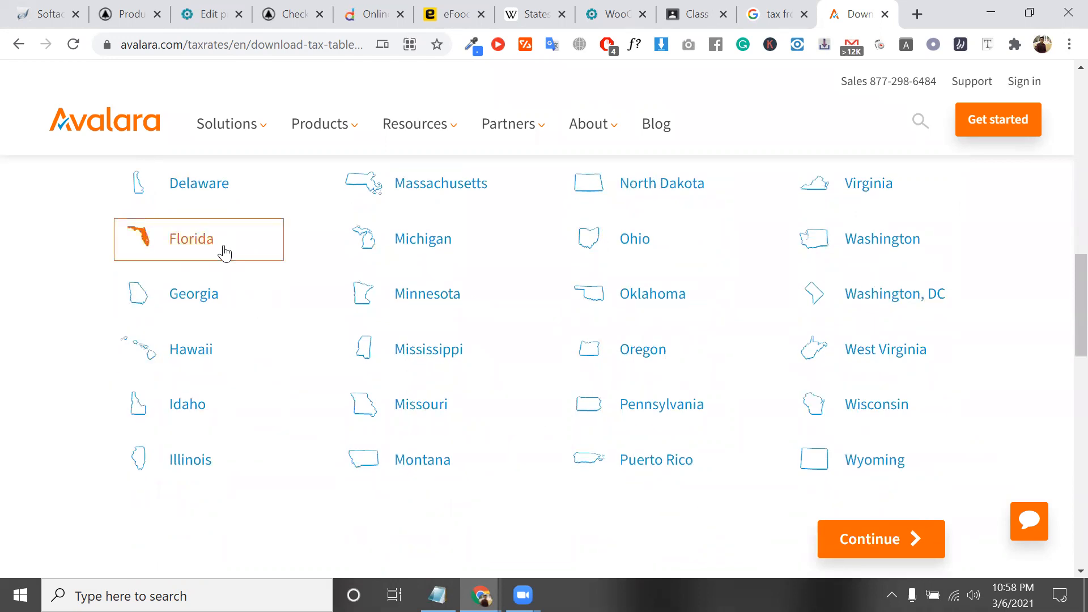
scroll(366, 315, "up", 2)
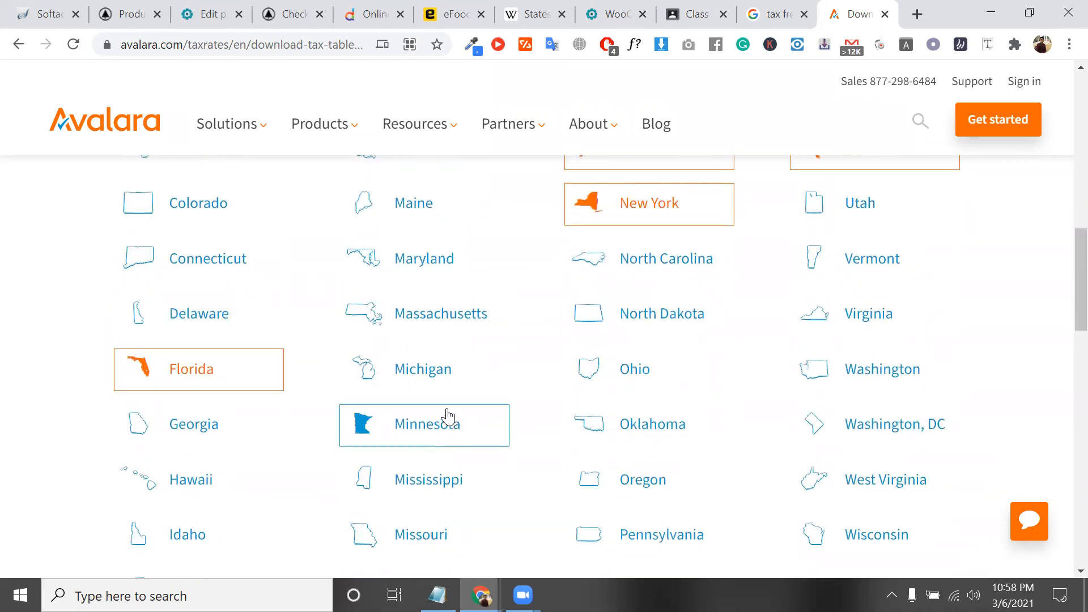
scroll(448, 417, "up", 3)
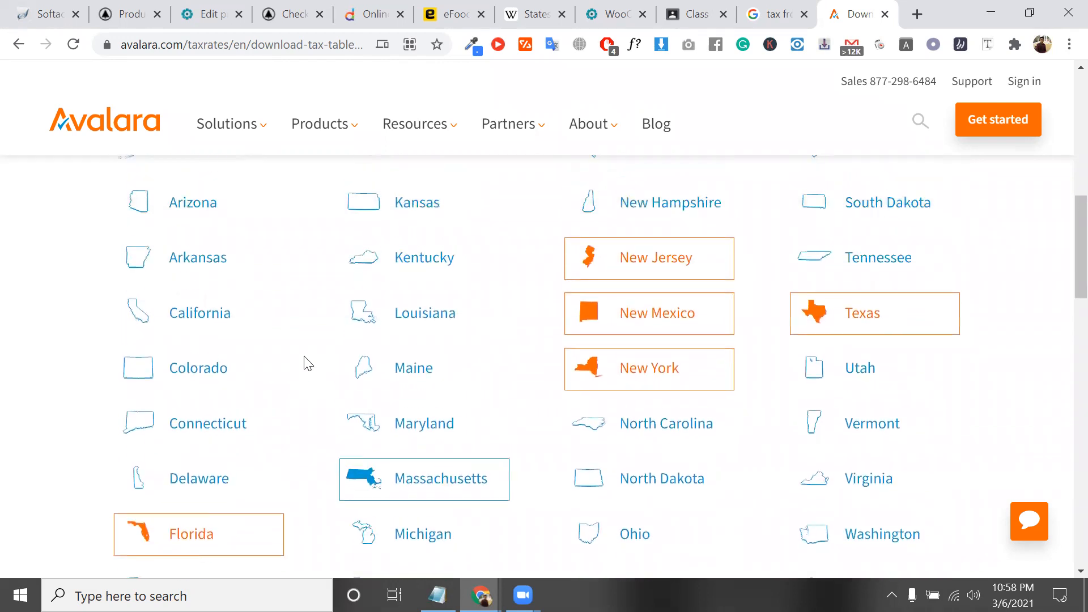
left_click(230, 323)
scroll(777, 399, "down", 2)
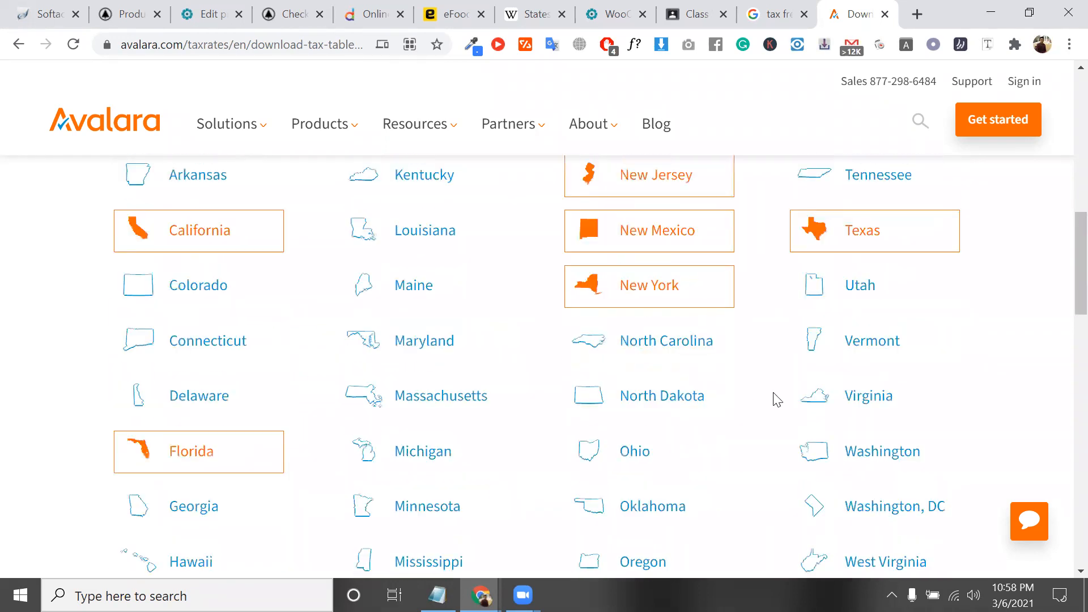
scroll(777, 399, "down", 8)
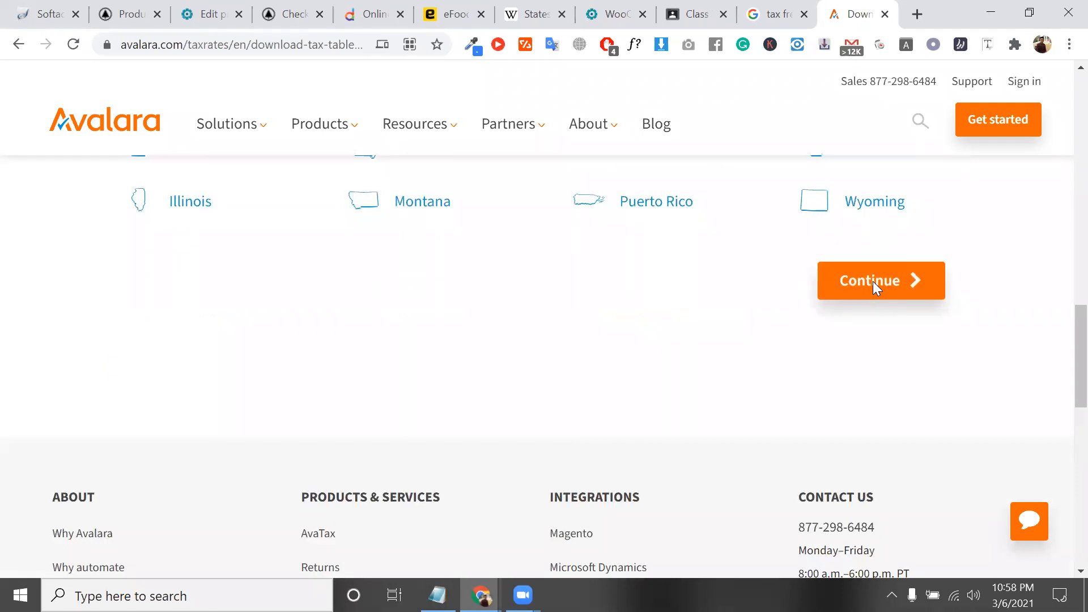
left_click(873, 281)
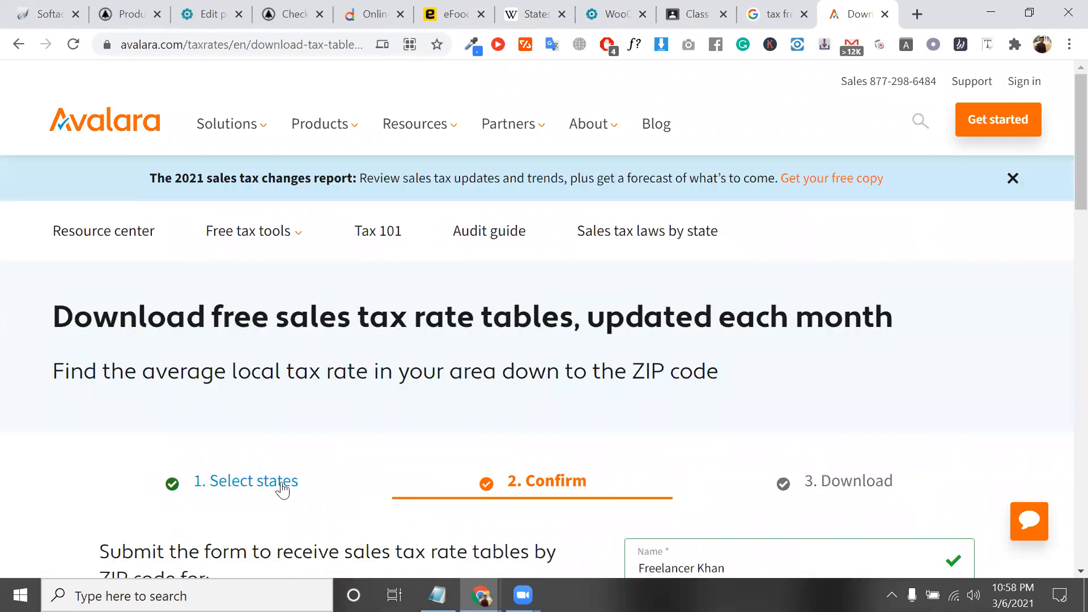
Review the selected states and the prefilled contact details on the confirmation form.
scroll(282, 487, "down", 1)
scroll(392, 300, "down", 3)
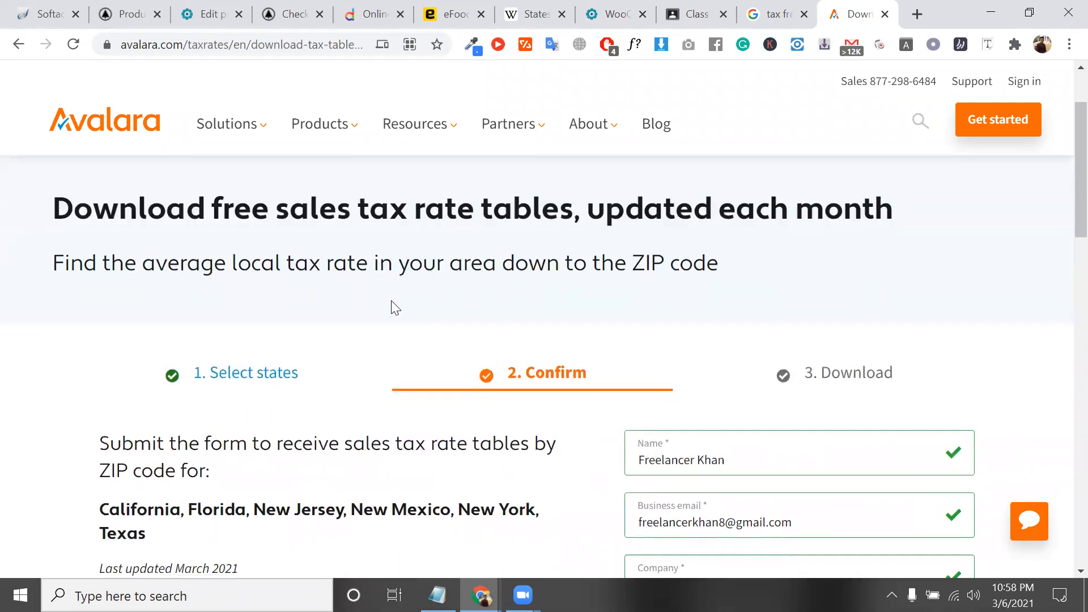
scroll(681, 348, "up", 1)
left_click_drag(787, 352, 749, 288)
triple_click(750, 288)
left_click(519, 382)
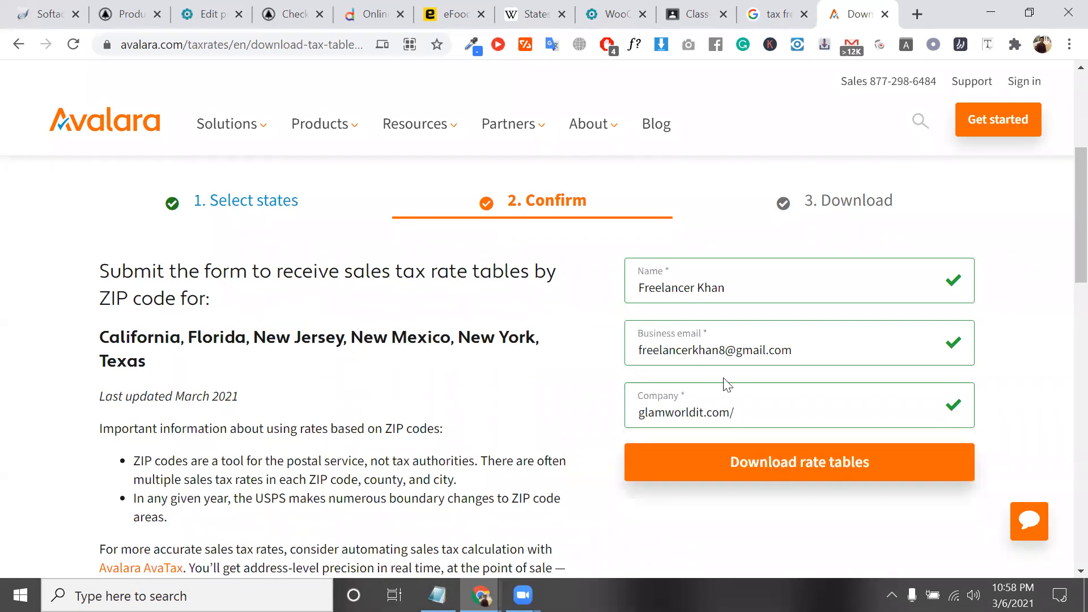
left_click(593, 3)
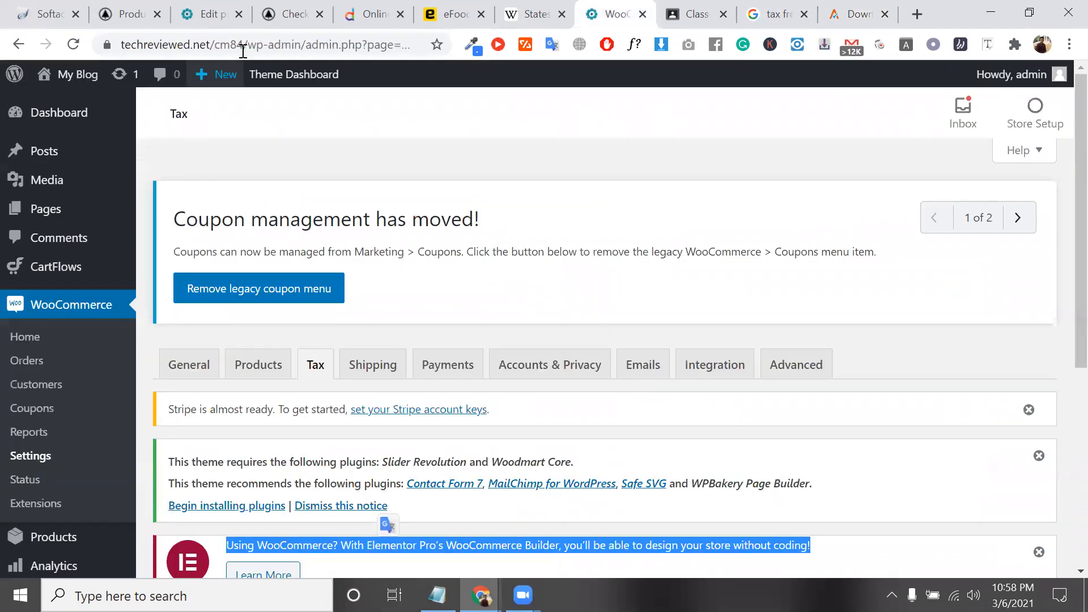
left_click_drag(243, 44, 22, 44)
key("ctrl+c")
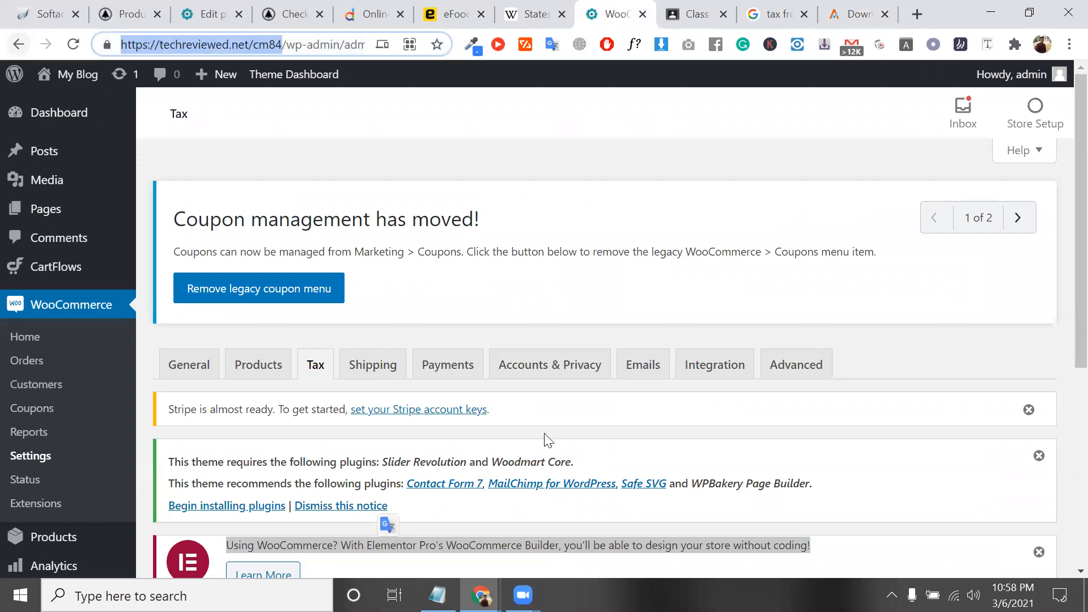
left_click(858, 15)
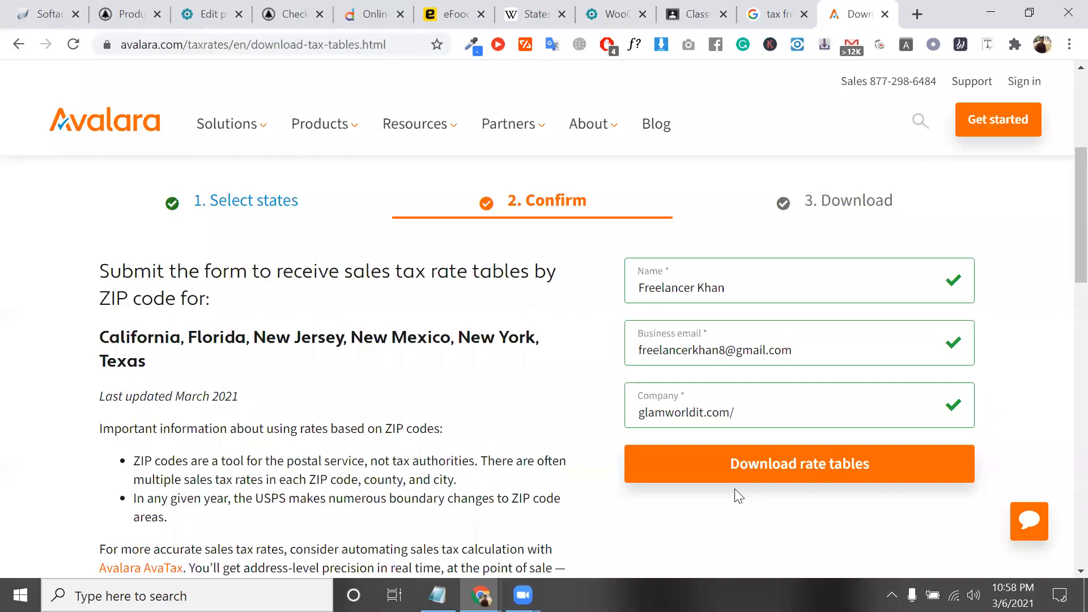
triple_click(760, 421)
key("ctrl+v")
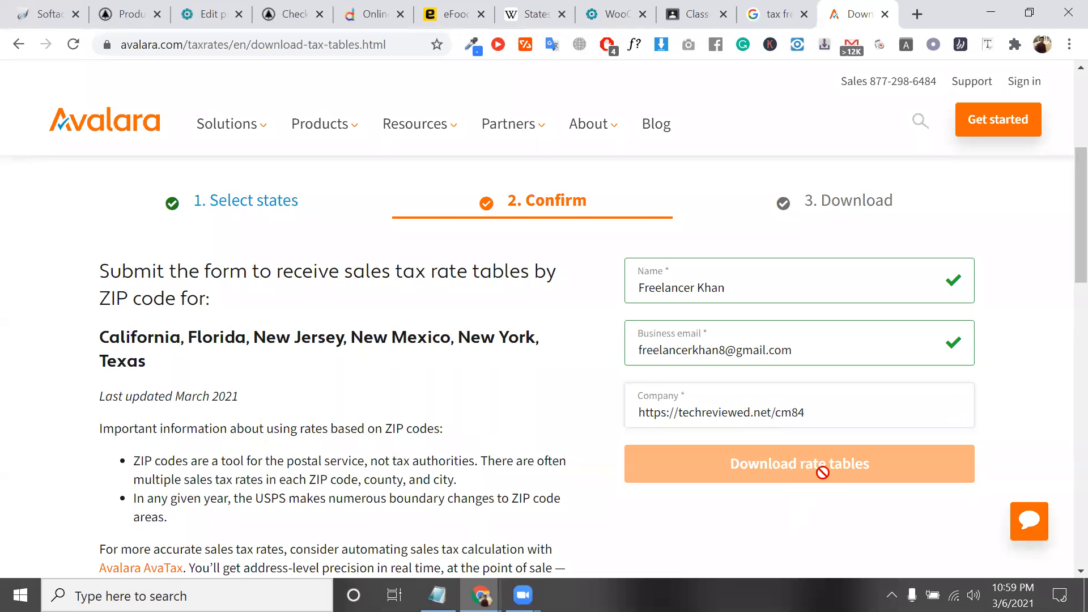
triple_click(858, 415)
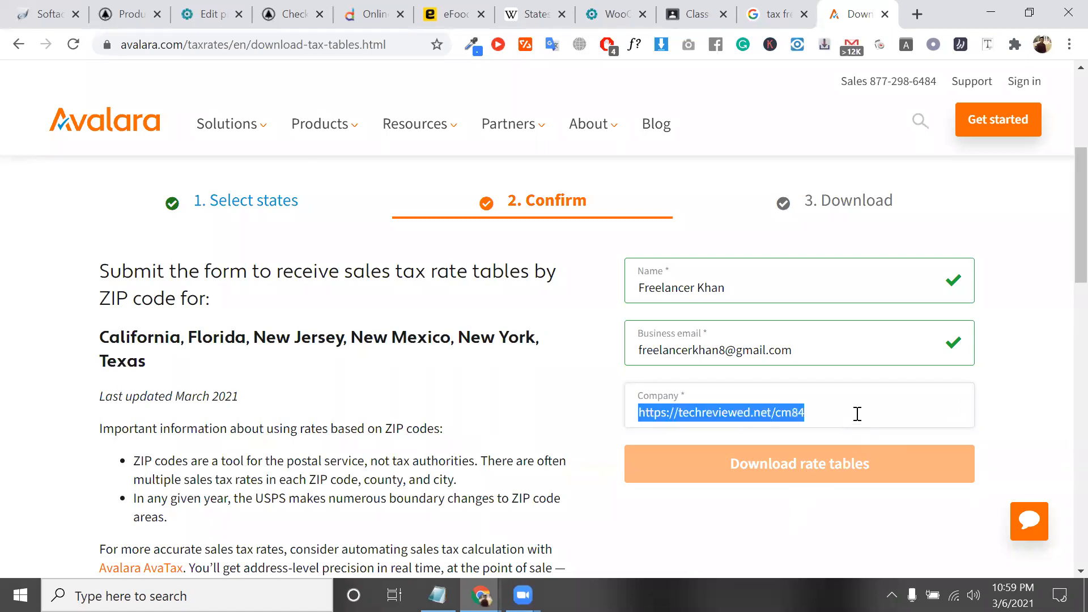
double_click(857, 415)
key("BackSpace")
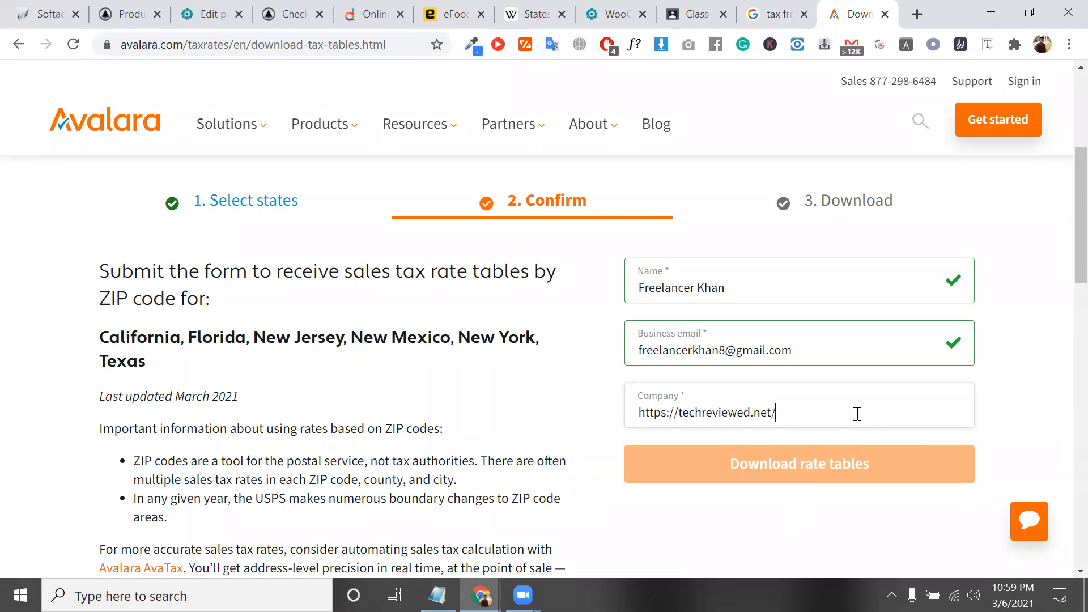
triple_click(858, 415)
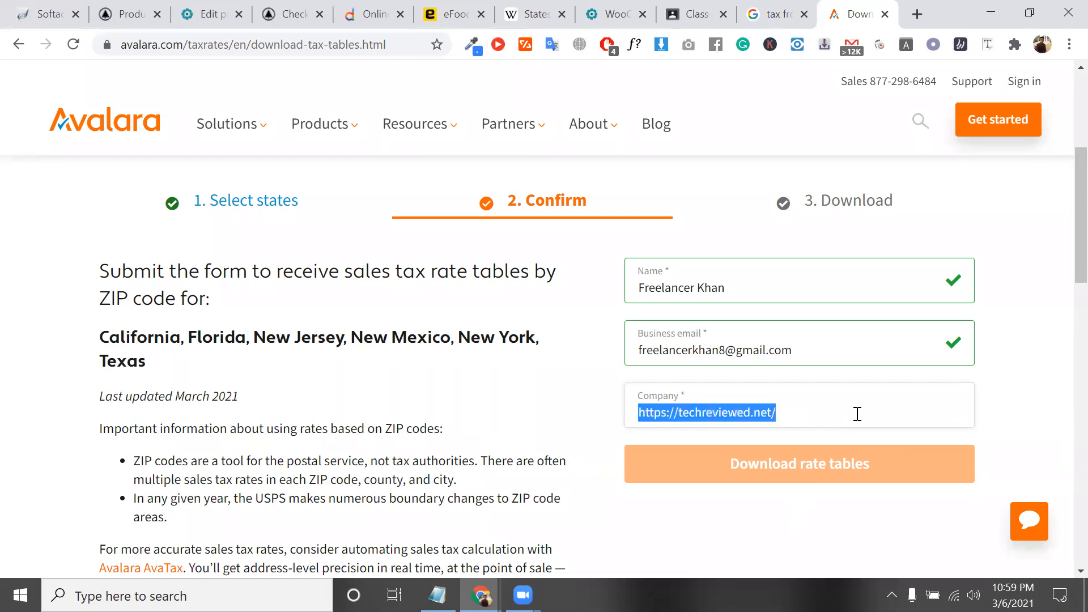
key("ctrl+z")
key("ctrl+z")
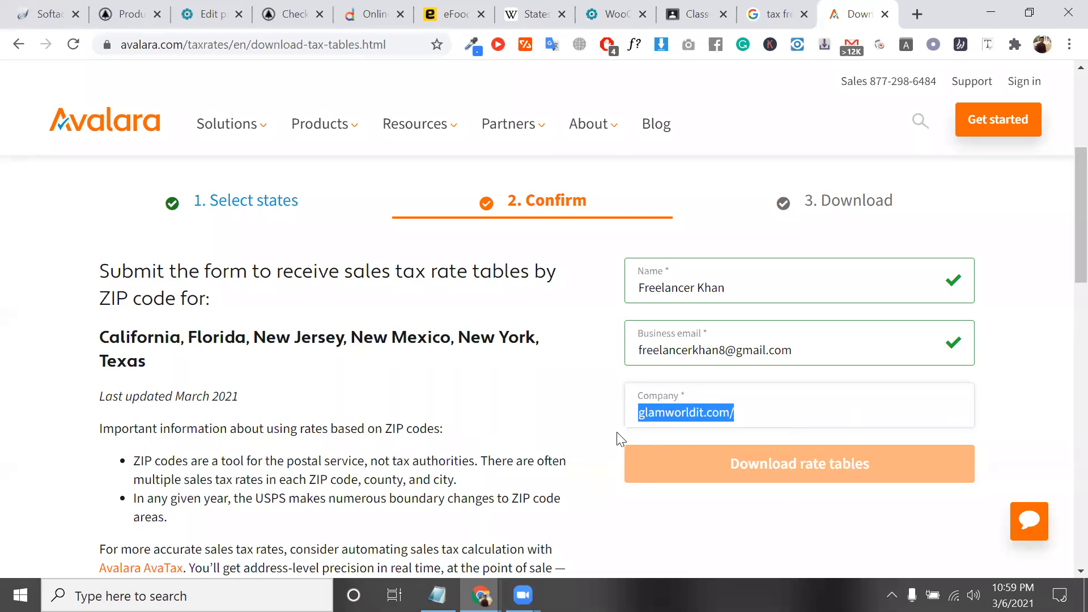
Submit the confirmation form to download the sales tax rate tables.
left_click(754, 466)
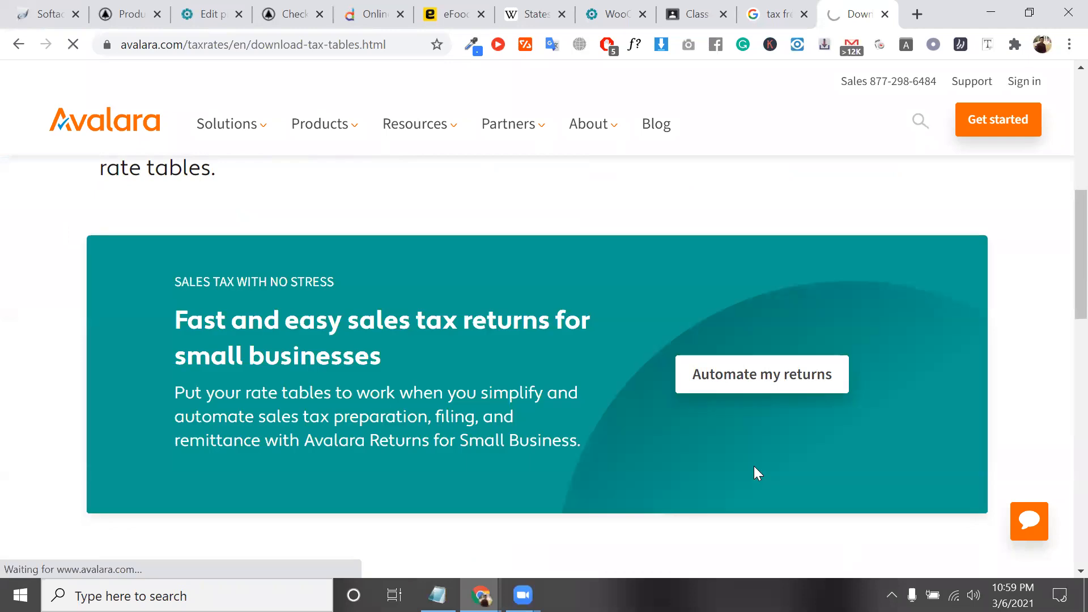
scroll(754, 466, "up", 3)
scroll(753, 466, "down", 4)
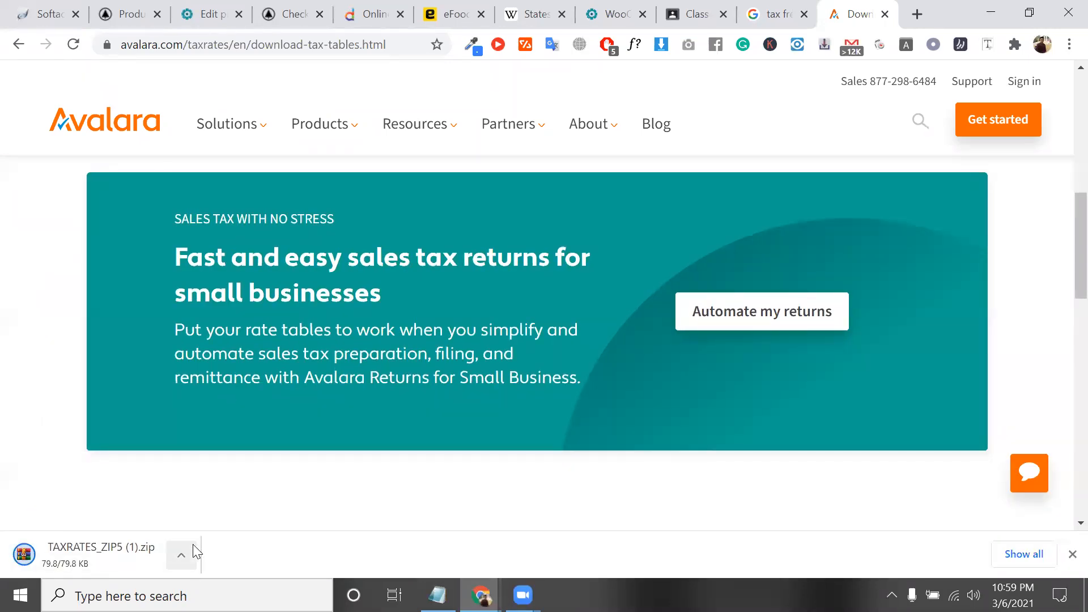
Show the downloaded TAXRATES_ZIP5 (1).zip in its folder, open it, and enter the TAXRATES_ZIP5 folder inside the archive.
left_click(193, 544)
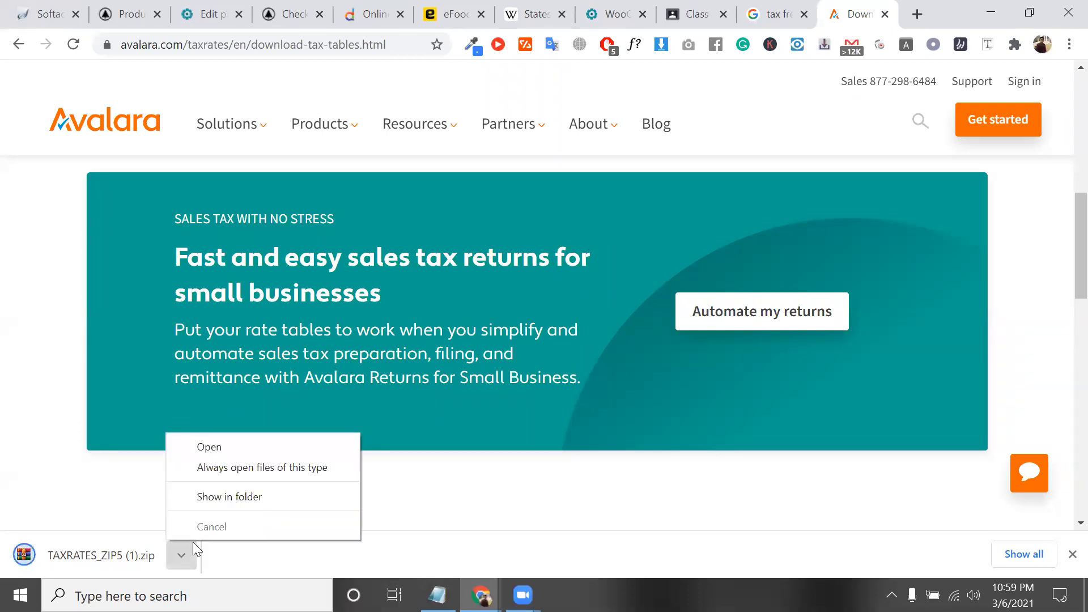
left_click(247, 496)
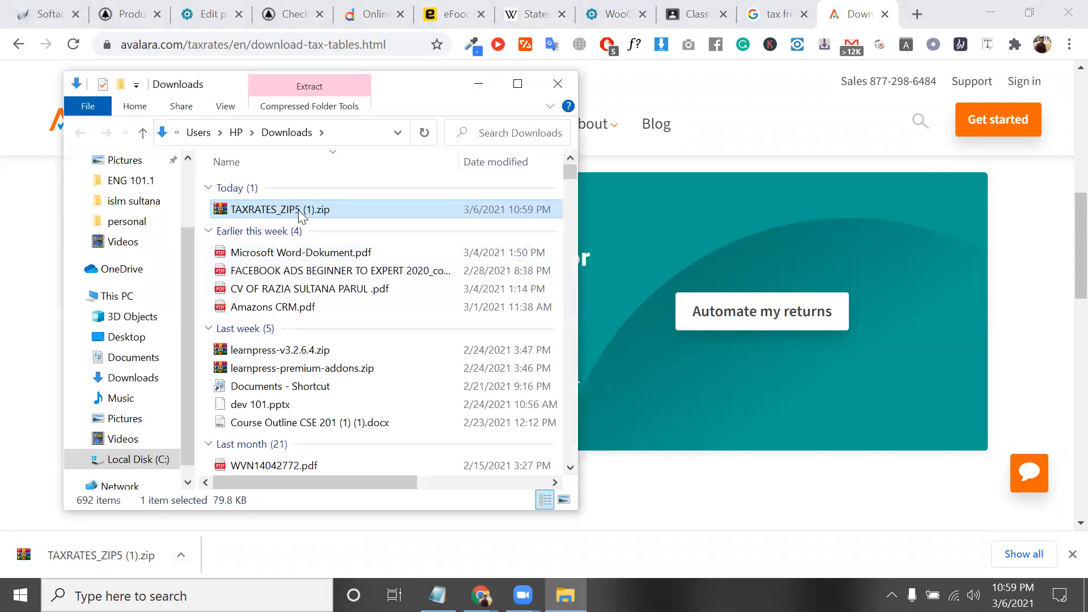
double_click(299, 211)
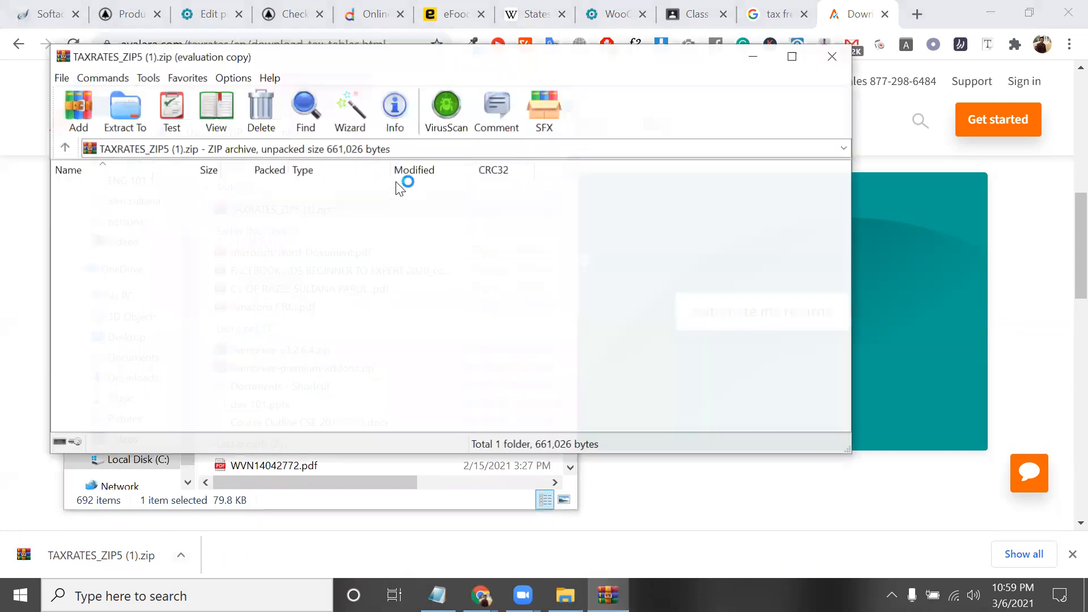
left_click(872, 23)
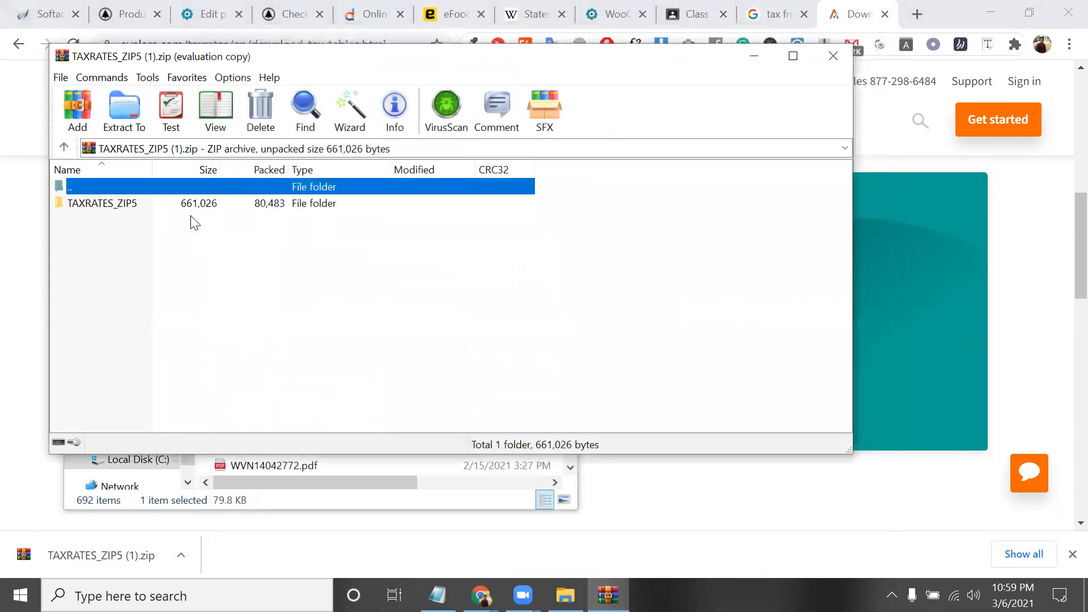
double_click(181, 202)
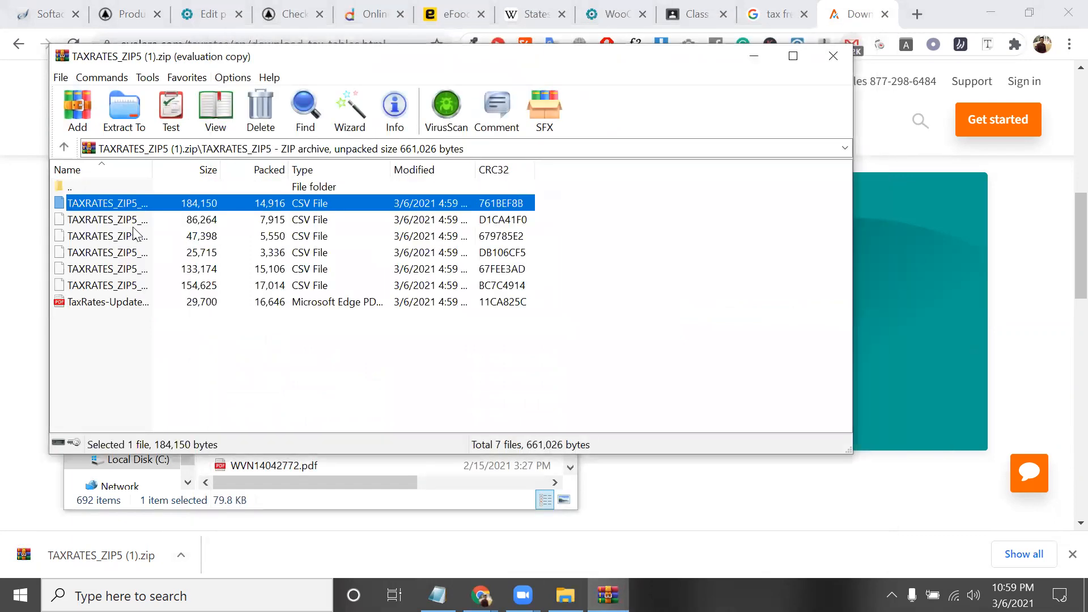
Look through the tax rate CSV files inside the archive.
left_click(126, 220)
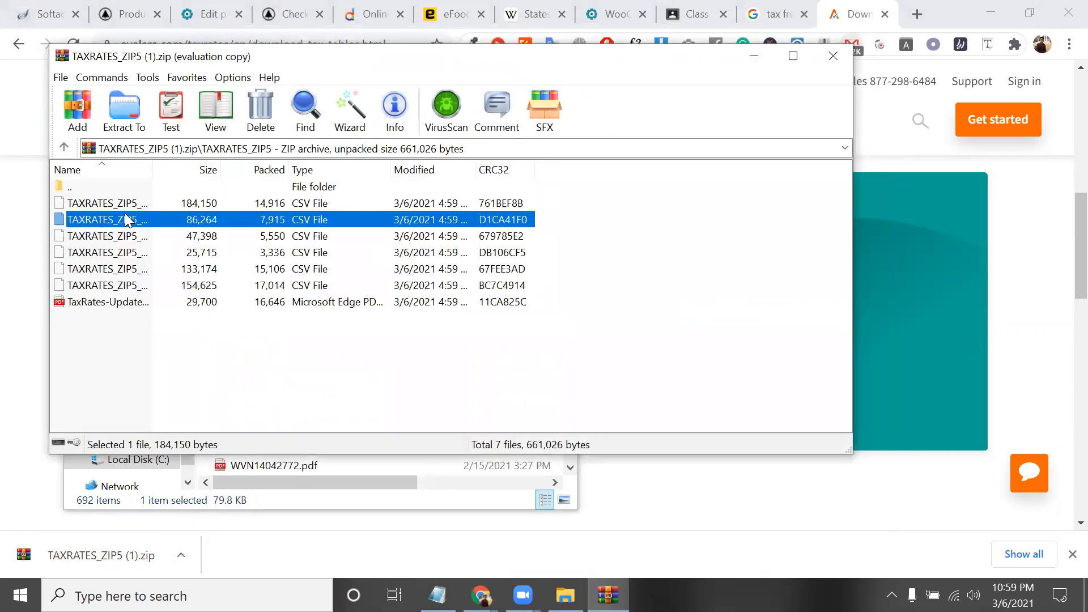
left_click(144, 237)
left_click(147, 251)
left_click(150, 265)
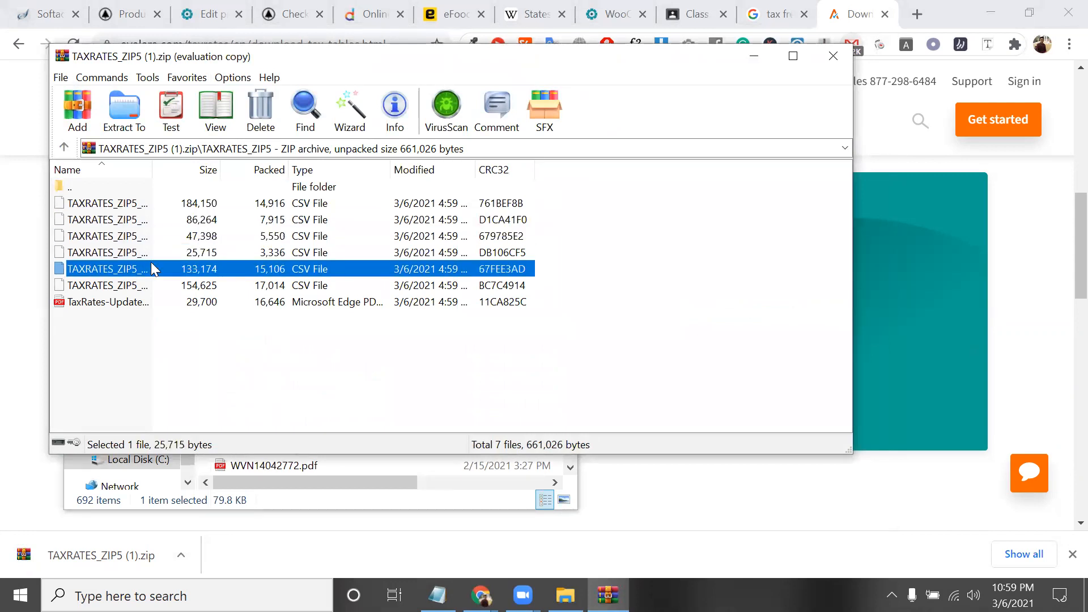
left_click(159, 282)
left_click(179, 253)
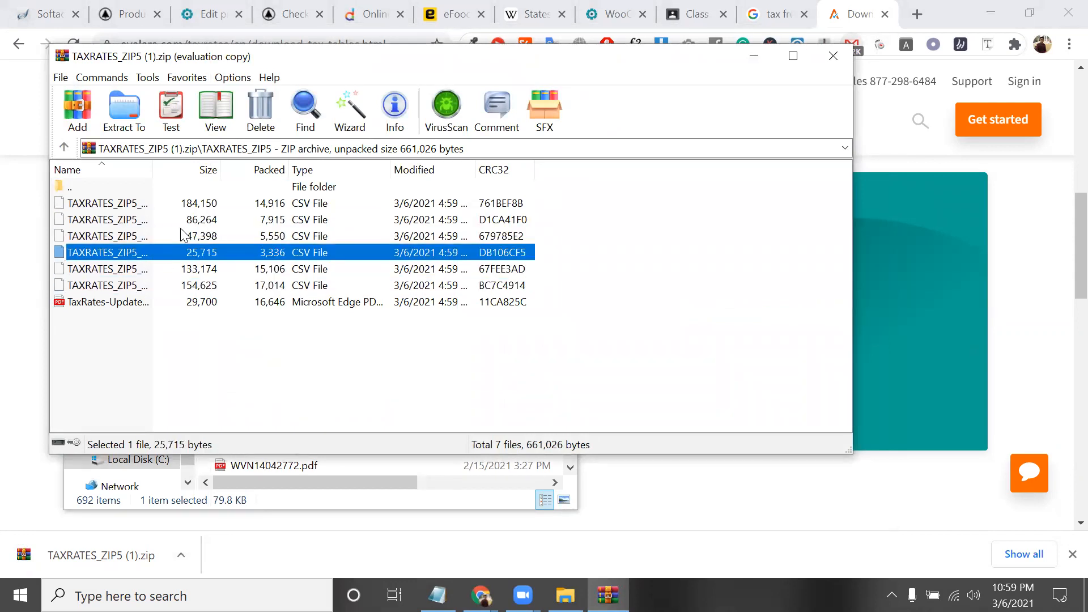
Minimize the tax rate archive window and close the tax-free states search tab and the neighbouring Class tab.
left_click(180, 235)
left_click(184, 221)
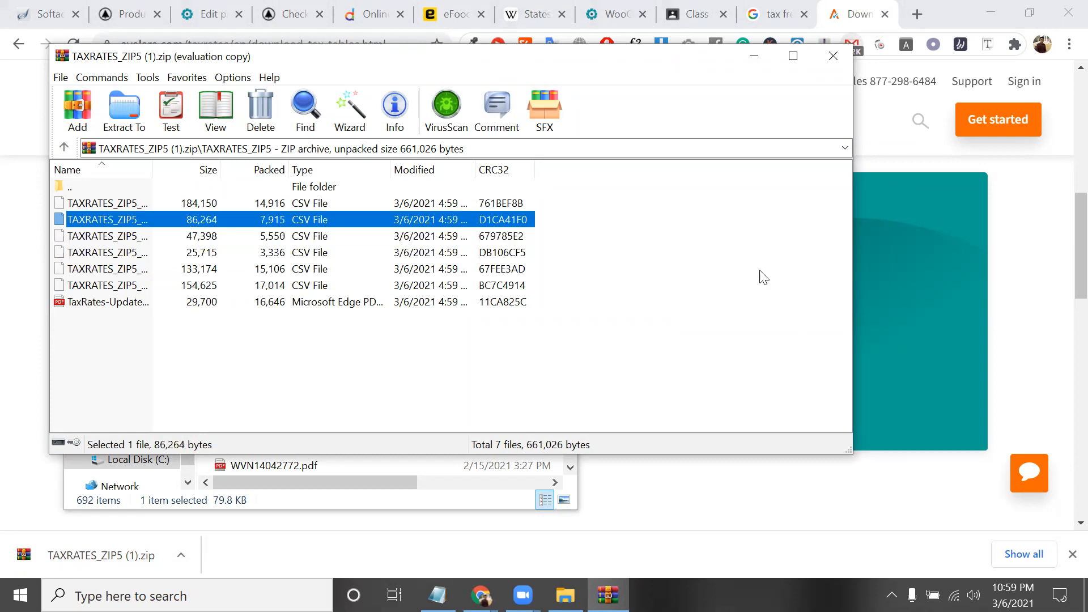
left_click(759, 57)
left_click(786, 15)
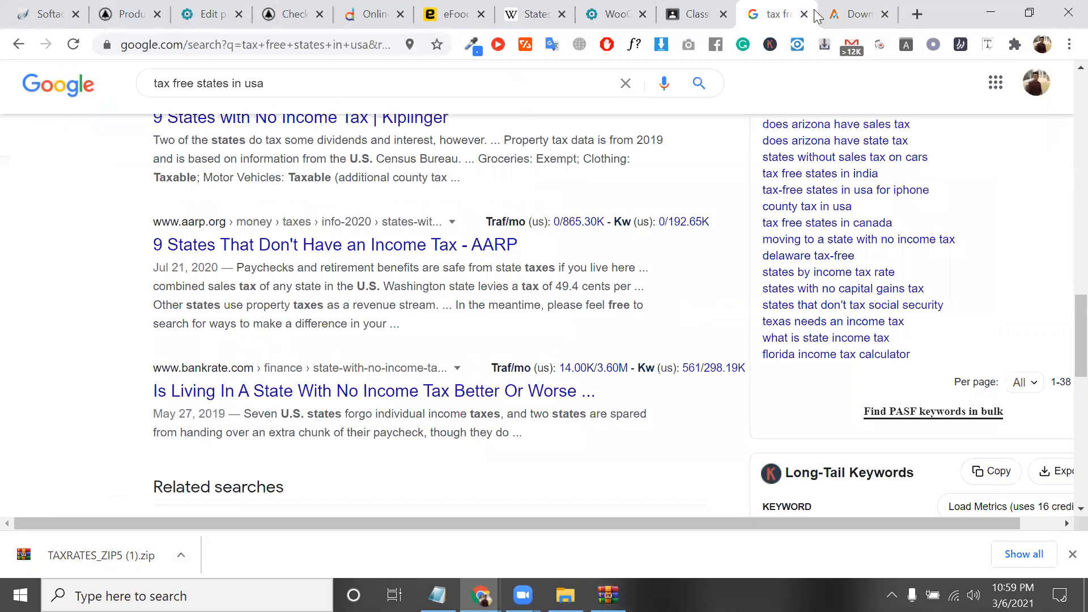
scroll(765, 27, "up", 8)
left_click(804, 14)
left_click(725, 14)
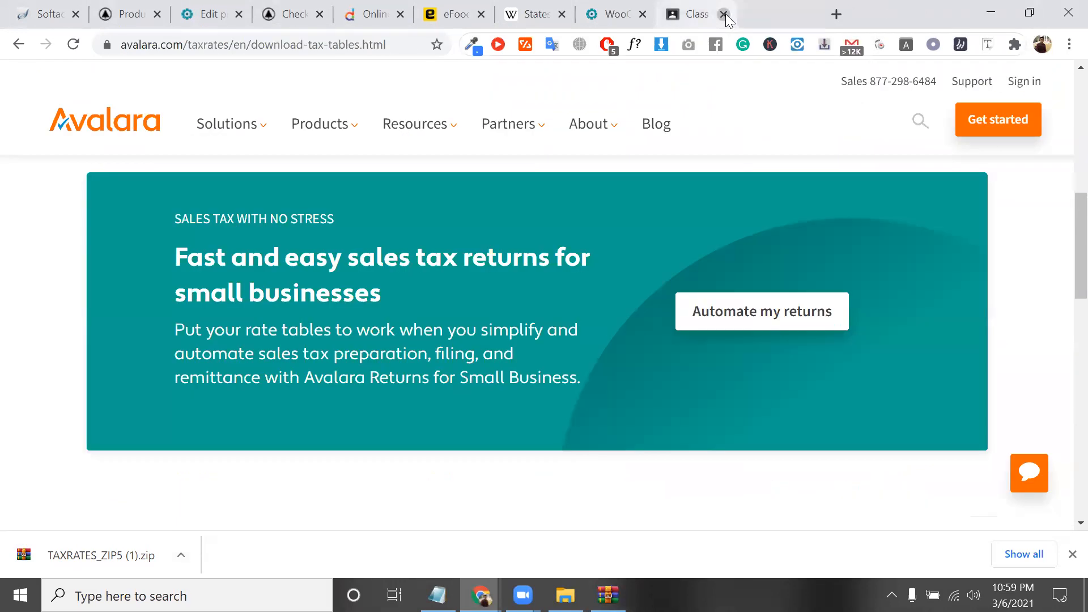
Return to the WooCommerce tax settings and open the page for adding a new plugin.
left_click(596, 8)
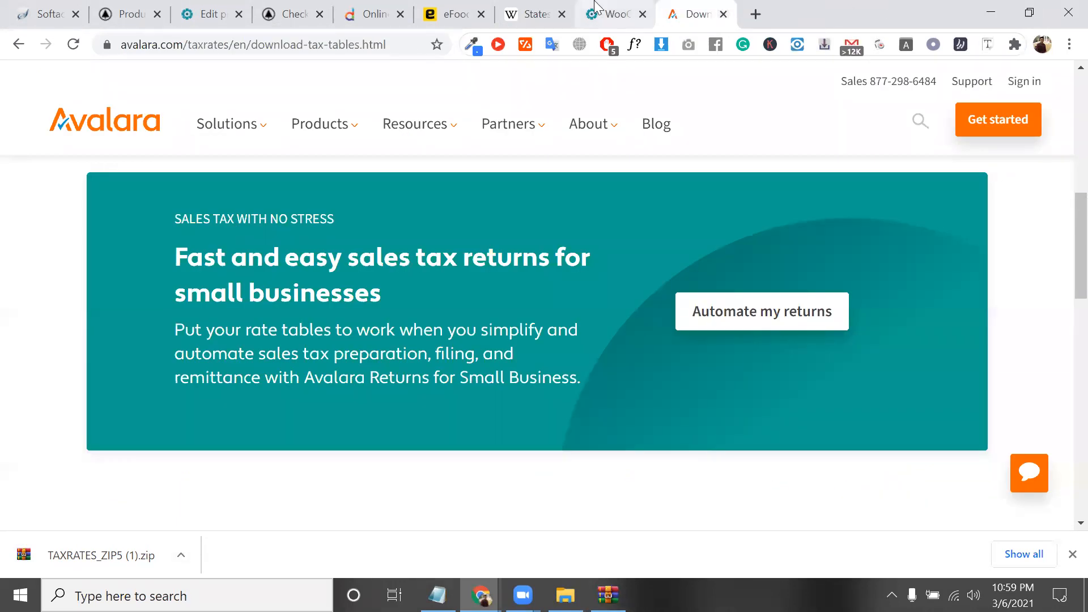
scroll(154, 243, "down", 9)
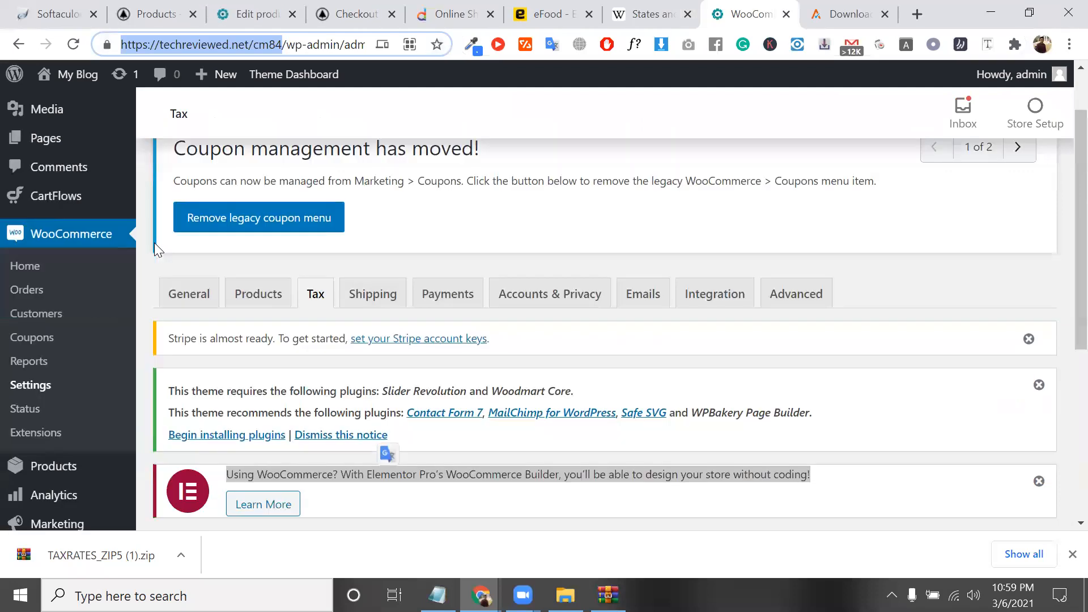
mouse_move(51, 391)
left_click(174, 426)
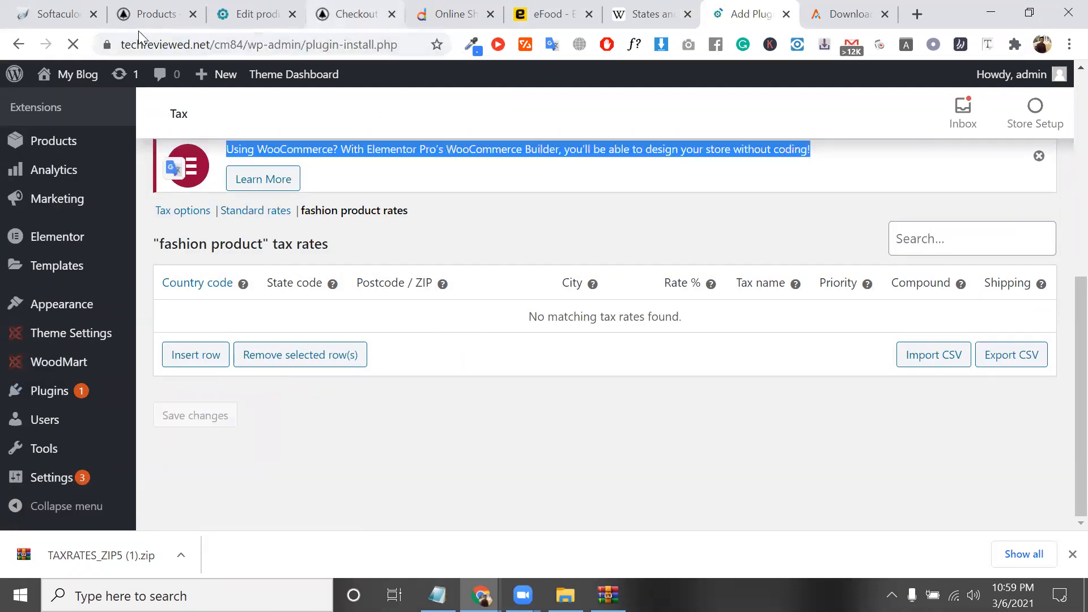
Close the Products, Edit product, Checkout, Daraz, eFood and Softaculous pages in the browser.
left_click(193, 17)
left_click(193, 17)
left_click(193, 17)
left_click(192, 17)
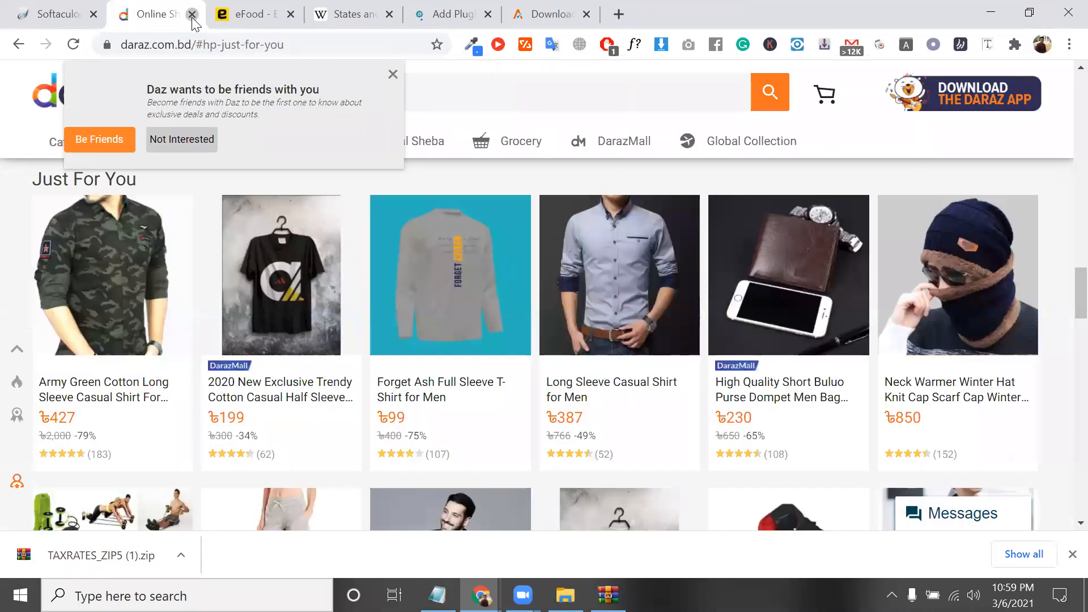
left_click(191, 14)
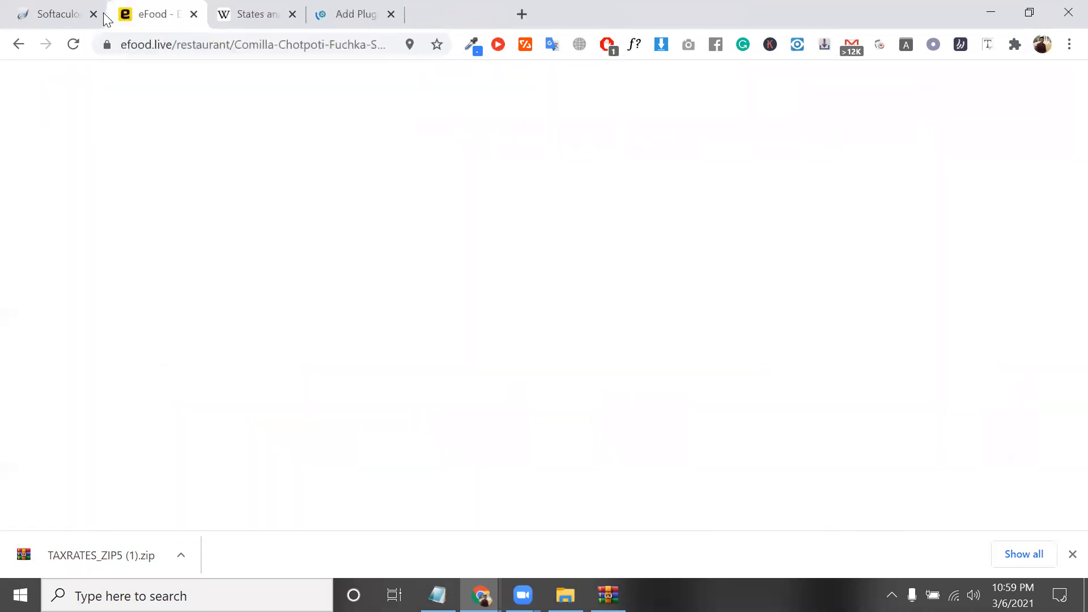
key("ctrl+w")
left_click(94, 15)
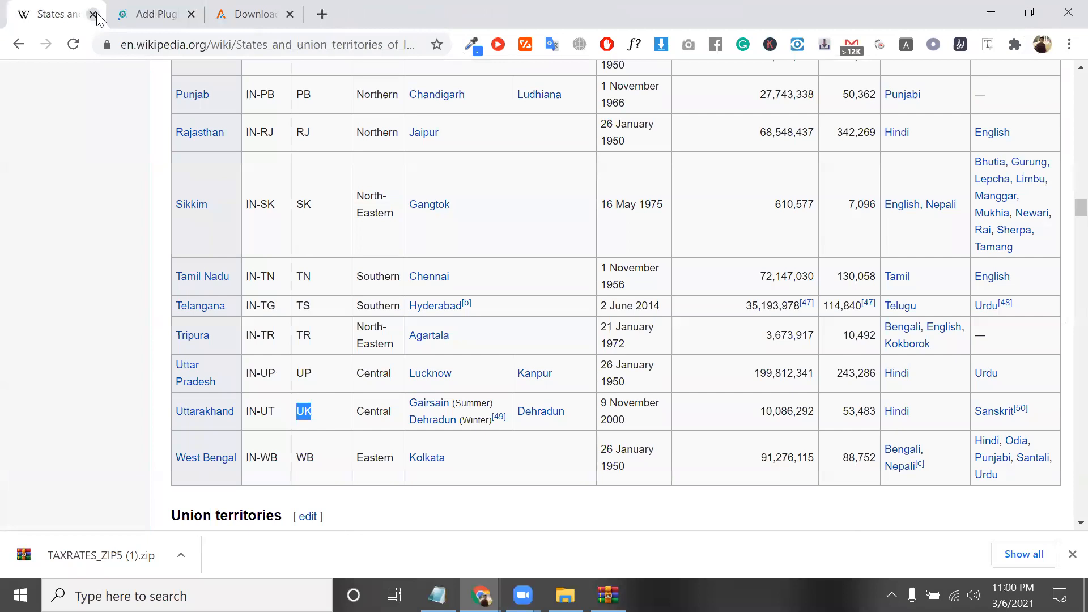
Choose tax-rate-upload.zip from the Downloads folder as the plugin upload and install it.
left_click(184, 9)
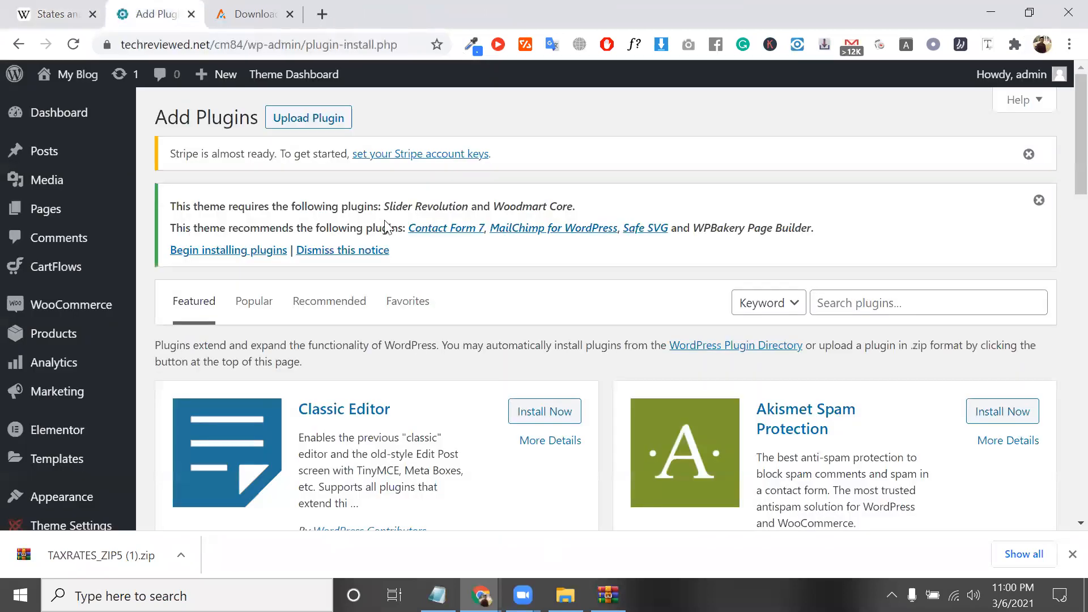
left_click(333, 121)
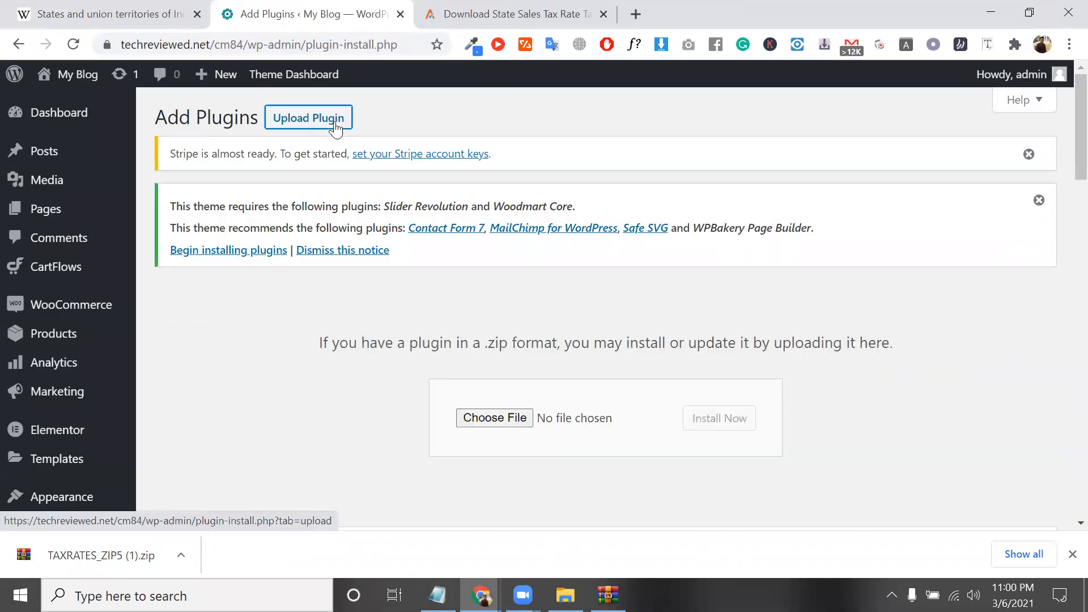
left_click(510, 424)
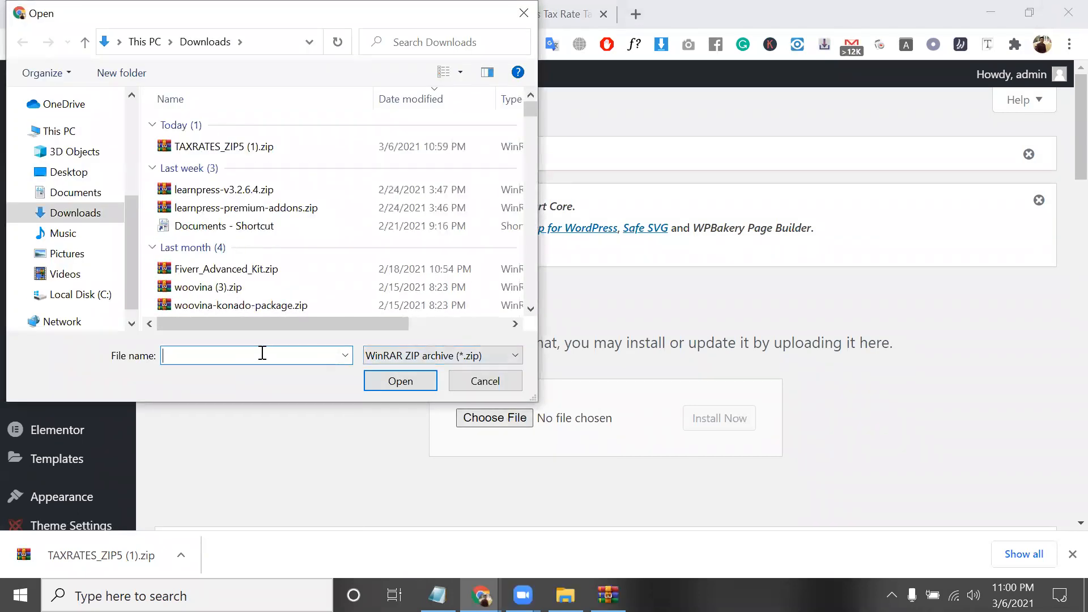
type("u")
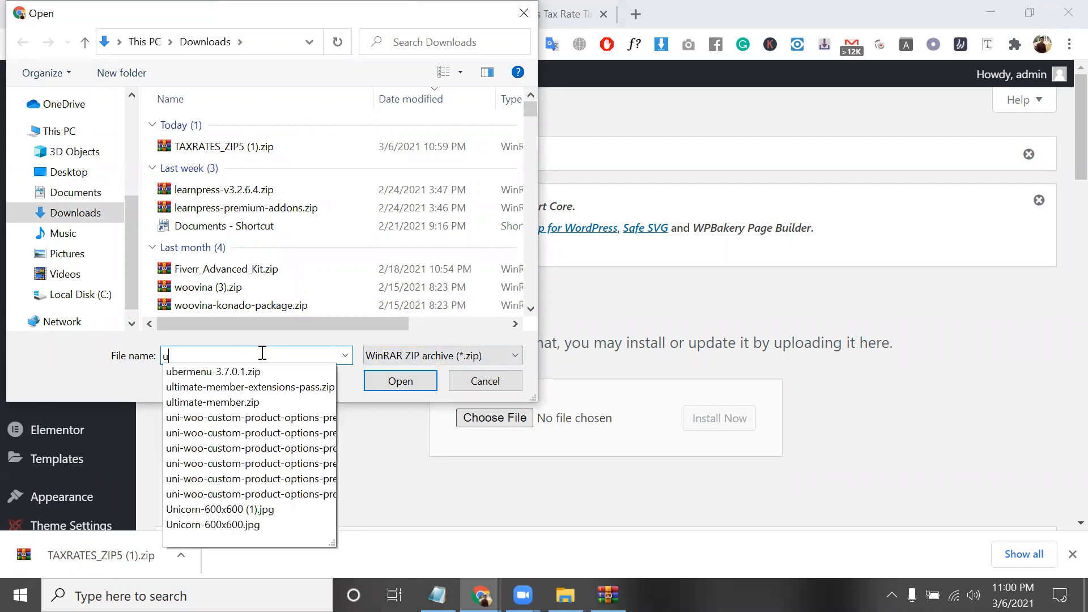
key("BackSpace")
type("ta")
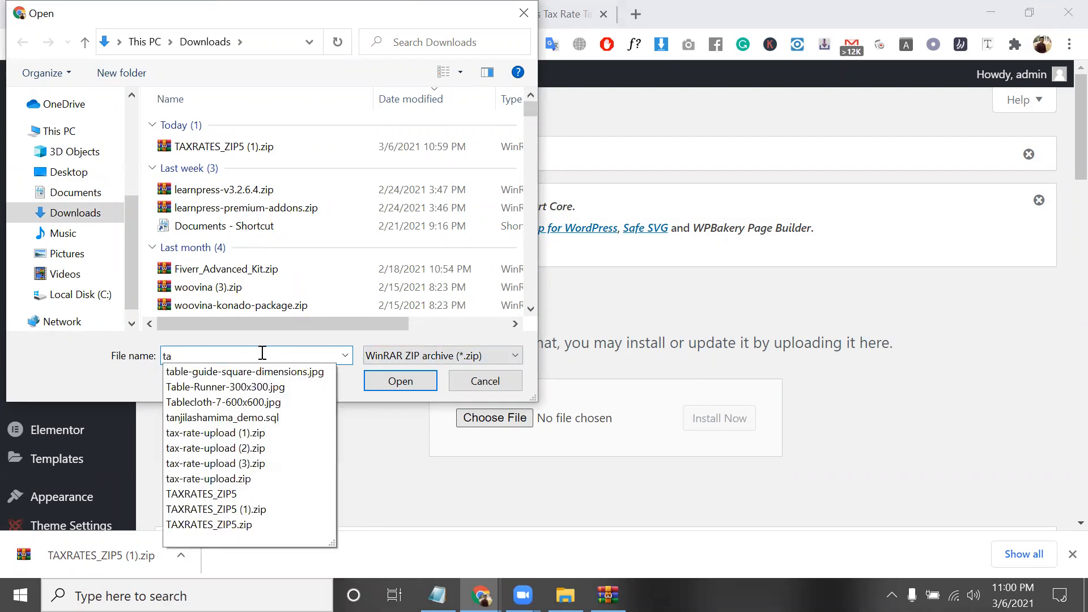
left_click(260, 480)
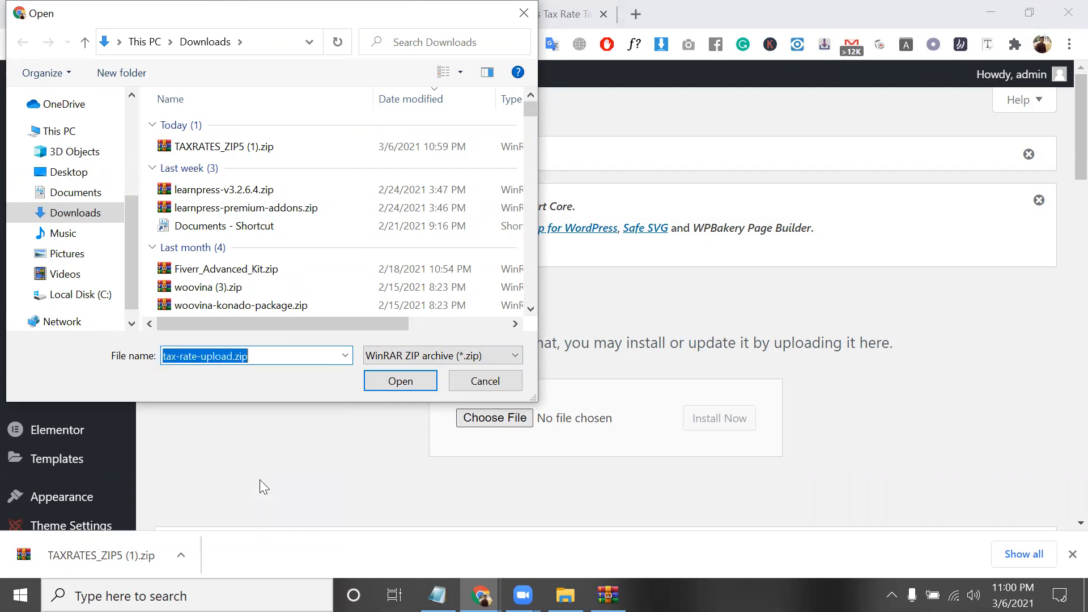
left_click(410, 381)
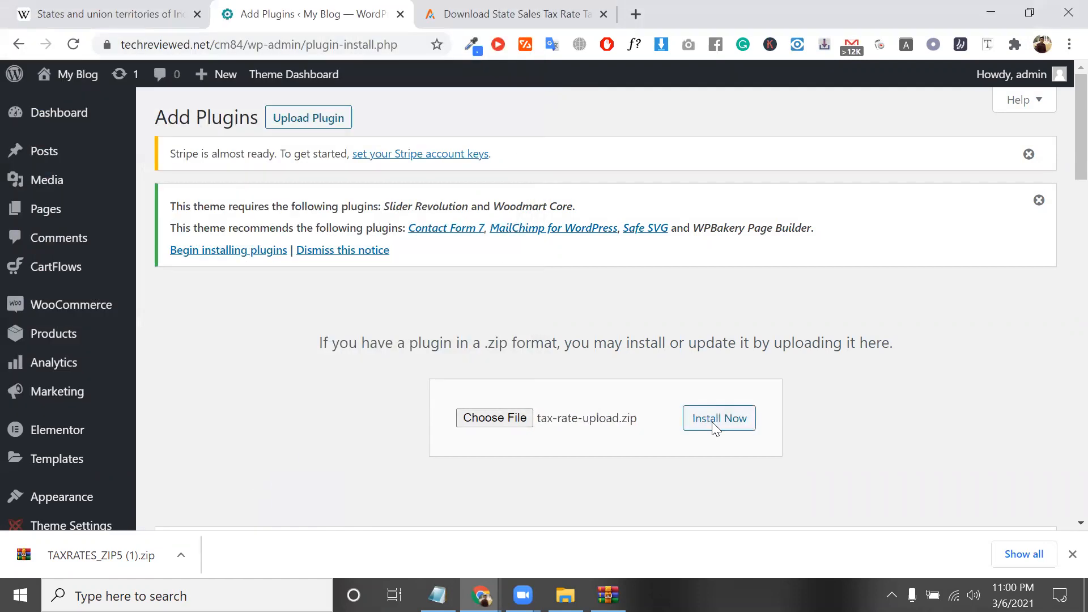
left_click(713, 426)
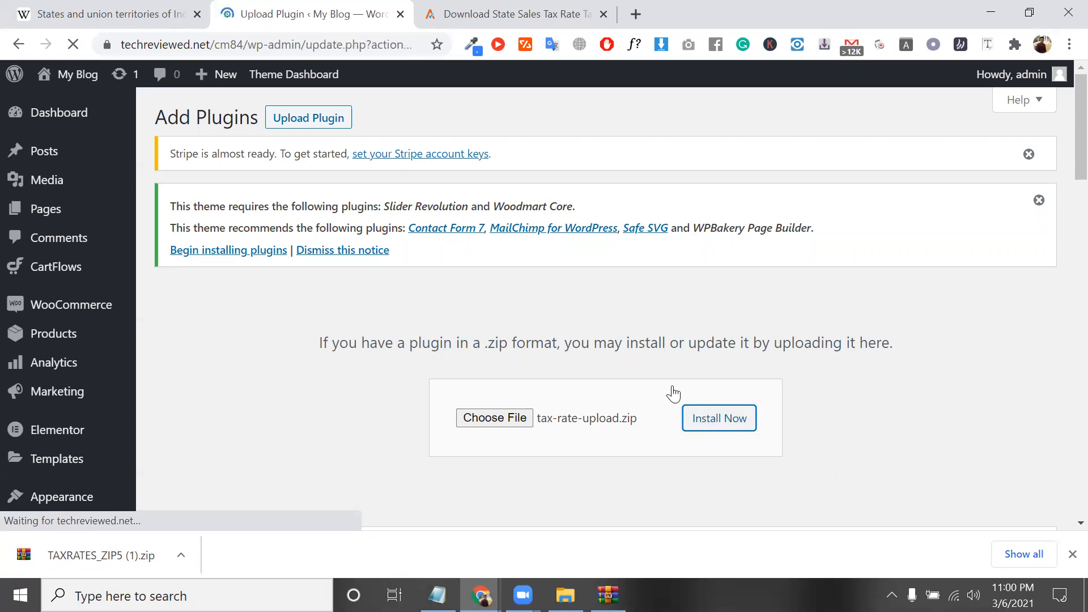
left_click(481, 3)
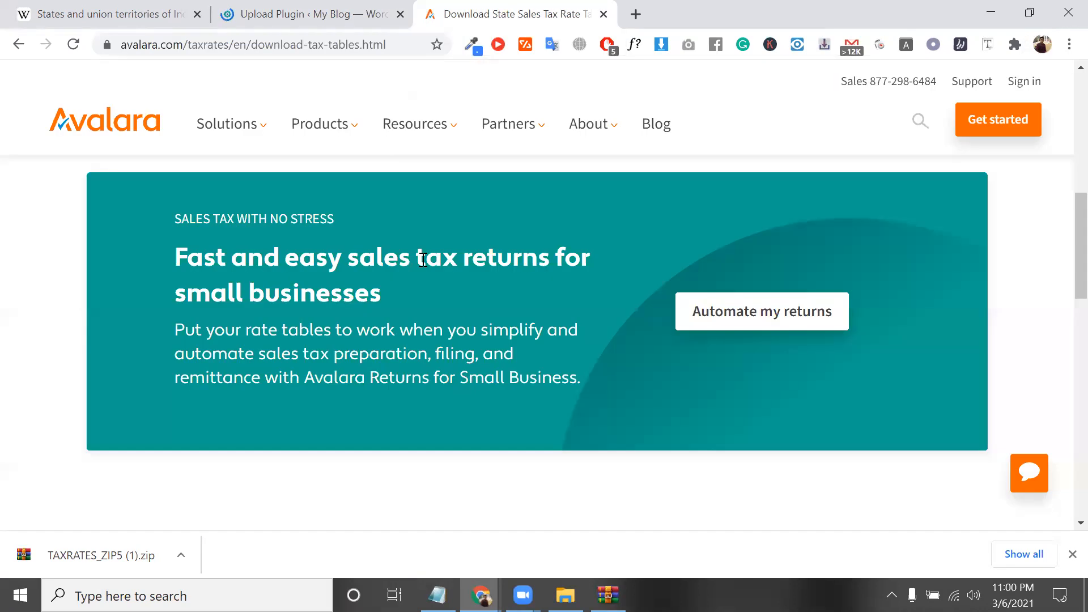
triple_click(423, 260)
scroll(422, 260, "up", 10)
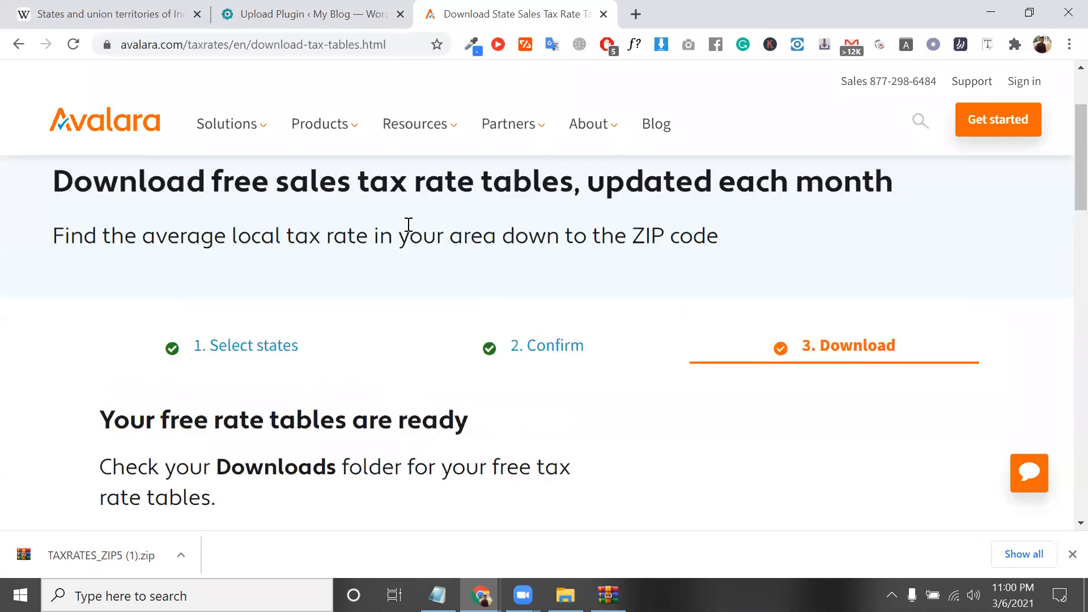
scroll(392, 309, "down", 15)
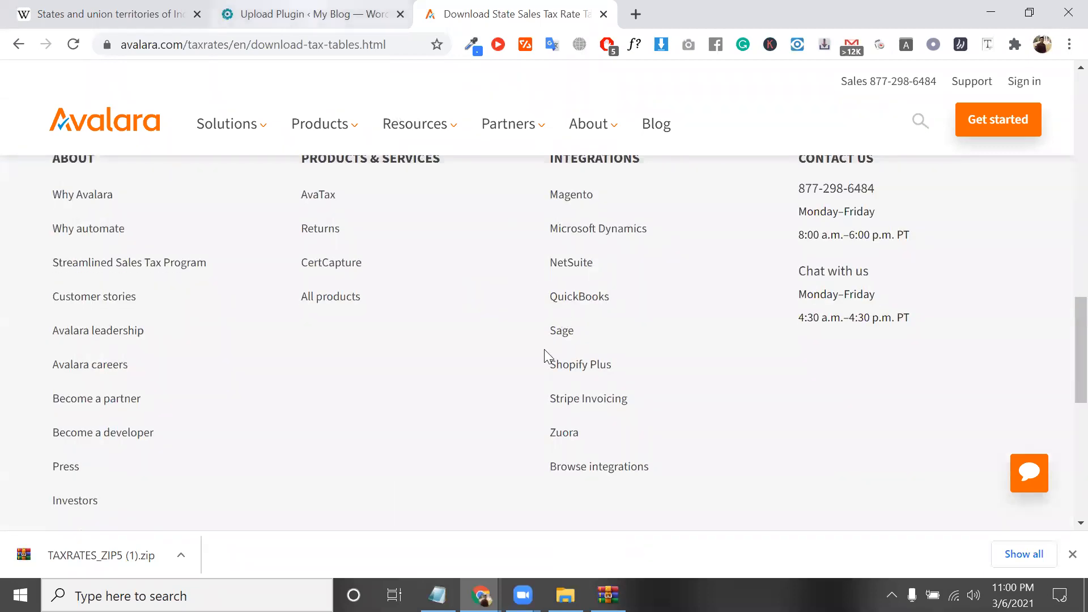
Activate the plugin installed from tax-rate-upload.zip.
key("ctrl+shift+Tab")
left_click(232, 393)
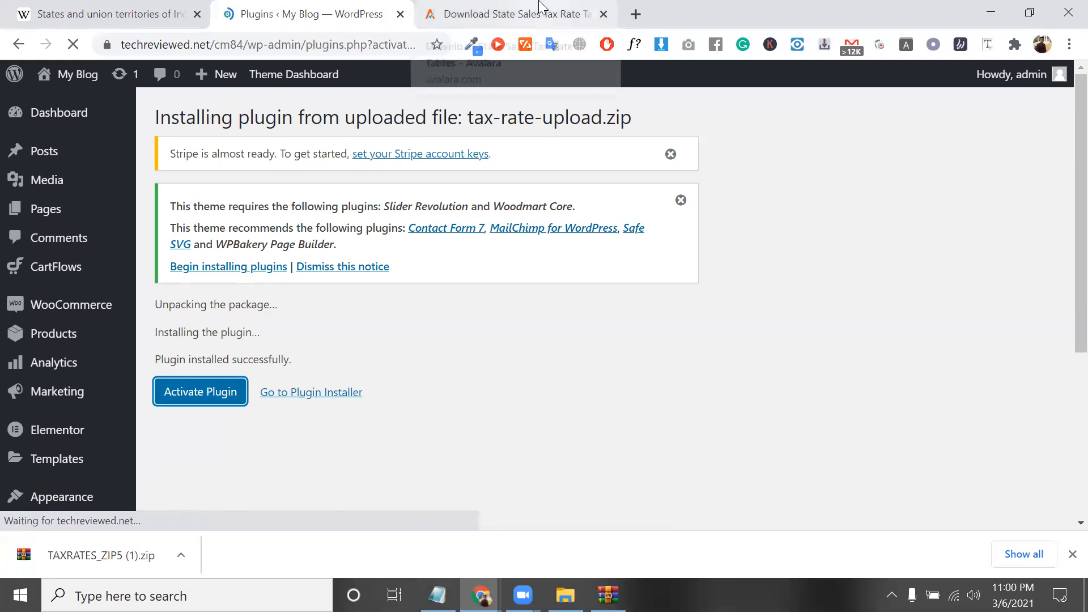
key("ctrl+Tab")
scroll(423, 244, "up", 20)
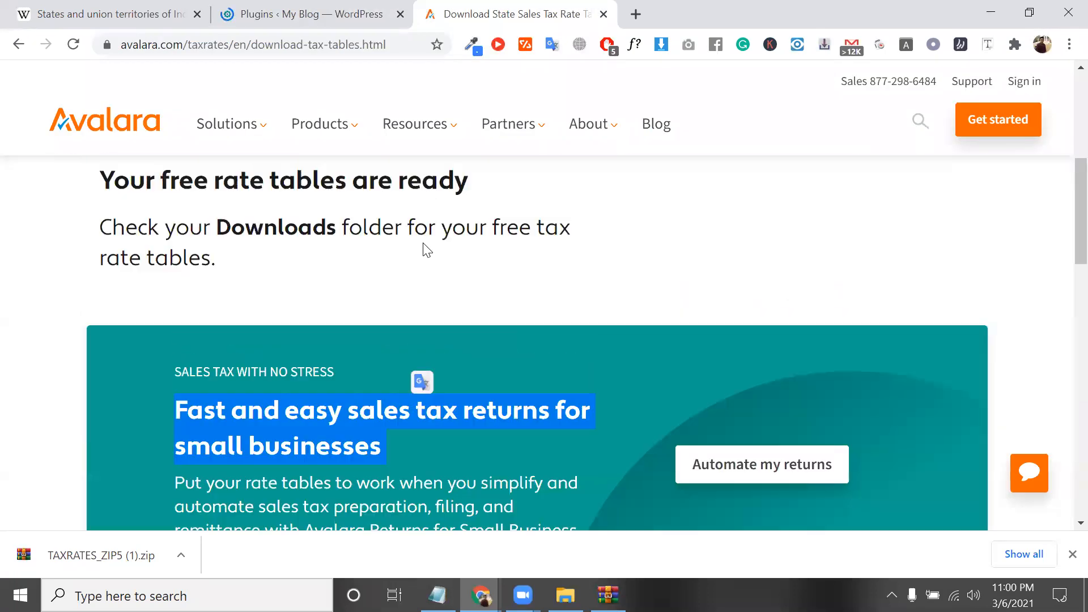
scroll(261, 227, "down", 4)
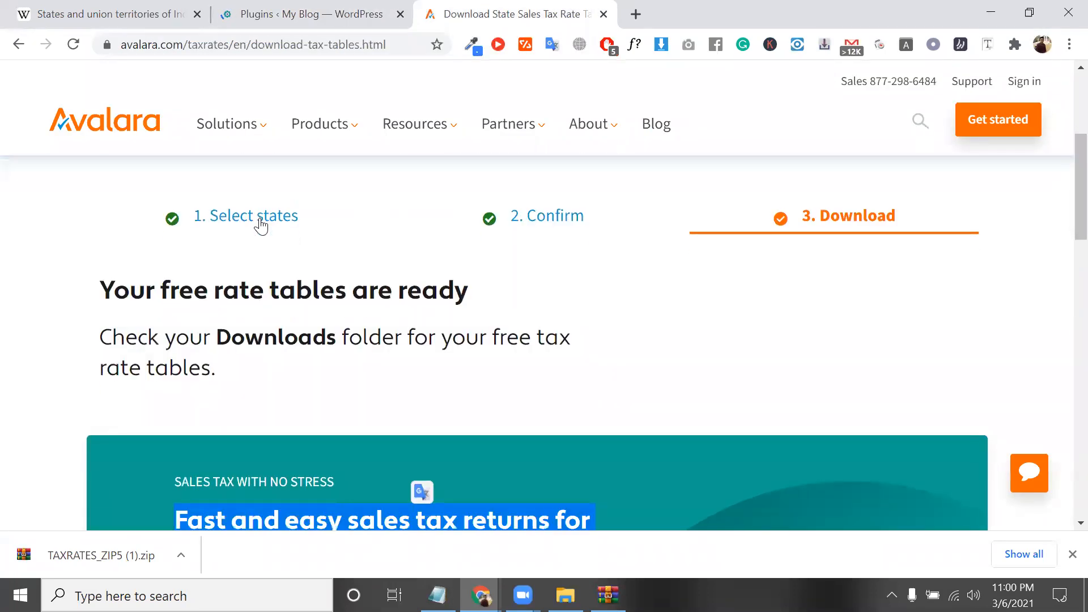
Check the installed plugins list for Tax Rate Upload and look through the WordPress admin menus for its page.
left_click(400, 5)
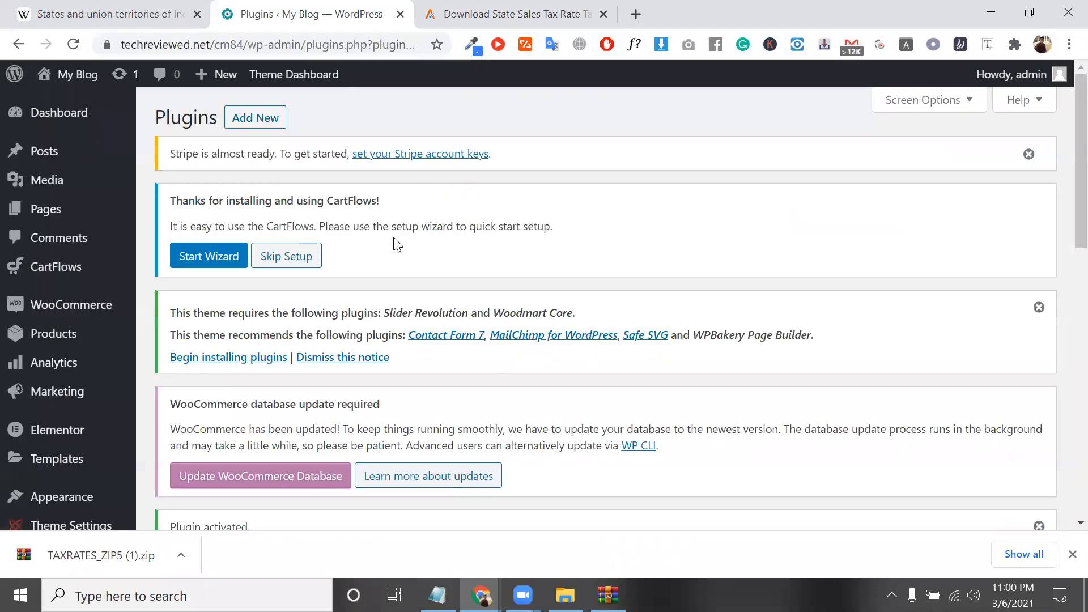
scroll(327, 264, "down", 5)
scroll(327, 264, "down", 8)
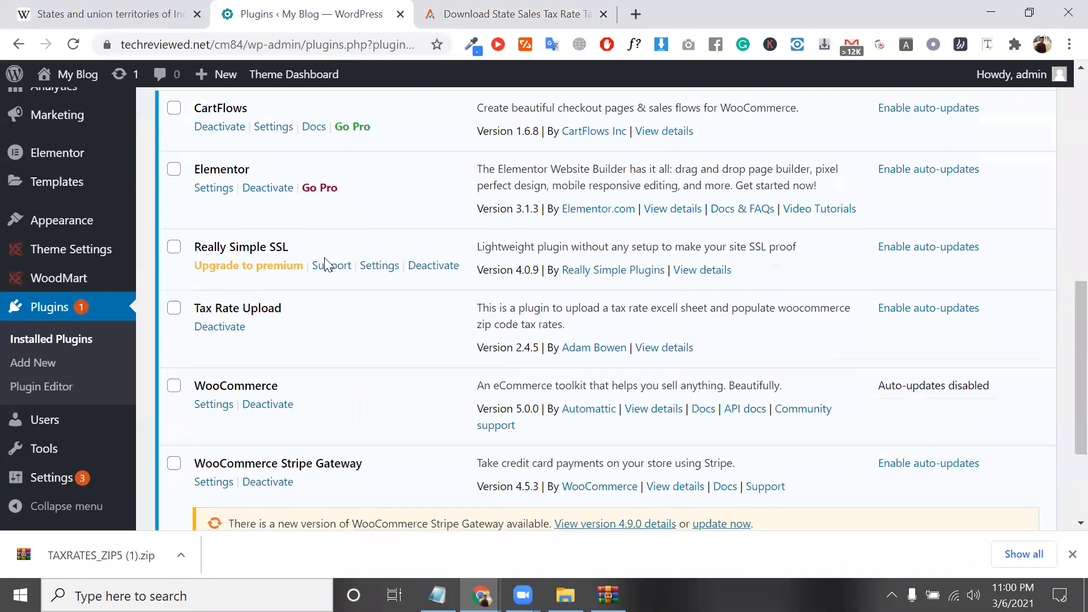
scroll(235, 265, "up", 2)
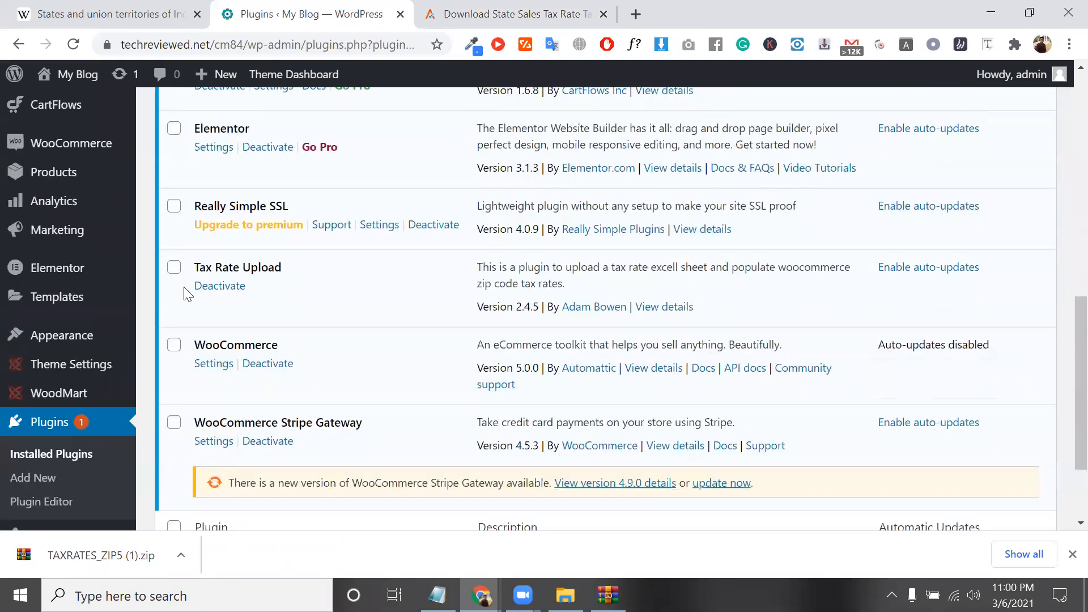
scroll(187, 293, "down", 2)
mouse_move(80, 453)
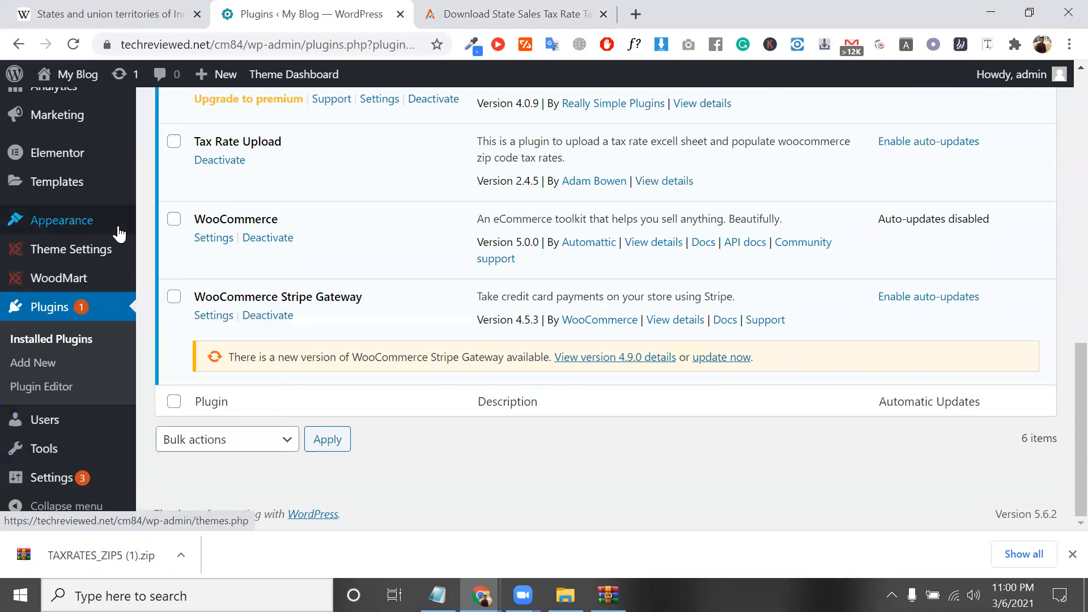
mouse_move(117, 231)
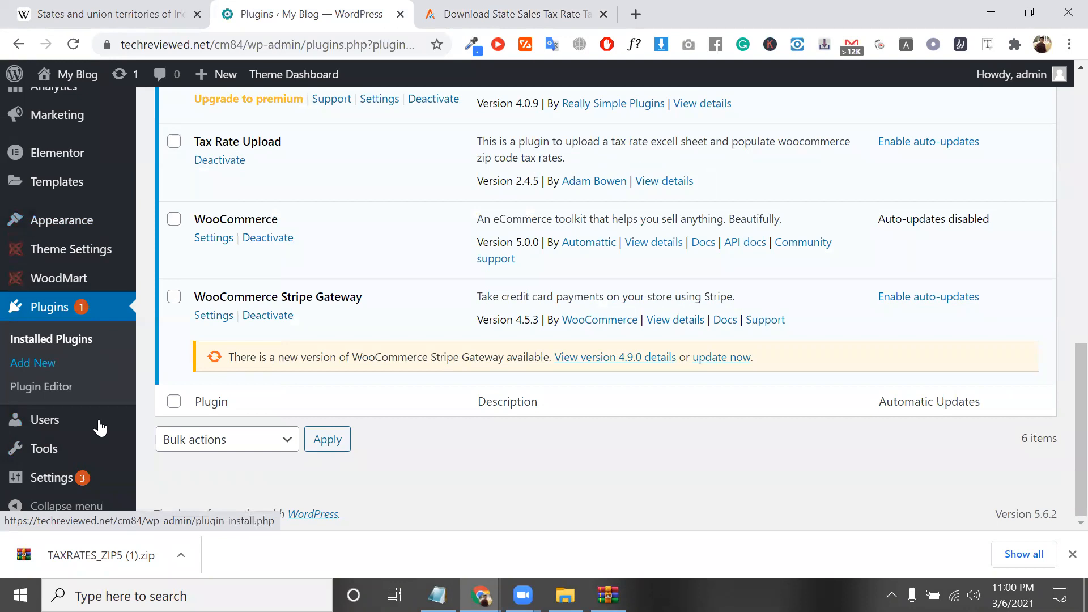
mouse_move(88, 246)
scroll(88, 247, "up", 2)
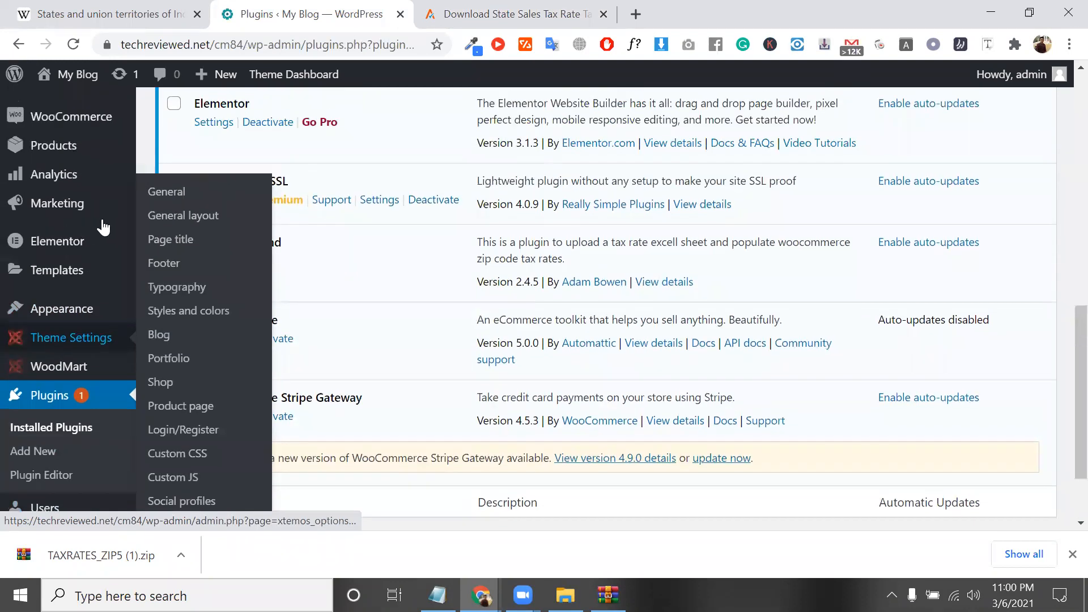
scroll(101, 227, "up", 1)
scroll(104, 230, "up", 3)
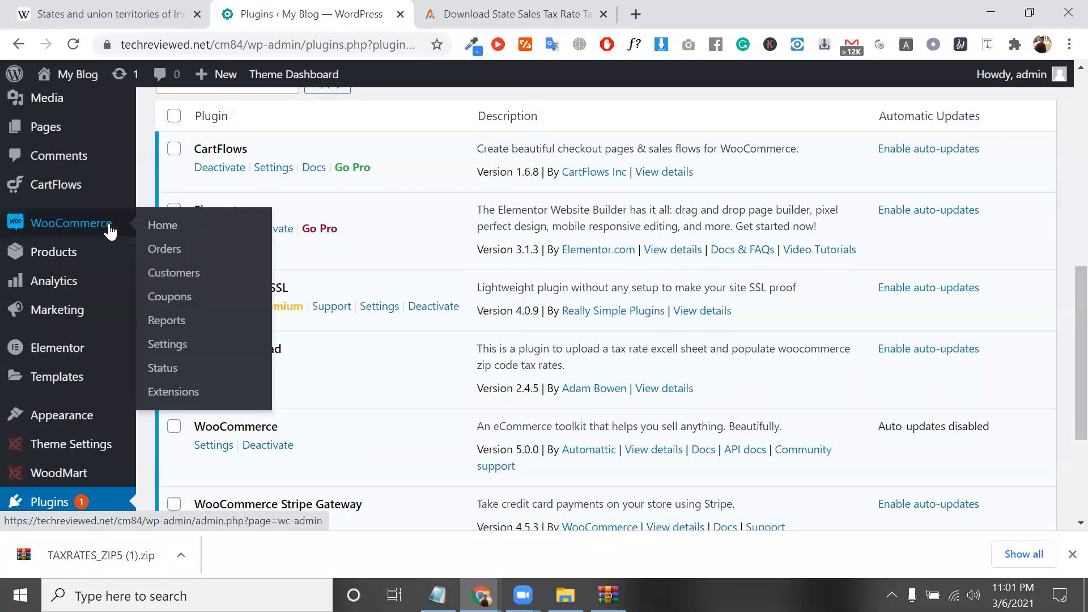
Reload the Plugins page and open the Tax Rate Upload settings page.
left_click(74, 44)
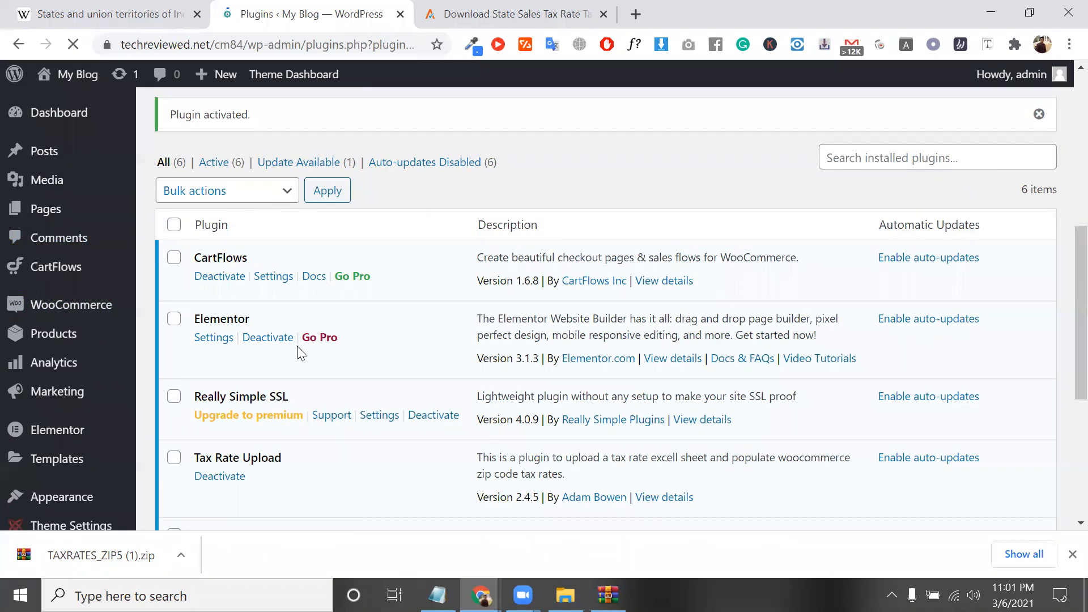
scroll(72, 284, "down", 1)
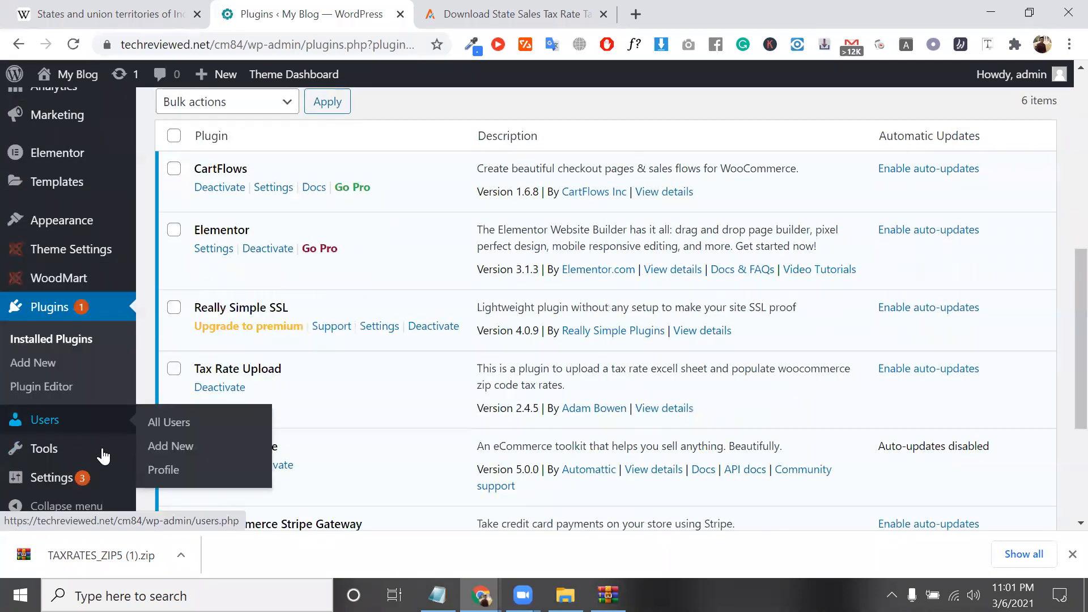
scroll(105, 456, "down", 1)
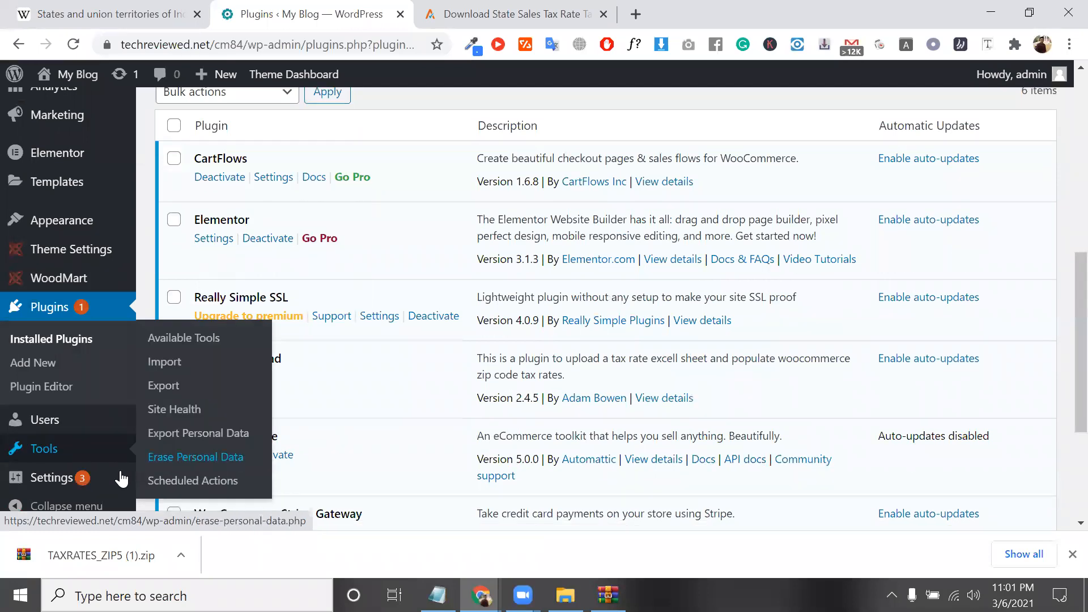
mouse_move(121, 479)
scroll(121, 479, "down", 2)
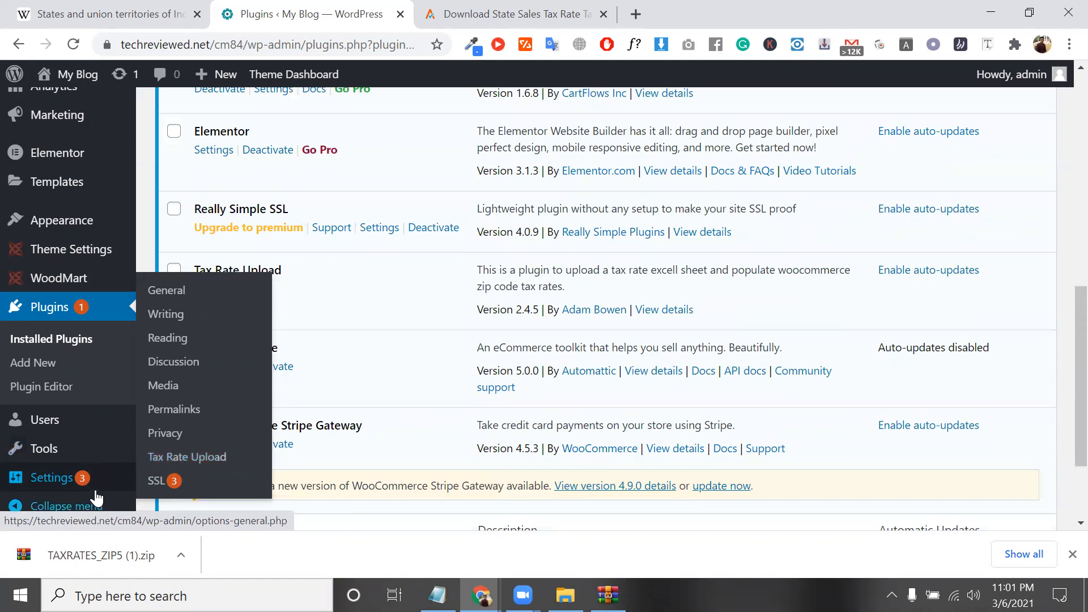
left_click(206, 460)
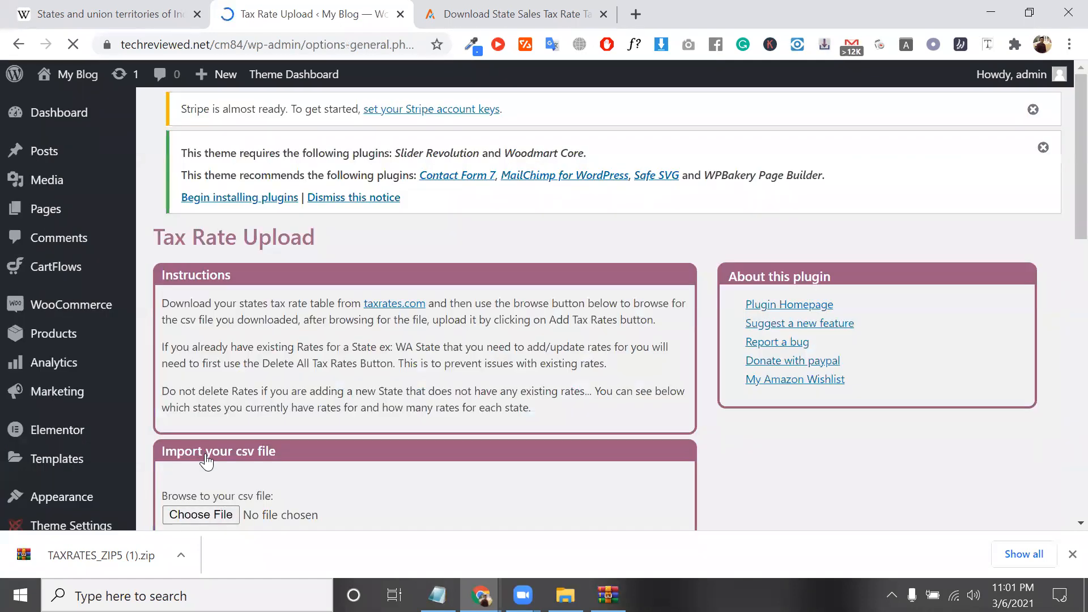
scroll(222, 407, "down", 2)
left_click(219, 405)
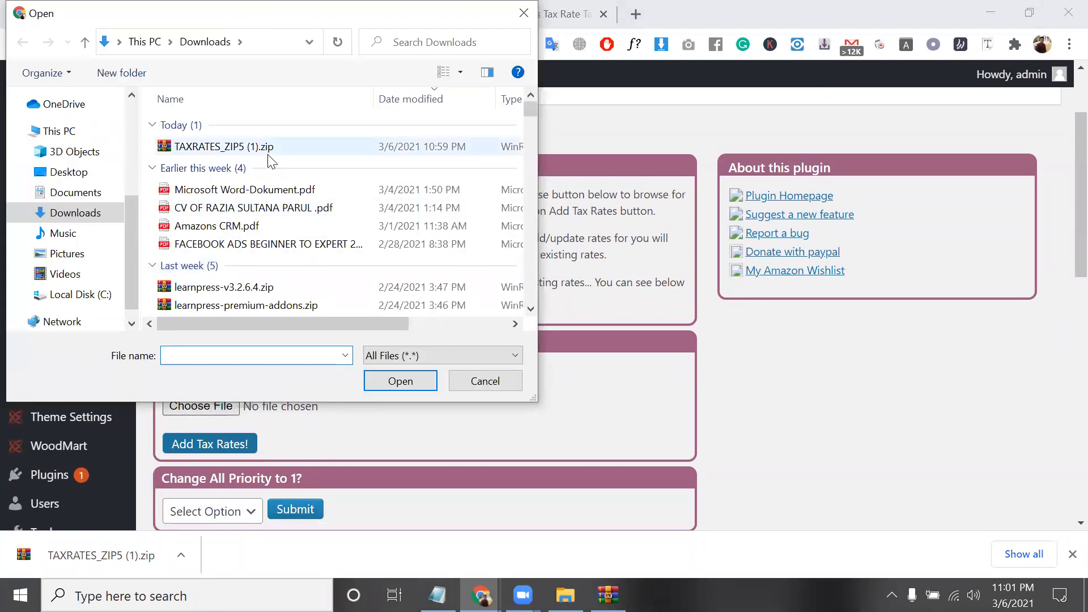
left_click(480, 385)
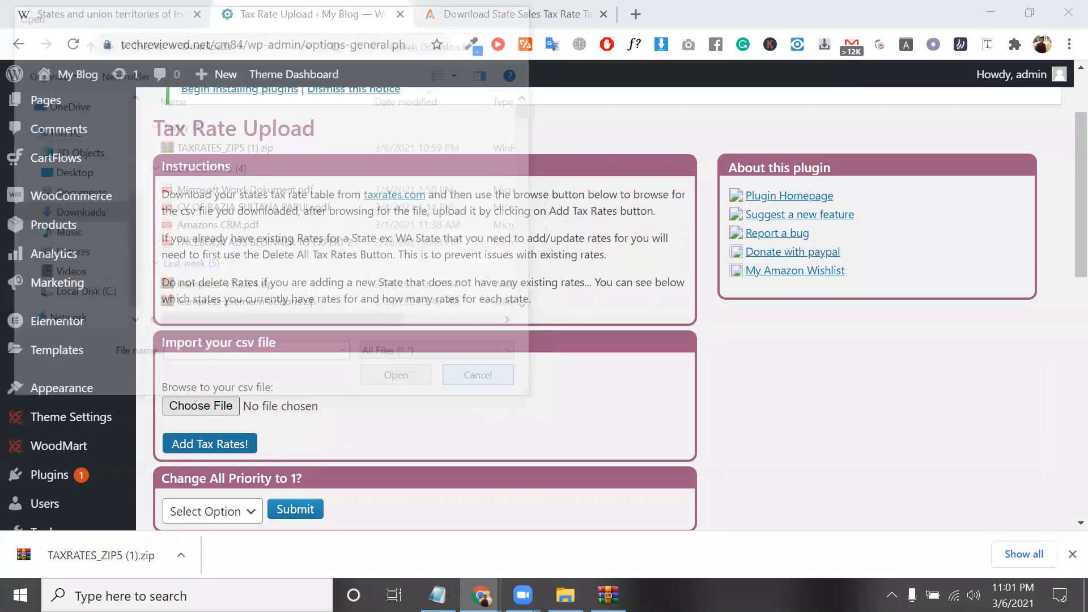
Switch to File Explorer and create a folder named "tax rate" in Downloads.
left_click(592, 537)
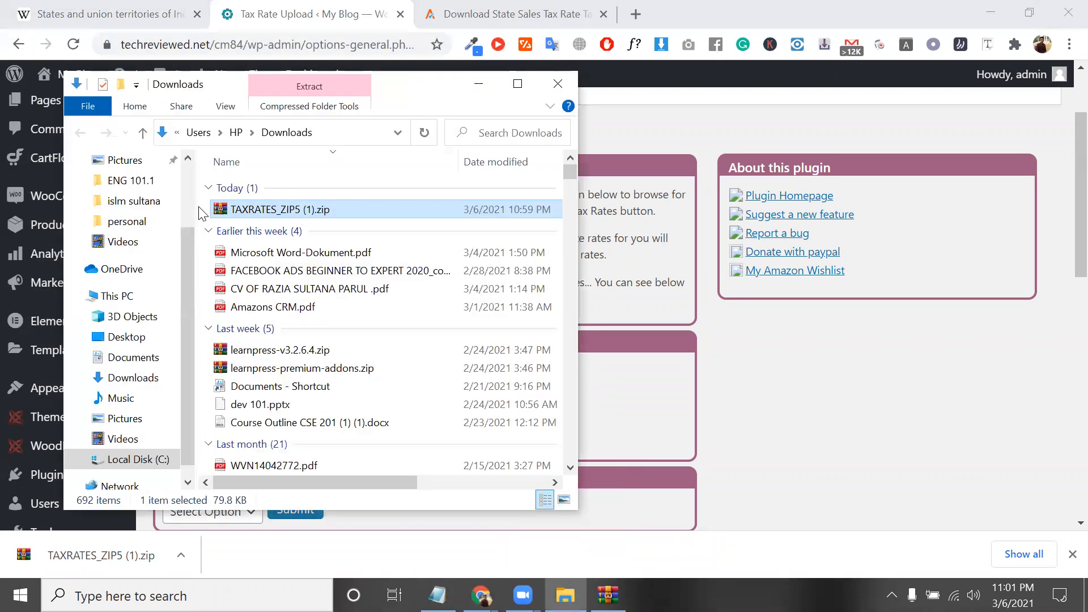
right_click(200, 208)
mouse_move(330, 392)
left_click(422, 396)
type("tat")
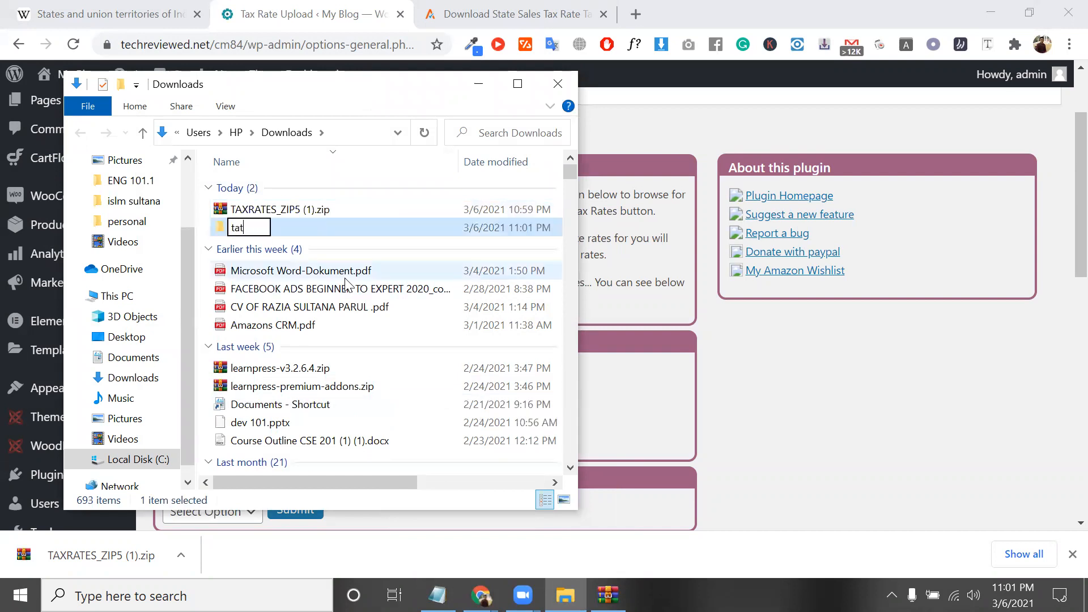
type(" rate")
key("Return")
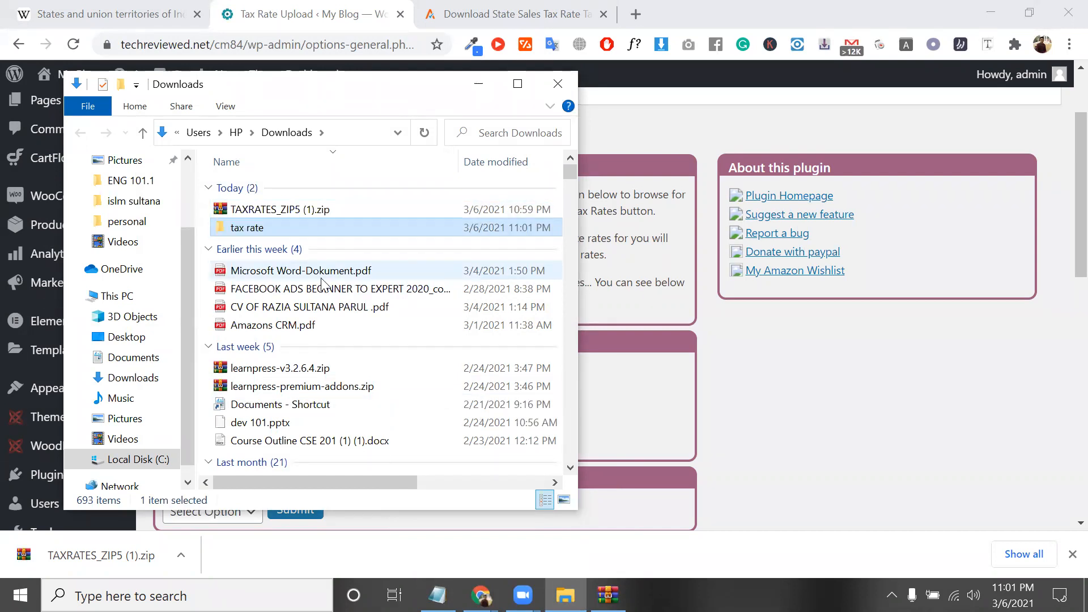
Rename the new tax rate folder to "tax rate of us".
right_click(245, 228)
left_click(331, 533)
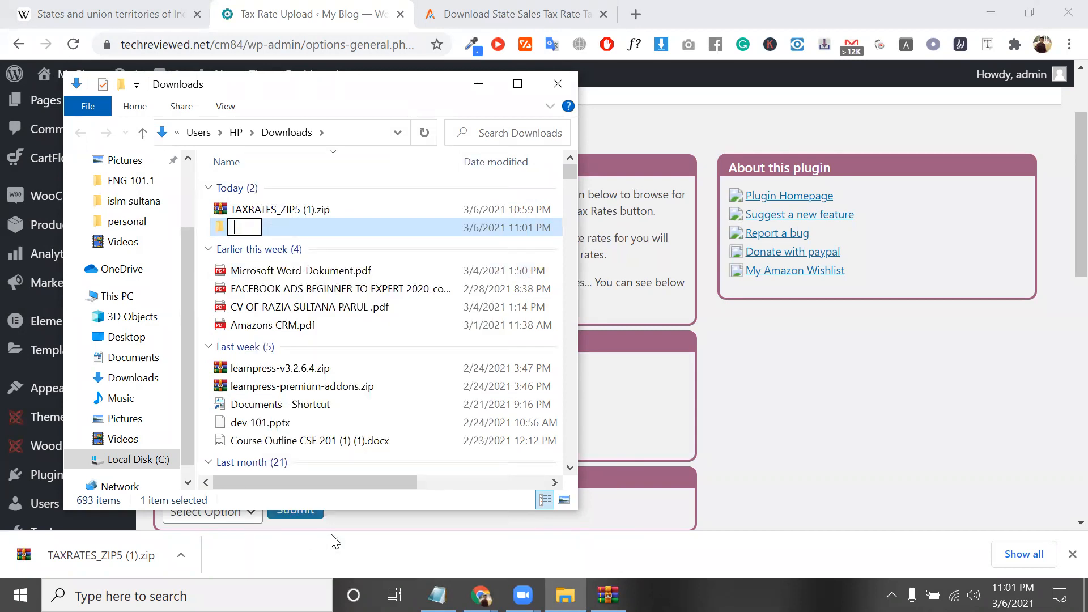
key("End")
type("of")
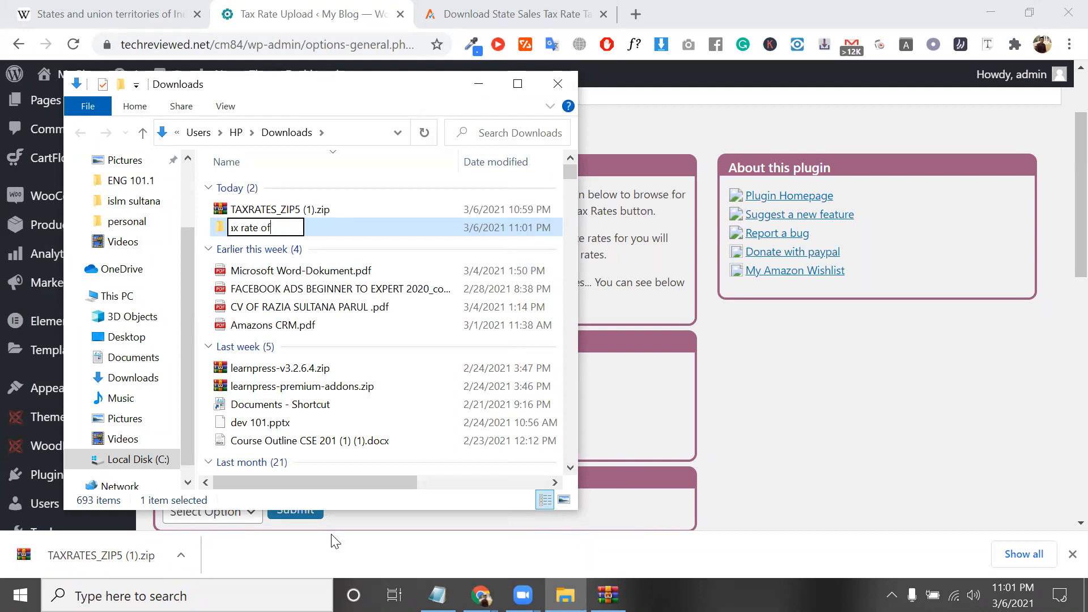
type(" unite")
key("BackSpace")
key("BackSpace")
key("BackSpace")
key("BackSpace")
type("s")
key("Return")
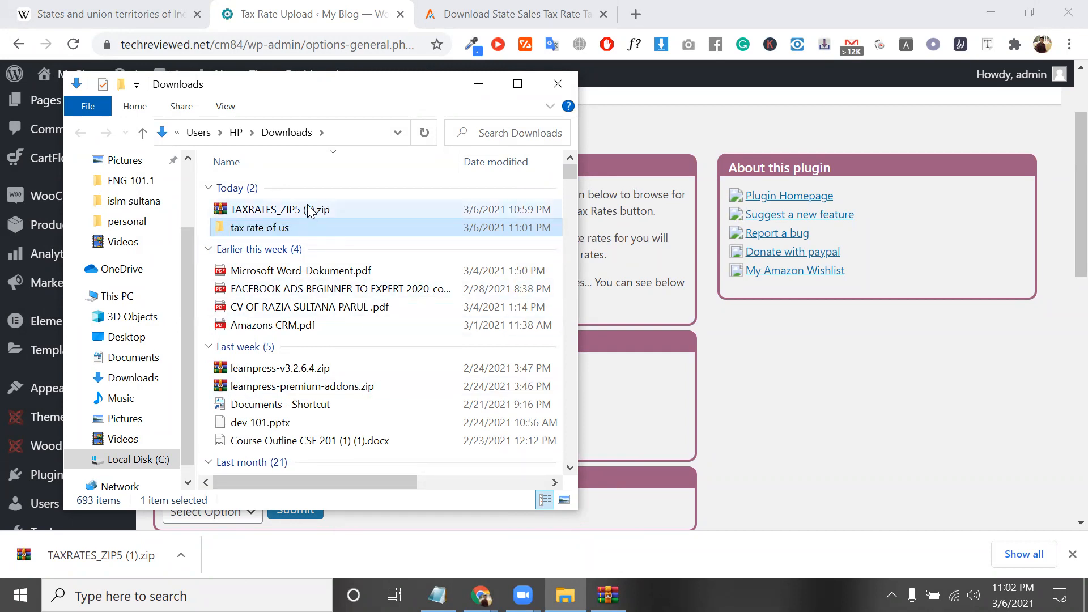
Move TAXRATES_ZIP5 (1).zip into the "tax rate of us" folder and extract it there, opening the extracted TAXRATES_ZIP5 folder.
left_click_drag(306, 229, 296, 225)
double_click(284, 212)
right_click(308, 187)
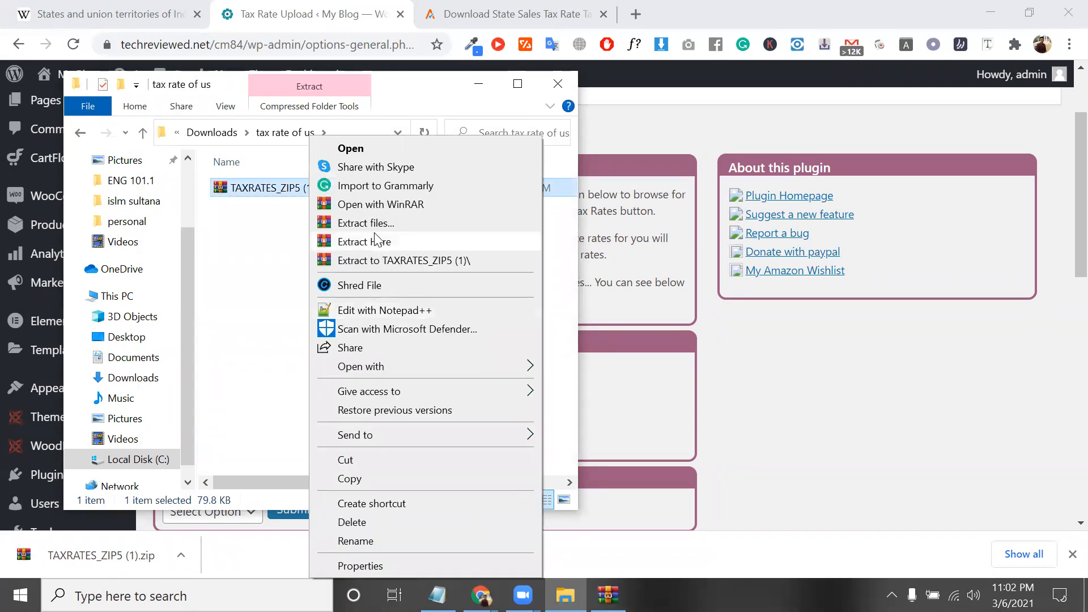
left_click(378, 241)
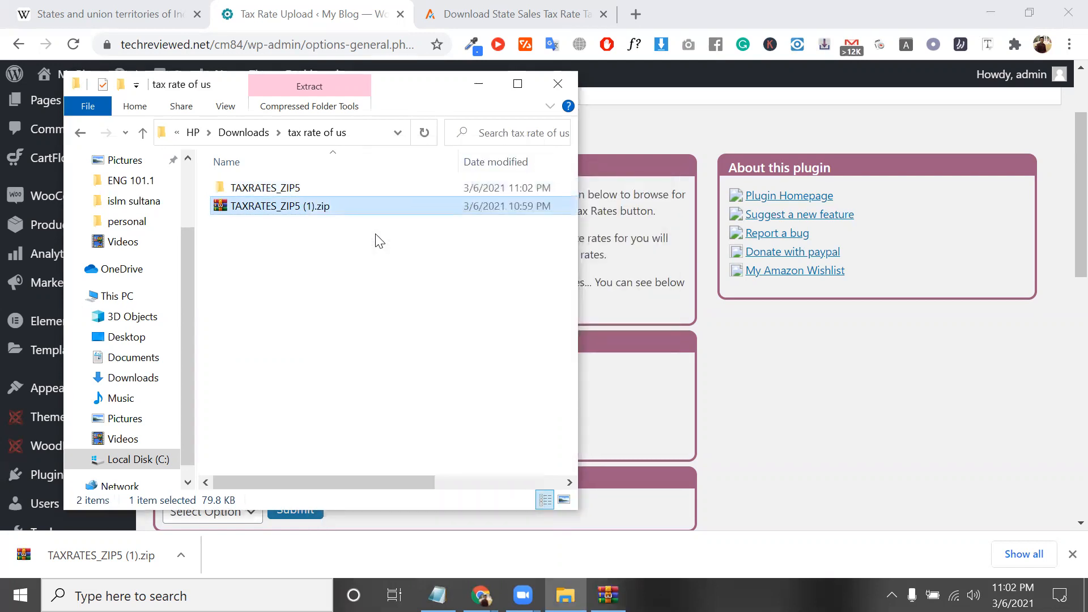
double_click(308, 187)
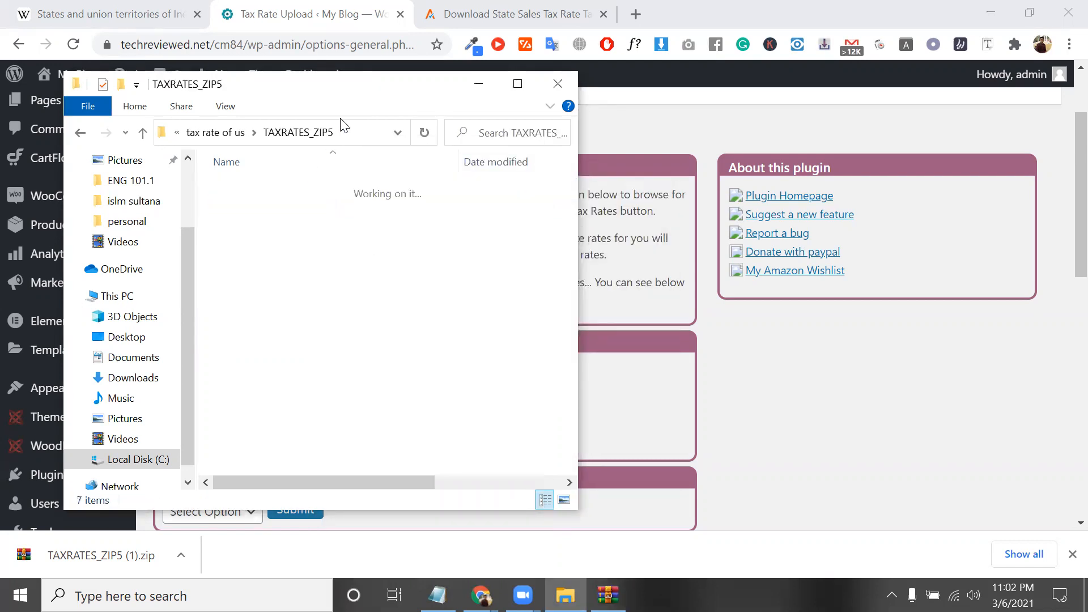
Choose TAXRATES_ZIP5_CA202103.csv from the extracted TAXRATES_ZIP5 folder as the CSV file to import on the Tax Rate Upload page.
left_click(241, 404)
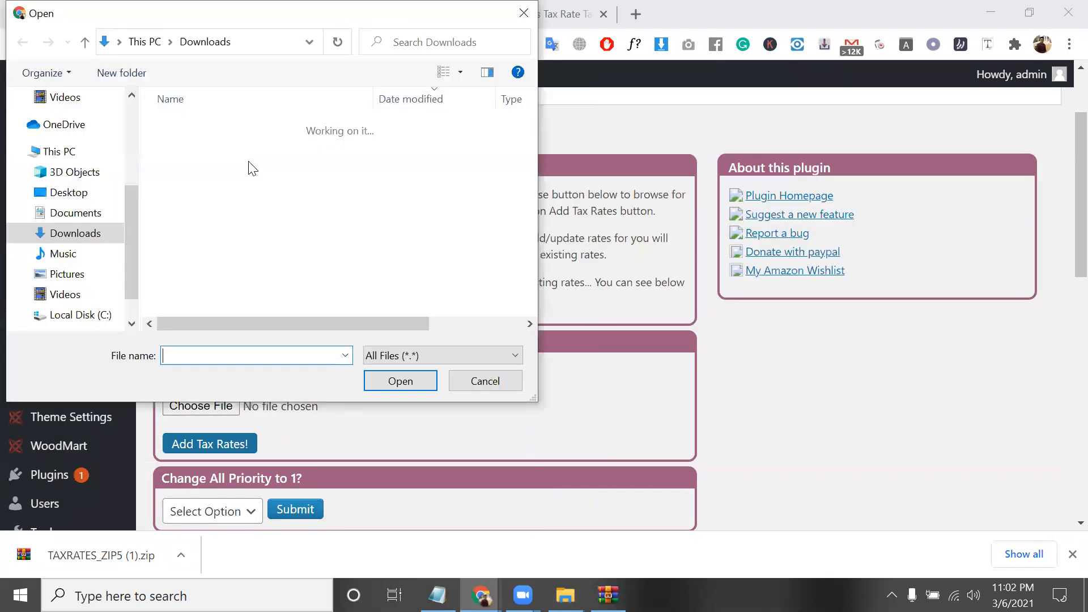
double_click(230, 151)
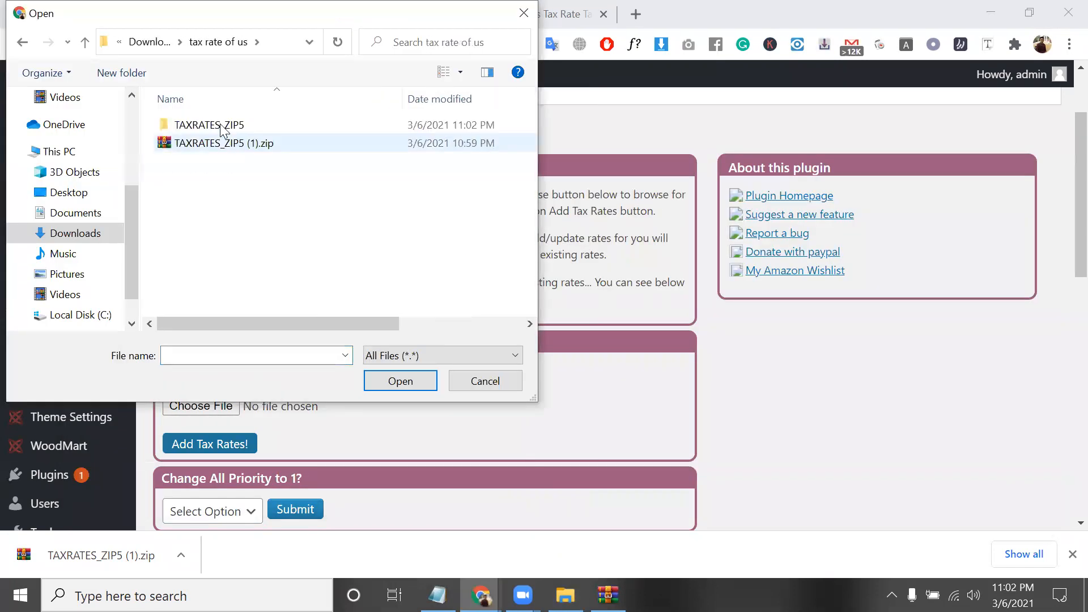
double_click(227, 124)
left_click(260, 127)
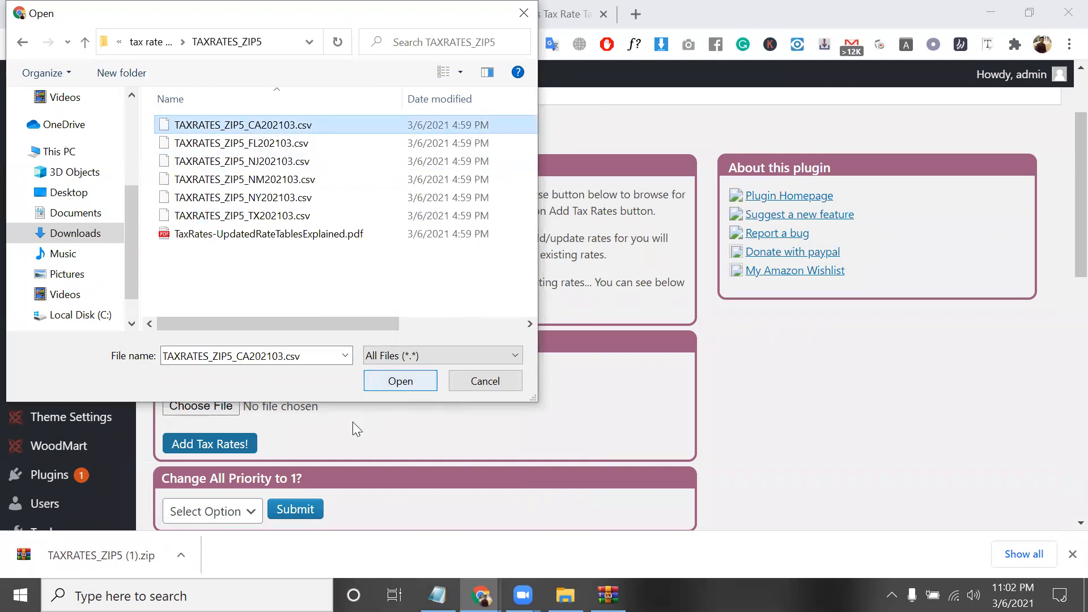
key("Return")
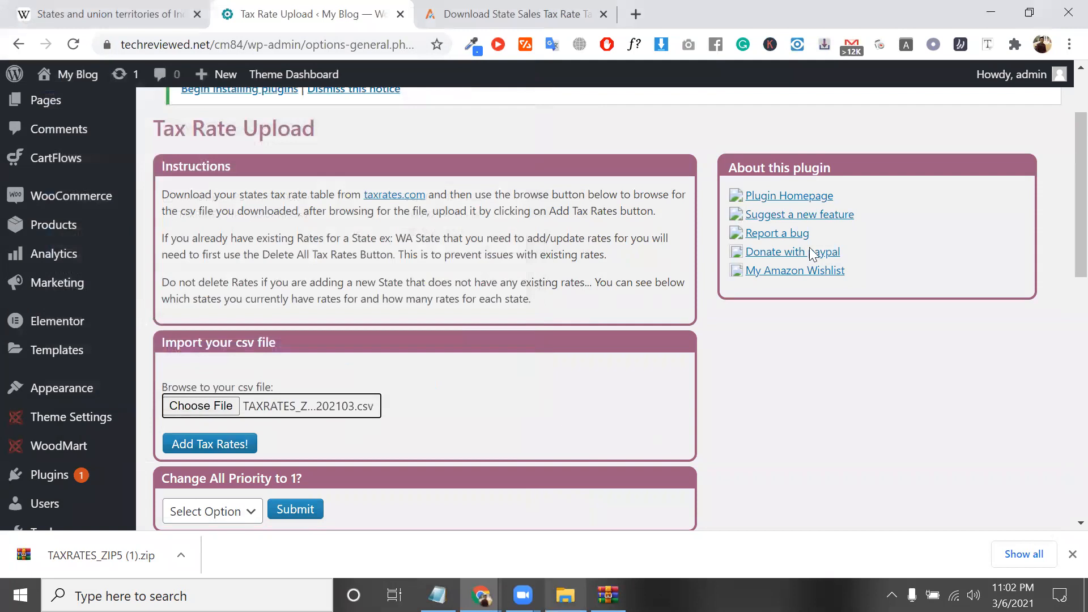
Check the extracted state CSV files and add the tax rates from the chosen California file to the store.
key("alt+Tab")
left_click(781, 218)
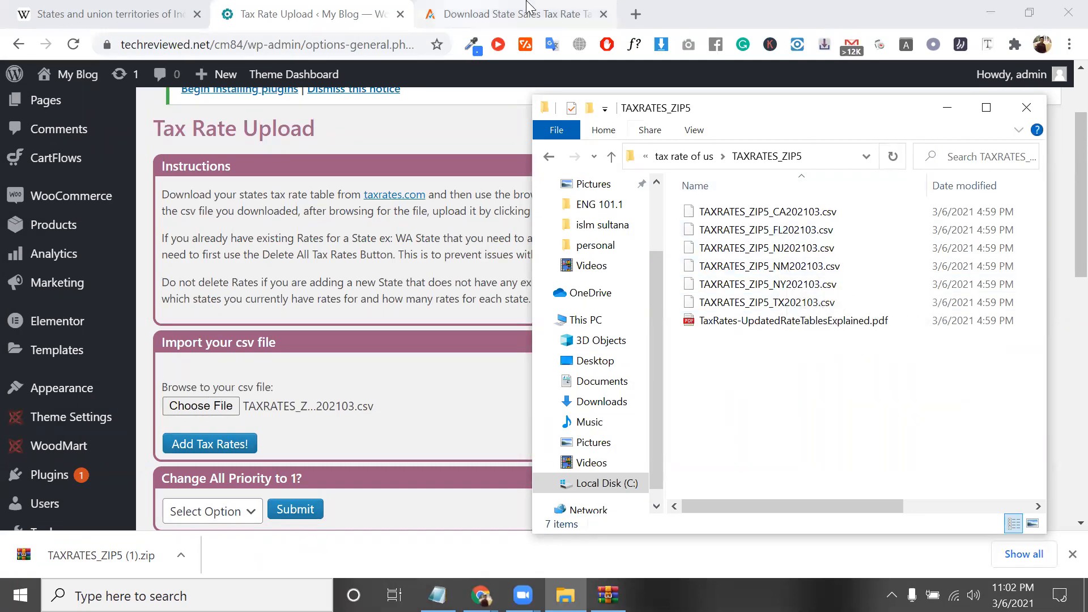
left_click(252, 447)
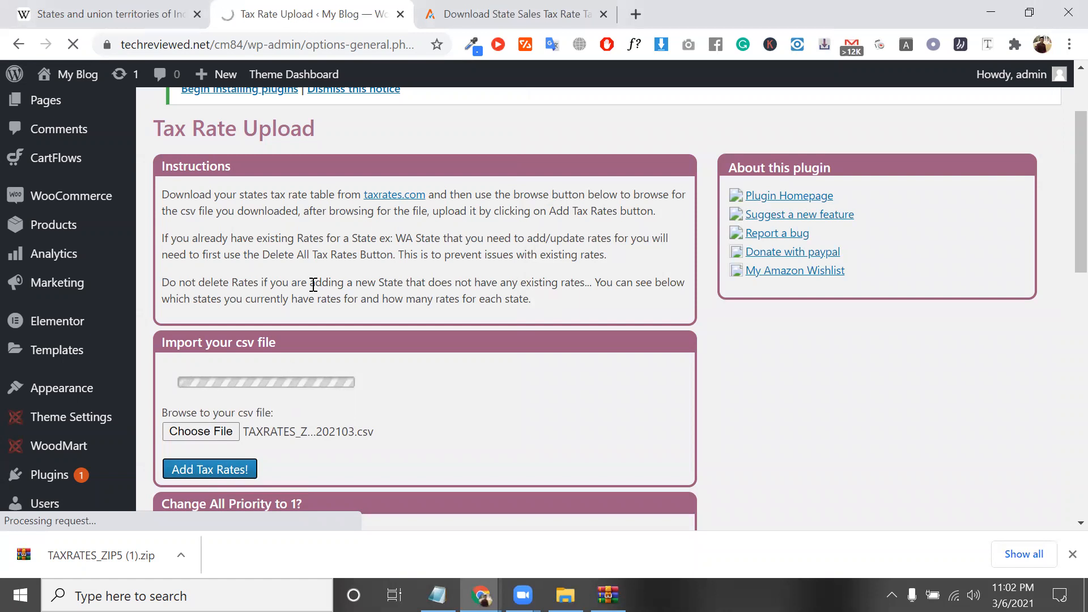
triple_click(319, 254)
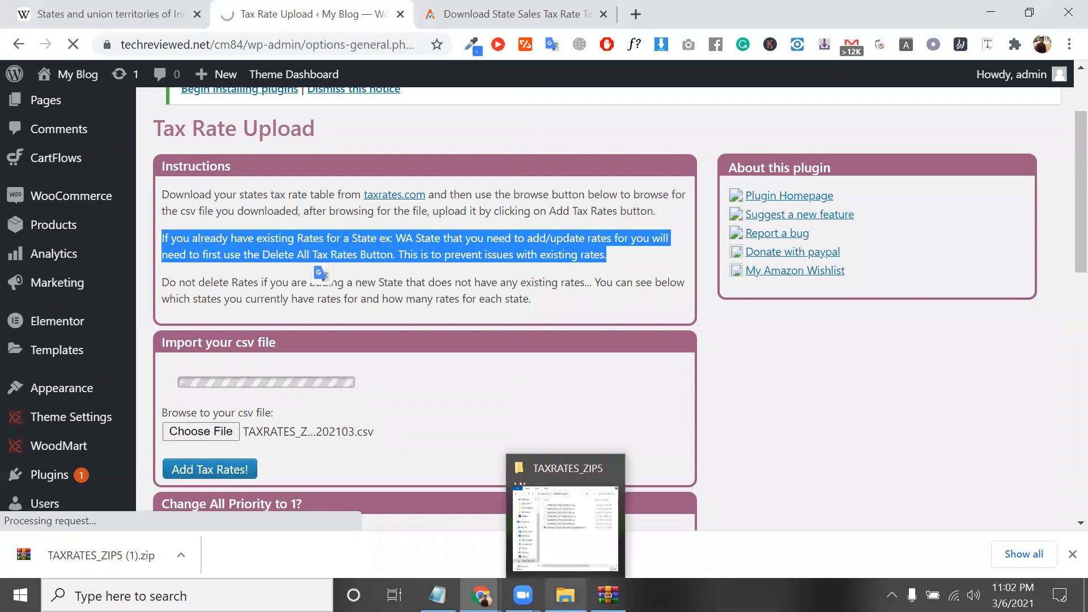
left_click(565, 595)
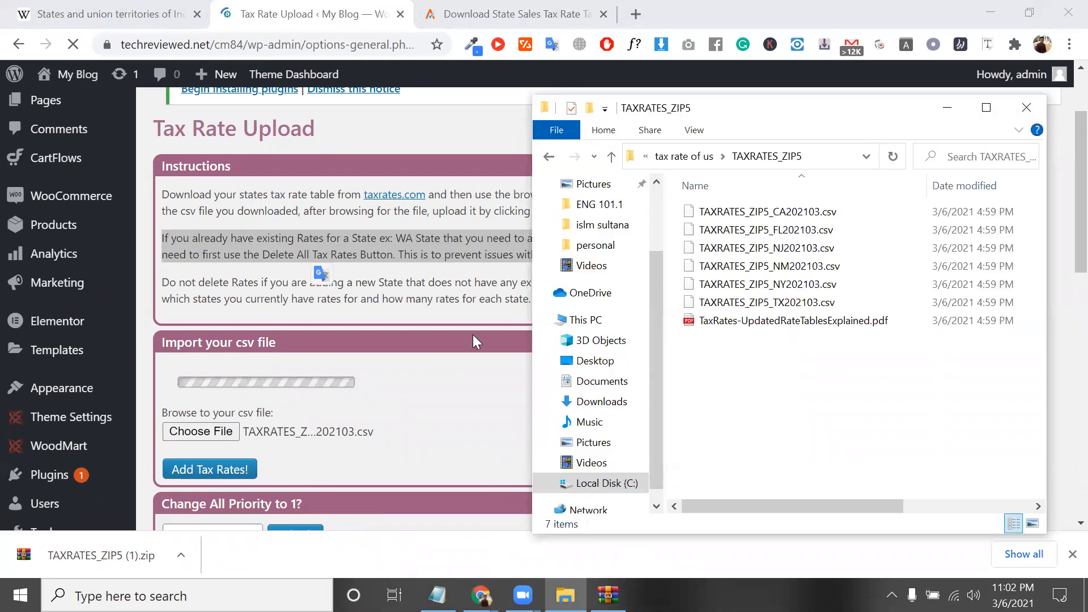
scroll(461, 328, "down", 2)
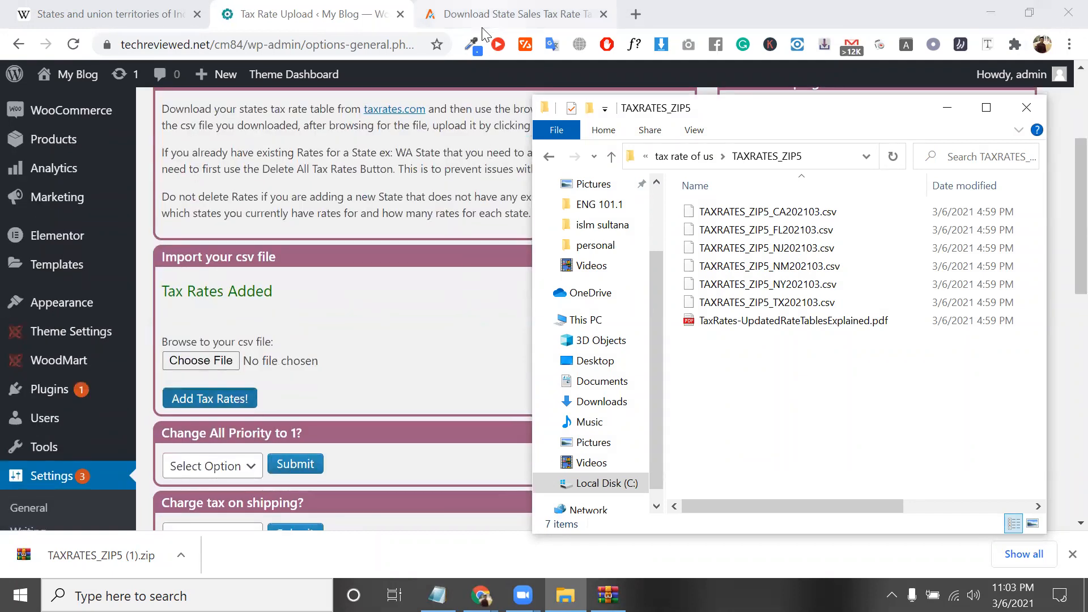
Return to the Avalara rate table download page and reopen its state selection stage.
left_click(507, 15)
right_click(334, 372)
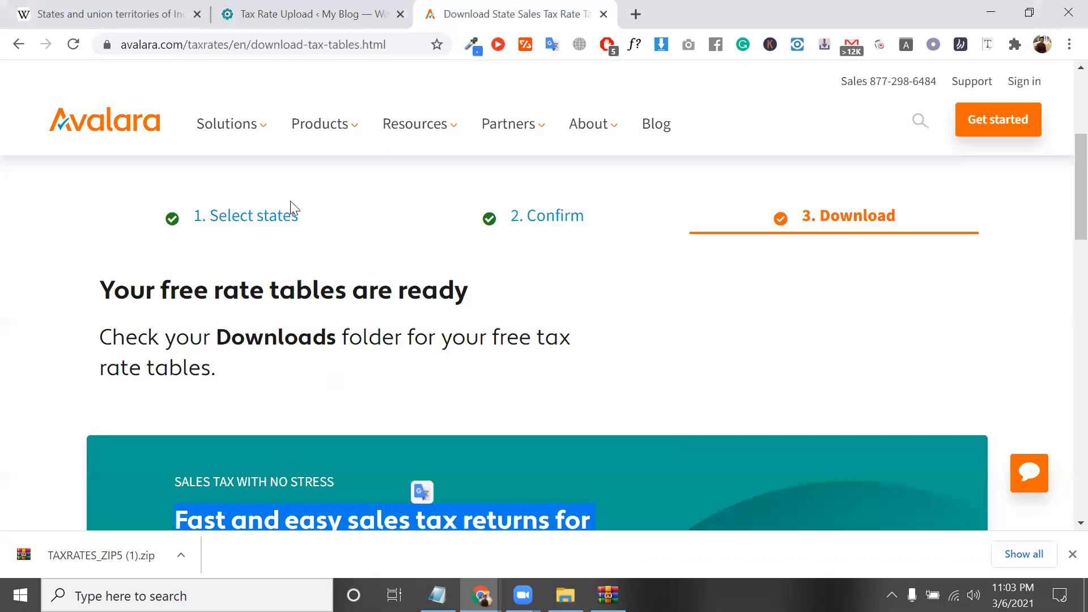
left_click(277, 221)
left_click(279, 219)
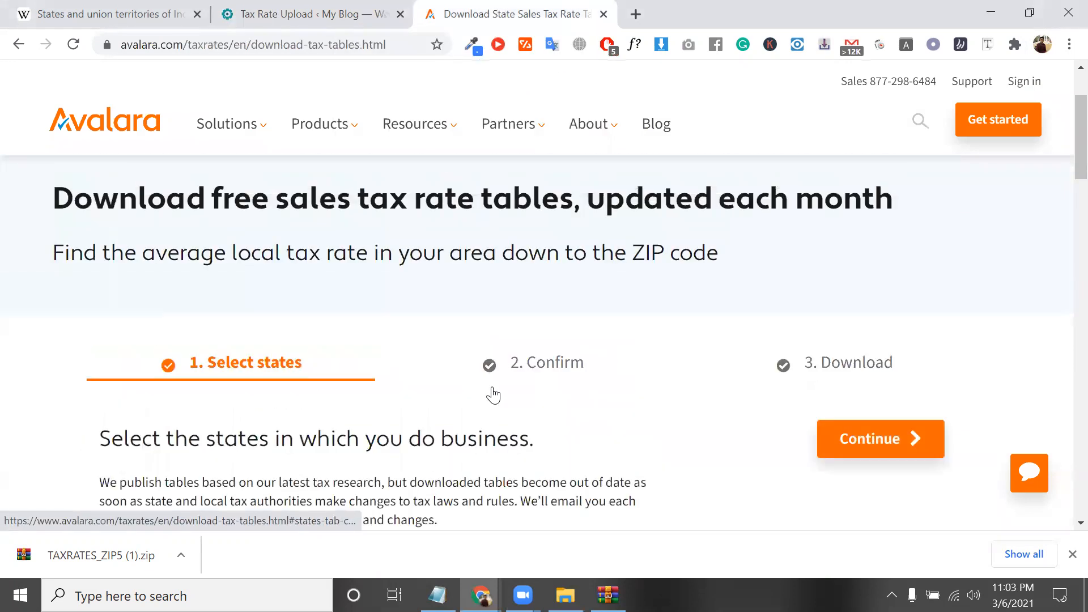
scroll(491, 394, "down", 10)
scroll(342, 282, "up", 15)
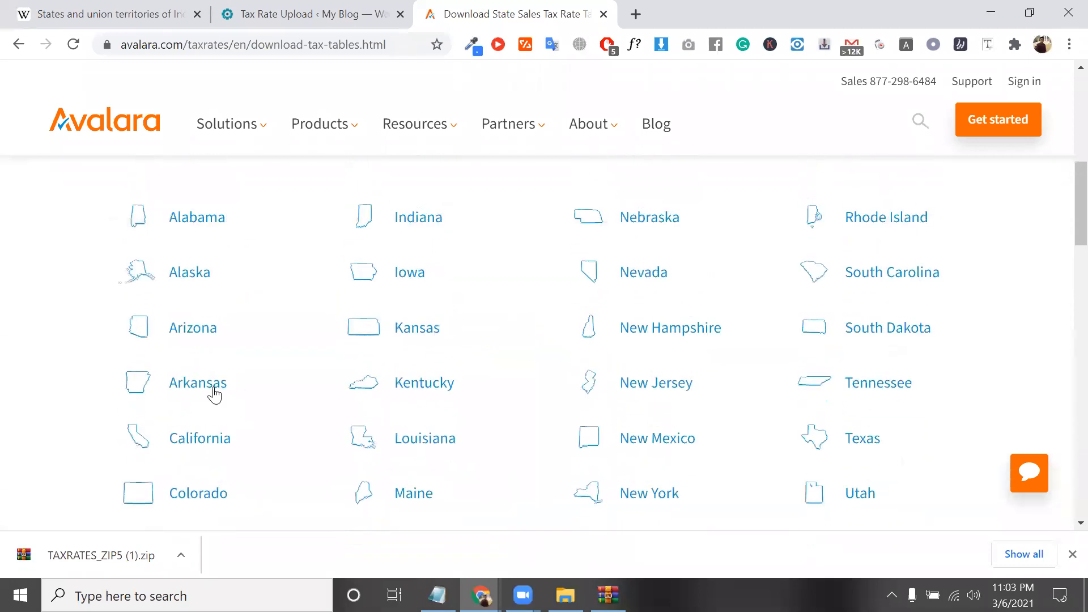
Select Alabama, Indiana, Nebraska, Rhode Island, Alaska, Iowa and Nevada as the states for the rate tables.
left_click(256, 387)
left_click(437, 396)
left_click(680, 364)
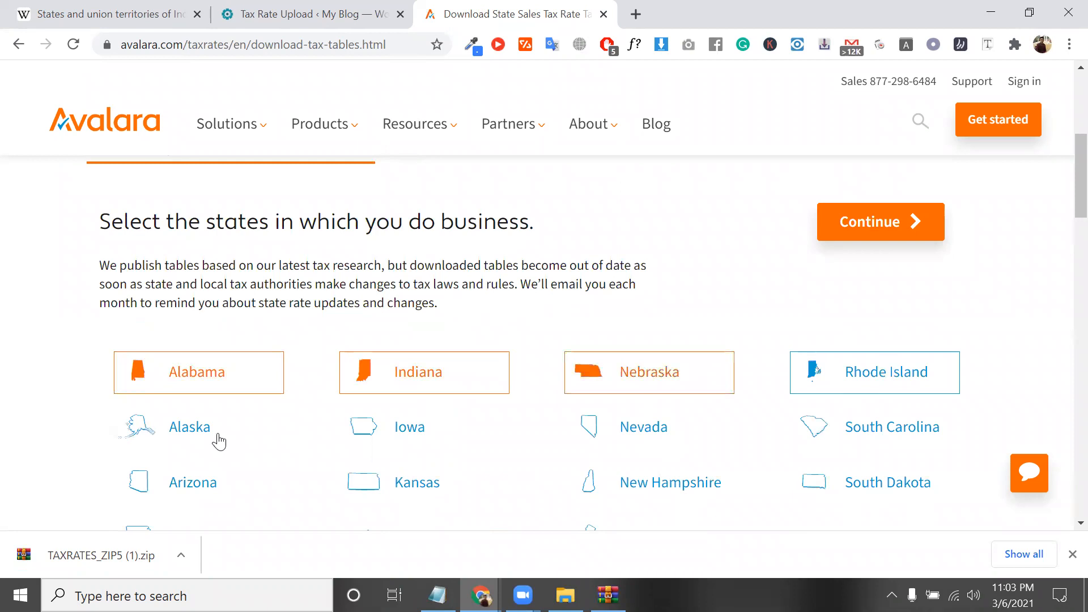
left_click(219, 441)
left_click(397, 430)
left_click(613, 431)
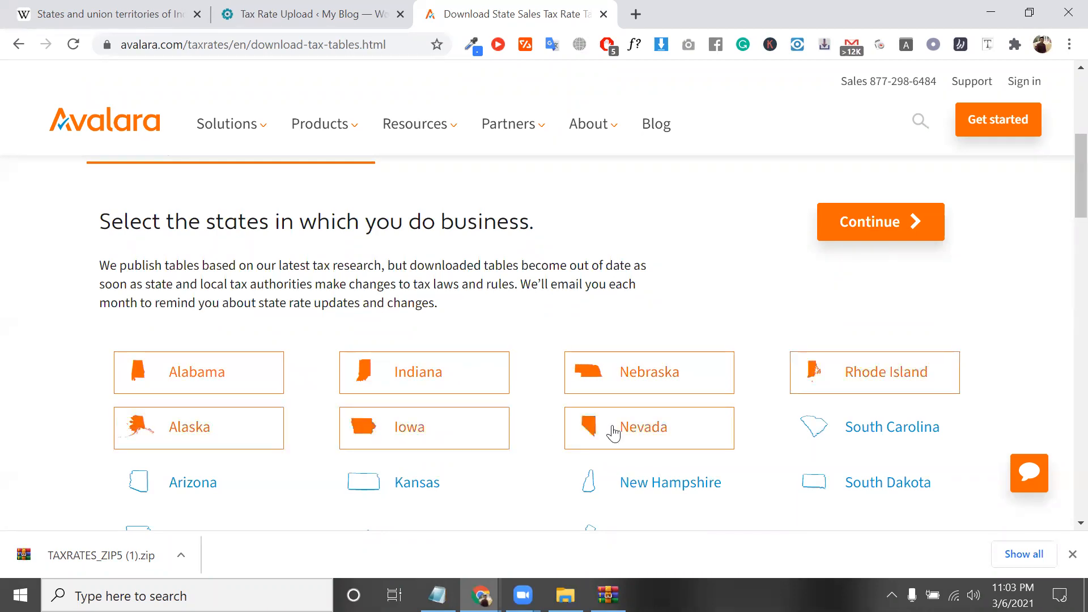
scroll(817, 408, "down", 1)
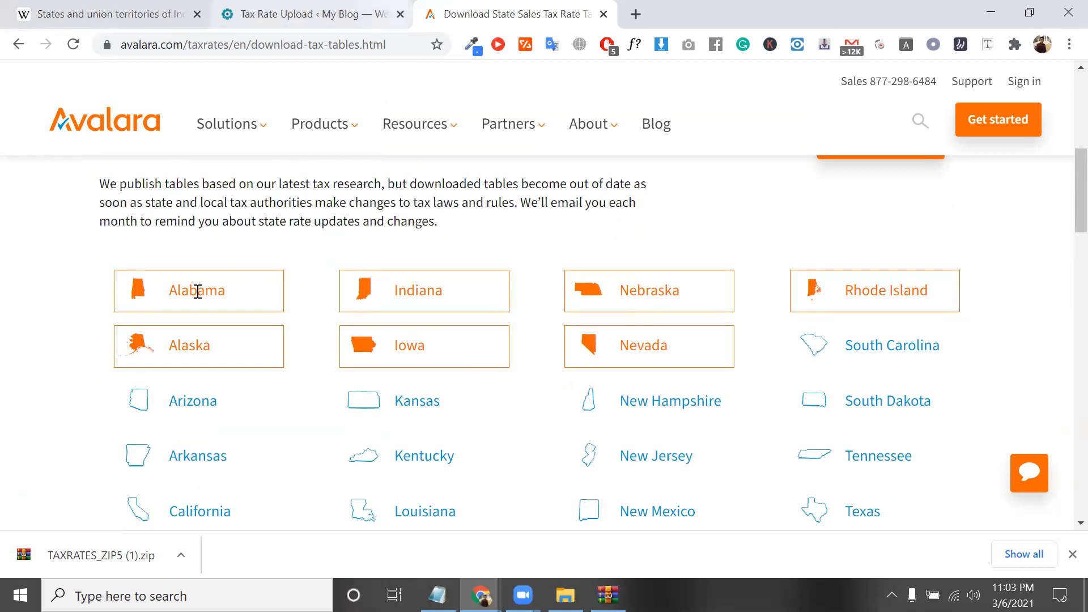
Open the WooCommerce settings from the Tax Rate Upload page and close the Wikipedia page on states and union territories.
key("ctrl+shift+Tab")
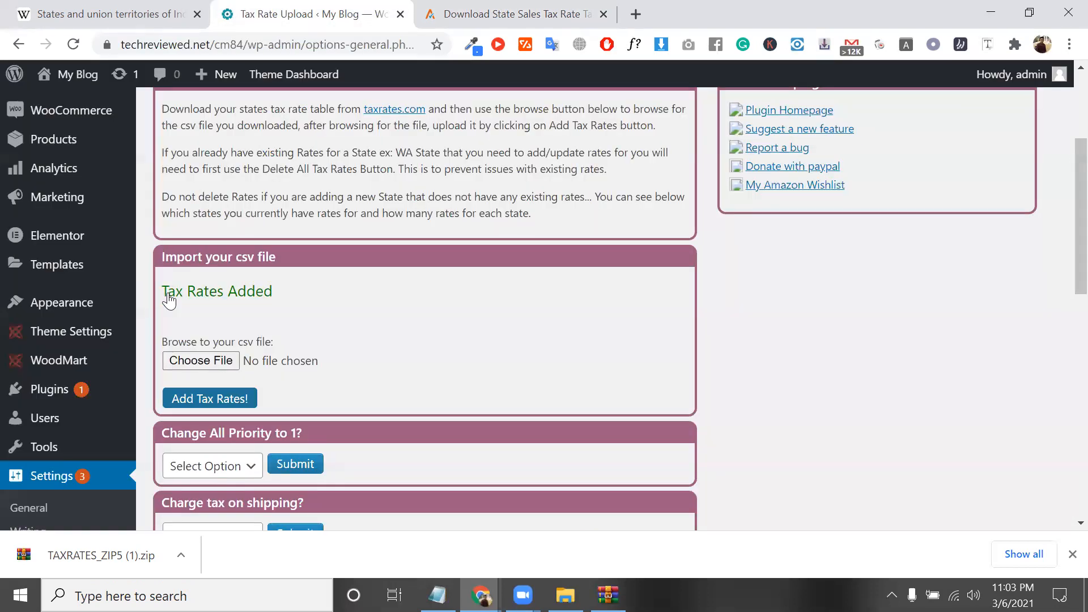
triple_click(166, 294)
scroll(148, 239, "down", 2)
mouse_move(115, 199)
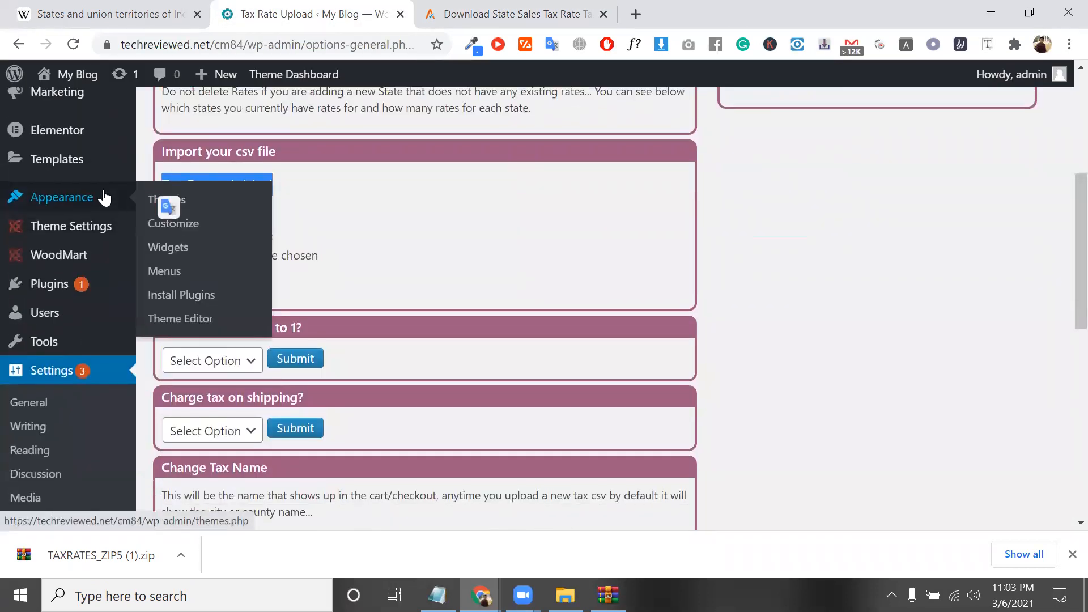
scroll(176, 300, "up", 3)
mouse_move(71, 166)
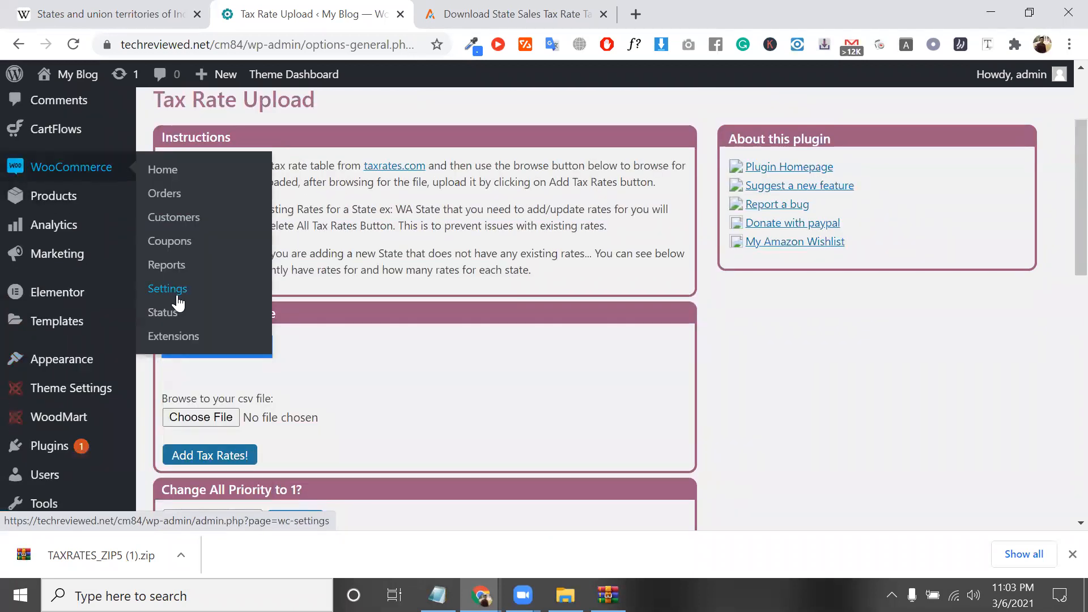
left_click(167, 289)
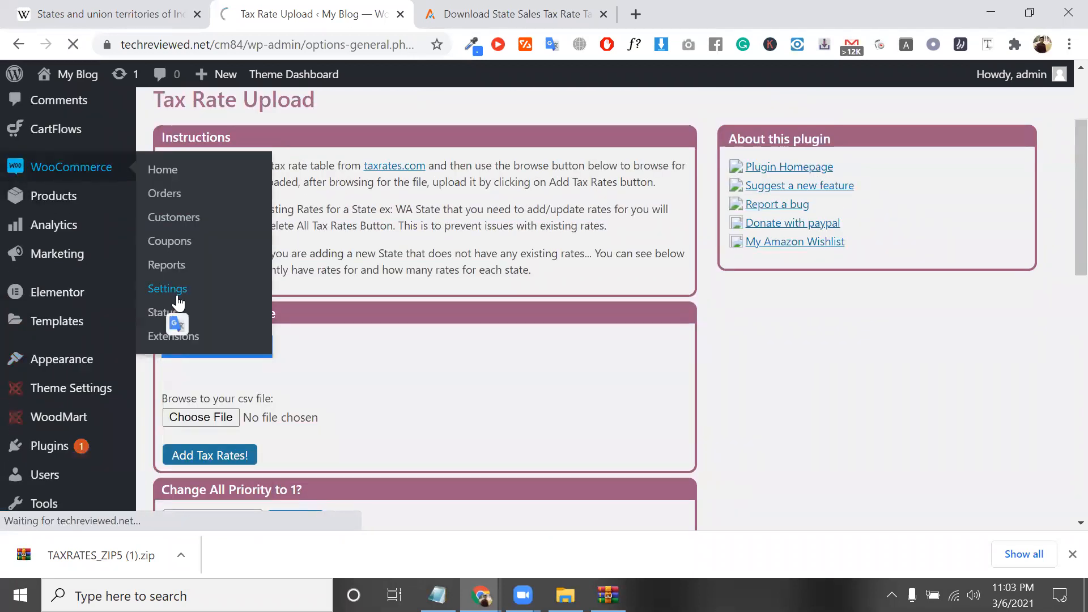
left_click(198, 15)
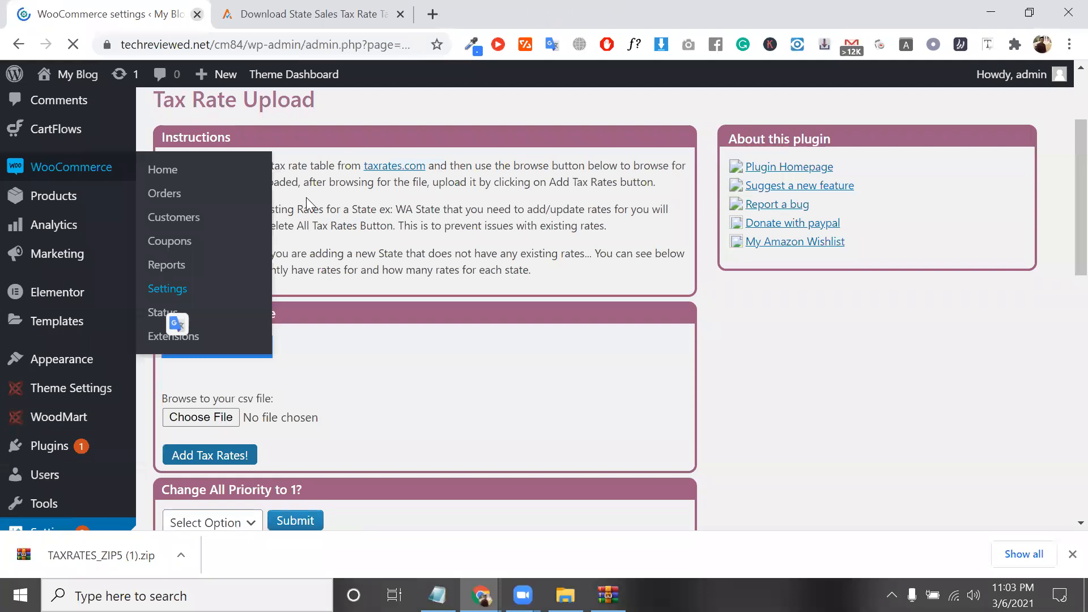
Open the standard rates in the WooCommerce tax settings and examine the imported California tax rates.
left_click(319, 223)
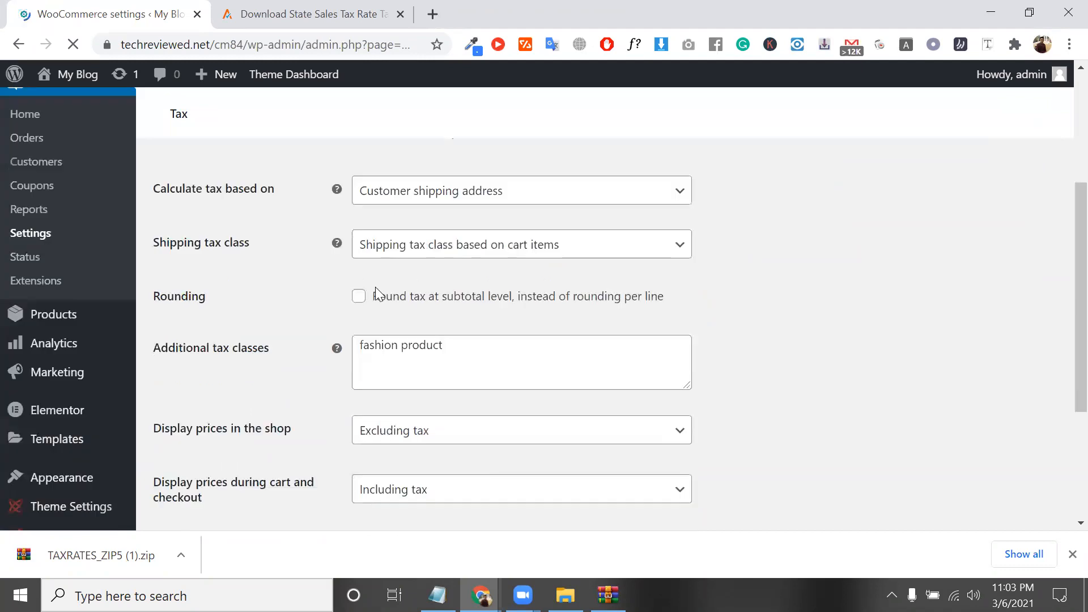
left_click(264, 248)
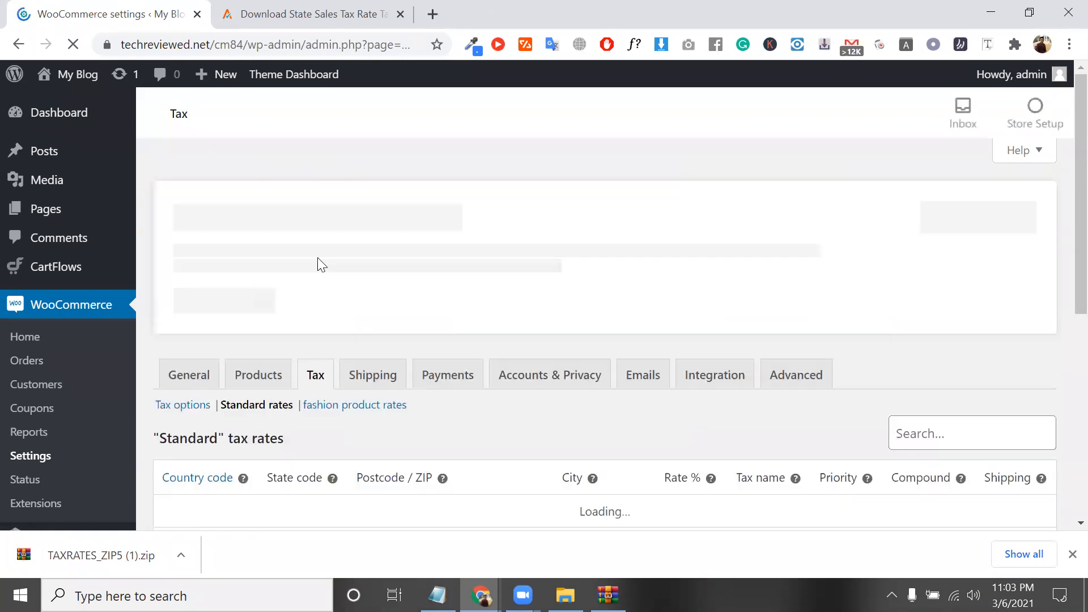
scroll(319, 264, "down", 3)
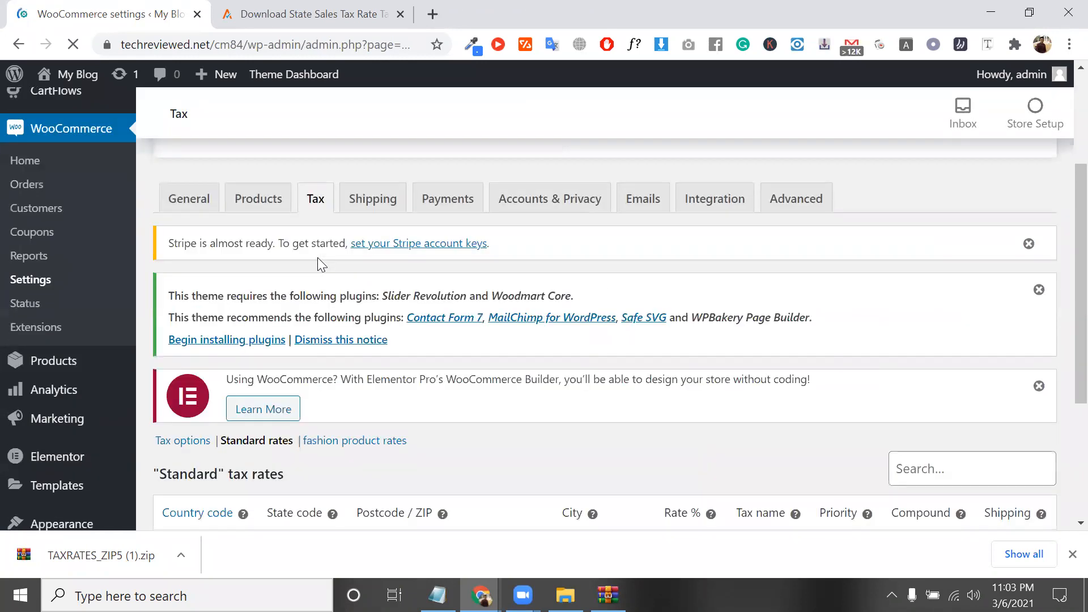
scroll(601, 338, "down", 3)
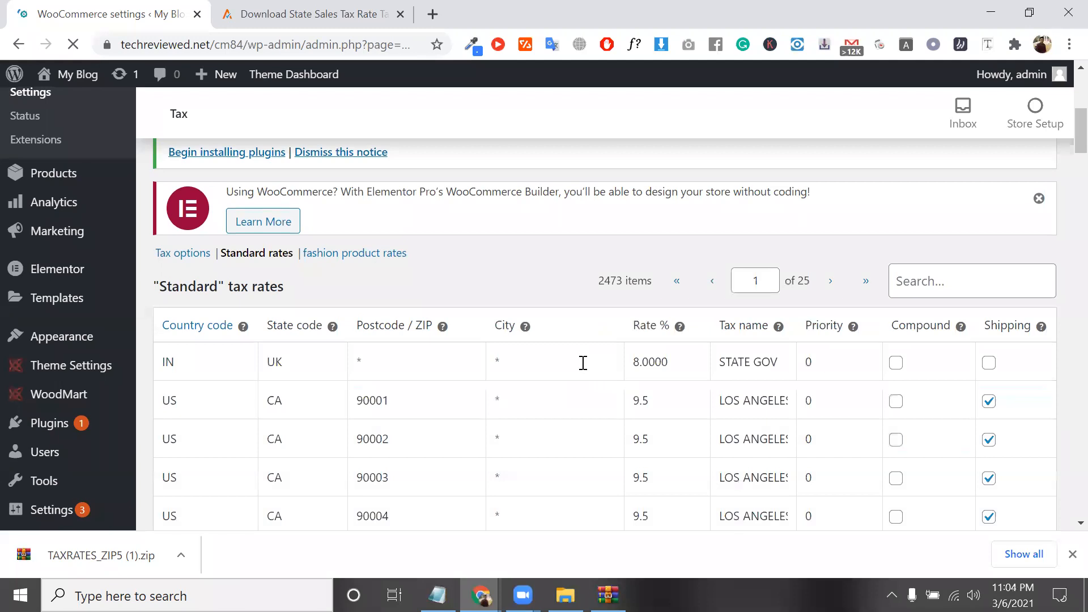
Check the postcode, rate and tax name of the first California row, ZIP 90001, in the standard rates.
scroll(488, 345, "down", 4)
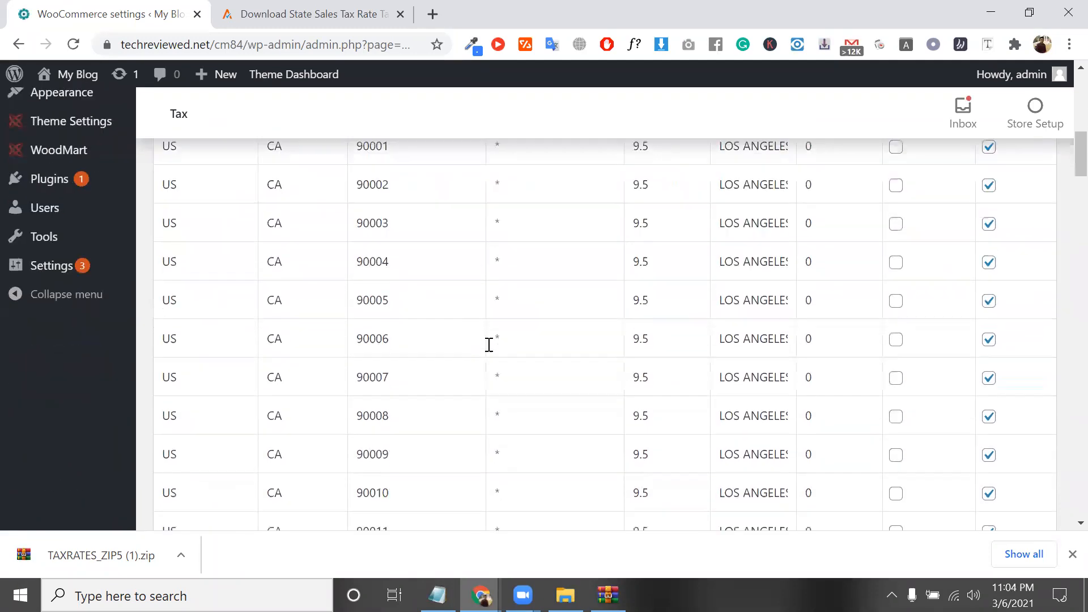
scroll(418, 360, "up", 5)
double_click(400, 336)
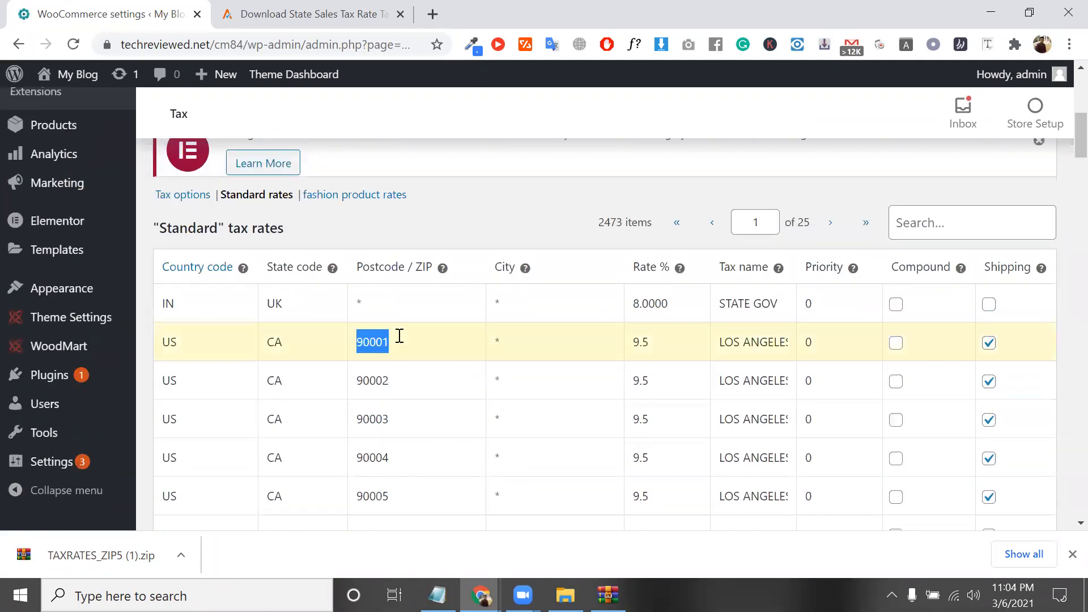
double_click(662, 343)
left_click(754, 340)
triple_click(754, 341)
scroll(759, 397, "down", 3)
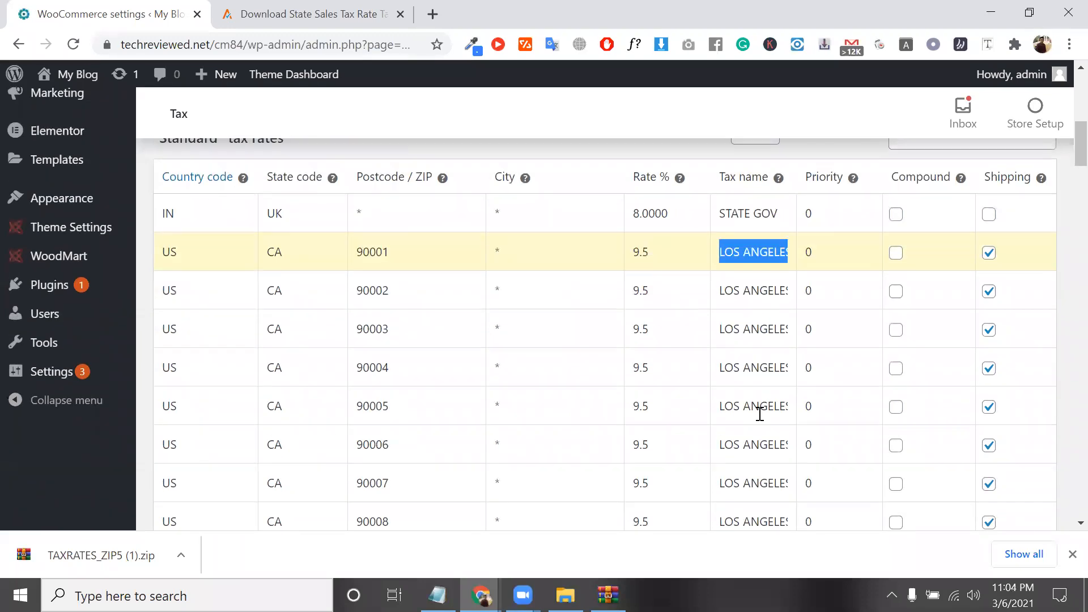
Examine the state codes and tax names of the remaining California rows down to the end of the first page.
scroll(762, 427, "down", 4)
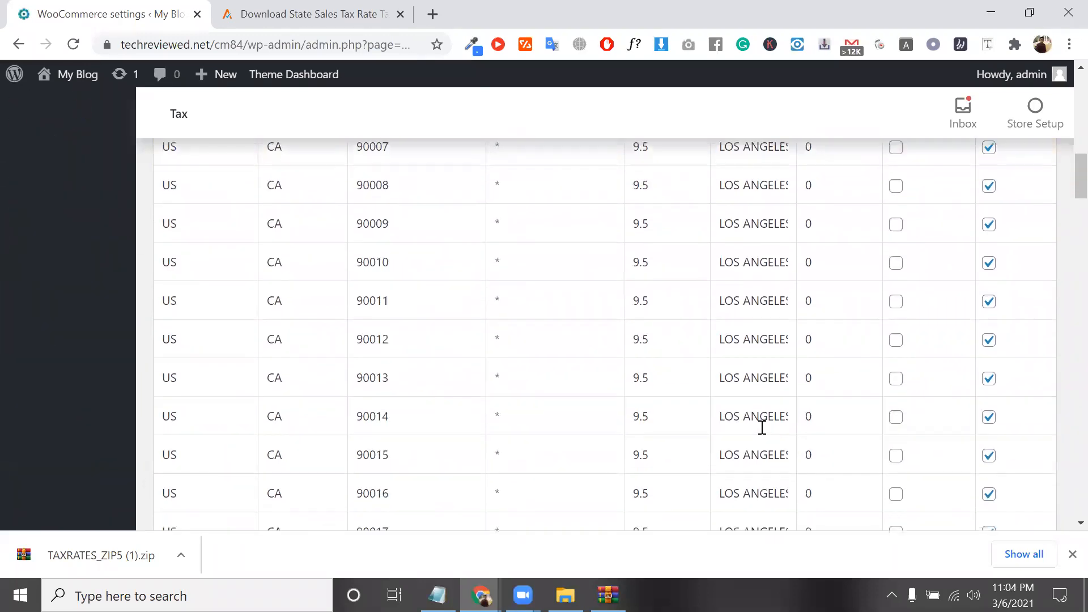
scroll(763, 428, "down", 1)
triple_click(763, 427)
scroll(763, 428, "down", 10)
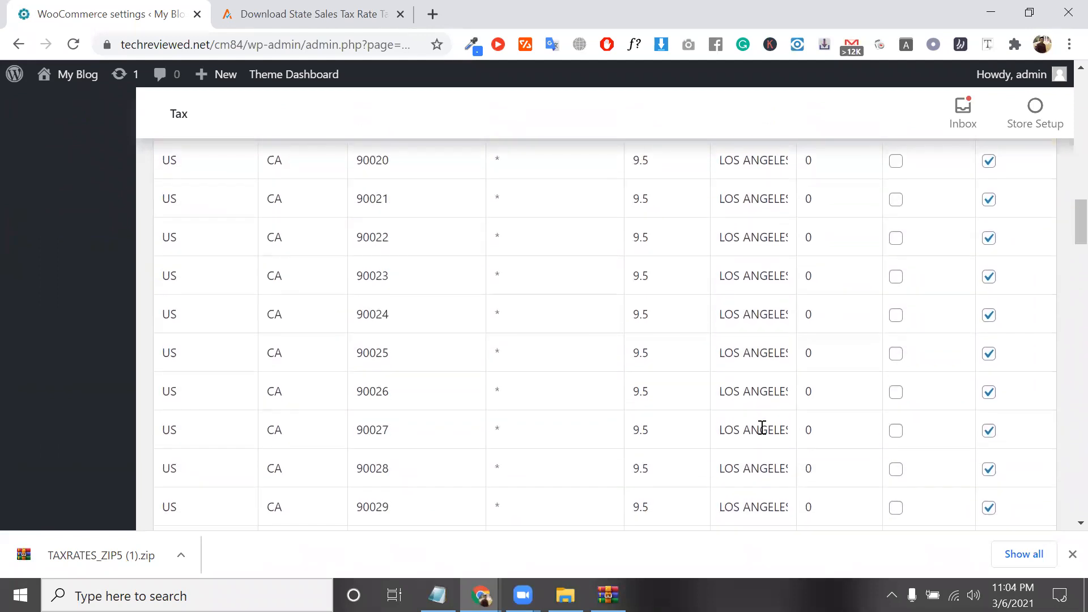
scroll(763, 427, "down", 12)
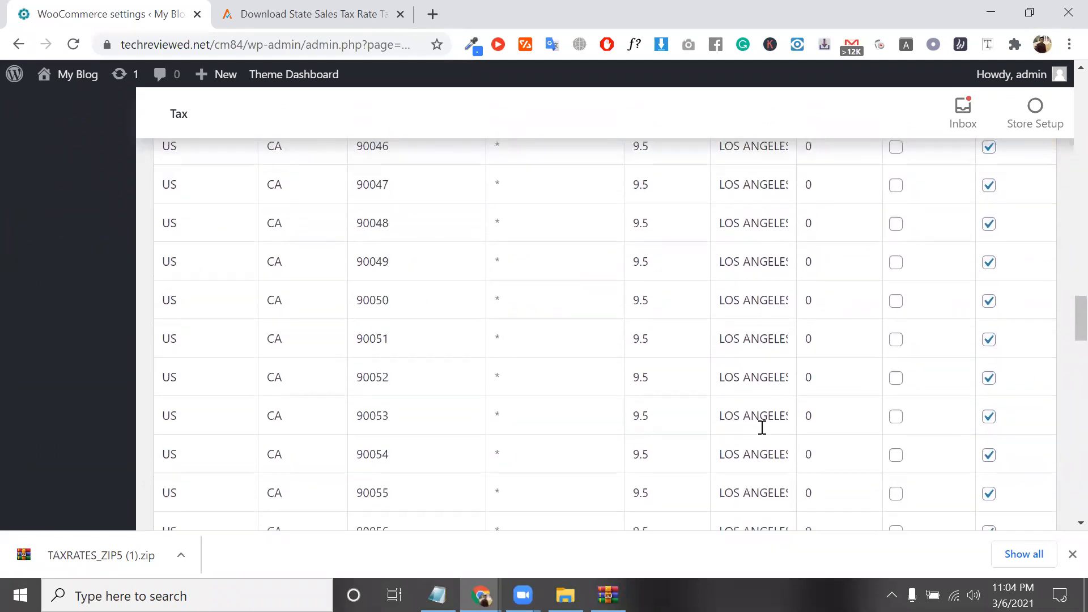
double_click(282, 389)
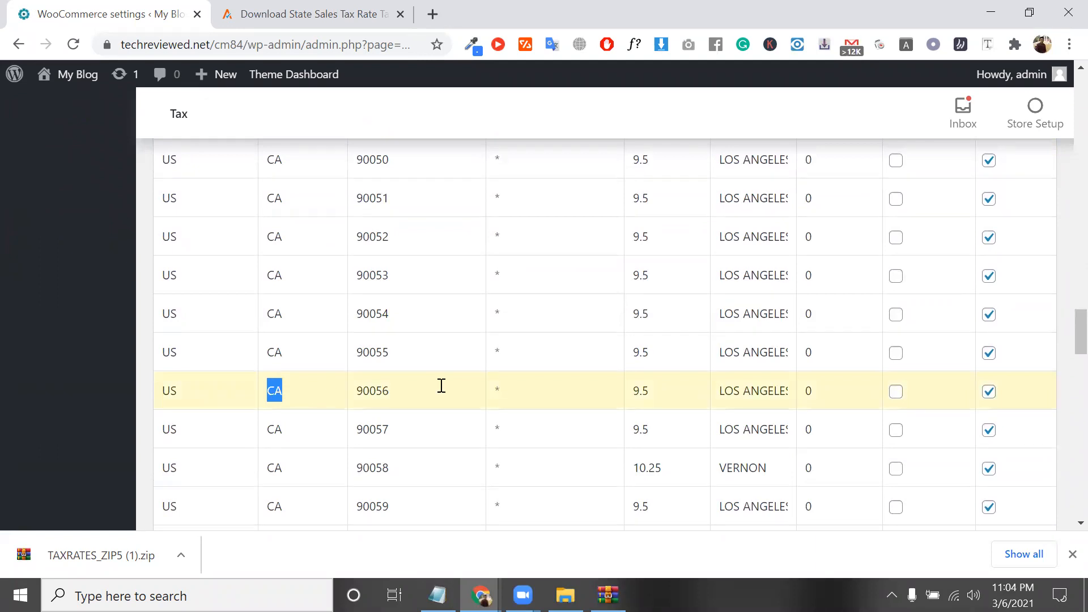
triple_click(736, 354)
scroll(736, 353, "up", 6)
scroll(736, 352, "down", 3)
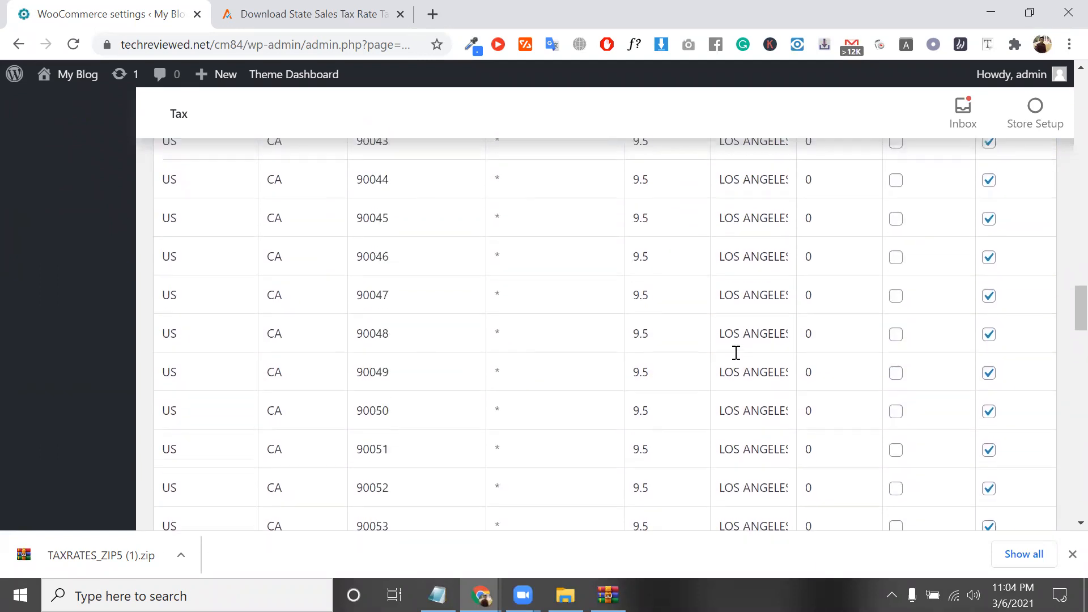
scroll(735, 353, "down", 20)
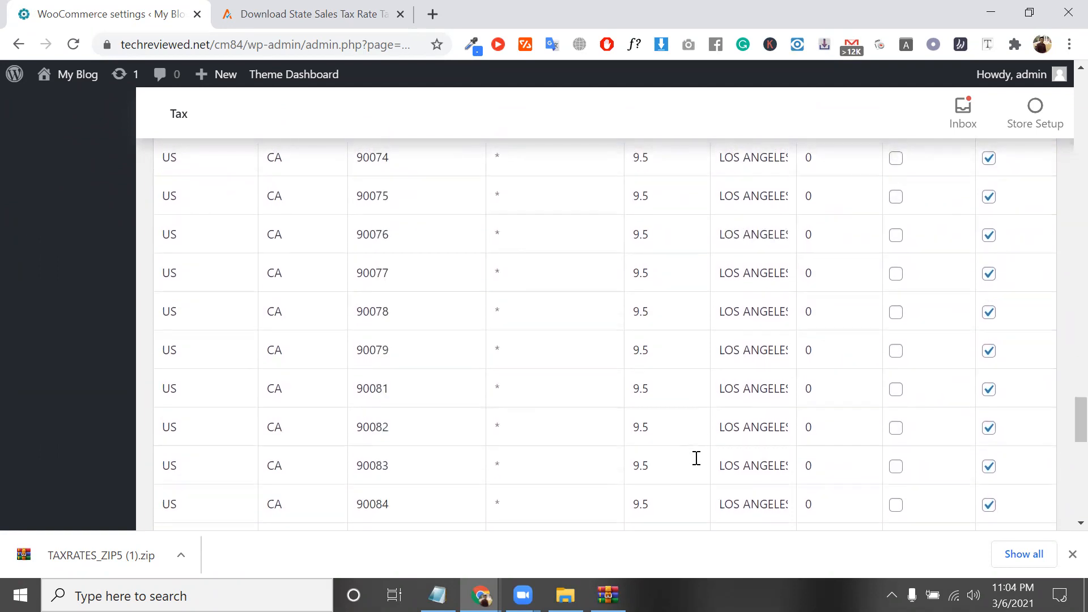
scroll(696, 458, "down", 12)
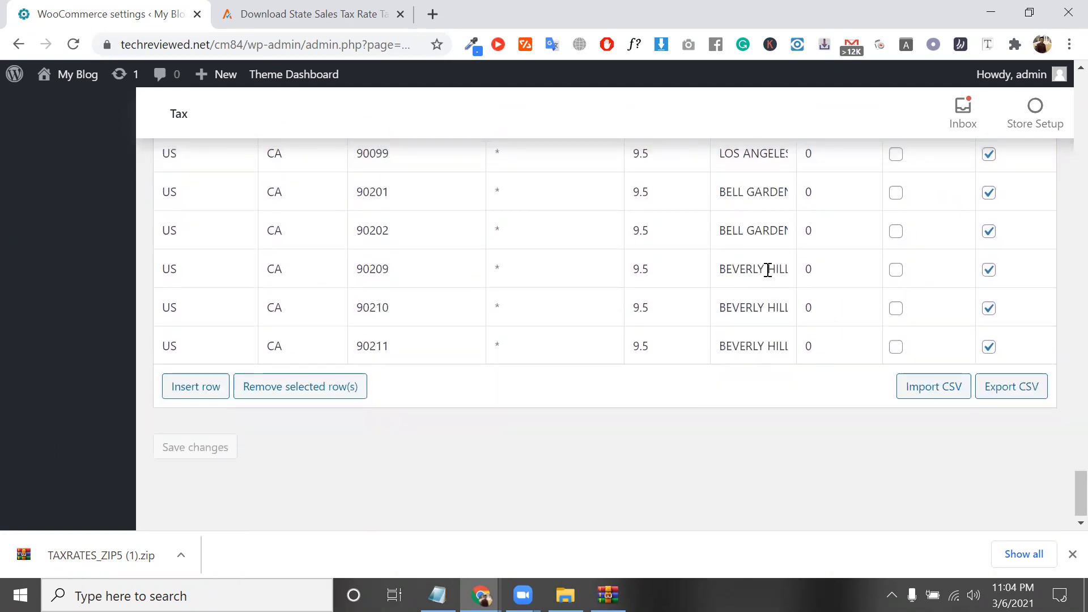
Examine the tax names of the Beverly Hills rows and compare them with the rest of the first page.
triple_click(752, 271)
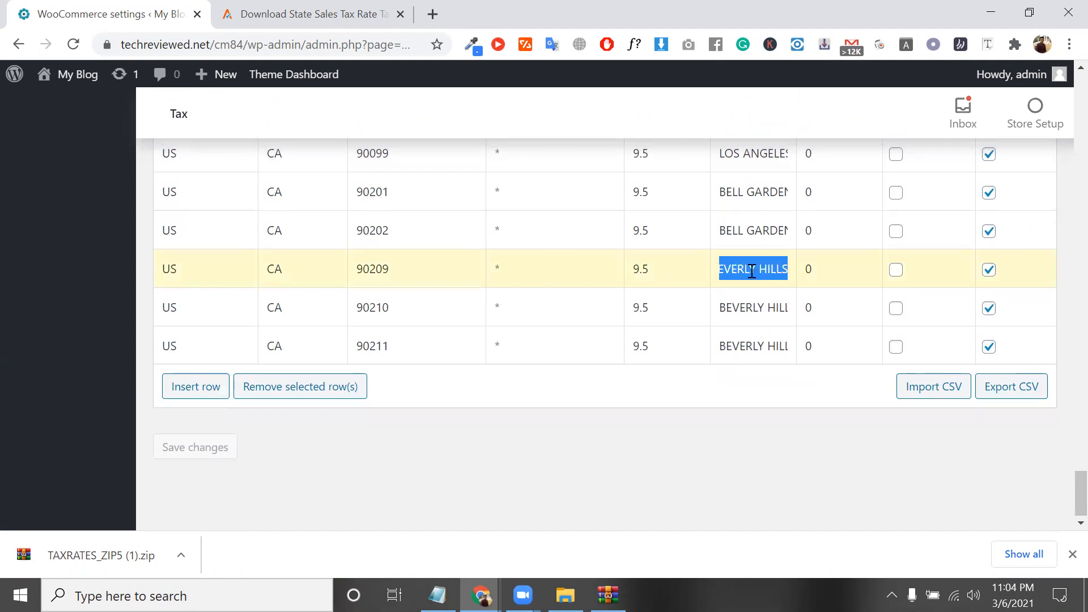
triple_click(778, 315)
scroll(711, 428, "up", 20)
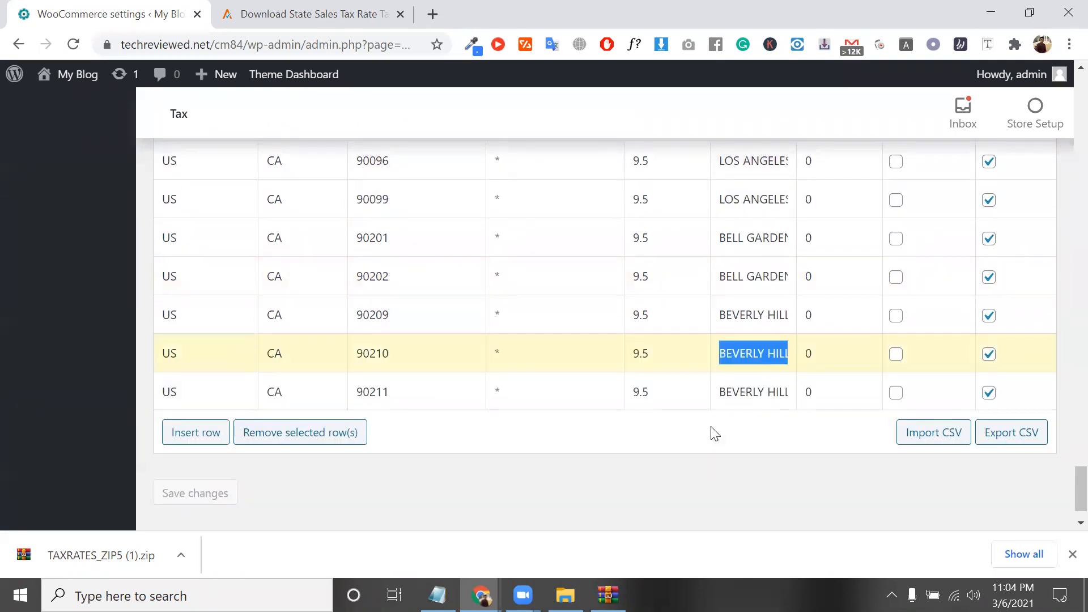
scroll(713, 426, "up", 20)
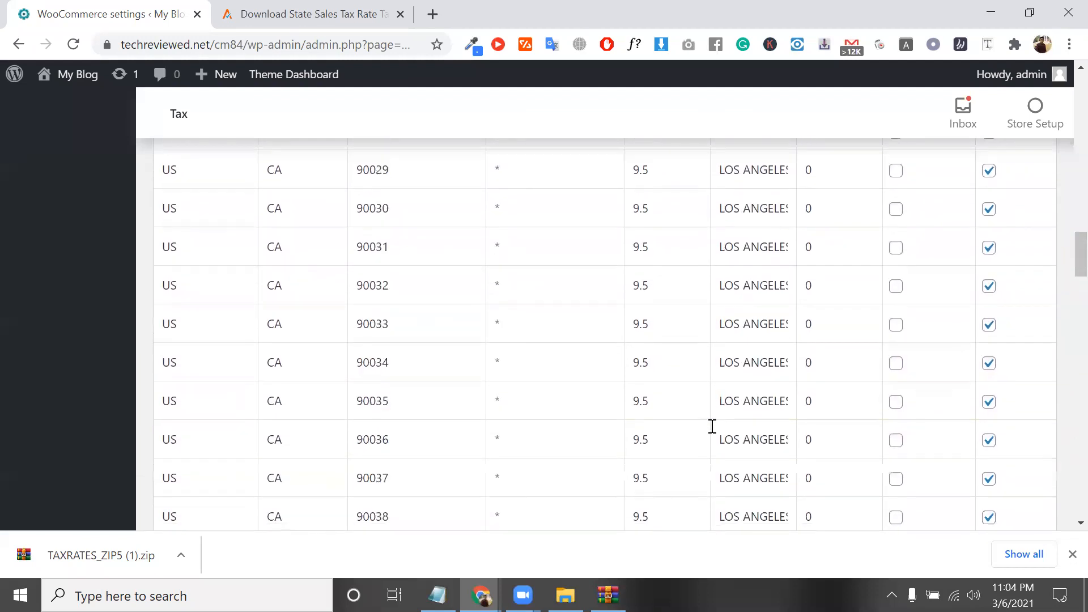
scroll(712, 433, "up", 8)
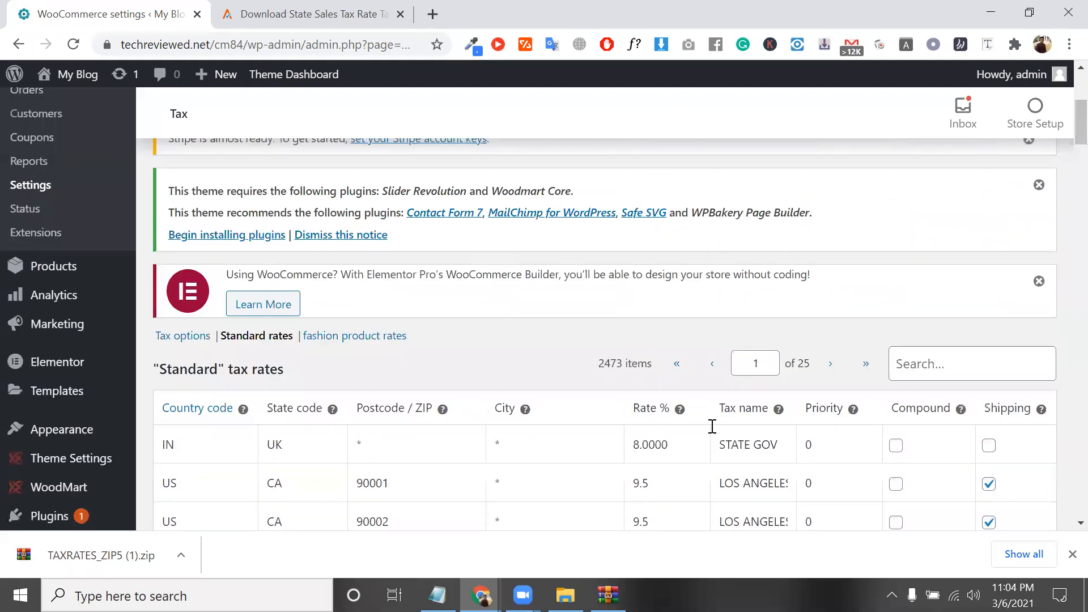
scroll(713, 428, "down", 20)
scroll(712, 426, "down", 20)
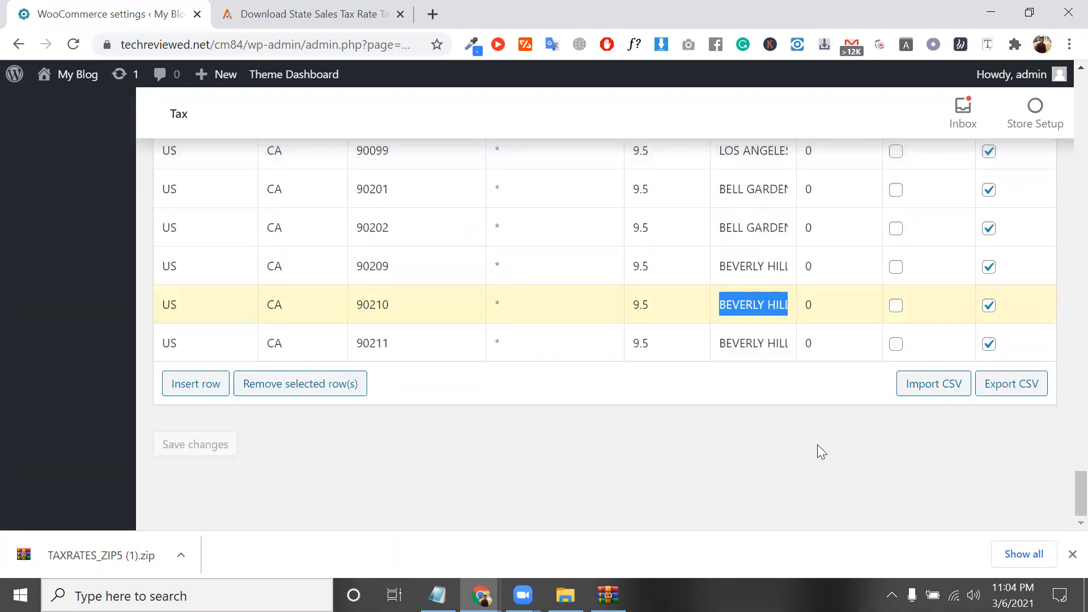
scroll(817, 445, "up", 6)
scroll(638, 404, "down", 6)
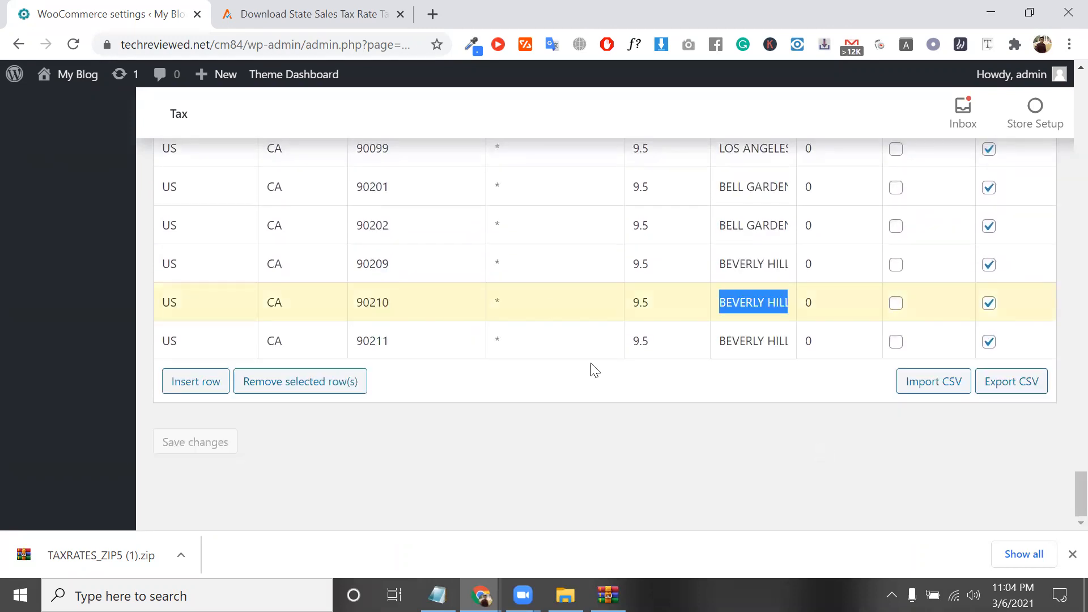
Check the postcode and tax name of the 90202 row, and review the rows above it.
left_click(470, 235)
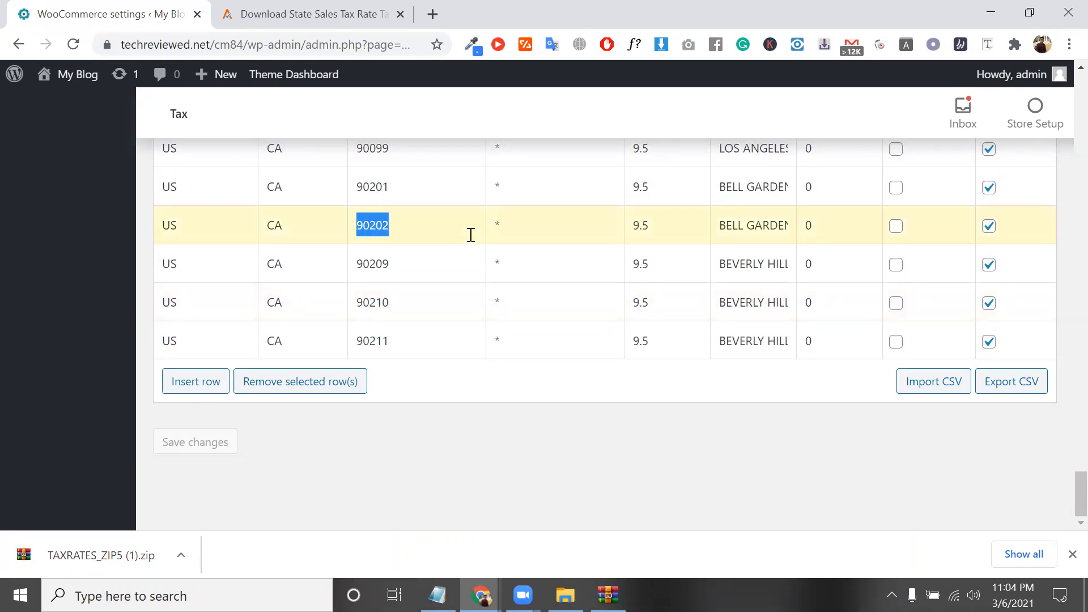
scroll(470, 235, "up", 1)
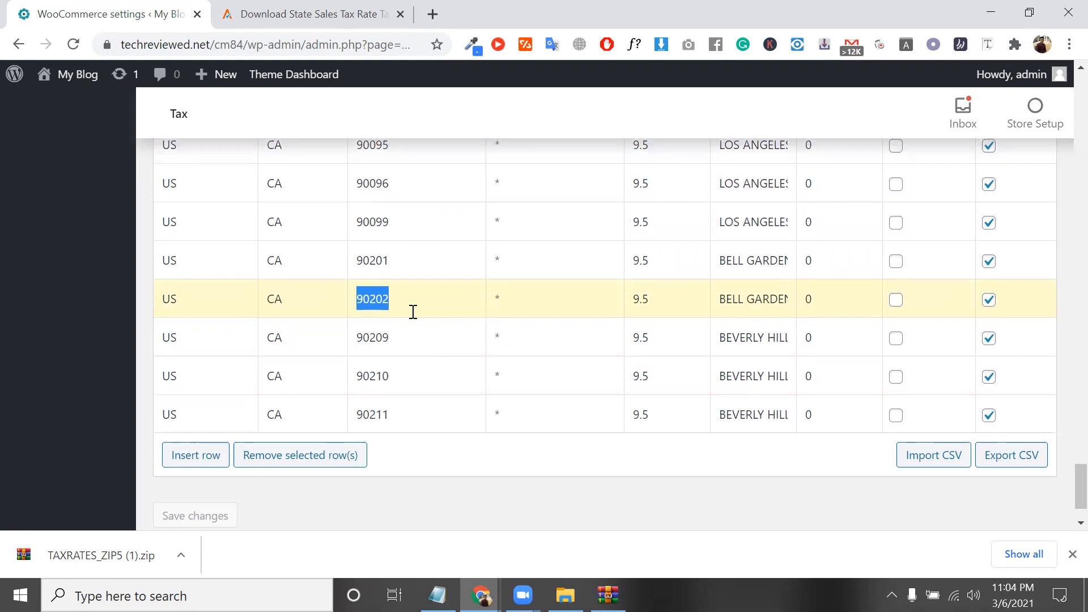
left_click(760, 309)
scroll(759, 309, "up", 1)
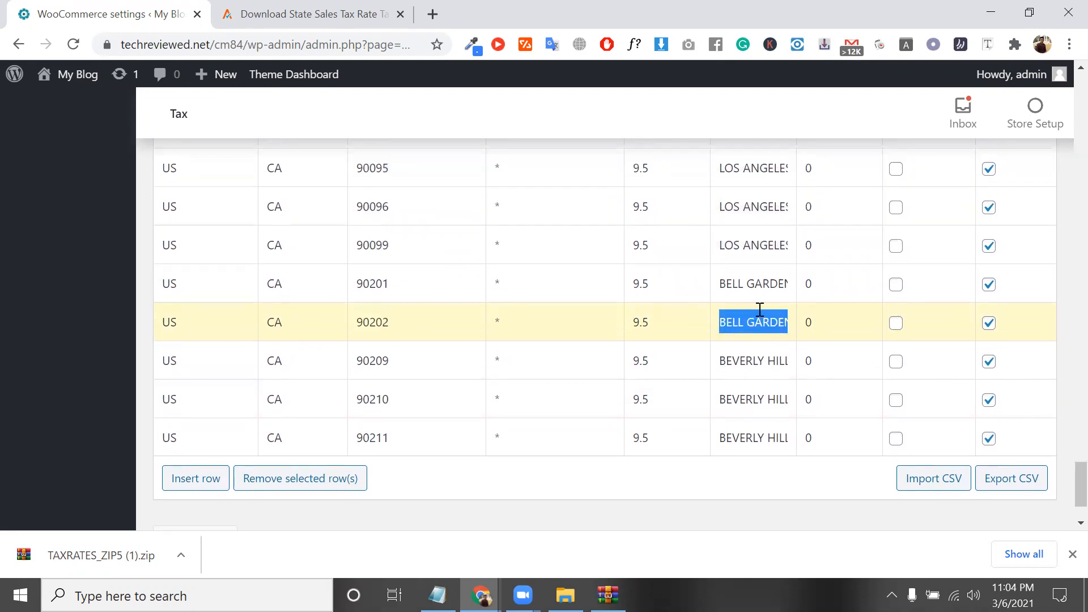
scroll(760, 309, "up", 20)
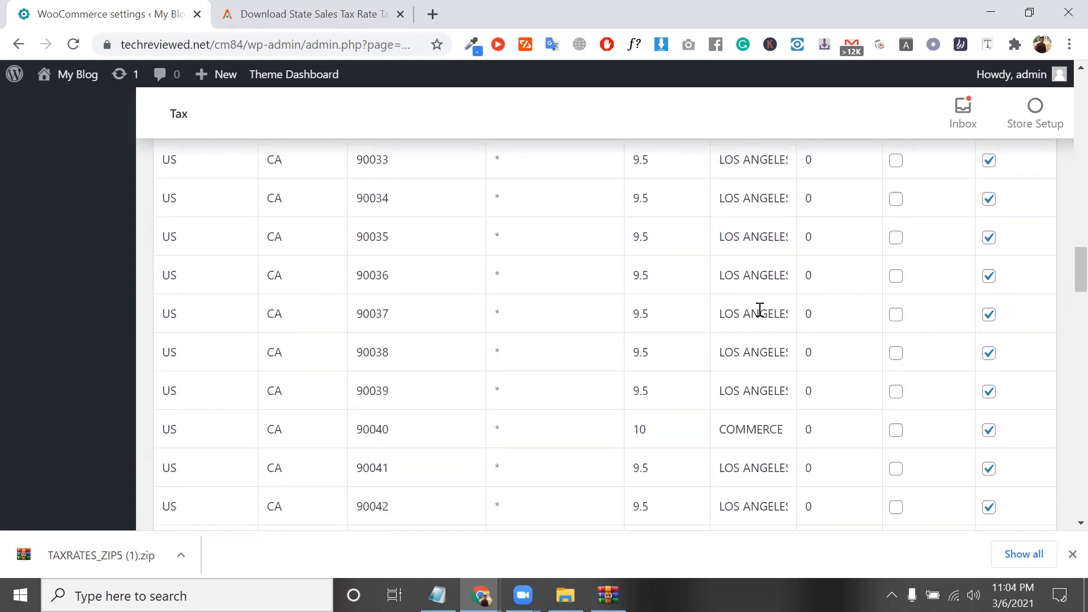
scroll(759, 309, "up", 15)
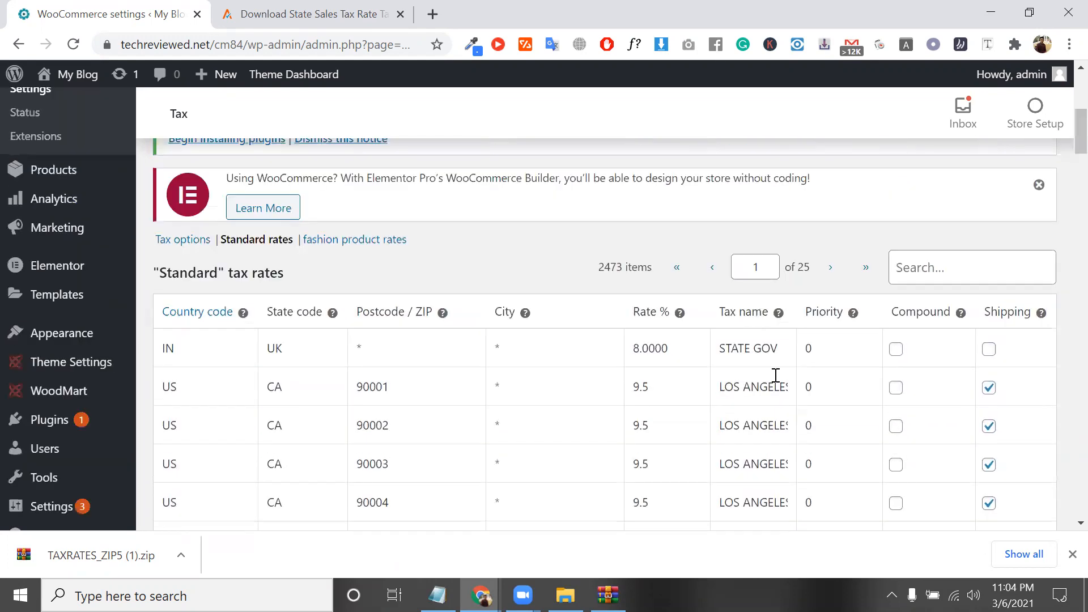
Examine the priority values of the California rates, checking the state code and priority of the 90005 row.
scroll(782, 356, "down", 3)
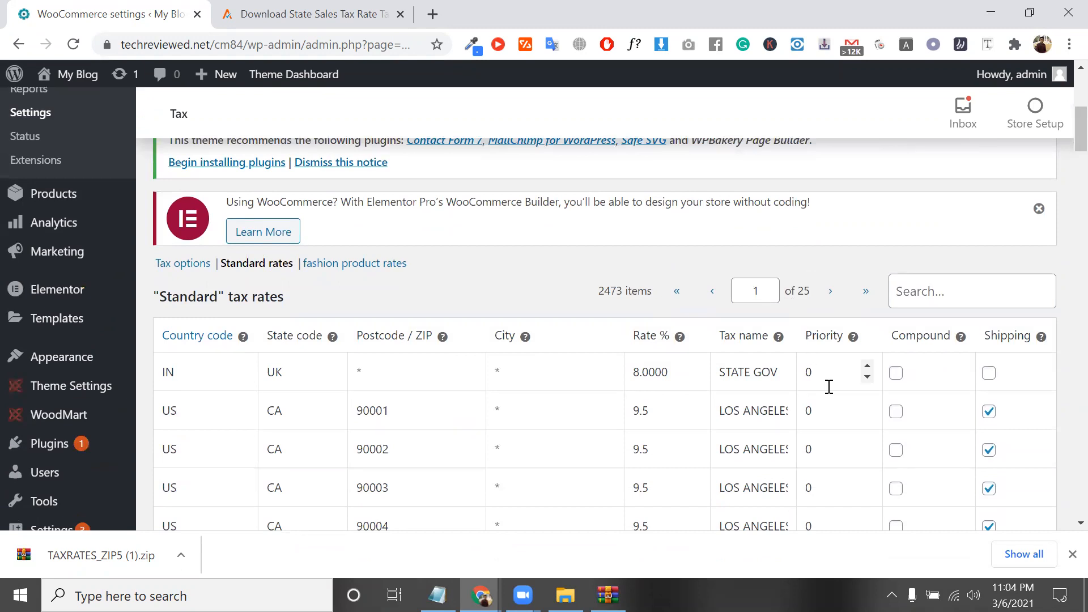
scroll(817, 343, "down", 4)
left_click(818, 340)
key("ctrl+a")
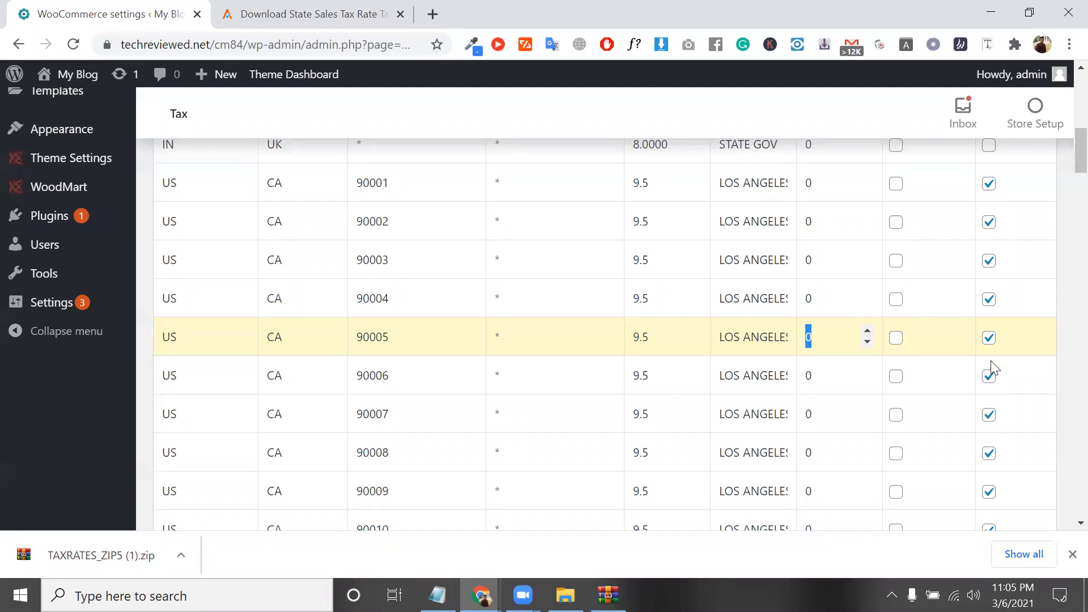
left_click(814, 341)
scroll(814, 343, "down", 1)
scroll(816, 340, "up", 5)
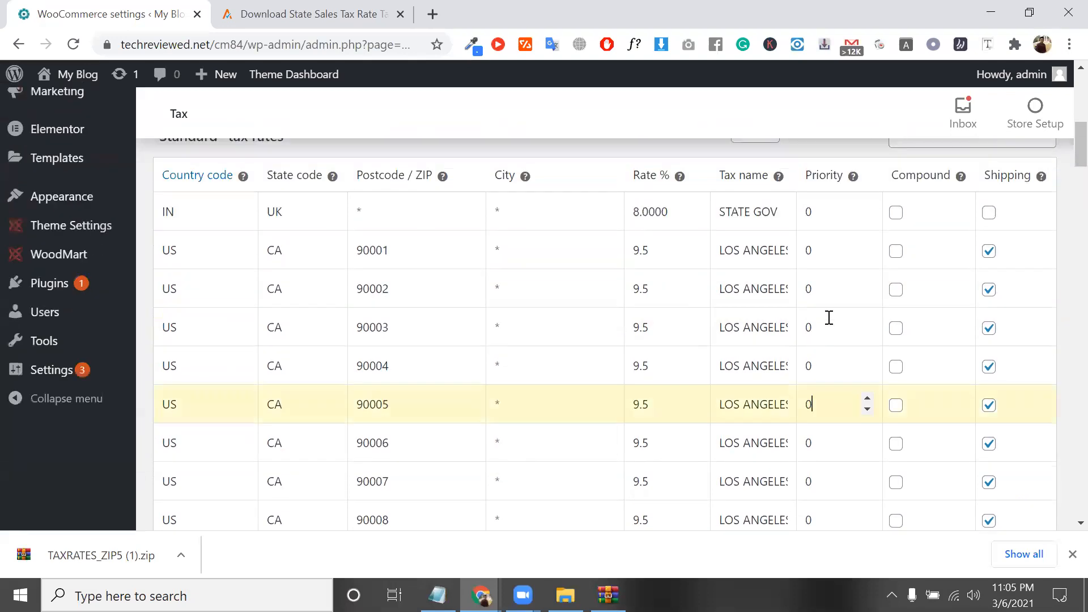
scroll(829, 447, "down", 3)
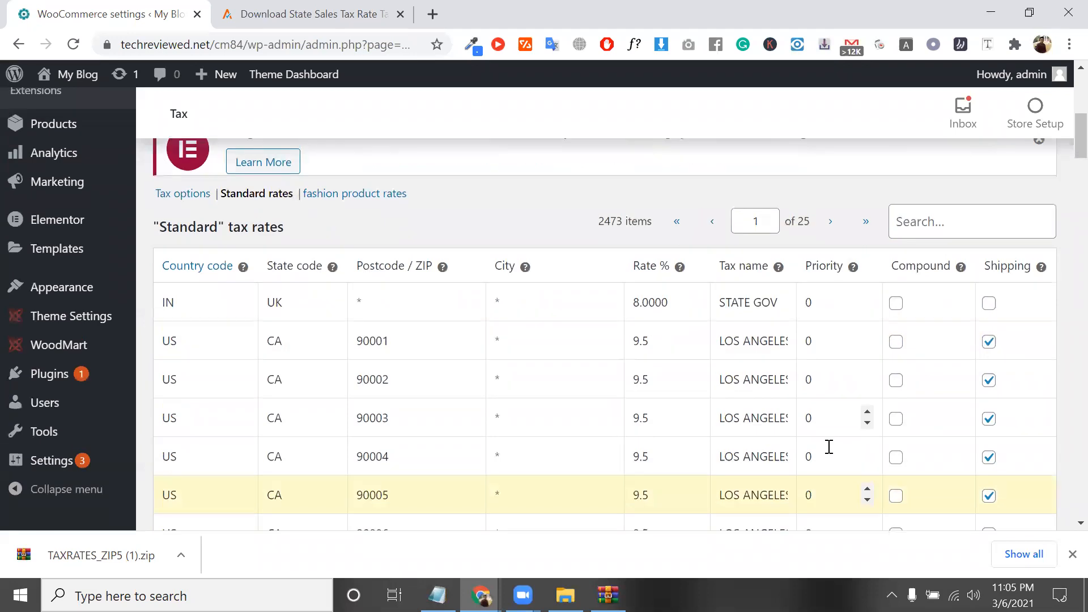
double_click(289, 382)
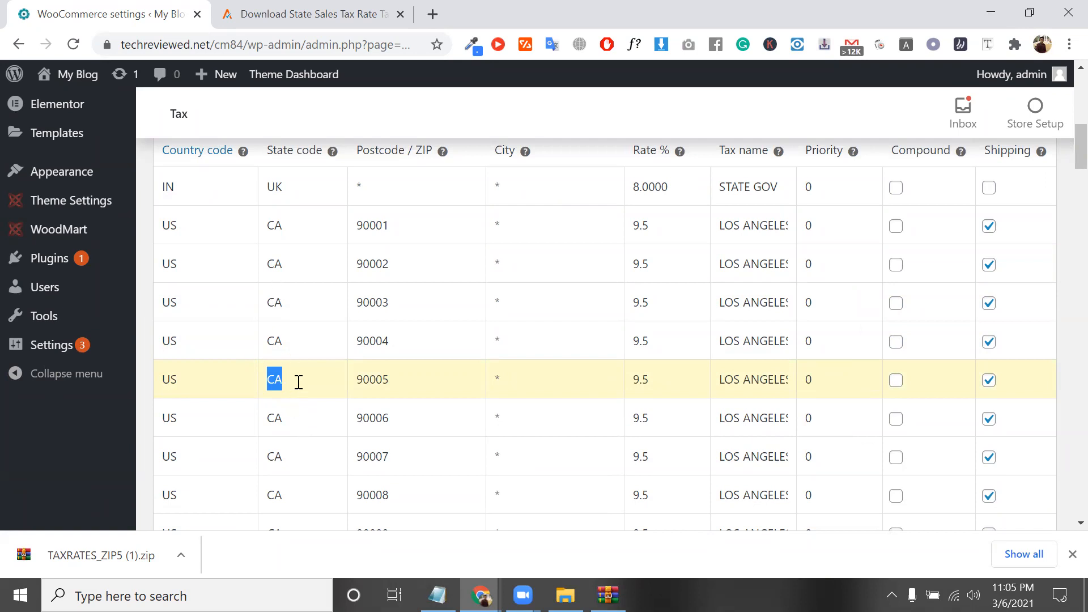
double_click(812, 379)
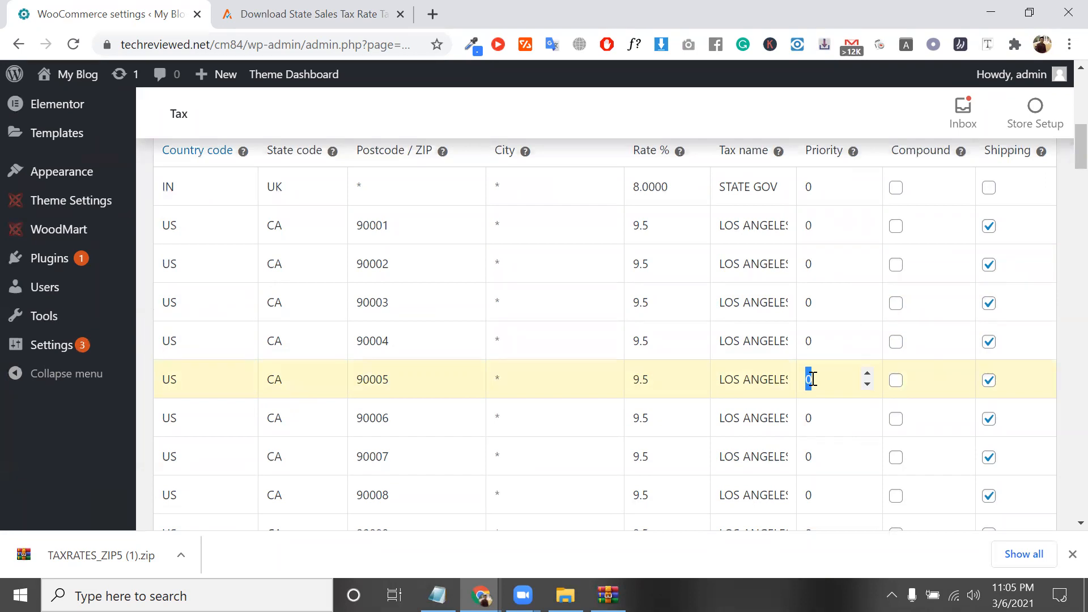
scroll(813, 380, "up", 3)
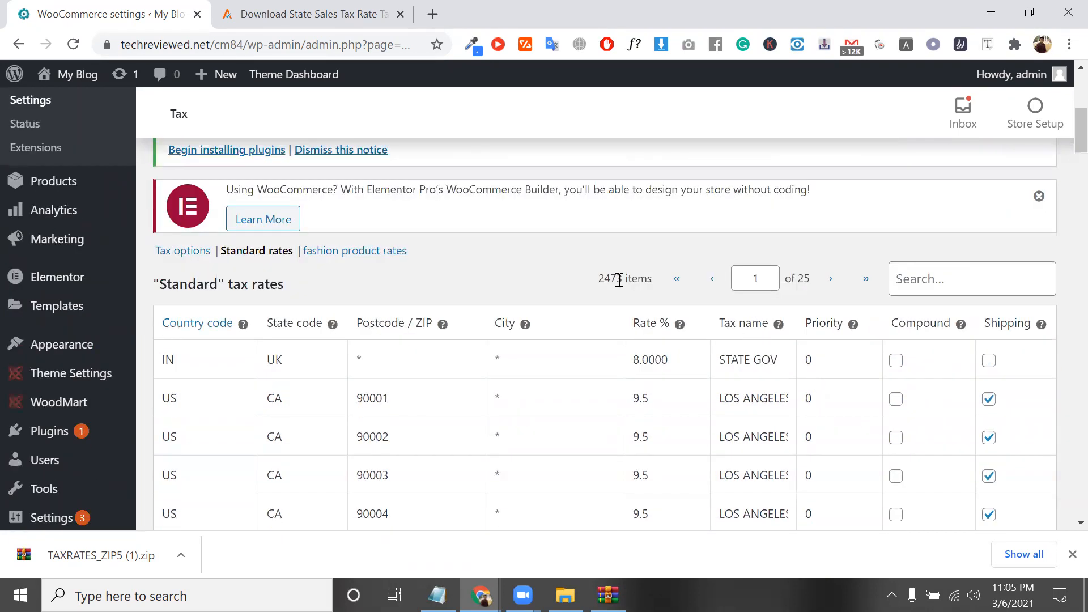
Check the total number of standard tax rates and the rate percentage of the 90001 row.
double_click(620, 280)
double_click(622, 283)
double_click(609, 283)
double_click(666, 400)
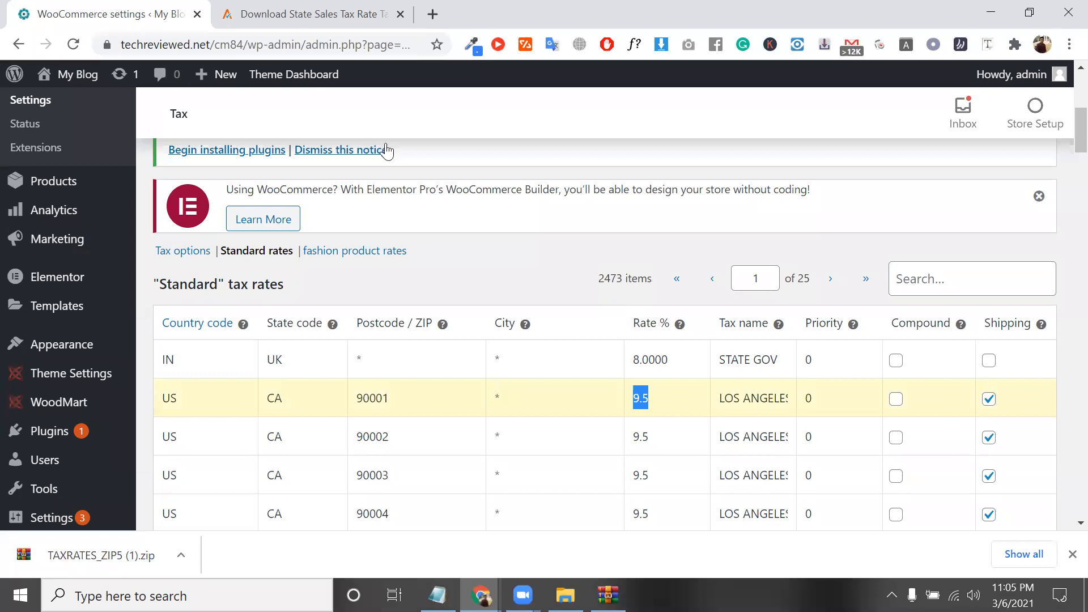
left_click(305, 14)
key("ctrl+Tab")
scroll(430, 259, "down", 20)
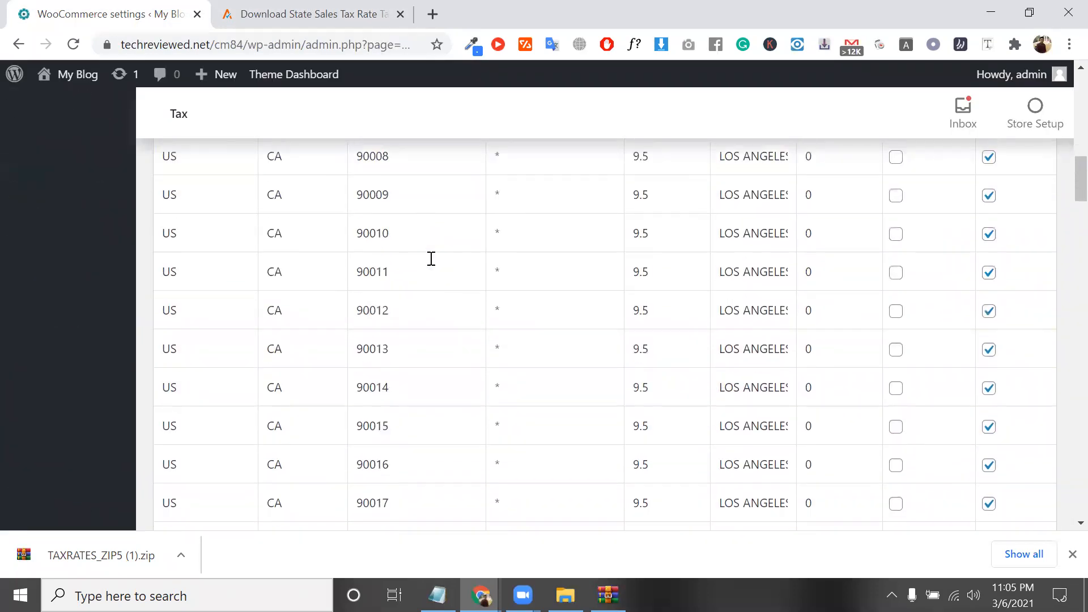
left_click(356, 7)
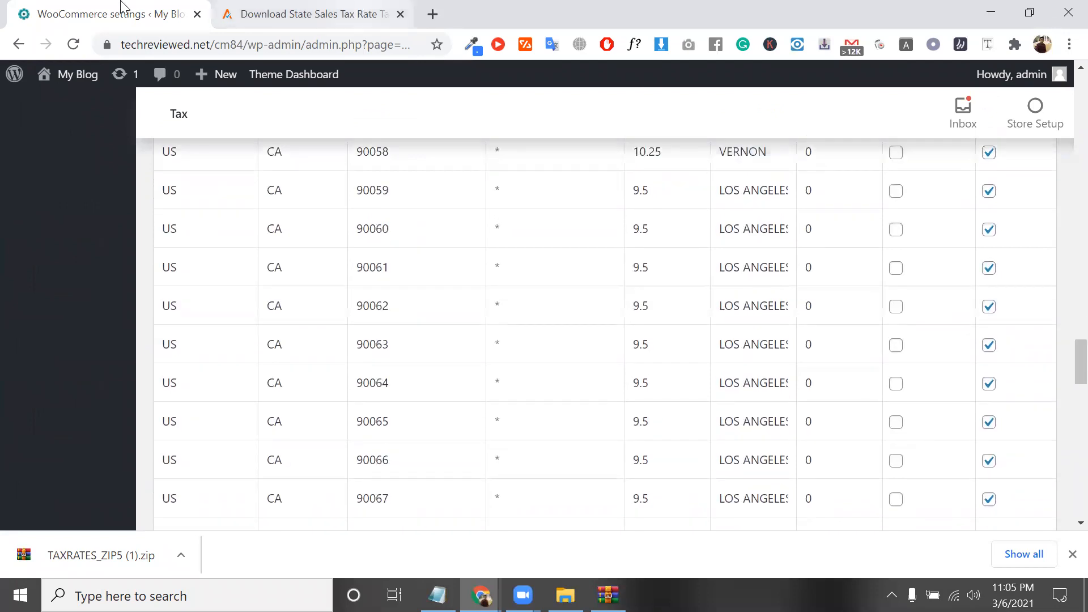
left_click(122, 7)
scroll(361, 318, "down", 2)
scroll(361, 318, "down", 10)
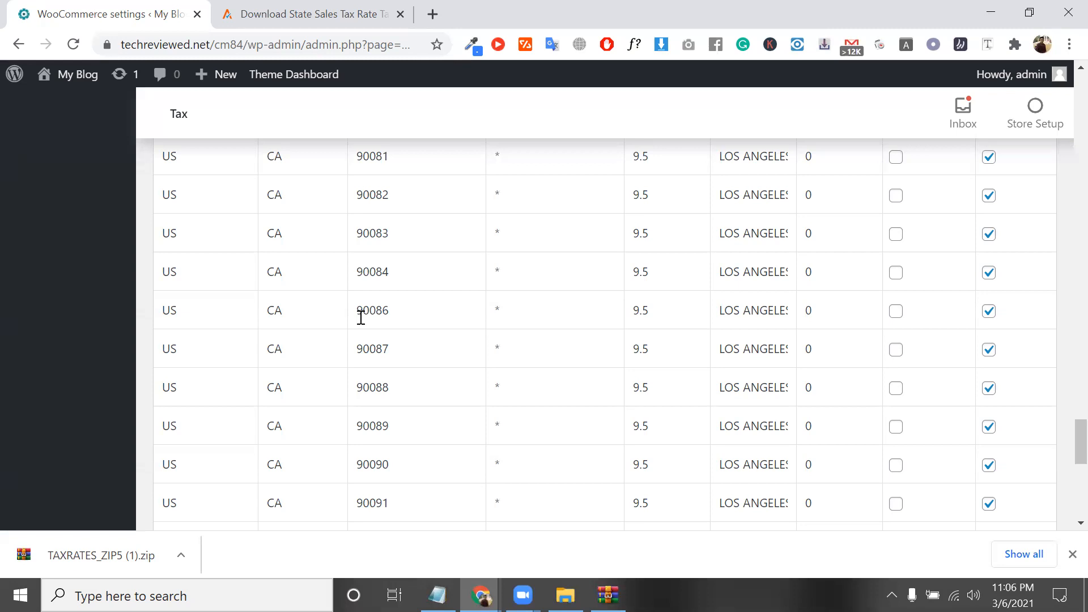
Review the rate percentages of the first California rows, checking the one for postcode 90011.
scroll(362, 318, "up", 20)
scroll(361, 317, "up", 20)
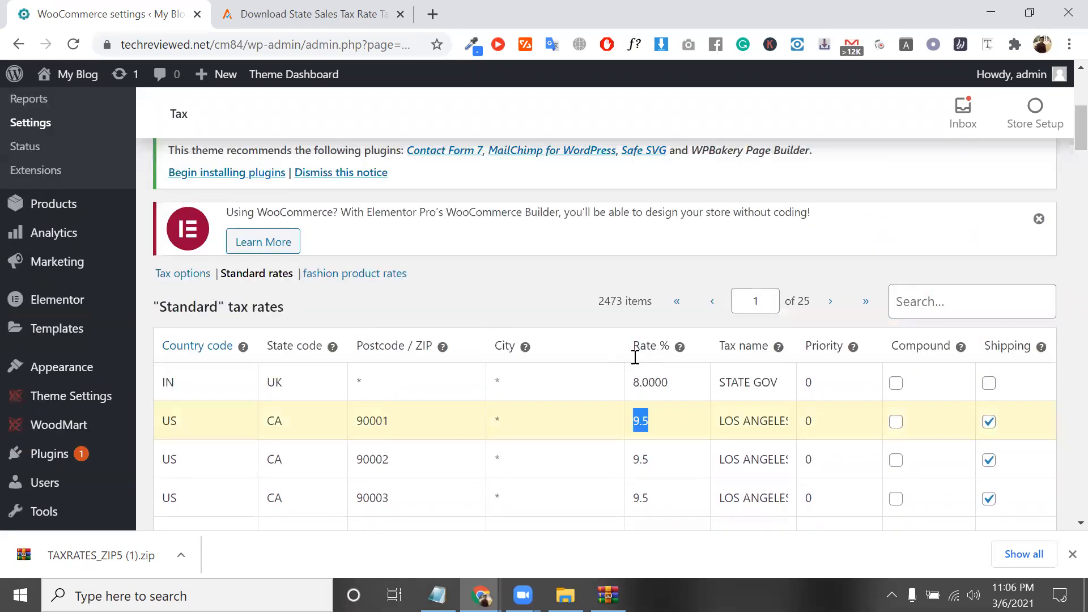
scroll(635, 357, "down", 8)
left_click(659, 365)
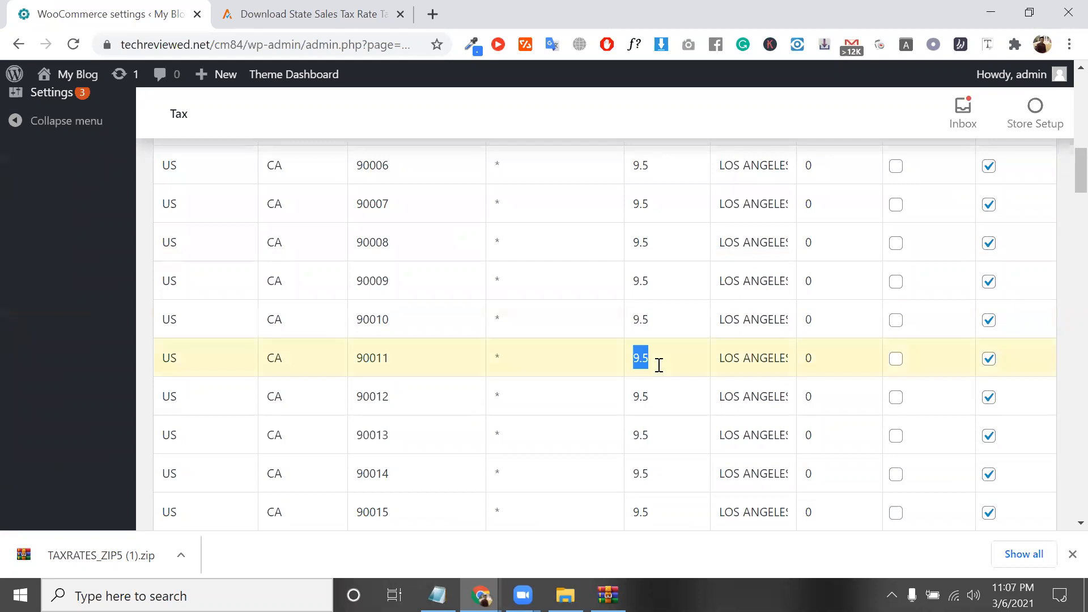
scroll(659, 364, "up", 6)
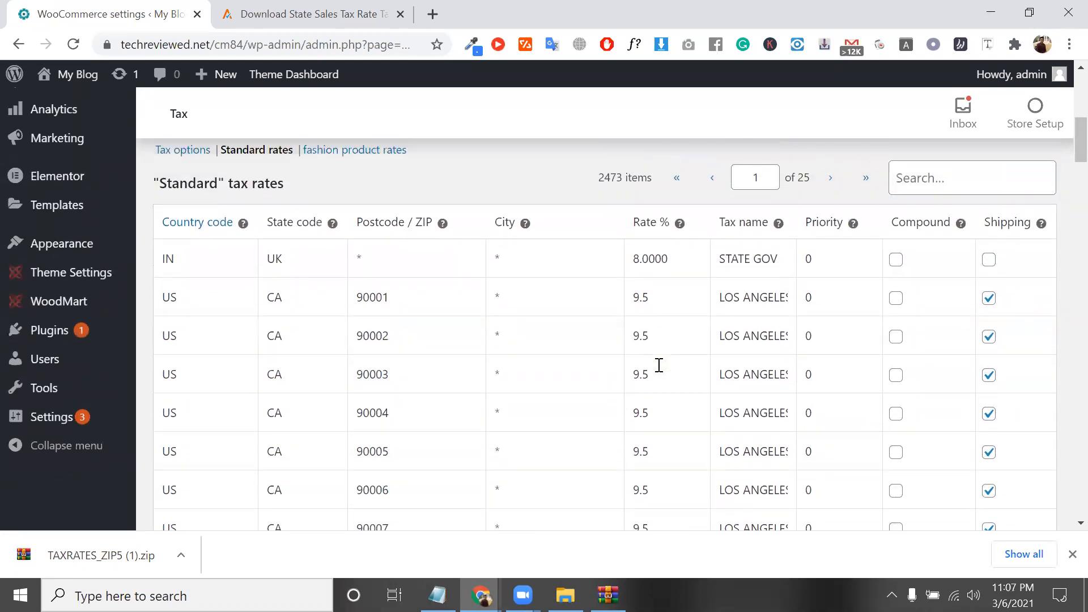
Check the rate percentages of the 90001 to 90003 rows and the Rate % column heading in the standard rates.
left_click(659, 364)
left_click(652, 335)
left_click(672, 302)
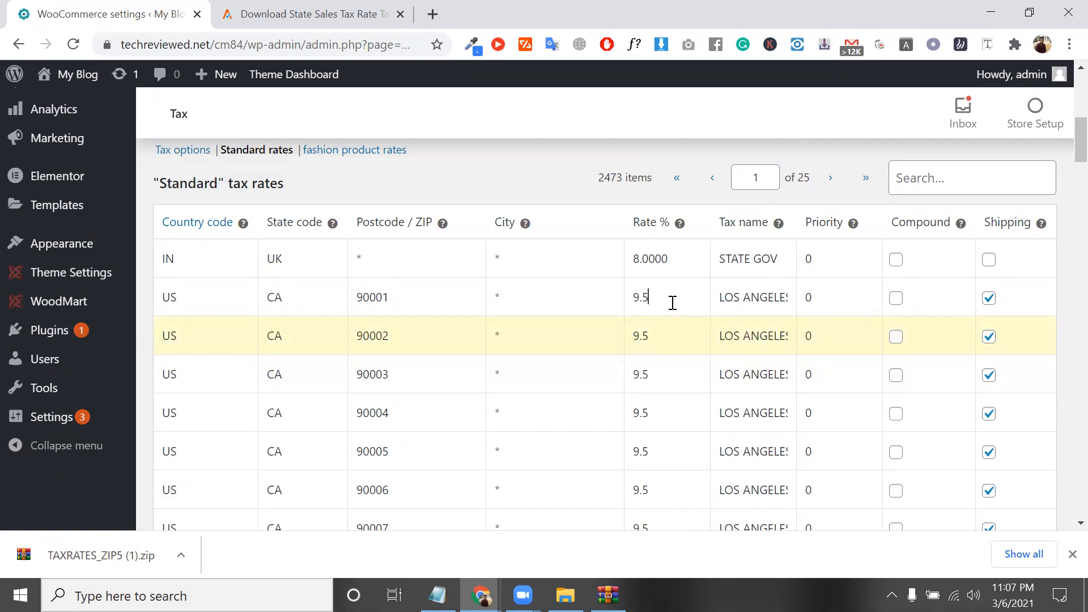
left_click(678, 253)
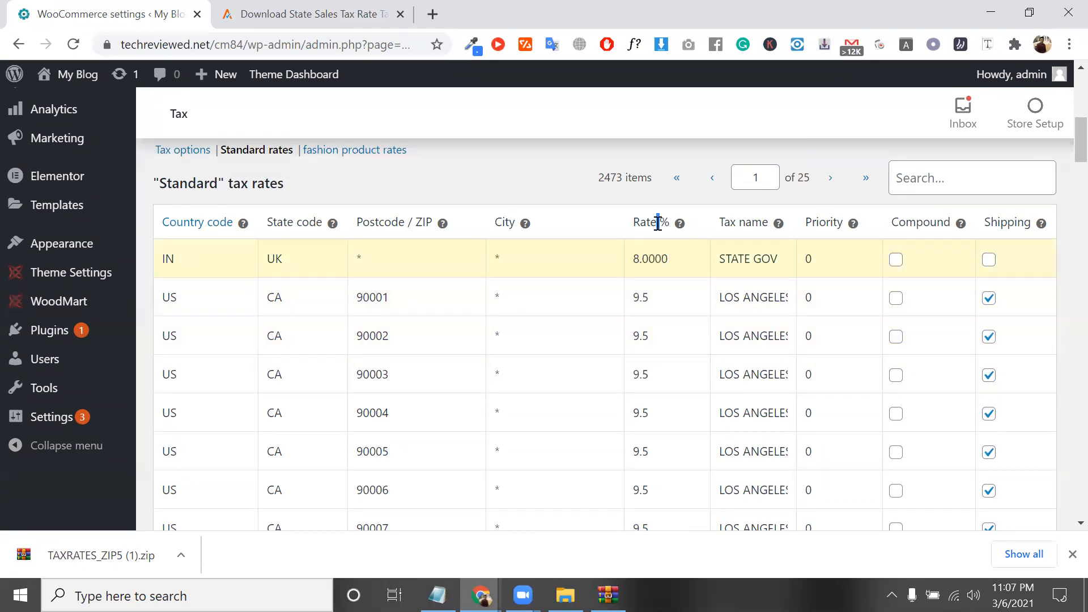
triple_click(658, 222)
scroll(658, 223, "down", 1)
scroll(662, 212, "up", 1)
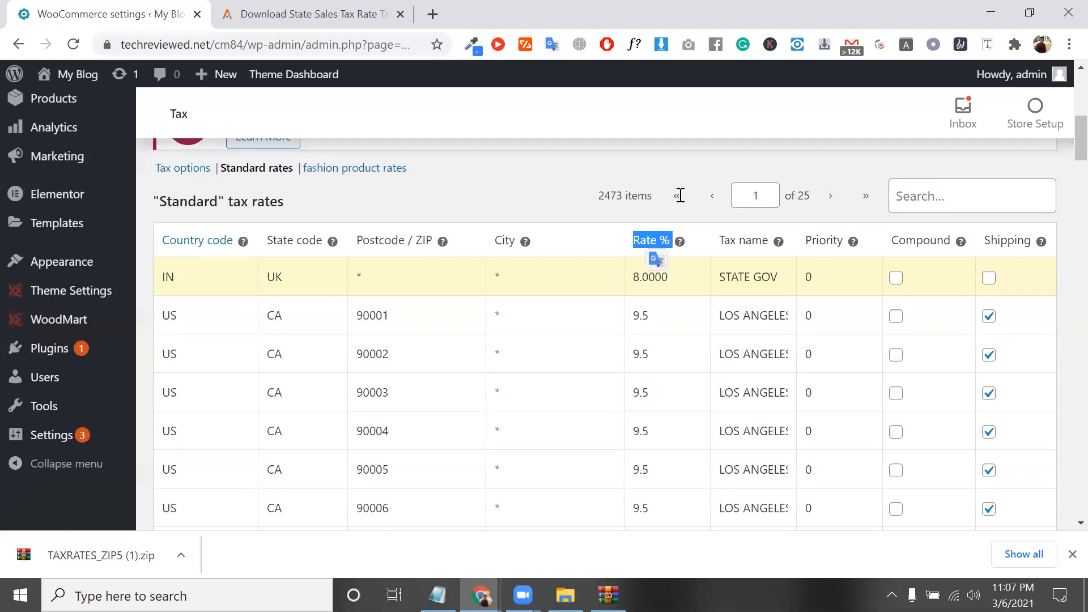
left_click(680, 195)
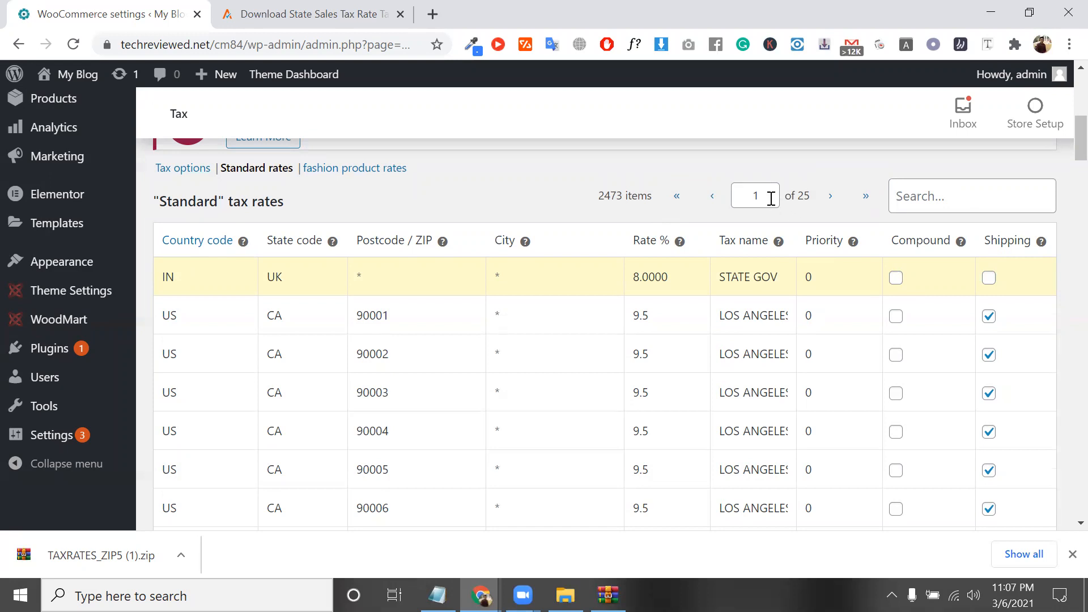
Look over the tax settings page and review the California rates down to about postcode 90040.
scroll(807, 143, "down", 1)
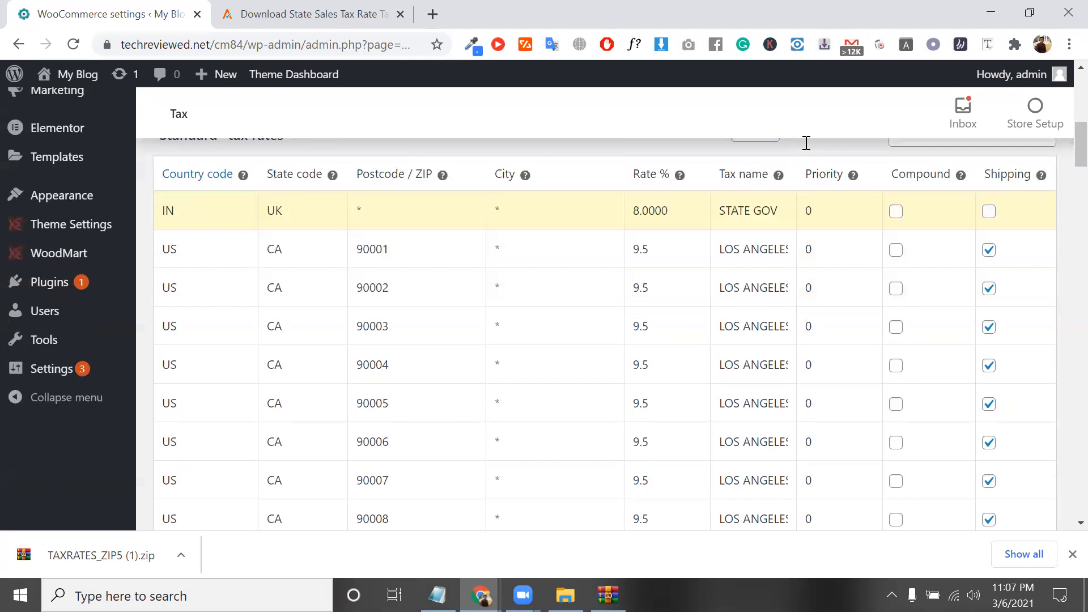
scroll(676, 452, "up", 5)
scroll(675, 452, "up", 3)
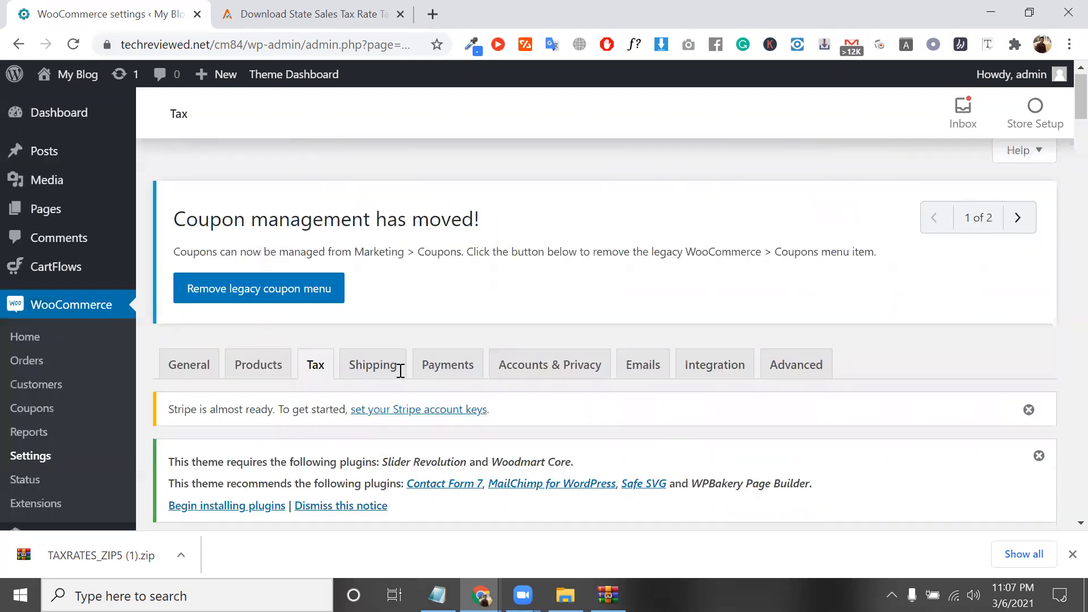
scroll(401, 369, "down", 15)
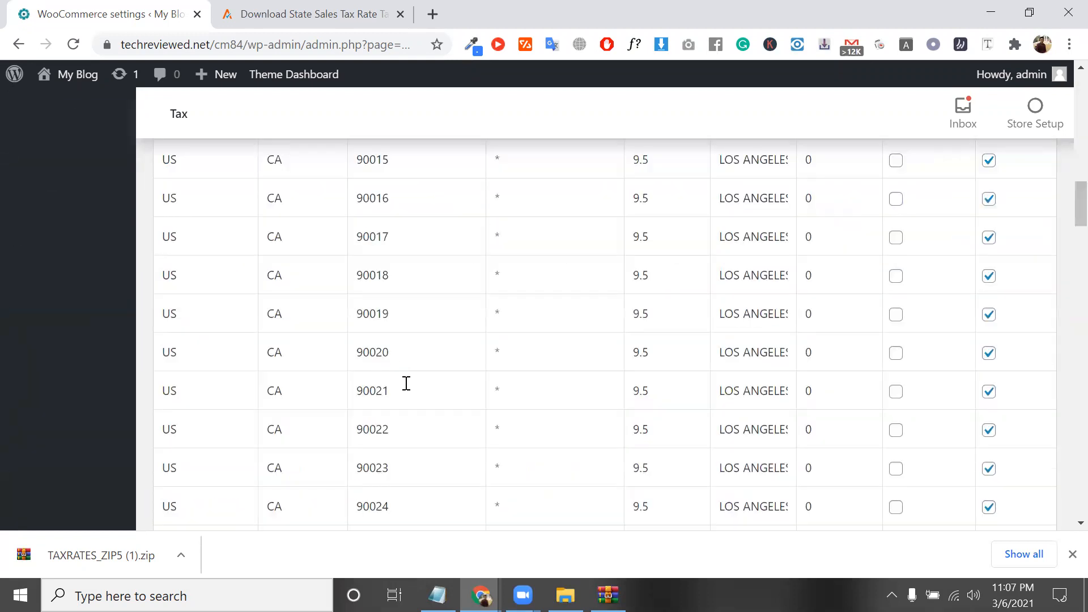
scroll(407, 384, "down", 12)
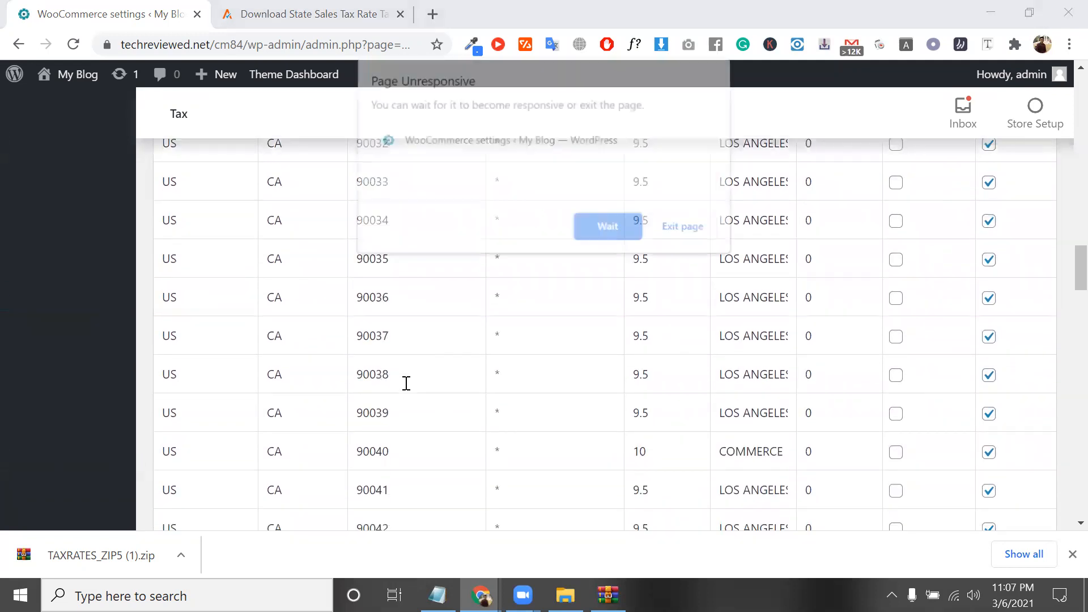
left_click(683, 230)
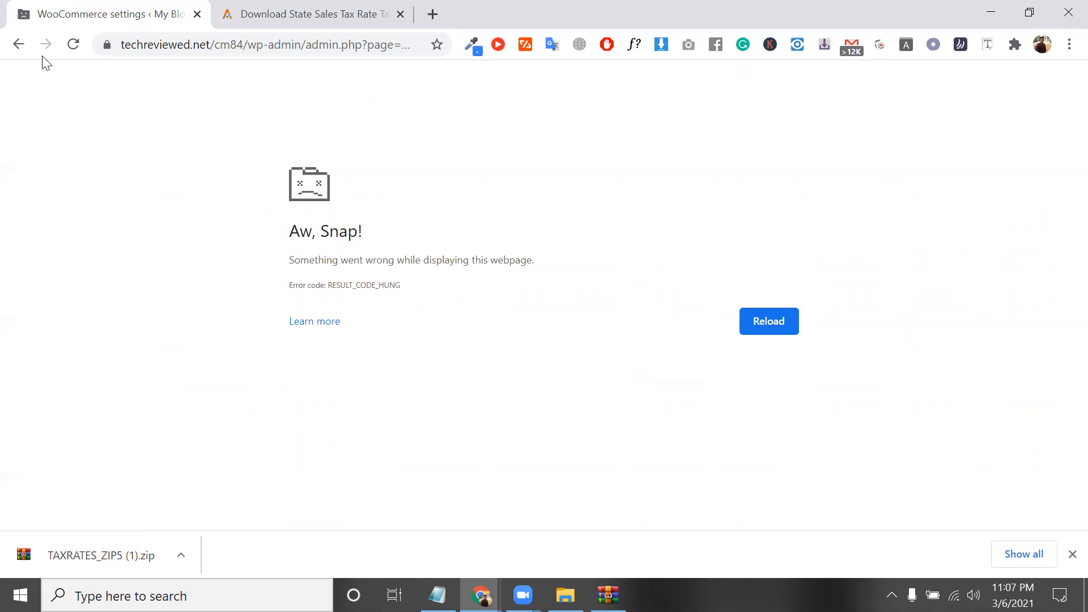
left_click(250, 44)
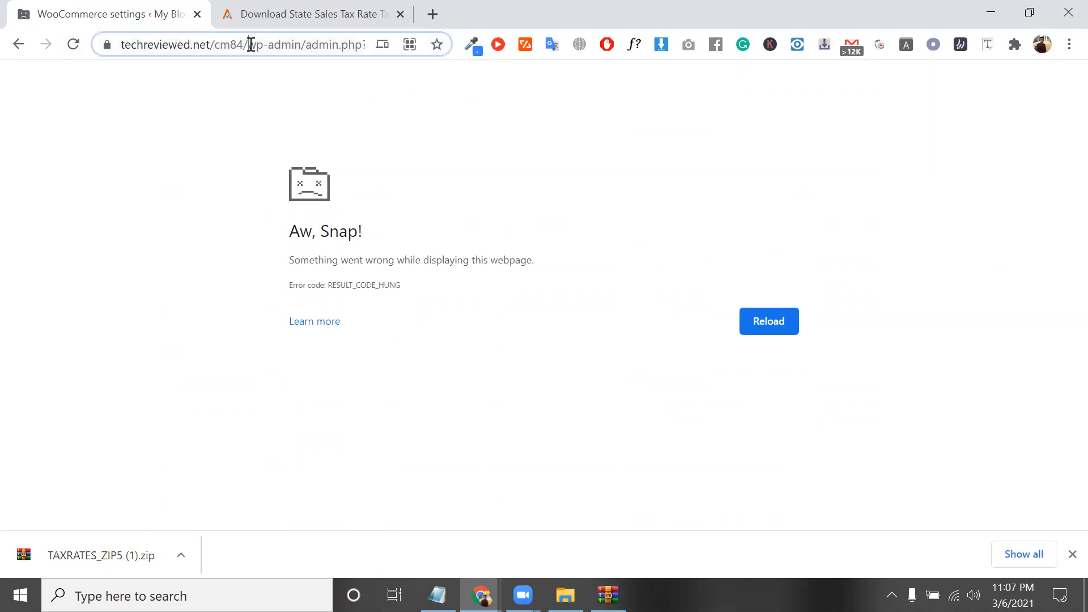
left_click(312, 44)
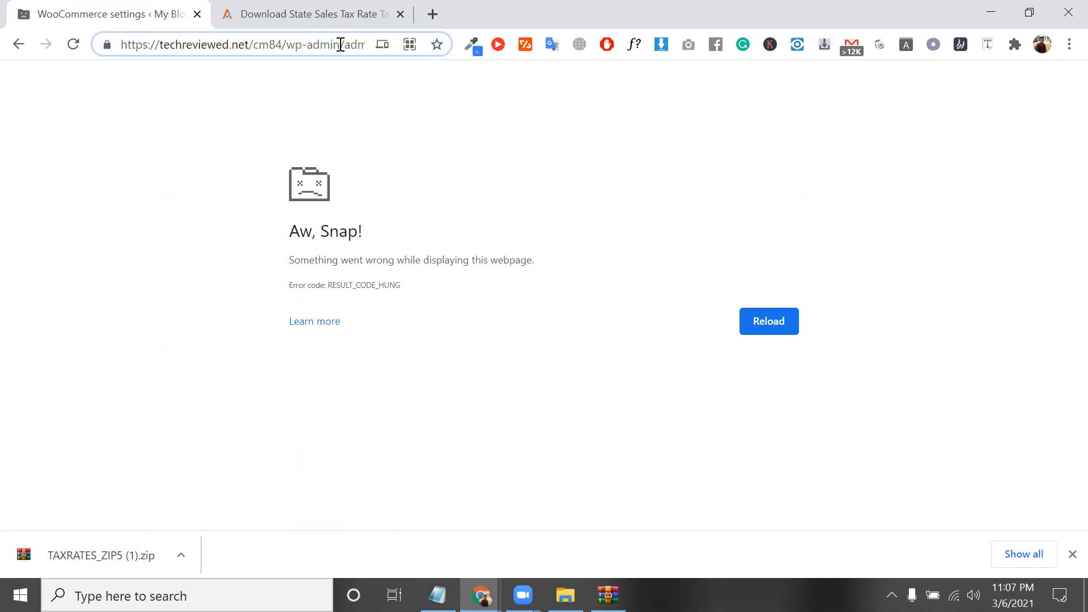
key("ctrl+a")
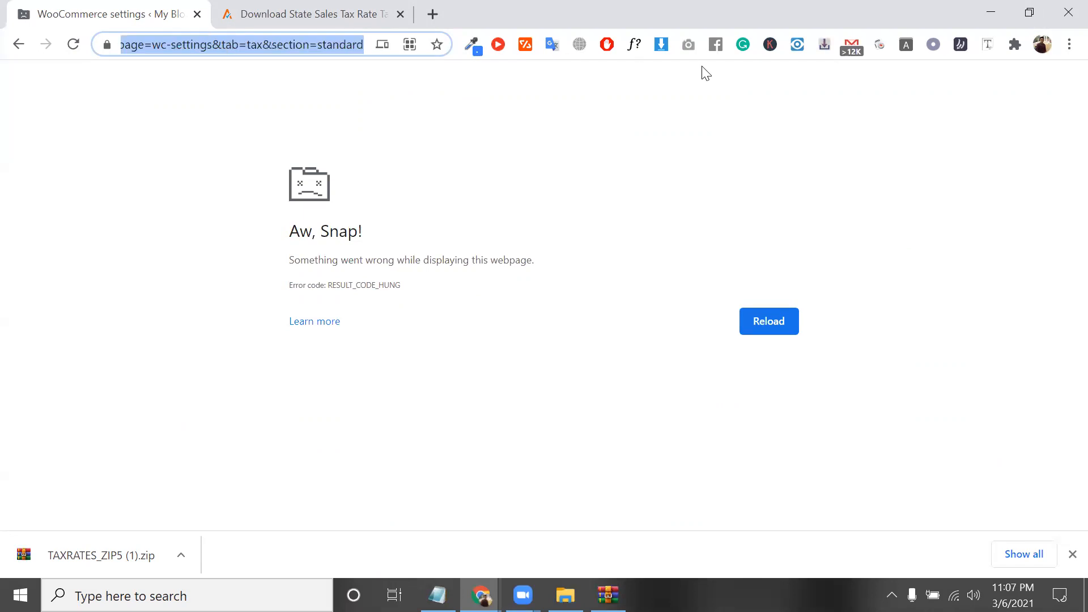
type("https://techreviewed.net/cm84/wp-admin/")
key("Return")
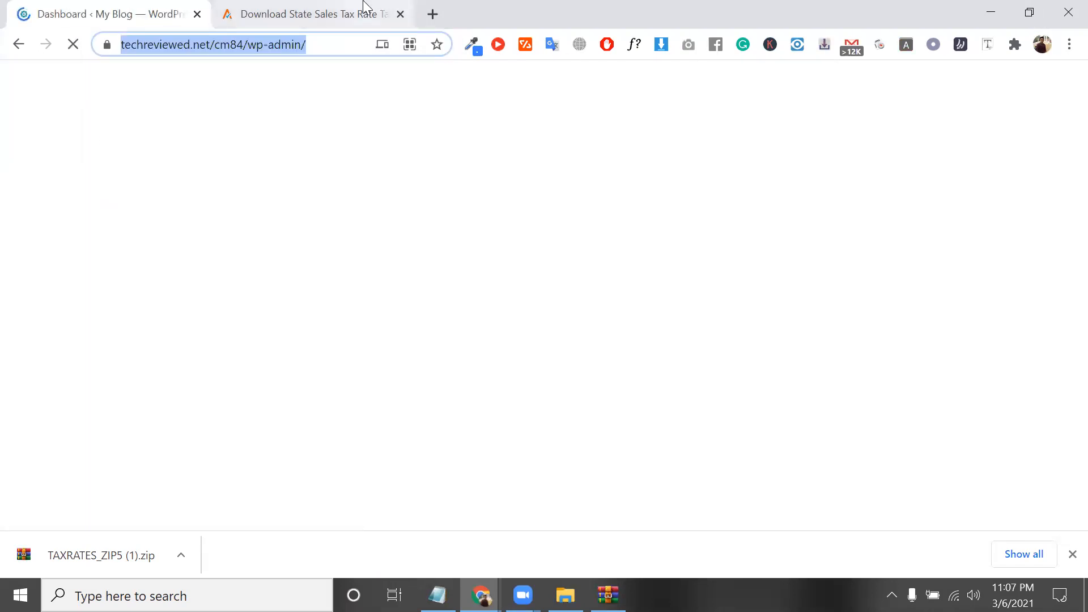
On the Avalara tax table page, select Arizona, California, Kansas, Kentucky, Louisiana, New Jersey, New Mexico and New York.
key("ctrl+Tab")
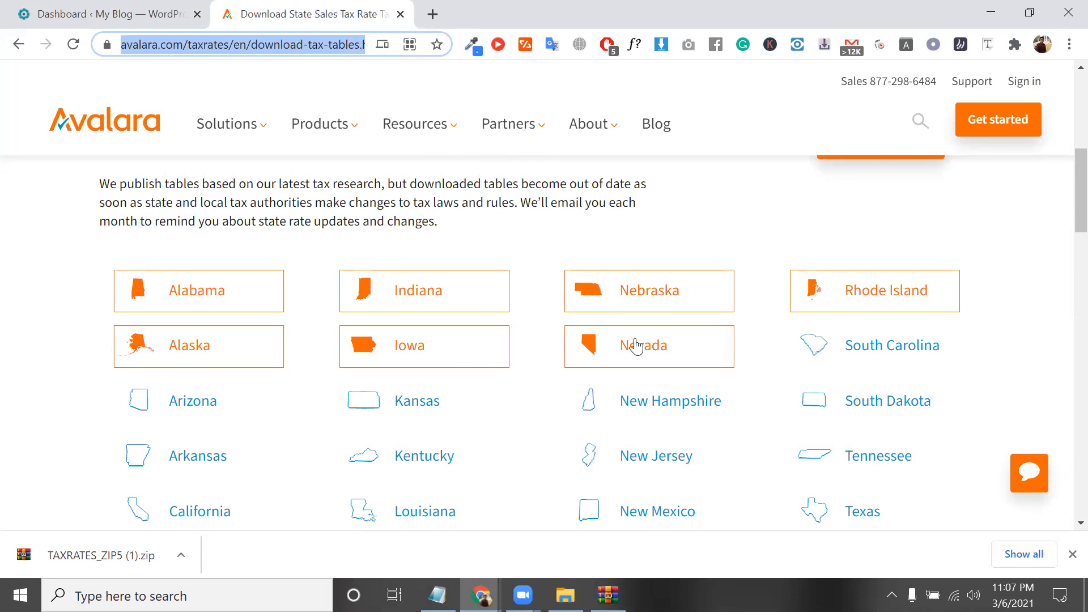
scroll(636, 345, "down", 1)
scroll(448, 386, "down", 2)
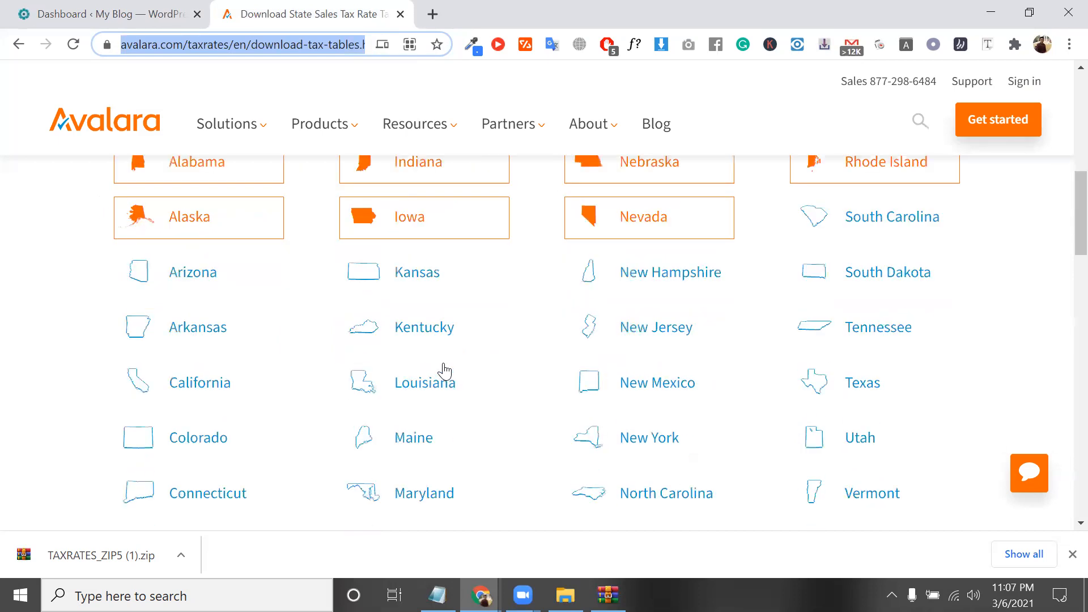
scroll(191, 376, "down", 1)
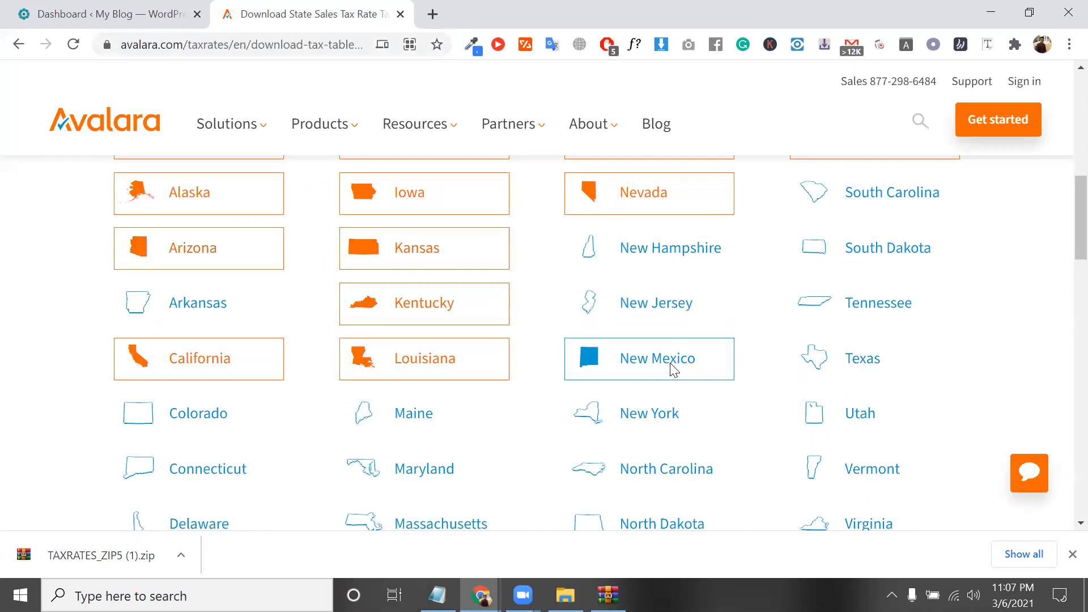
scroll(668, 364, "down", 7)
scroll(687, 366, "up", 7)
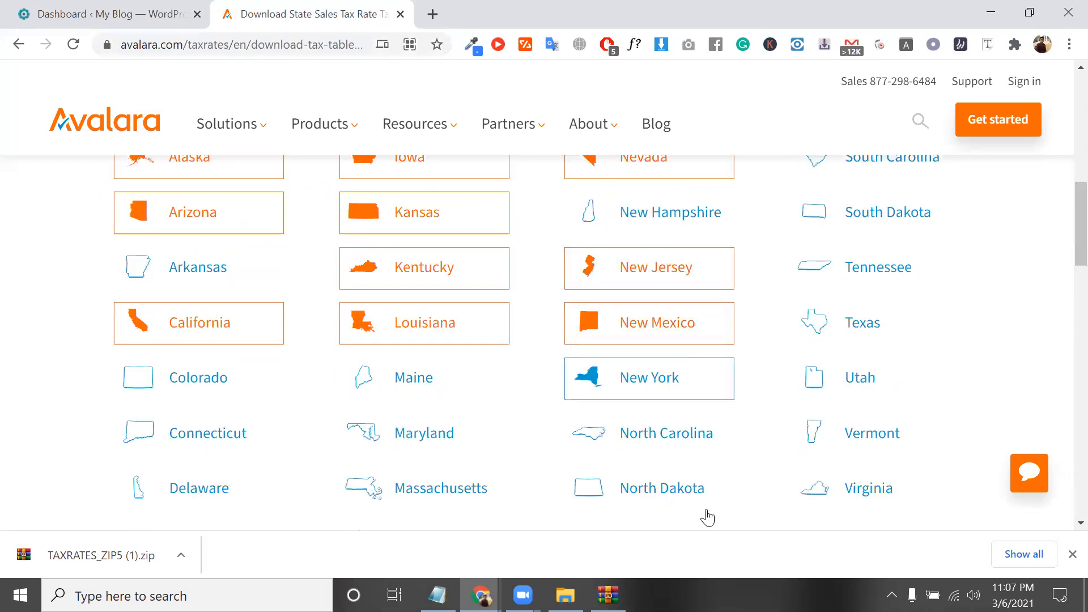
Add North Carolina, North Dakota and Ohio to the selected states, and look over the rest of the page.
left_click(684, 447)
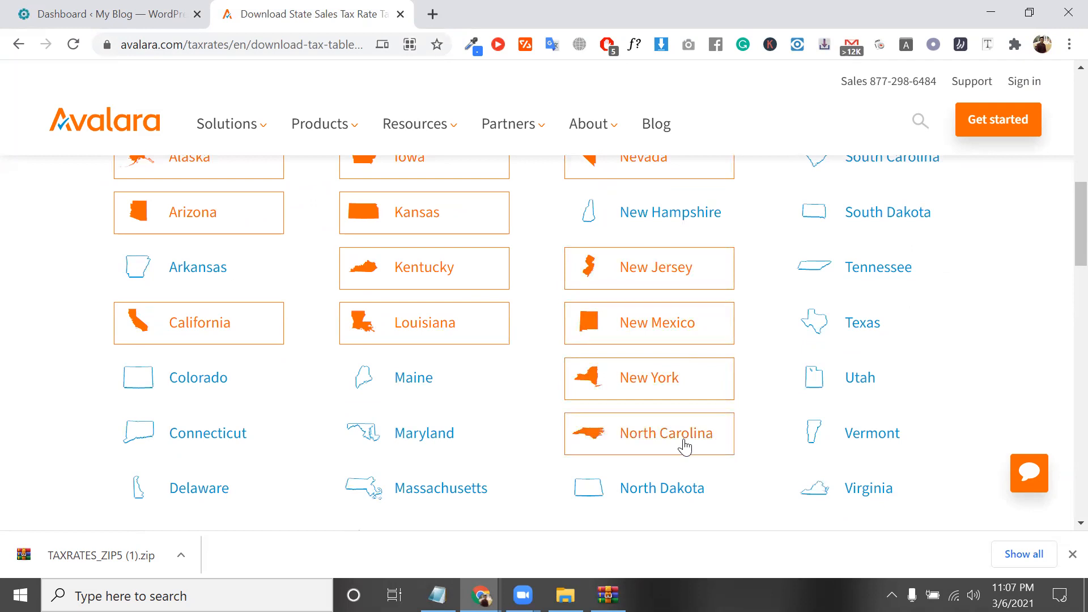
scroll(669, 426, "down", 1)
left_click(668, 425)
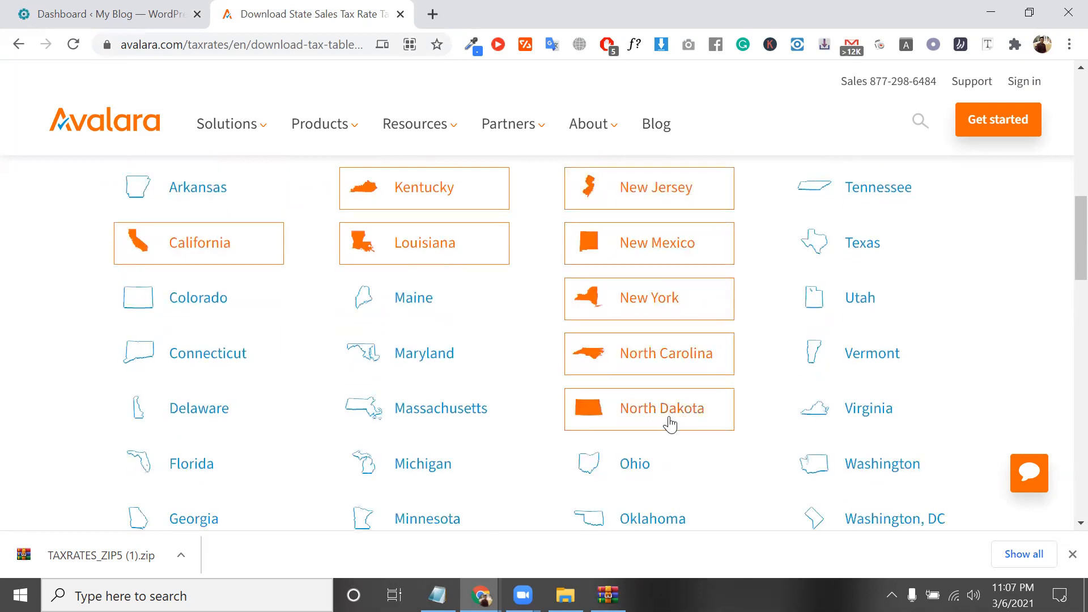
scroll(669, 424, "down", 2)
scroll(663, 329, "down", 1)
left_click(638, 286)
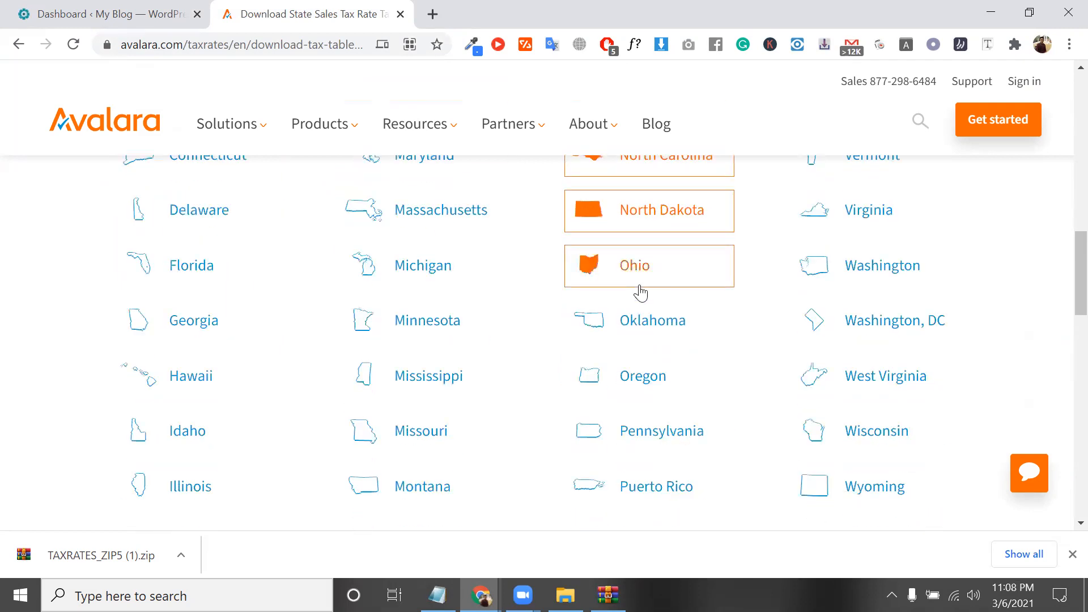
scroll(649, 272, "down", 10)
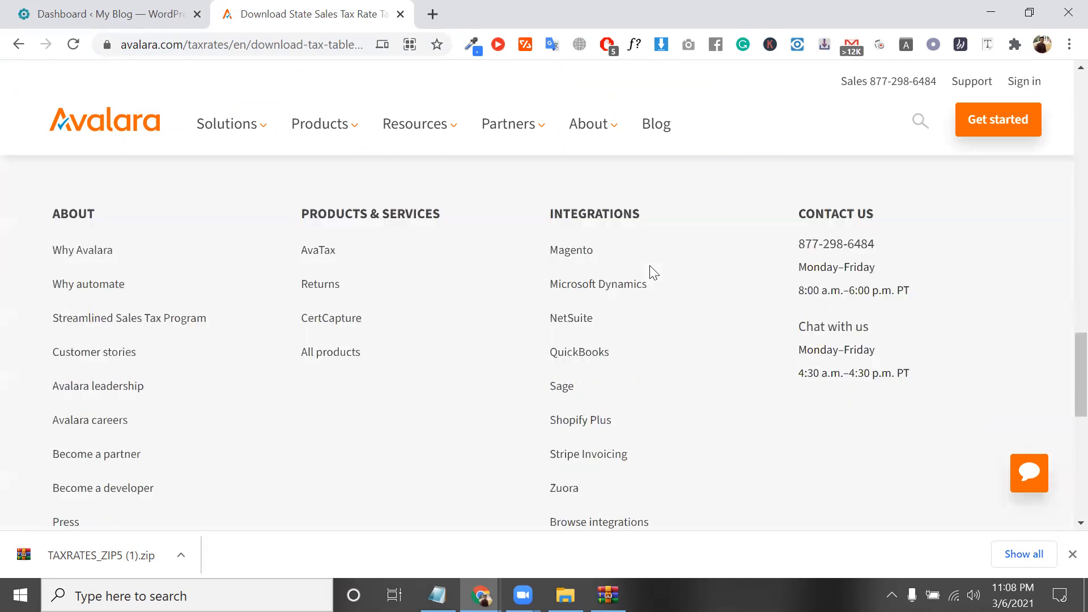
scroll(423, 111, "up", 7)
scroll(400, 328, "up", 10)
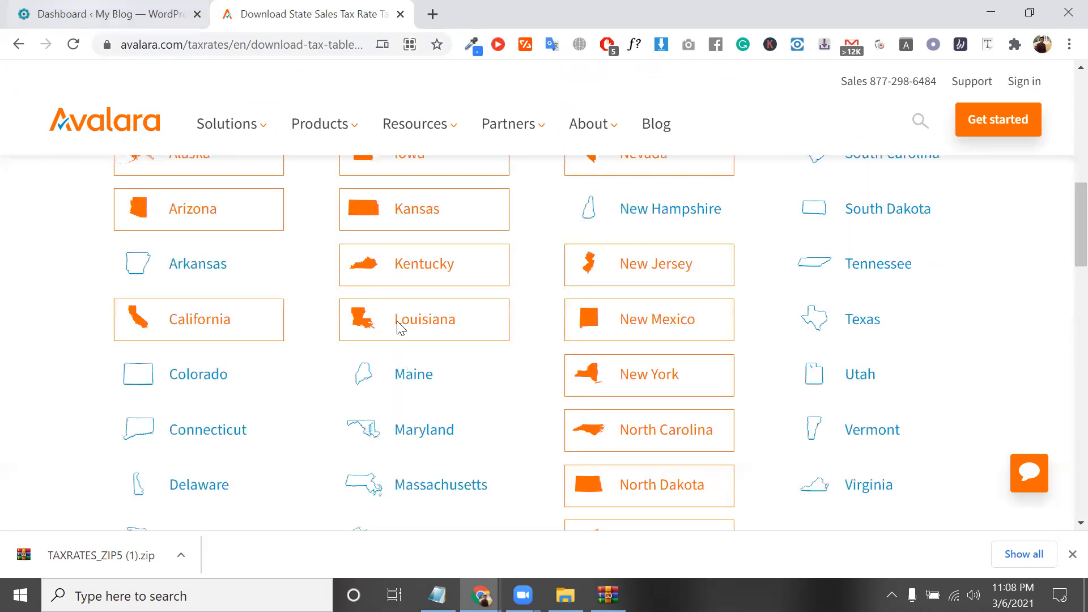
Return to the WordPress dashboard and look through its overview widgets.
key("ctrl+shift+Tab")
scroll(398, 326, "down", 3)
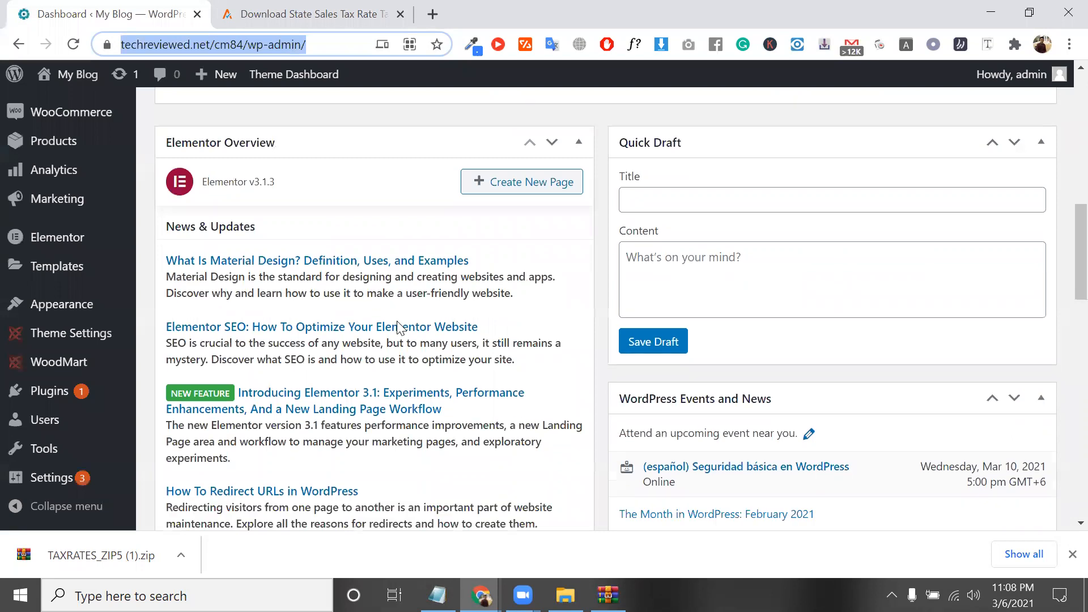
scroll(399, 327, "down", 5)
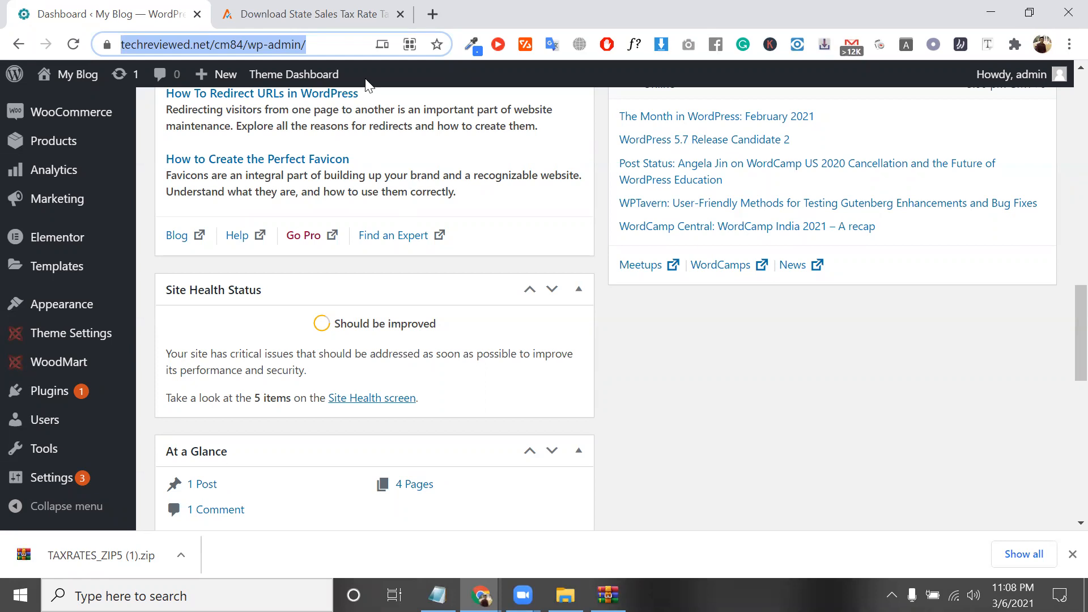
Go back to the Avalara download page and read its heading and the ZIP code subheading.
left_click(305, 7)
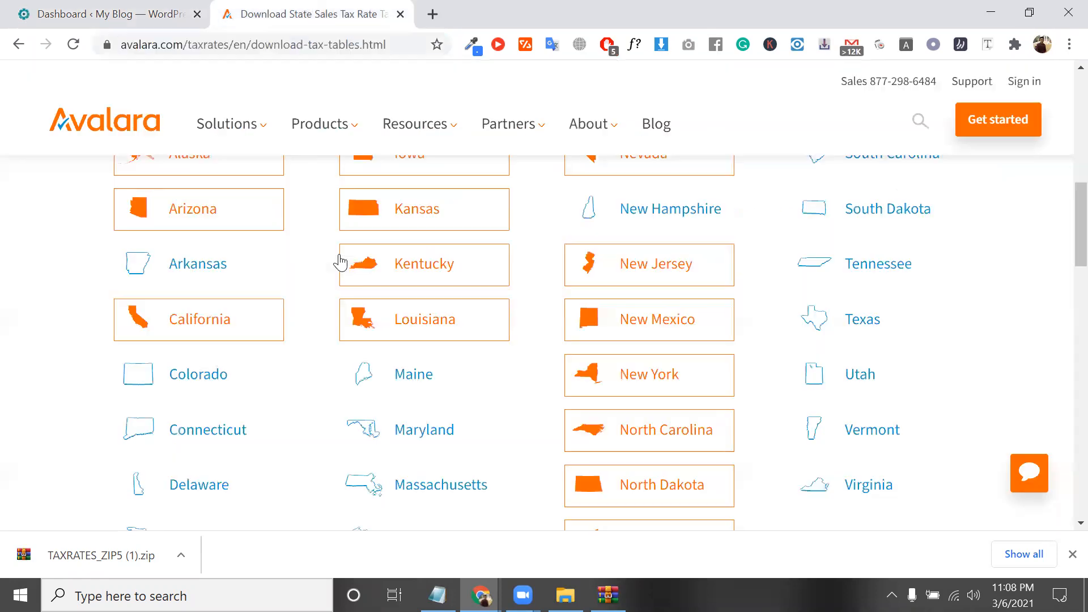
scroll(363, 340, "up", 2)
scroll(426, 332, "up", 5)
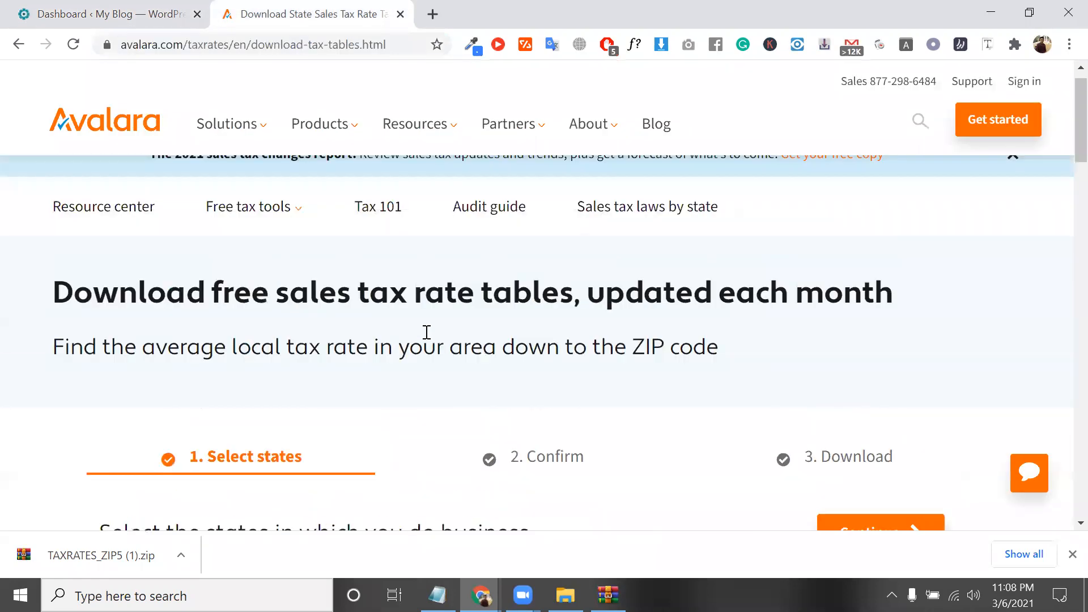
triple_click(427, 332)
scroll(536, 257, "down", 2)
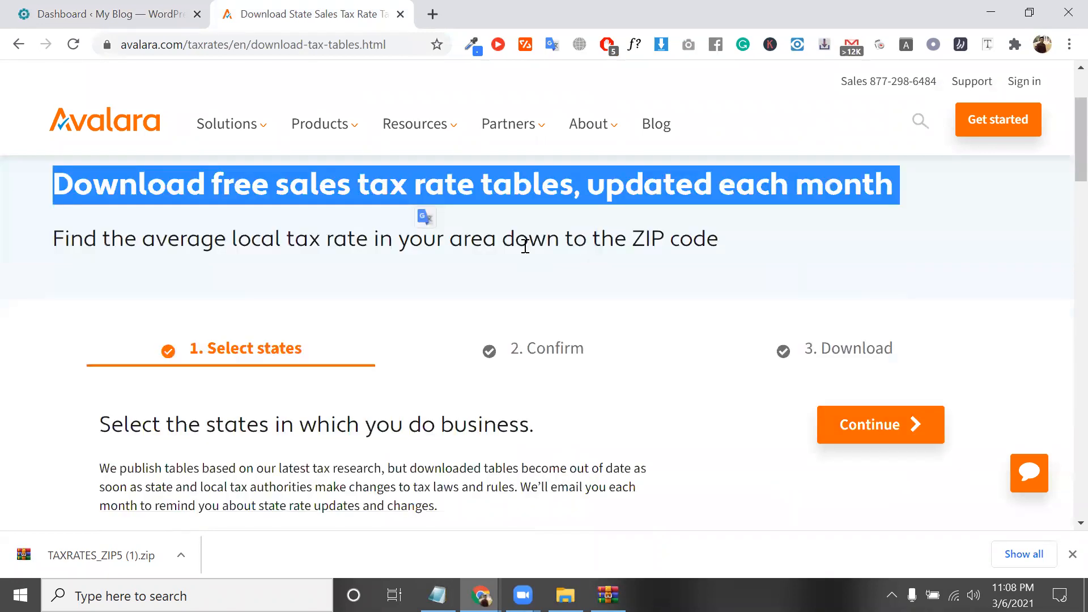
double_click(527, 235)
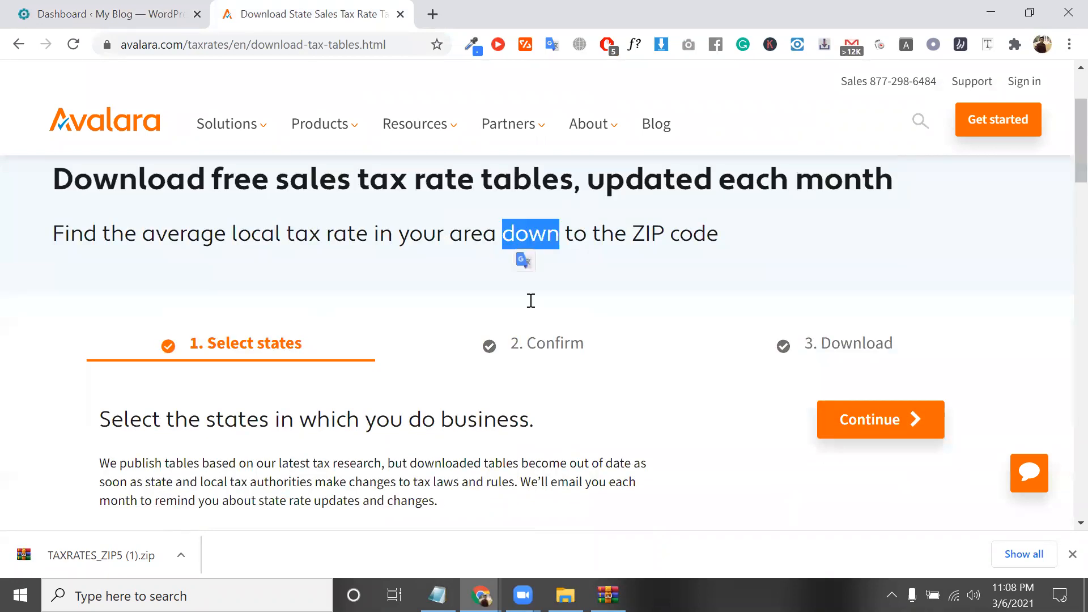
Highlight the word "updated" in the Avalara page heading to examine how often the rate tables are refreshed.
scroll(531, 300, "up", 2)
double_click(527, 310)
triple_click(661, 294)
left_click(664, 300)
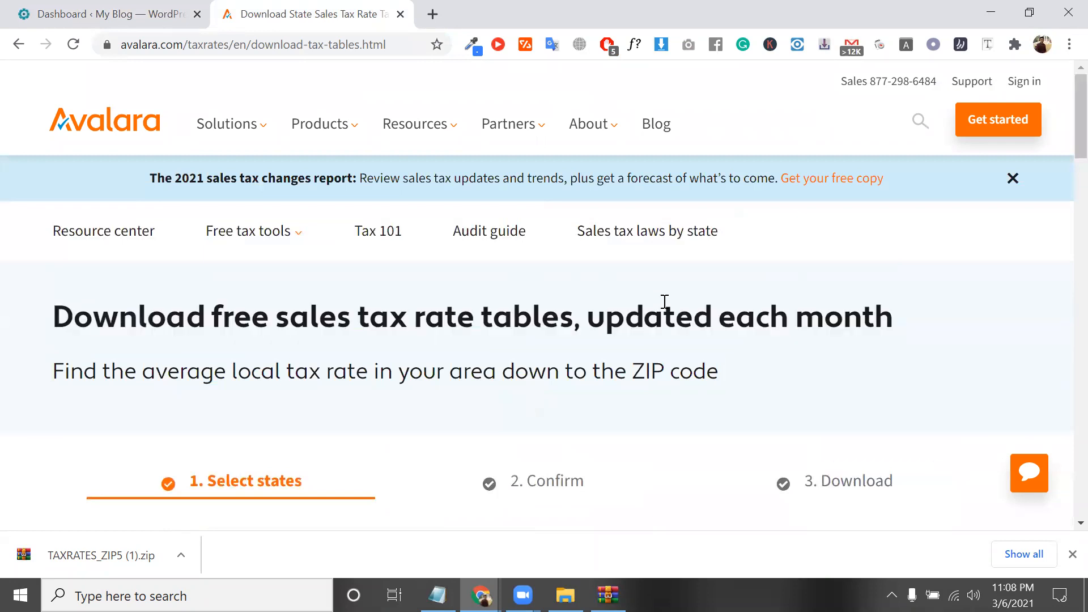
double_click(664, 301)
scroll(664, 301, "down", 2)
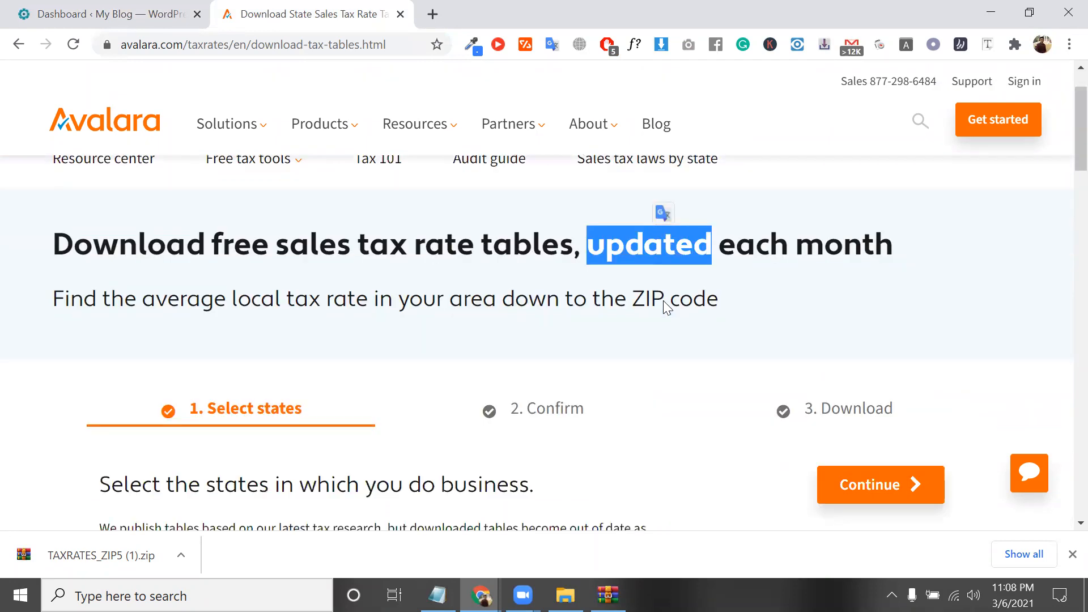
scroll(816, 239, "up", 2)
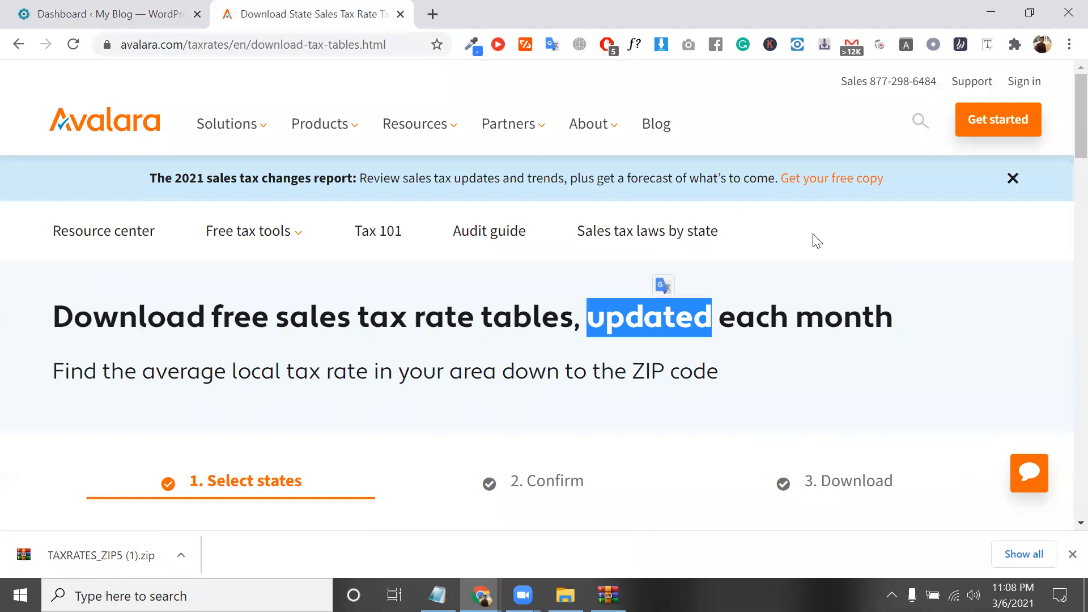
Dismiss the 2021 sales tax changes report banner and highlight the web address of the Avalara tax table download page.
left_click(1008, 185)
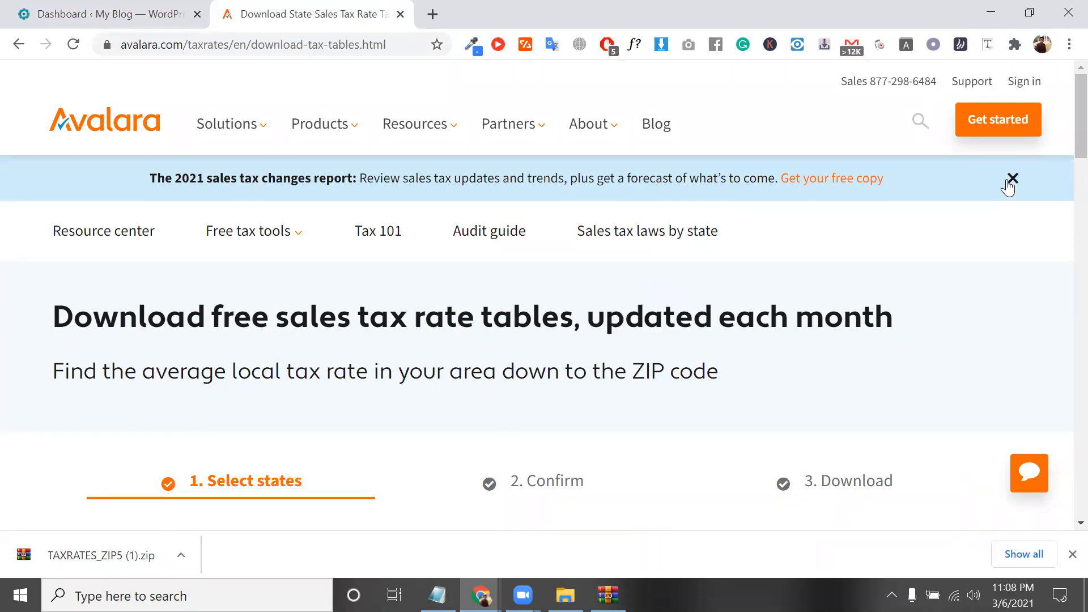
left_click_drag(648, 192, 547, 186)
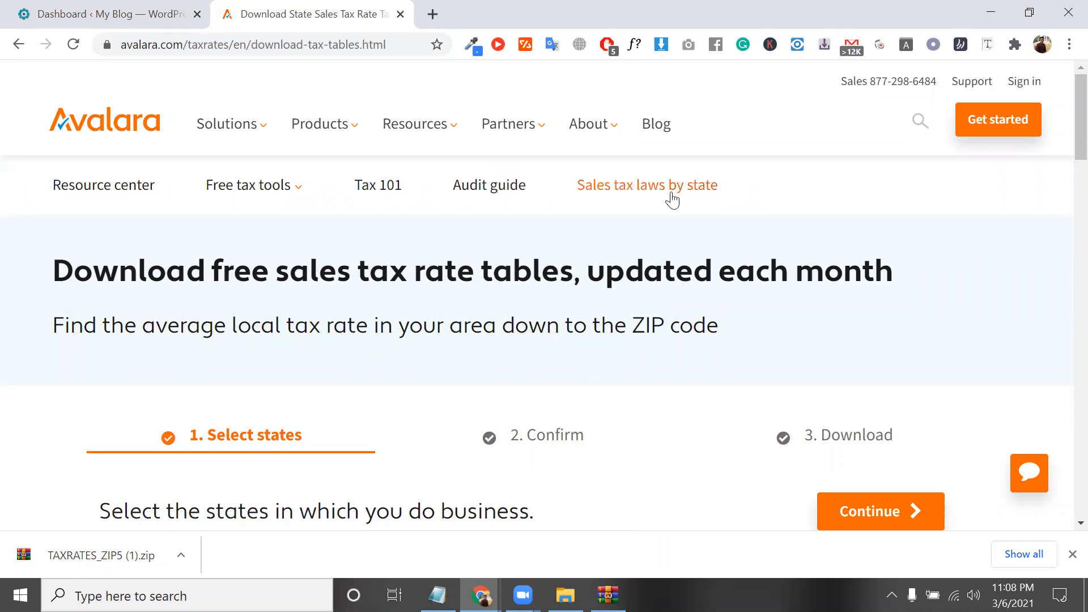
left_click(205, 12)
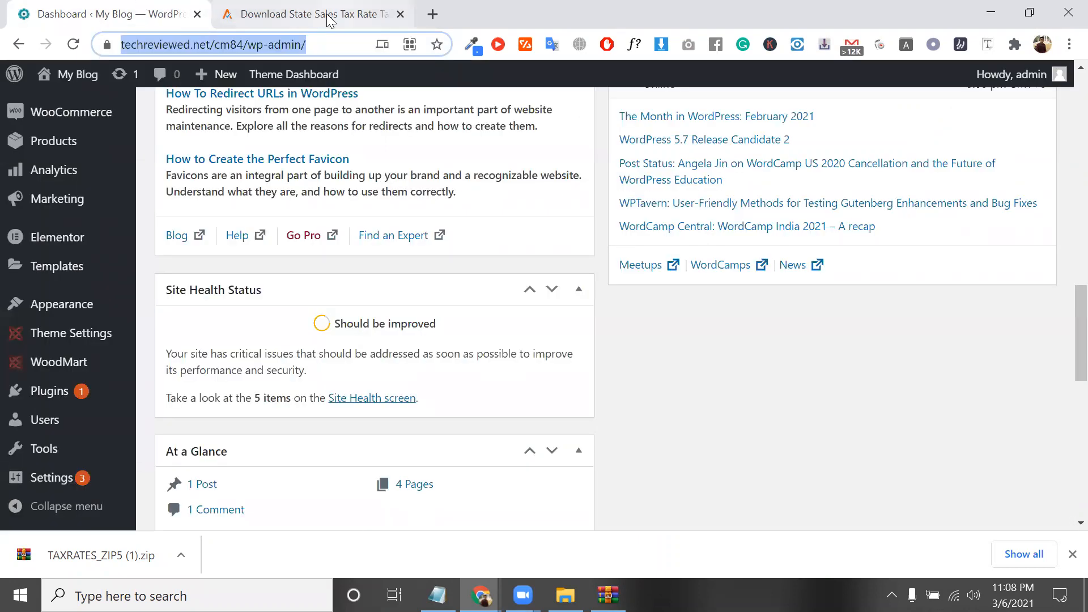
left_click(327, 16)
left_click_drag(397, 43, 92, 49)
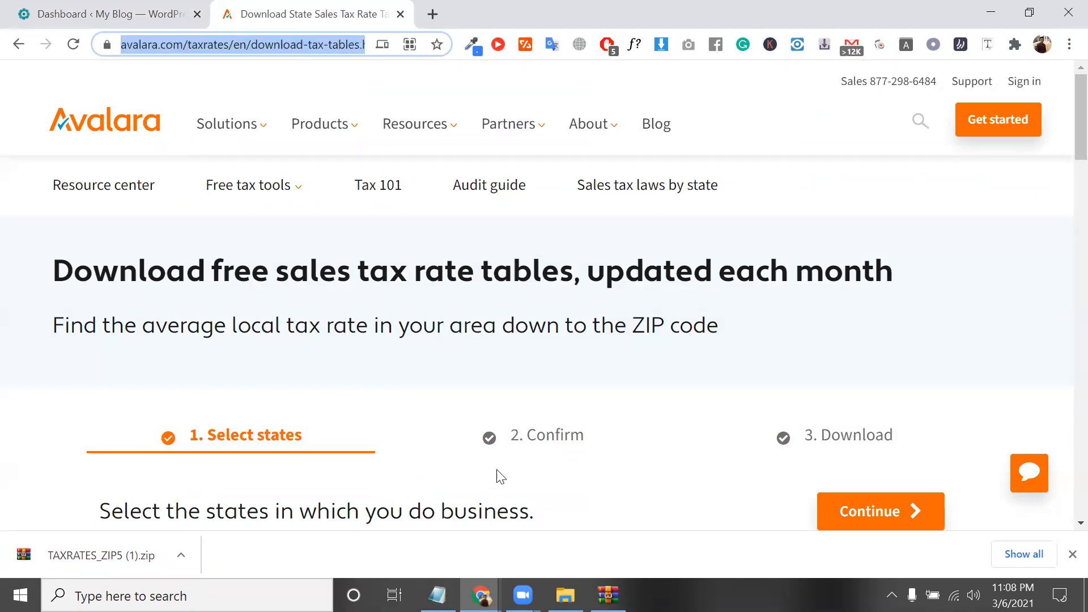
Highlight the ZIP code subheading on the Avalara page and look over the list of selectable states.
left_click(489, 357)
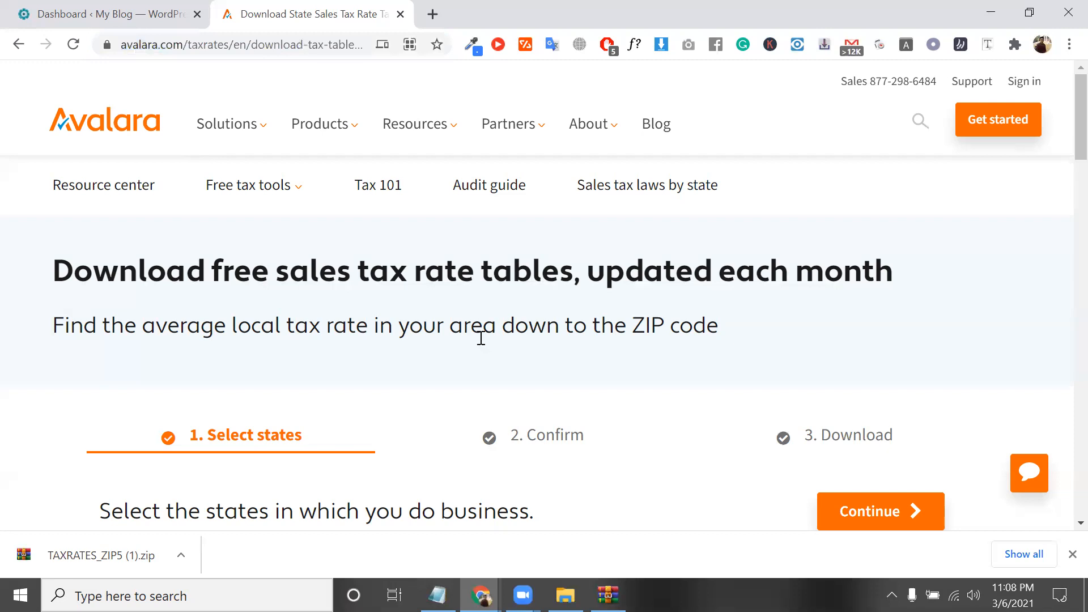
triple_click(480, 339)
scroll(481, 335, "down", 2)
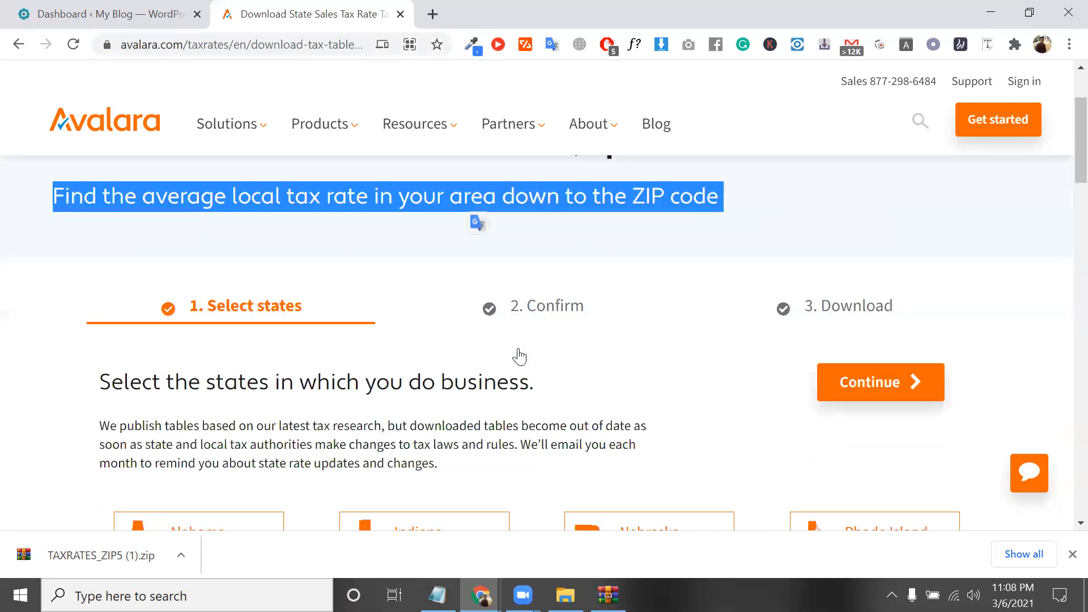
scroll(722, 374, "down", 2)
scroll(710, 369, "down", 2)
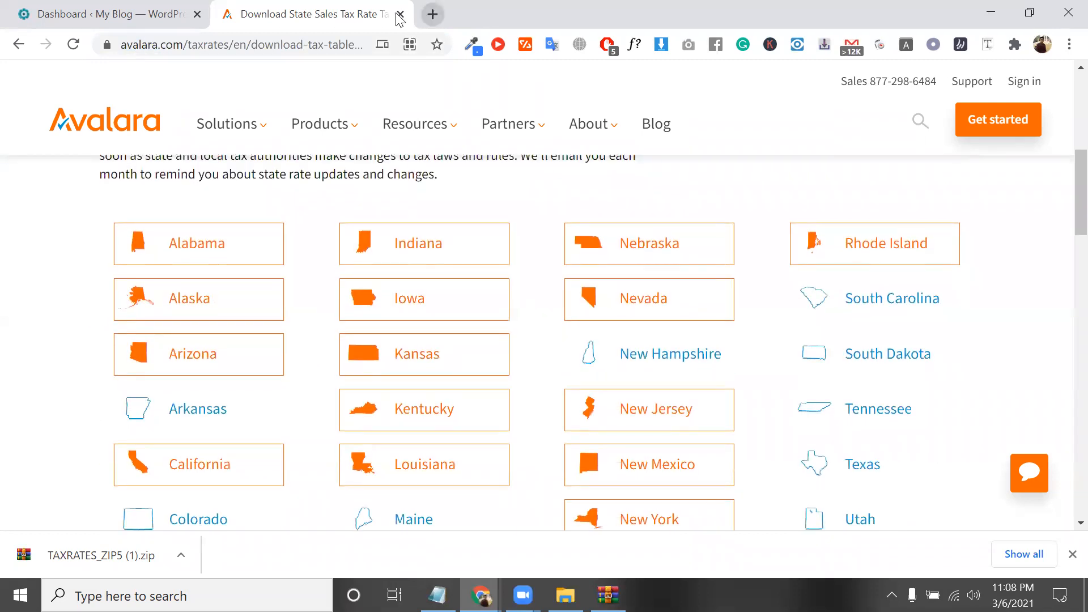
Close the Avalara page and open the shipping settings of WooCommerce.
middle_click(240, 8)
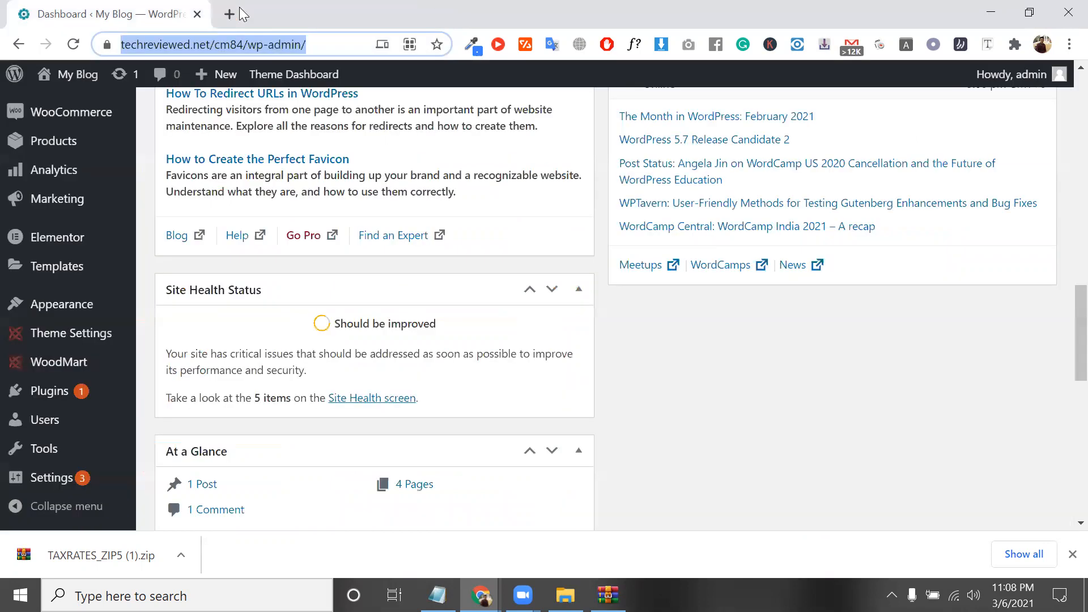
scroll(77, 347, "up", 5)
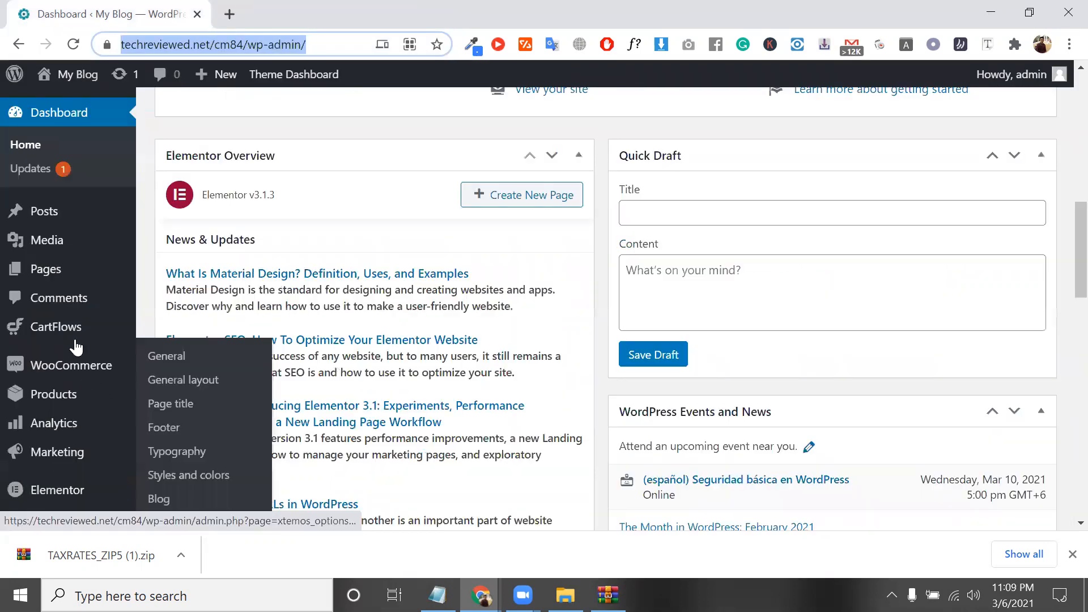
scroll(74, 340, "up", 1)
scroll(70, 326, "up", 2)
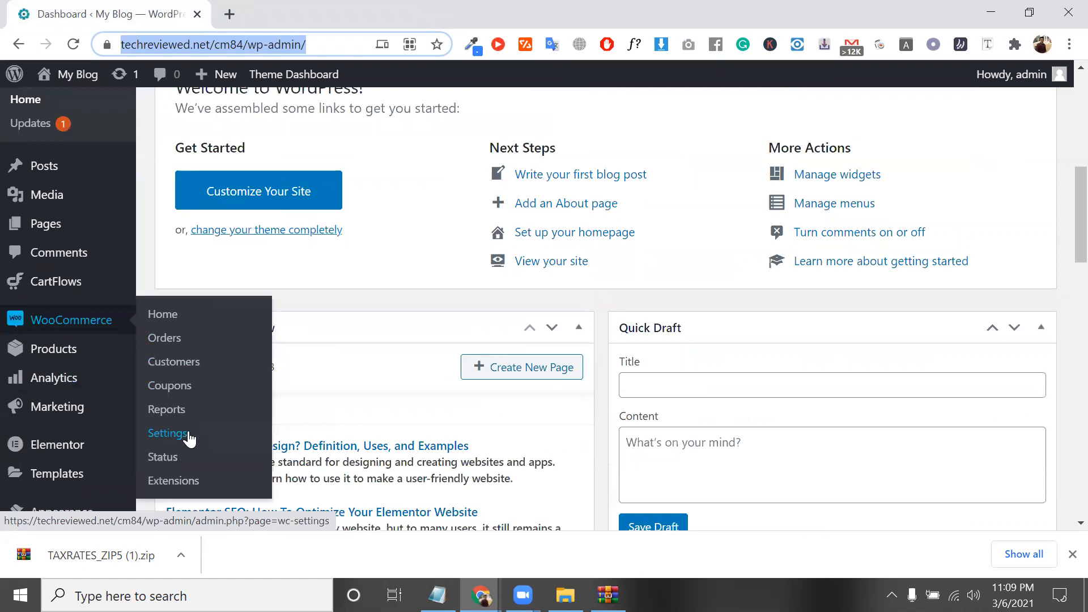
left_click(189, 438)
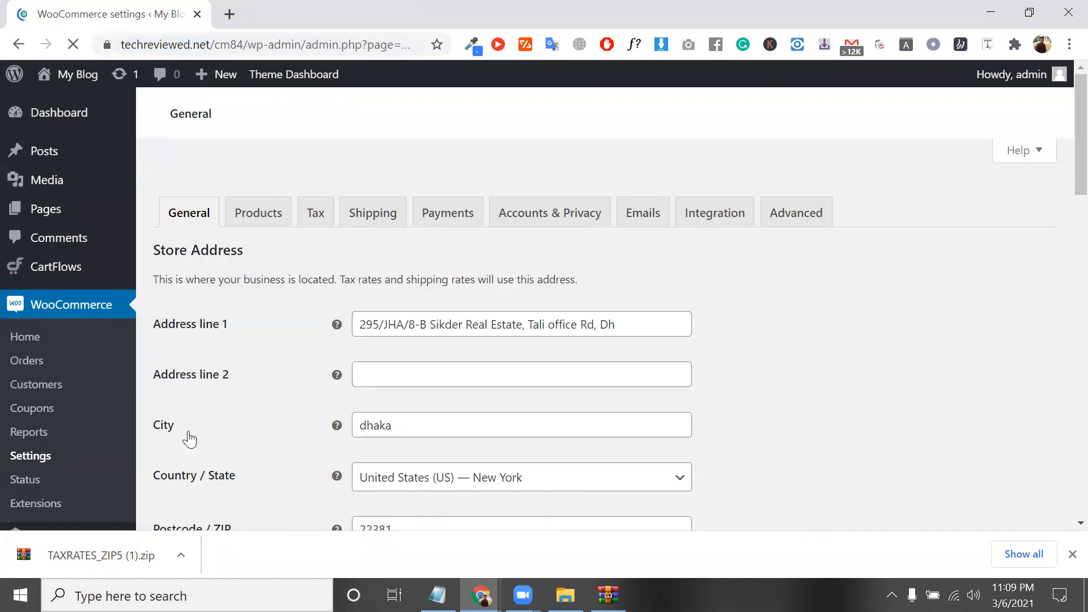
left_click(366, 227)
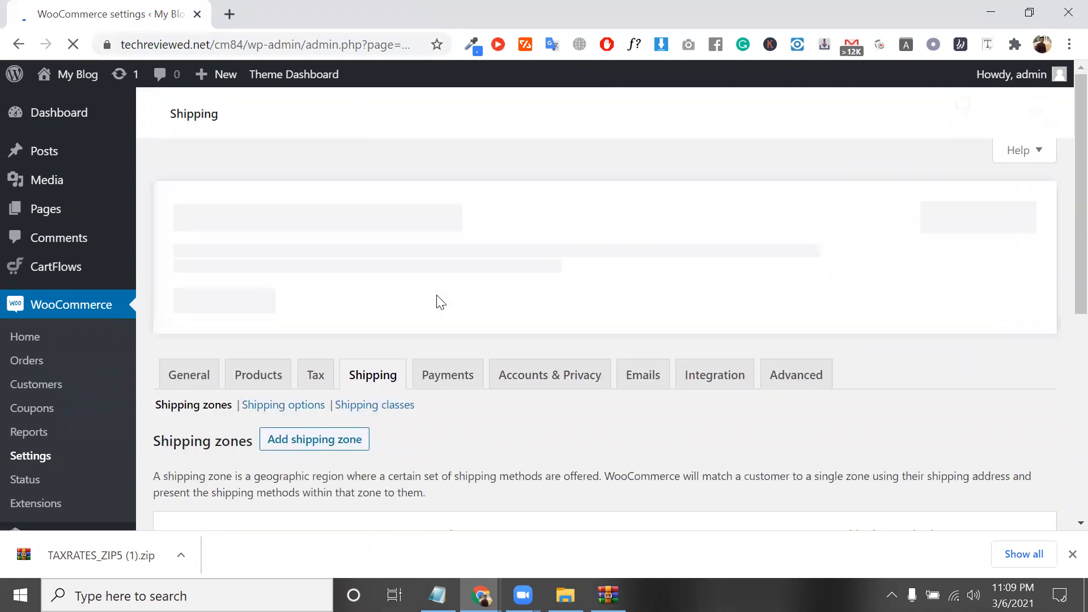
scroll(437, 296, "down", 2)
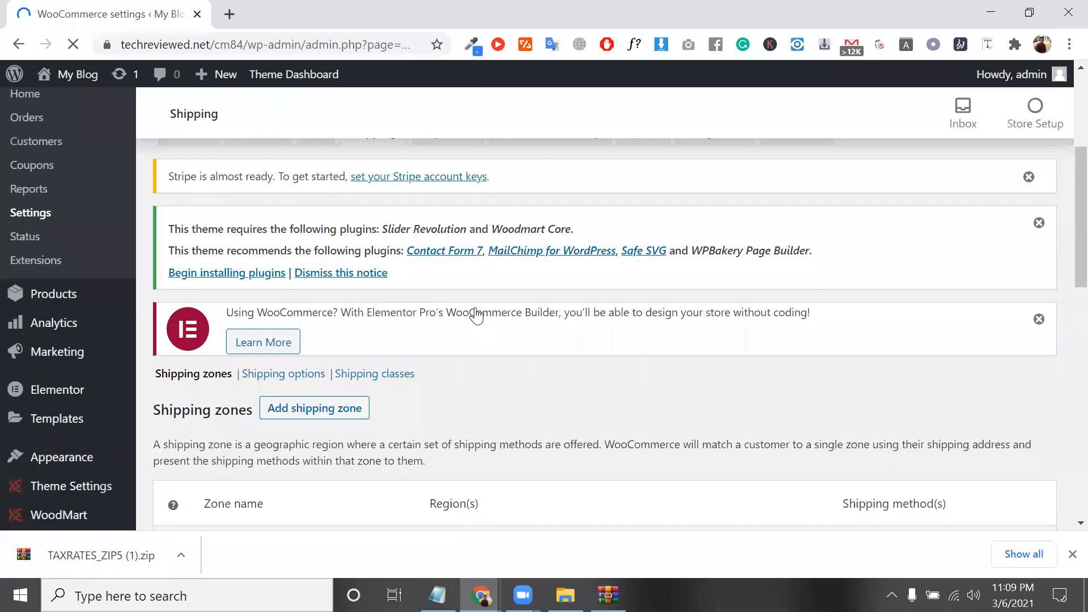
scroll(484, 319, "up", 2)
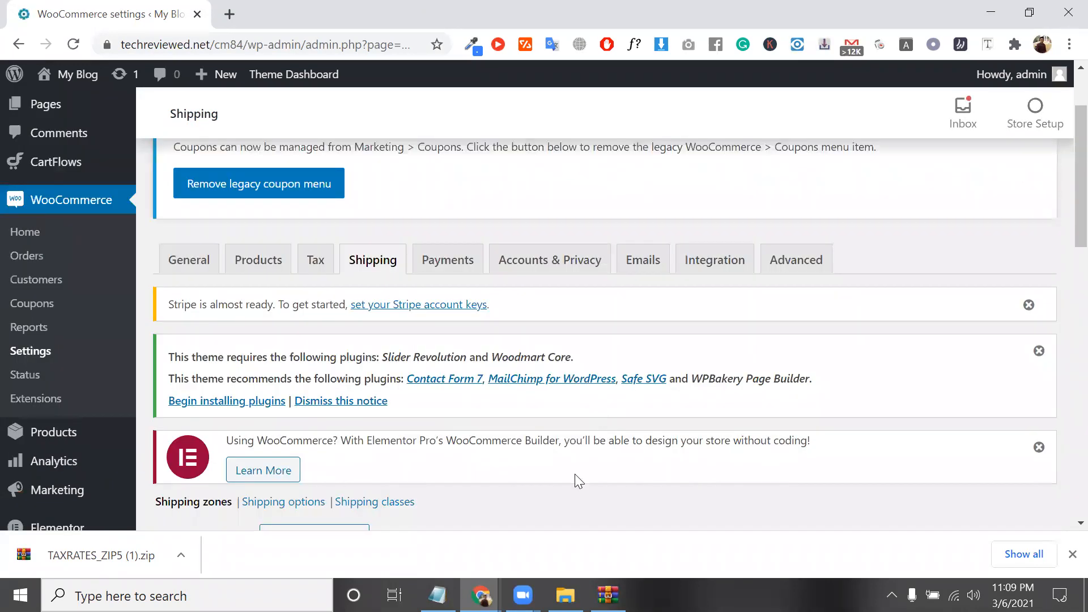
left_click(450, 378)
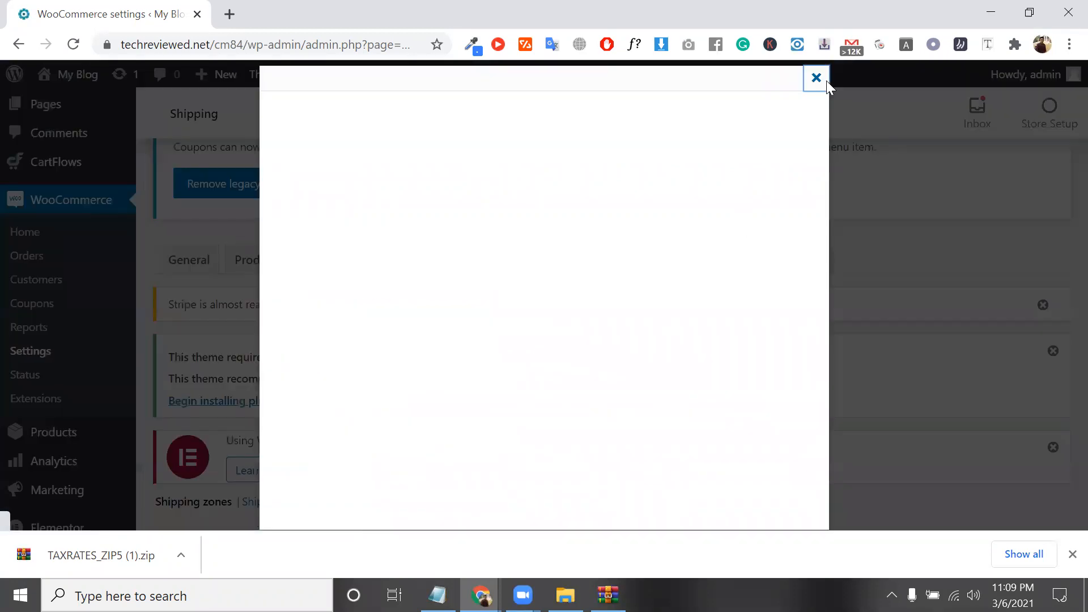
left_click(817, 80)
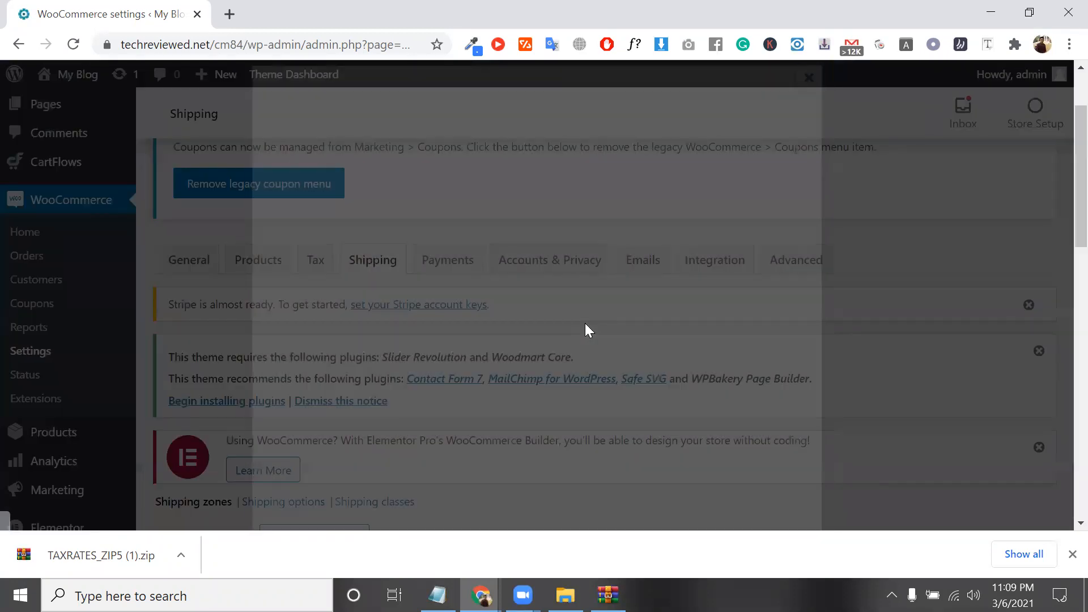
Highlight the theme's required-plugins notice and the Elementor Pro WooCommerce Builder notice to read them.
scroll(561, 289, "down", 1)
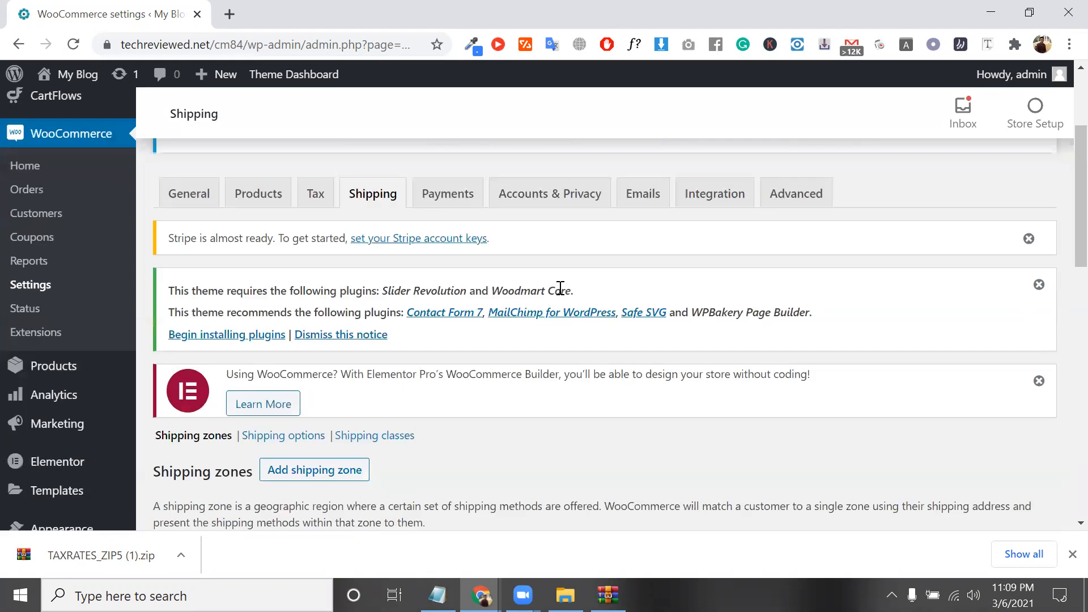
triple_click(560, 289)
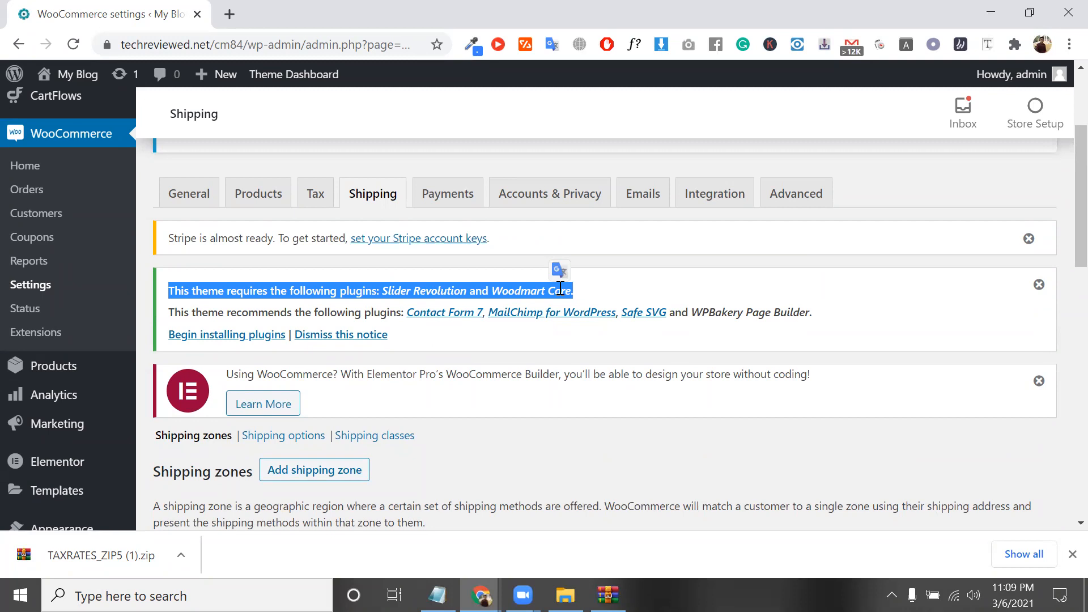
scroll(561, 290, "down", 1)
scroll(629, 326, "down", 1)
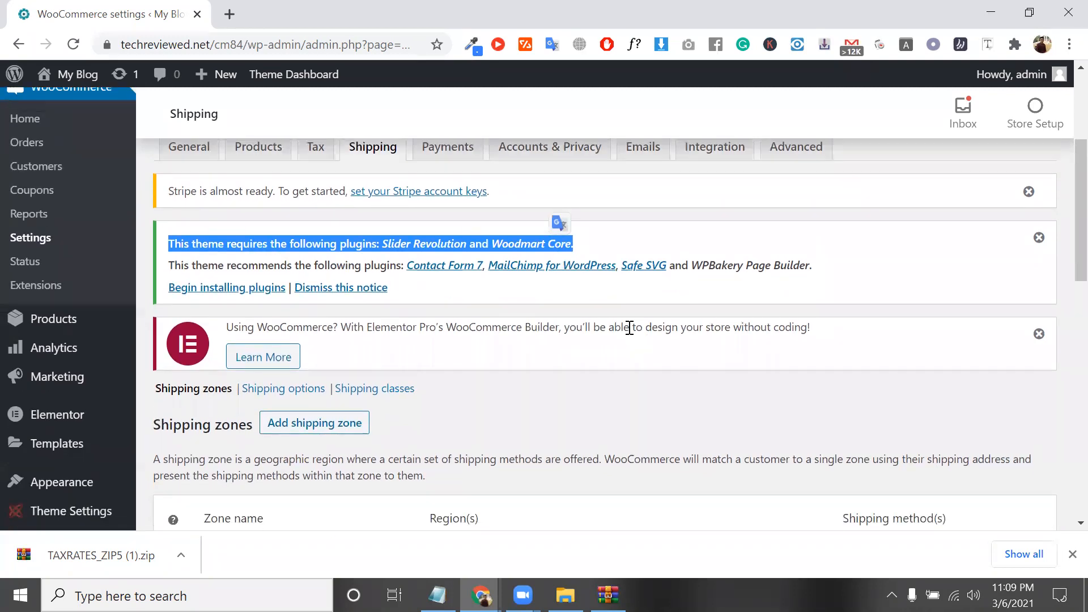
triple_click(620, 323)
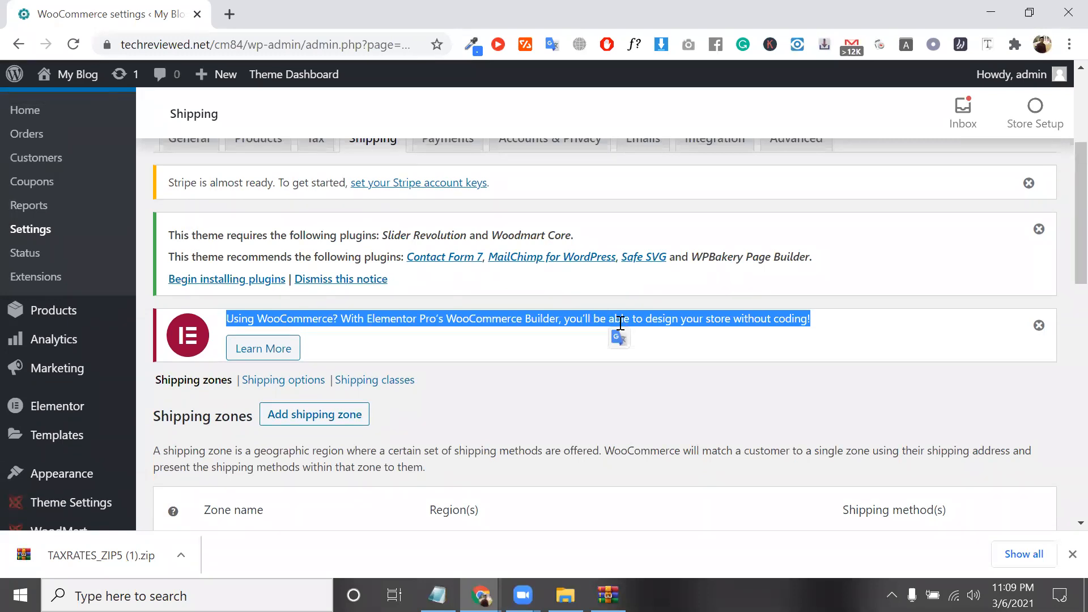
Read the explanation of what a shipping zone is, together with its example zones.
scroll(340, 295, "down", 2)
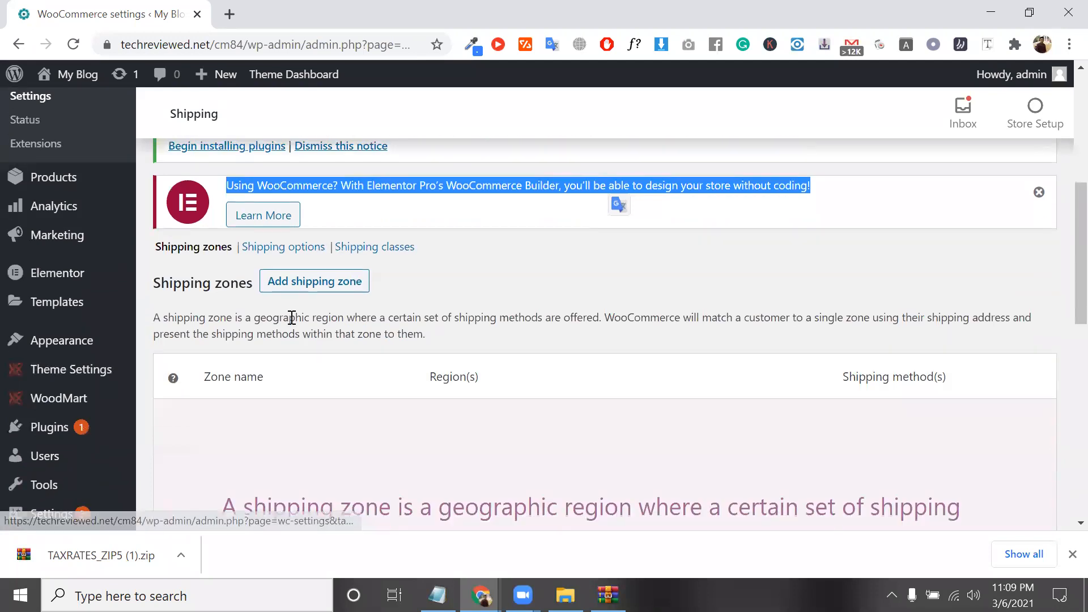
scroll(290, 318, "down", 3)
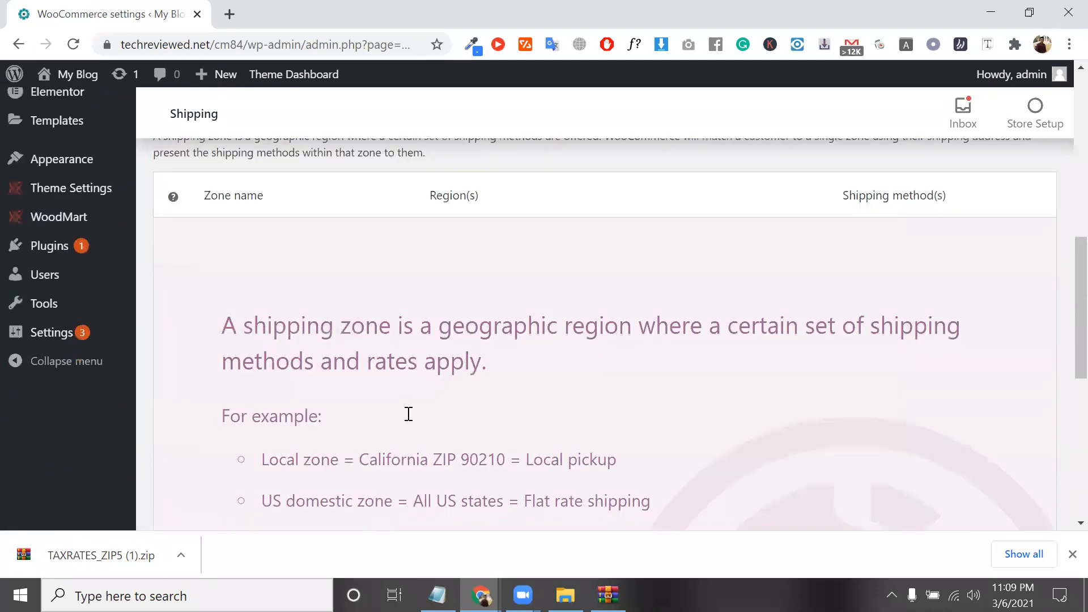
scroll(408, 413, "up", 5)
scroll(365, 207, "down", 7)
double_click(389, 203)
triple_click(389, 203)
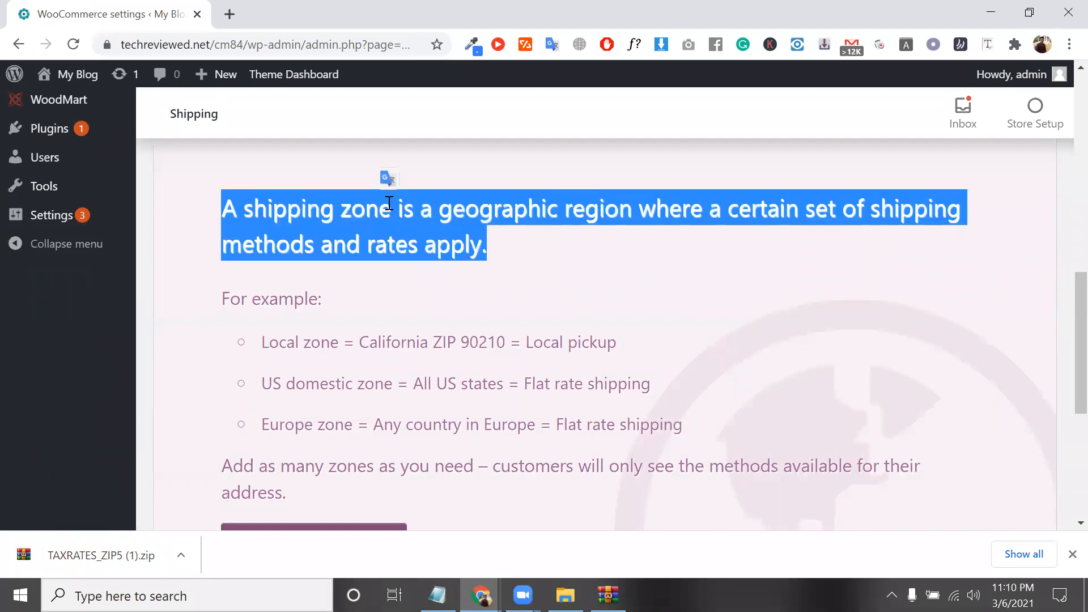
scroll(446, 387, "down", 4)
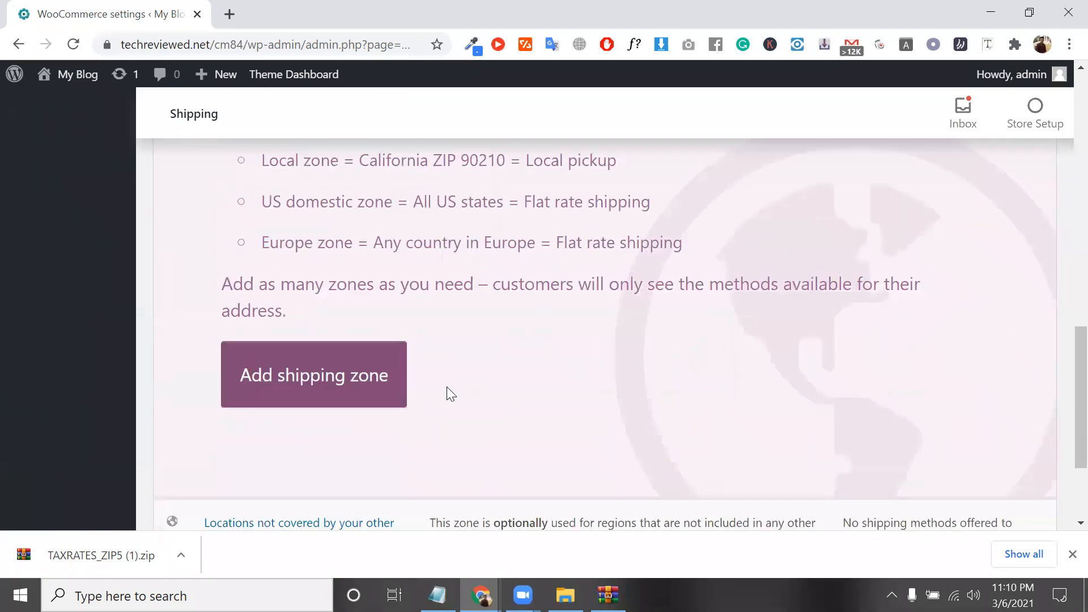
scroll(340, 374, "up", 12)
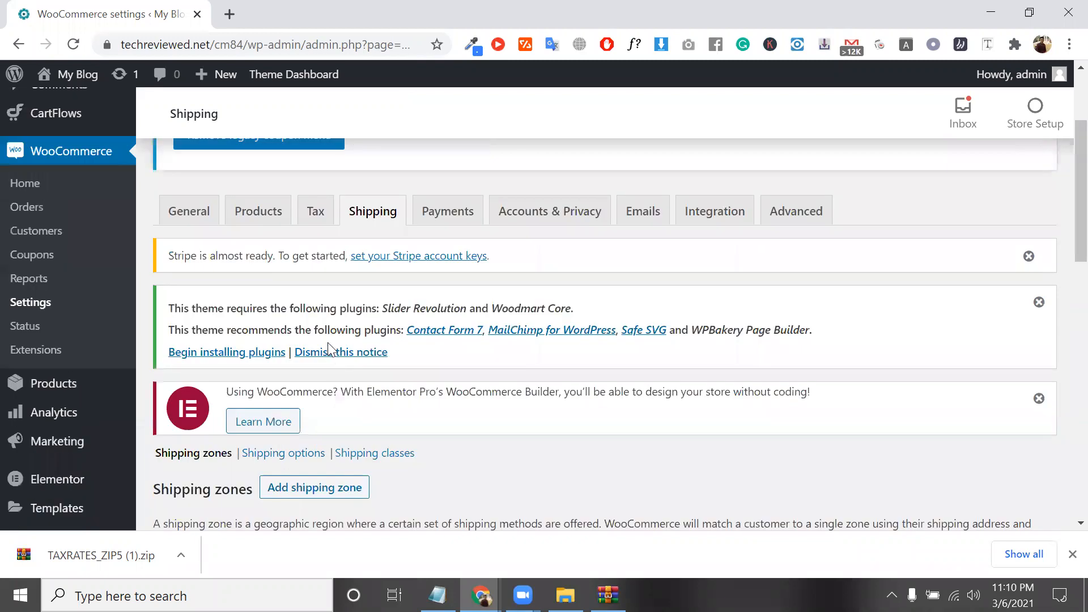
Add a new shipping zone and name it "Us".
scroll(327, 344, "down", 4)
left_click(327, 340)
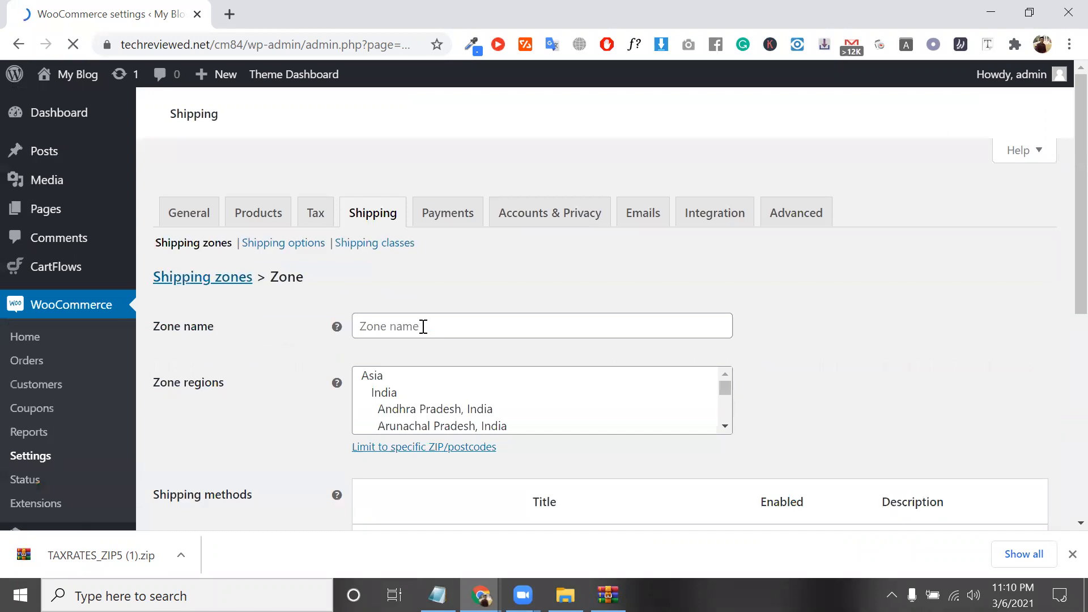
left_click(423, 328)
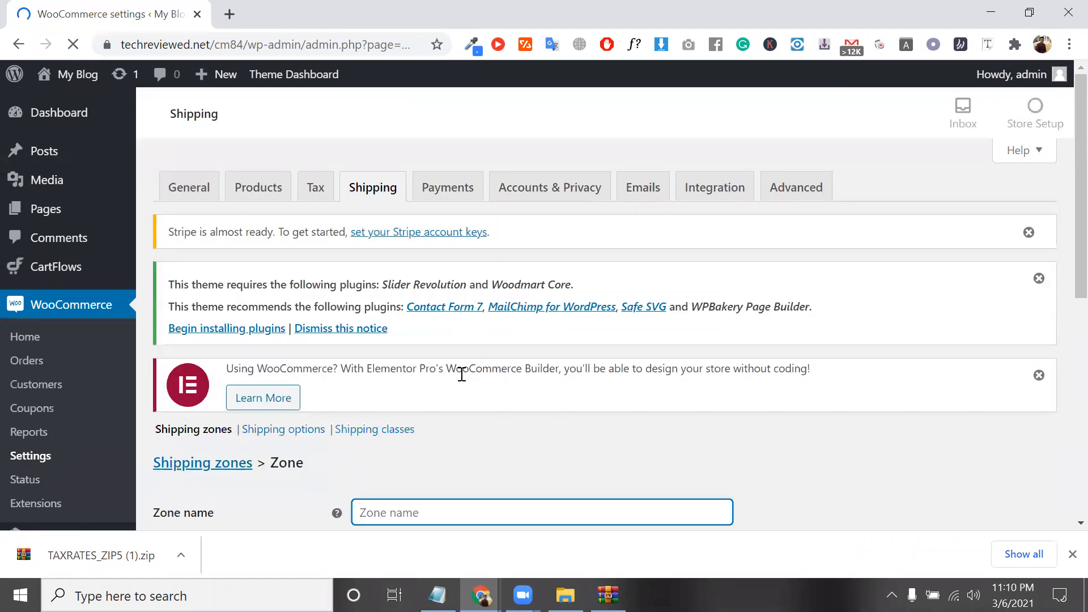
scroll(410, 297, "down", 2)
scroll(410, 296, "down", 2)
type("un")
key("BackSpace")
key("BackSpace")
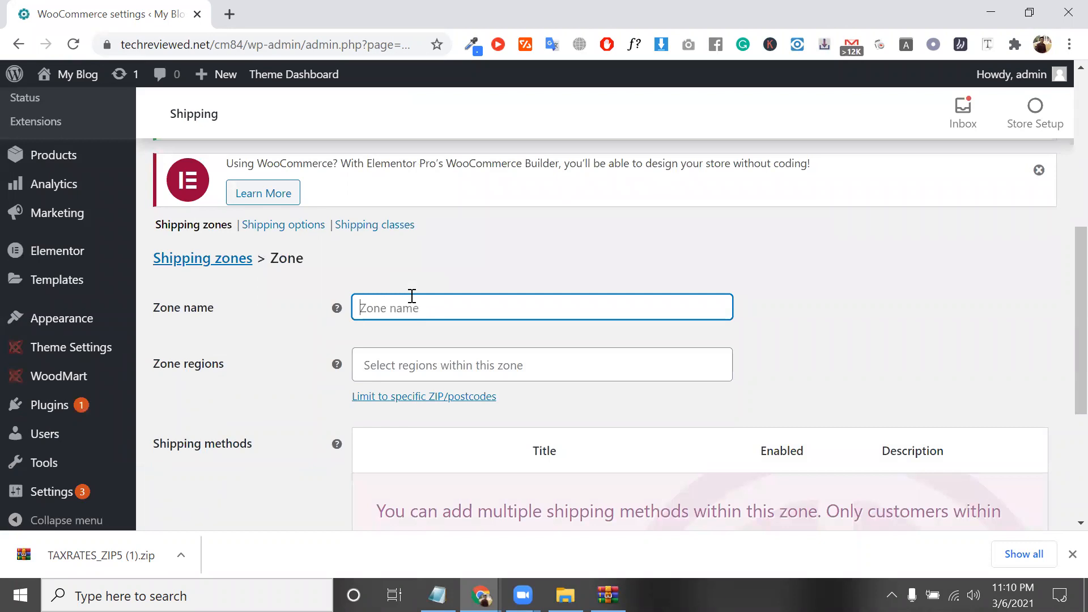
type("Un")
key("BackSpace")
type("s")
Search the zone regions for "us" and add United States (US) to the zone.
left_click(470, 363)
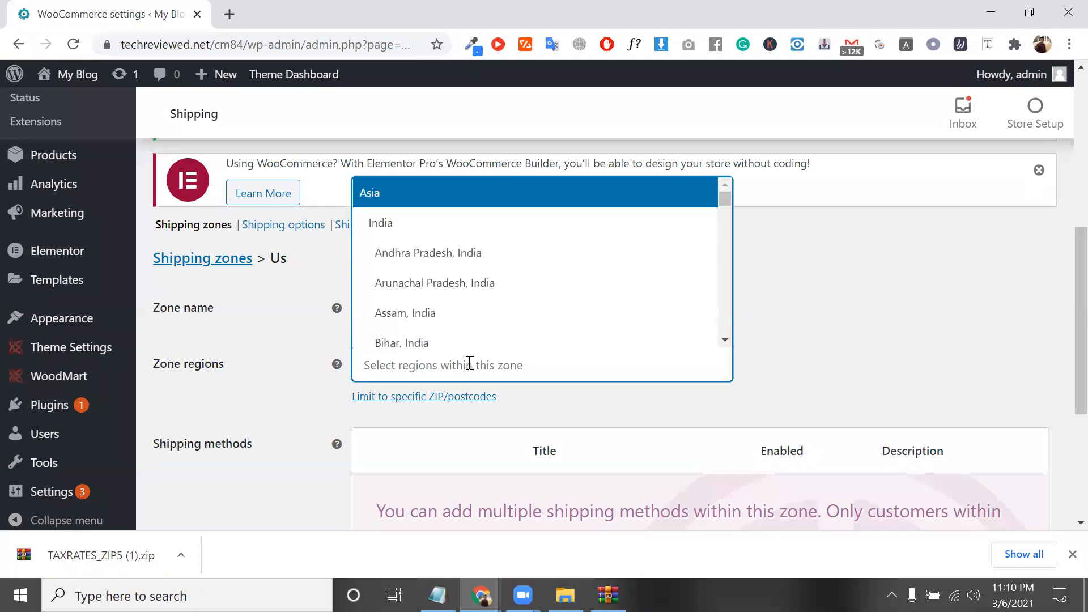
type("un")
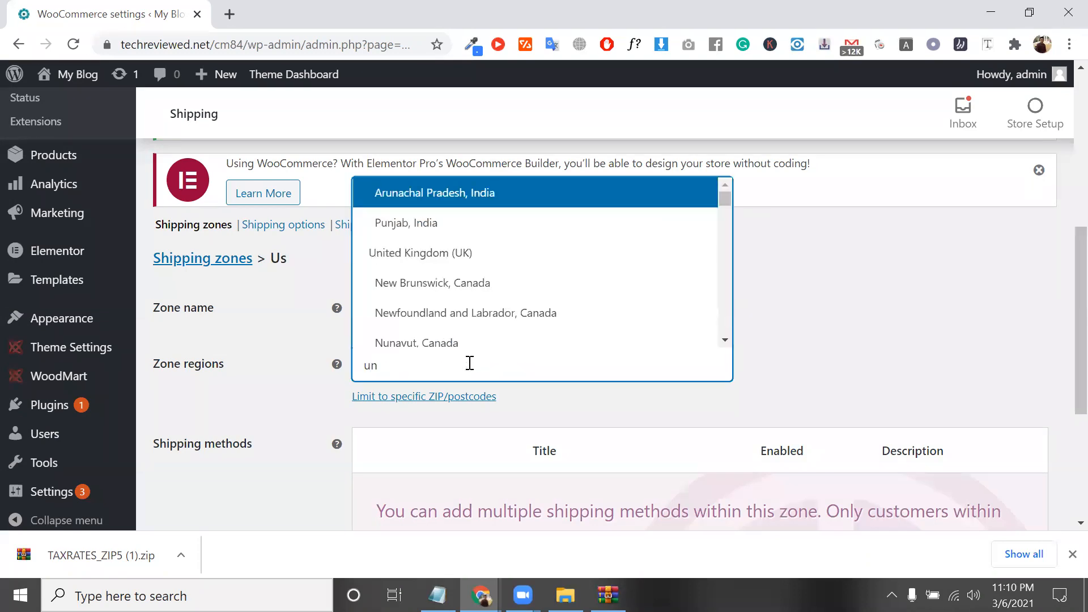
key("BackSpace")
type("s")
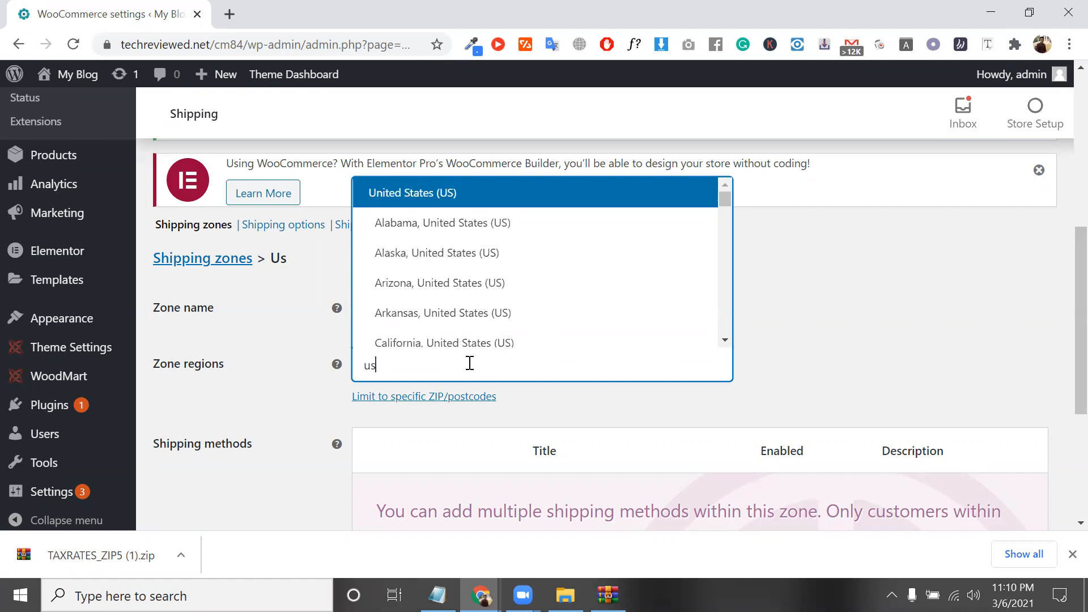
left_click(442, 195)
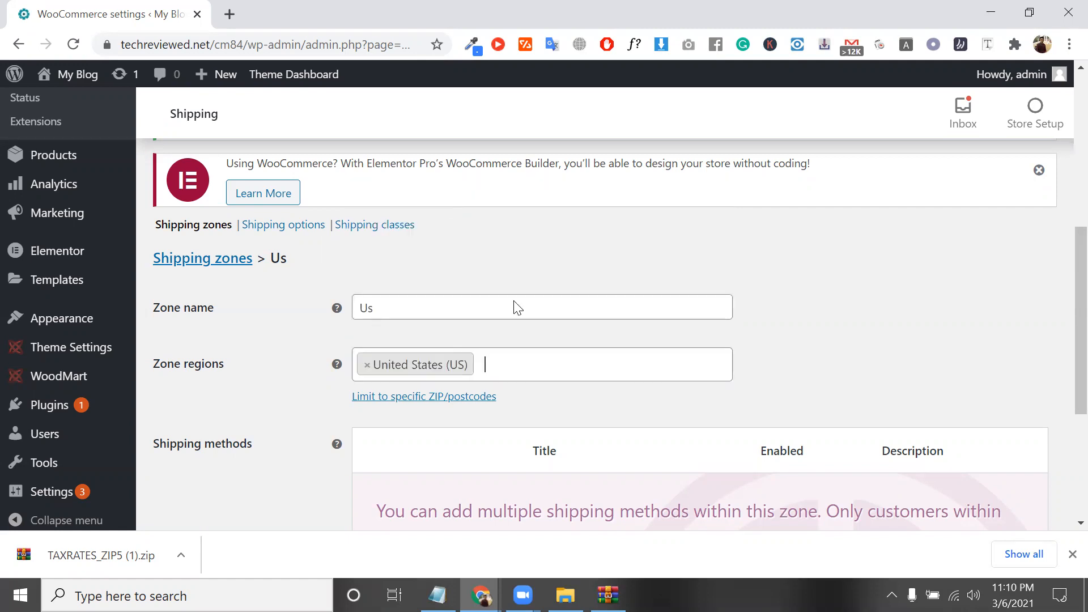
Look through the individual US states offered as zone regions and highlight the option for limiting to specific ZIP/postcodes.
left_click(527, 363)
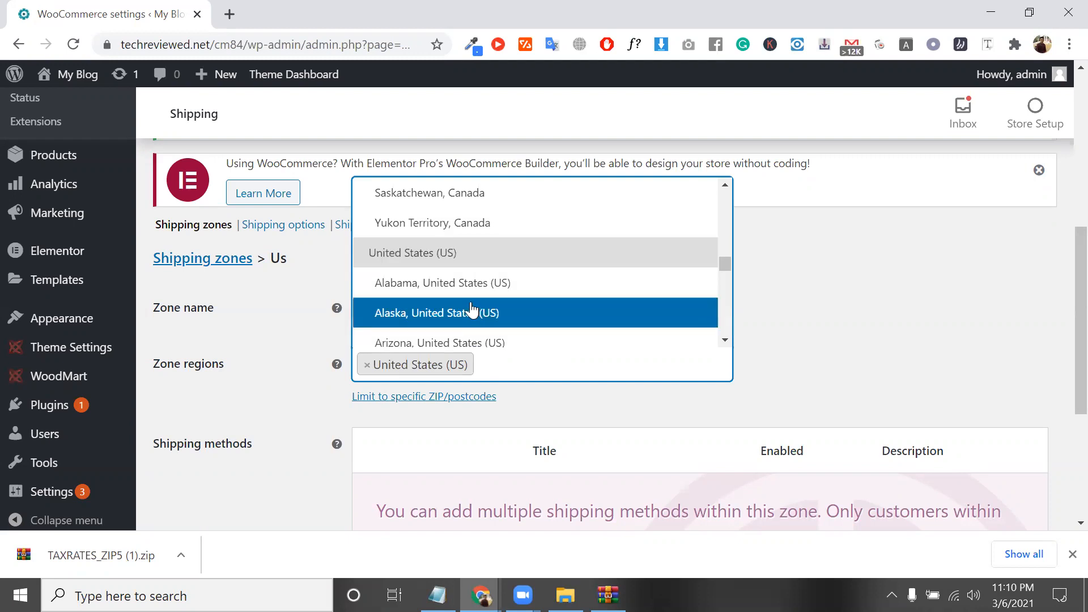
scroll(471, 310, "down", 3)
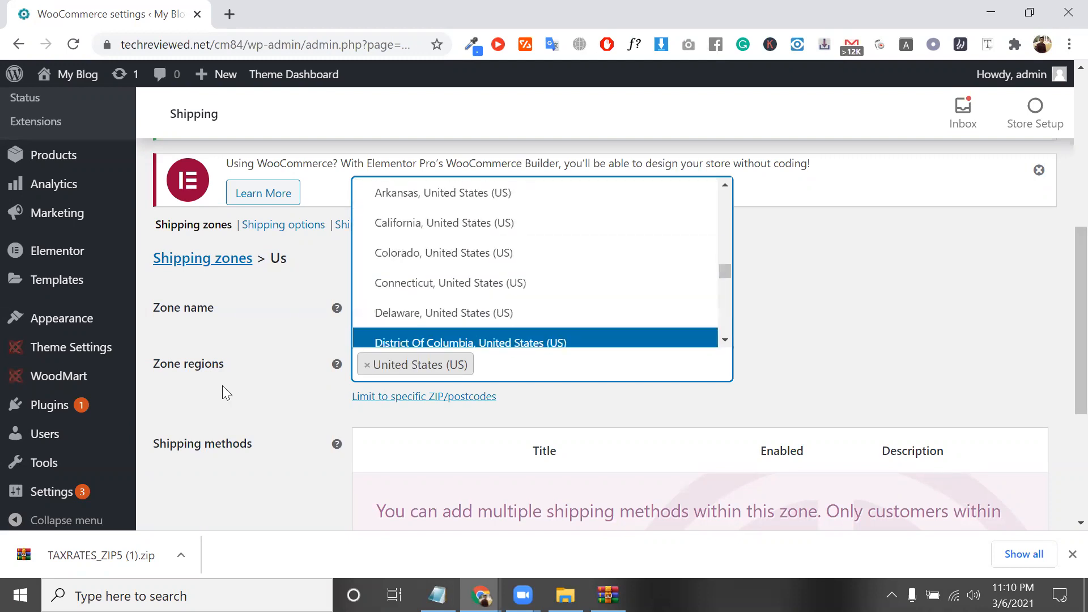
left_click(518, 412)
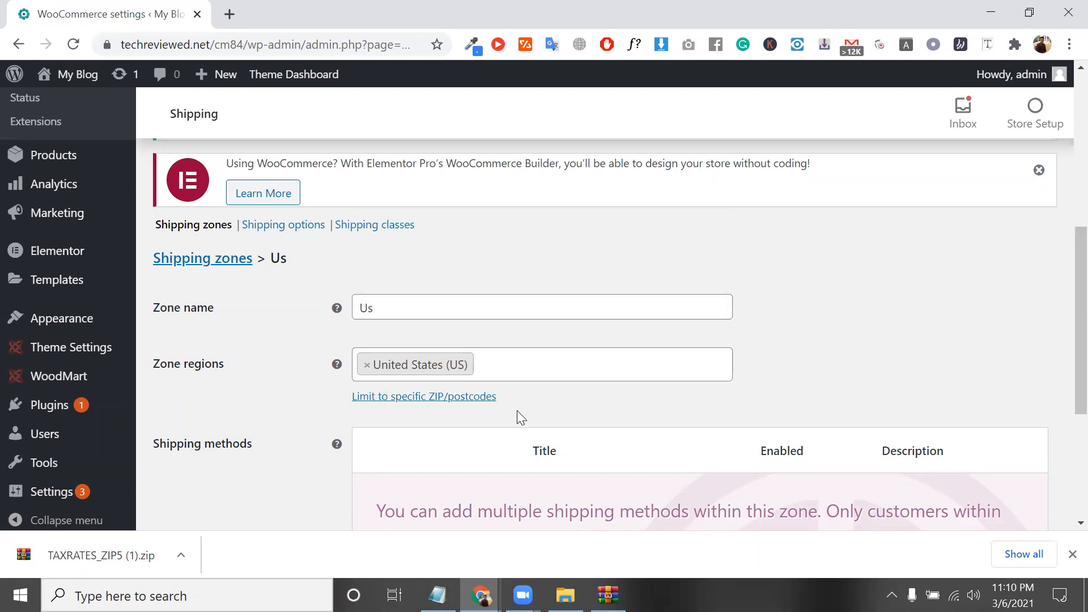
triple_click(517, 412)
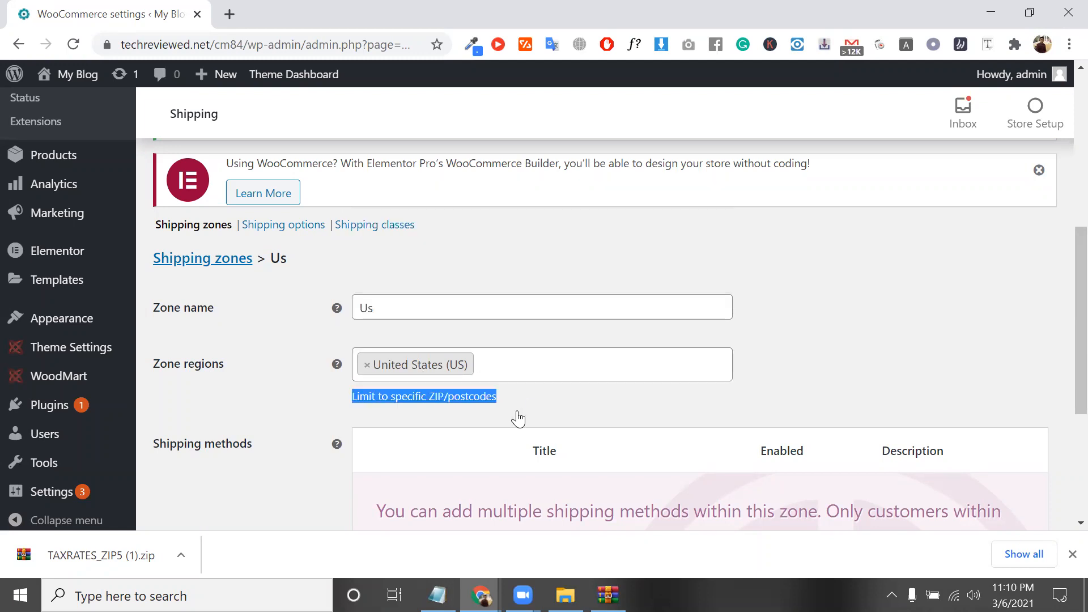
left_click(548, 411)
Rename the shipping zone as "shipping rate of us".
left_click(396, 304)
double_click(396, 304)
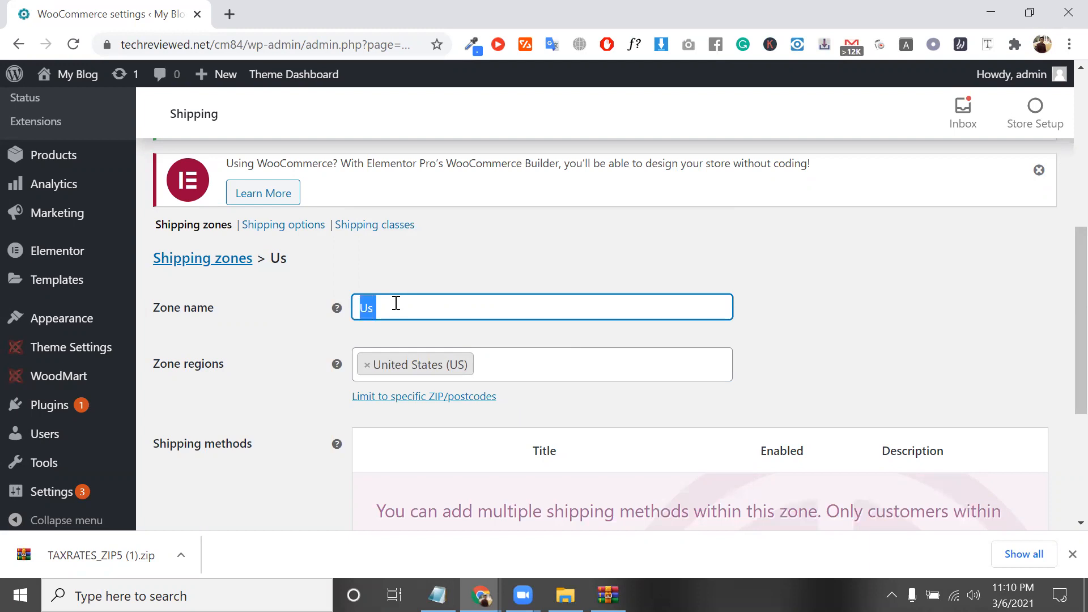
type("shipping r")
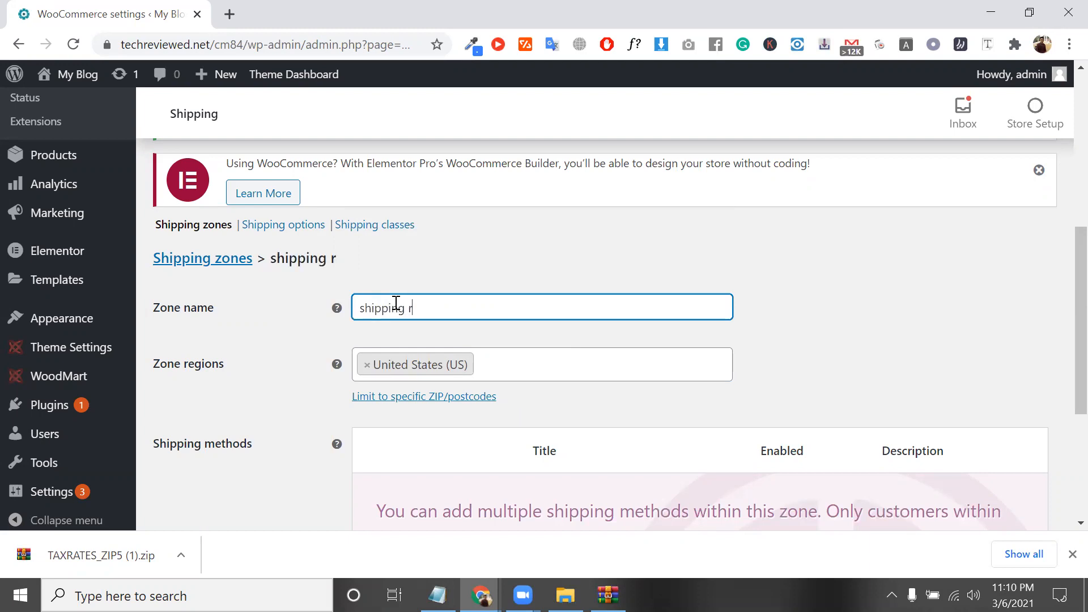
type("ate of us")
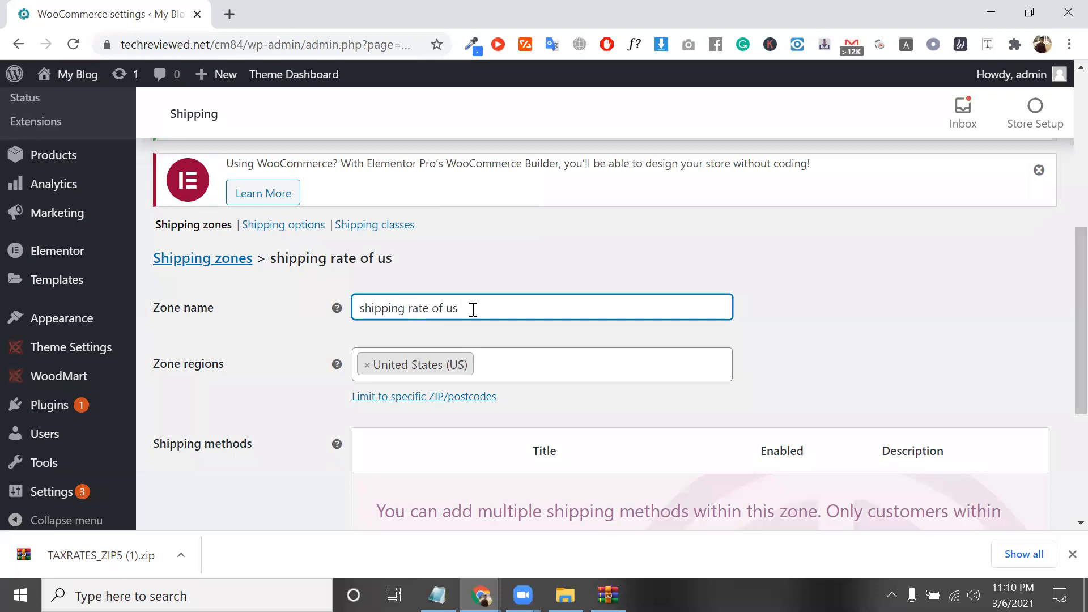
left_click_drag(496, 307, 358, 304)
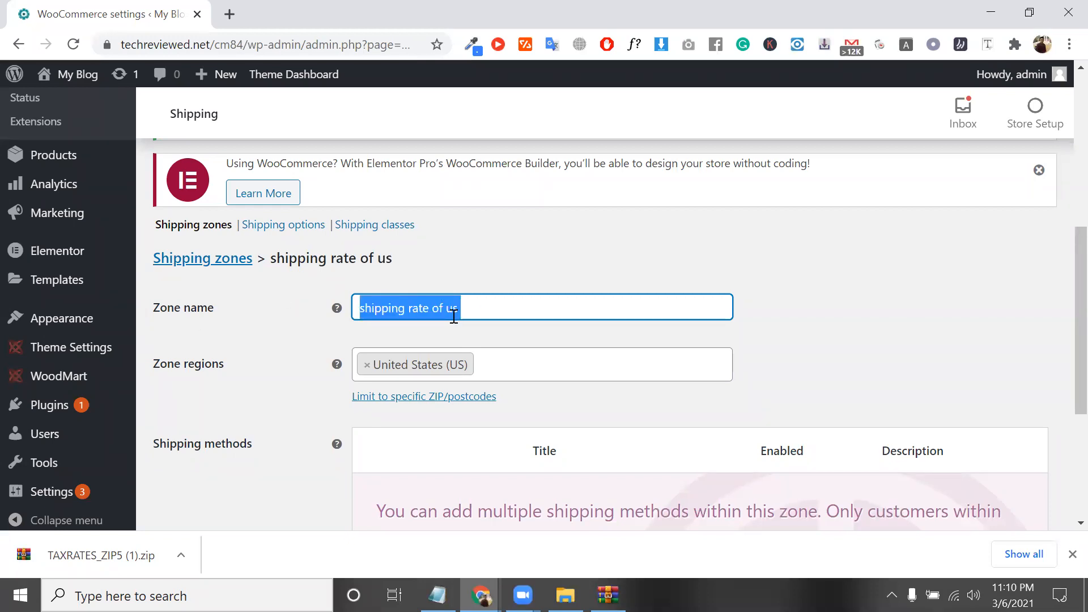
scroll(575, 403, "down", 3)
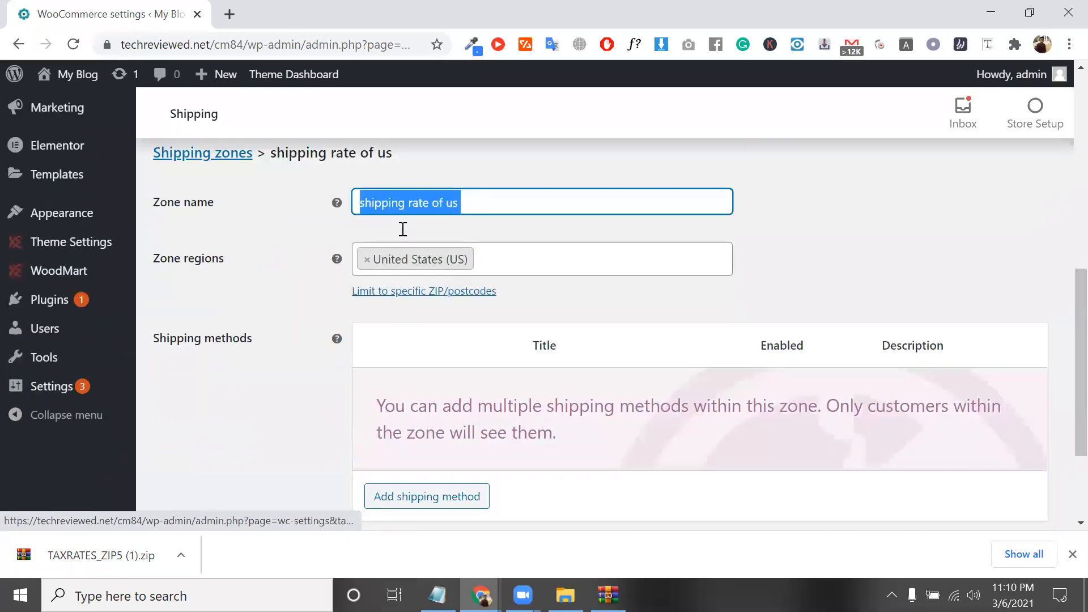
left_click(454, 491)
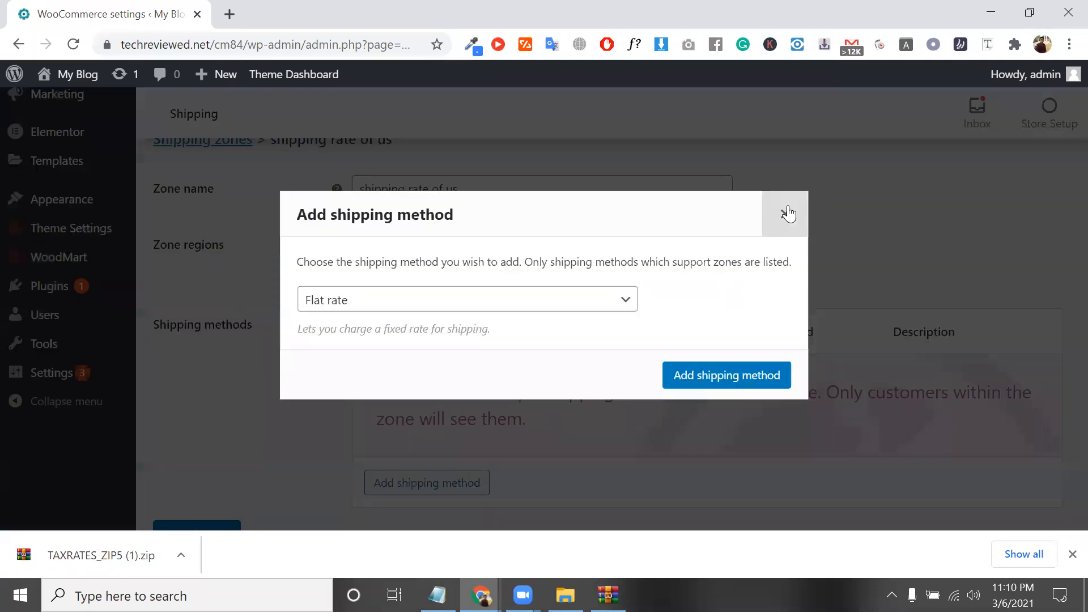
key("Escape")
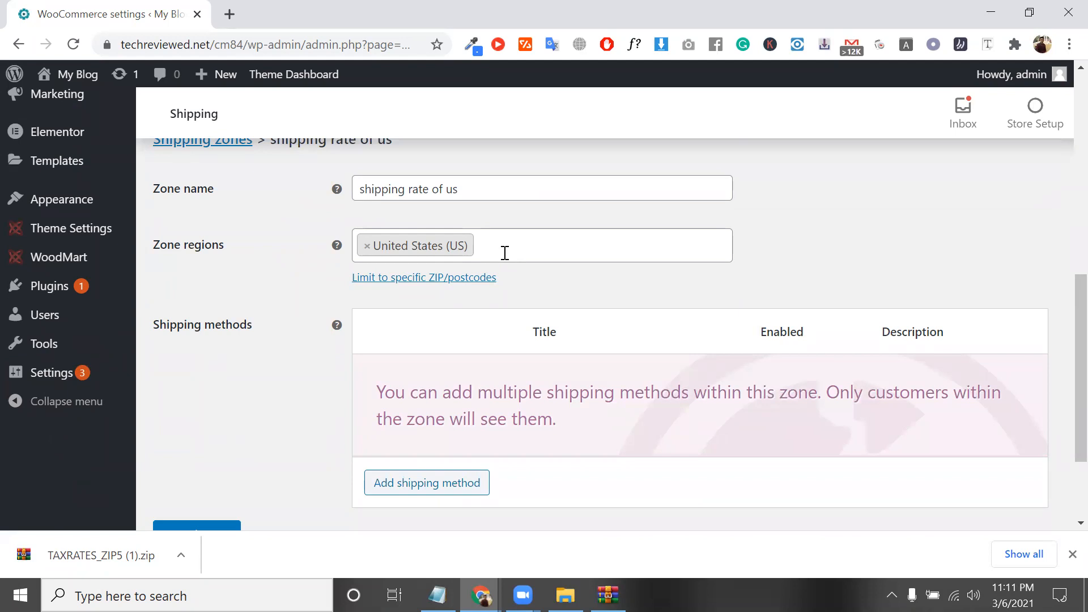
Add a Flat rate shipping method to the US shipping zone.
left_click(455, 483)
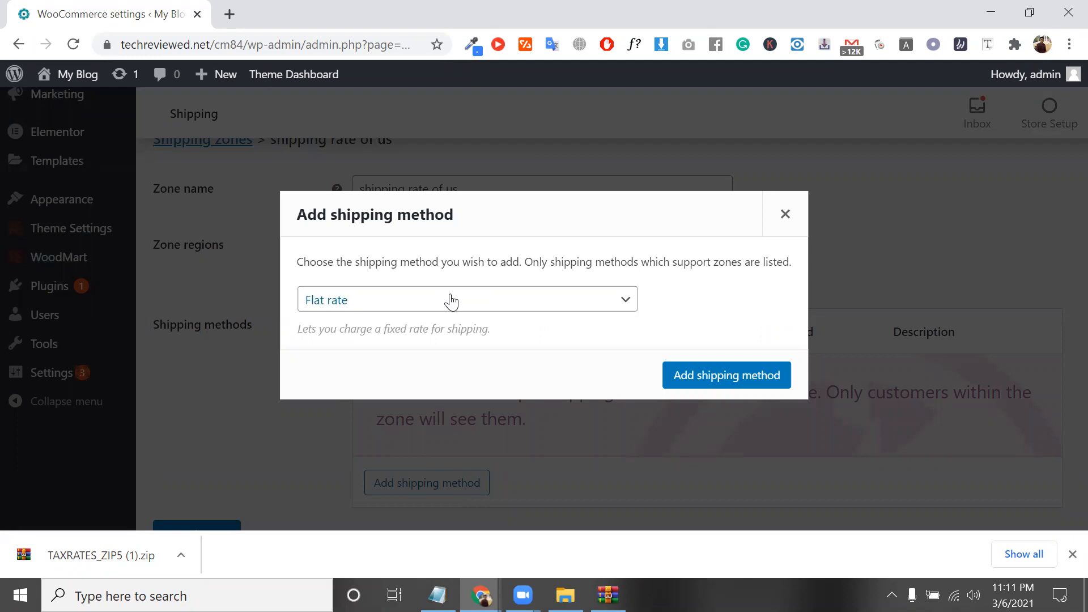
left_click(450, 301)
left_click(452, 302)
left_click(453, 305)
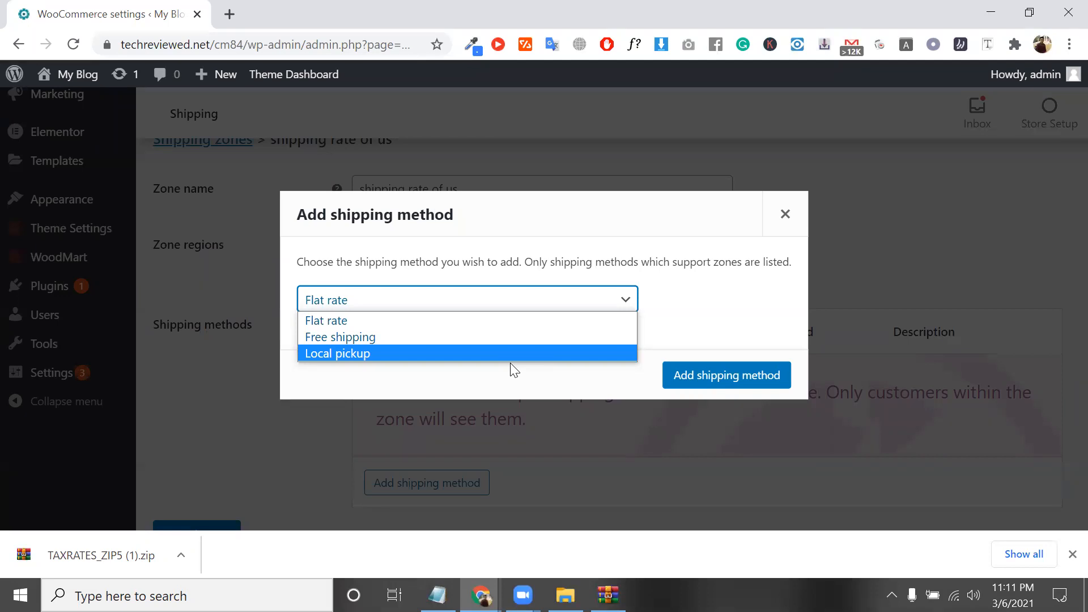
left_click(436, 320)
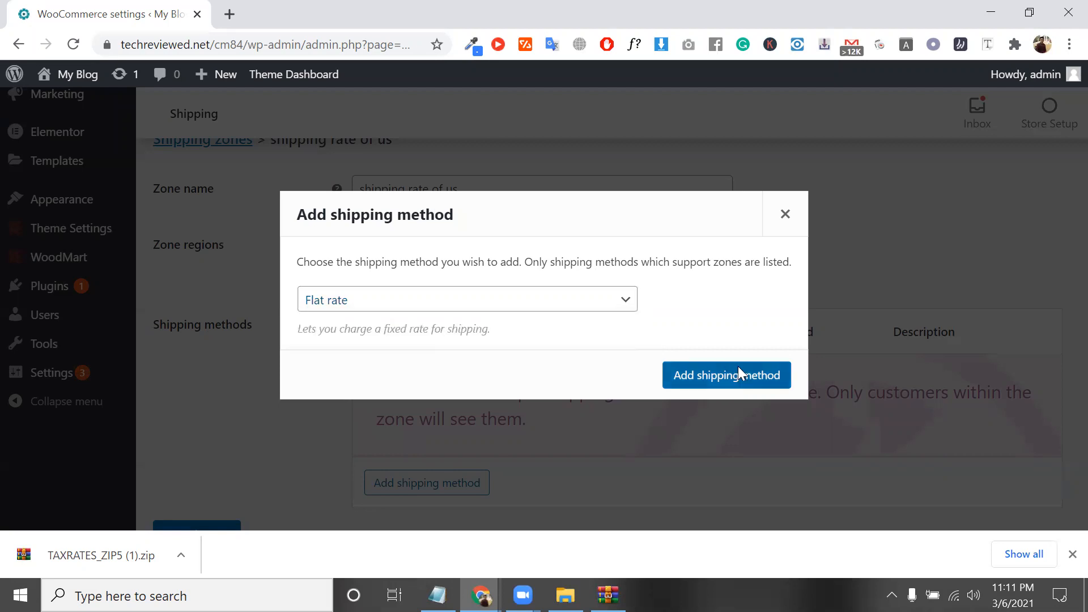
left_click(739, 369)
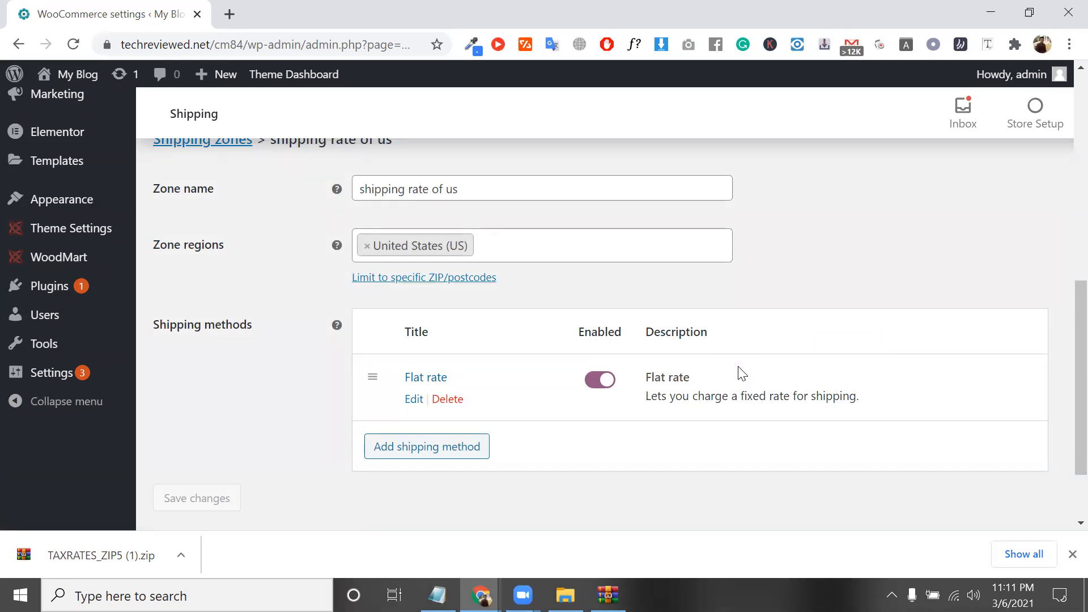
Open the Flat rate method's settings for editing and set its cost to 10.
left_click(415, 401)
left_click(453, 340)
double_click(453, 340)
key("BackSpace")
type("10")
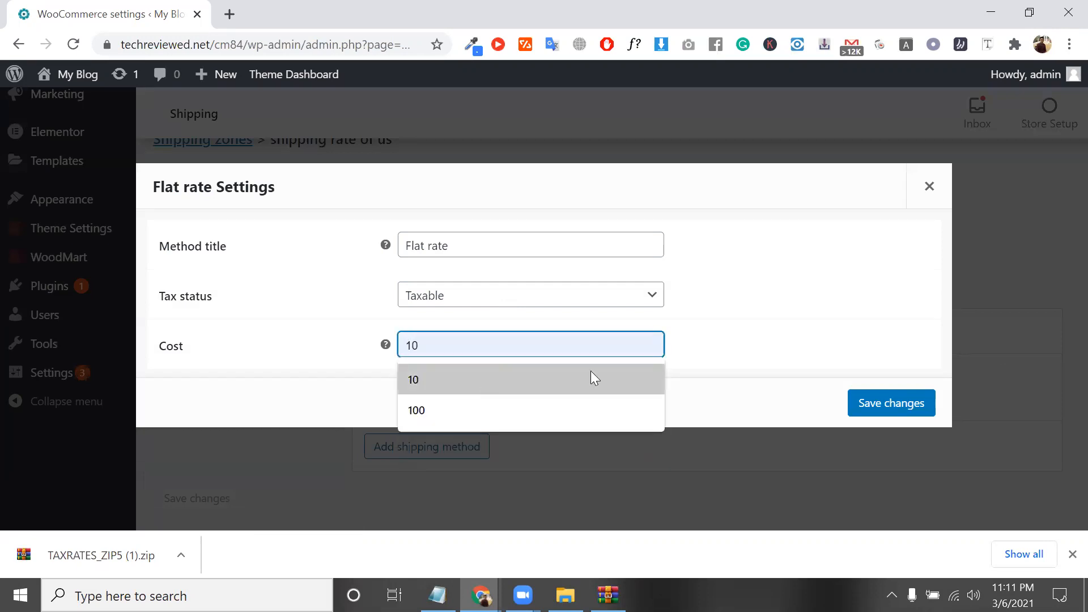
Set the flat rate's tax status to None and save the method's settings.
left_click(597, 300)
left_click(515, 334)
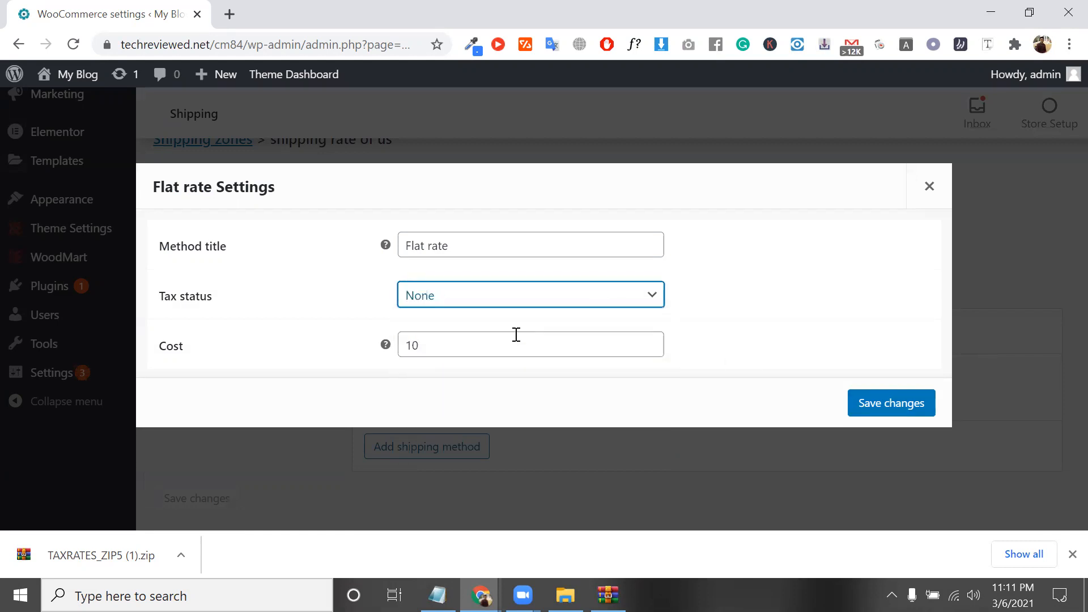
left_click(468, 303)
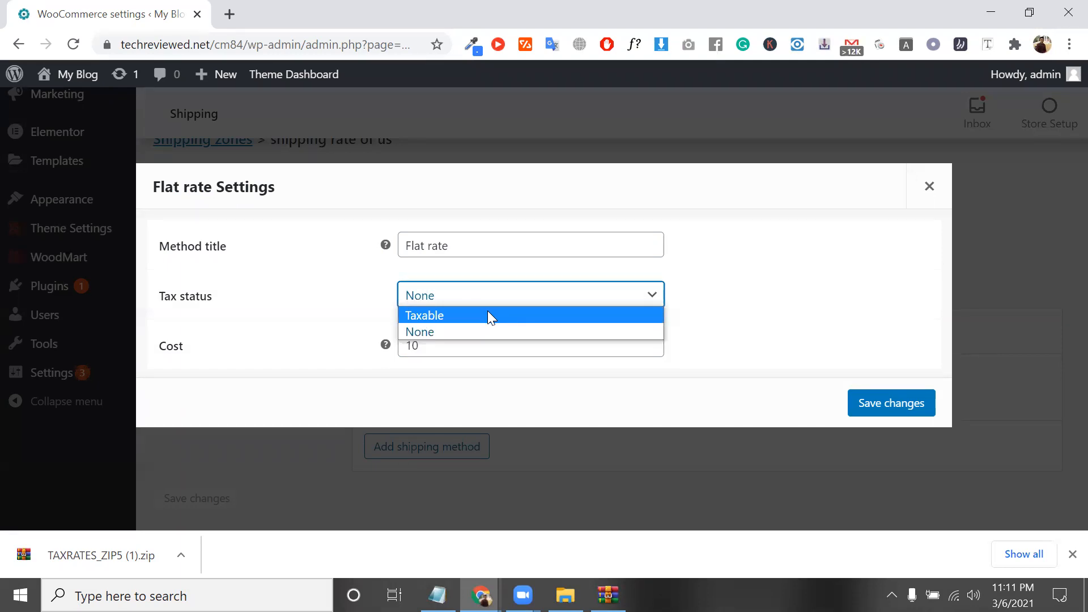
double_click(419, 347)
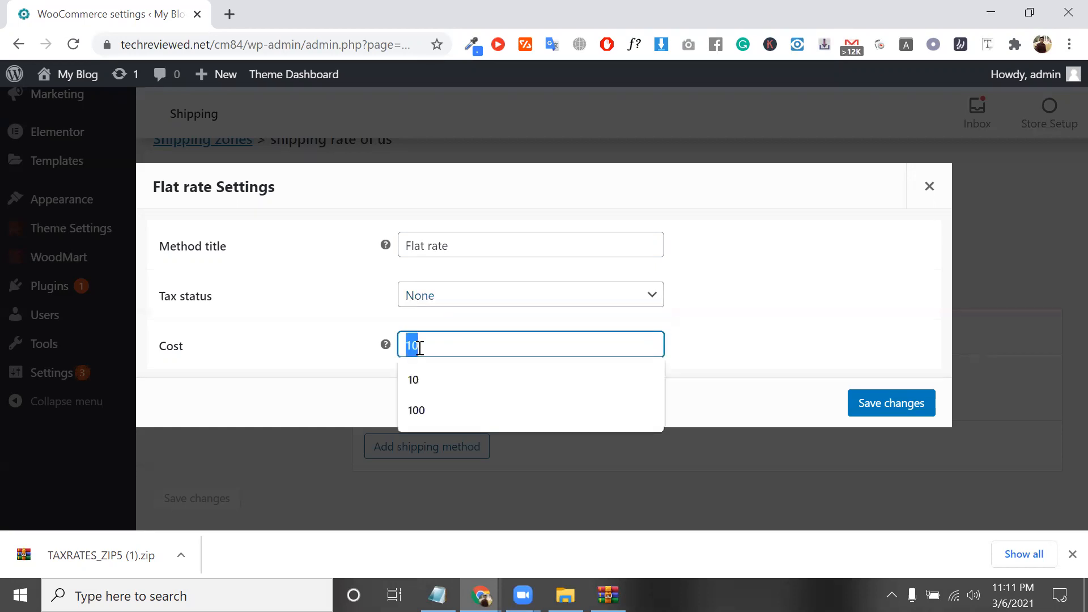
left_click(442, 306)
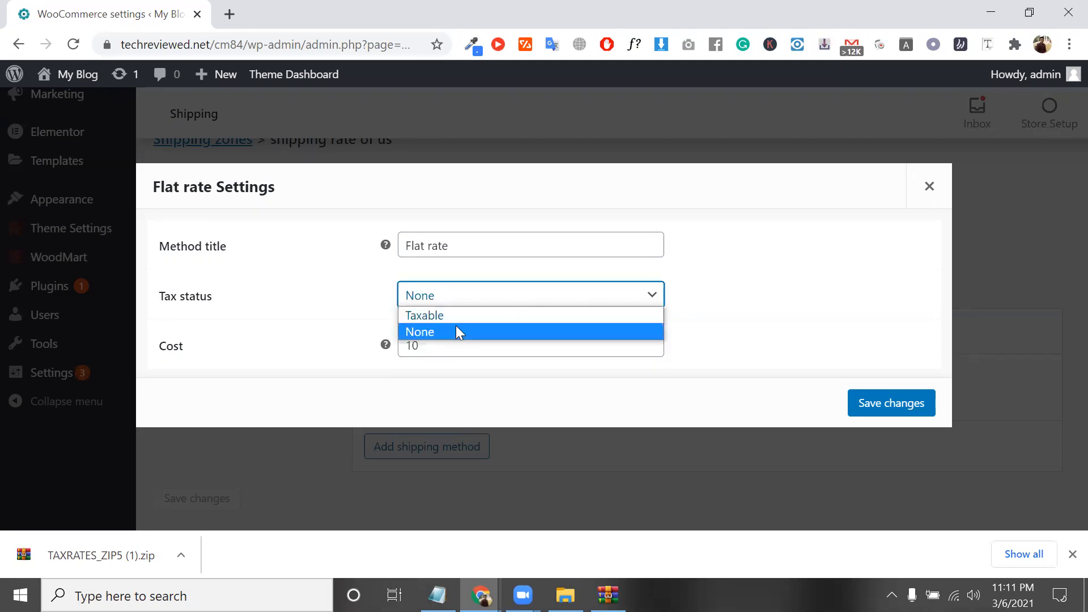
left_click(458, 332)
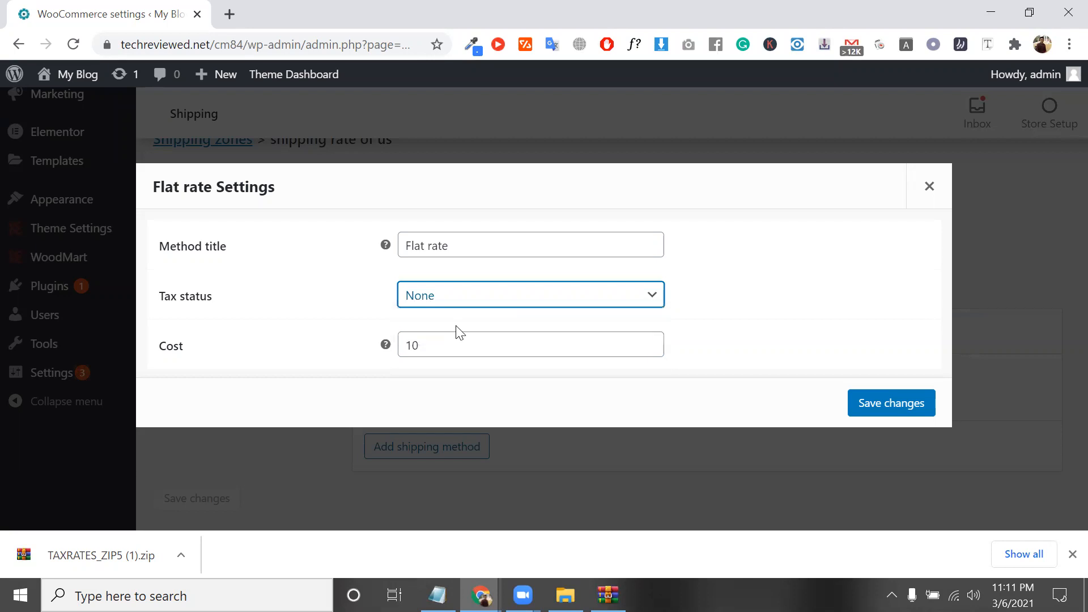
left_click(510, 247)
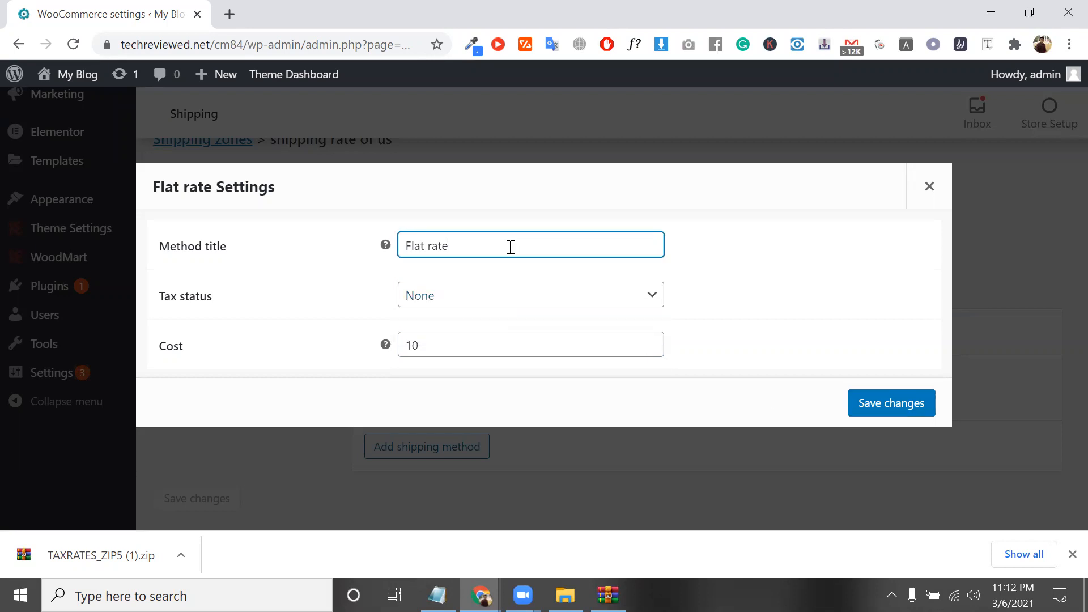
key("ctrl+a")
left_click(873, 418)
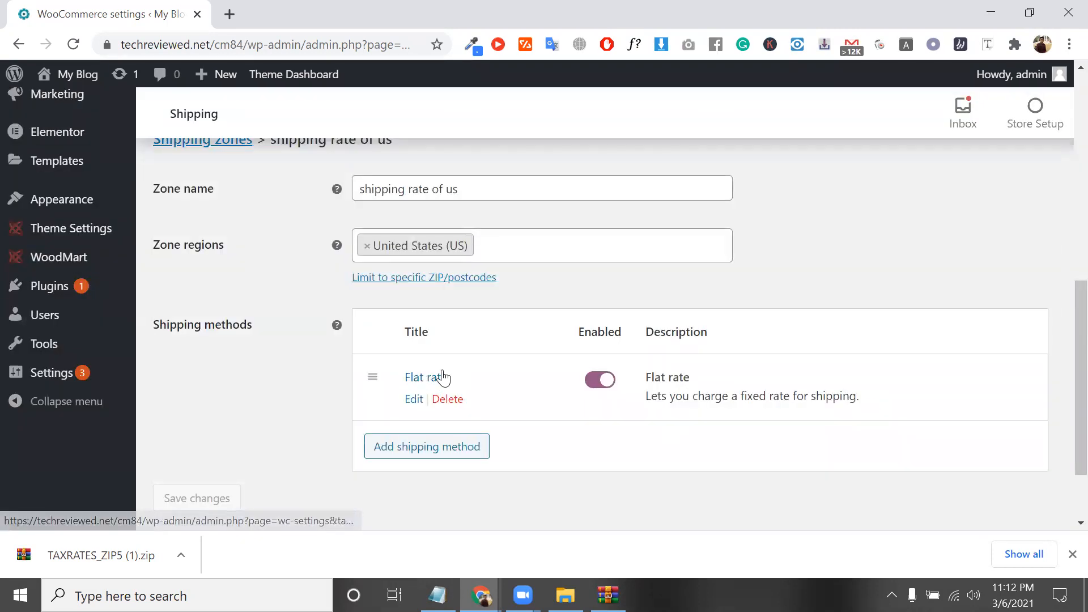
triple_click(452, 377)
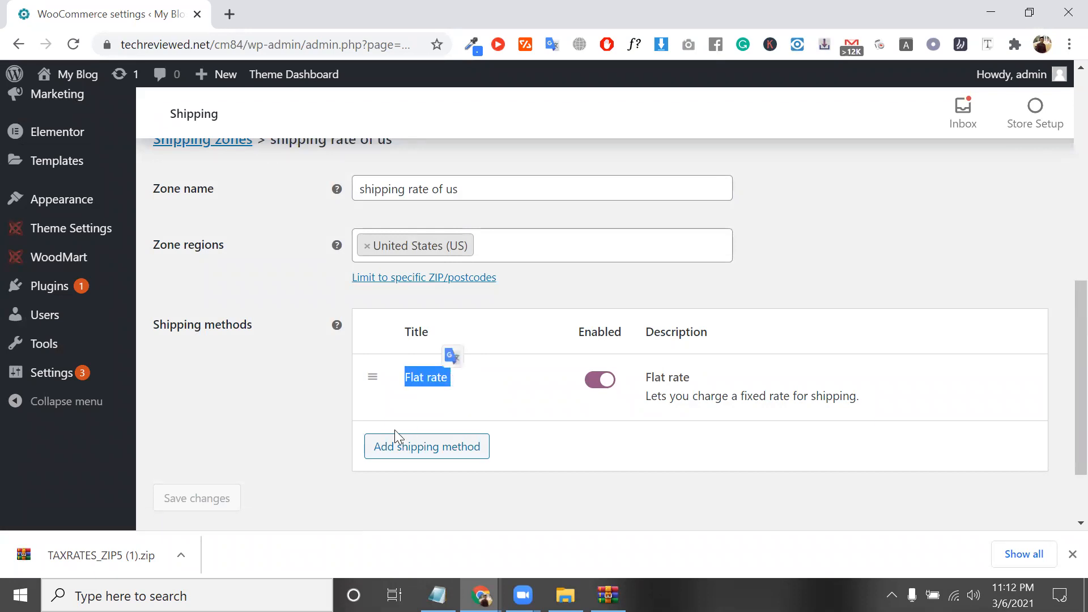
scroll(395, 430, "down", 1)
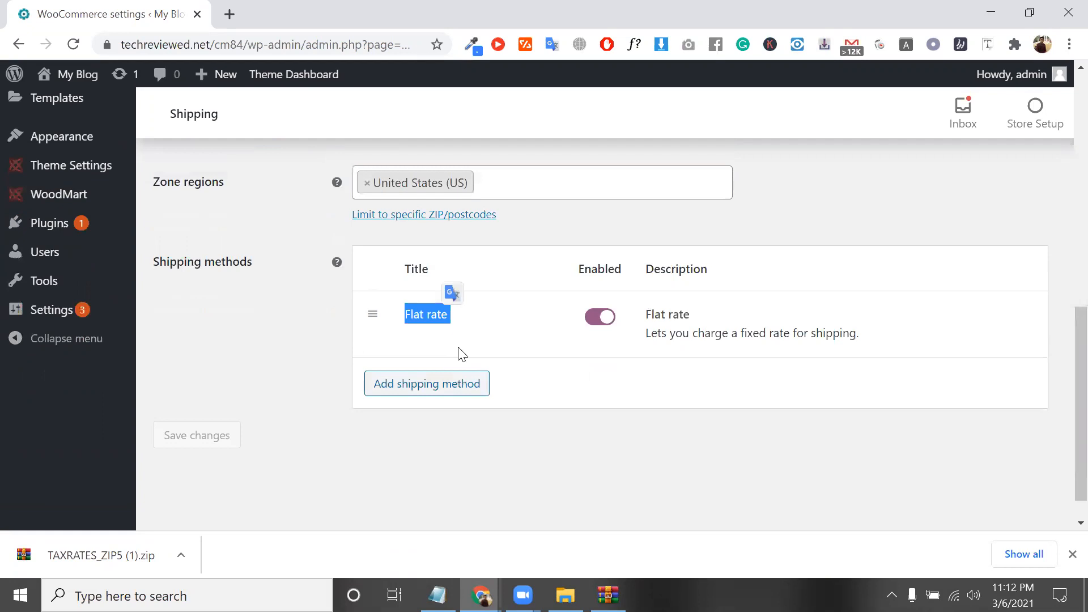
scroll(459, 355, "up", 7)
scroll(459, 352, "down", 7)
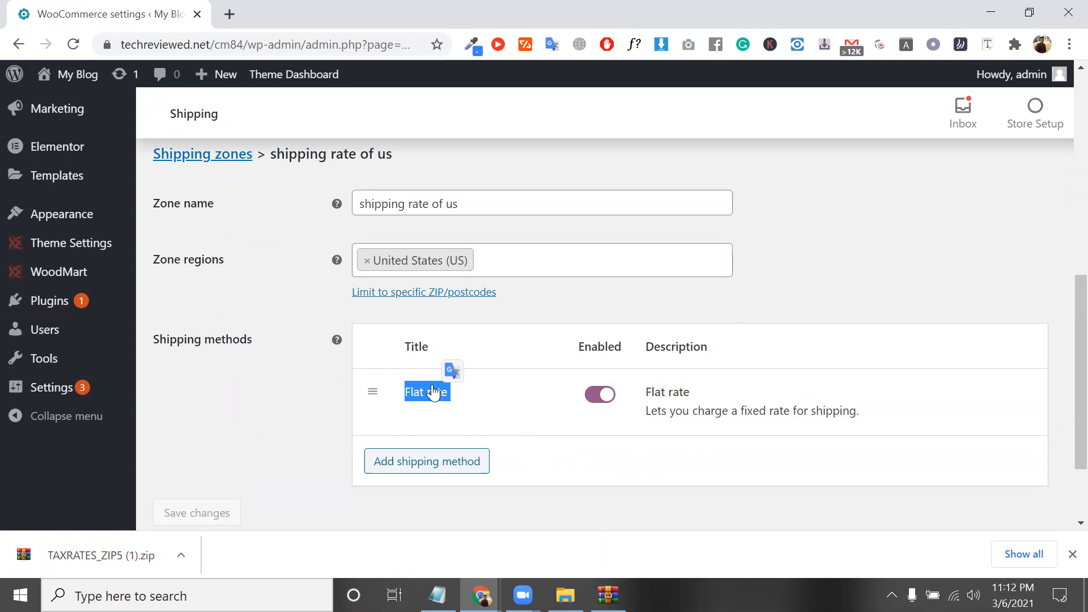
mouse_move(474, 400)
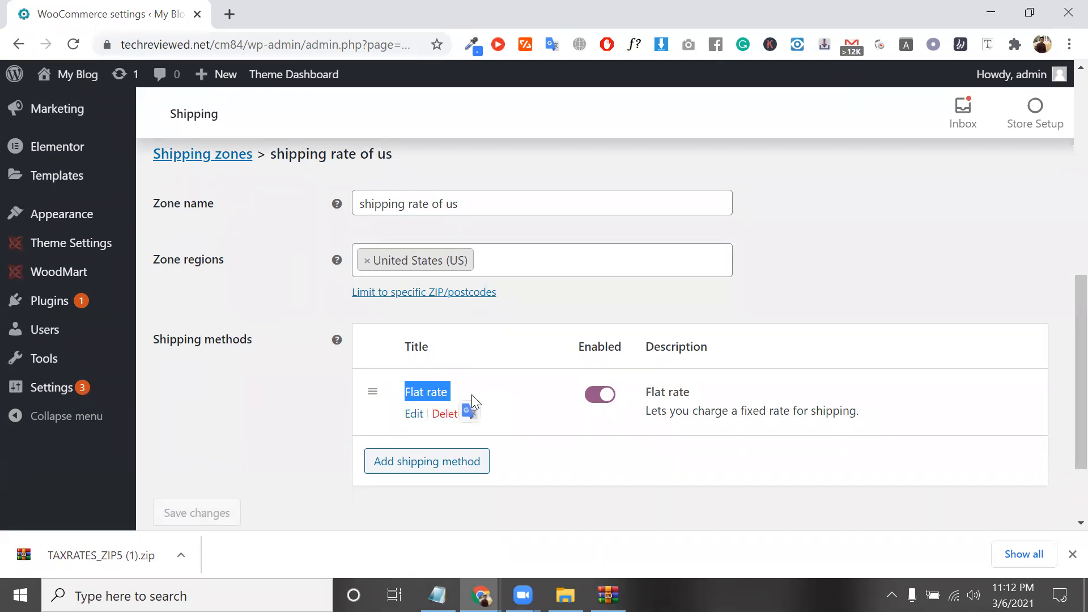
Add a Free shipping method to the US shipping zone.
left_click(466, 462)
left_click(441, 304)
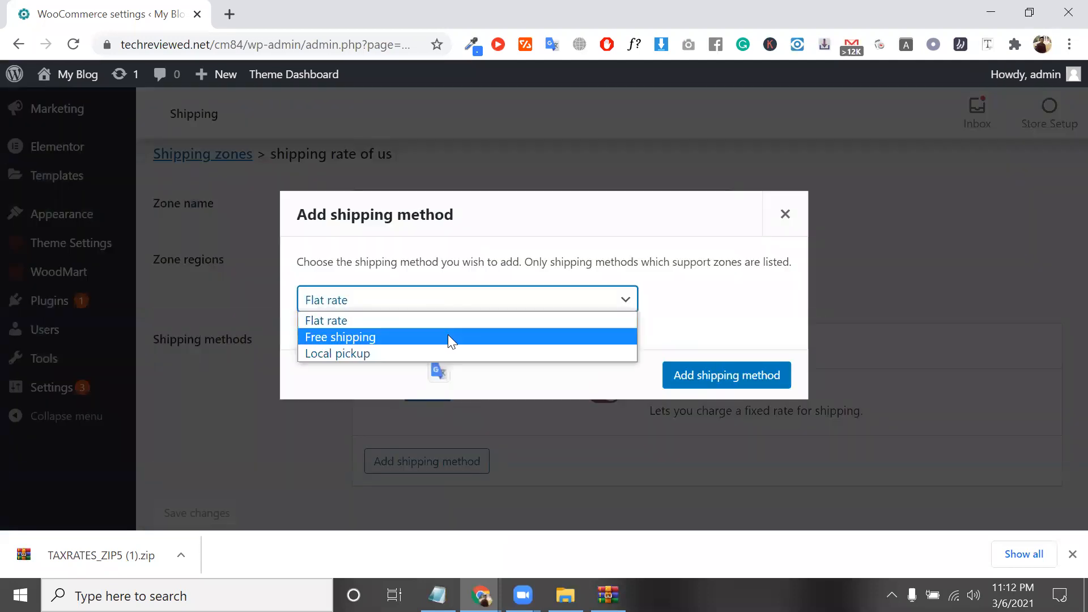
left_click(448, 337)
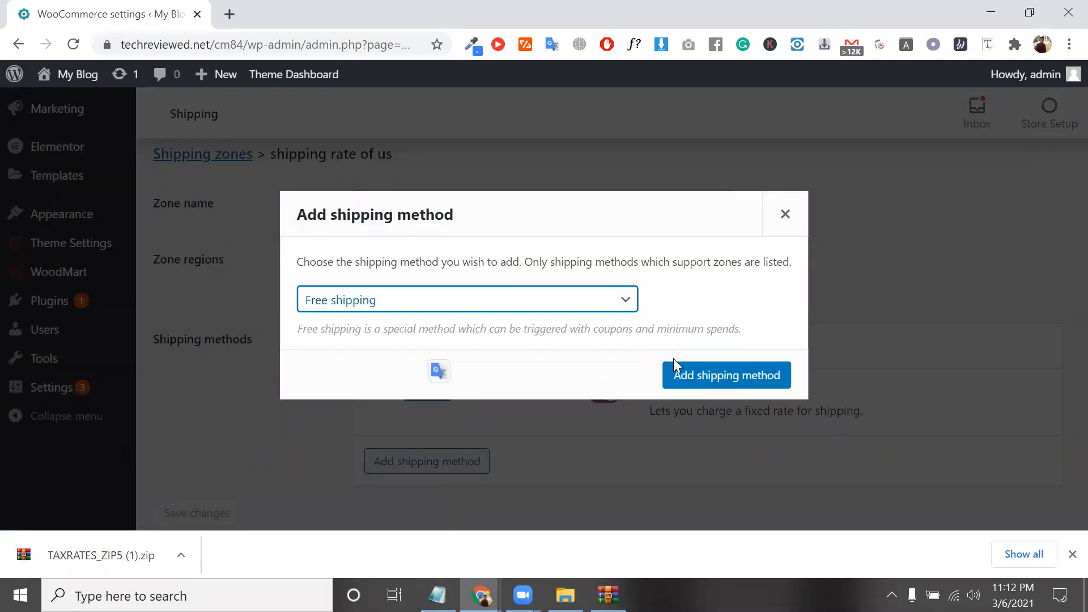
triple_click(662, 330)
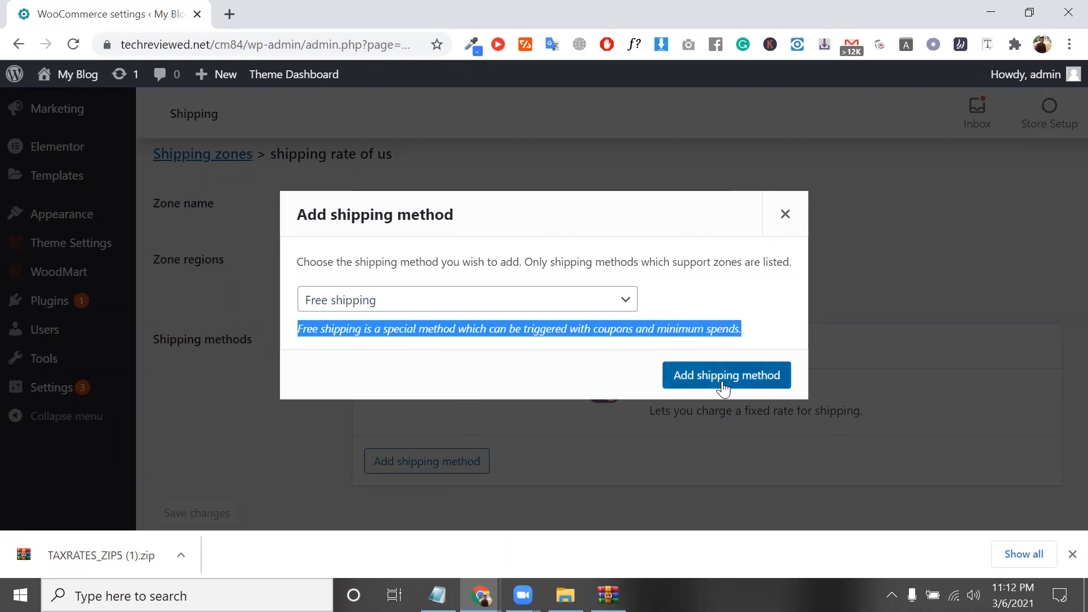
left_click(723, 377)
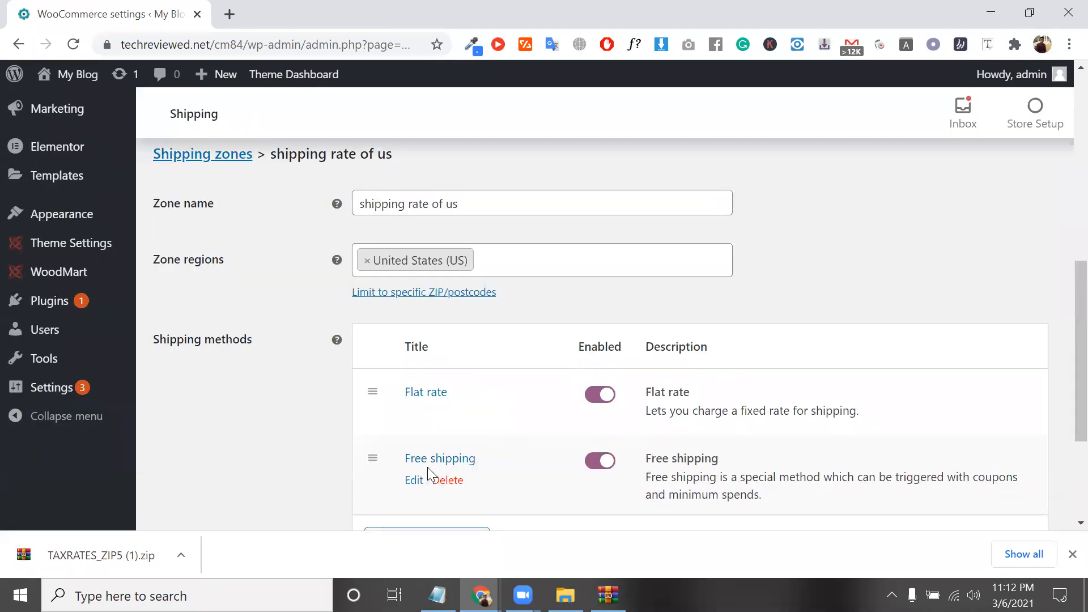
Edit the Free shipping method to require a minimum order amount and set that amount to 50.
left_click(414, 480)
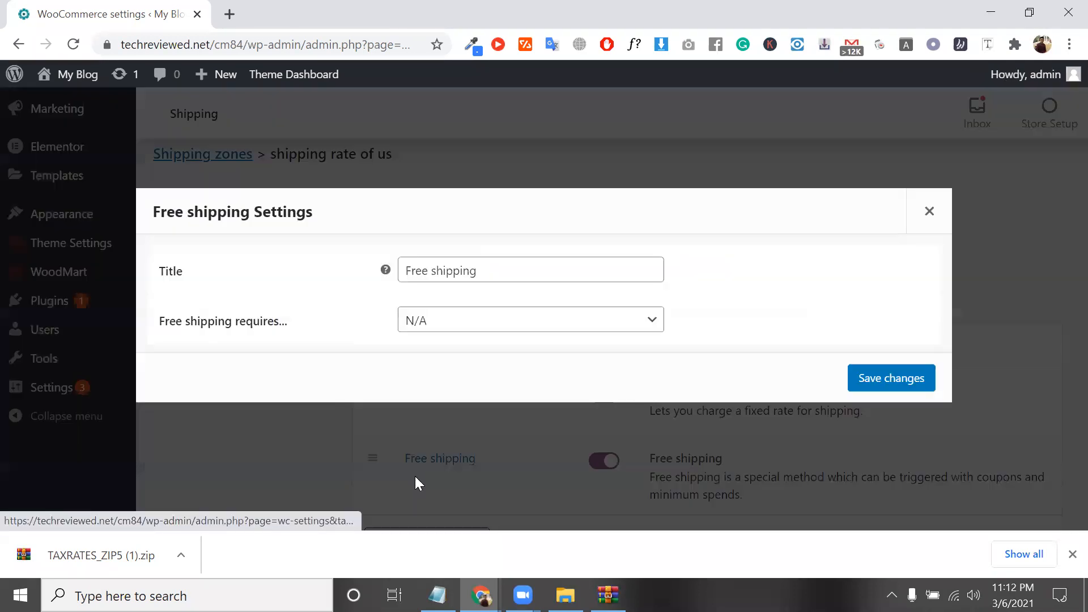
left_click(472, 322)
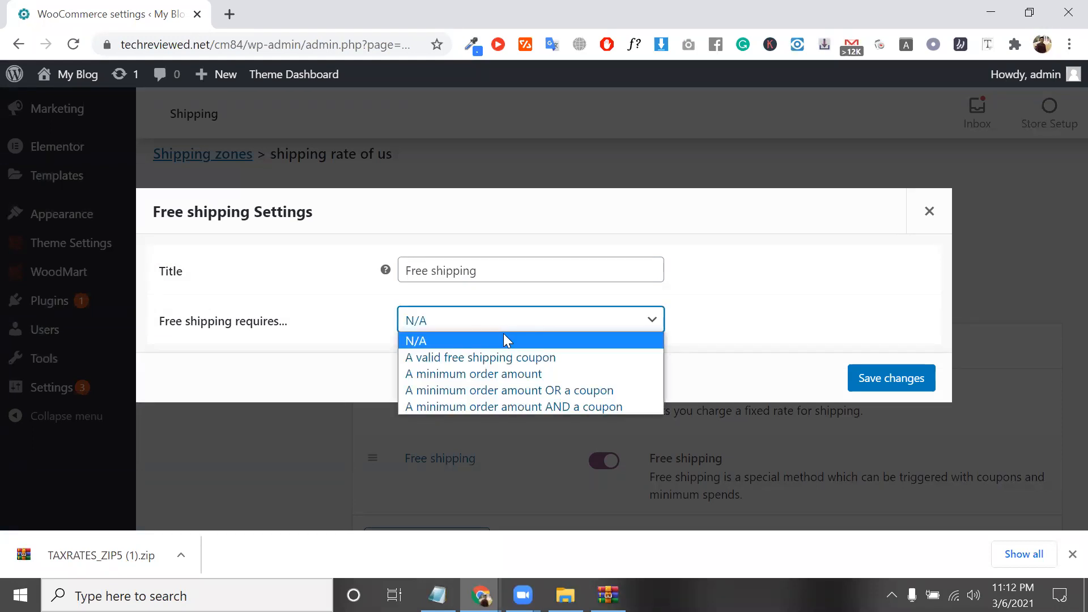
left_click(544, 359)
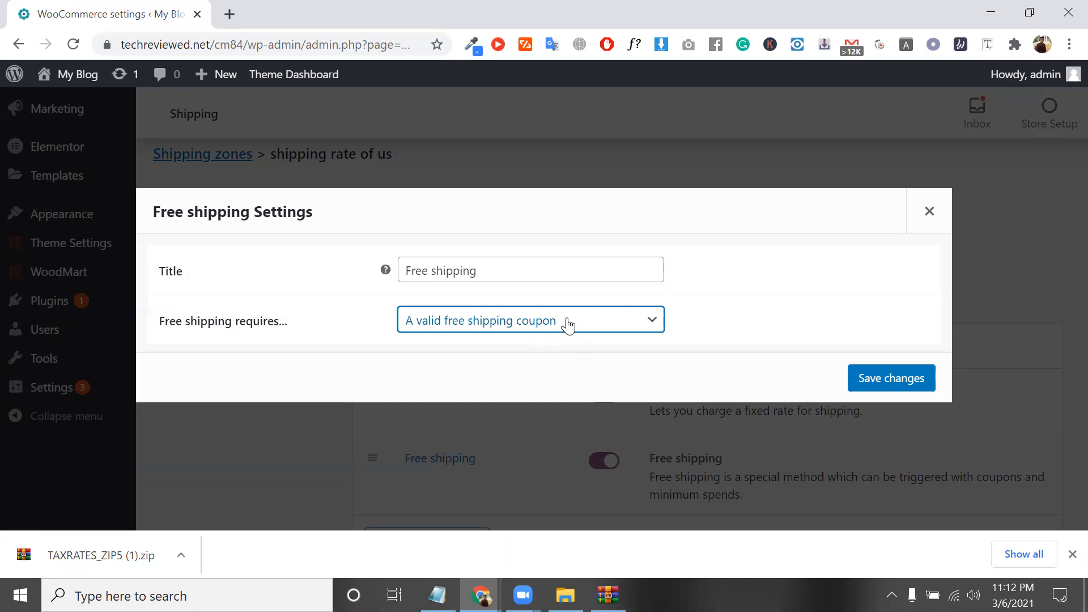
left_click(538, 319)
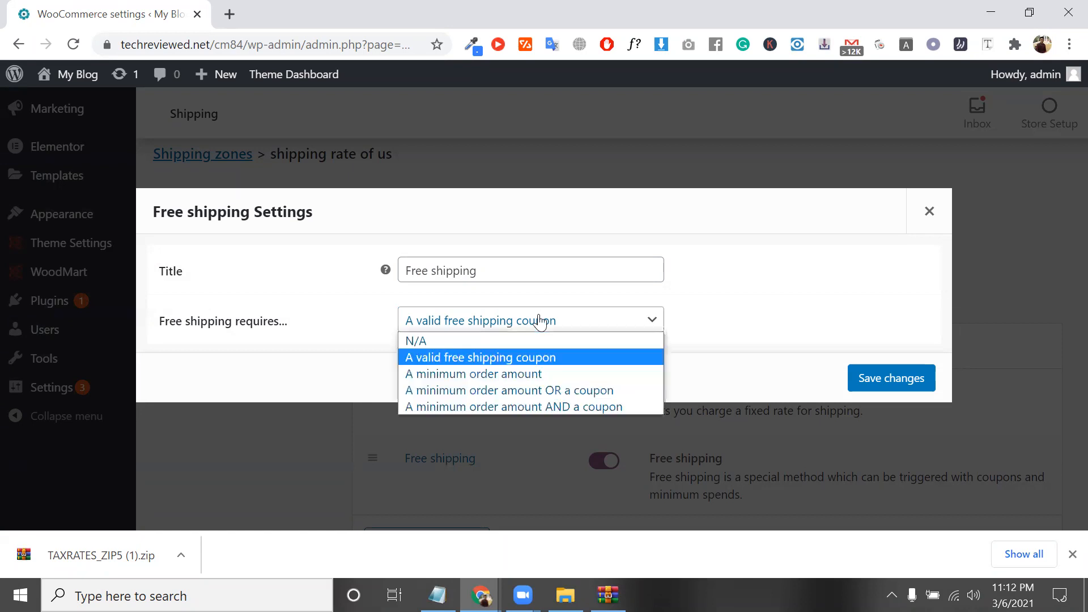
left_click(542, 372)
double_click(470, 319)
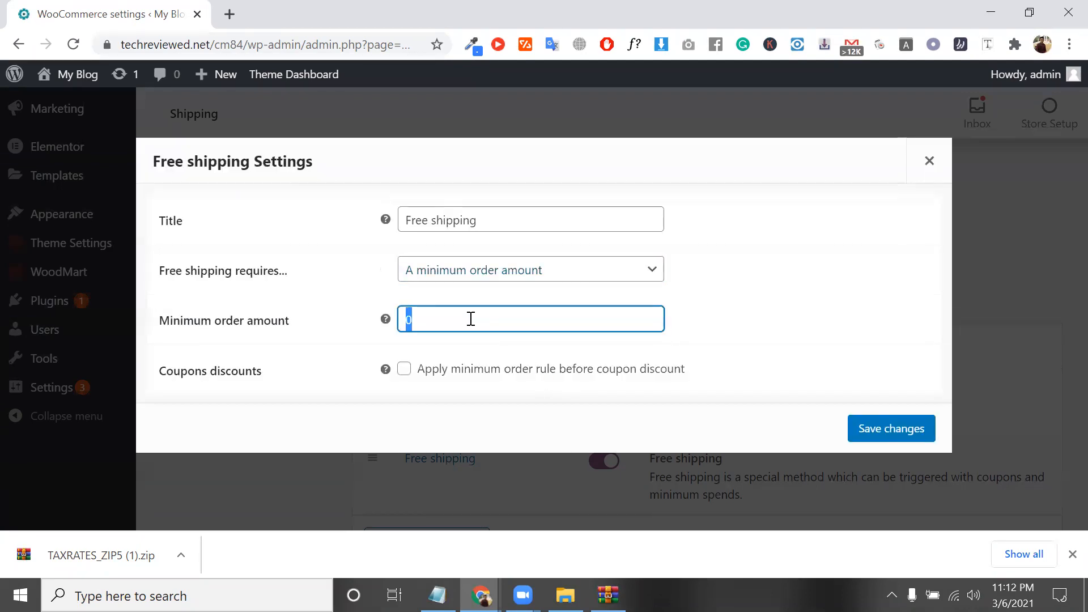
type("50")
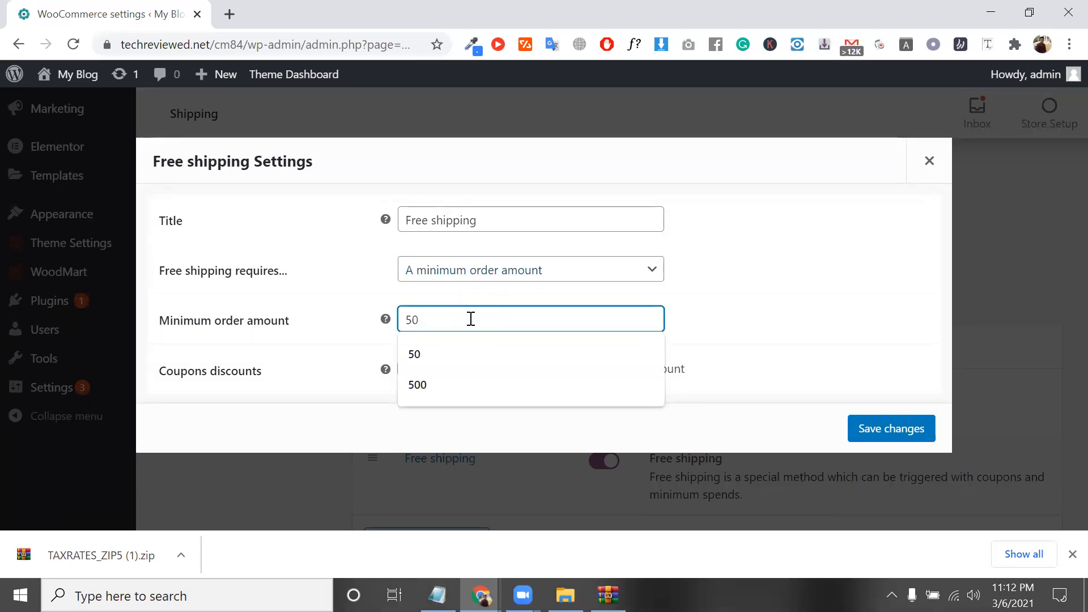
left_click(692, 308)
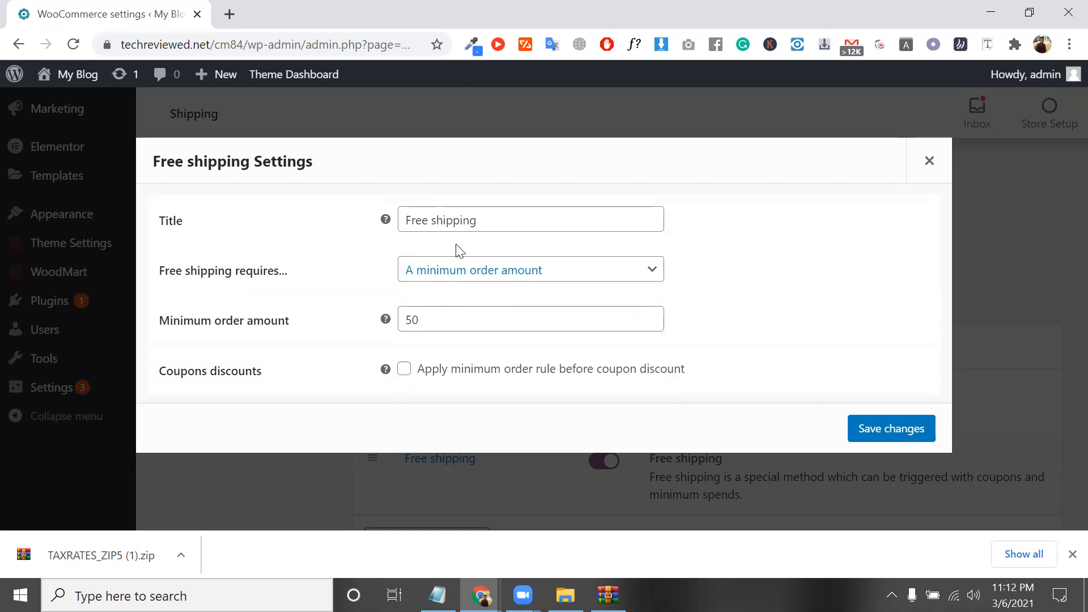
triple_click(484, 226)
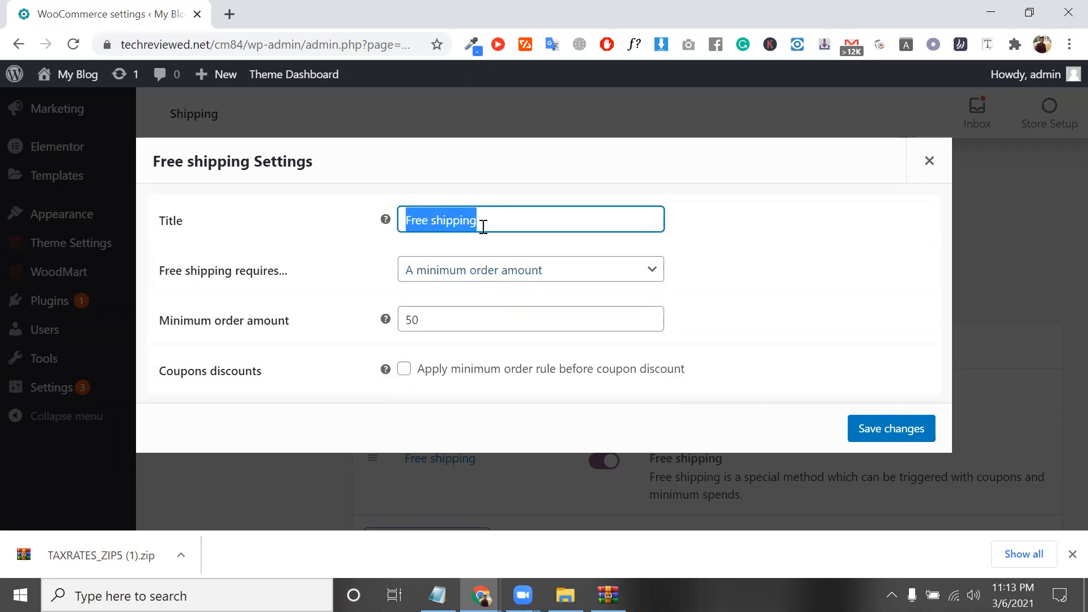
double_click(542, 316)
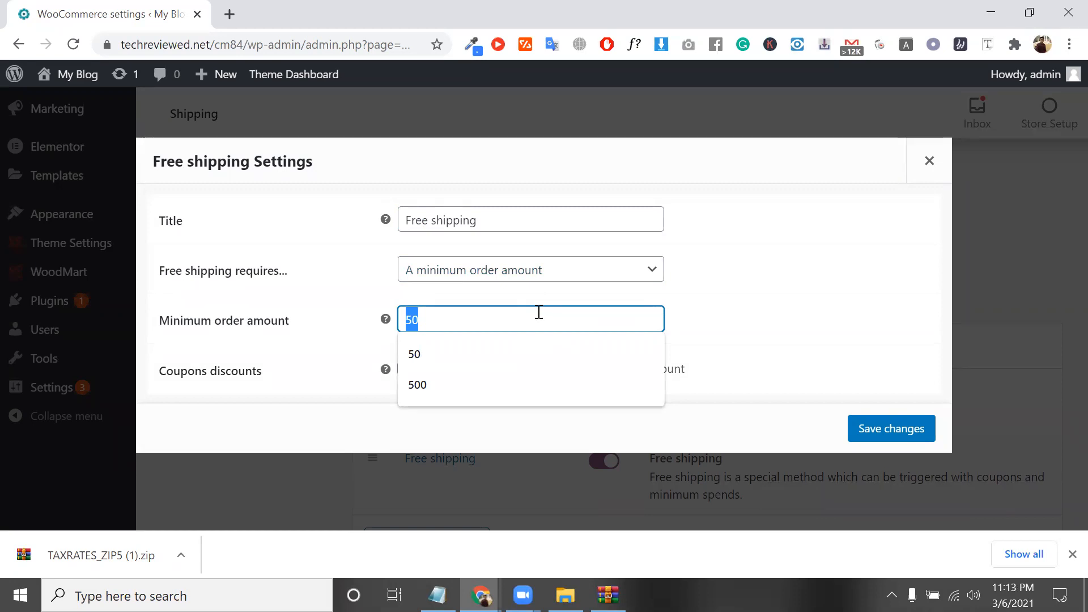
left_click(527, 298)
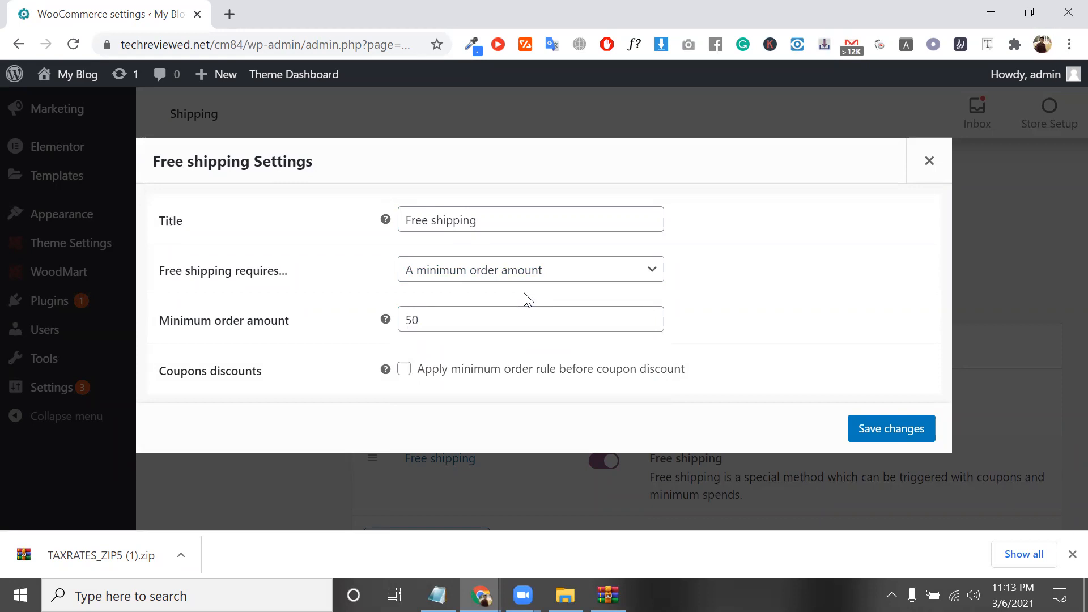
left_click(559, 323)
Try the free shipping requirement options "A minimum order amount OR a coupon" and "A minimum order amount AND a coupon".
left_click(513, 266)
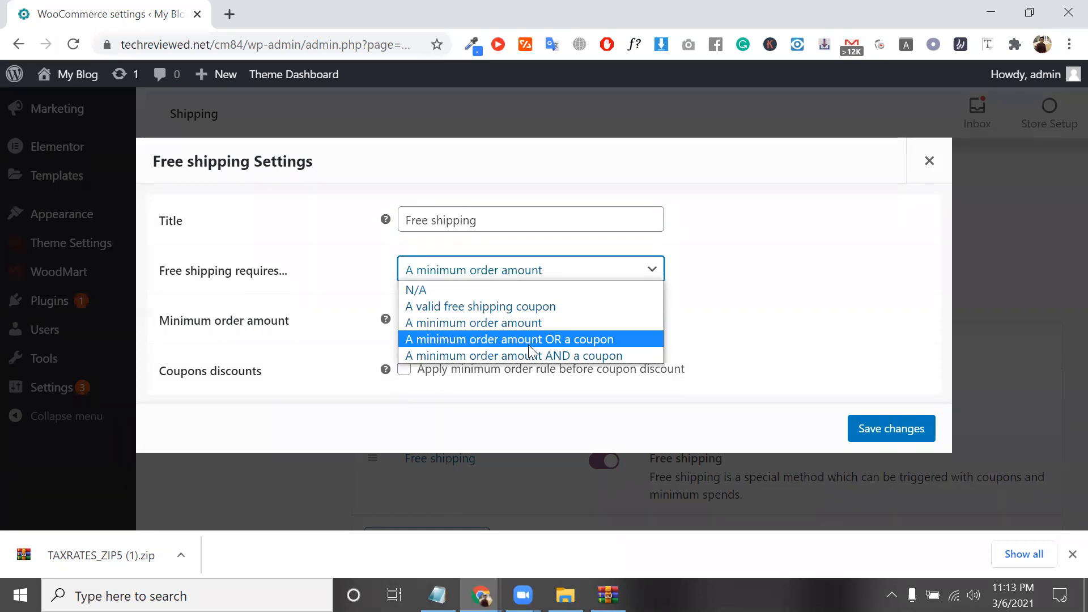
left_click(528, 344)
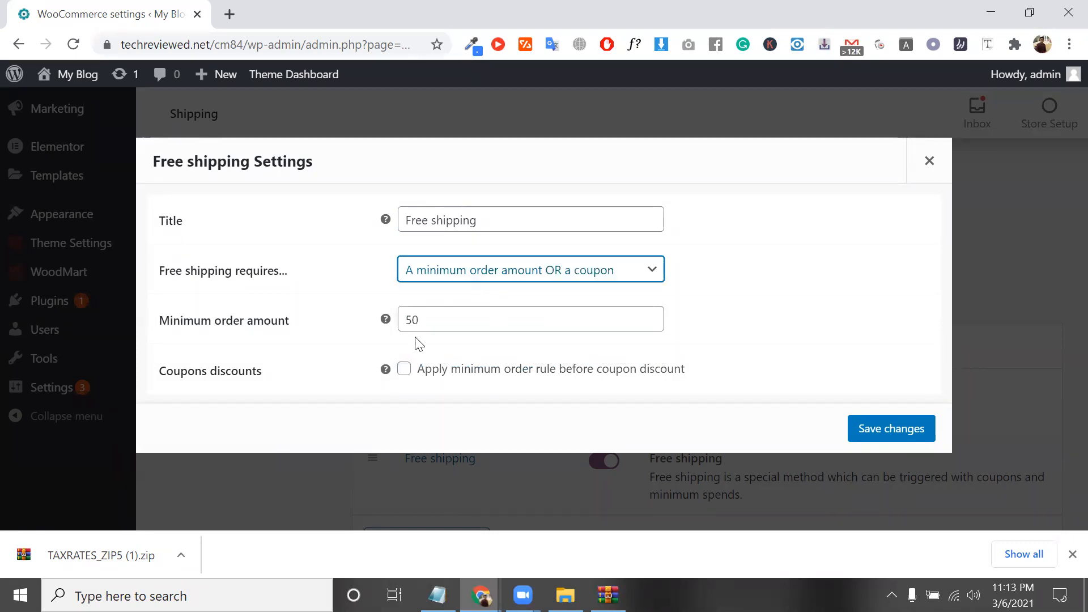
double_click(434, 323)
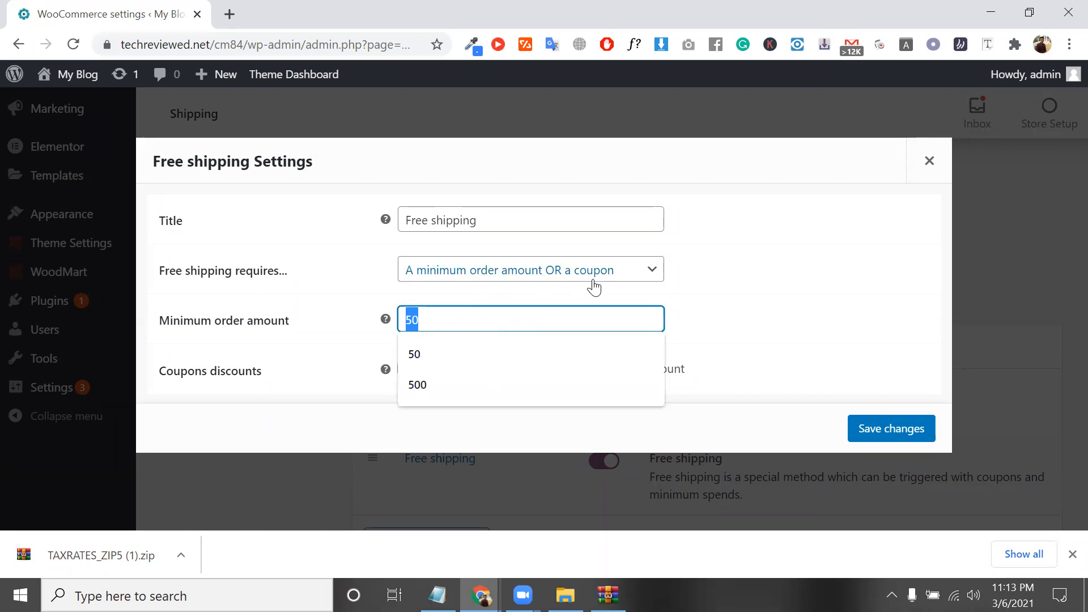
left_click(640, 278)
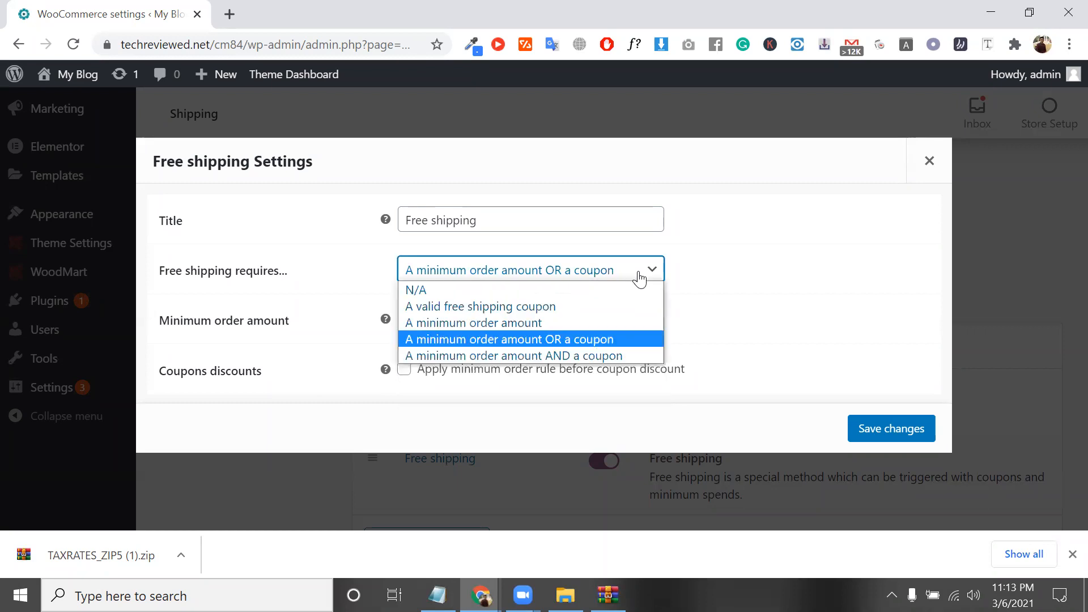
left_click(636, 354)
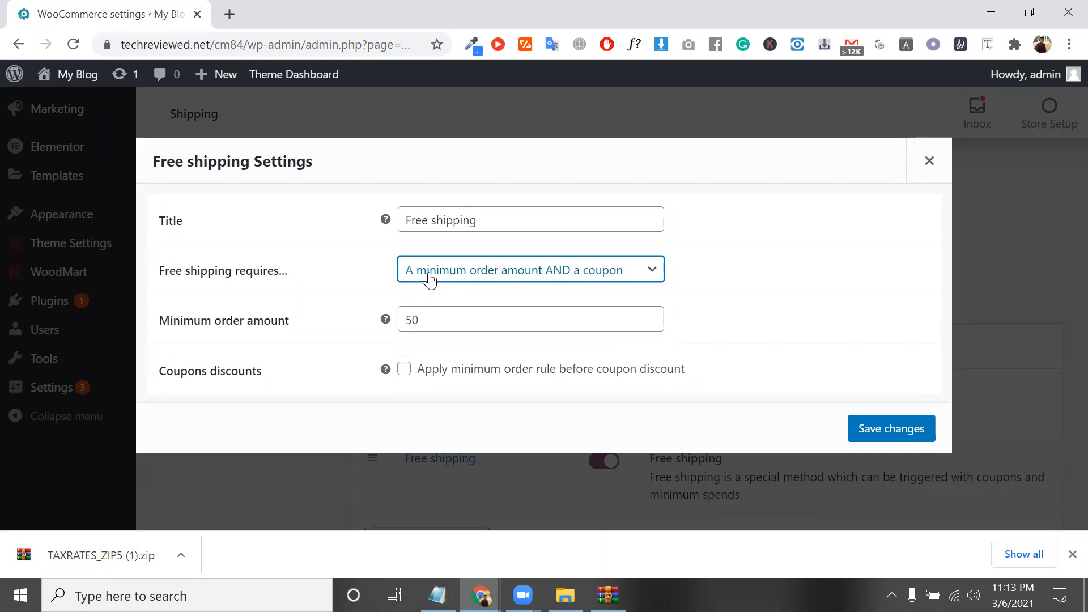
double_click(429, 318)
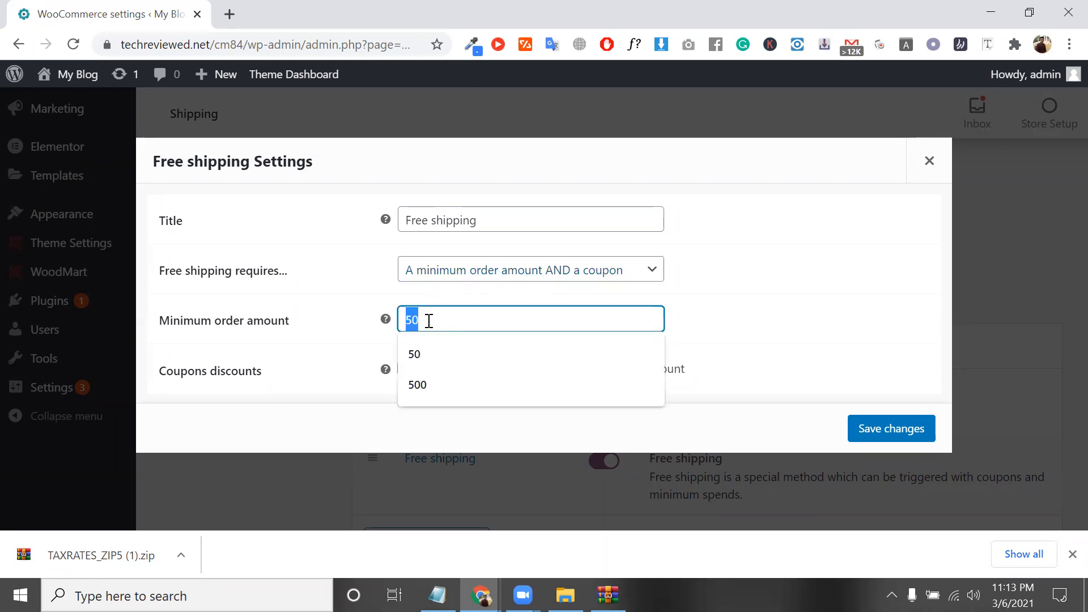
Set the free shipping requirement to "A minimum order amount OR a coupon" and save the method's settings.
left_click(625, 273)
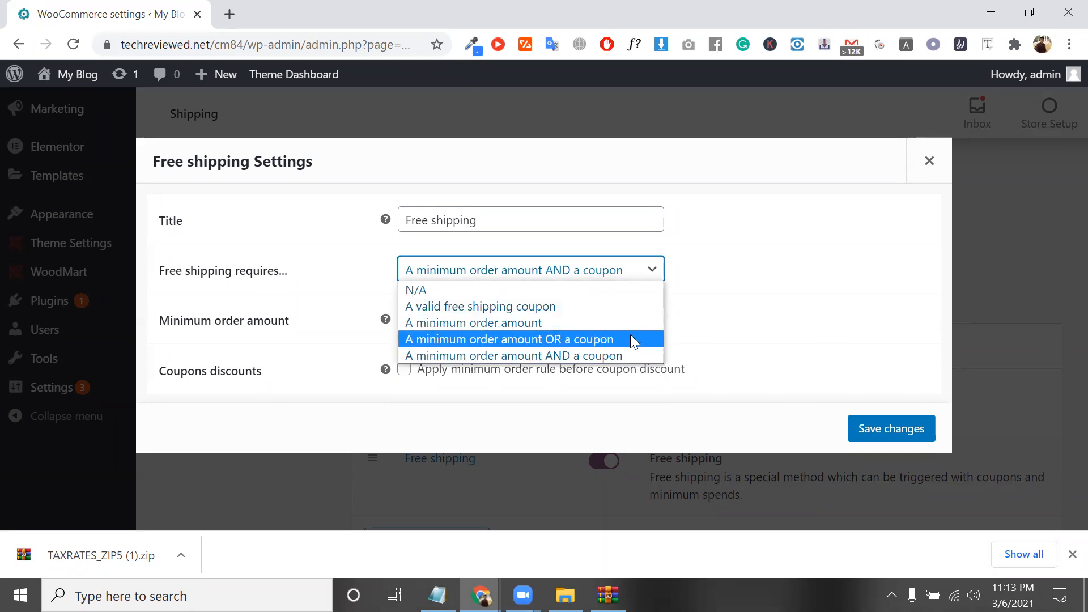
left_click(630, 338)
double_click(506, 315)
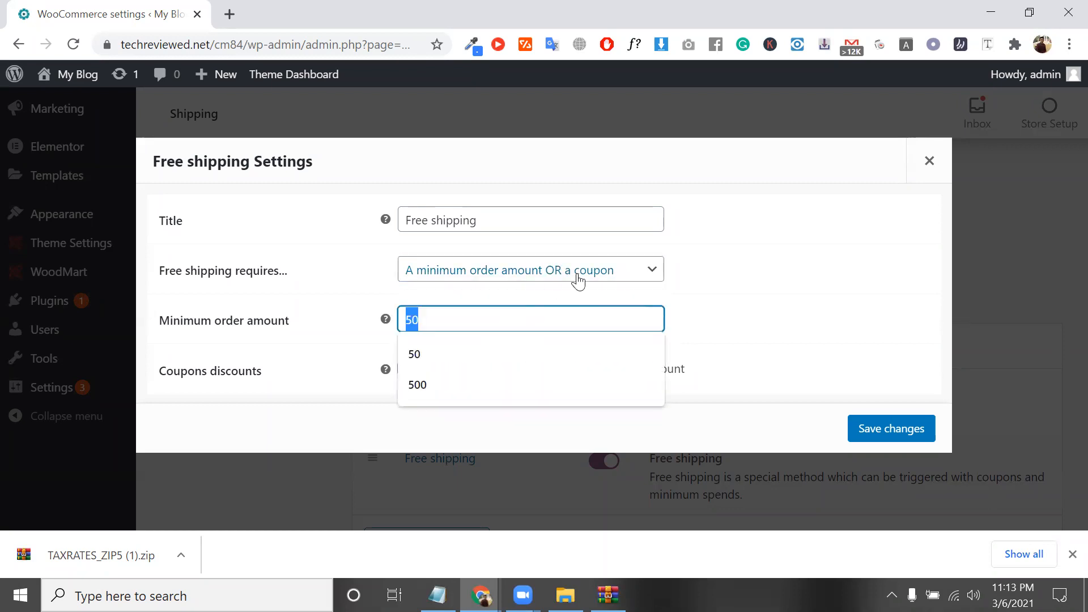
left_click(886, 429)
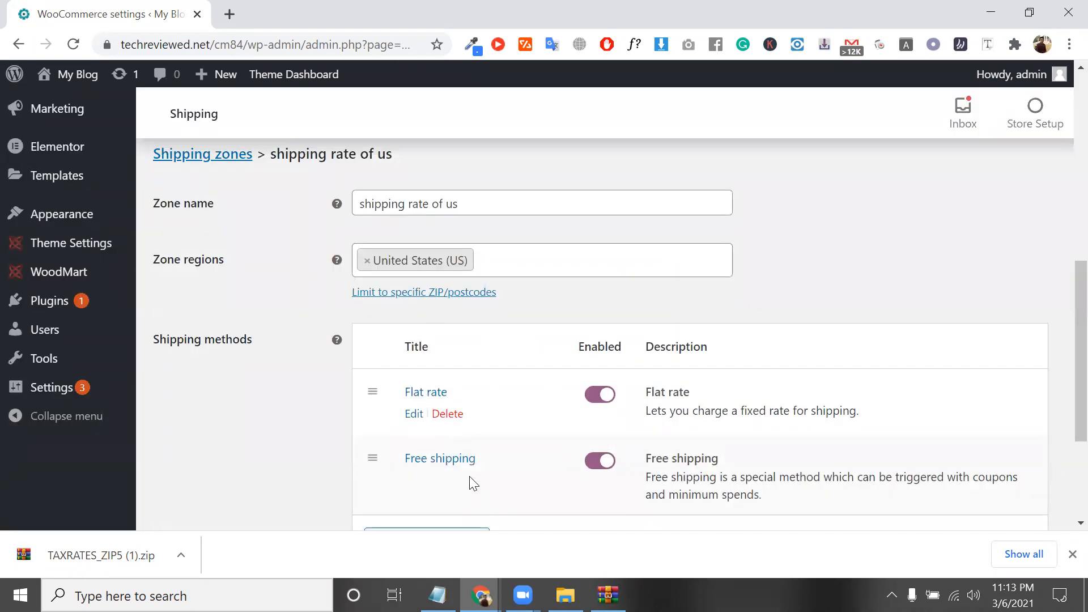
scroll(341, 399, "down", 3)
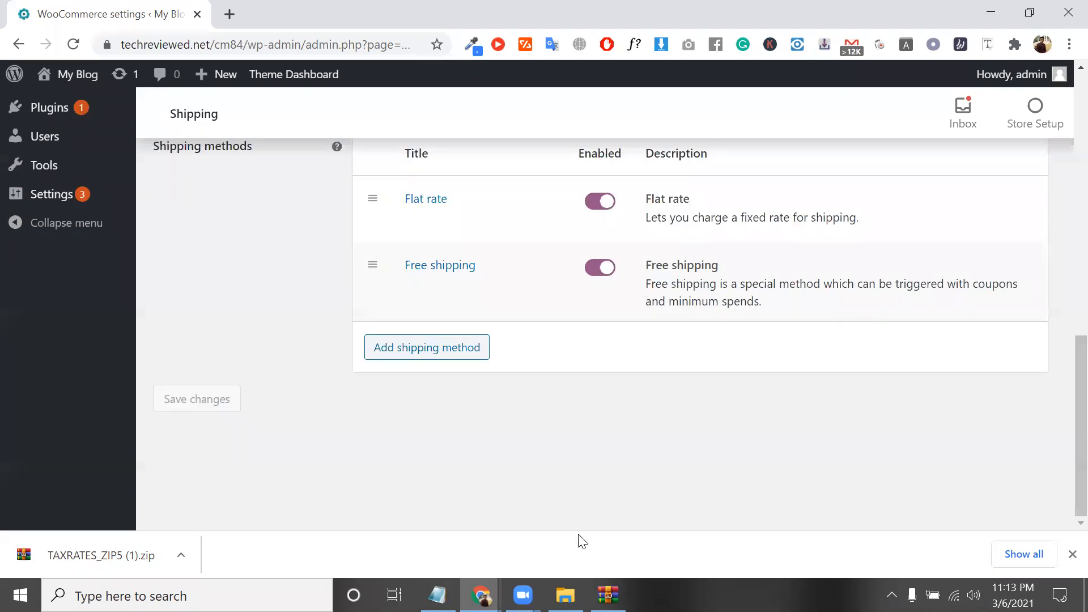
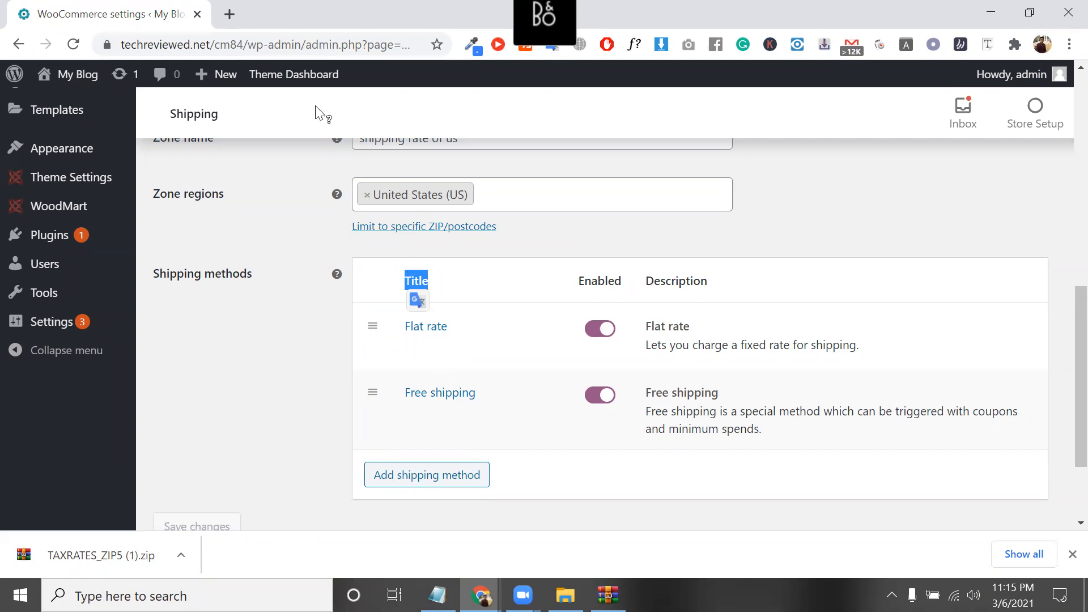
Open the store's shop page in a new browser tab and switch to it.
mouse_move(63, 77)
right_click(78, 125)
left_click(85, 136)
left_click(311, 8)
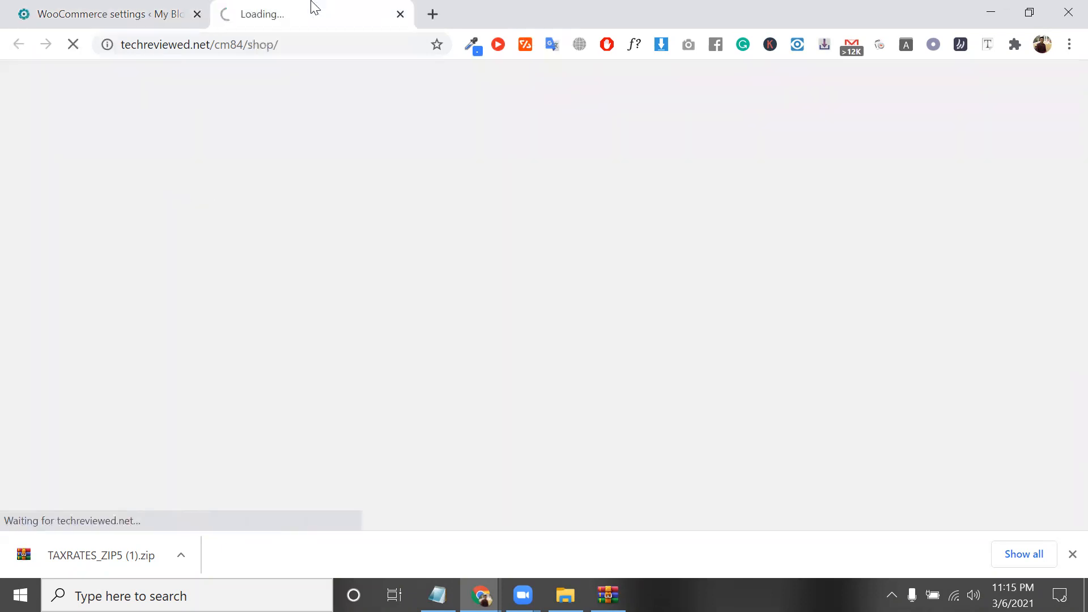
left_click(94, 8)
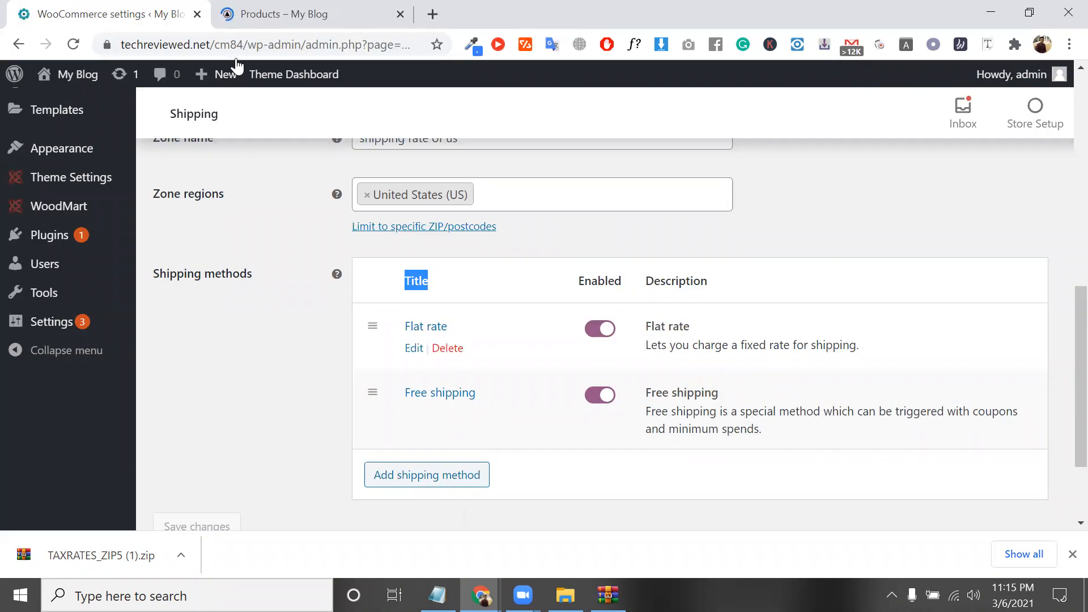
left_click(321, 7)
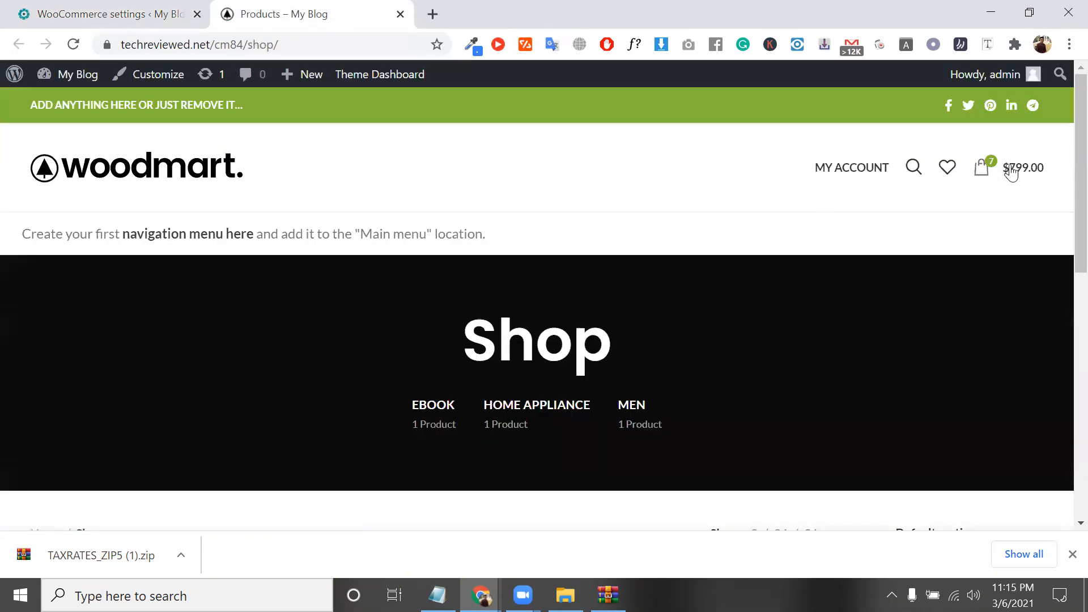
Proceed from the shopping cart to checkout and choose Free shipping for the order.
left_click(1012, 174)
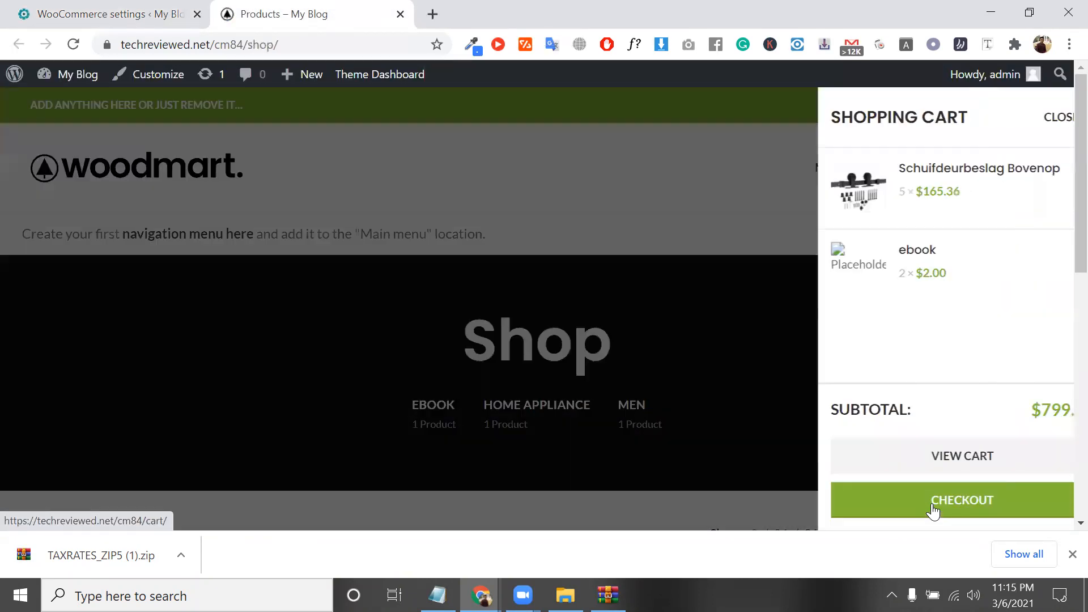
left_click(934, 509)
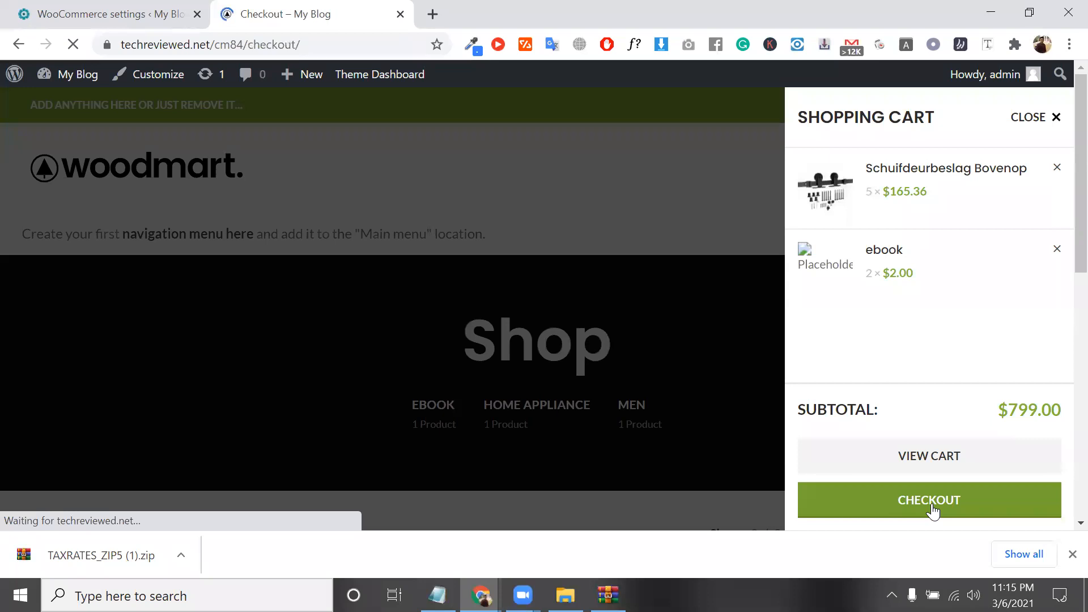
scroll(931, 510, "down", 6)
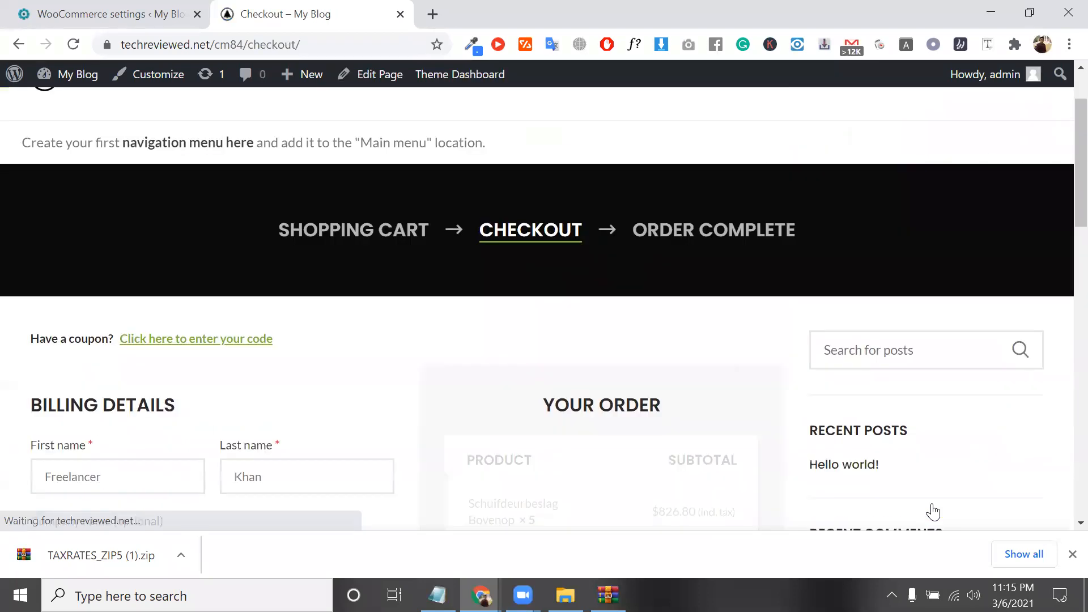
scroll(735, 254, "down", 3)
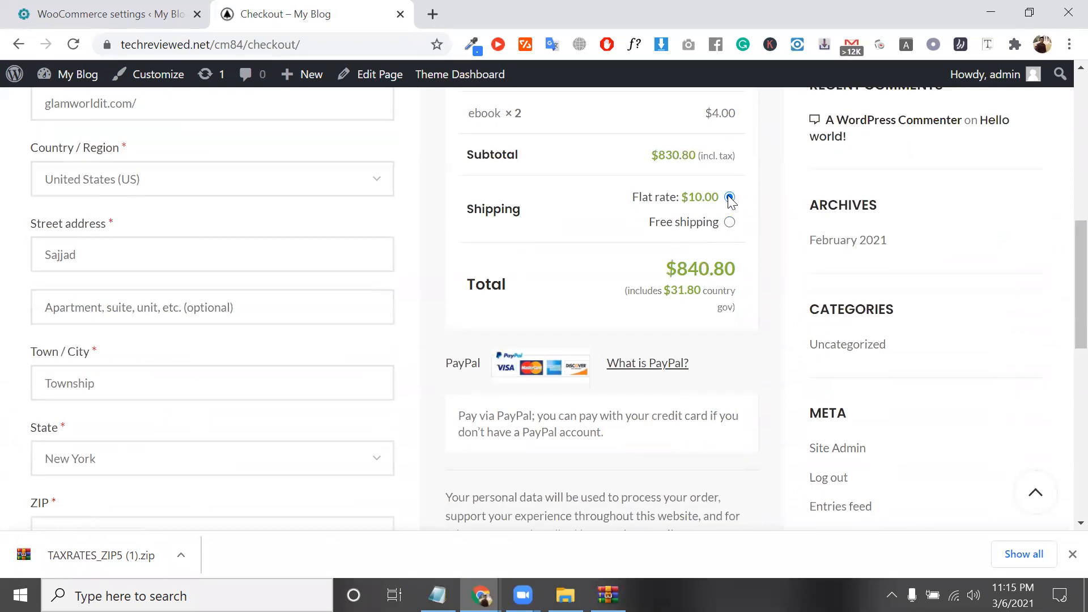
left_click(730, 223)
Examine the product price, subtotal and included tax amount in the checkout order summary.
scroll(719, 222, "up", 1)
scroll(676, 226, "up", 2)
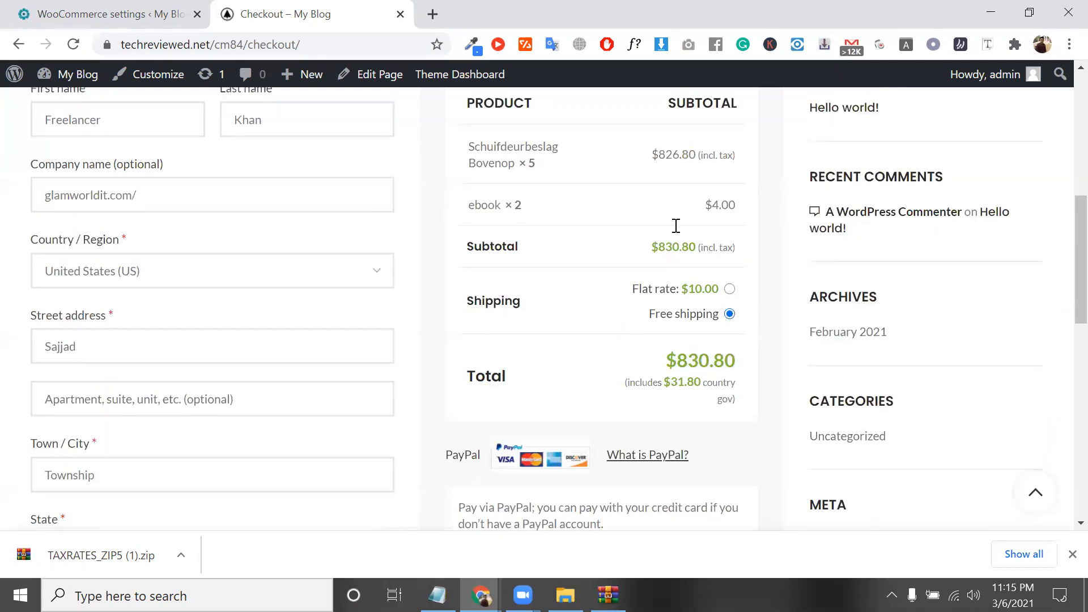
double_click(674, 248)
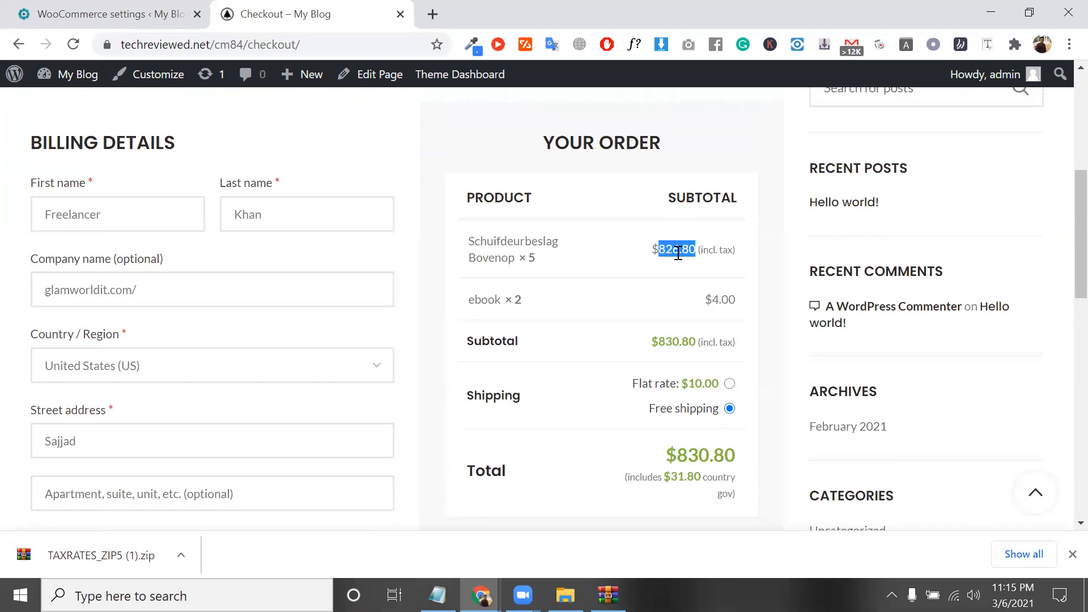
double_click(677, 343)
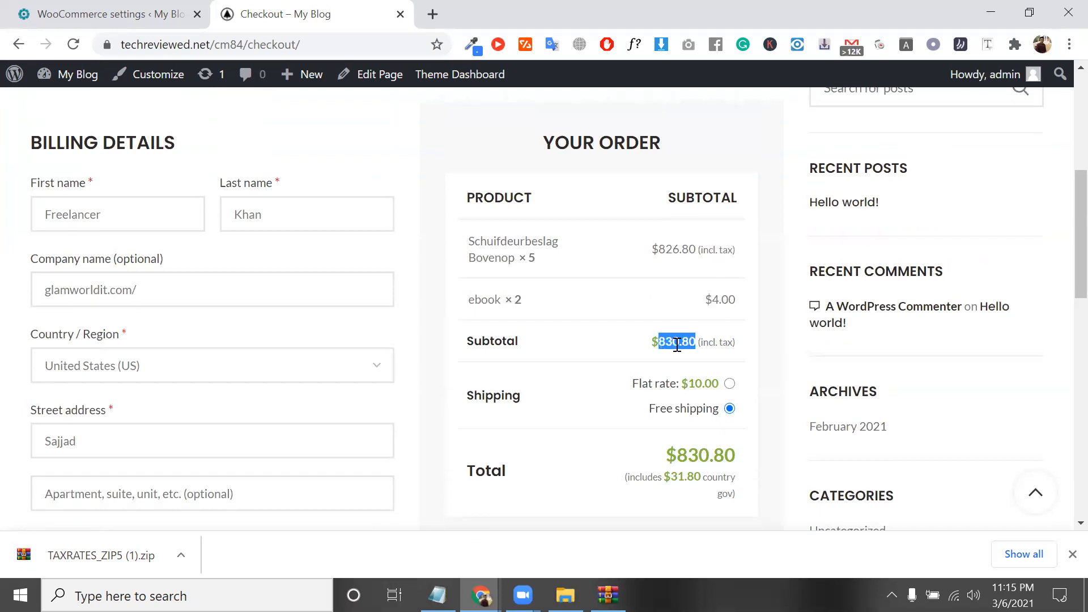
double_click(723, 344)
scroll(723, 349, "down", 2)
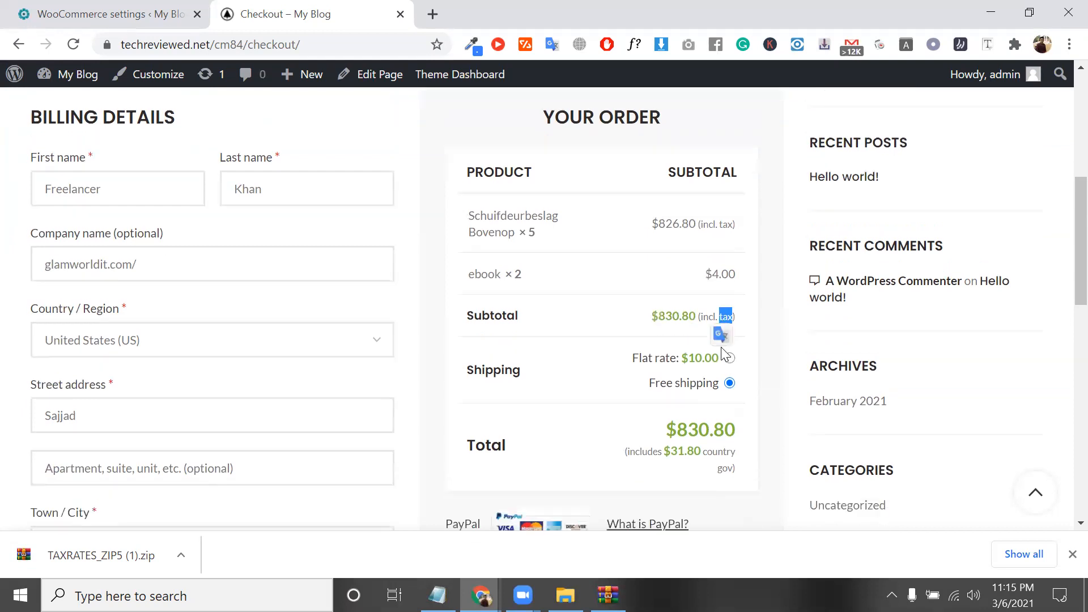
scroll(705, 339, "down", 1)
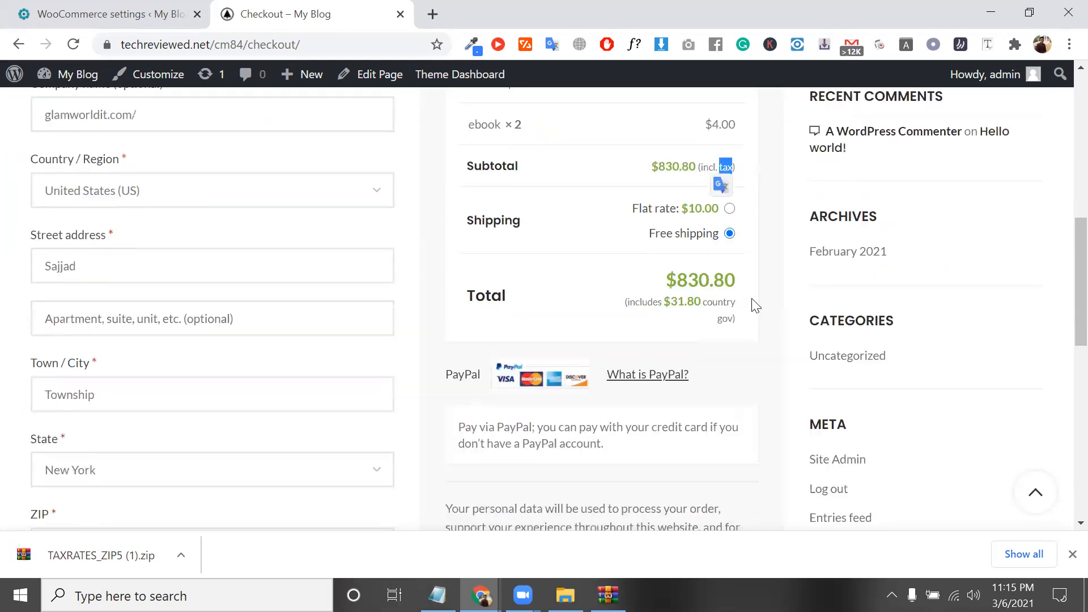
scroll(731, 312, "down", 1)
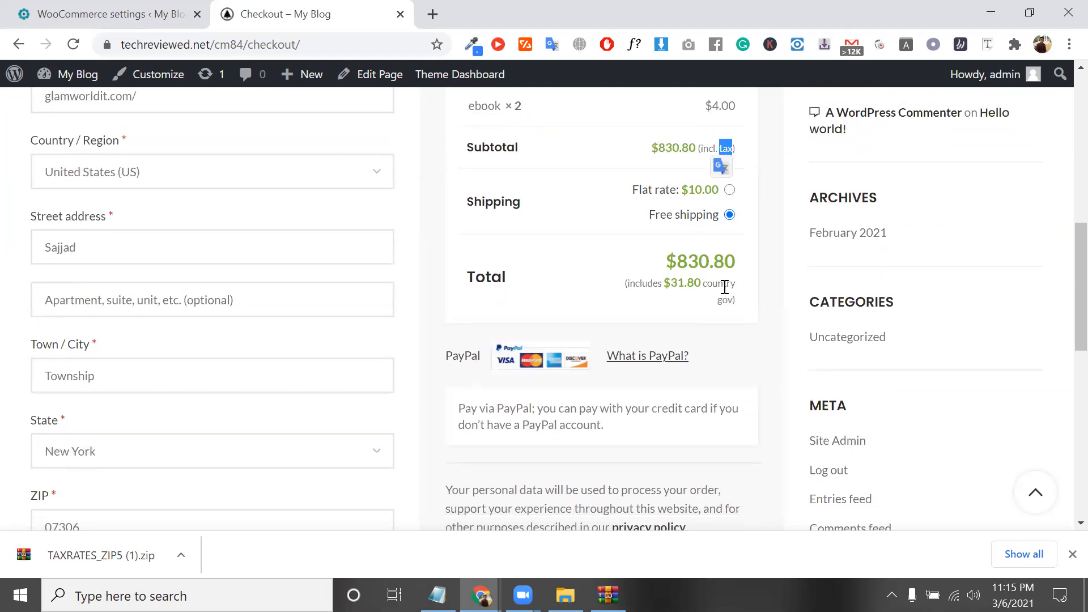
double_click(673, 283)
triple_click(673, 283)
double_click(679, 283)
scroll(547, 296, "up", 2)
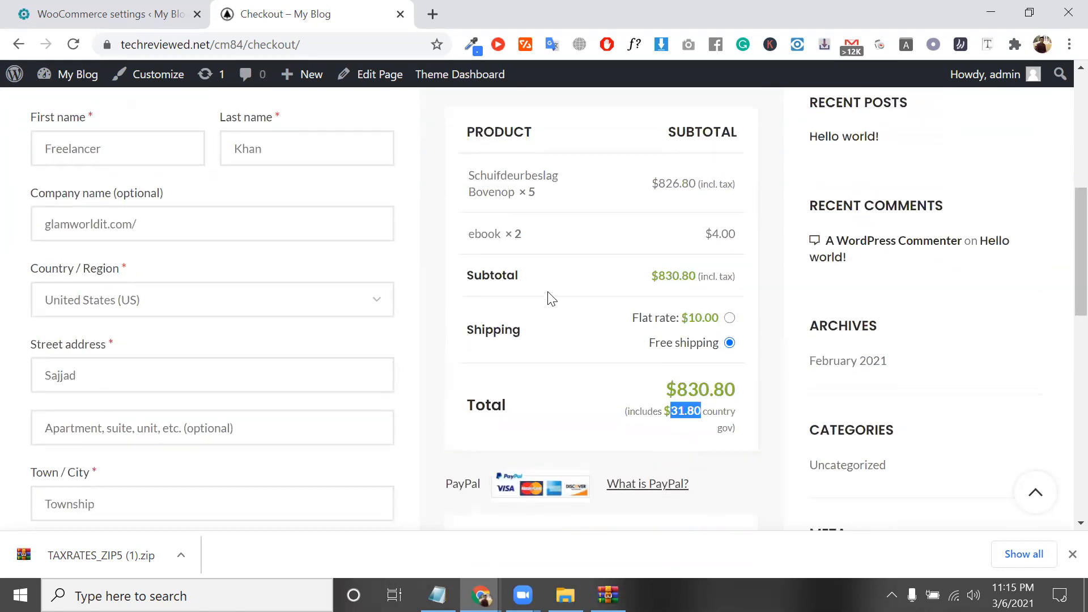
Switch the order's shipping option at checkout to Flat rate.
scroll(546, 296, "down", 2)
scroll(646, 175, "down", 1)
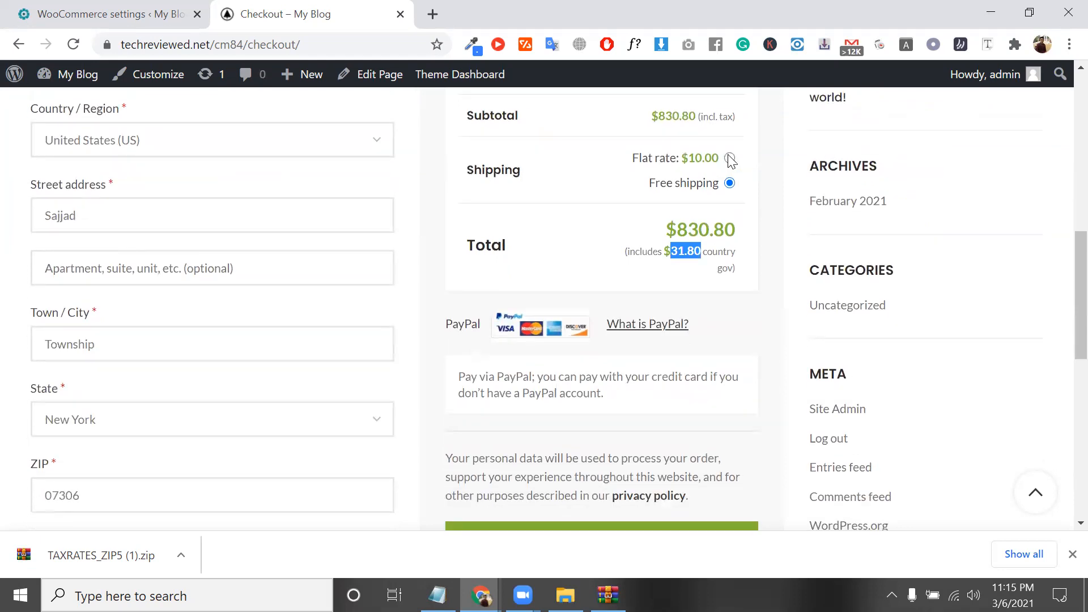
left_click(730, 159)
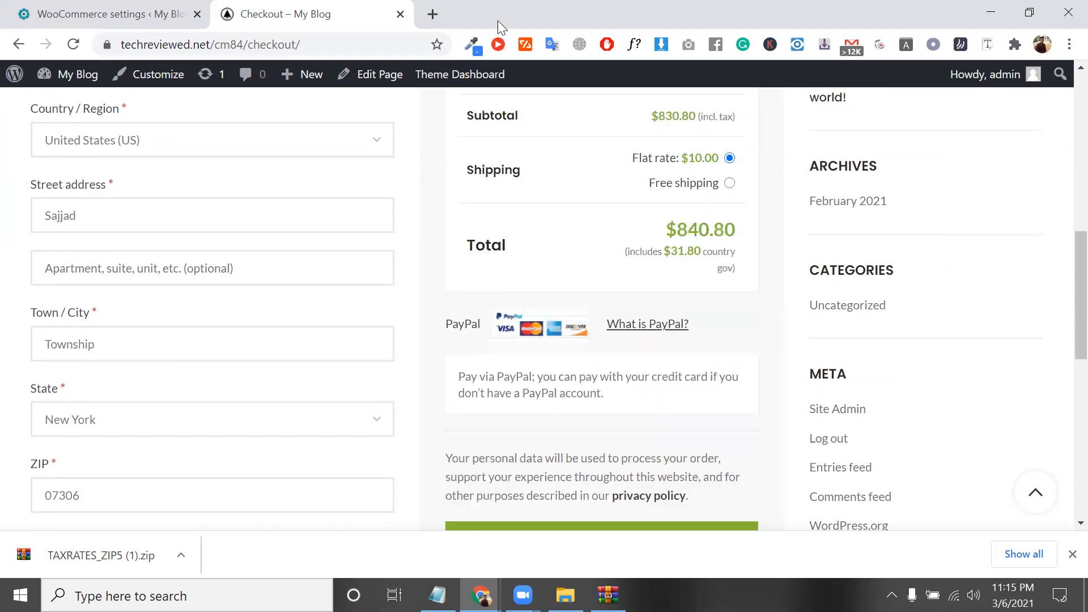
left_click(433, 13)
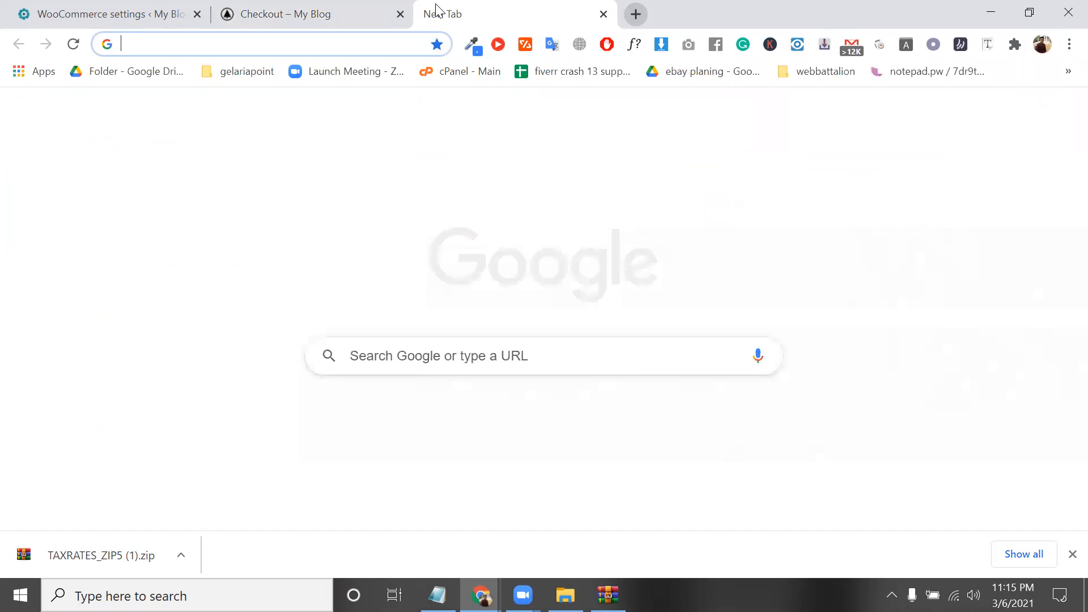
type("al")
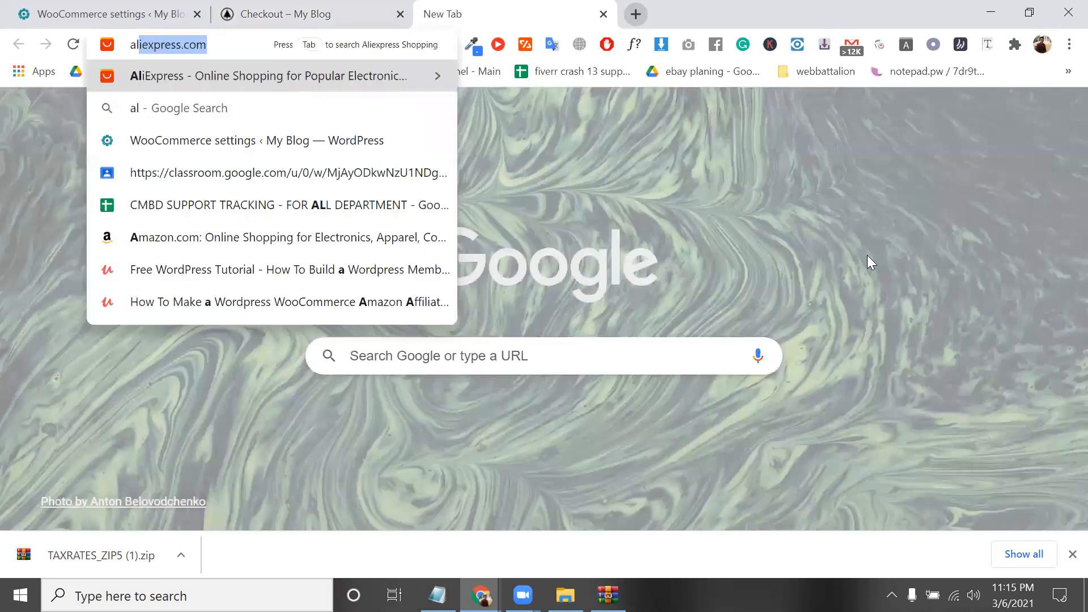
key("BackSpace")
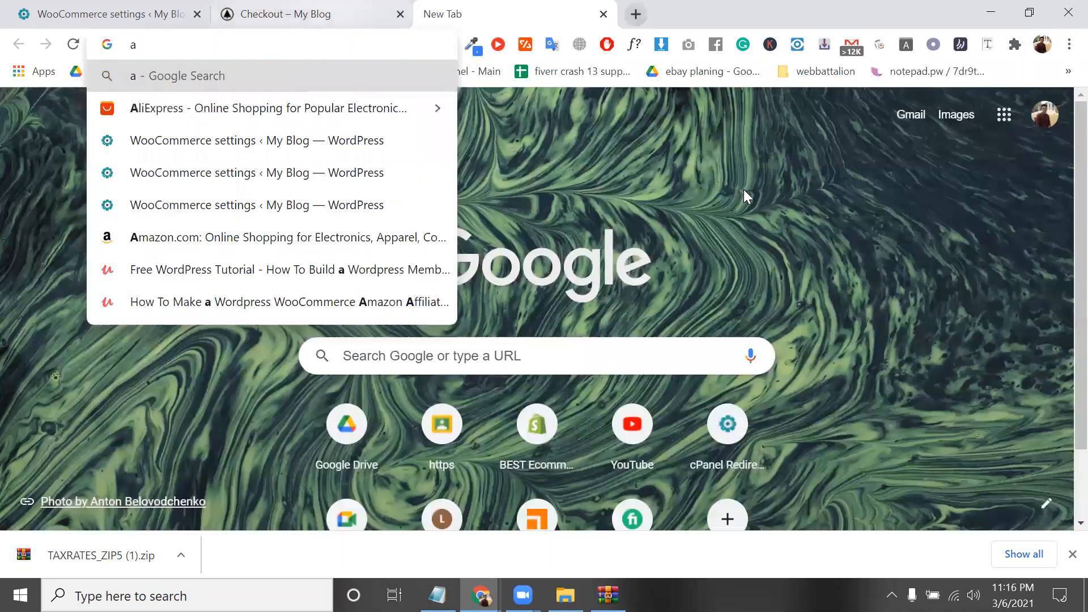
key("ctrl+shift+Tab")
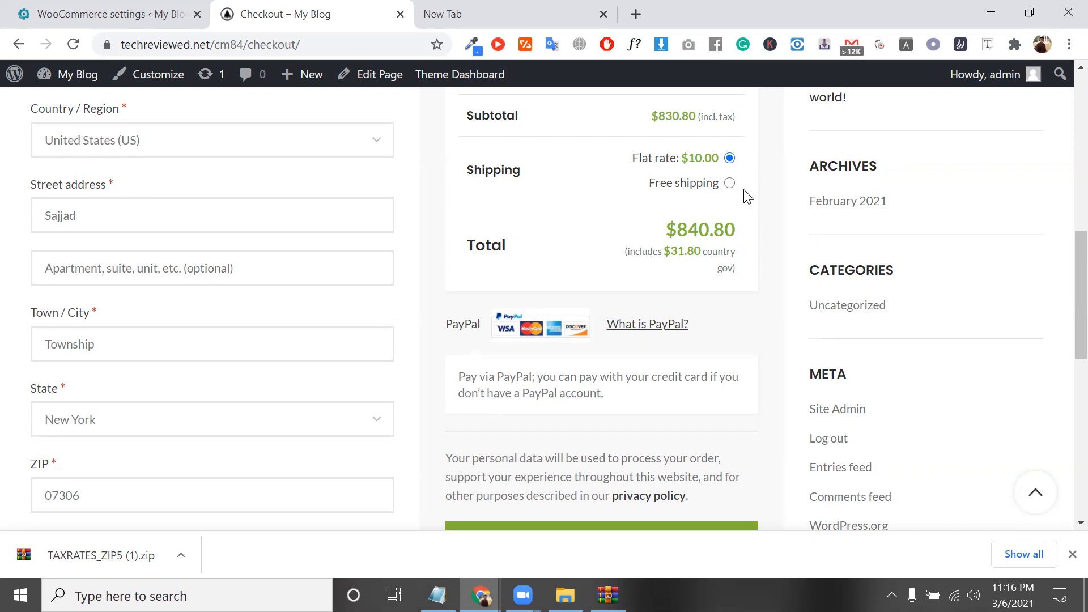
Compare Free shipping with Flat rate in the checkout order, keep Flat rate selected, and return to the US zone's shipping settings.
left_click(730, 183)
left_click(730, 159)
left_click(113, 6)
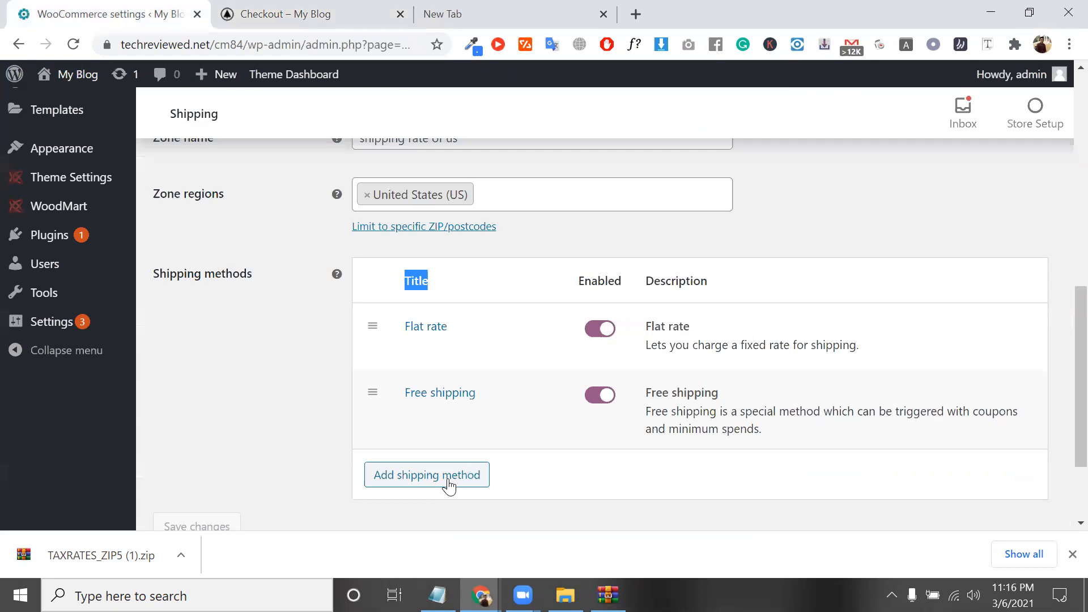
Add Local pickup as a shipping method for the United States zone.
left_click(427, 475)
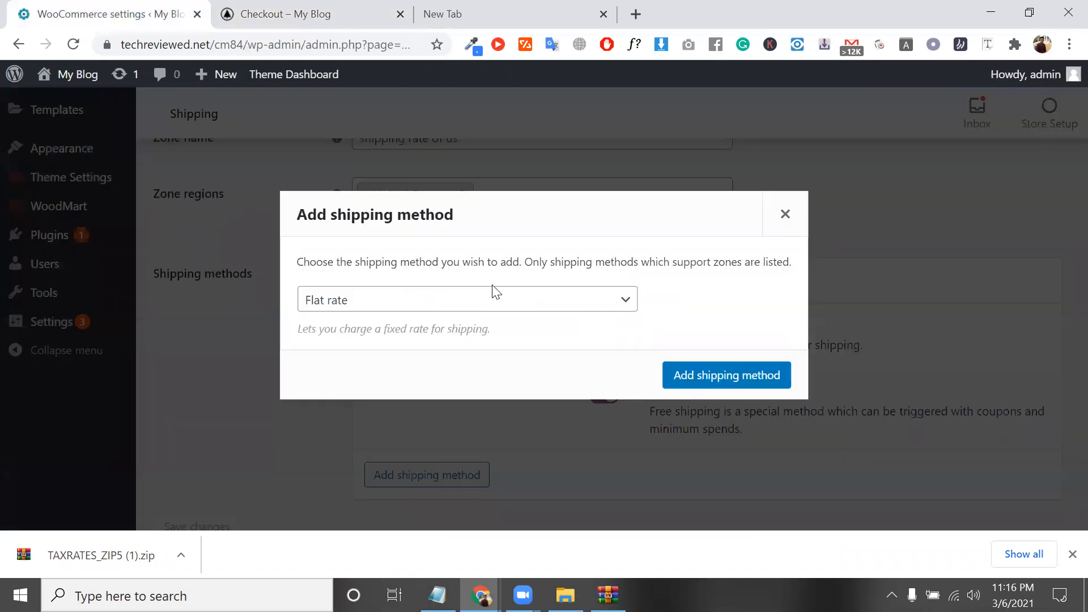
left_click(491, 296)
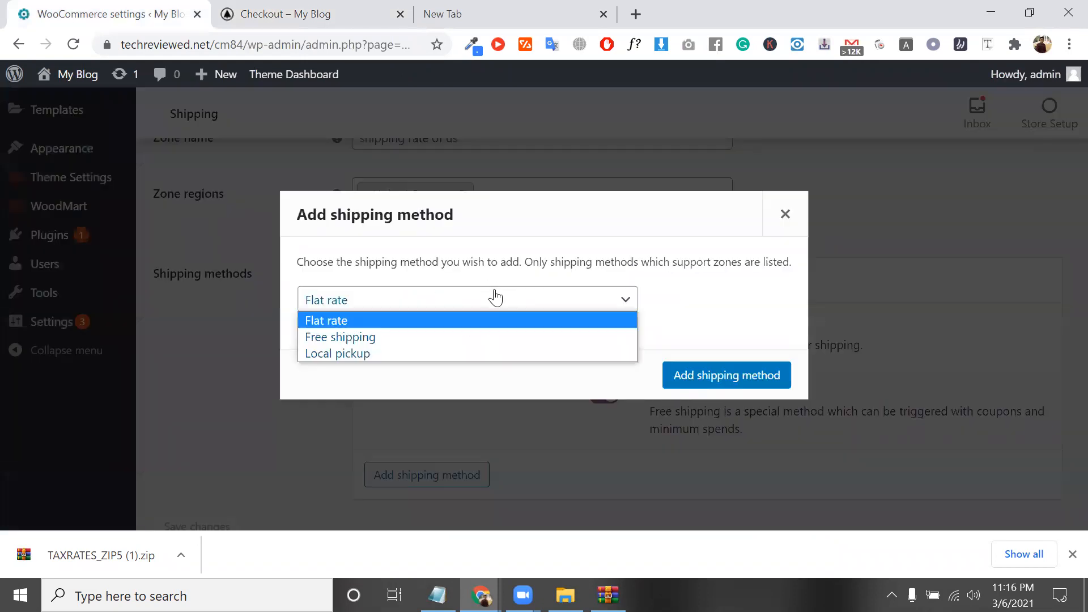
left_click(501, 353)
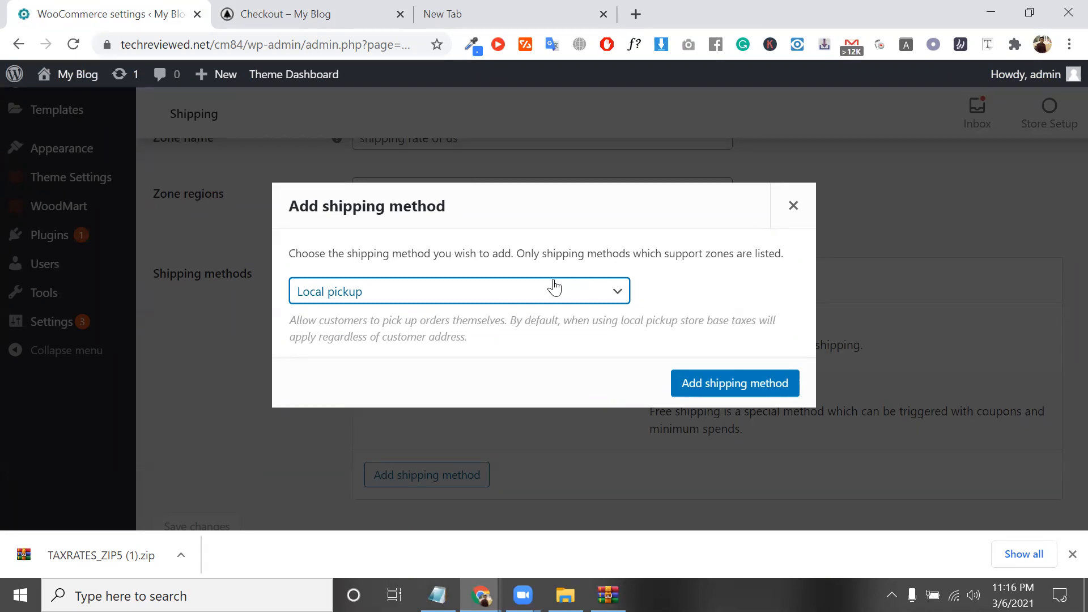
left_click(782, 394)
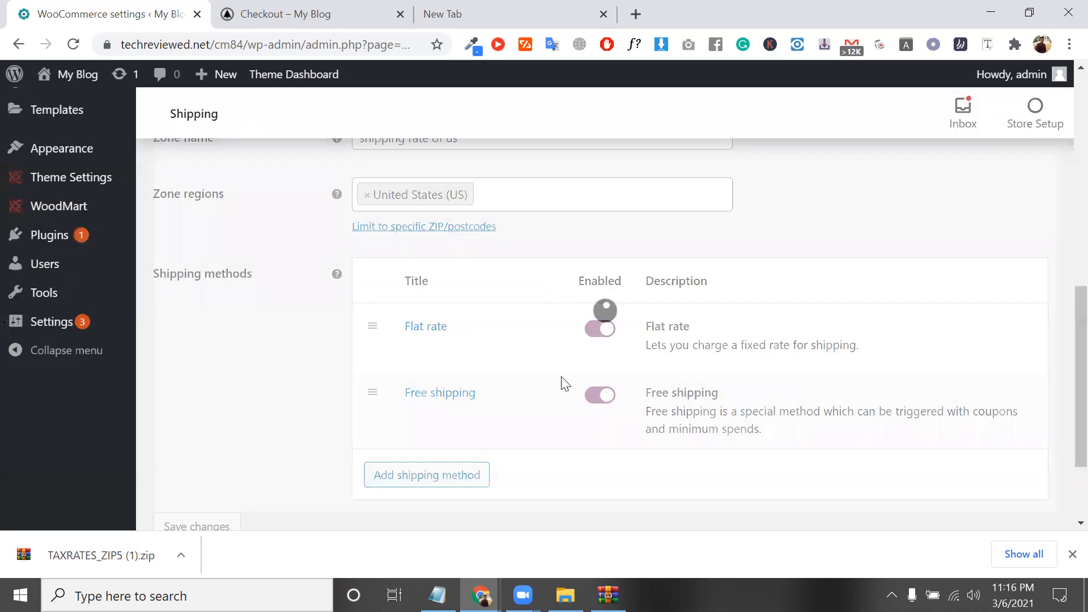
Set the Local pickup method's cost to 5 and save its settings.
mouse_move(459, 504)
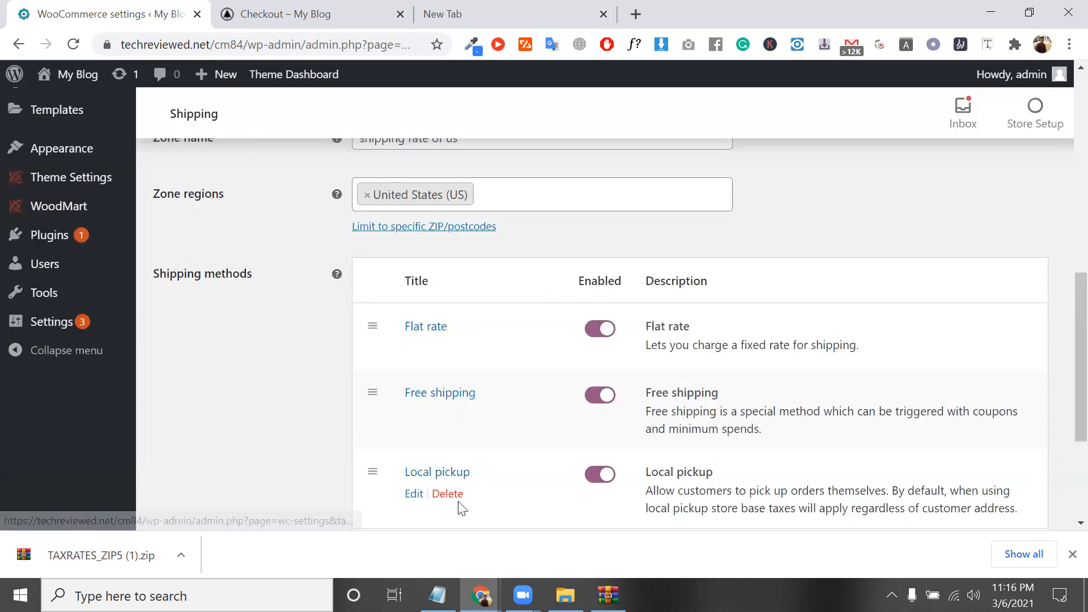
left_click(416, 495)
left_click(481, 350)
type("10")
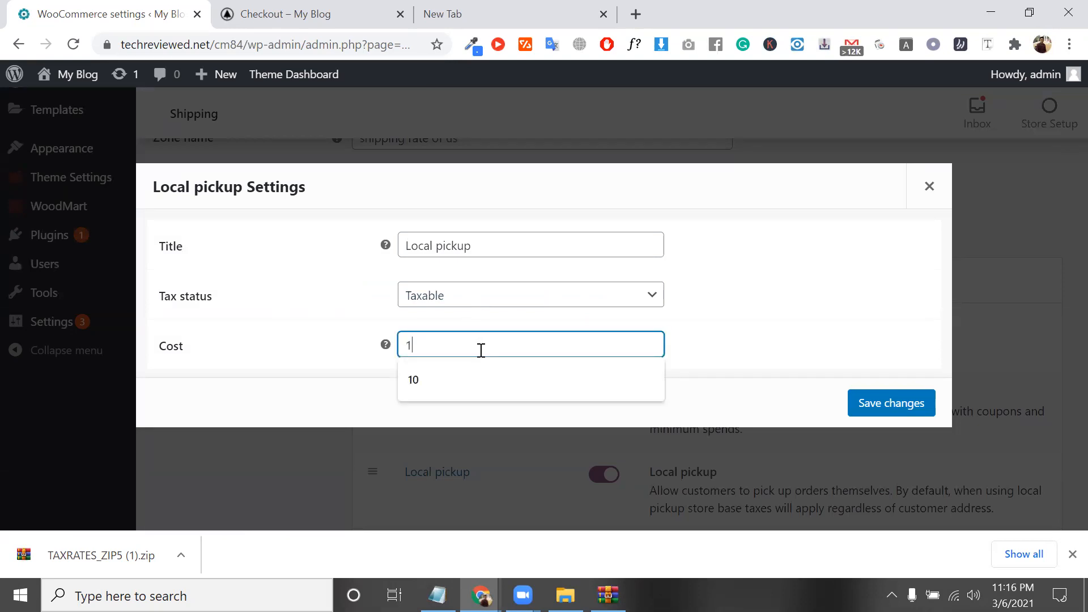
key("BackSpace")
key("BackSpace")
type("5")
left_click(884, 399)
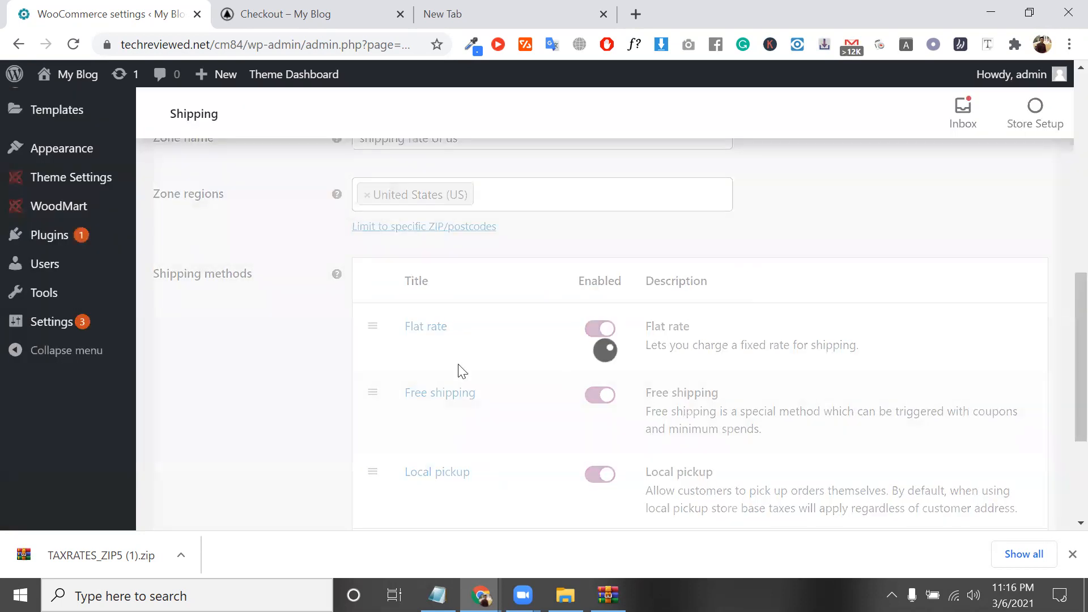
Review the US zone's name, region and list of shipping methods.
scroll(564, 454, "down", 3)
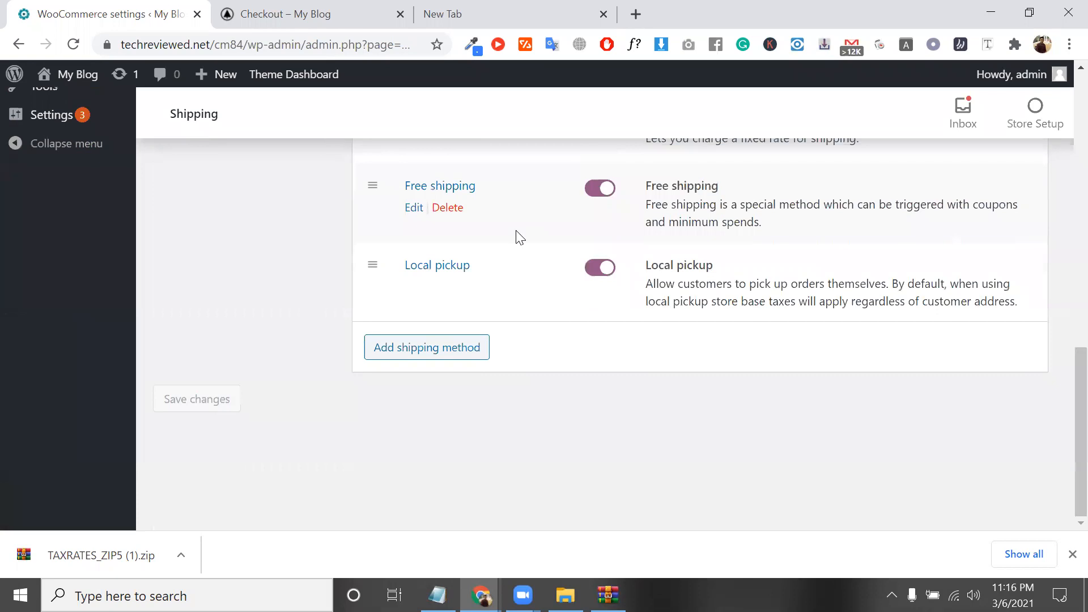
scroll(478, 223, "up", 5)
scroll(456, 241, "down", 5)
scroll(460, 247, "up", 3)
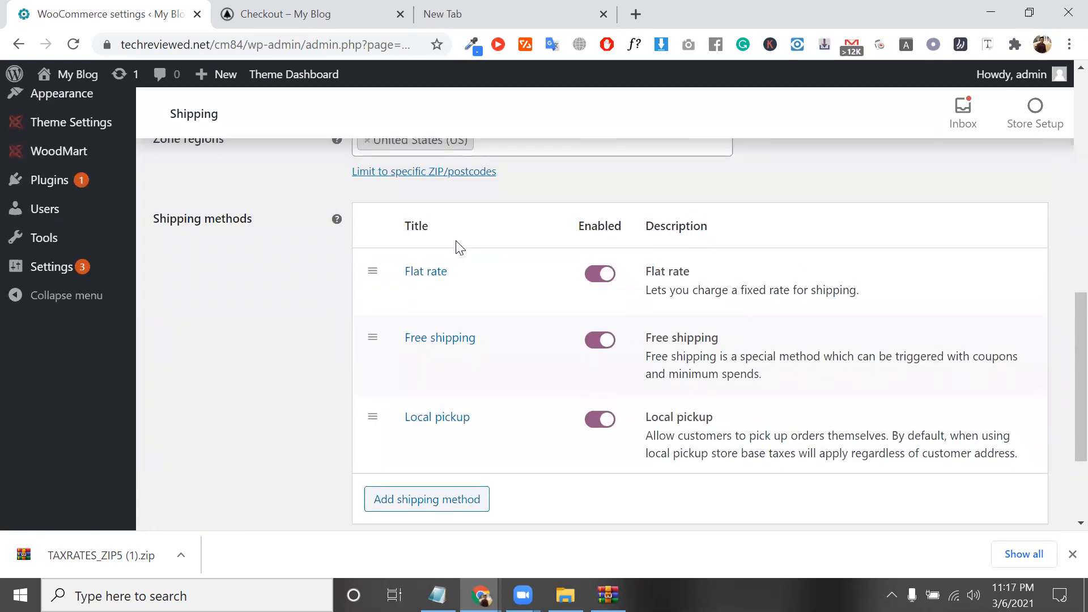
scroll(457, 244, "up", 3)
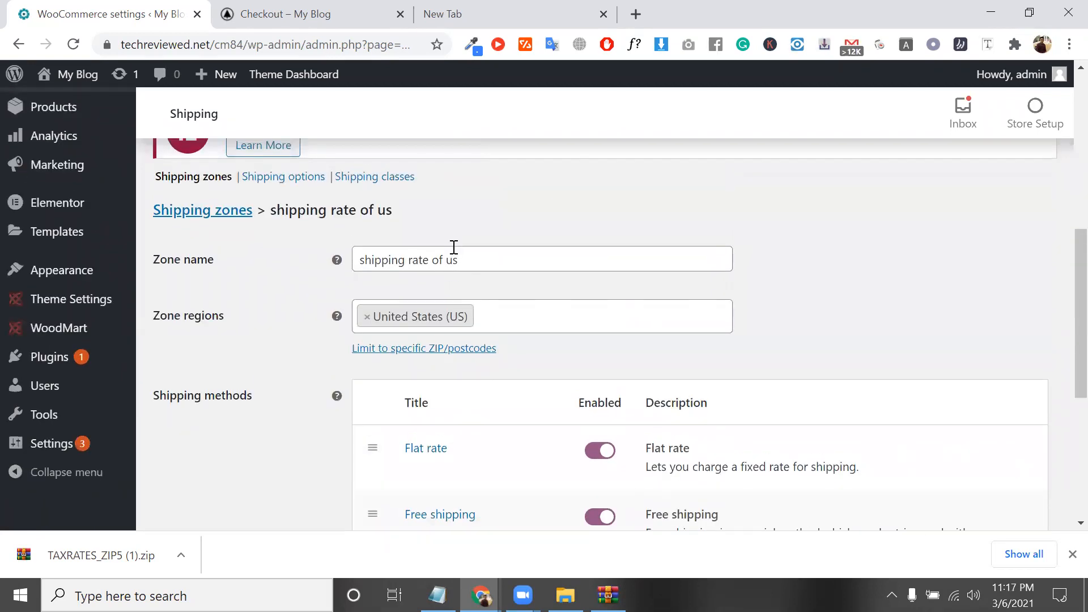
triple_click(454, 247)
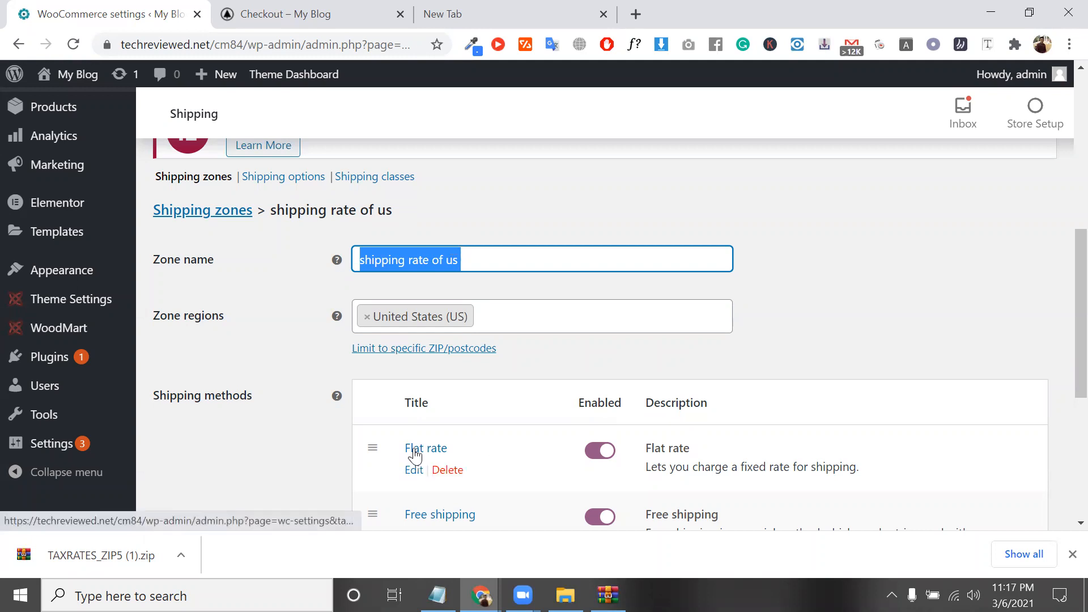
scroll(415, 455, "down", 2)
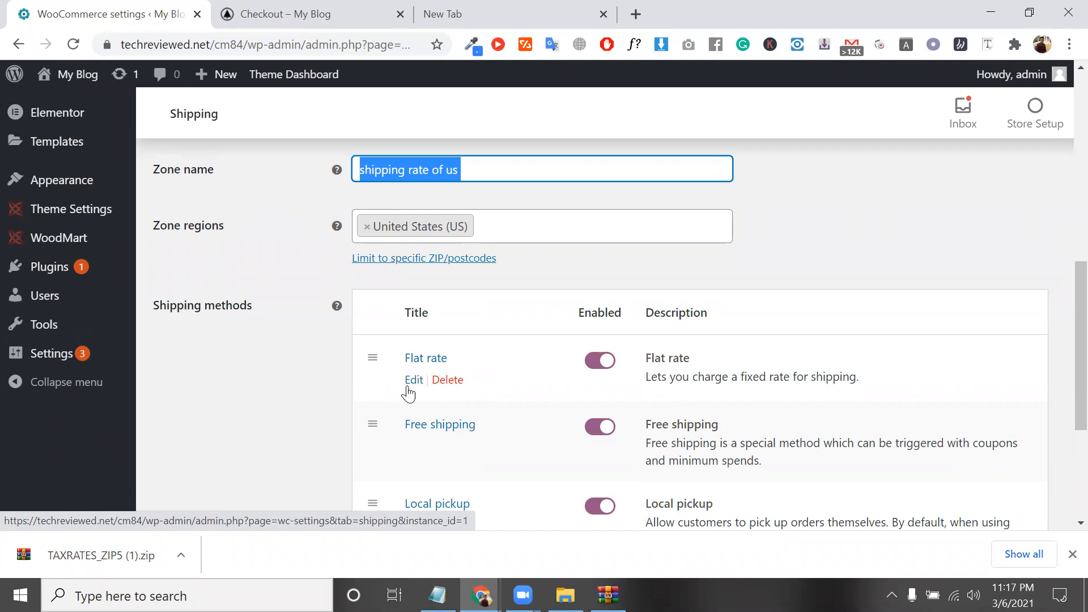
scroll(408, 393, "down", 2)
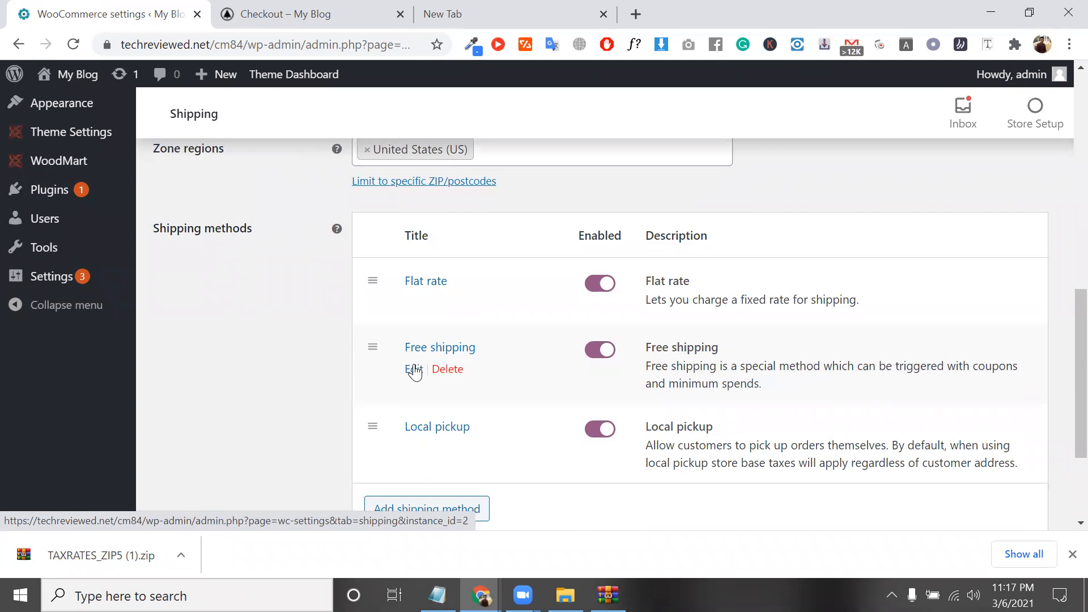
Delete the Local pickup method from the US zone and save the changes.
left_click(453, 449)
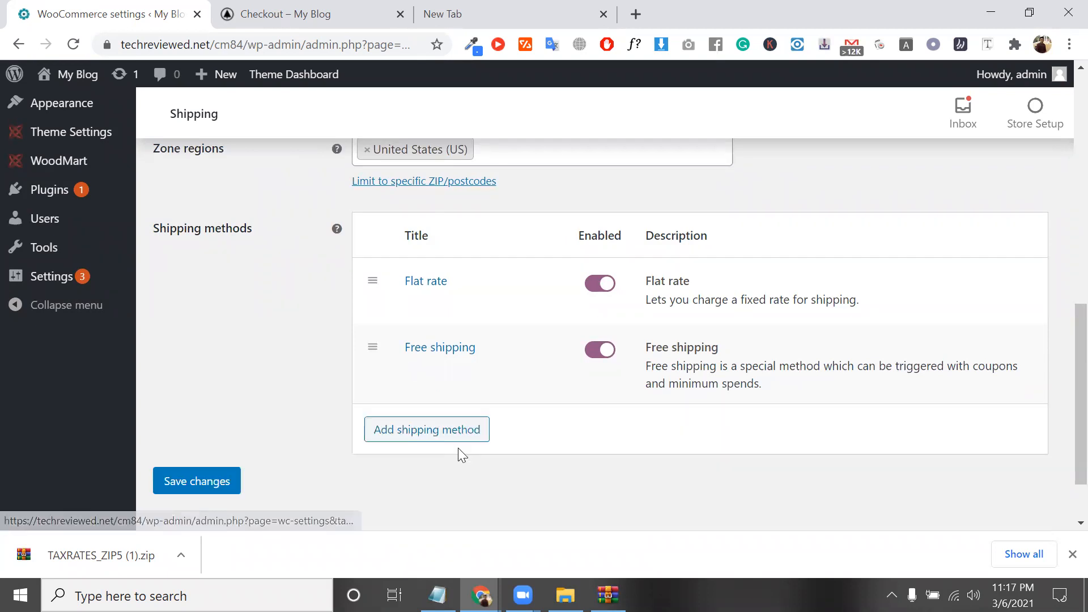
mouse_move(533, 394)
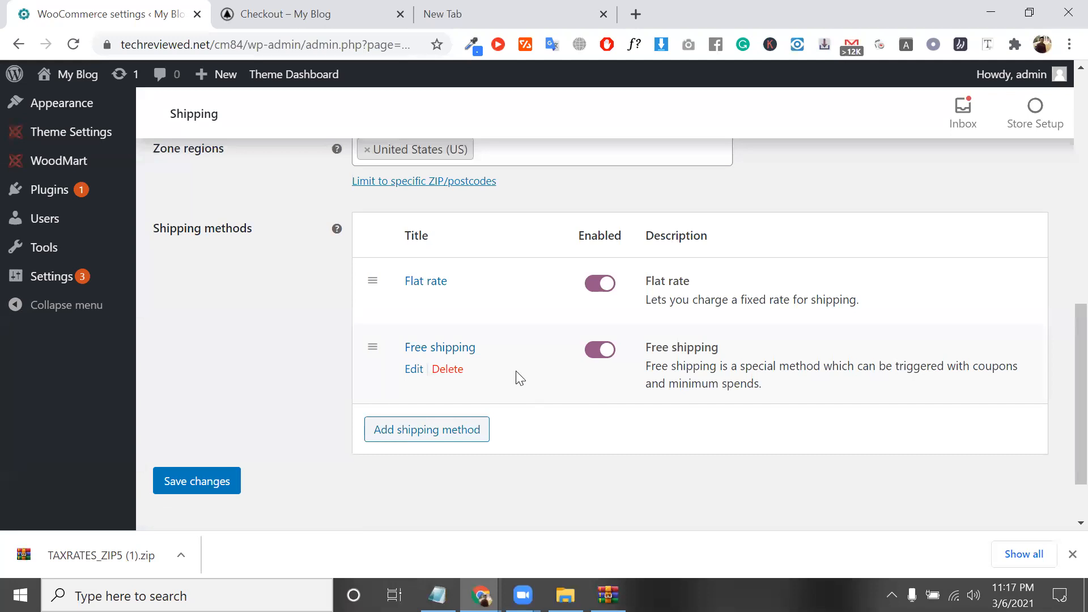
mouse_move(437, 283)
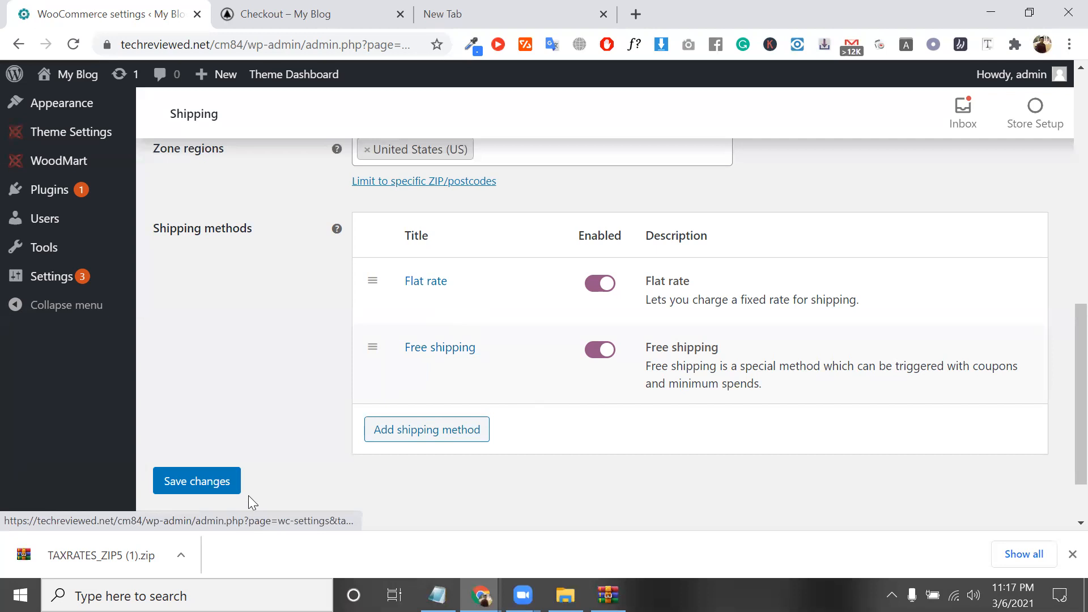
left_click(217, 486)
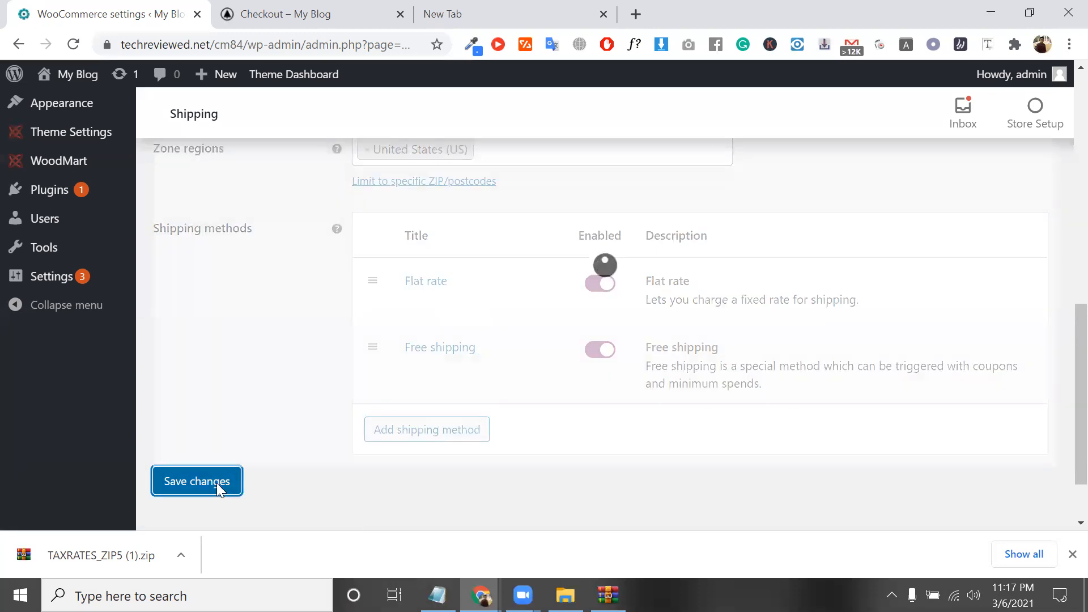
Look over the US zone's regions and return to the overview of all shipping zones.
scroll(493, 329, "up", 3)
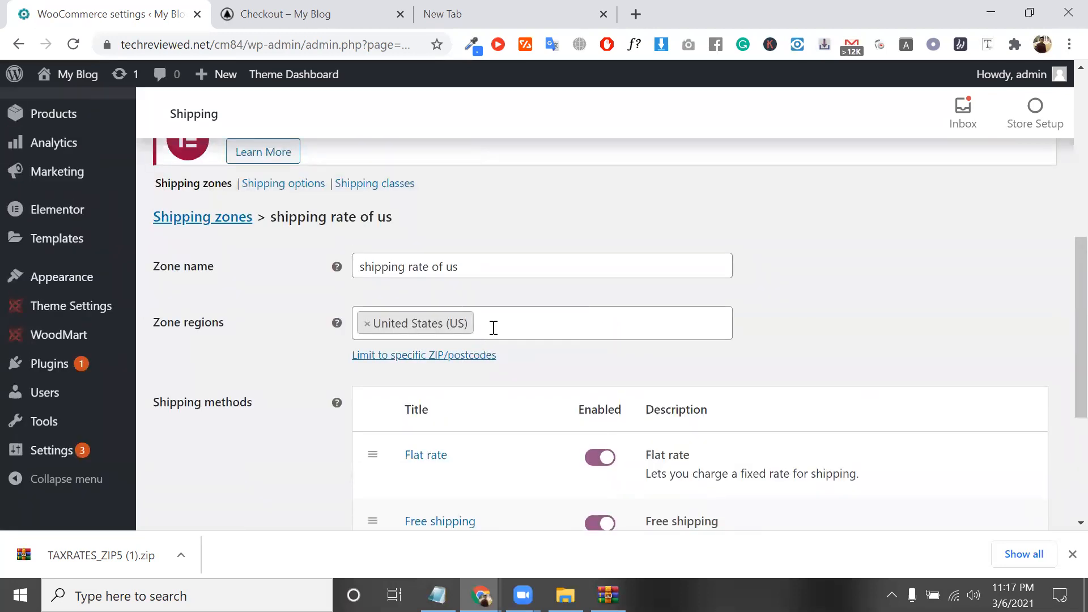
left_click(493, 328)
left_click(299, 328)
scroll(272, 227, "down", 4)
scroll(272, 243, "up", 5)
scroll(337, 224, "up", 4)
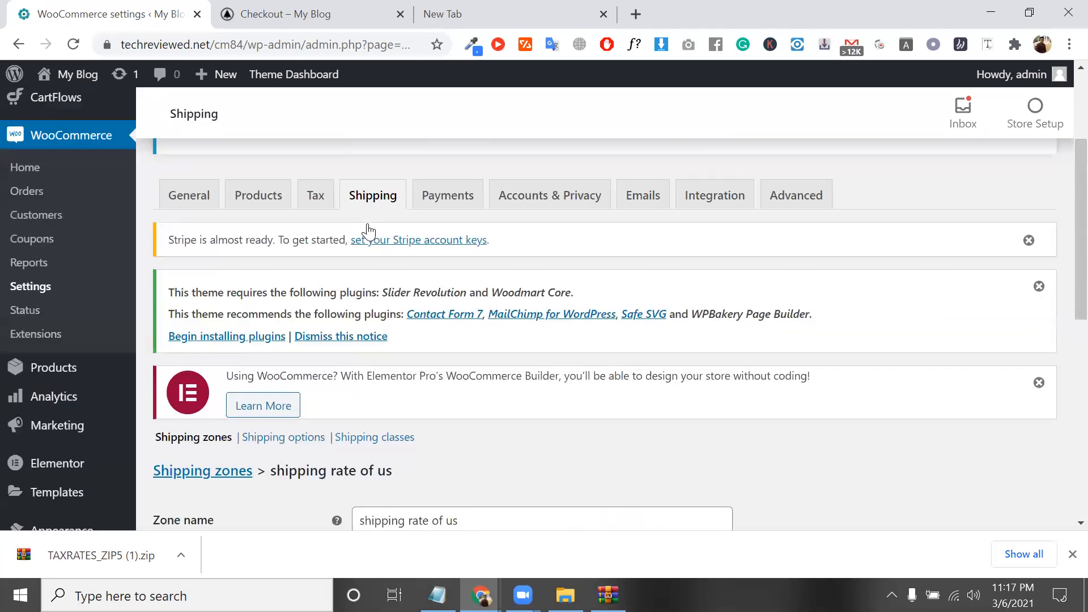
left_click(368, 230)
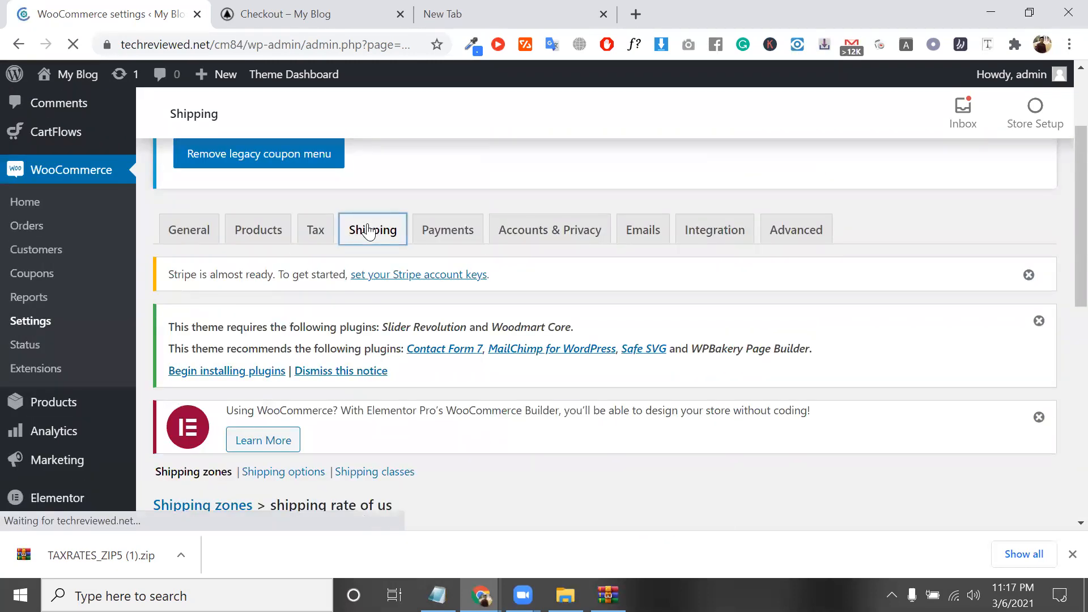
Examine the regions and shipping methods of the US zone and of the zone for locations not covered by other zones.
scroll(386, 276, "down", 1)
scroll(385, 277, "up", 2)
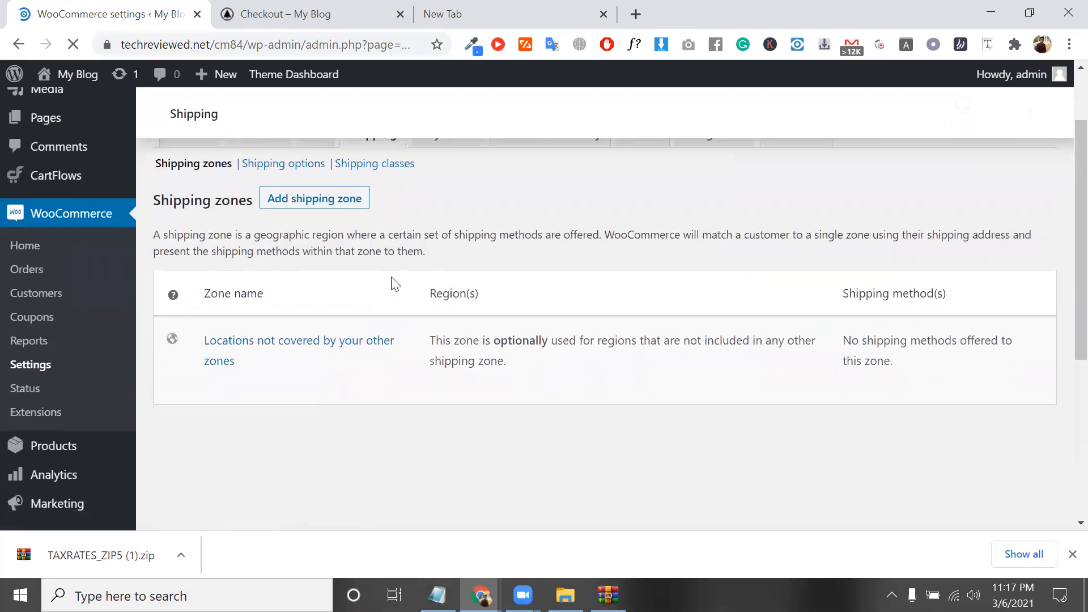
scroll(326, 473, "down", 3)
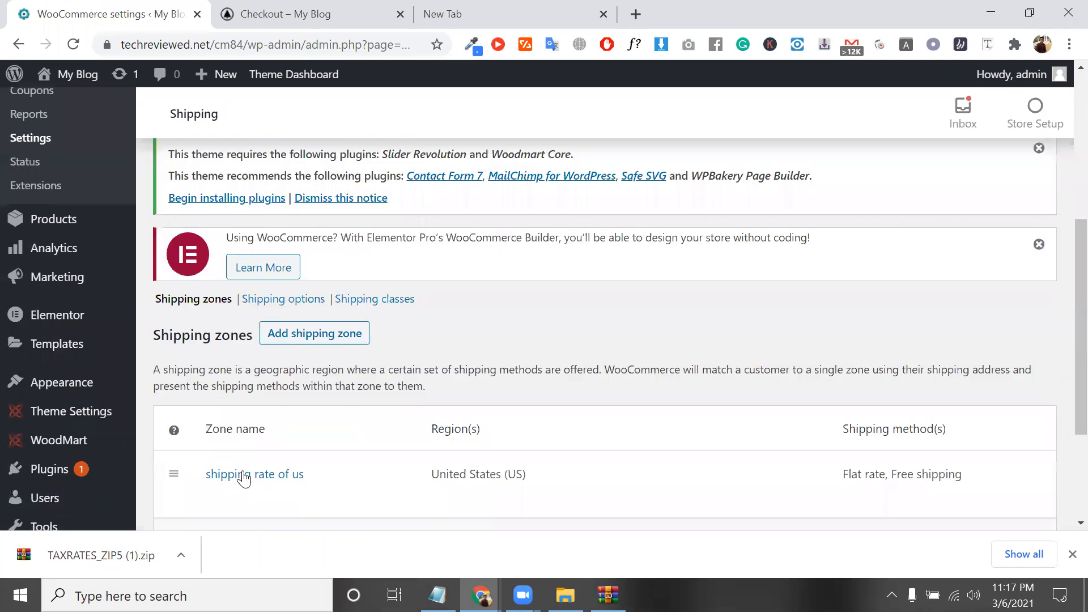
mouse_move(244, 473)
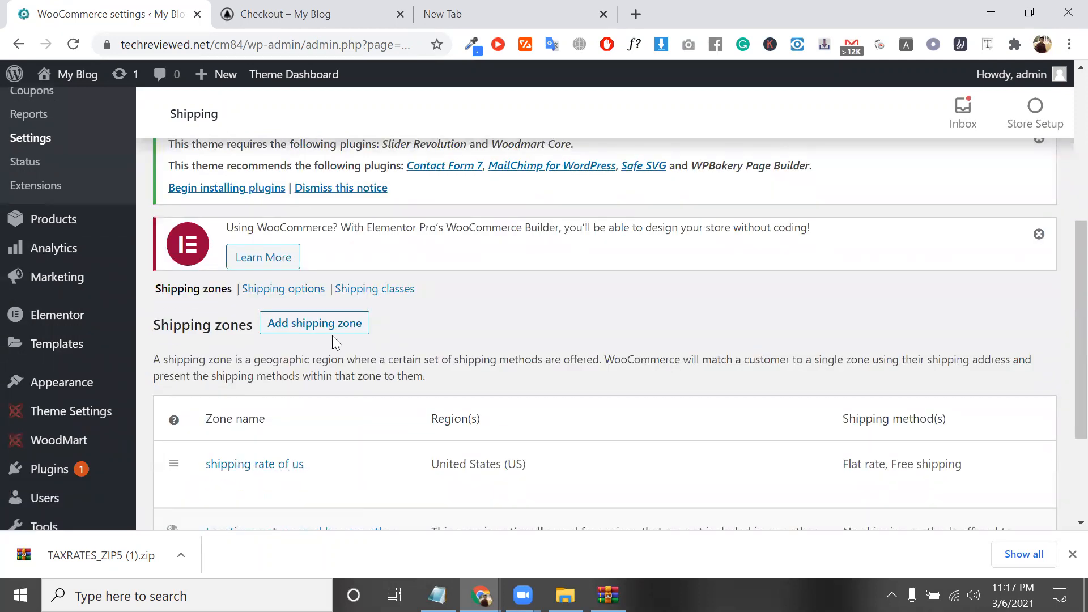
triple_click(484, 468)
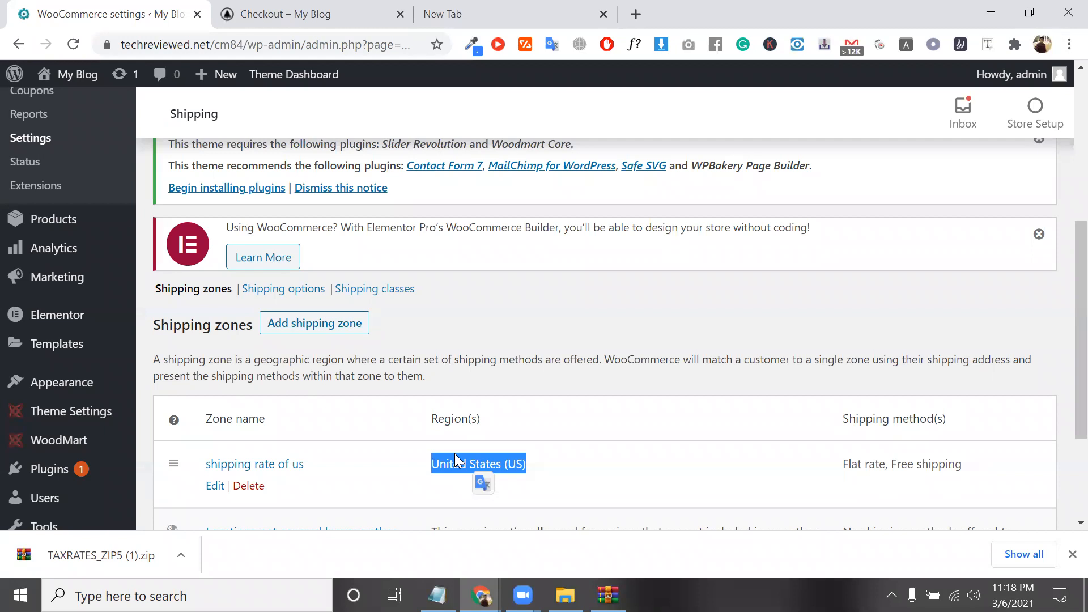
scroll(482, 437, "down", 3)
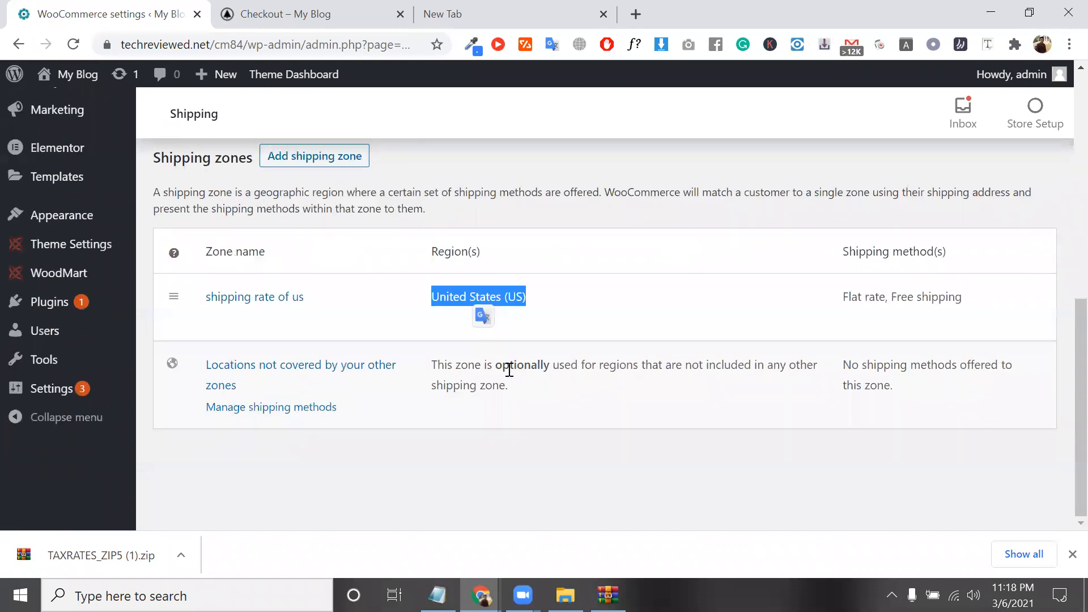
triple_click(510, 370)
scroll(505, 374, "up", 2)
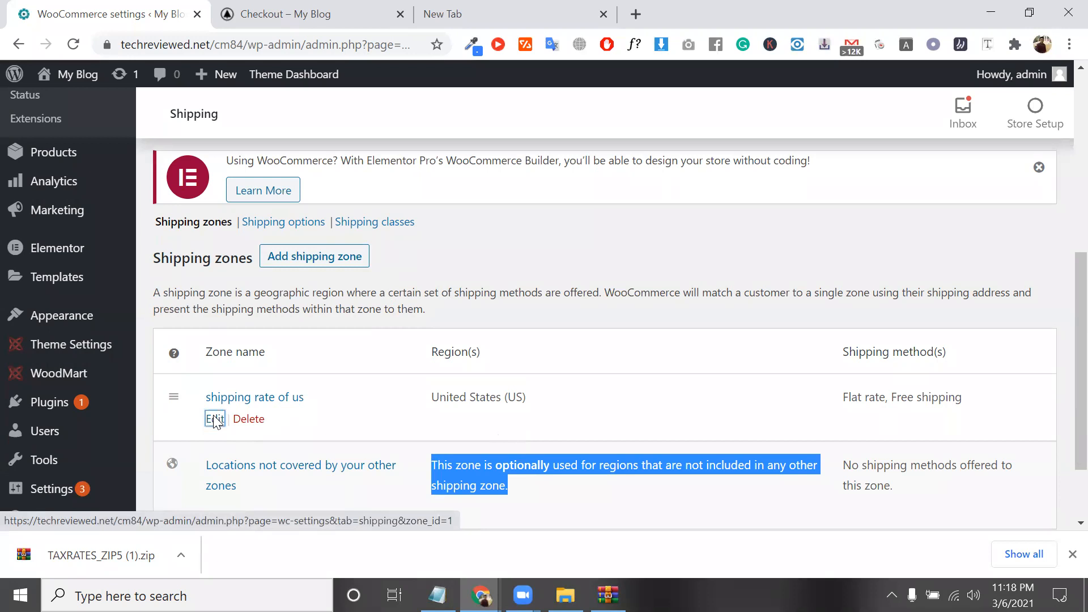
Open the "shipping rate of us" zone for editing and look through its settings.
left_click(214, 420)
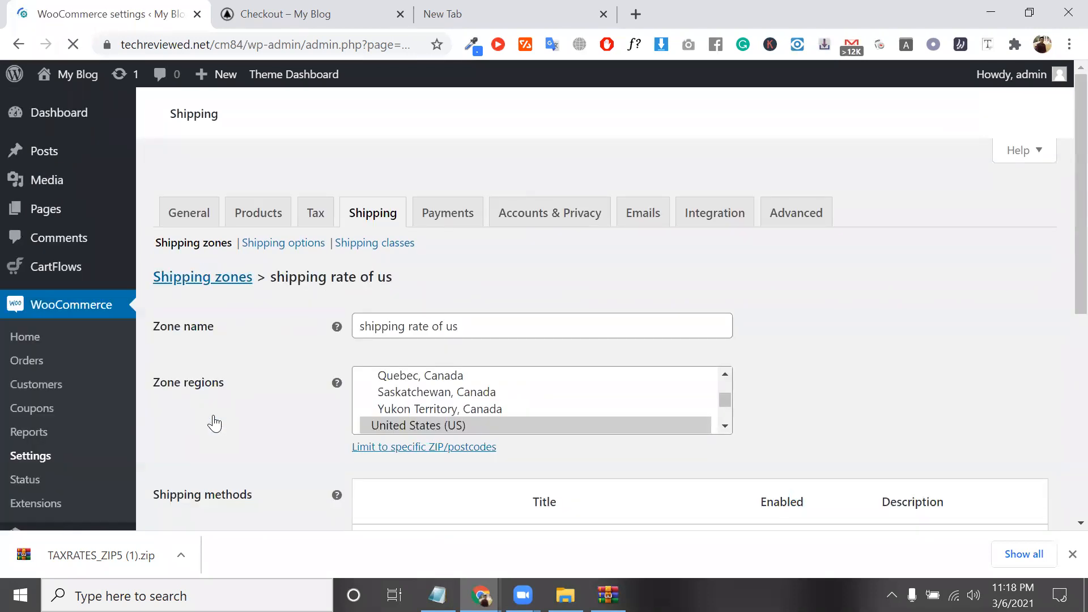
scroll(214, 423, "down", 1)
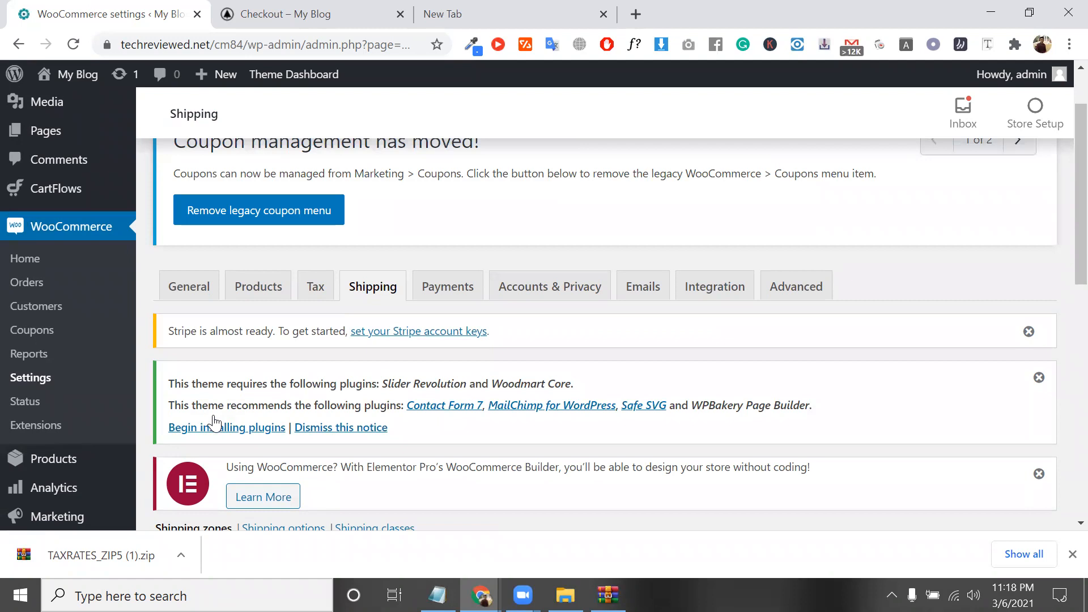
scroll(213, 422, "down", 4)
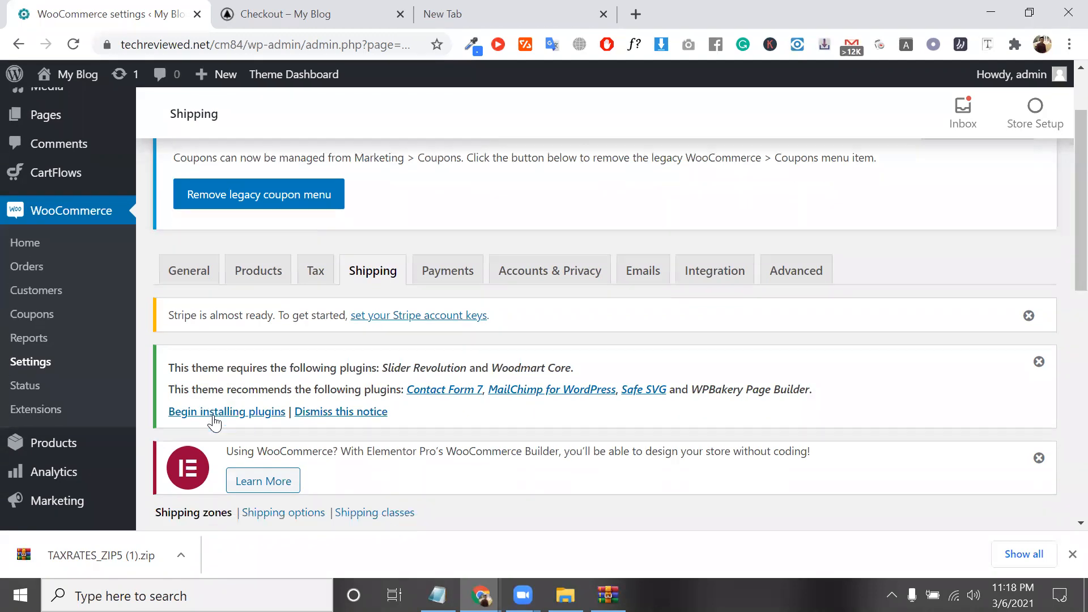
scroll(303, 398, "down", 5)
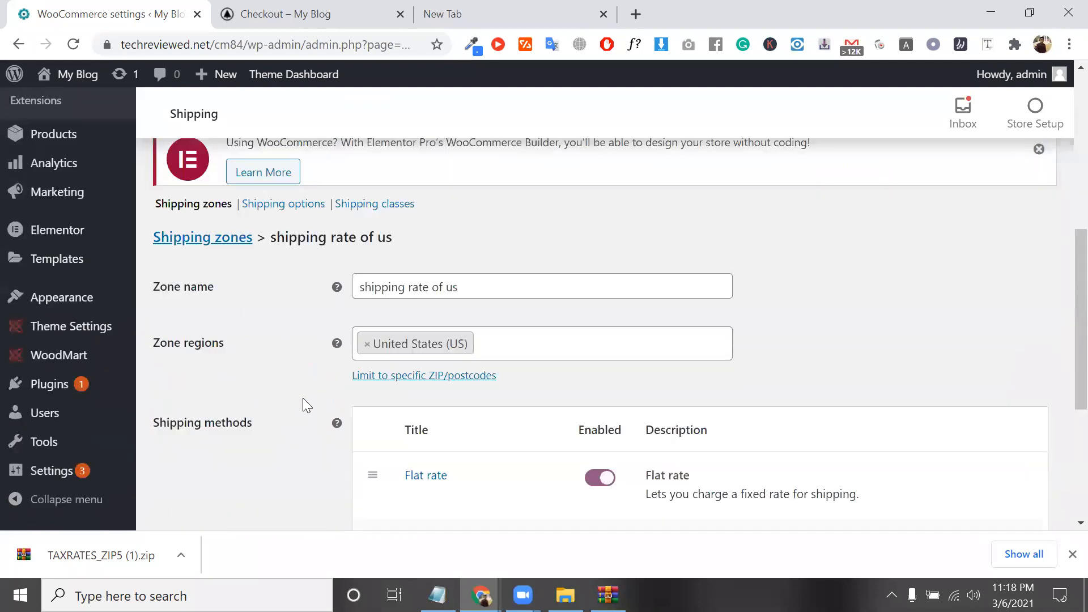
scroll(226, 261, "up", 10)
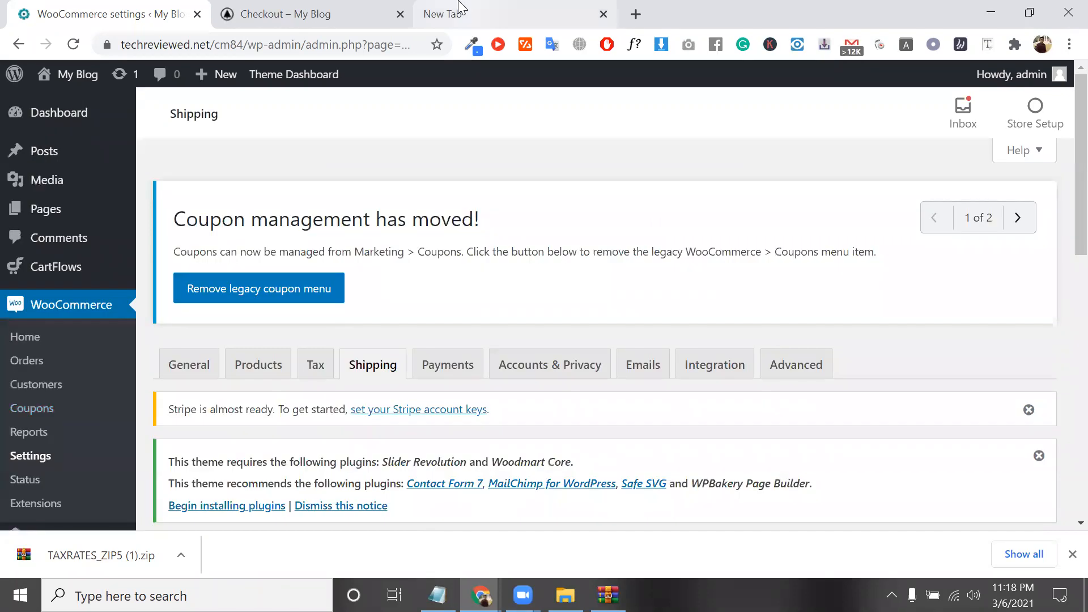
Search Google for "table rate shipping woocommerce" in the empty browser tab and open WooCommerce's Table Rate Shipping product page.
left_click(459, 8)
type("a")
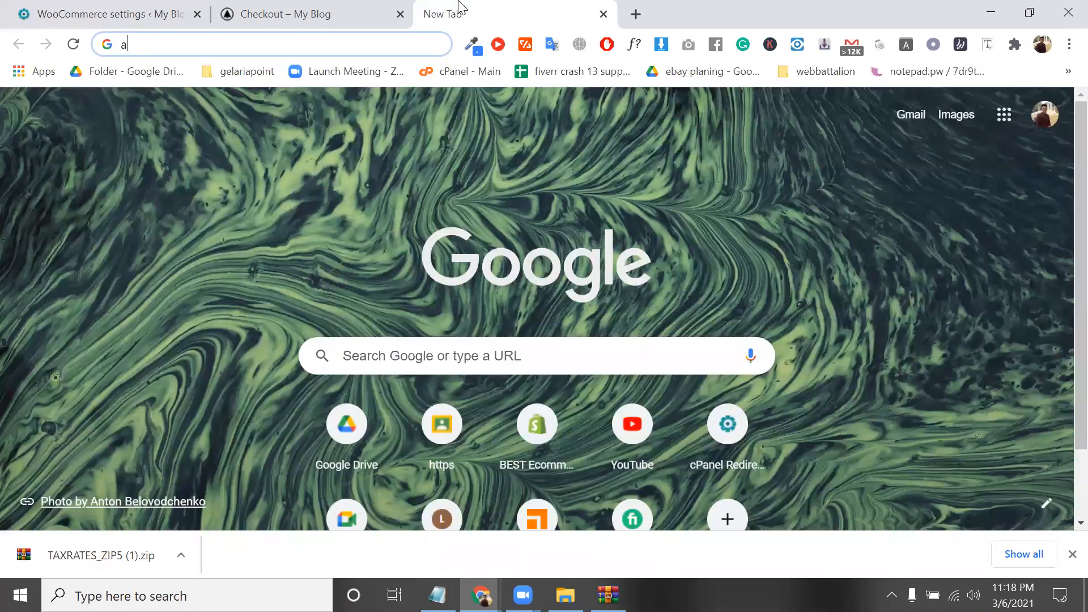
key("BackSpace")
type("ship")
key("BackSpace")
key("BackSpace")
key("BackSpace")
key("BackSpace")
type("table ra")
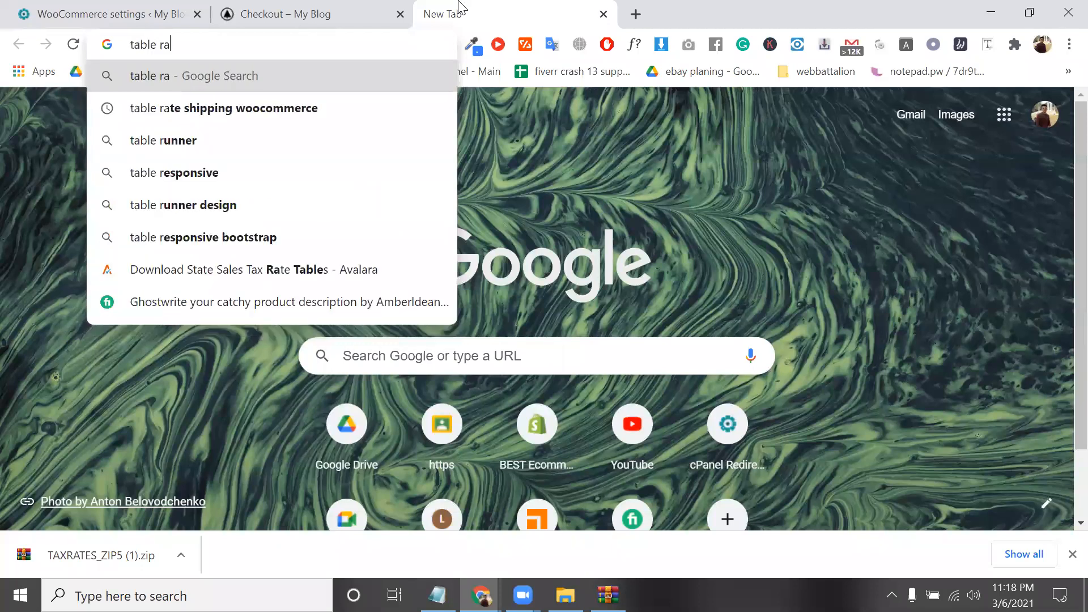
type("te shipping woocommerce")
key("Down")
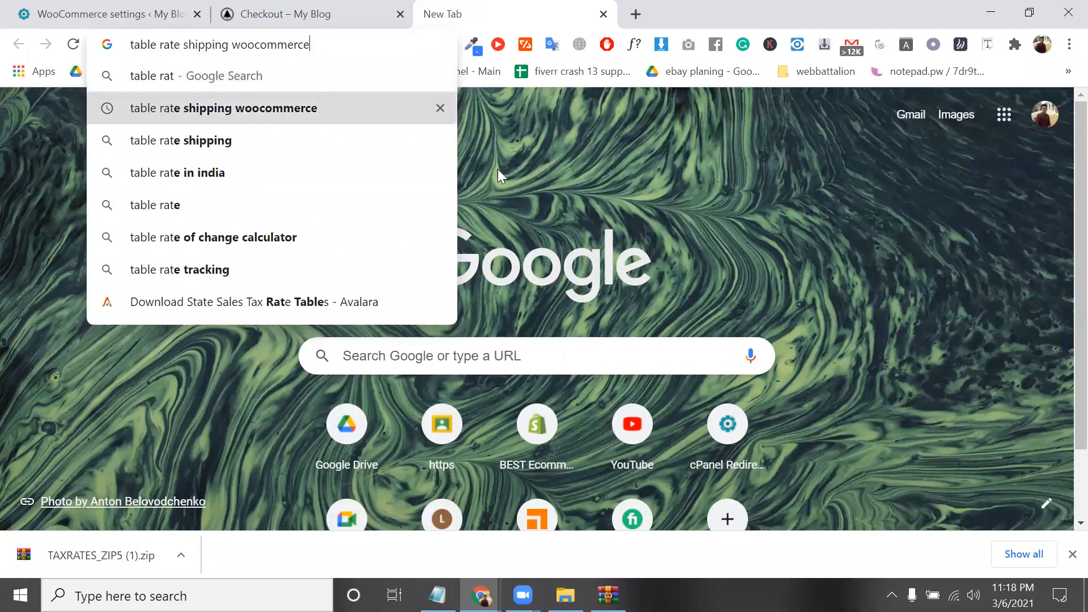
key("Return")
left_click(359, 251)
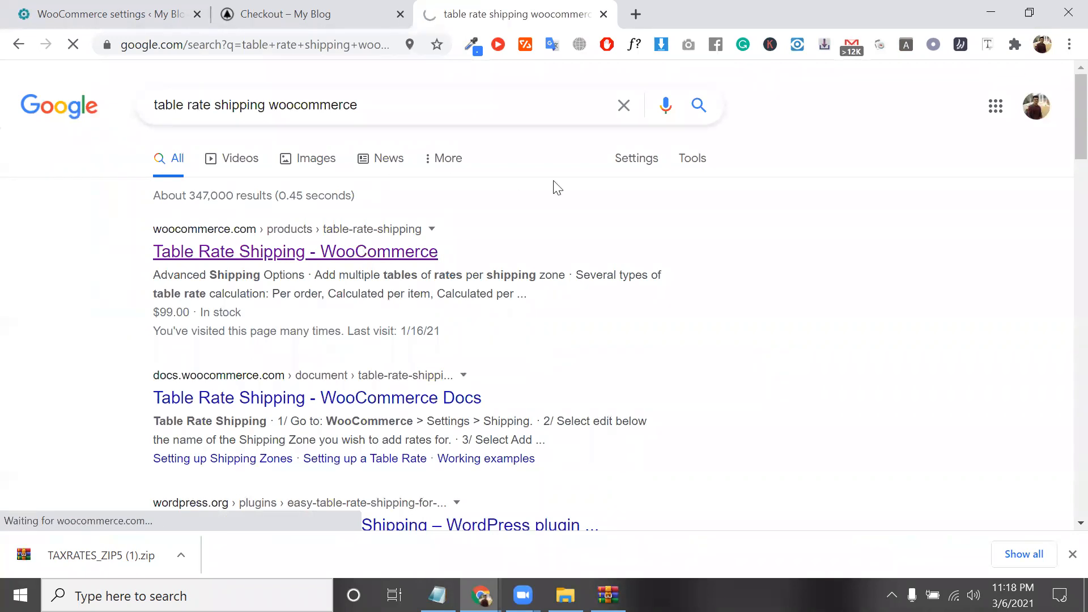
Read through the Table Rate Shipping product page, including its price, advanced shipping options and the example table of weight-based rates.
scroll(554, 185, "down", 2)
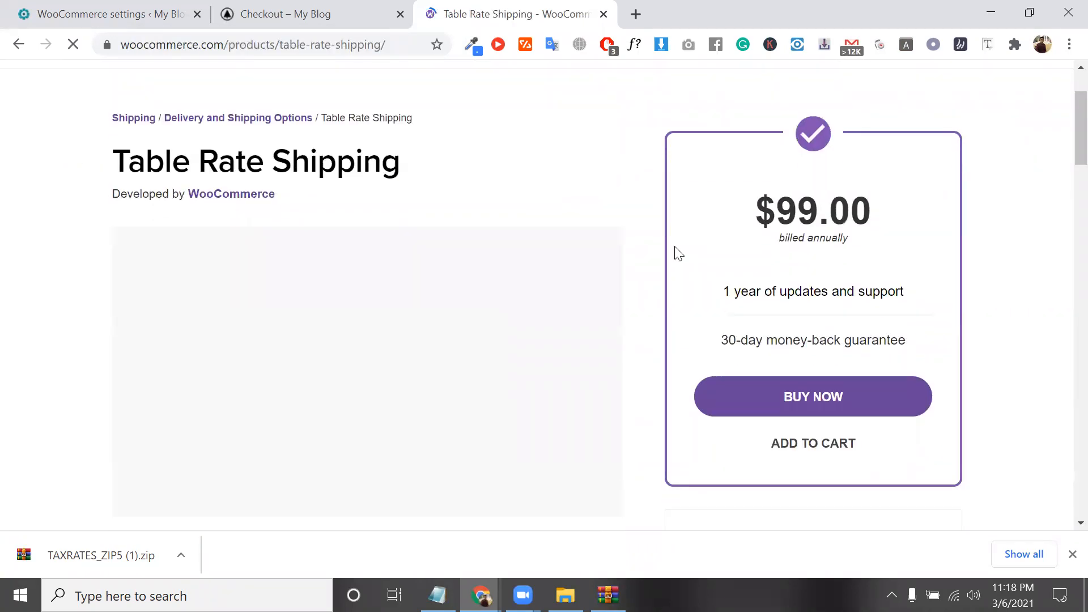
triple_click(336, 170)
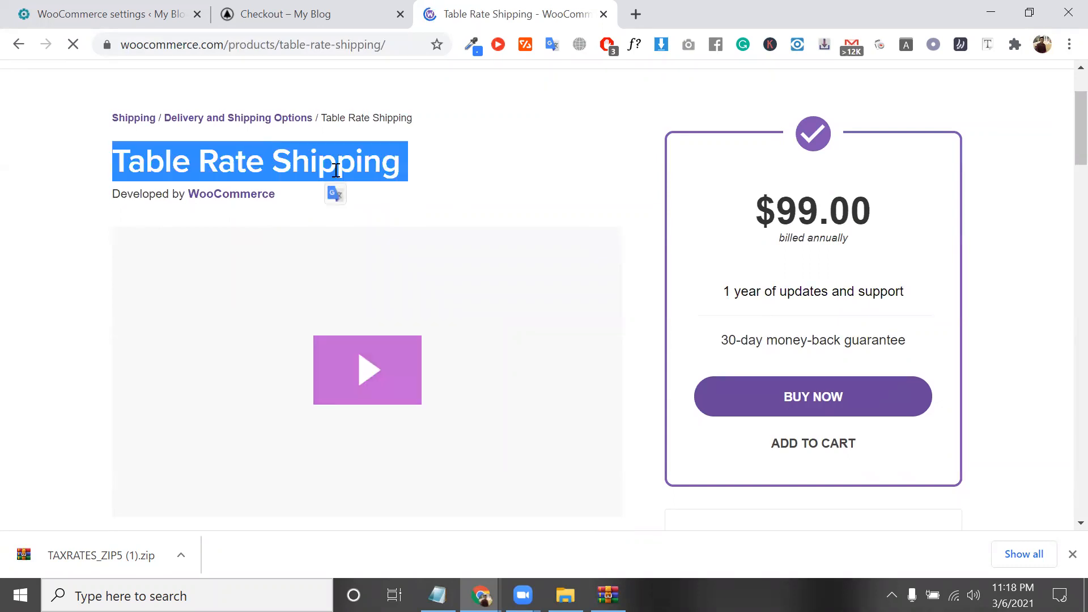
scroll(655, 259, "down", 1)
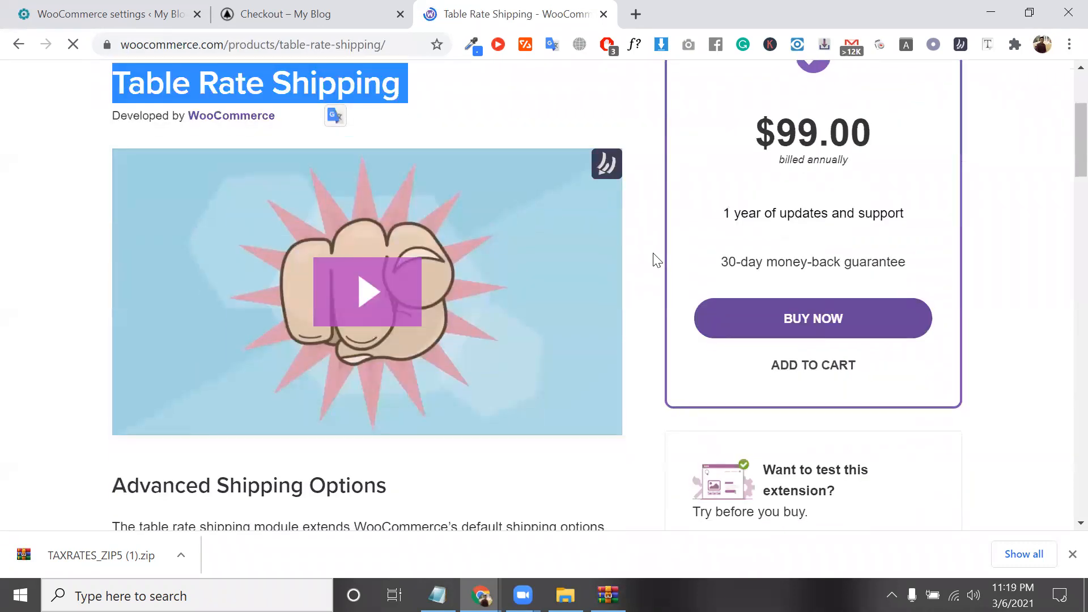
scroll(716, 329, "down", 2)
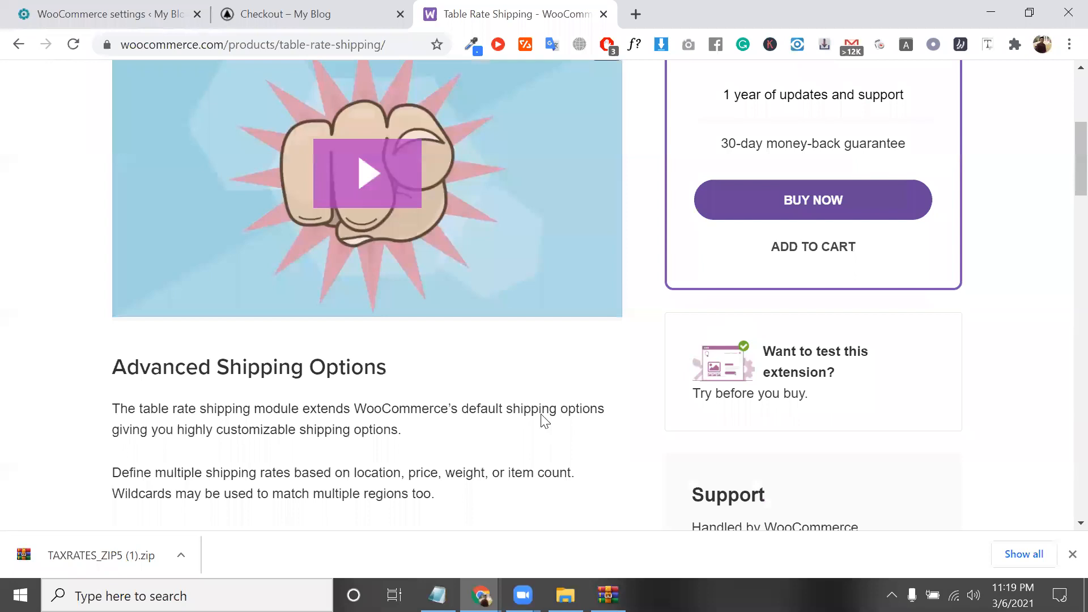
scroll(539, 418, "down", 10)
scroll(374, 400, "down", 5)
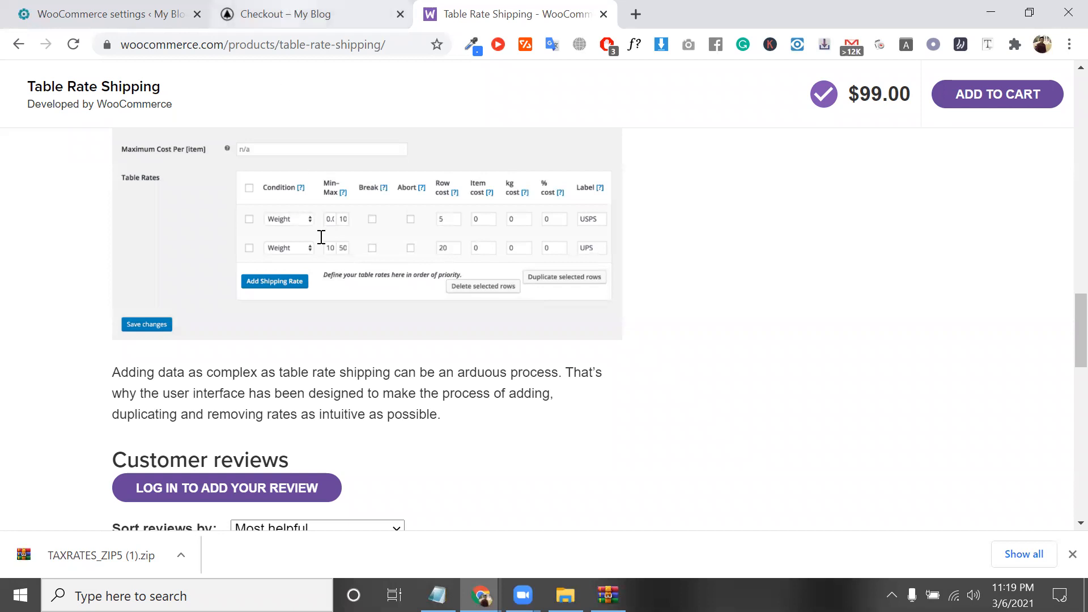
Return to the US zone's shipping methods in the WooCommerce settings and examine the method types available to add, leaving Flat rate chosen.
left_click(271, 13)
scroll(241, 272, "up", 4)
key("ctrl+shift+Tab")
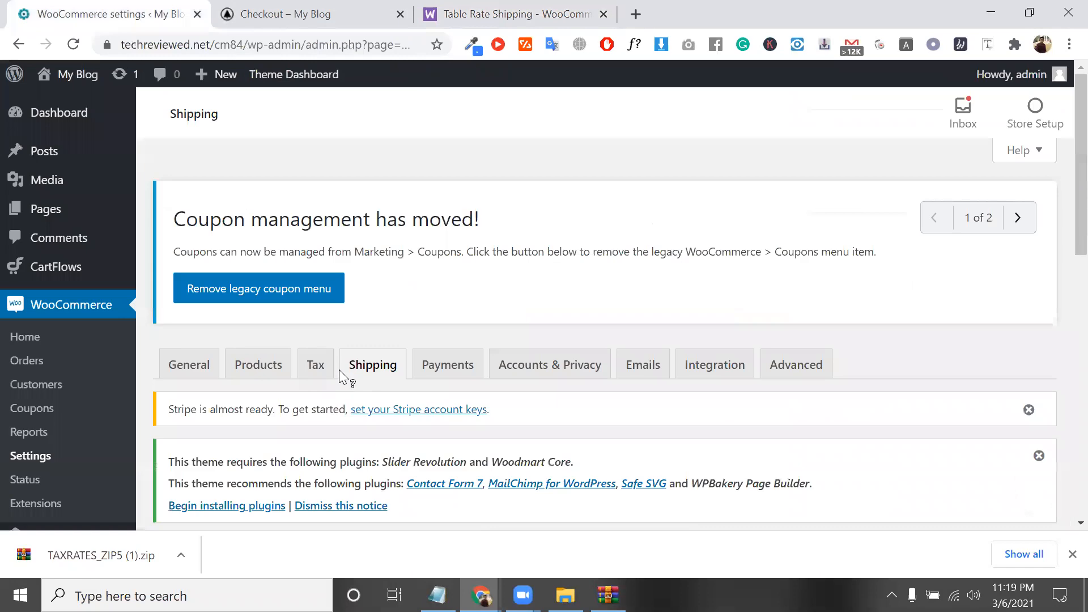
scroll(339, 372, "down", 8)
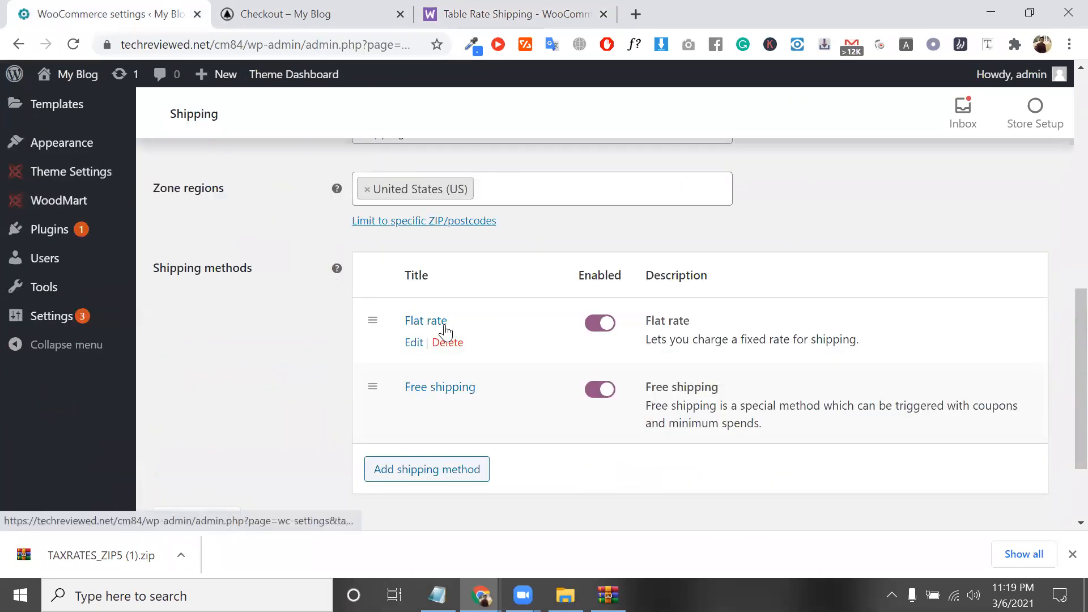
triple_click(456, 326)
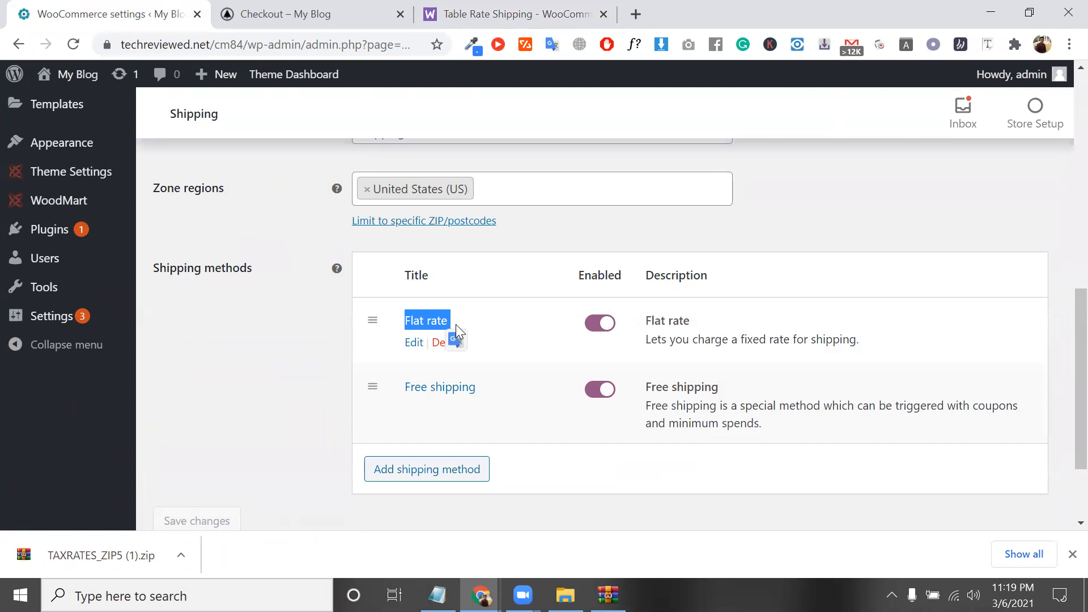
left_click(435, 472)
left_click(413, 301)
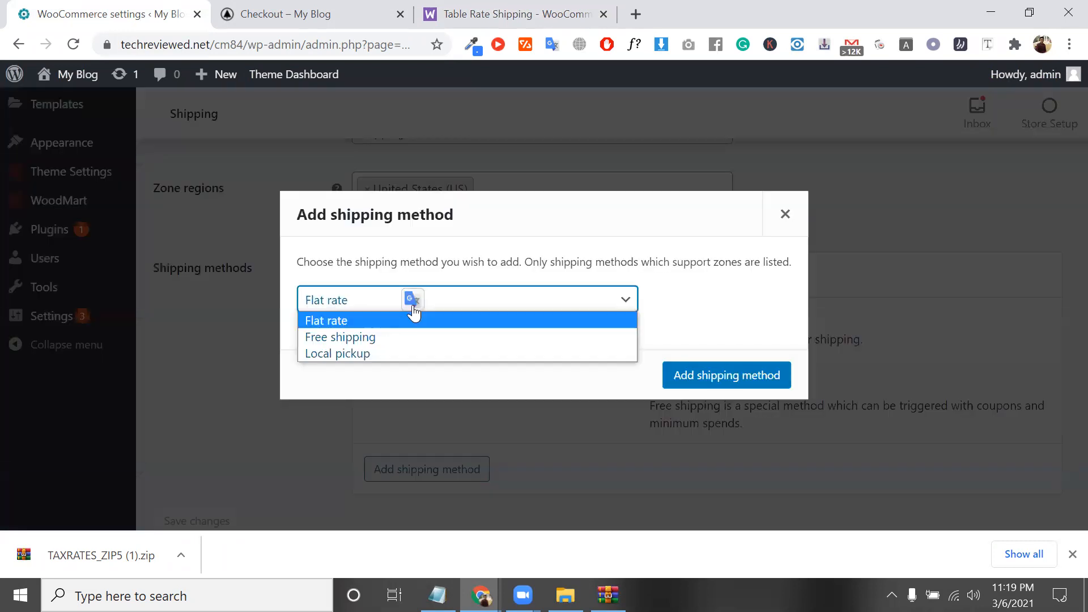
left_click(463, 320)
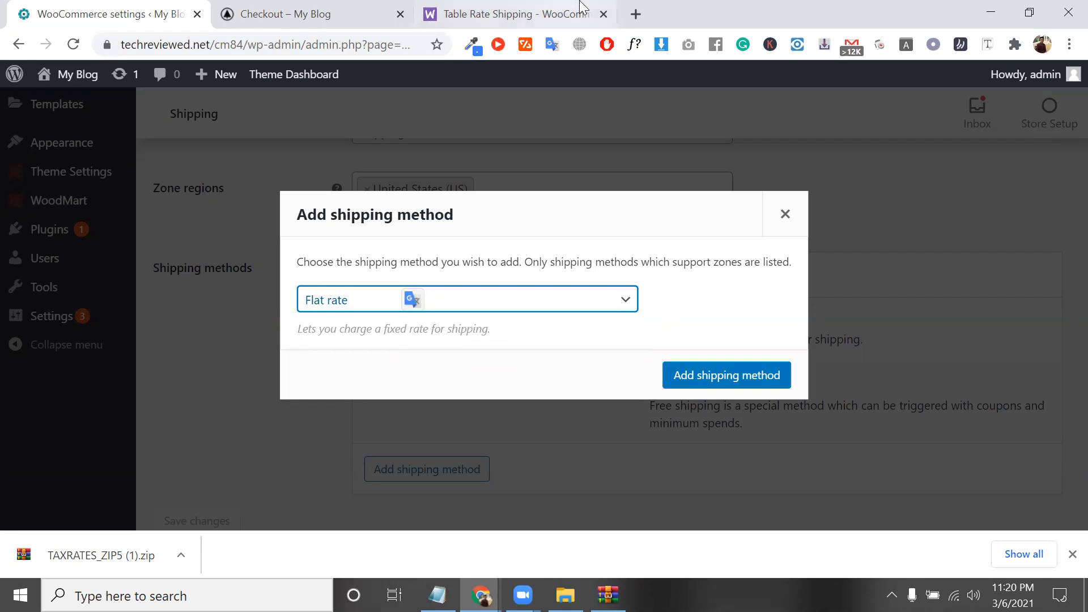
Open aliexpress.com in a new browser tab and browse the homepage to the Flash Deals products.
left_click(635, 13)
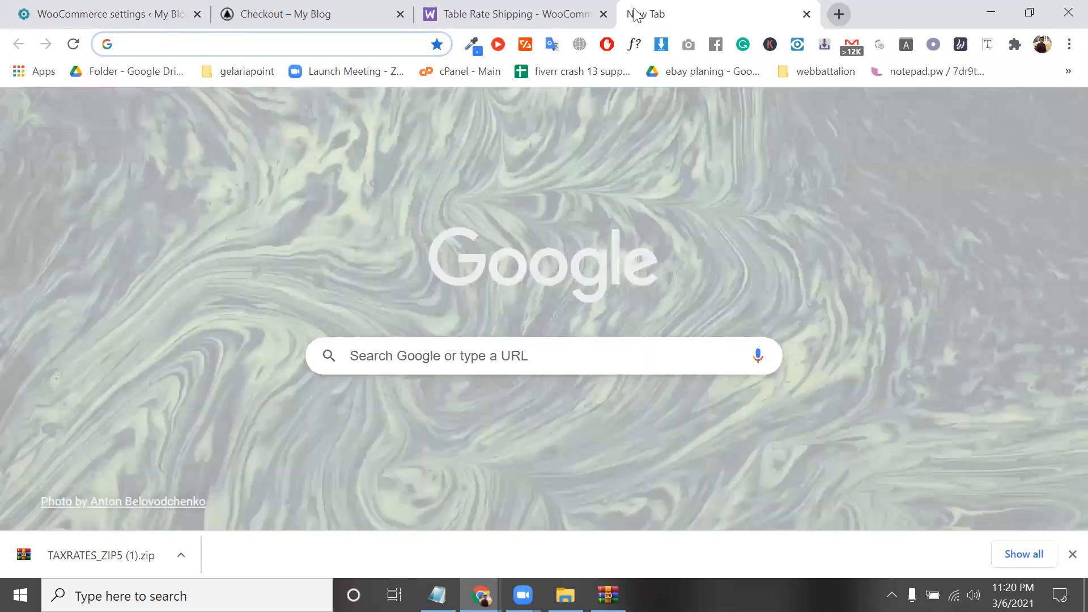
type("aliexpress.com")
key("Return")
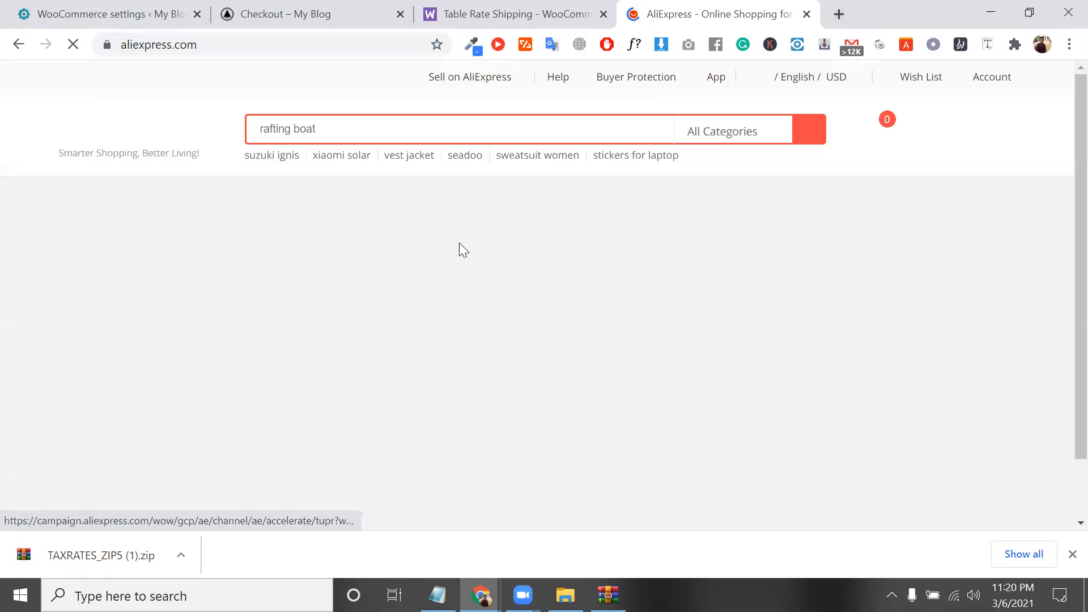
scroll(498, 400, "down", 5)
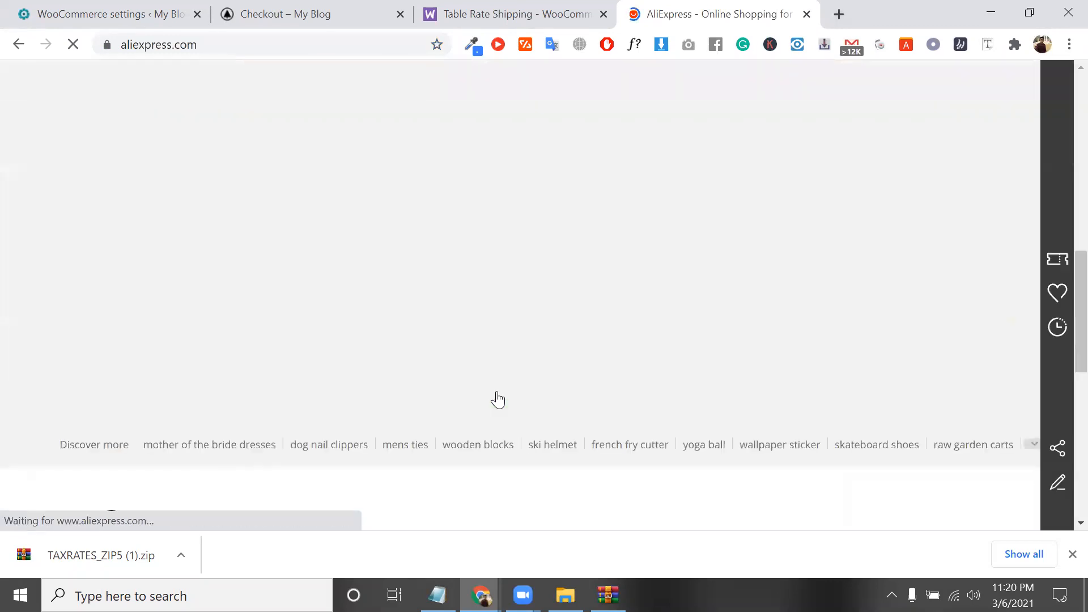
scroll(496, 397, "down", 1)
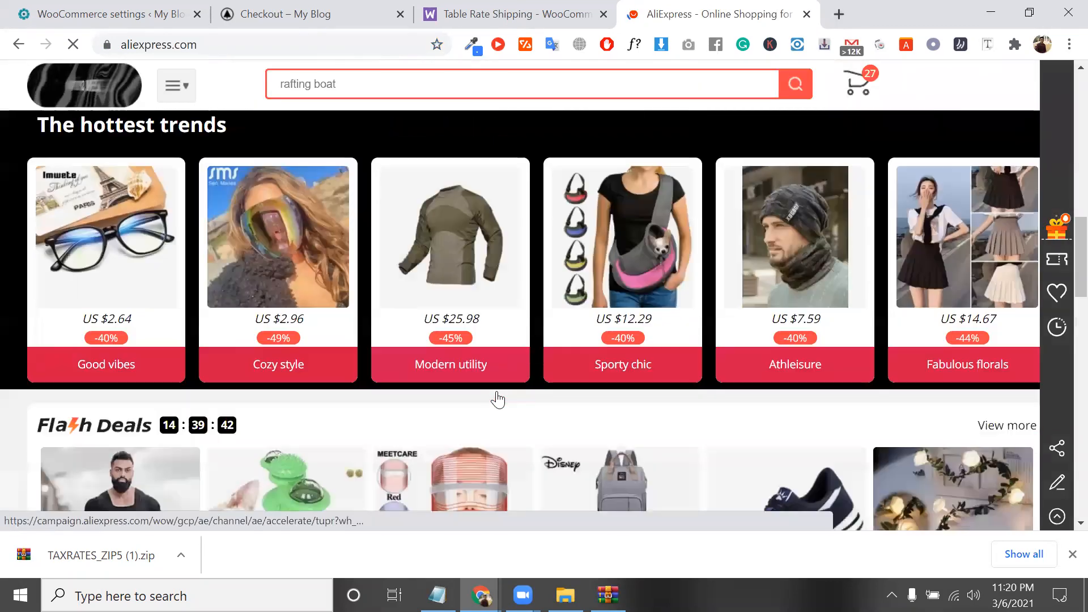
scroll(686, 198, "down", 6)
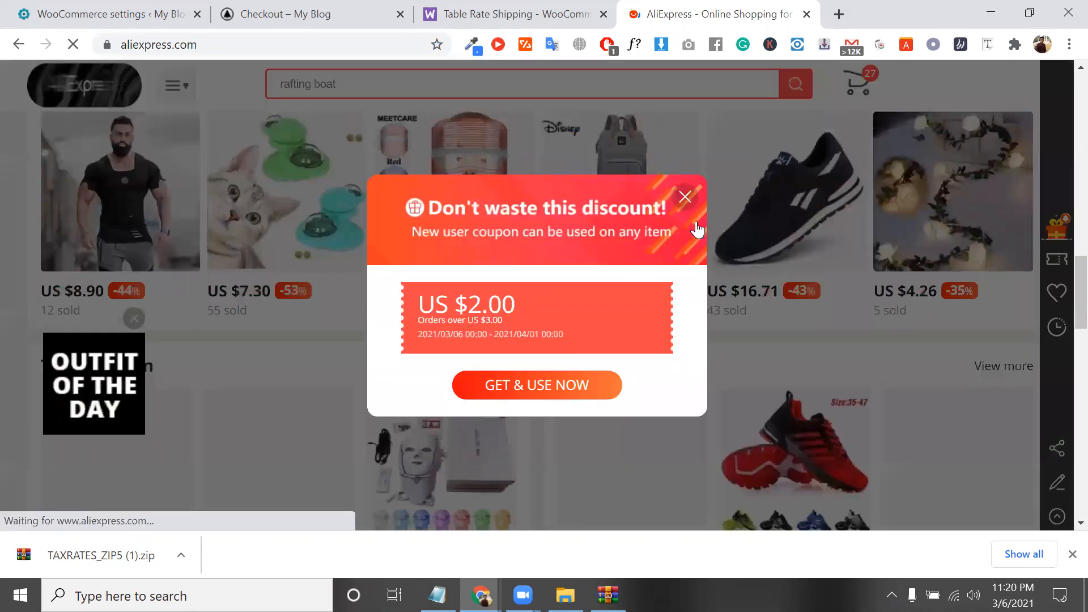
Dismiss the discount offer and open the product page of the black men's ripped-hole T-shirt from the Flash Deals.
left_click(120, 234)
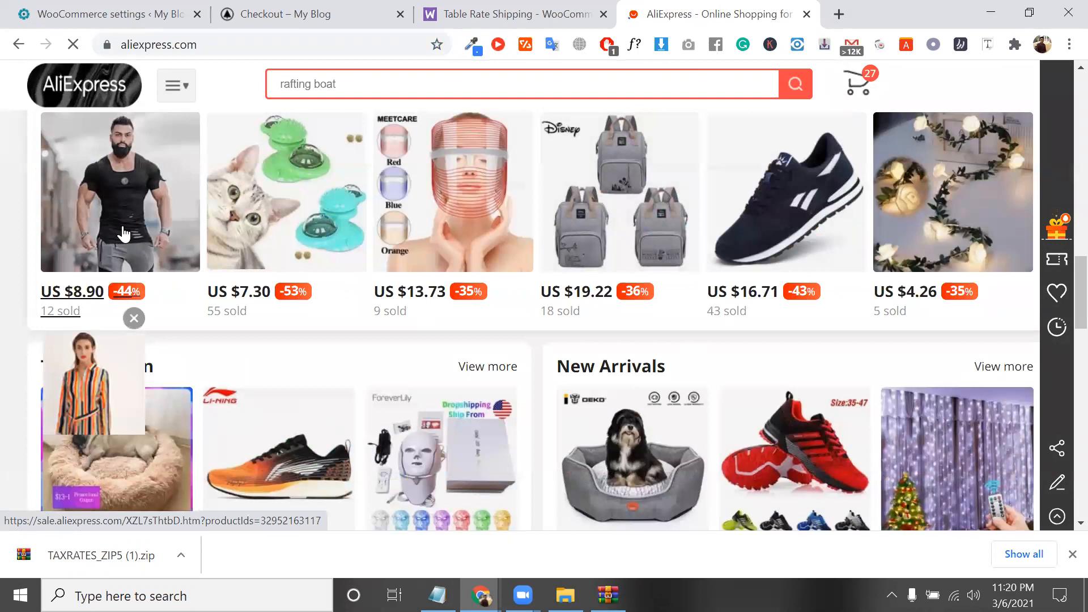
left_click(124, 233)
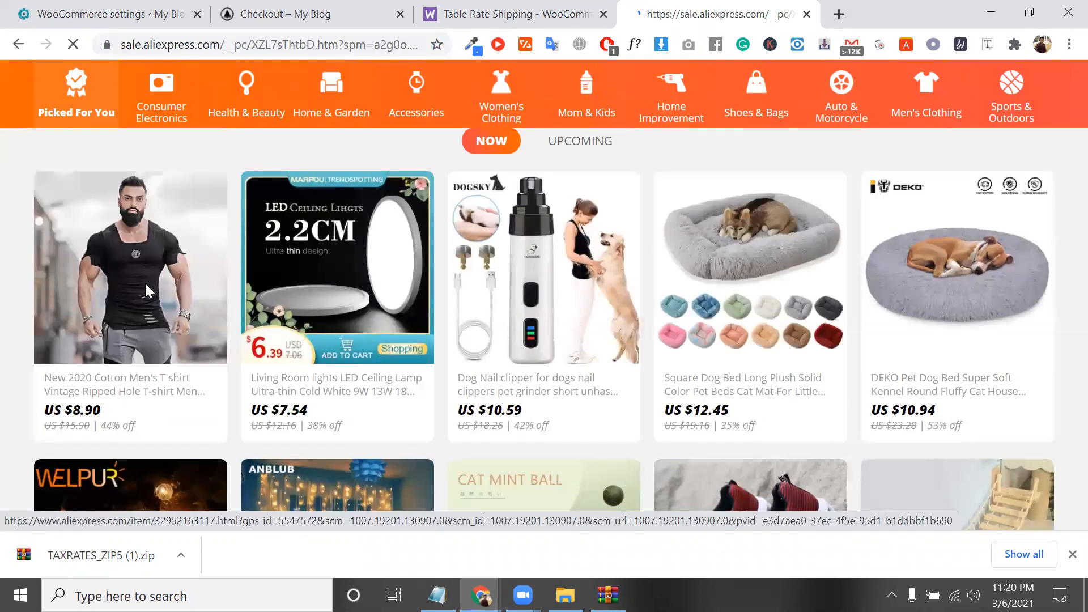
left_click(145, 281)
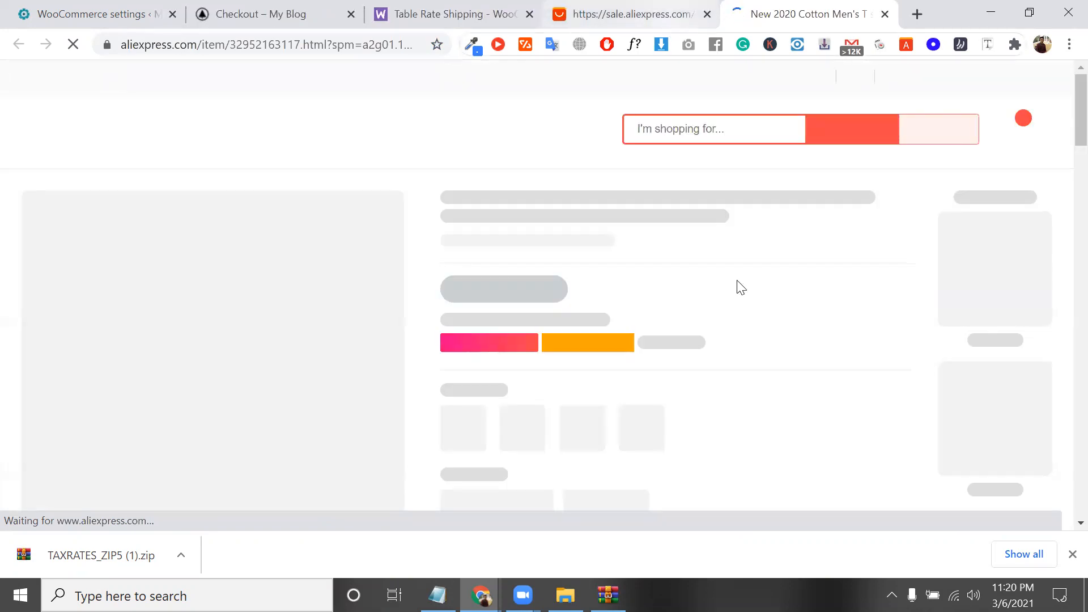
Dismiss the coupon offer on the T-shirt's page and choose the color Black and size M.
scroll(674, 352, "down", 1)
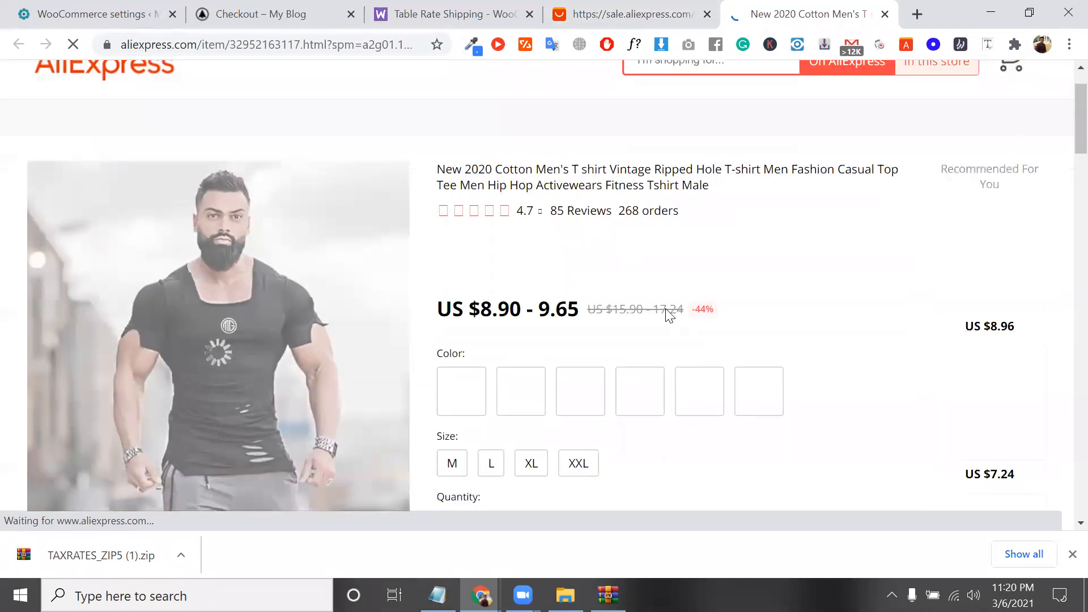
scroll(675, 405, "down", 4)
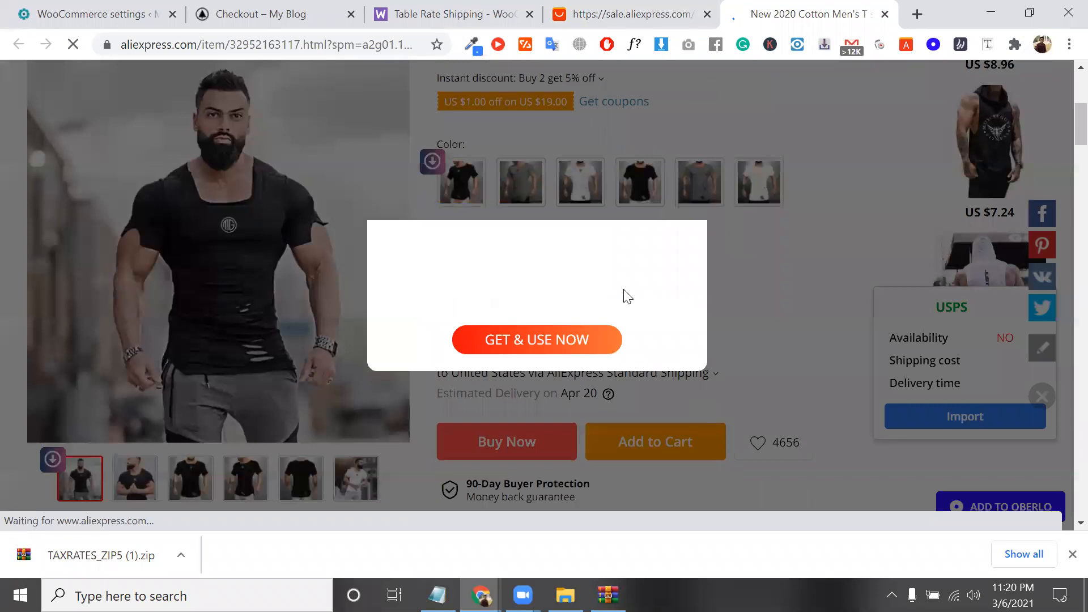
left_click(689, 199)
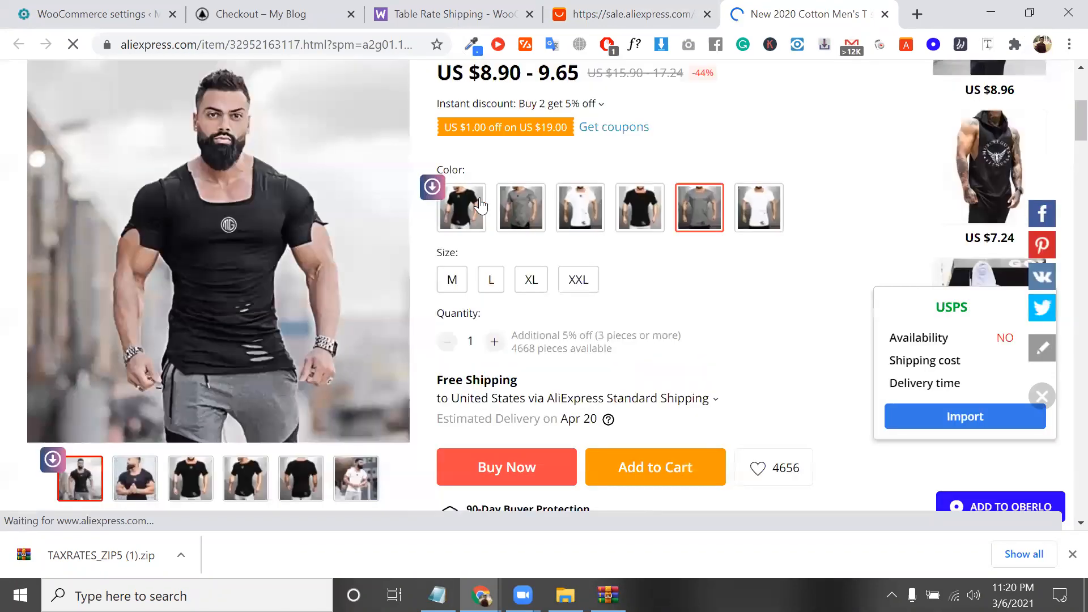
left_click(483, 208)
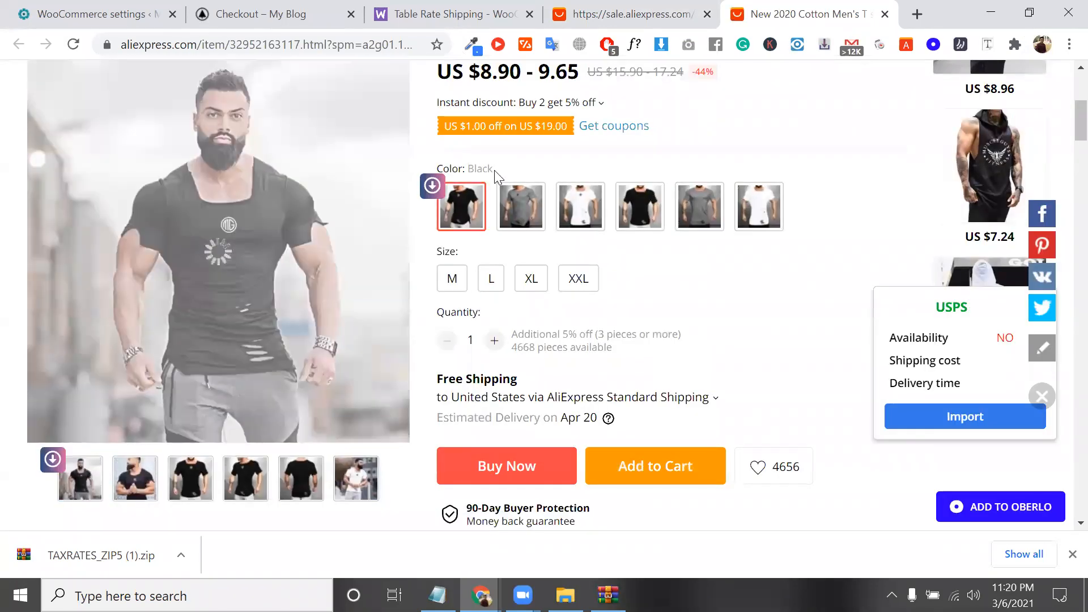
double_click(472, 169)
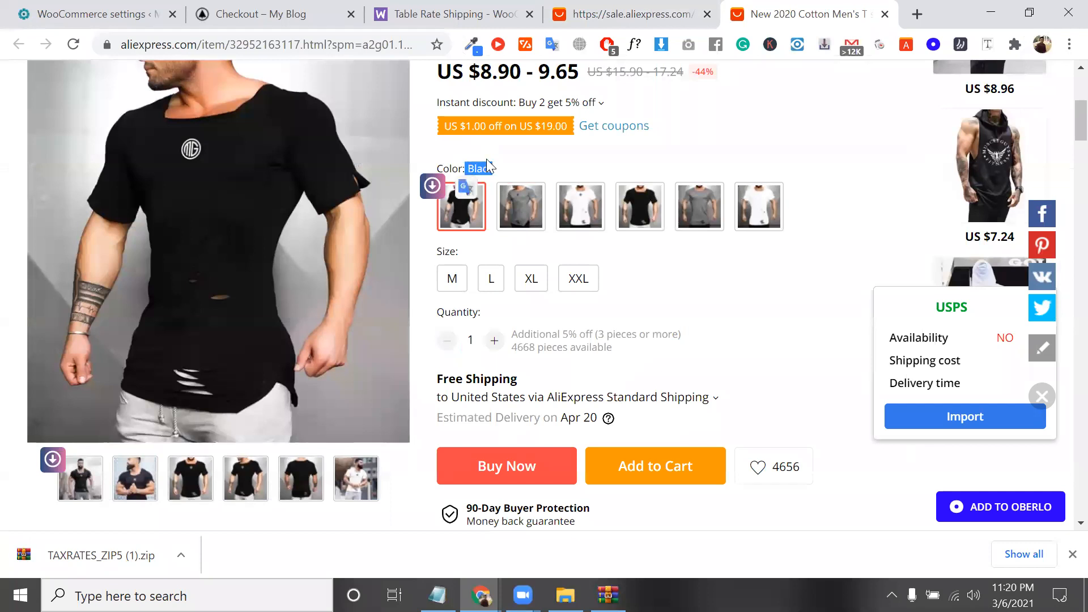
left_click(462, 281)
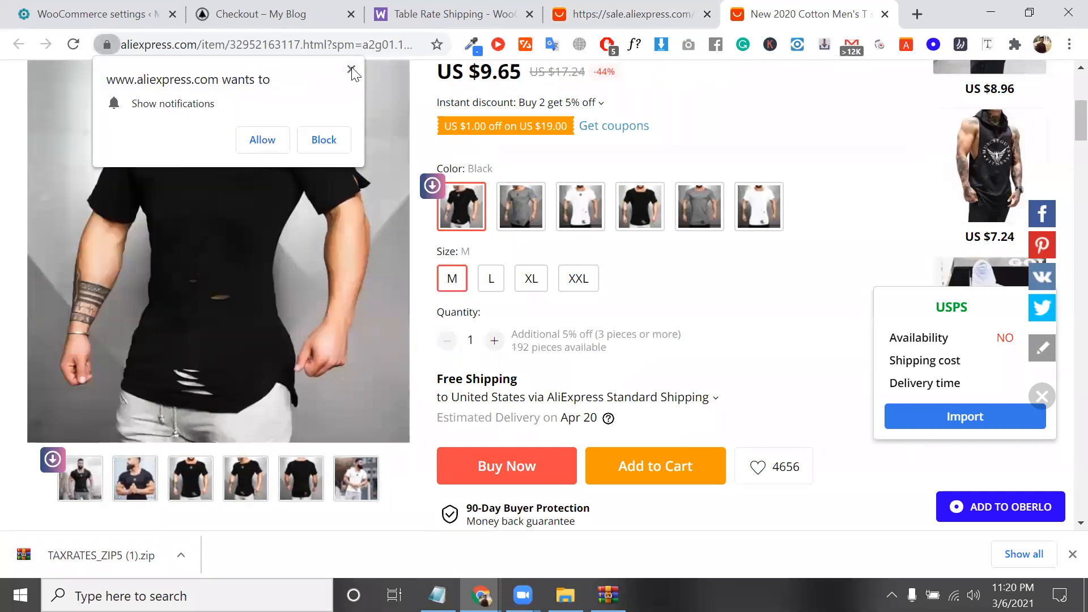
Check the T-shirt's shipping information and open its list of shipping methods to the United States.
double_click(473, 381)
triple_click(520, 378)
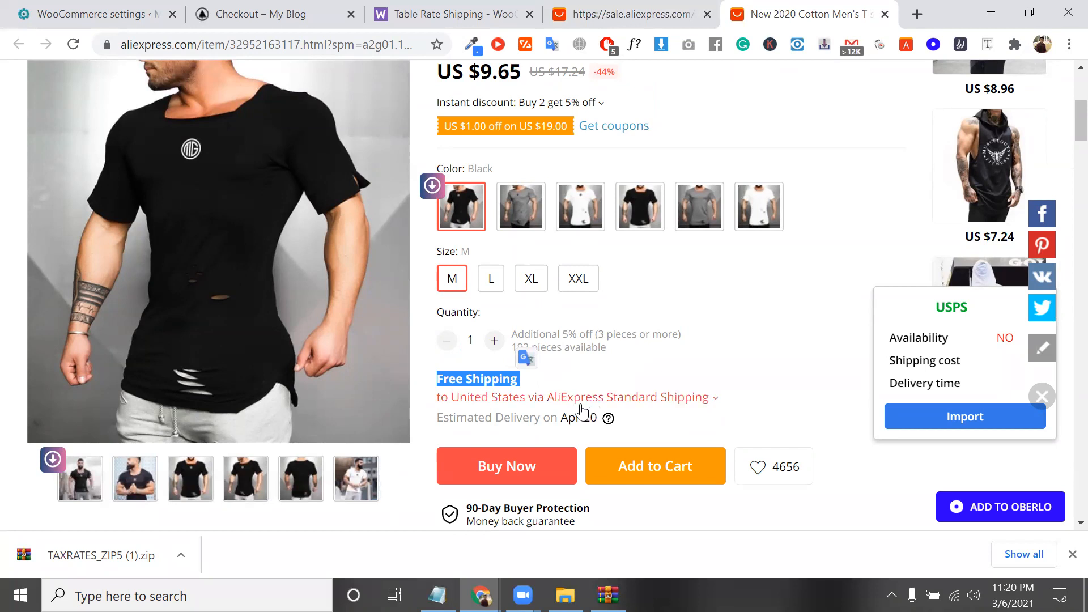
left_click(667, 398)
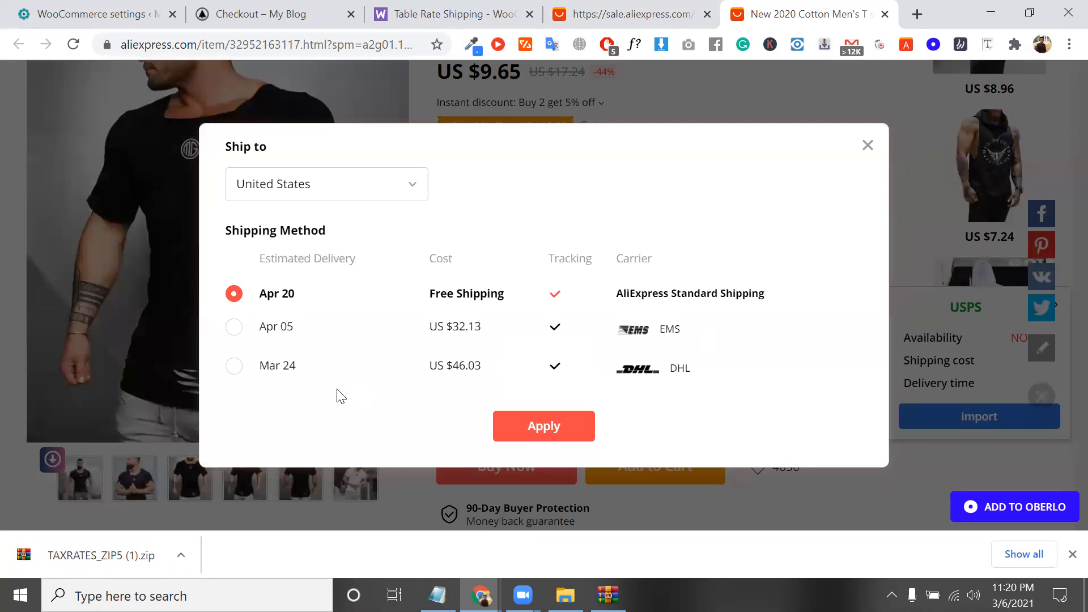
Compare the costs and carriers of the paid shipping methods by selecting DHL and EMS in turn.
left_click(237, 368)
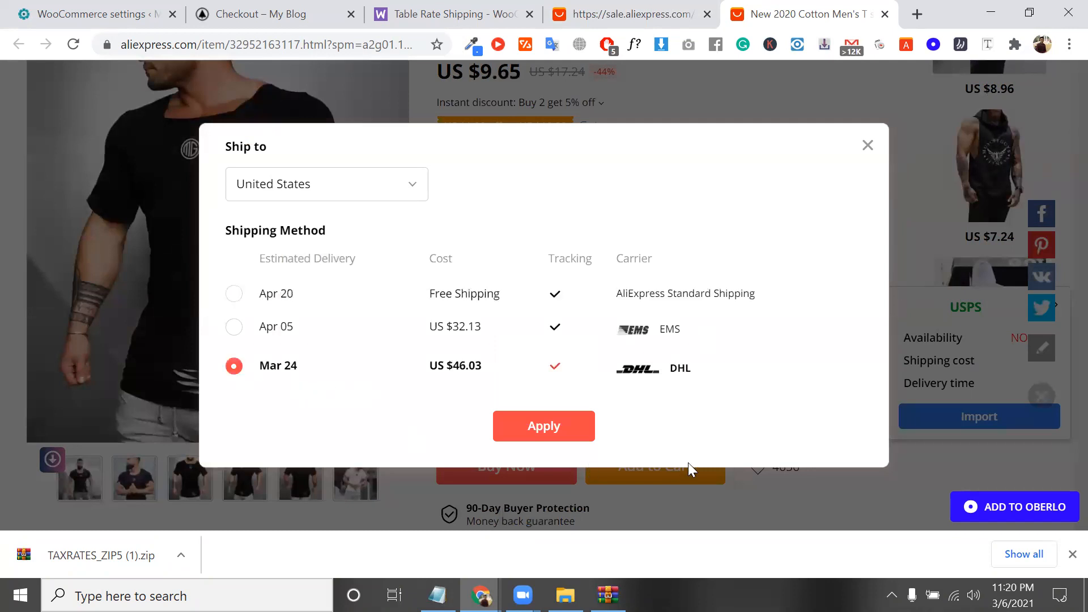
triple_click(479, 373)
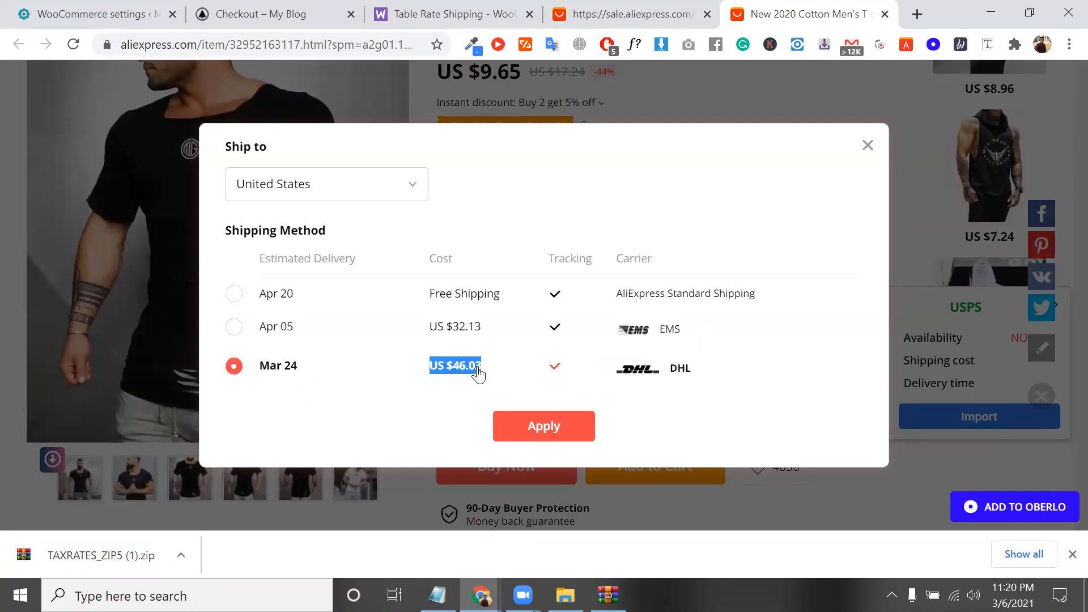
double_click(677, 371)
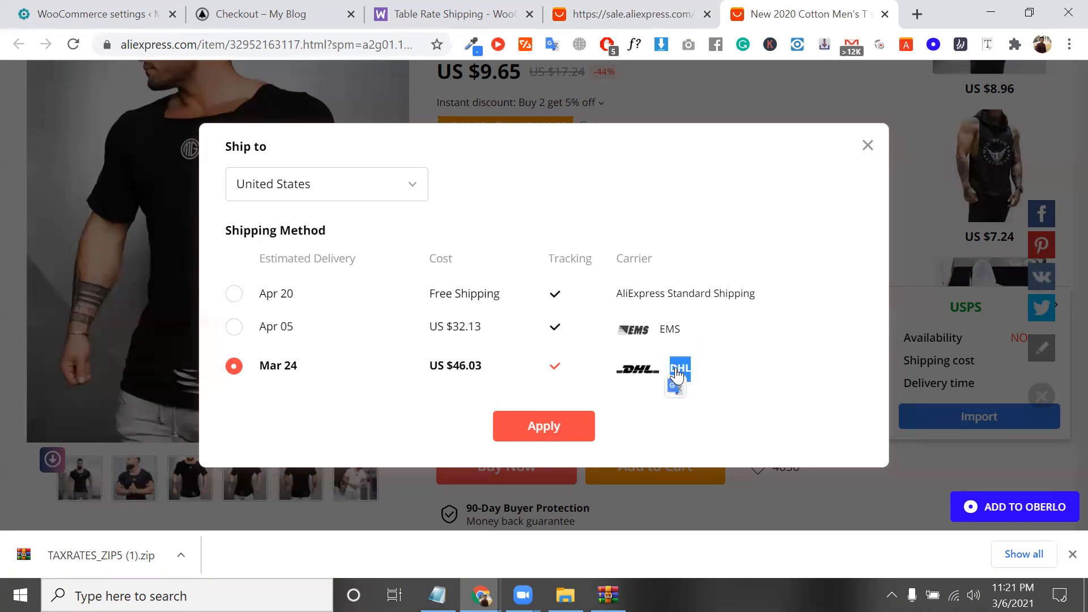
left_click(666, 340)
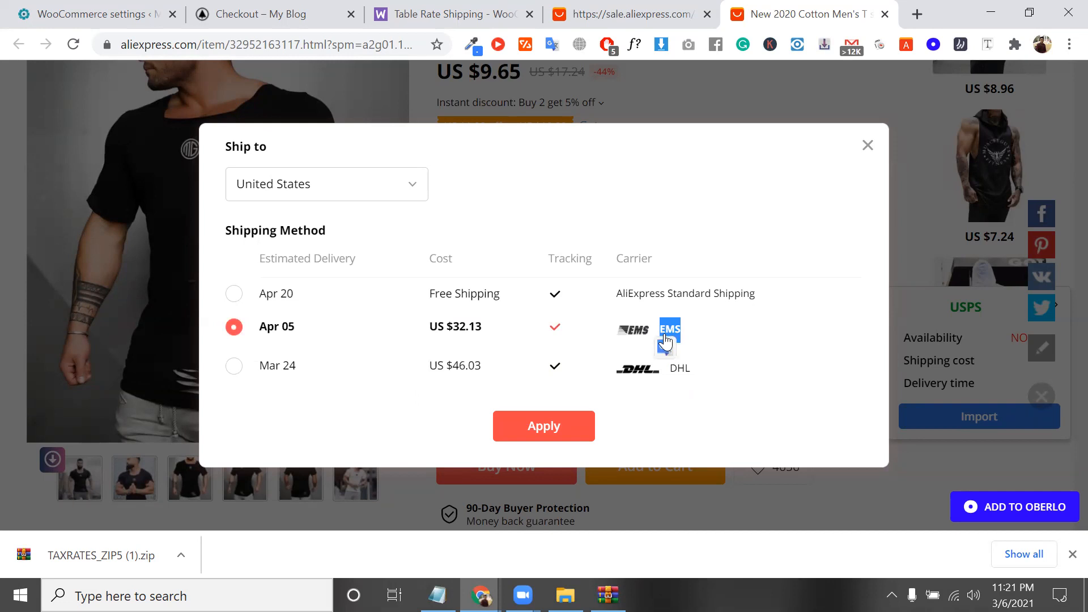
double_click(459, 328)
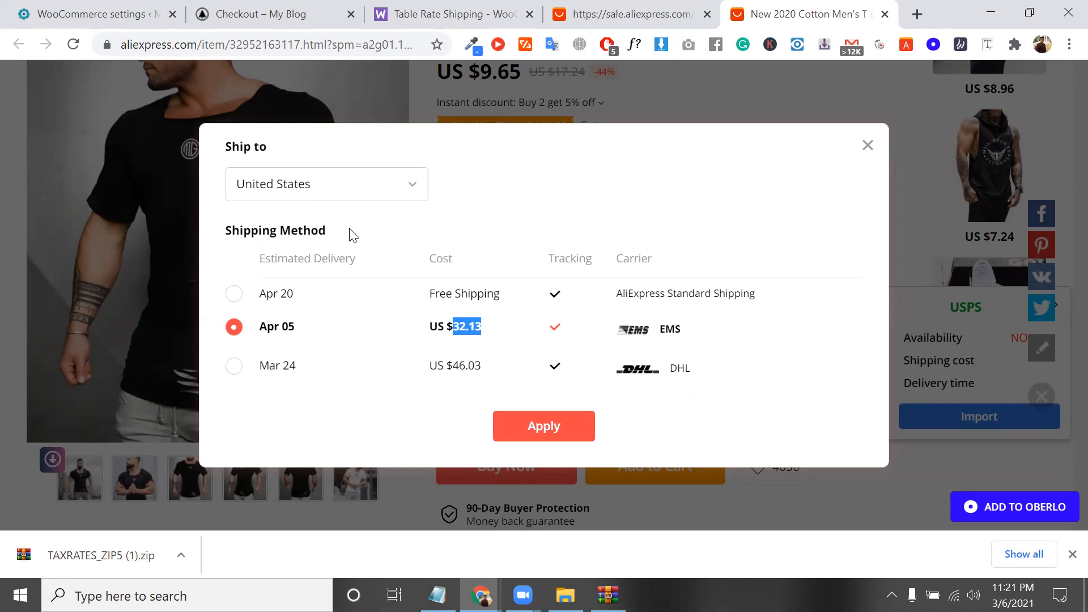
Review the shipping method list and select the free AliExpress Standard Shipping option with estimated delivery Apr 20.
left_click_drag(342, 233, 226, 232)
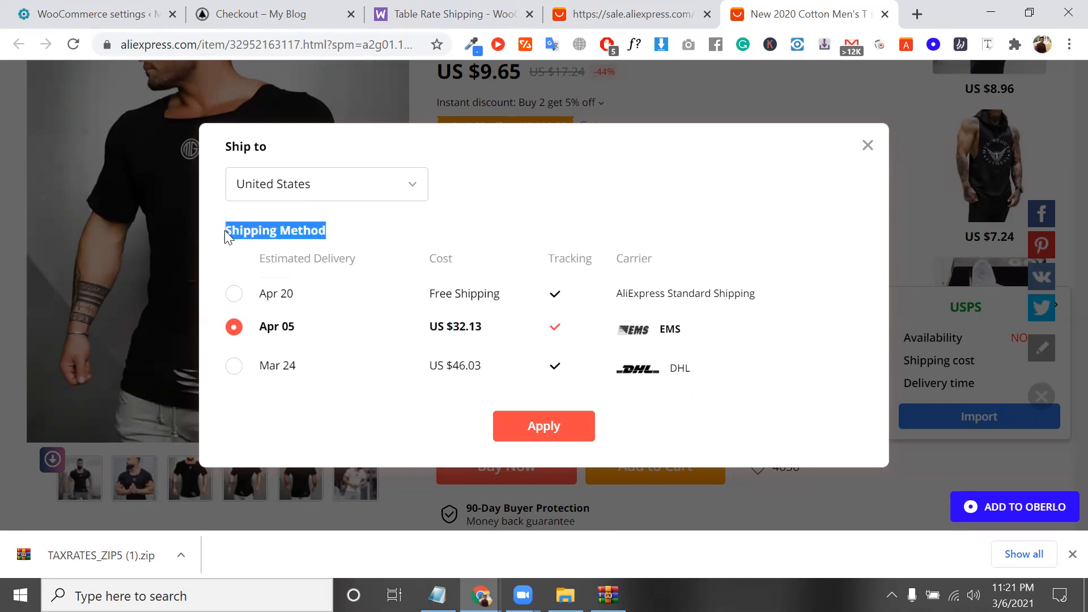
triple_click(316, 229)
left_click(258, 302)
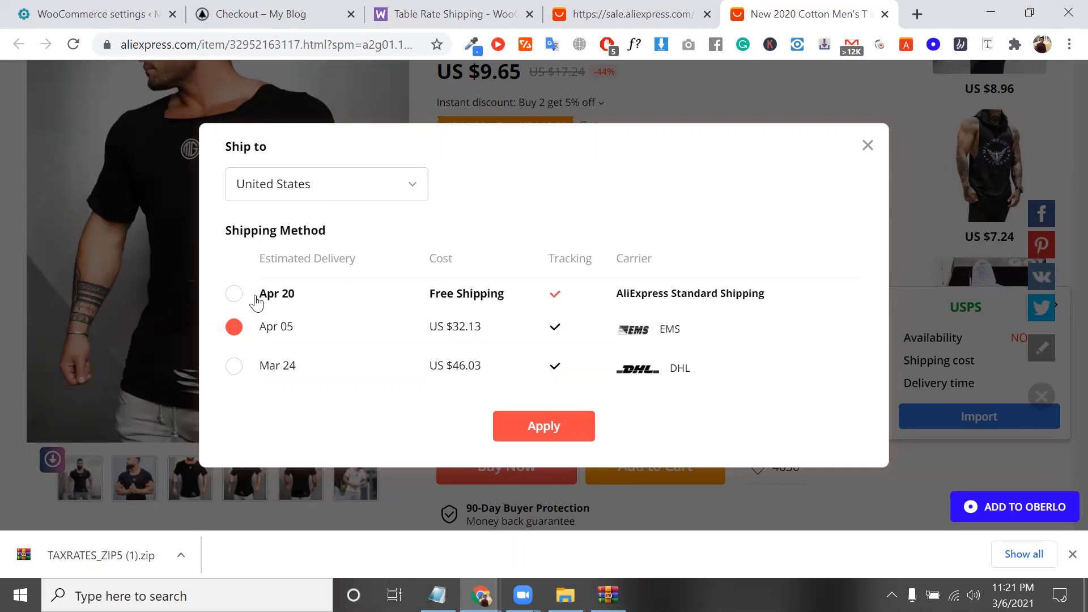
triple_click(306, 305)
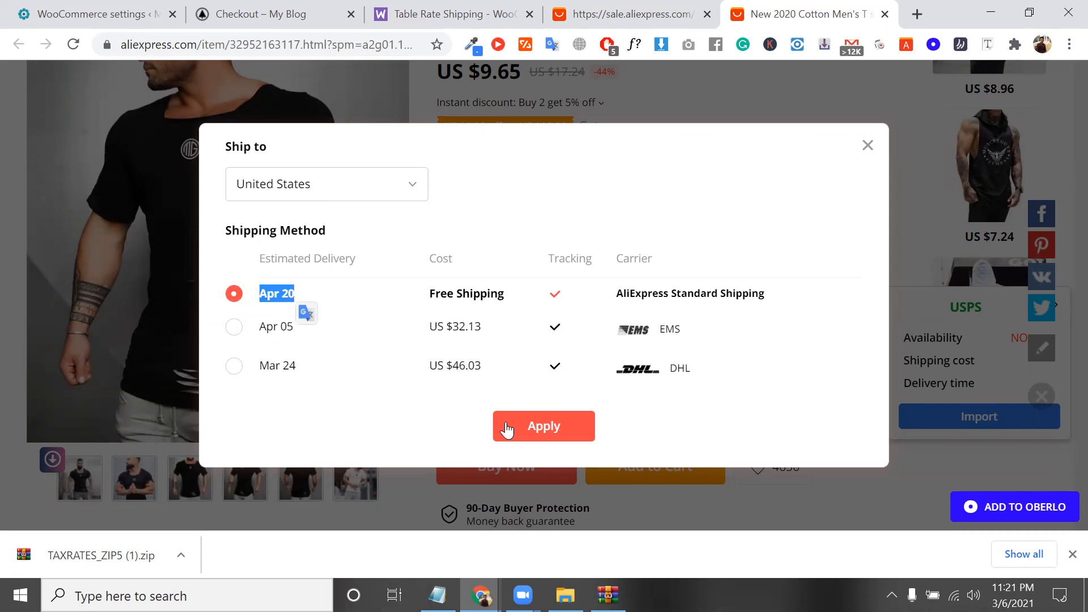
Compare the AliExpress, EMS and DHL delivery dates for the United States with today's date, selecting each shipping option.
left_click(1013, 596)
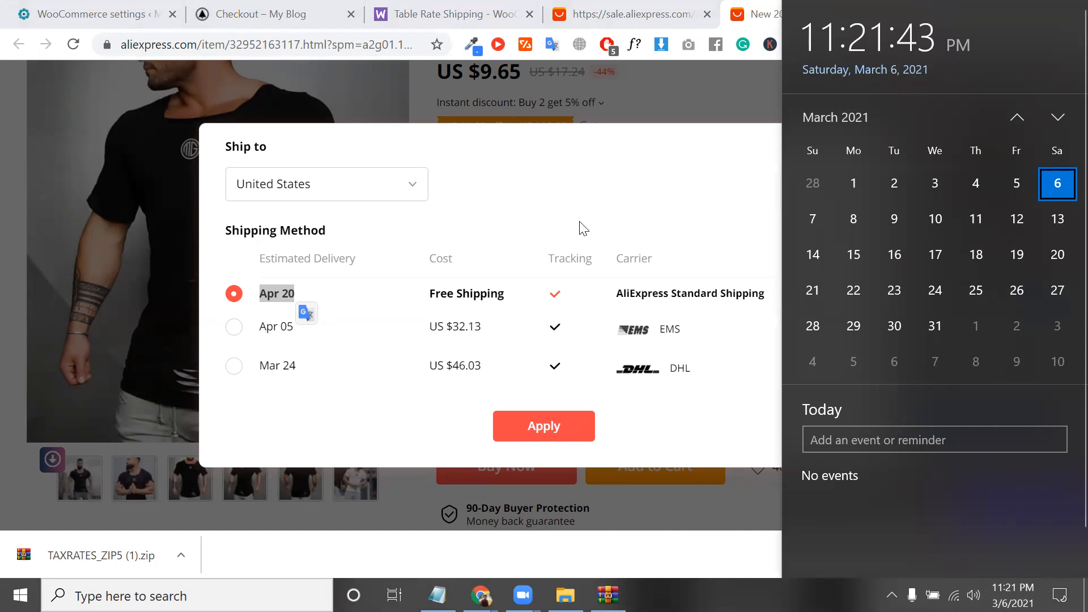
left_click(245, 333)
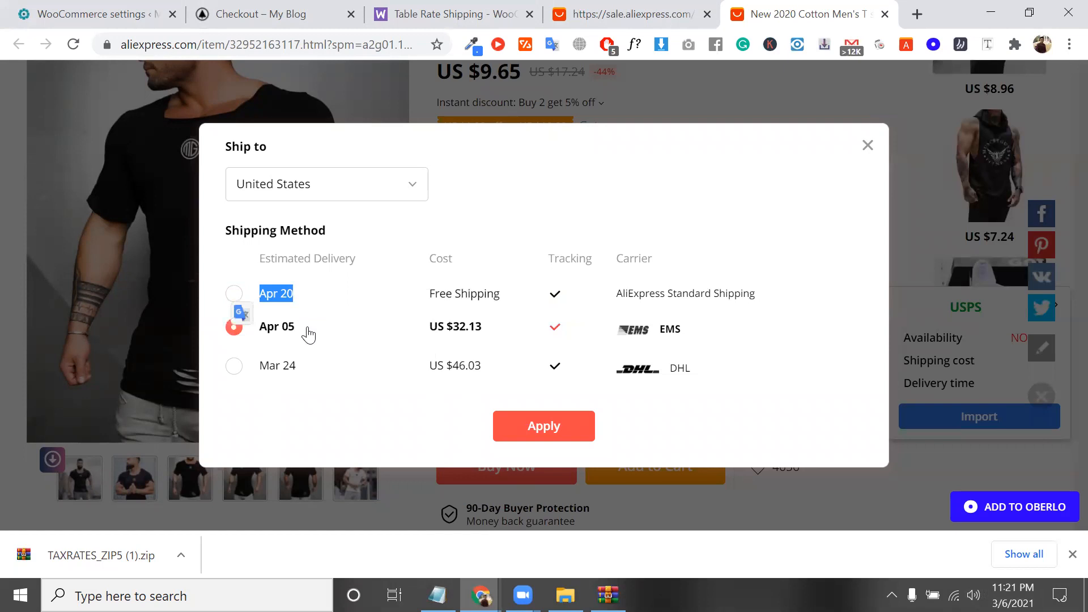
left_click_drag(291, 334, 264, 335)
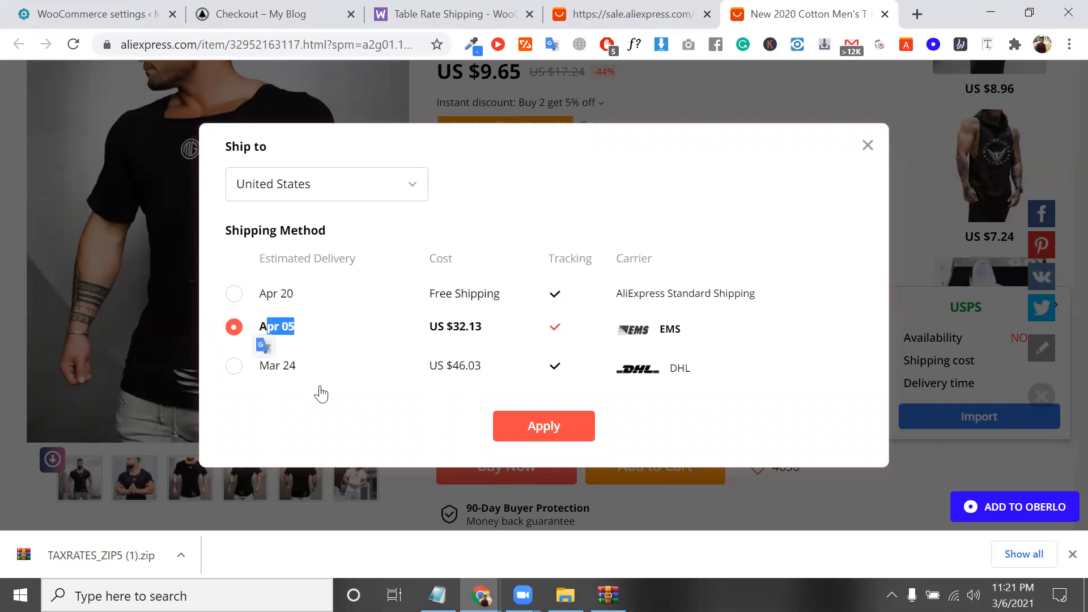
left_click_drag(321, 378, 257, 374)
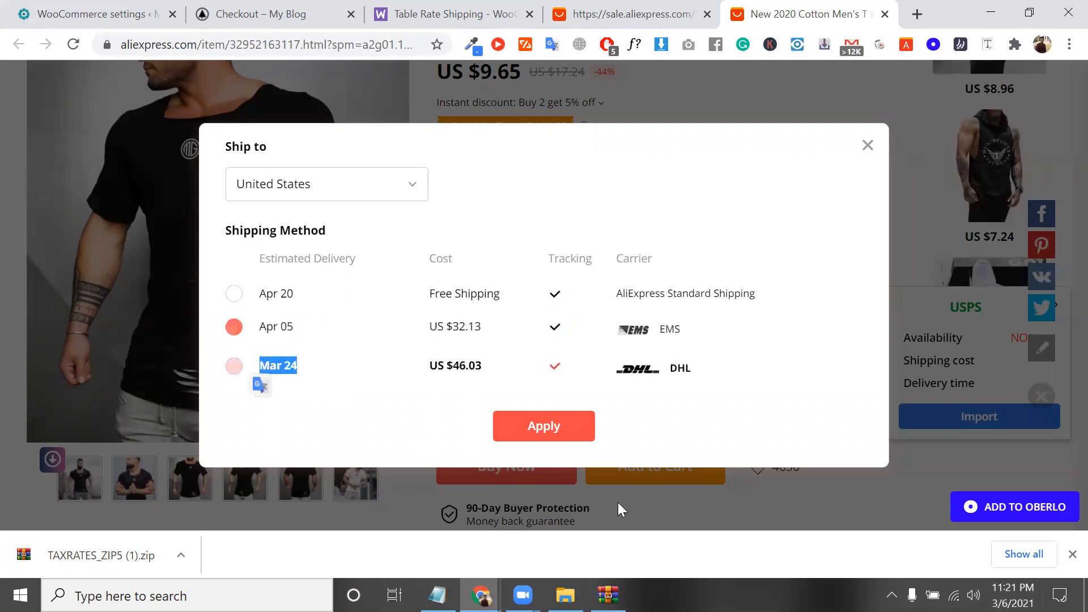
left_click(288, 368)
left_click(288, 367)
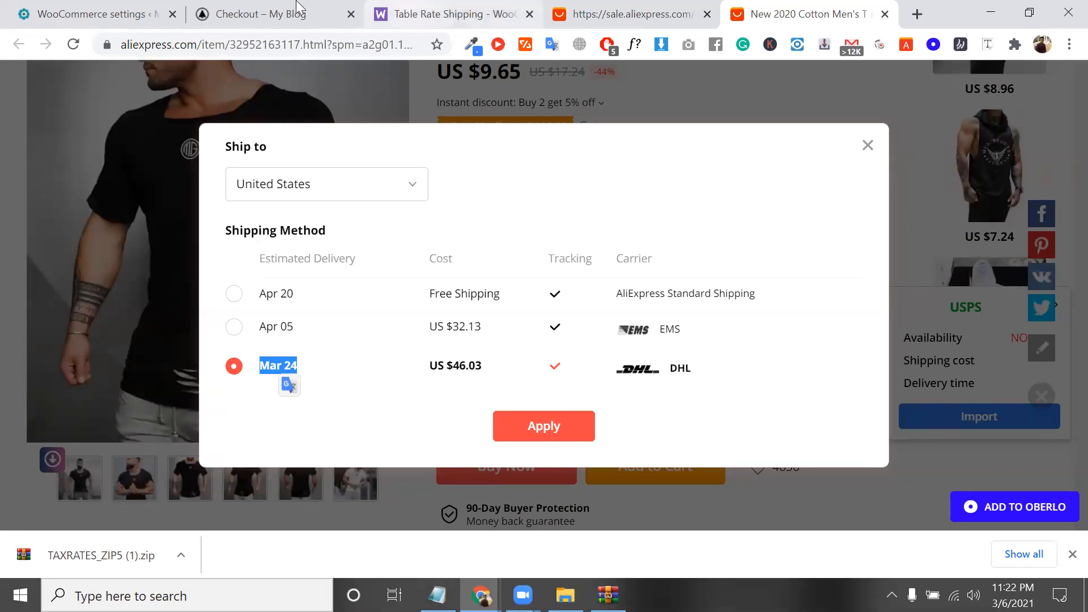
On the store's checkout page, choose free shipping for the order and check the total.
left_click(412, 12)
key("ctrl+shift+Tab")
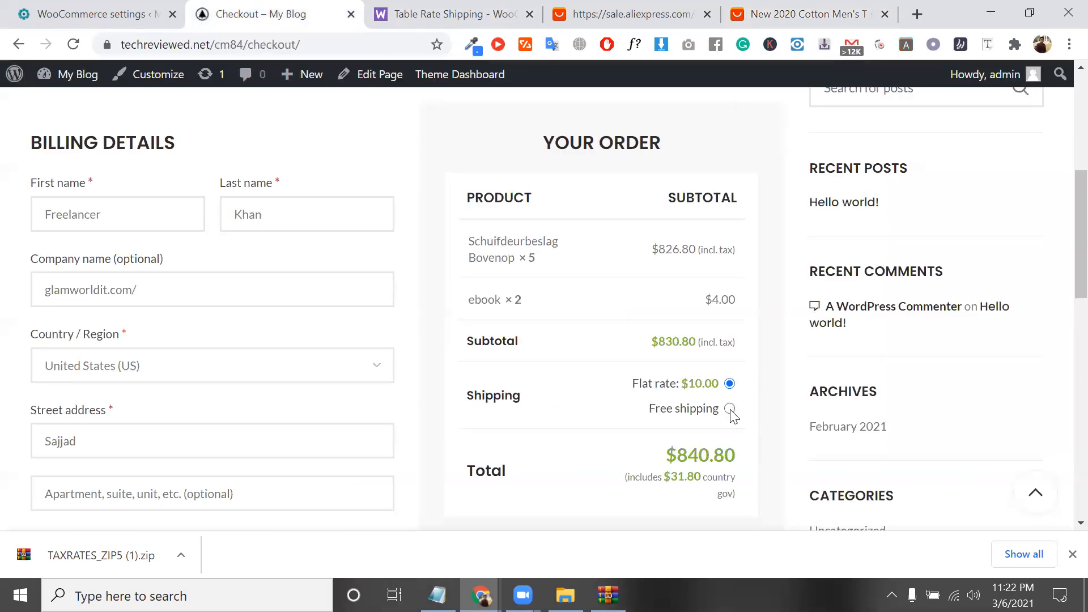
left_click(730, 409)
double_click(697, 459)
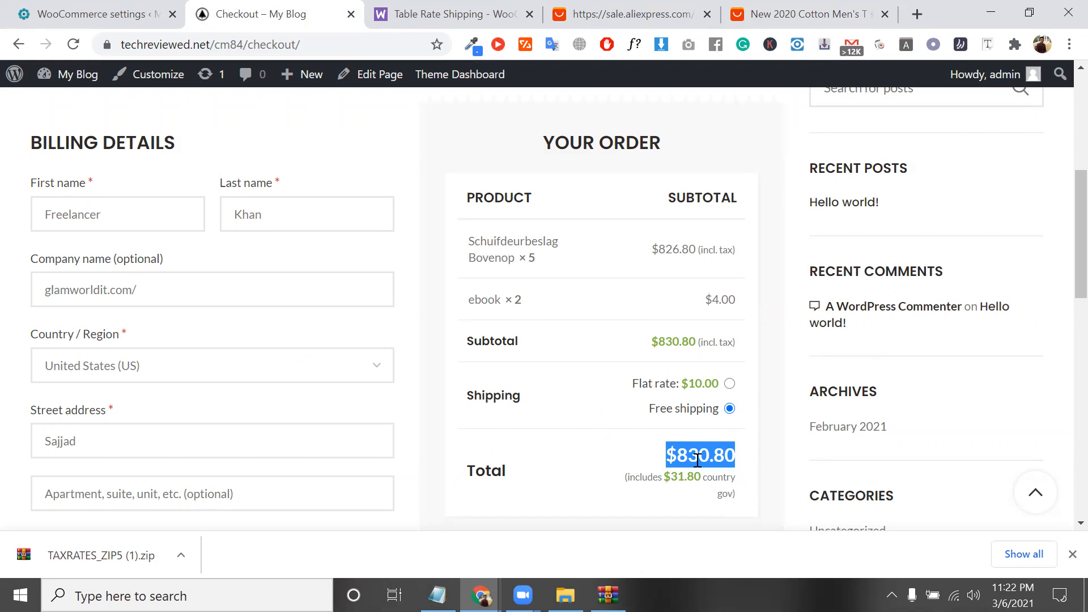
Read the Table Rate Shipping page's note on adding rates, and view the AliExpress T-shirt's shipping terms.
left_click(458, 8)
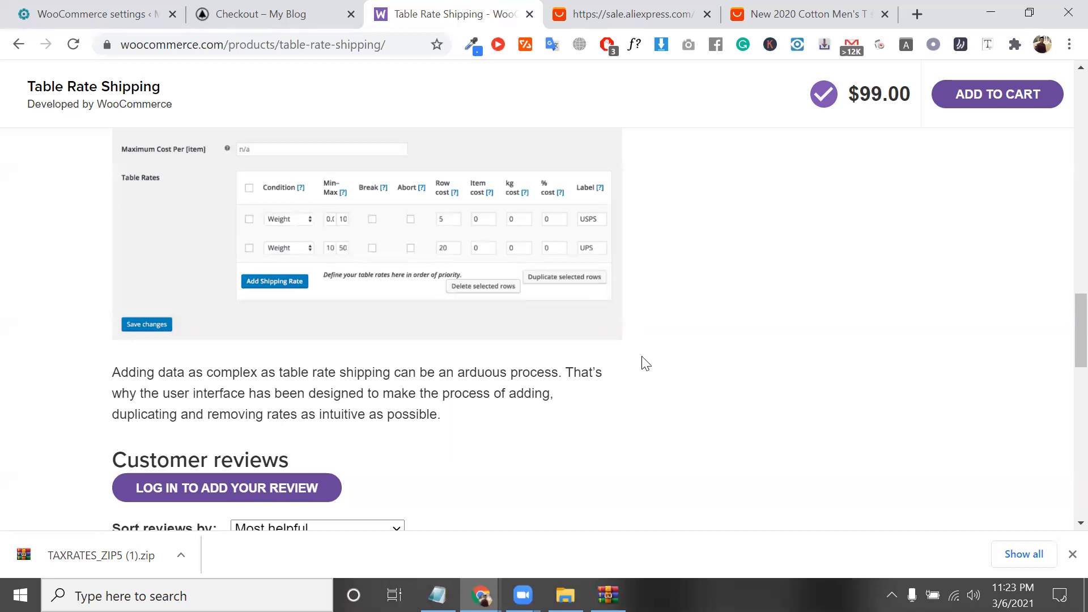
triple_click(562, 368)
scroll(562, 372, "down", 2)
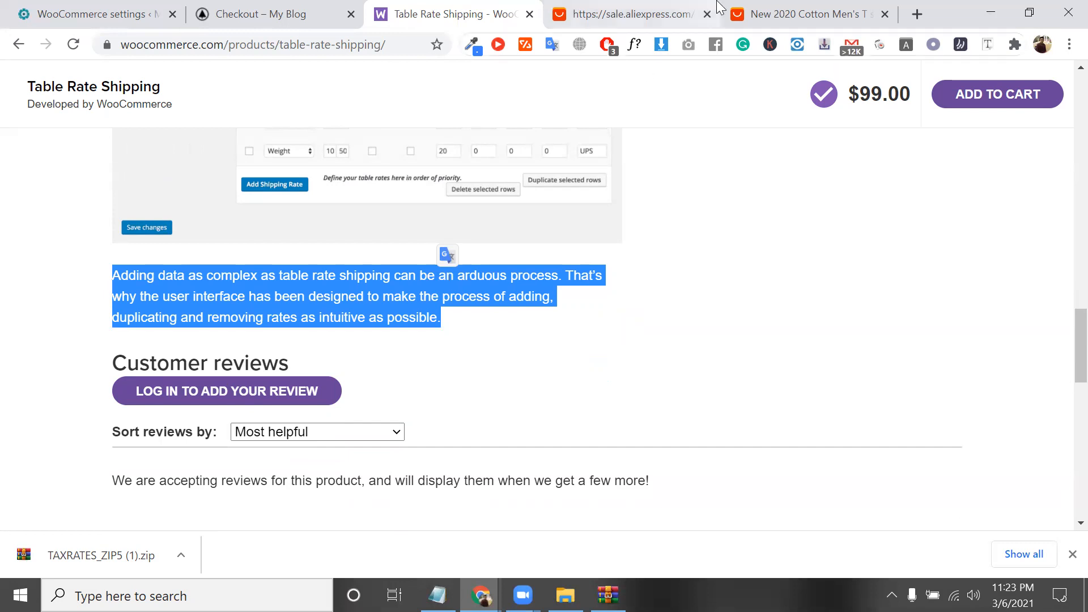
left_click(796, 6)
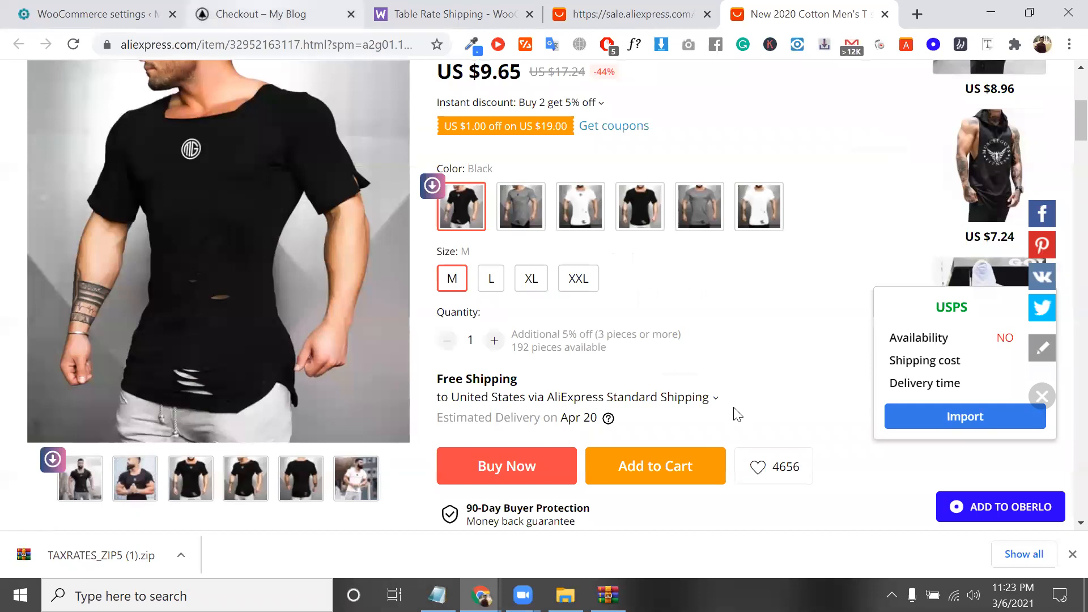
Return to the store's checkout page and open the shopping cart from there.
left_click(261, 13)
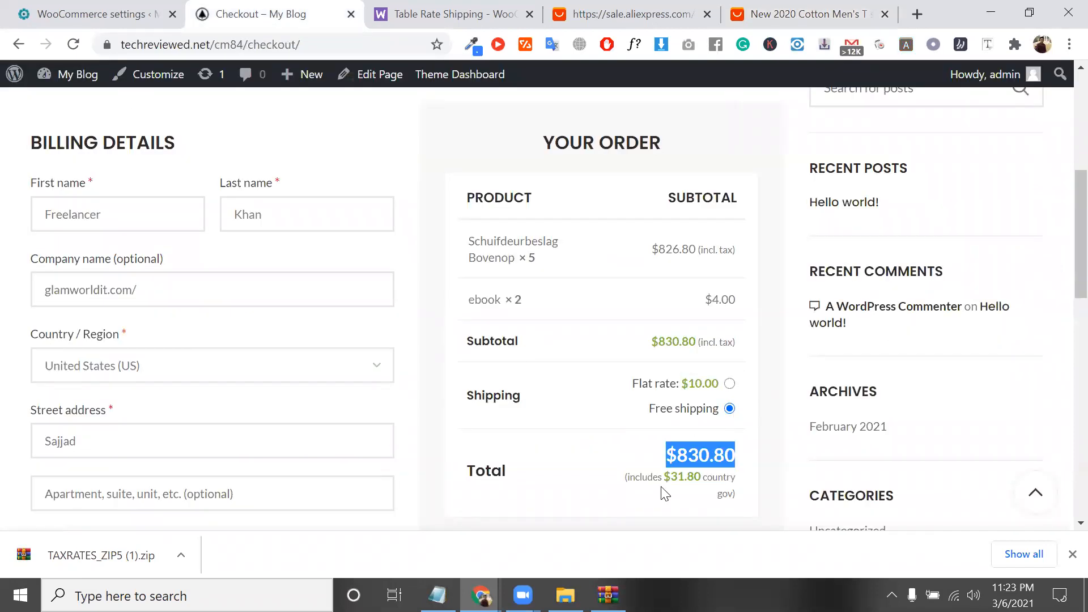
left_click_drag(678, 473, 684, 459)
scroll(1023, 199, "up", 2)
scroll(1024, 198, "up", 4)
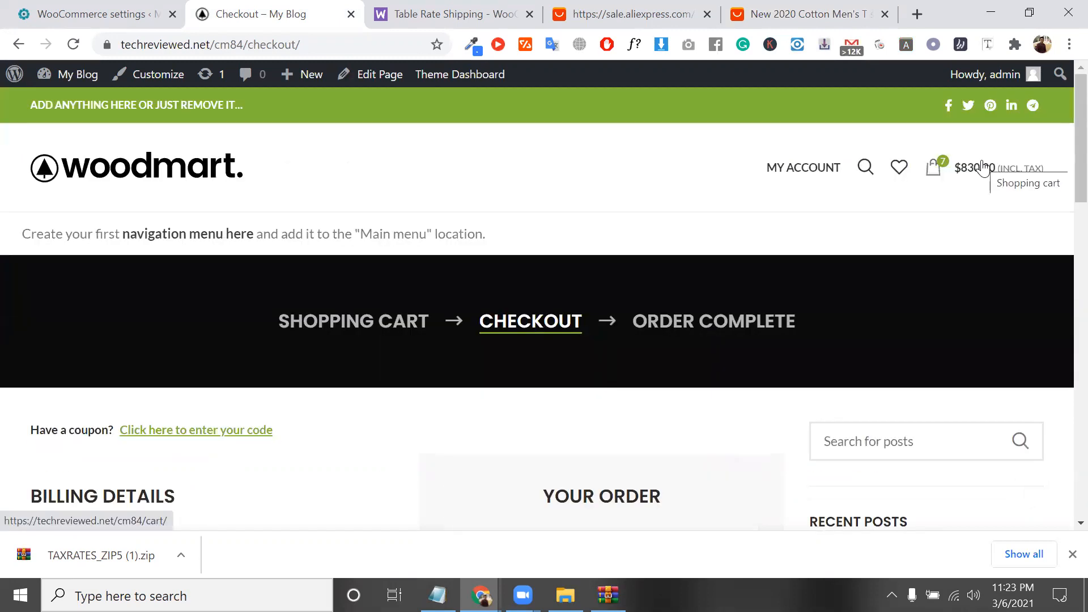
left_click(984, 167)
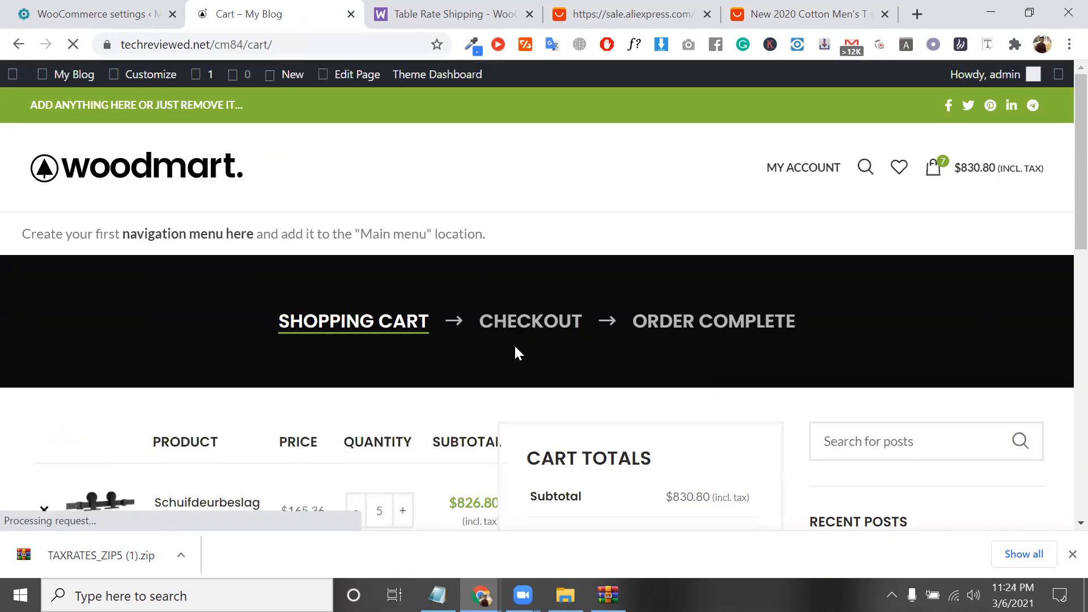
Try to drop the Schuifdeurbeslag Bovenop from the order by setting its quantity to 0 and proceeding straight to checkout.
scroll(406, 346, "down", 4)
scroll(403, 348, "down", 1)
left_click(352, 247)
left_click(353, 248)
left_click(352, 247)
left_click(352, 248)
left_click(354, 248)
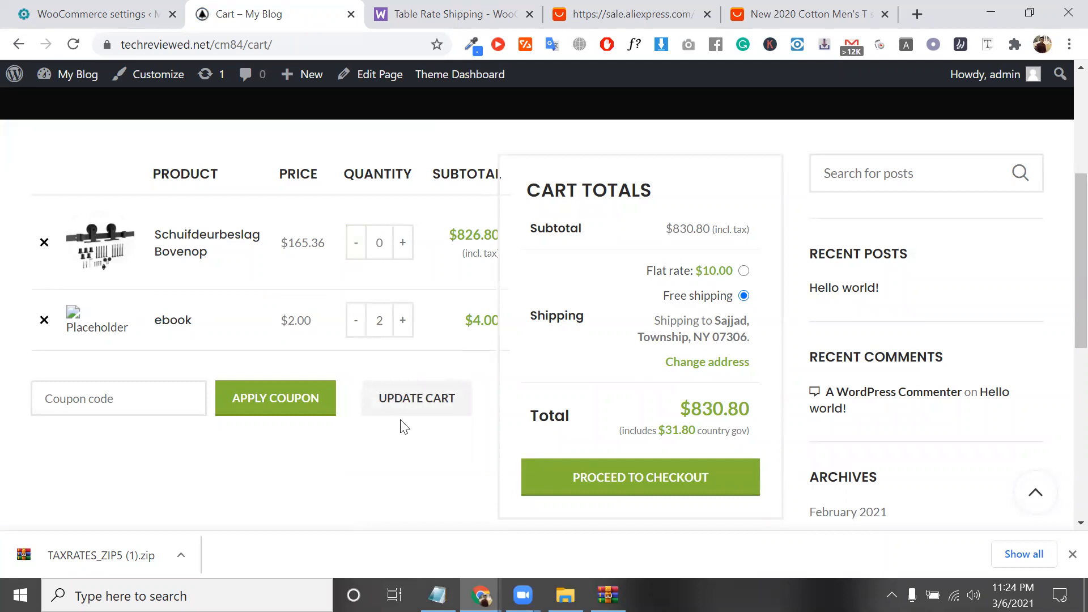
left_click(624, 479)
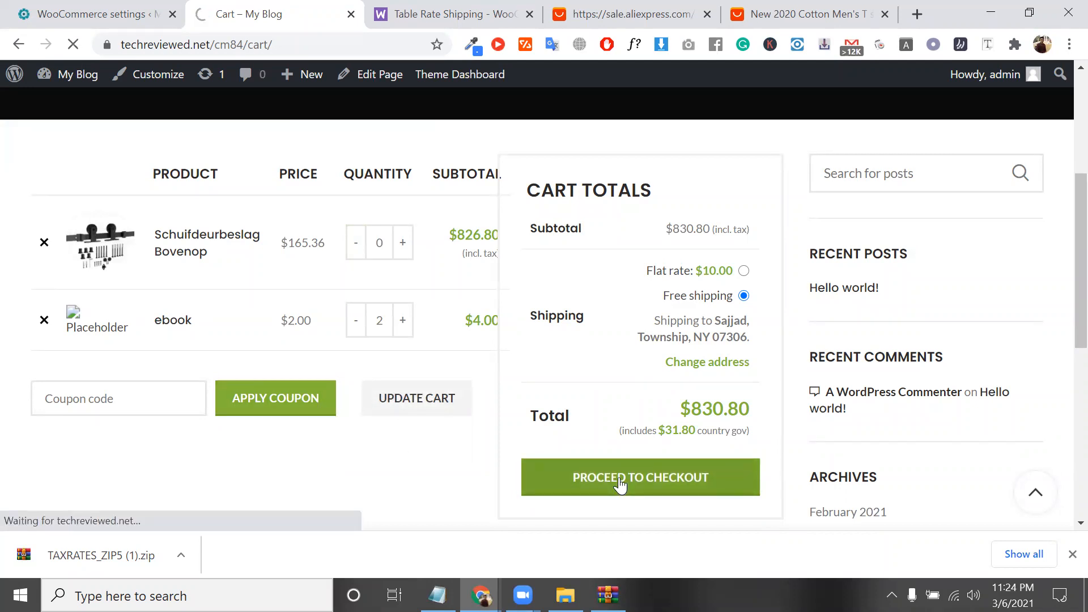
scroll(620, 486, "down", 5)
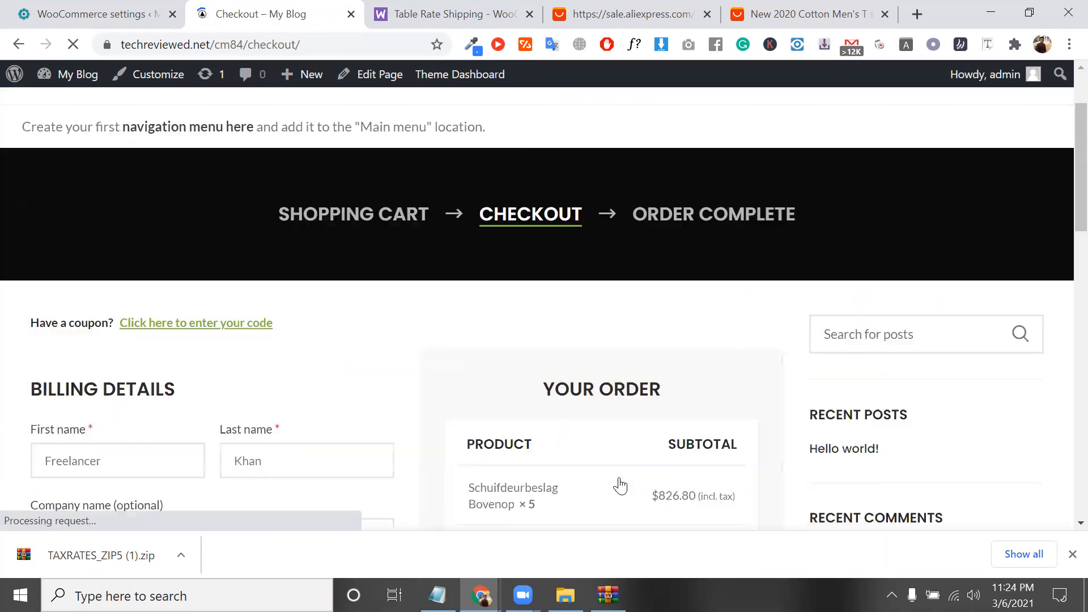
scroll(683, 431, "down", 2)
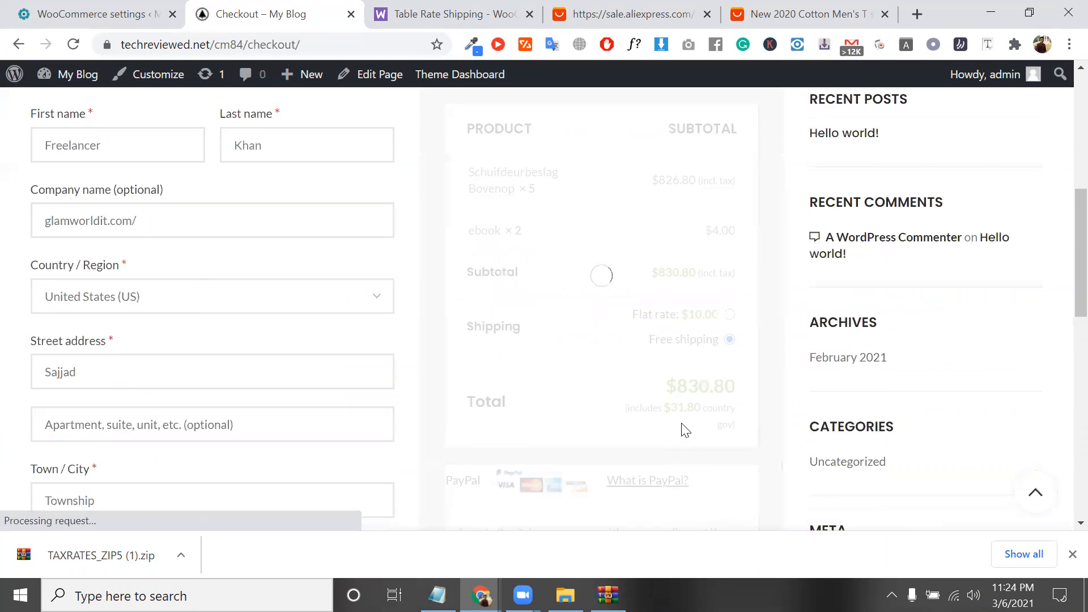
scroll(686, 264, "up", 1)
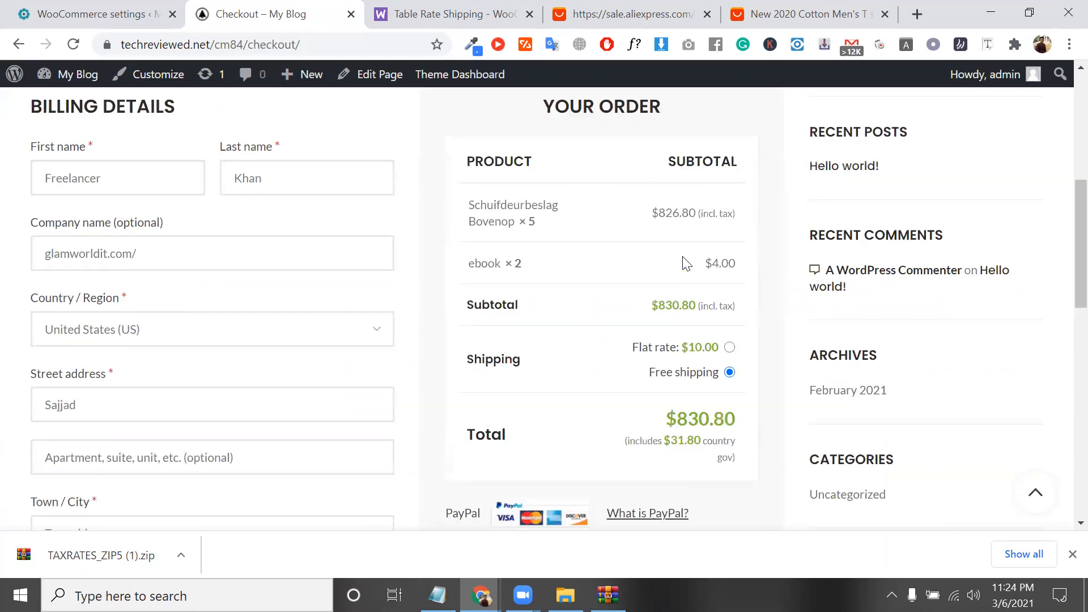
scroll(998, 141, "up", 7)
Reopen the cart, set the Schuifdeurbeslag Bovenop quantity to 0 and update the cart.
left_click(1003, 175)
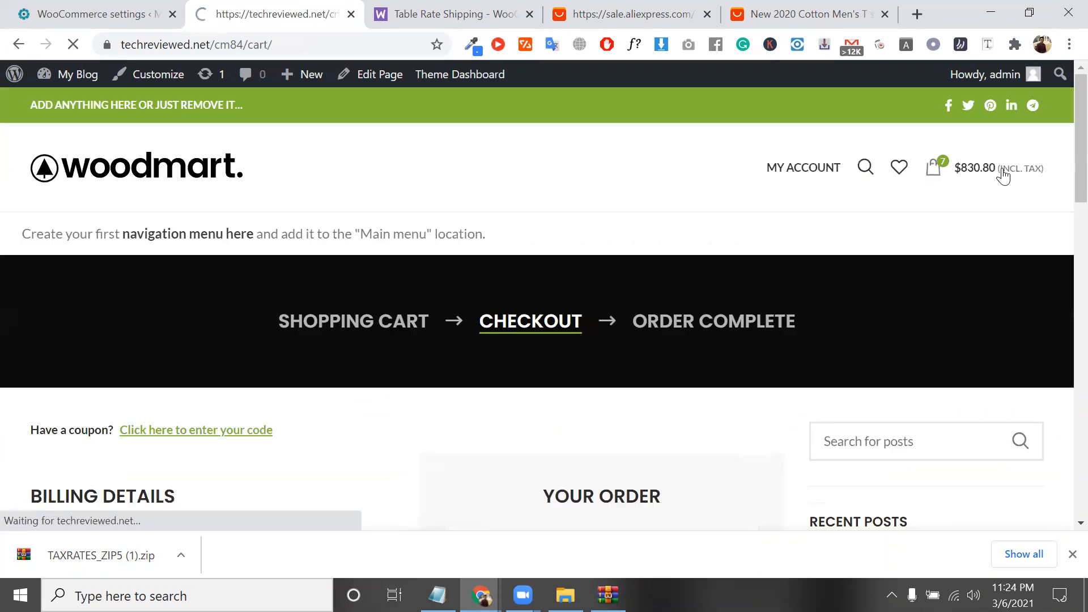
scroll(408, 316, "down", 4)
left_click(355, 263)
left_click(355, 263)
left_click(355, 263)
left_click(356, 263)
left_click(355, 263)
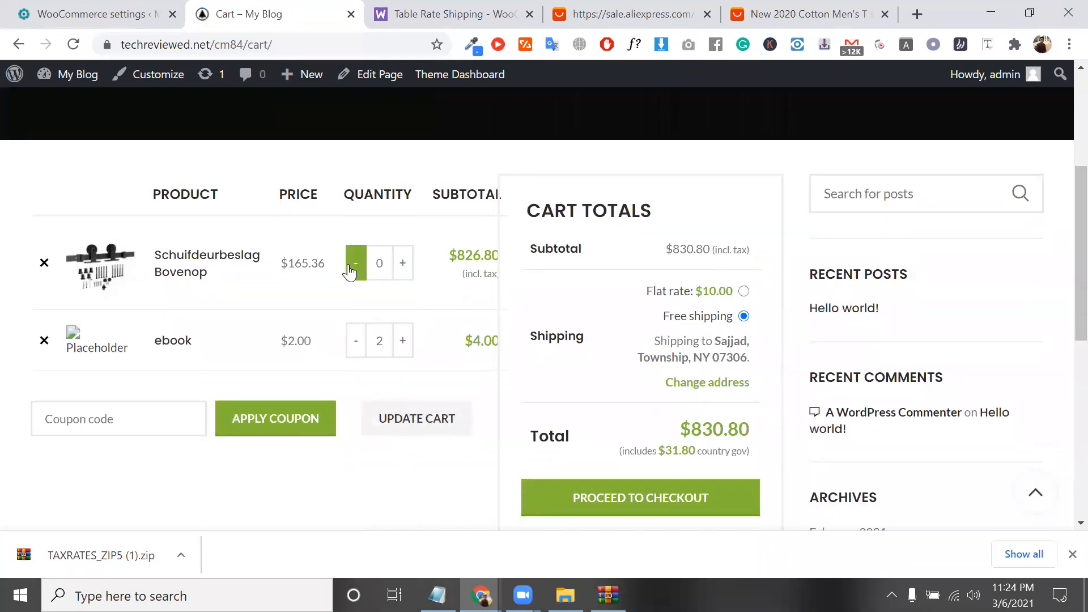
left_click(426, 421)
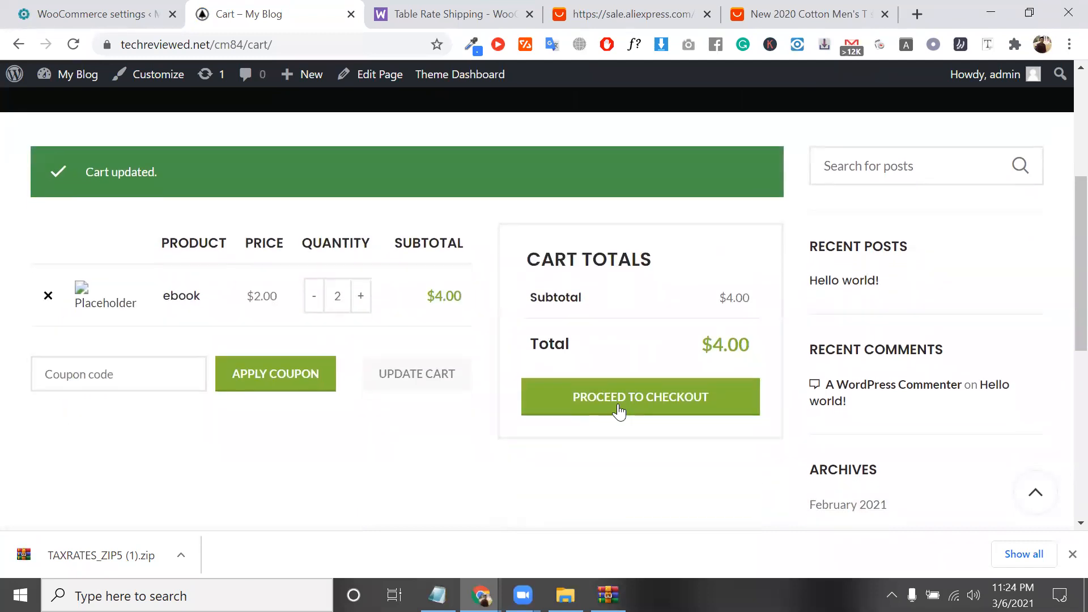
Proceed to checkout with only the ebook in the cart and check the order for shipping charges and total.
left_click(619, 412)
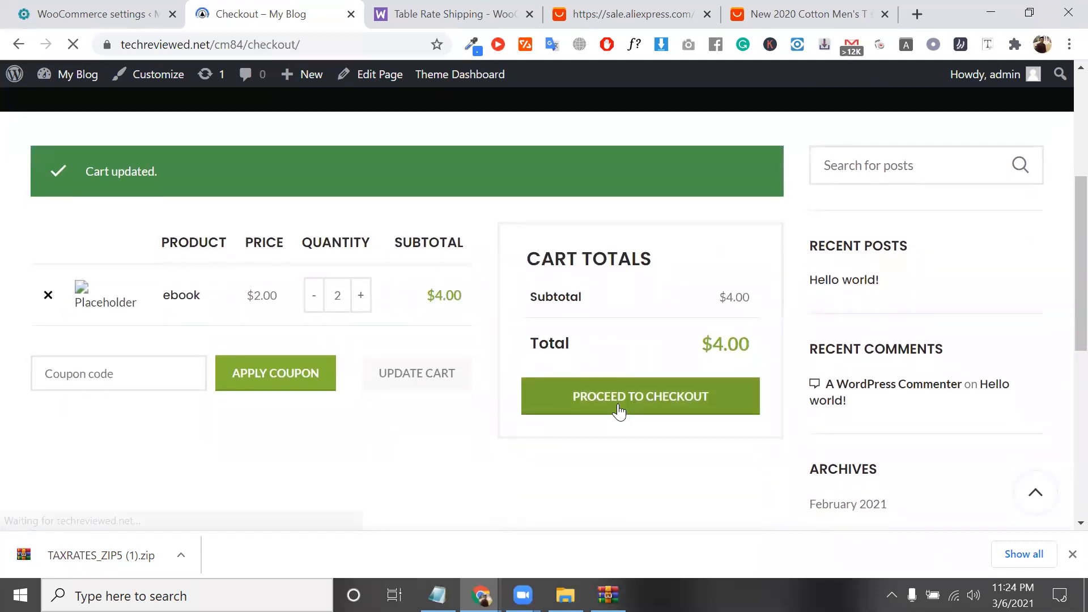
scroll(683, 456, "down", 5)
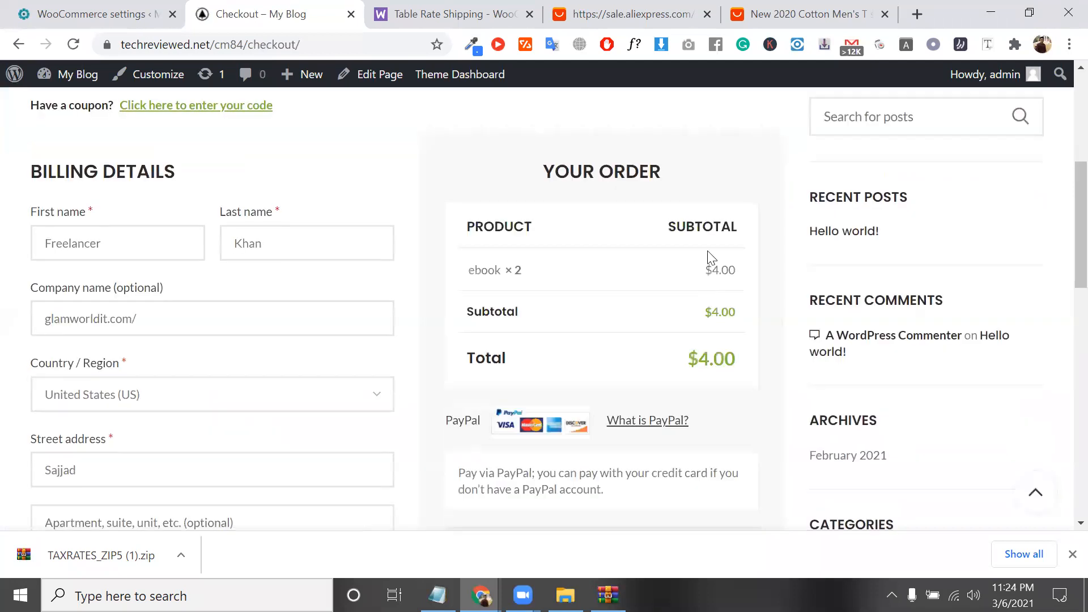
scroll(726, 201, "down", 3)
double_click(727, 199)
triple_click(727, 199)
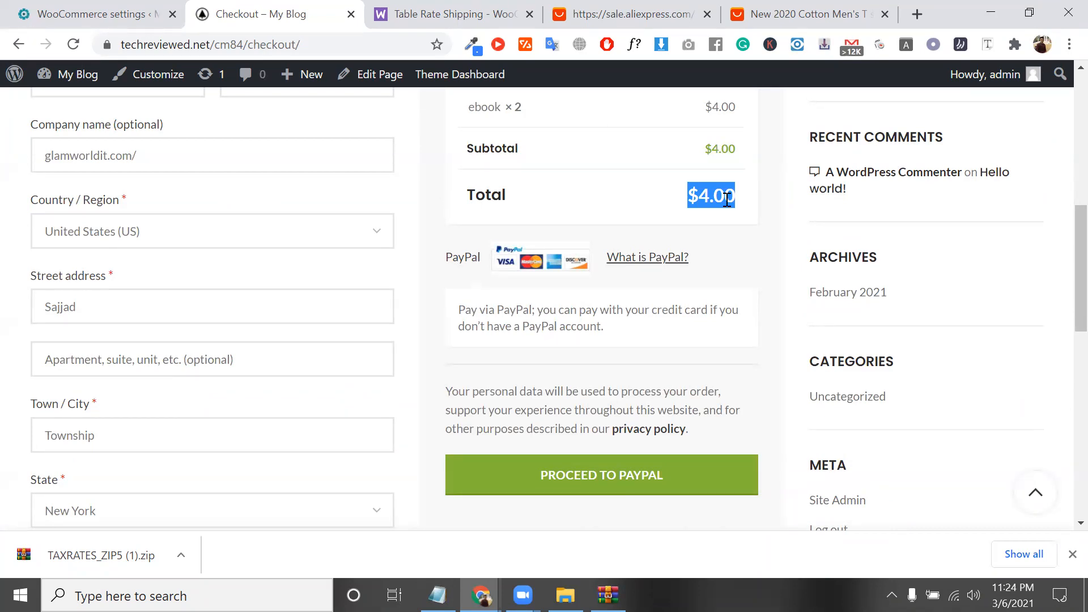
scroll(719, 244, "up", 3)
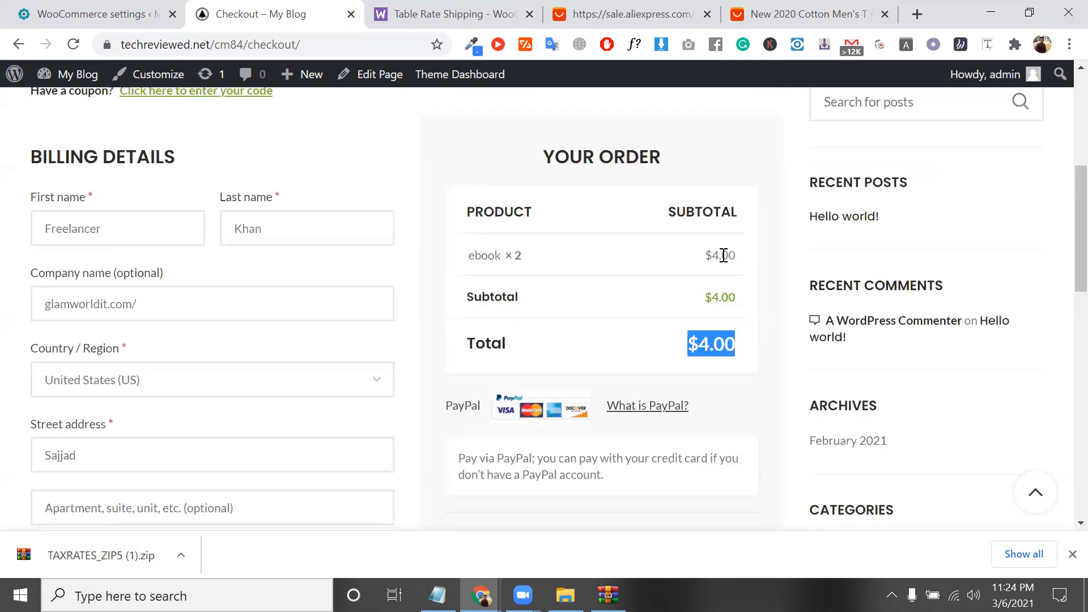
left_click(725, 256)
double_click(725, 256)
Review the Table Rate Shipping extension page, including its shipping zone example, feature list and price.
left_click(499, 11)
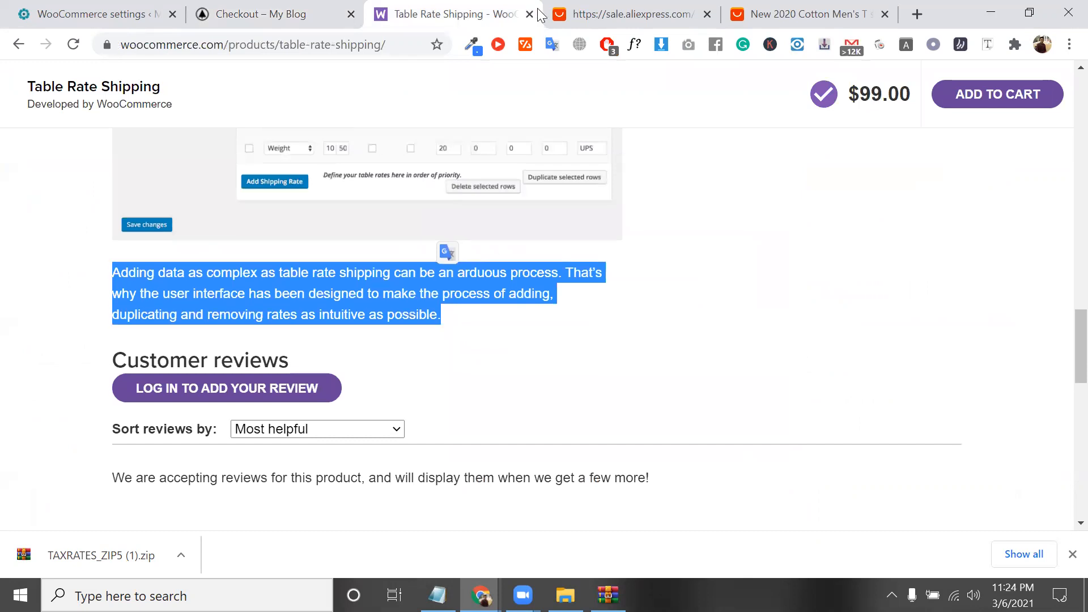
scroll(597, 304, "down", 4)
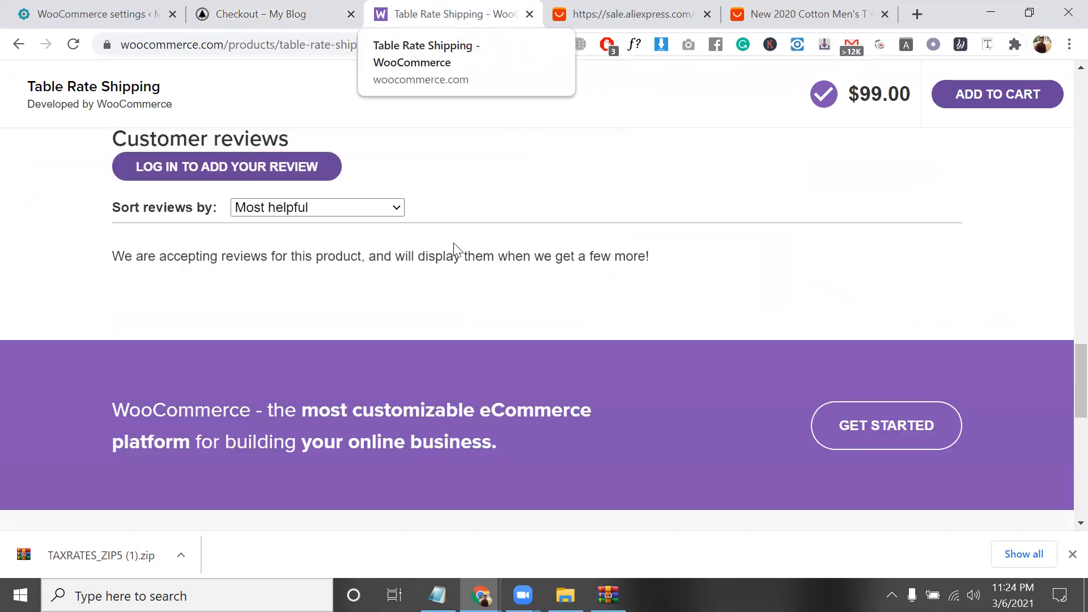
scroll(457, 249, "up", 15)
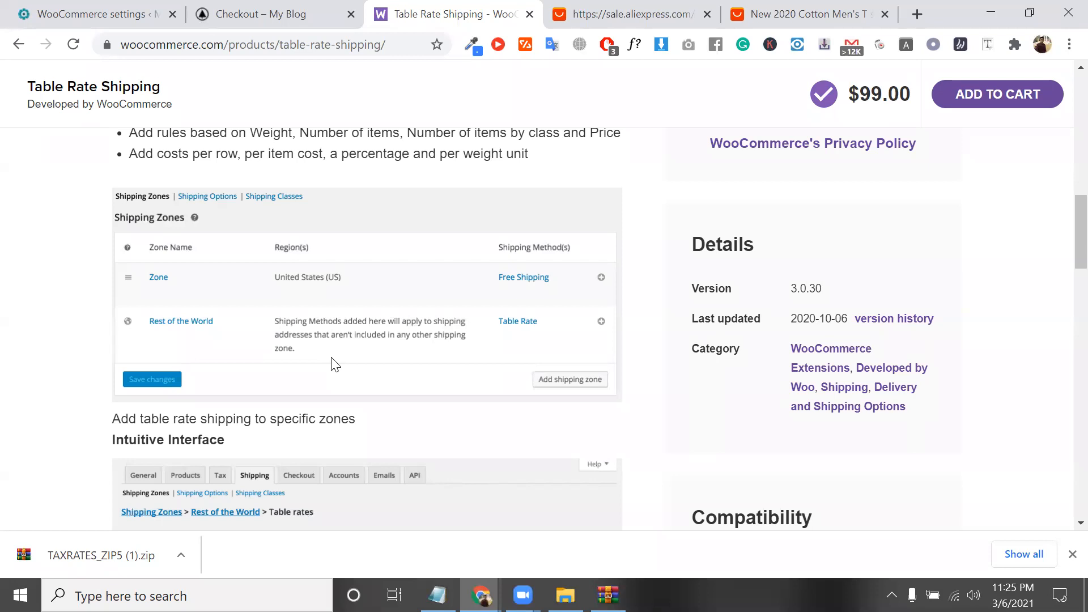
scroll(372, 278, "up", 5)
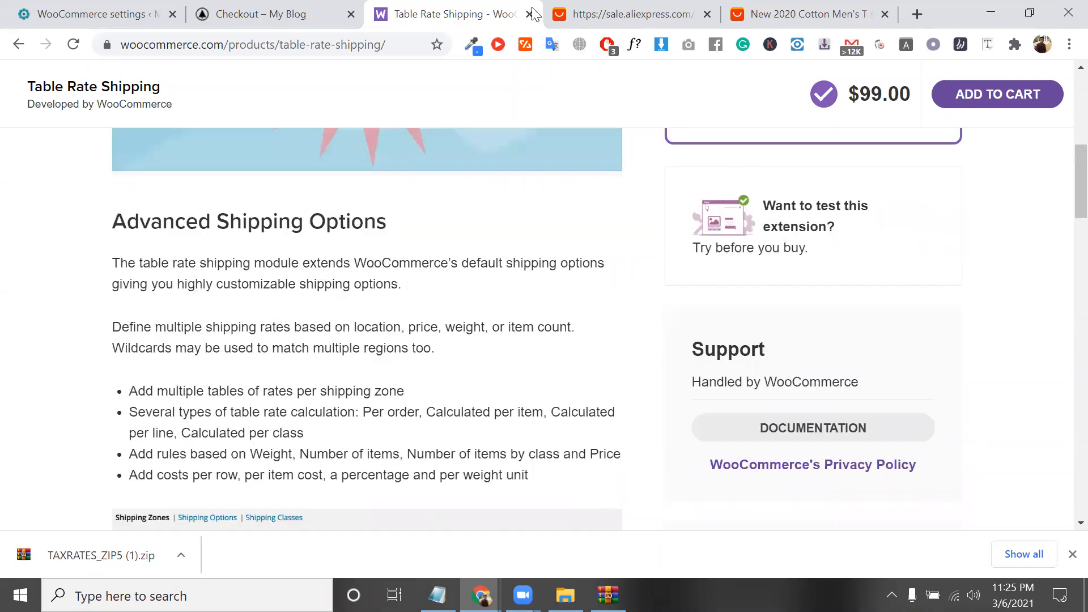
scroll(532, 11, "up", 7)
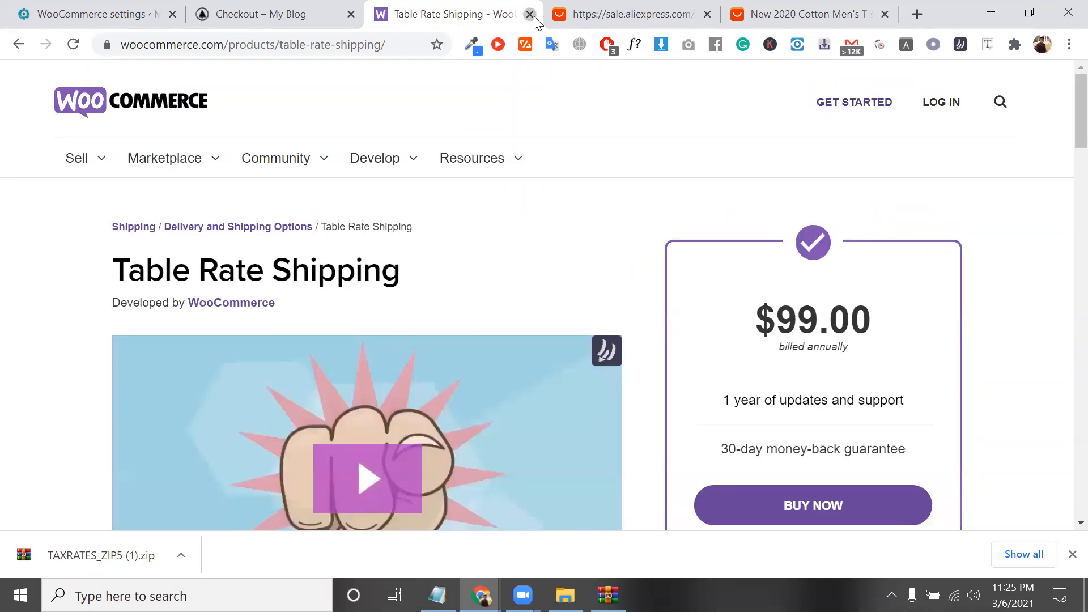
Close the Table Rate Shipping and AliExpress pages, then dismiss the Add shipping method dialog in the WooCommerce settings.
left_click(530, 14)
left_click(530, 15)
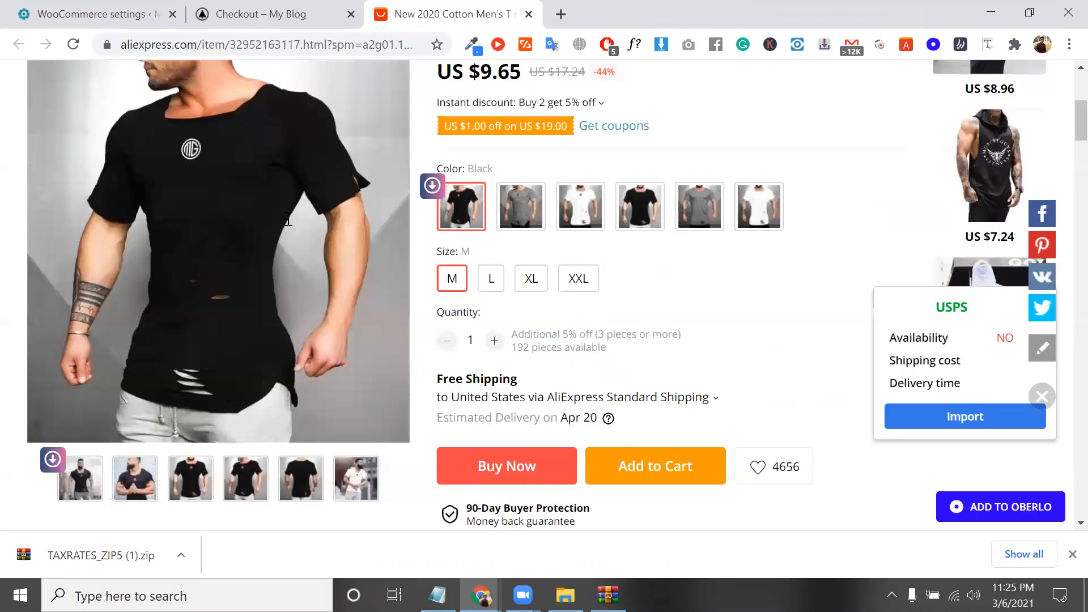
key("ctrl+w")
key("ctrl+shift+Tab")
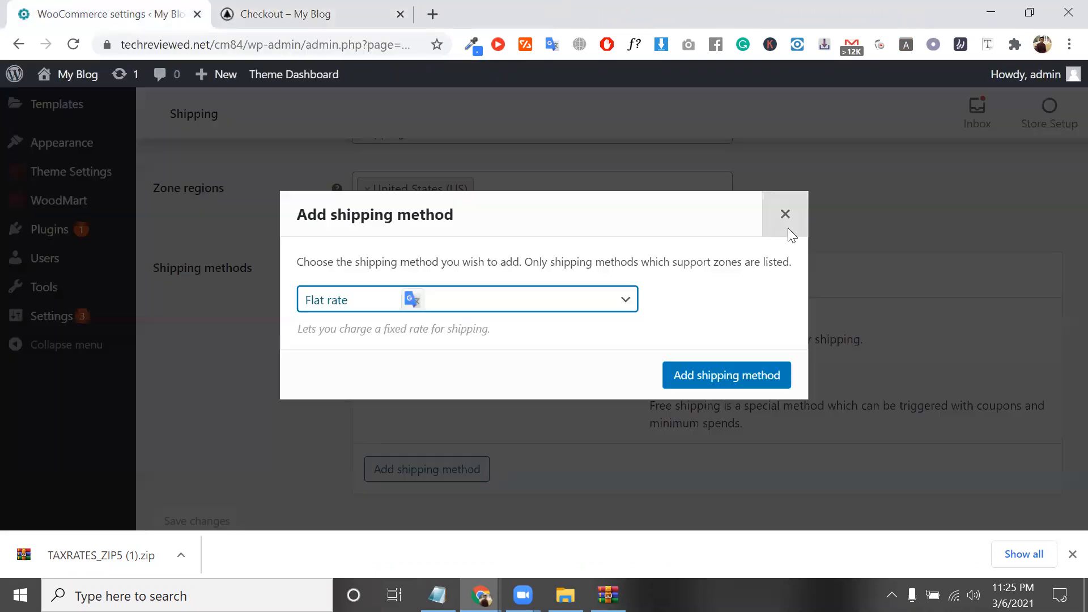
left_click(135, 359)
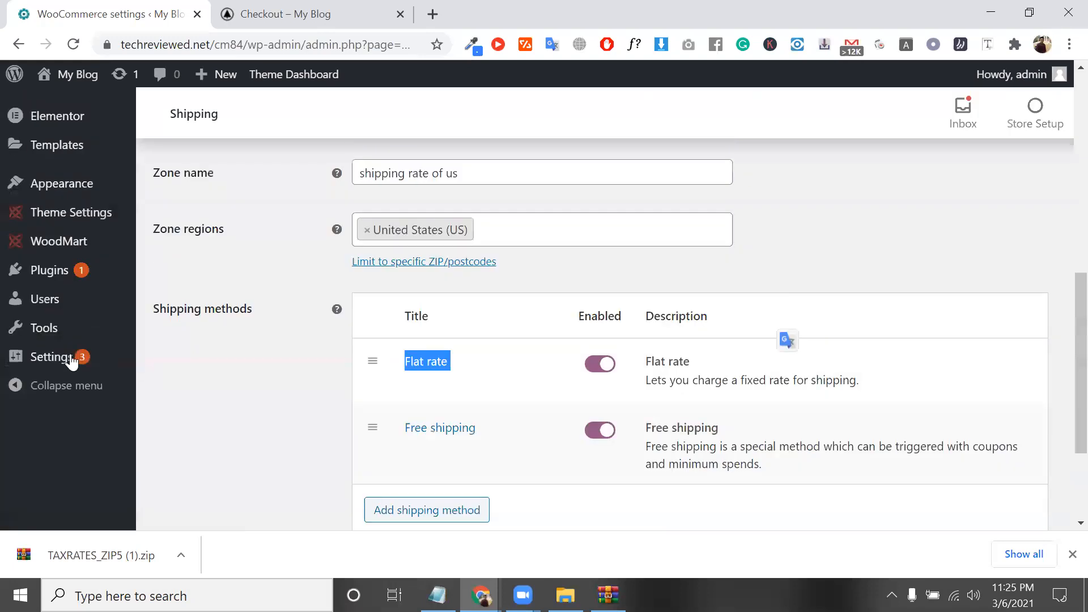
Go to the page for adding new WordPress plugins and open the file chooser of its plugin upload form.
scroll(62, 340, "up", 3)
scroll(63, 300, "up", 3)
scroll(66, 297, "down", 1)
mouse_move(104, 347)
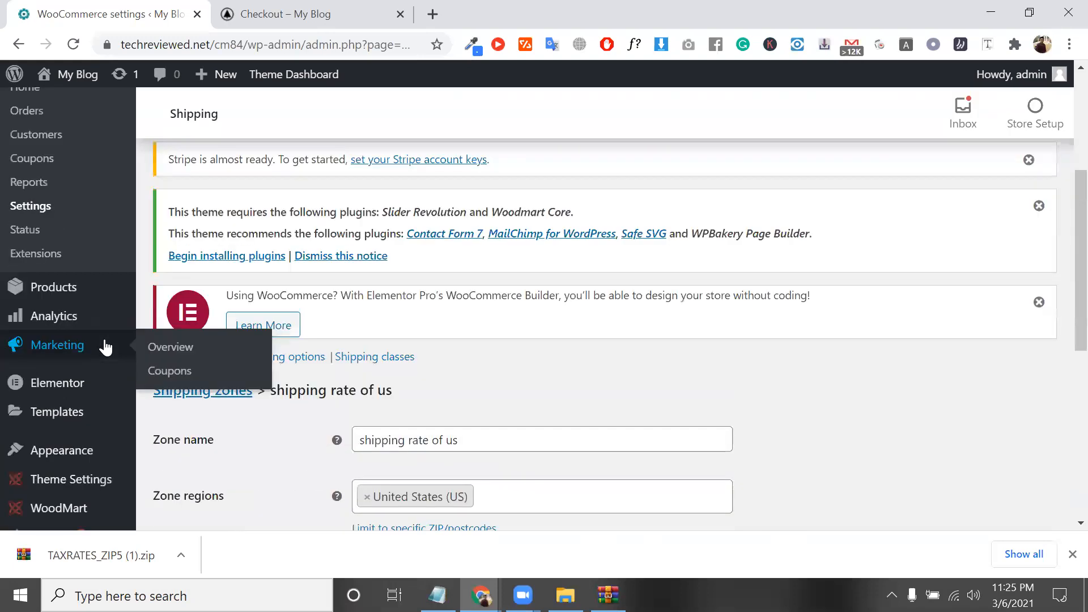
scroll(105, 347, "up", 1)
scroll(106, 348, "up", 3)
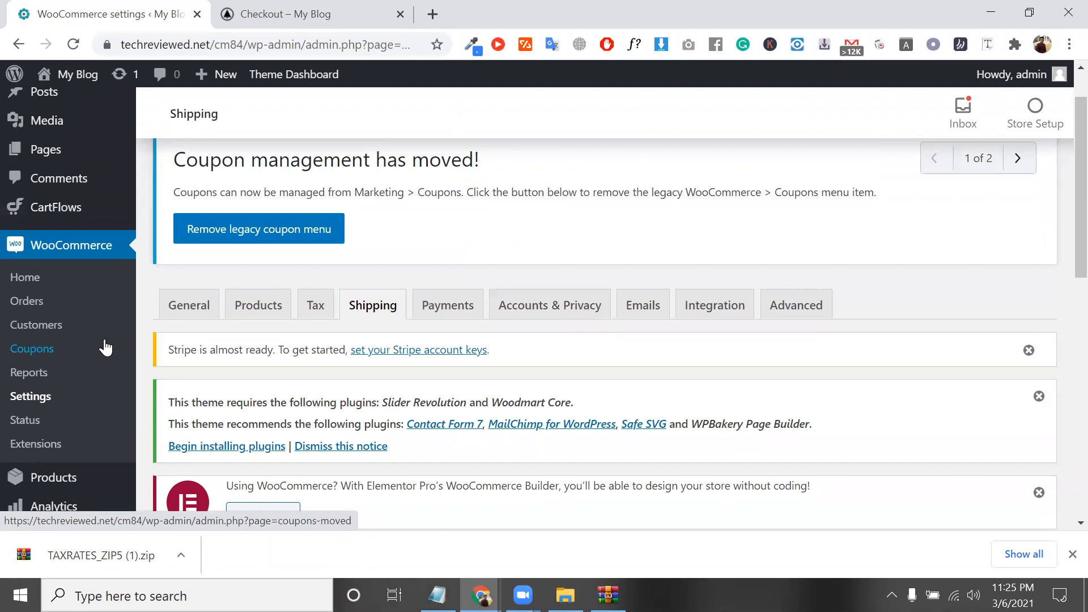
scroll(106, 348, "down", 1)
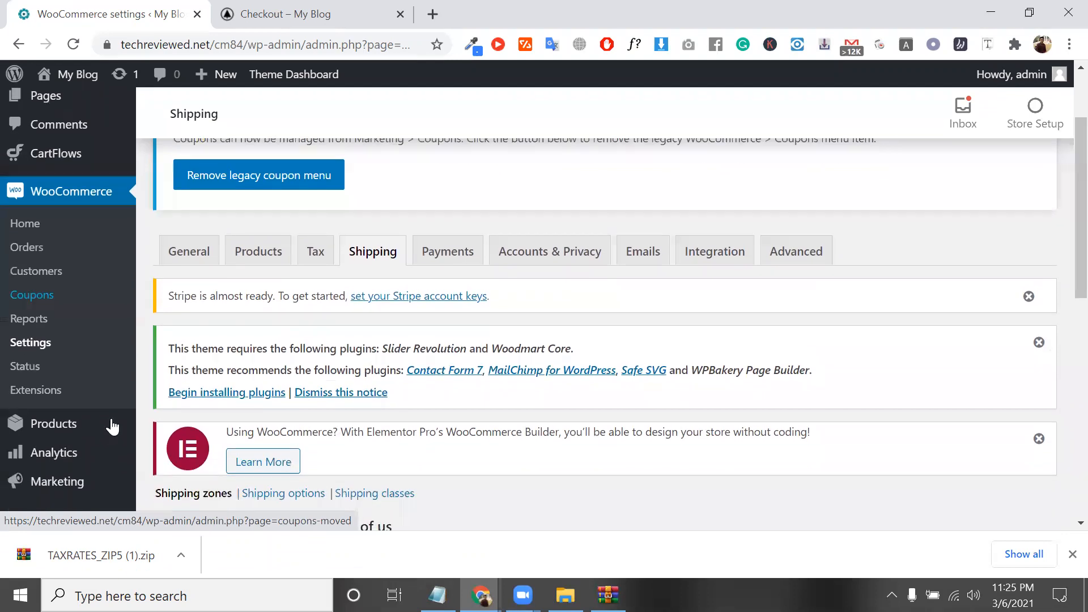
mouse_move(106, 425)
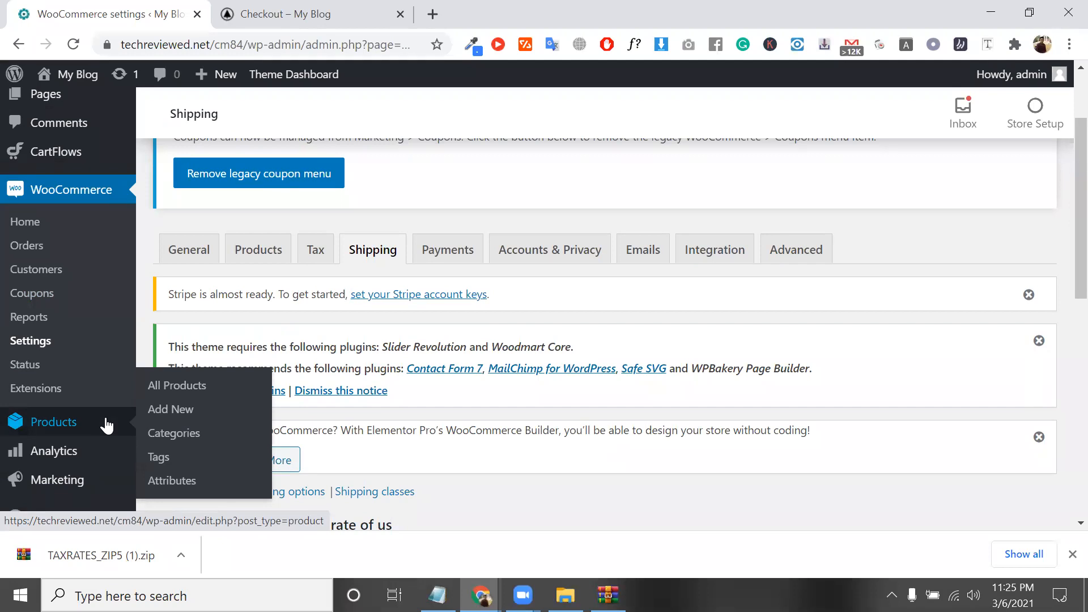
mouse_move(66, 450)
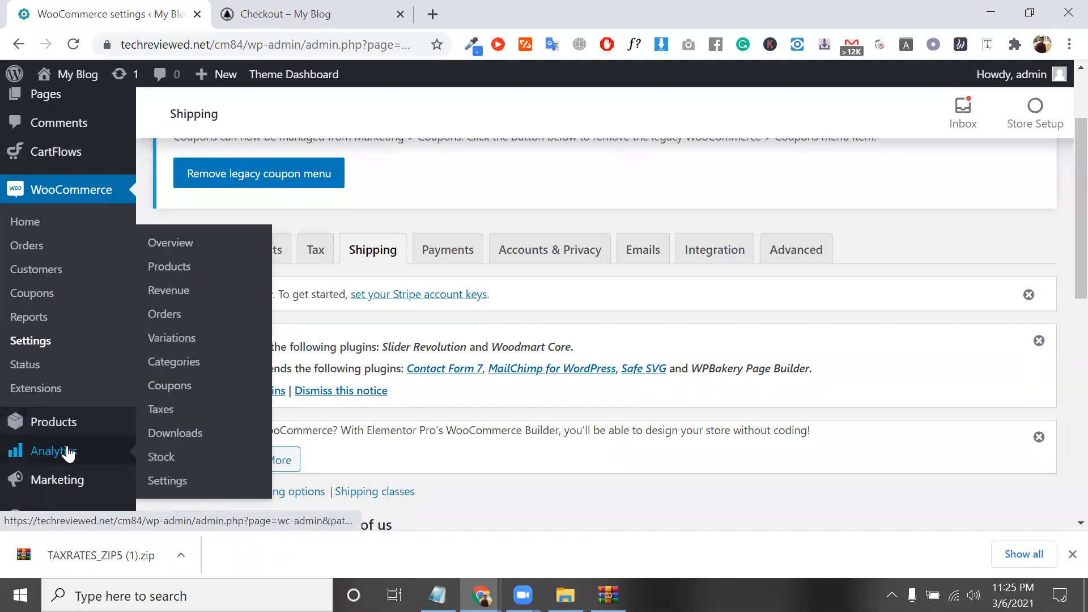
scroll(91, 397, "down", 3)
mouse_move(107, 474)
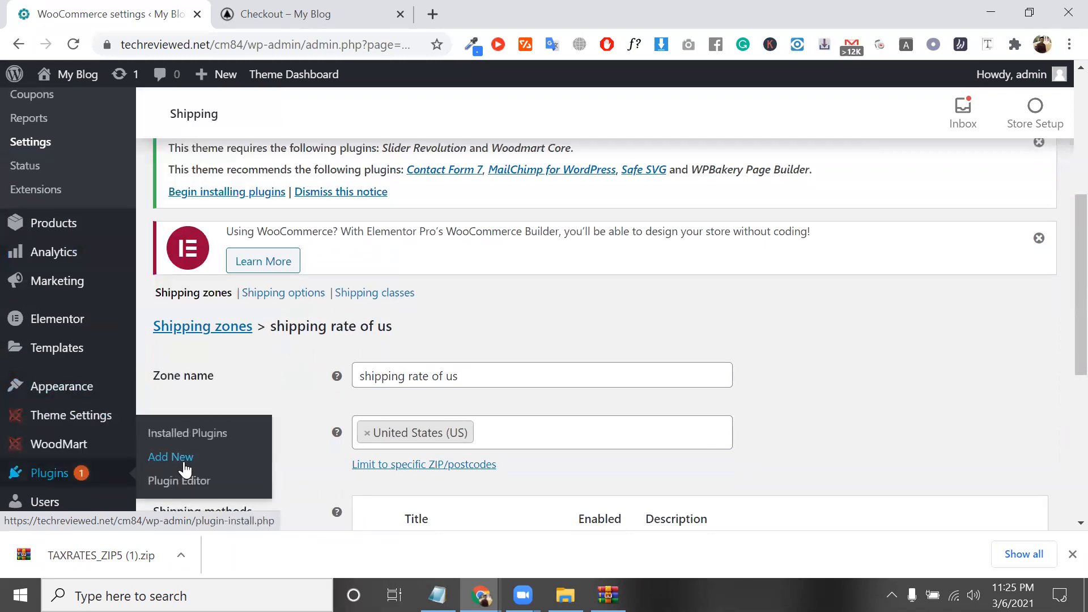
left_click(171, 457)
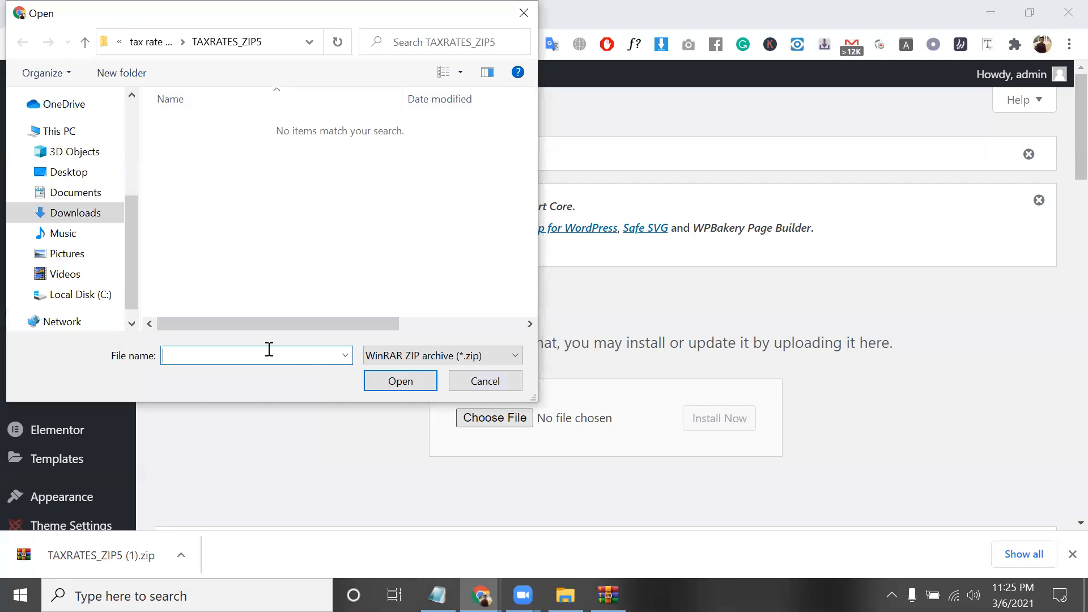
Switch the file chooser to the Downloads folder and clear the partial file name.
type("woo")
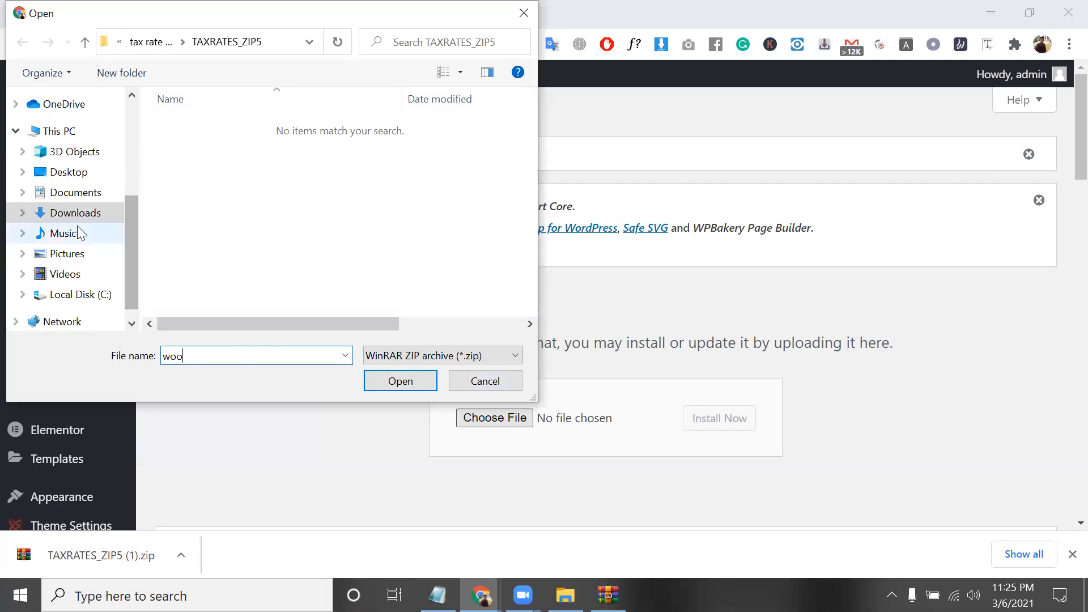
left_click(161, 45)
left_click(144, 42)
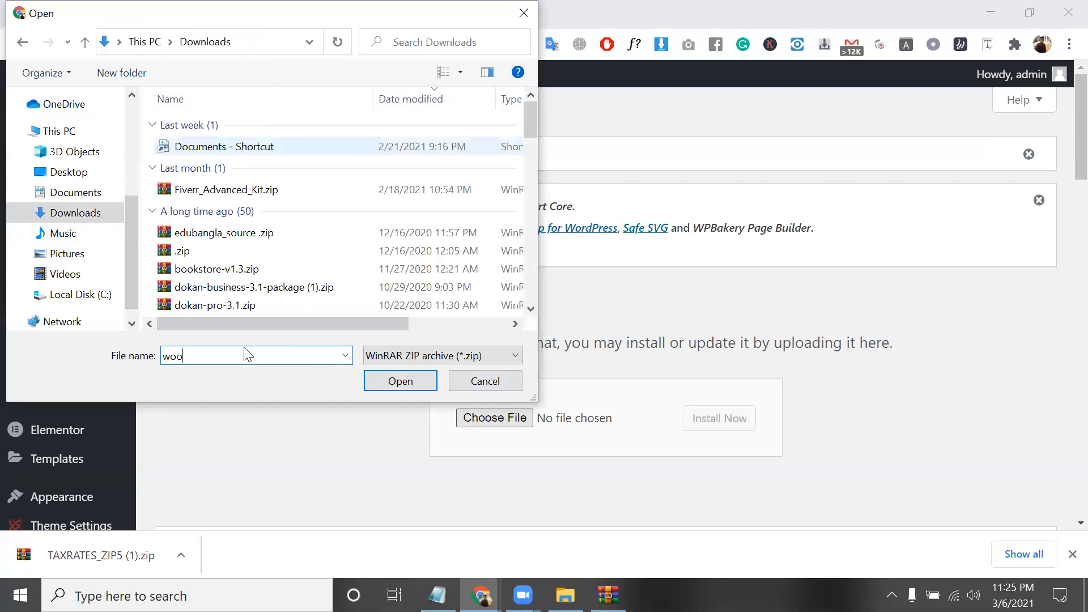
key("BackSpace")
key("BackSpace")
key("BackSpace")
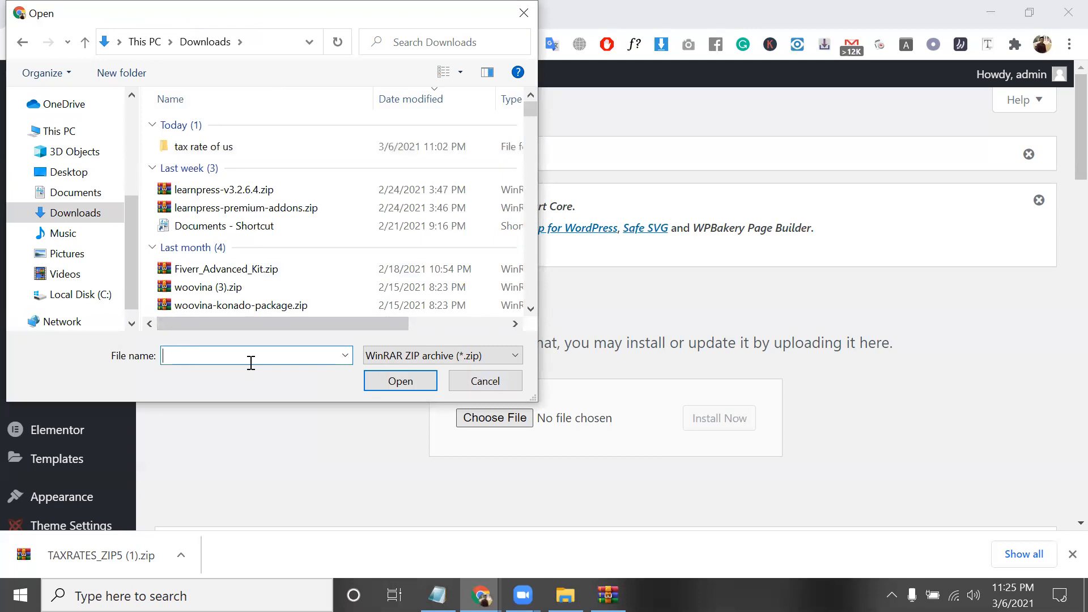
Look up the Downloads files starting with "woo" and choose woocommerce-table-rate-shipping-3.0.28_2.zip for the plugin upload.
type("wo")
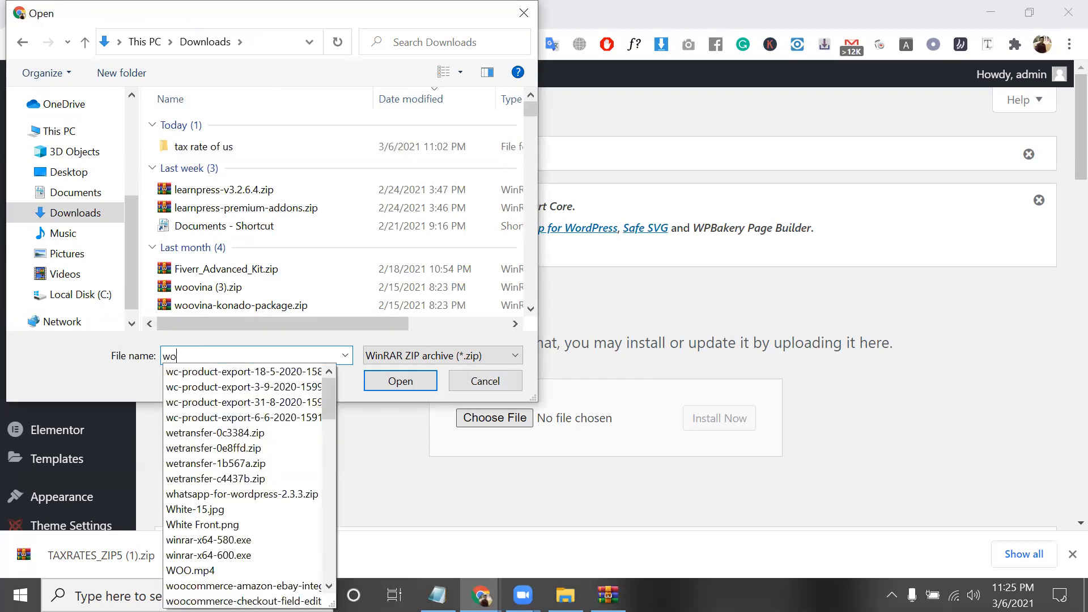
type("o")
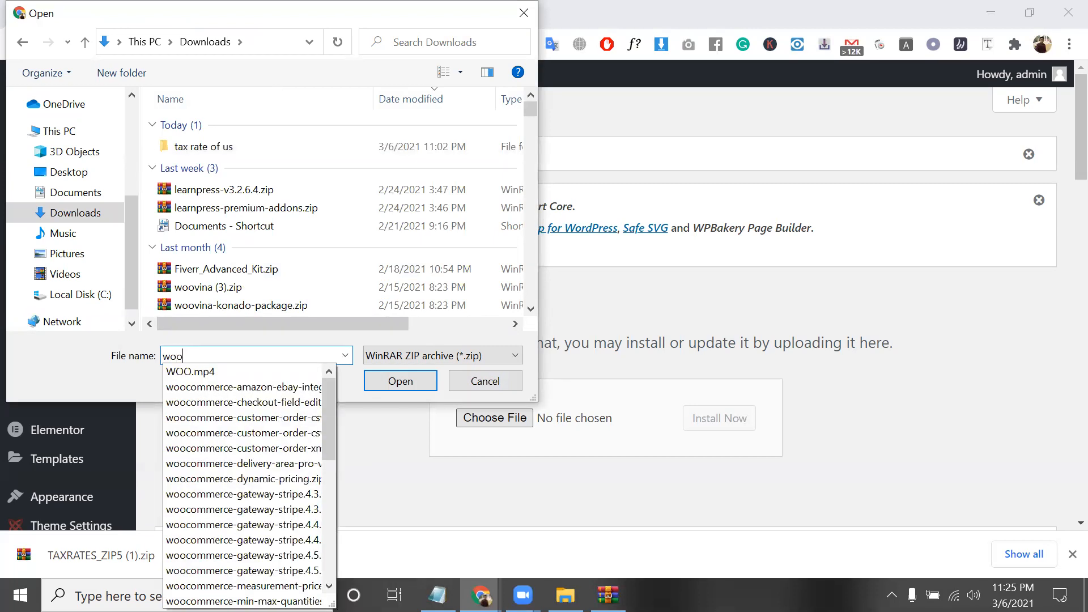
key("Down")
key("Down")
key("Down")
key("Down")
key("Down")
key("Down")
key("Down")
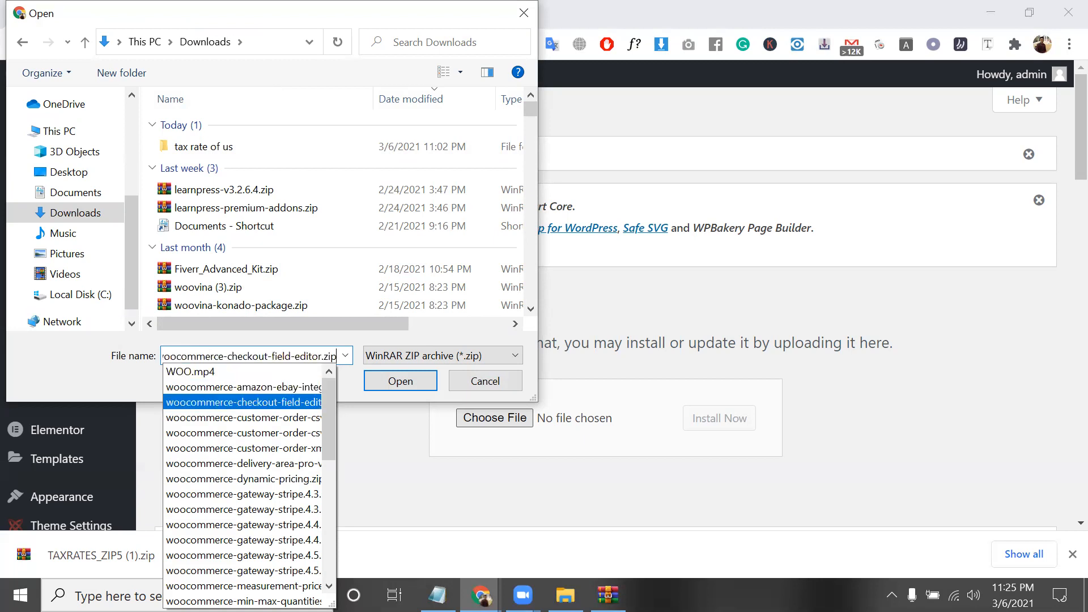
key("Down")
key("Down")
key("Down")
key("Down")
key("Down")
key("Down")
key("Down")
key("Down")
key("Down")
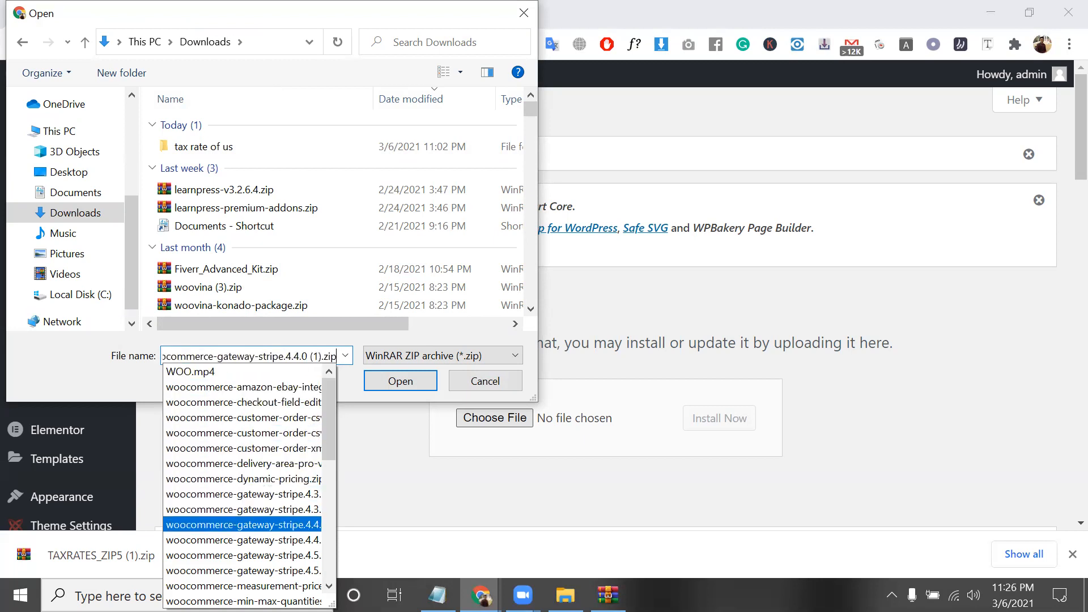
key("Down")
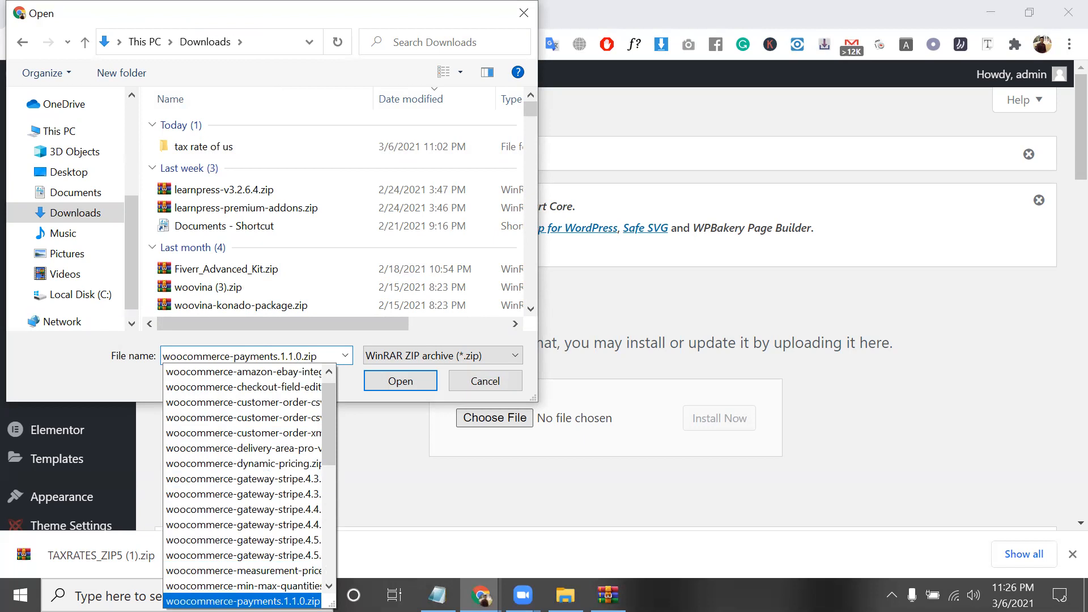
key("Down")
key("Down")
key("Down")
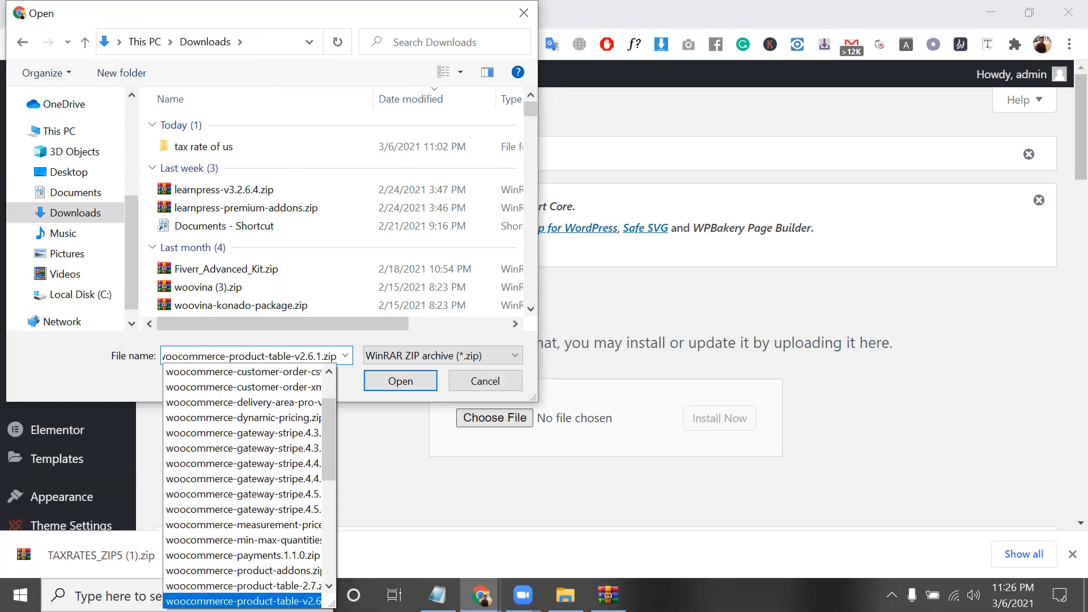
key("Down")
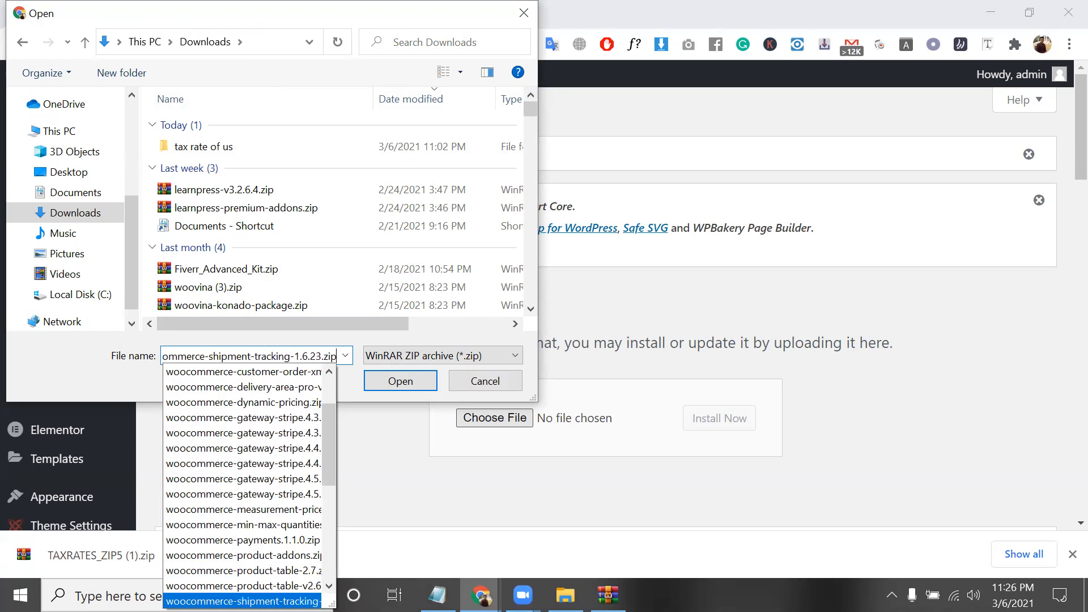
key("Down")
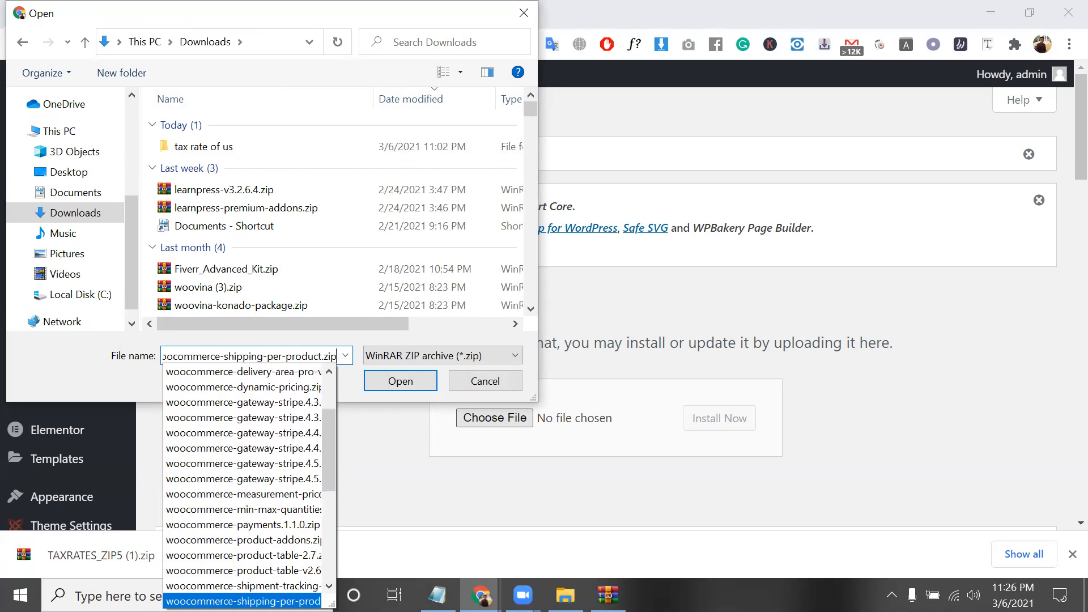
key("Down")
key("Down")
key("Down")
key("Down")
key("Down")
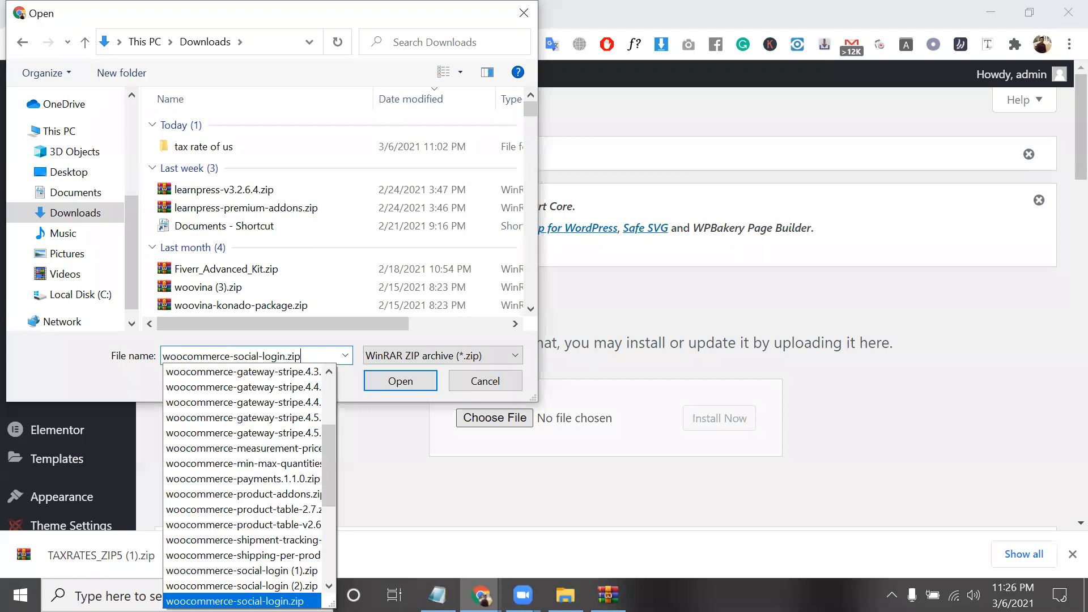
key("Down")
key("Down")
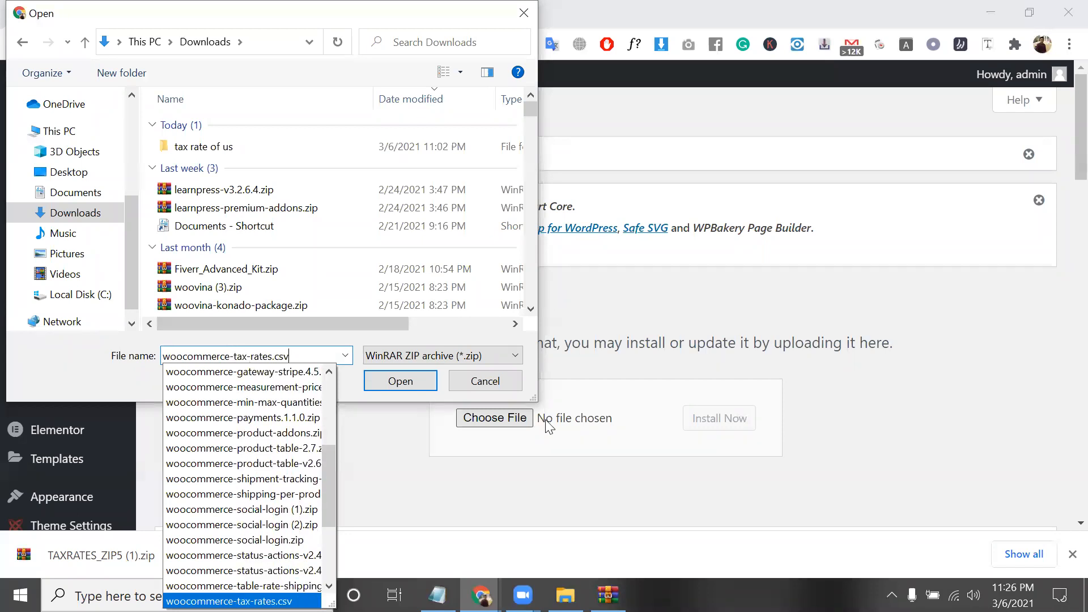
key("Up")
key("Return")
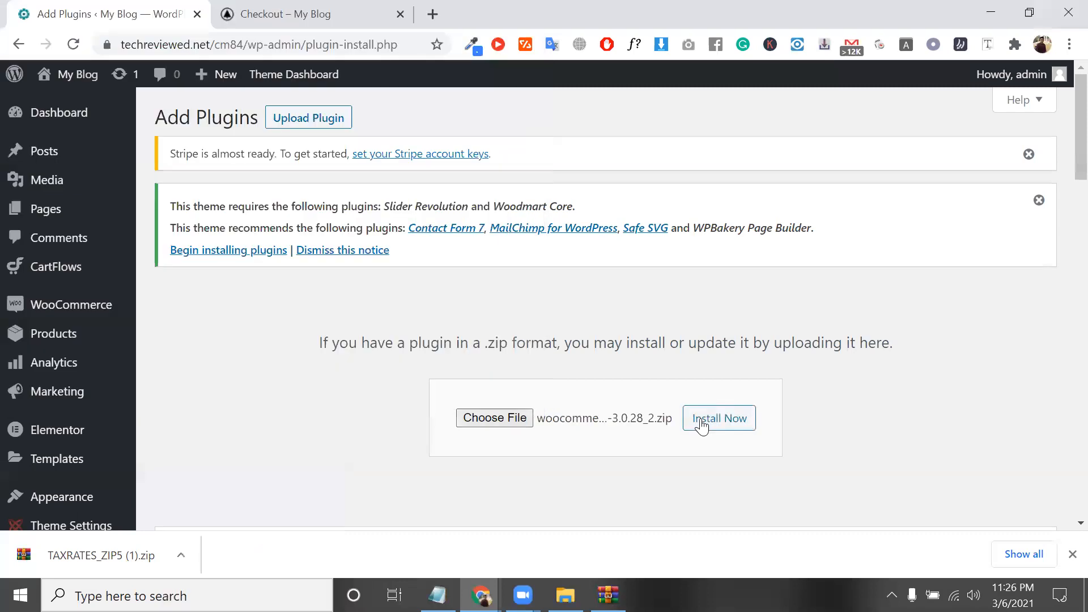
Install and activate the uploaded table rate shipping plugin and locate its entry in the installed plugins list.
left_click(702, 426)
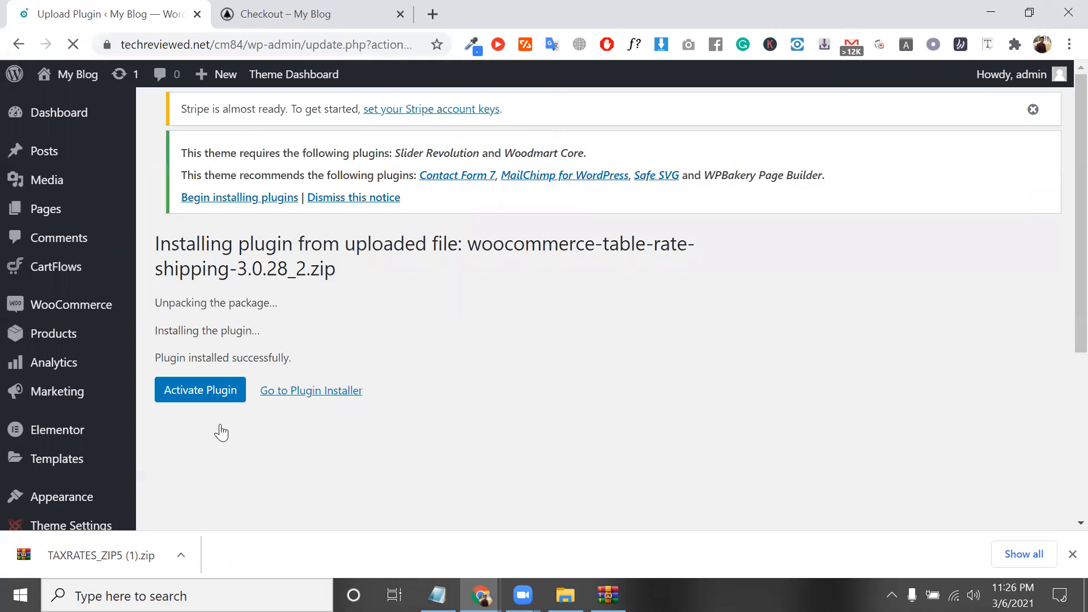
left_click(221, 433)
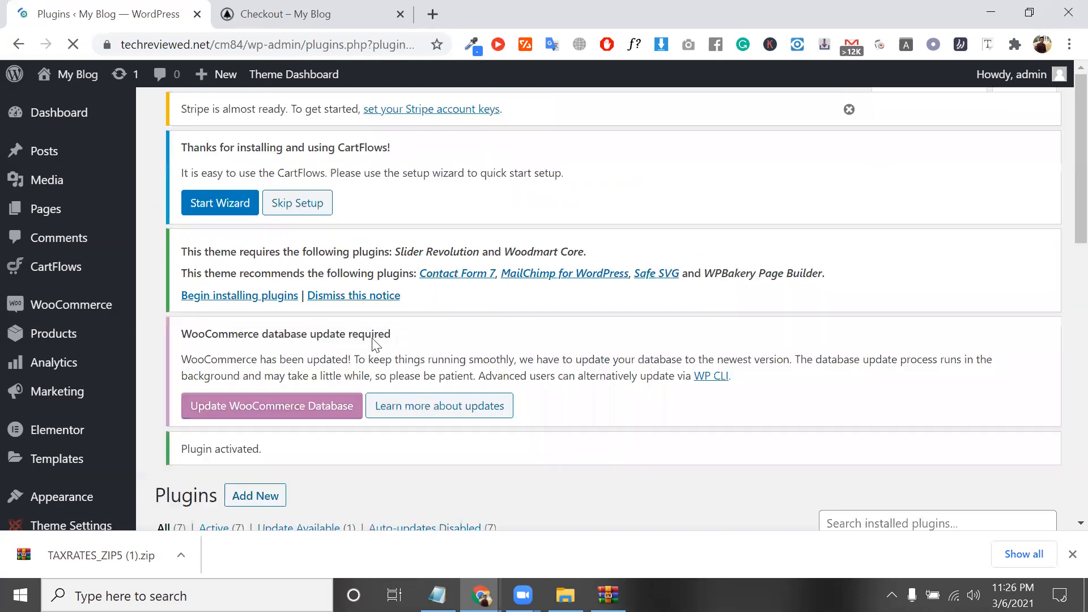
scroll(372, 338, "down", 10)
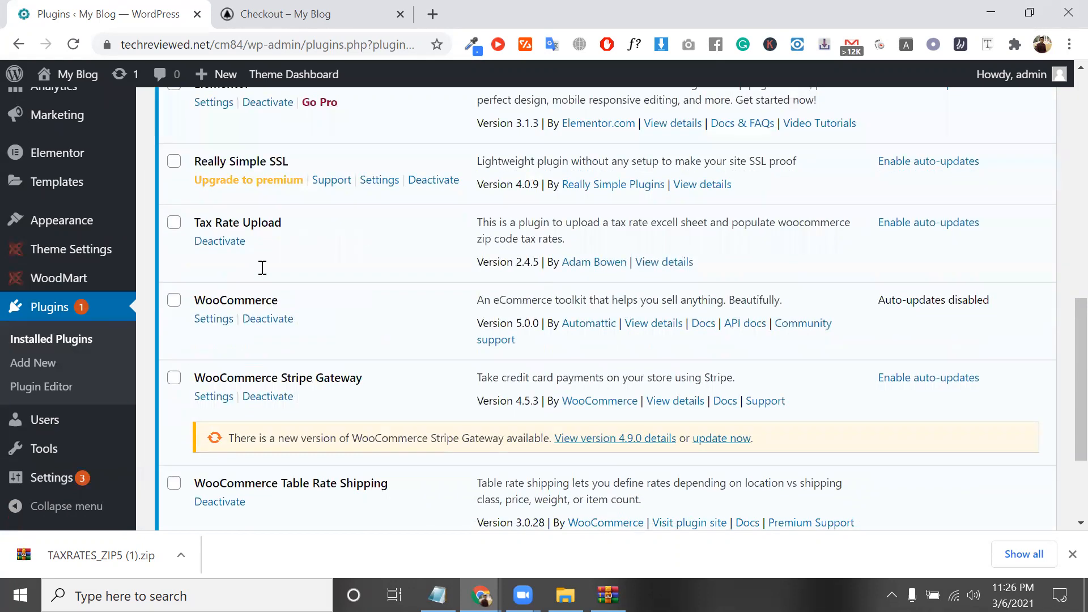
scroll(328, 327, "down", 3)
triple_click(325, 328)
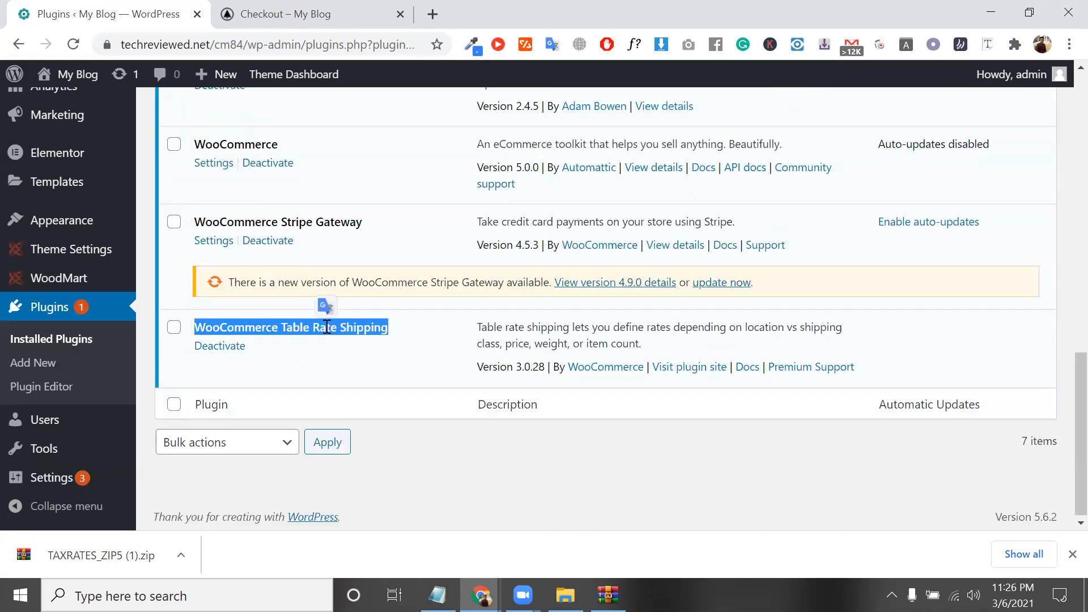
Return to the WooCommerce shipping settings and open the "shipping rate of us" zone.
scroll(118, 203, "up", 3)
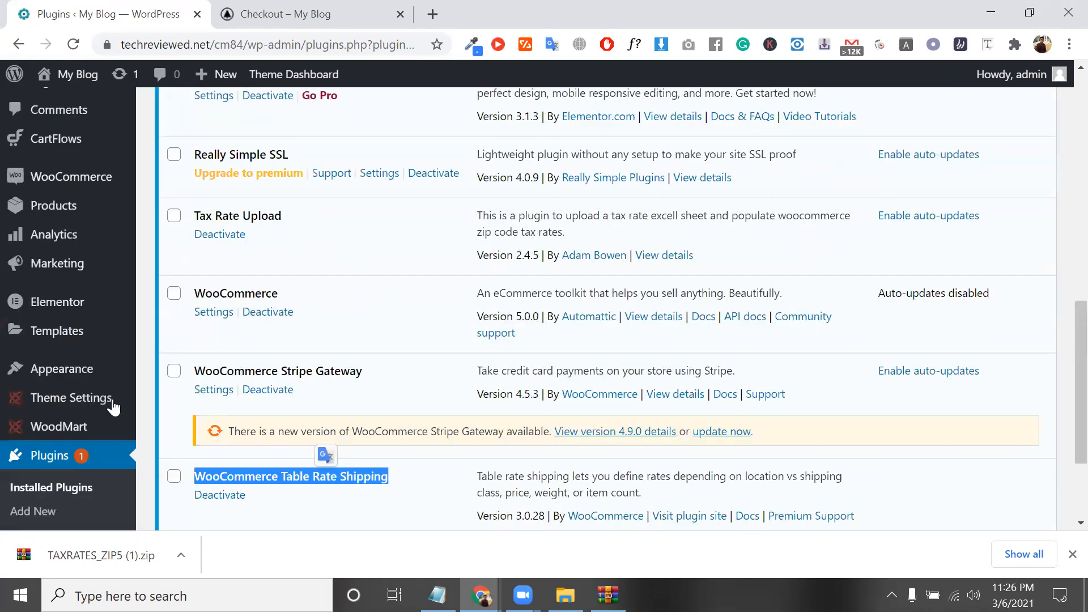
scroll(189, 406, "up", 2)
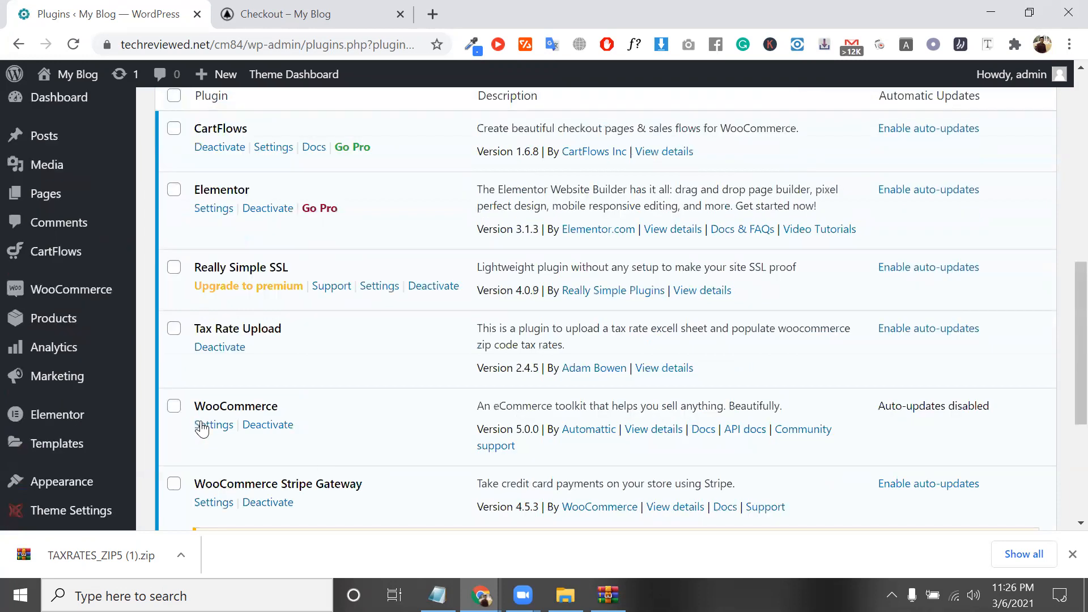
scroll(202, 429, "up", 1)
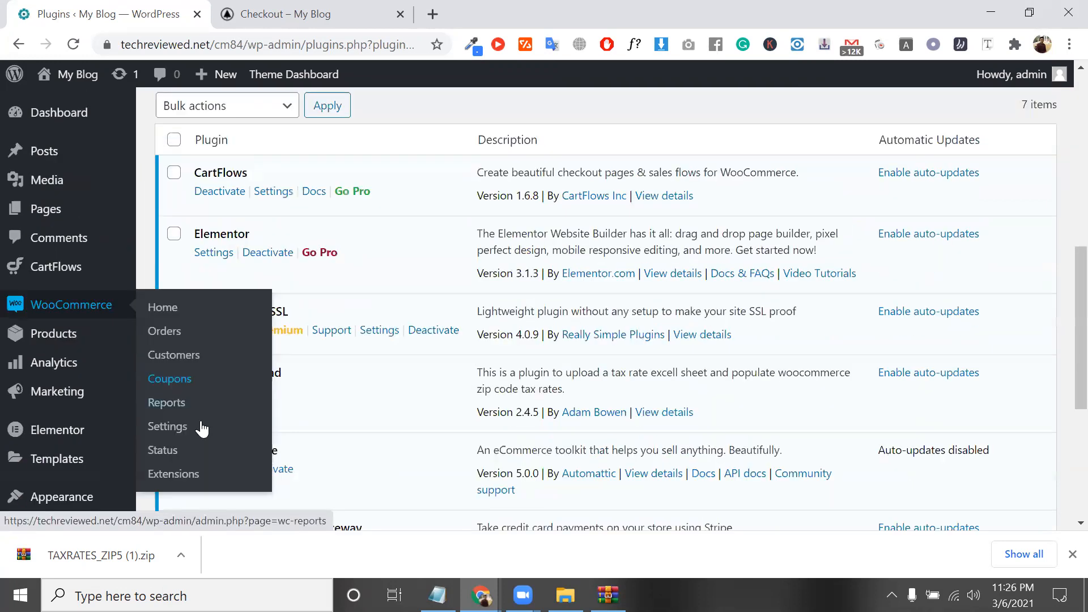
left_click(201, 429)
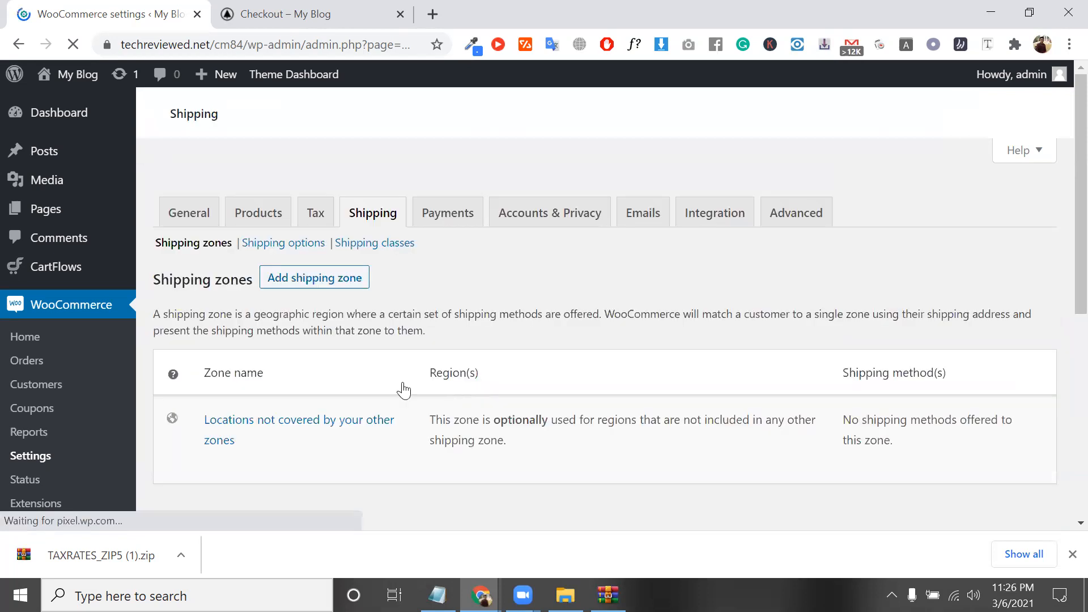
scroll(214, 343, "down", 5)
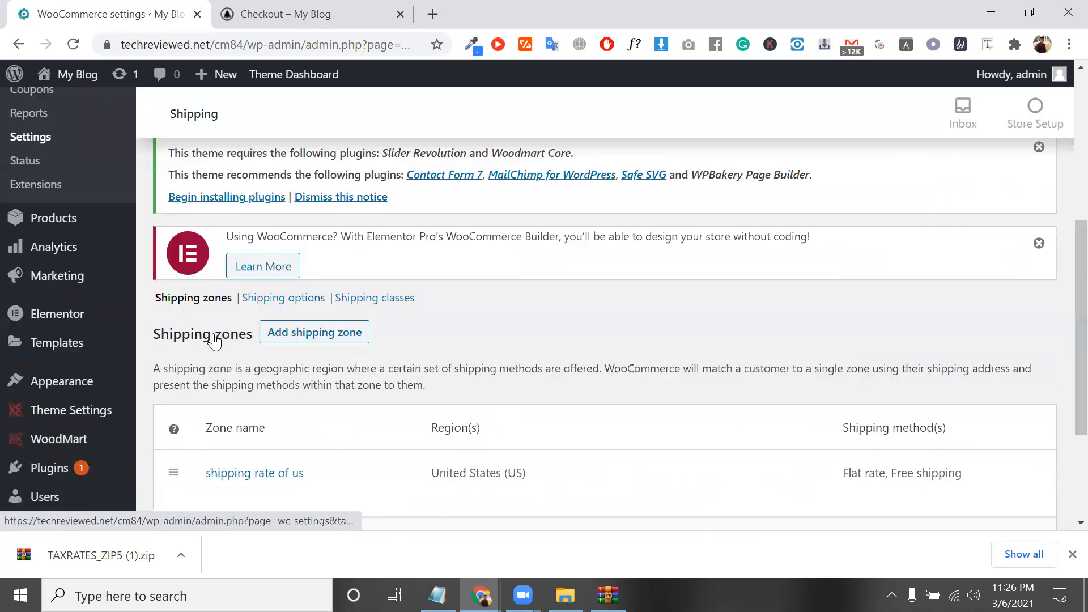
scroll(213, 342, "down", 3)
left_click(214, 335)
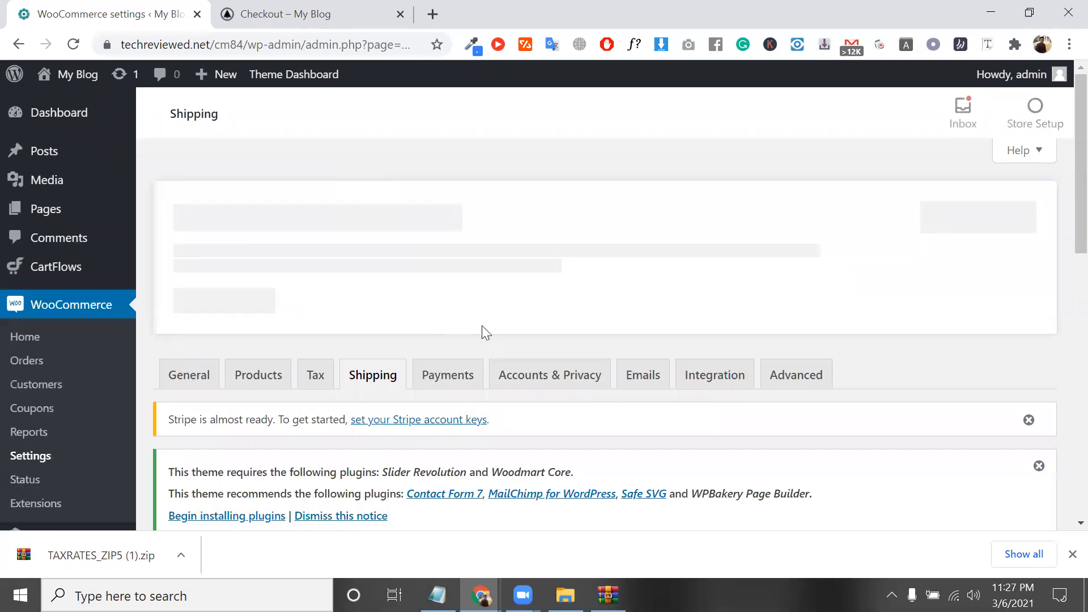
Add the Table rates shipping method to the United States zone and open the new method's settings.
scroll(481, 333, "down", 5)
scroll(445, 453, "down", 6)
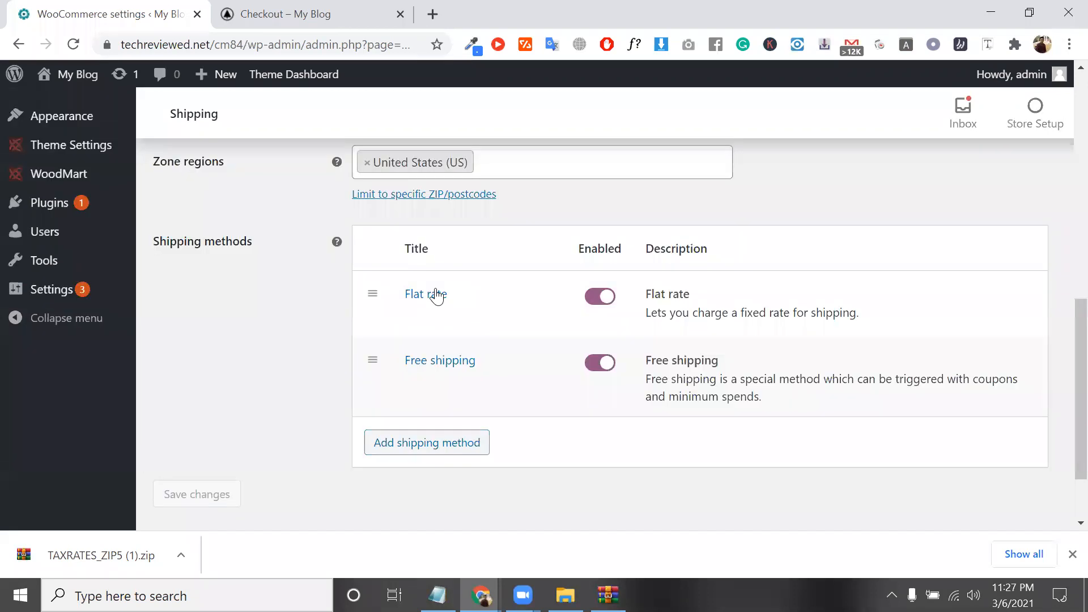
left_click(426, 442)
left_click(408, 300)
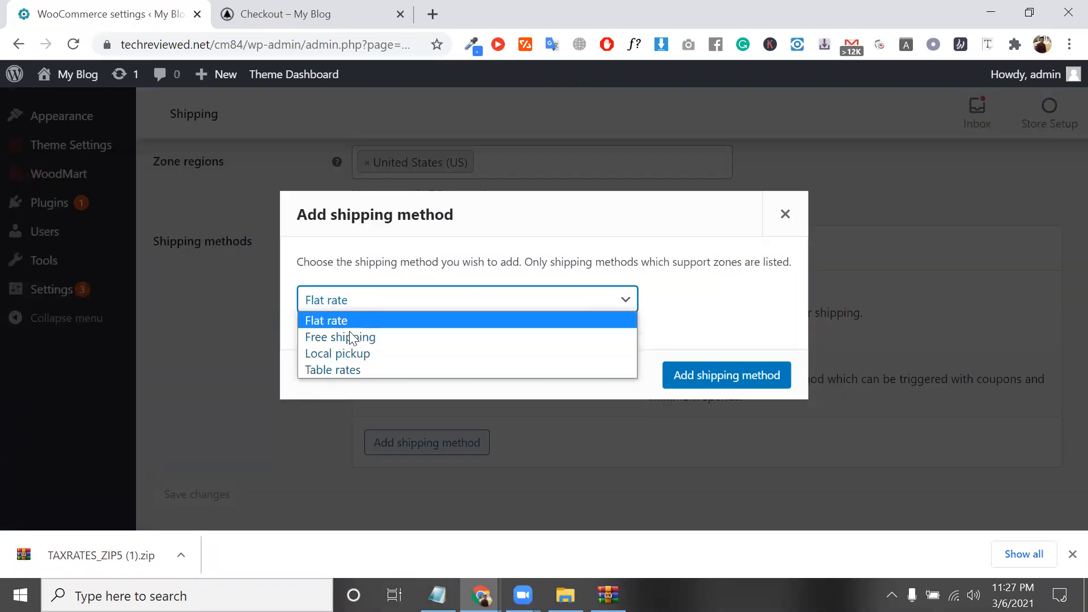
left_click(371, 369)
left_click(687, 388)
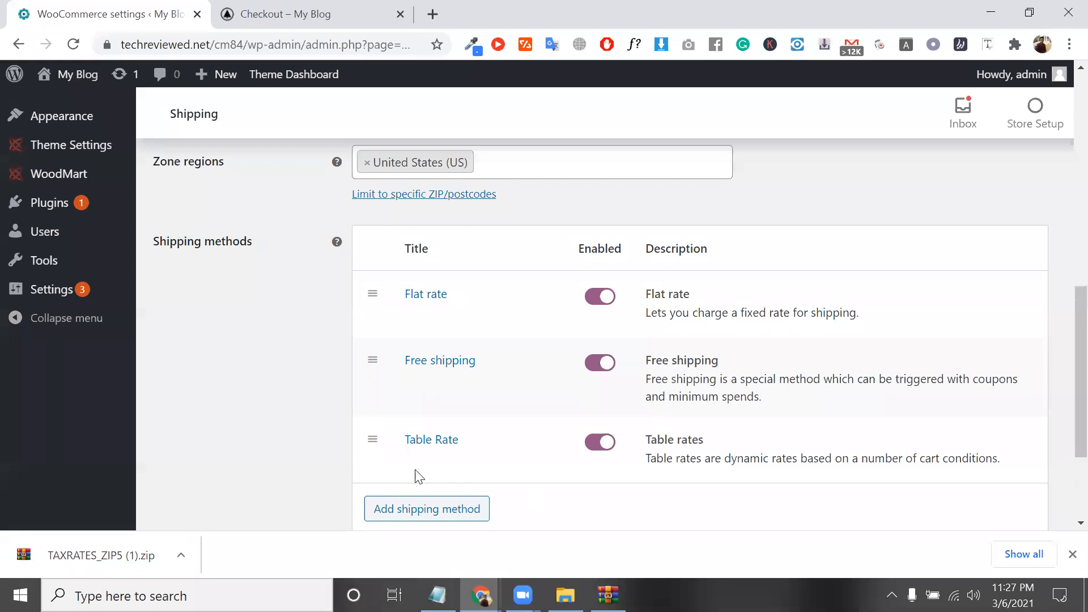
left_click(414, 462)
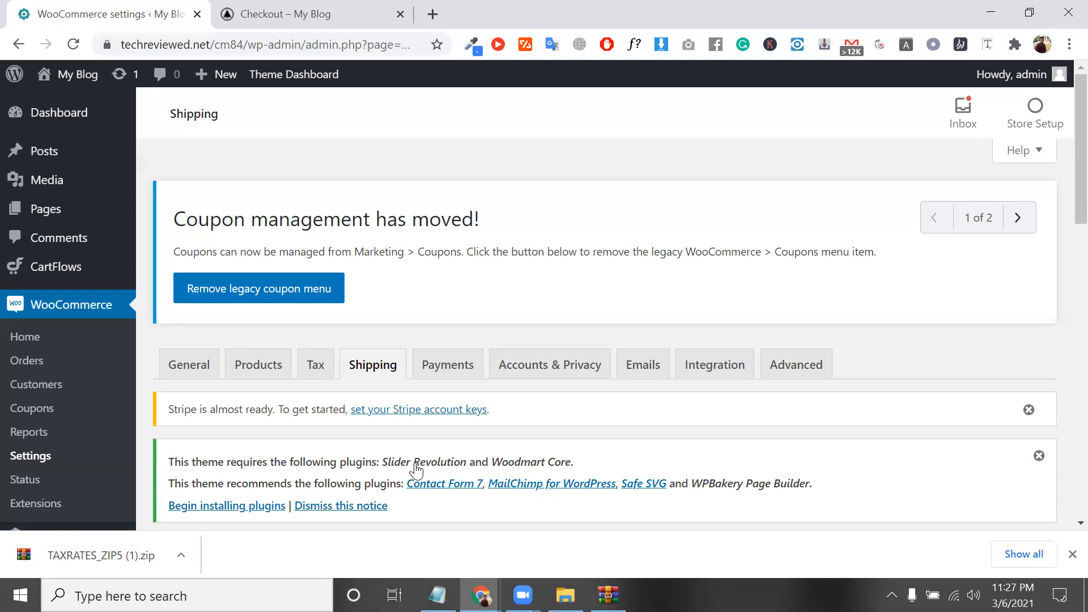
Change the Table Rate method's title to "price based".
scroll(432, 422, "down", 2)
scroll(429, 374, "down", 3)
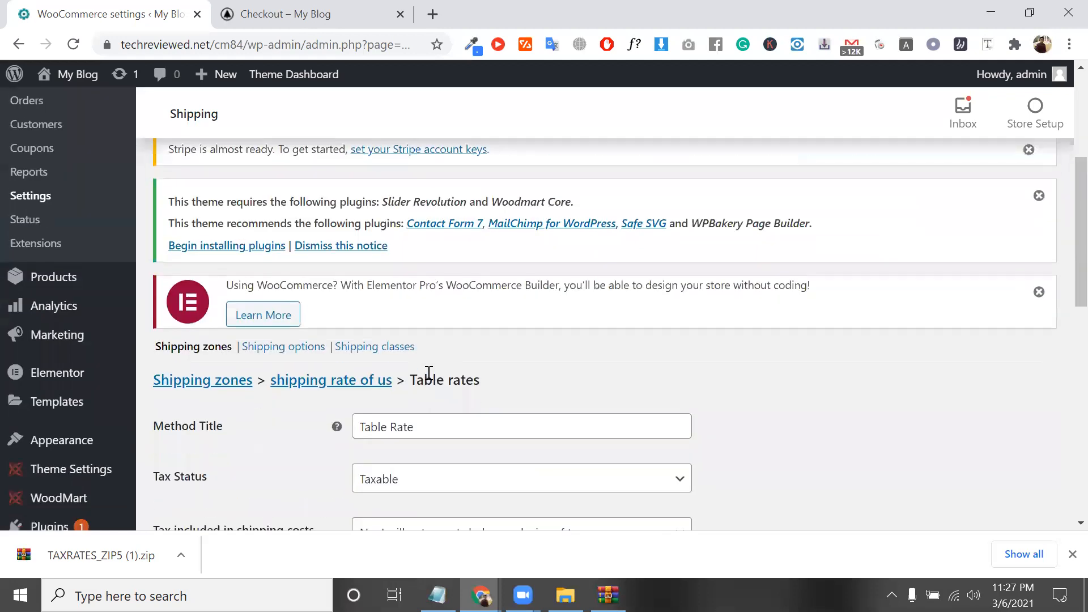
triple_click(414, 379)
scroll(486, 355, "down", 3)
triple_click(392, 251)
key("BackSpace")
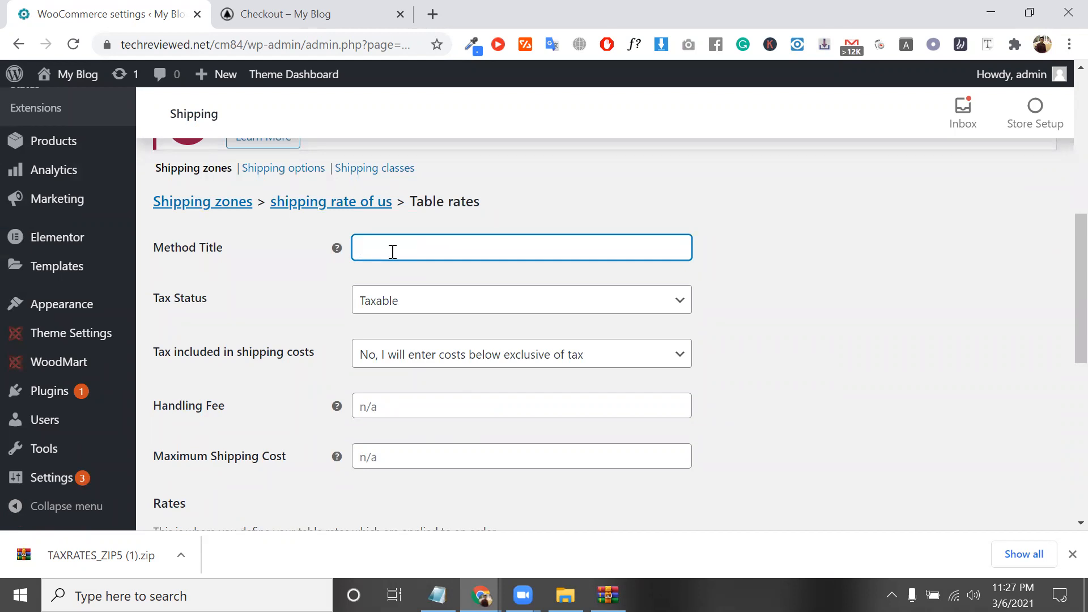
type("w")
key("BackSpace")
type("price")
key("BackSpace")
key("BackSpace")
key("BackSpace")
key("BackSpace")
type("rice based")
Set the method's Tax Status to None and choose to enter shipping costs exclusive of tax.
left_click(418, 307)
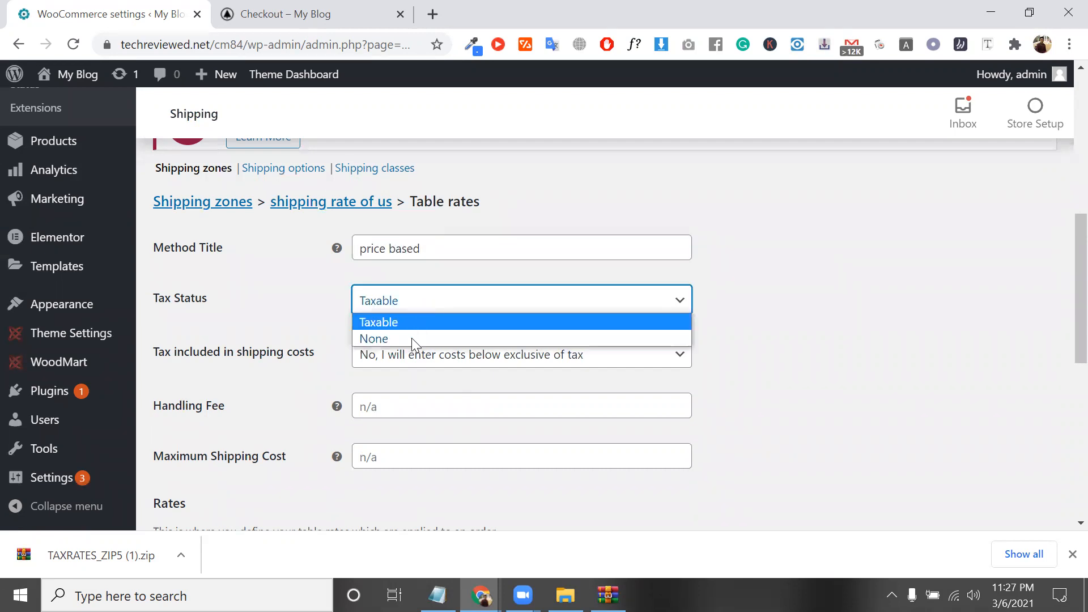
left_click(412, 338)
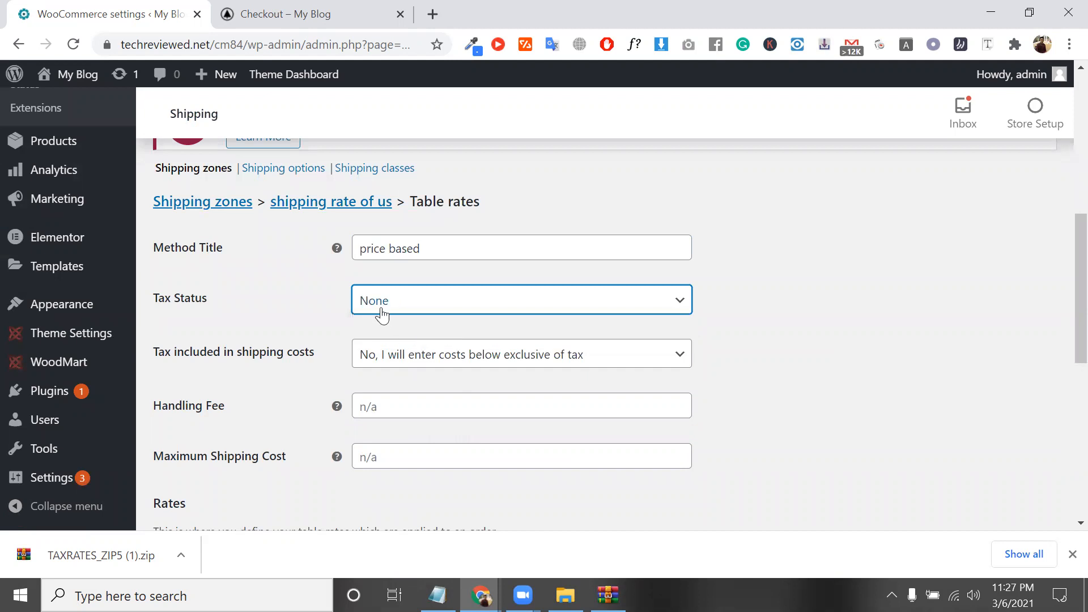
left_click(509, 358)
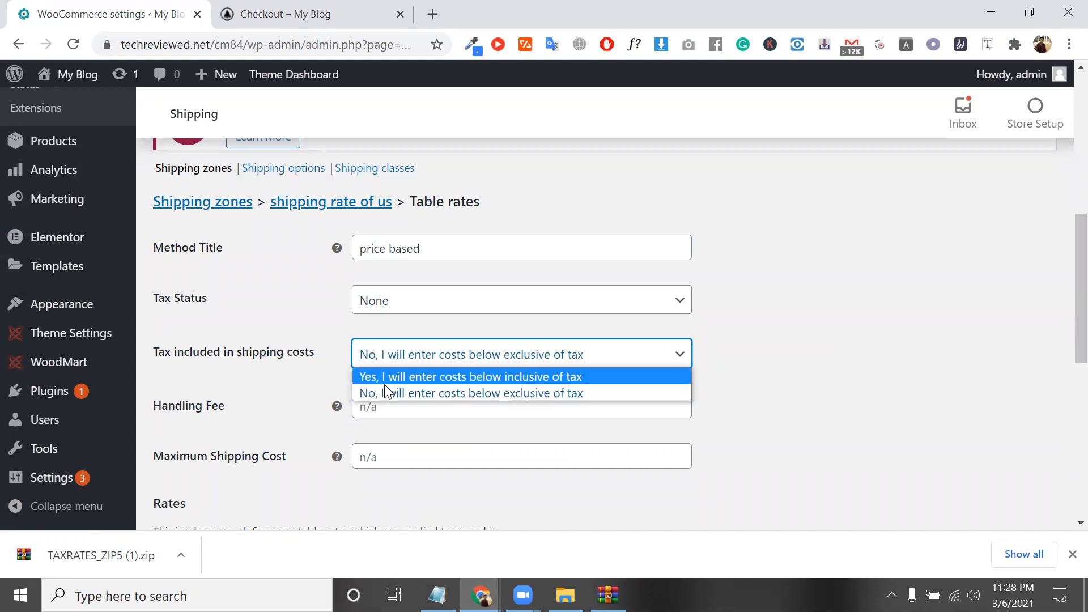
left_click(466, 393)
scroll(467, 394, "down", 2)
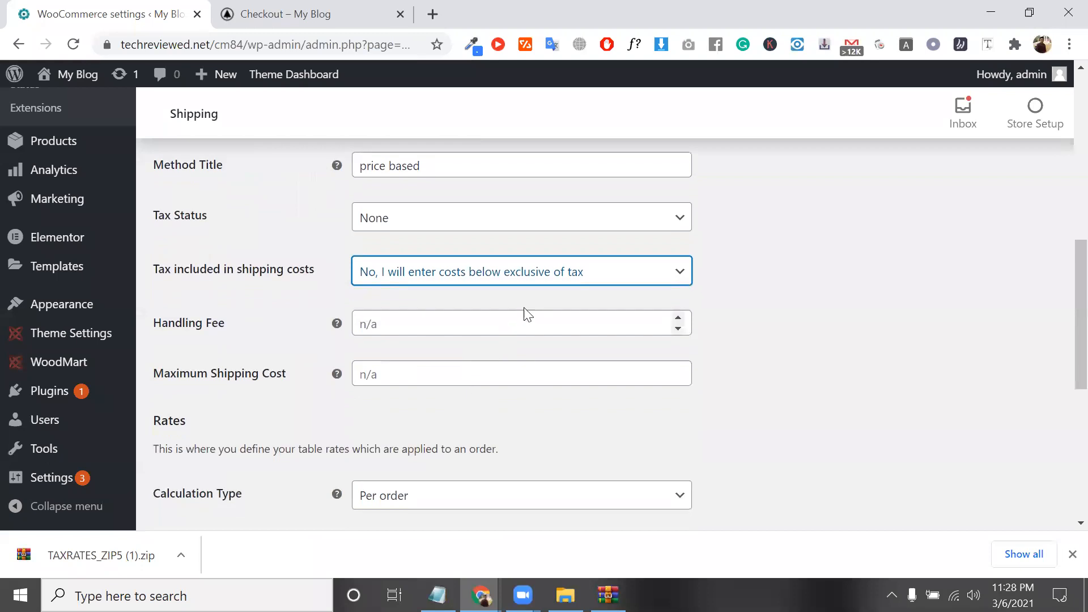
scroll(530, 310, "down", 1)
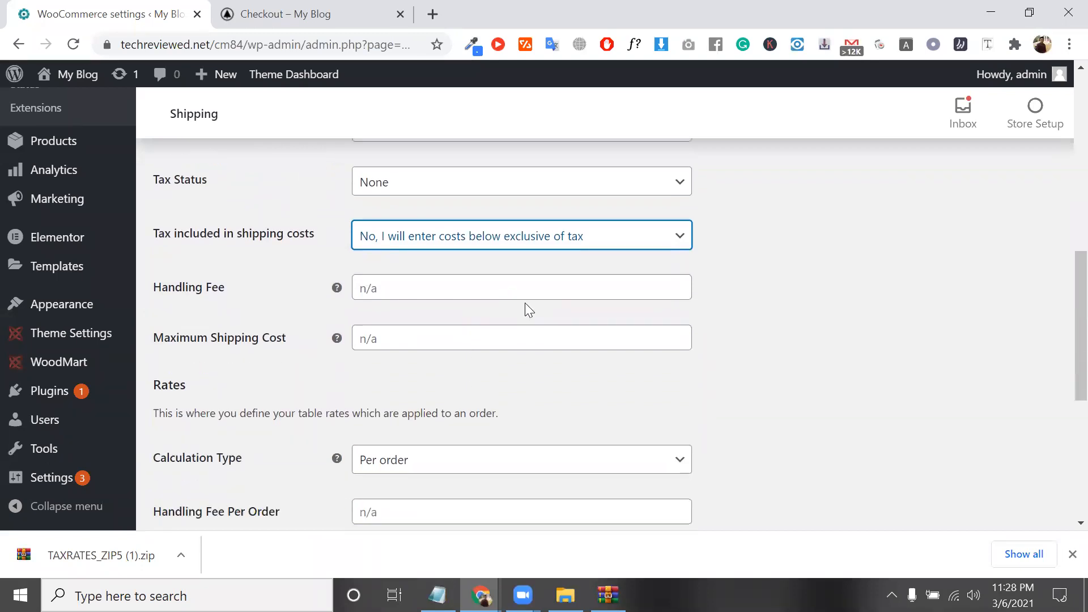
Set the table rate method's Handling Fee to 5.
triple_click(226, 291)
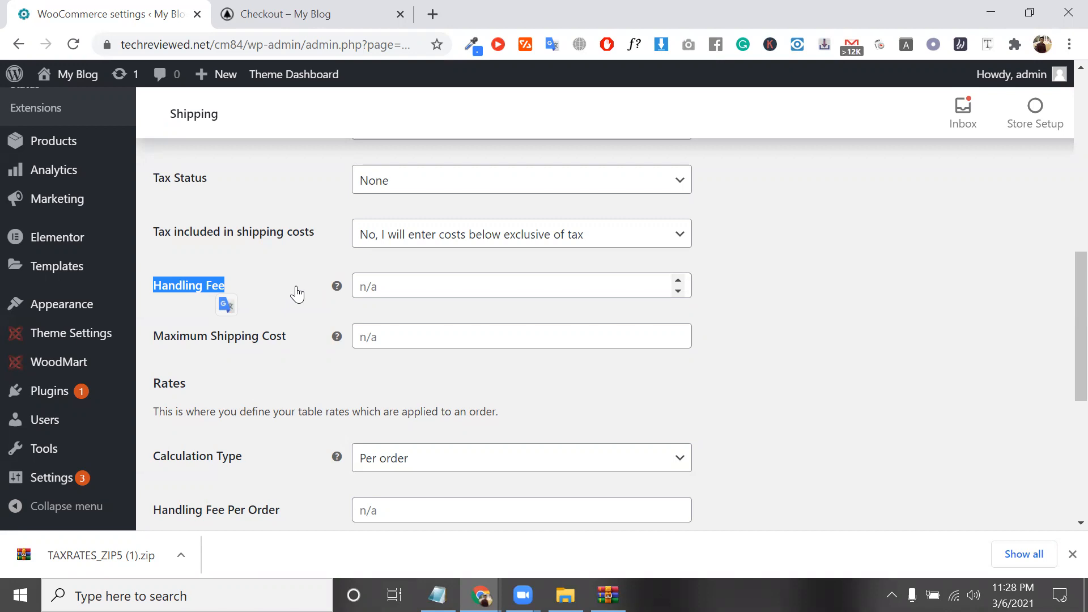
left_click(239, 288)
left_click(417, 283)
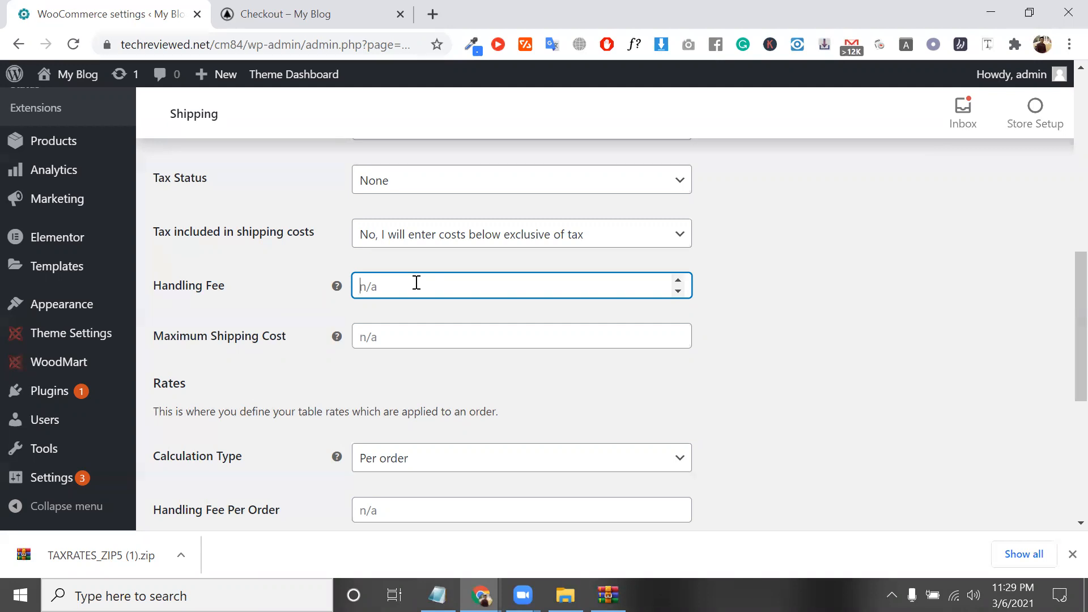
type("5")
Set the table rate method's Maximum Shipping Cost to 50.
triple_click(286, 340)
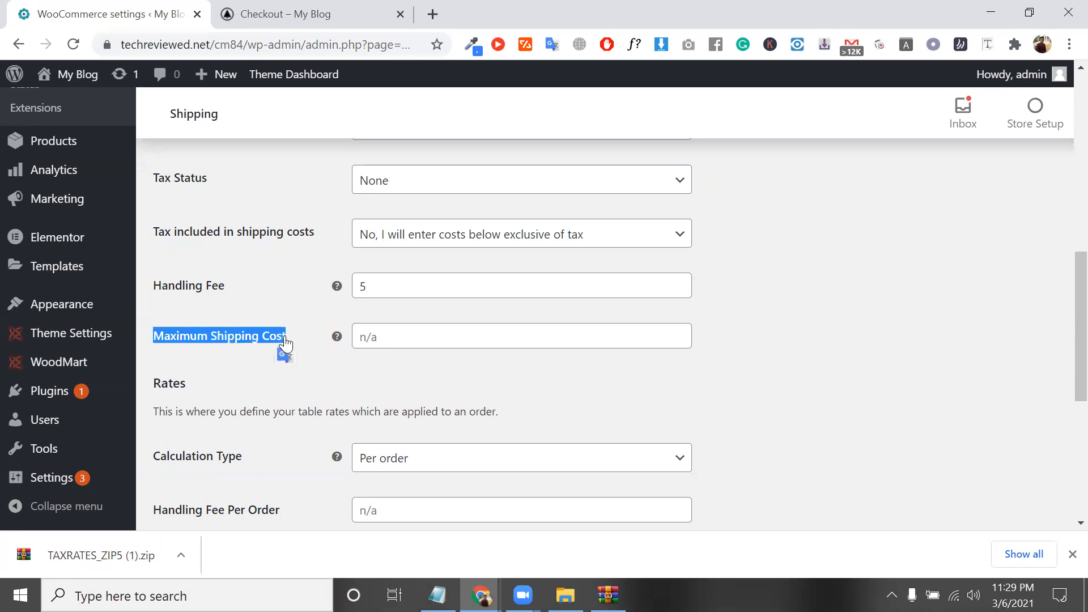
double_click(396, 296)
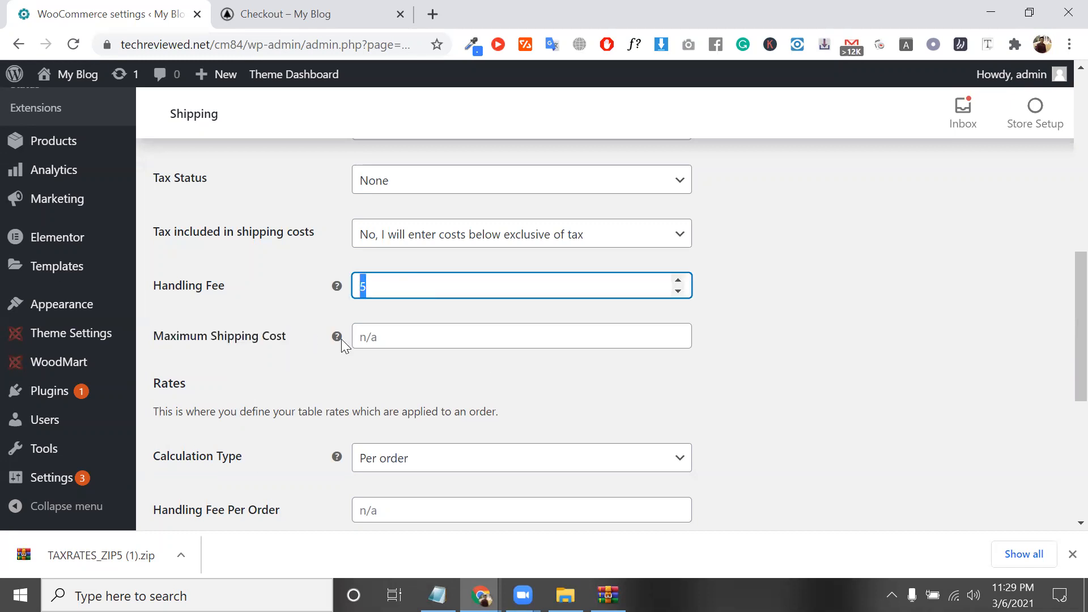
triple_click(205, 340)
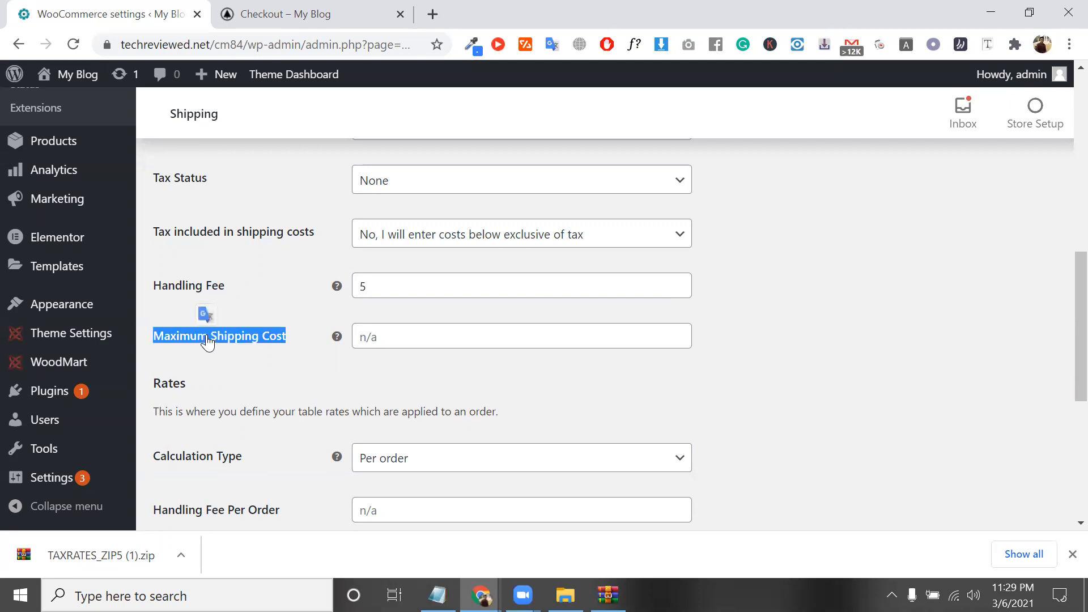
left_click(382, 338)
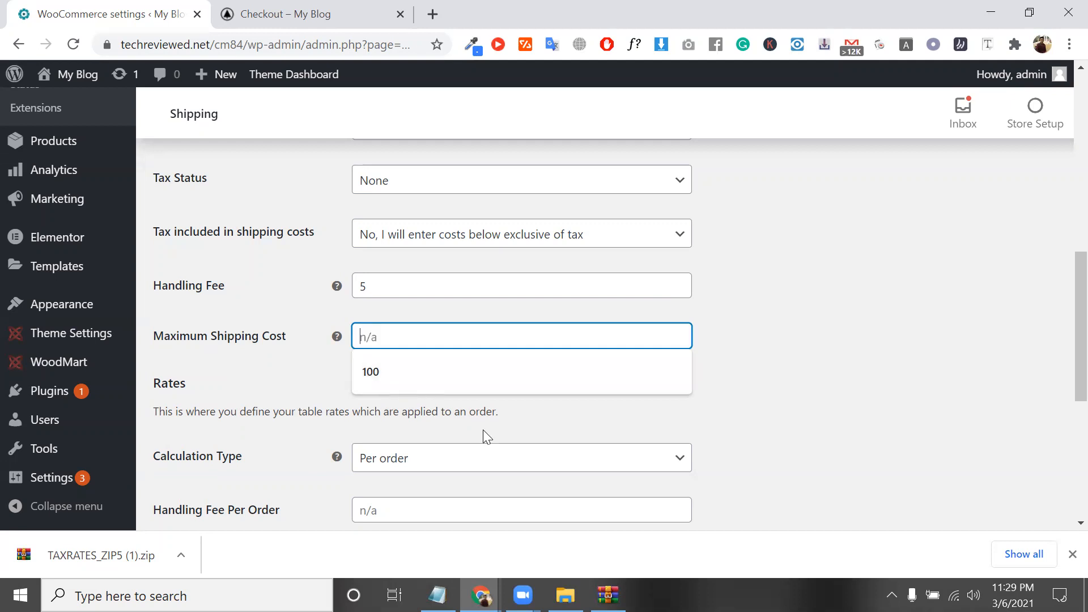
type("50")
left_click(378, 421)
left_click_drag(377, 420, 378, 429)
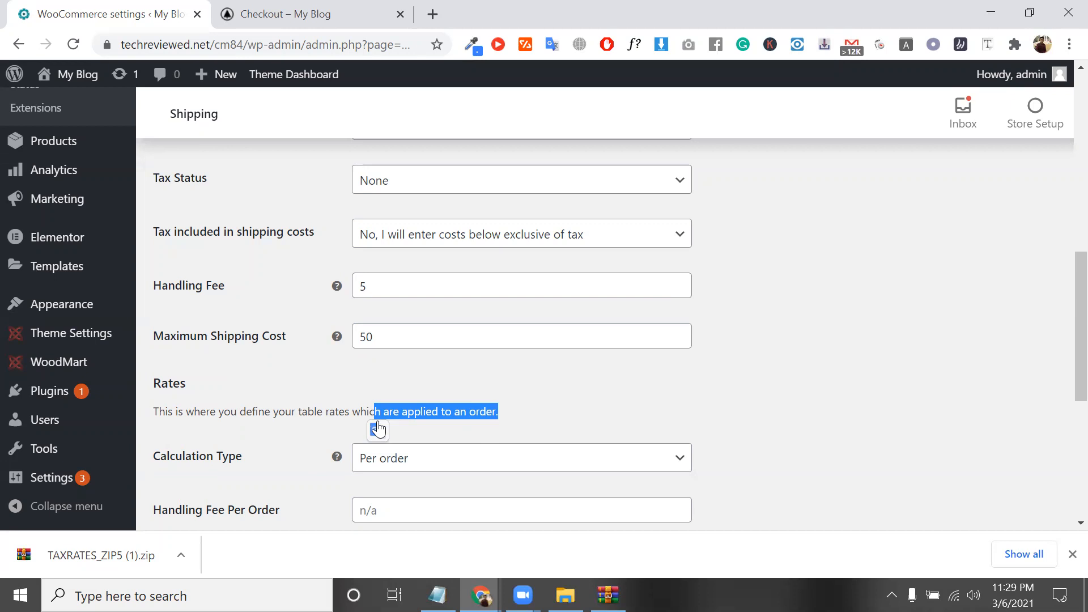
double_click(383, 331)
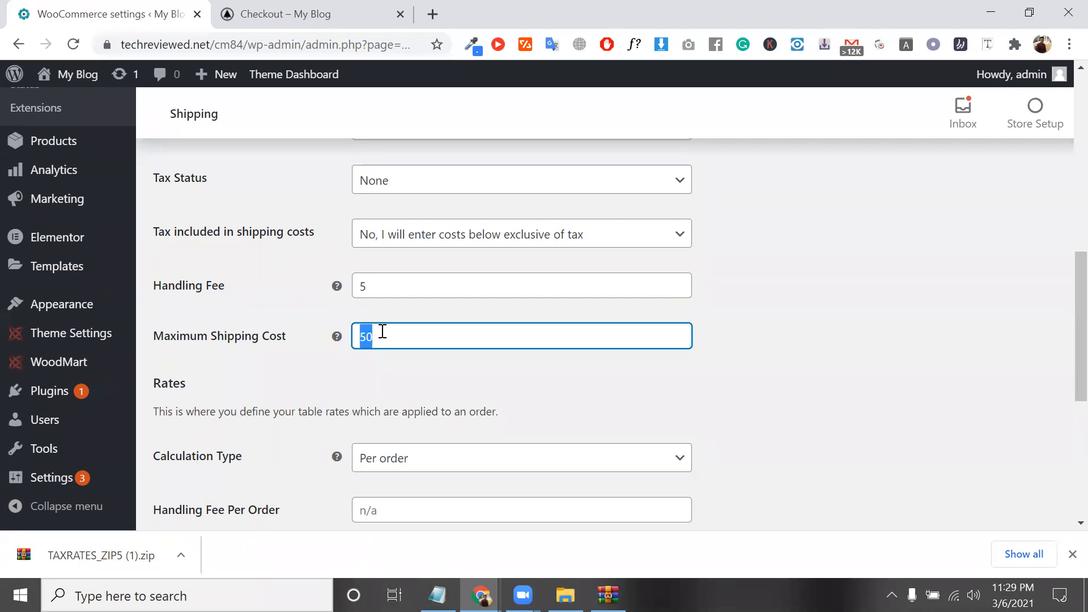
Examine the available Calculation Type options and the column headings of the Table Rates grid.
scroll(382, 332, "down", 2)
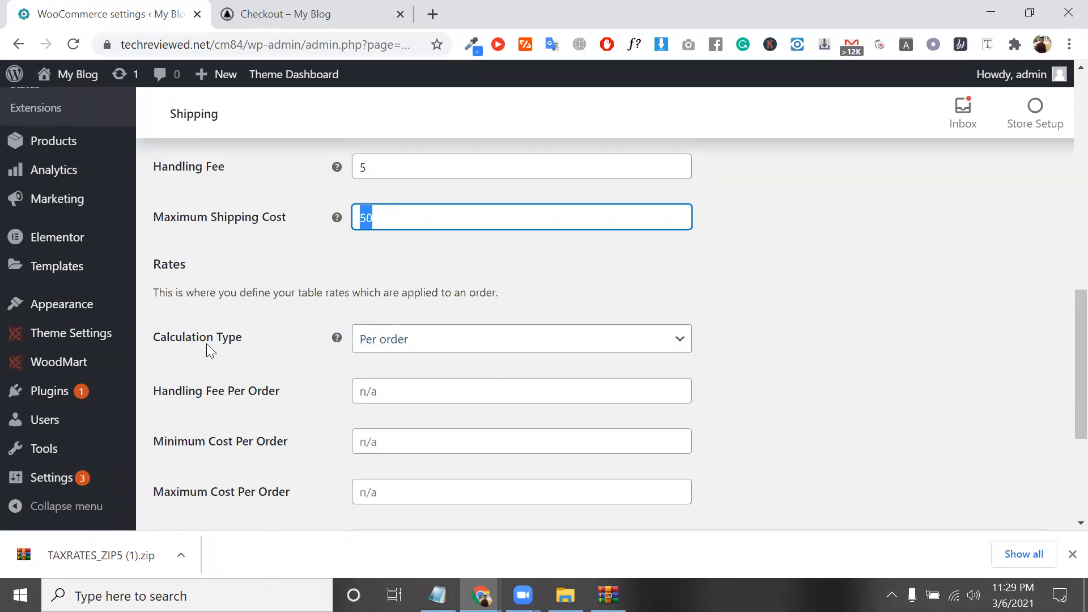
triple_click(229, 342)
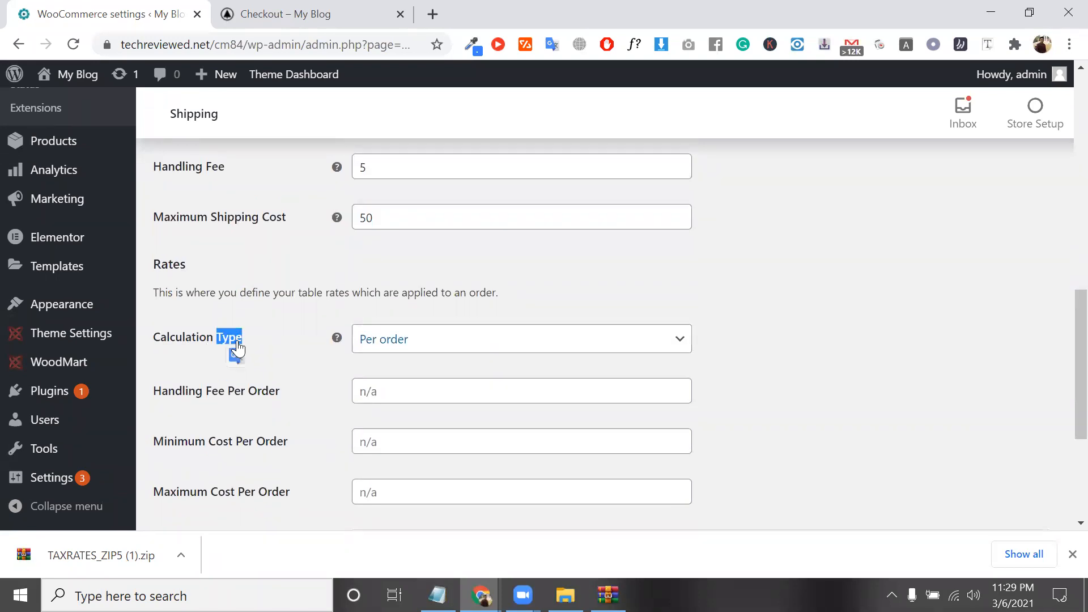
left_click(389, 335)
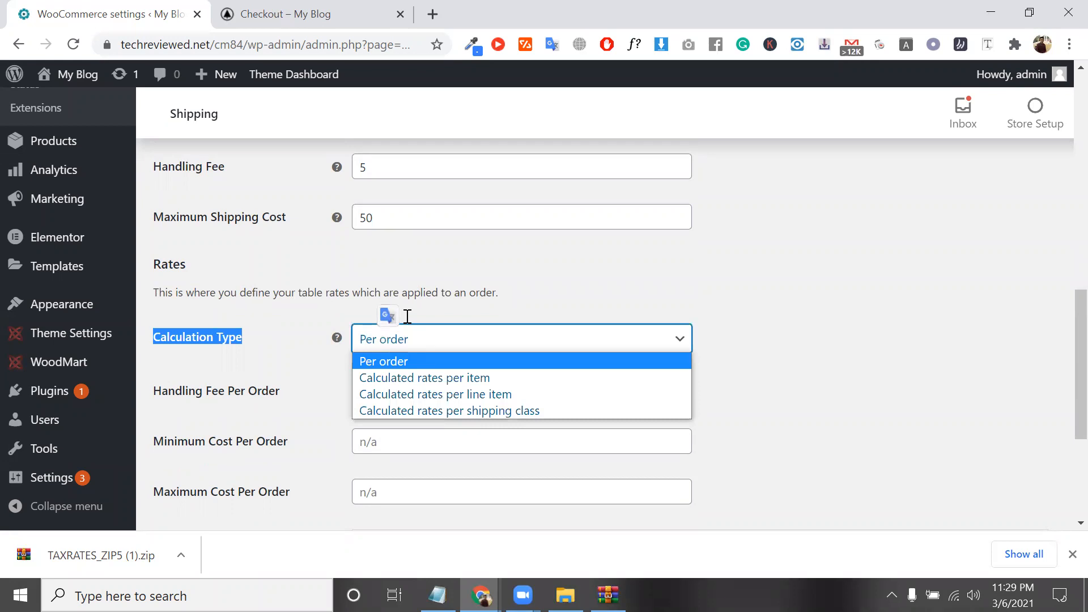
left_click(387, 216)
double_click(388, 216)
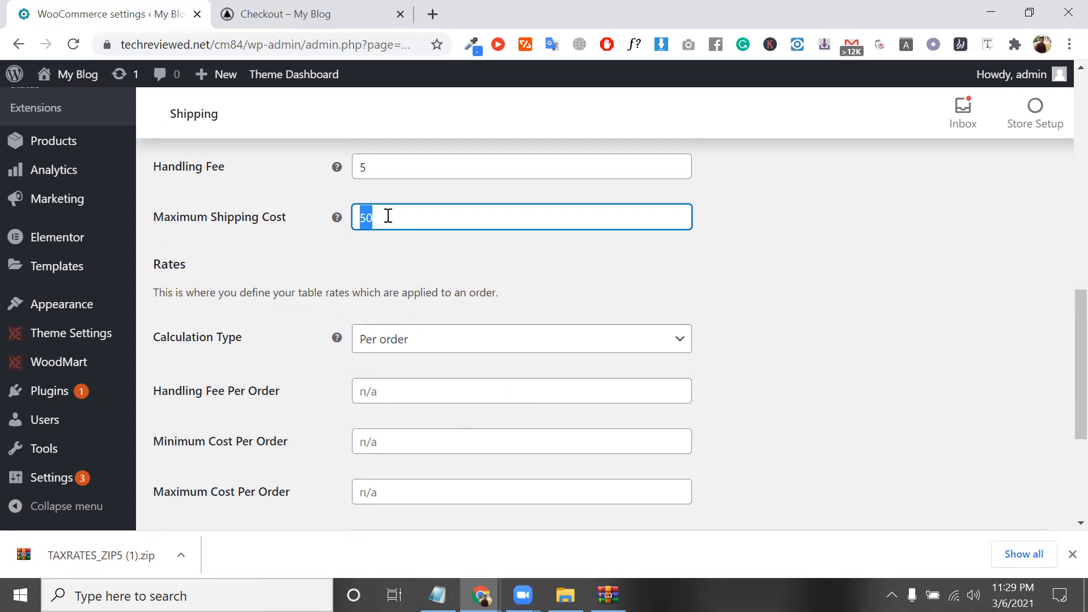
left_click(388, 216)
scroll(384, 214, "down", 3)
scroll(589, 349, "down", 1)
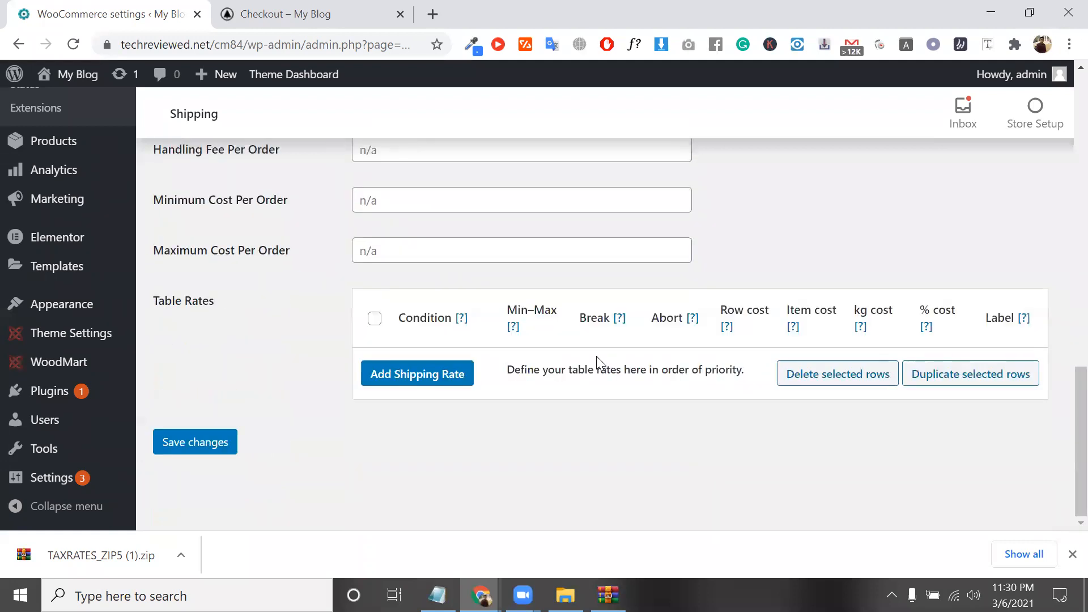
triple_click(540, 311)
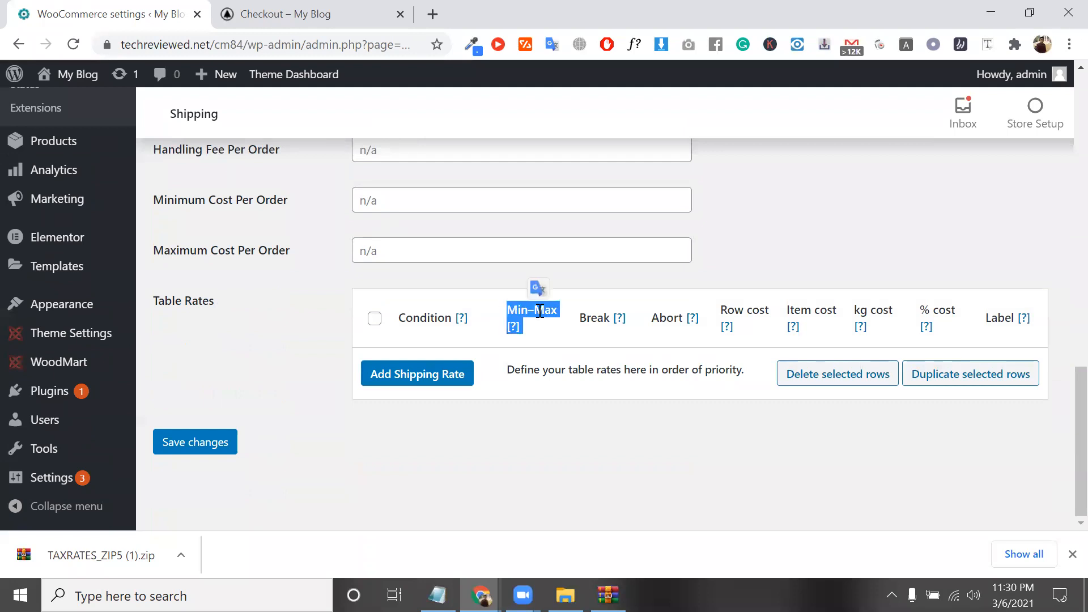
Clear the Handling Fee value of the table rate method.
scroll(540, 311, "up", 5)
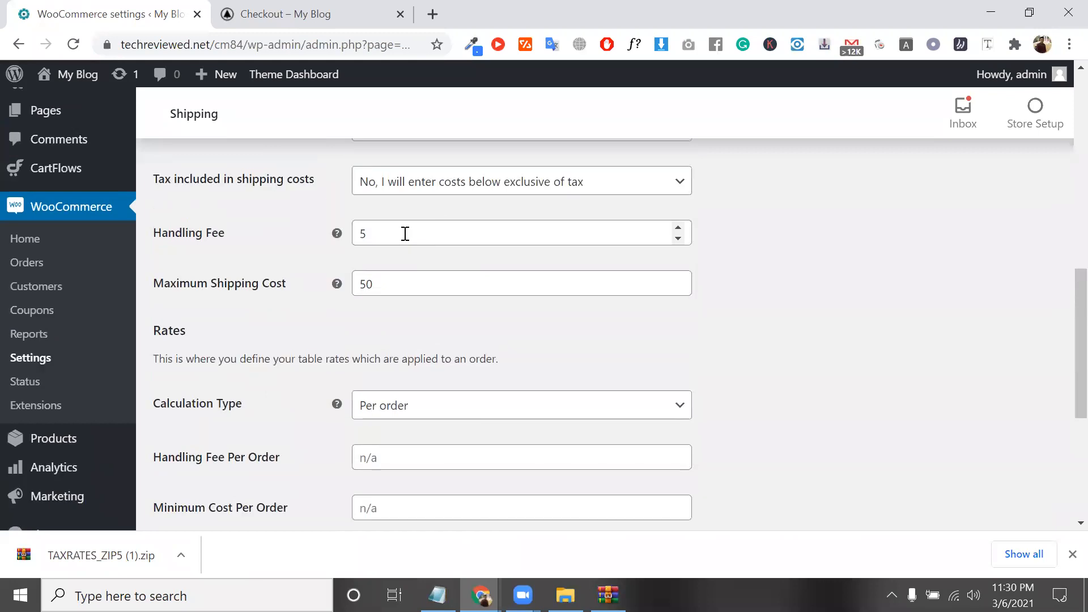
double_click(405, 234)
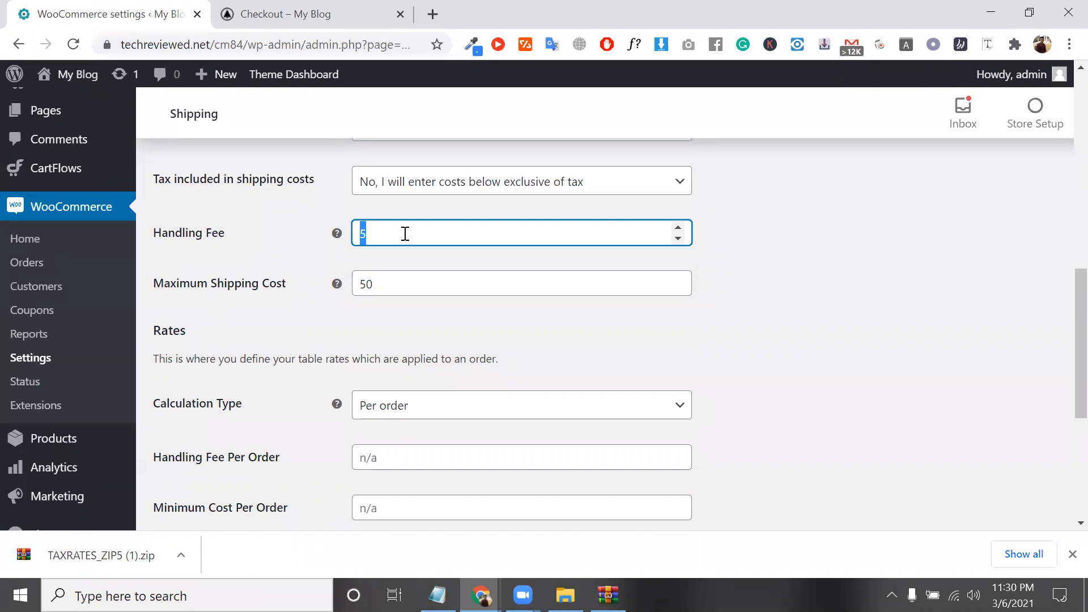
key("BackSpace")
left_click(297, 238)
left_click(441, 242)
Review the Maximum Shipping Cost, the Rates description and the Calculation Type setting.
scroll(394, 233, "down", 3)
scroll(395, 220, "up", 1)
scroll(395, 220, "up", 1)
key("Tab")
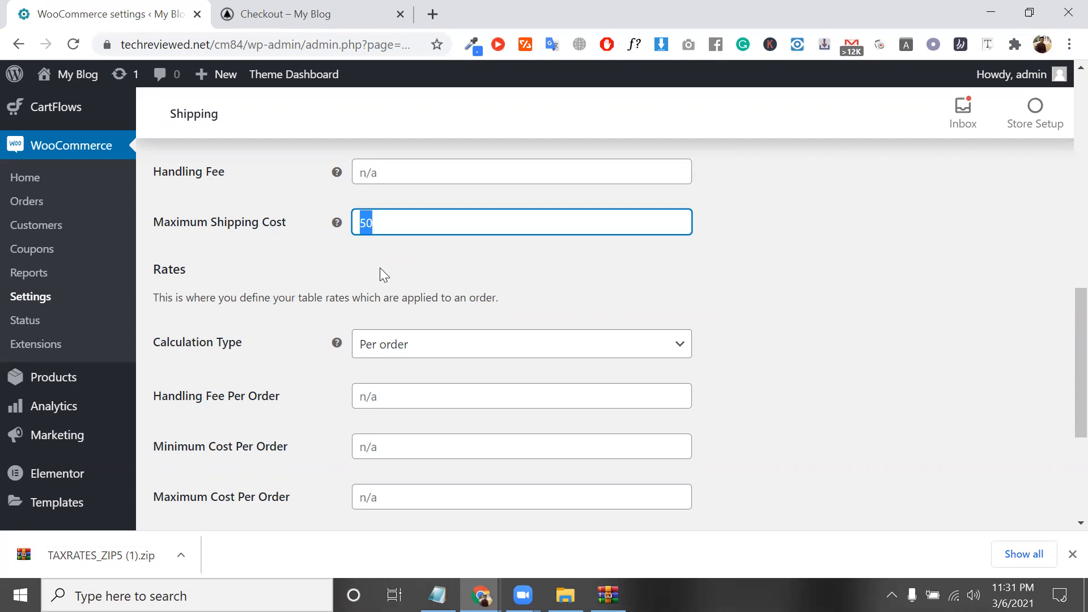
scroll(379, 268, "down", 1)
left_click(368, 248)
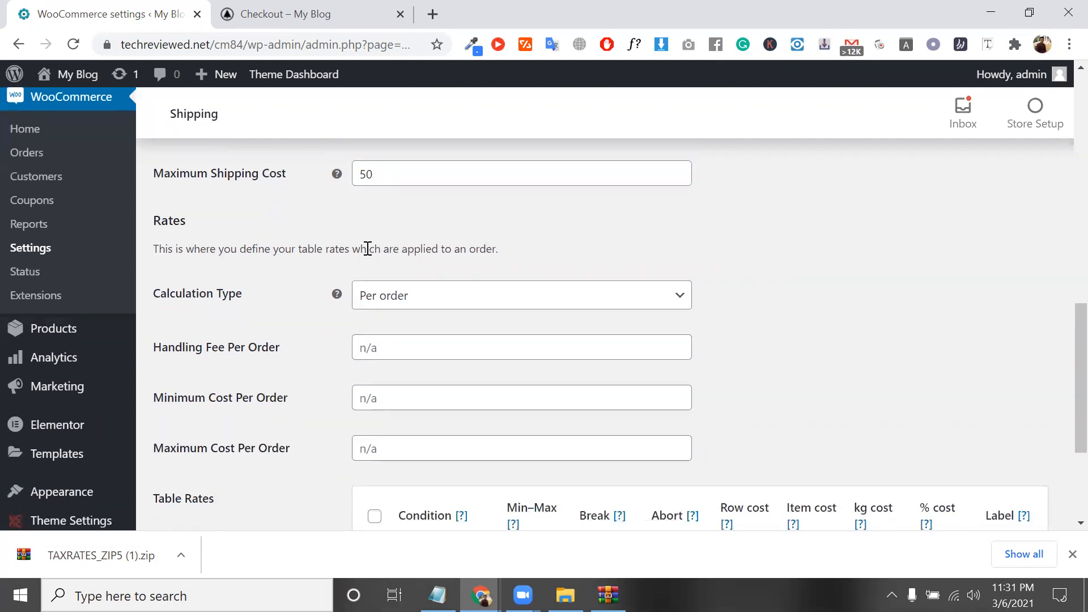
triple_click(367, 248)
triple_click(198, 300)
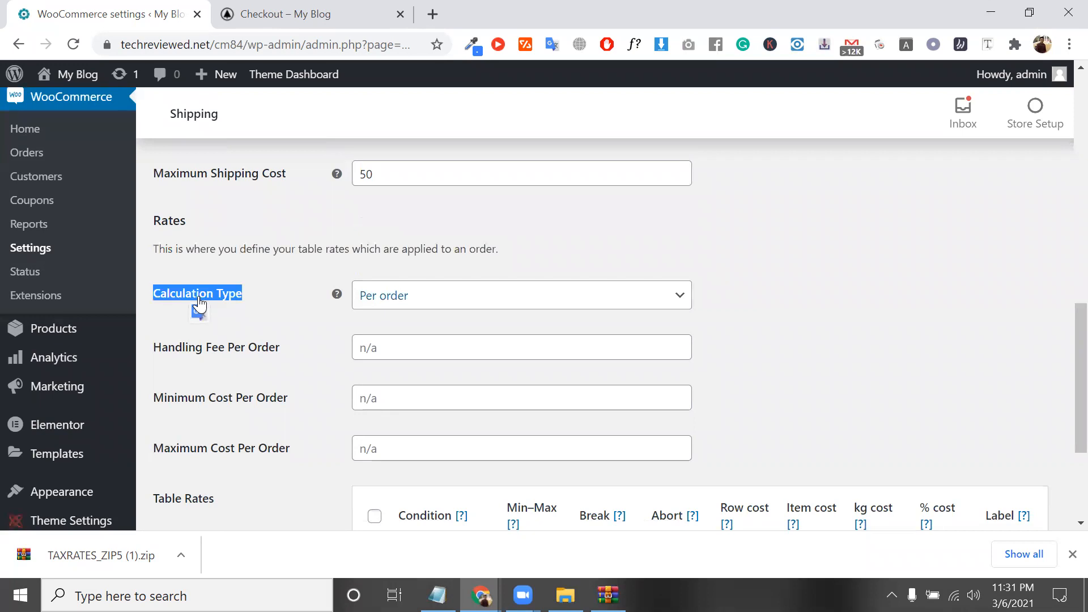
left_click(371, 297)
Switch to the storefront checkout page and open the shopping cart to check the ebook's subtotal.
left_click(321, 18)
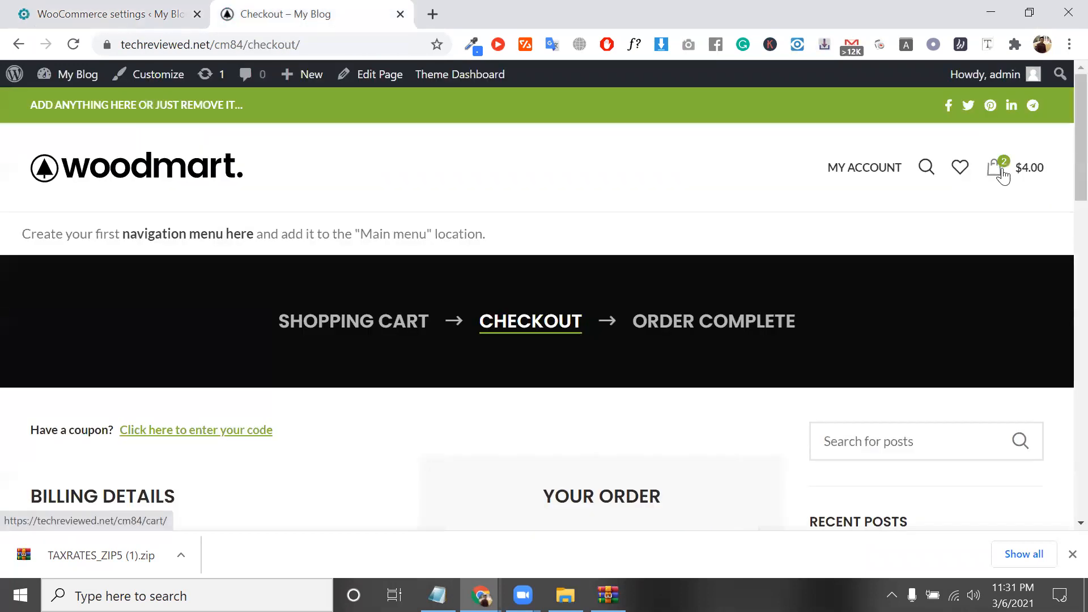
left_click(1002, 176)
scroll(737, 249, "down", 1)
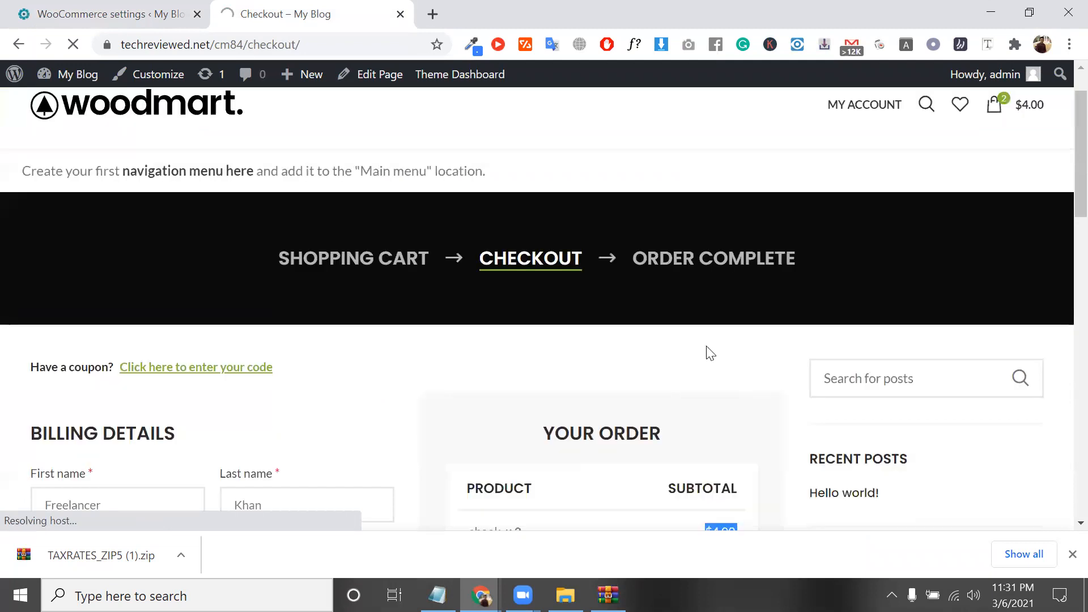
scroll(713, 357, "down", 3)
scroll(708, 408, "down", 2)
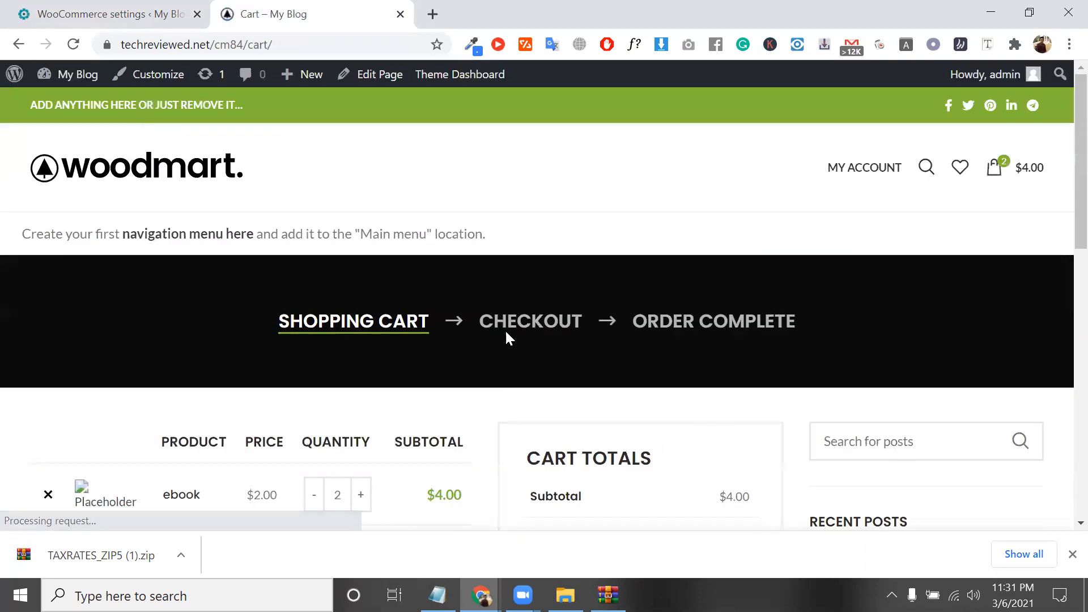
scroll(391, 218, "down", 5)
double_click(450, 195)
Raise the ebook's quantity in the cart to 18, update the cart and check the new total.
left_click(360, 197)
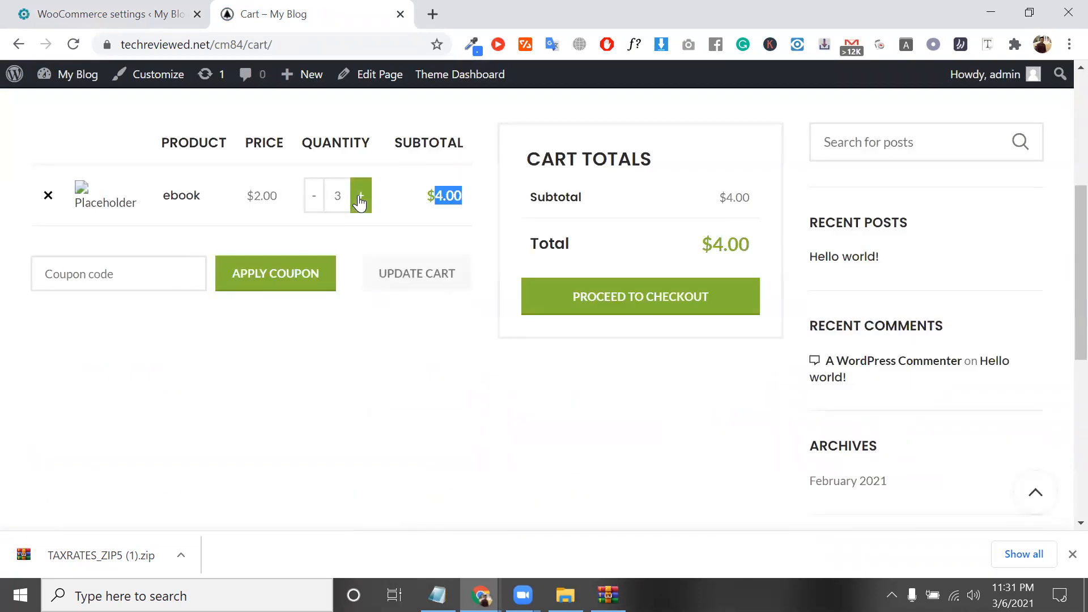
left_click(360, 197)
left_click(361, 197)
left_click(361, 196)
left_click(361, 197)
left_click(360, 197)
left_click(361, 197)
left_click(360, 197)
left_click(360, 197)
left_click(360, 196)
left_click(360, 197)
left_click(360, 197)
left_click(361, 197)
left_click(418, 284)
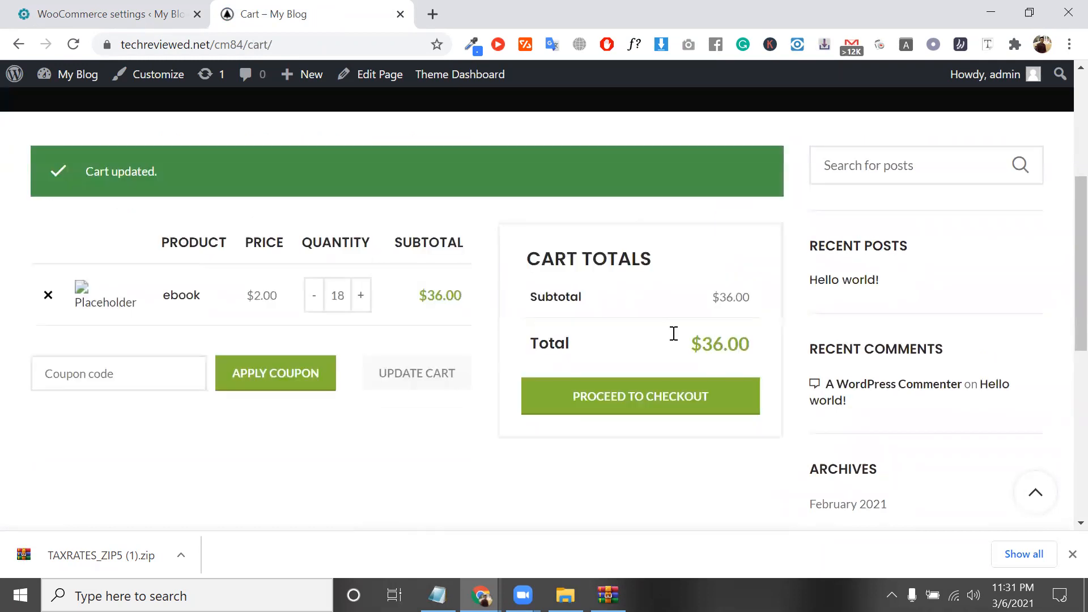
double_click(718, 340)
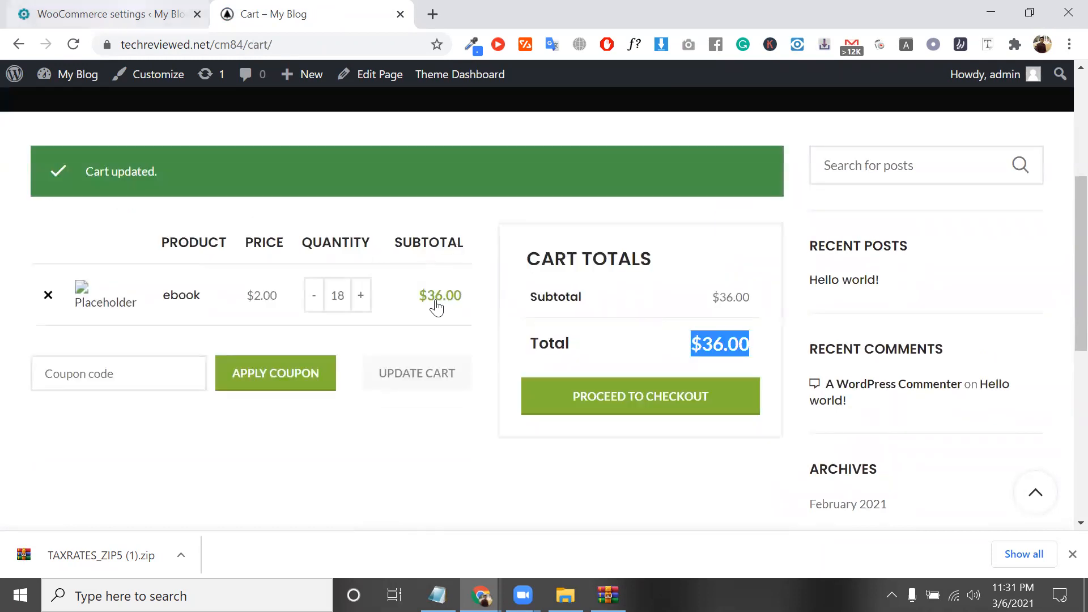
Set the table rate's Calculation Type to "Calculated rates per item" and return to the storefront cart.
key("ctrl+Tab")
left_click(407, 296)
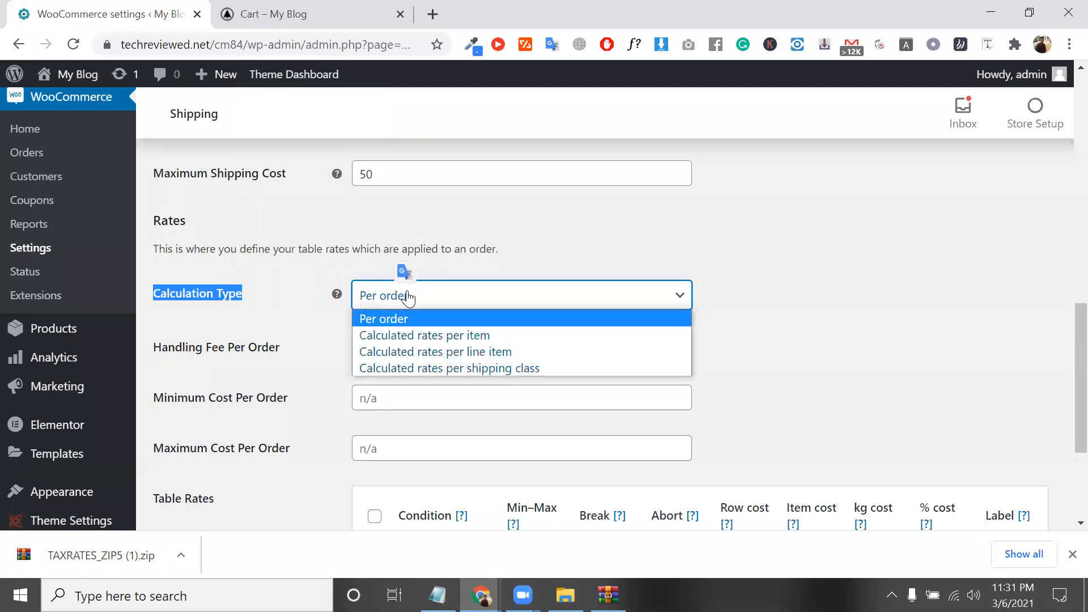
left_click(441, 334)
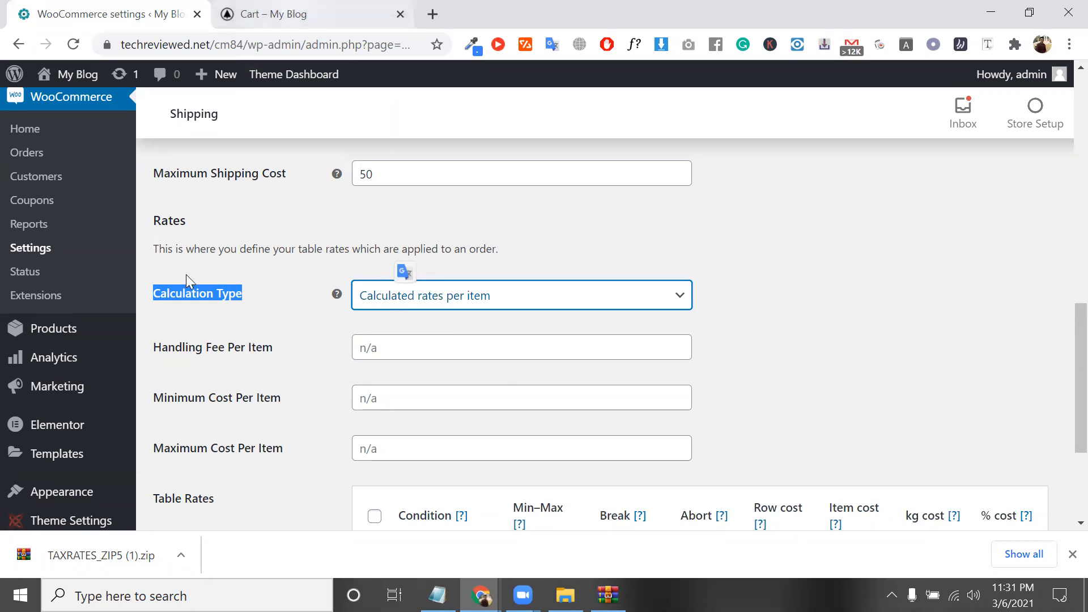
key("ctrl+Tab")
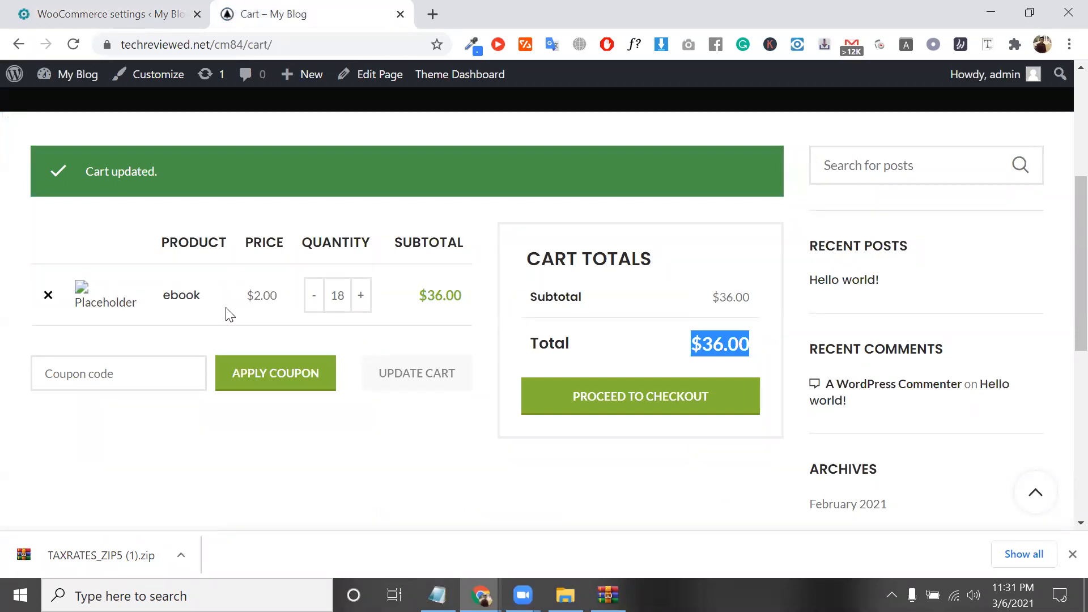
Set the table rate's Calculation Type to "Calculated rates per line item".
double_click(343, 304)
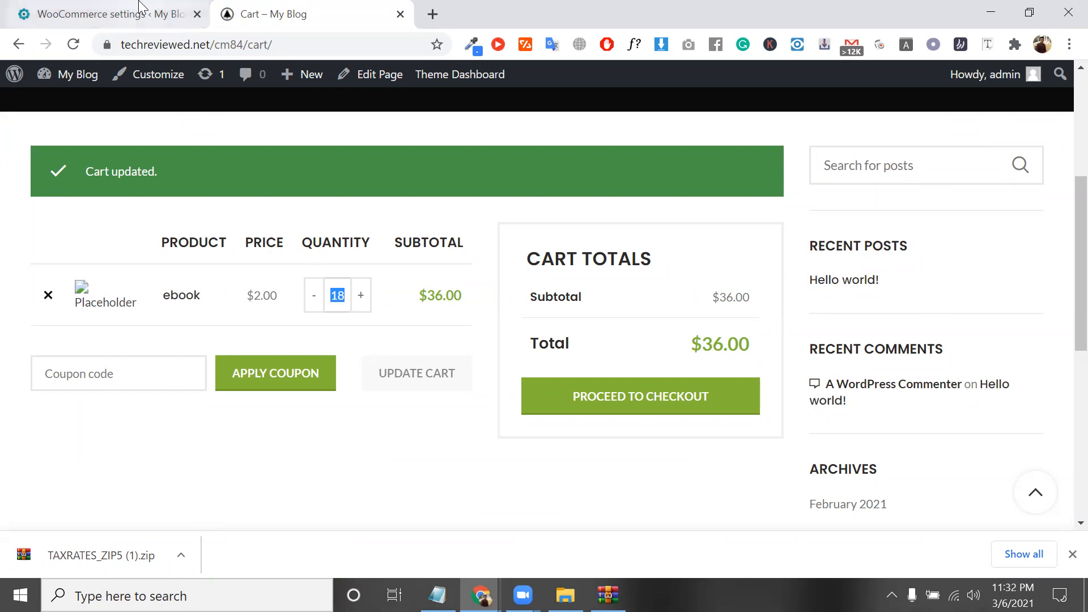
left_click(168, 24)
left_click(500, 301)
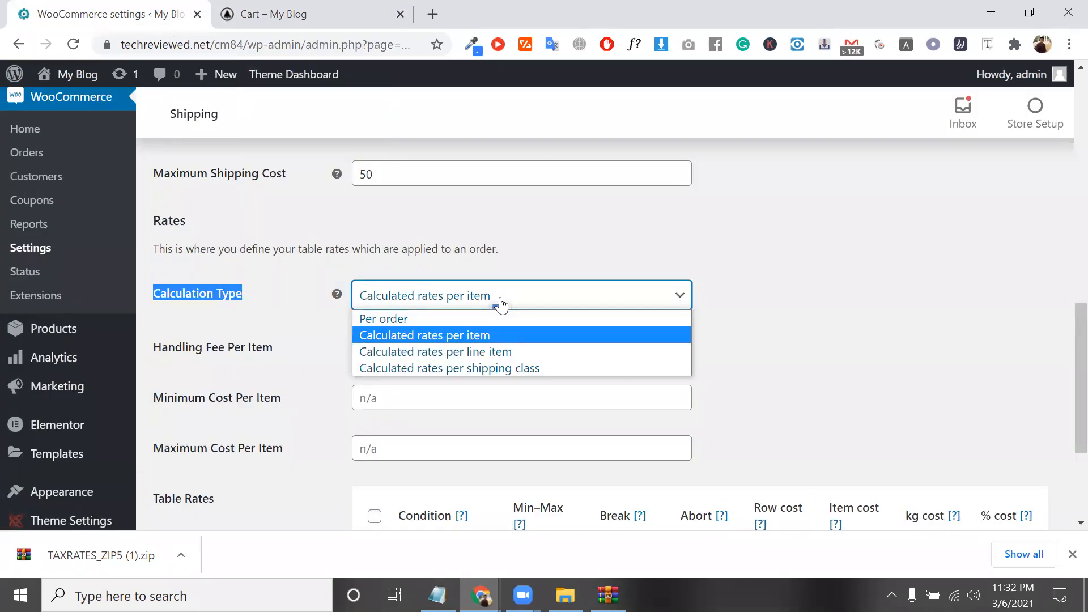
left_click(509, 352)
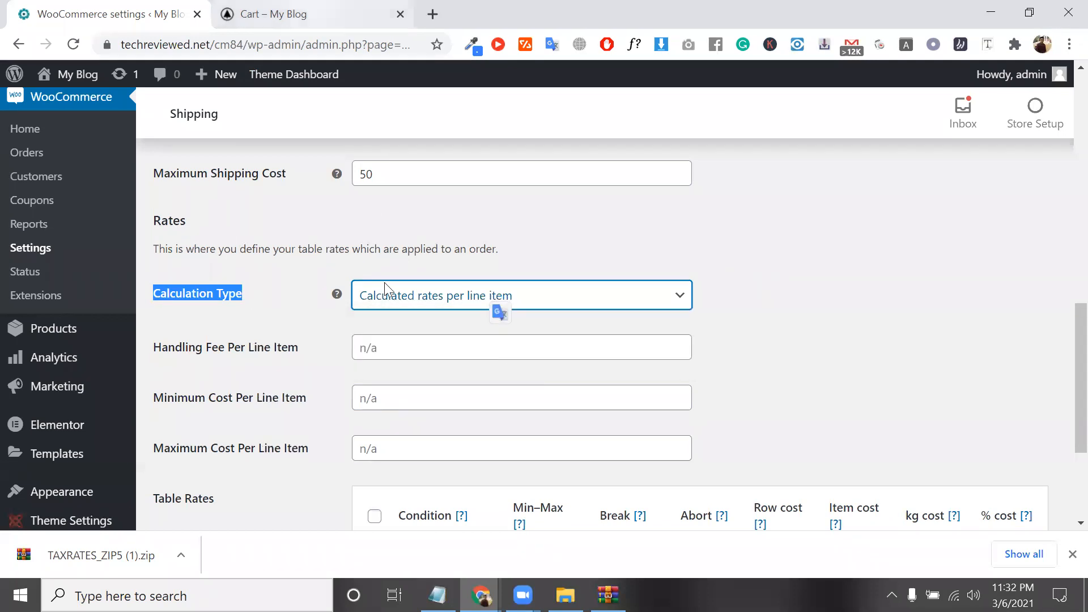
Examine the ebook's line item and quantity in the storefront cart, then return to the table rate settings.
key("ctrl+Tab")
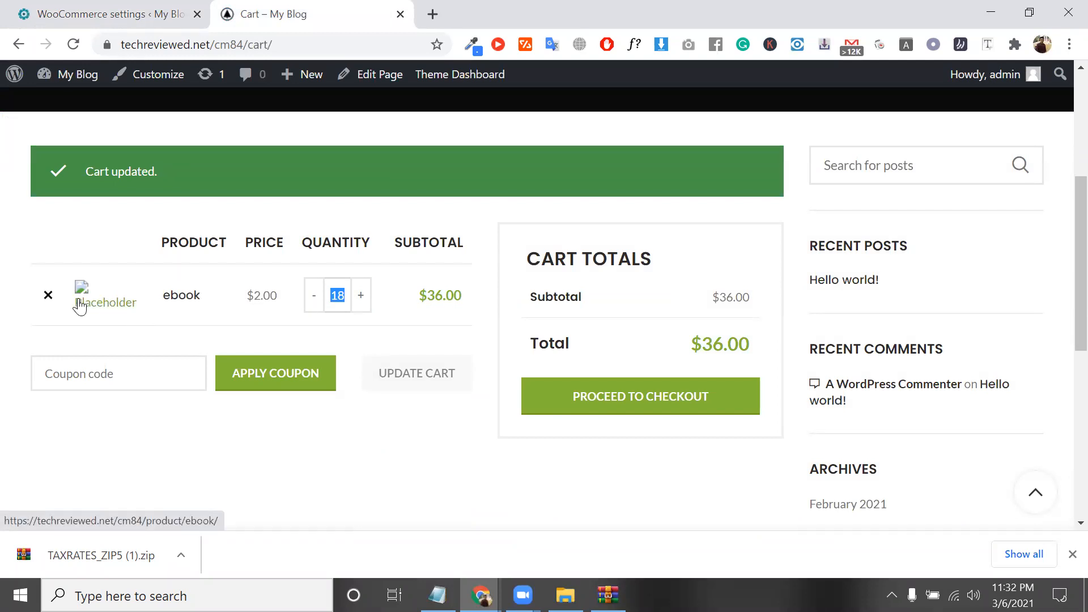
left_click(117, 11)
key("ctrl+Tab")
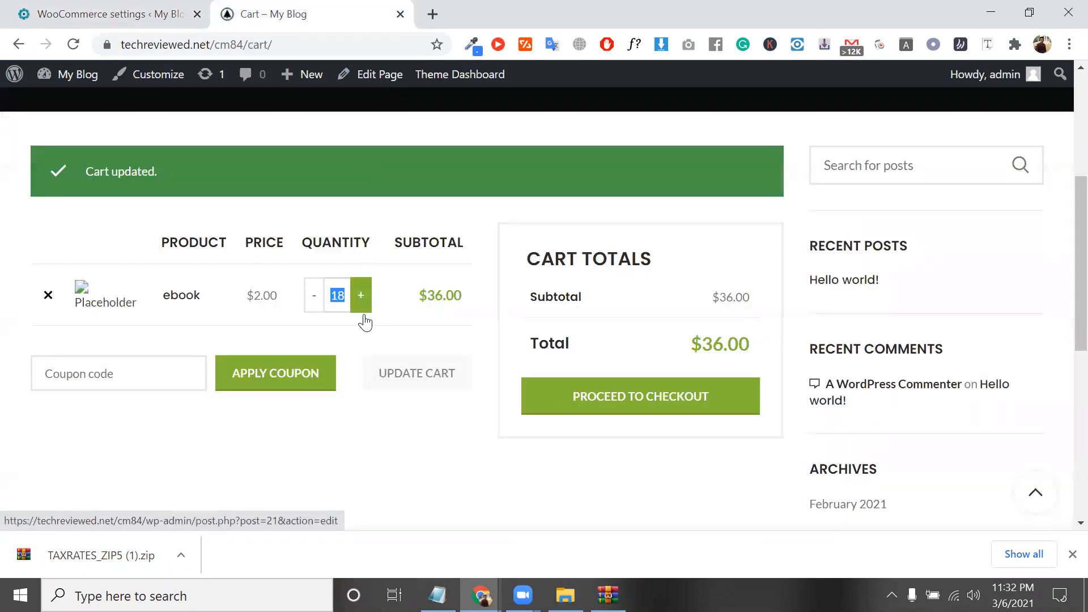
key("Tab")
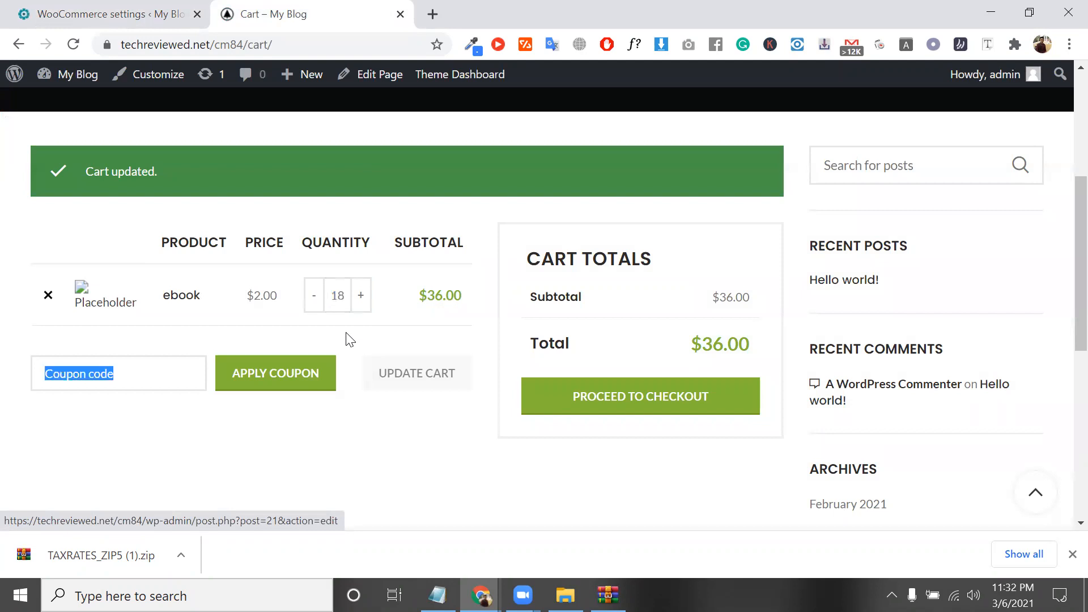
key("shift+Left")
key("shift+Left")
key("shift+Left")
key("shift+Left")
key("shift+Left")
left_click(74, 6)
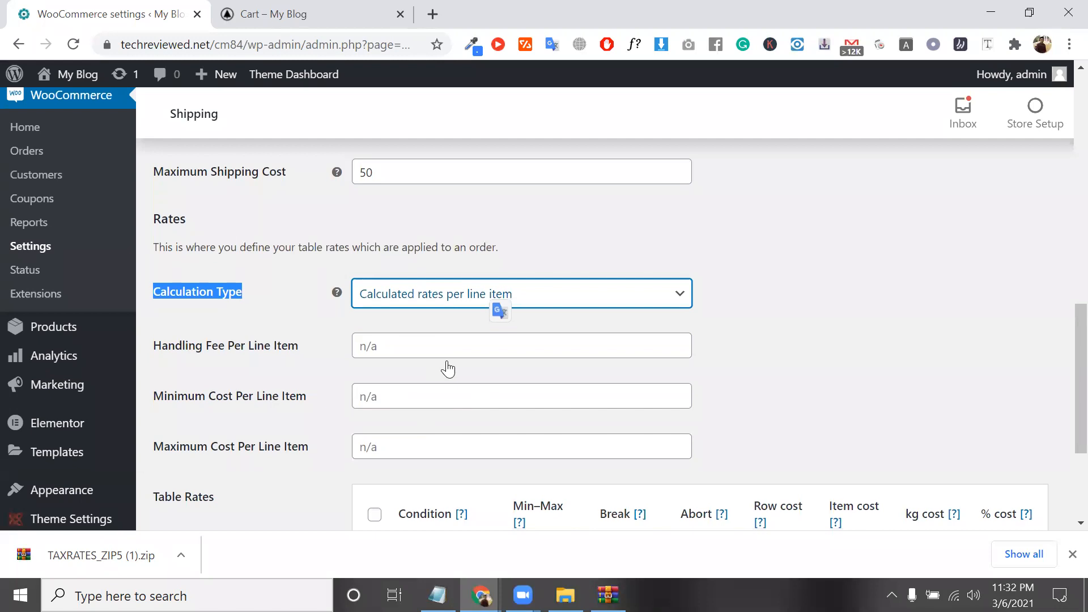
Set the table rate's Calculation Type to "Calculated rates per shipping class".
scroll(439, 386, "down", 3)
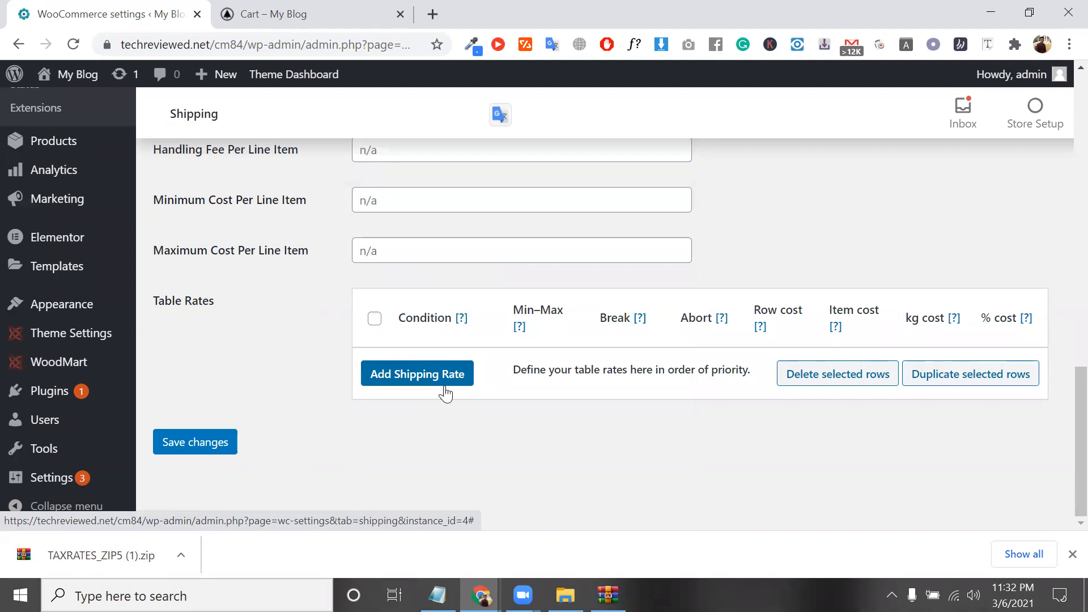
scroll(445, 393, "up", 1)
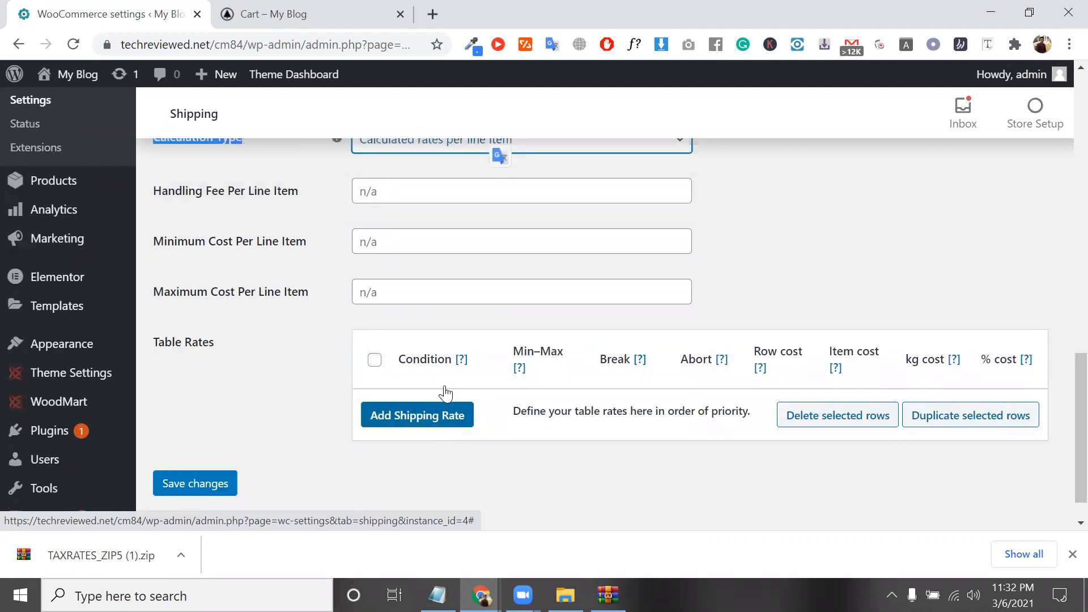
scroll(439, 250, "up", 2)
scroll(440, 248, "up", 1)
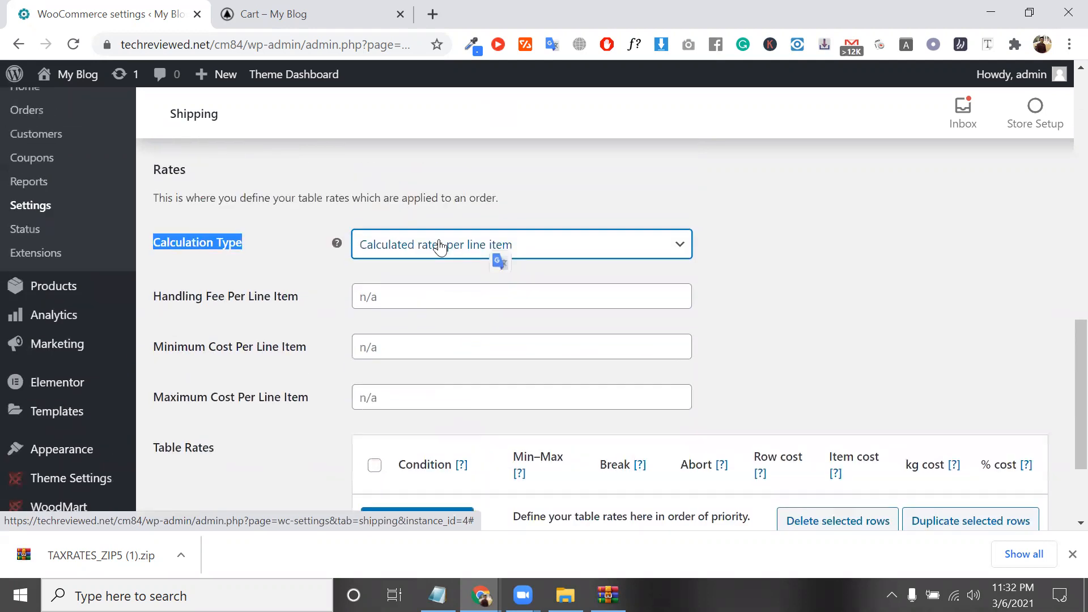
left_click(442, 243)
left_click(475, 319)
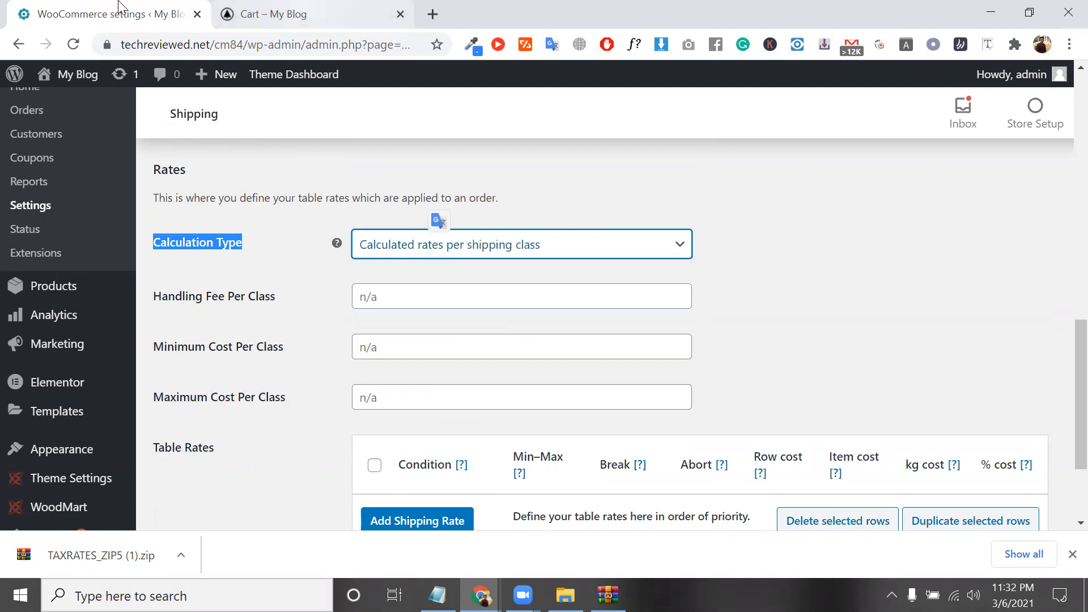
Open the Shipping classes settings in a separate browser tab, keeping the table rate page open.
left_click(258, 14)
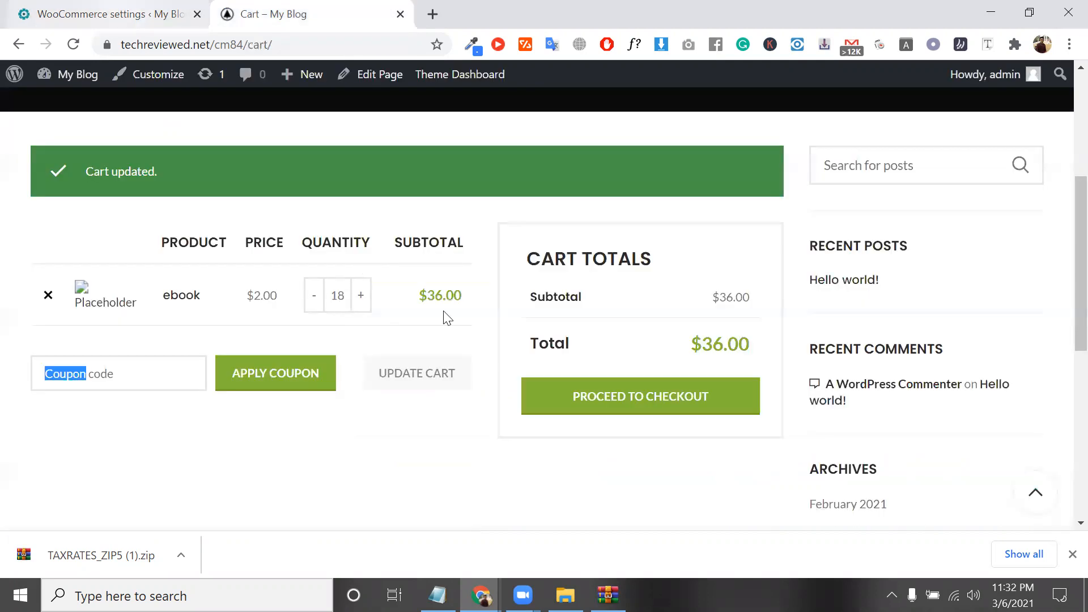
key("ctrl+Tab")
scroll(393, 295, "up", 1)
scroll(306, 298, "down", 3)
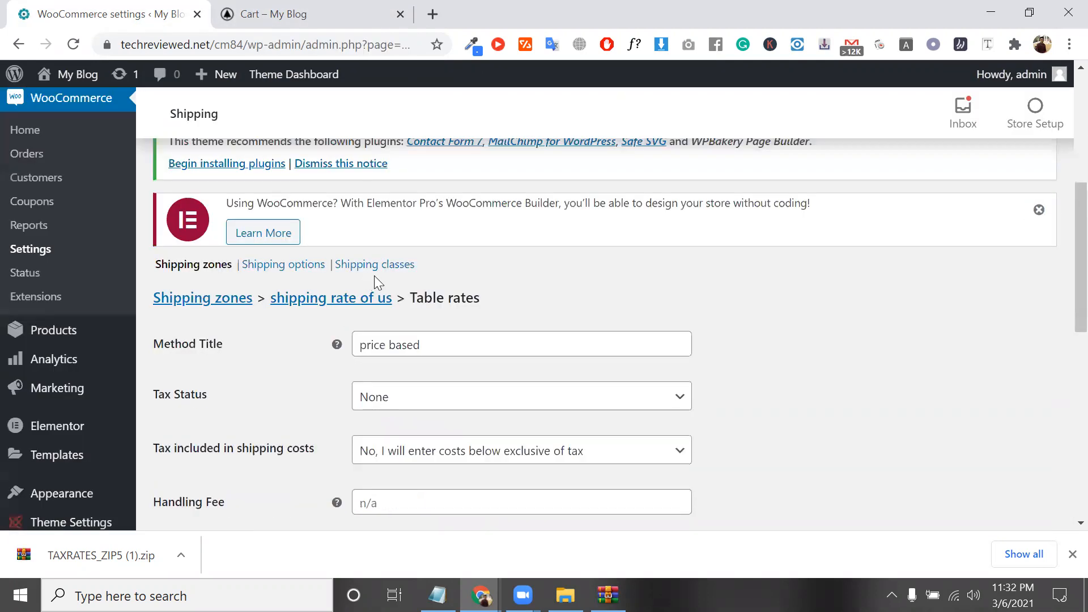
right_click(373, 267)
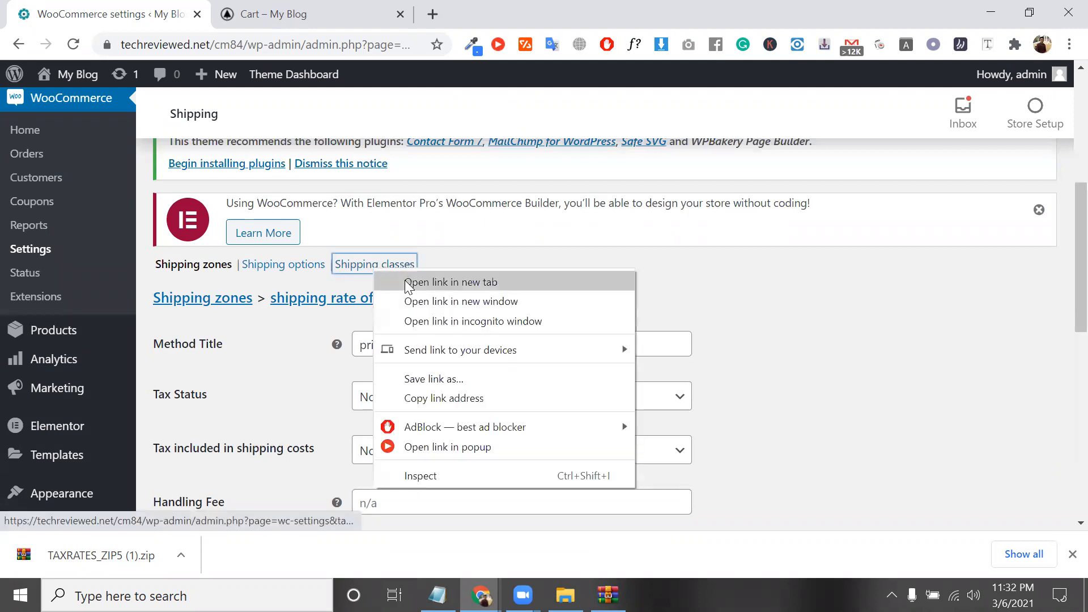
key("Return")
left_click(283, 8)
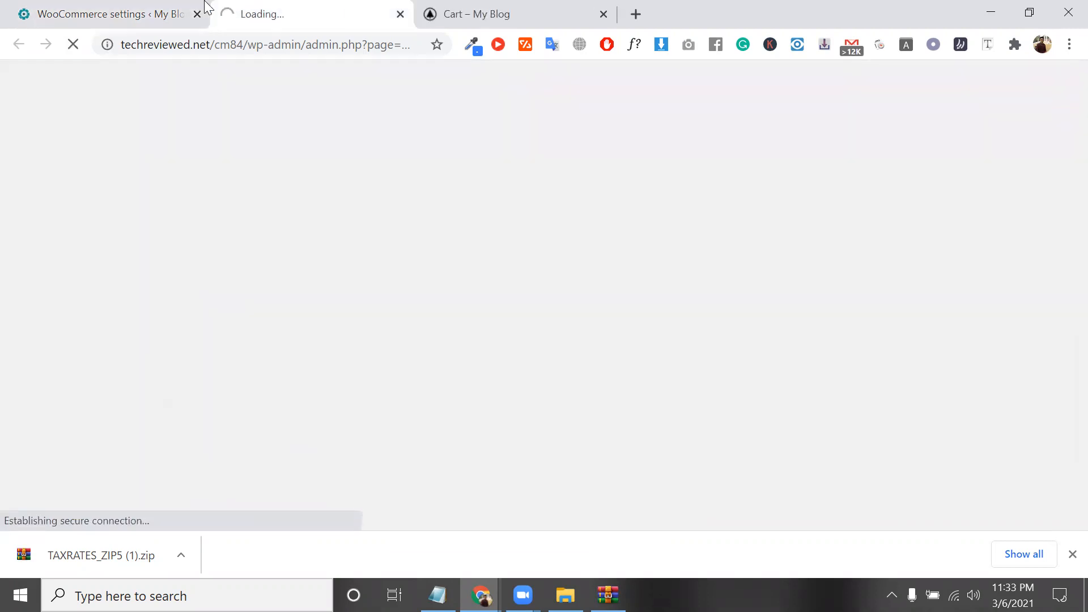
left_click(173, 9)
left_click(325, 17)
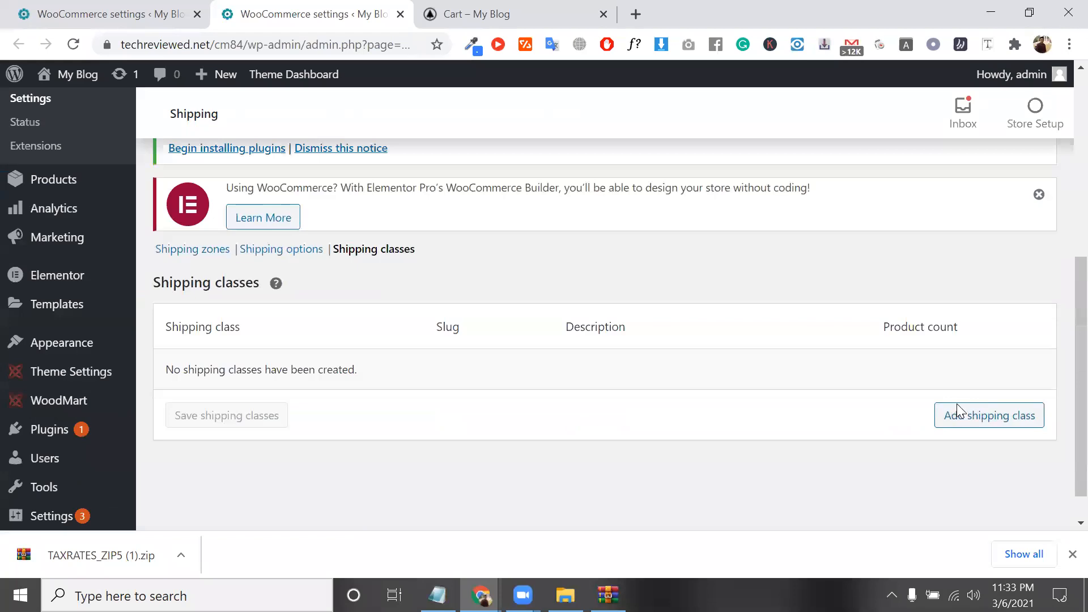
Add a shipping class named "standard" with slug and description left blank, save it and check its slug.
left_click(957, 412)
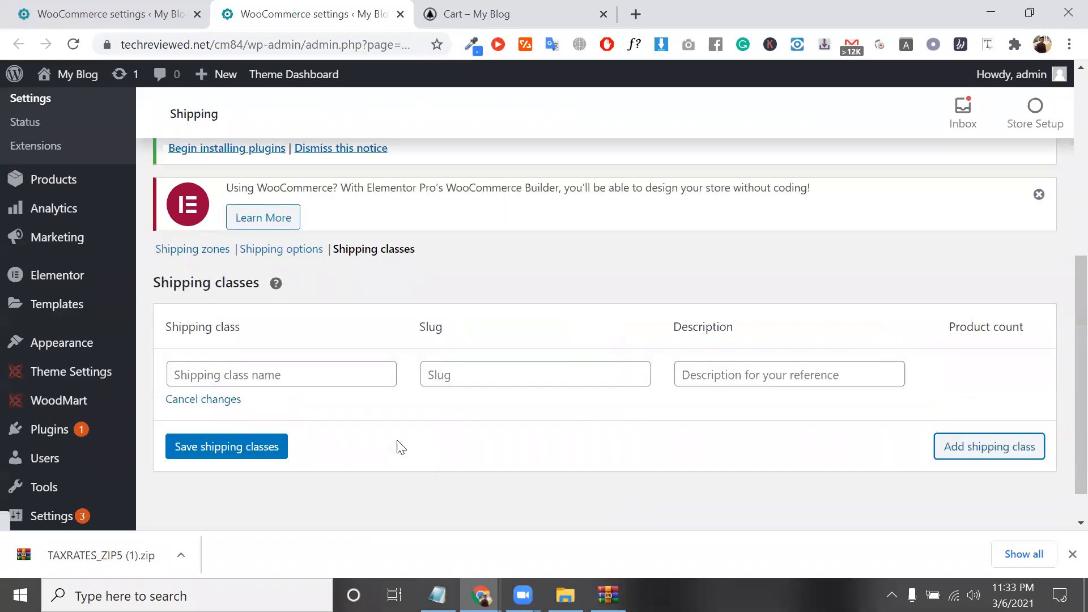
left_click(296, 382)
type("standard")
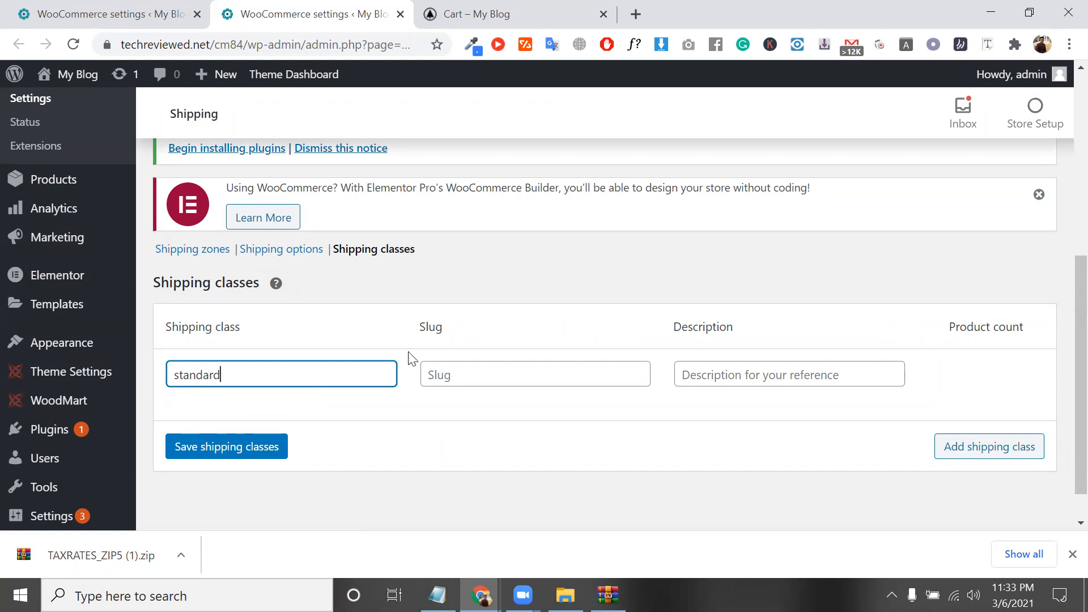
left_click(479, 369)
left_click(706, 371)
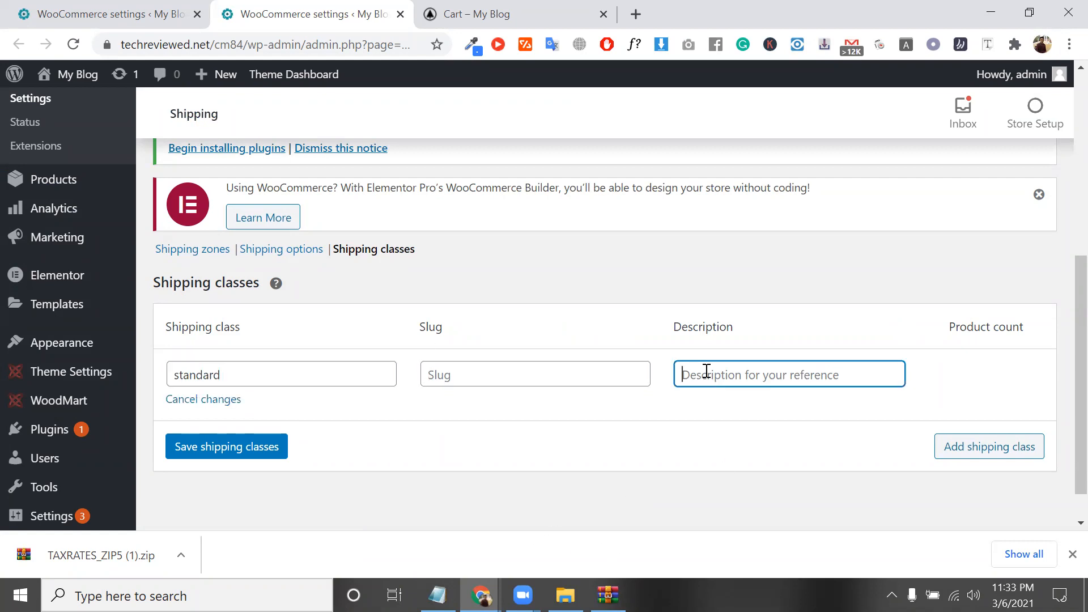
left_click(241, 451)
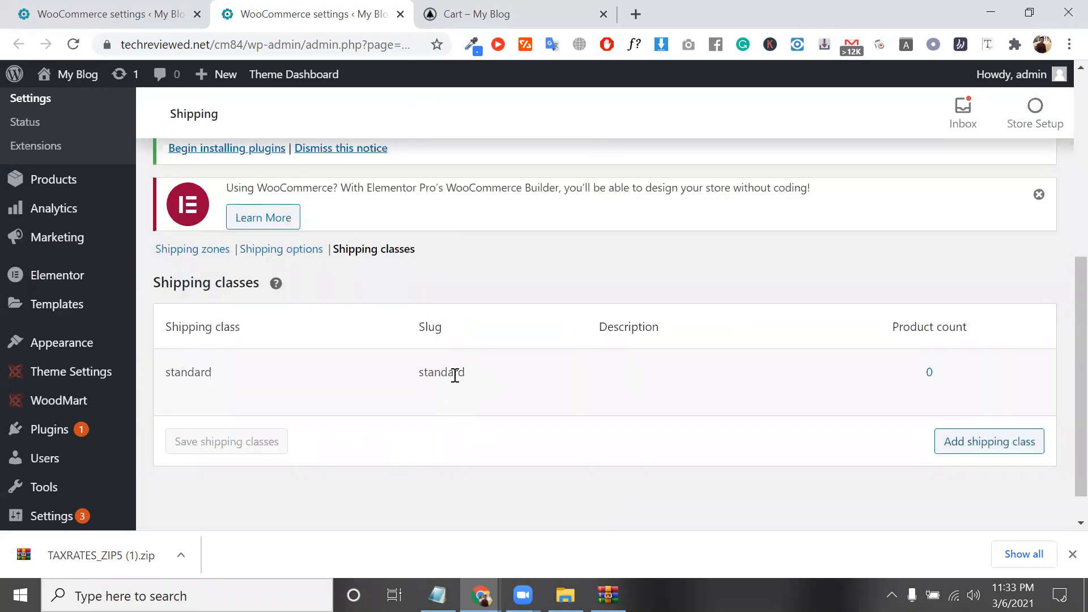
double_click(453, 372)
Go to the store's product list and open the ebook product for editing.
left_click(480, 2)
left_click(317, 3)
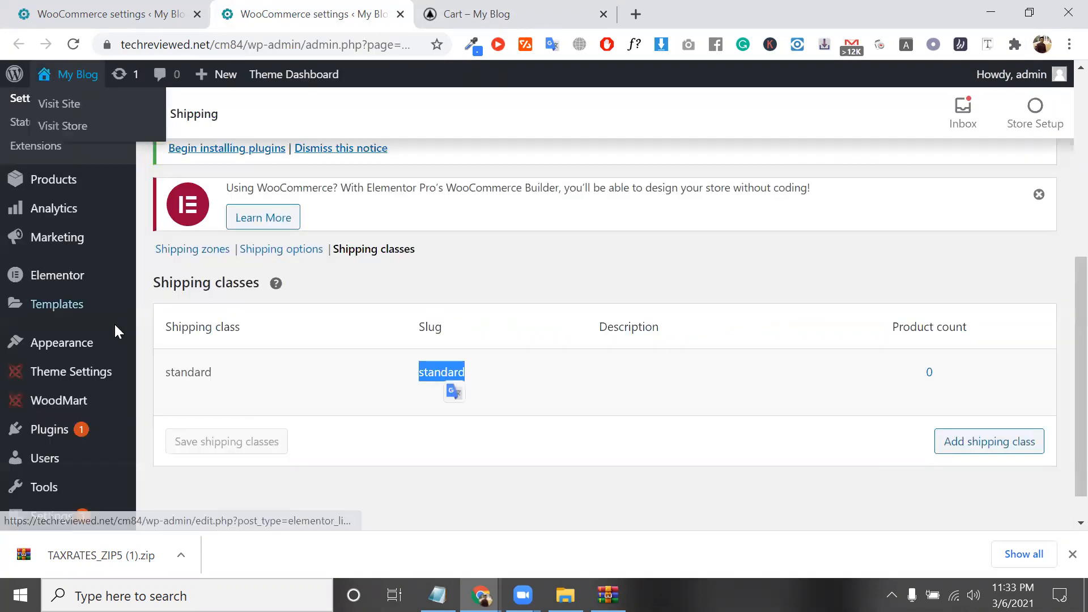
scroll(71, 238, "up", 1)
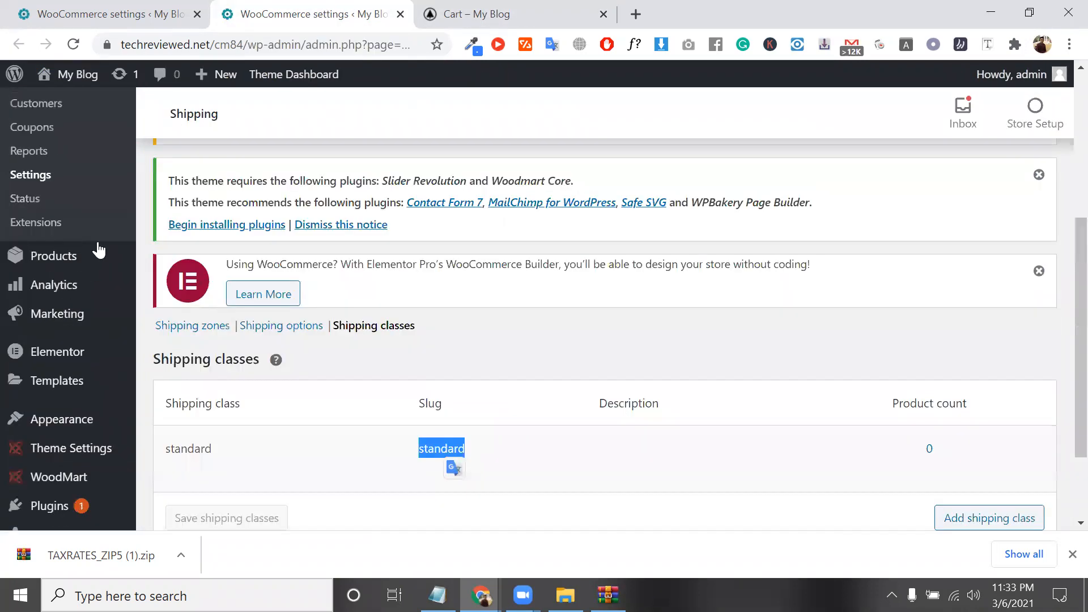
scroll(98, 249, "up", 3)
scroll(80, 151, "down", 4)
mouse_move(124, 150)
left_click(159, 148)
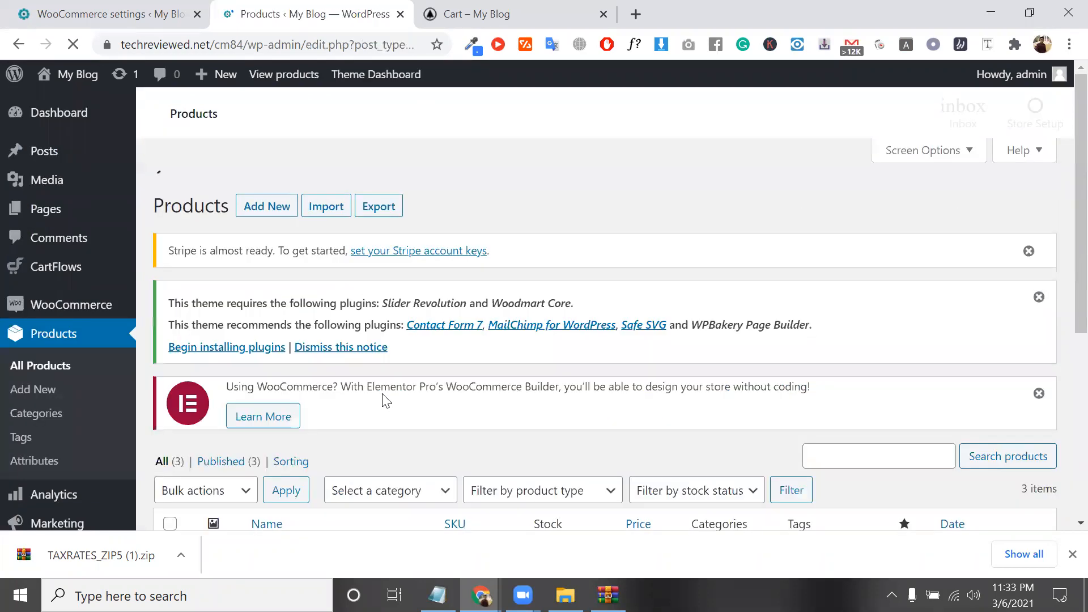
scroll(281, 250, "down", 5)
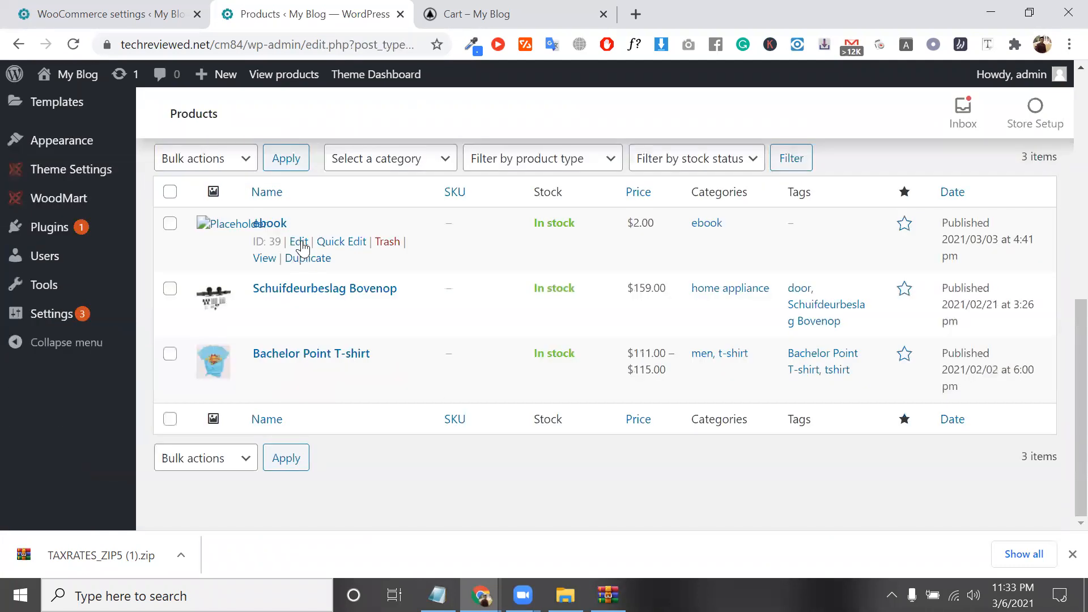
left_click(299, 243)
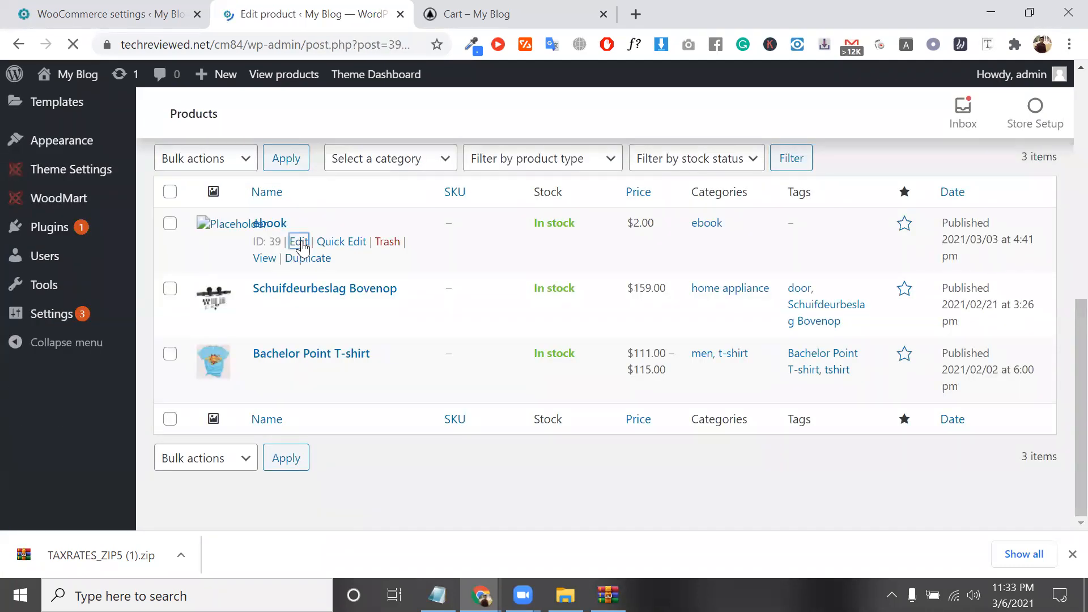
Examine the ebook's product data, including its General, download and tax settings, for a shipping option.
scroll(403, 289, "down", 6)
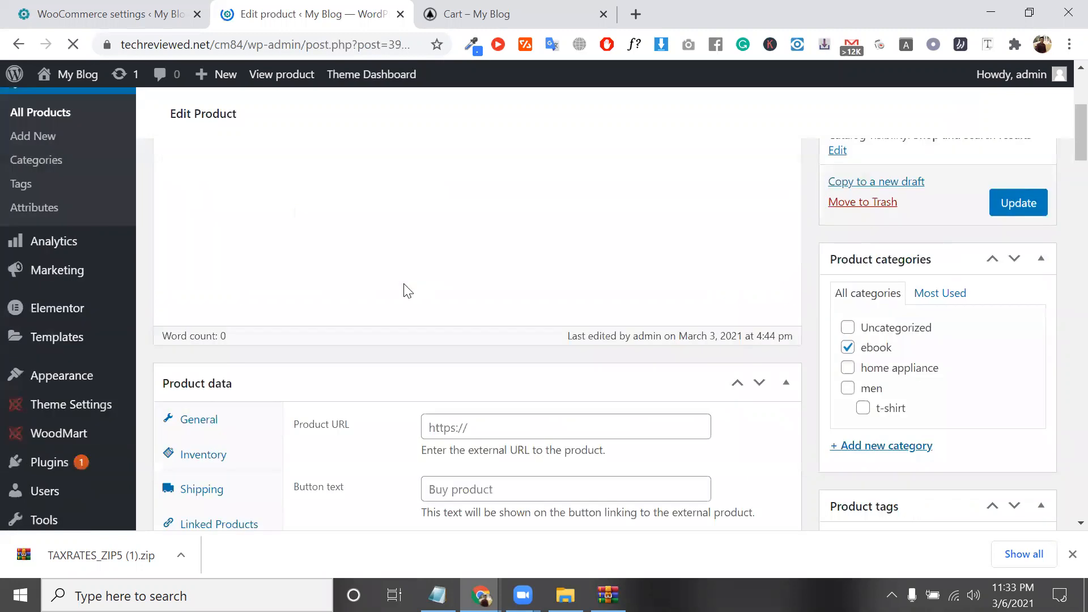
scroll(403, 289, "up", 4)
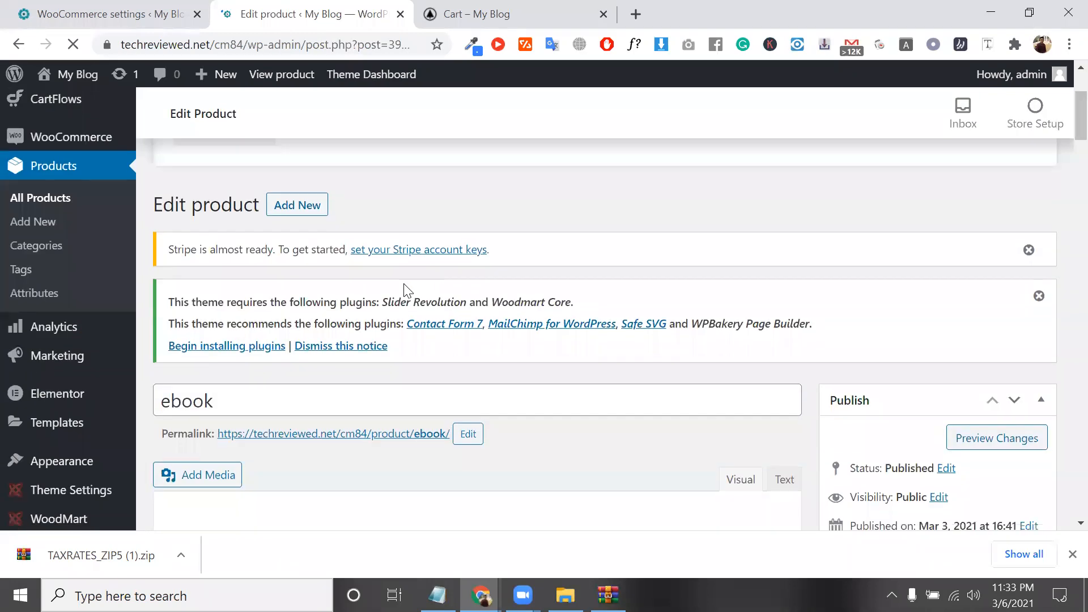
scroll(405, 285, "down", 10)
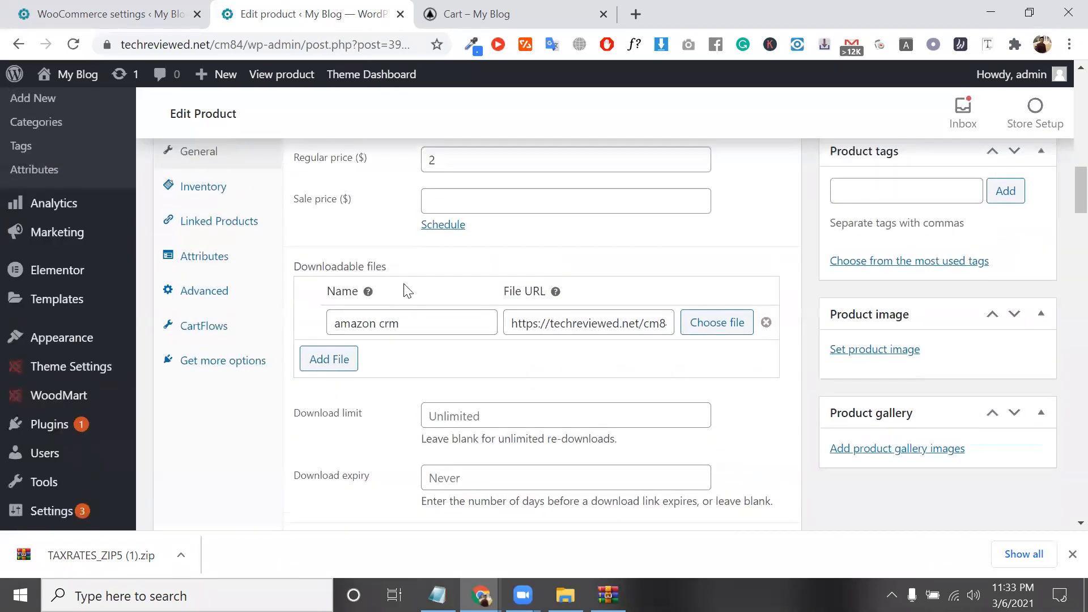
scroll(404, 289, "up", 4)
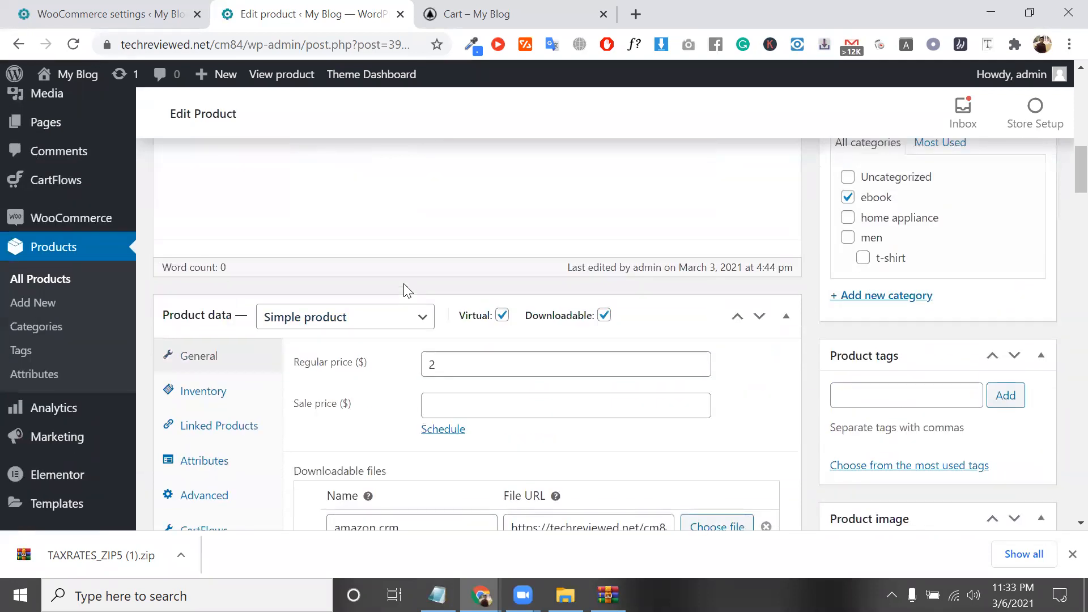
scroll(364, 300, "down", 2)
scroll(364, 300, "down", 2)
scroll(468, 316, "up", 4)
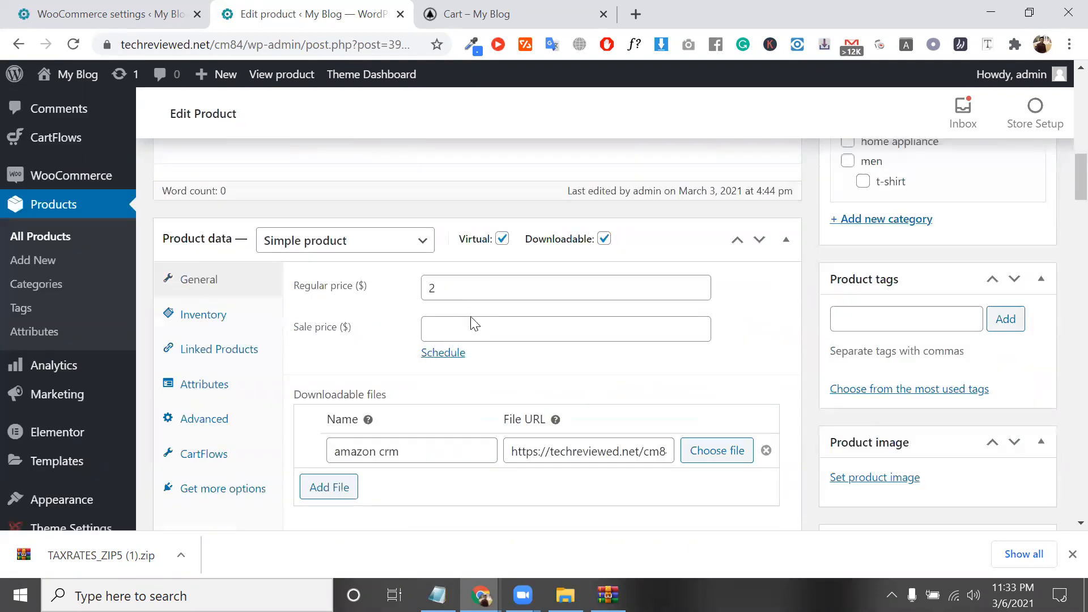
scroll(469, 316, "down", 5)
scroll(471, 323, "down", 6)
scroll(472, 273, "up", 2)
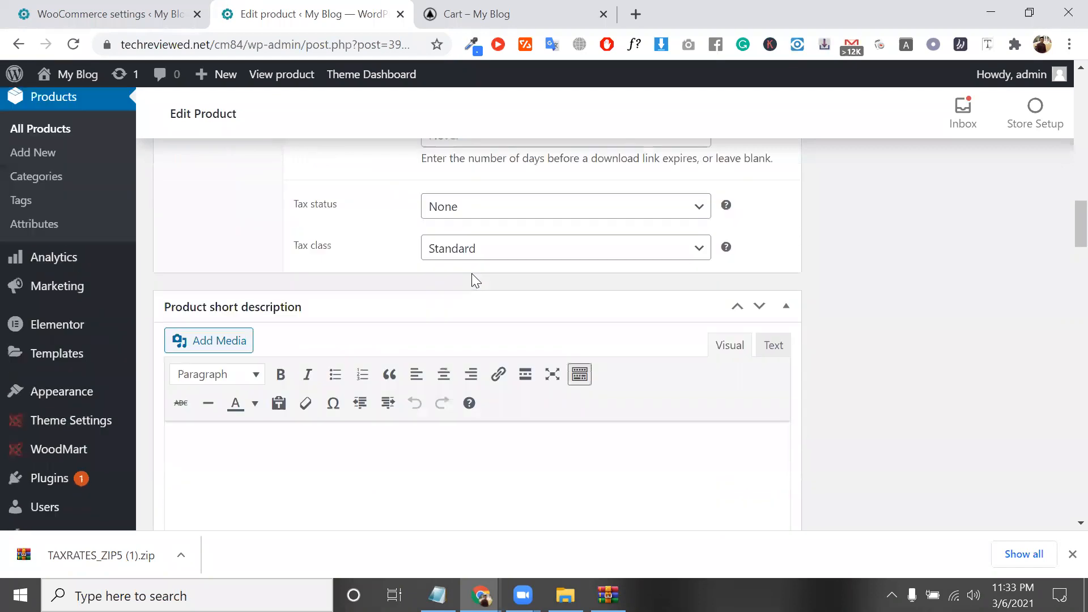
scroll(472, 263, "up", 5)
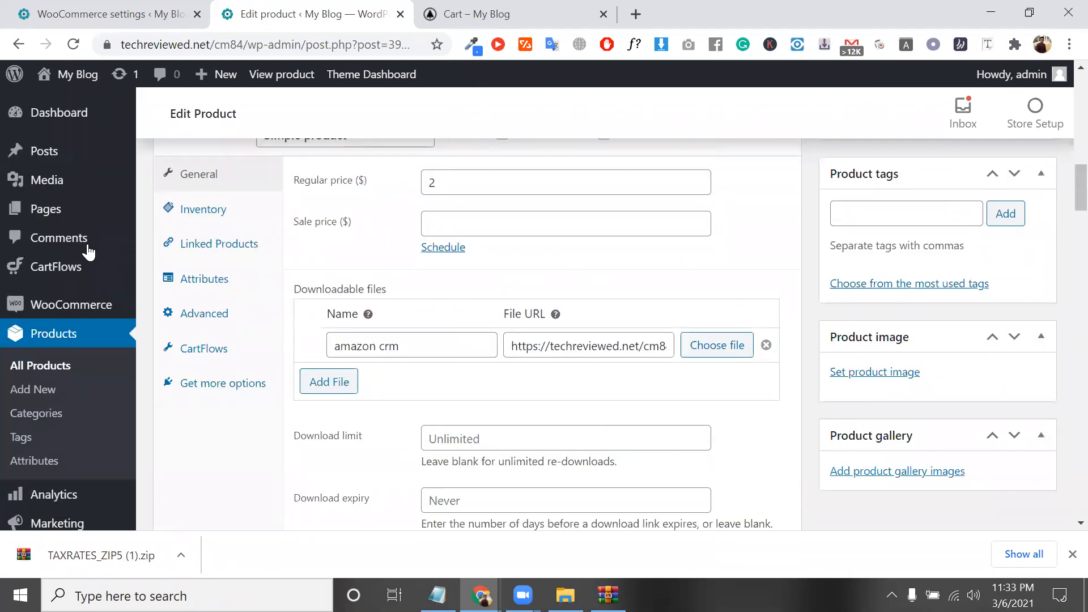
scroll(515, 282, "up", 2)
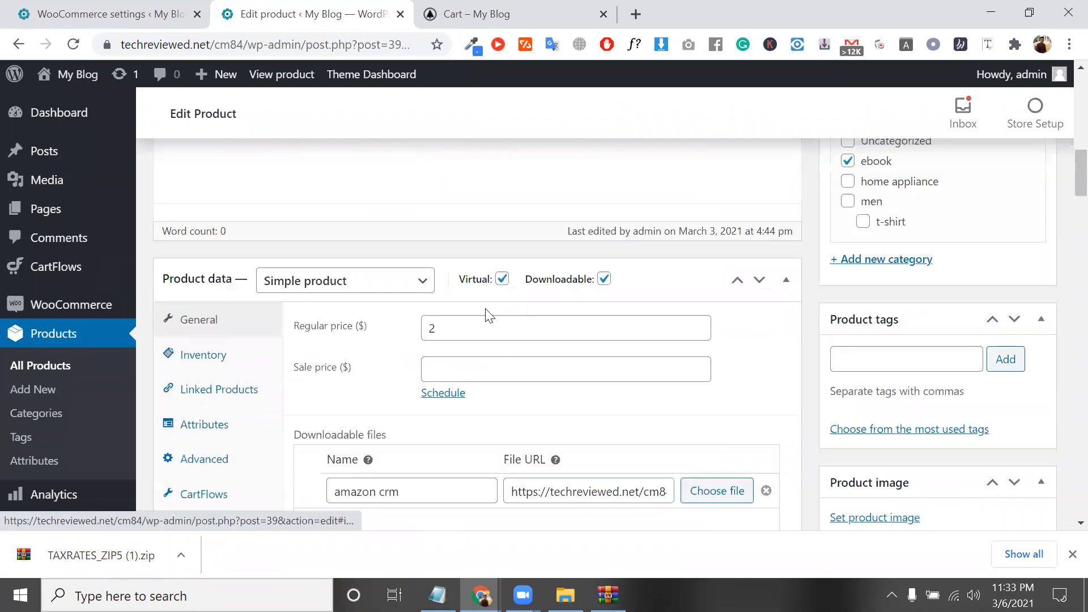
Turn off the Virtual option for the ebook product and set its shipping class to standard.
left_click(502, 279)
left_click(218, 392)
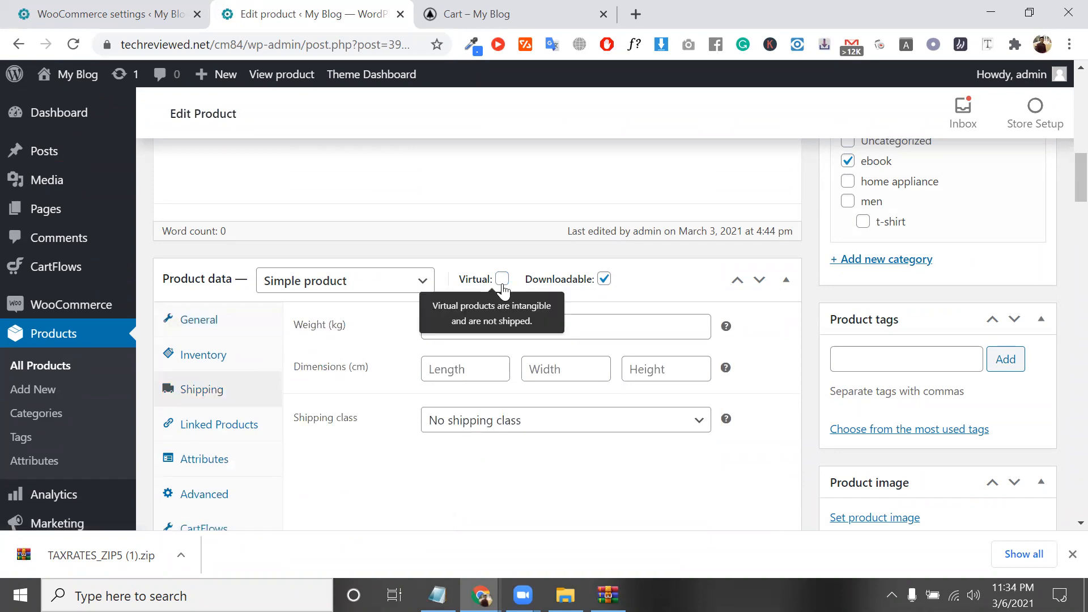
left_click(553, 429)
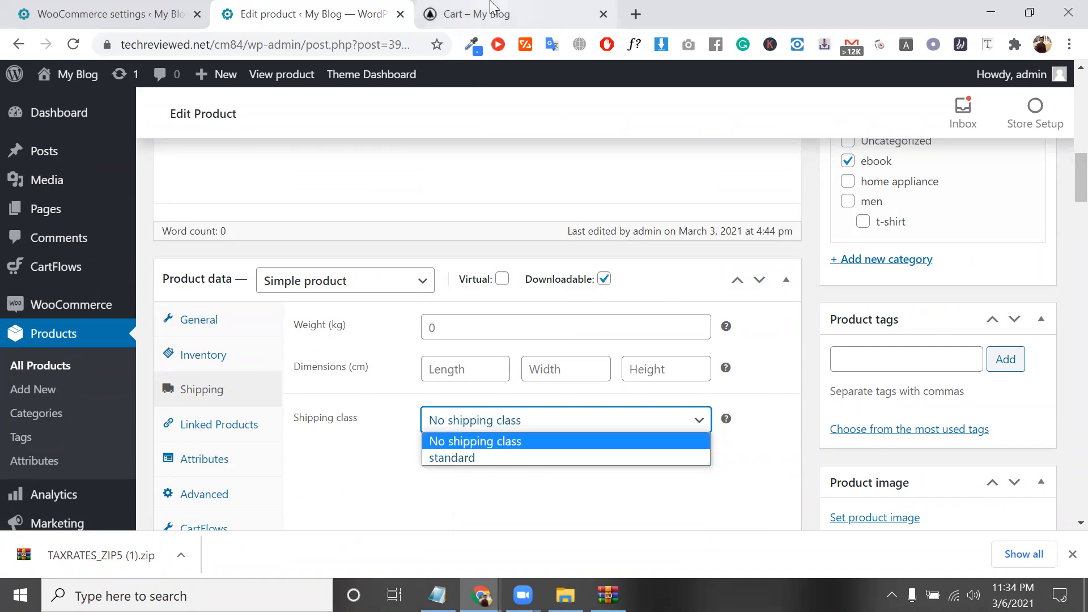
left_click(411, 447)
left_click(394, 264)
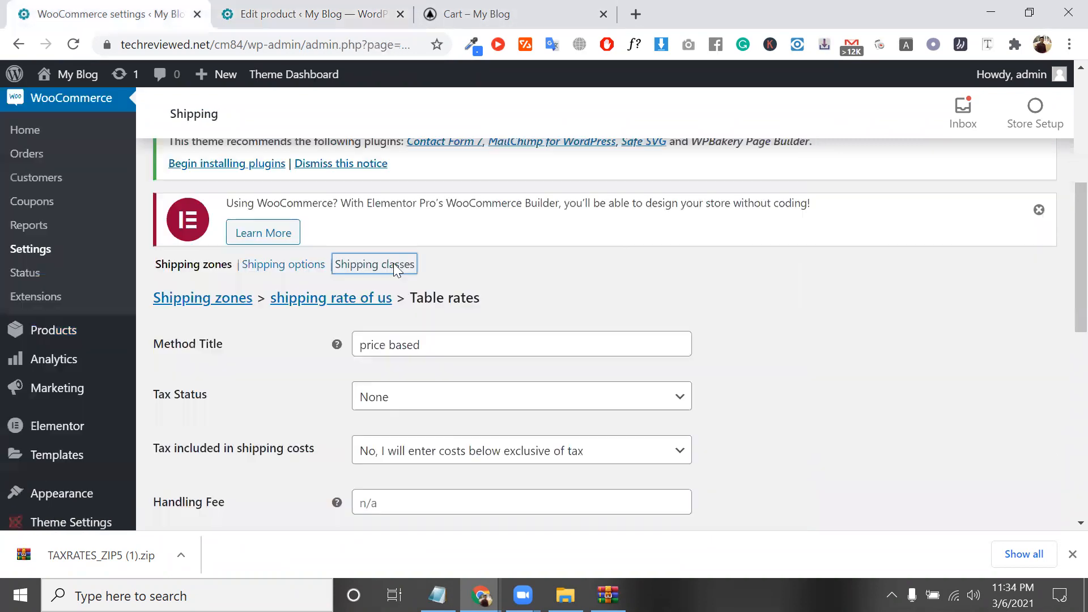
left_click(314, 14)
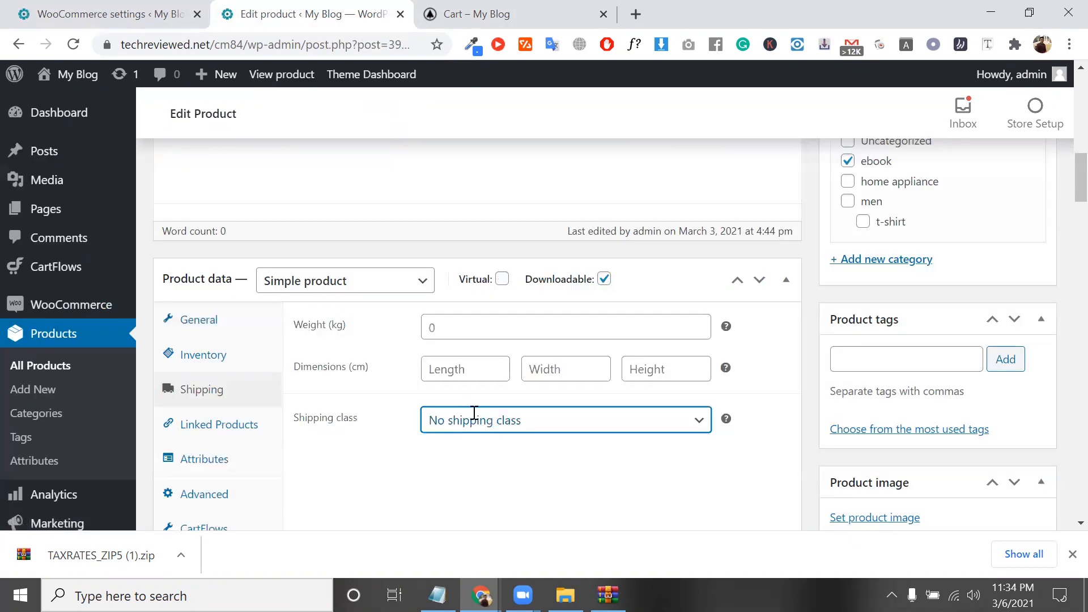
left_click(513, 436)
left_click(515, 460)
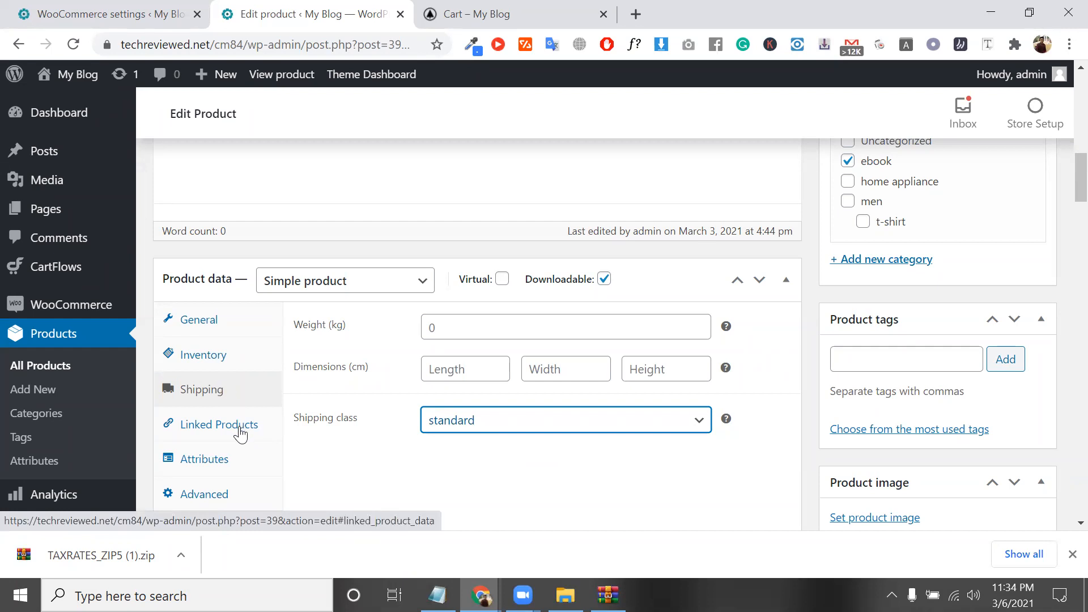
Examine the ebook's Linked Products settings for upsells and cross-sells, comparing them with its shipping settings.
left_click(234, 432)
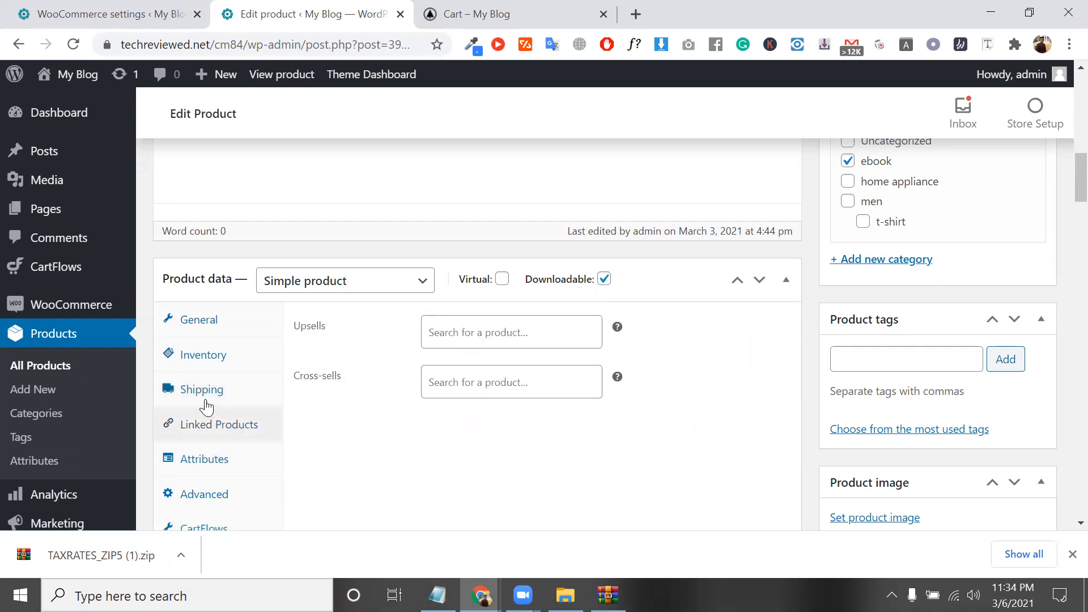
scroll(209, 431, "down", 3)
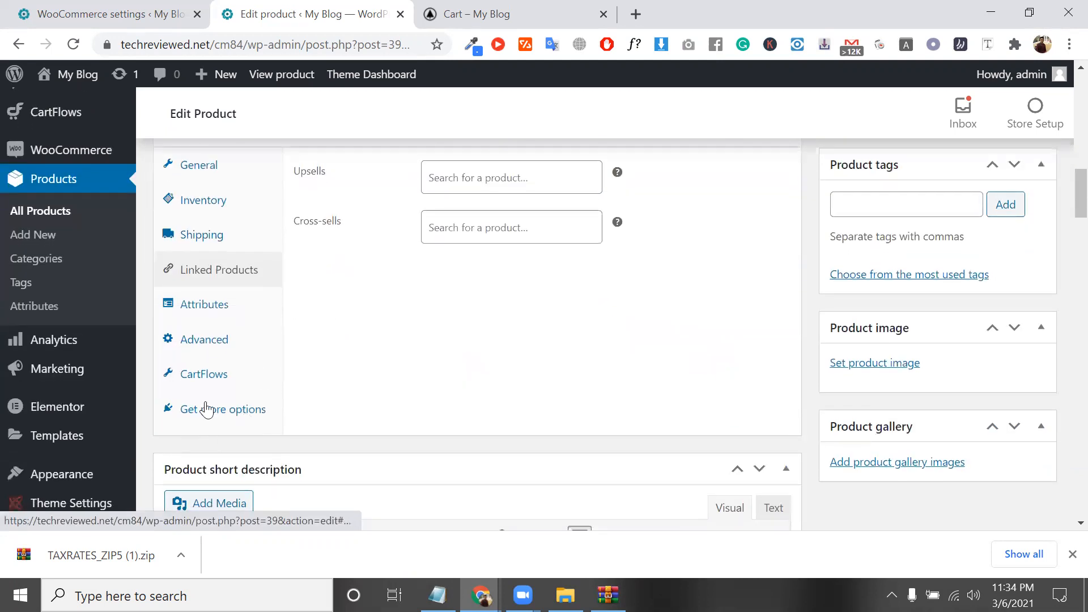
scroll(224, 382, "up", 1)
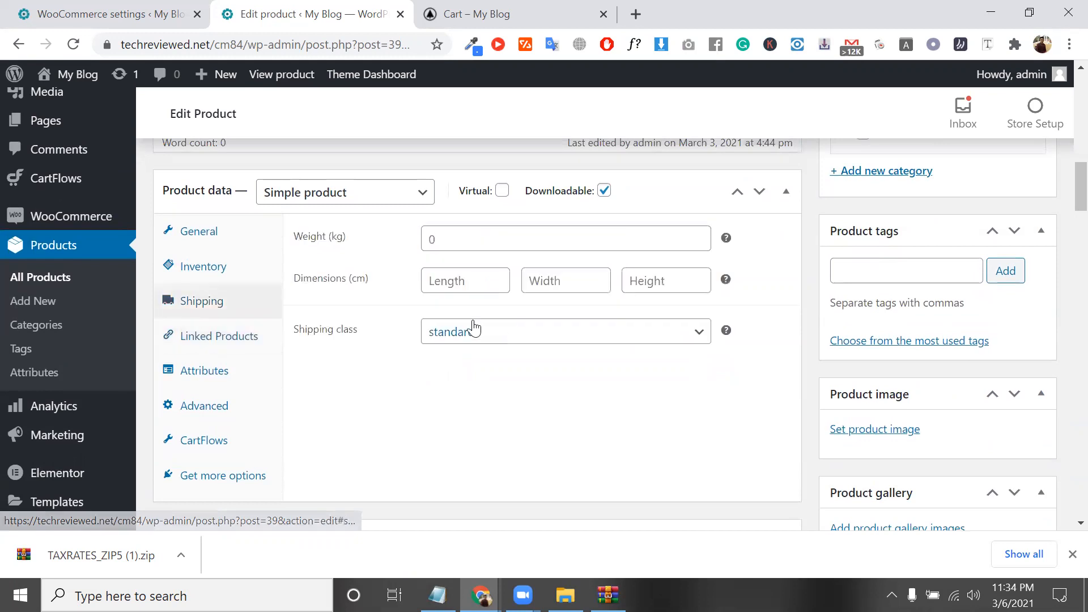
left_click(211, 342)
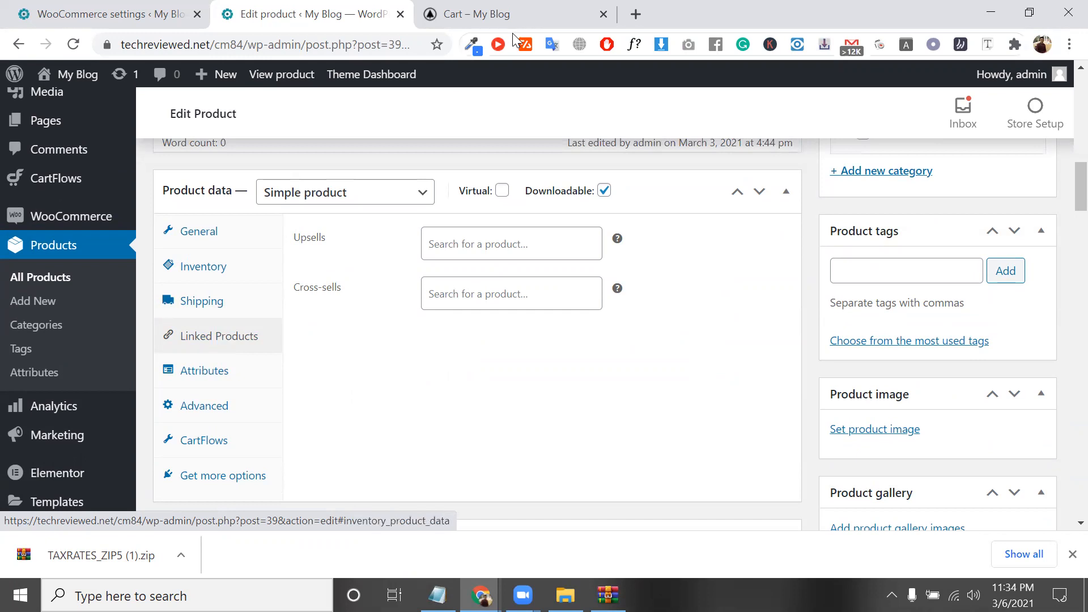
Open aliexpress.com in a new browser tab, keeping the ebook's edit page open.
left_click(649, 17)
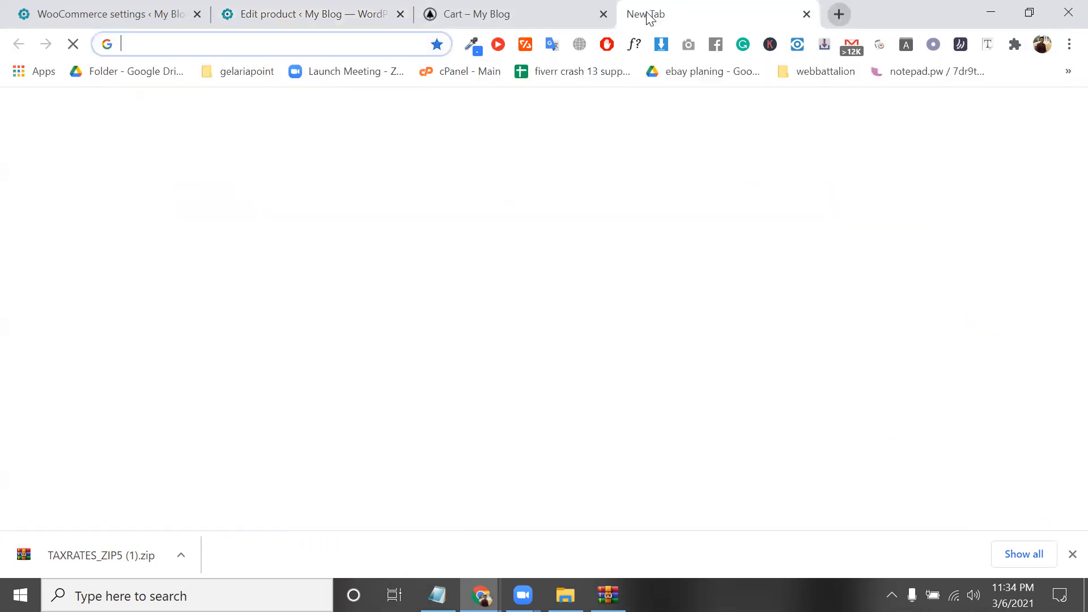
type("a")
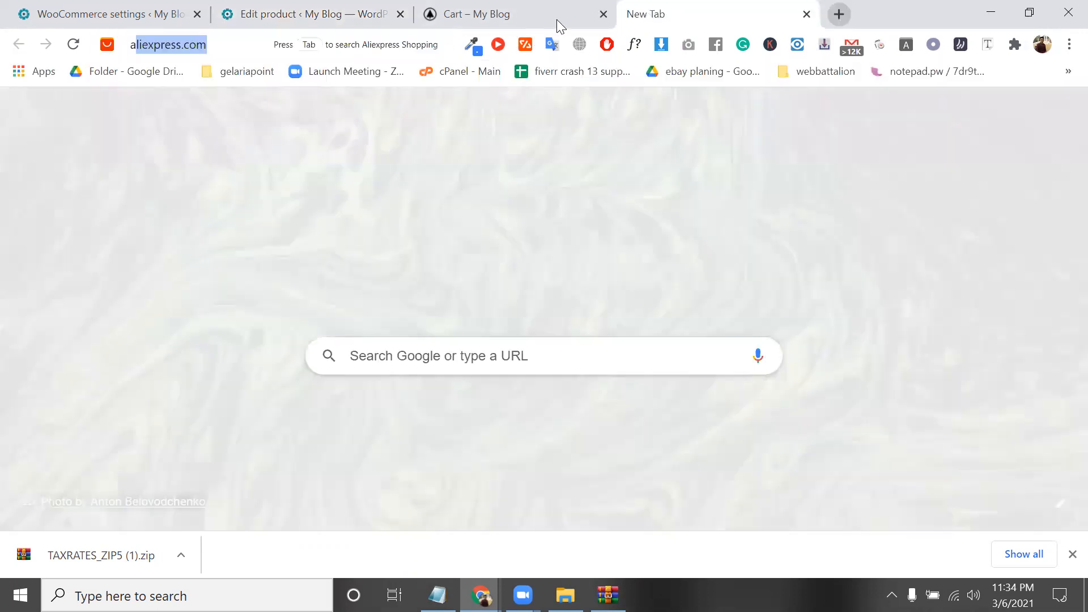
type("li")
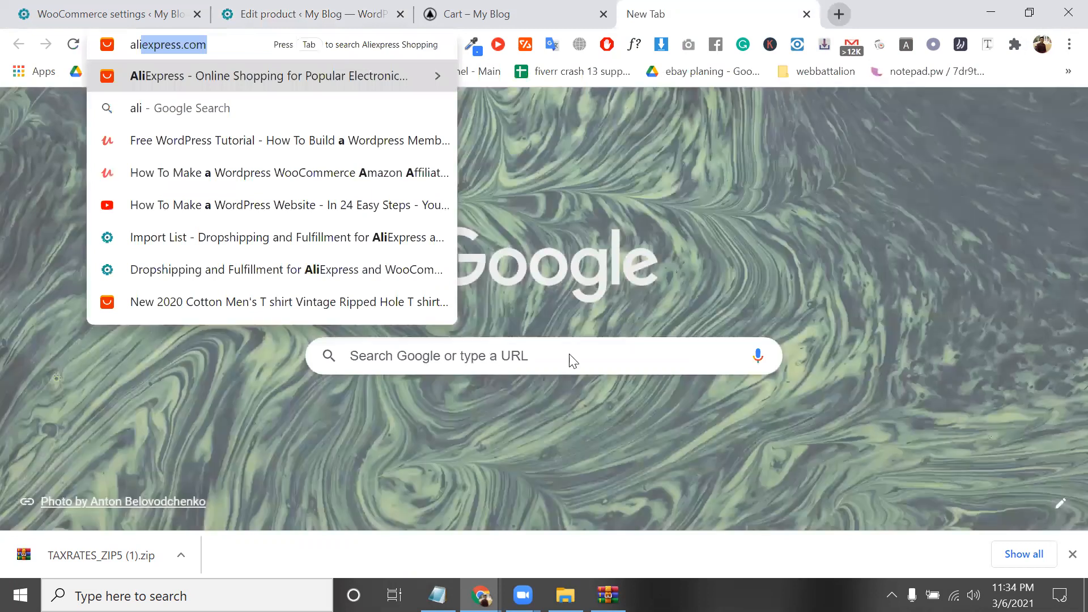
key("Return")
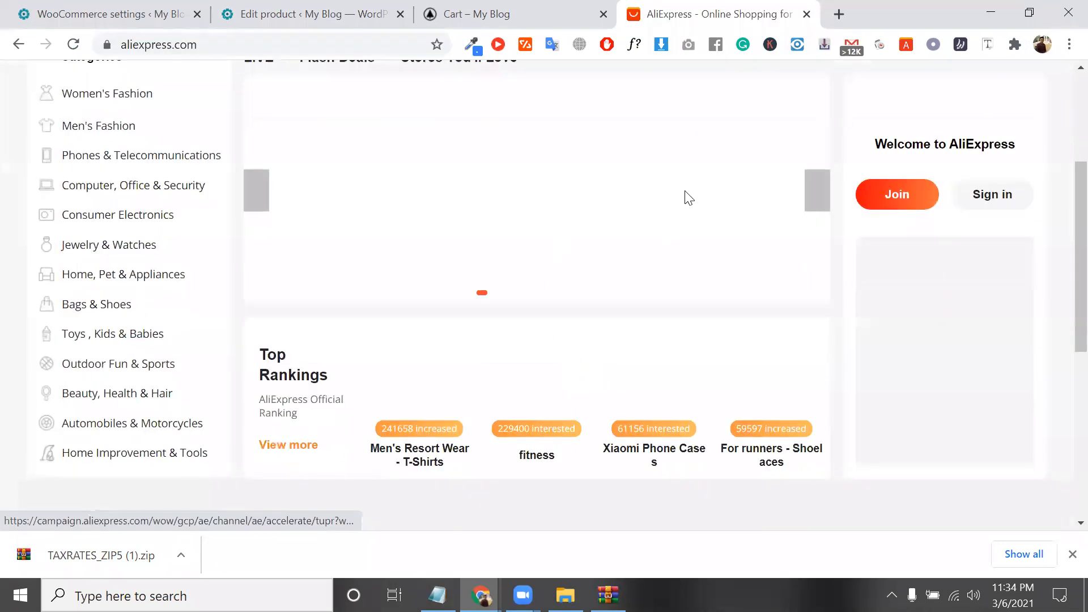
Browse the AliExpress home page and the fitness Top Rankings, and return to the home page.
scroll(535, 289, "down", 5)
scroll(540, 207, "up", 1)
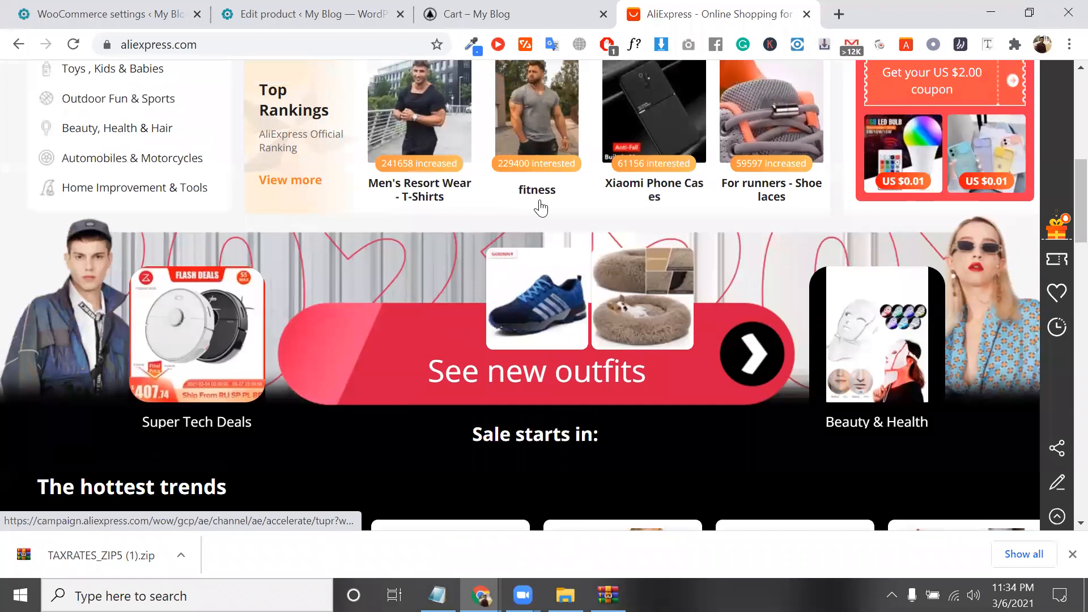
scroll(543, 214, "up", 3)
left_click(396, 309)
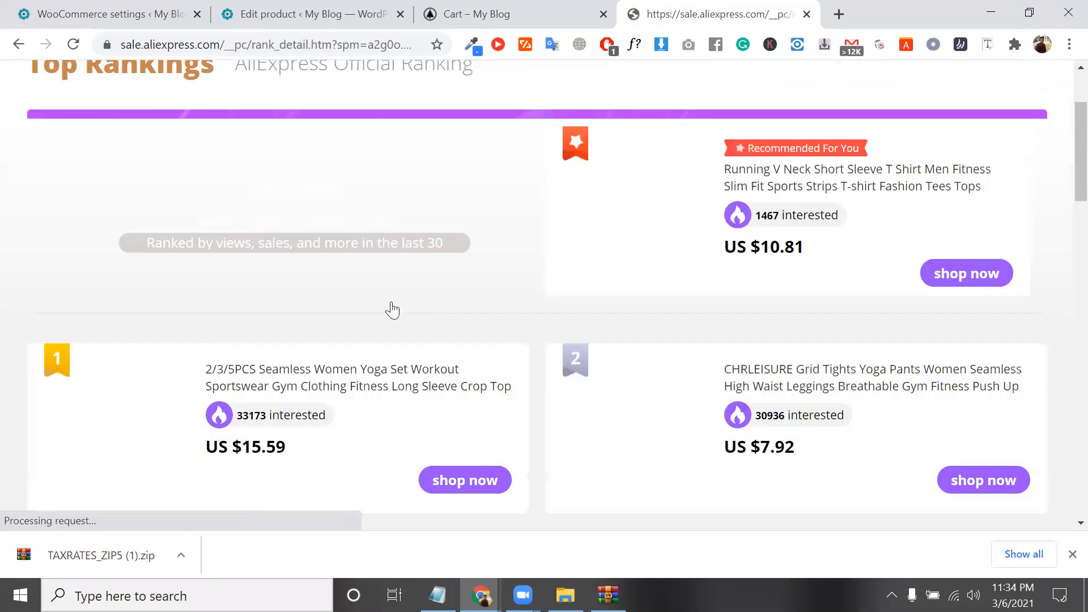
scroll(257, 231, "down", 4)
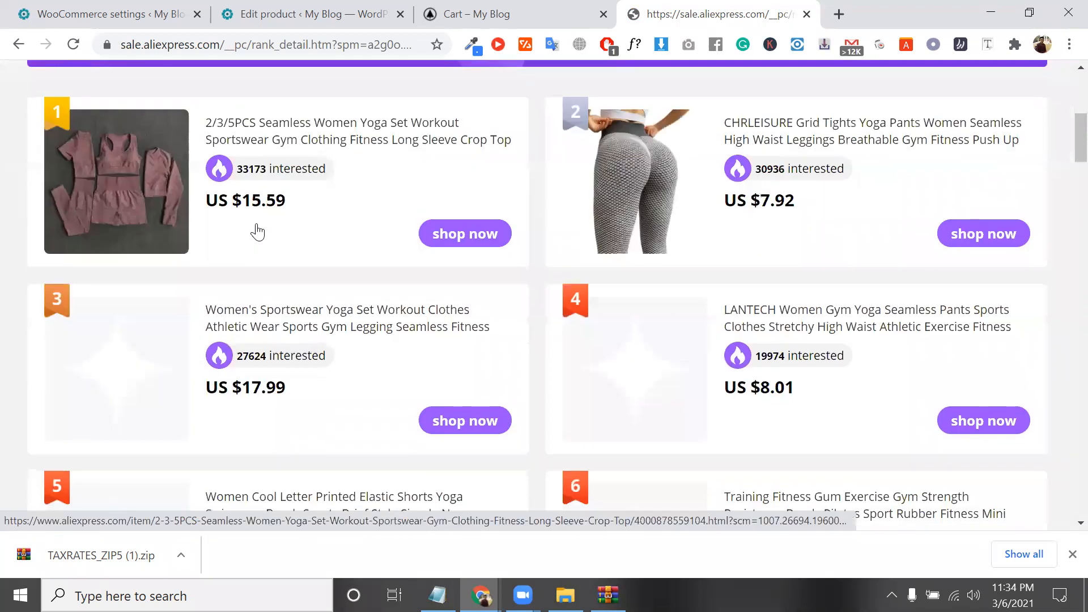
scroll(256, 231, "down", 8)
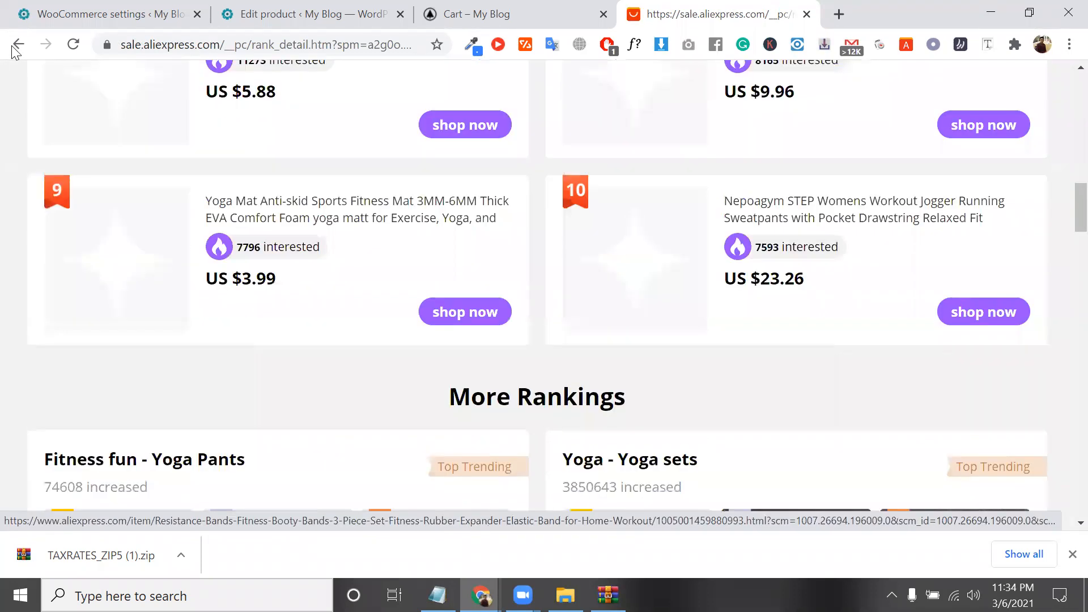
left_click(16, 47)
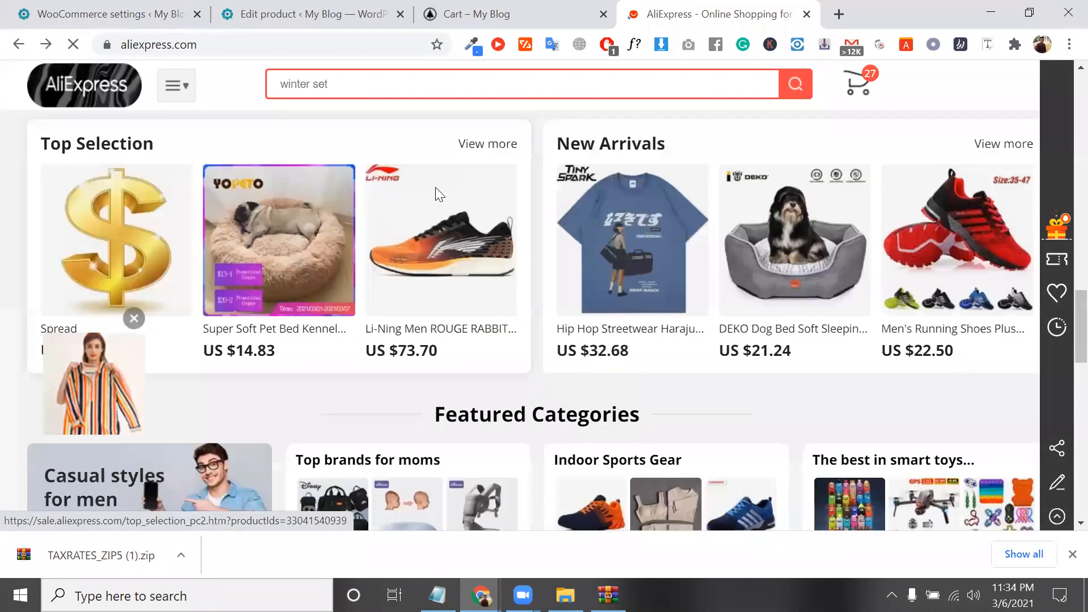
Open the Super Soft Pet Bed Kennel product page from the AliExpress Top Selection.
left_click(311, 279)
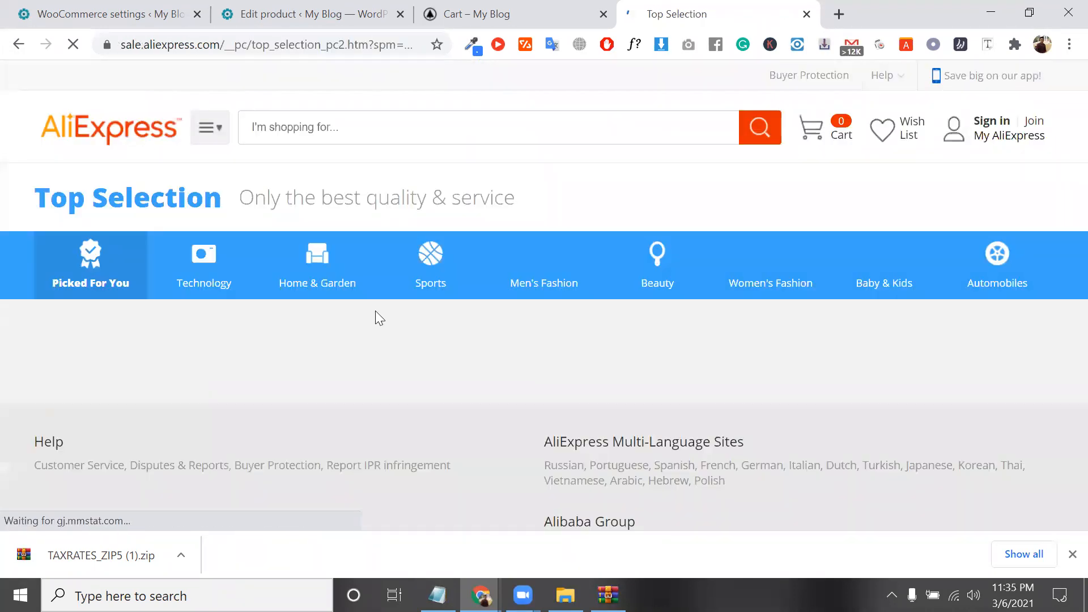
scroll(376, 310, "down", 3)
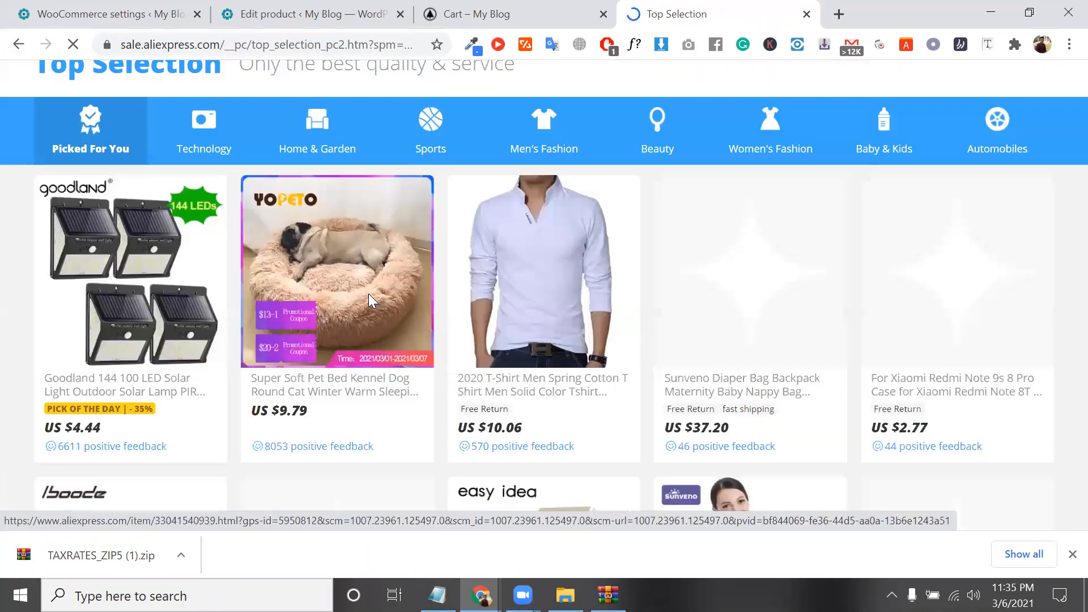
left_click(369, 294)
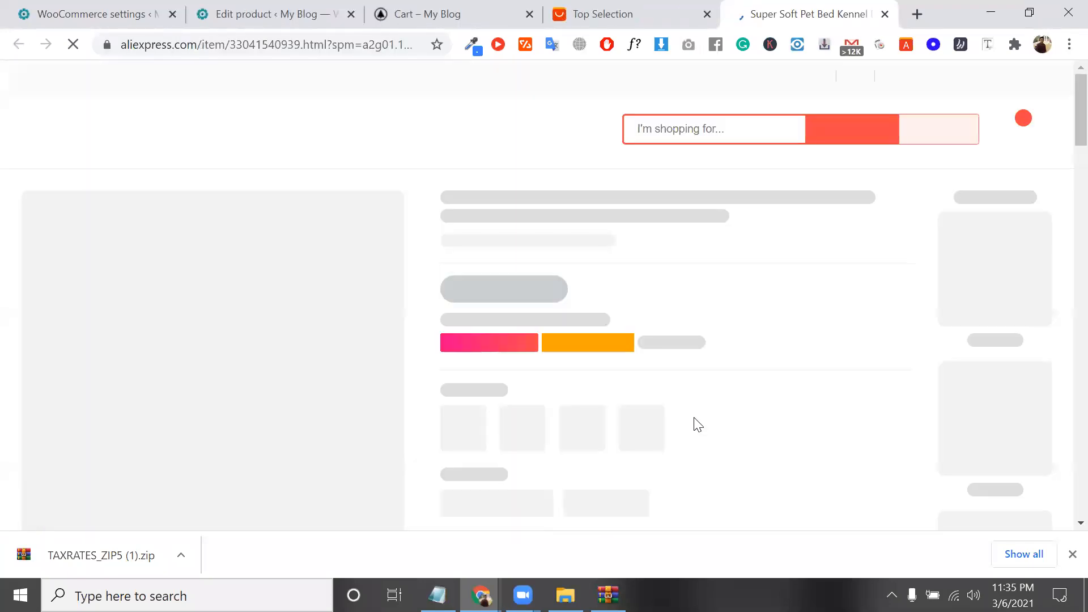
Choose the 50cm pet bed shipped from China and add one to the AliExpress cart.
scroll(694, 423, "down", 2)
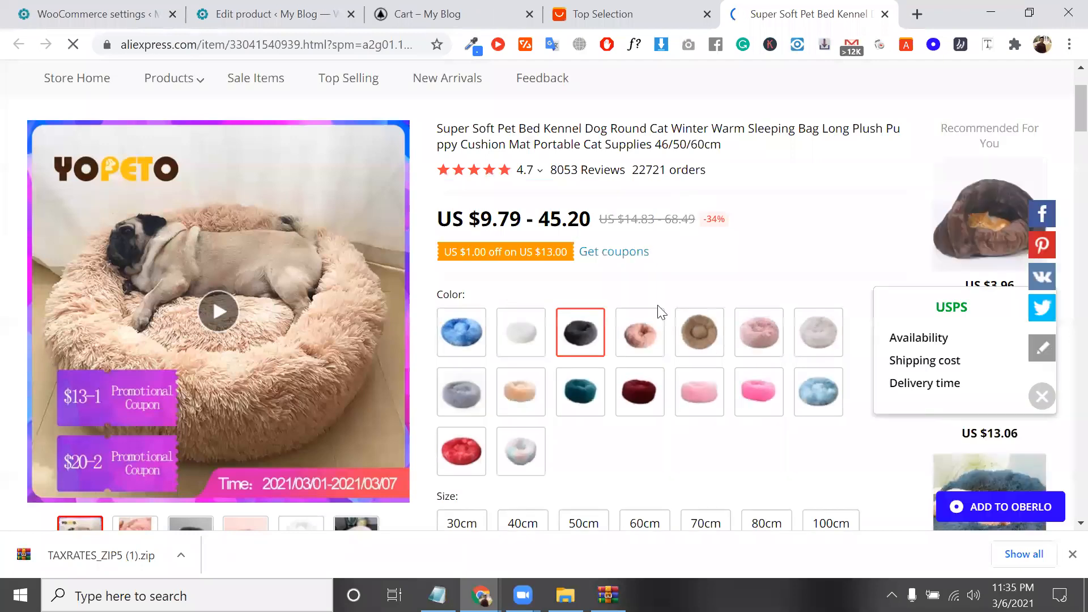
scroll(582, 327, "down", 4)
left_click(582, 327)
left_click(582, 319)
scroll(618, 408, "down", 2)
left_click(630, 456)
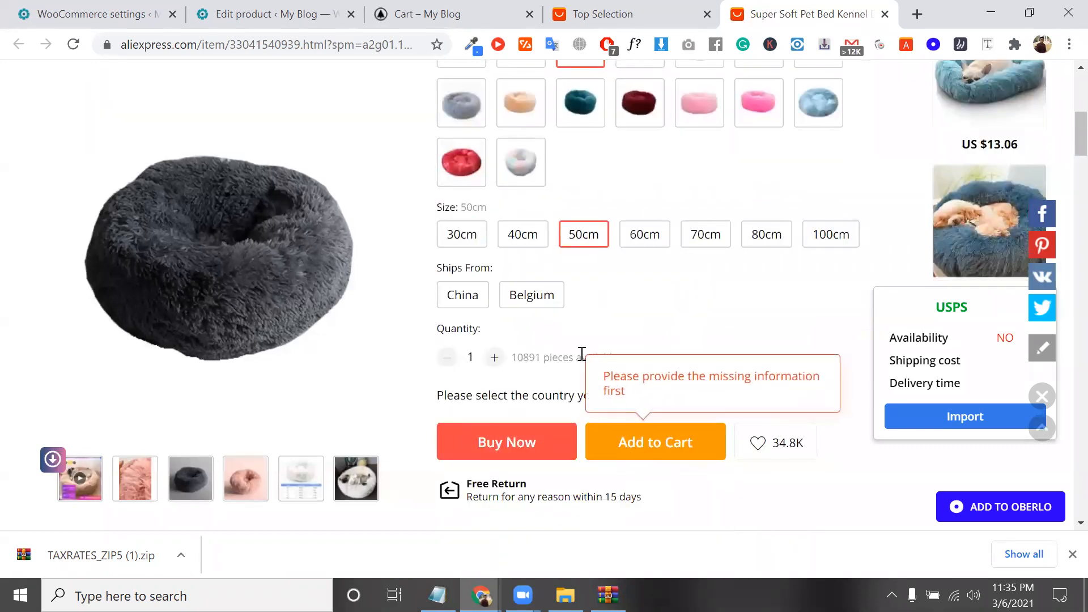
left_click(515, 305)
left_click(448, 318)
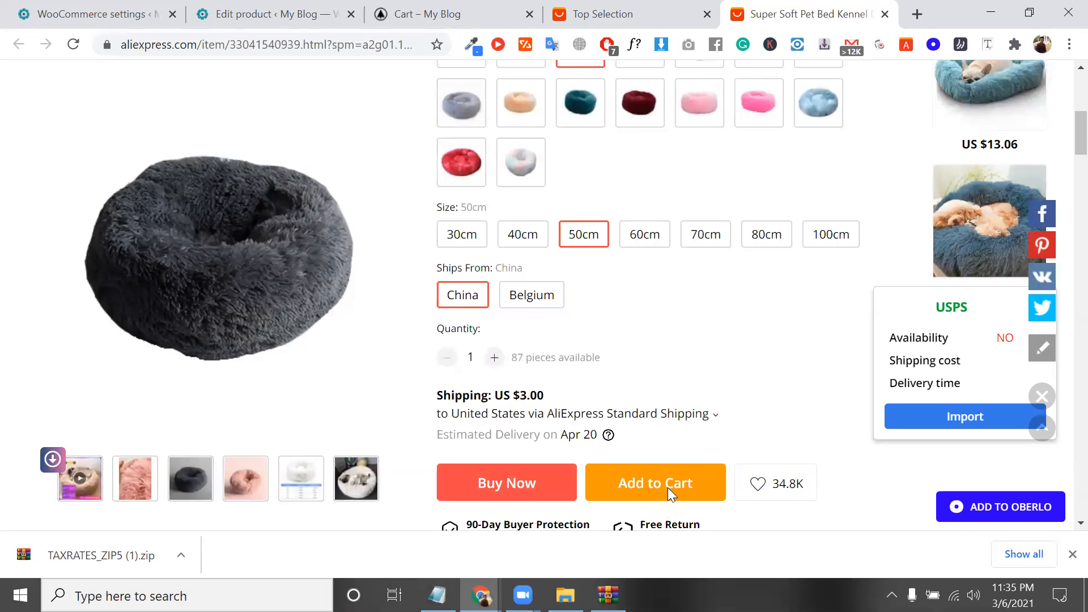
left_click(669, 491)
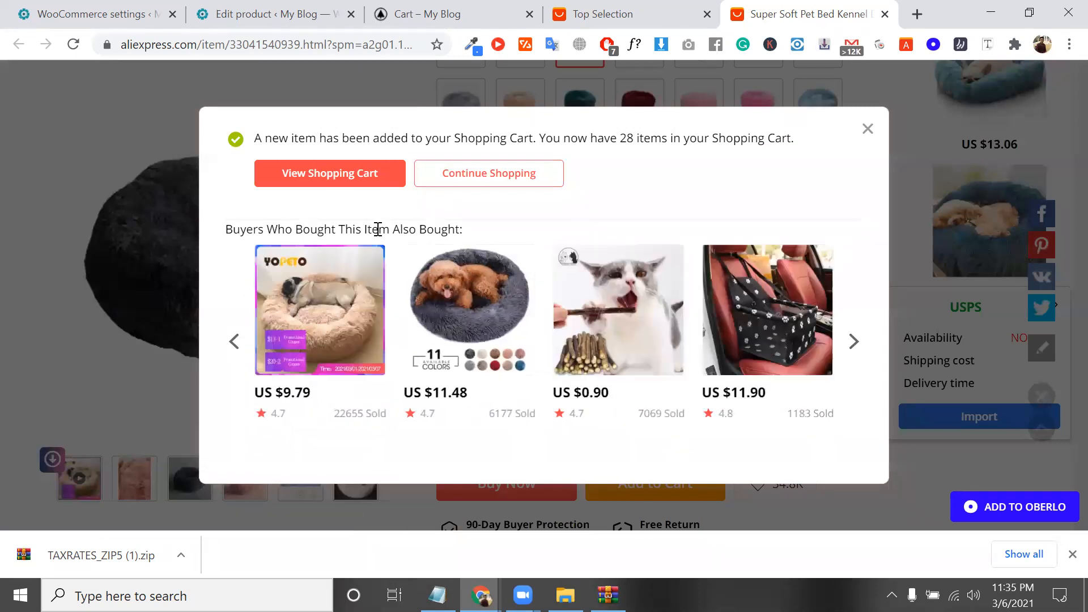
Highlight the "Buyers Who Bought This Item Also Bought" heading, view its suggestions, and return to the ebook's edit page.
triple_click(378, 229)
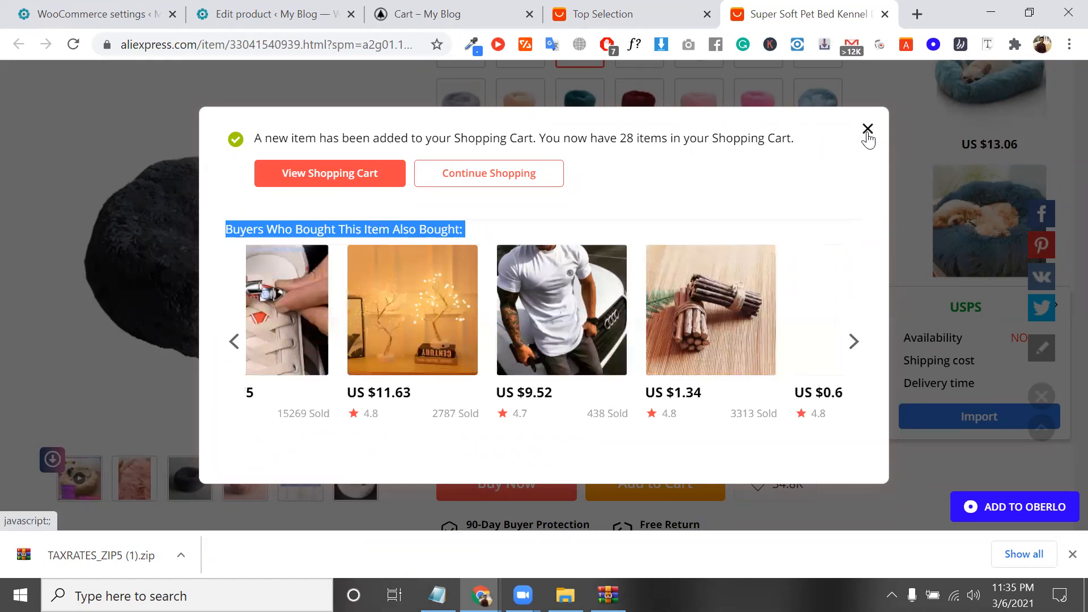
left_click(410, 3)
left_click(308, 2)
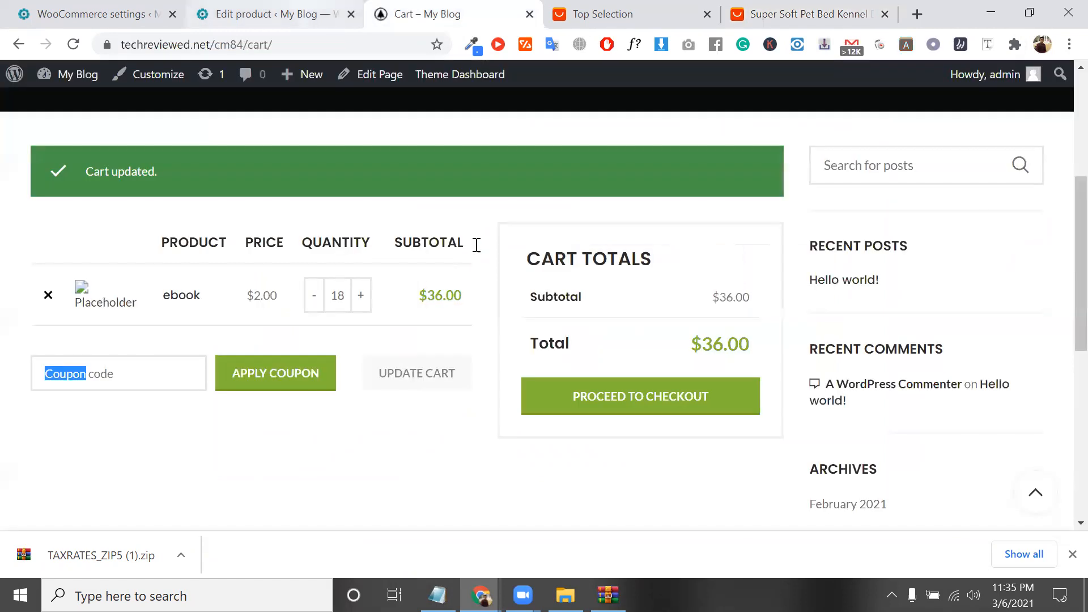
Review the ebook's shipping and general settings, including the options available for its tax class.
left_click(250, 299)
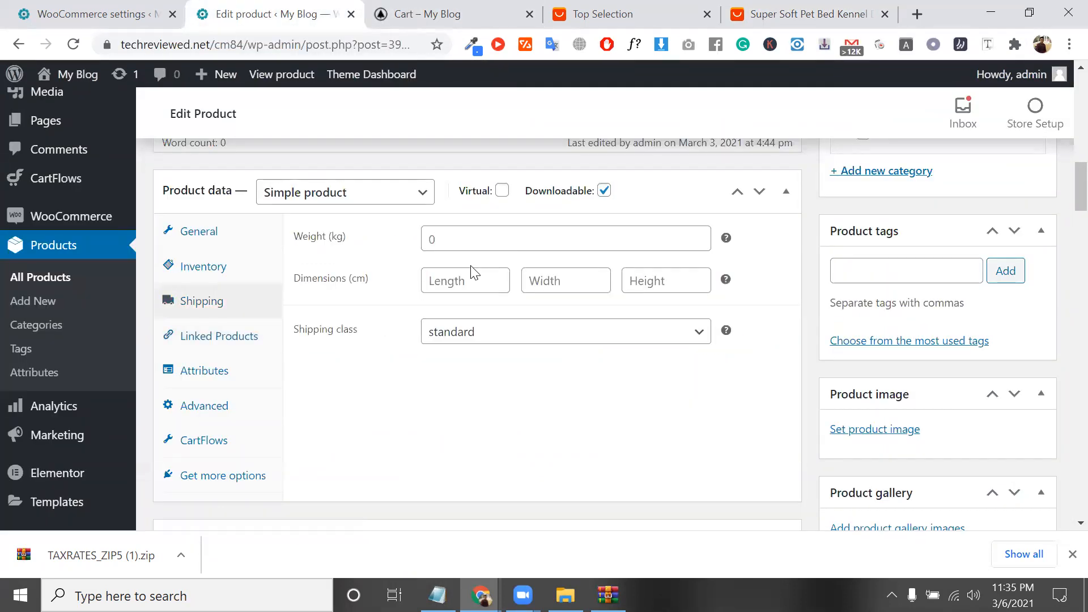
left_click(243, 232)
scroll(477, 318, "down", 1)
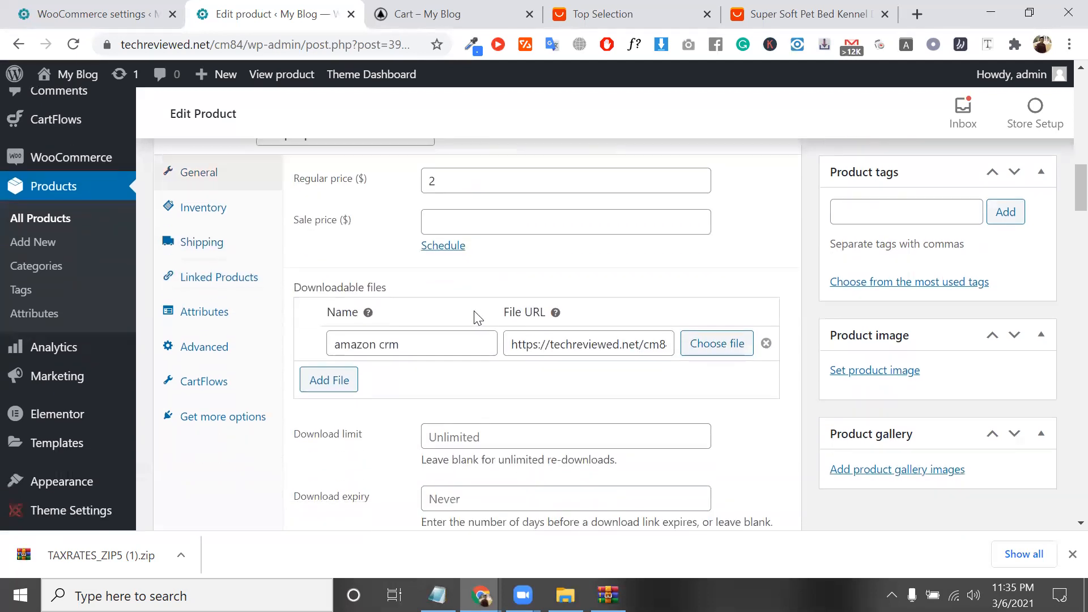
scroll(529, 226, "down", 7)
left_click(542, 260)
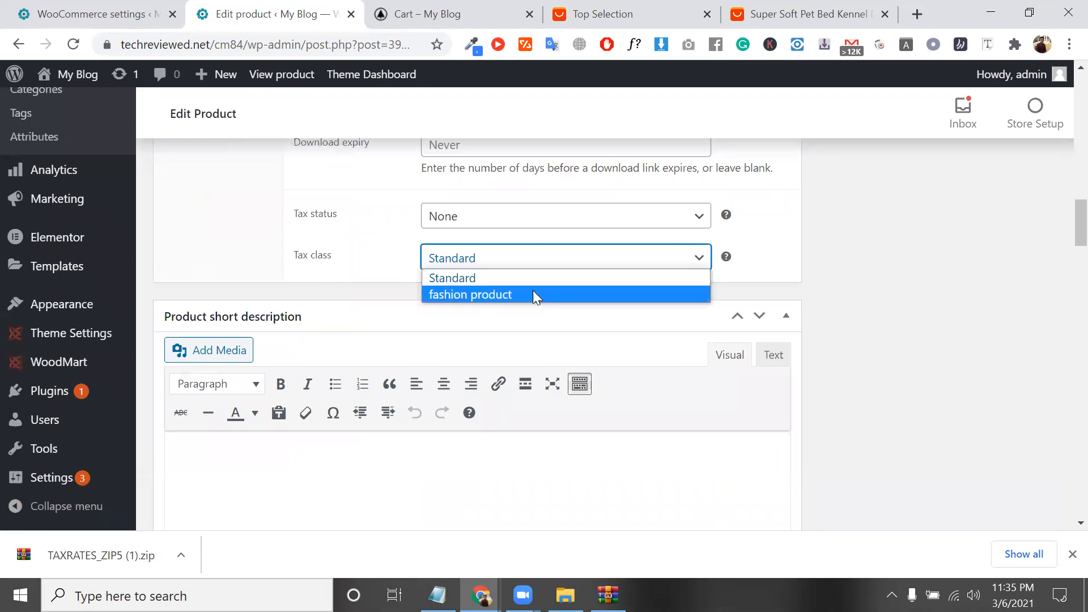
left_click(346, 275)
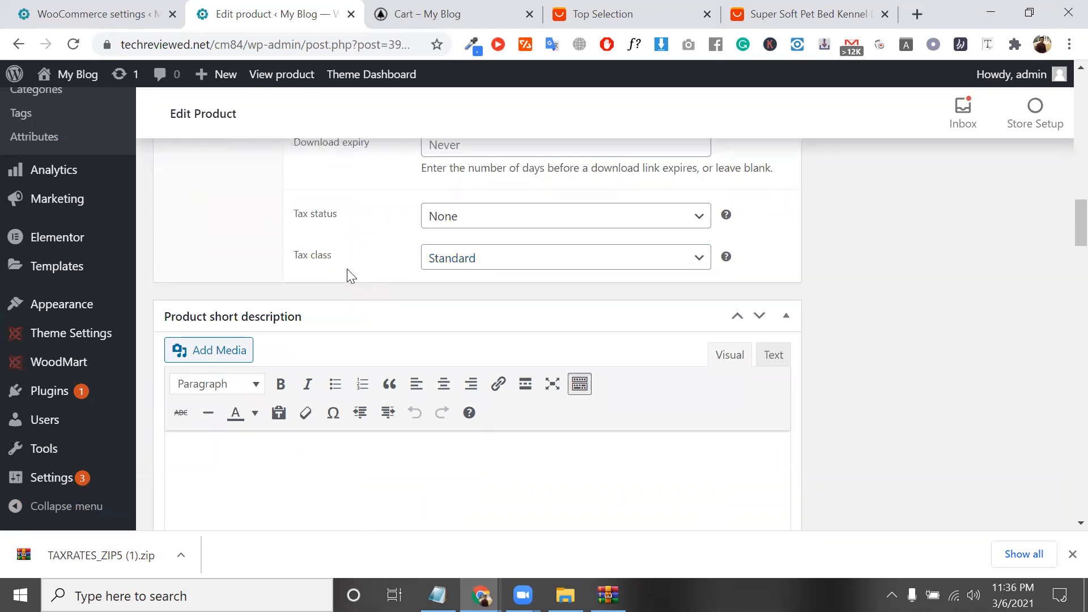
left_click(466, 262)
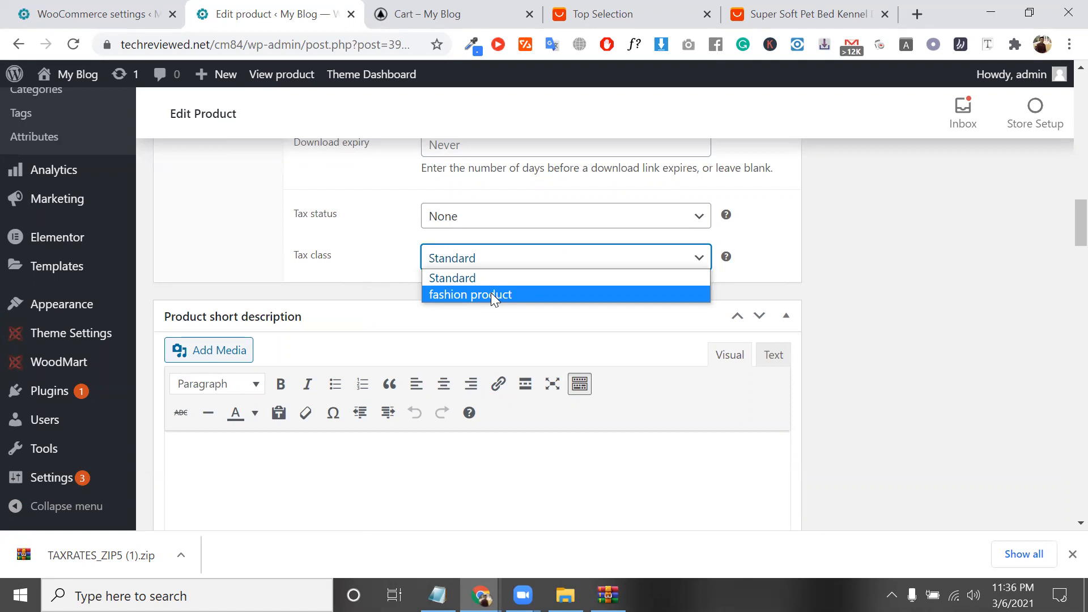
Revisit the ebook's shipping class setting and reopen its Linked Products options.
scroll(210, 204, "up", 4)
scroll(211, 204, "up", 2)
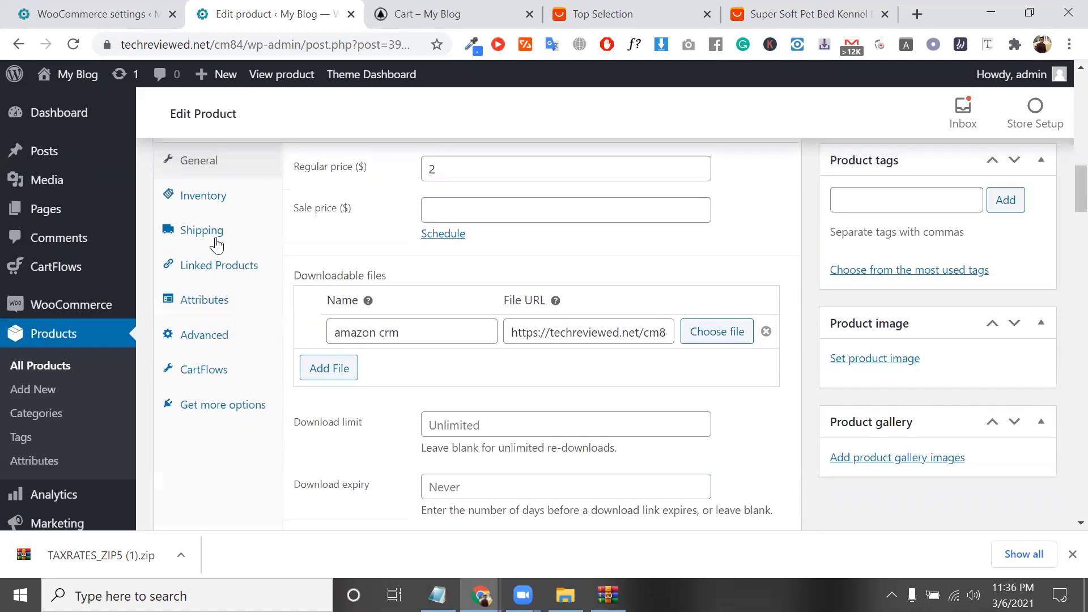
left_click(215, 242)
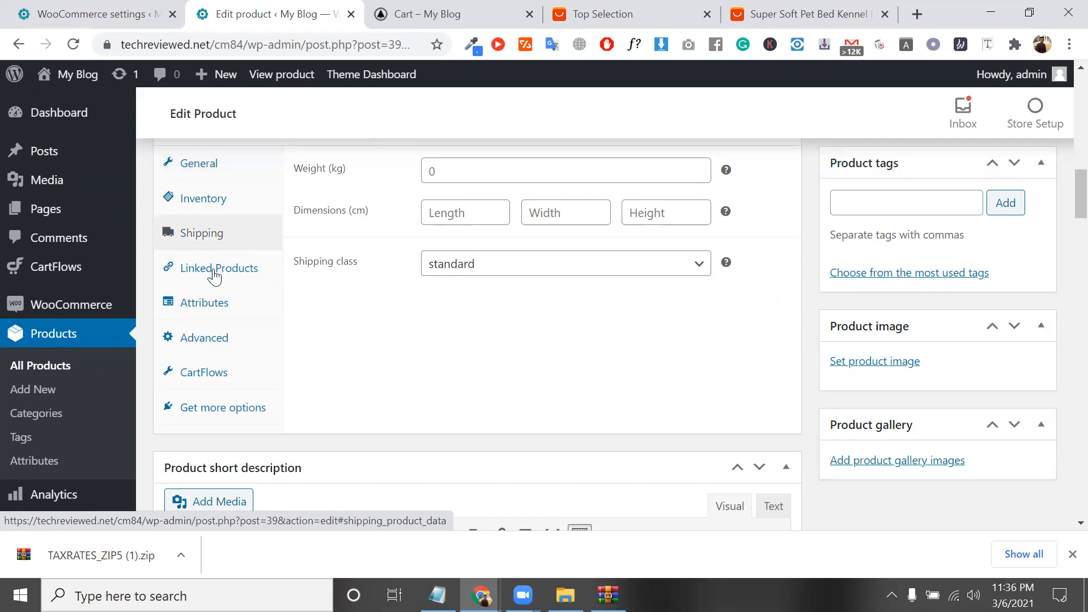
left_click(216, 273)
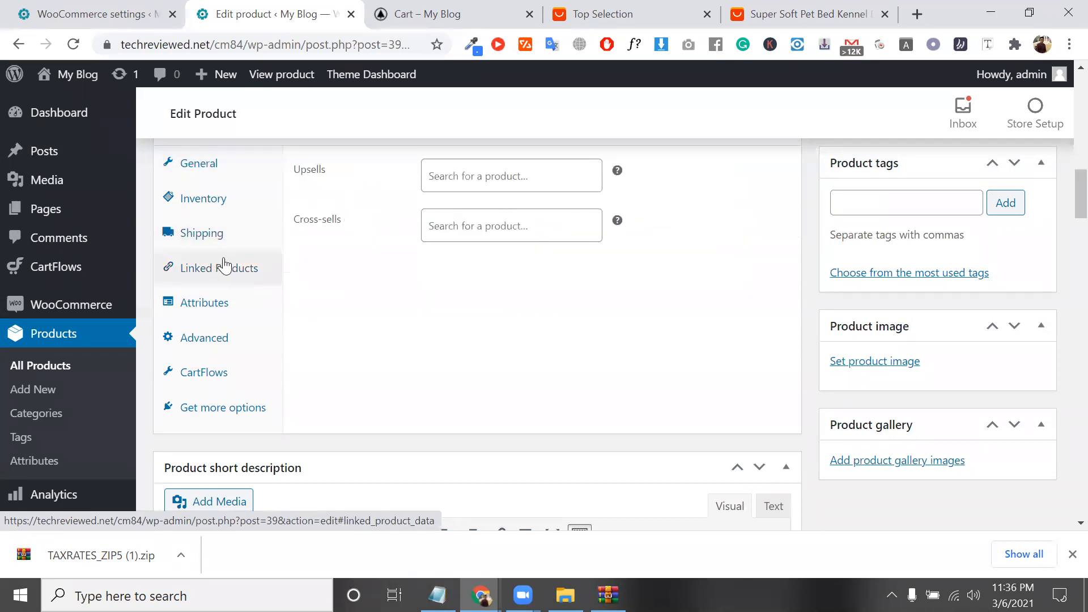
Set the ebook's shipping weight to 150 kg.
left_click(226, 248)
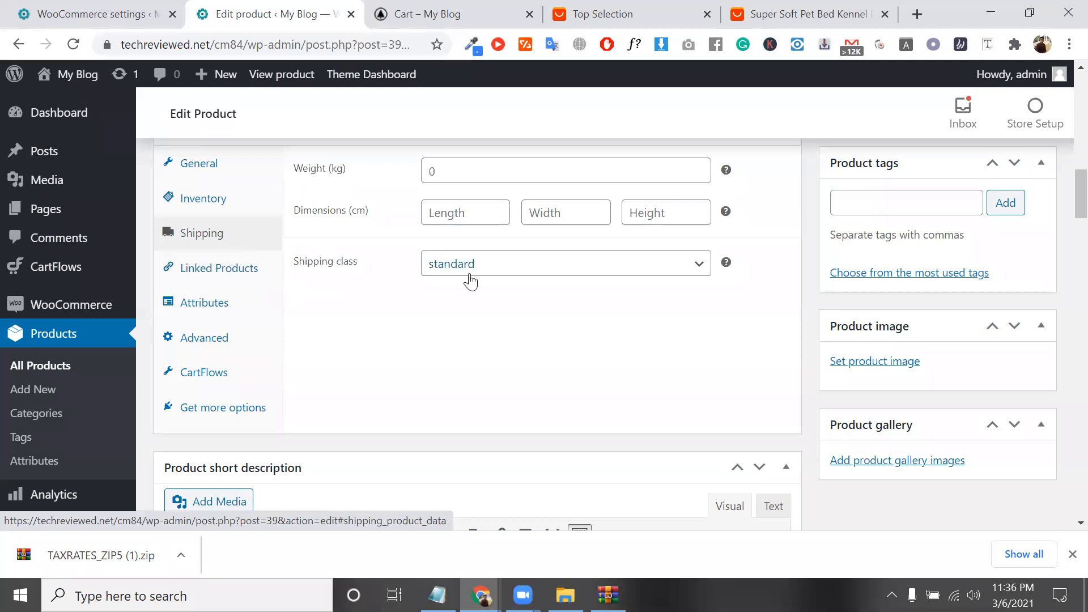
left_click(489, 176)
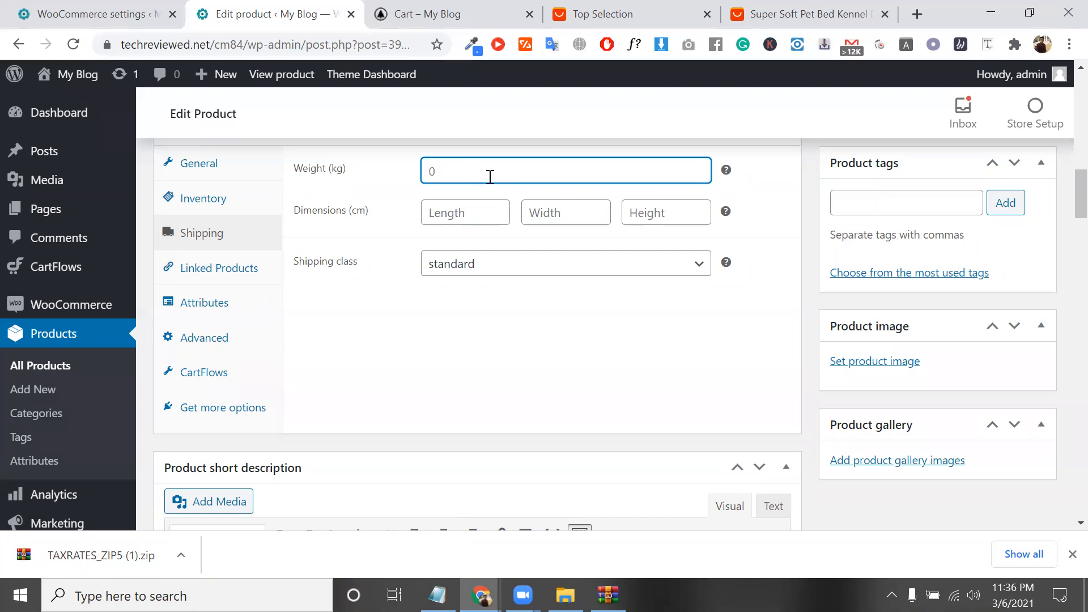
type("1000")
key("BackSpace")
key("BackSpace")
key("BackSpace")
type("50")
triple_click(346, 173)
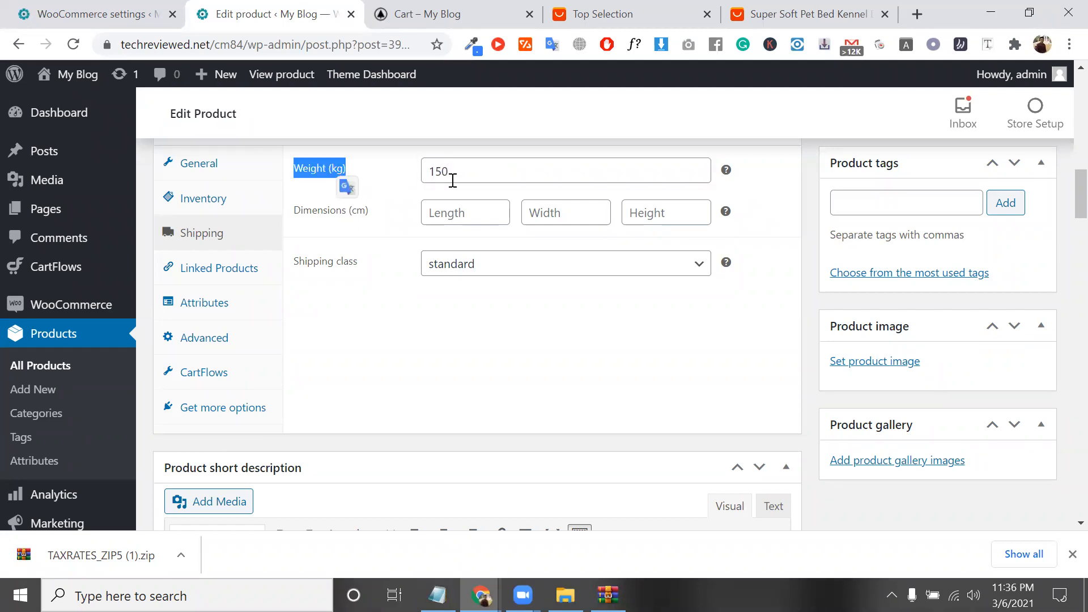
left_click(455, 181)
double_click(455, 180)
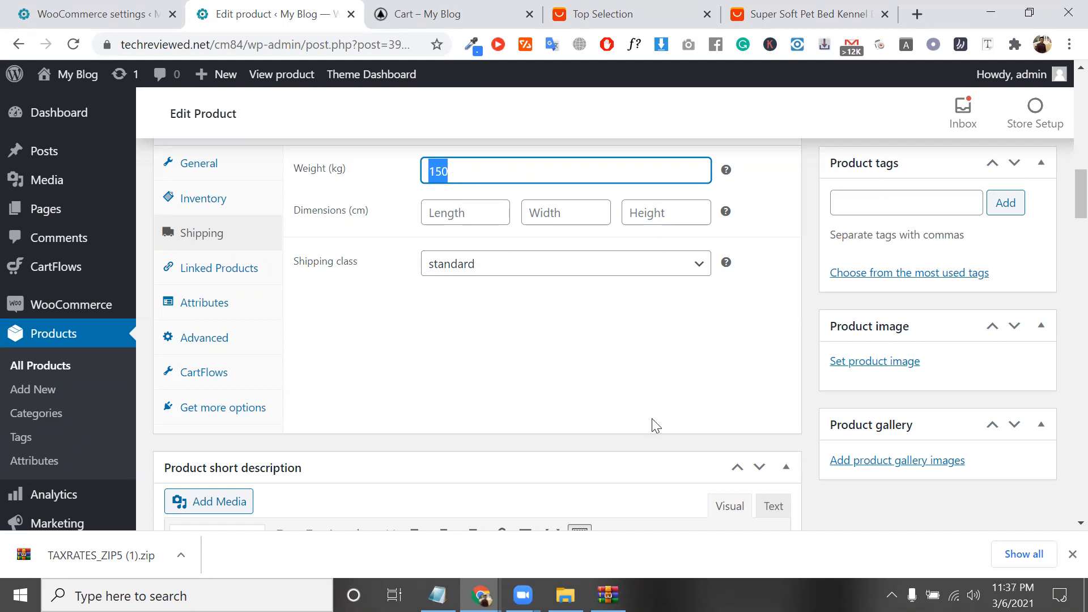
Save the ebook product with its updated shipping settings.
scroll(651, 423, "up", 6)
scroll(1017, 425, "up", 2)
left_click(1016, 416)
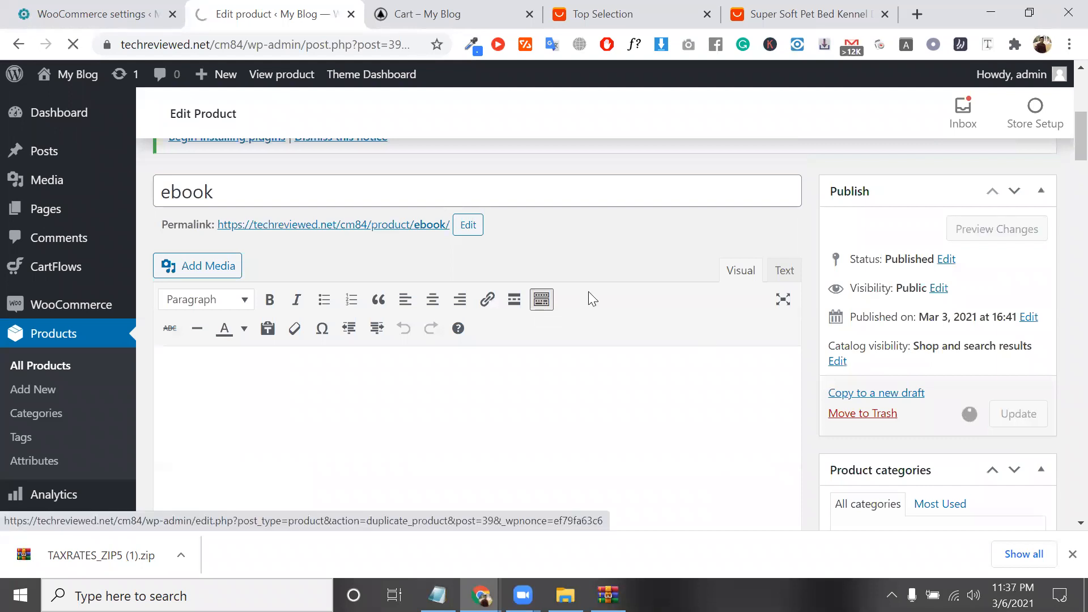
scroll(589, 292, "down", 3)
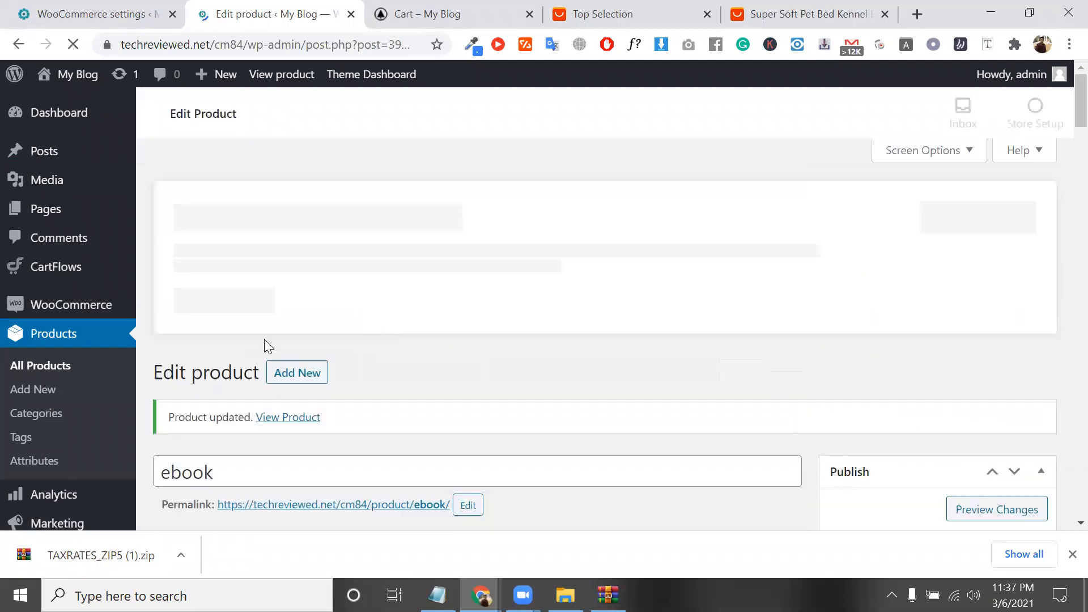
scroll(232, 507, "down", 2)
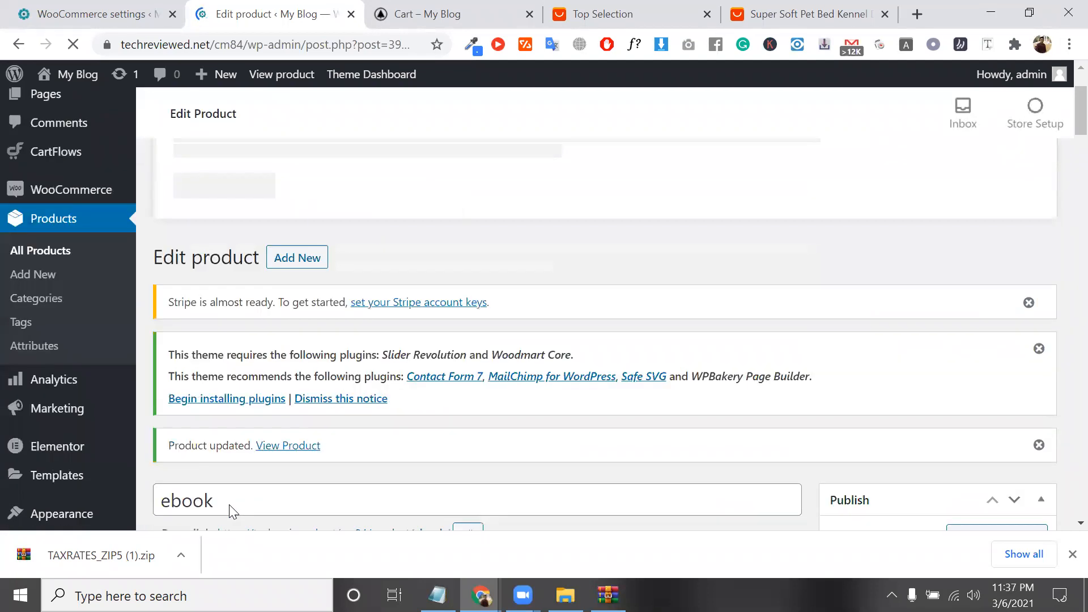
double_click(226, 504)
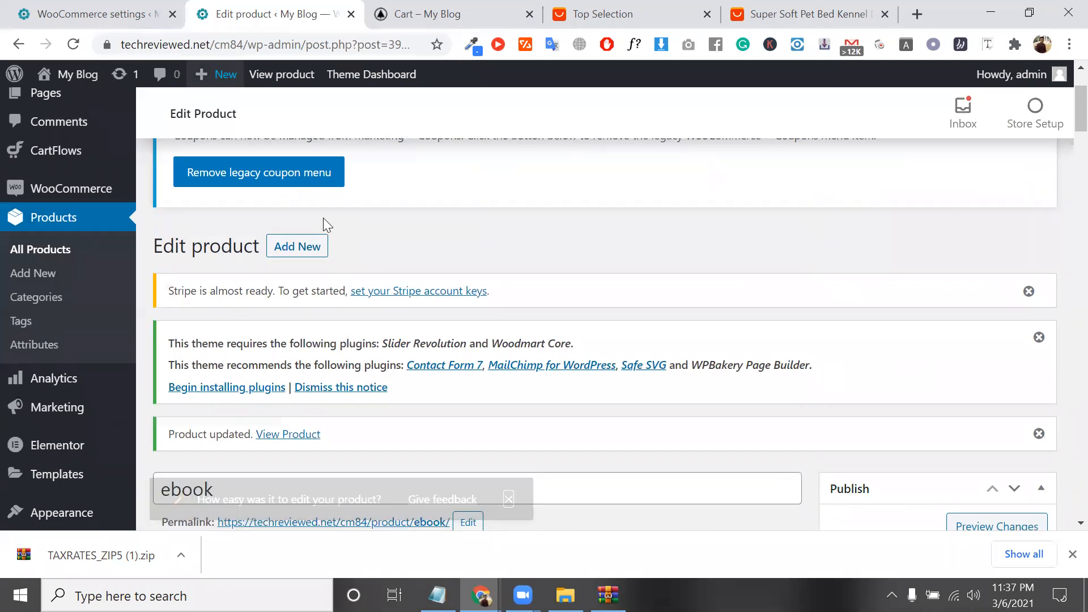
Change the calculation type of the price based table rates to Per order in the WooCommerce settings.
key("ctrl+shift+Tab")
scroll(345, 265, "down", 1)
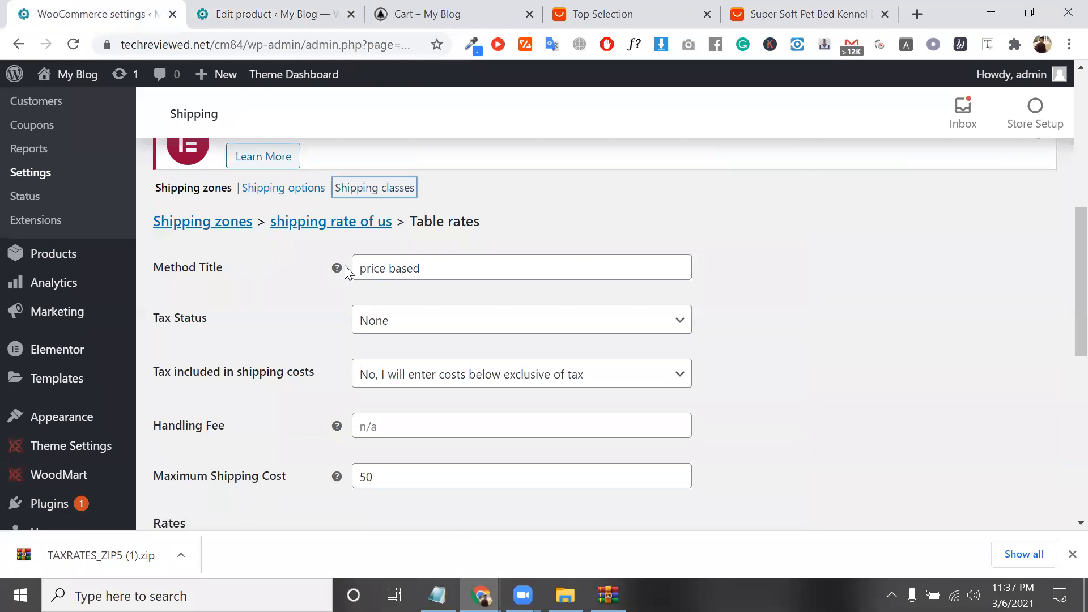
scroll(423, 405, "down", 1)
scroll(423, 405, "down", 5)
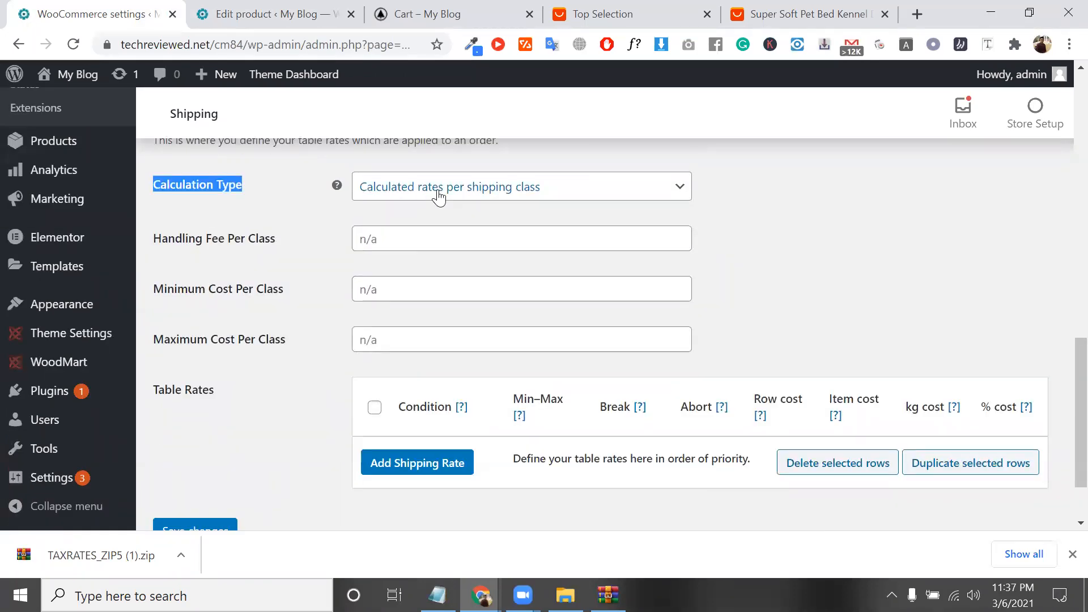
left_click(439, 193)
left_click(379, 209)
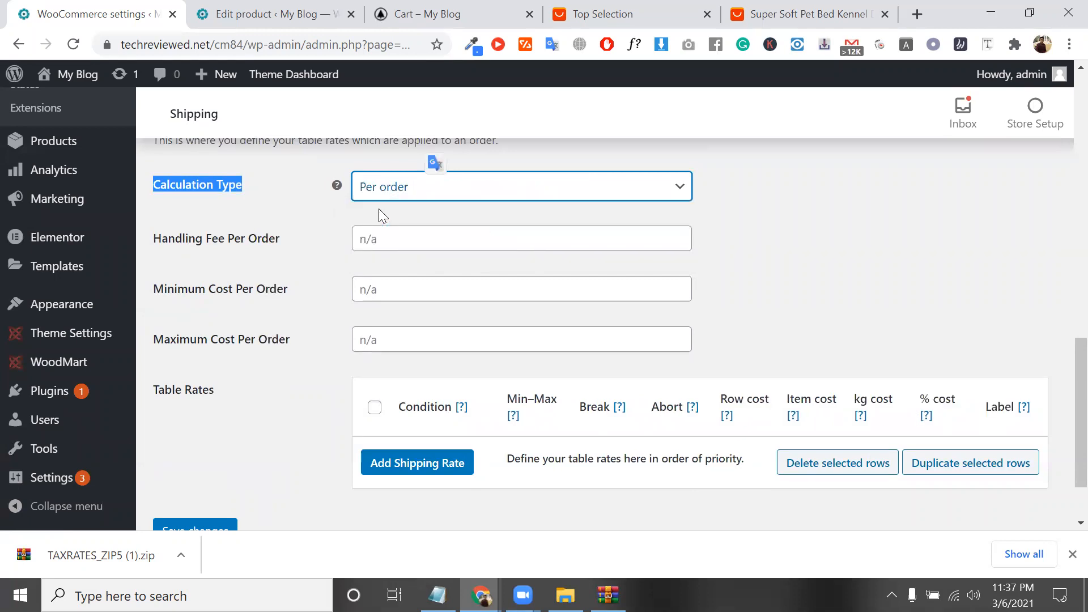
Examine the handling fee and minimum cost per order fields, and check the ebook's regular price on its edit page.
left_click(390, 238)
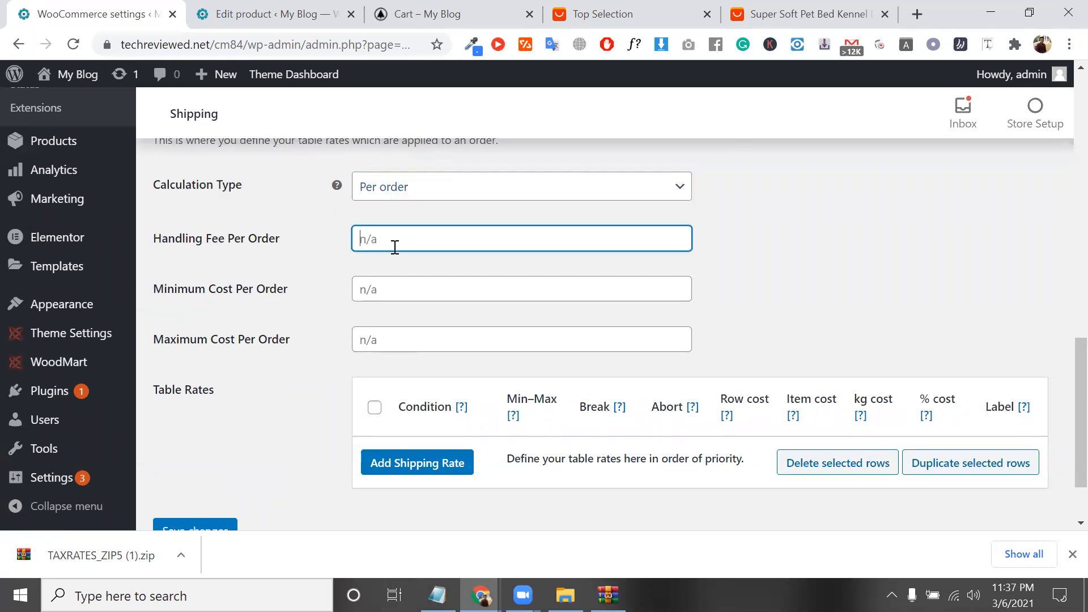
left_click(407, 290)
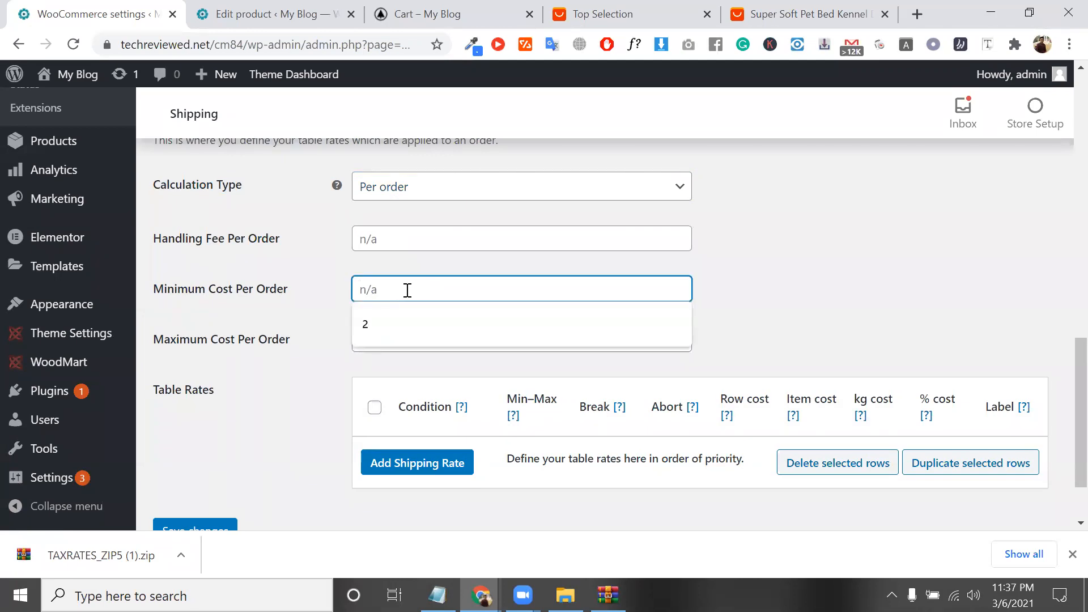
triple_click(267, 299)
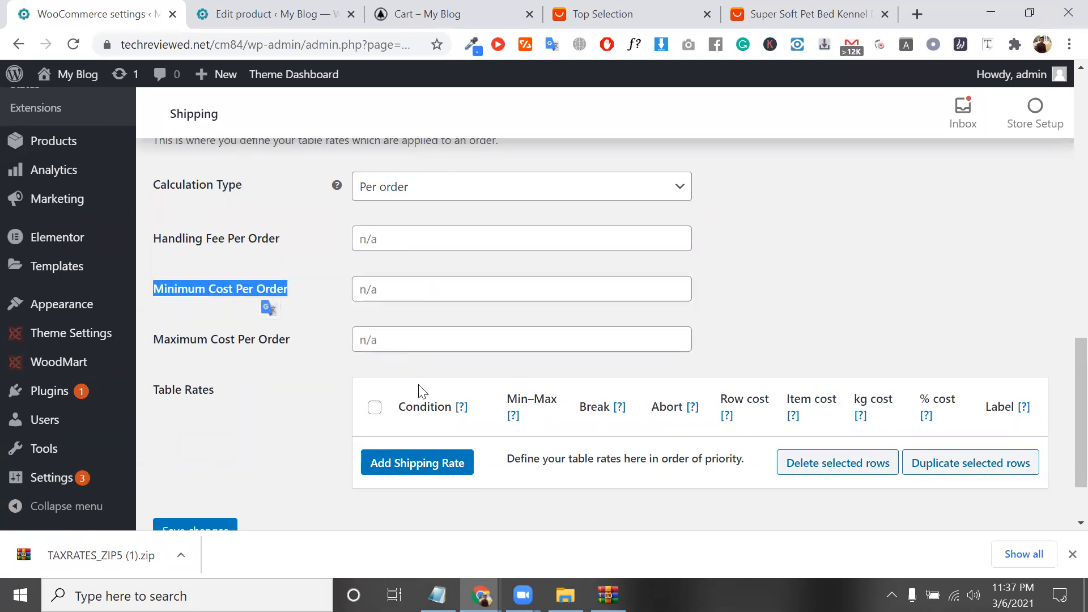
left_click(390, 288)
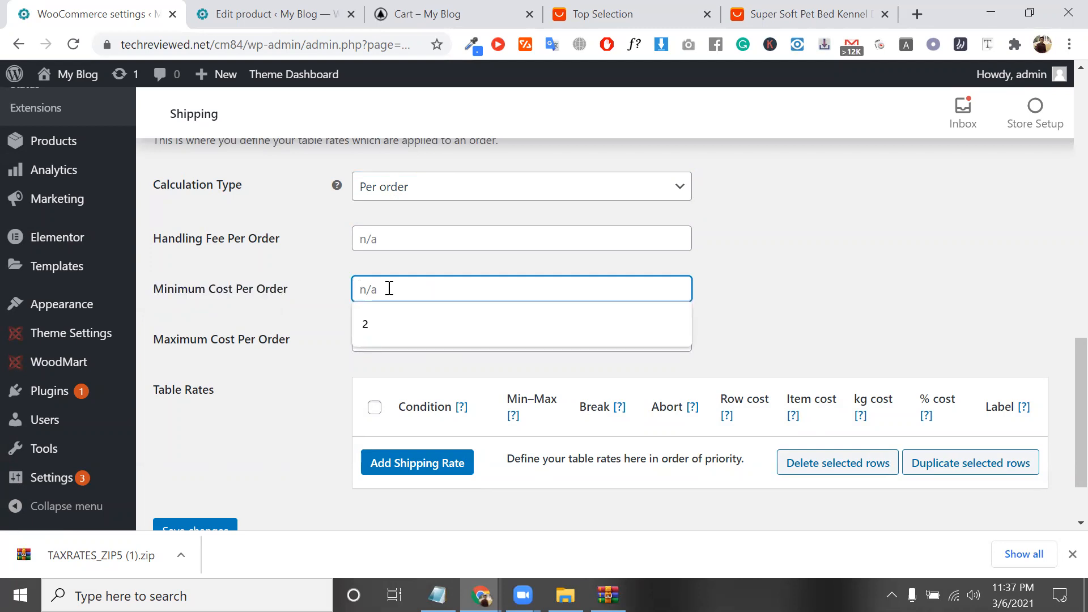
left_click(556, 475)
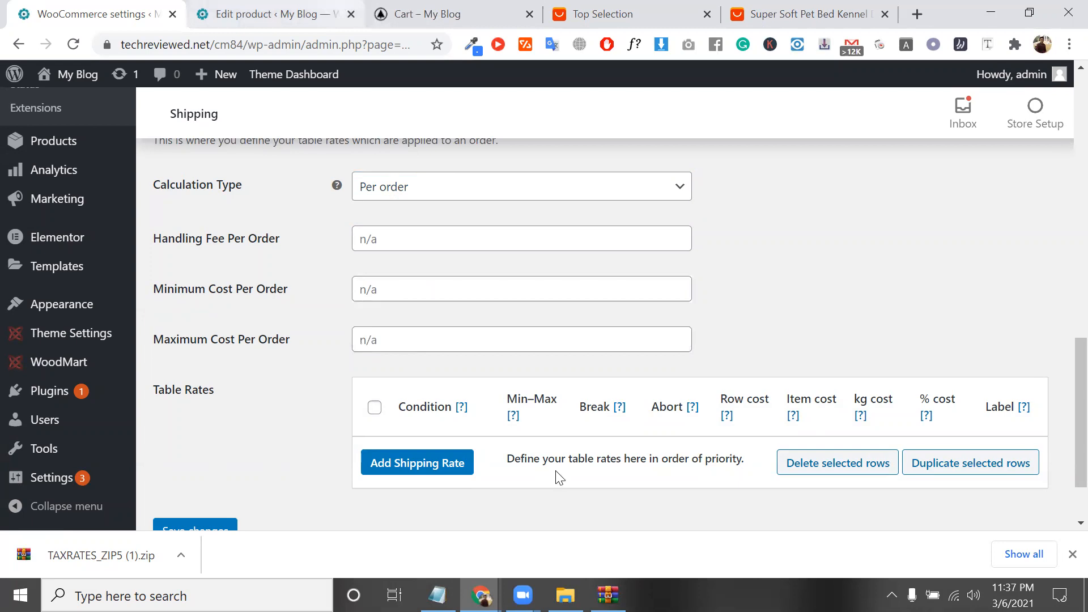
key("ctrl+Tab")
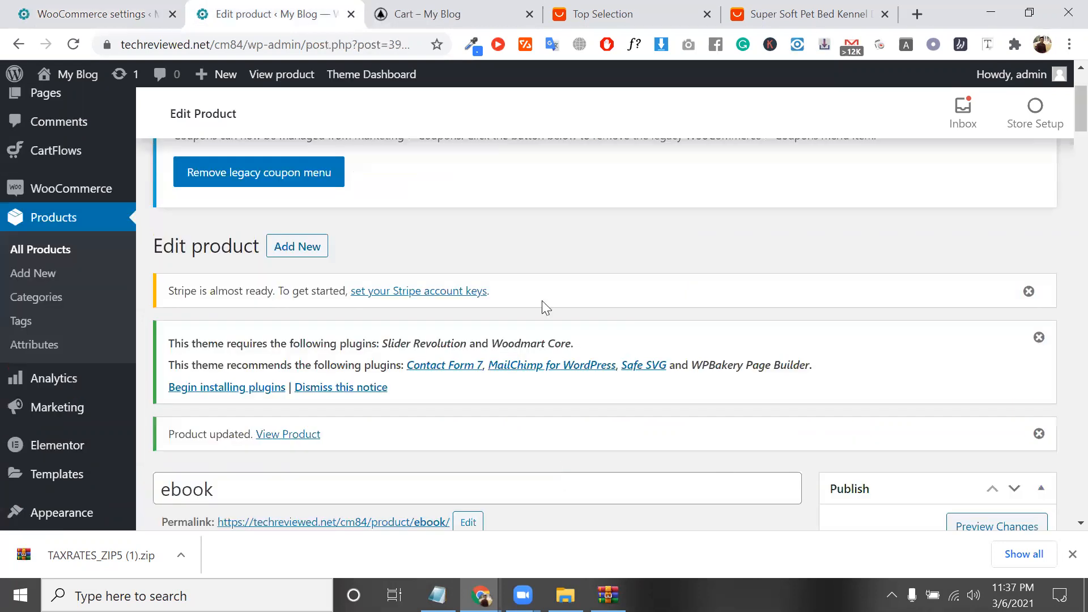
scroll(399, 126, "down", 10)
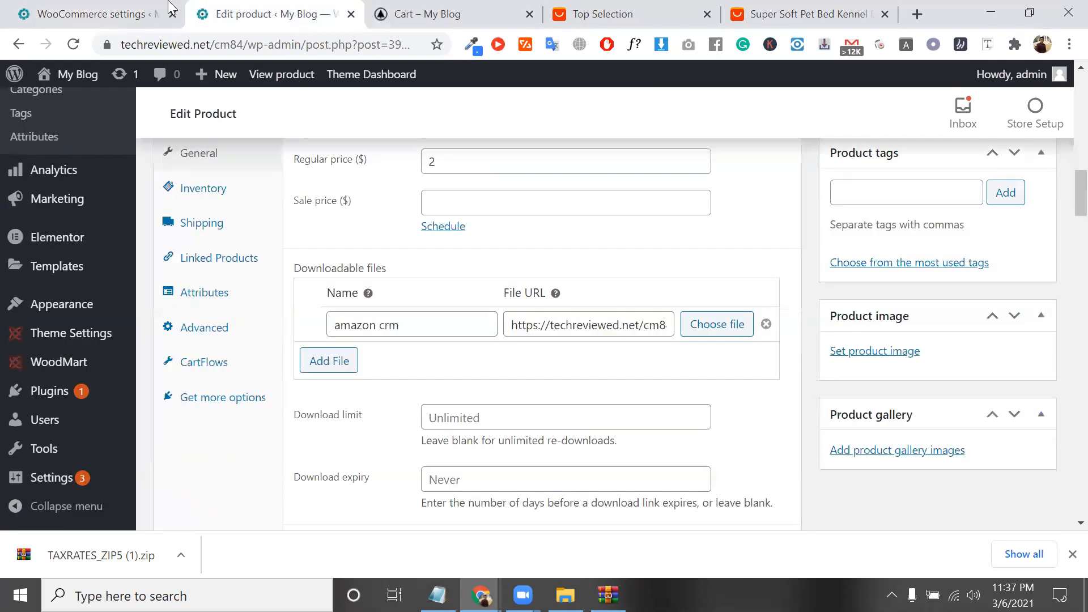
Return to the table rates settings and set Minimum Cost Per Order to 2.
left_click(112, 6)
left_click(414, 290)
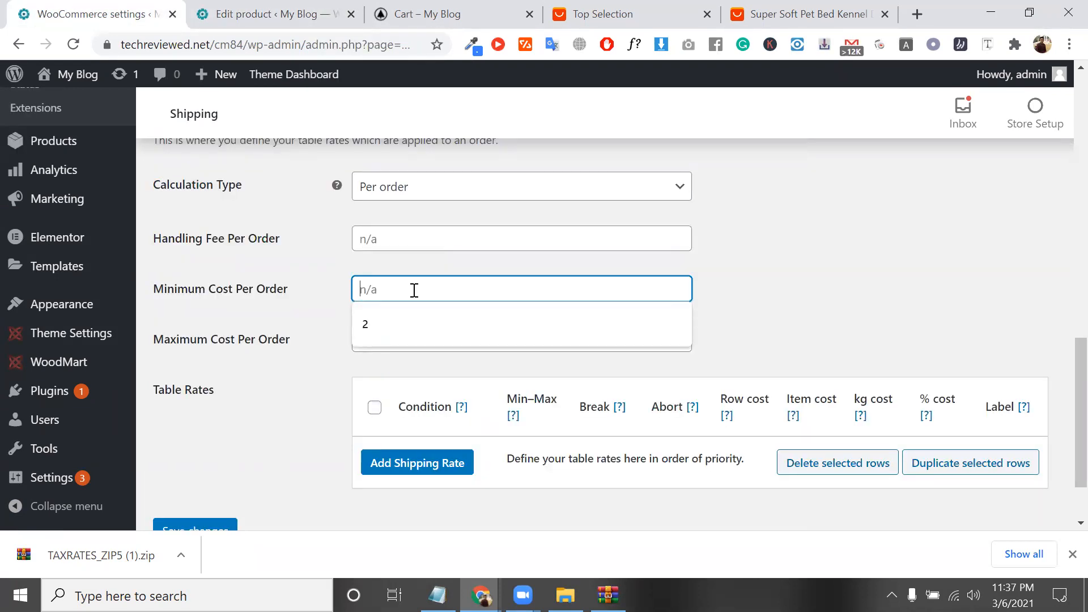
type("2")
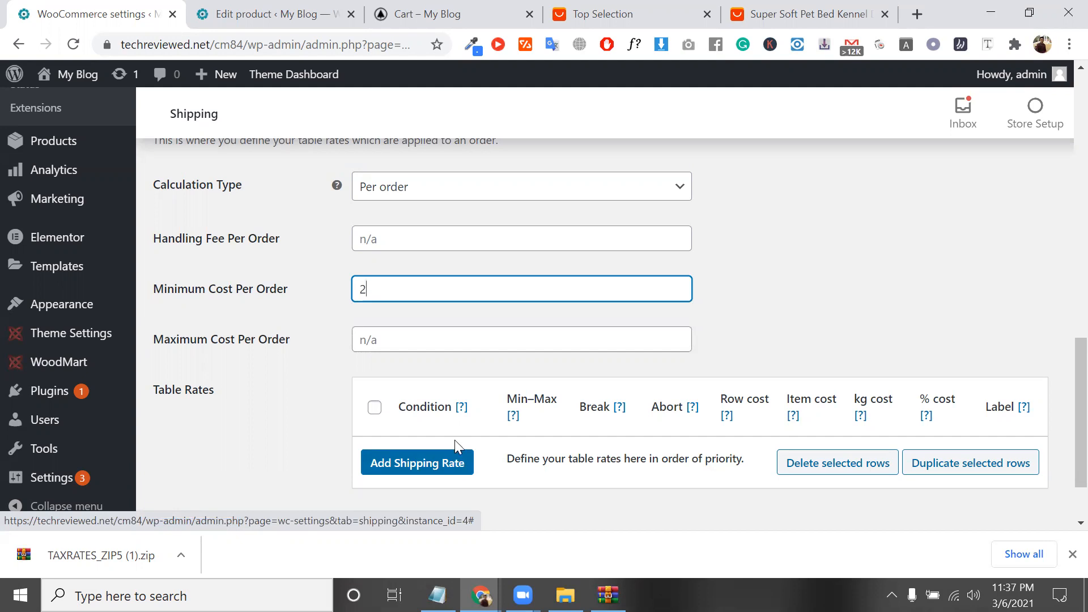
double_click(418, 298)
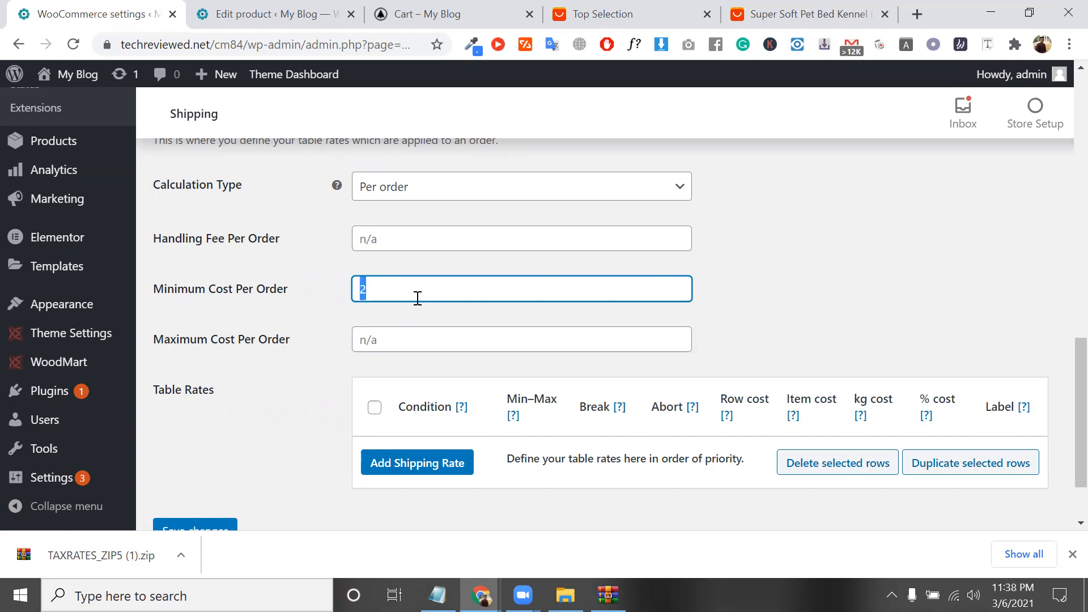
left_click(394, 285)
double_click(394, 285)
Set Maximum Cost Per Order to 100 and save the table rates settings.
left_click(416, 345)
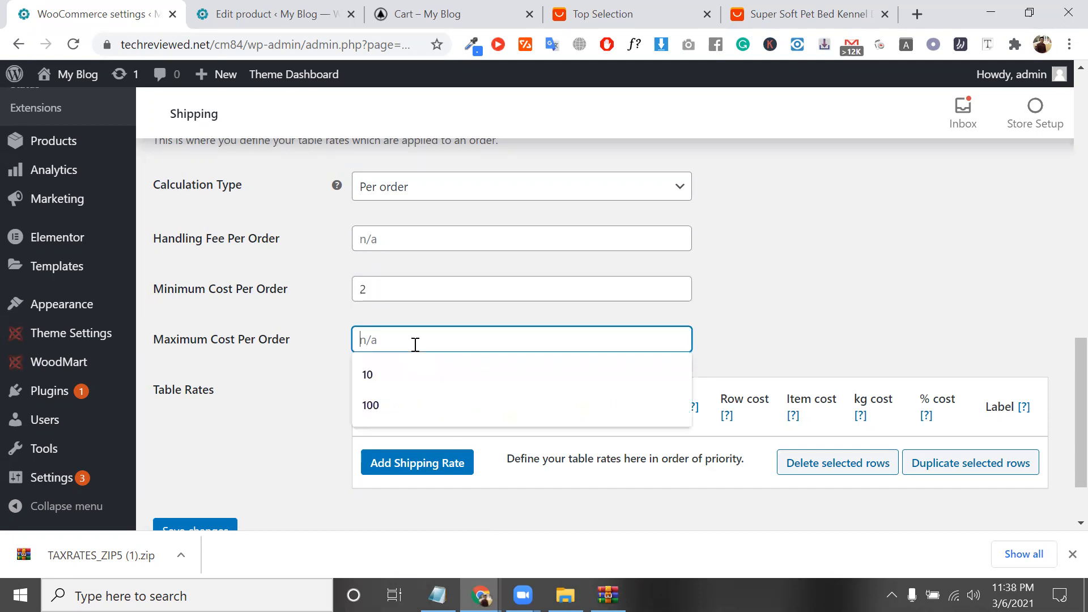
left_click(444, 405)
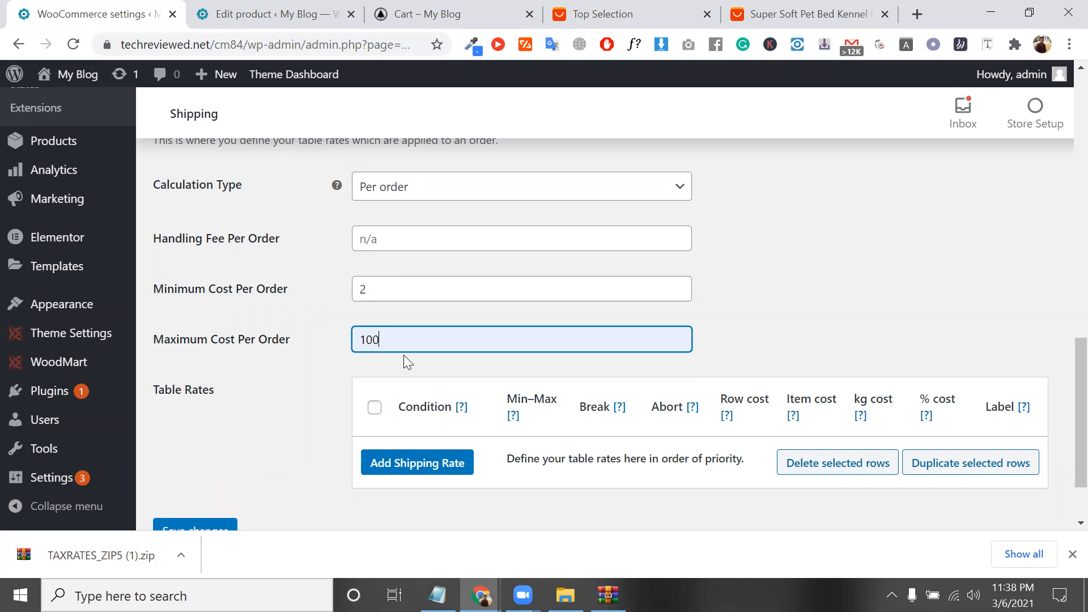
scroll(404, 358, "down", 2)
left_click(214, 441)
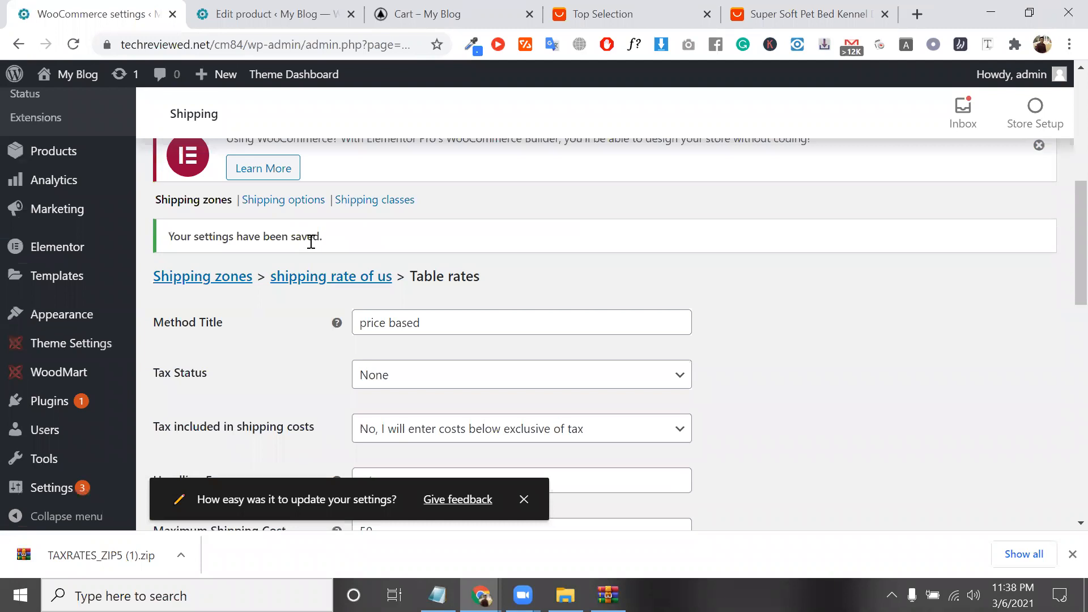
Highlight the settings confirmation message and compare Maximum Cost Per Order with the method's Maximum Shipping Cost.
triple_click(311, 242)
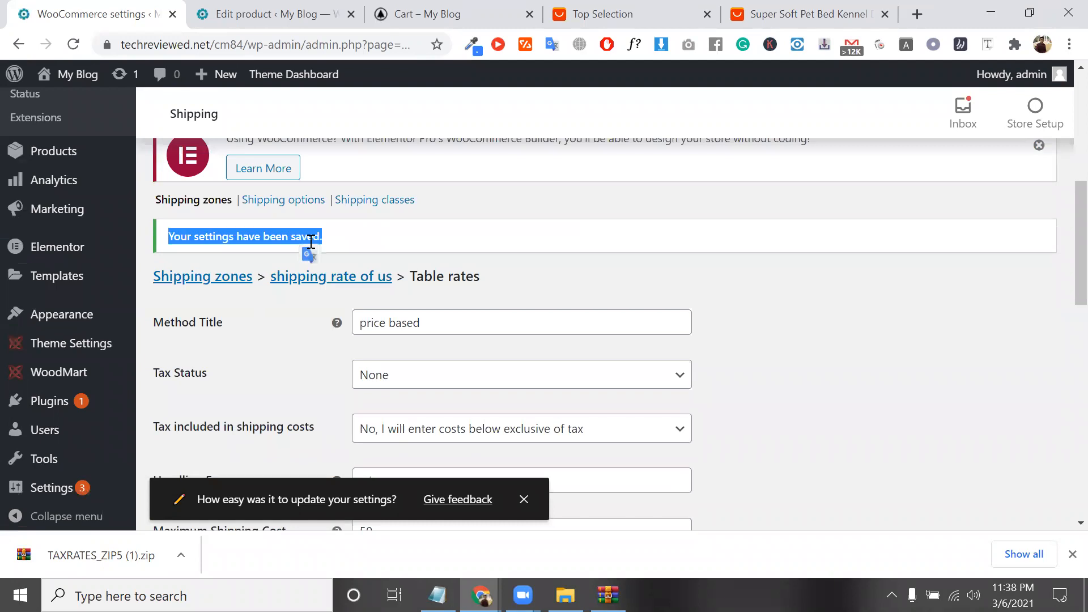
double_click(311, 242)
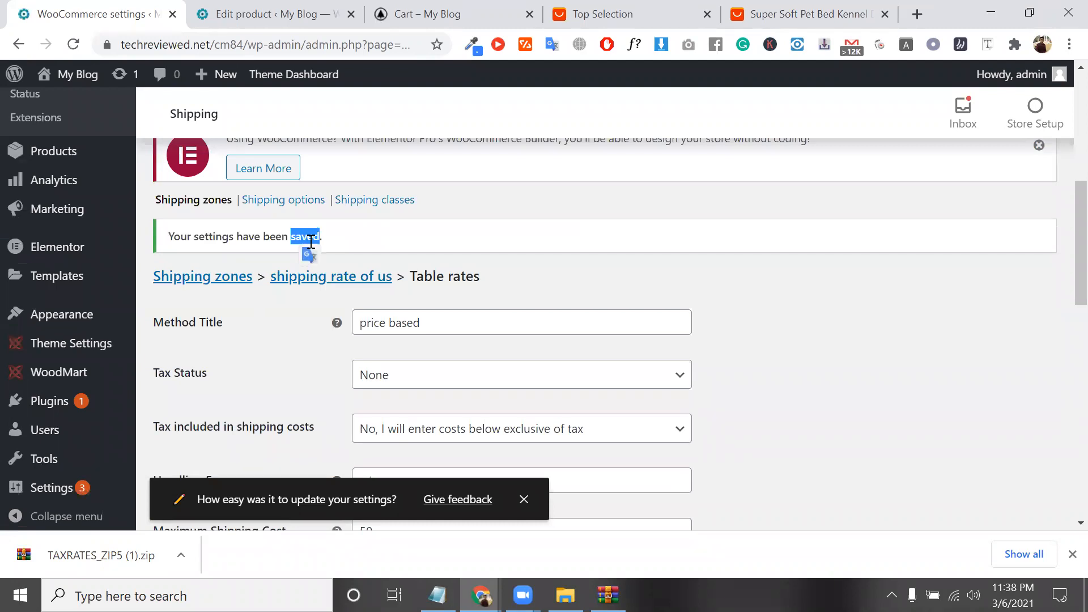
triple_click(311, 242)
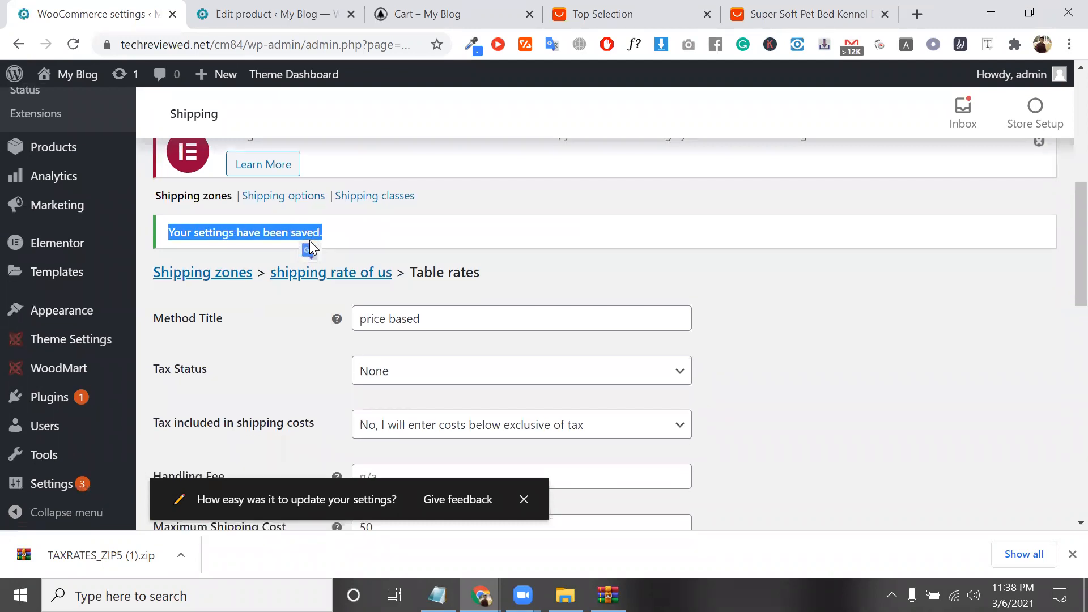
scroll(420, 328, "down", 7)
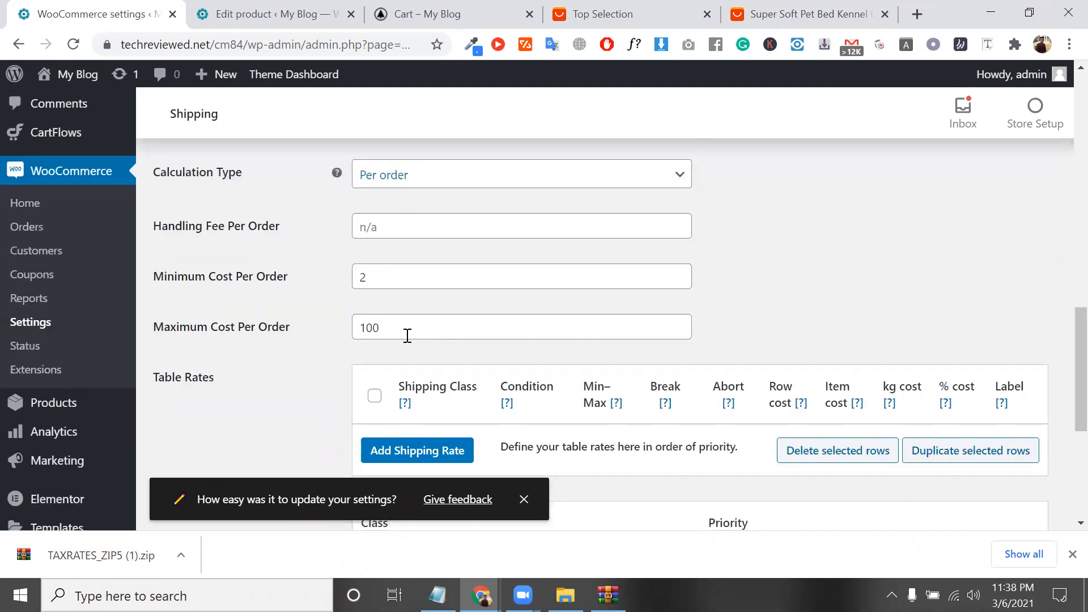
scroll(411, 360, "up", 5)
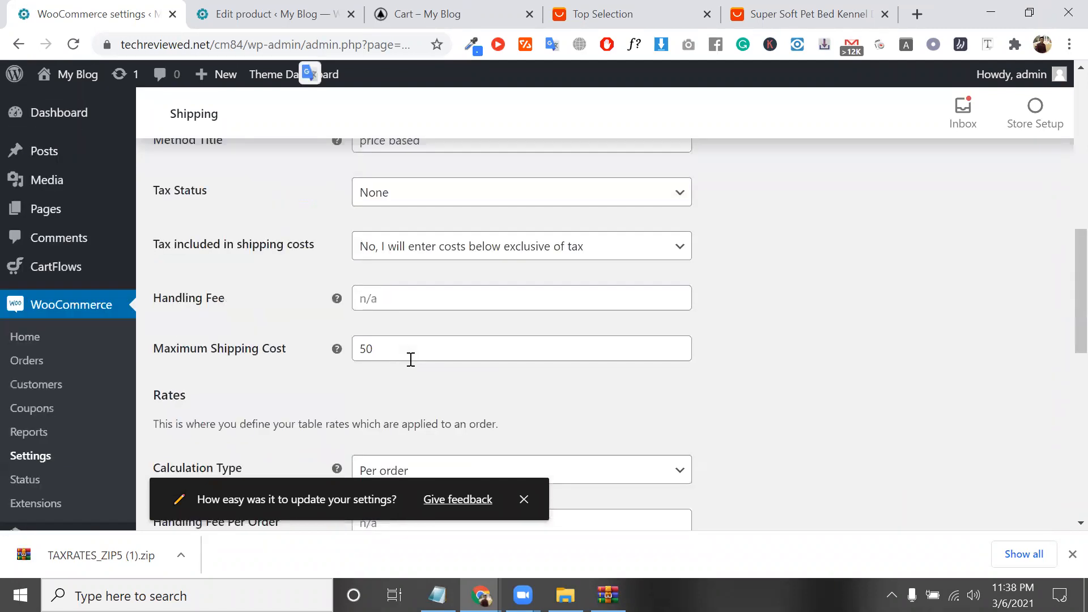
Set Maximum Cost Per Order to 50 and save the table rates settings.
scroll(410, 360, "down", 4)
double_click(410, 364)
type("50")
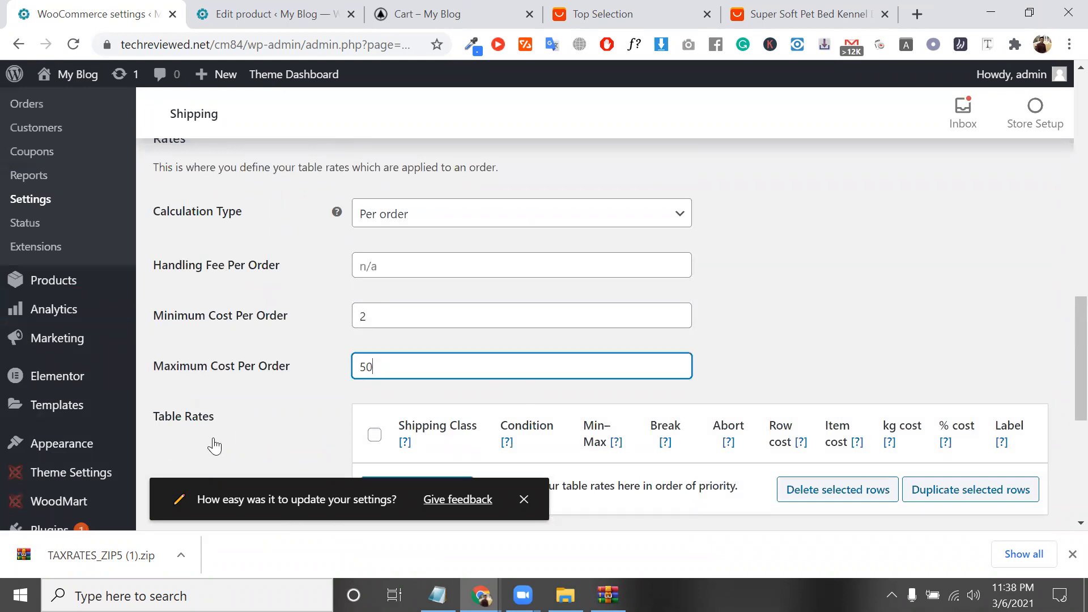
scroll(214, 444, "down", 2)
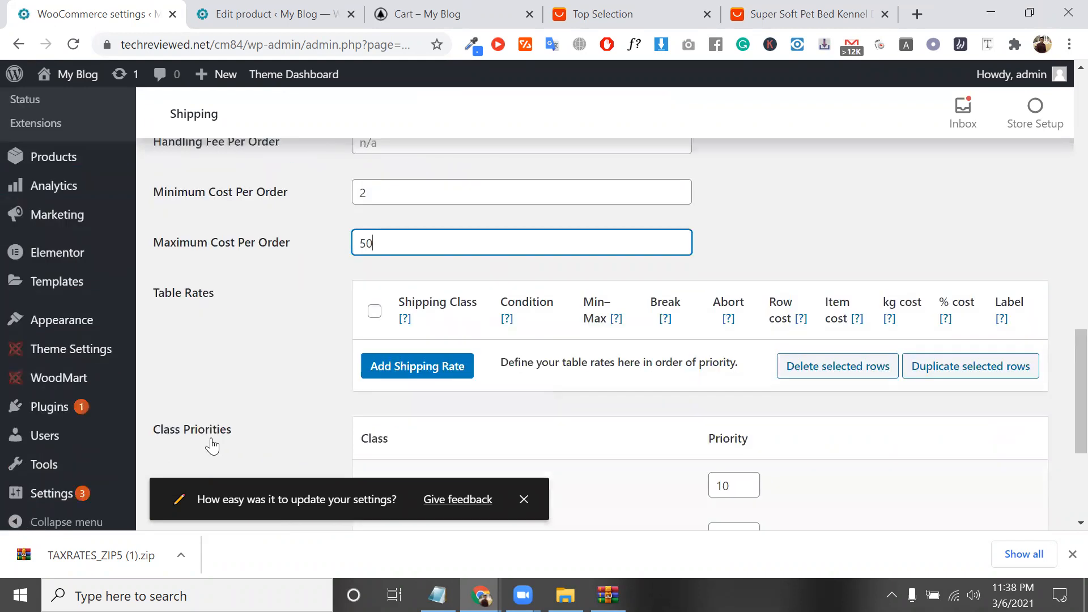
scroll(213, 446, "down", 4)
left_click(213, 444)
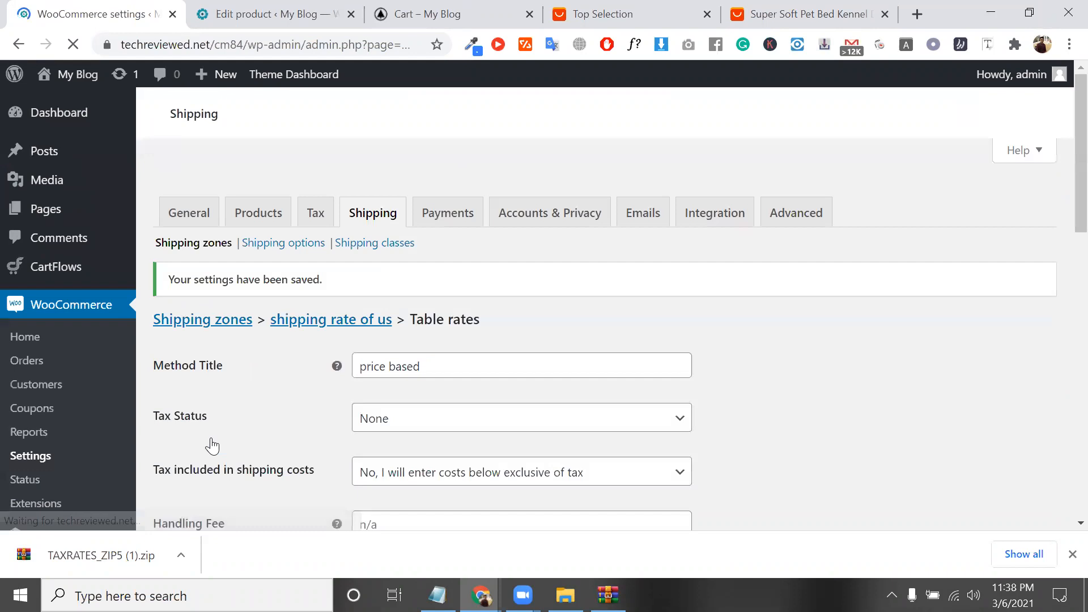
Examine the Class Priorities section, highlighting its heading and the Default and standard class rows.
scroll(212, 446, "down", 10)
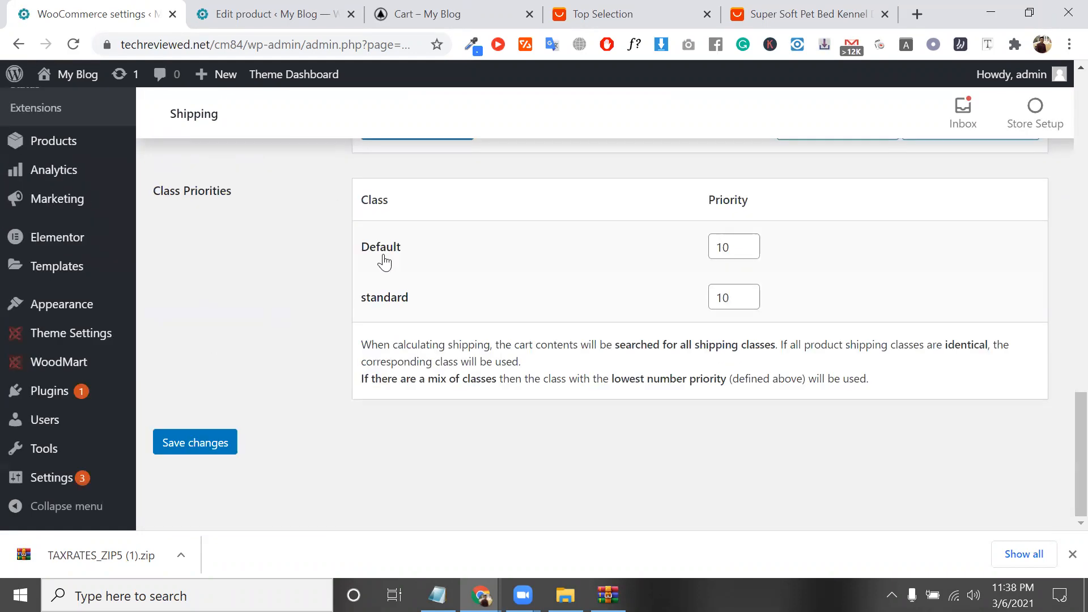
triple_click(388, 247)
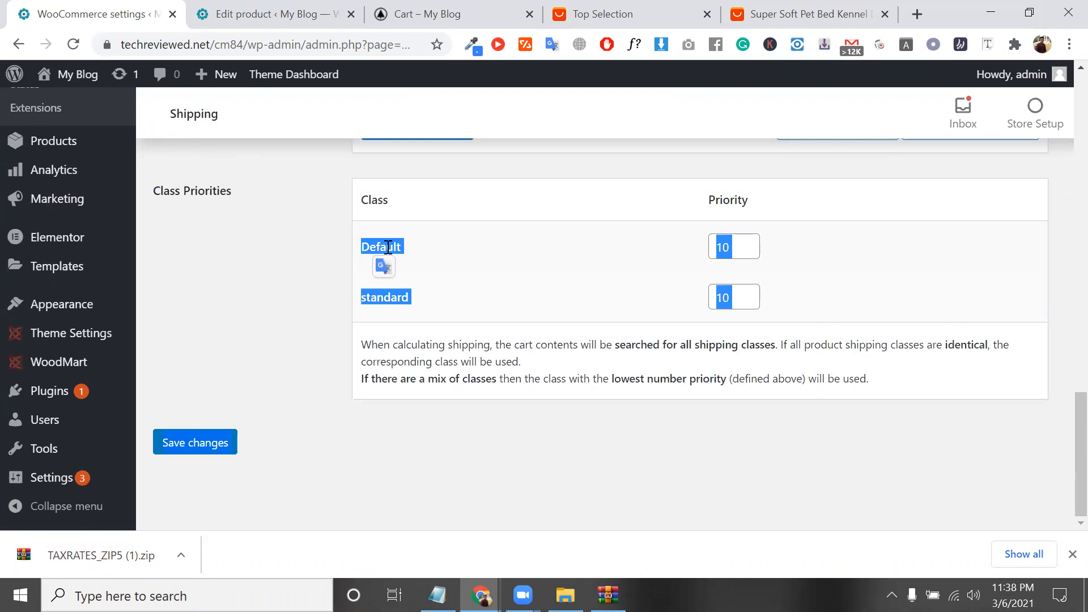
left_click_drag(231, 207, 444, 310)
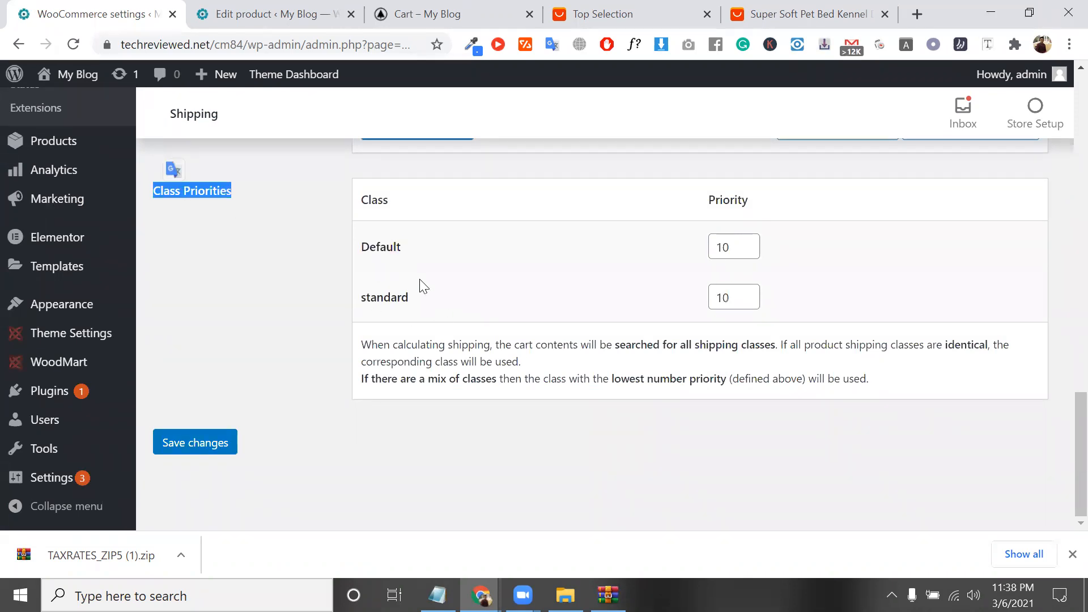
Examine the Class Priorities table and highlight its explanation of how matching shipping classes are handled.
scroll(389, 294, "up", 5)
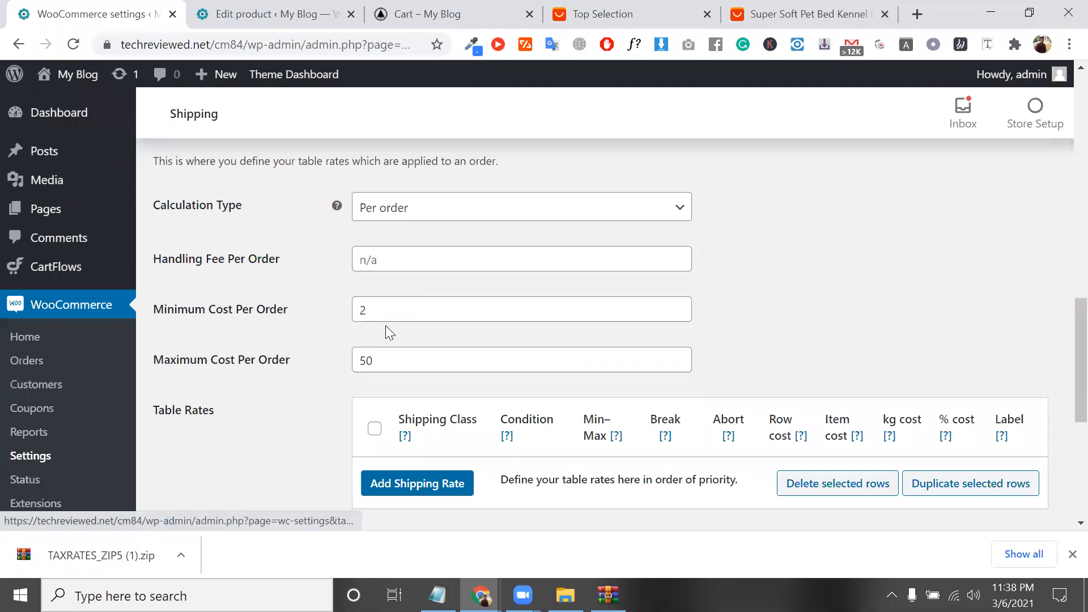
scroll(405, 347, "up", 10)
scroll(405, 340, "down", 3)
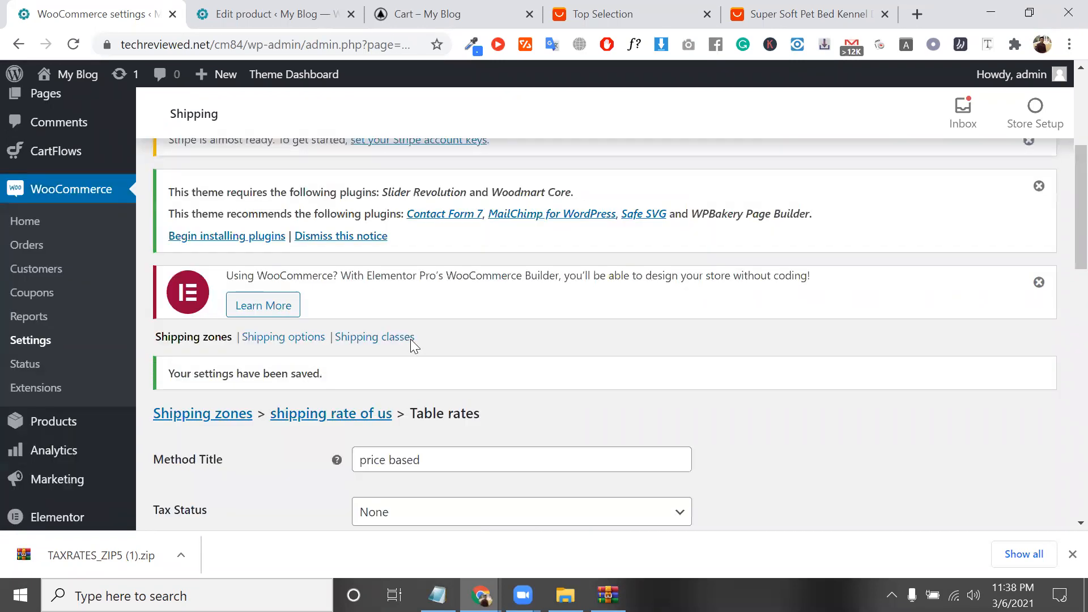
scroll(623, 318, "down", 10)
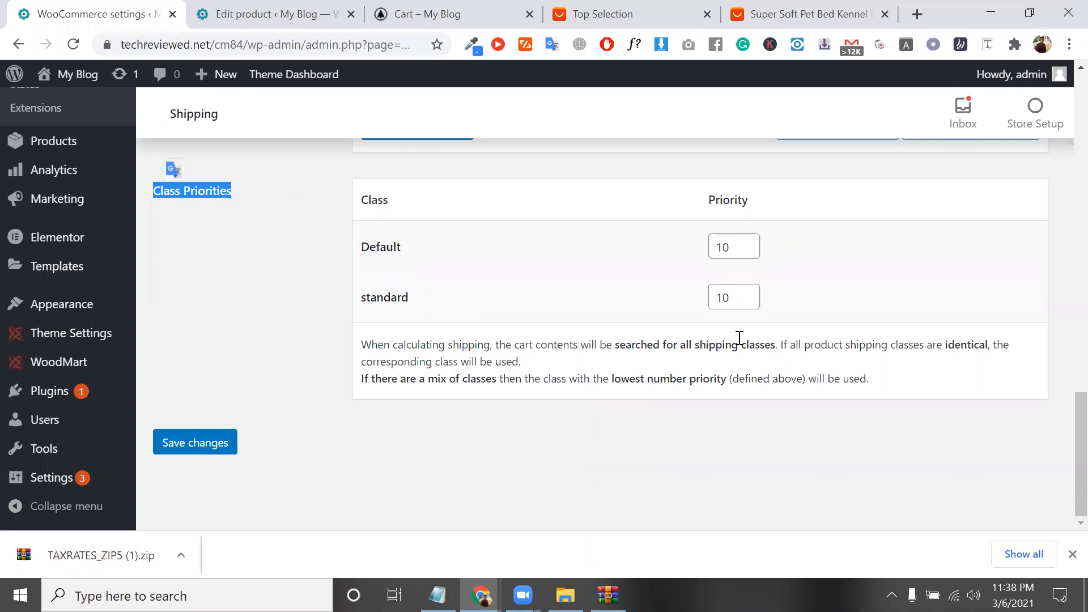
scroll(735, 357, "up", 2)
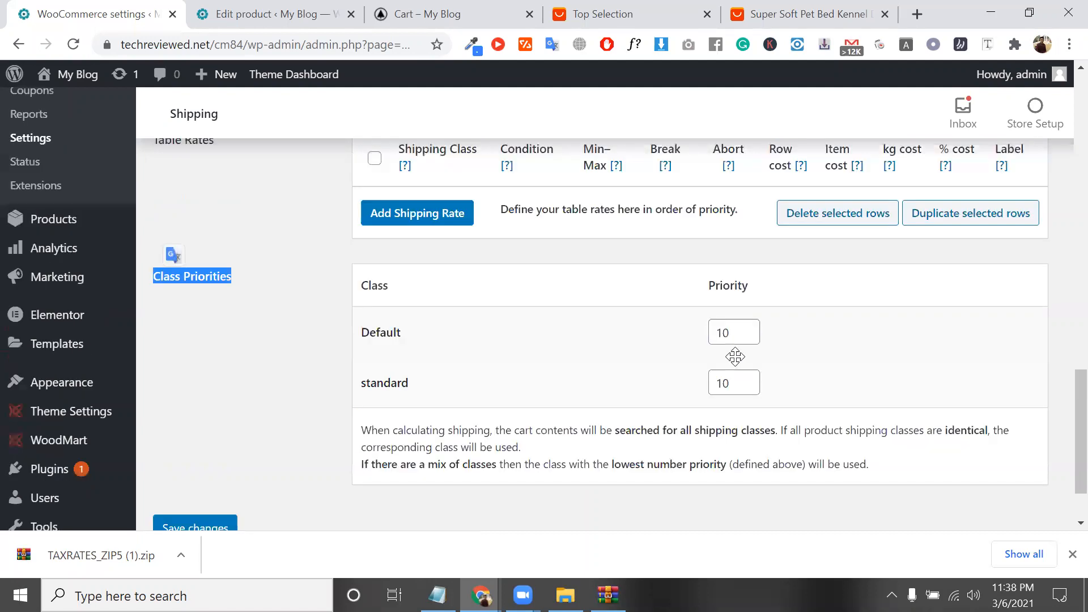
double_click(738, 383)
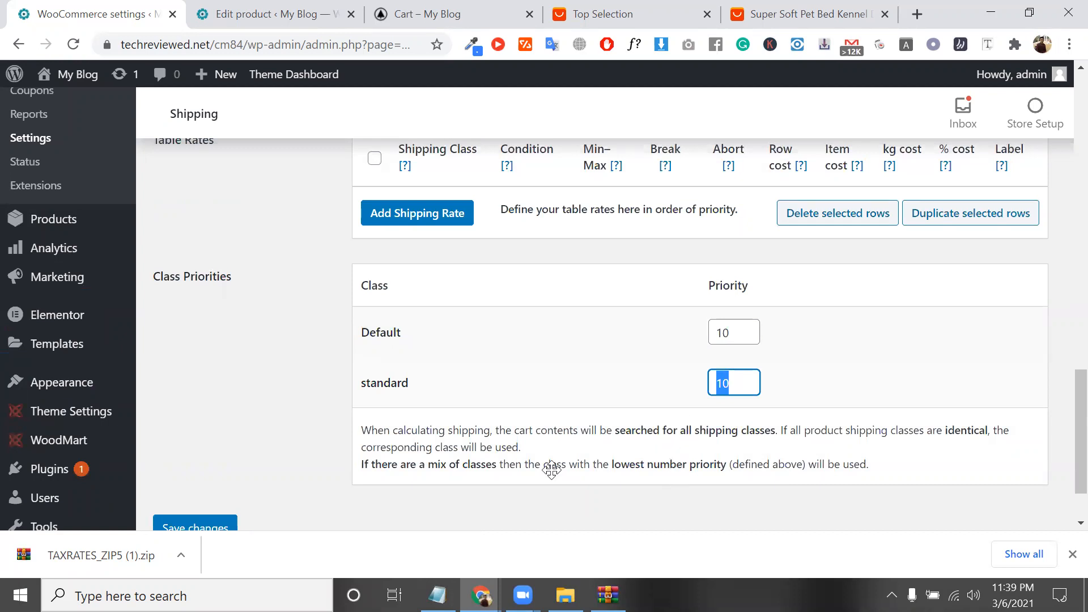
left_click_drag(398, 426, 1032, 449)
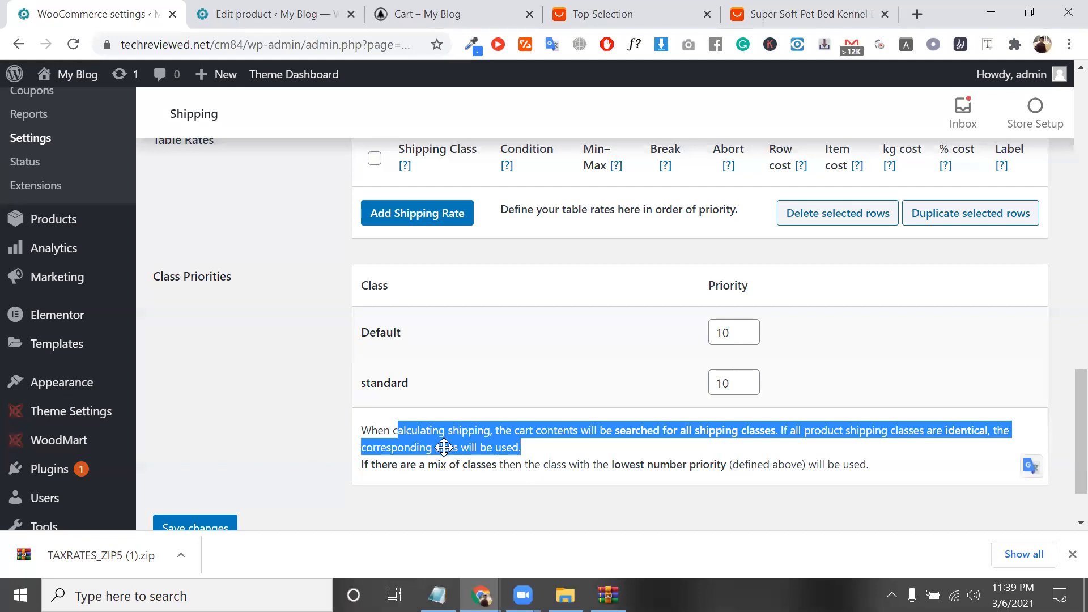
triple_click(479, 449)
scroll(479, 449, "down", 1)
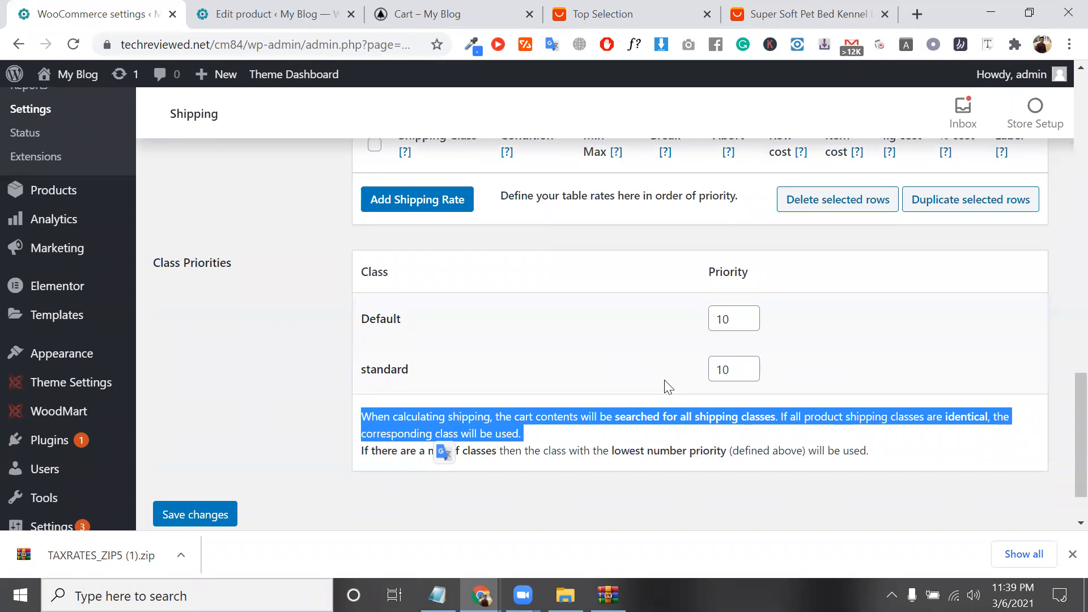
Try a priority of 9 for the standard class, and set both class priorities back to 10.
double_click(742, 324)
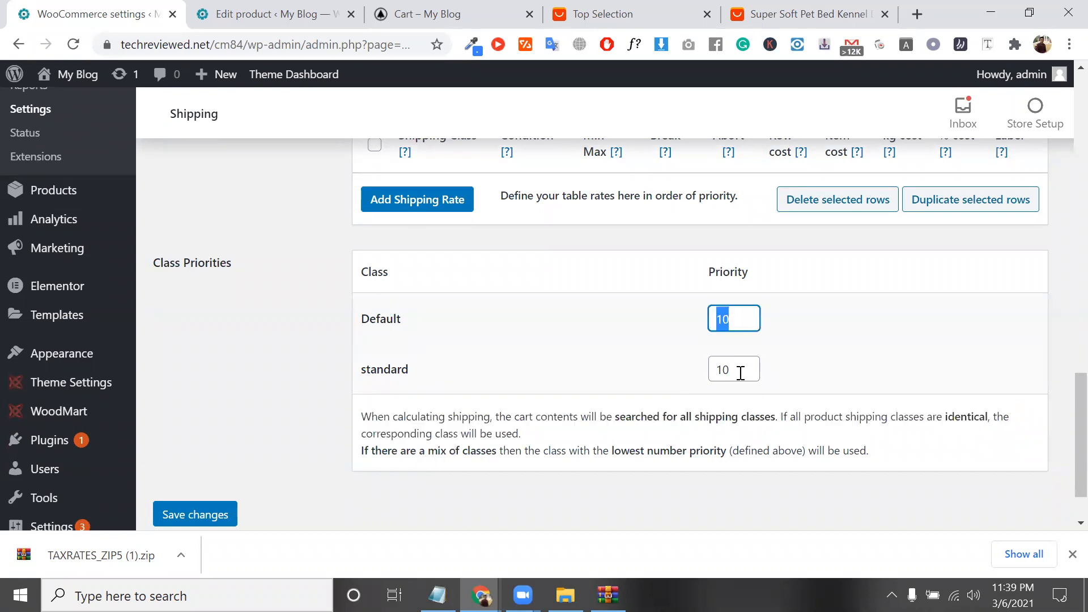
double_click(740, 373)
type("9")
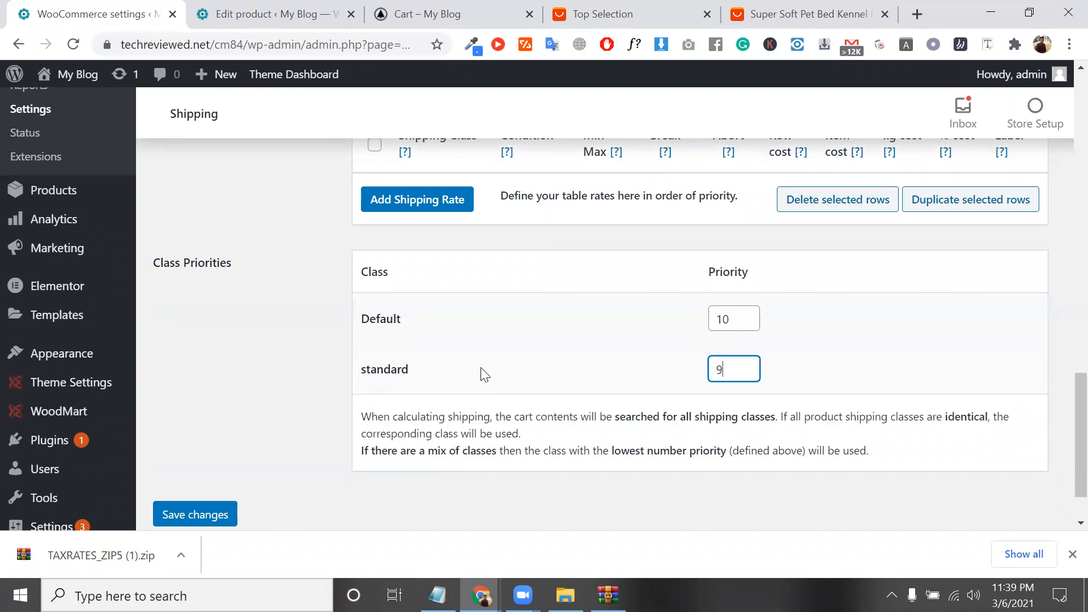
left_click_drag(367, 315, 580, 370)
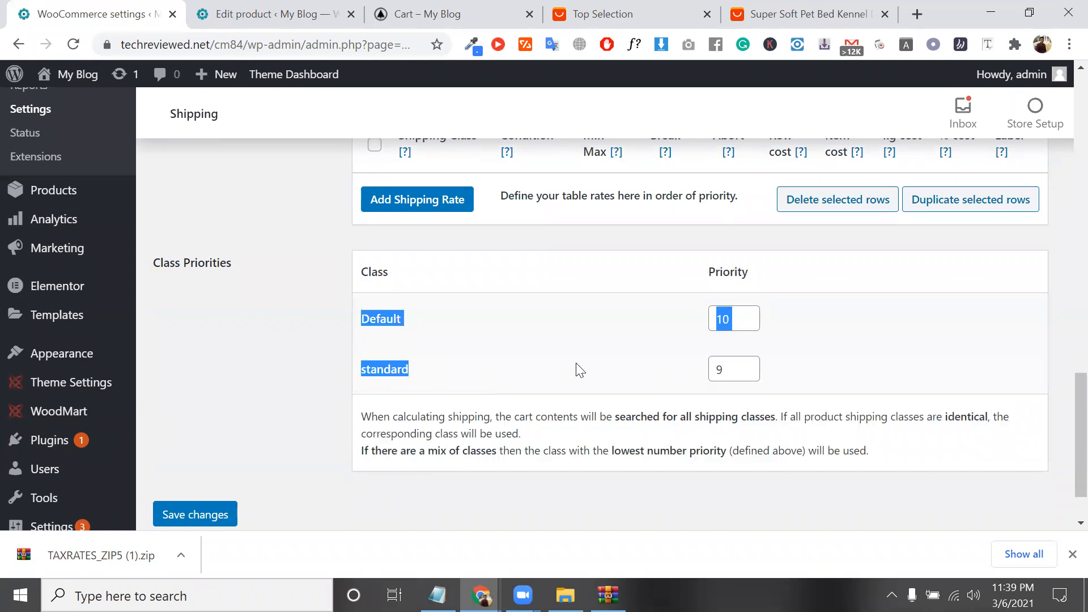
double_click(746, 372)
type("10")
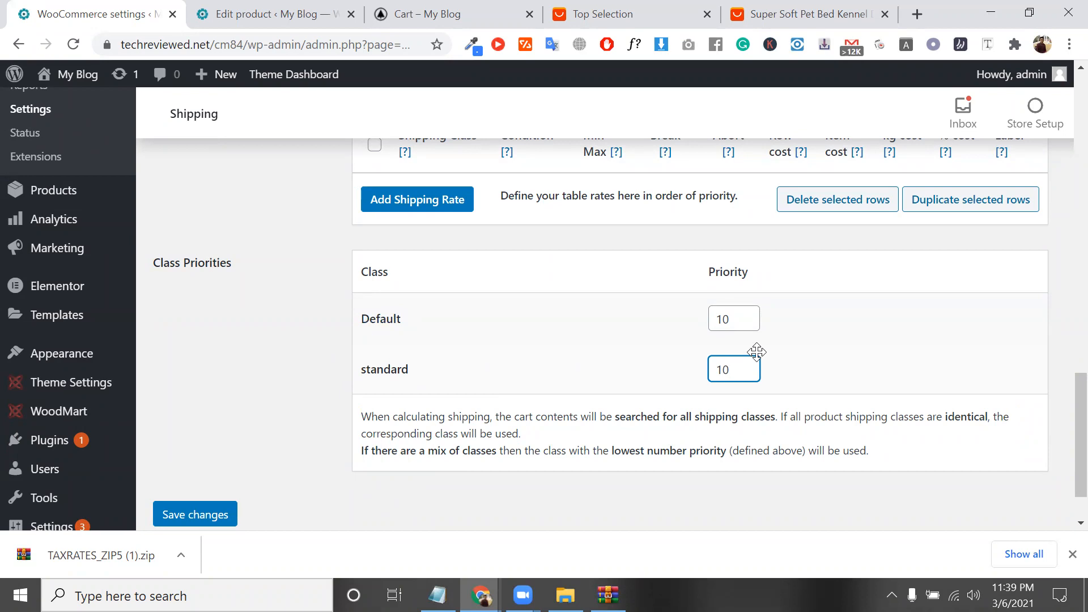
double_click(726, 312)
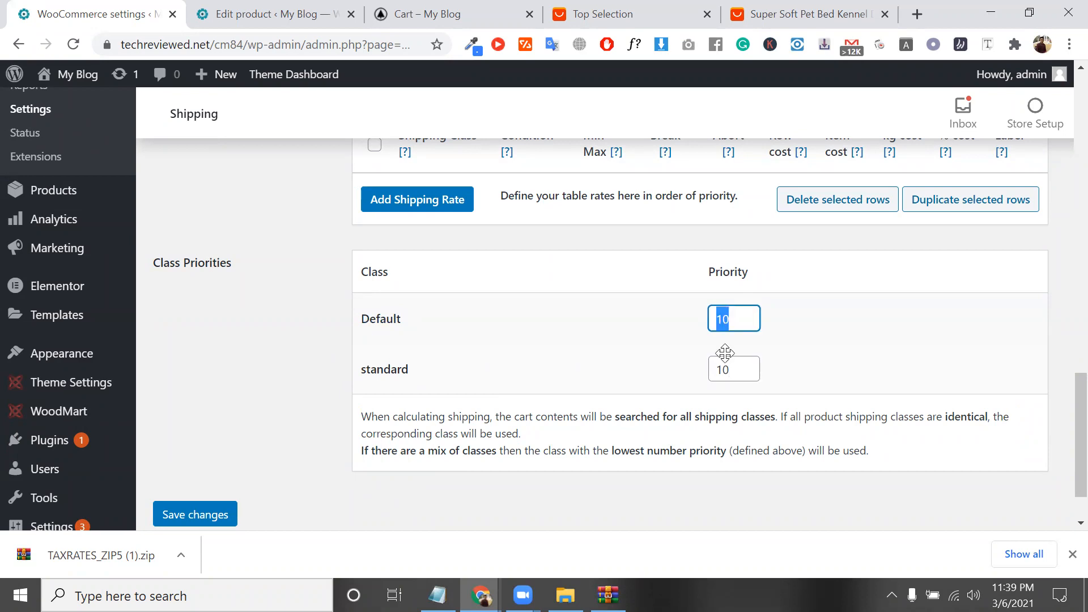
type("10")
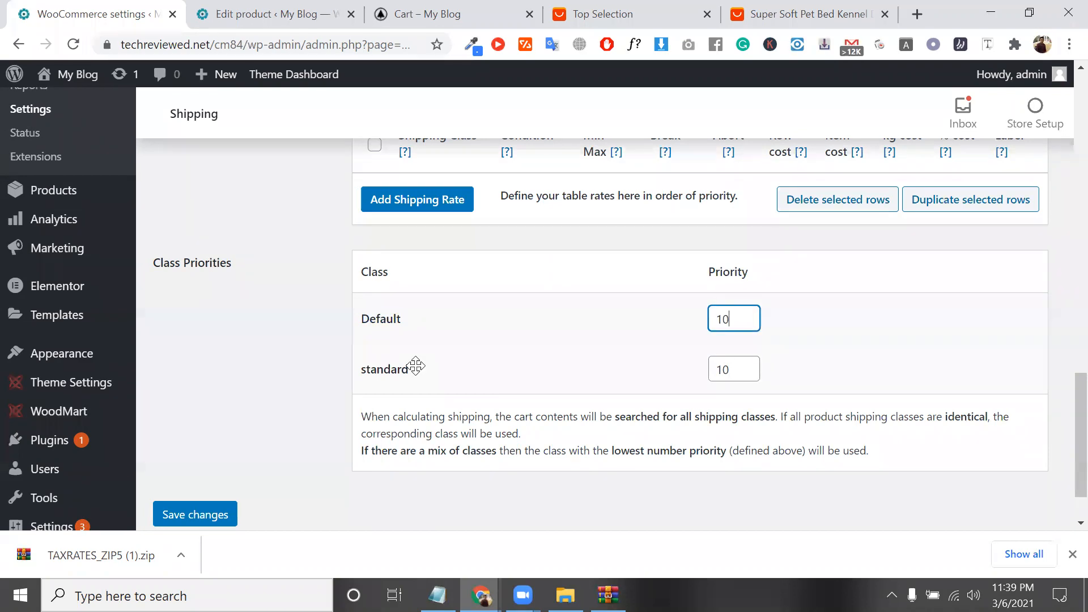
Add a first shipping rate row for any class with Price as its condition.
left_click(406, 403)
scroll(408, 413, "up", 3)
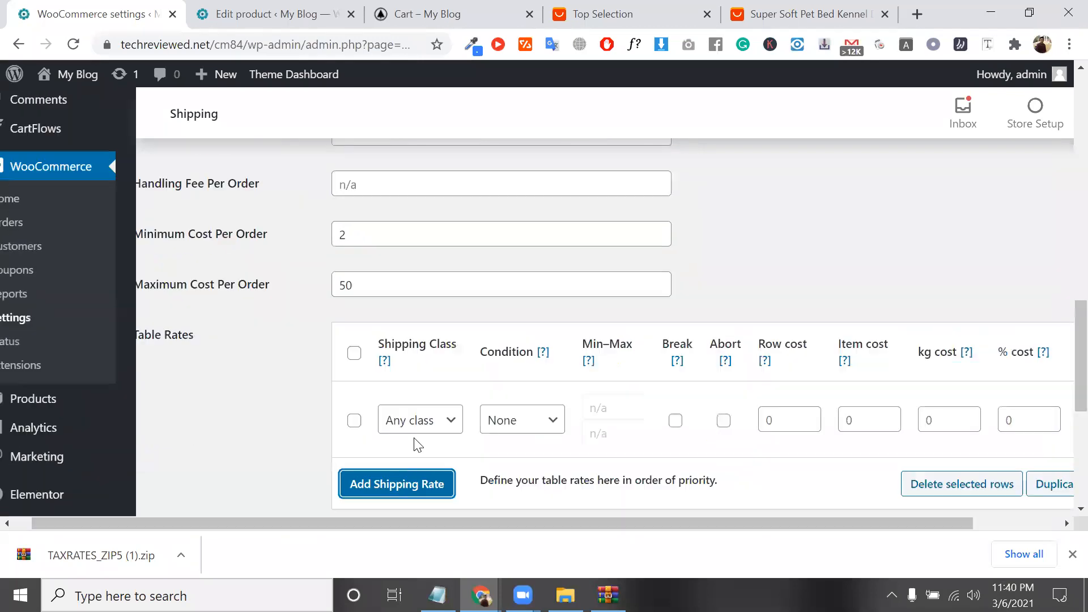
left_click(418, 430)
left_click(498, 428)
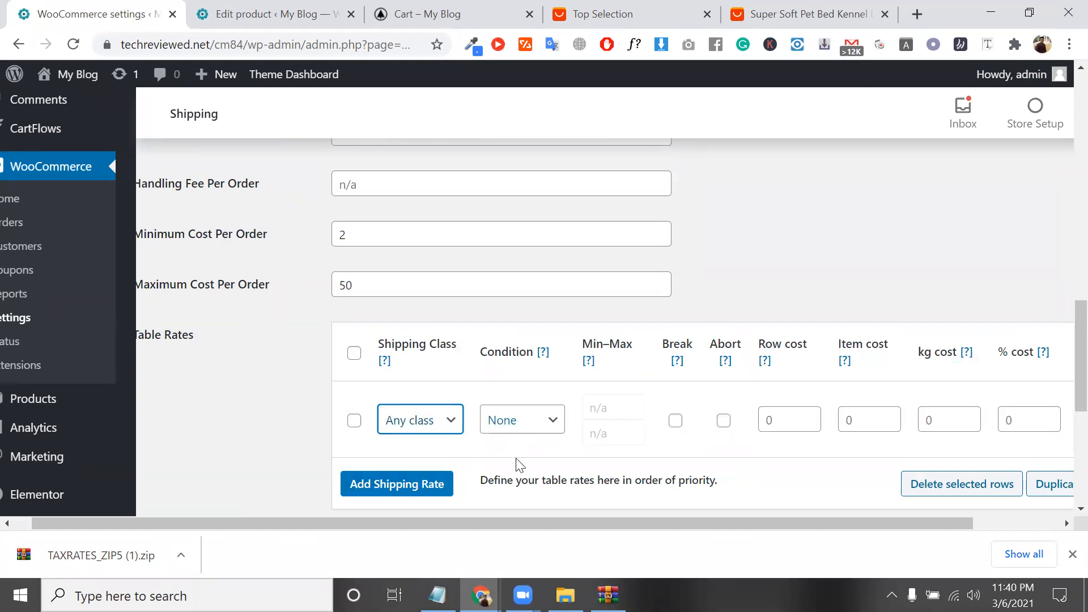
left_click(510, 430)
left_click(516, 458)
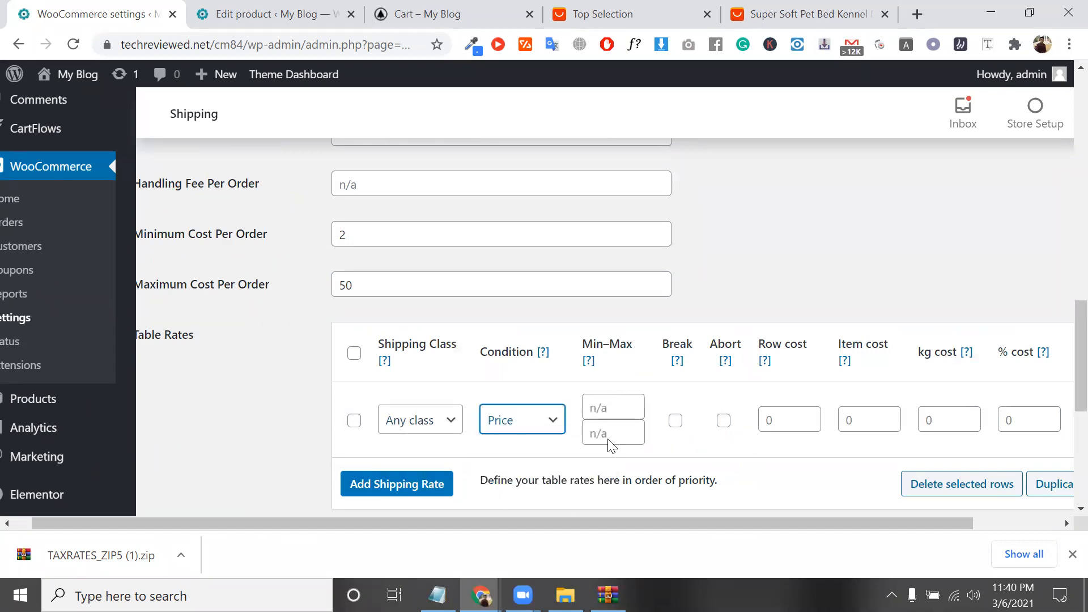
Set the first rate's price range to a minimum of 0.01 and a maximum of 50.
left_click(611, 409)
left_click(608, 441)
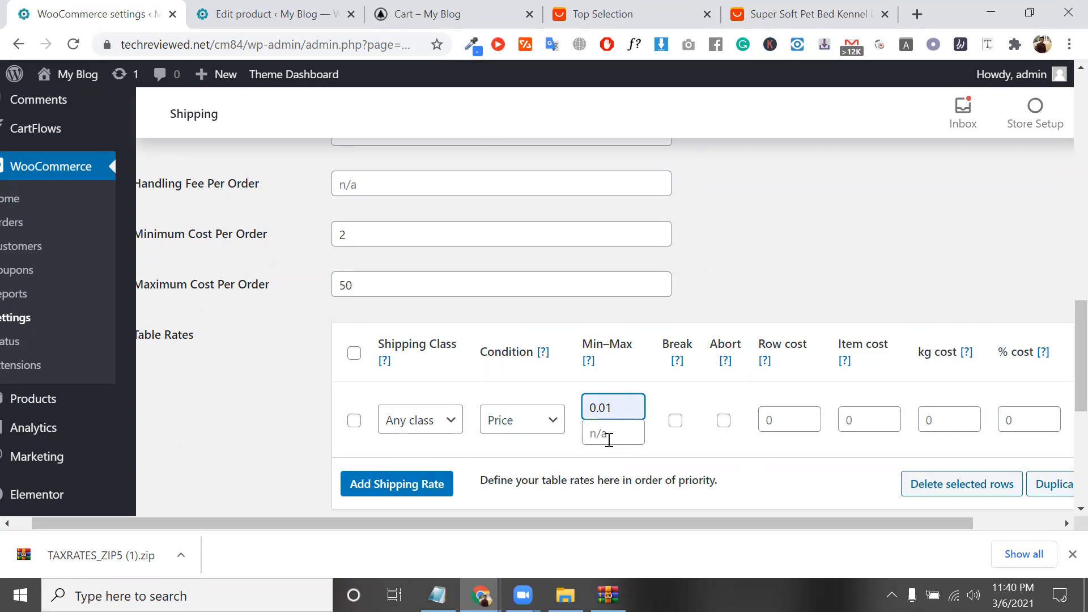
left_click(617, 434)
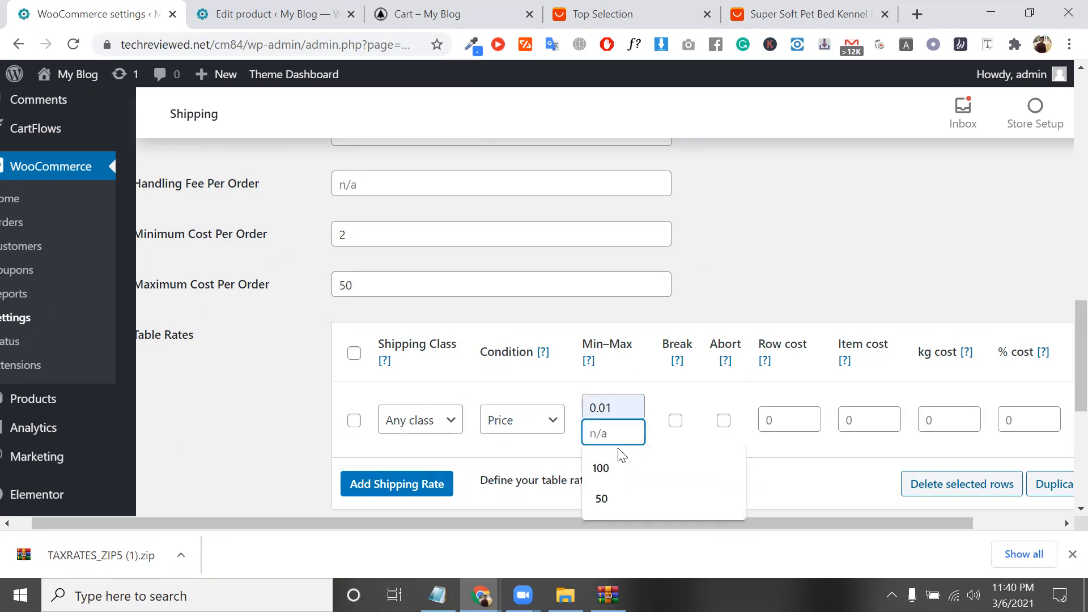
left_click(611, 498)
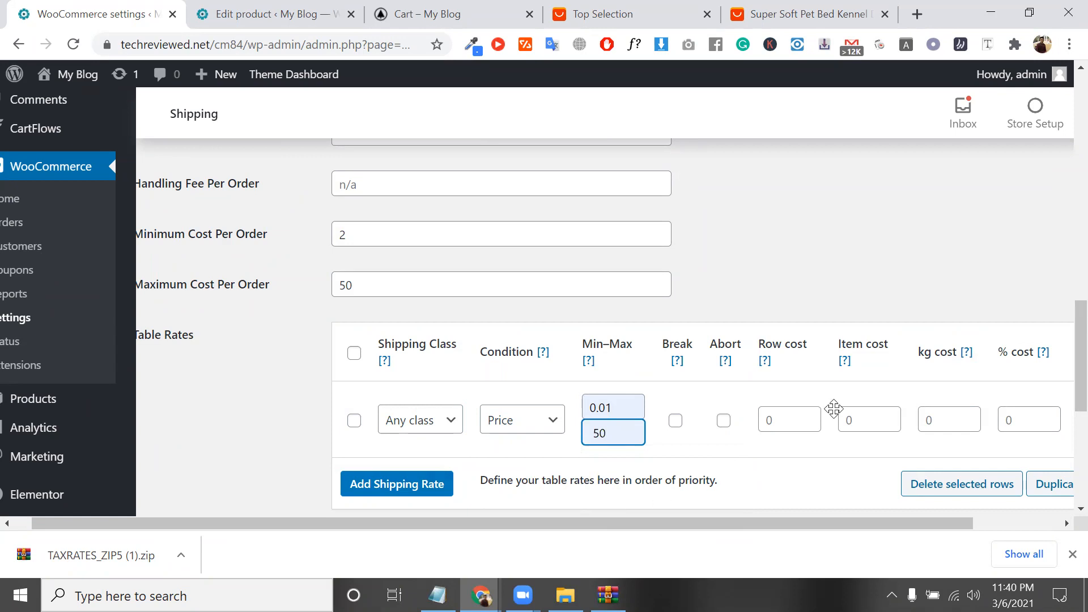
Set the first shipping rate's item cost to 2.56 and highlight the value.
left_click(1030, 414)
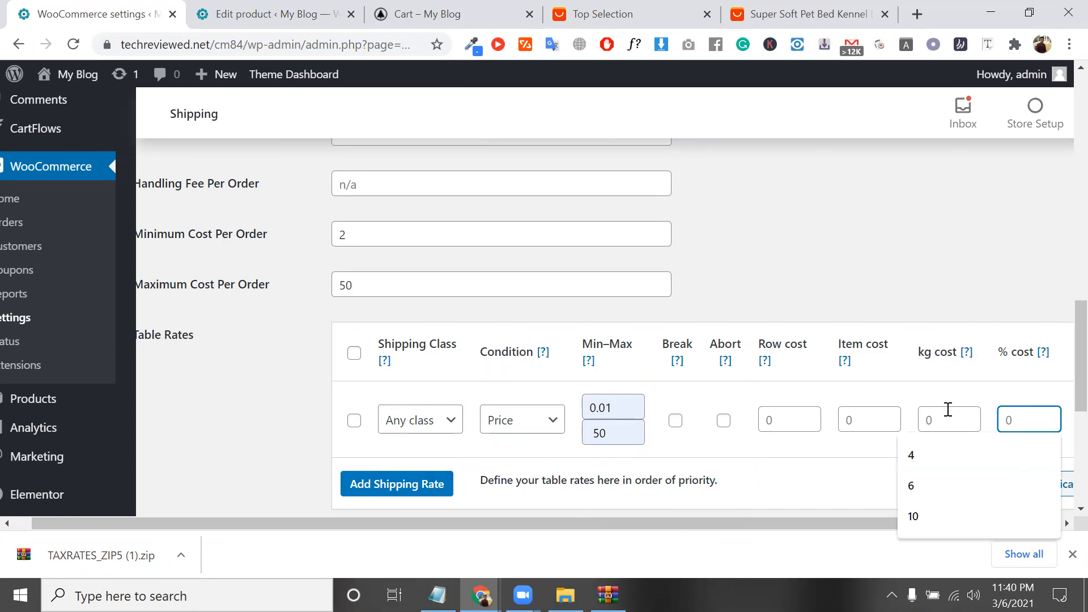
left_click(867, 417)
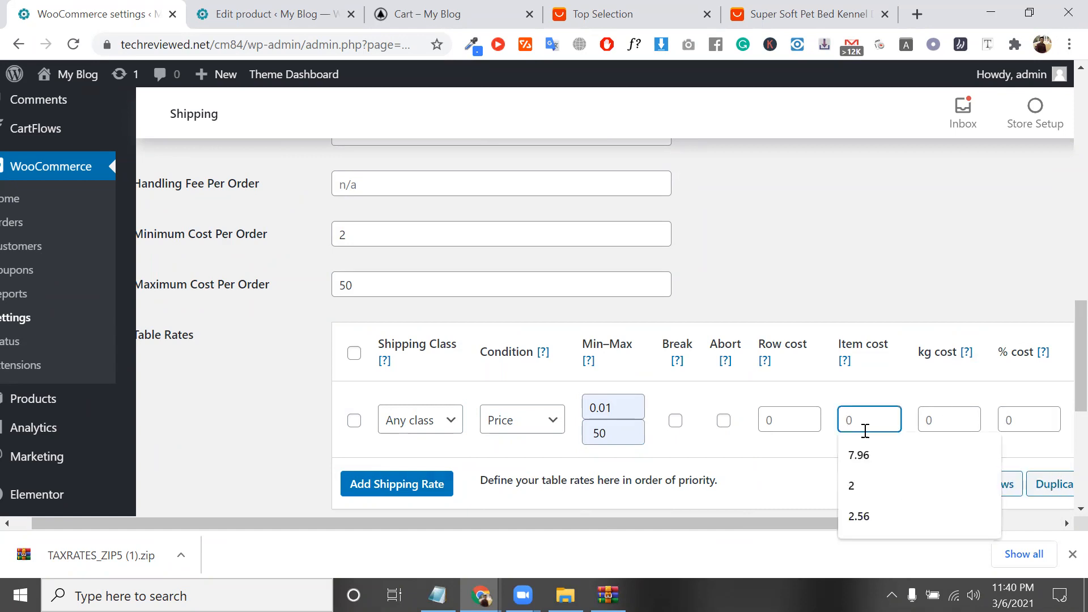
left_click(873, 516)
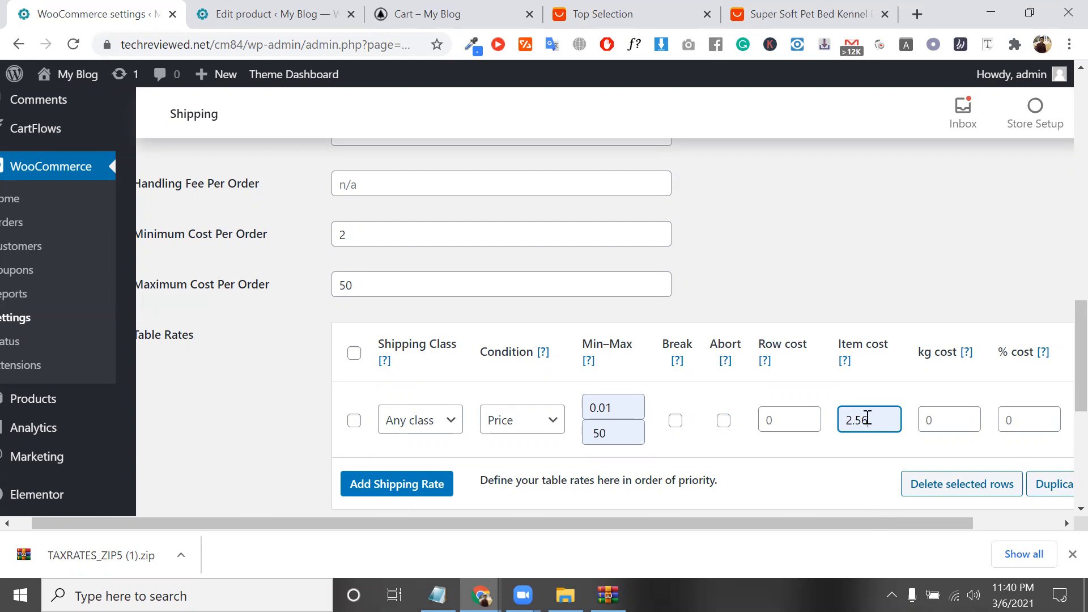
left_click_drag(867, 420, 838, 420)
left_click(881, 421)
double_click(881, 421)
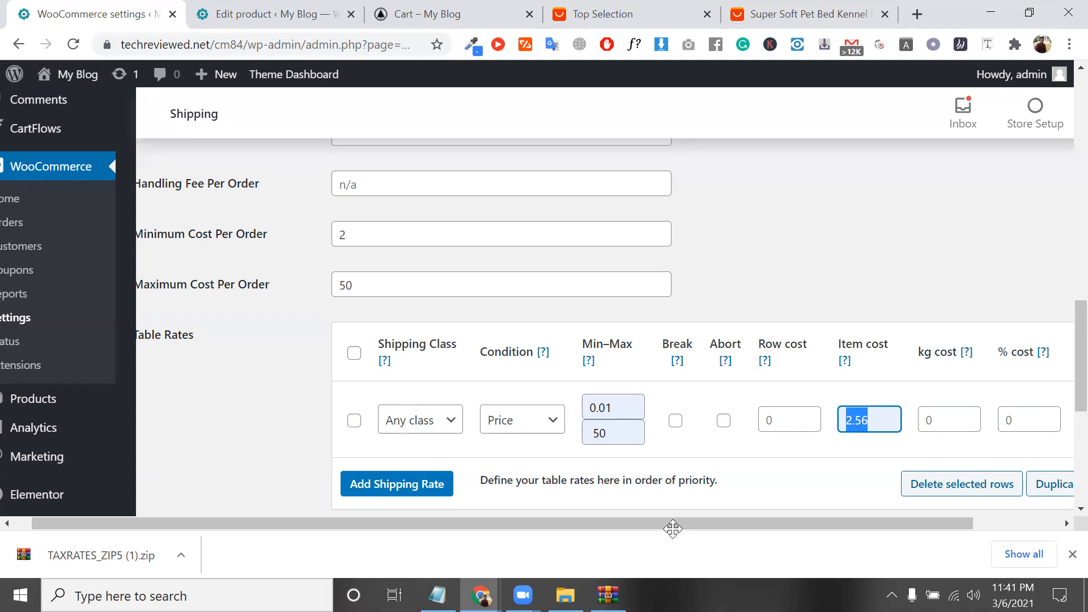
left_click(887, 426)
Add a second shipping rate row for any class with Price as its condition.
left_click(418, 482)
scroll(510, 432, "down", 1)
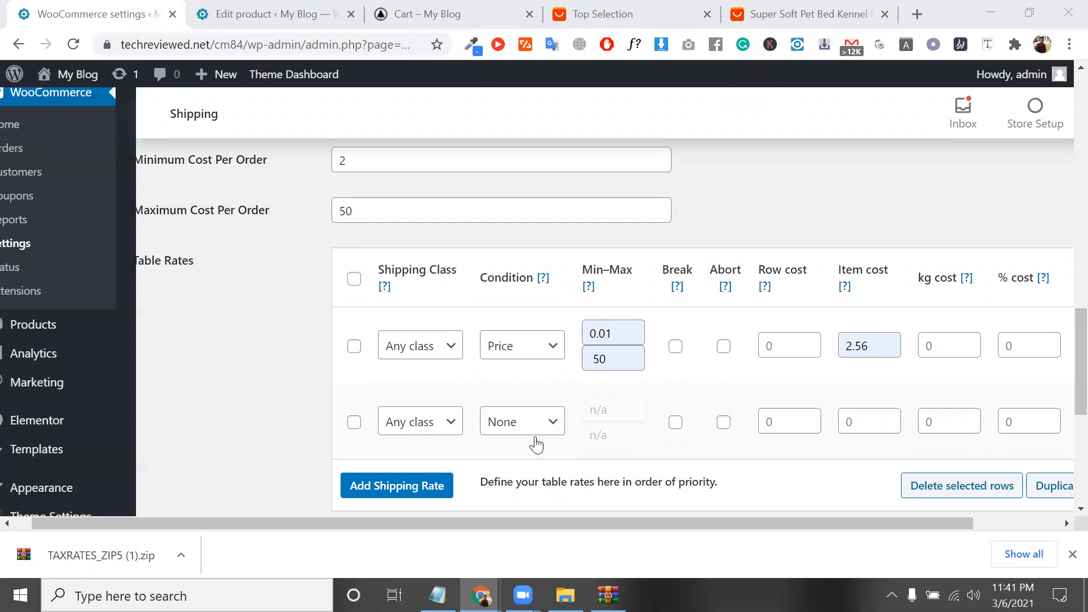
left_click(501, 435)
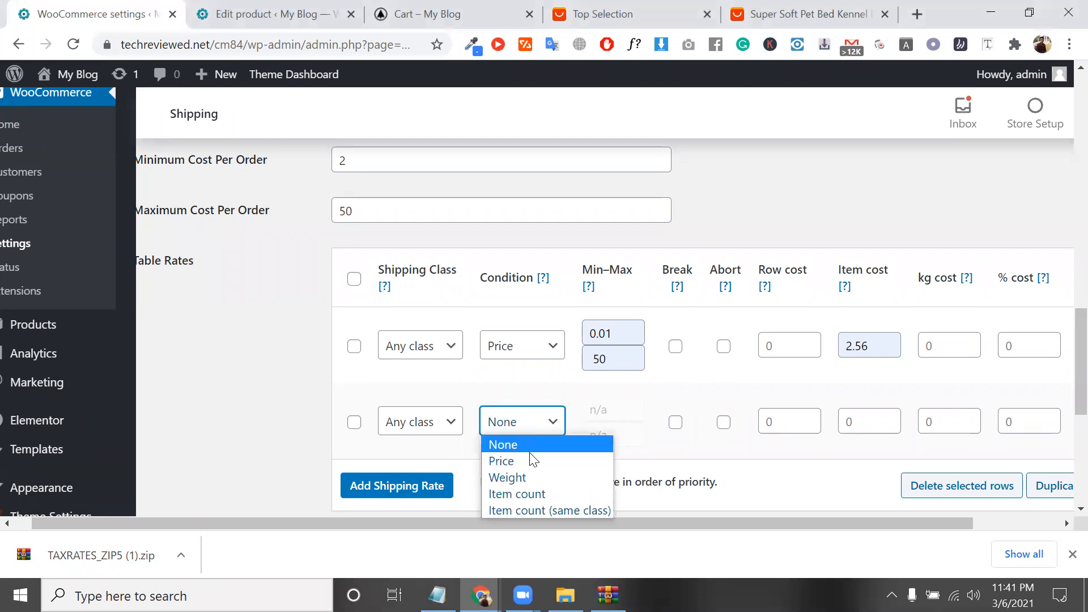
left_click(561, 461)
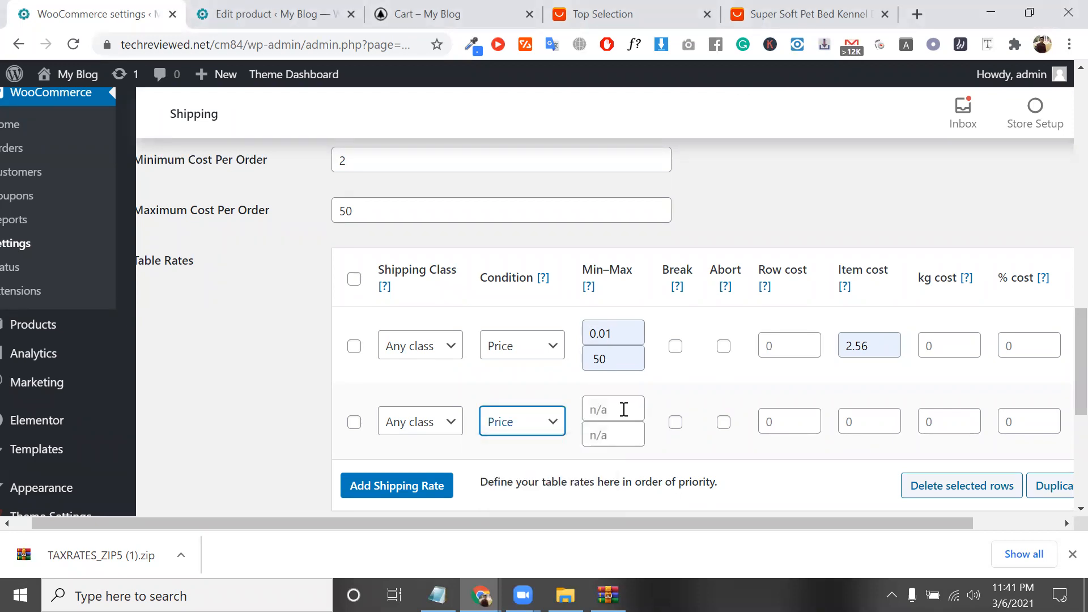
Set the second rate's price range to a minimum of 50 and a maximum of 100.
left_click(624, 409)
left_click(612, 473)
left_click(609, 435)
key("Down")
key("Down")
key("Down")
key("Down")
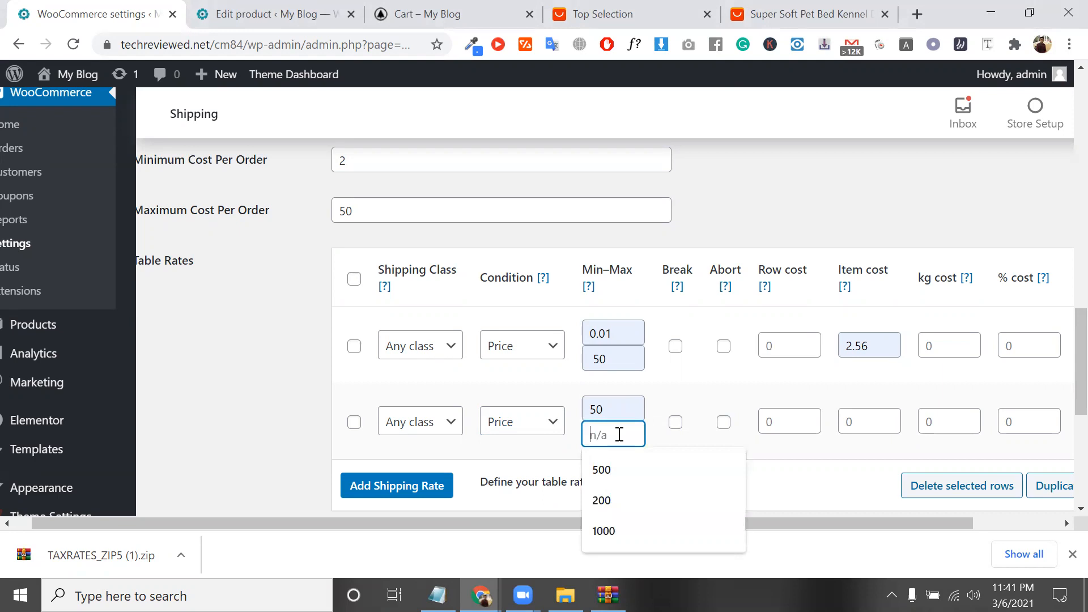
type("100")
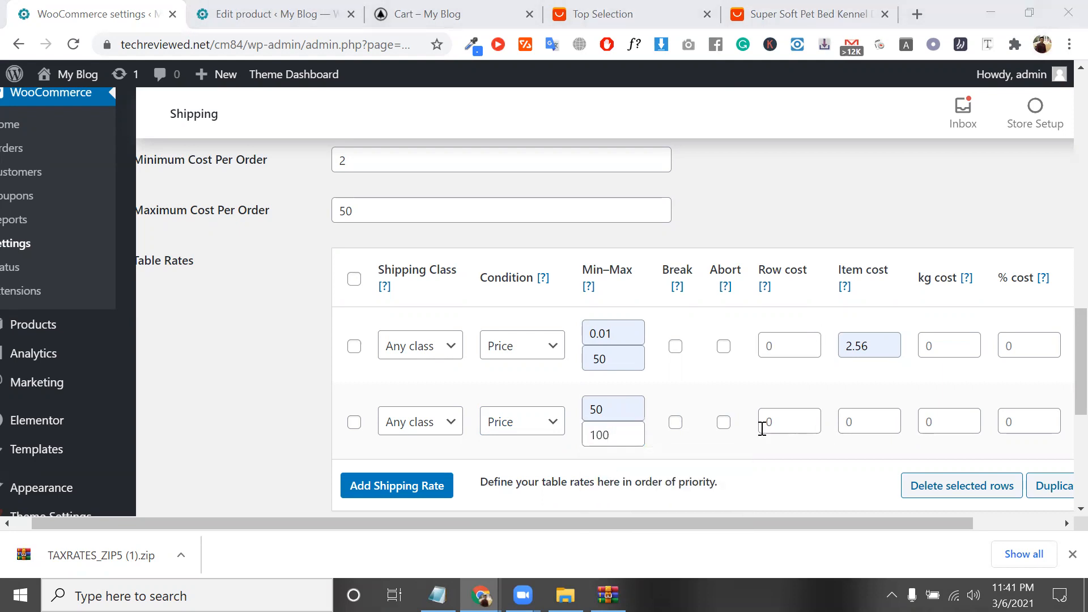
Set the second shipping rate's item cost to 3.56.
scroll(762, 429, "right", 2)
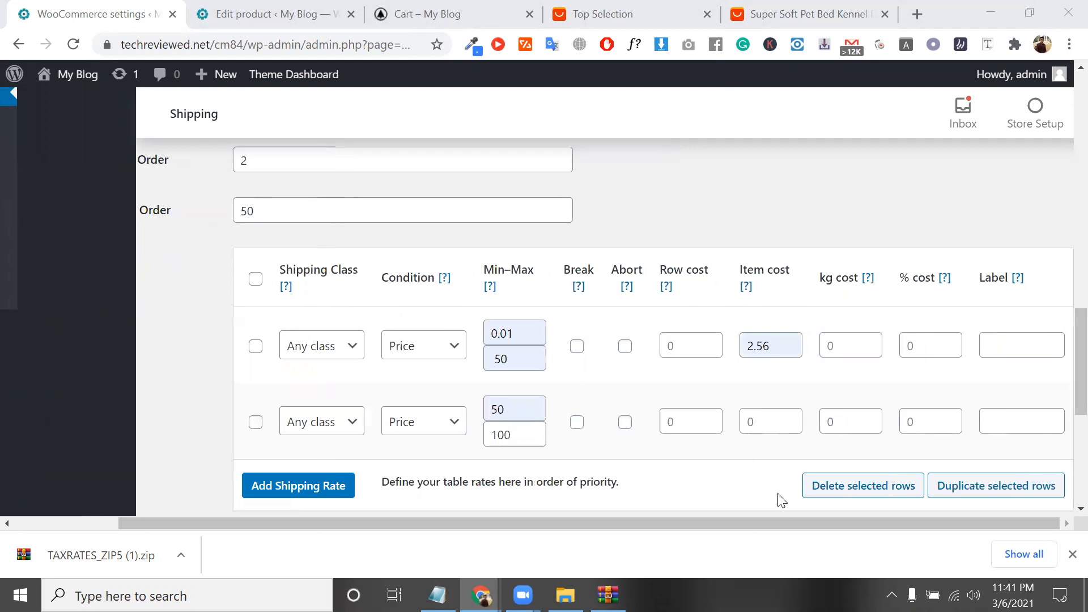
left_click(771, 422)
key("Up")
key("Return")
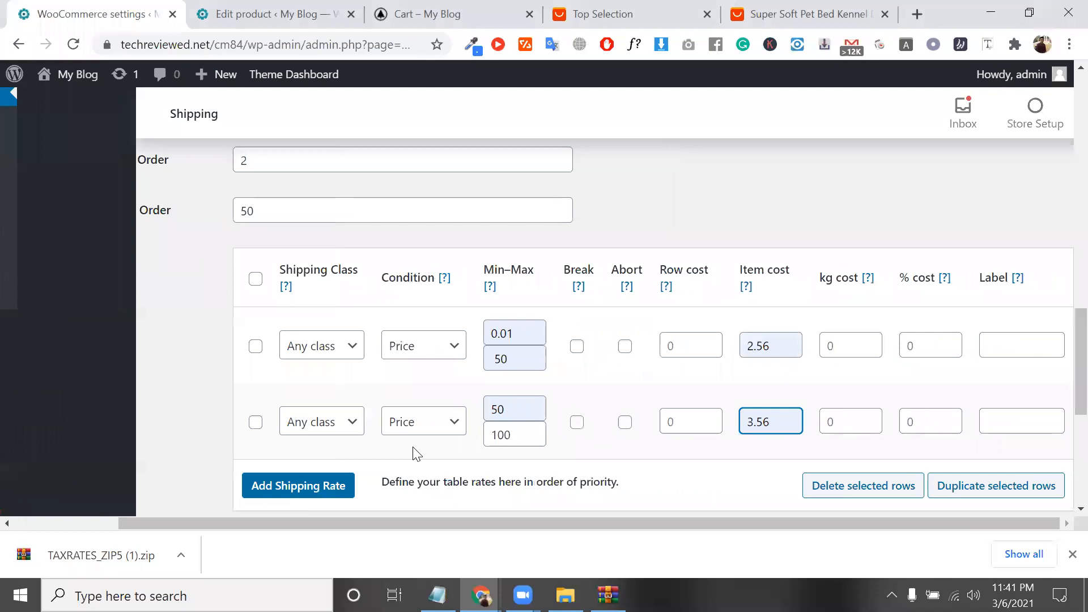
Add a third, blank shipping rate row and save the table rates settings.
left_click(298, 486)
scroll(261, 480, "down", 3)
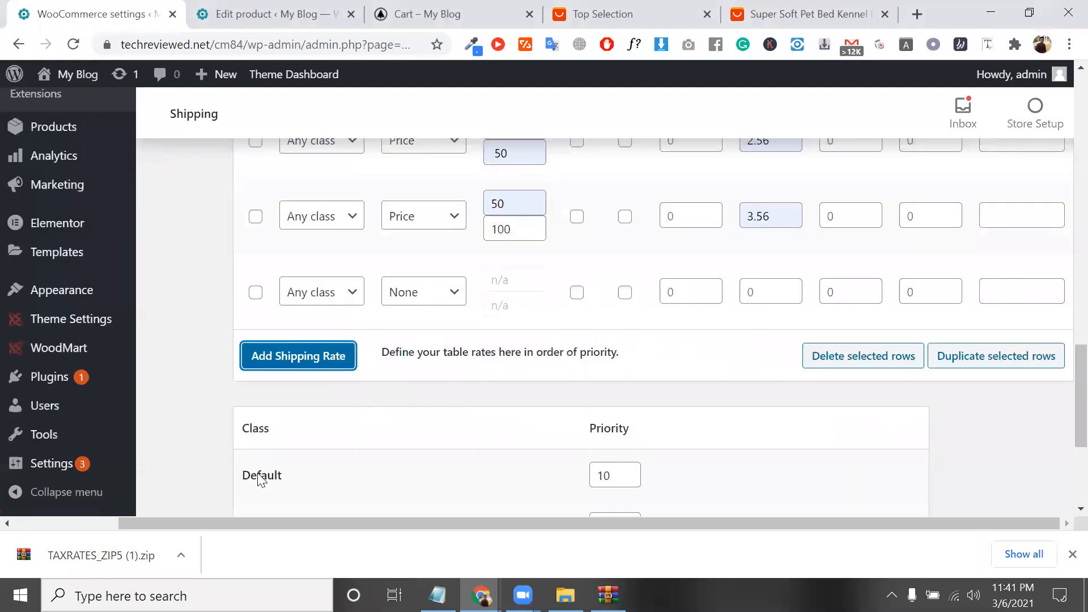
scroll(260, 480, "left", 2)
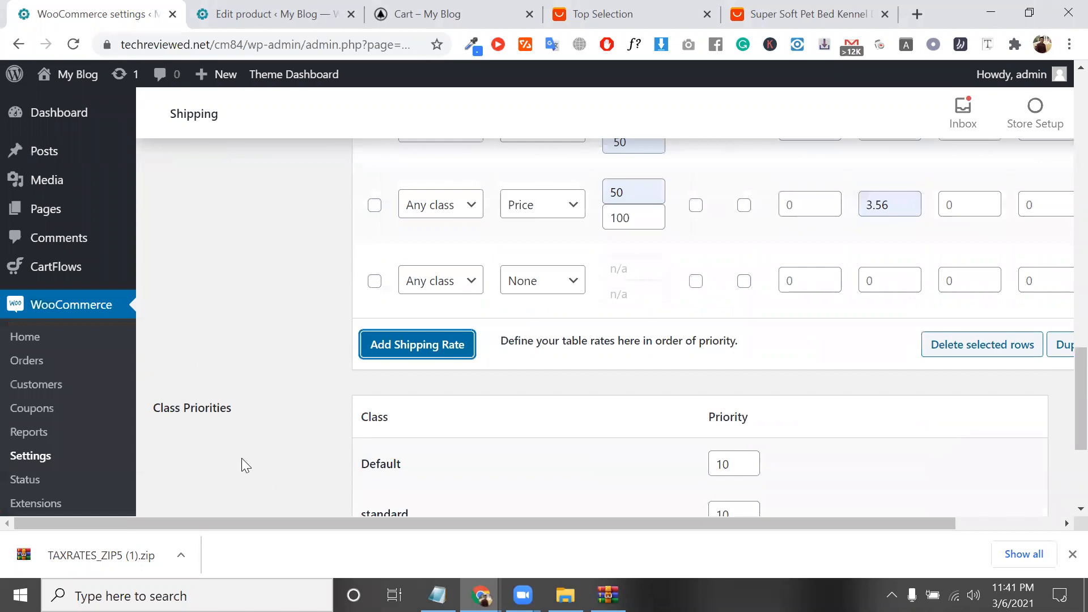
scroll(208, 446, "up", 2)
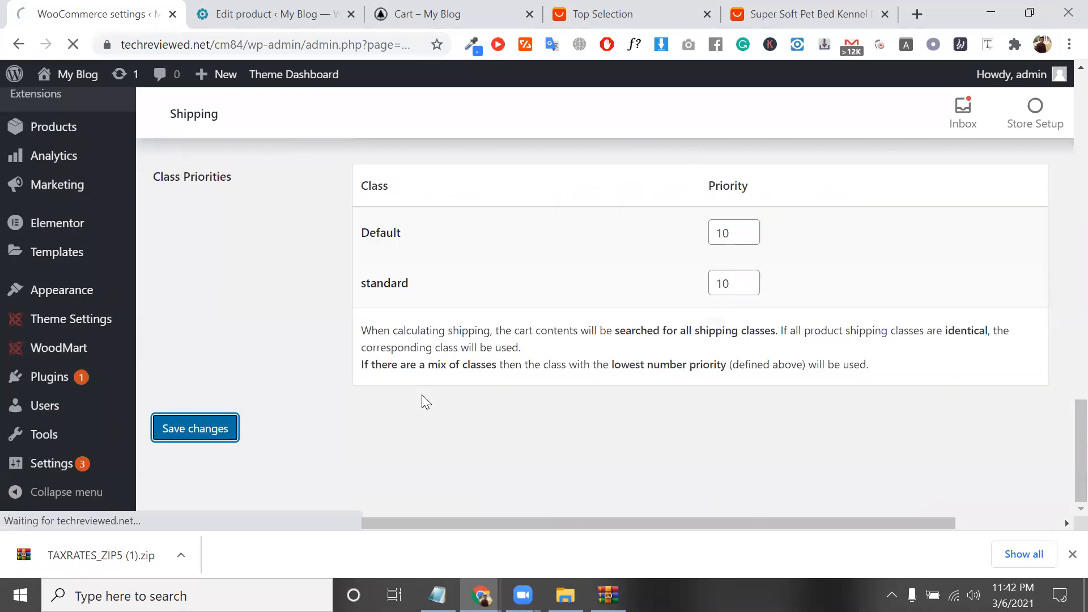
scroll(422, 394, "up", 4)
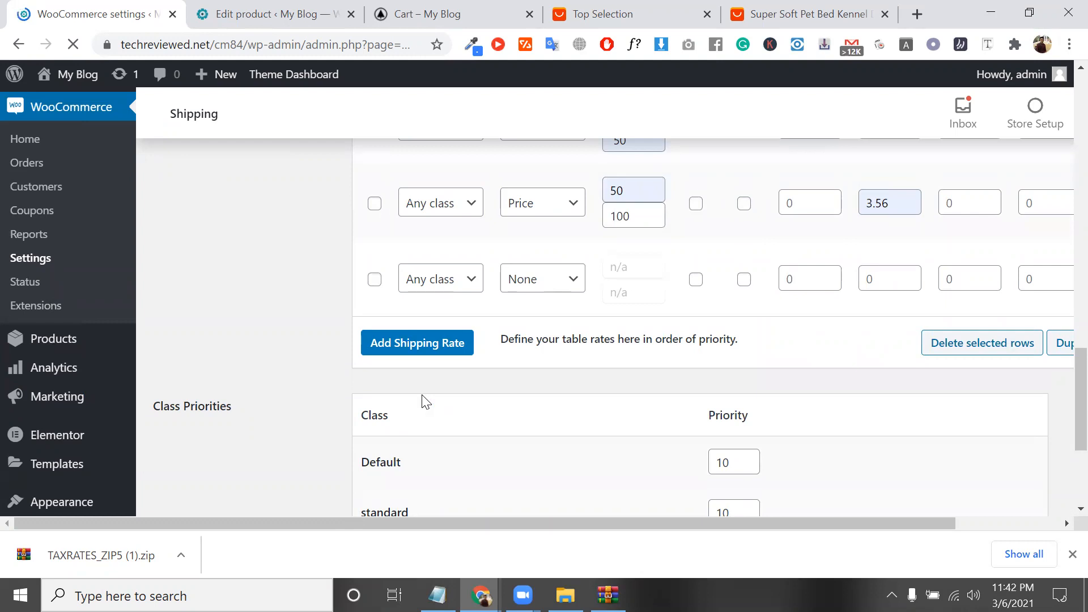
scroll(423, 395, "up", 1)
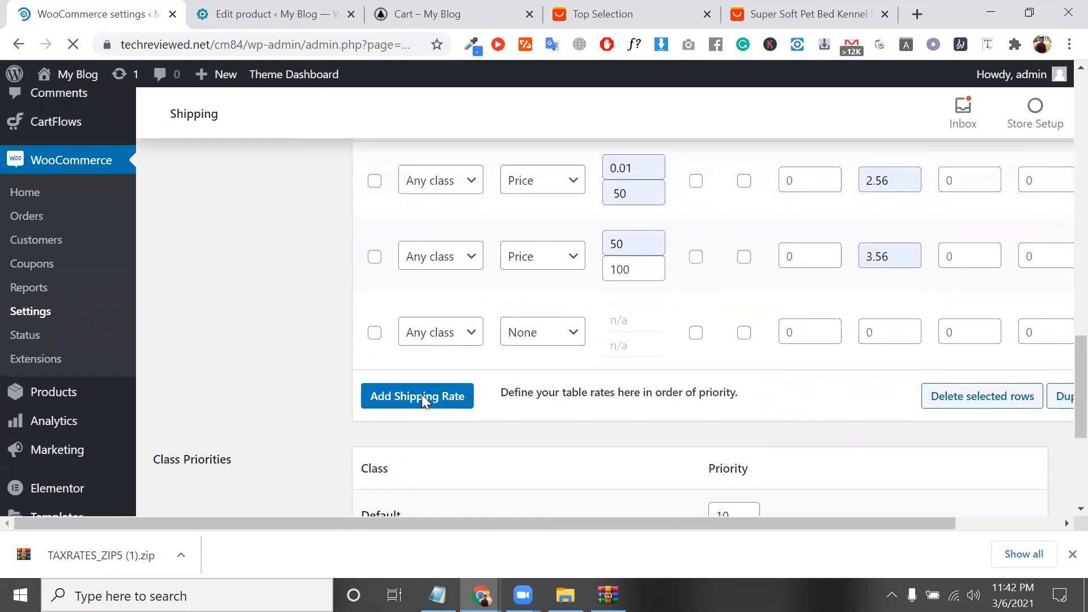
Review the saved price-based rate rows, checking the first row's minimum, maximum and item cost values.
scroll(421, 394, "up", 1)
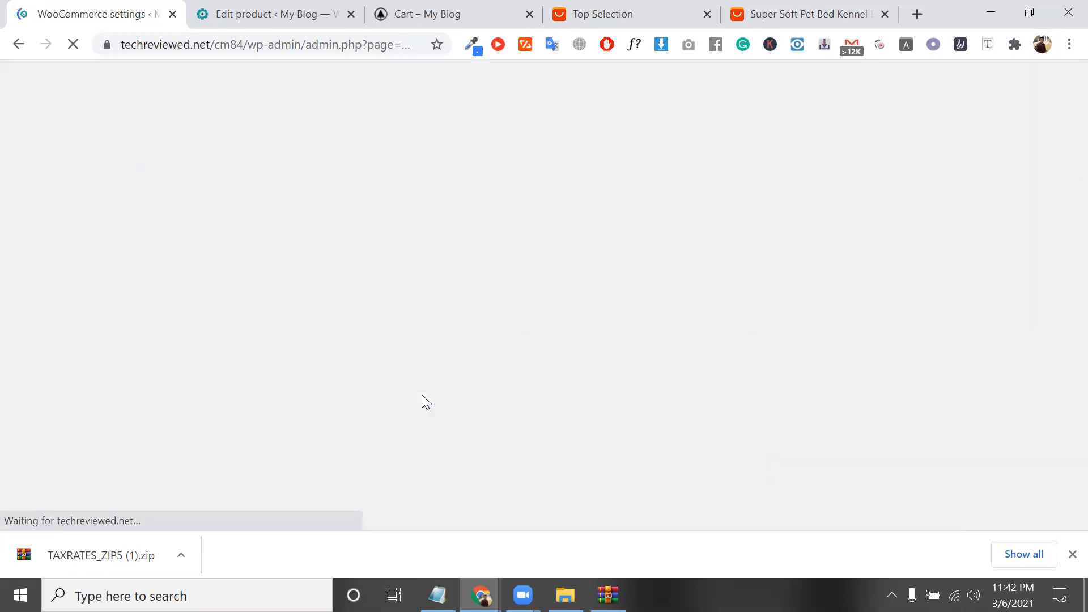
scroll(407, 346, "down", 10)
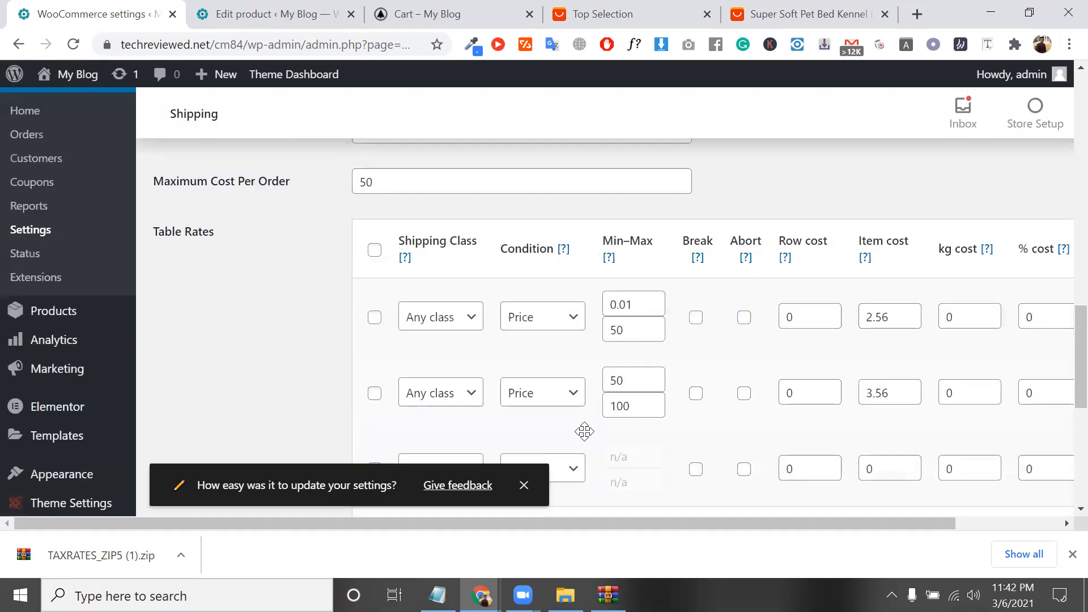
left_click(644, 404)
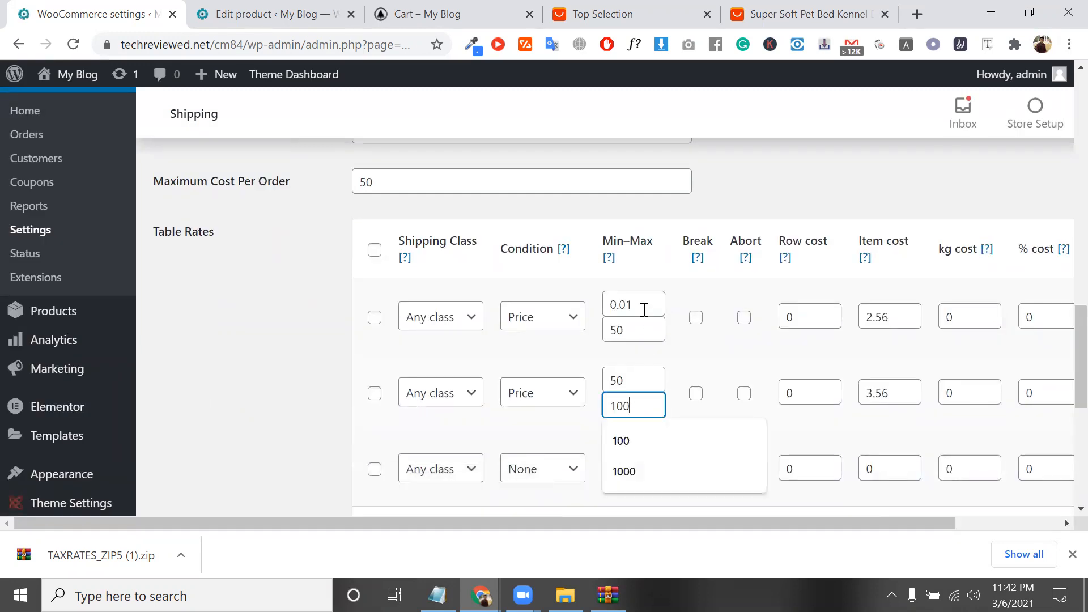
scroll(644, 380, "up", 1)
left_click(643, 380)
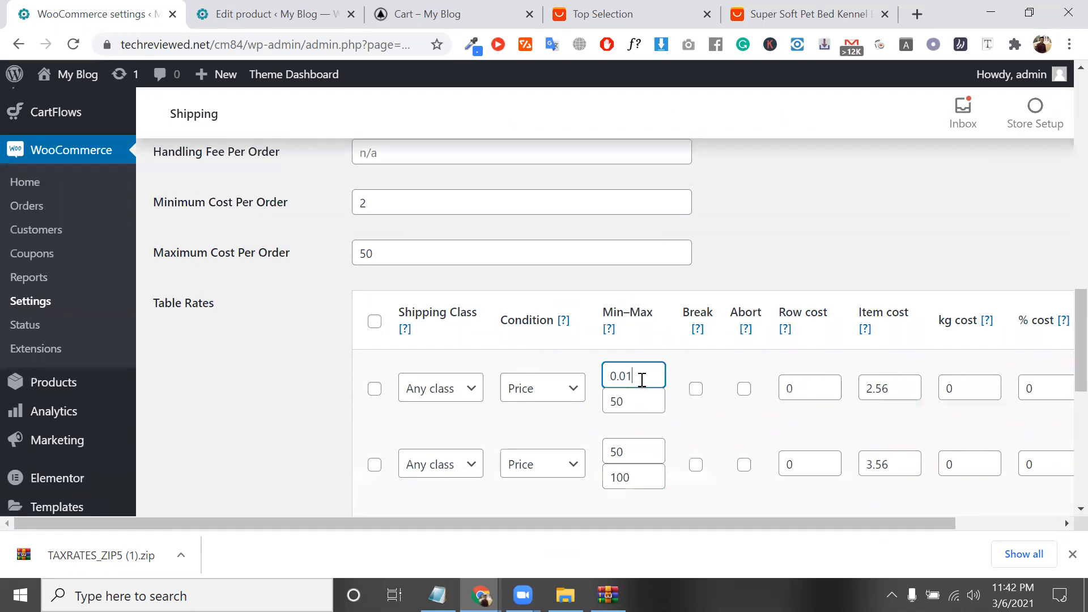
left_click_drag(642, 380, 628, 380)
left_click_drag(629, 405, 867, 388)
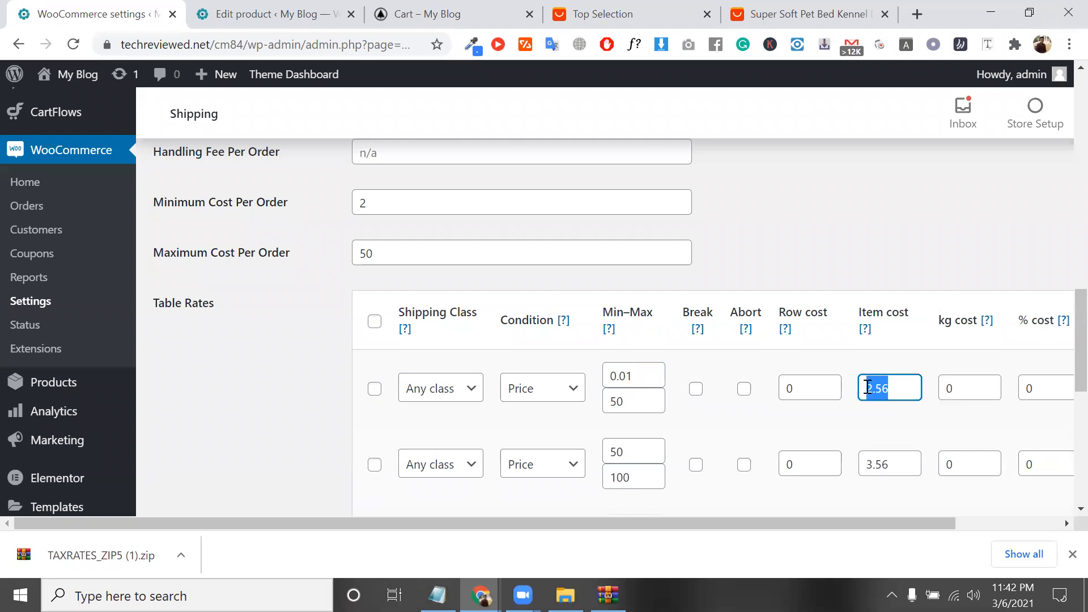
double_click(883, 387)
Try a % cost of 25 on the first shipping rate and clear it again.
left_click(1037, 394)
scroll(1035, 391, "right", 2)
double_click(933, 389)
key("BackSpace")
type("25")
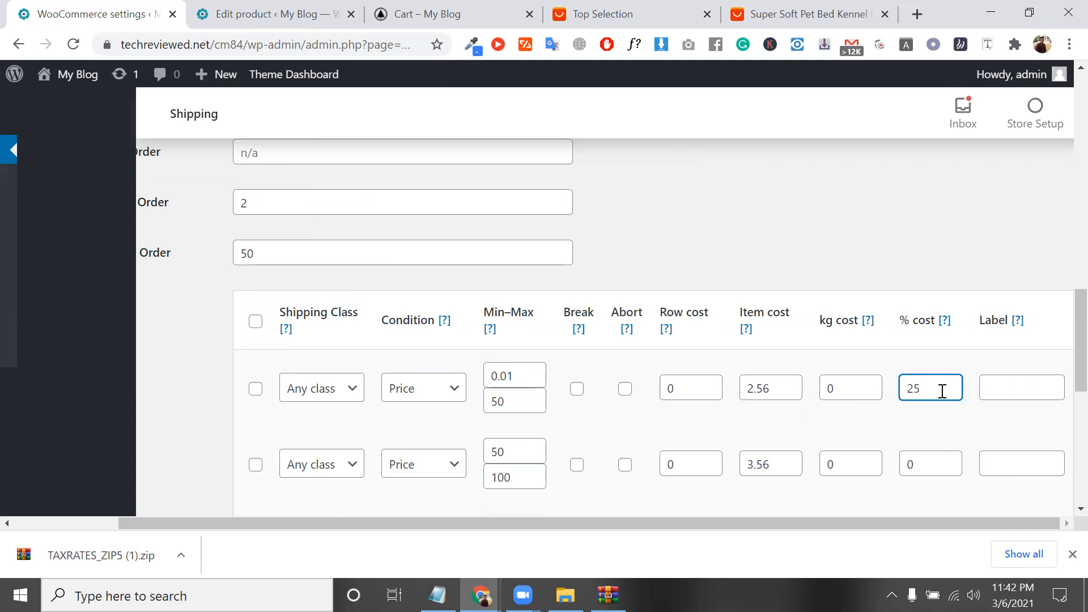
left_click_drag(942, 391, 903, 389)
key("BackSpace")
key("shift+Tab")
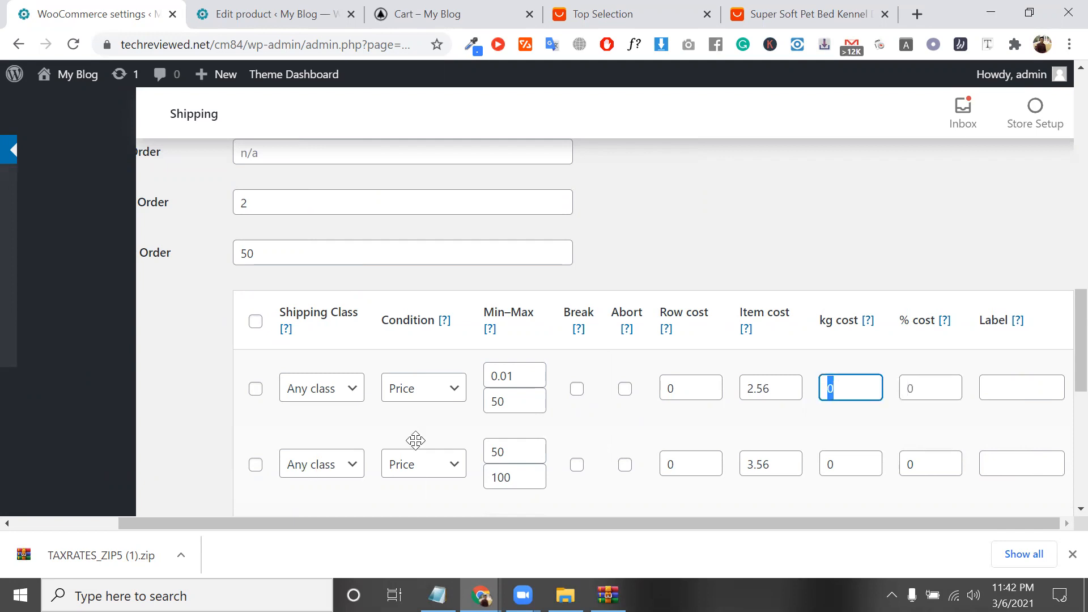
Set the third shipping rate's condition to Weight and its kg cost to 1.
left_click(440, 392)
left_click(619, 497)
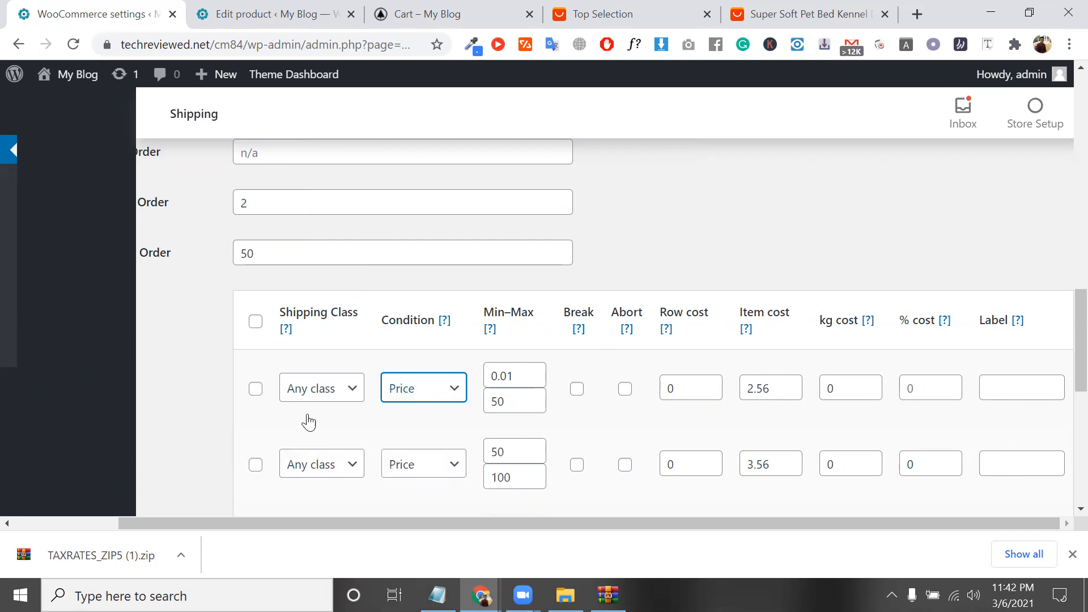
scroll(299, 418, "down", 1)
scroll(454, 431, "down", 1)
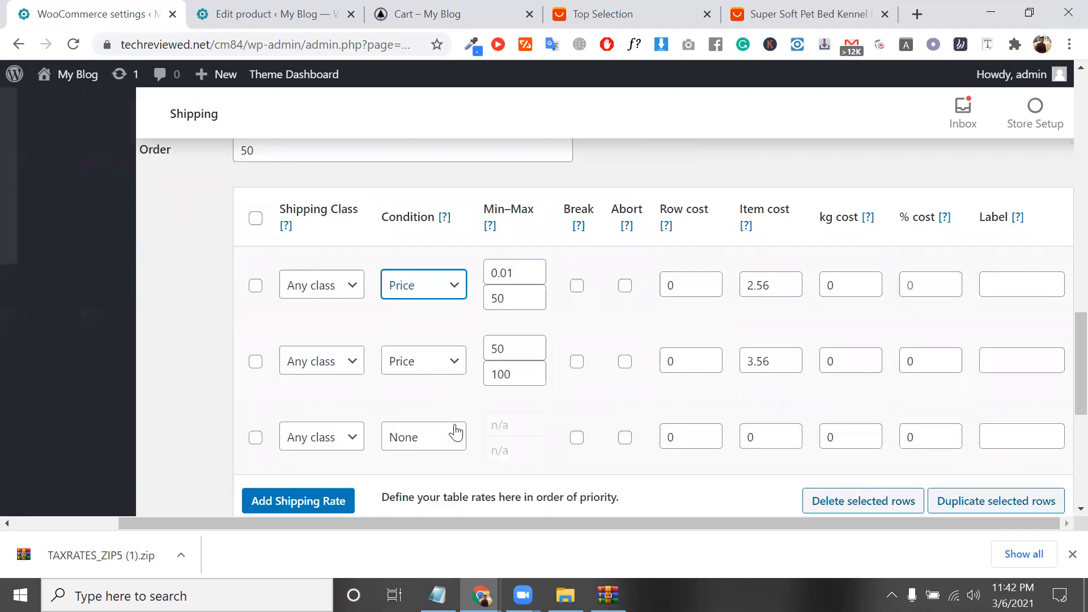
scroll(436, 499, "down", 1)
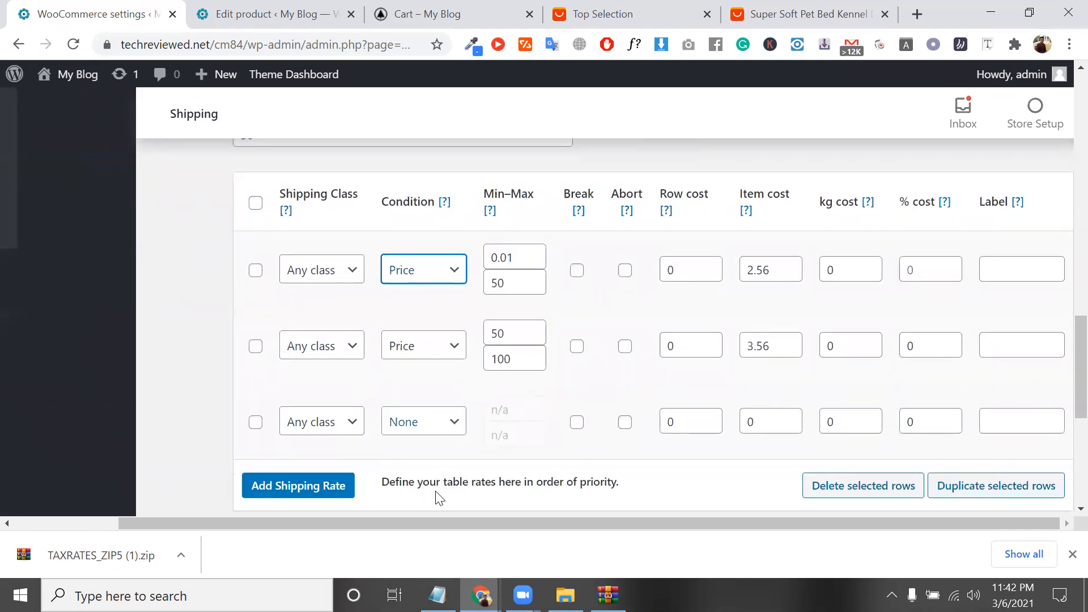
left_click(424, 421)
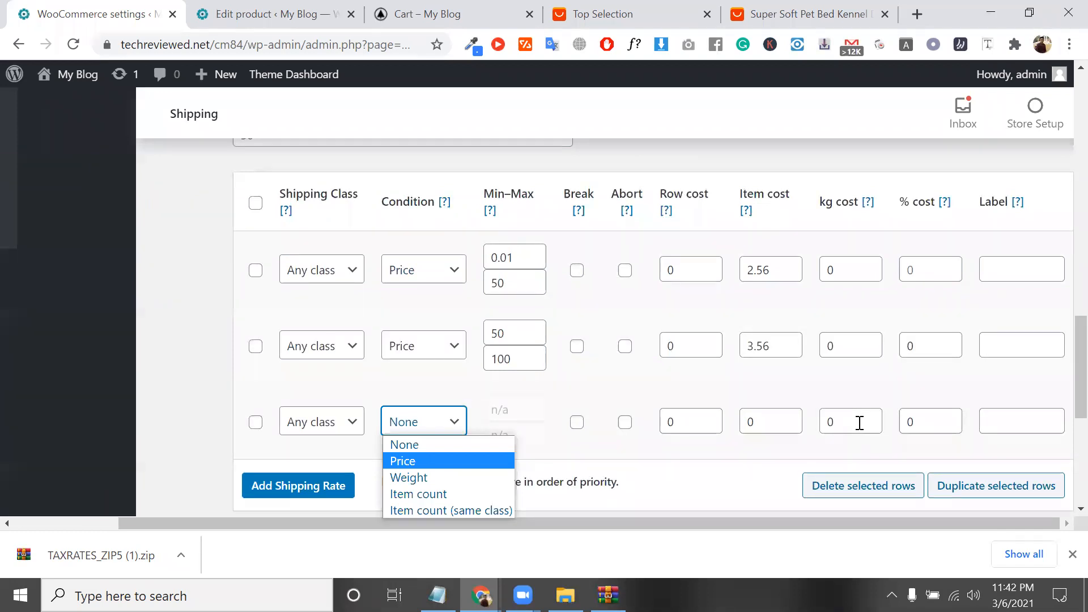
left_click(409, 477)
double_click(860, 423)
type("1")
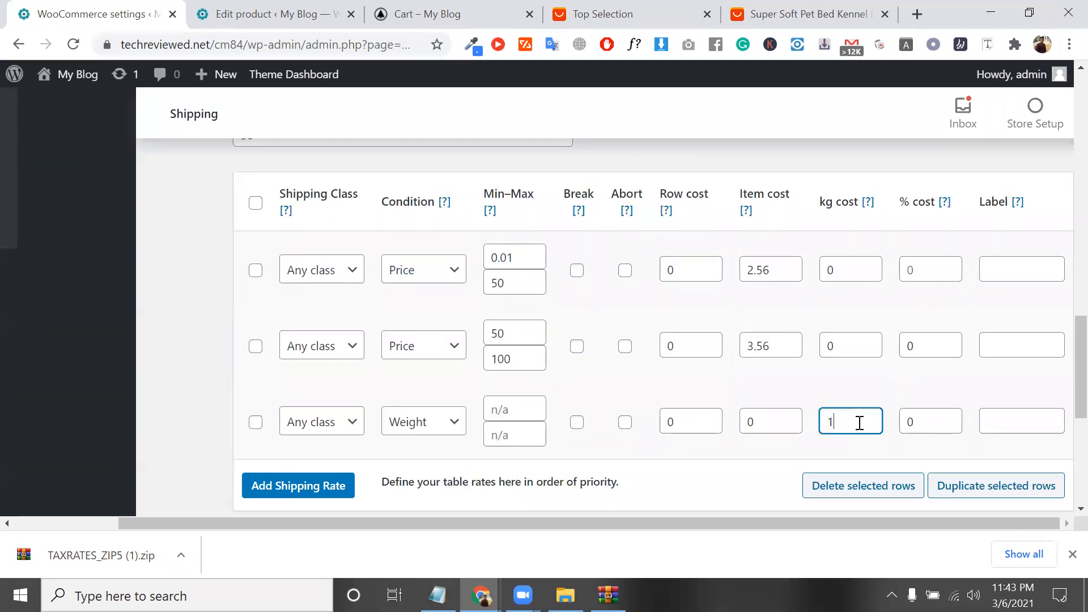
Set the third shipping rate's weight range to a minimum of 0.01 and a maximum of 50.
left_click(518, 416)
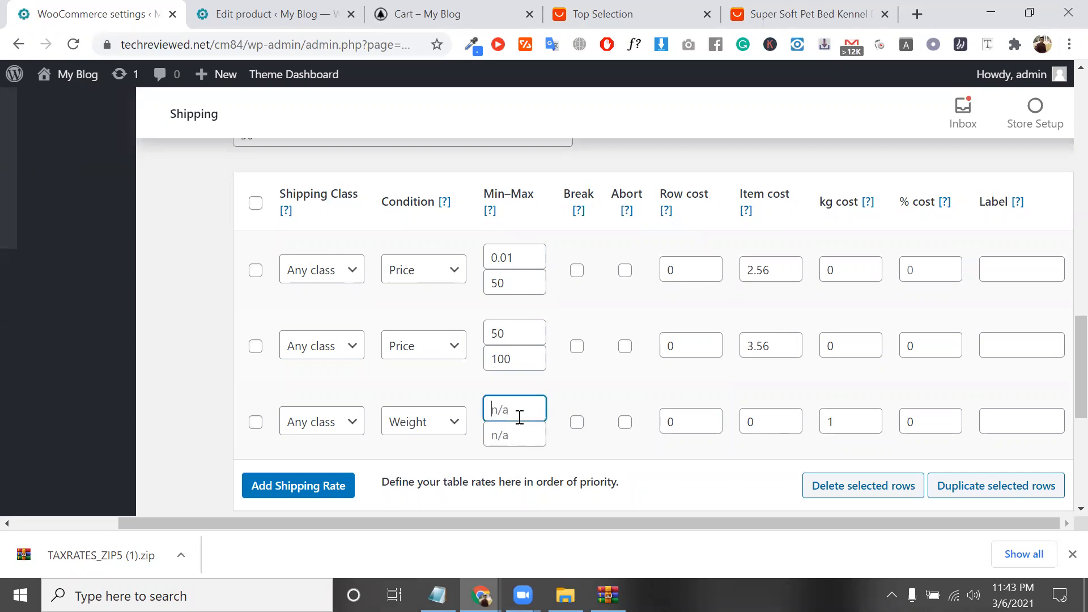
type("0.01")
left_click(512, 430)
type("50")
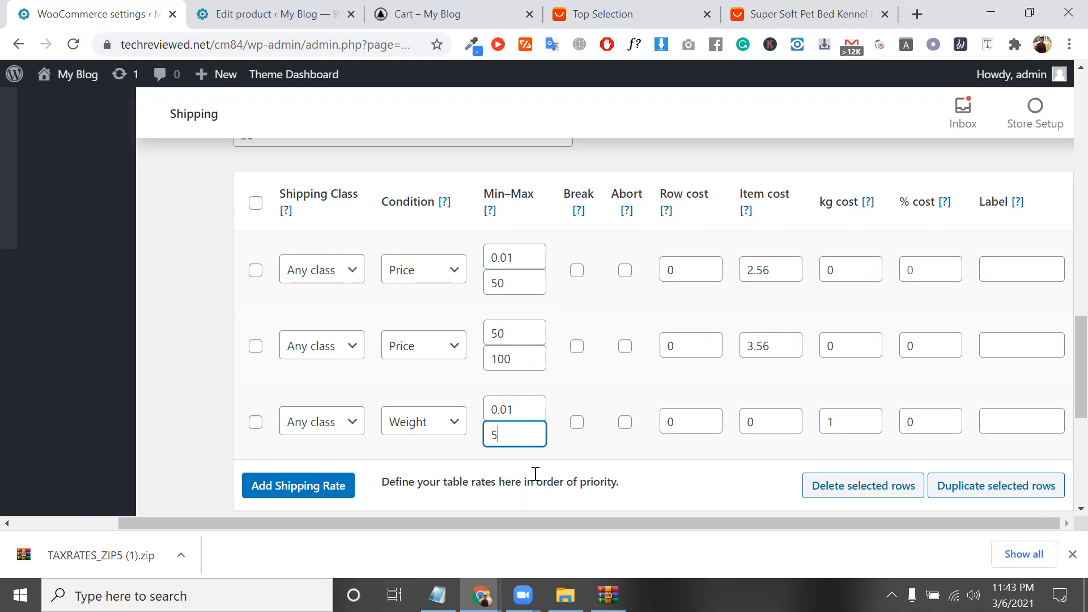
Save the table rates settings with the weight-based shipping rate.
left_click(267, 490)
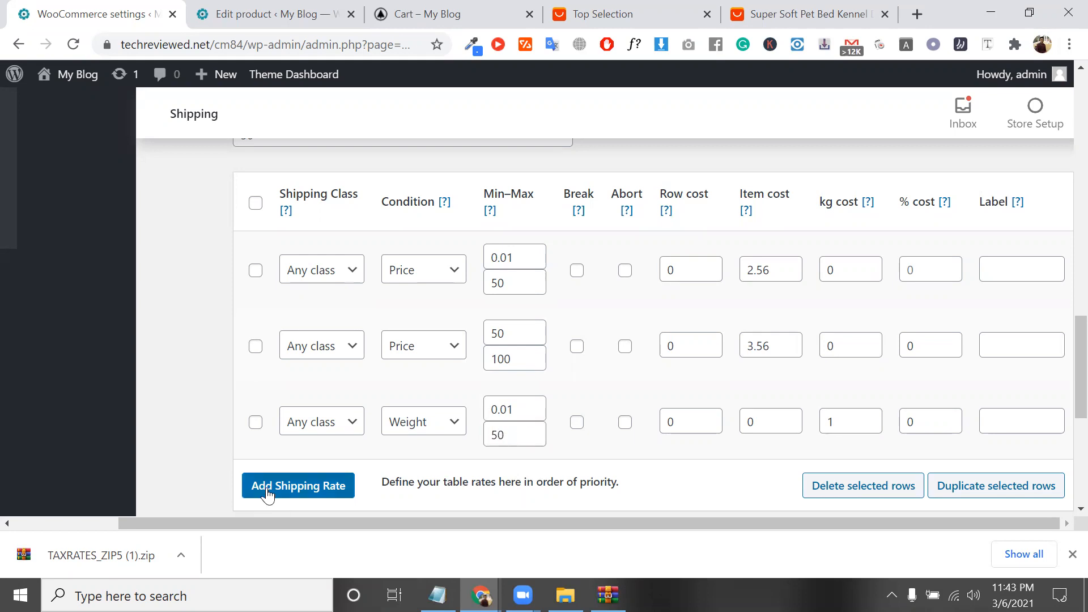
scroll(286, 485, "down", 5)
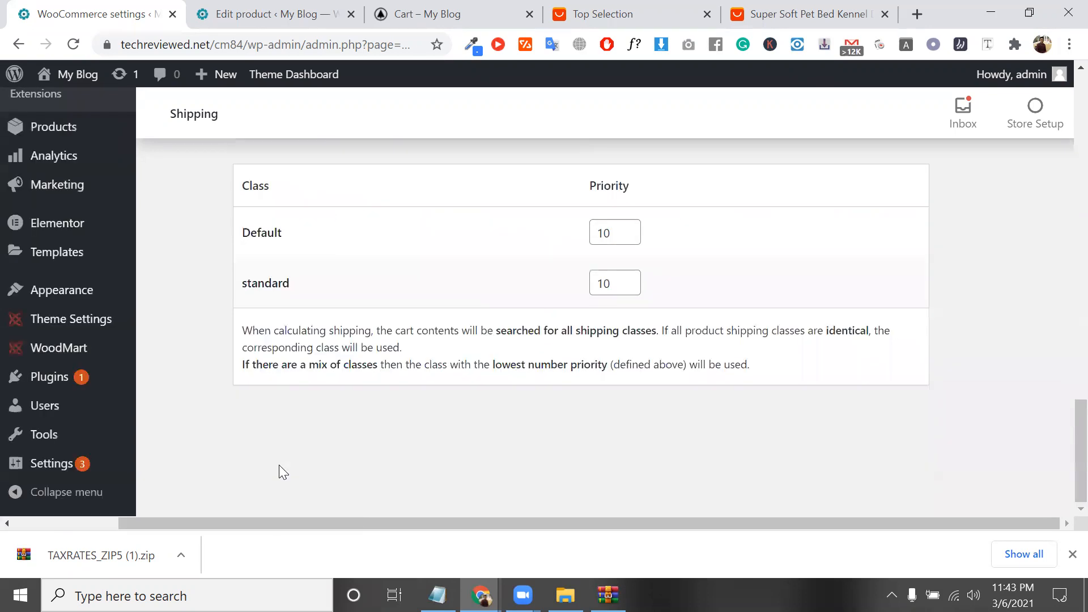
scroll(146, 467, "up", 1)
scroll(146, 467, "left", 1)
right_click(147, 466)
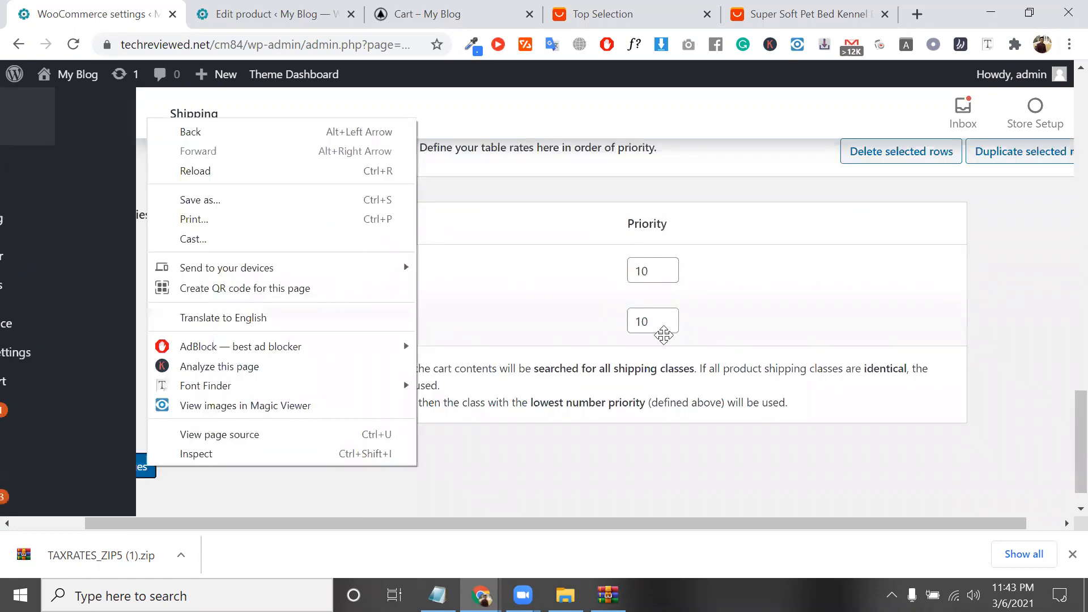
key("ctrl+r")
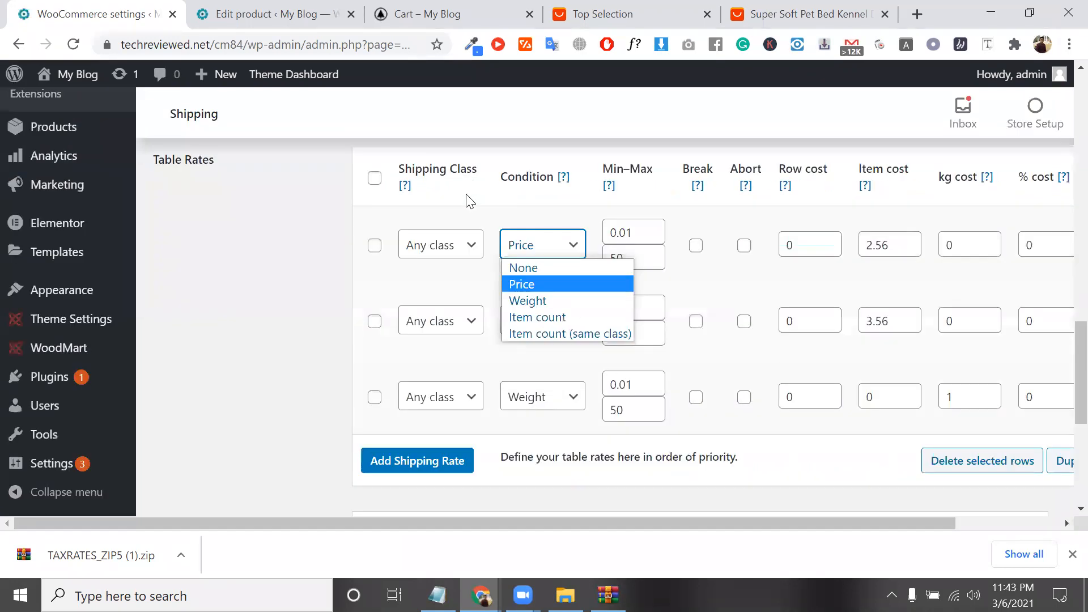
Examine the condition and shipping class options available for the first shipping rate, leaving the selections as they are.
key("Up")
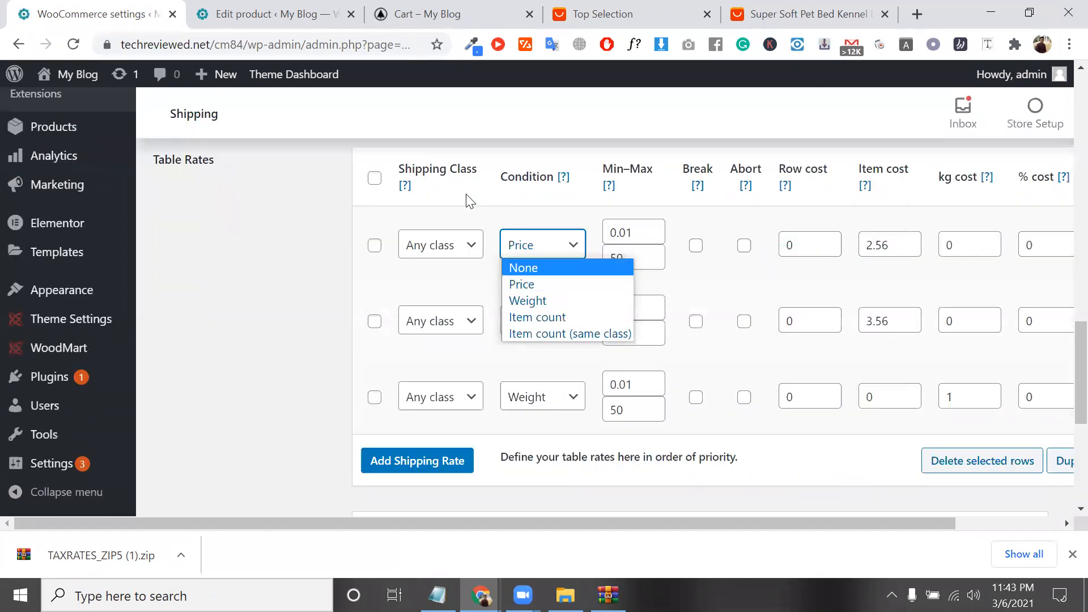
key("Escape")
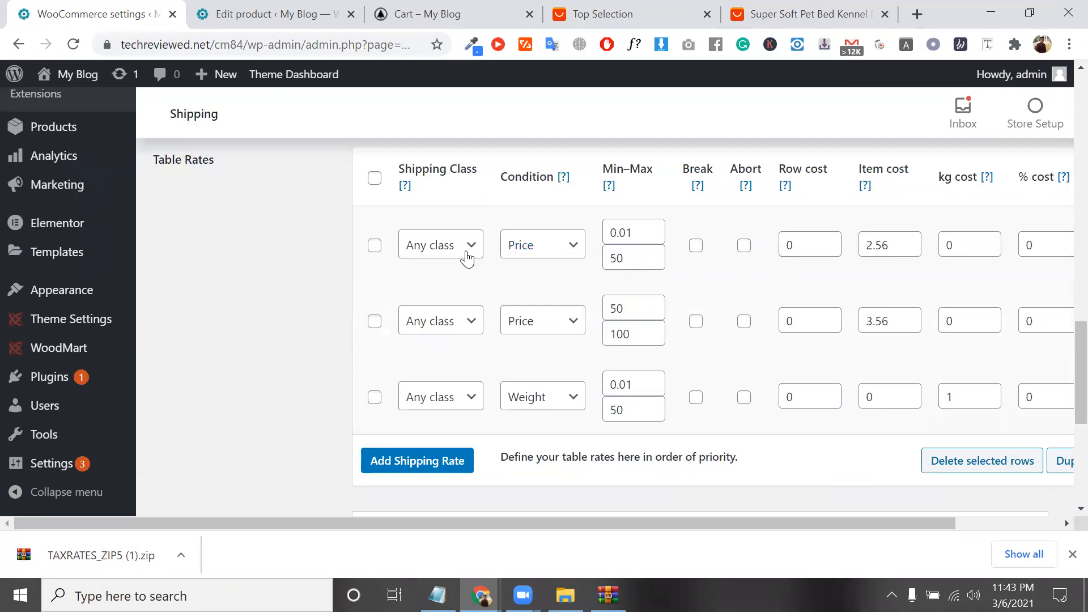
scroll(467, 259, "up", 5)
scroll(469, 345, "down", 3)
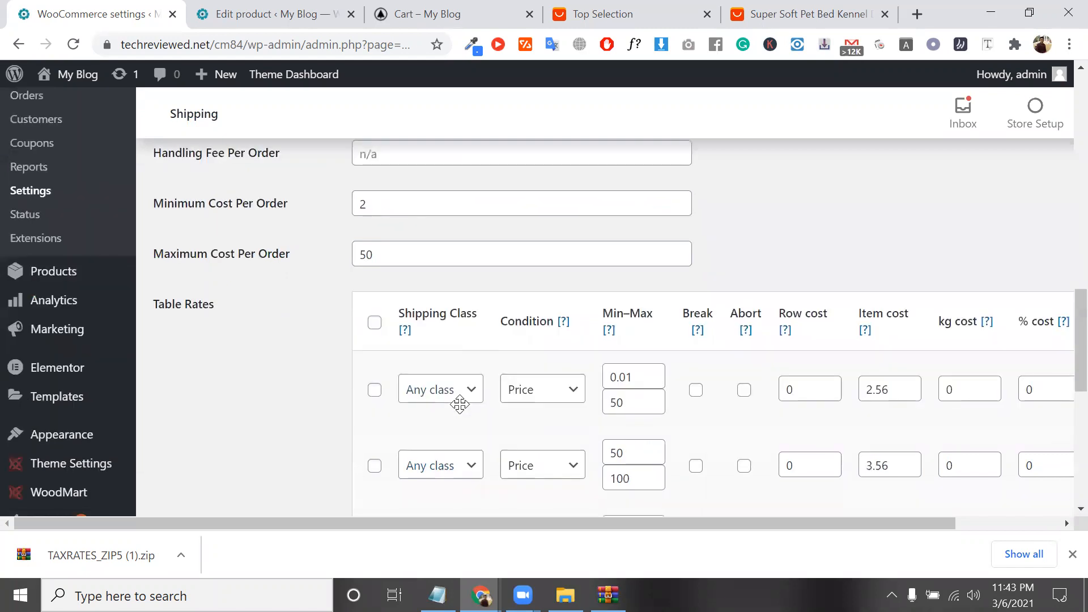
left_click(461, 401)
left_click(460, 399)
left_click(460, 399)
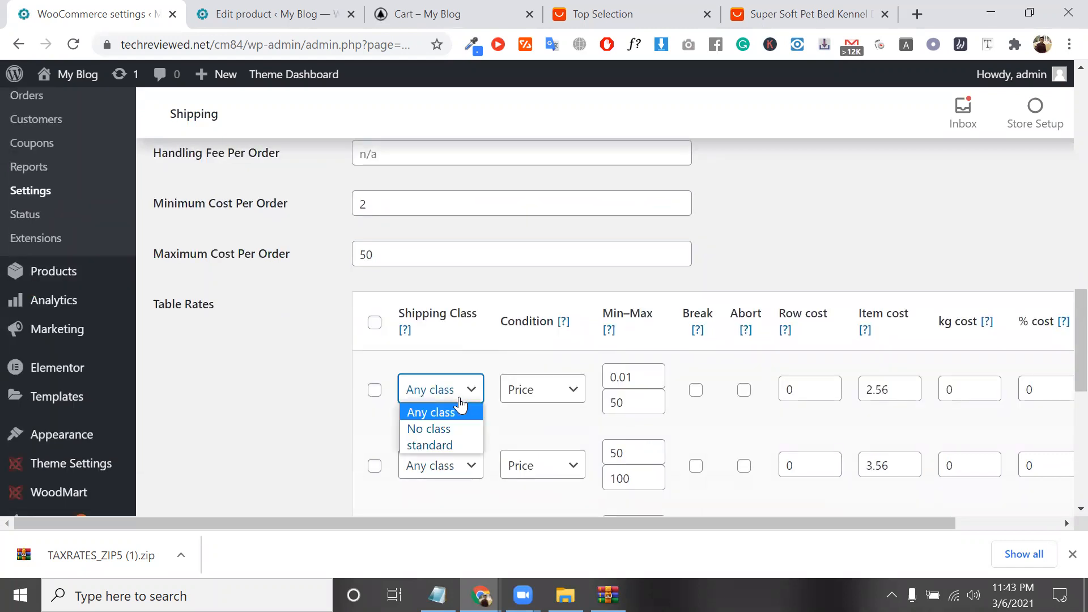
left_click(460, 399)
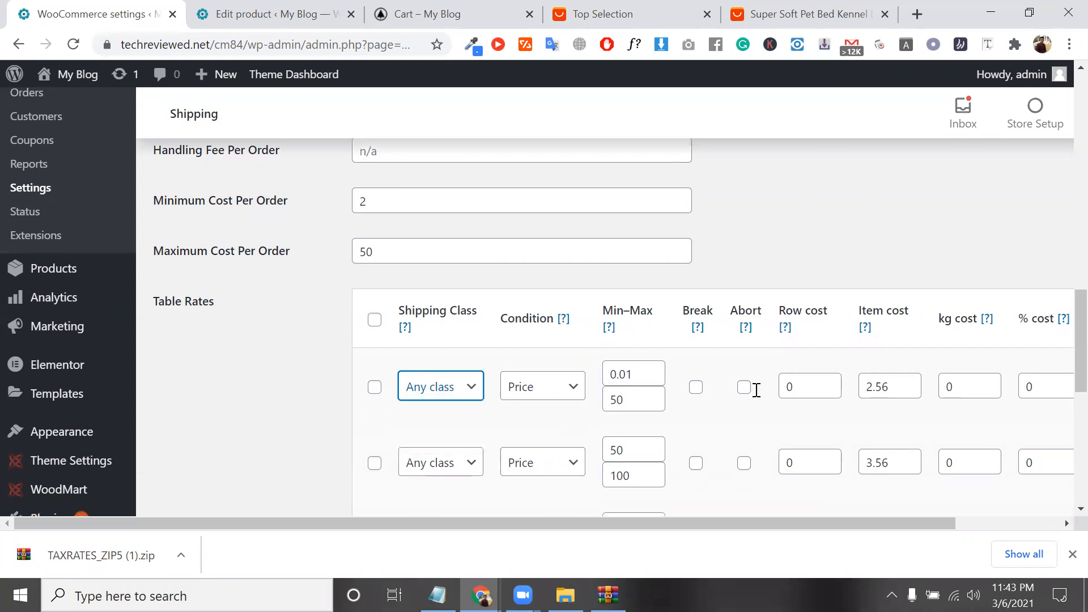
Check the standard class's priority and compare it with the shipping class choices of the first rate.
scroll(755, 389, "down", 4)
scroll(724, 398, "down", 3)
left_click(724, 397)
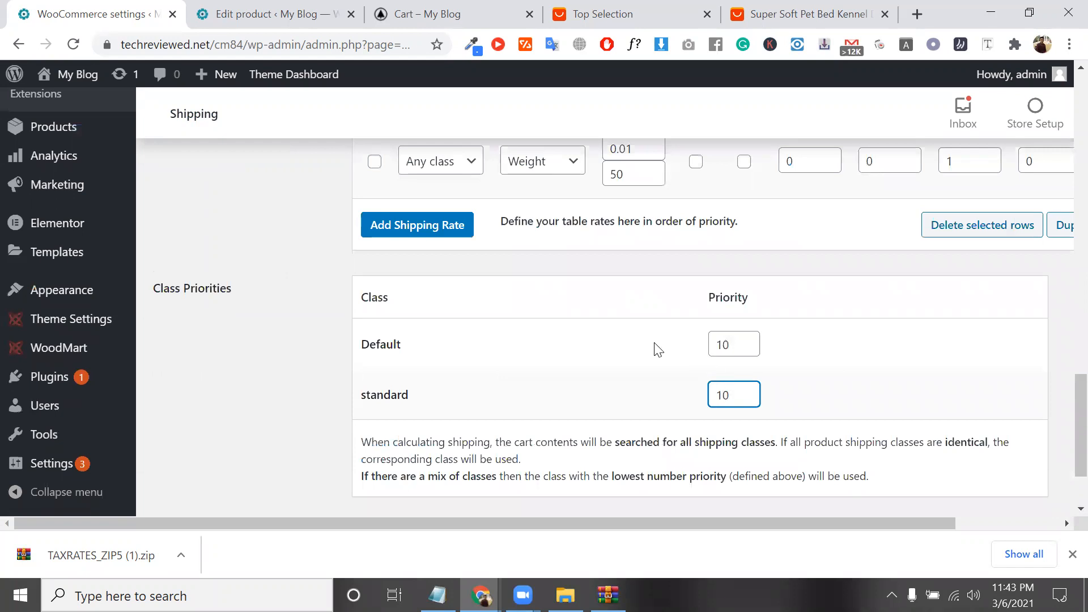
scroll(652, 339, "up", 10)
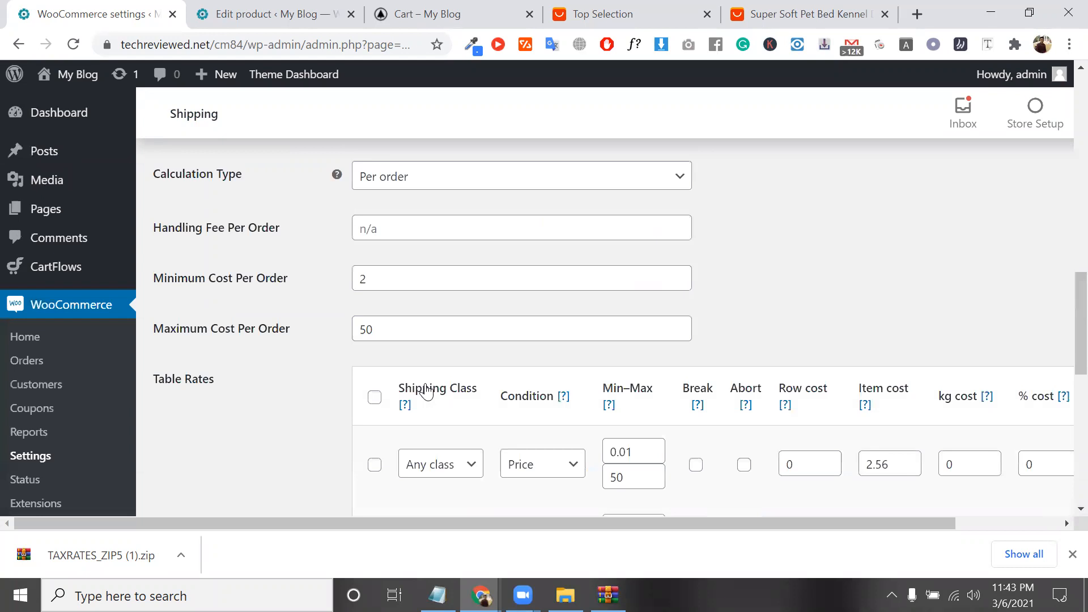
scroll(426, 391, "down", 1)
left_click(424, 389)
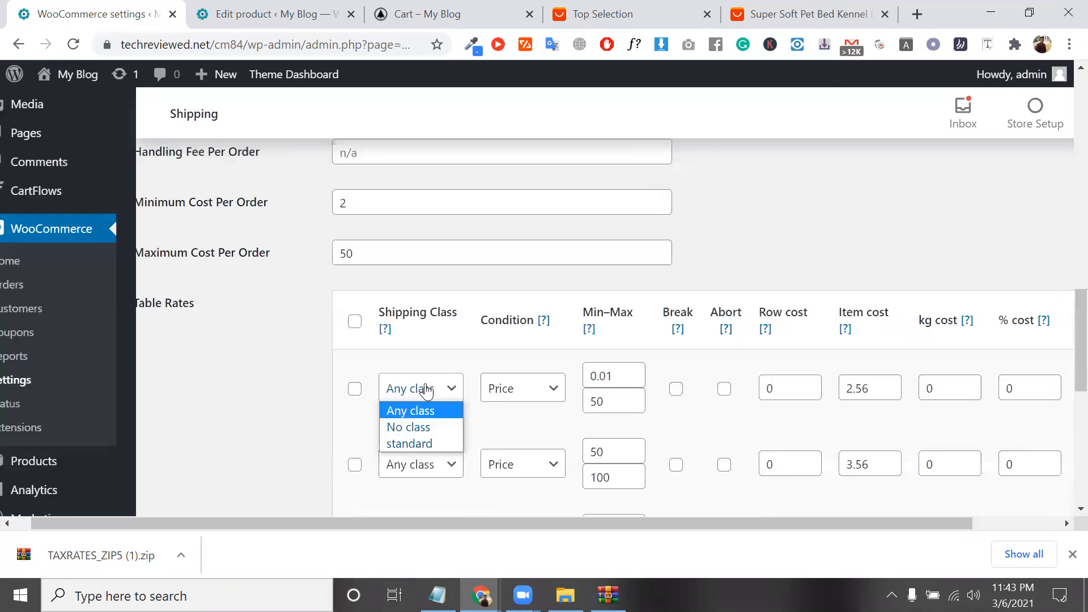
Review the first rate's price range and item cost, and the second rate's shipping class and condition options.
double_click(621, 383)
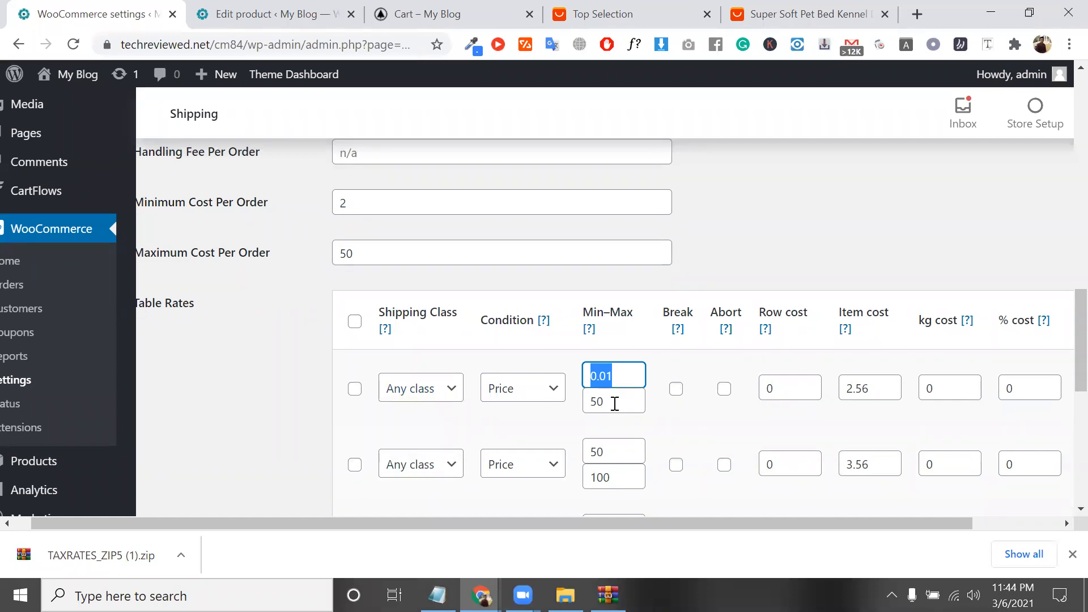
key("Tab")
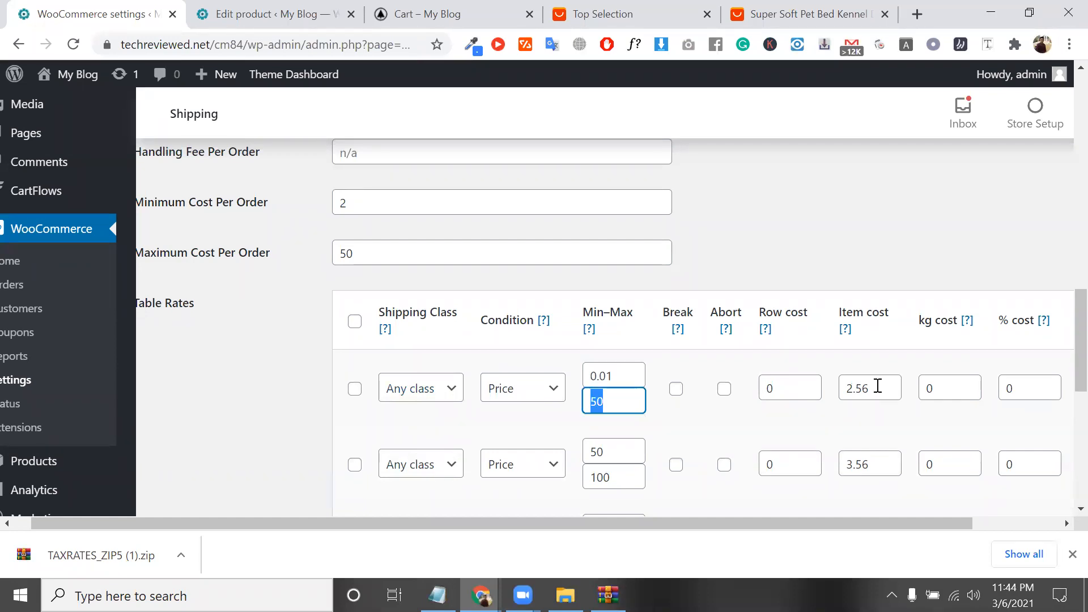
left_click(878, 386)
double_click(878, 386)
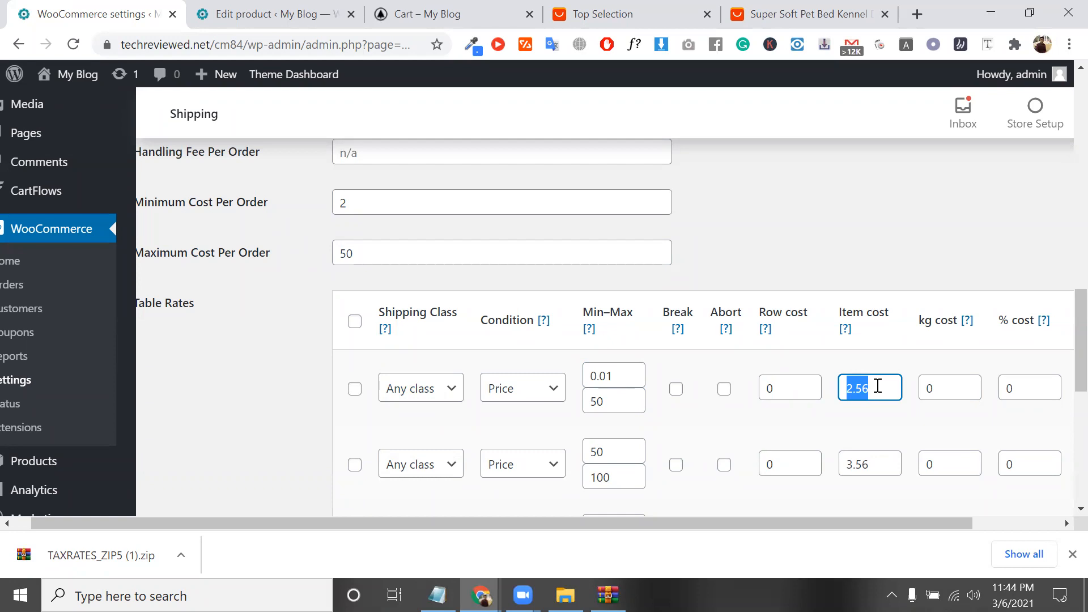
left_click(427, 468)
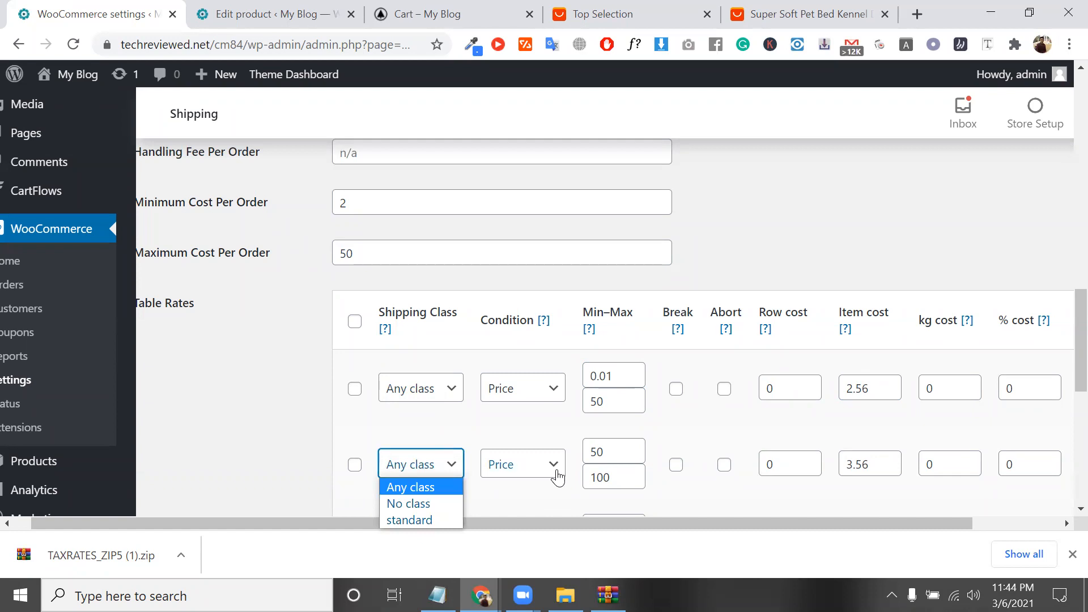
left_click(557, 478)
left_click(511, 328)
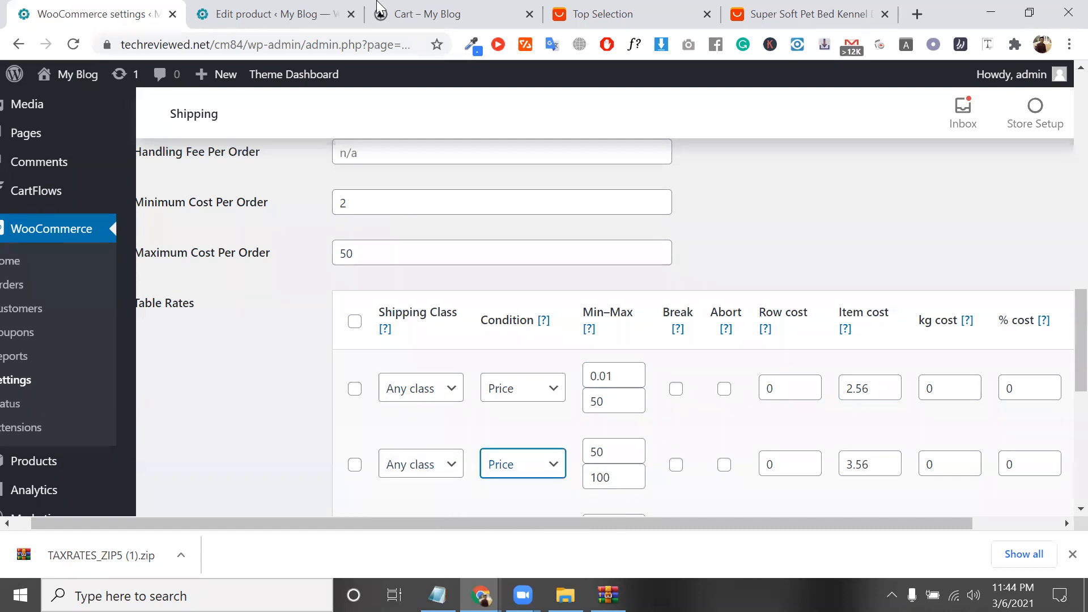
Check the method title and the edited product's shipping class options, and return to the WooCommerce shipping settings.
scroll(449, 365, "up", 7)
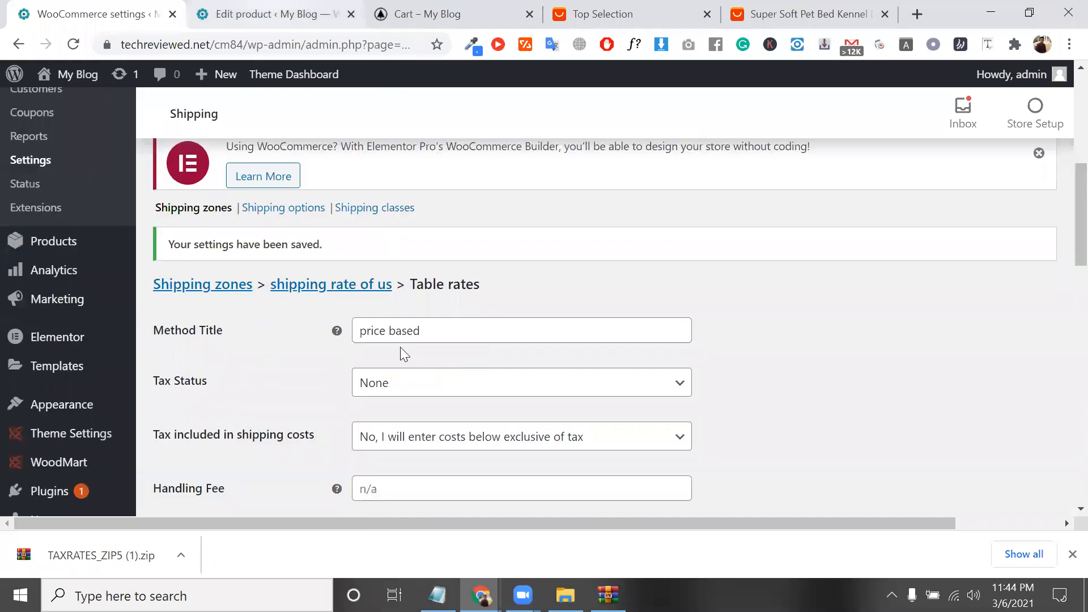
key("ctrl+Tab")
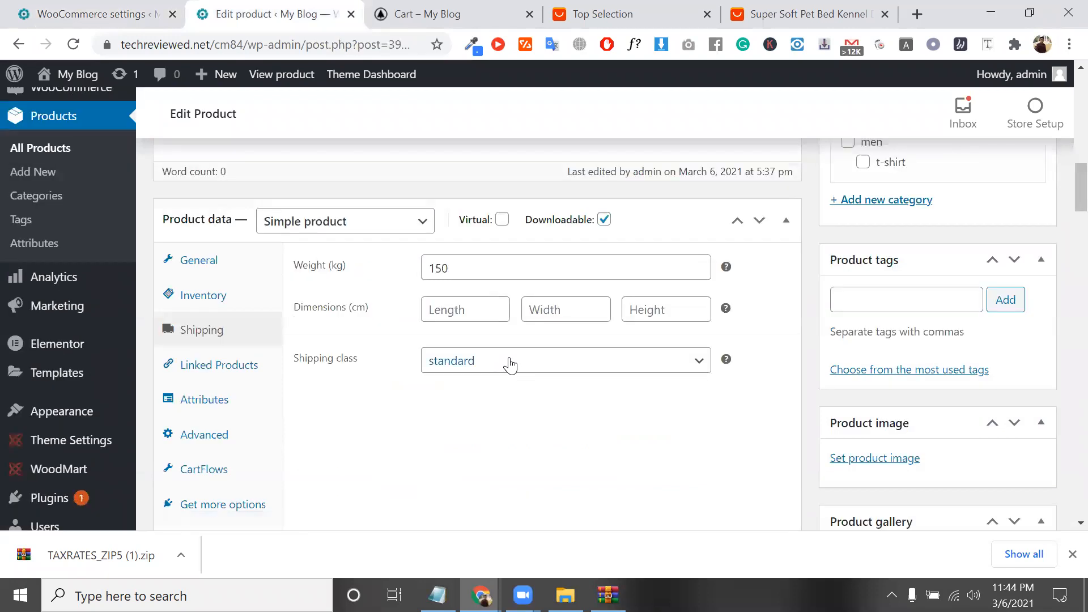
left_click(509, 363)
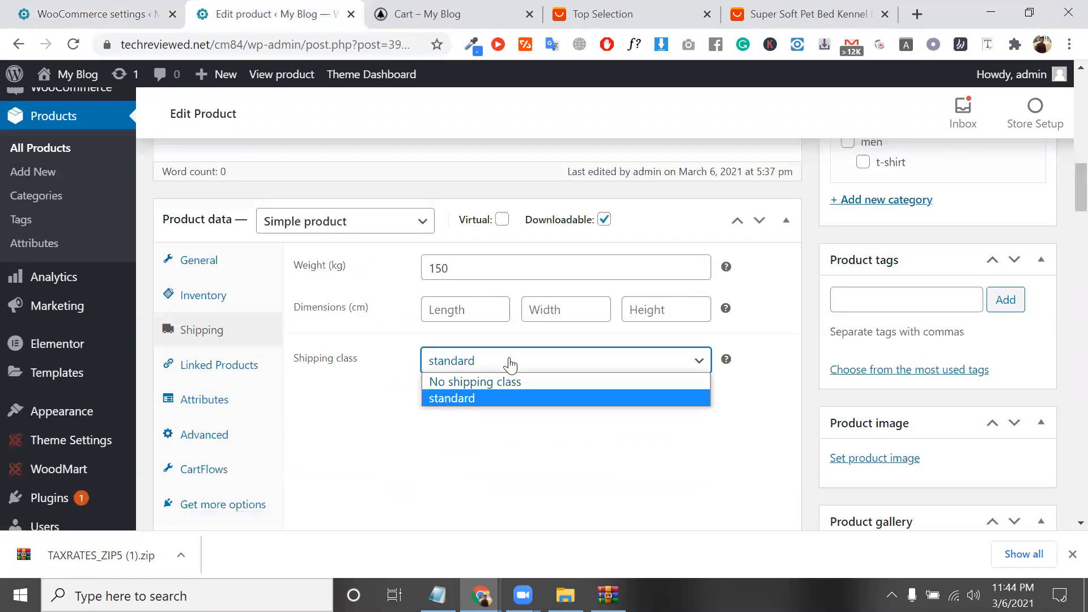
left_click(73, 3)
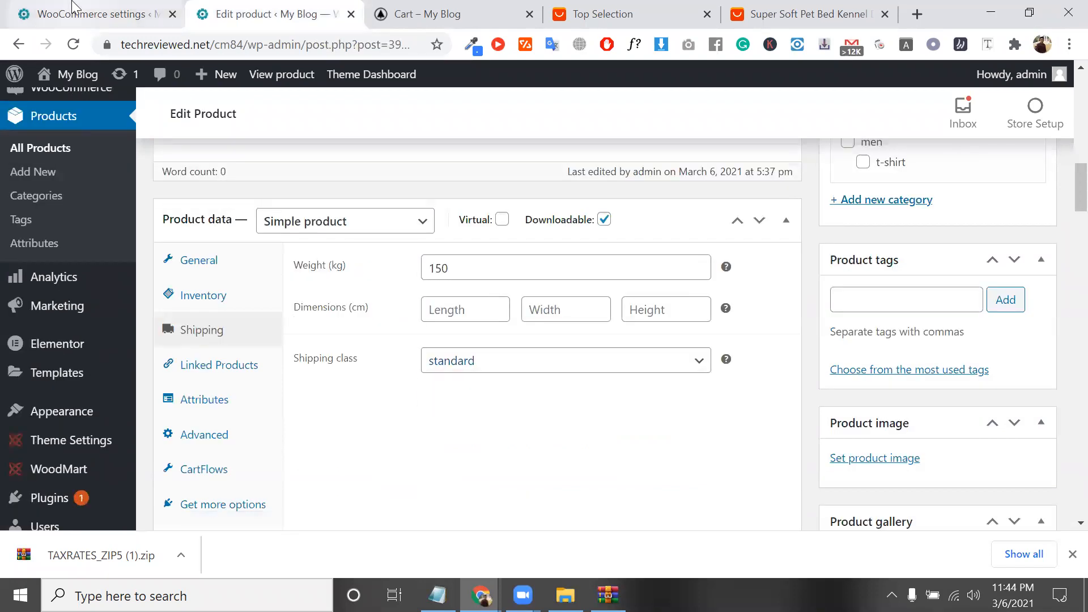
Return to the table rate settings and review the second rate's maximum price and item cost.
key("ctrl+shift+Tab")
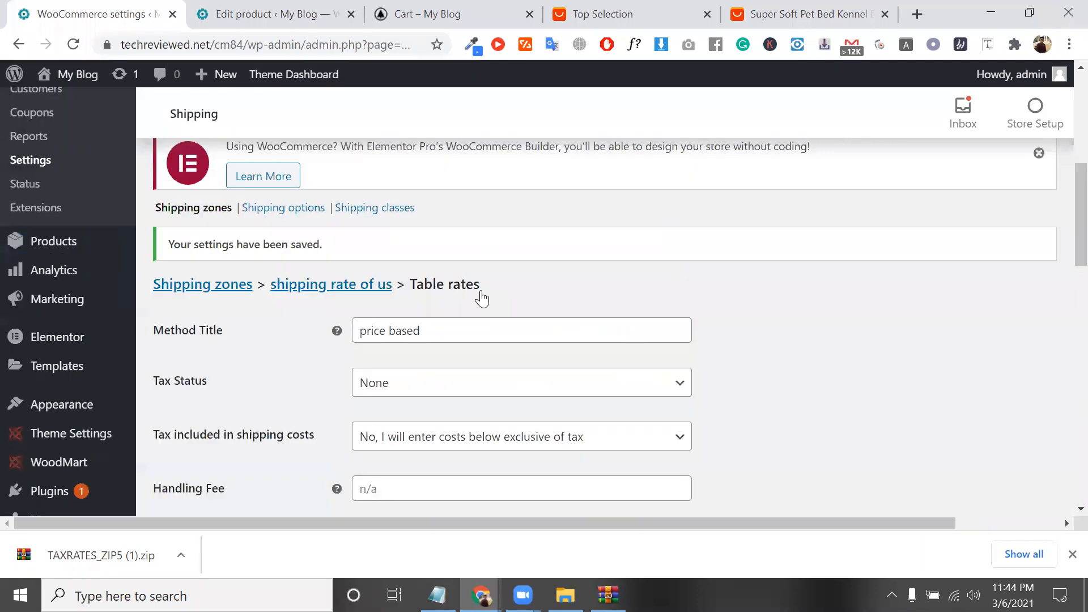
scroll(482, 294, "down", 3)
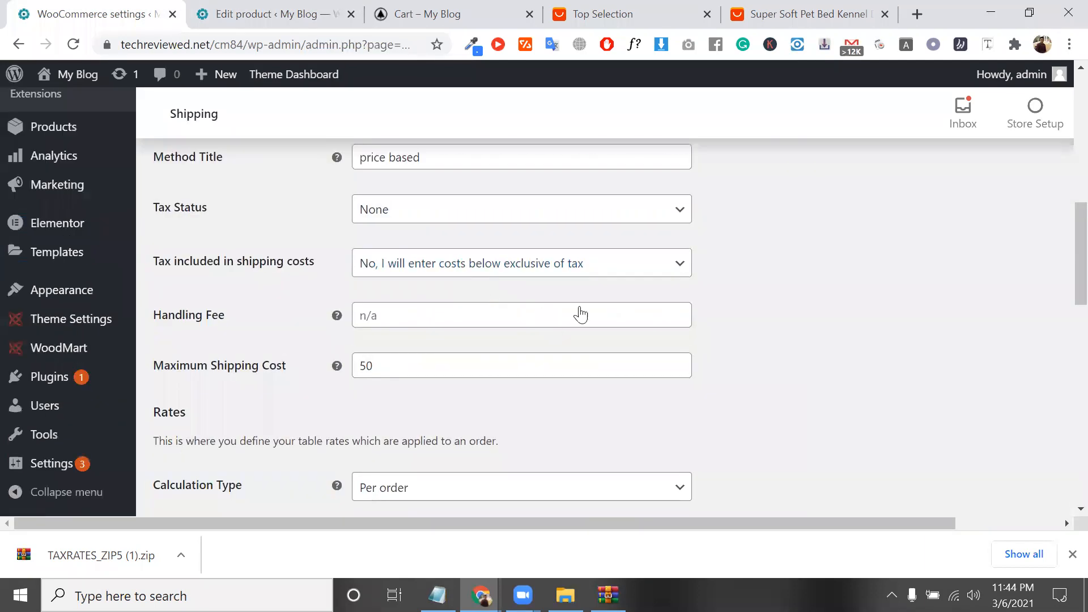
scroll(561, 315, "down", 8)
scroll(644, 284, "down", 1)
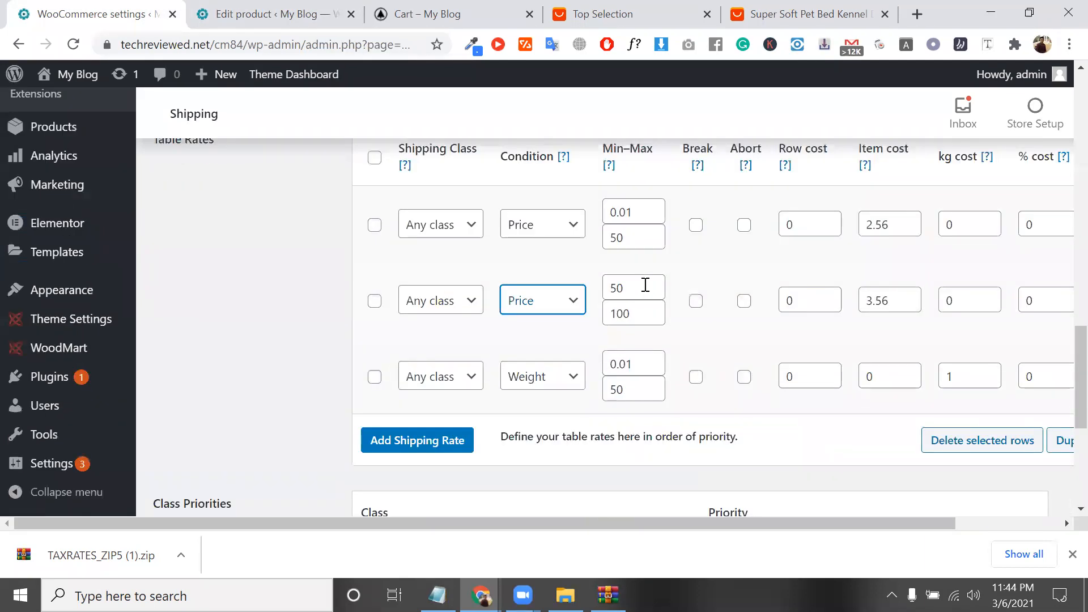
key("Tab")
double_click(637, 311)
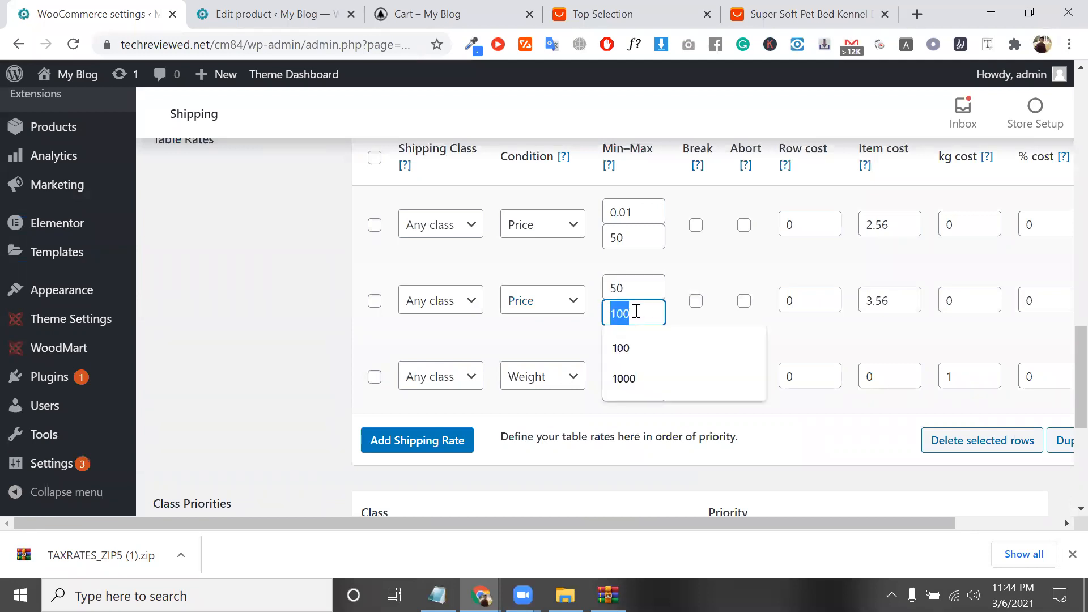
double_click(898, 305)
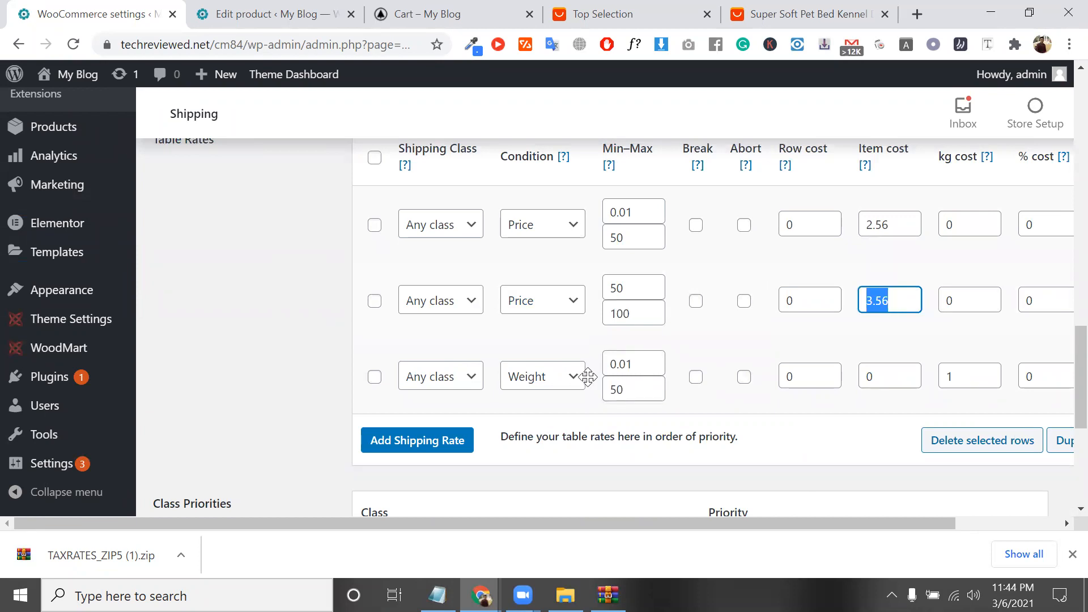
Check the weight-based rate's shipping class and maximum weight, and set its kg cost to 2.
left_click(474, 379)
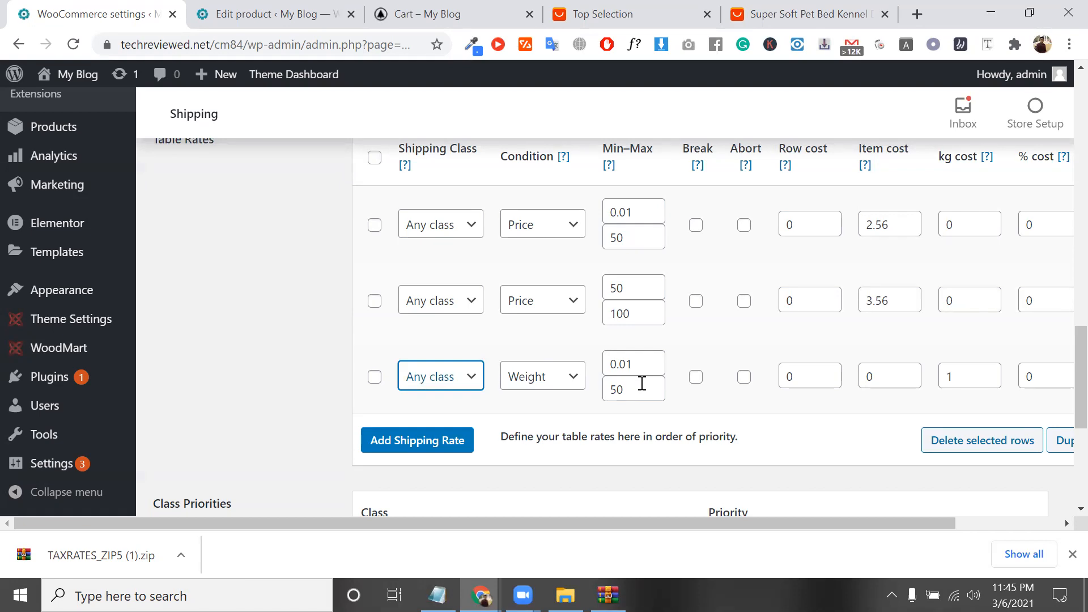
double_click(644, 382)
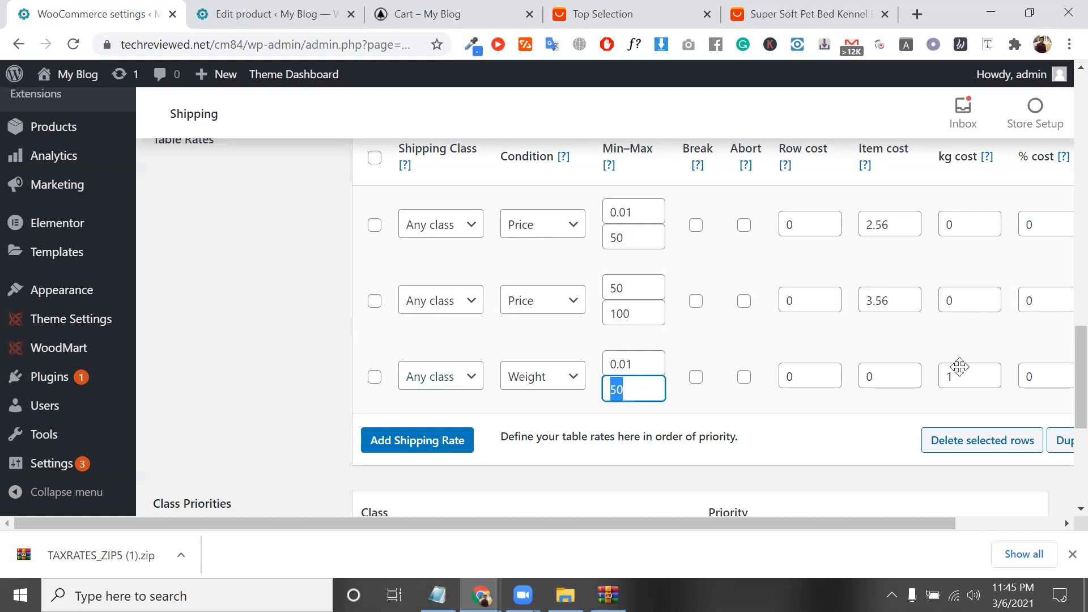
scroll(970, 381, "right", 2)
double_click(913, 377)
key("BackSpace")
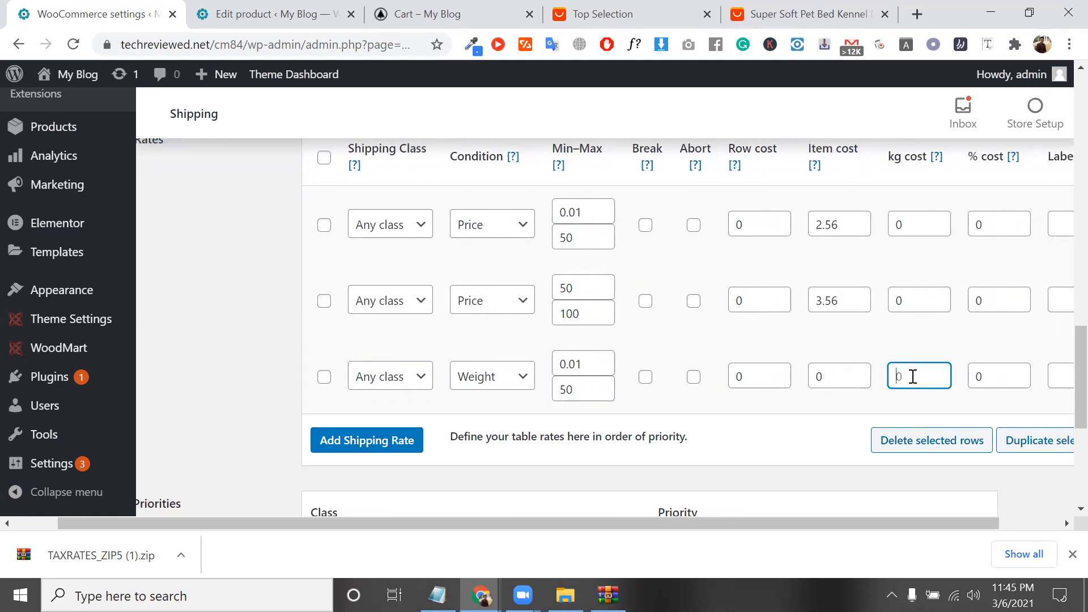
type("2")
Add a fourth shipping rate for any class with Item count as its condition.
left_click(374, 441)
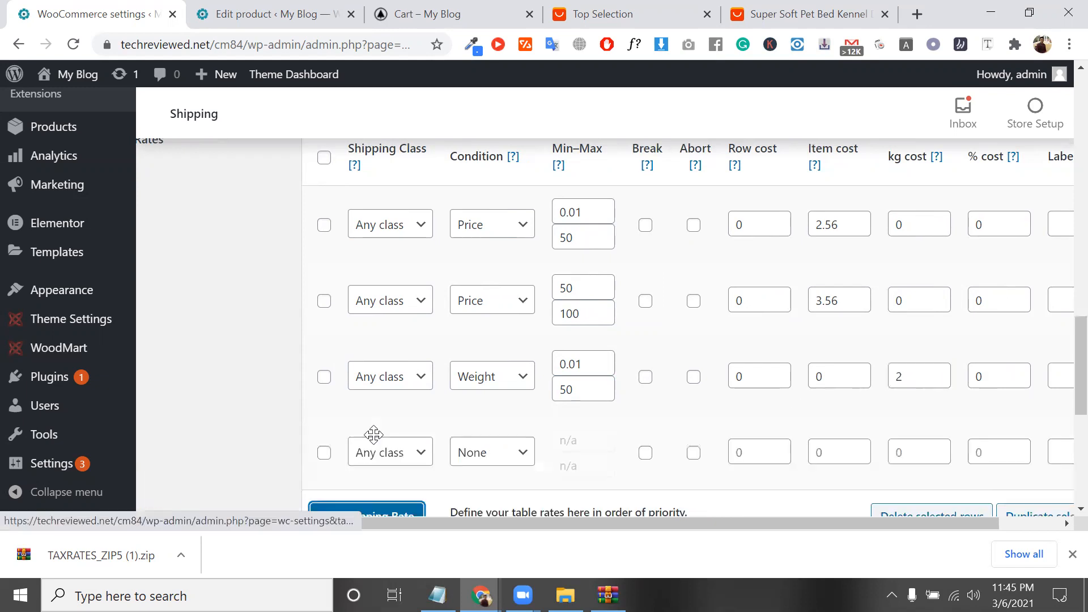
scroll(447, 372, "down", 1)
scroll(448, 372, "down", 3)
left_click(406, 248)
left_click(419, 269)
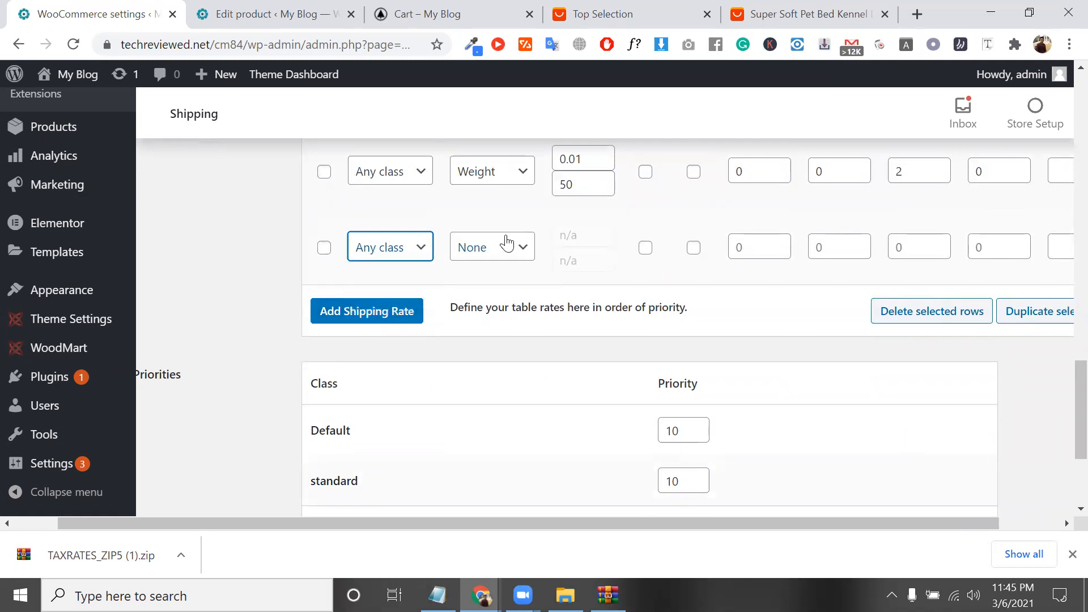
left_click(505, 245)
left_click(514, 302)
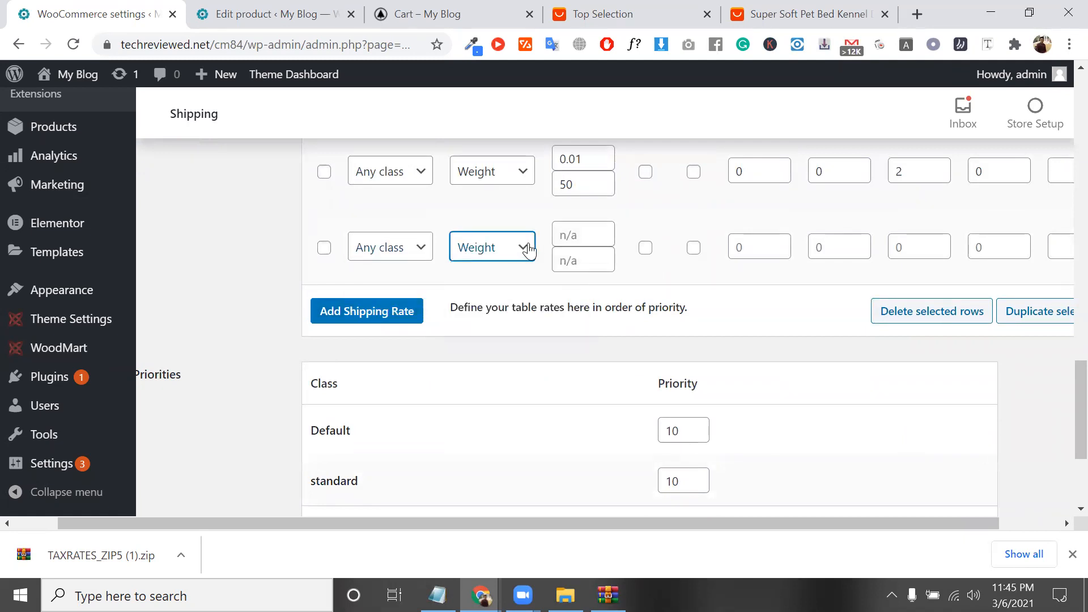
left_click(492, 249)
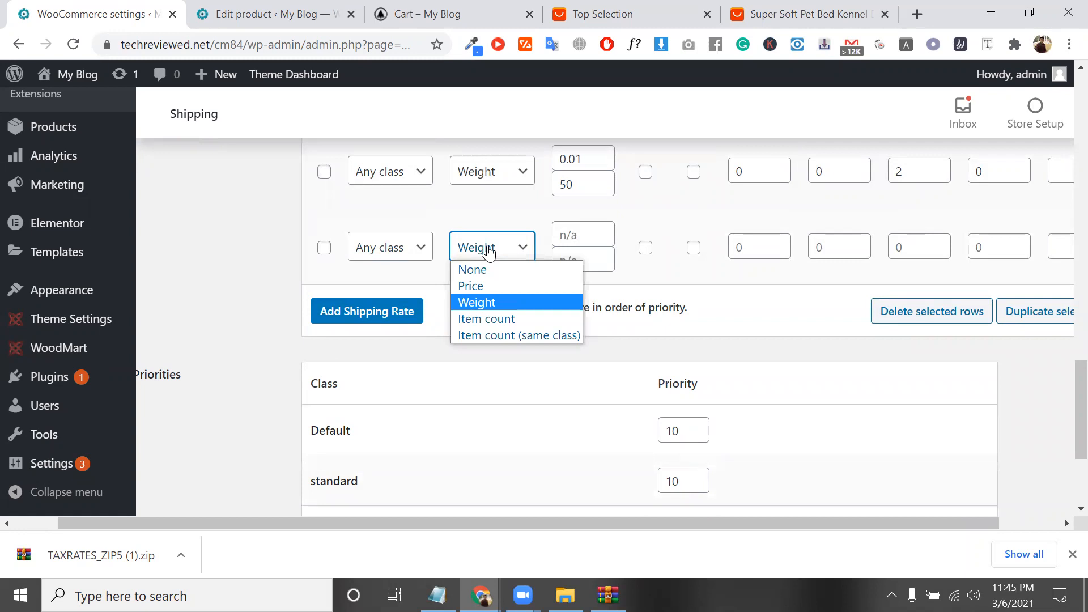
left_click(496, 318)
Set the fourth rate's item count range to a minimum of 1 and a maximum of 10.
left_click(588, 222)
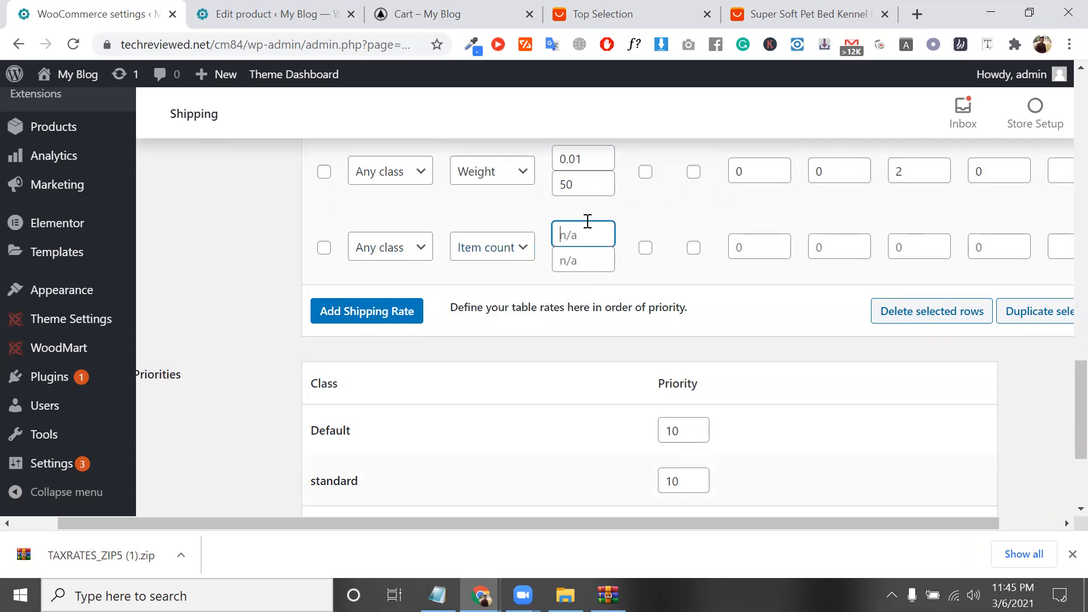
type("1")
left_click(566, 256)
type("10")
key("BackSpace")
type("0")
scroll(908, 247, "right", 3)
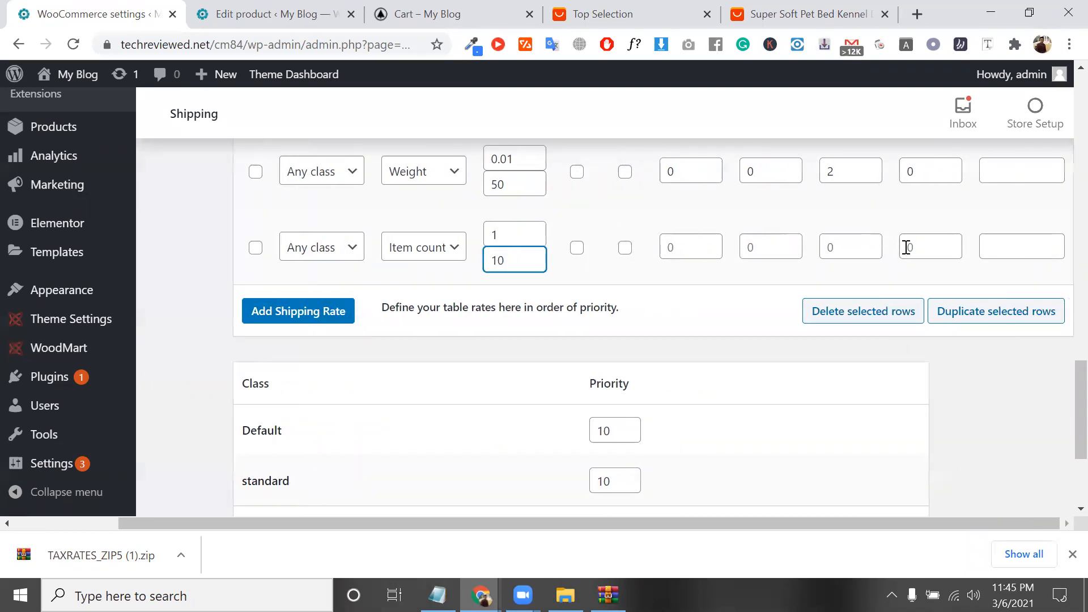
Set the fourth rate's percentage cost to 10, leaving its row, item and kg costs empty.
middle_click(859, 250)
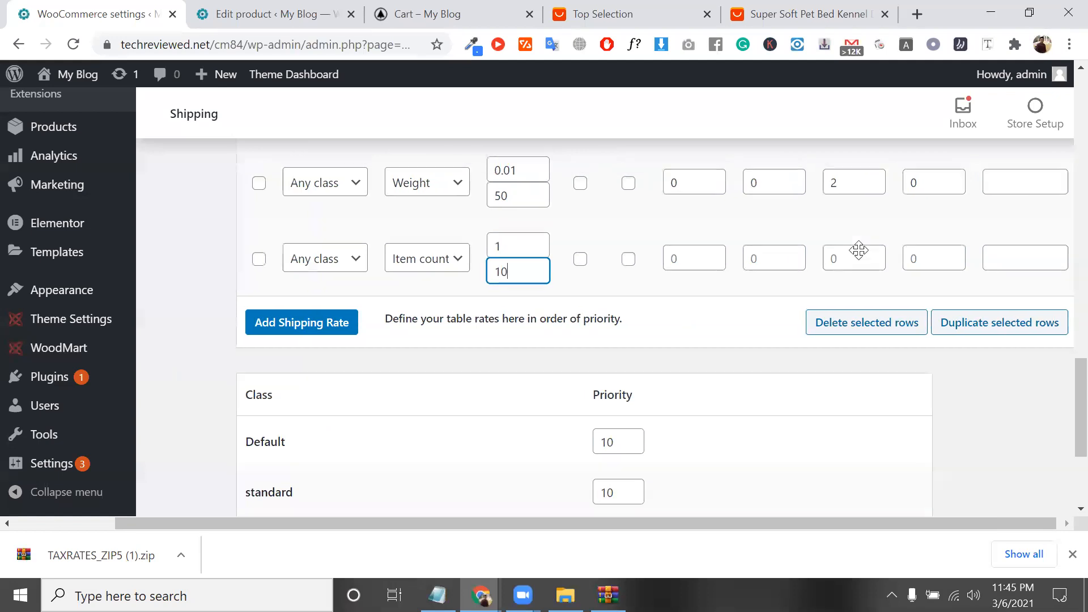
scroll(800, 415, "up", 4)
scroll(800, 415, "left", 1)
scroll(800, 415, "down", 1)
middle_click(798, 416)
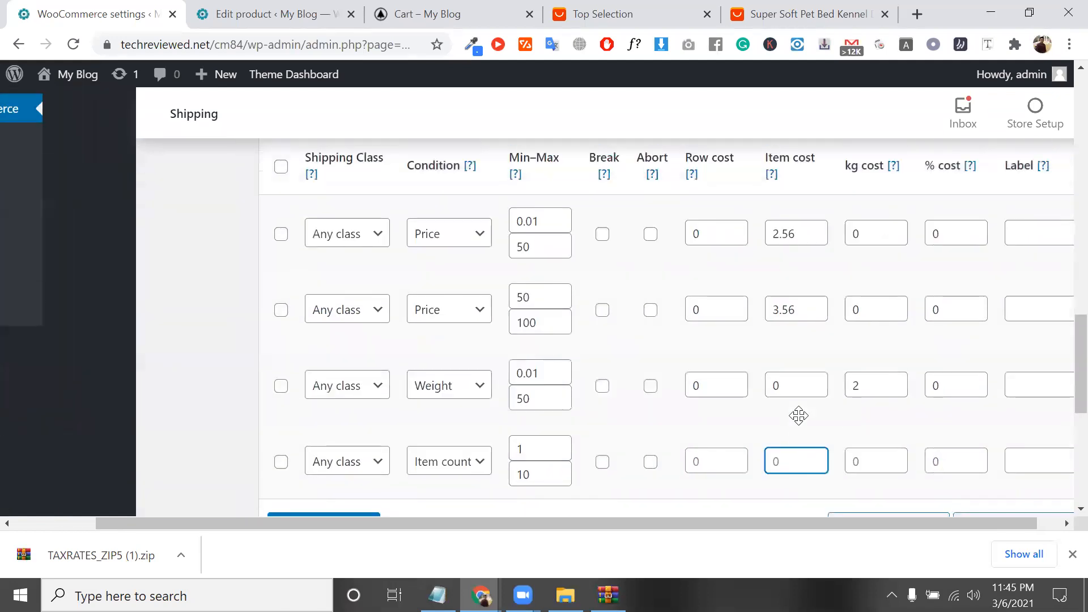
left_click(798, 416)
scroll(792, 441, "down", 1)
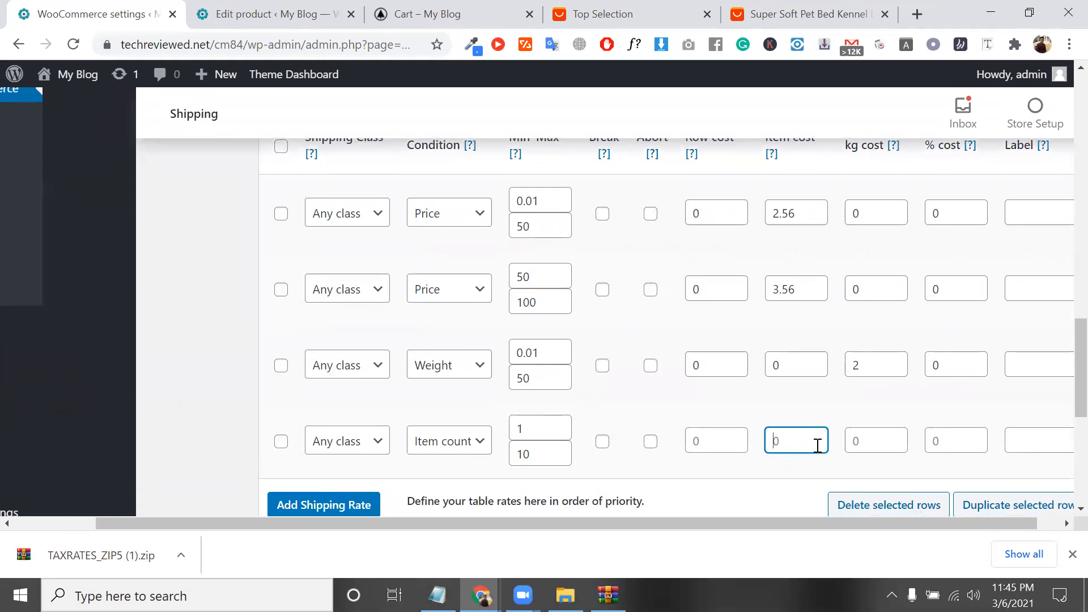
left_click(964, 444)
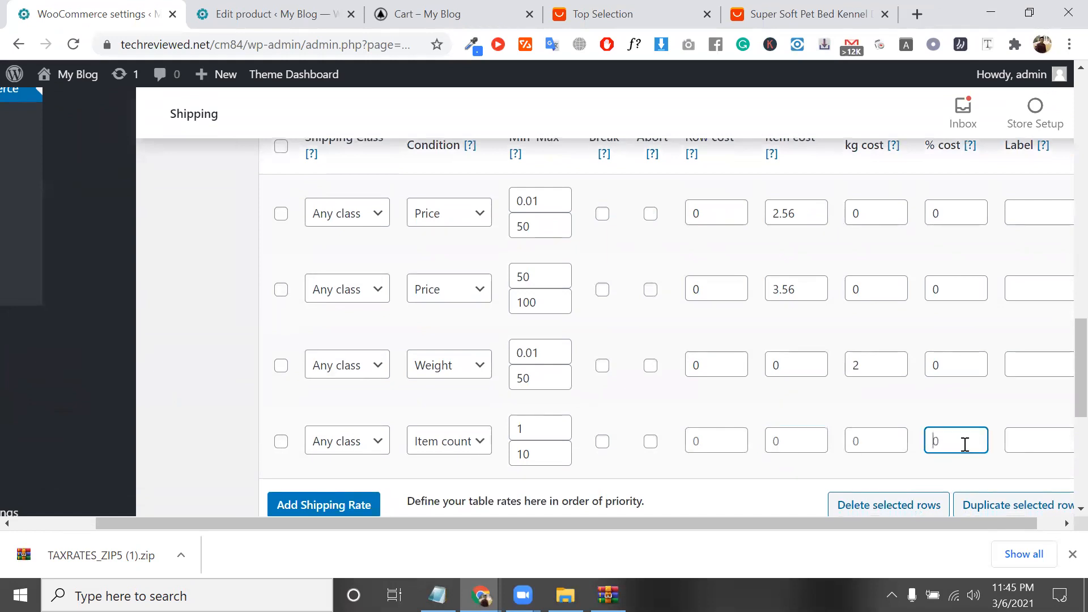
type("10")
Add a fifth shipping rate for any class with the Item count condition and a minimum of 10.
scroll(498, 401, "down", 1)
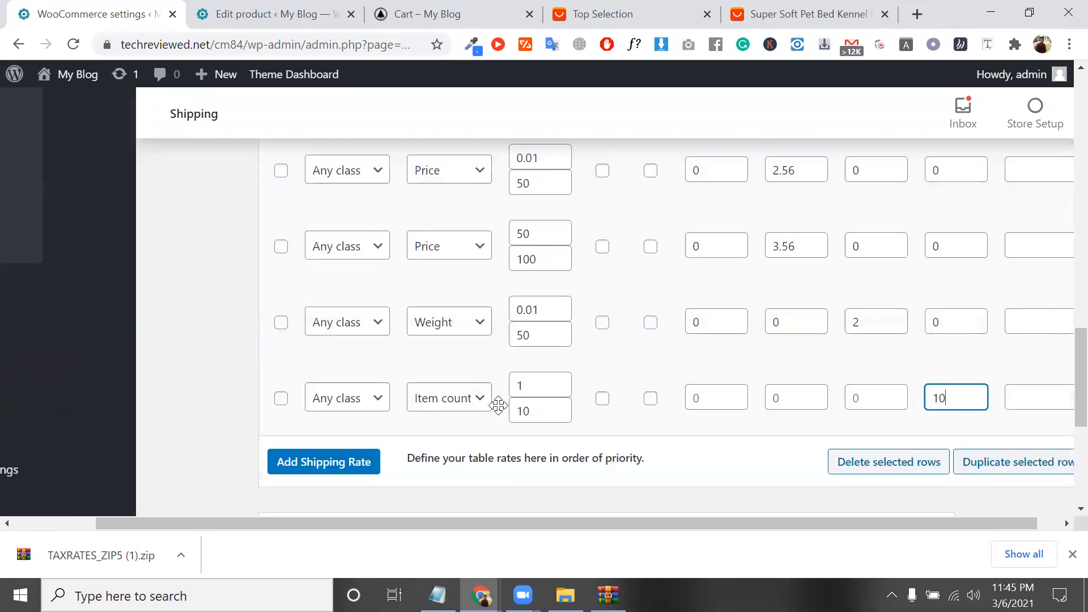
left_click(323, 461)
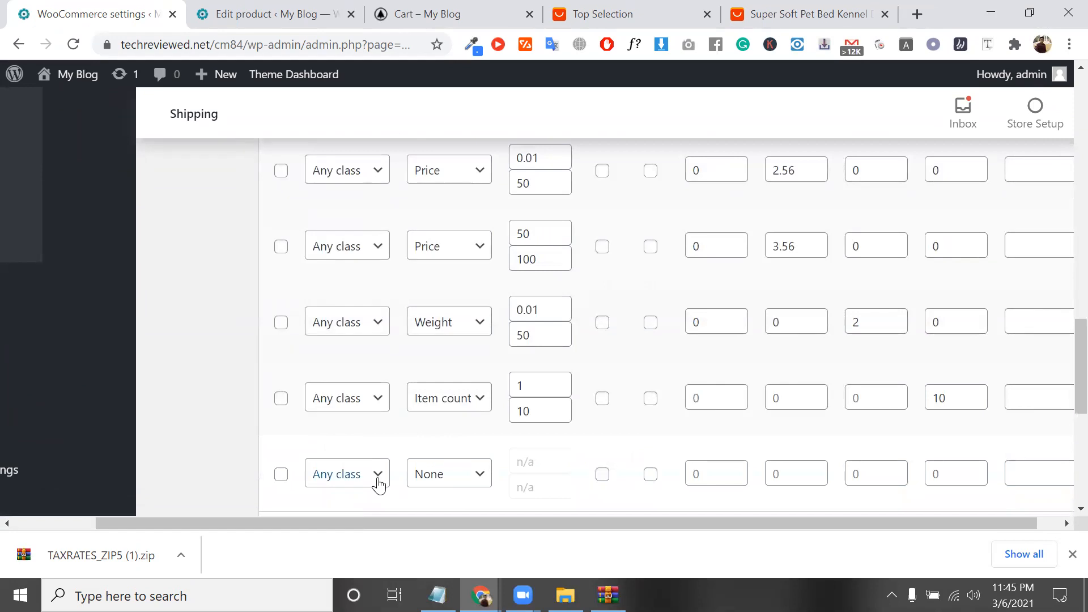
left_click(426, 476)
left_click(485, 539)
left_click(530, 469)
type("10")
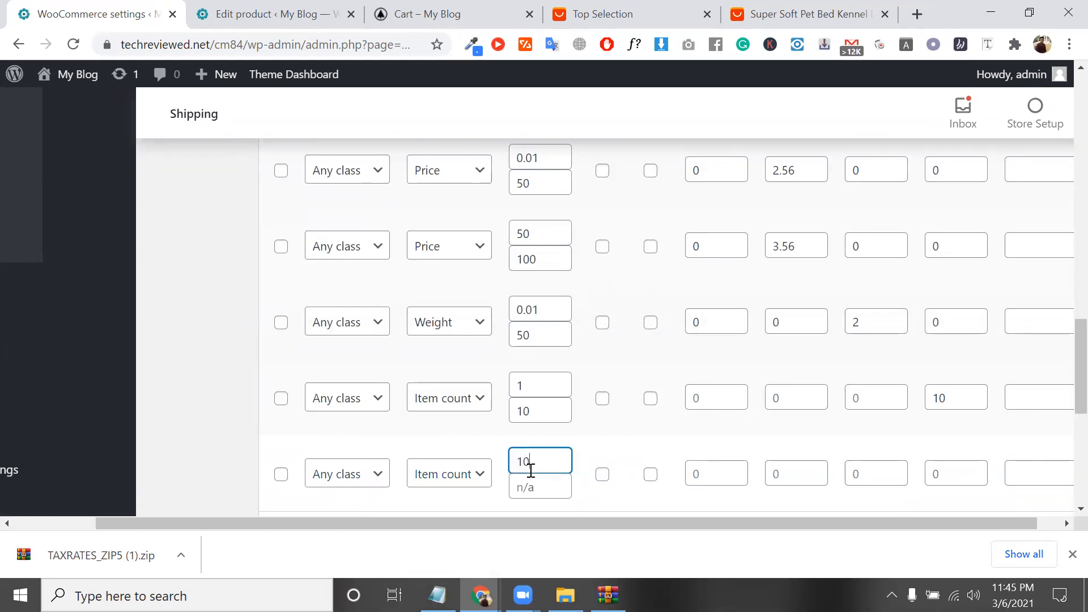
Set the fifth rate's maximum item count to 100 and its percentage cost to 8.
left_click(542, 487)
type("10")
left_click(957, 473)
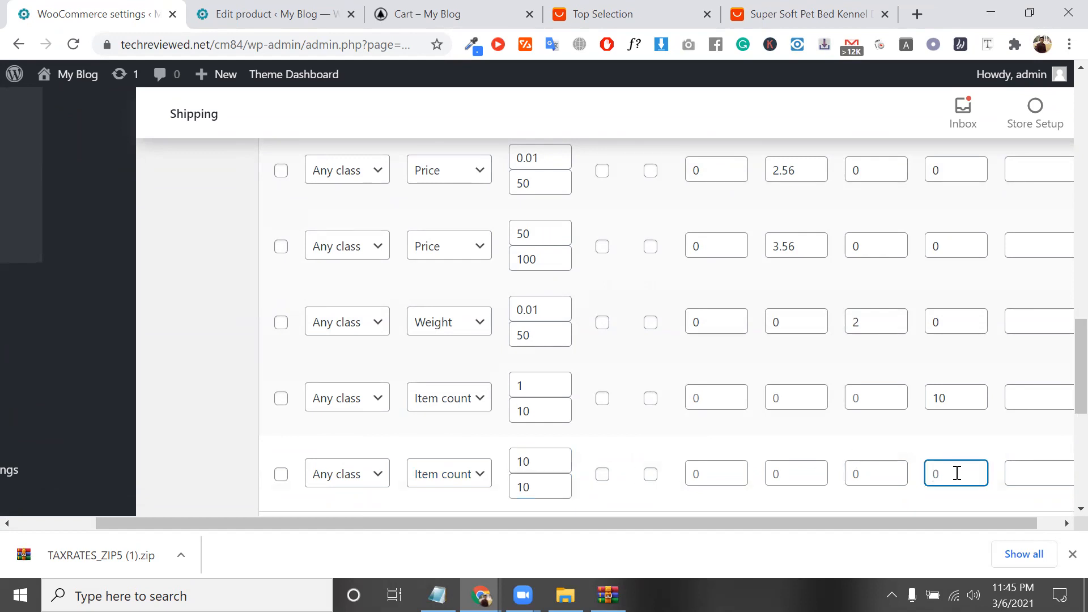
type("8")
left_click(541, 489)
type("0")
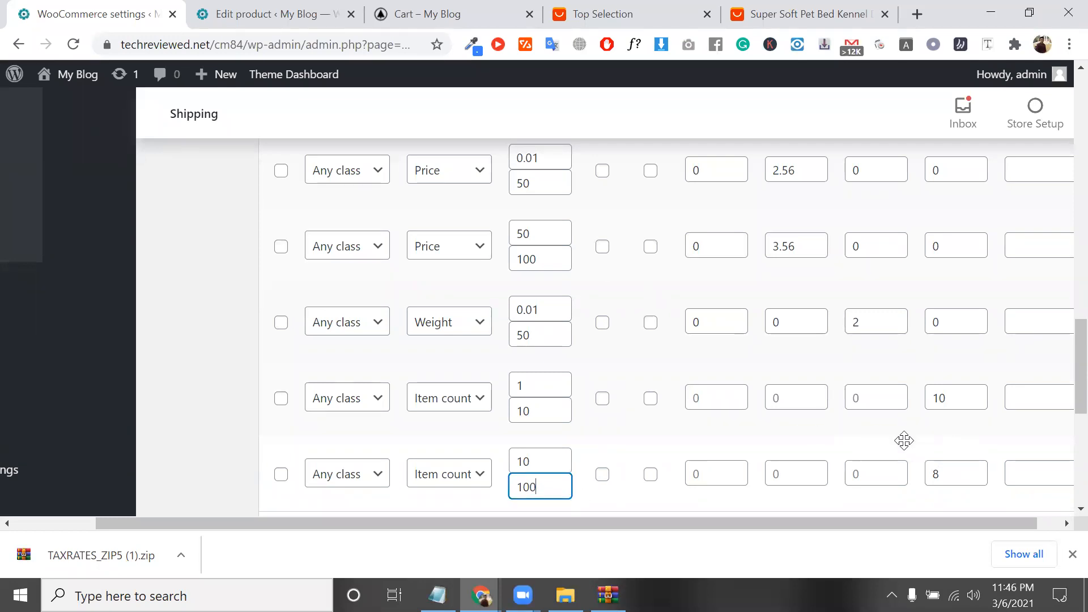
Save the table rate changes.
scroll(377, 417, "down", 6)
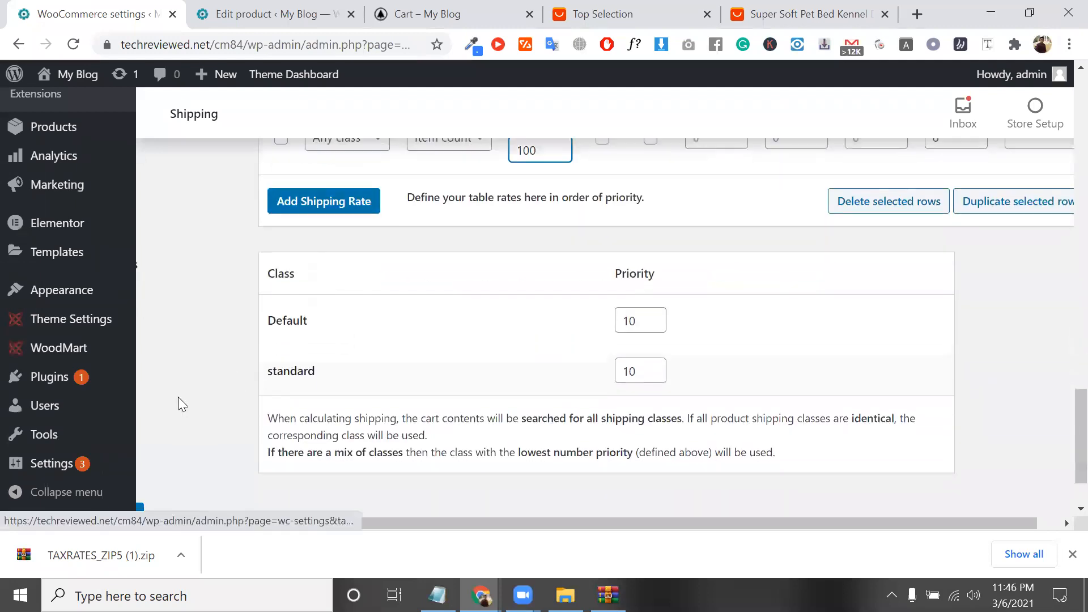
scroll(178, 397, "down", 2)
left_click(207, 434)
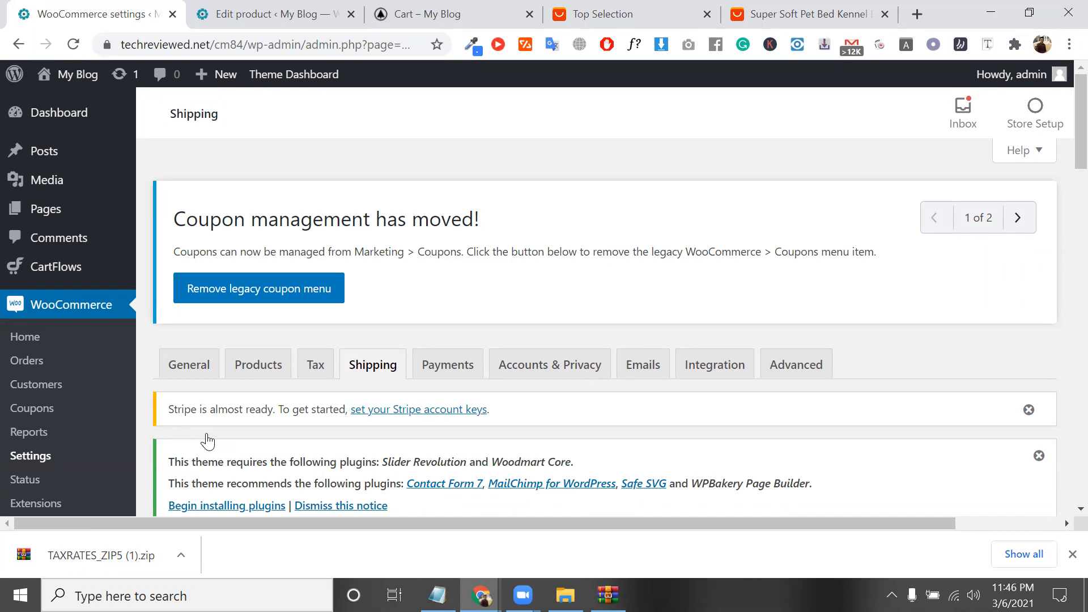
scroll(207, 441, "down", 15)
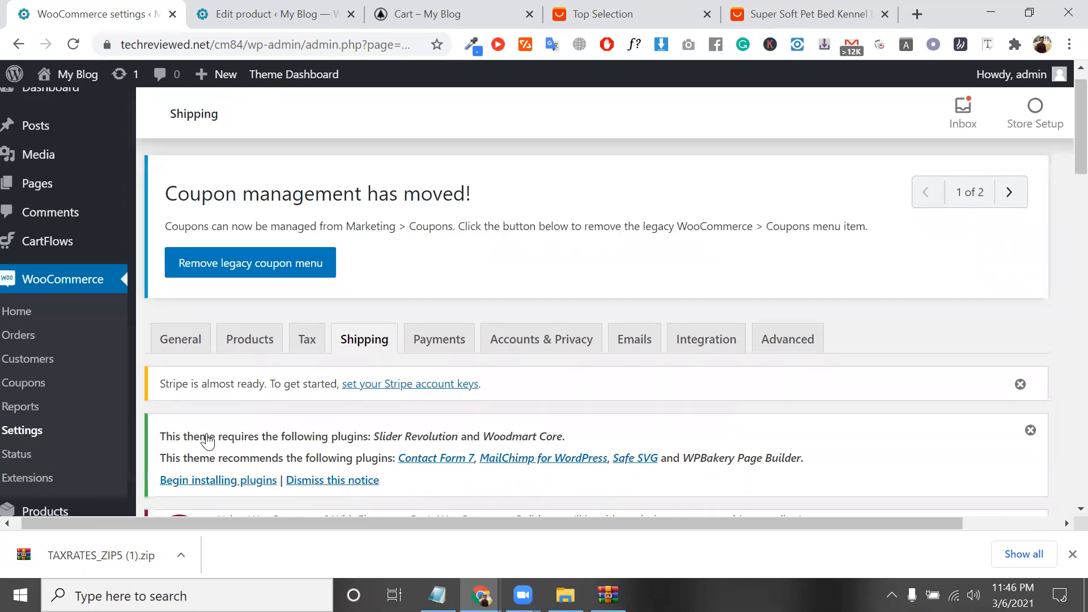
scroll(237, 296, "up", 5)
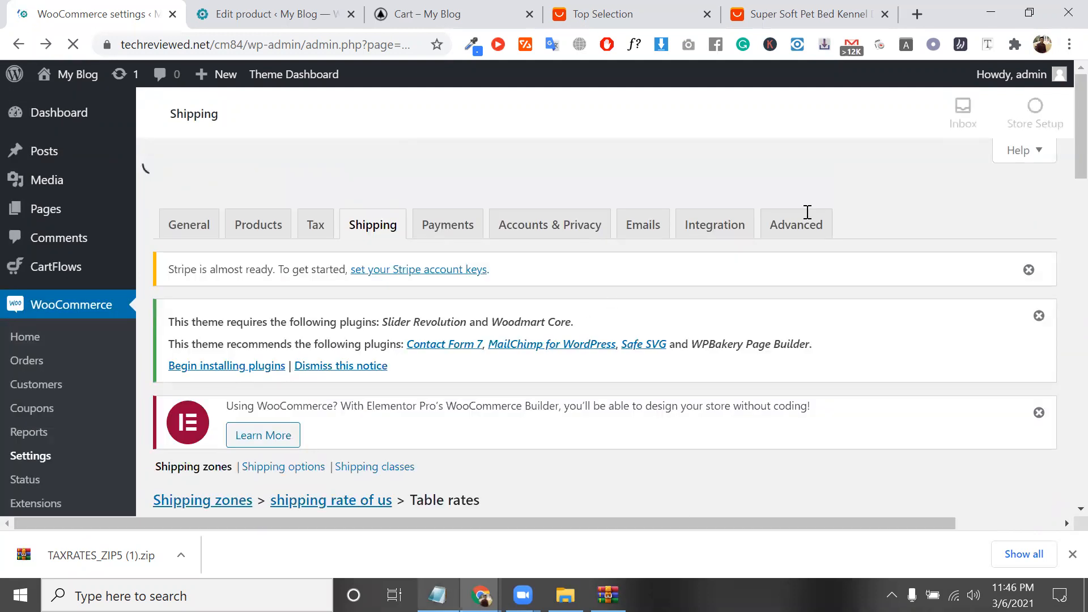
key("alt+Tab")
key("Return")
key("Return")
key("Return")
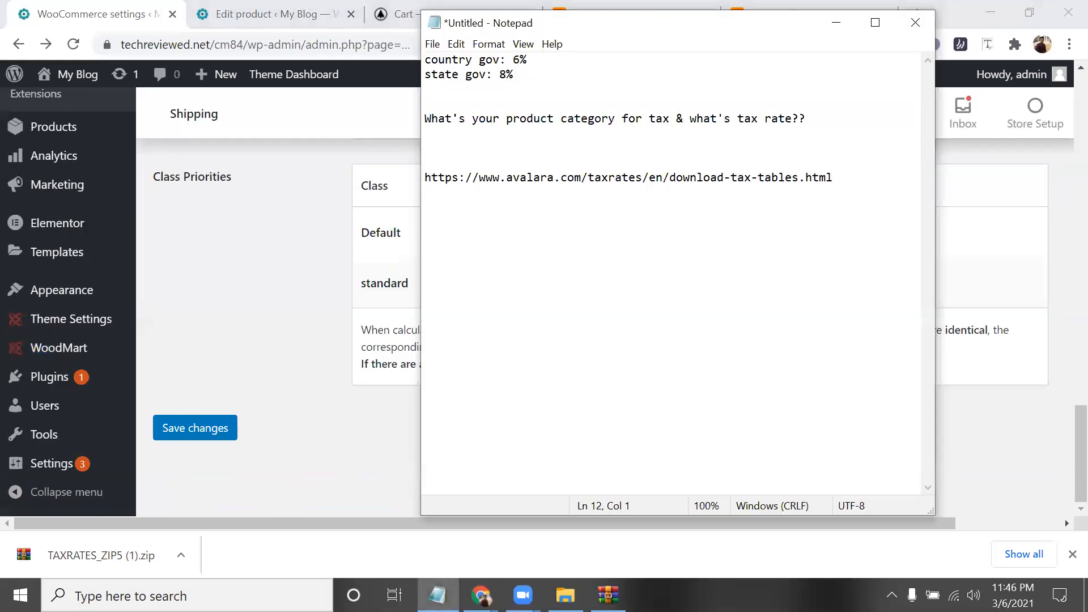
type("tyax")
key("BackSpace")
key("BackSpace")
key("BackSpace")
key("BackSpace")
type("i have")
key("BackSpace")
key("BackSpace")
key("BackSpace")
key("BackSpace")
key("BackSpace")
key("BackSpace")
key("BackSpace")
left_click(323, 256)
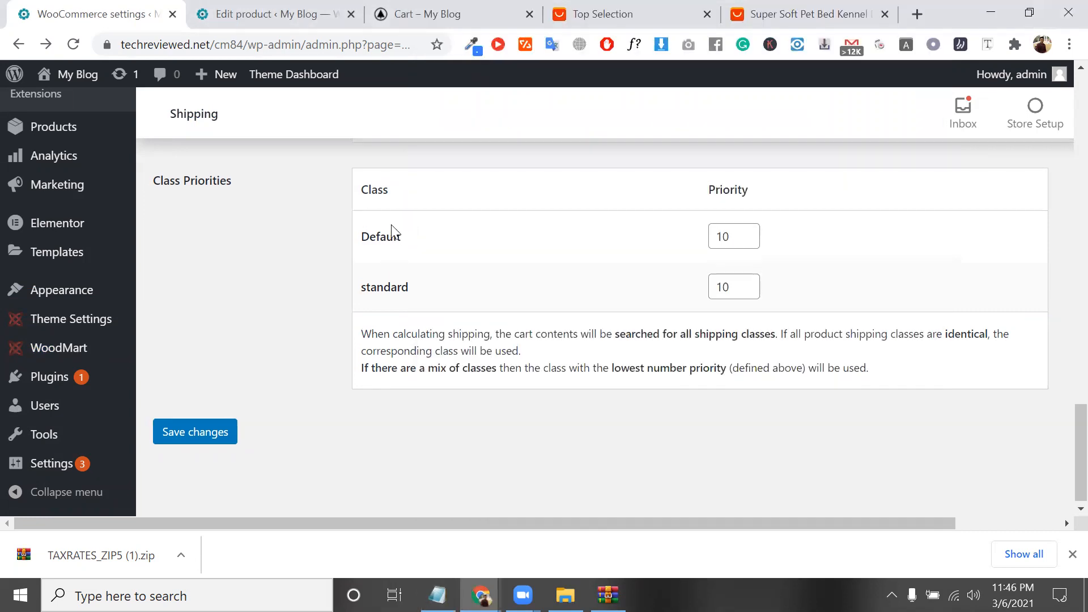
Review the table rate rows and the maximum shipping cost of the price based method.
scroll(393, 226, "up", 2)
scroll(391, 226, "up", 12)
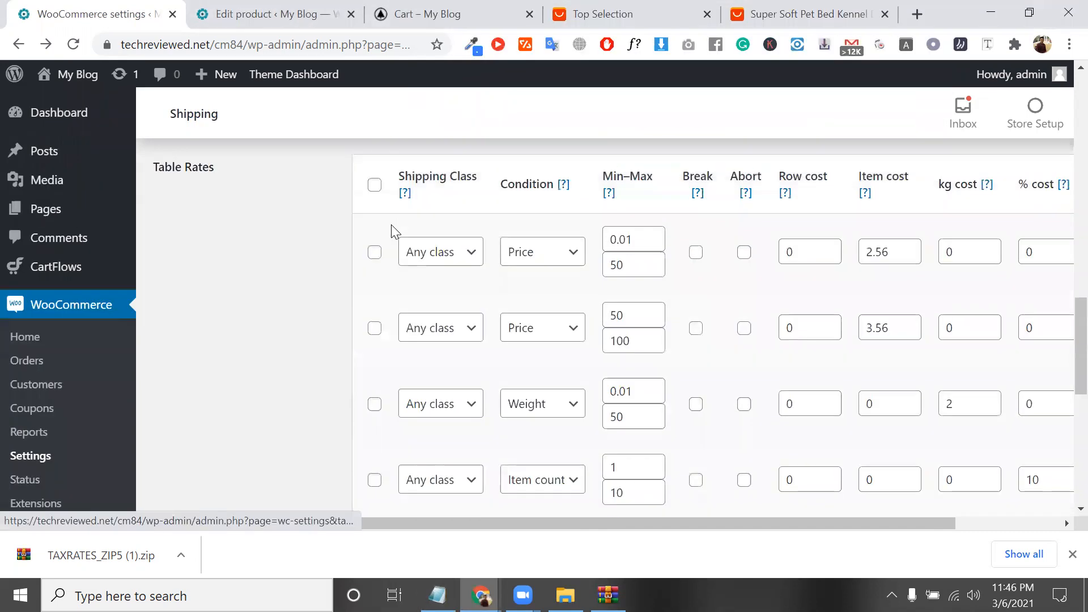
double_click(393, 228)
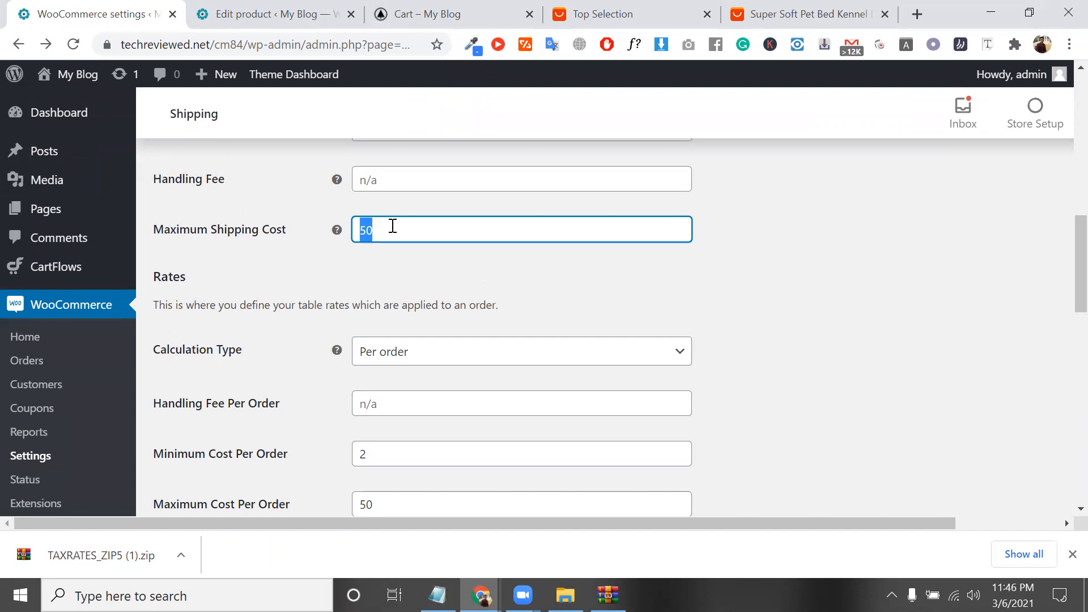
scroll(391, 227, "up", 4)
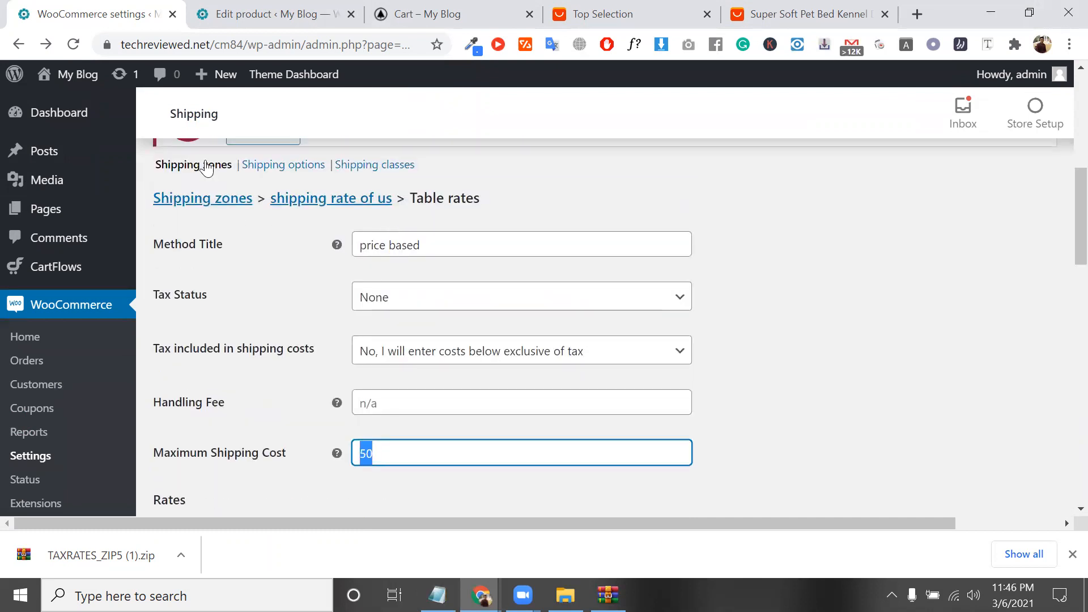
Go back to the shipping zones list and open the "shipping rate of us" zone for editing.
left_click(207, 166)
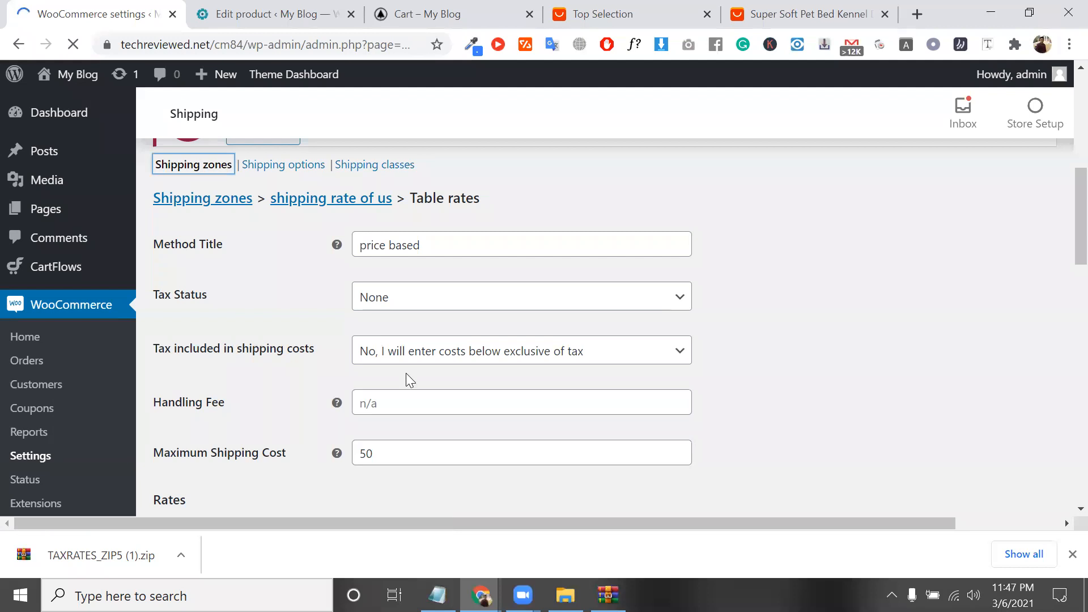
scroll(350, 385, "down", 3)
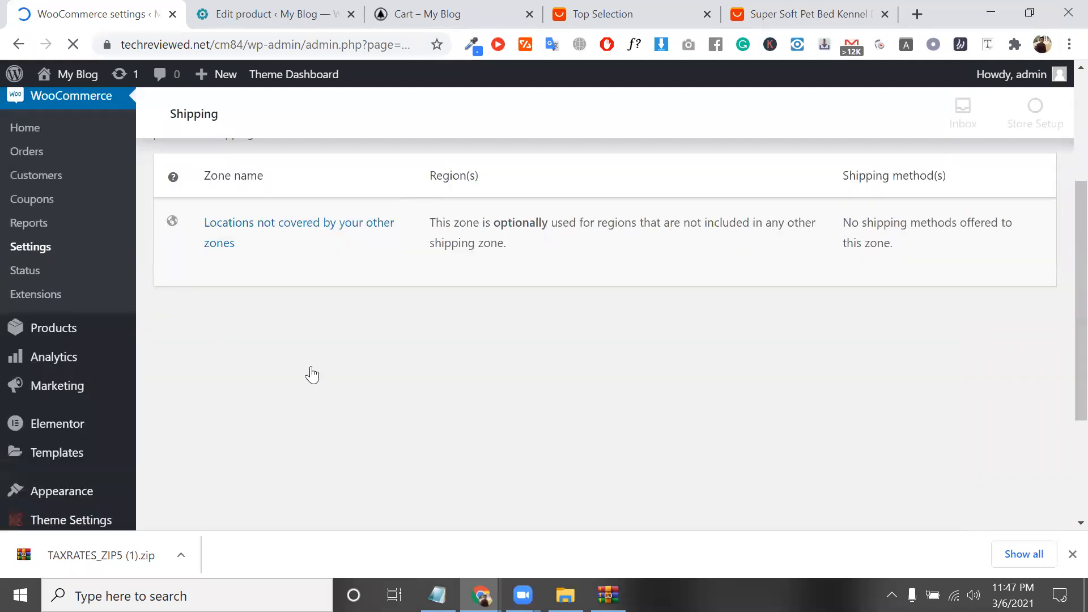
scroll(221, 347, "down", 4)
left_click(217, 341)
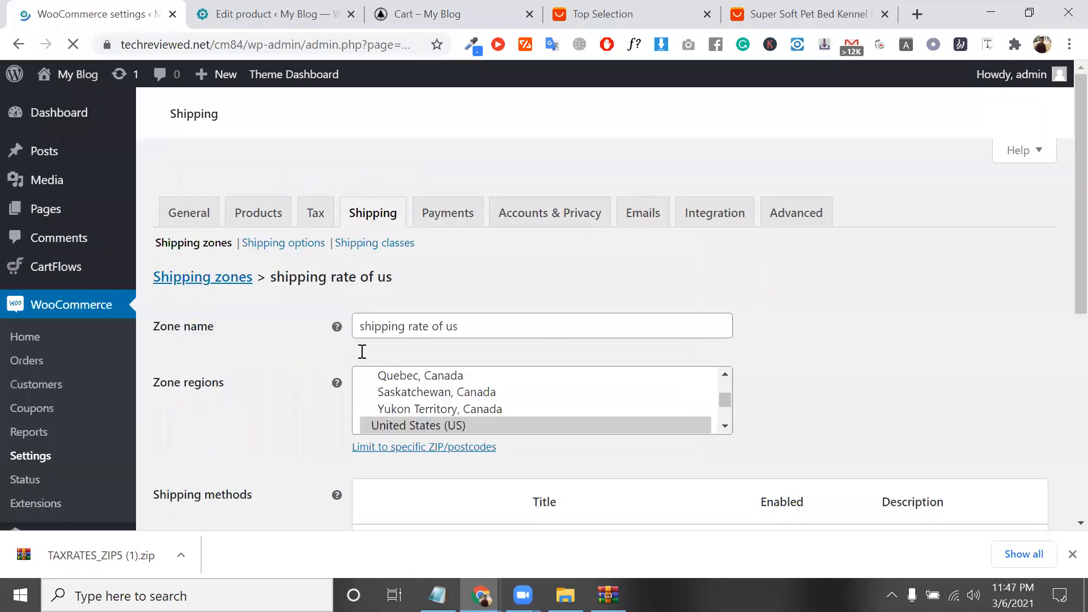
Open the "price based" table rate method and change its method title to DHL.
scroll(400, 375, "down", 5)
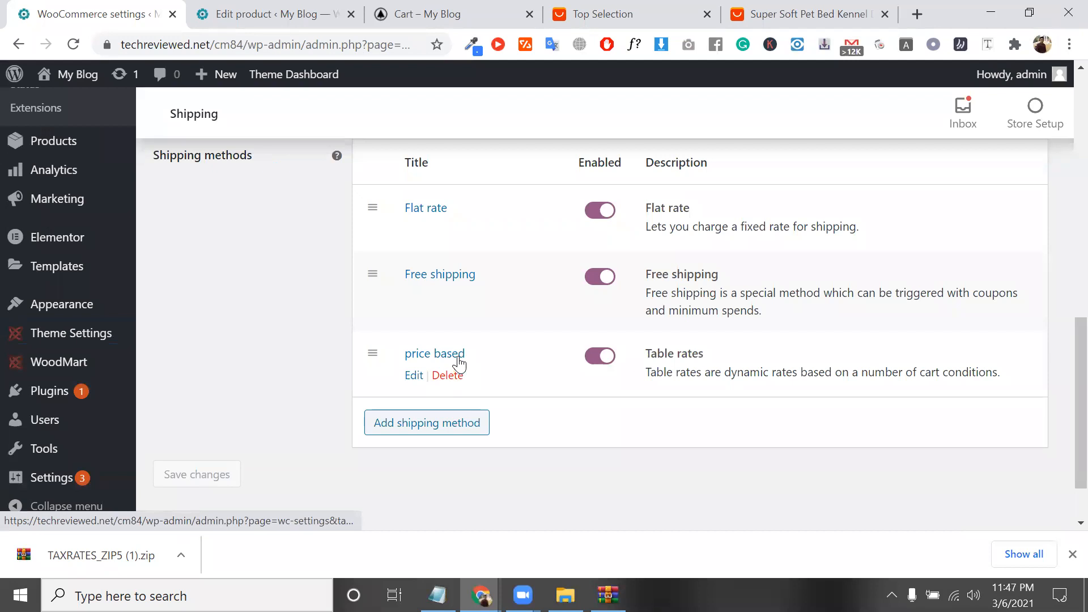
triple_click(407, 355)
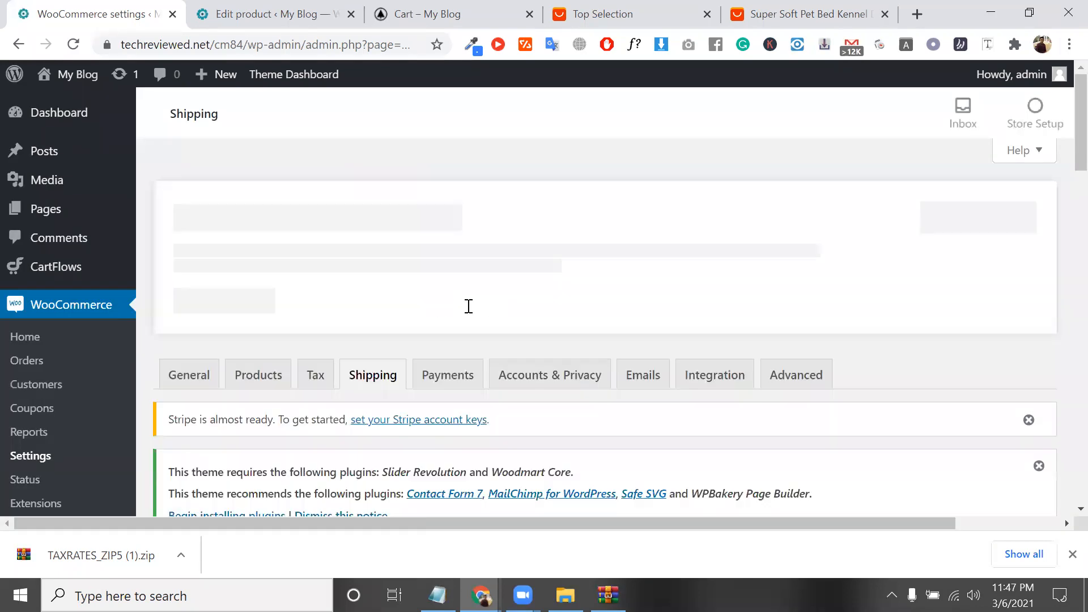
scroll(469, 306, "down", 6)
triple_click(469, 306)
type("DHL")
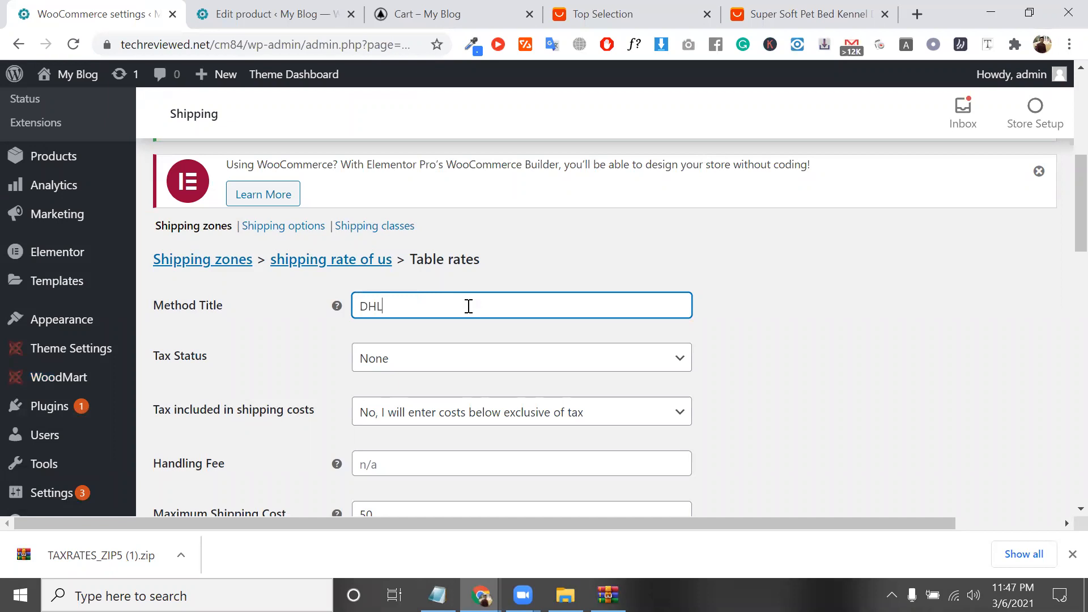
left_click(645, 221)
Look over the DHL method's per-order costs and table rate rows, and save the changes.
scroll(566, 341, "down", 5)
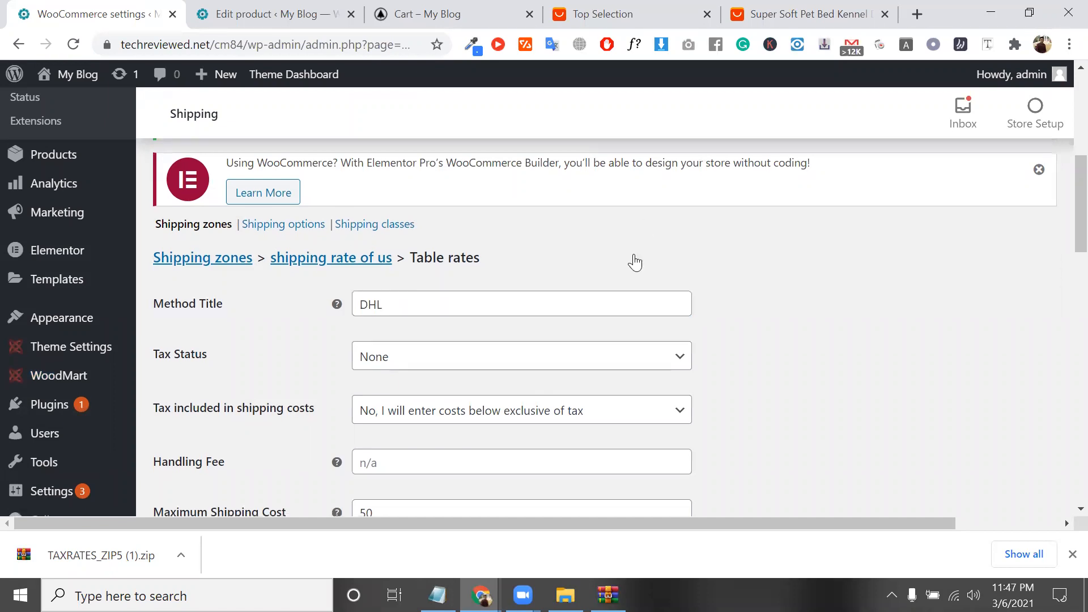
scroll(529, 378, "down", 2)
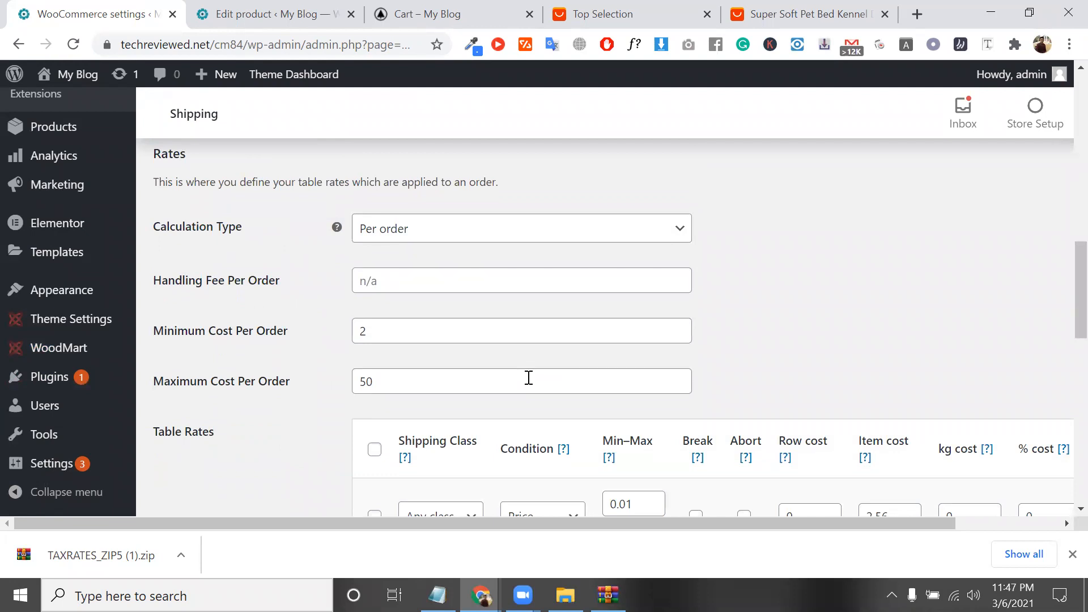
scroll(529, 378, "down", 1)
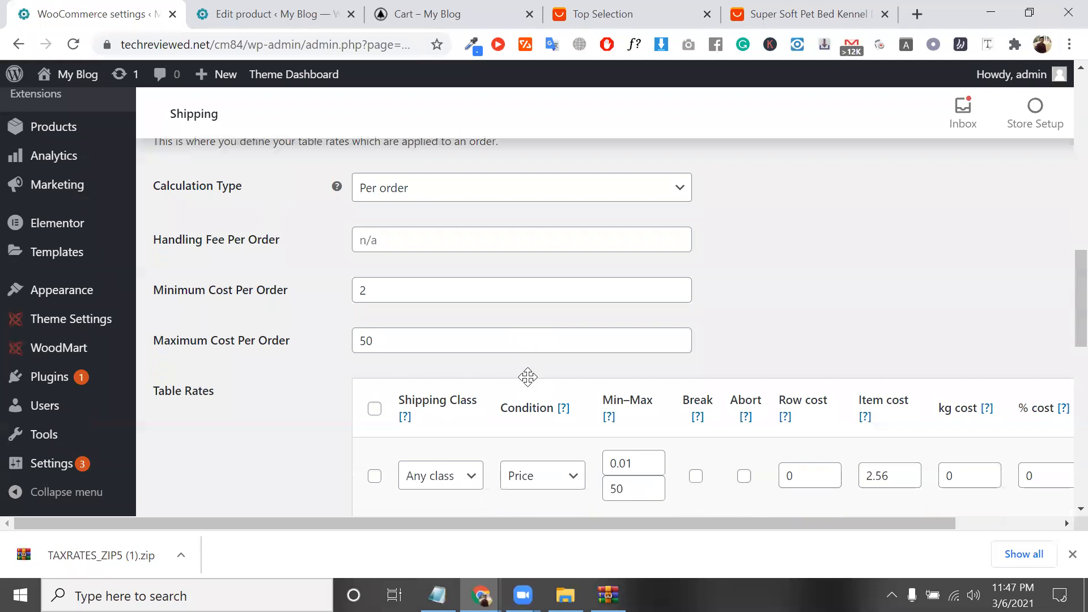
scroll(527, 377, "down", 3)
double_click(623, 343)
double_click(899, 331)
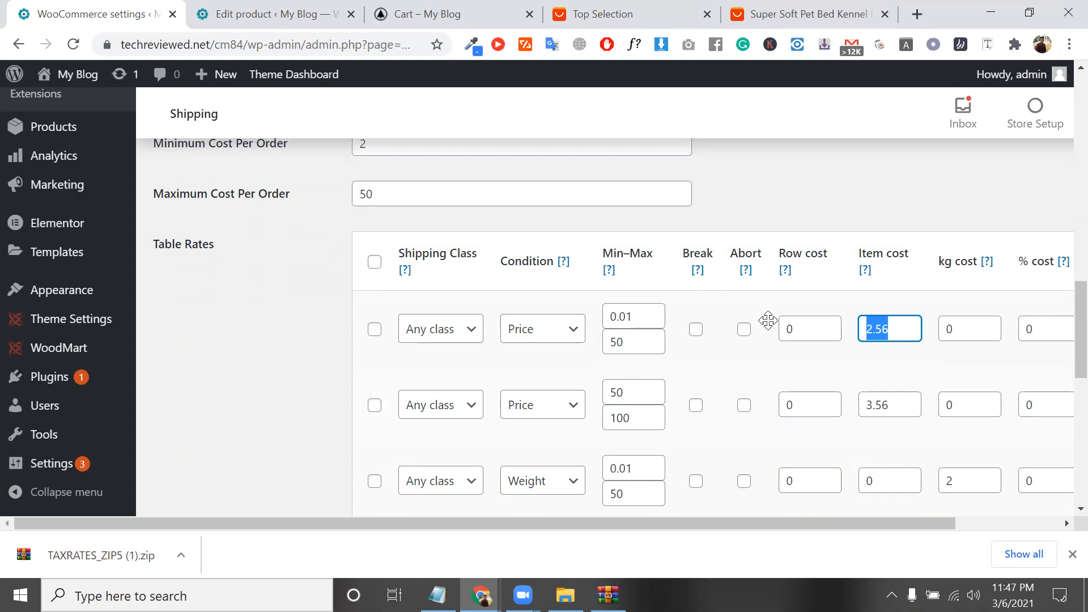
scroll(768, 320, "down", 1)
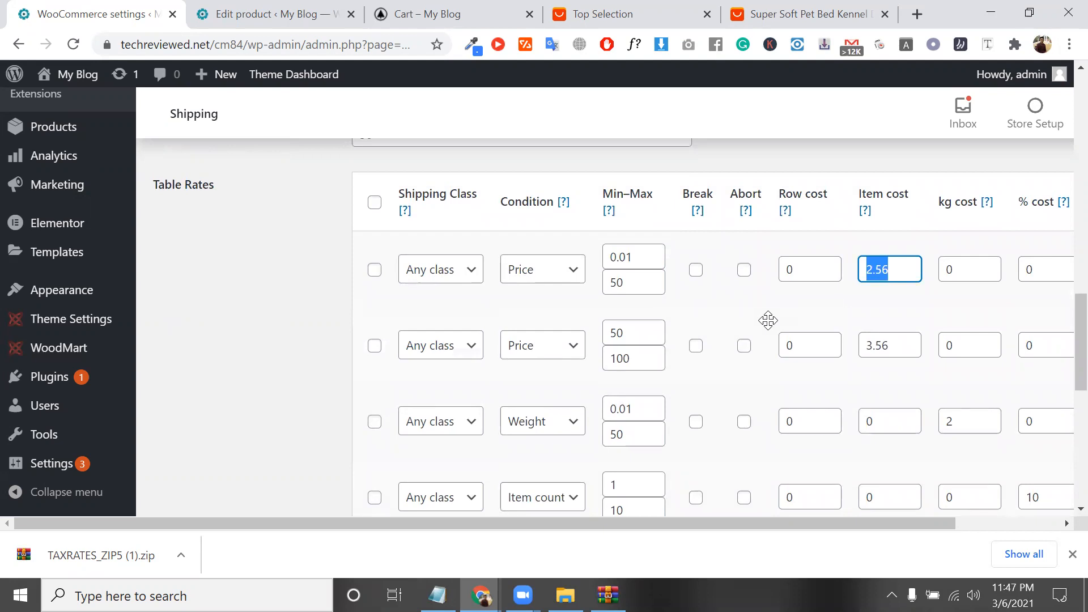
scroll(517, 428, "down", 4)
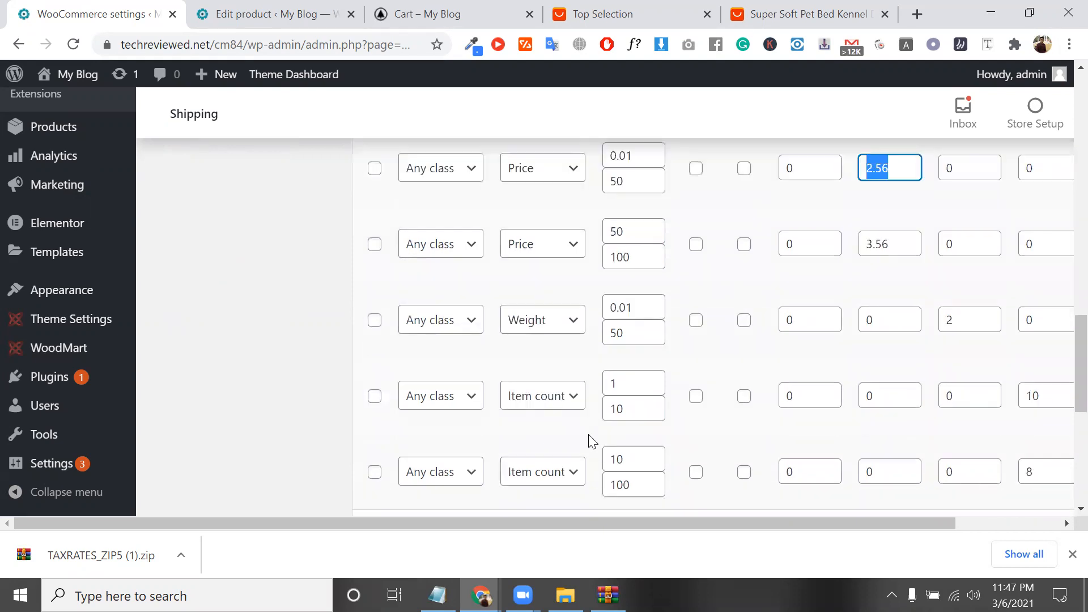
scroll(237, 424, "down", 5)
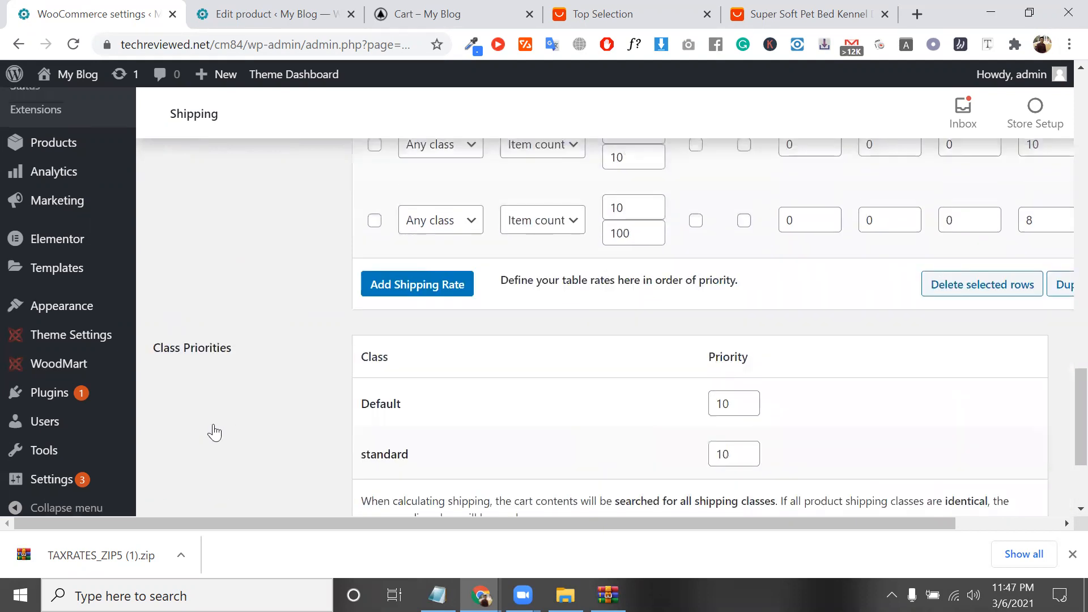
left_click(214, 428)
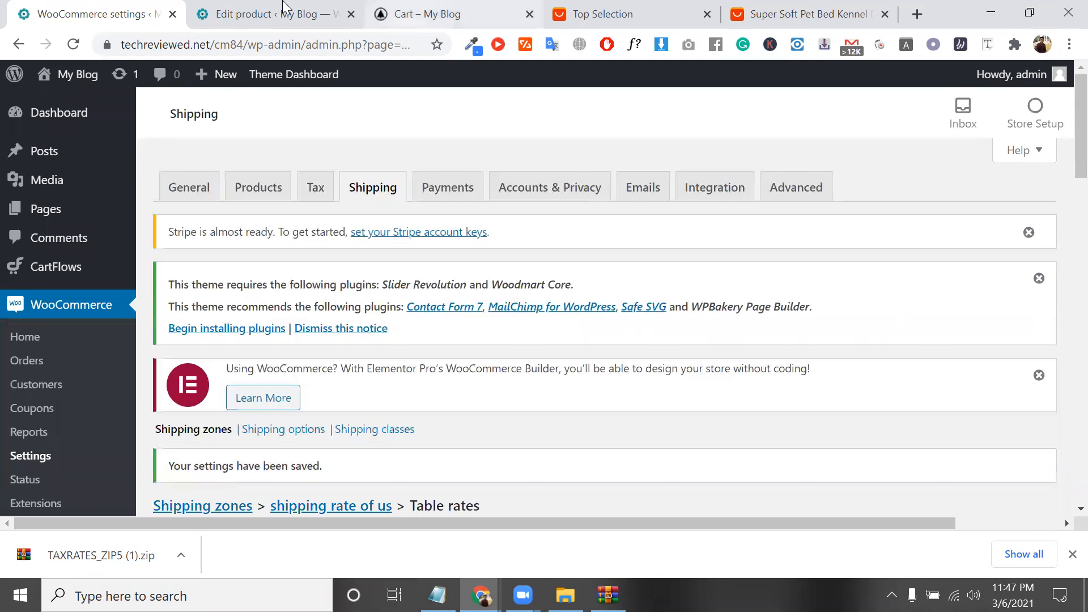
Switch to the store cart, reload it and choose the $2.88 DHL shipping option.
left_click(407, 23)
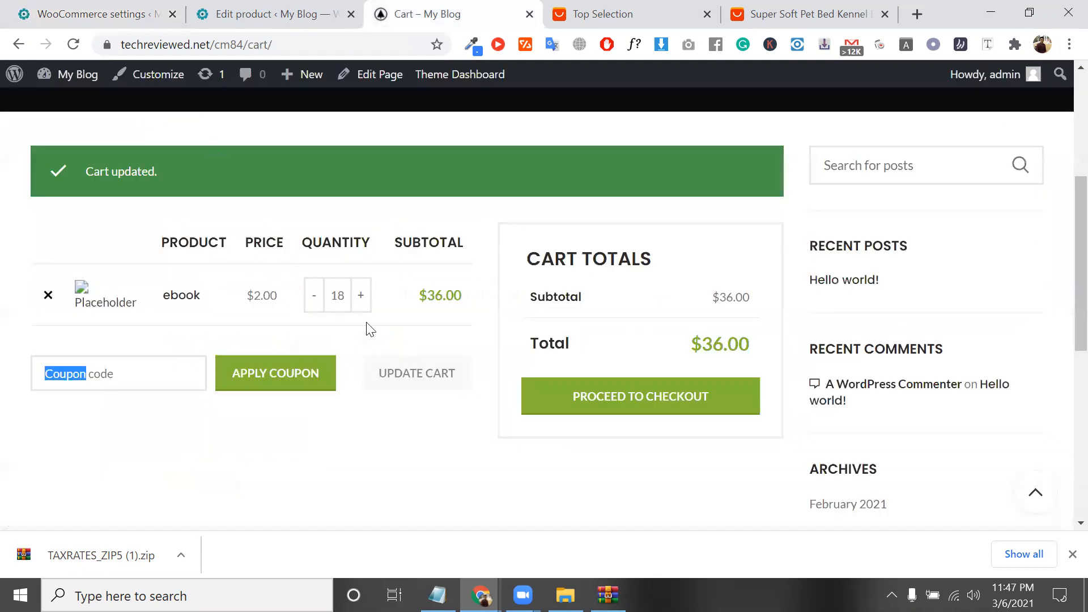
left_click(272, 13)
key("ctrl+Tab")
left_click(74, 44)
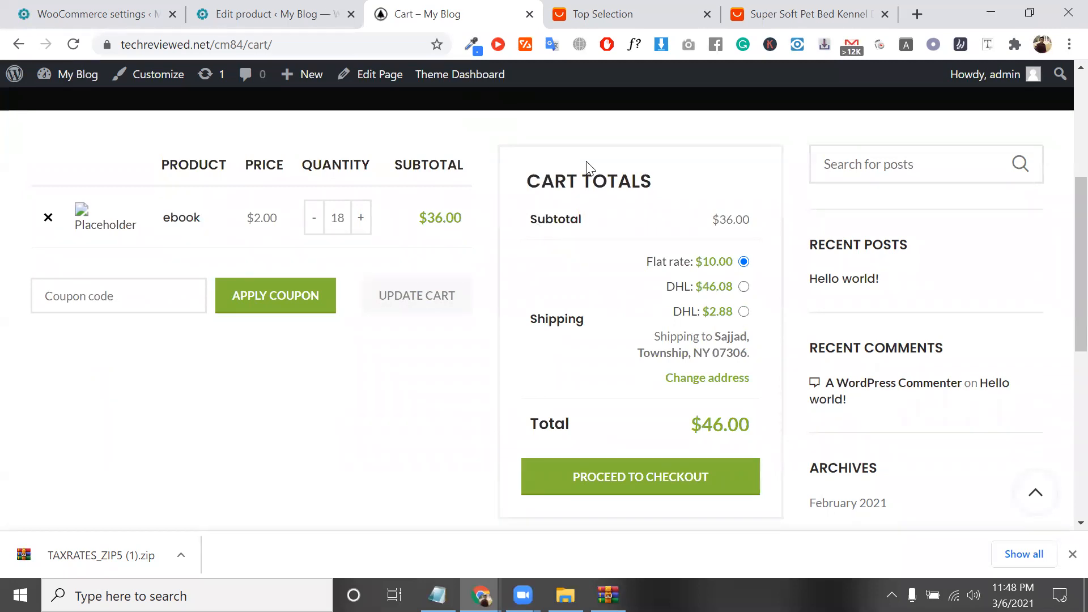
left_click(737, 313)
triple_click(687, 313)
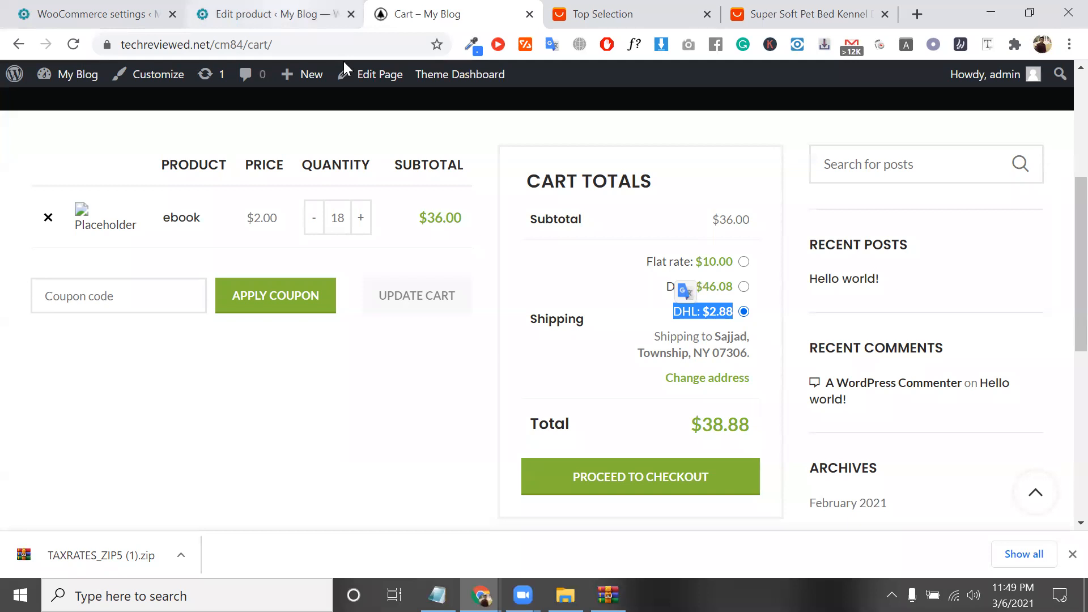
Delete the weight rate and both item count rates from the DHL table rates, and save the changes.
left_click(309, 15)
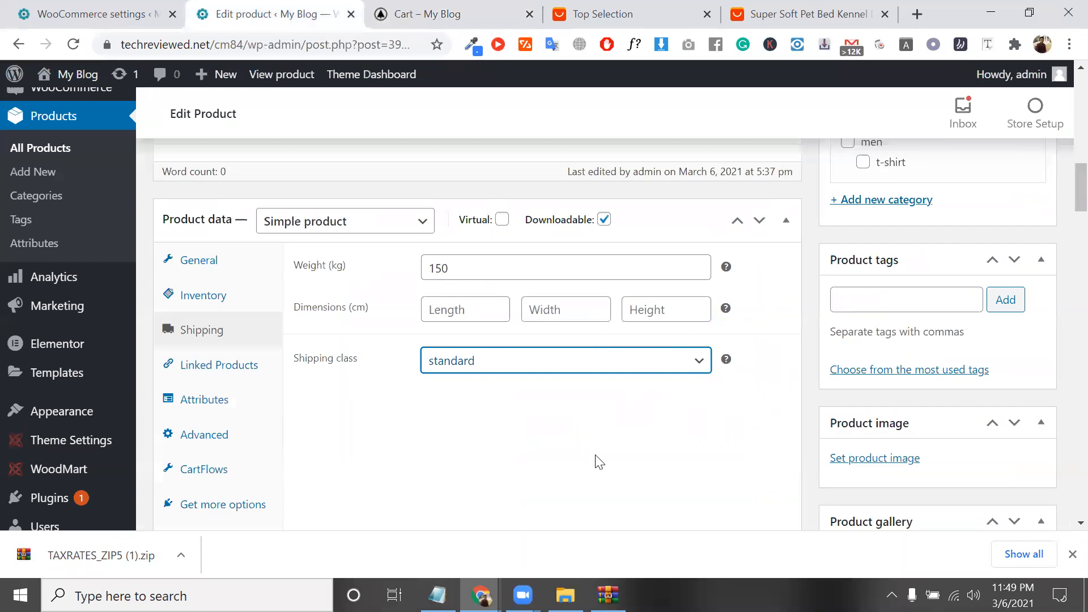
key("ctrl+shift+Tab")
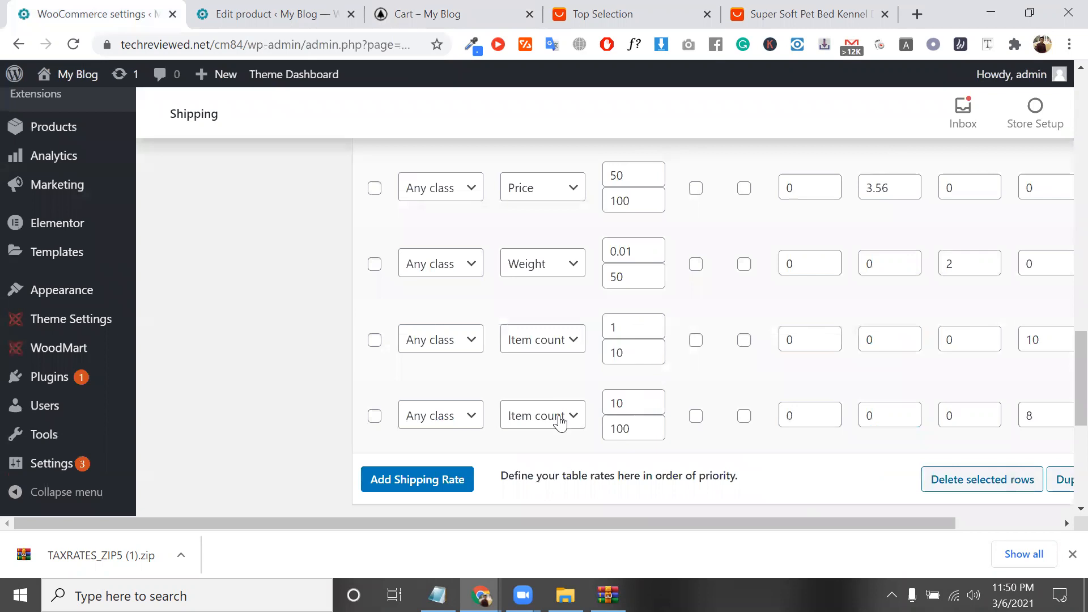
left_click_drag(634, 352, 369, 274)
left_click_drag(638, 252, 371, 272)
left_click(375, 267)
left_click(377, 341)
left_click(377, 417)
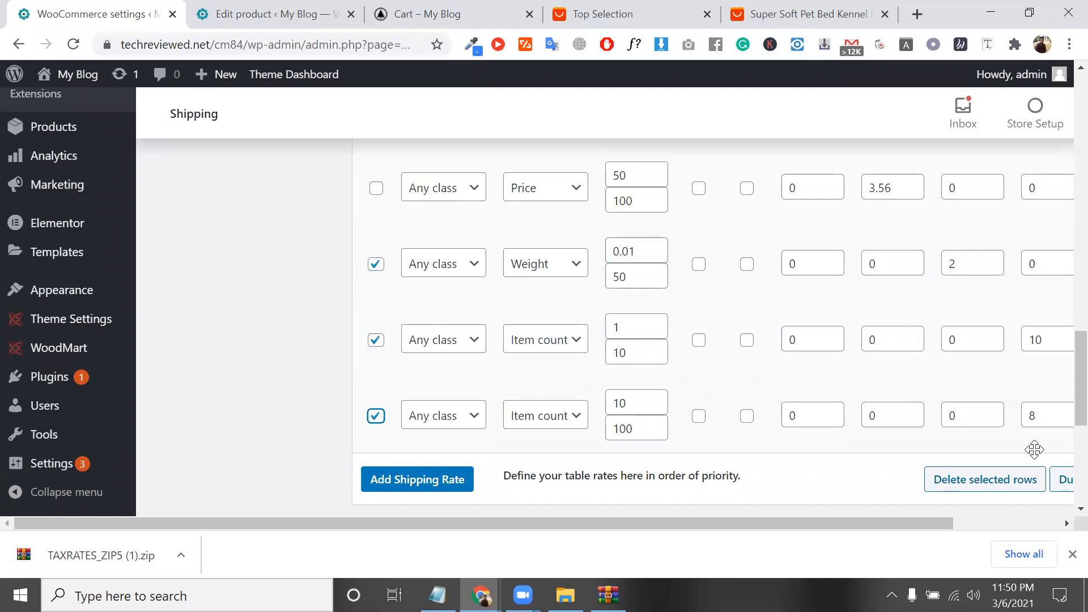
scroll(1035, 449, "right", 3)
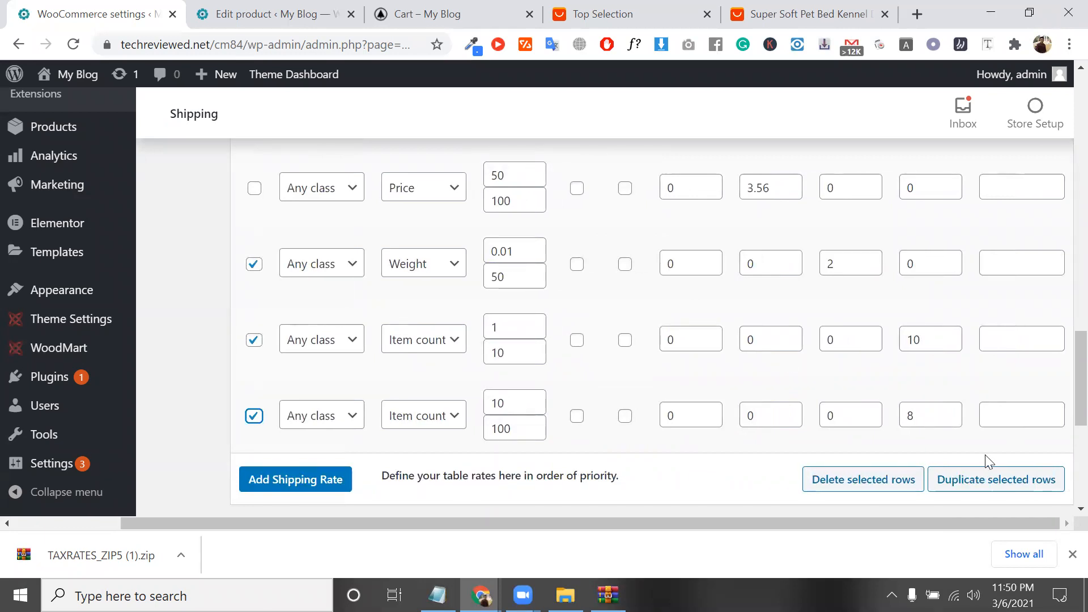
left_click(903, 490)
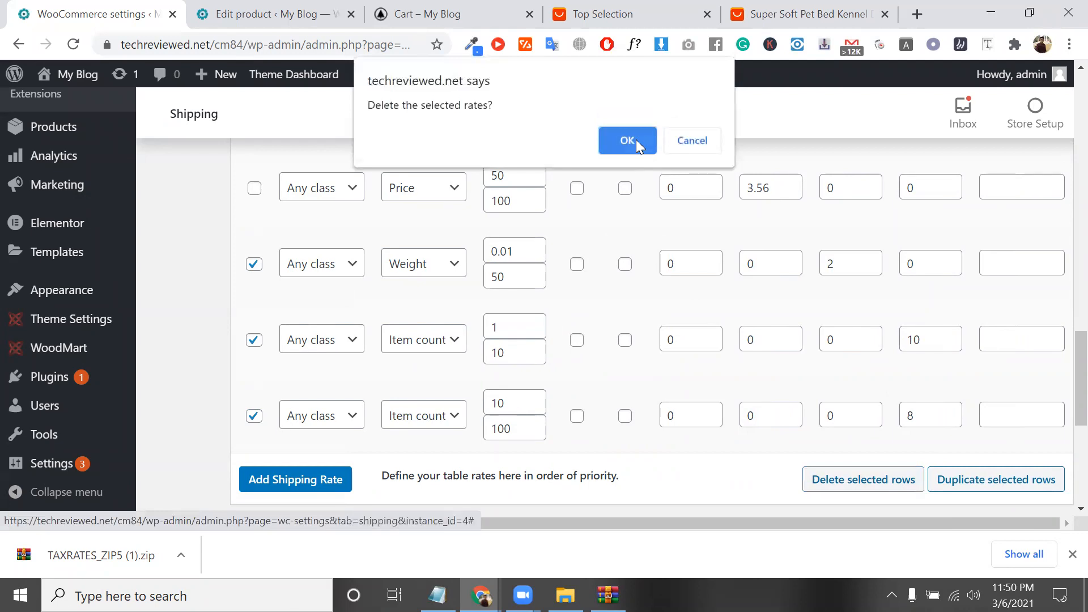
key("Escape")
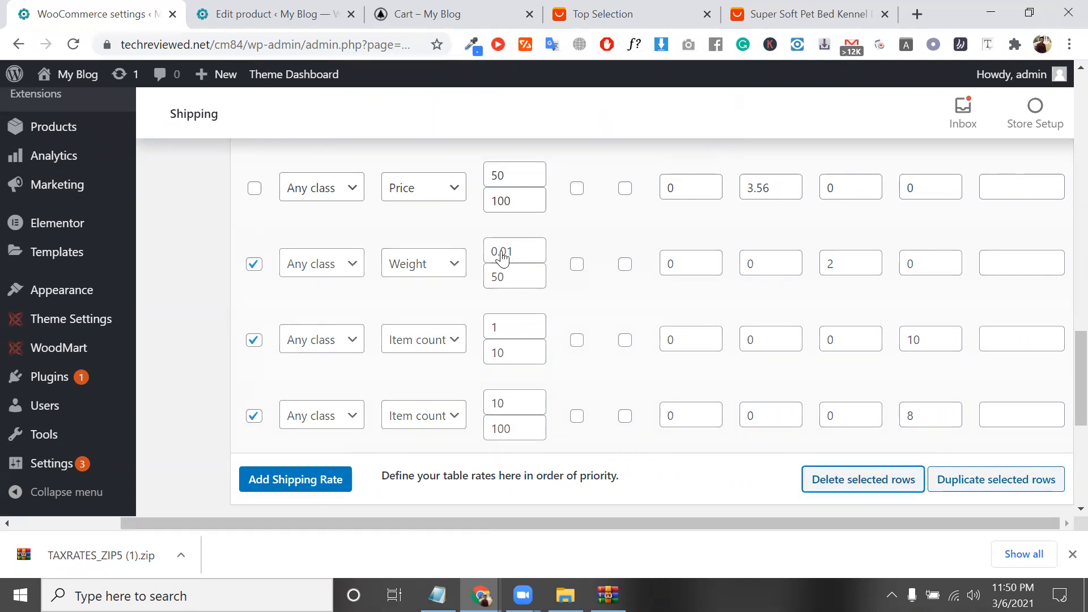
scroll(450, 319, "down", 6)
scroll(450, 318, "left", 2)
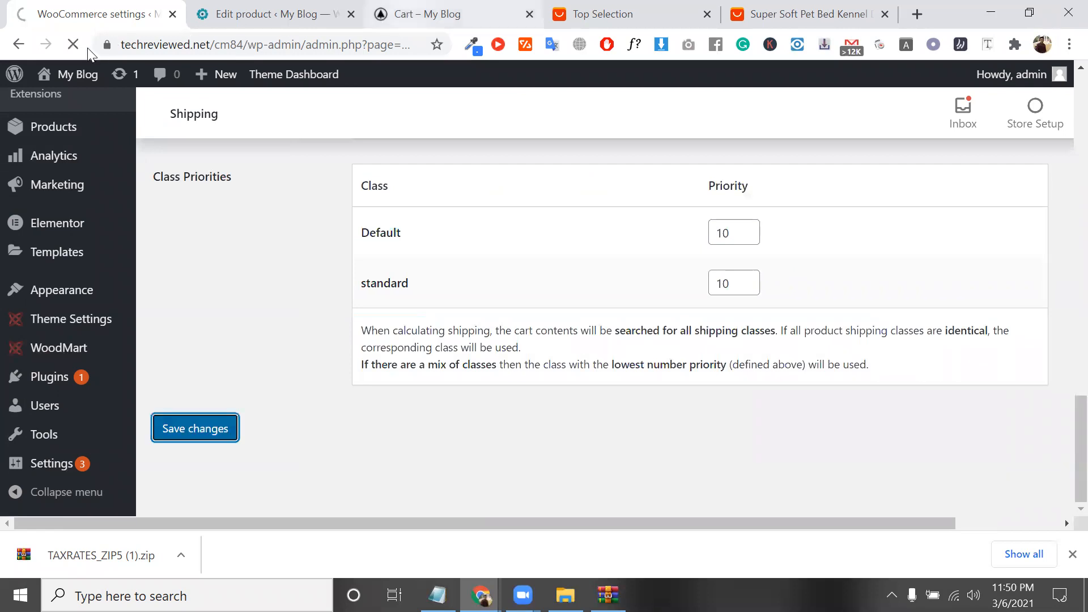
Reload the store cart and choose DHL as the shipping option.
key("ctrl+3")
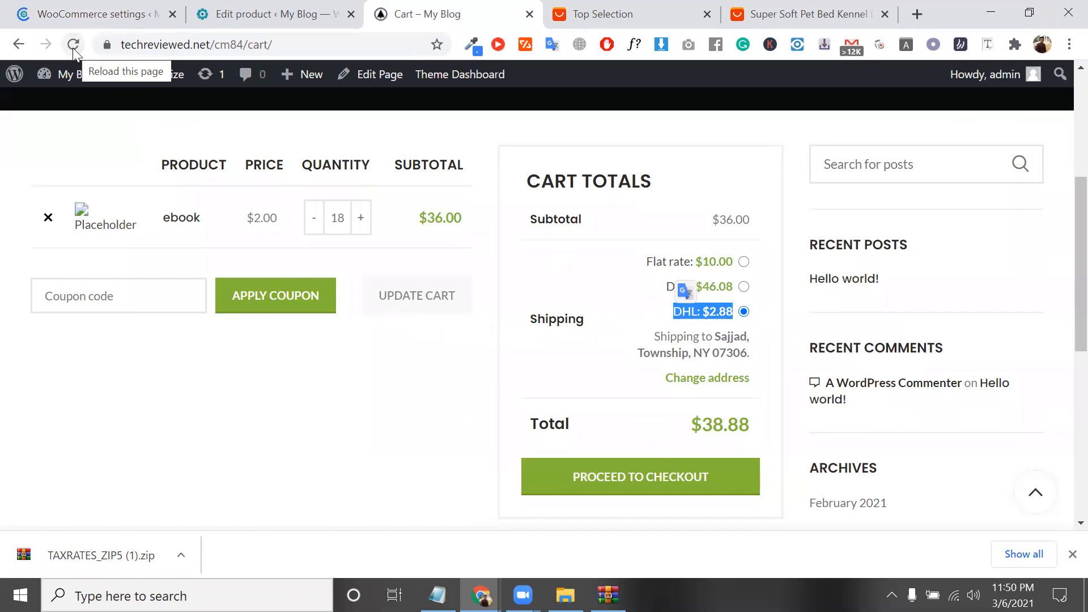
left_click(72, 48)
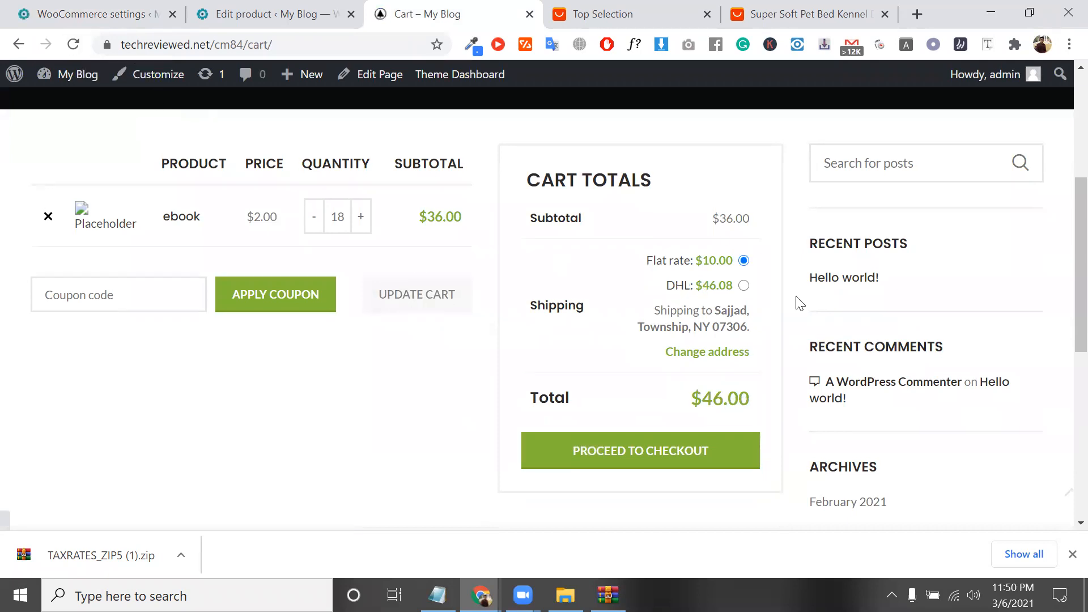
left_click(744, 286)
left_click(744, 286)
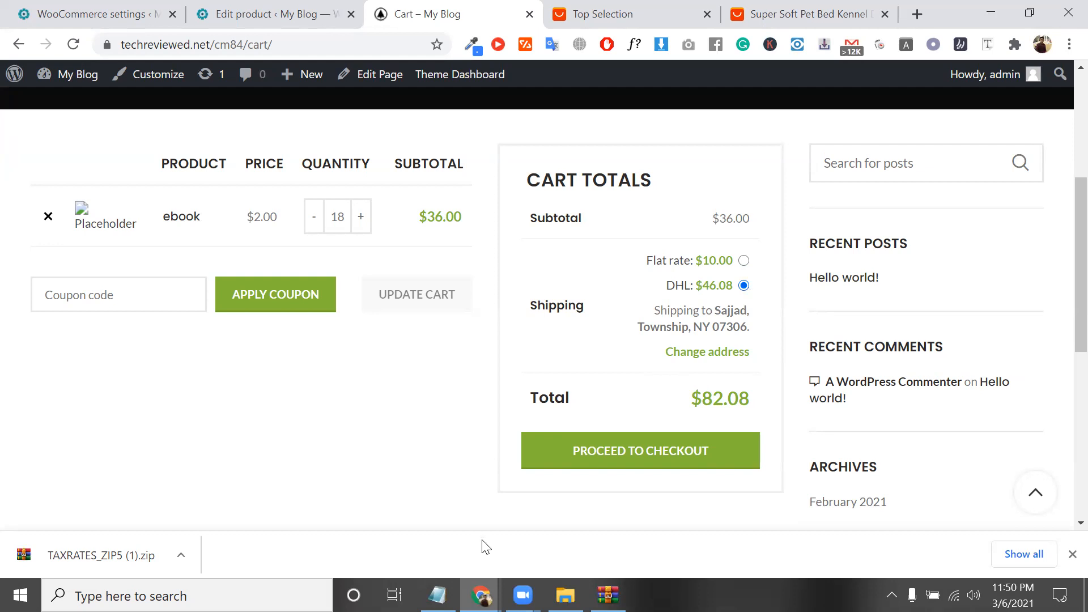
Switch to Notepad, add a blank line below the tax tables link and move the window aside.
left_click(437, 595)
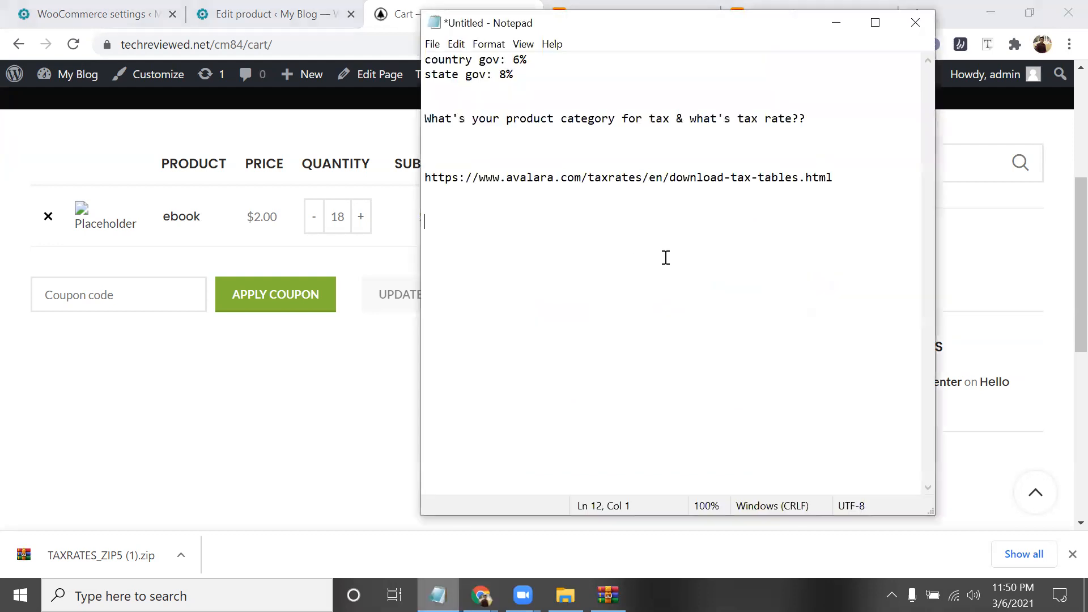
left_click(853, 178)
key("Return")
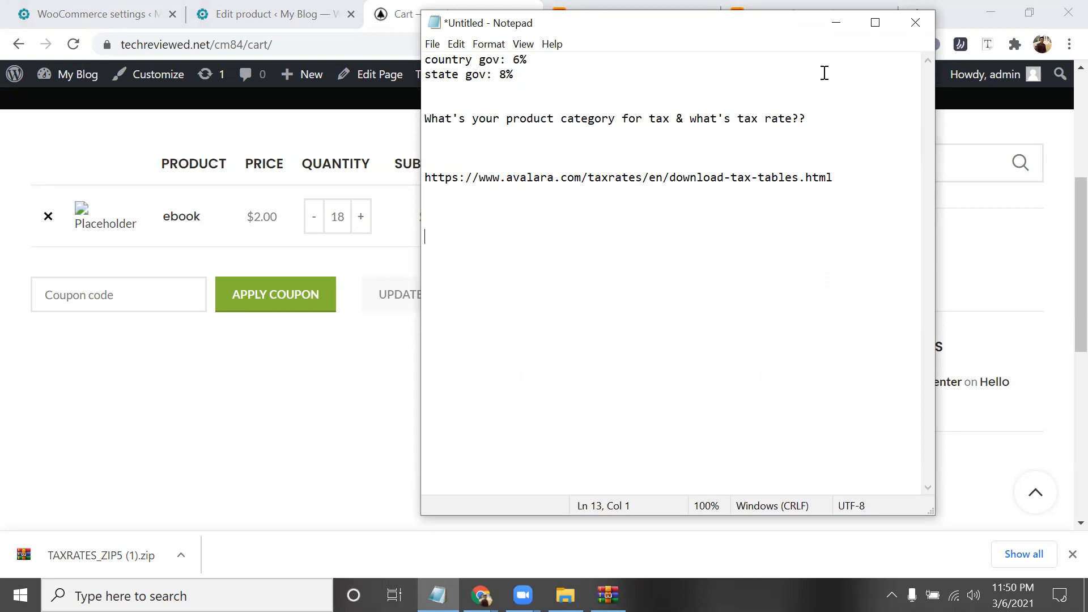
left_click_drag(764, 27, 931, 69)
left_click(314, 4)
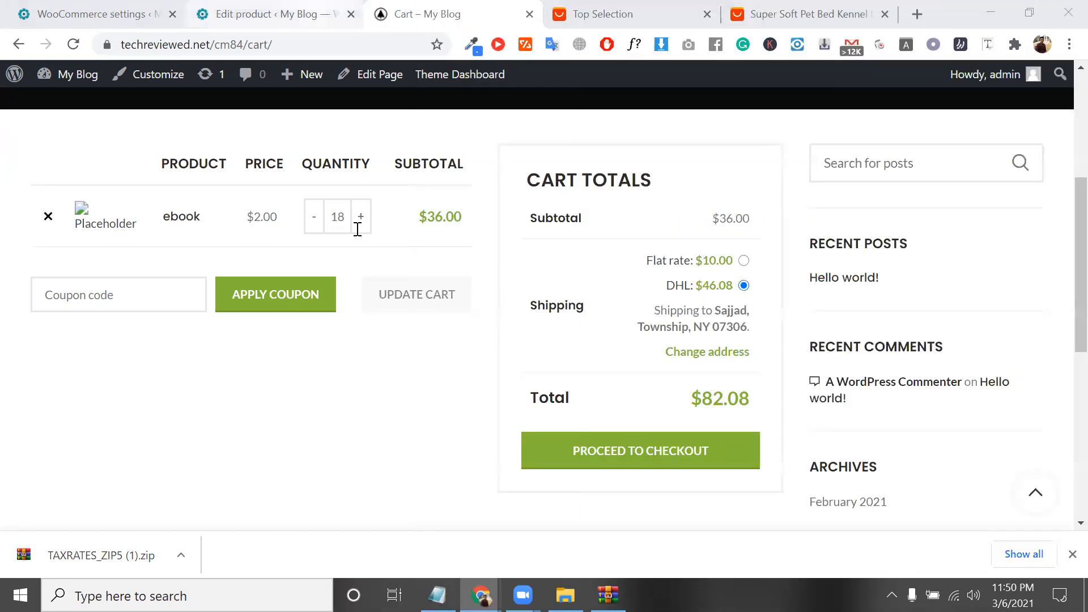
Show the DHL table rate settings in the browser, and add the heading "TABLE RATE:" to the Notepad notes.
key("ctrl+shift+Tab")
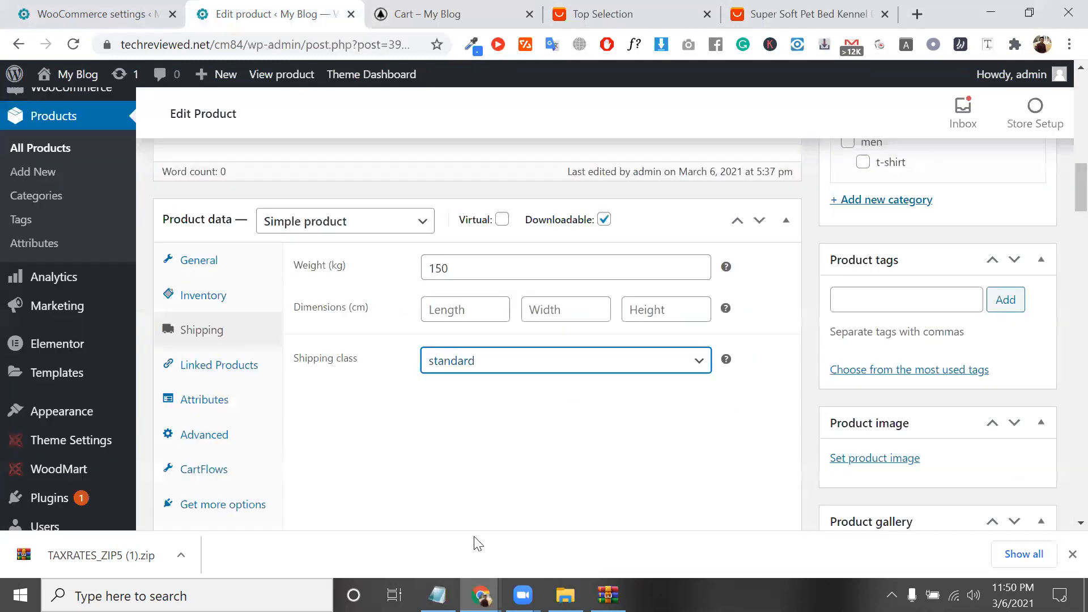
key("ctrl+shift+Tab")
scroll(734, 324, "down", 2)
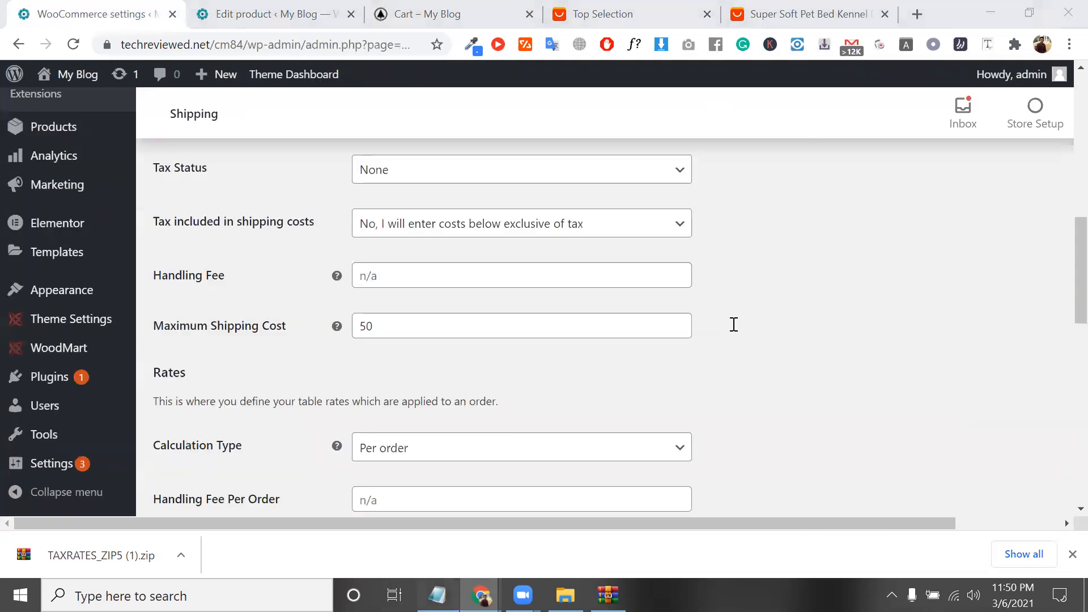
key("alt+Tab")
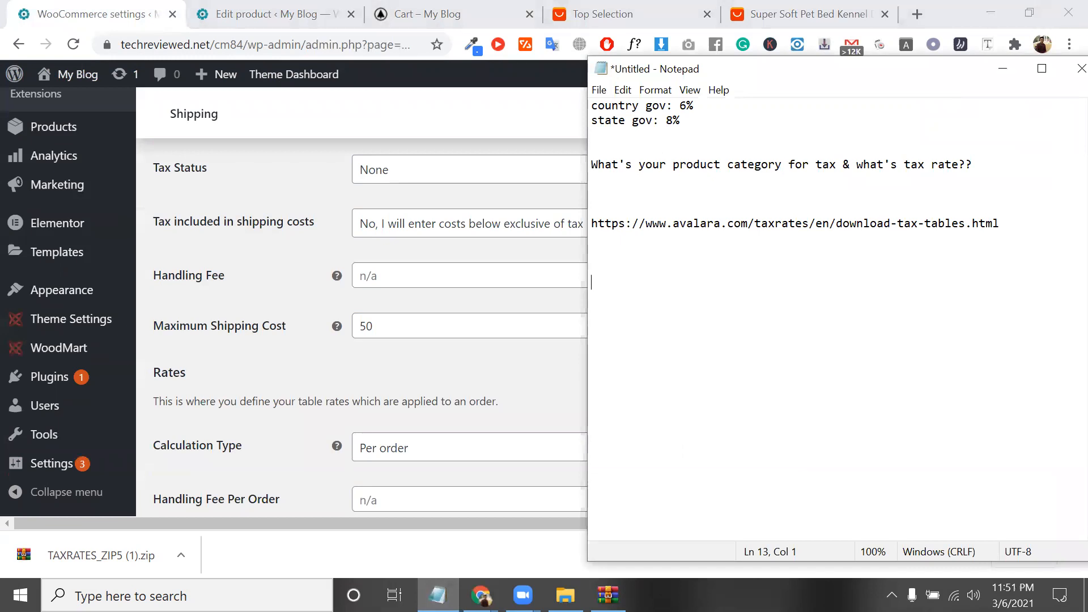
type("TALB")
key("BackSpace")
key("BackSpace")
type("BLE RATE")
key("BackSpace")
type(":")
key("Return")
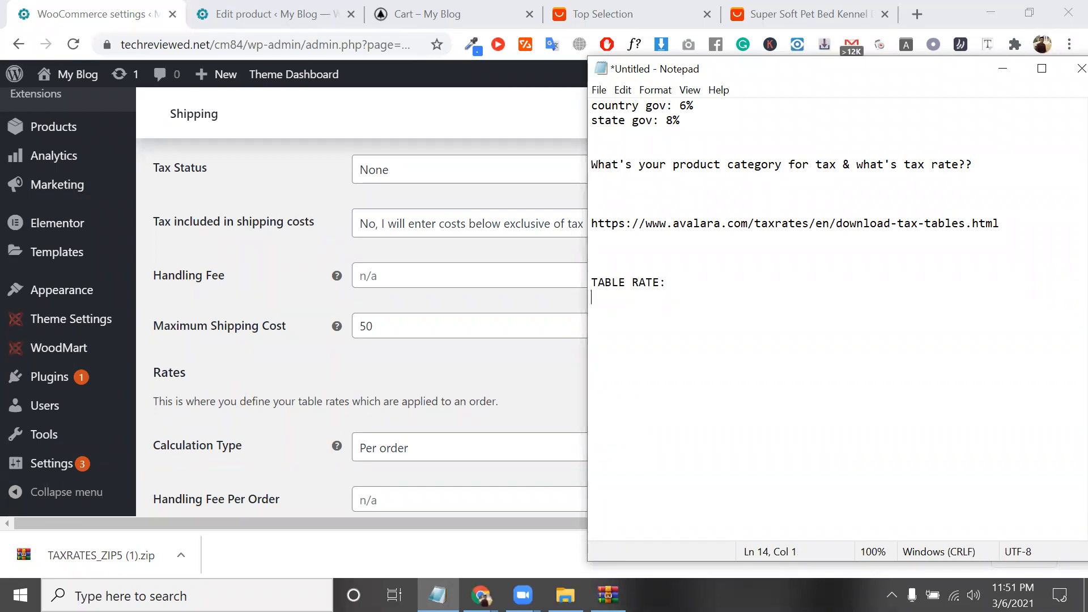
Note the rates "0.01 -50 USD = 10.USD" and "50- 100 USD = 20USD" under the TABLE RATE heading.
type("0.01 -50 USD = 10.US")
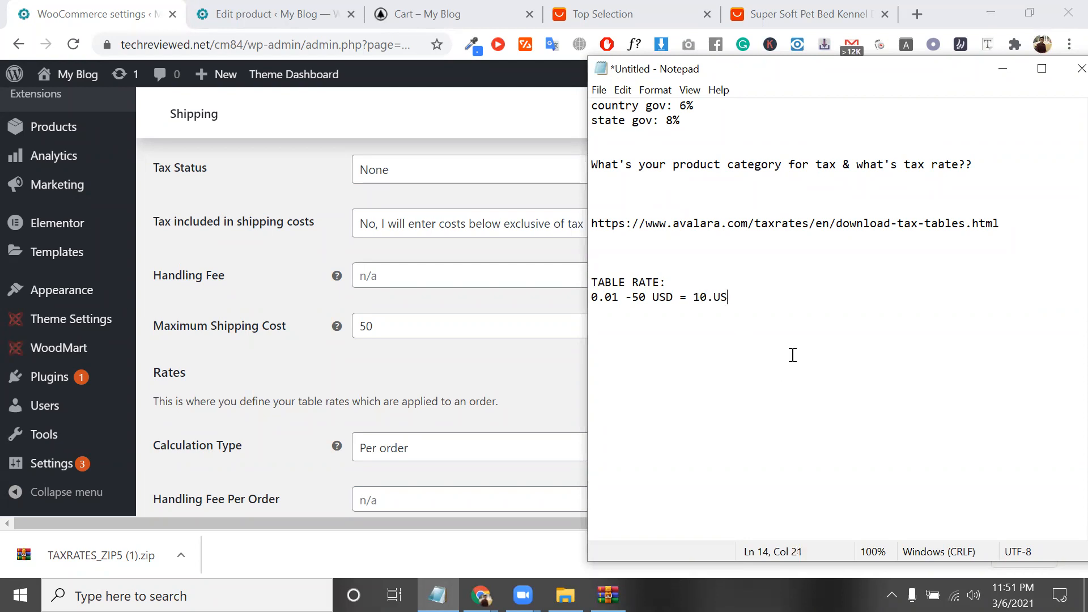
type("D")
key("Return")
type("50- 100=")
key("BackSpace")
key("BackSpace")
type("U")
key("BackSpace")
type("USD = 20")
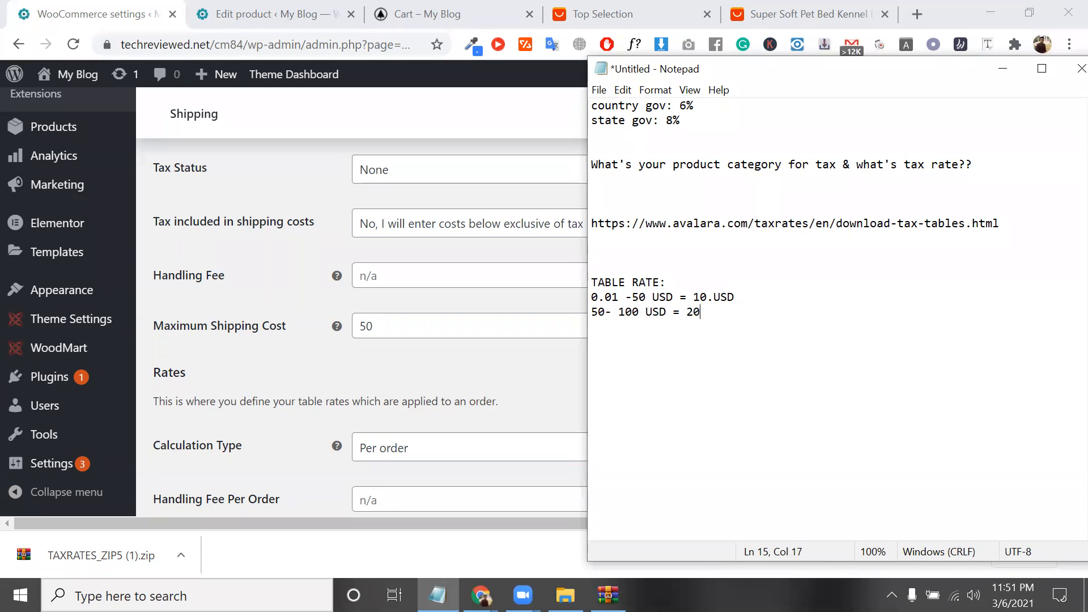
type("USD")
Add the line "4 METHODE" a few blank lines below the noted rates.
key("Return")
key("Return")
key("Return")
key("Return")
type("4 METHOD")
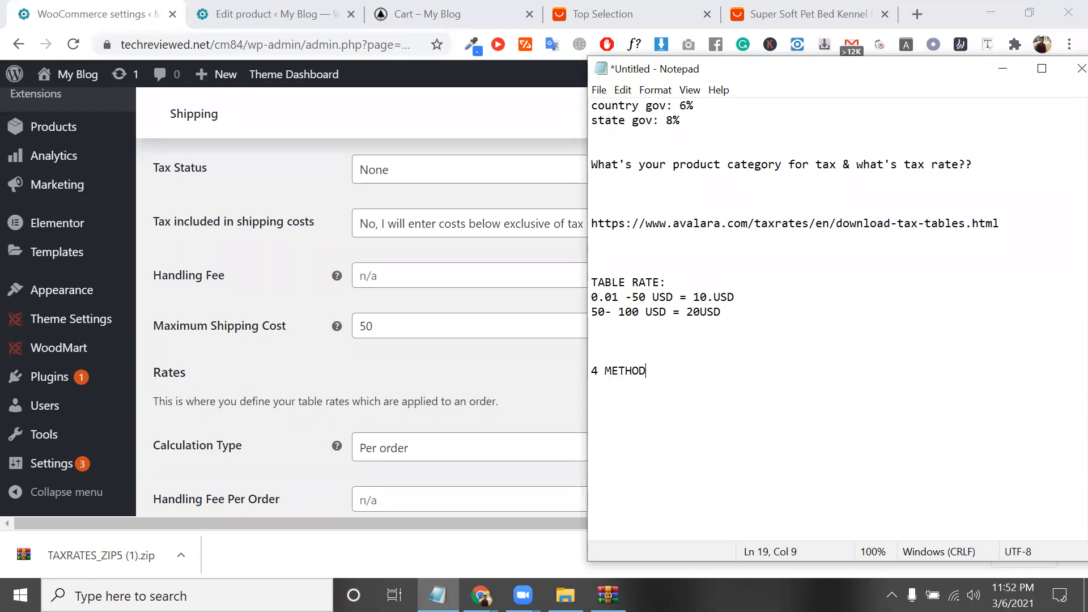
type("E")
scroll(454, 335, "up", 1)
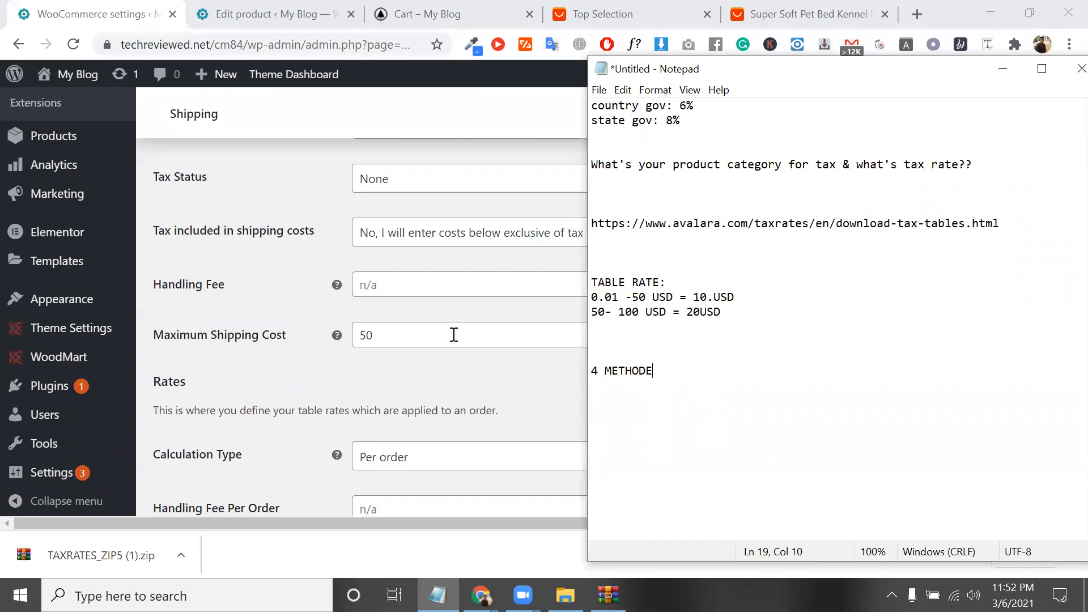
Switch back to the browser, return to the shipping zones list and open the "shipping rate of us" zone.
scroll(377, 406, "up", 5)
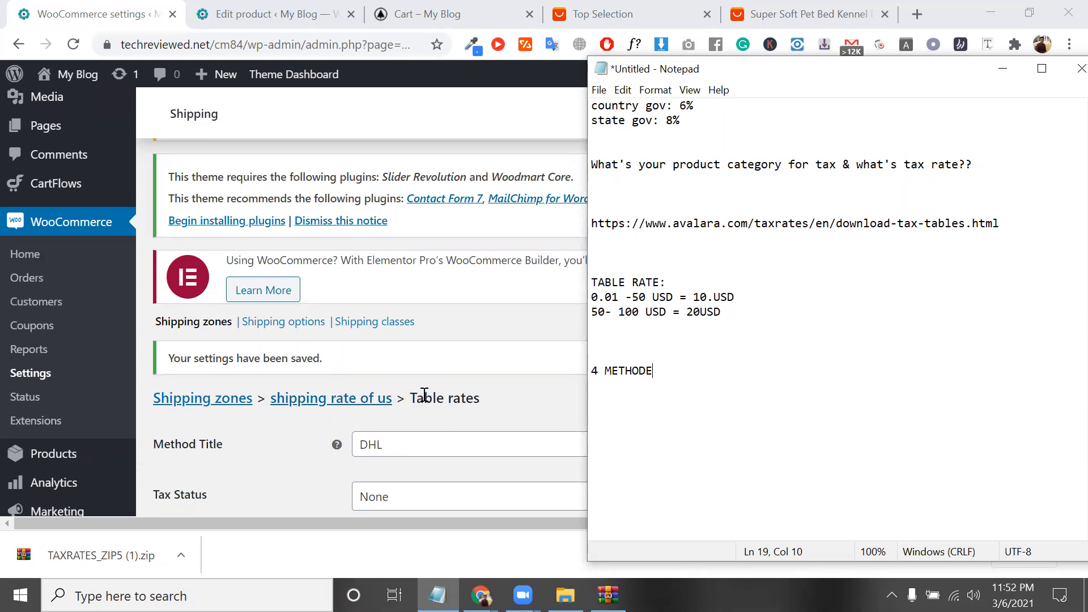
triple_click(425, 395)
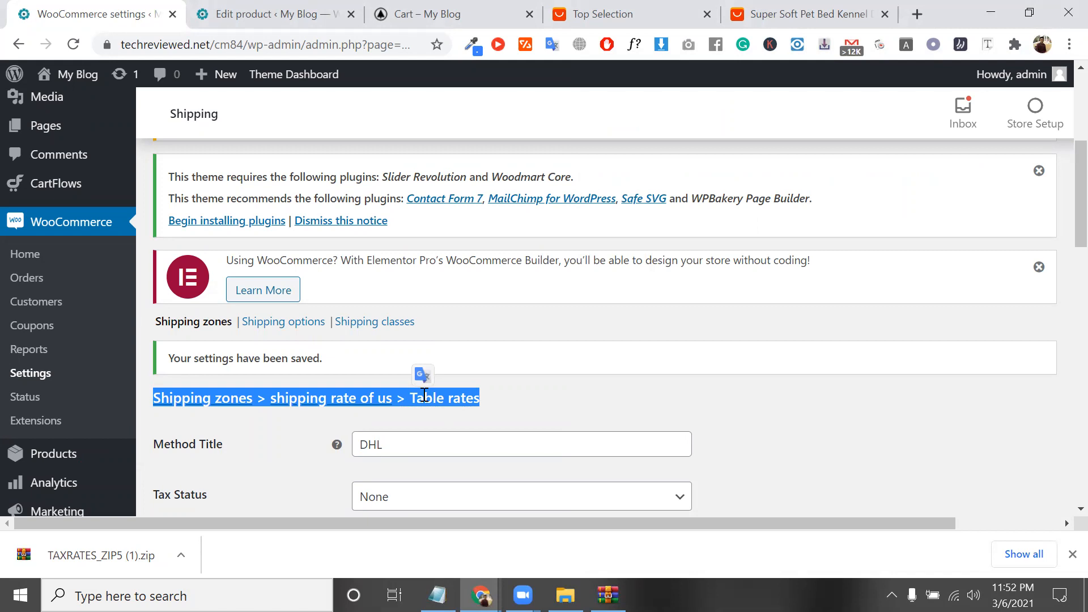
left_click(250, 349)
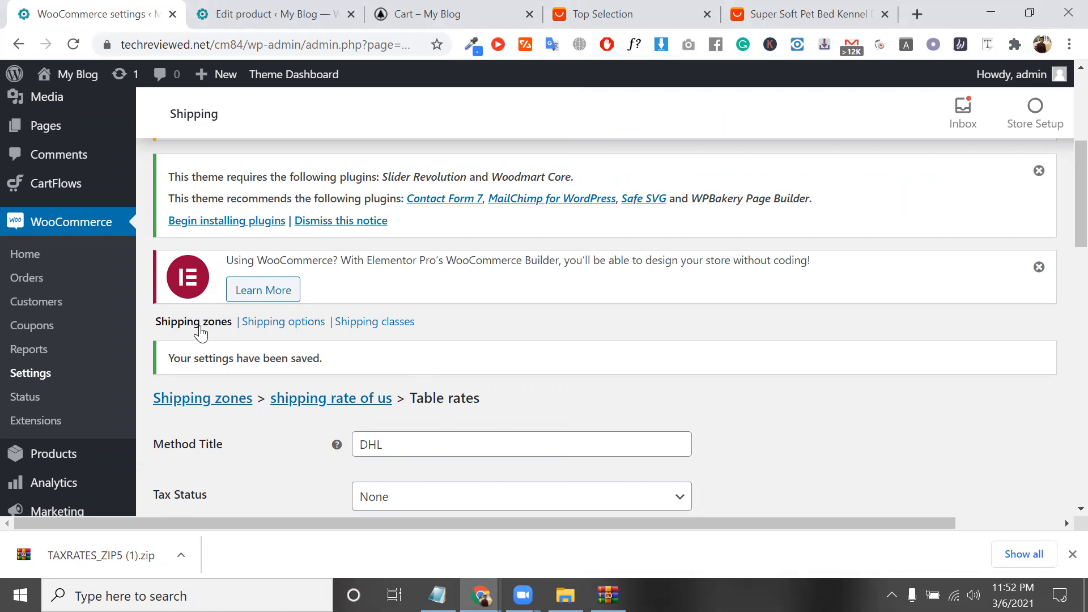
left_click(200, 334)
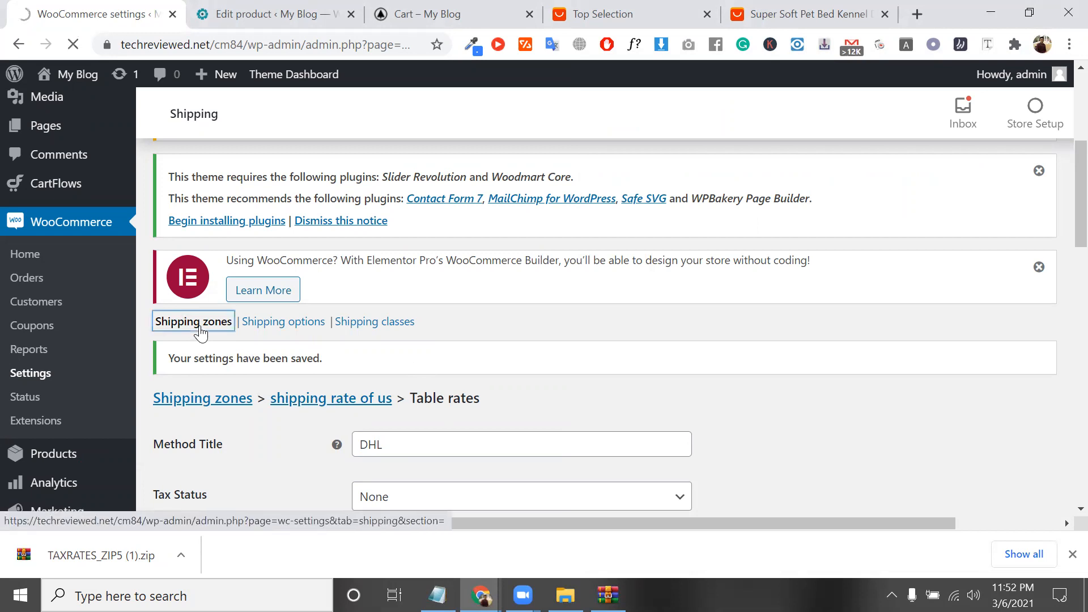
scroll(200, 333, "down", 1)
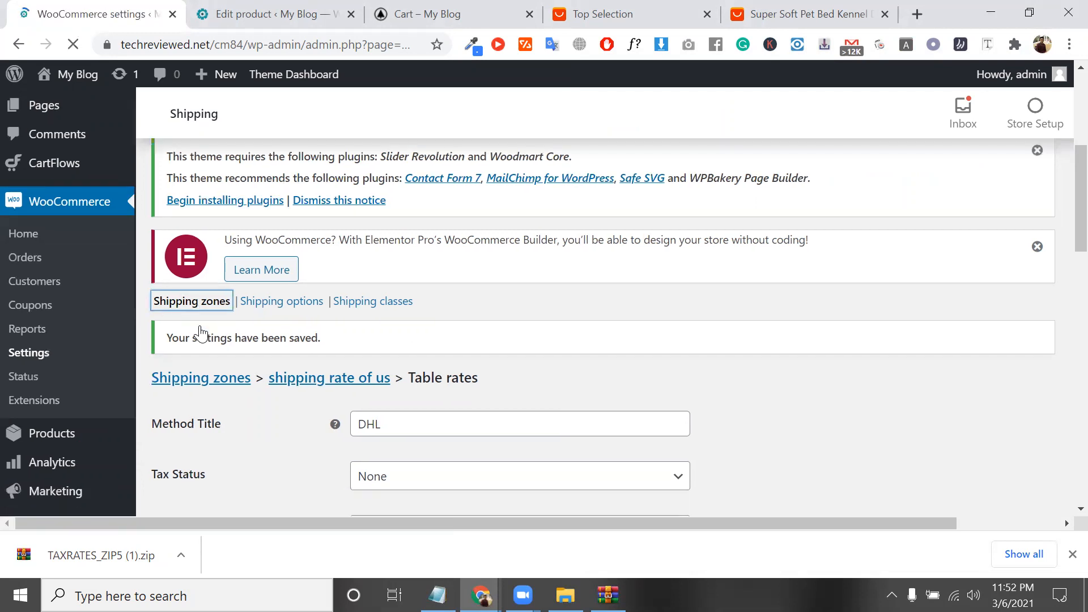
scroll(242, 336, "down", 3)
scroll(244, 337, "down", 1)
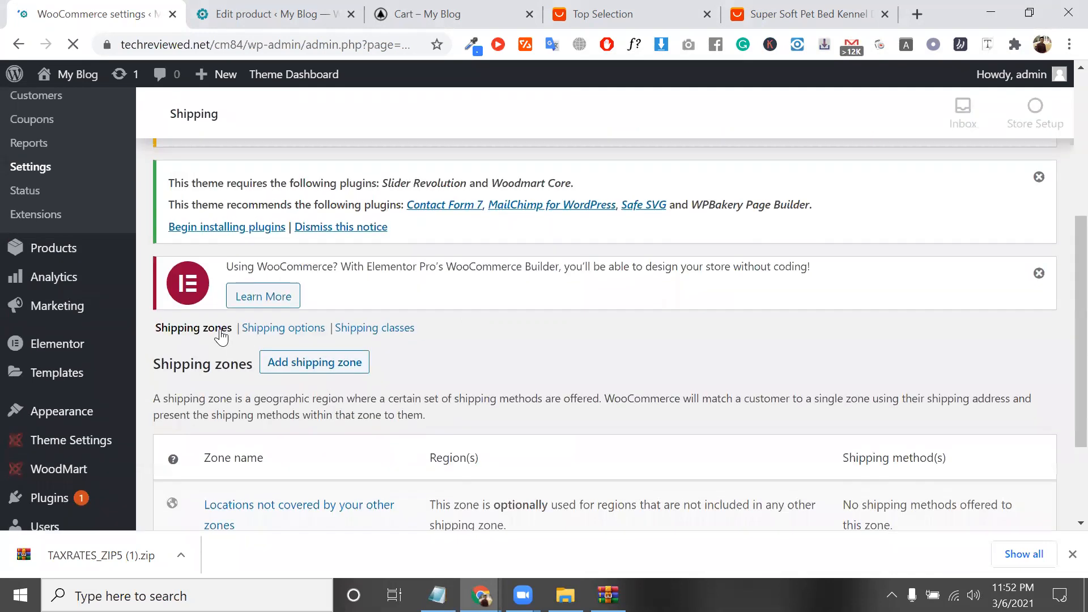
scroll(222, 338, "down", 3)
left_click(219, 333)
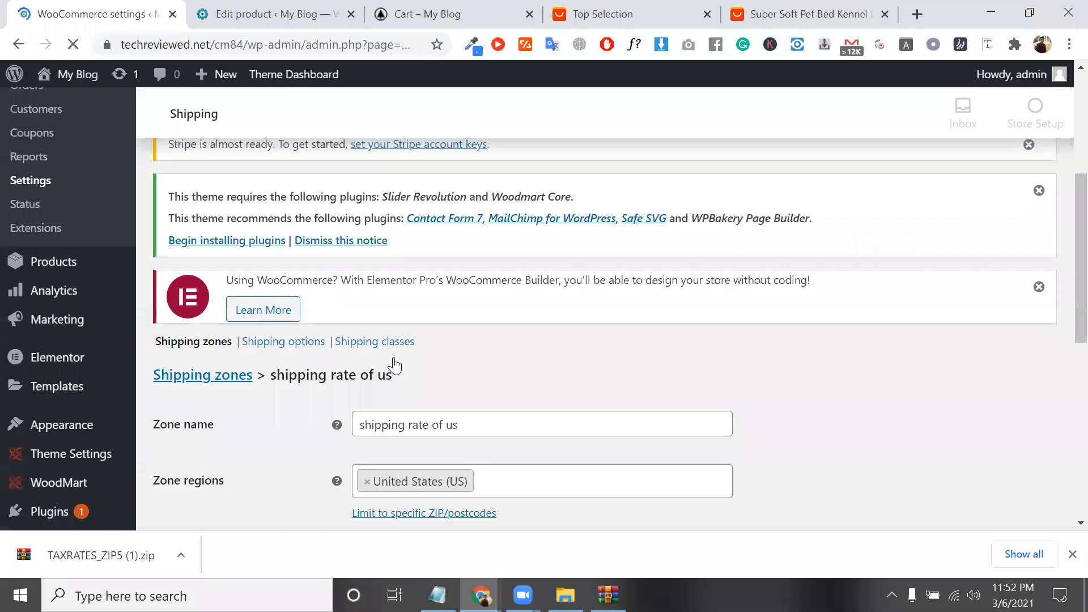
Add a second Table rates shipping method to the "shipping rate of us" zone.
scroll(416, 347, "down", 10)
left_click(377, 340)
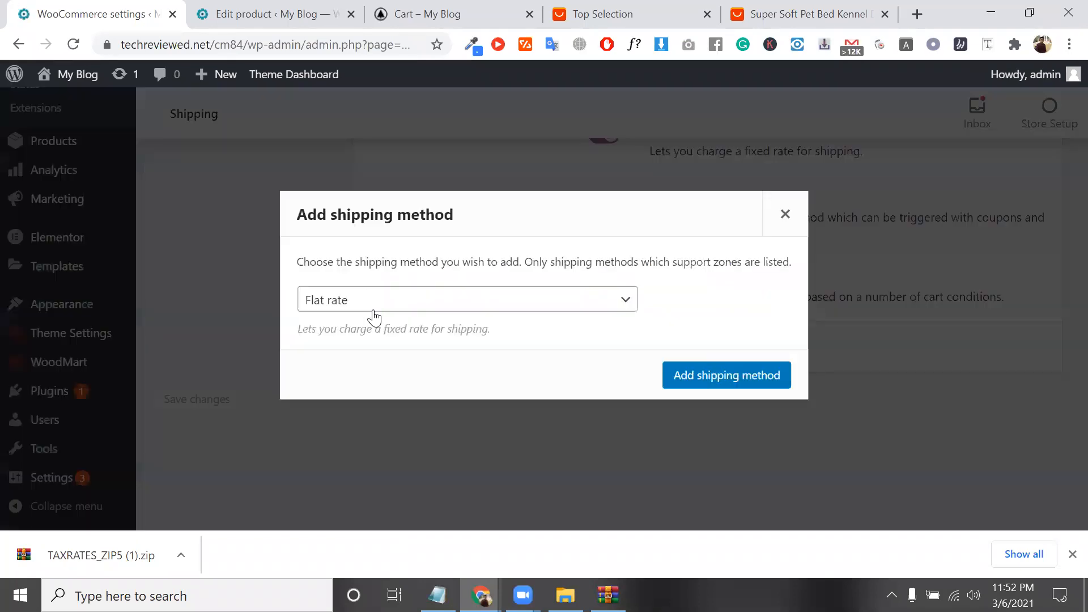
left_click(625, 299)
left_click(630, 369)
left_click(703, 373)
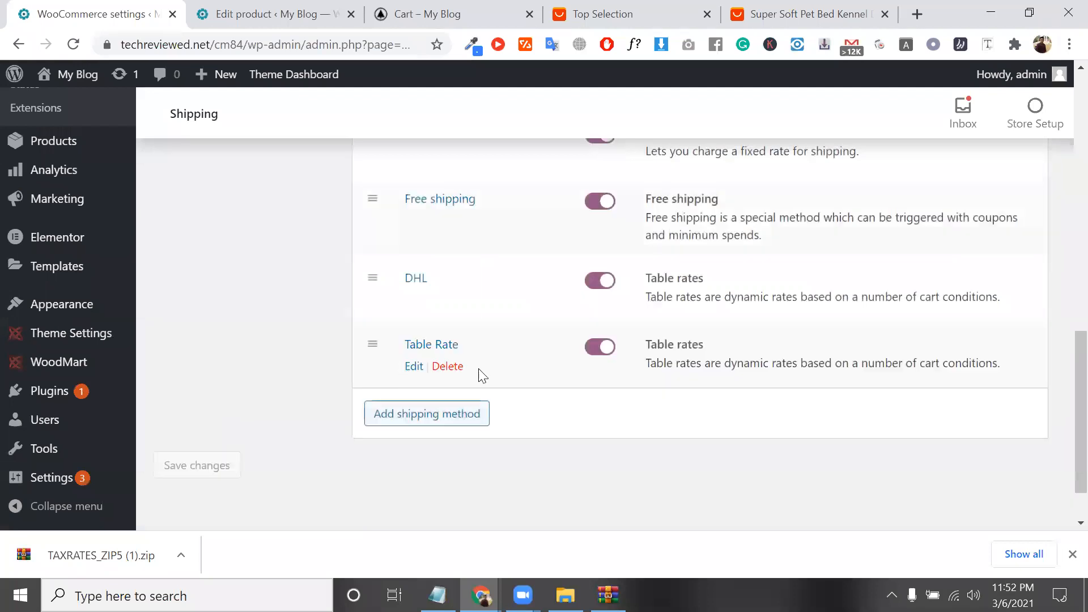
Open the new Table Rate method for editing and set its method title to "fedex".
left_click(415, 368)
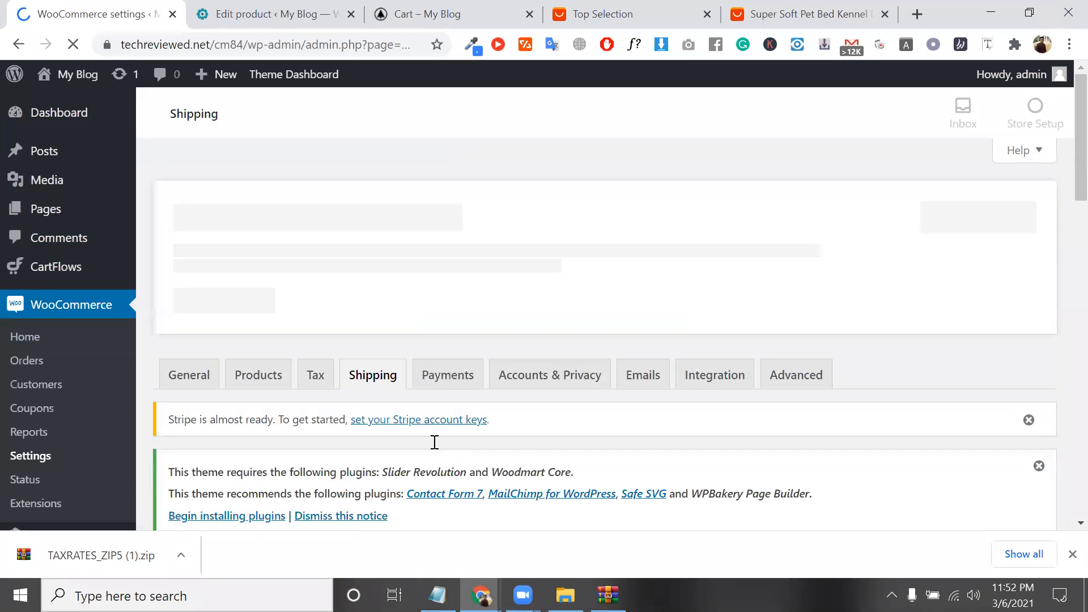
scroll(434, 442, "down", 3)
left_click(434, 442)
double_click(434, 442)
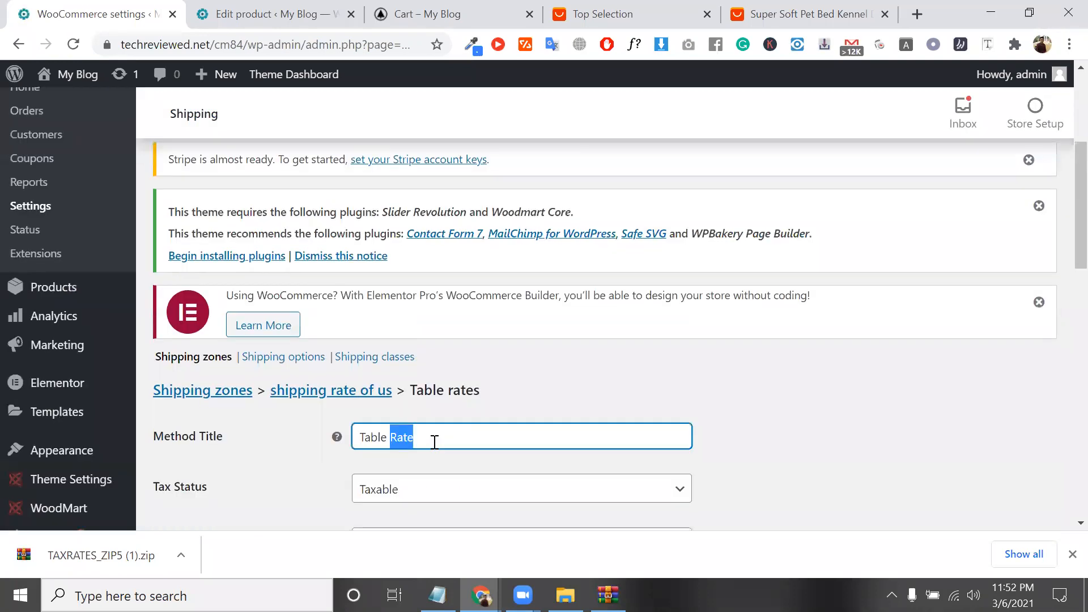
key("BackSpace")
type("REDEX")
key("BackSpace")
key("BackSpace")
key("BackSpace")
key("BackSpace")
key("BackSpace")
key("BackSpace")
key("BackSpace")
key("BackSpace")
key("BackSpace")
key("BackSpace")
key("BackSpace")
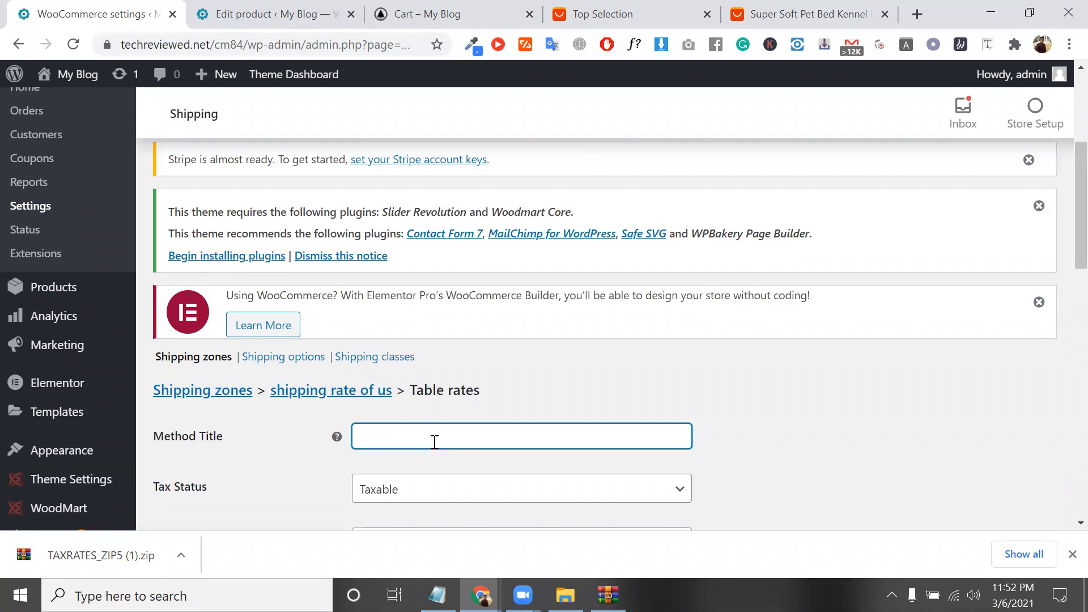
type("fedex")
Examine the fedex method's tax, handling fee, calculation type, cost limit and table rates settings.
double_click(419, 435)
scroll(426, 345, "down", 2)
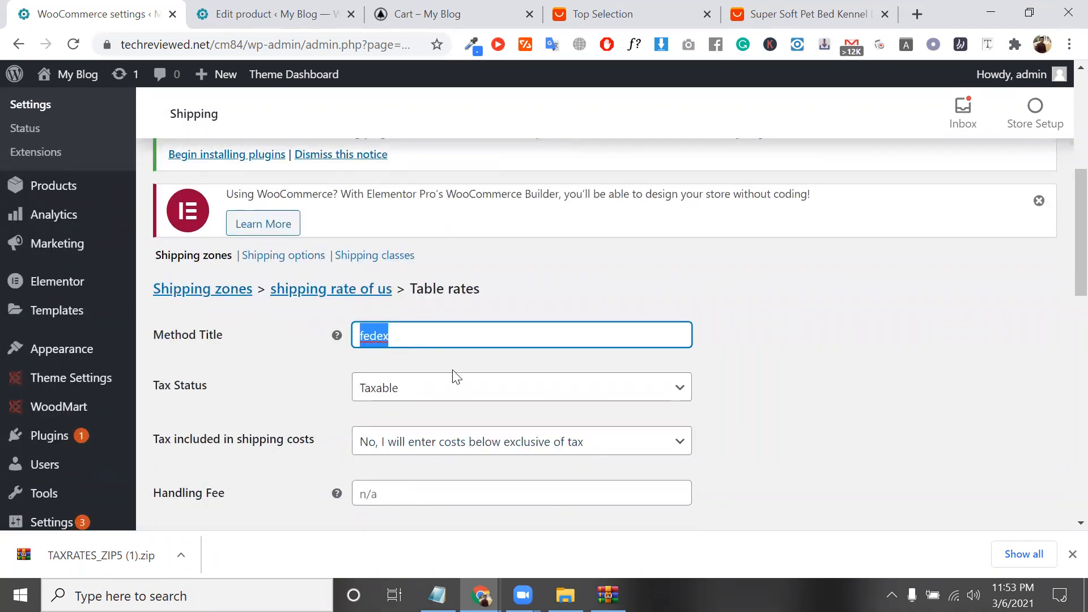
scroll(549, 270, "down", 6)
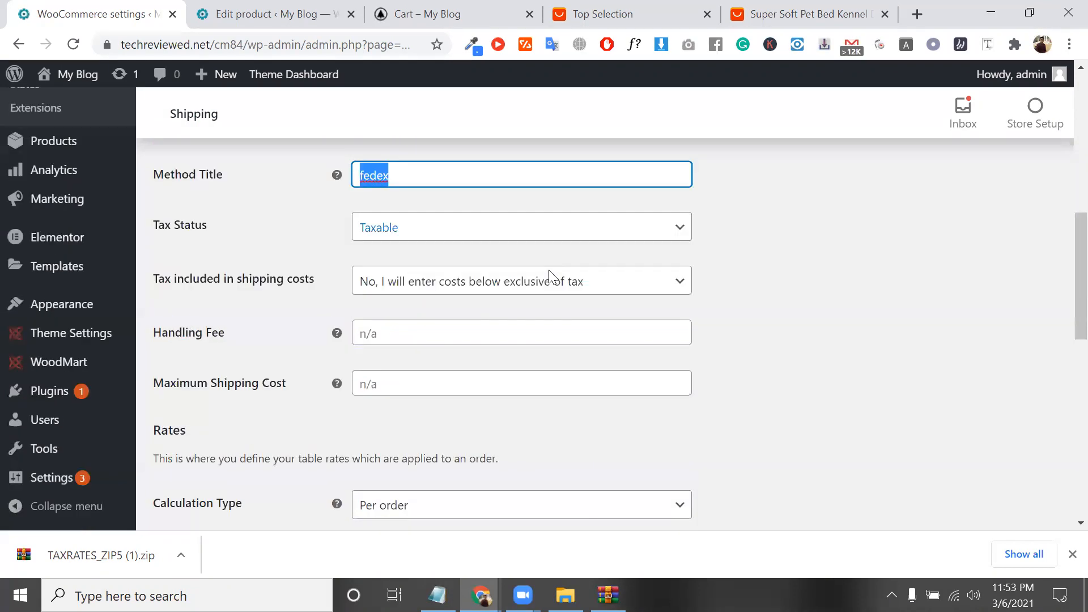
scroll(548, 271, "down", 1)
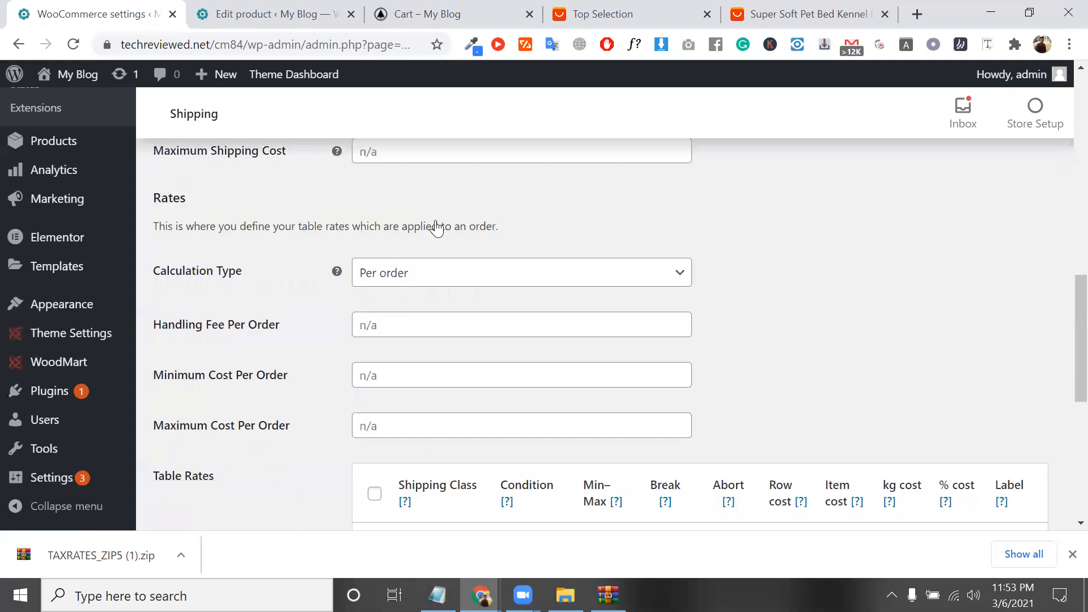
scroll(515, 215, "down", 6)
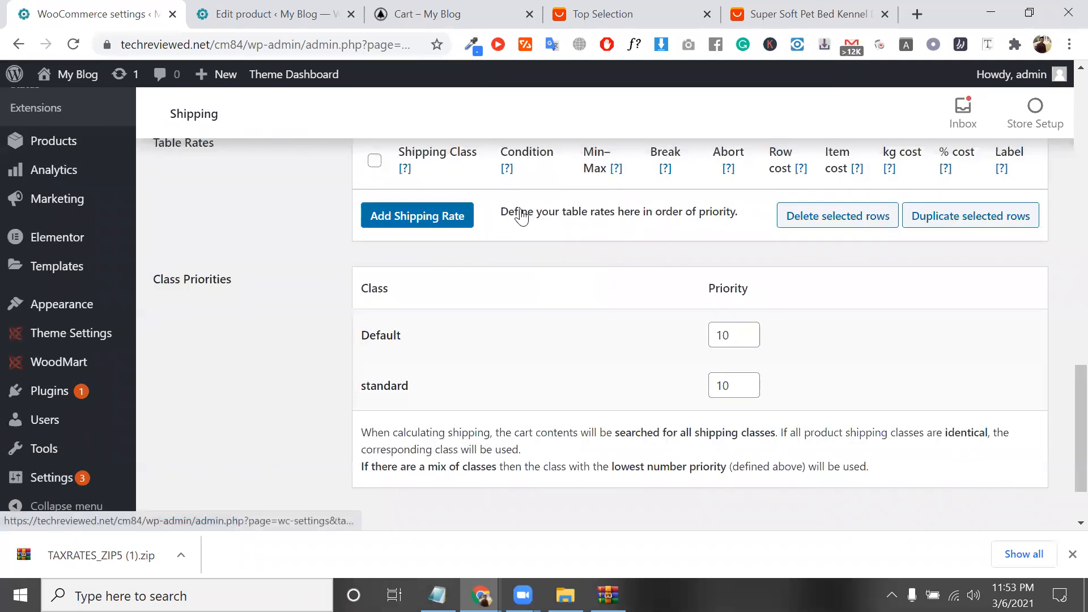
triple_click(521, 216)
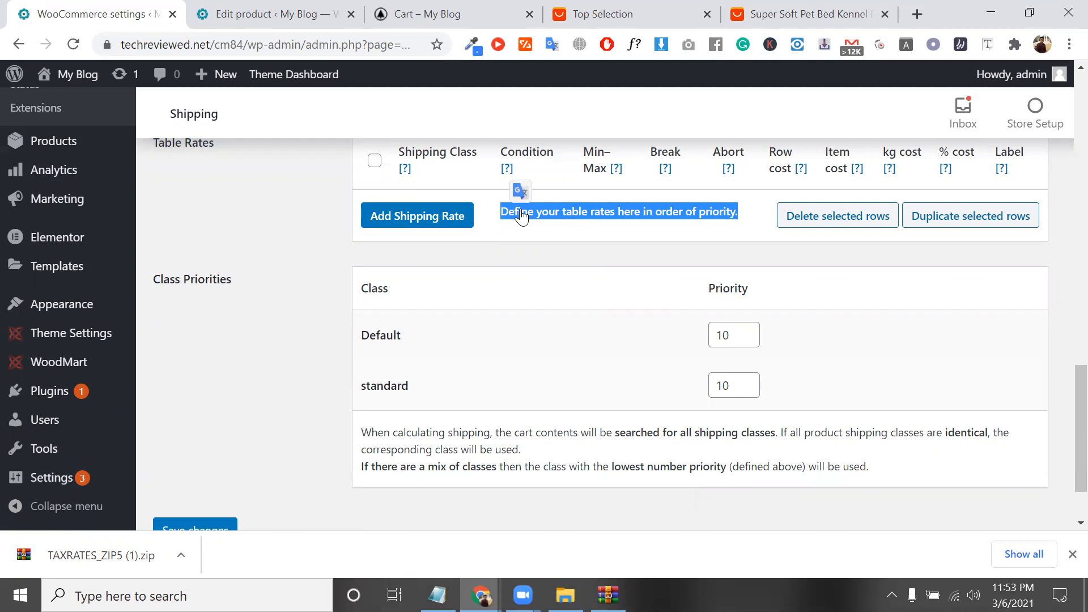
scroll(418, 213, "up", 3)
scroll(417, 213, "up", 1)
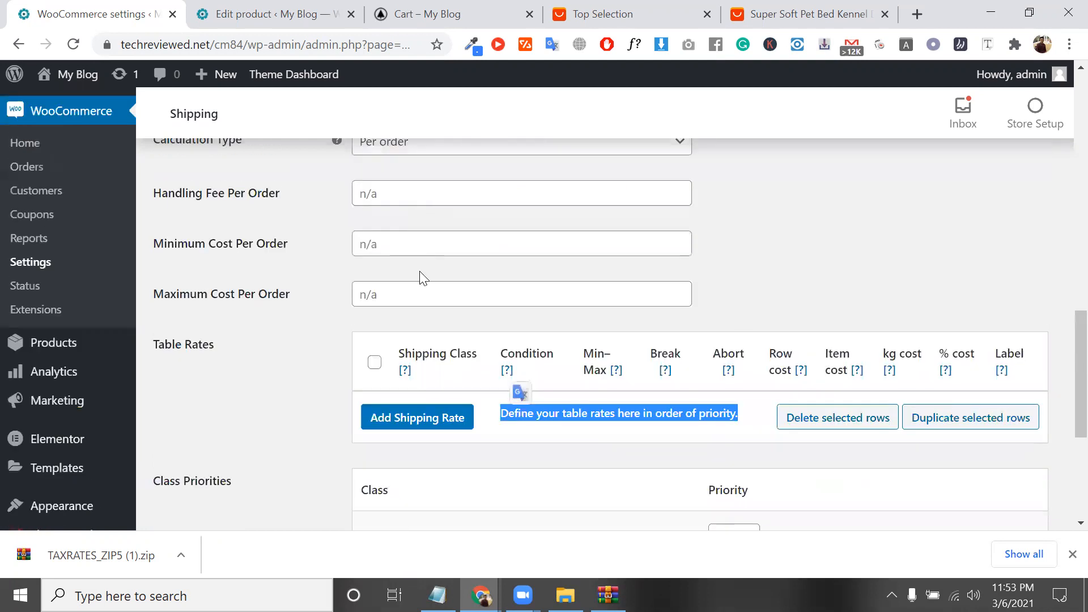
left_click(421, 212)
scroll(422, 275, "up", 4)
double_click(426, 277)
left_click(427, 277)
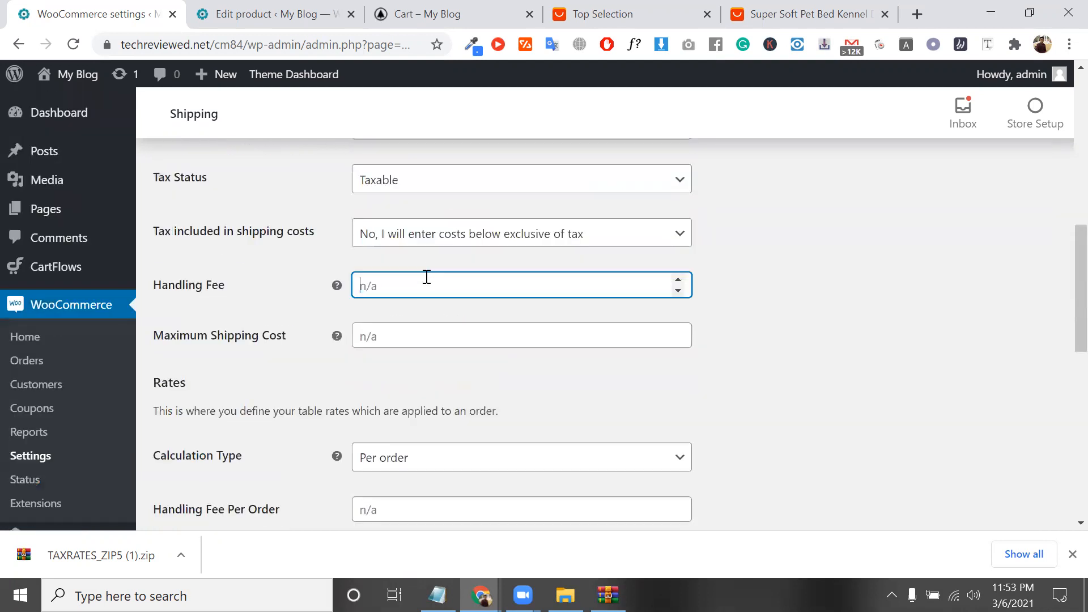
scroll(426, 284, "up", 1)
scroll(426, 284, "down", 3)
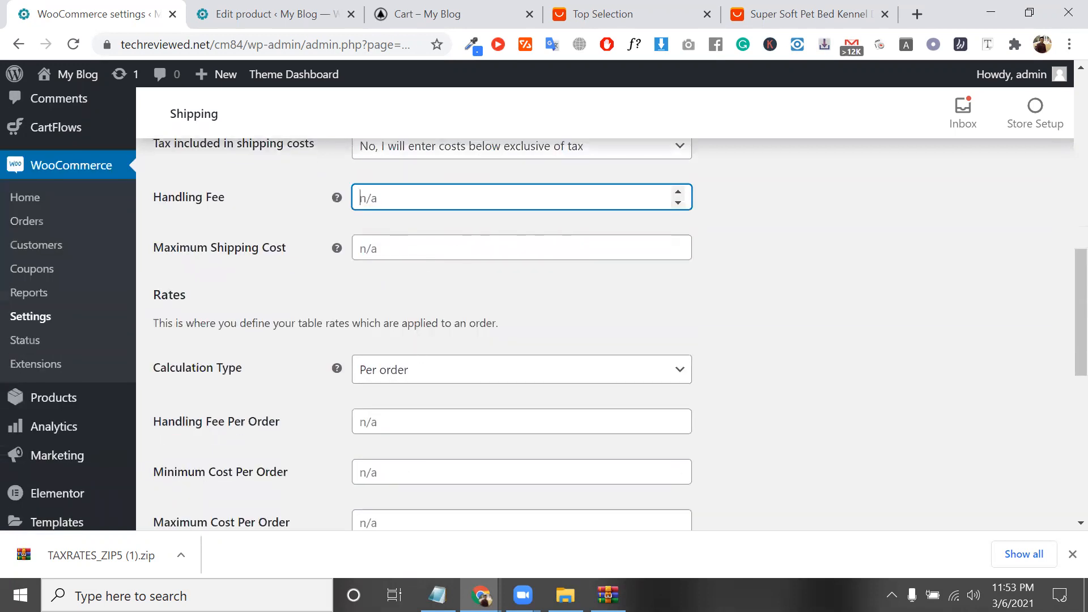
Switch to Notepad and add the line "4 coutry" between the noted rates and "4 METHODE".
key("alt+Tab")
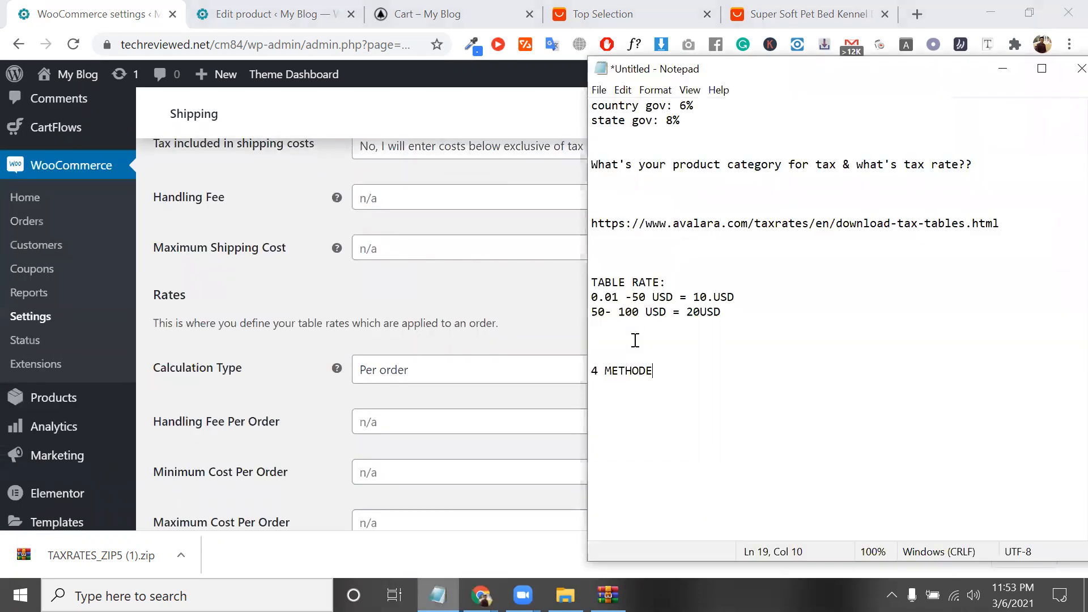
left_click(592, 341)
type("4 courtry")
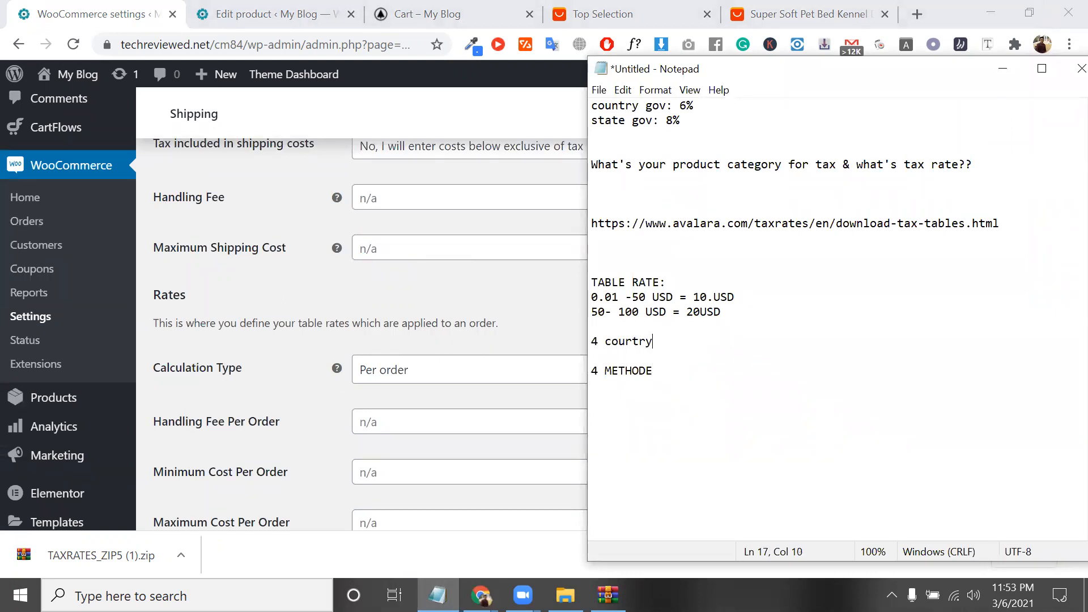
key("BackSpace")
key("BackSpace")
key("BackSpace")
key("BackSpace")
type("try")
Return to the browser and extend the method title to "fedex(7days delivery)".
scroll(381, 287, "up", 3)
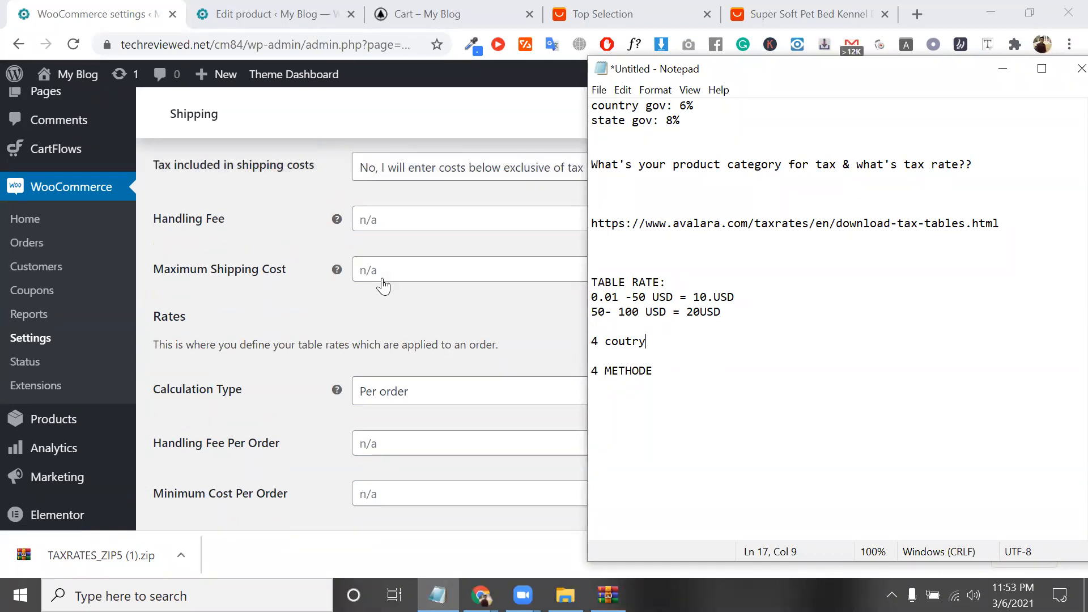
scroll(401, 251, "up", 2)
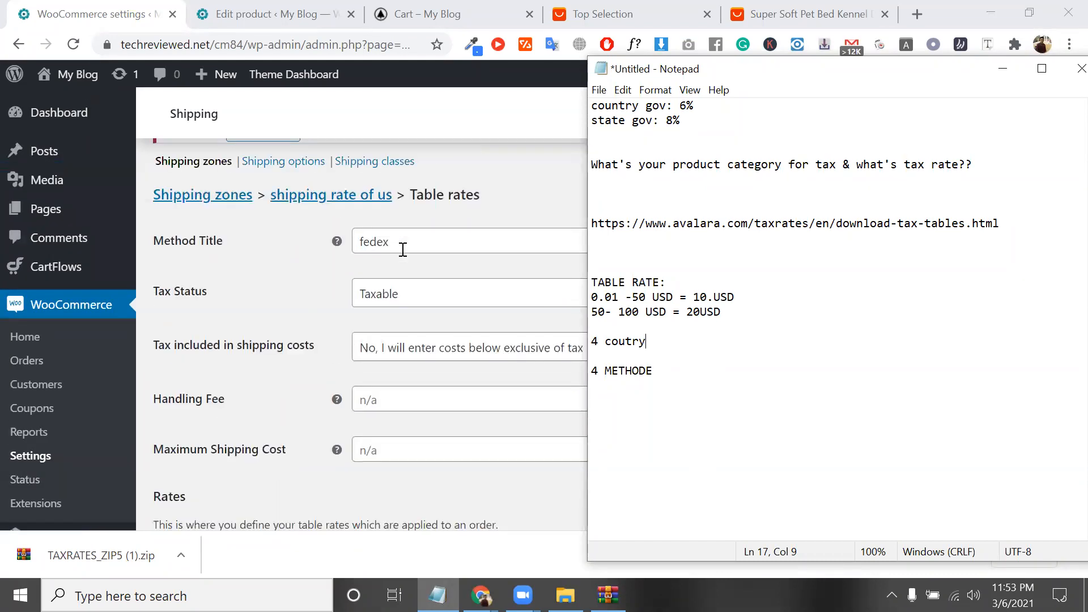
left_click(403, 250)
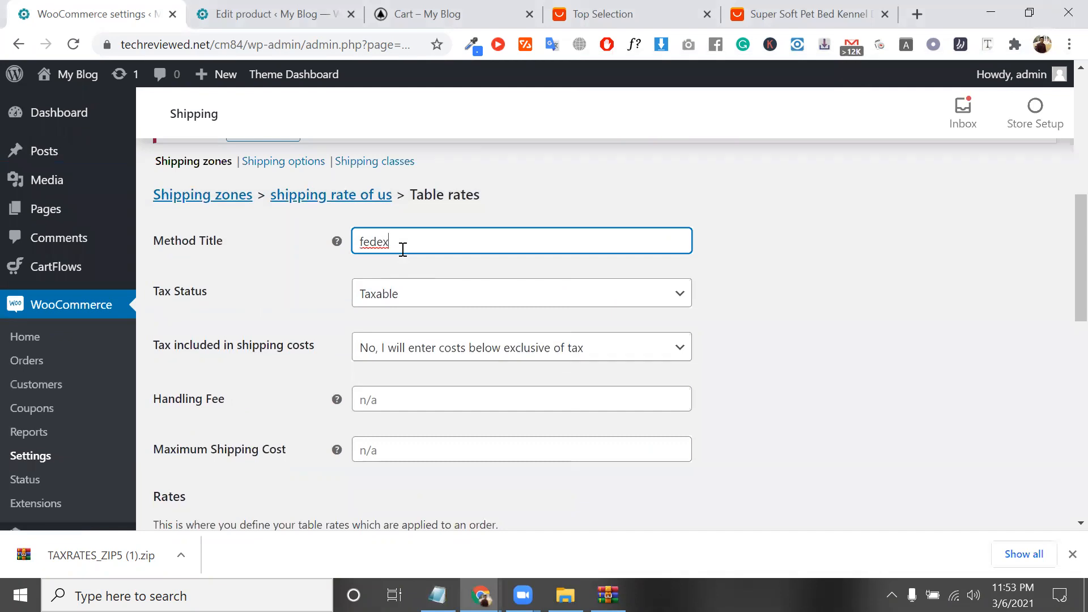
type("()")
type("7days ")
type("delive")
type("ry")
triple_click(489, 242)
triple_click(488, 243)
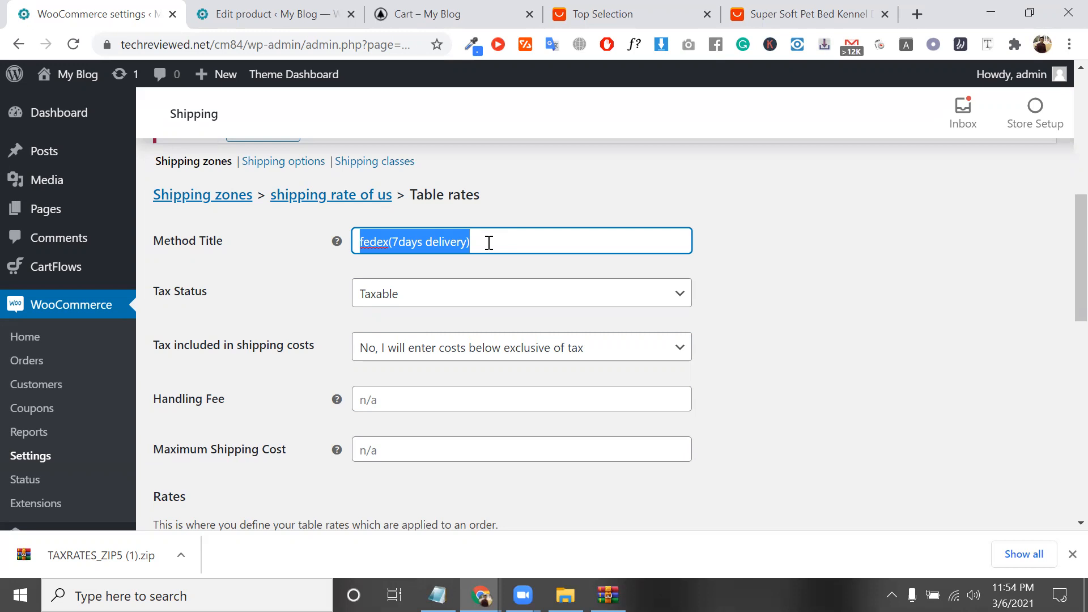
Save the changes to the fedex table rate method and look over the saved settings page.
scroll(572, 371, "down", 1)
scroll(211, 440, "down", 5)
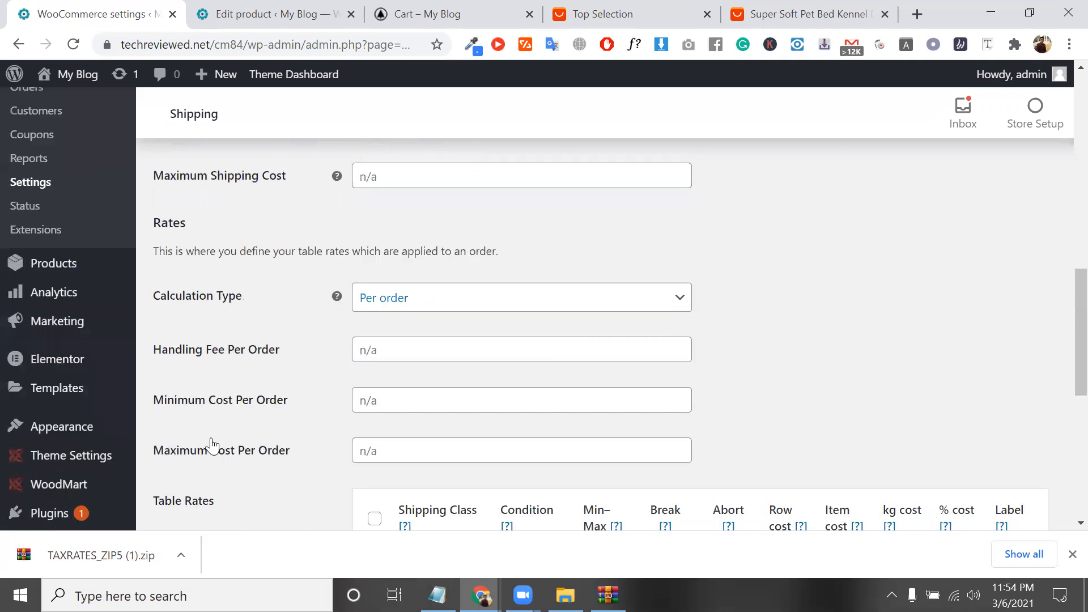
scroll(211, 446, "down", 8)
left_click(212, 445)
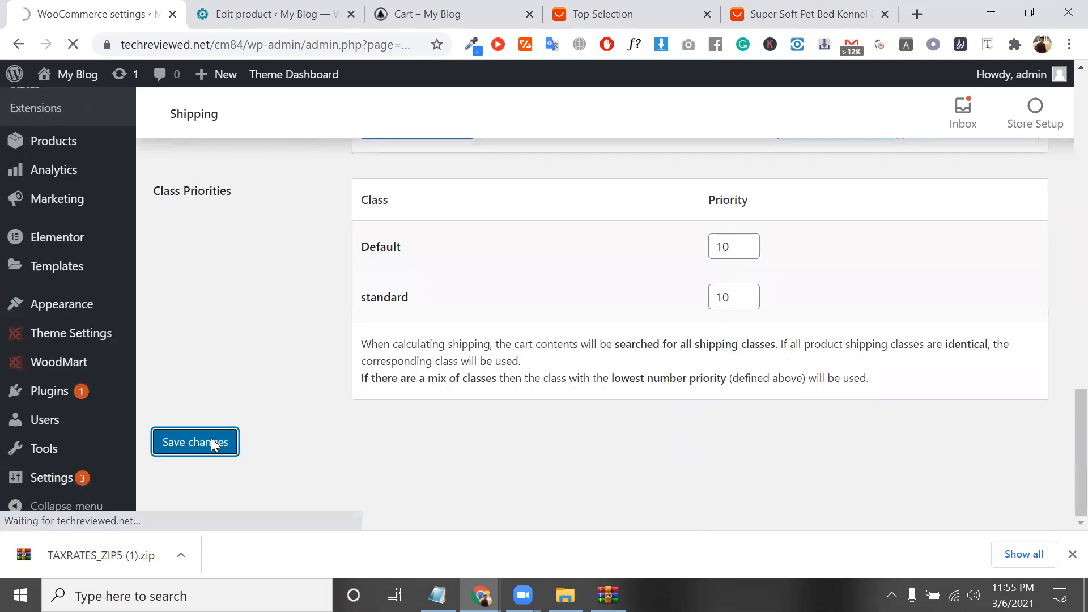
scroll(274, 474, "up", 4)
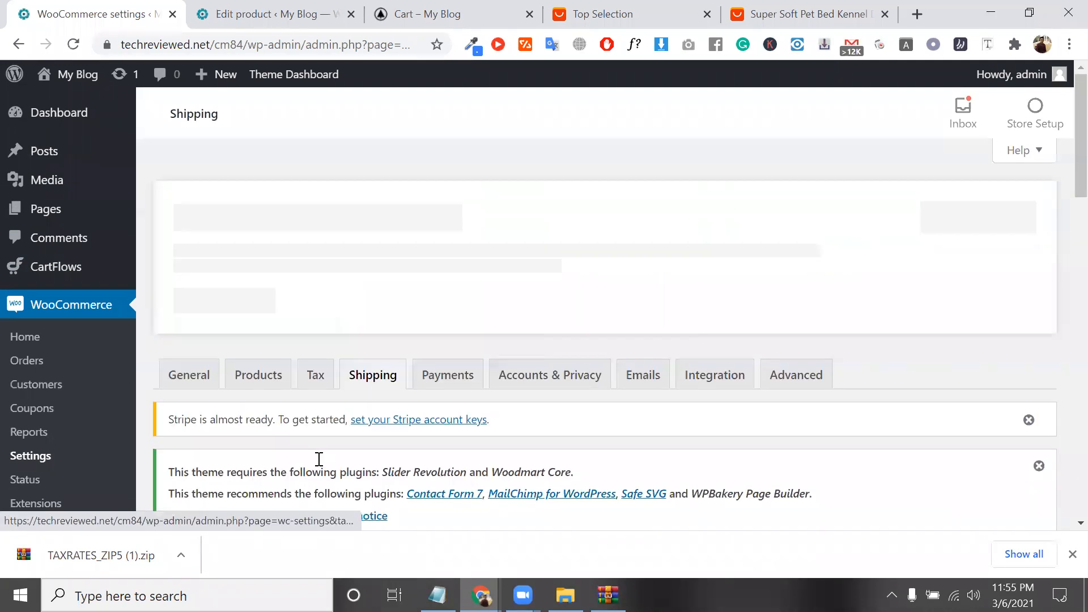
triple_click(319, 461)
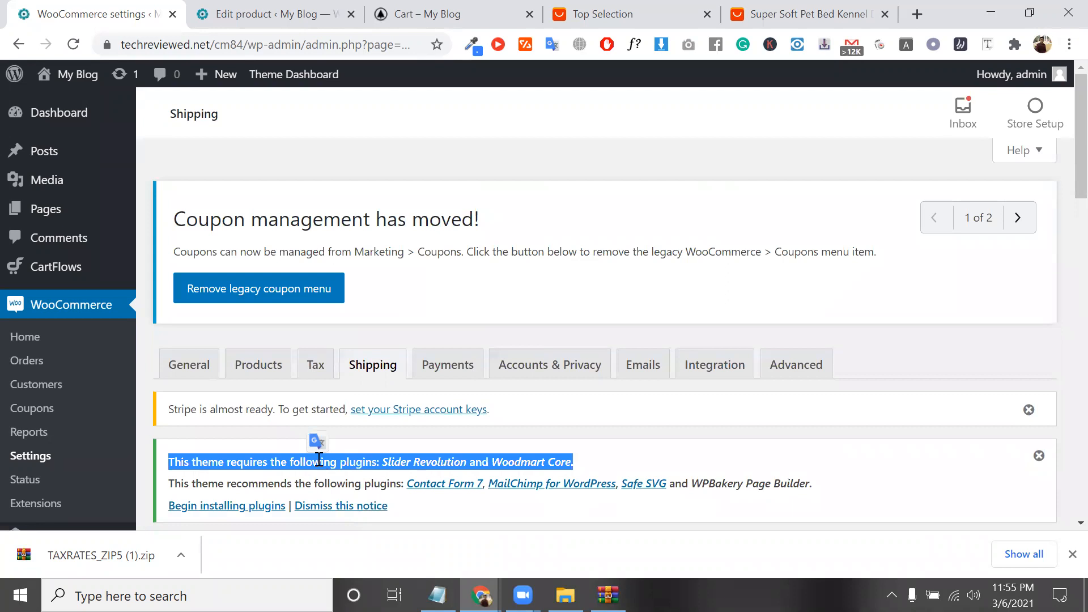
scroll(299, 320, "down", 10)
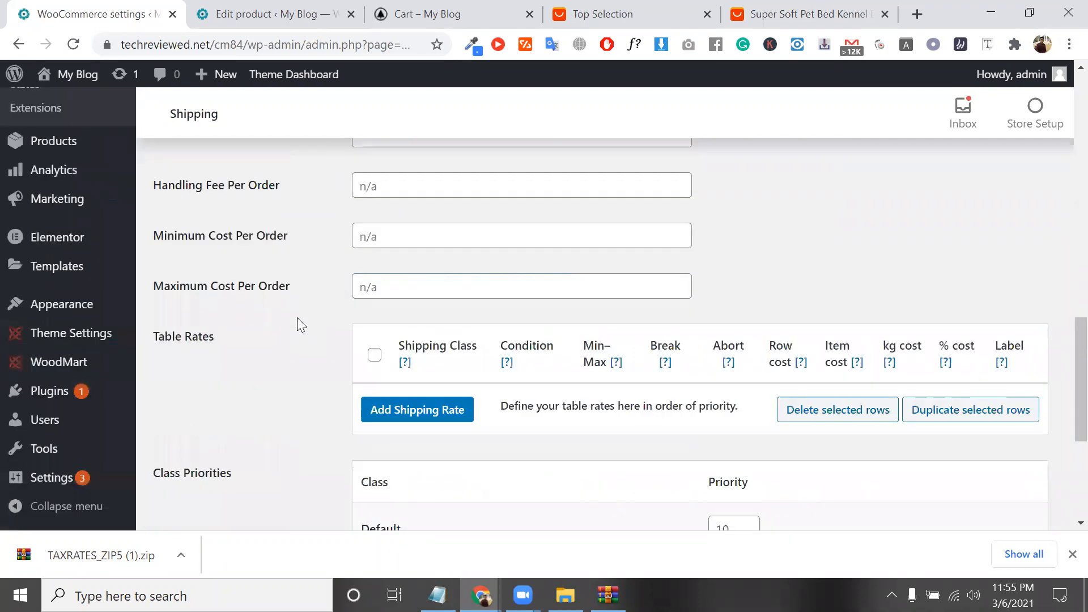
scroll(297, 320, "down", 4)
scroll(297, 321, "up", 15)
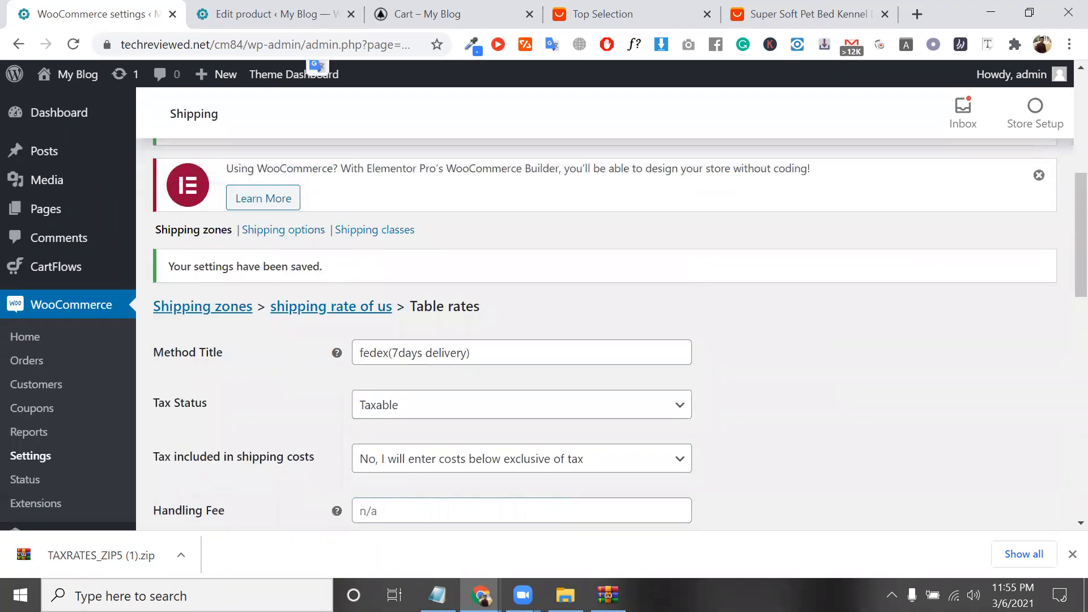
scroll(297, 320, "up", 1)
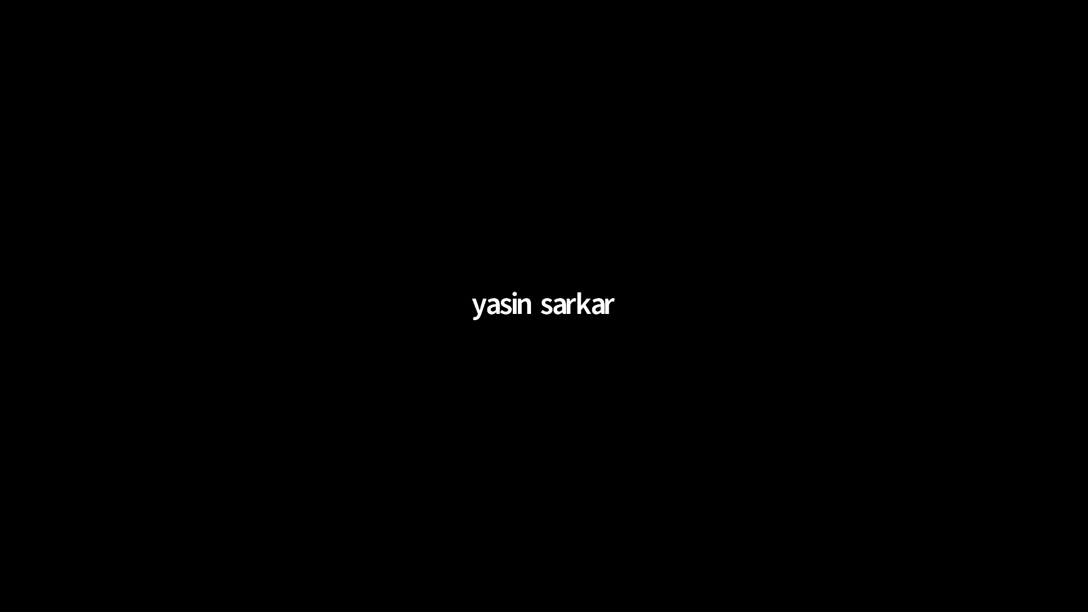